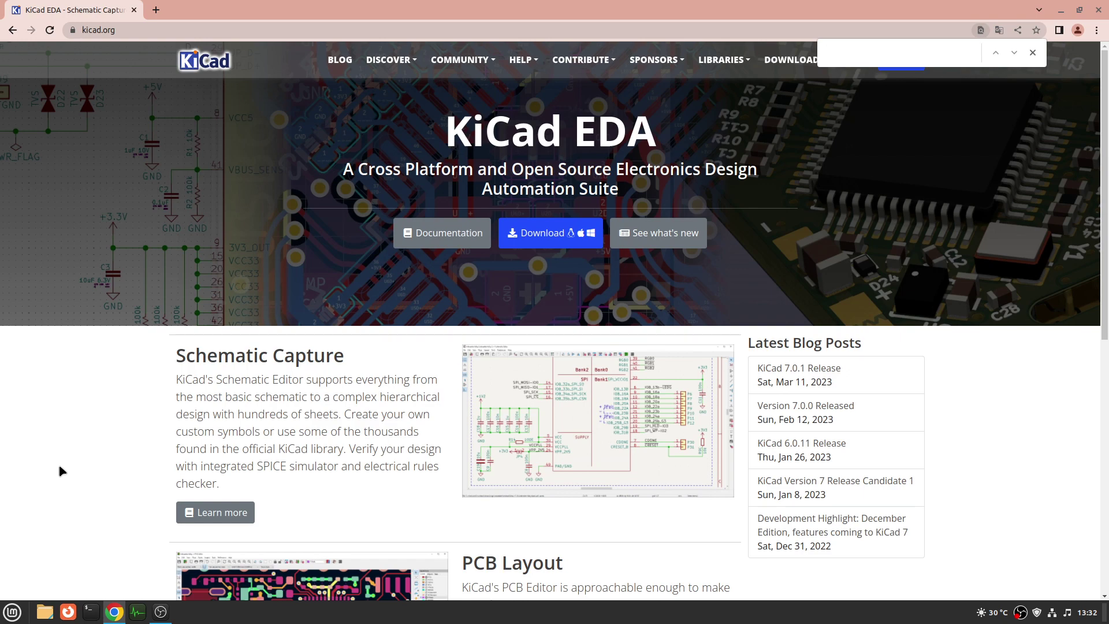
# - Review the Schematic Capture, PCB Layout and 3D Viewer sections of the KiCad homepage and dismiss the find-in-page bar
pyautogui.scroll(-5, 256, 426)
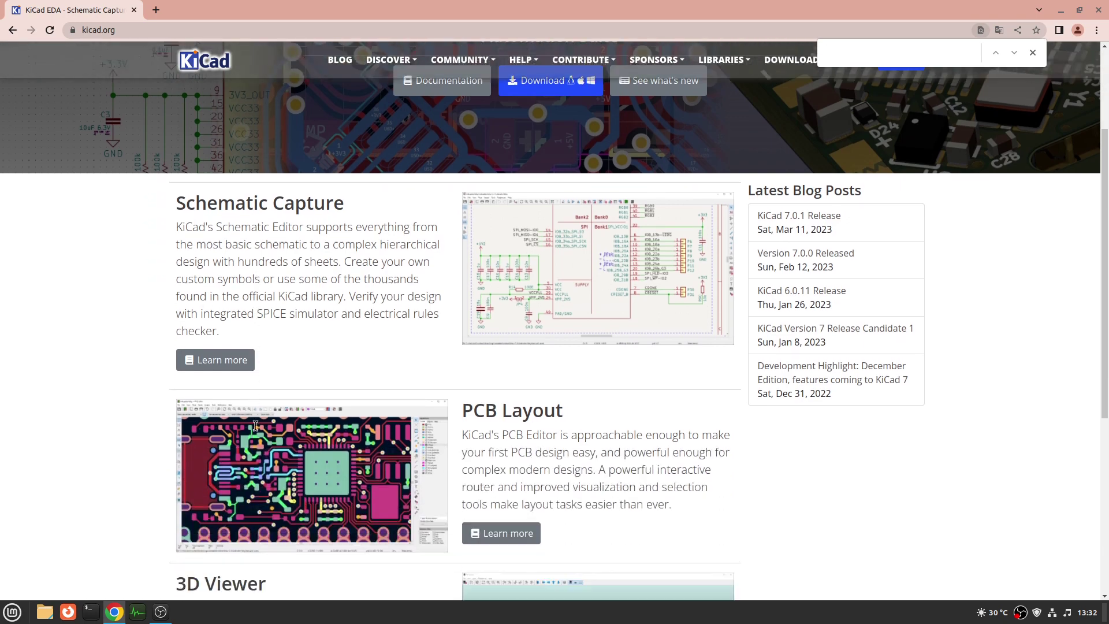
pyautogui.scroll(-9, 255, 425)
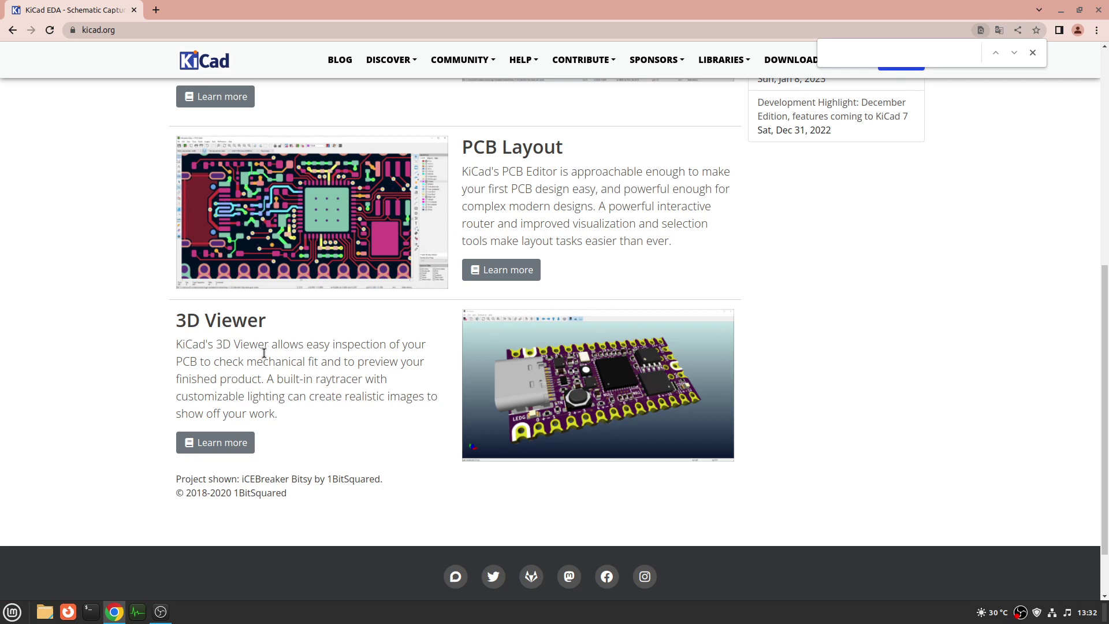
pyautogui.scroll(3, 264, 350)
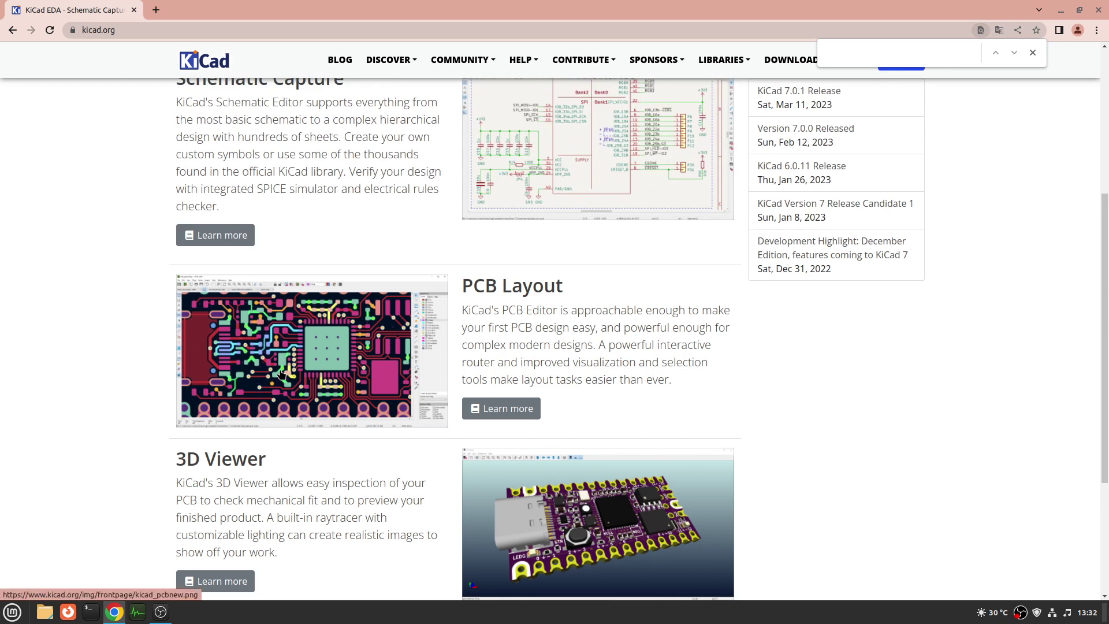
pyautogui.scroll(4, 281, 374)
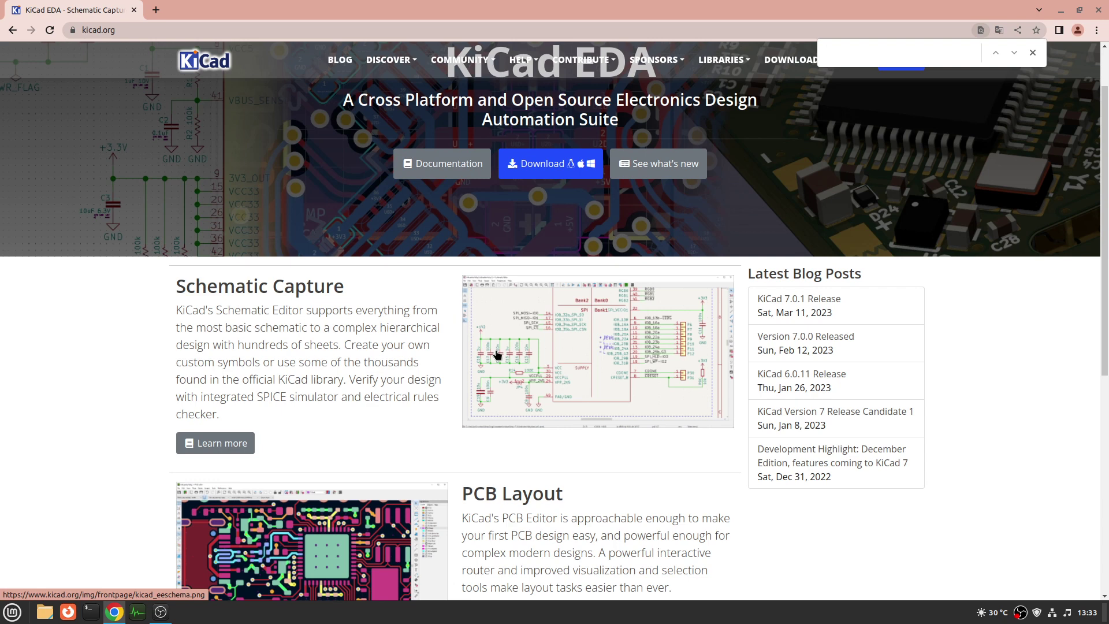
pyautogui.click(1033, 53)
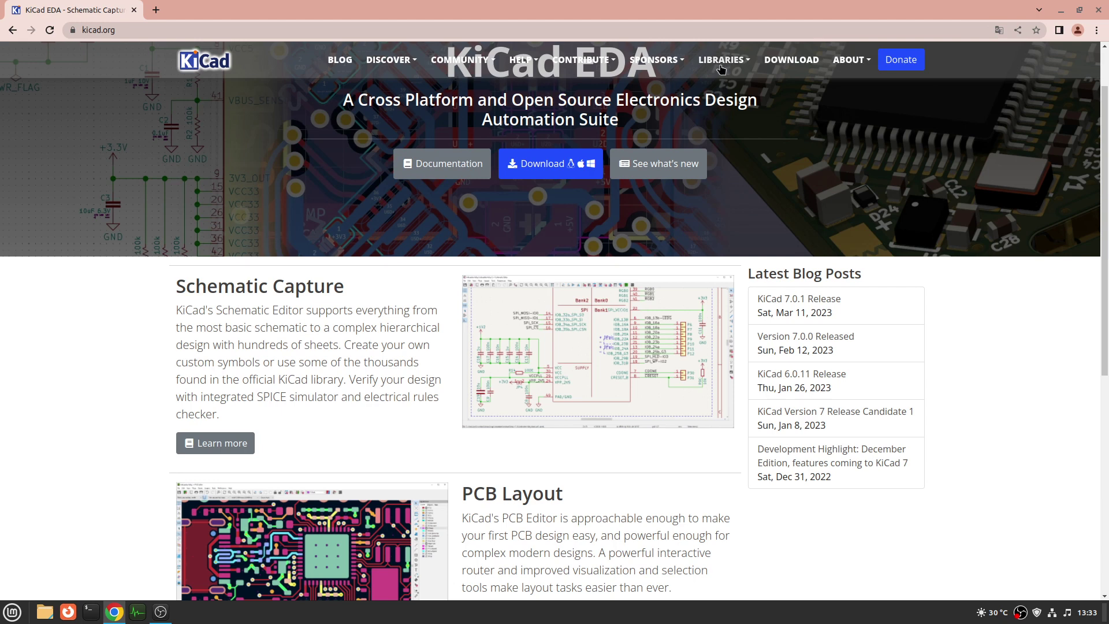
# - Open the KiCad download page for Windows and look through the download sources of the stable release
pyautogui.click(791, 61)
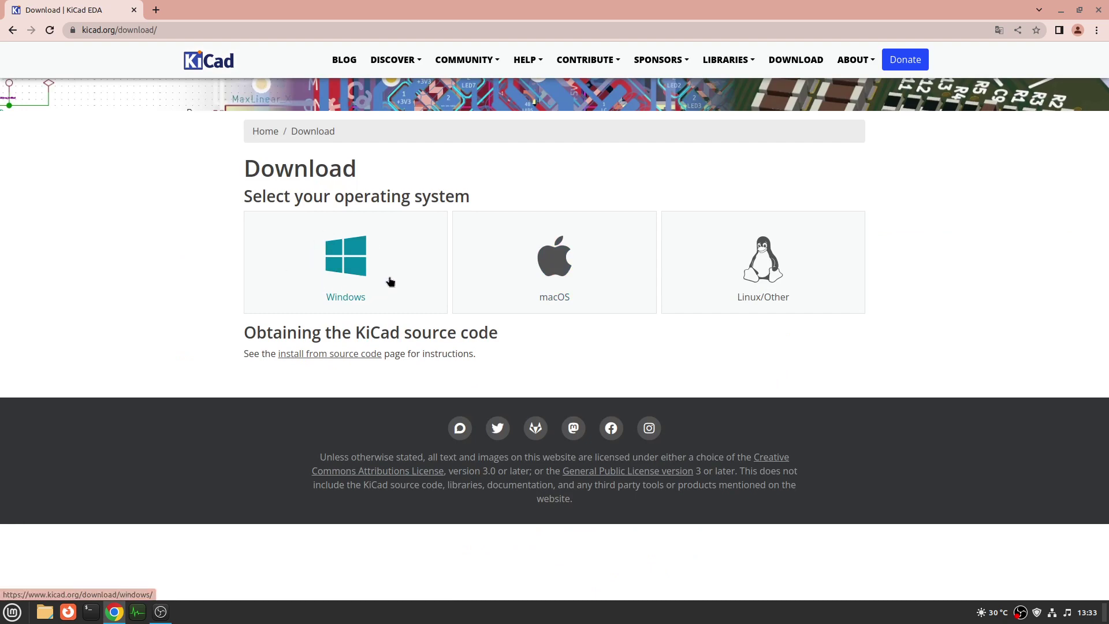
pyautogui.click(358, 269)
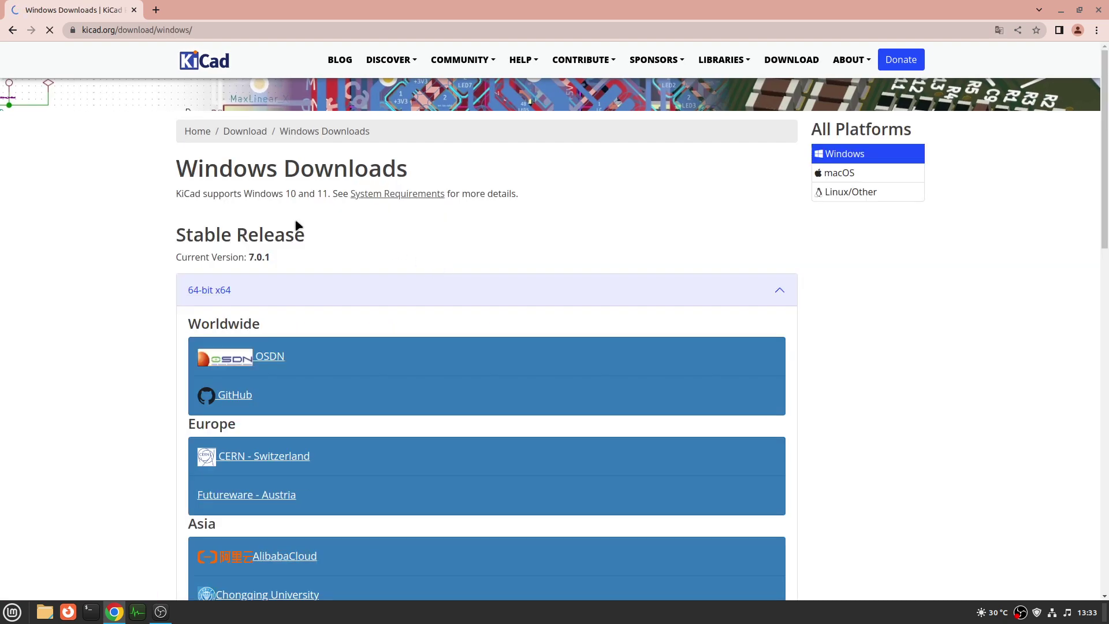
pyautogui.scroll(-4, 206, 285)
pyautogui.scroll(3, 202, 287)
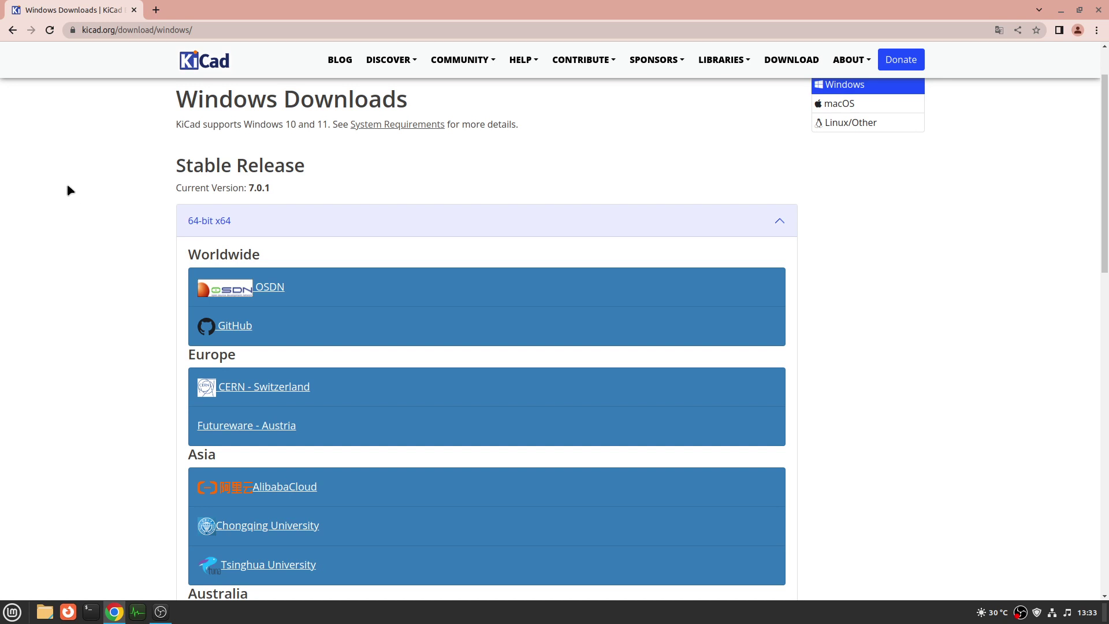
# - Minimize the browser and launch KiCad by searching the installed applications for "kicad"
pyautogui.click(1063, 11)
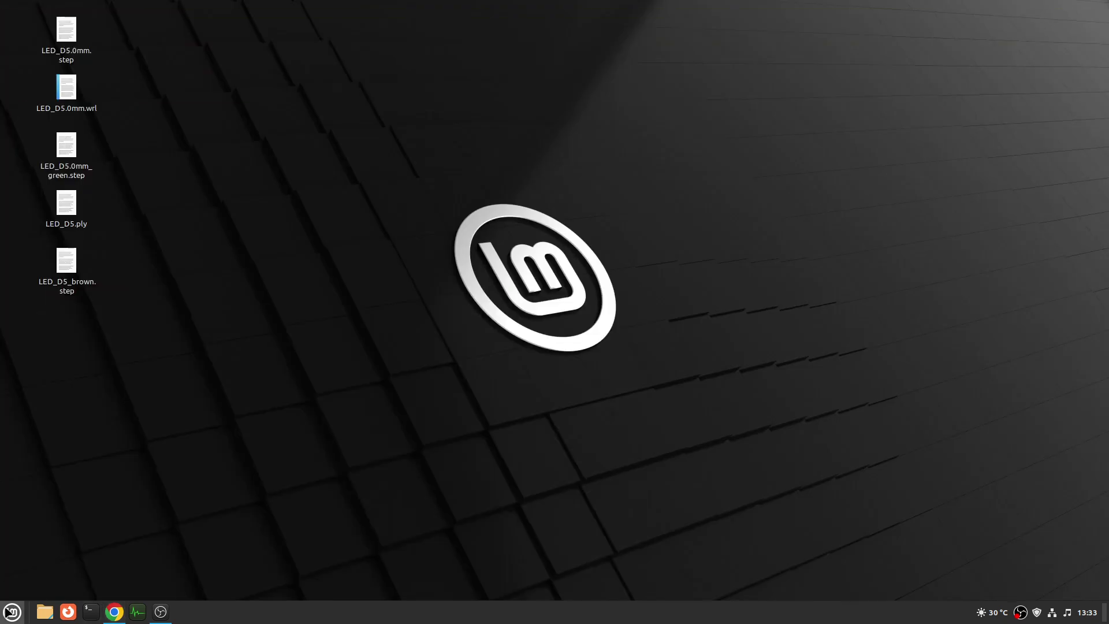
pyautogui.click(12, 610)
pyautogui.write('kicad')
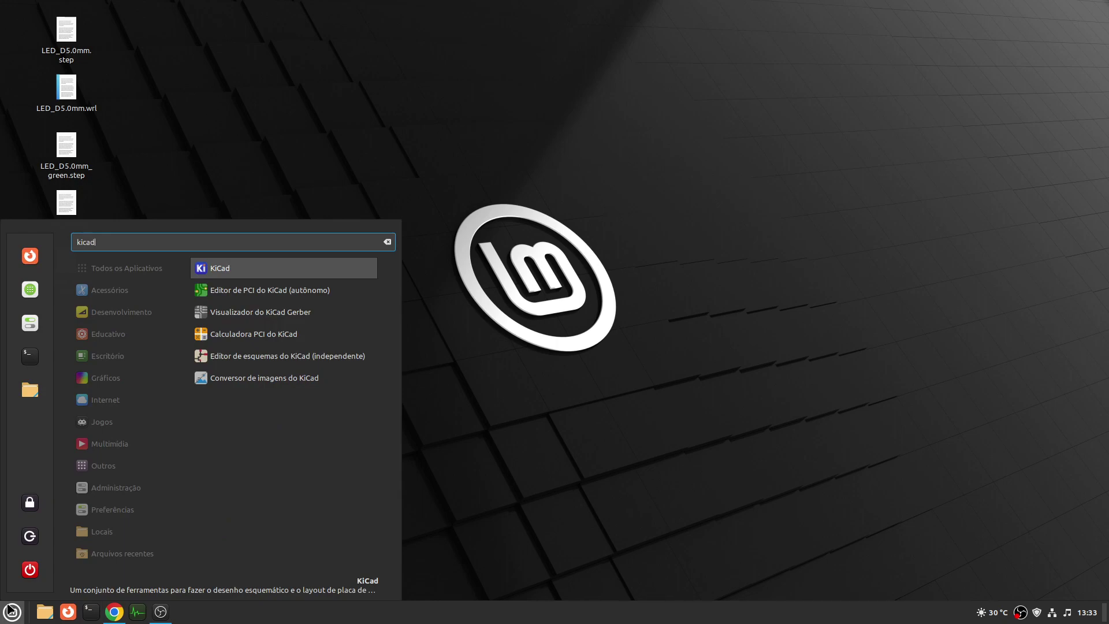
pyautogui.press('Return')
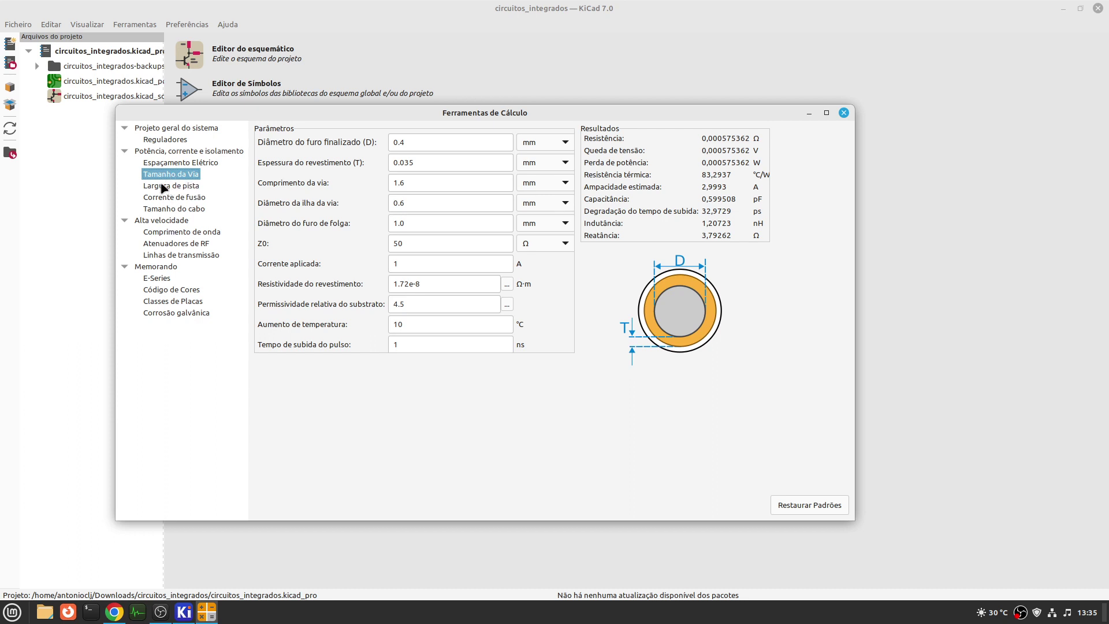
# - View the track width calculator (Largura de pista) and close the calculation tools
pyautogui.click(186, 187)
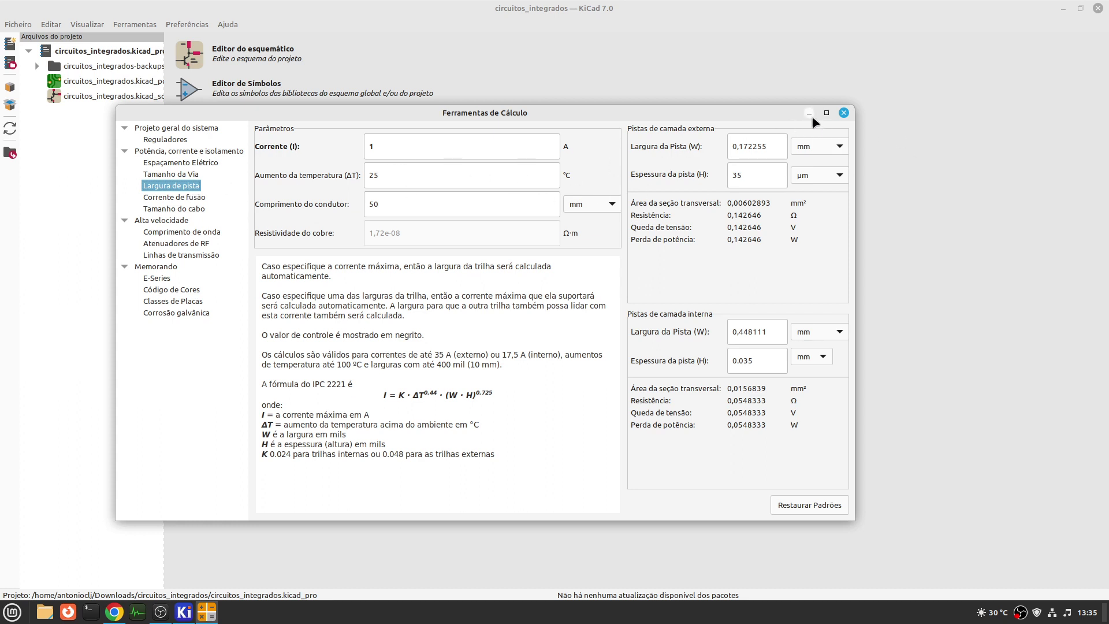
pyautogui.click(844, 112)
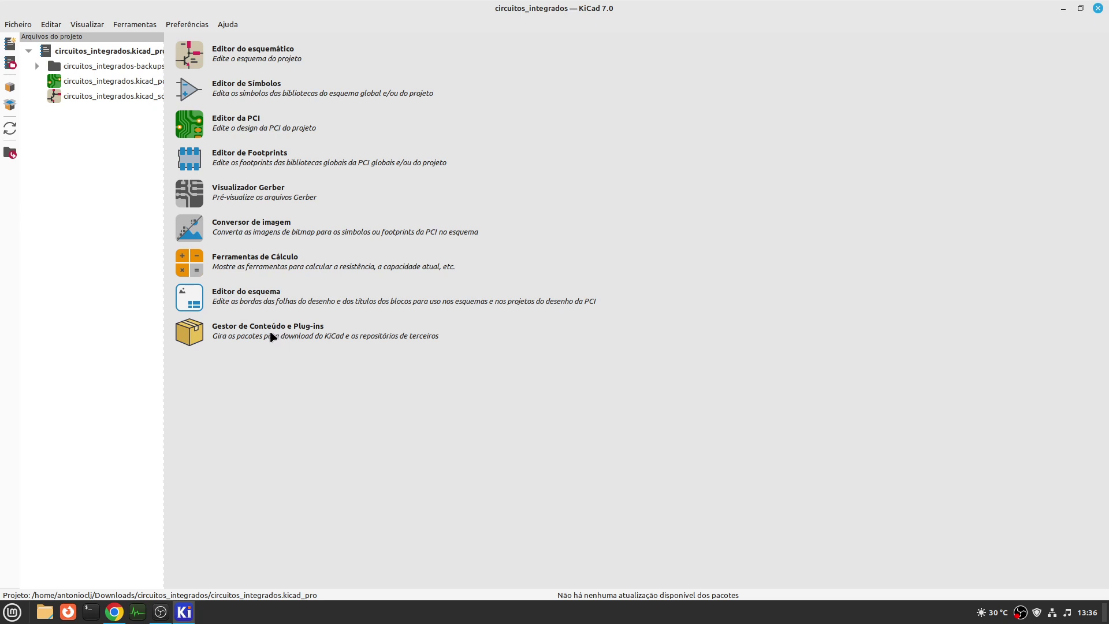
# - Open the plug-in and content manager and reposition and enlarge its window to fit more of the list
pyautogui.click(196, 335)
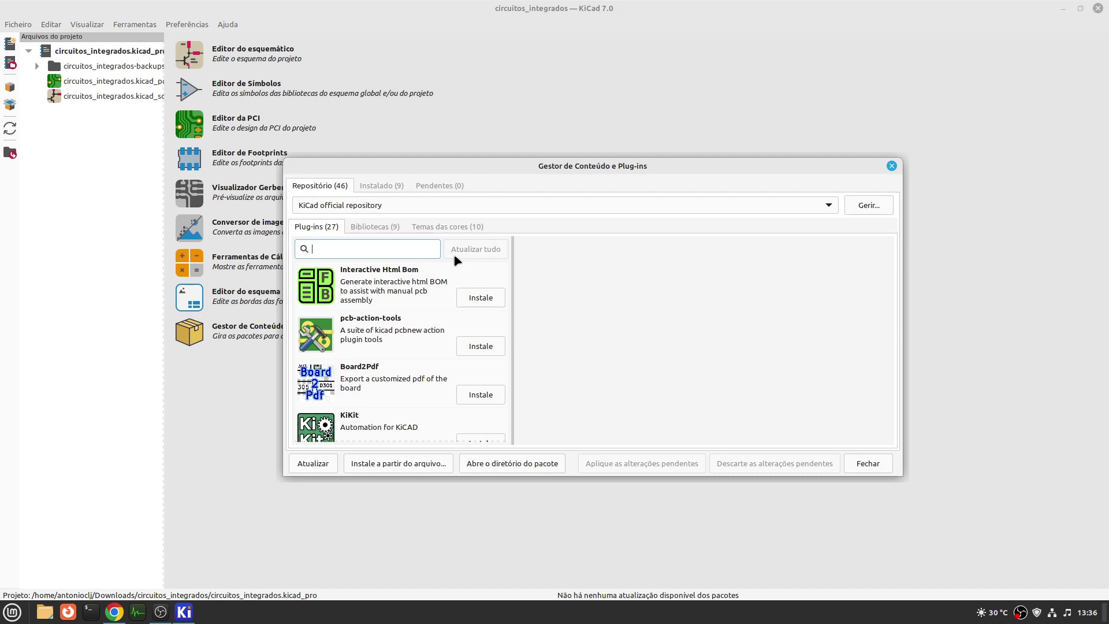
pyautogui.moveTo(584, 166); pyautogui.dragTo(546, 81)
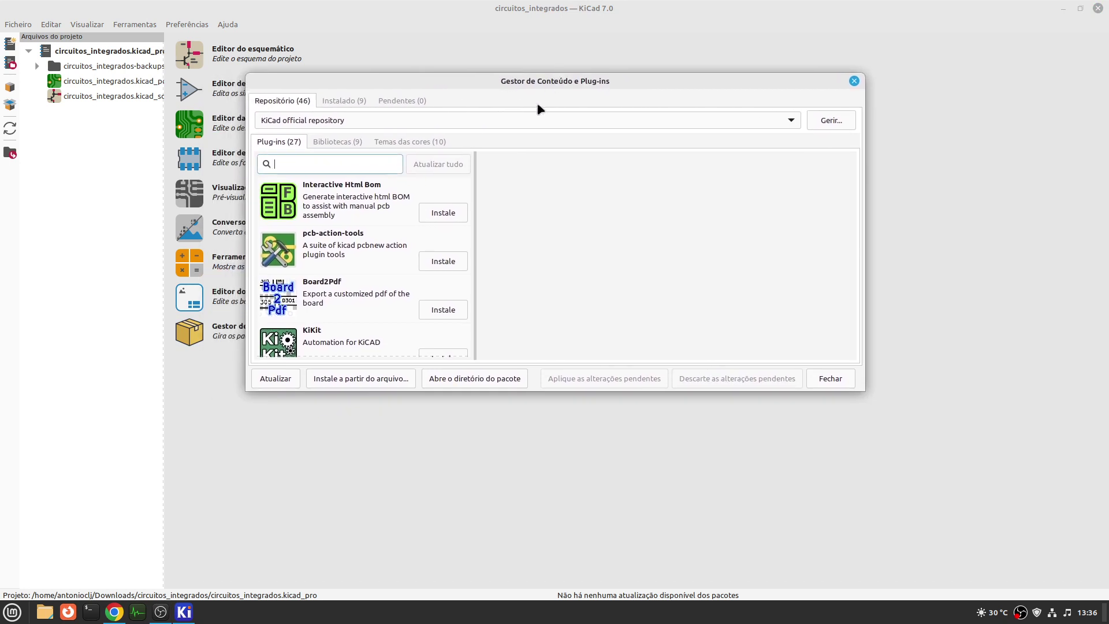
pyautogui.moveTo(481, 392); pyautogui.dragTo(483, 578)
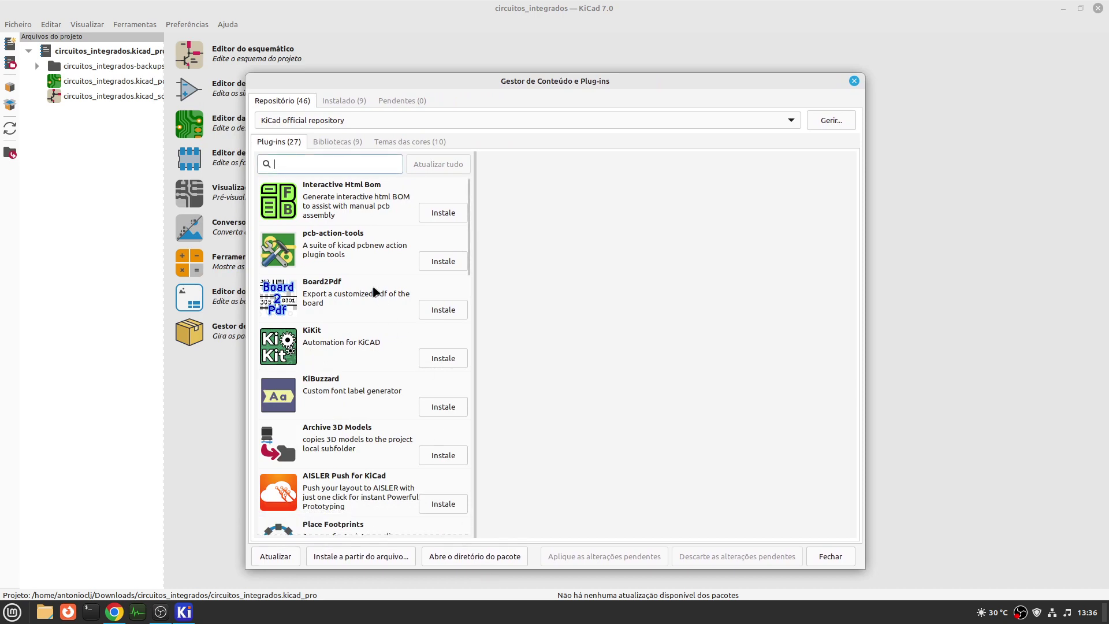
# - Look through the plug-ins offered in the KiCad official repository
pyautogui.scroll(-10, 374, 292)
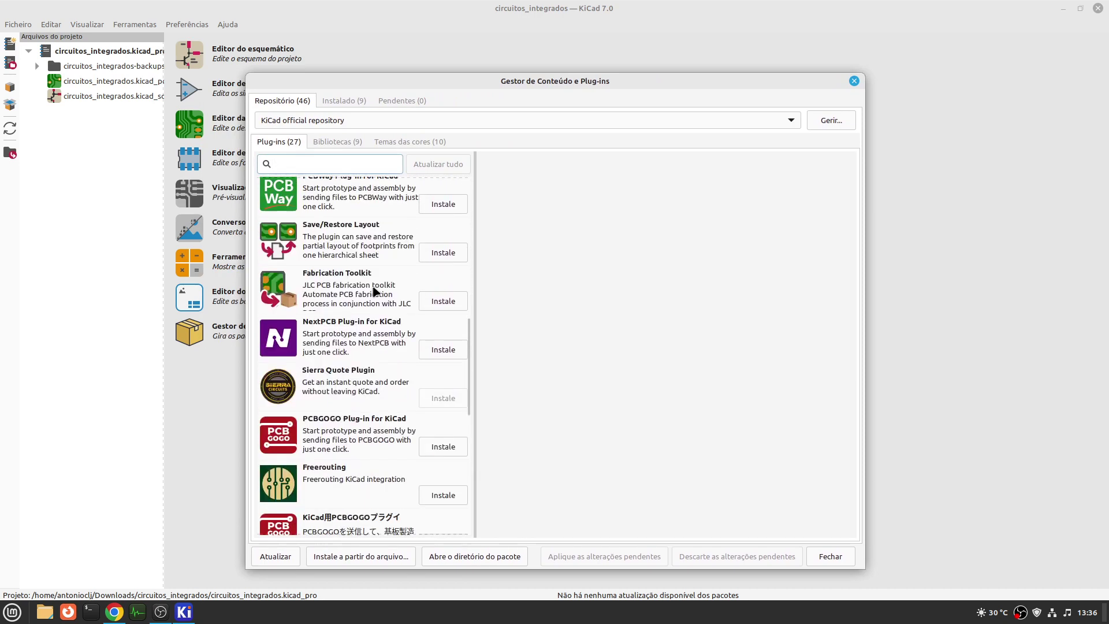
pyautogui.scroll(-9, 374, 291)
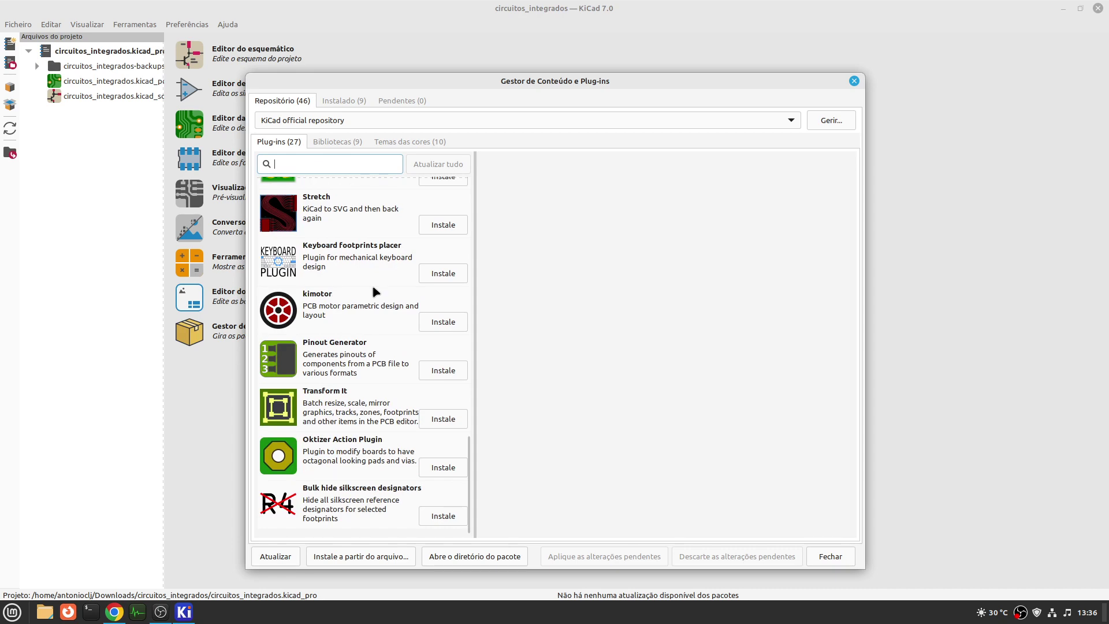
pyautogui.scroll(15, 374, 292)
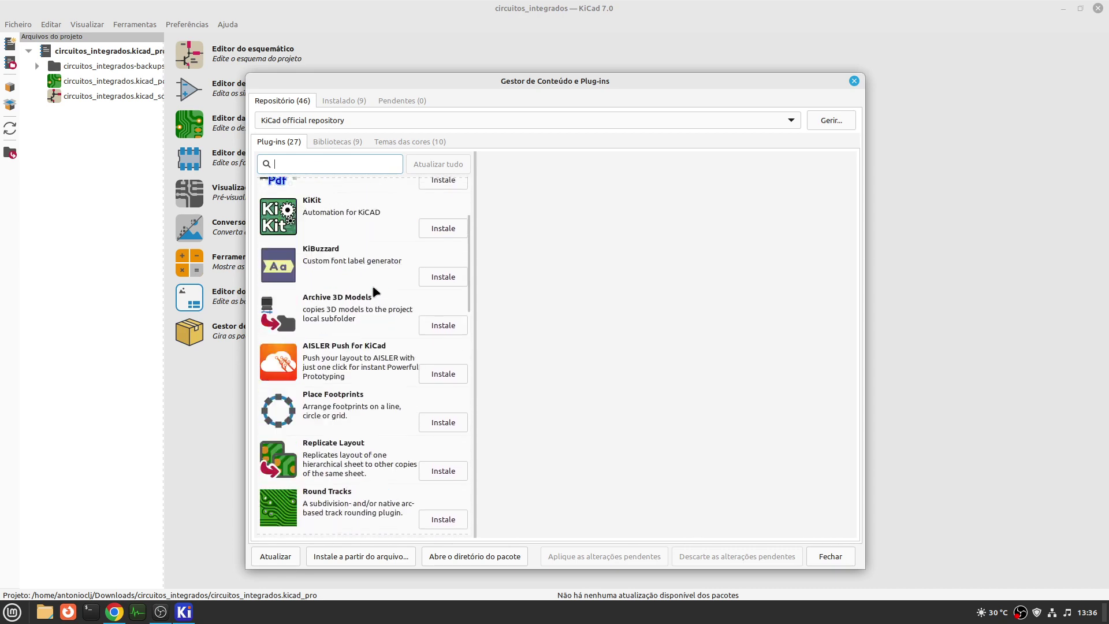
pyautogui.scroll(3, 374, 291)
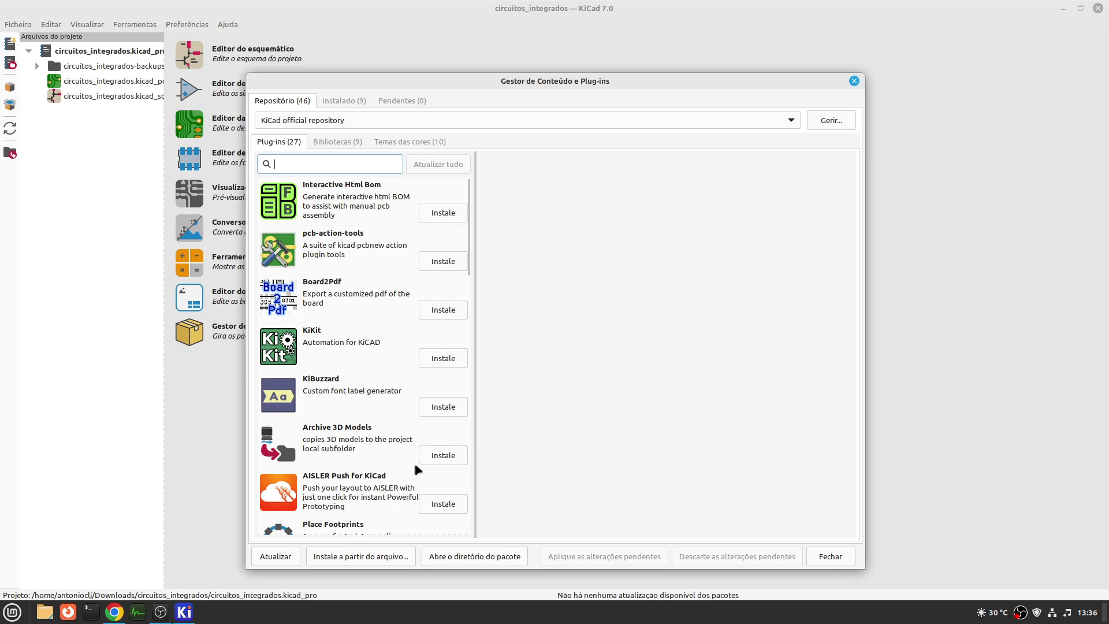
pyautogui.scroll(-3, 372, 312)
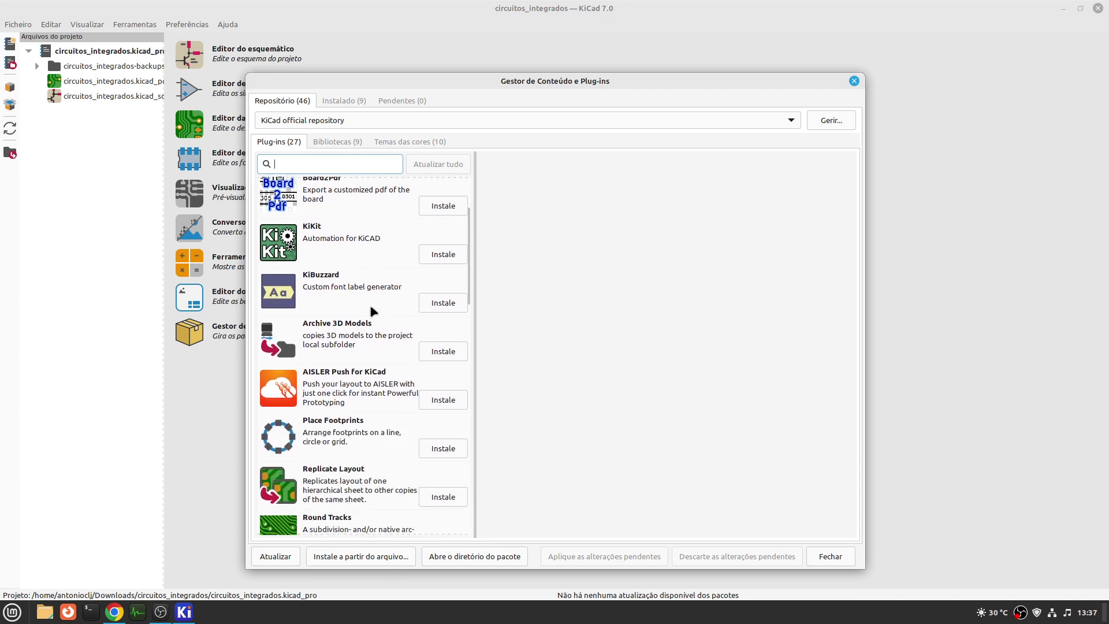
pyautogui.scroll(-2, 372, 312)
pyautogui.scroll(-3, 372, 312)
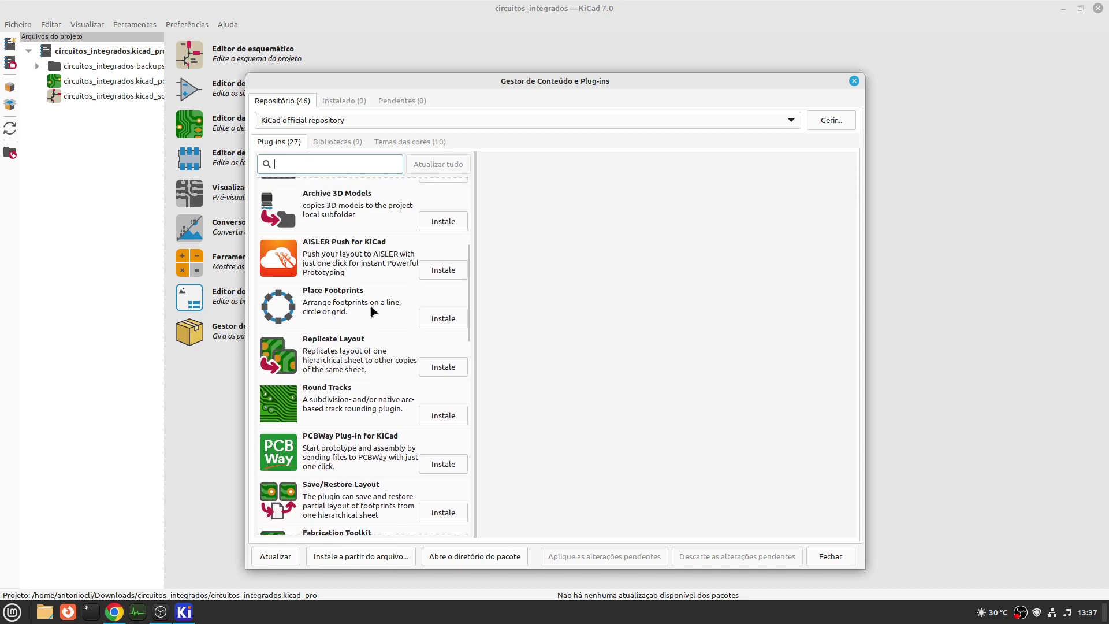
pyautogui.scroll(-2, 372, 312)
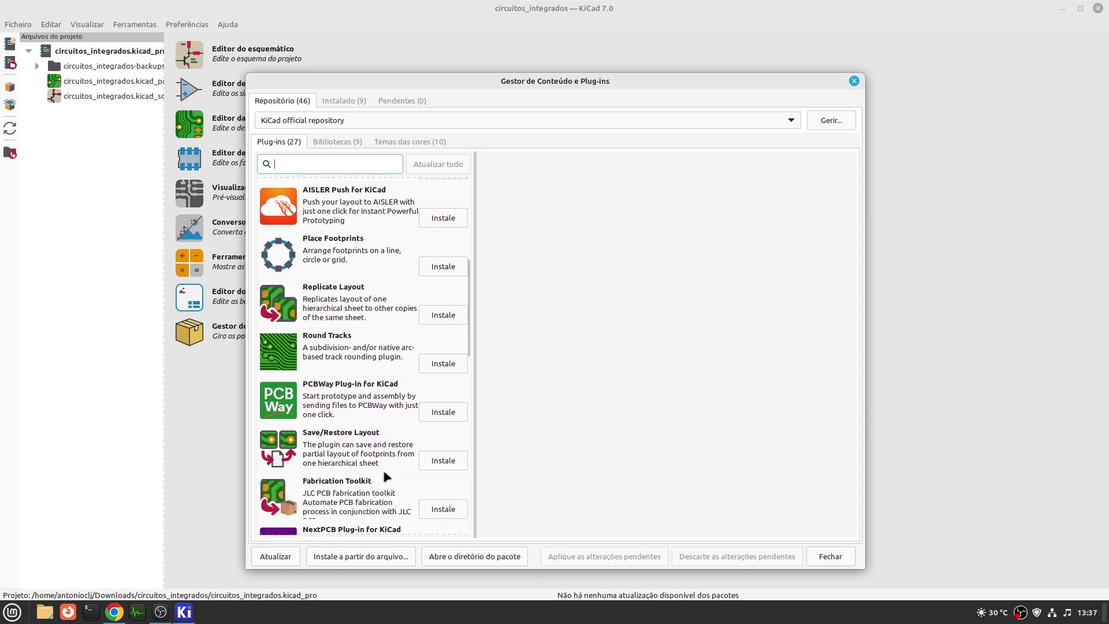
# - Examine the details of the PCBWay, Fabrication Toolkit, NextPCB and PCBGOGO plug-ins
pyautogui.click(355, 408)
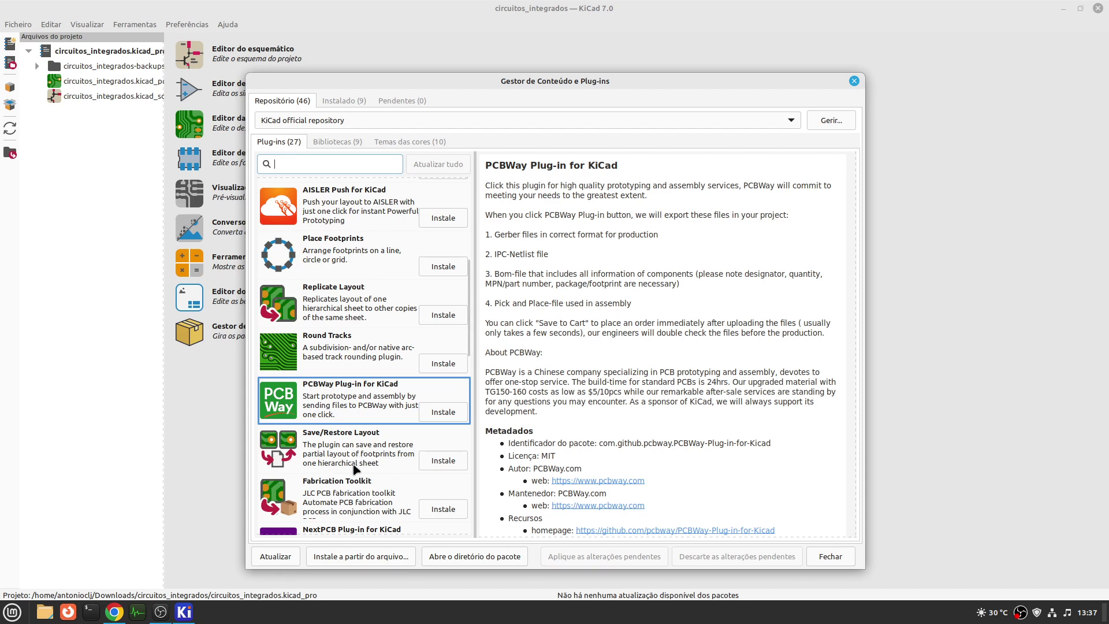
pyautogui.click(354, 495)
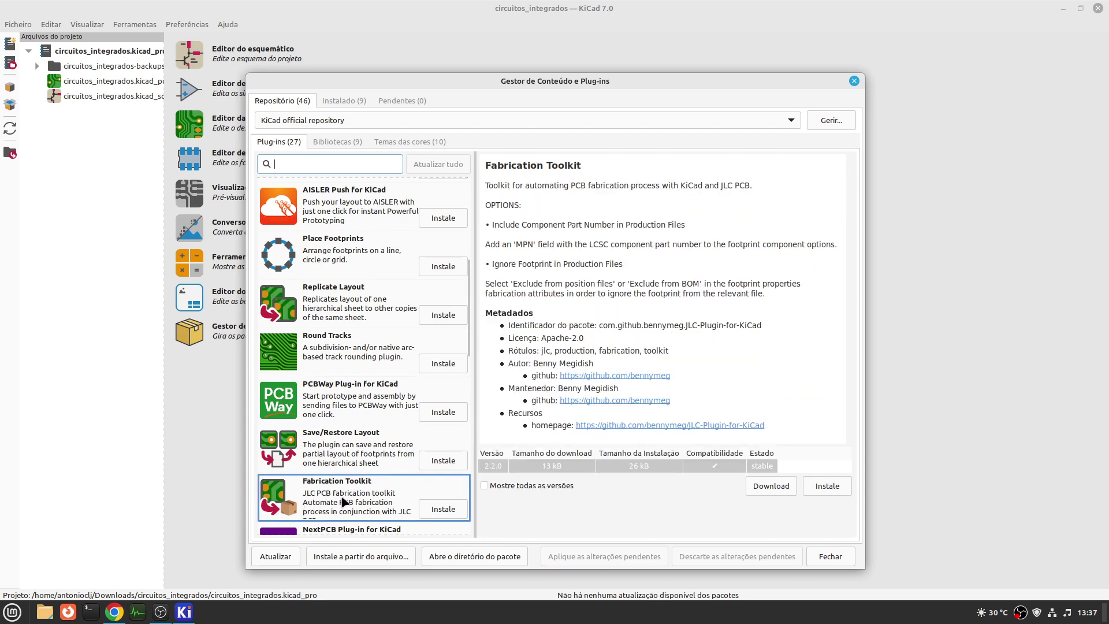
pyautogui.scroll(-3, 339, 363)
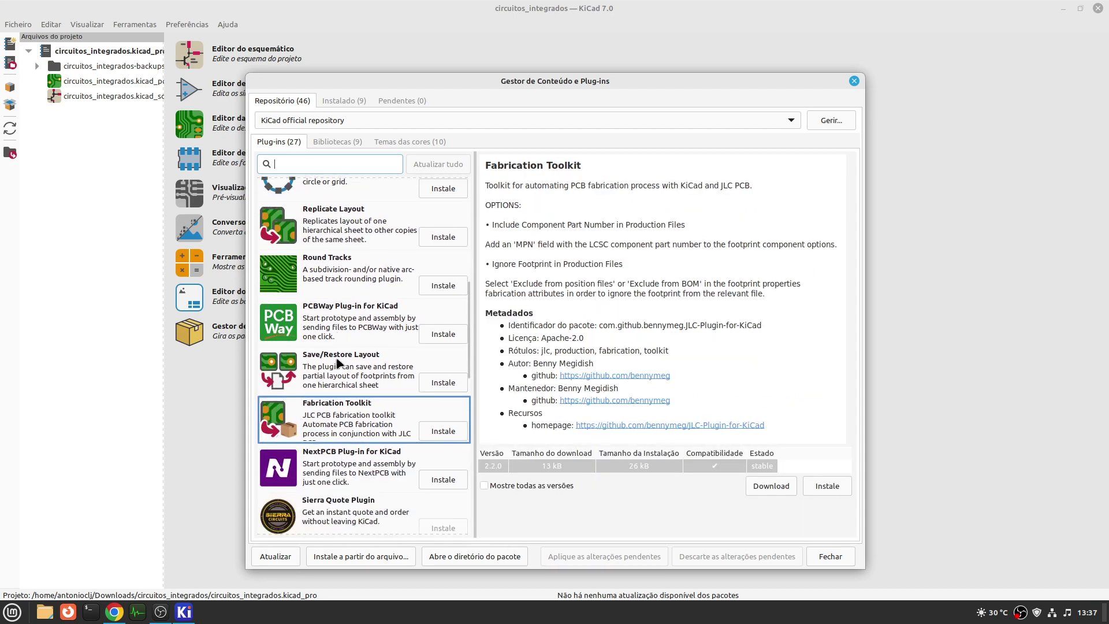
pyautogui.click(346, 471)
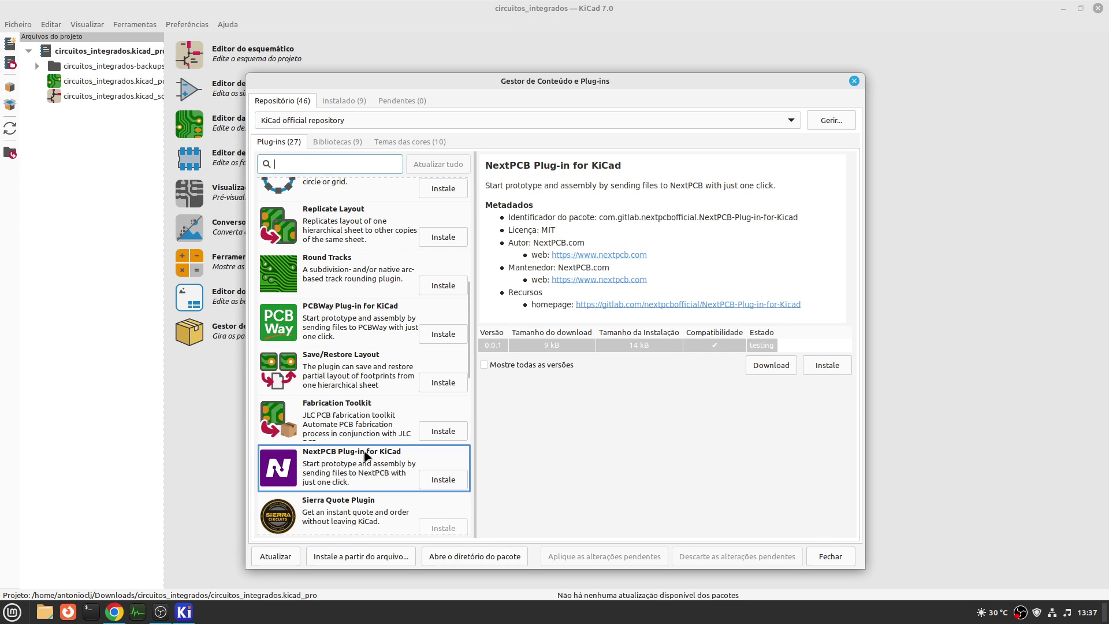
pyautogui.scroll(-1, 406, 440)
pyautogui.scroll(1, 407, 444)
pyautogui.scroll(-3, 408, 444)
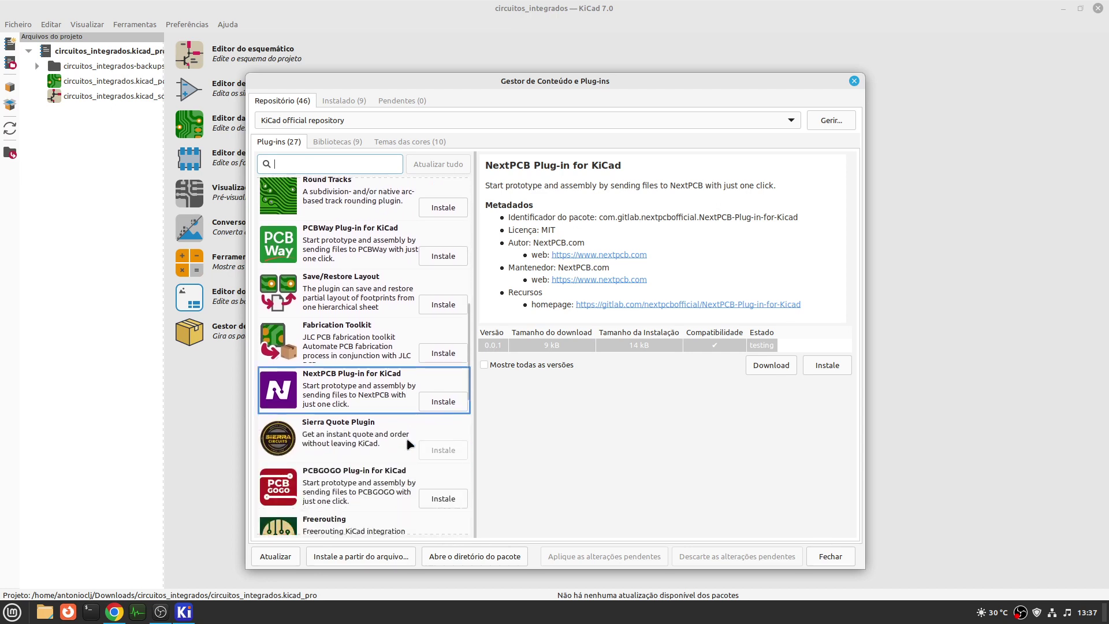
pyautogui.click(345, 498)
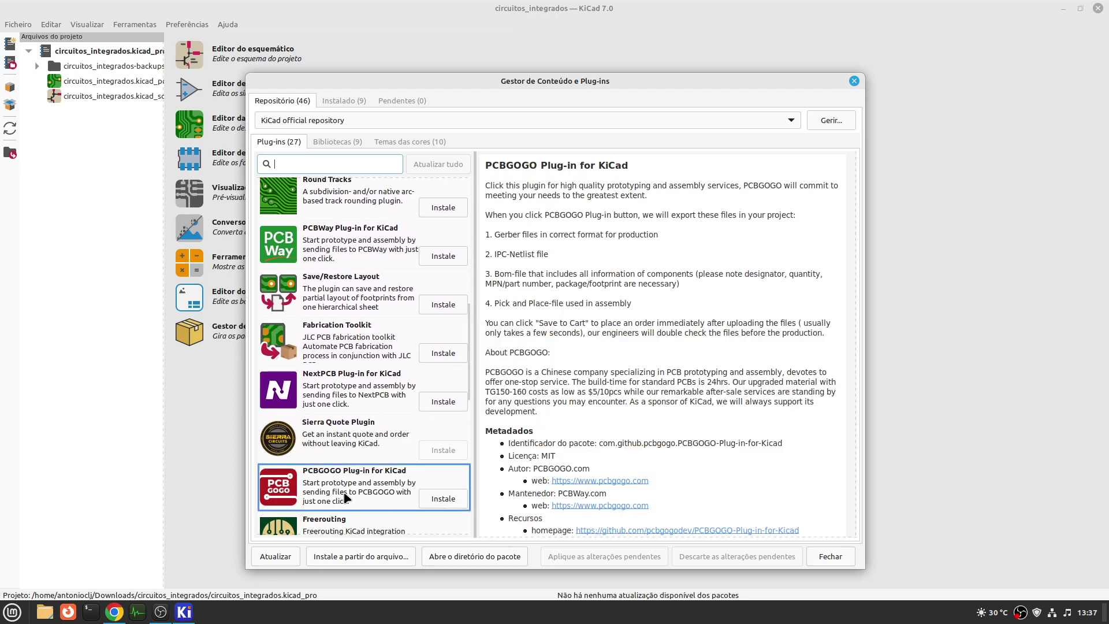
pyautogui.scroll(6, 345, 497)
pyautogui.scroll(11, 346, 497)
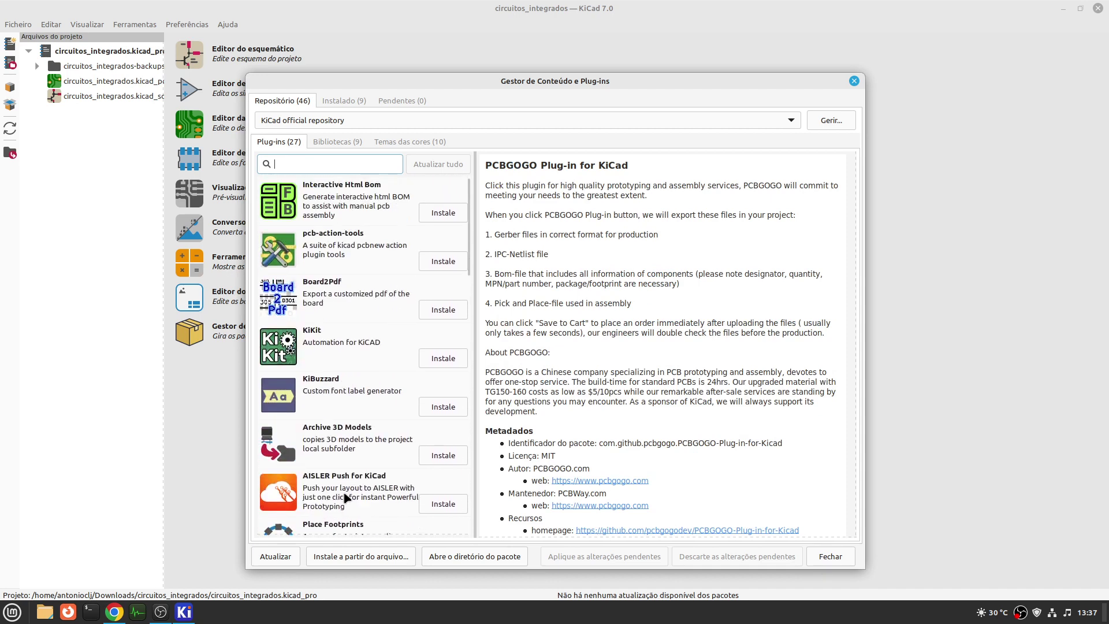
# - Look through the repository's libraries and show the details of the Solarized Light Theme among the colour themes
pyautogui.click(337, 142)
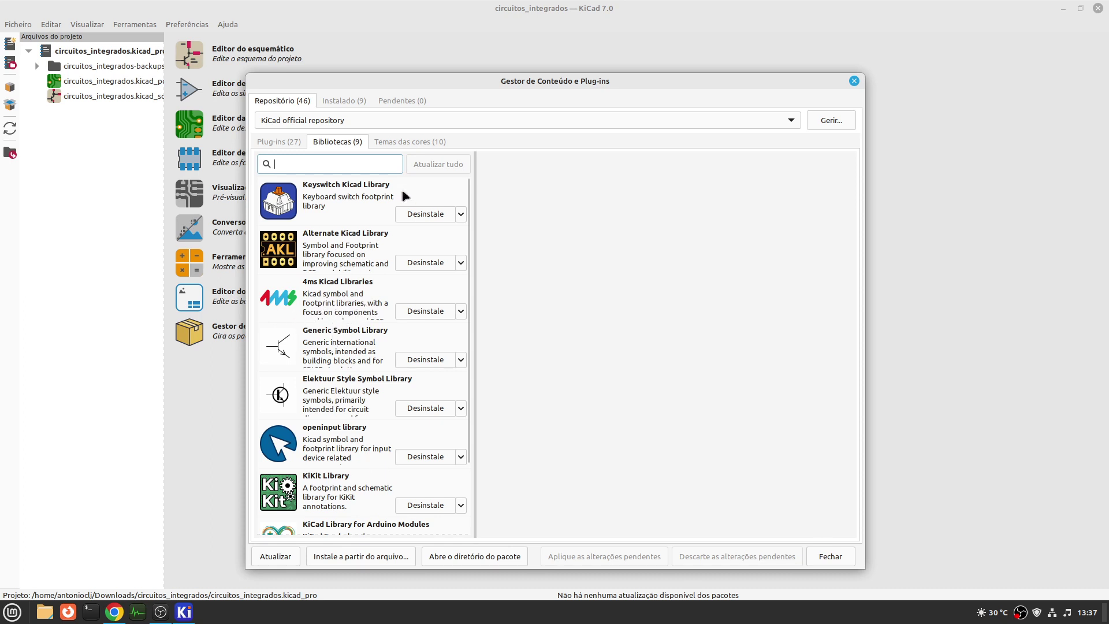
pyautogui.scroll(-3, 388, 223)
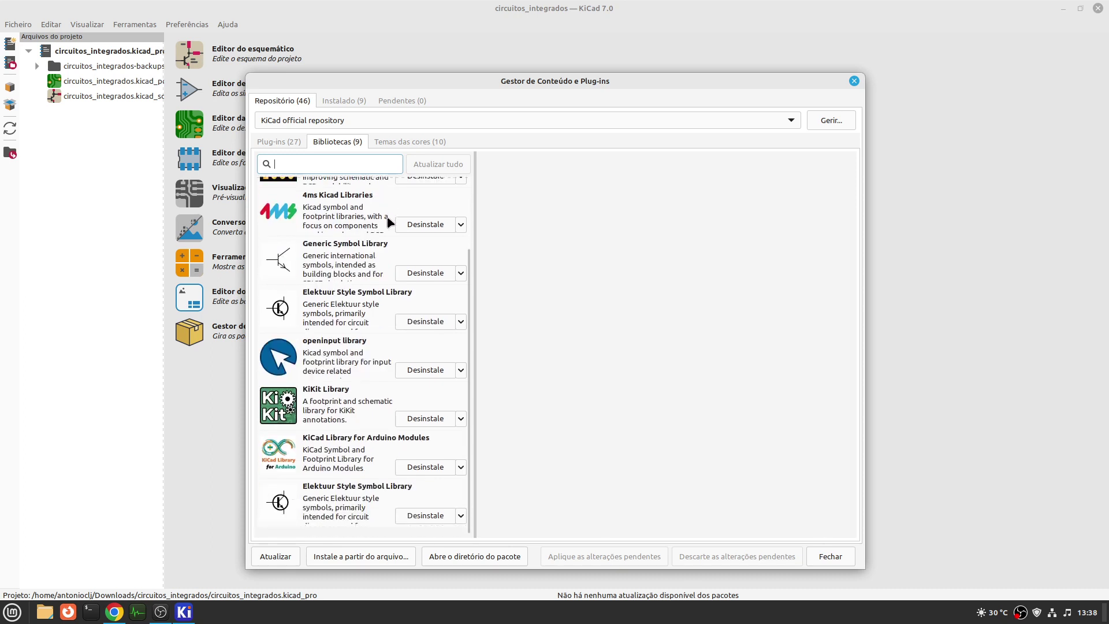
pyautogui.scroll(3, 389, 222)
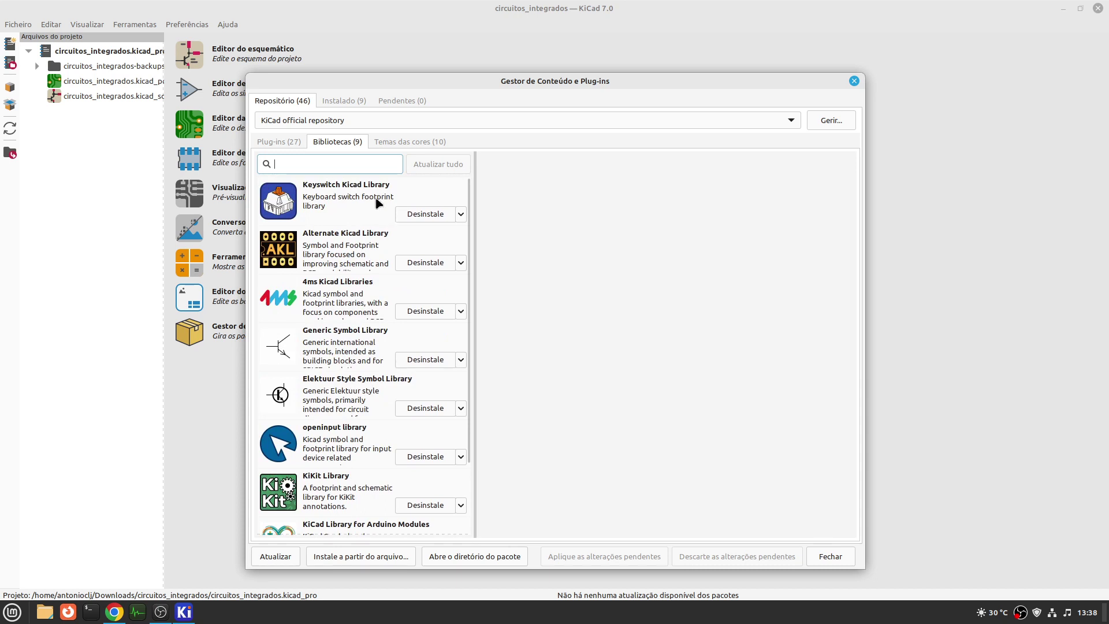
pyautogui.click(406, 143)
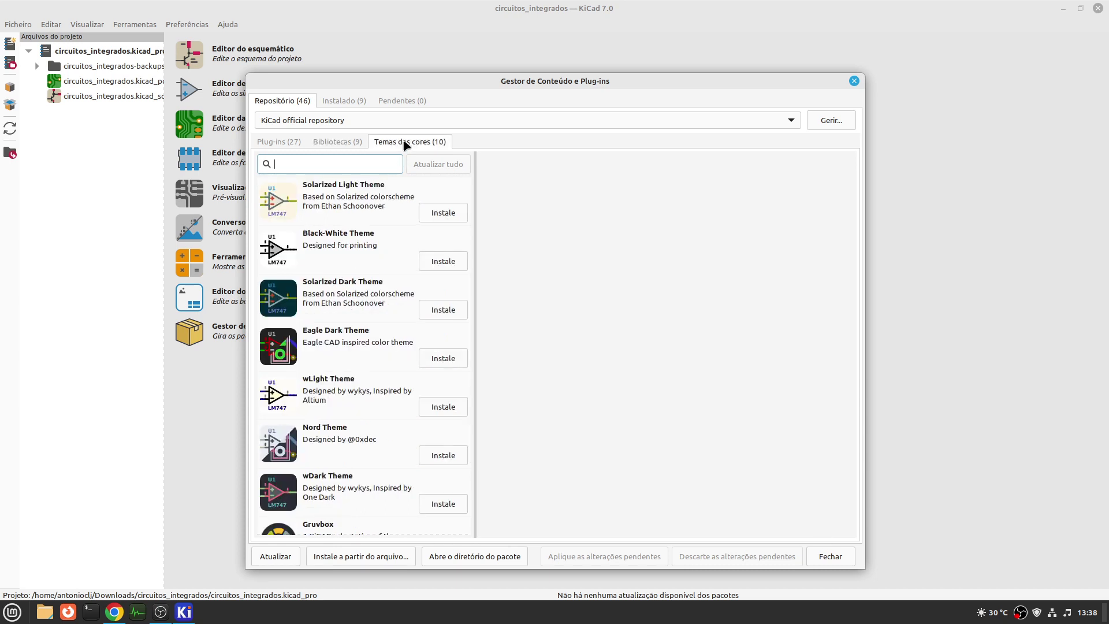
pyautogui.click(348, 206)
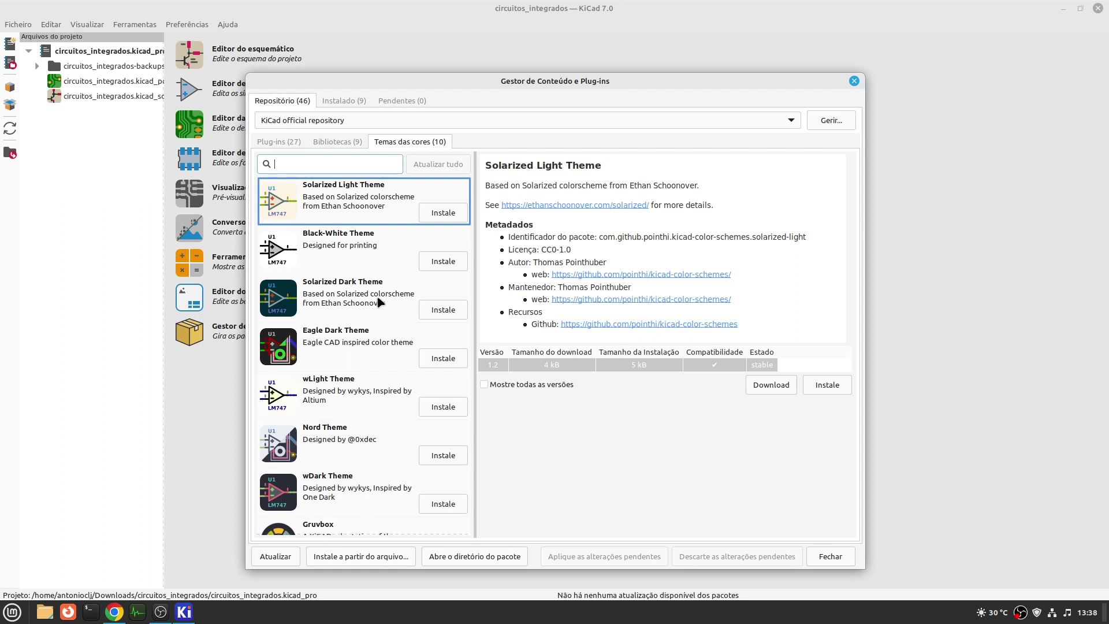
# - Look through the colour themes and show the details of the Black-White, Solarized Light and Nord themes
pyautogui.scroll(-3, 335, 222)
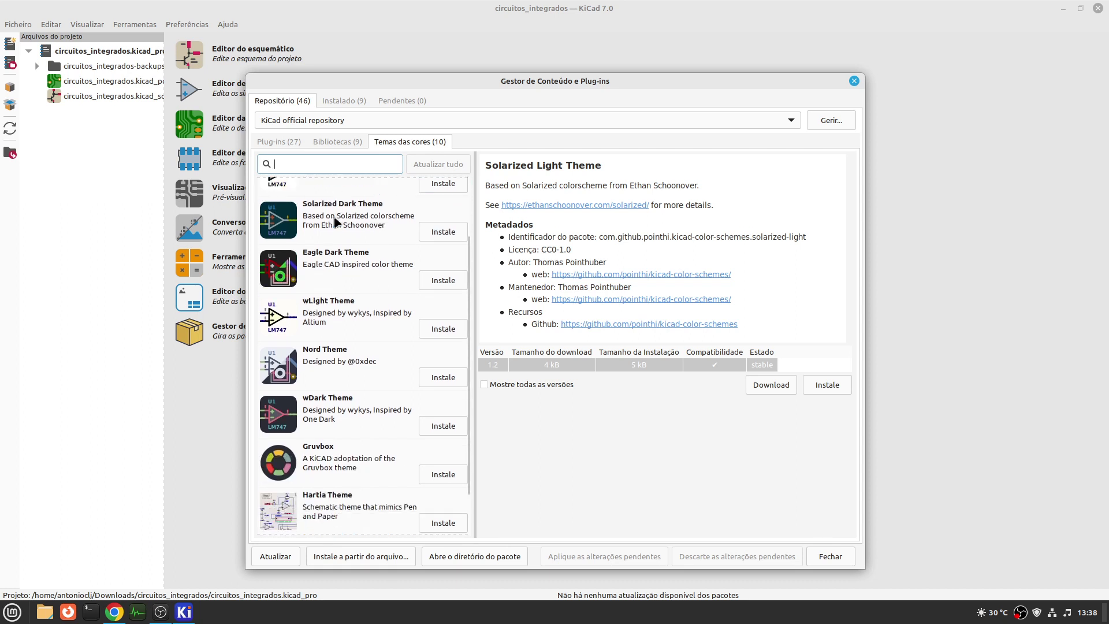
pyautogui.scroll(3, 335, 222)
pyautogui.click(354, 249)
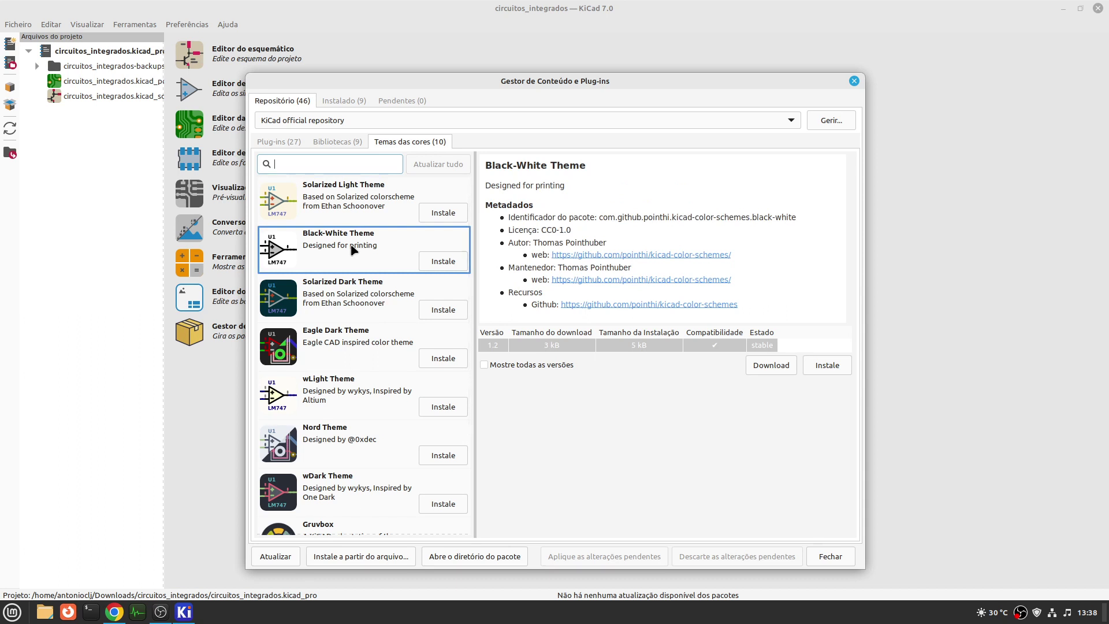
pyautogui.click(359, 199)
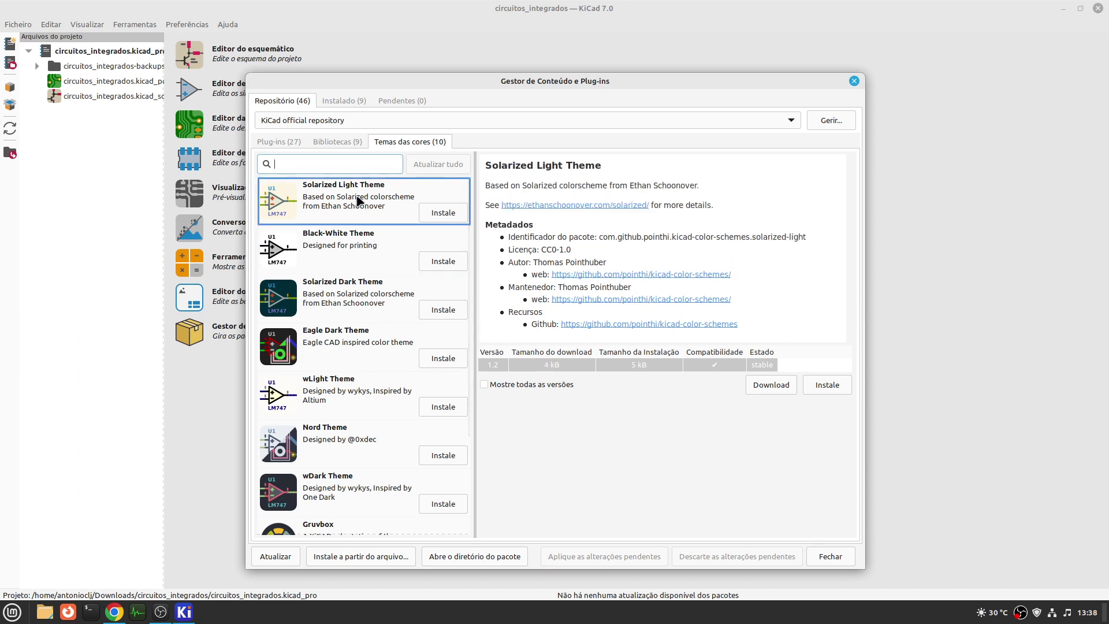
pyautogui.click(365, 449)
pyautogui.scroll(-2, 367, 449)
pyautogui.scroll(-1, 366, 449)
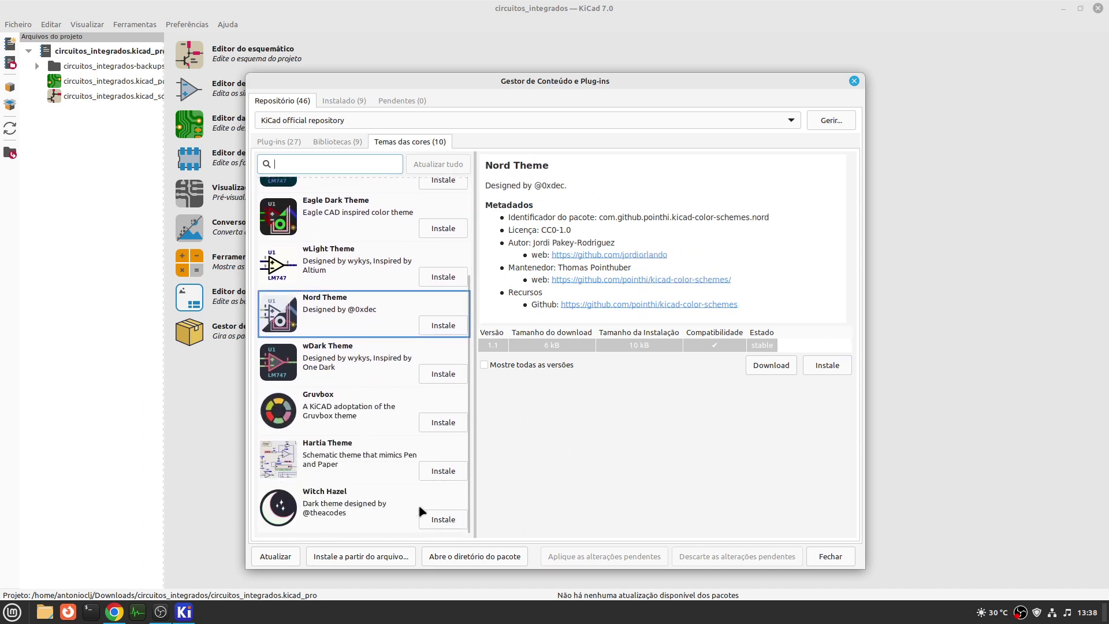
pyautogui.scroll(1, 384, 235)
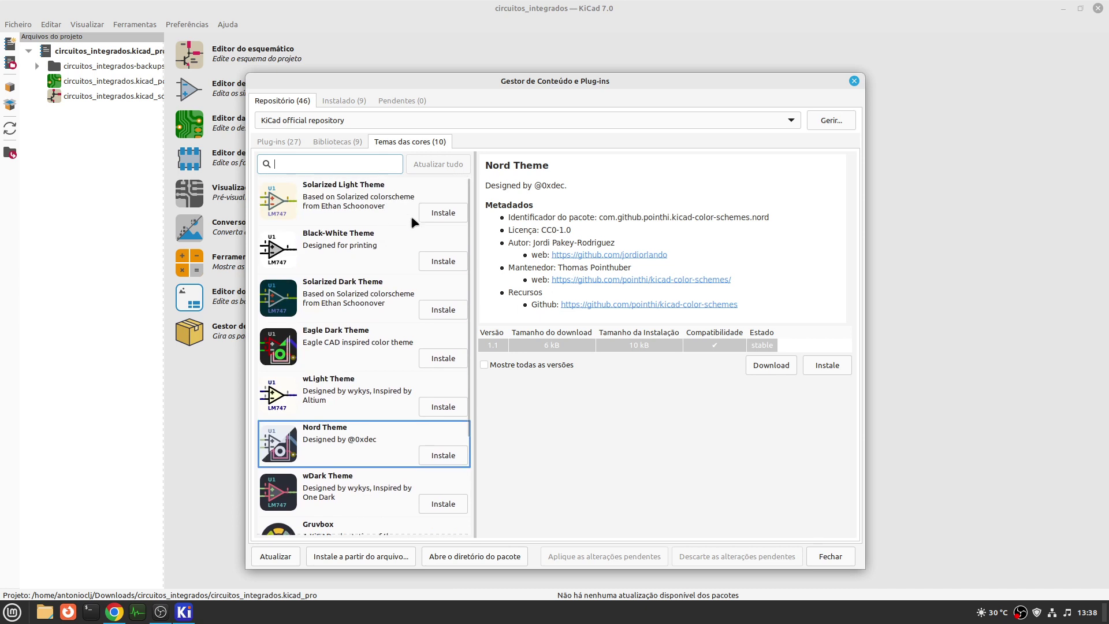
pyautogui.scroll(-5, 437, 258)
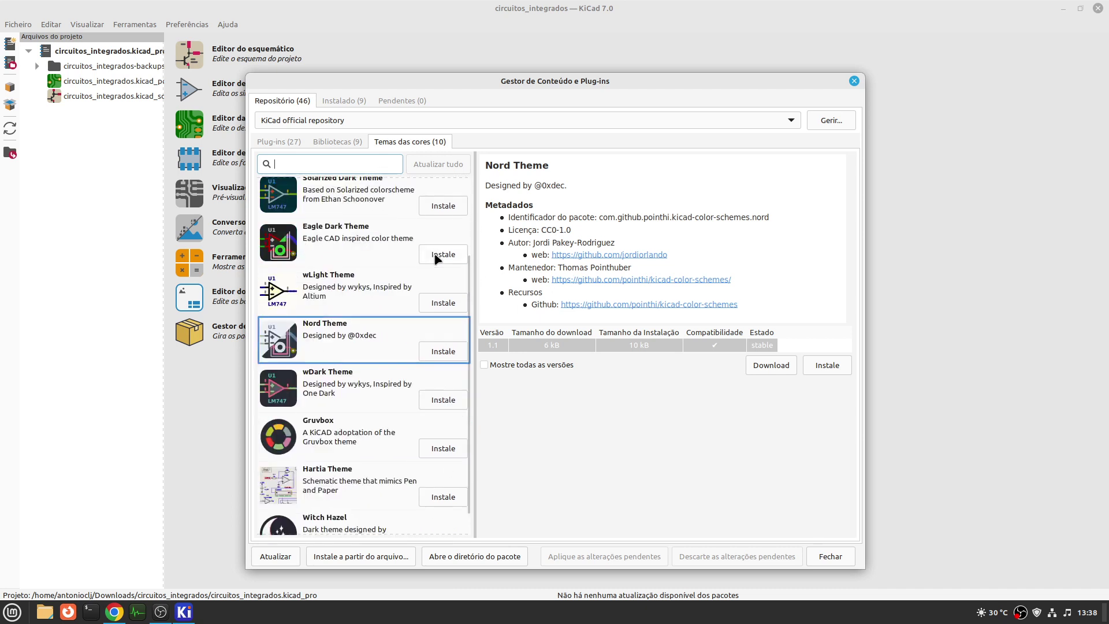
pyautogui.scroll(5, 437, 259)
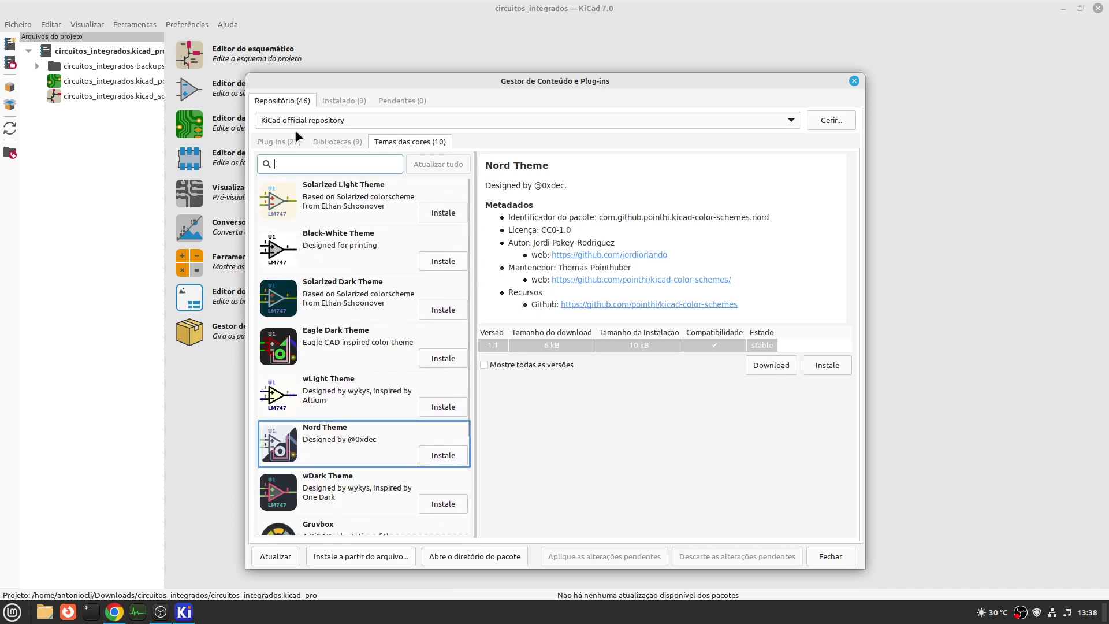
# - Revisit the repository's plug-ins and libraries and close the plug-in and content manager
pyautogui.click(284, 143)
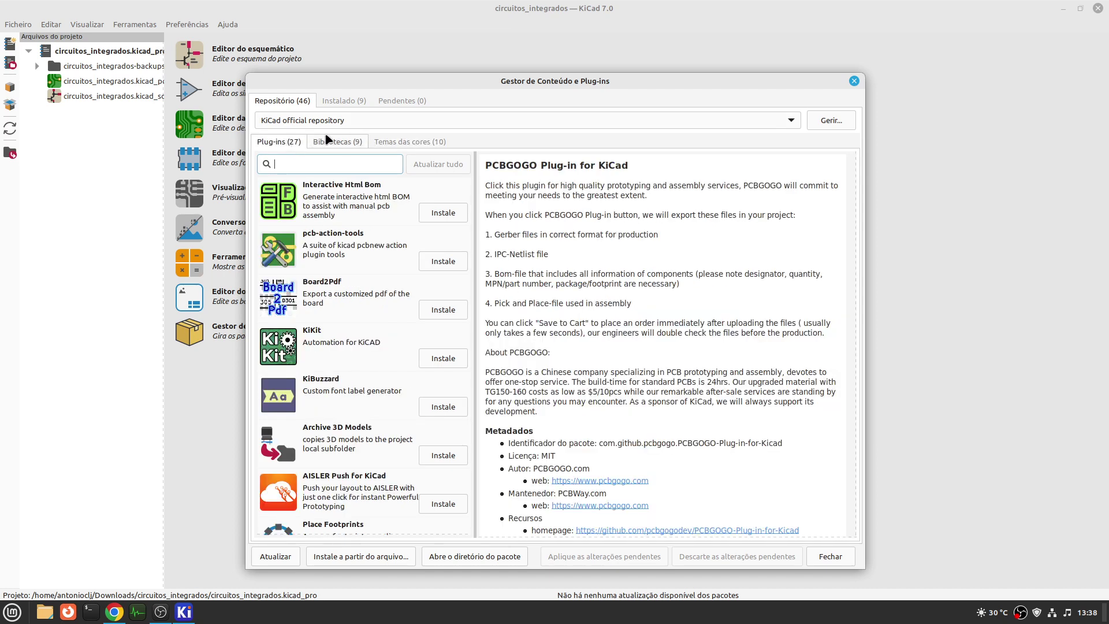
pyautogui.click(336, 142)
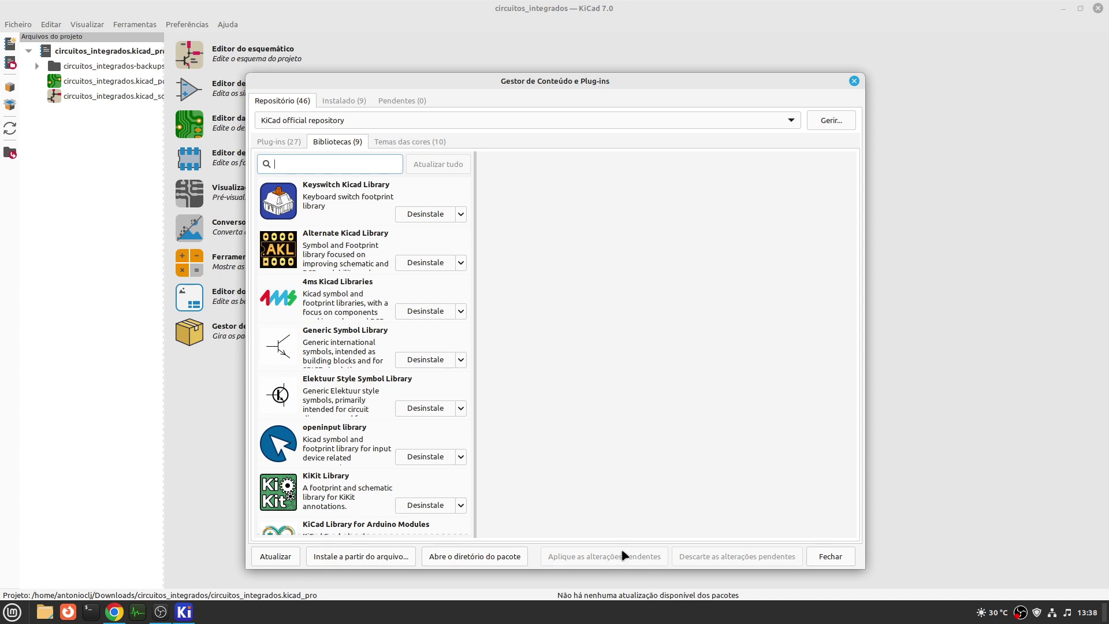
pyautogui.click(848, 558)
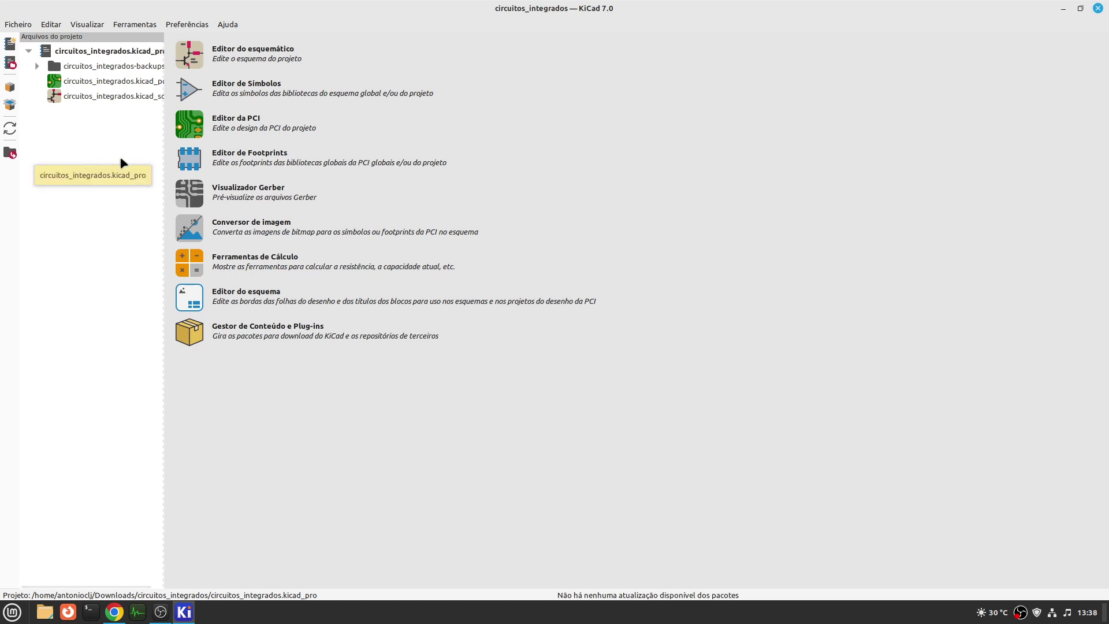
# - Collapse the circuitos_integrados project tree, review the project file options including non-KiCad import, and close the project
pyautogui.click(18, 25)
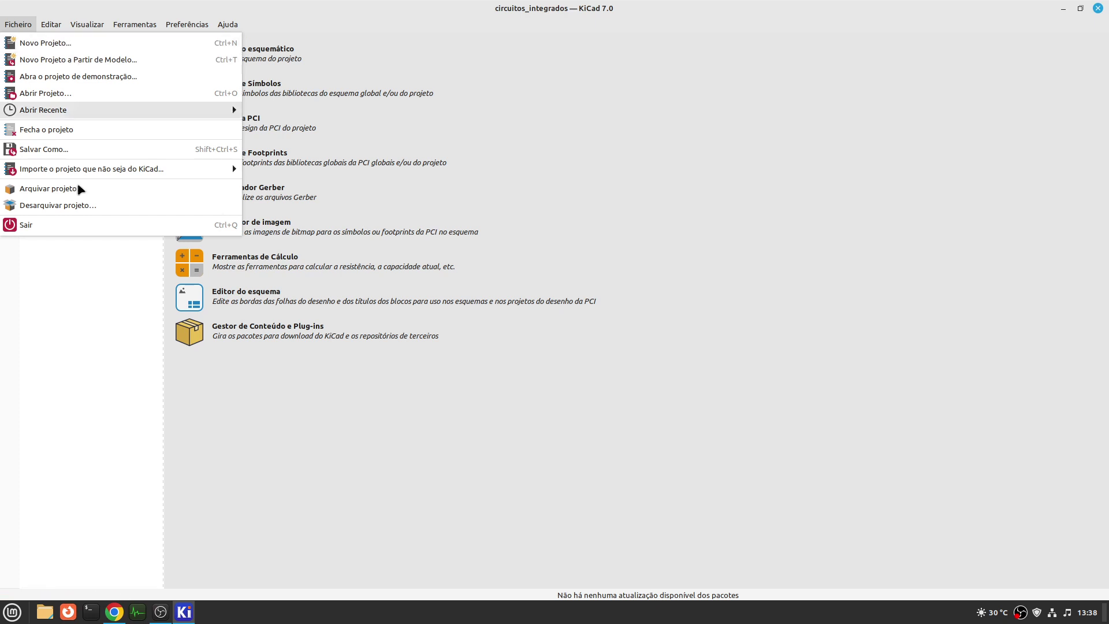
pyautogui.click(99, 302)
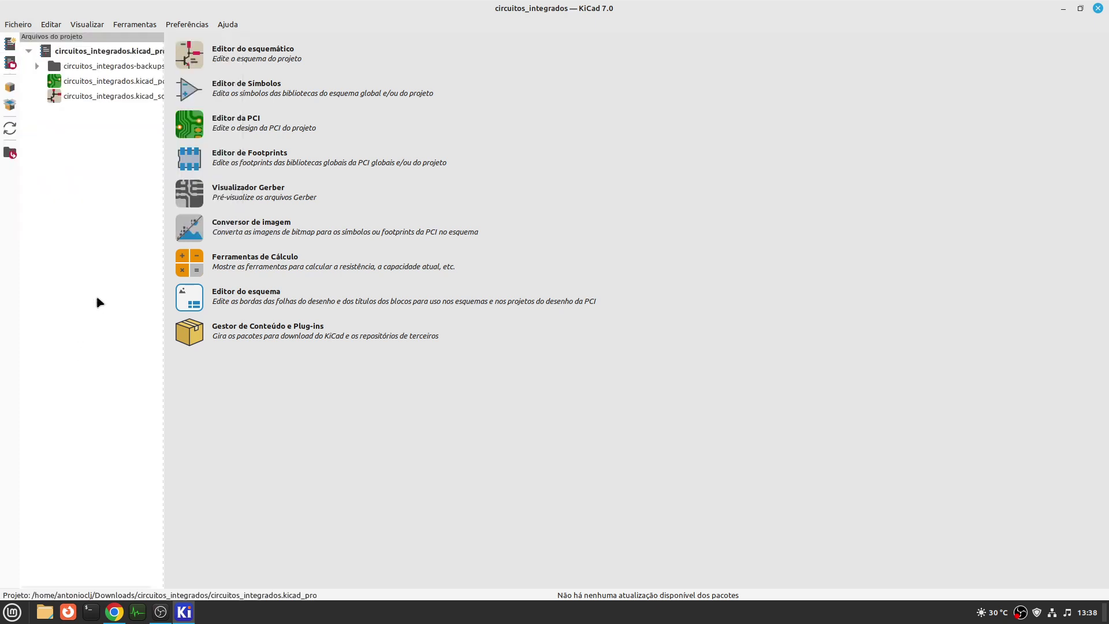
pyautogui.click(28, 51)
pyautogui.rightClick(61, 53)
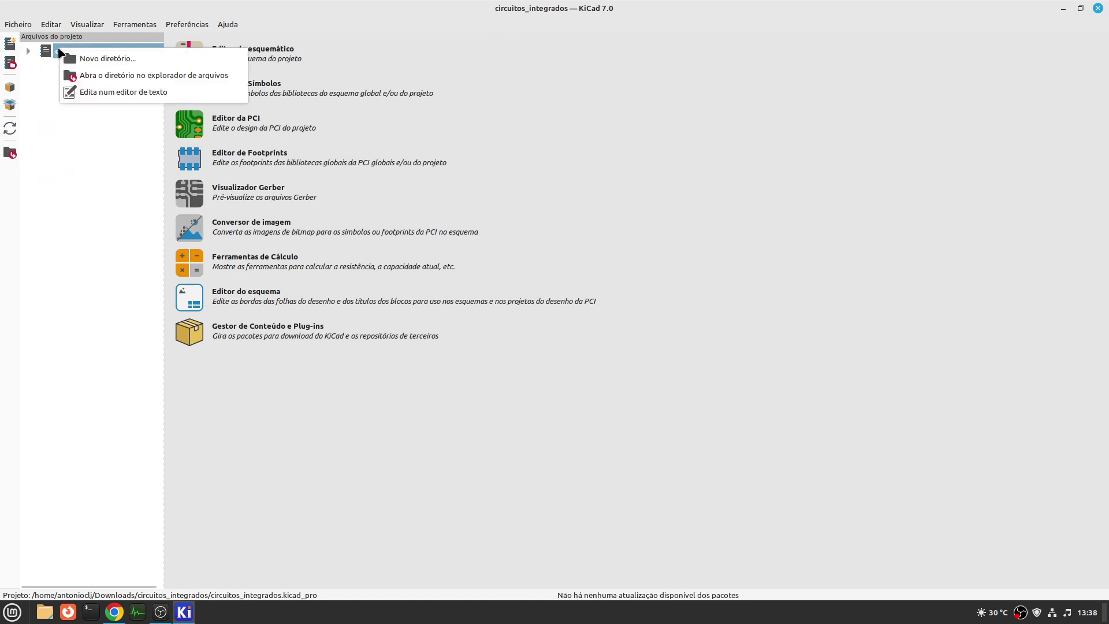
pyautogui.click(18, 26)
pyautogui.click(17, 24)
pyautogui.moveTo(75, 166)
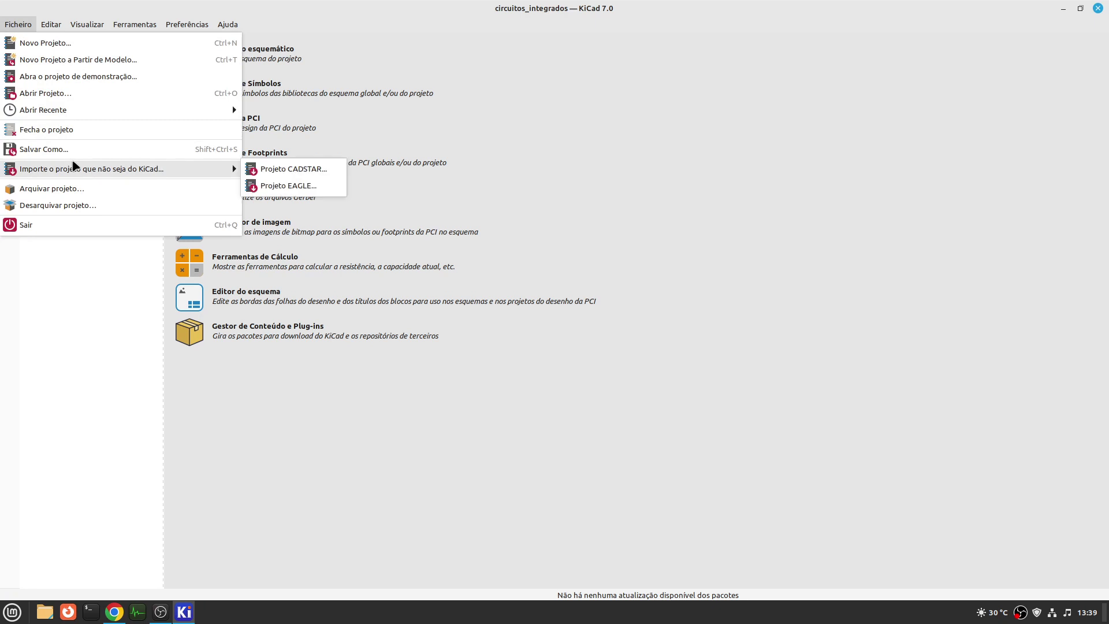
pyautogui.click(89, 131)
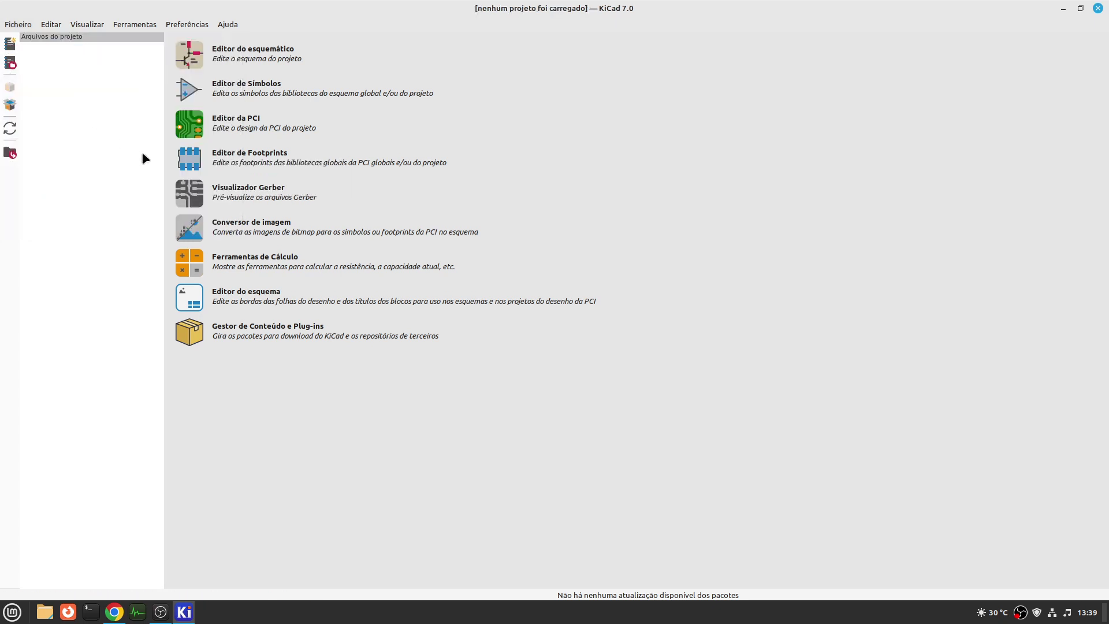
# - Create a new project named teste in a new folder teste inside circuitos_integrados, with its own project folder
pyautogui.click(17, 28)
pyautogui.click(35, 42)
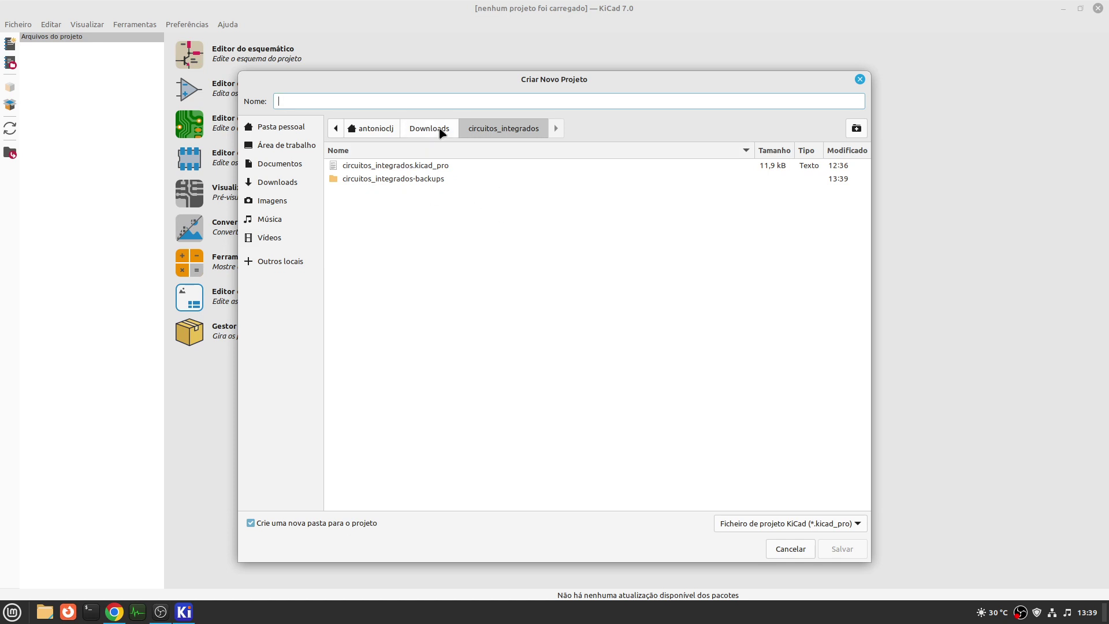
pyautogui.moveTo(492, 84); pyautogui.dragTo(492, 198)
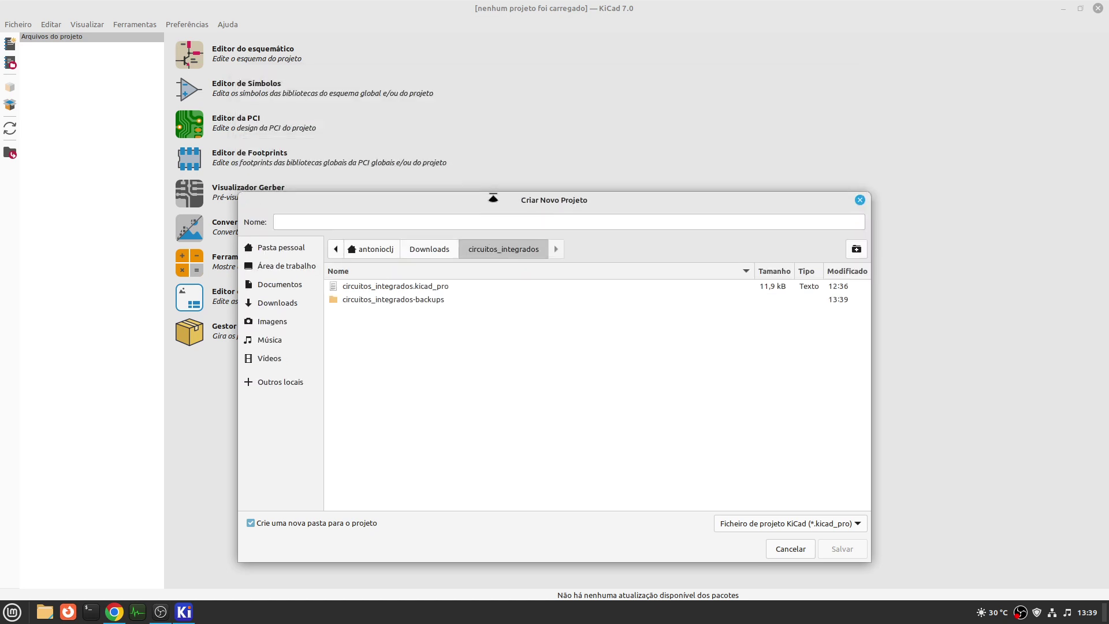
pyautogui.click(853, 252)
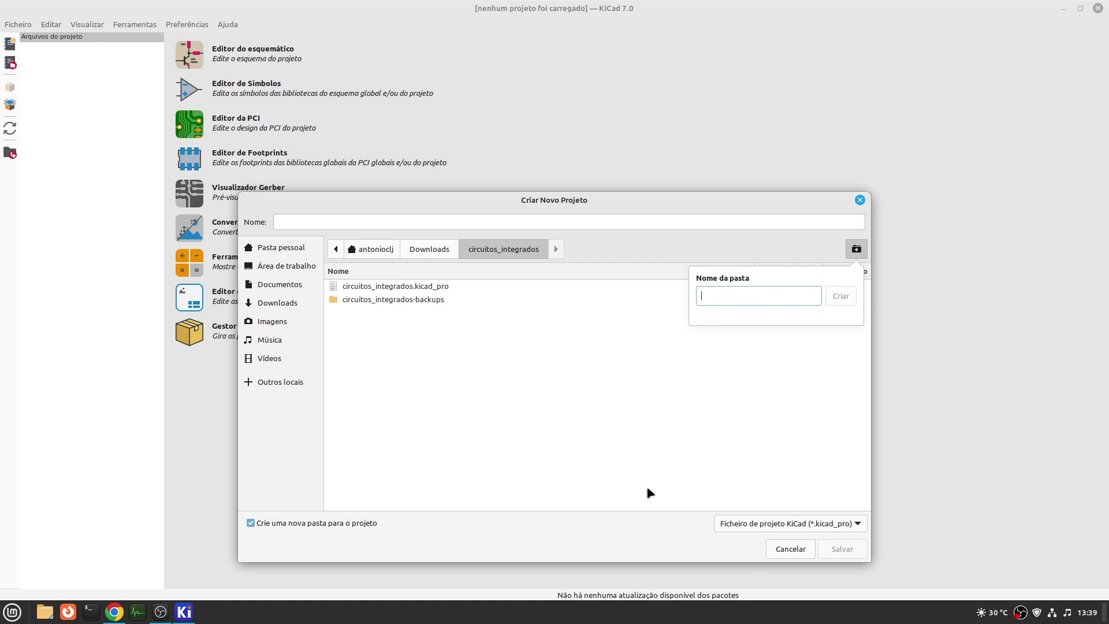
pyautogui.write('teste')
pyautogui.click(841, 296)
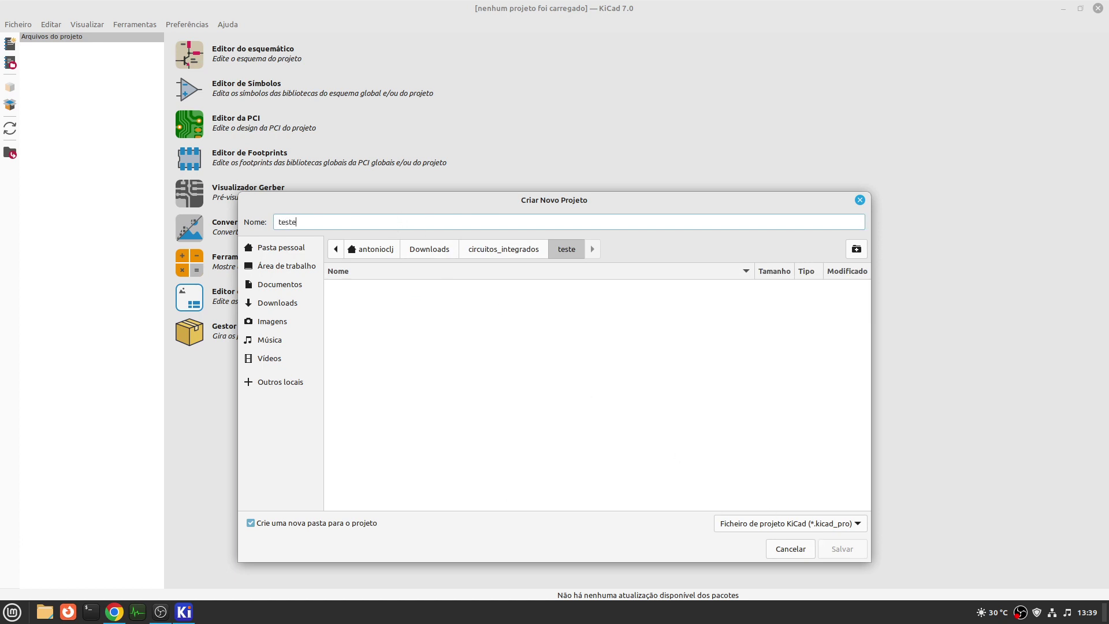
pyautogui.click(841, 550)
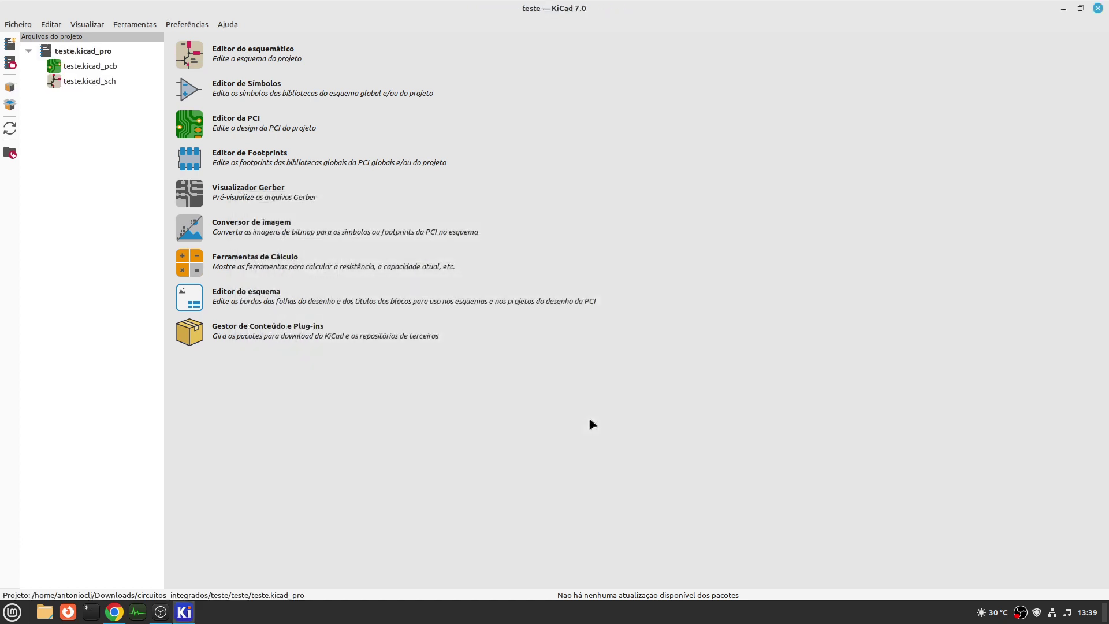
# - Open the new project's schematic file teste.kicad_sch in the schematic editor
pyautogui.click(99, 81)
pyautogui.click(107, 69)
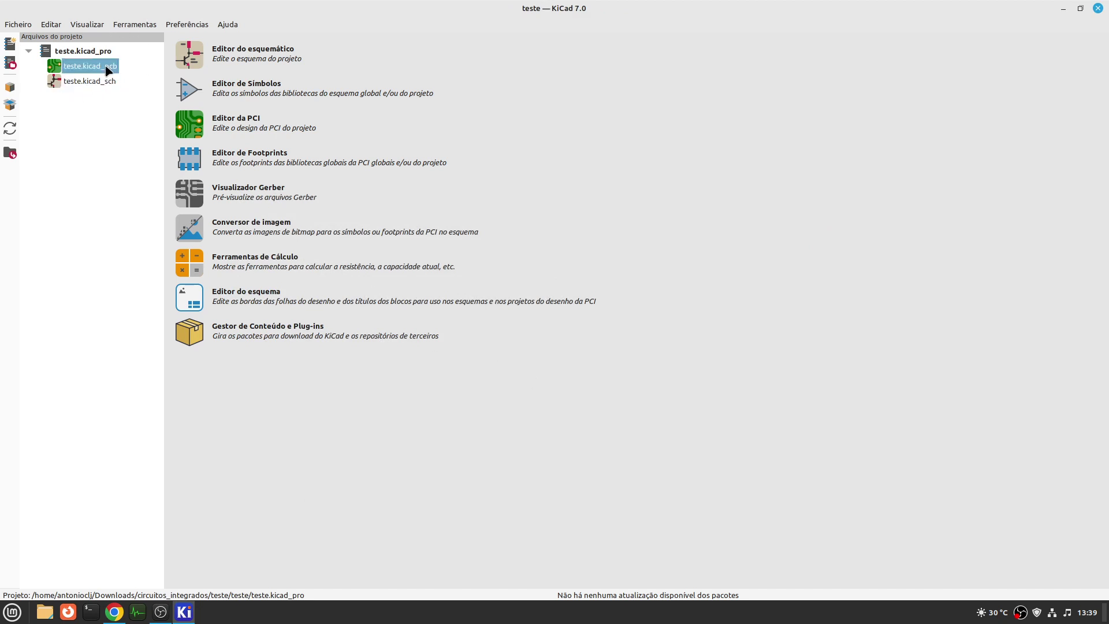
pyautogui.click(87, 85)
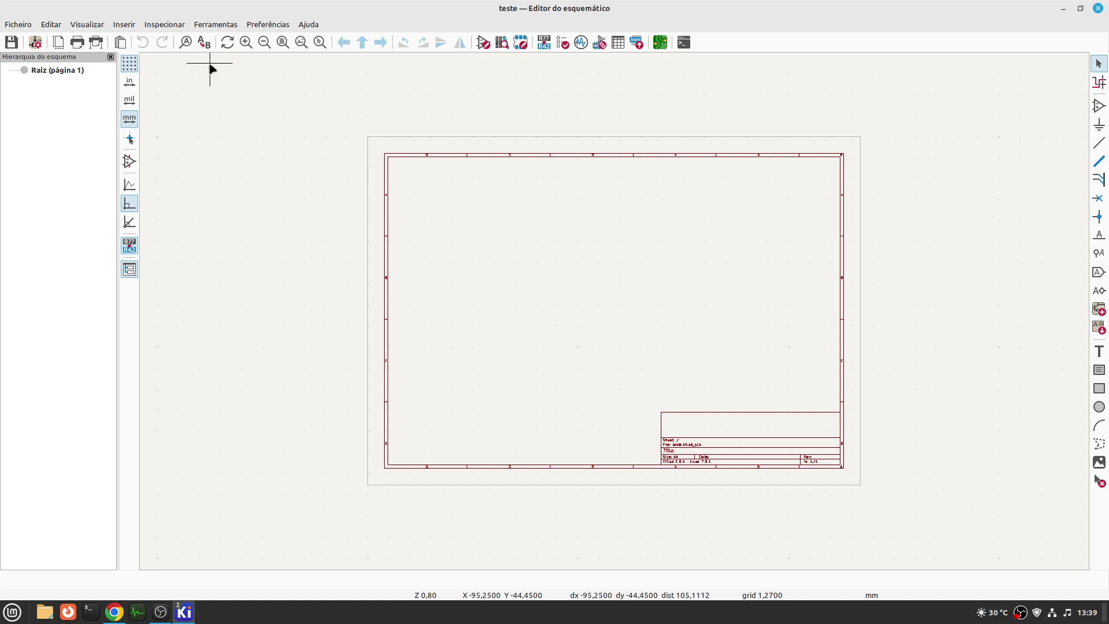
# - Open the schematic's page settings and choose A4 210x297mm paper in landscape orientation (Paisagem)
pyautogui.click(58, 47)
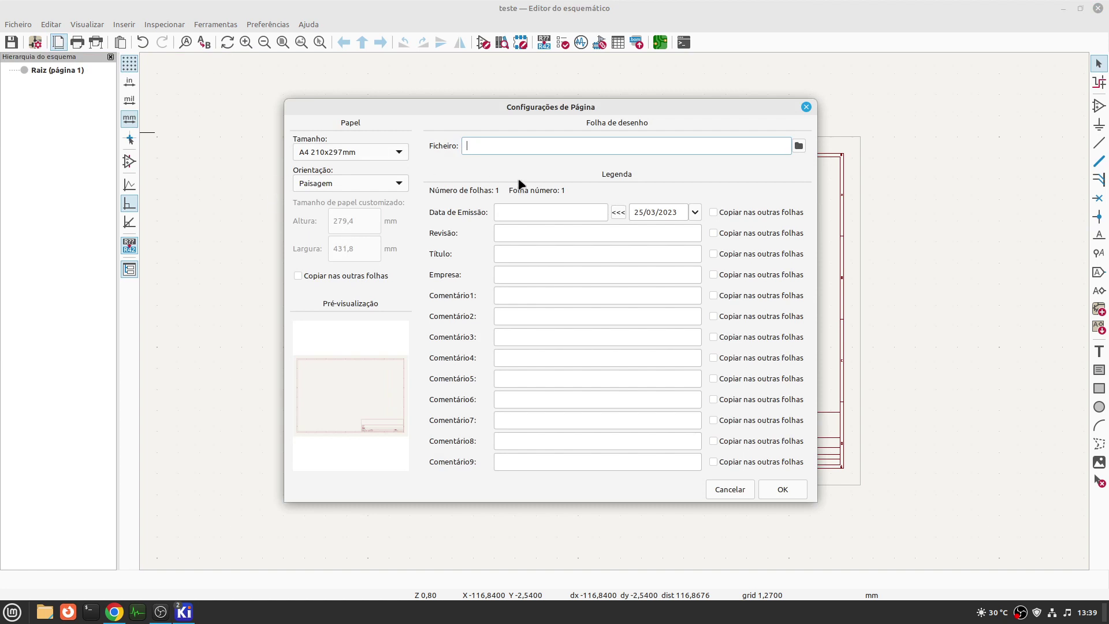
pyautogui.click(398, 152)
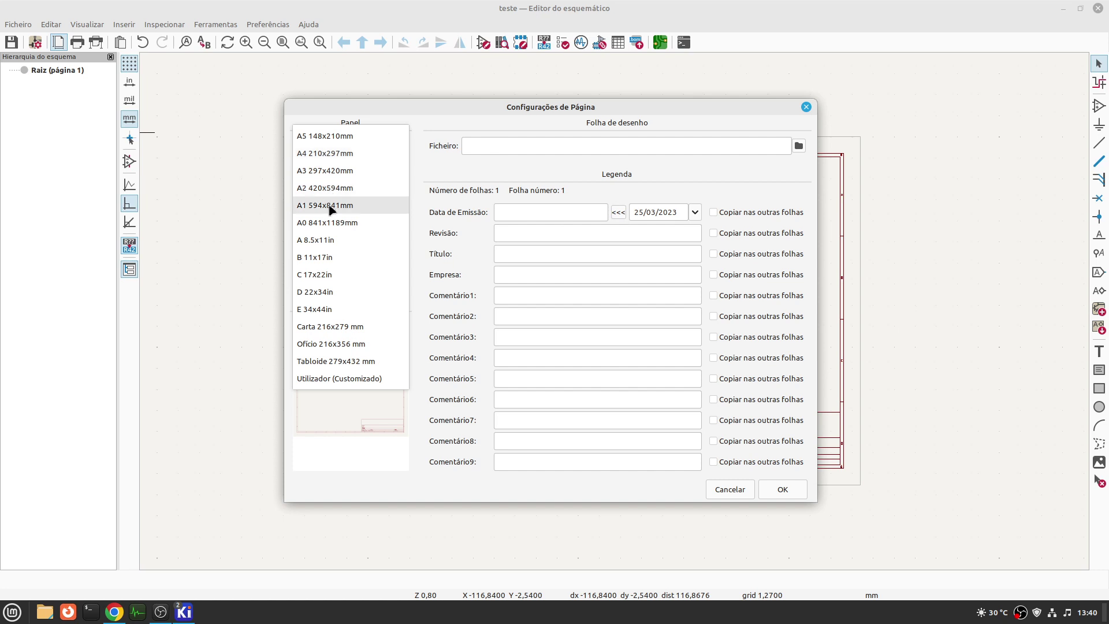
pyautogui.click(341, 154)
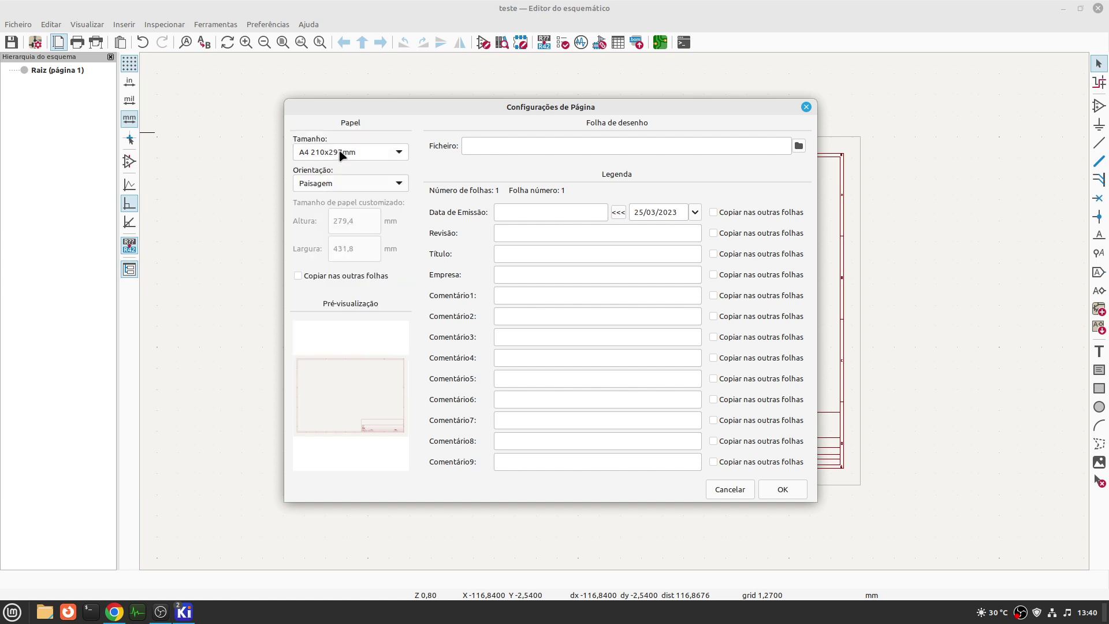
pyautogui.click(366, 186)
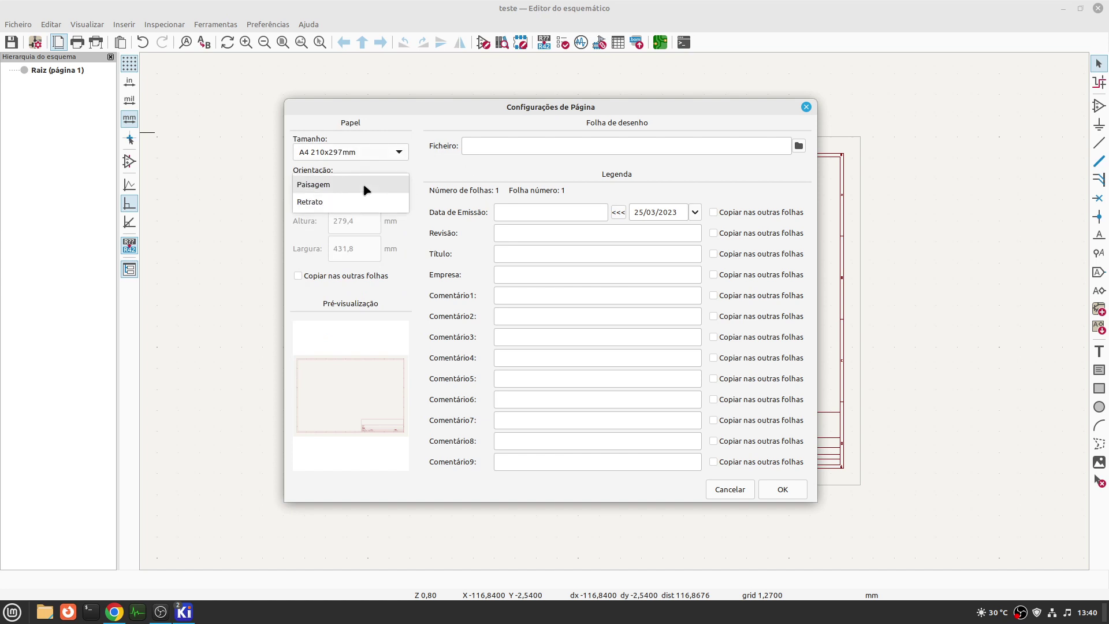
pyautogui.click(335, 186)
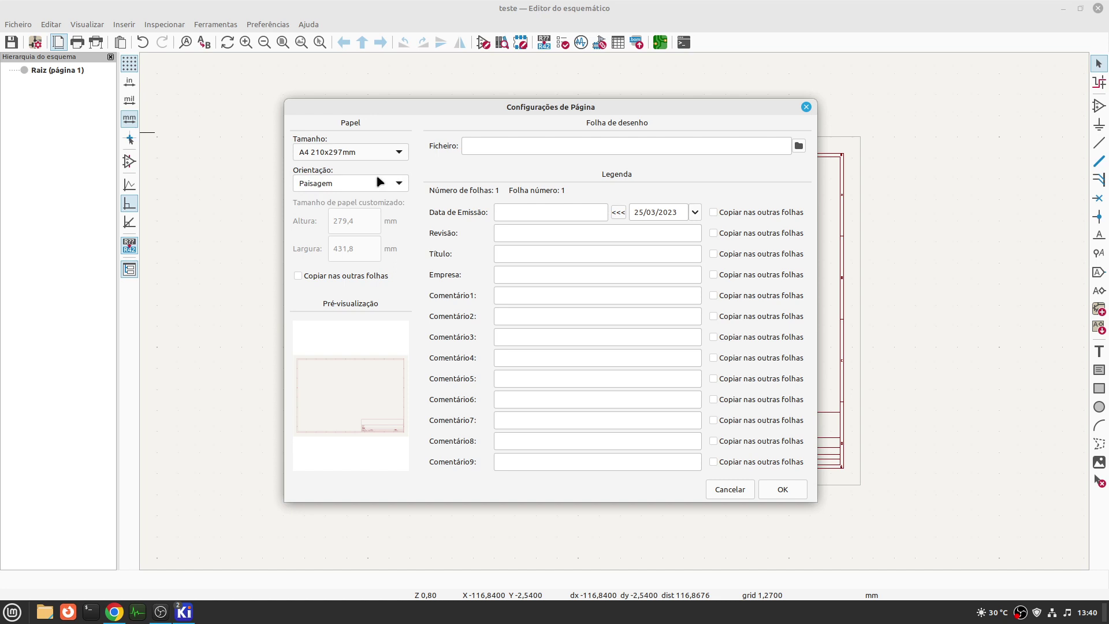
# - Fill in the title block with issue date 2023-03-25, revision 1.0, title "Teste do kicad 7" and company "Estudo do kicad"
pyautogui.click(525, 210)
pyautogui.click(618, 218)
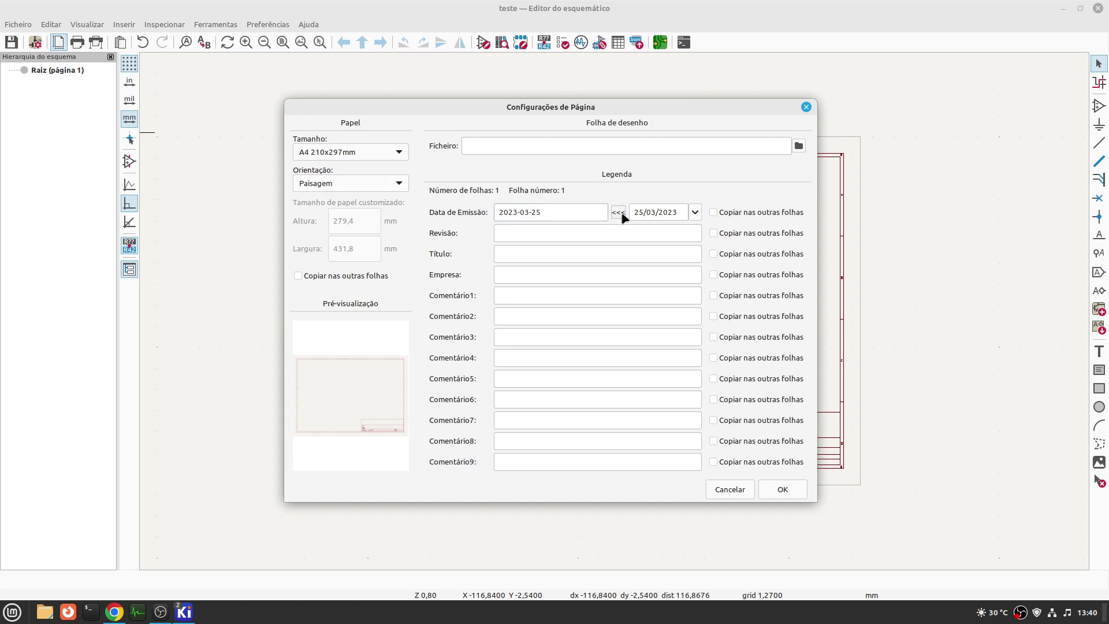
pyautogui.click(523, 231)
pyautogui.click(521, 253)
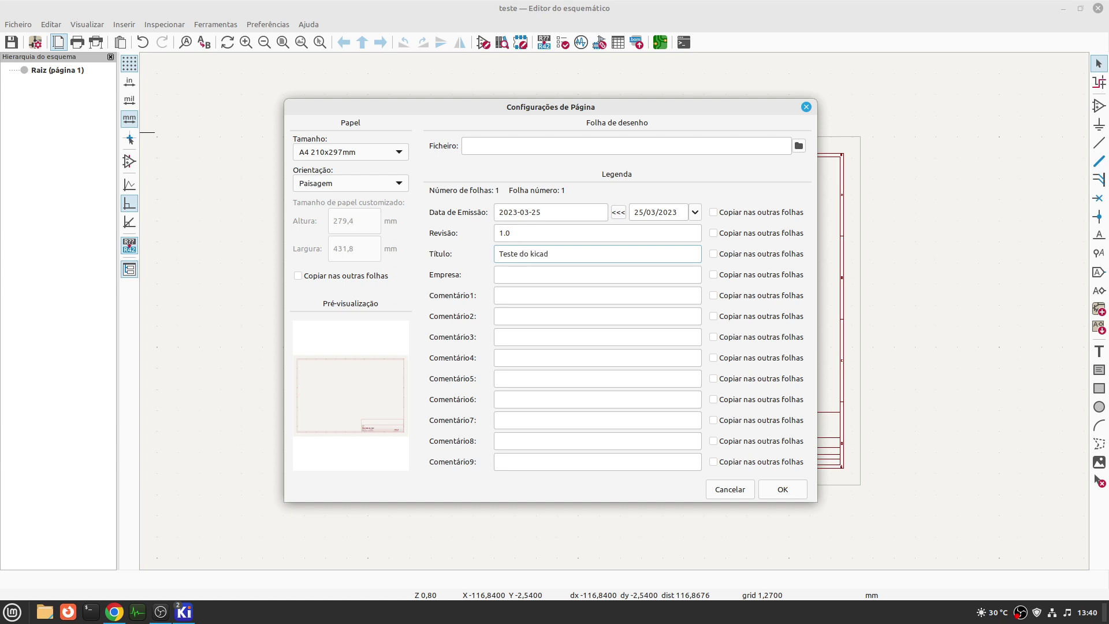
pyautogui.click(519, 277)
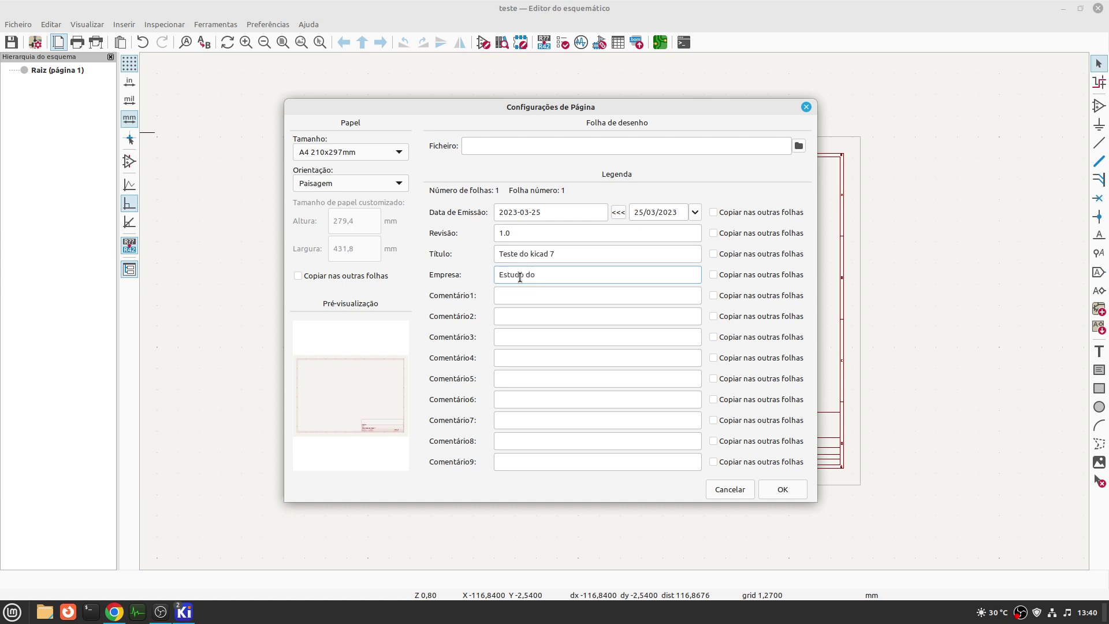
pyautogui.click(537, 294)
pyautogui.click(547, 353)
pyautogui.click(559, 422)
pyautogui.click(561, 440)
pyautogui.click(615, 318)
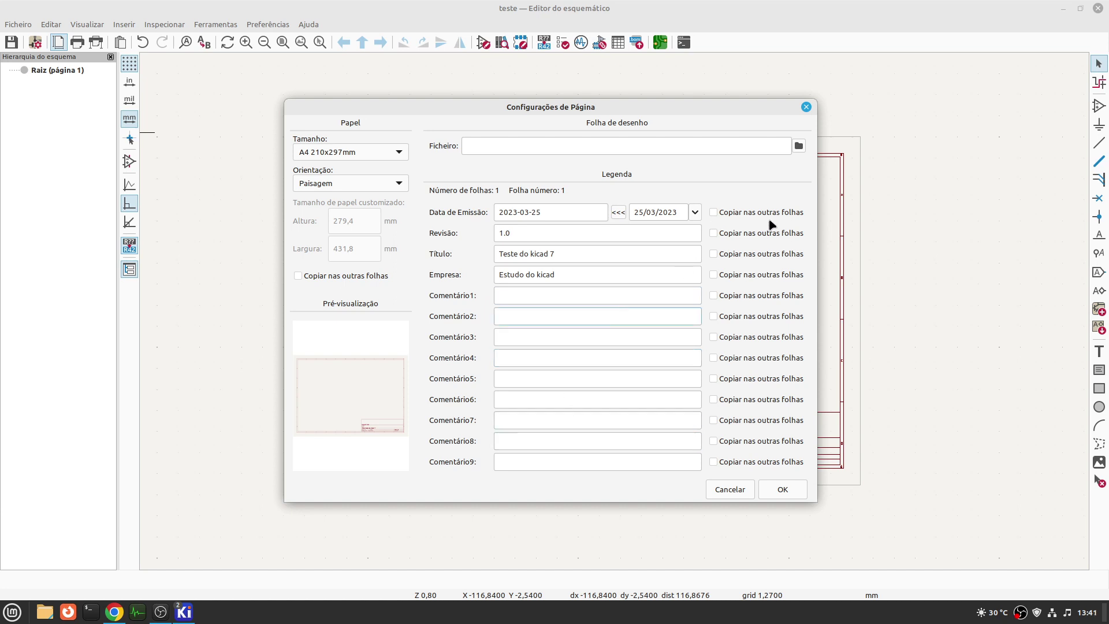
# - Enable copying to the other sheets for the company only, apply the page settings and inspect the title block
pyautogui.click(714, 217)
pyautogui.click(714, 233)
pyautogui.click(713, 254)
pyautogui.click(714, 275)
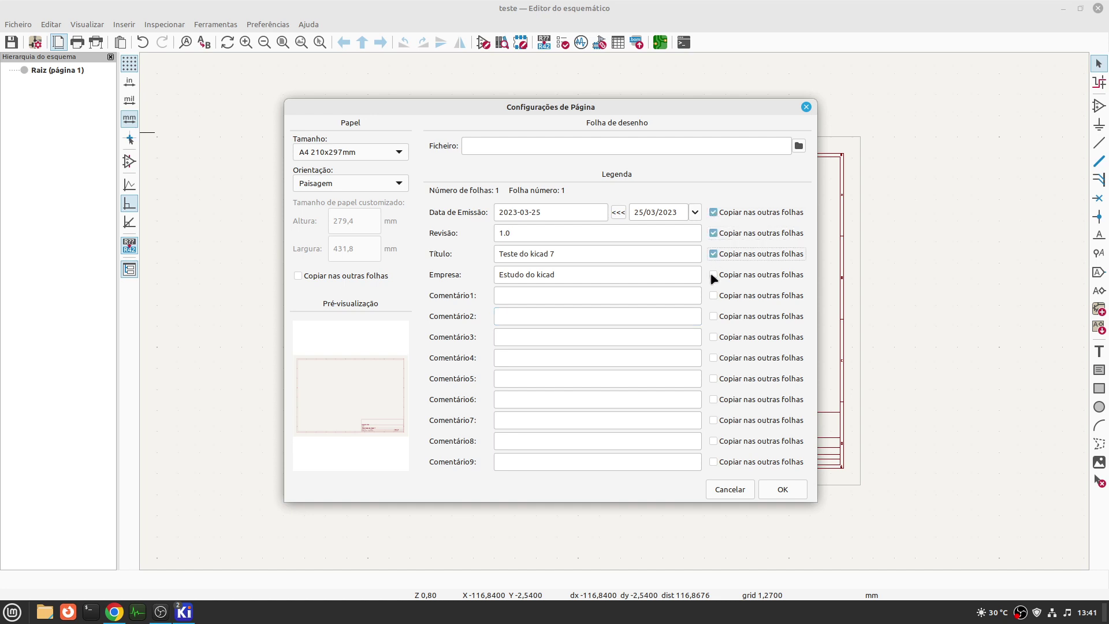
pyautogui.click(714, 255)
pyautogui.click(713, 275)
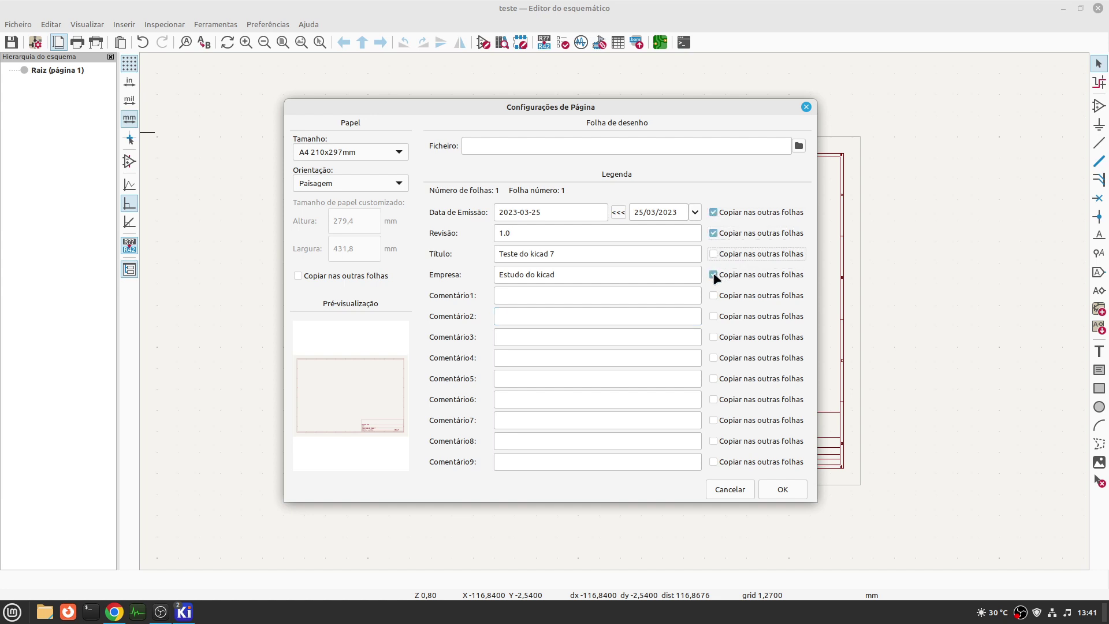
pyautogui.click(713, 213)
pyautogui.click(714, 233)
pyautogui.click(782, 489)
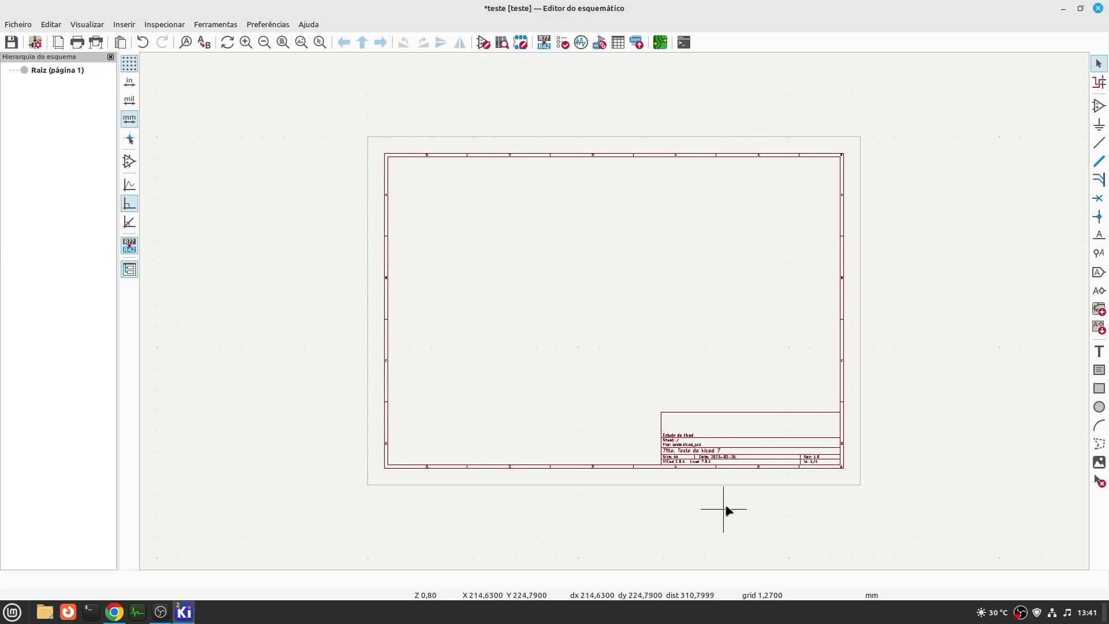
pyautogui.scroll(5, 616, 315)
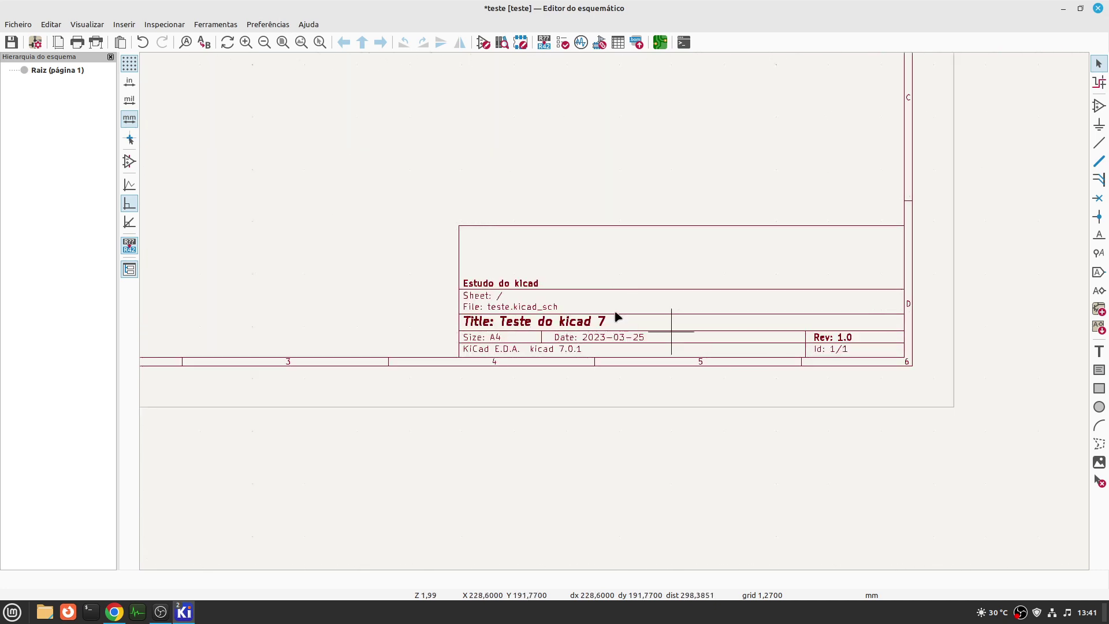
# - Examine the sheet's title block entries and open the schematic setup
pyautogui.scroll(1, 615, 315)
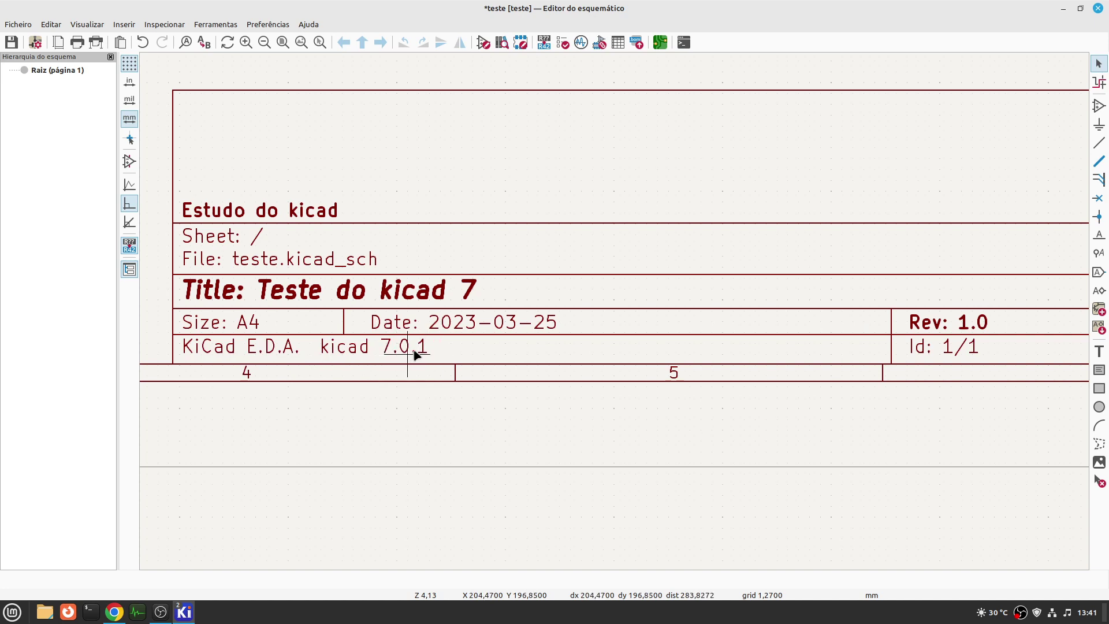
pyautogui.scroll(-2, 415, 353)
pyautogui.scroll(-1, 307, 217)
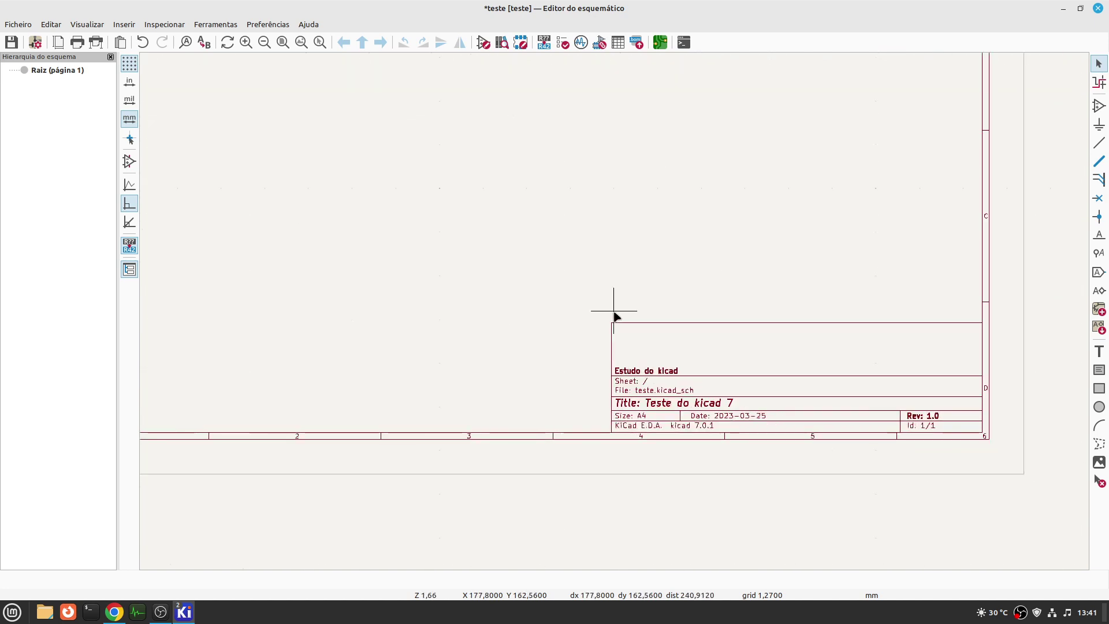
pyautogui.scroll(2, 614, 316)
pyautogui.click(23, 26)
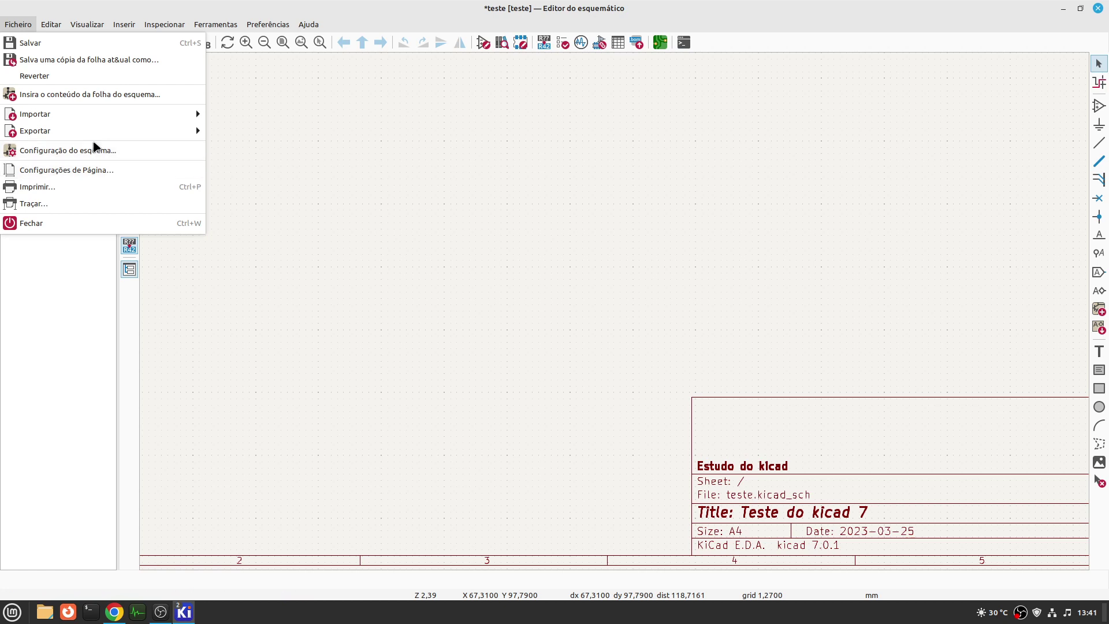
pyautogui.click(75, 152)
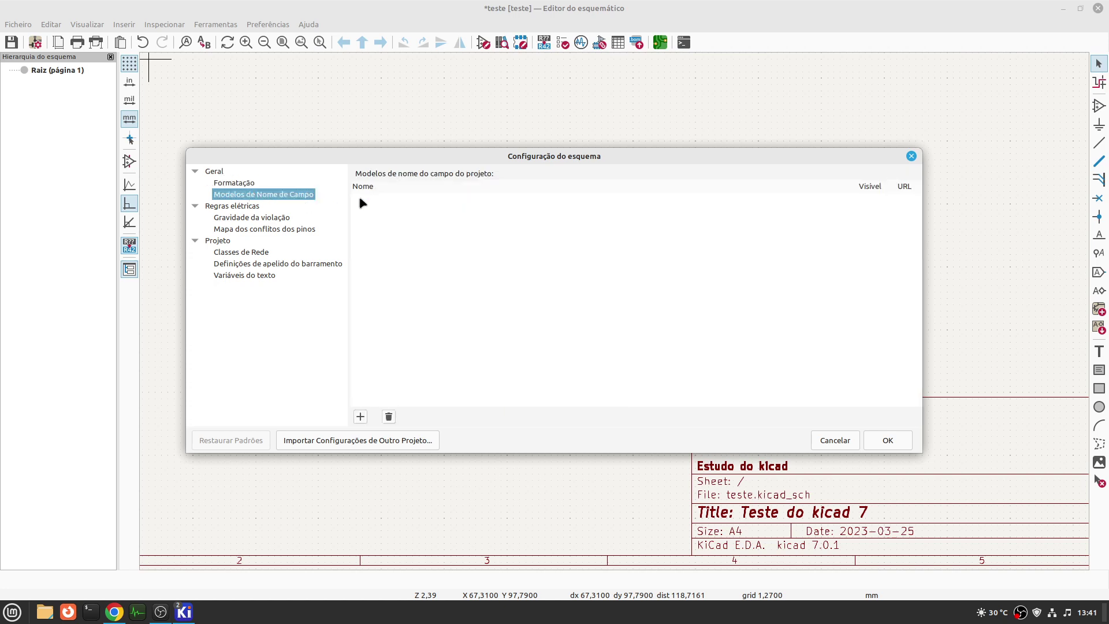
# - Enlarge the schematic setup dialog and review the electrical rules' violation severities and pin conflict map
pyautogui.click(283, 218)
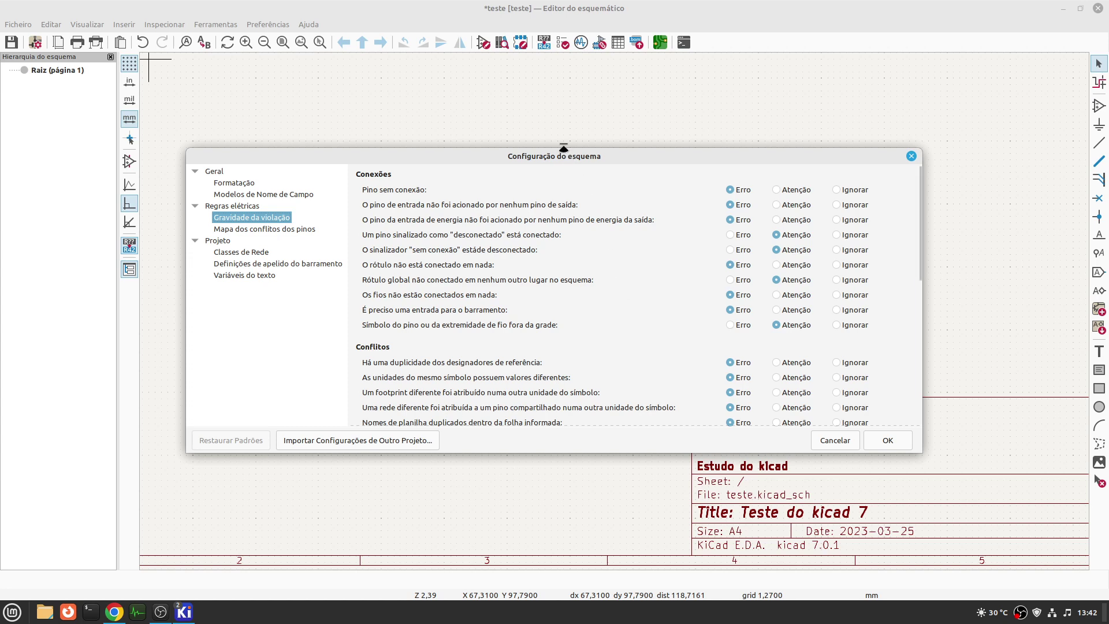
pyautogui.moveTo(556, 150); pyautogui.dragTo(590, 41)
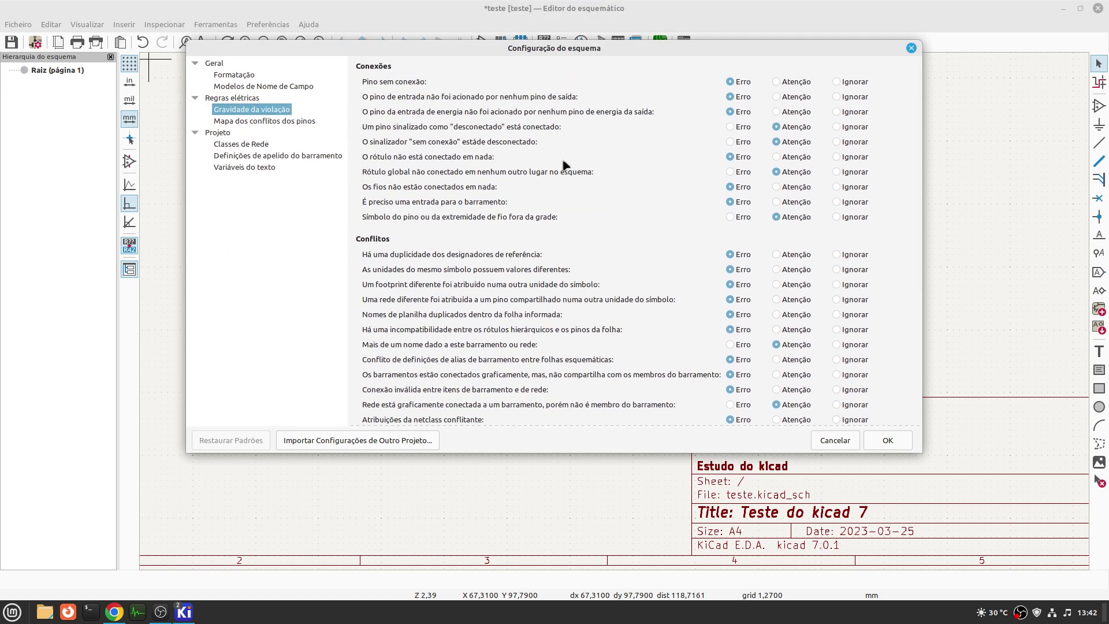
pyautogui.moveTo(510, 453); pyautogui.dragTo(511, 584)
pyautogui.scroll(-3, 572, 351)
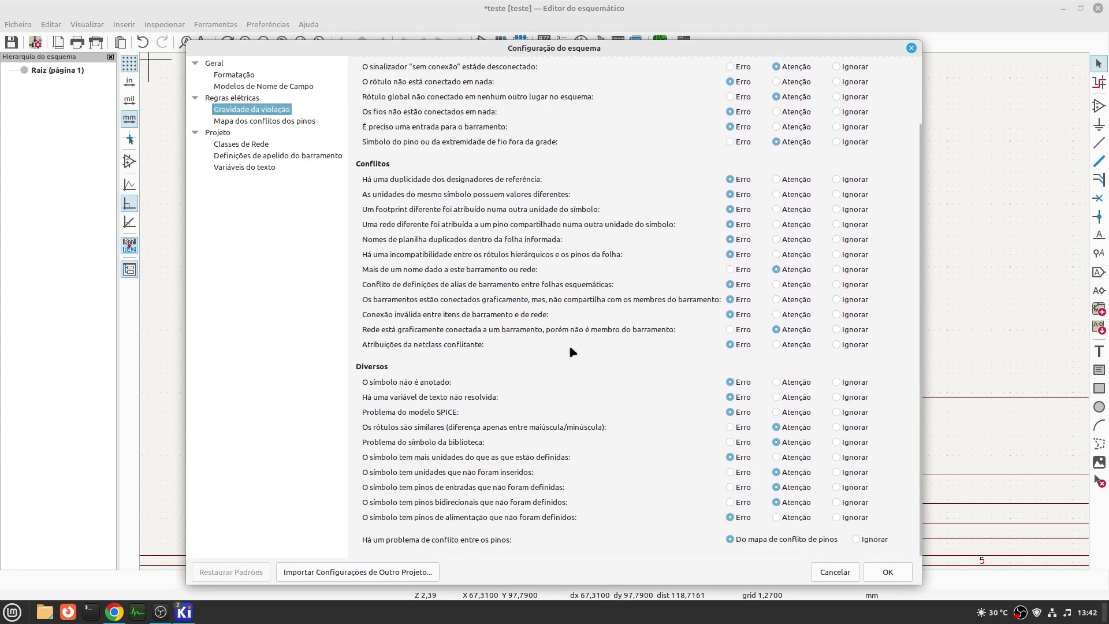
pyautogui.scroll(3, 572, 351)
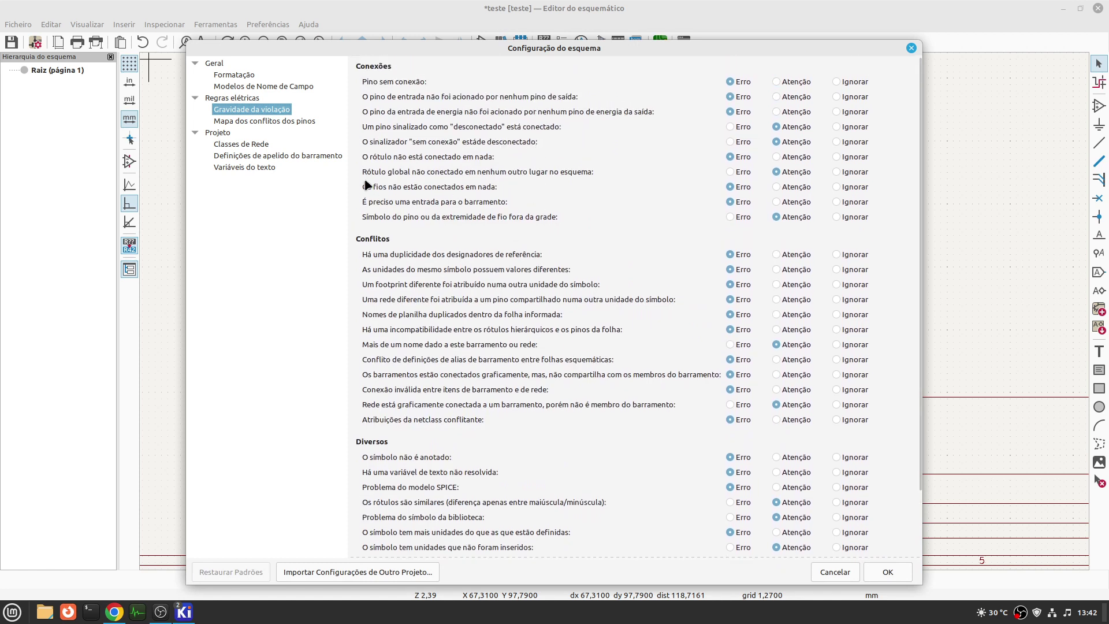
pyautogui.click(297, 122)
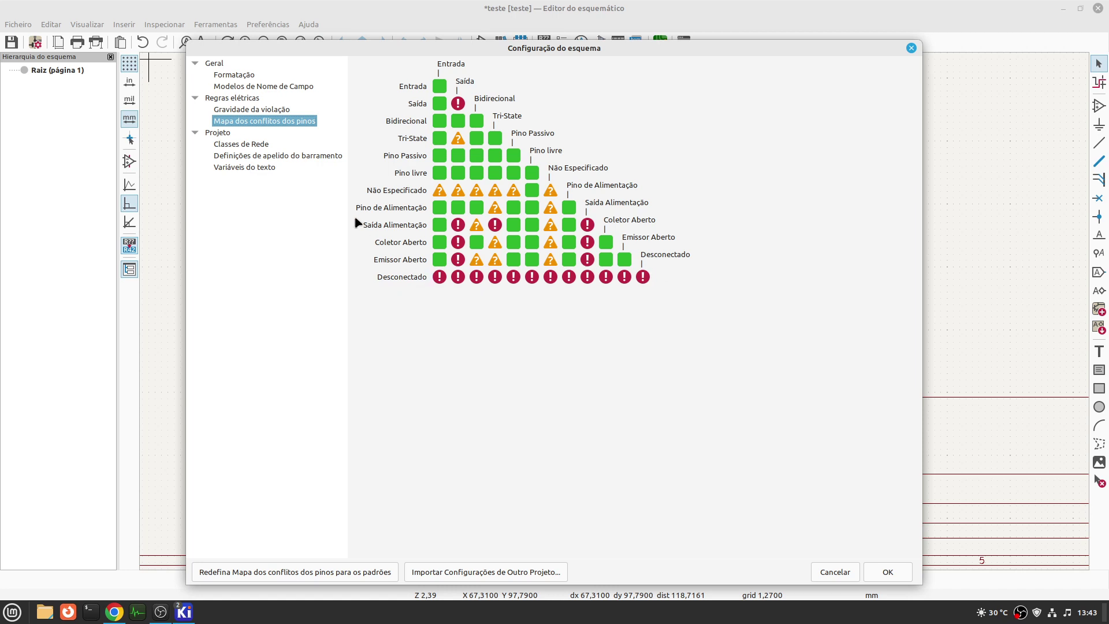
# - Add a net class named "power" and set its colour to Red 4
pyautogui.click(262, 146)
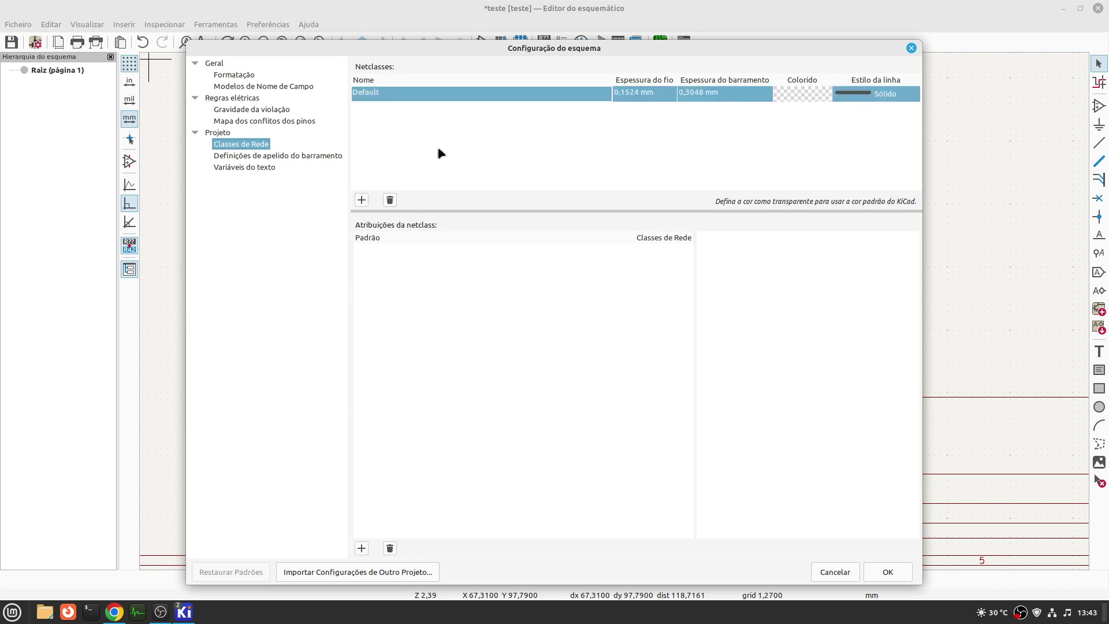
pyautogui.click(362, 200)
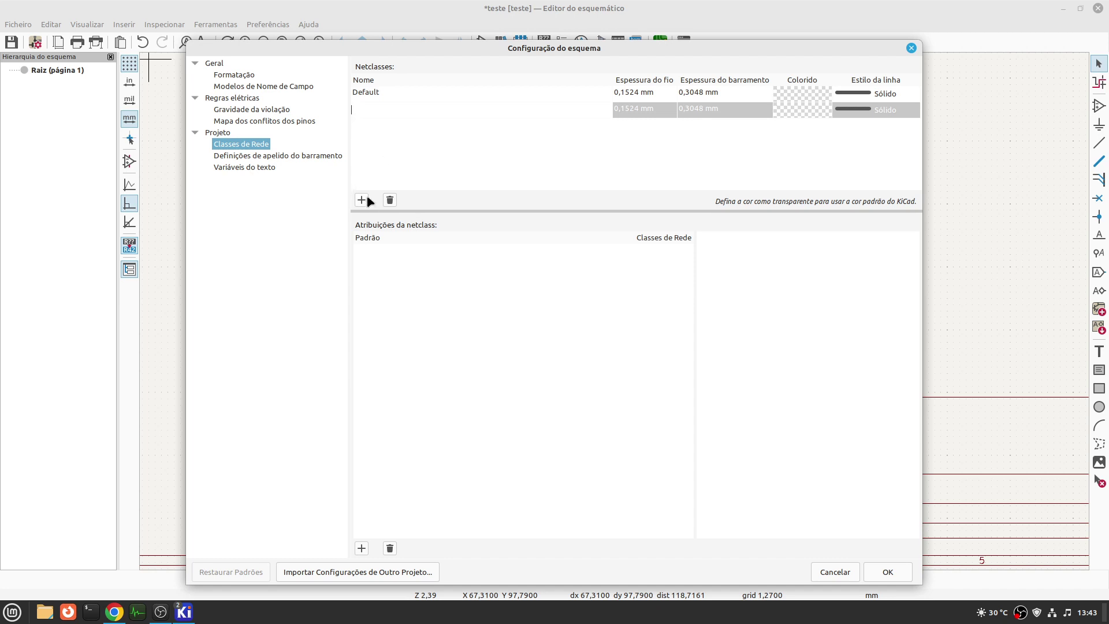
pyautogui.write('power')
pyautogui.press('Return')
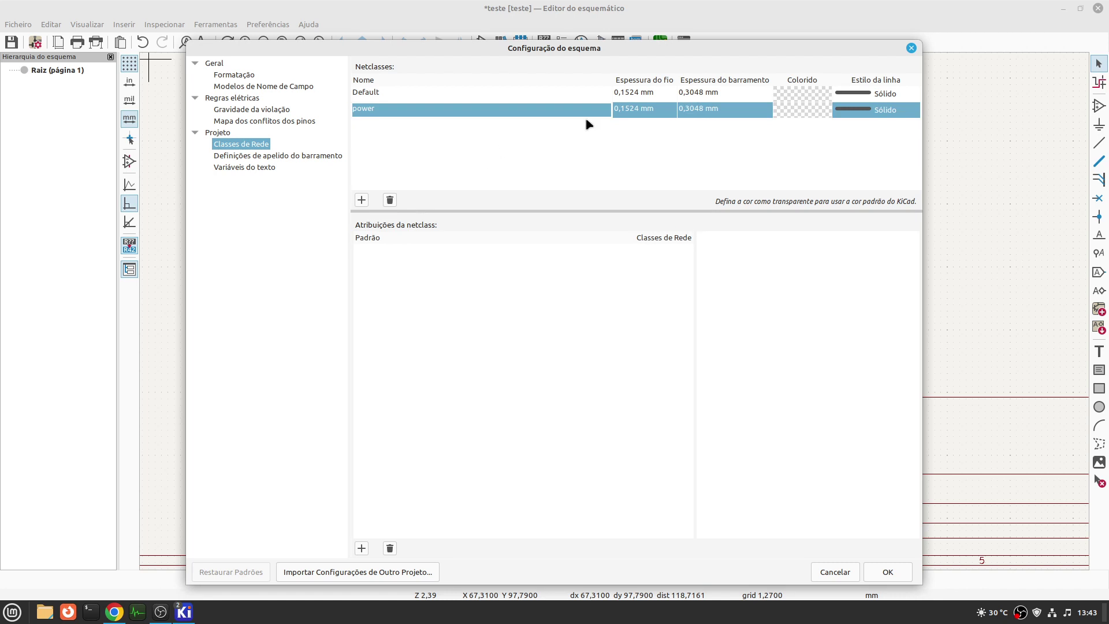
pyautogui.click(812, 110)
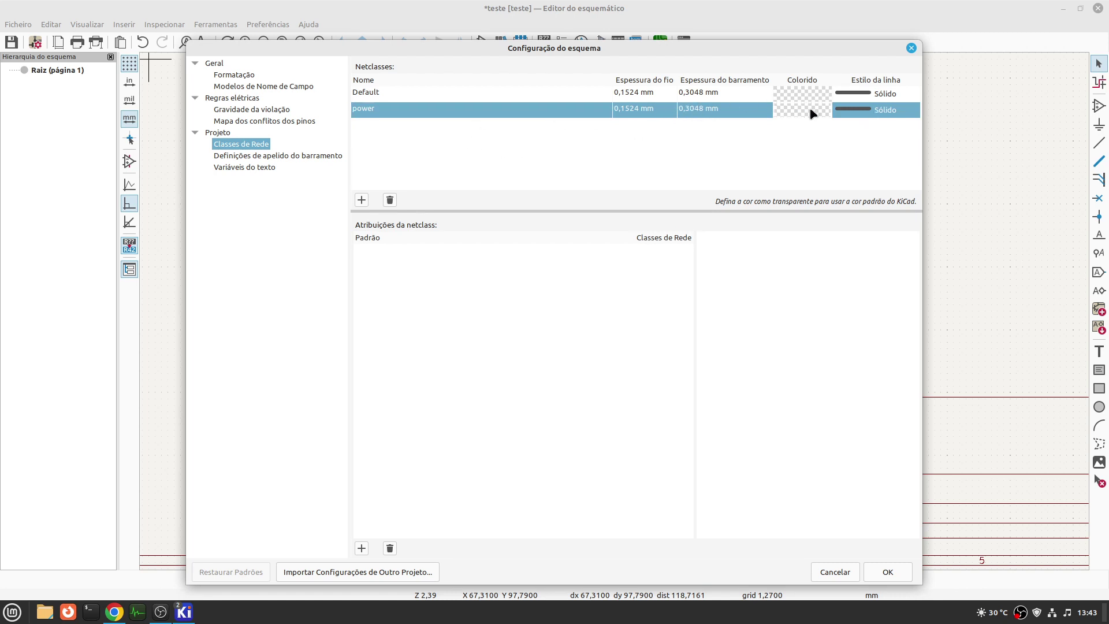
pyautogui.click(668, 328)
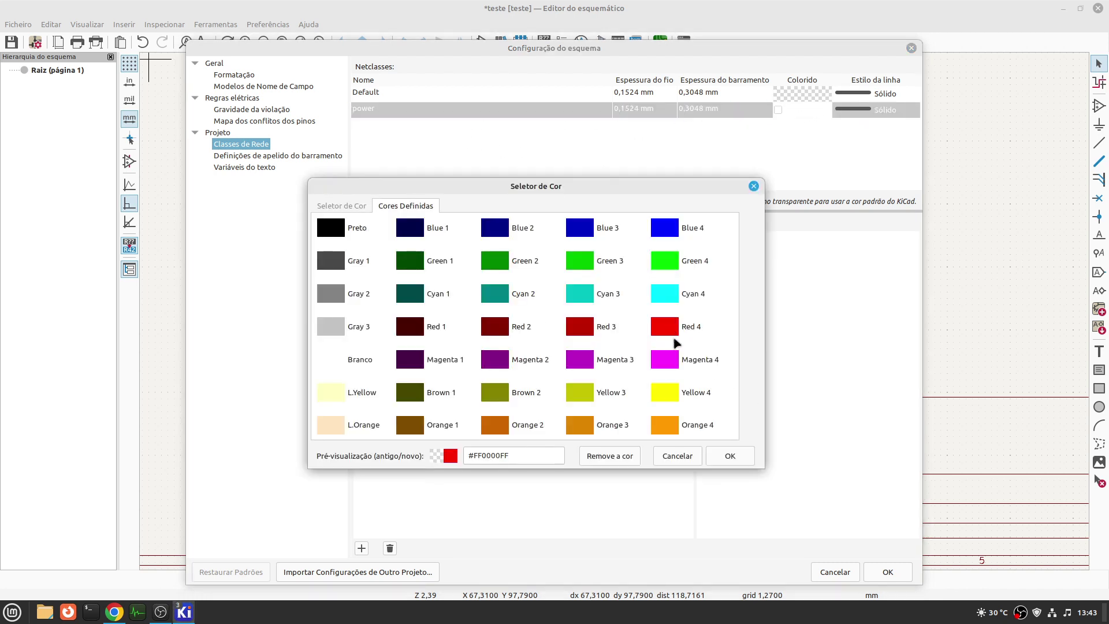
pyautogui.click(745, 454)
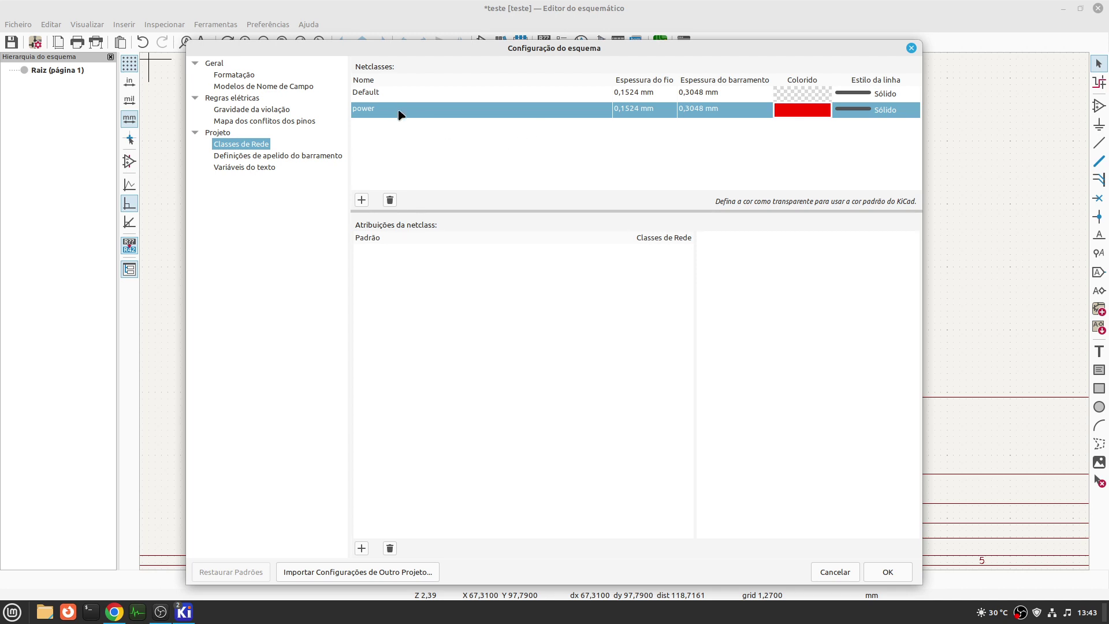
# - Add a net class named "sinais microcontrolador" and set its colour to Yellow 4
pyautogui.click(362, 200)
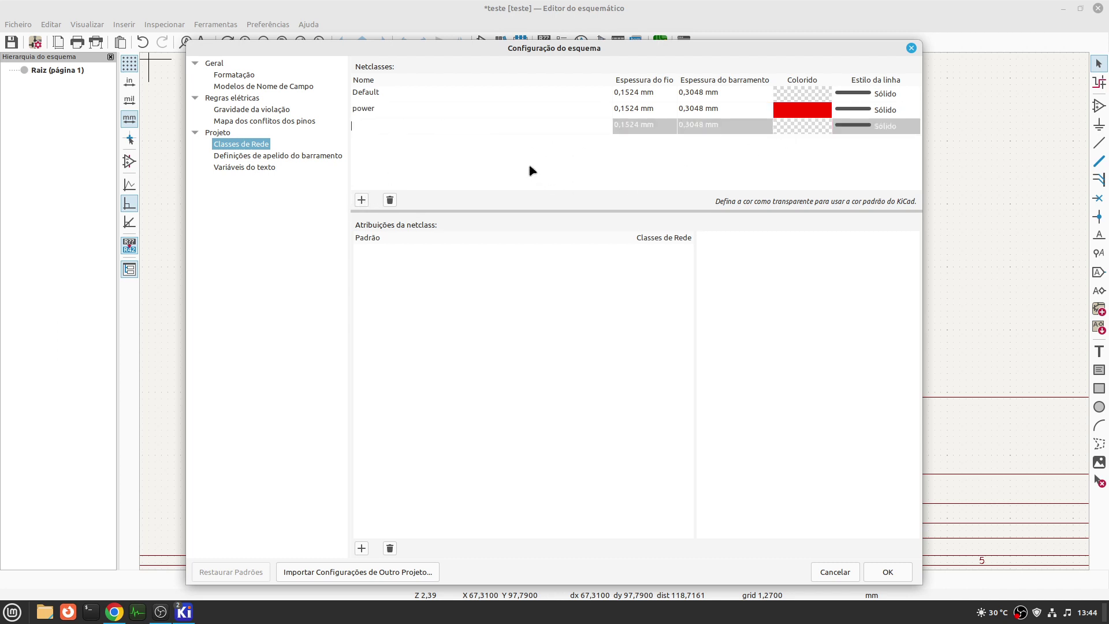
pyautogui.write('sinais microcontrolador')
pyautogui.press('Return')
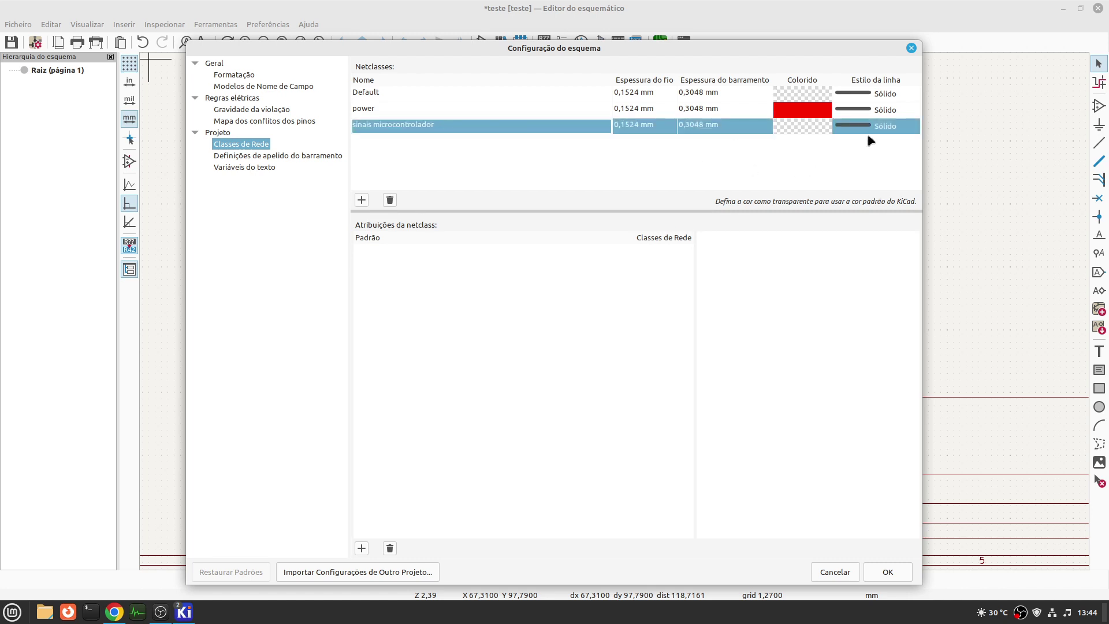
pyautogui.click(831, 132)
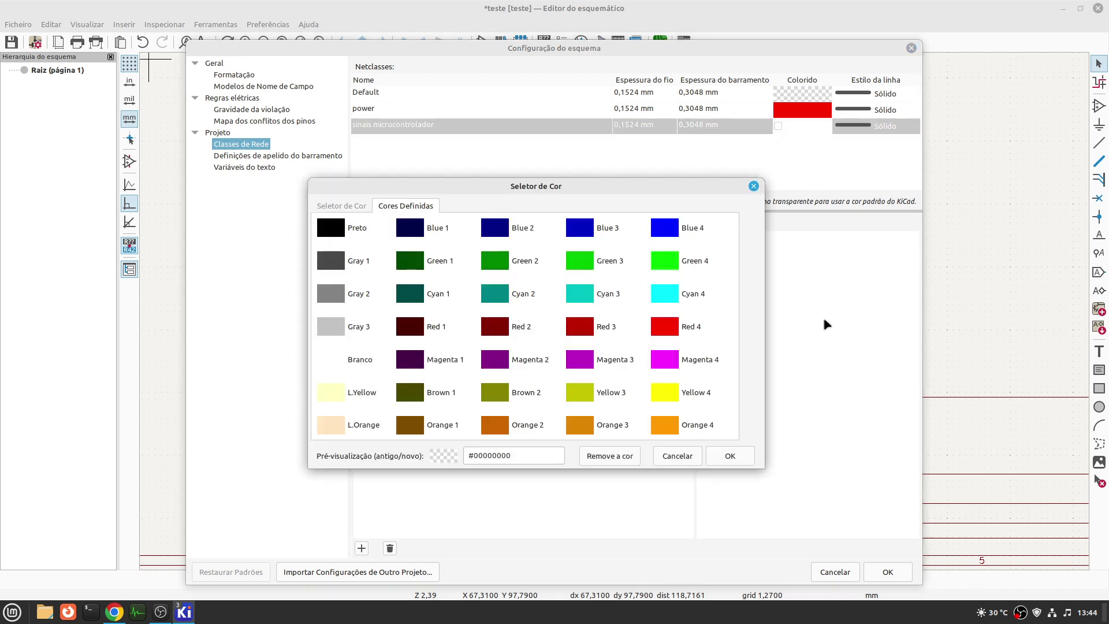
pyautogui.click(672, 399)
pyautogui.click(737, 456)
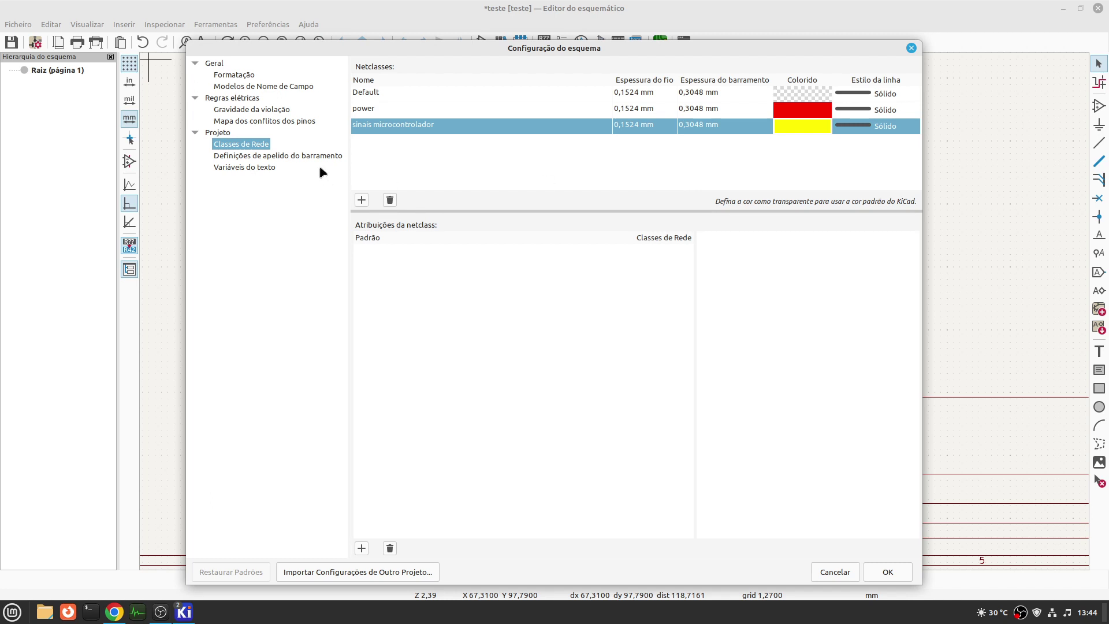
# - Add a bus alias named BUS to the project's bus alias definitions
pyautogui.click(256, 156)
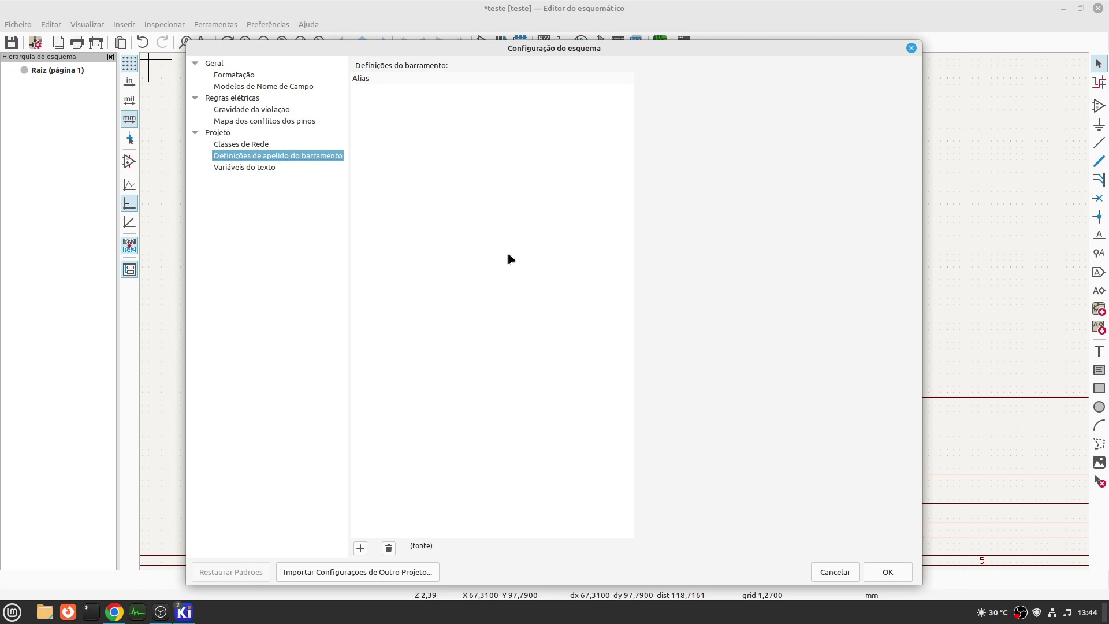
pyautogui.click(361, 548)
pyautogui.write('BUS')
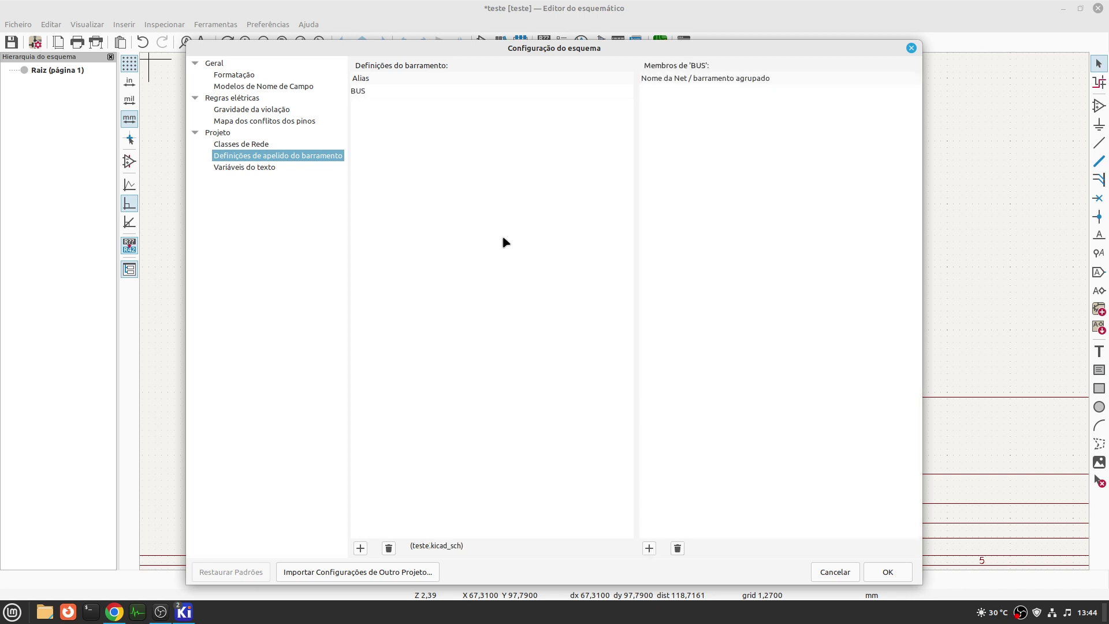
pyautogui.press('Return')
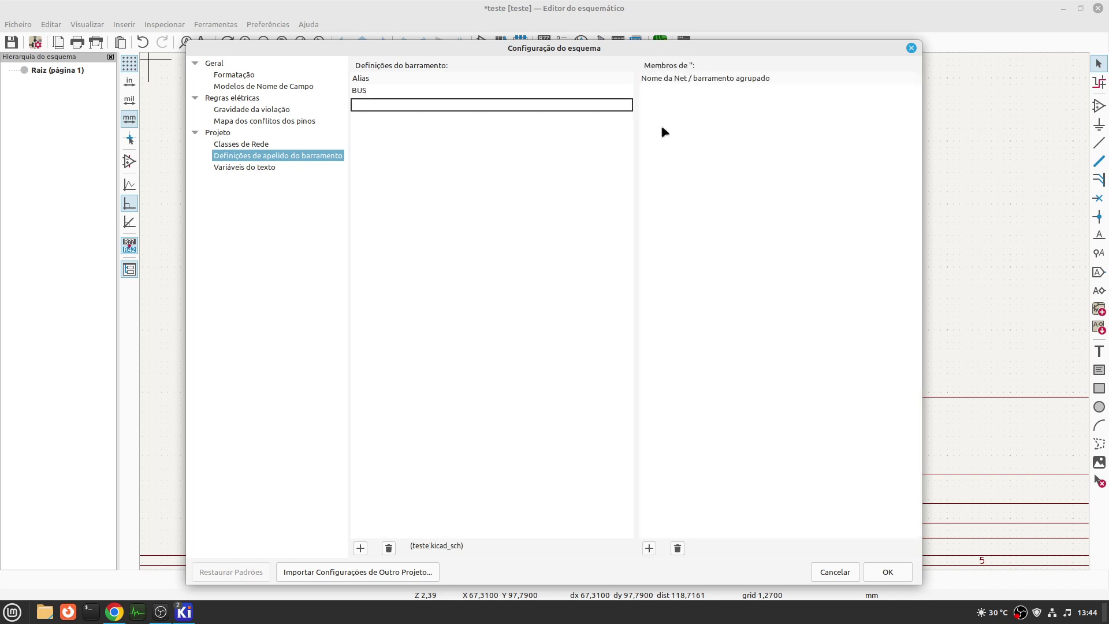
# - Enter D0 to D7 as bus alias members, and accept the schematic setup after viewing the text variables
pyautogui.click(775, 167)
pyautogui.click(649, 548)
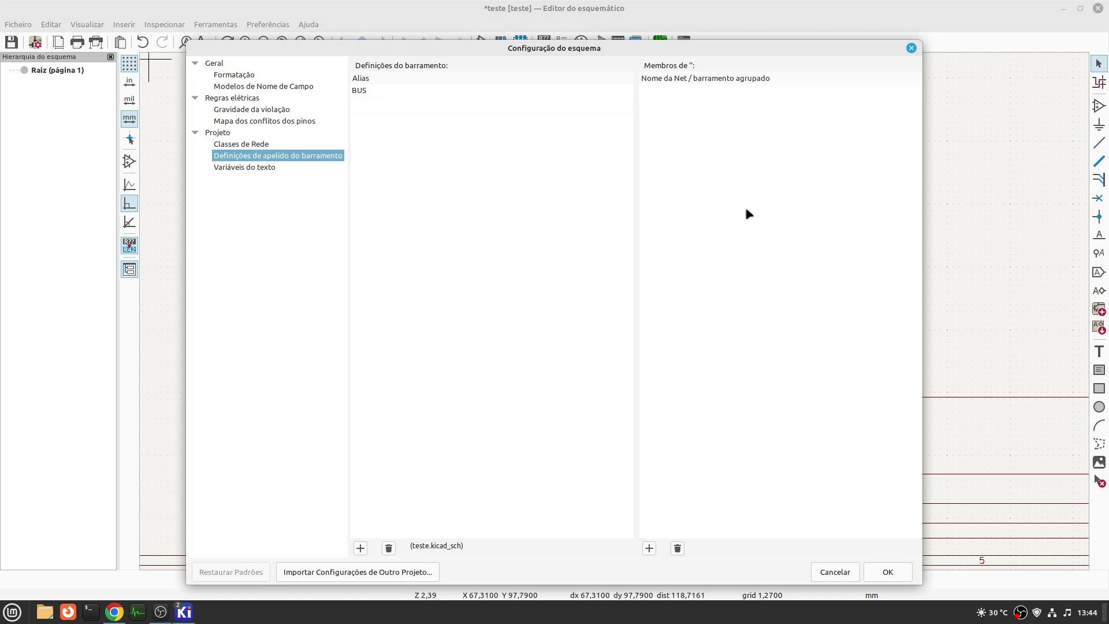
pyautogui.write('D0')
pyautogui.press('Return')
pyautogui.write('D1')
pyautogui.press('Return')
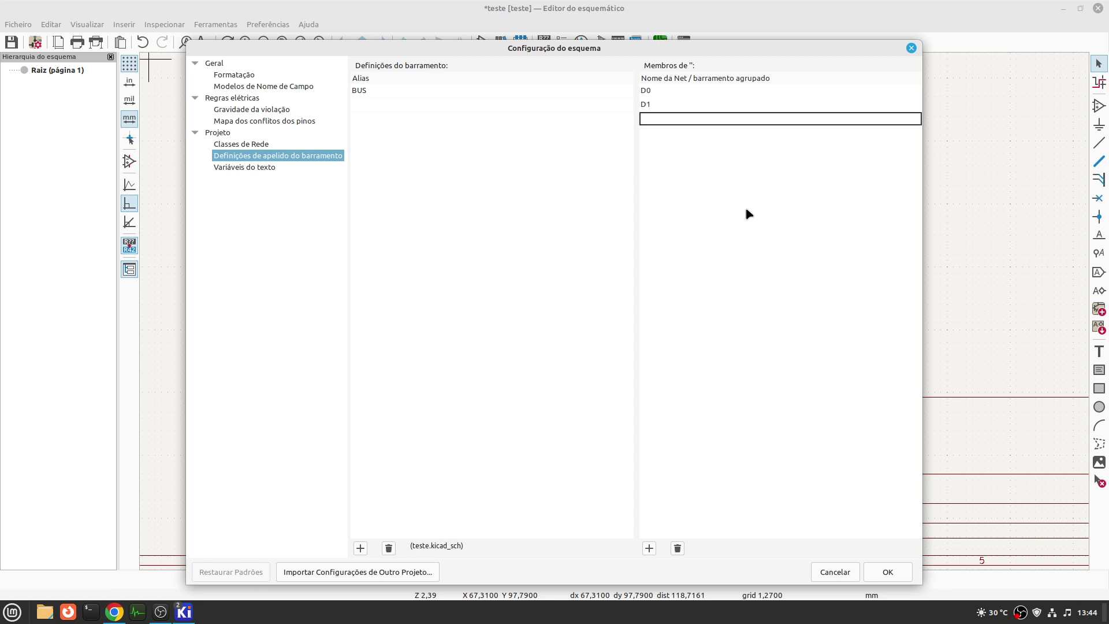
pyautogui.write('D2')
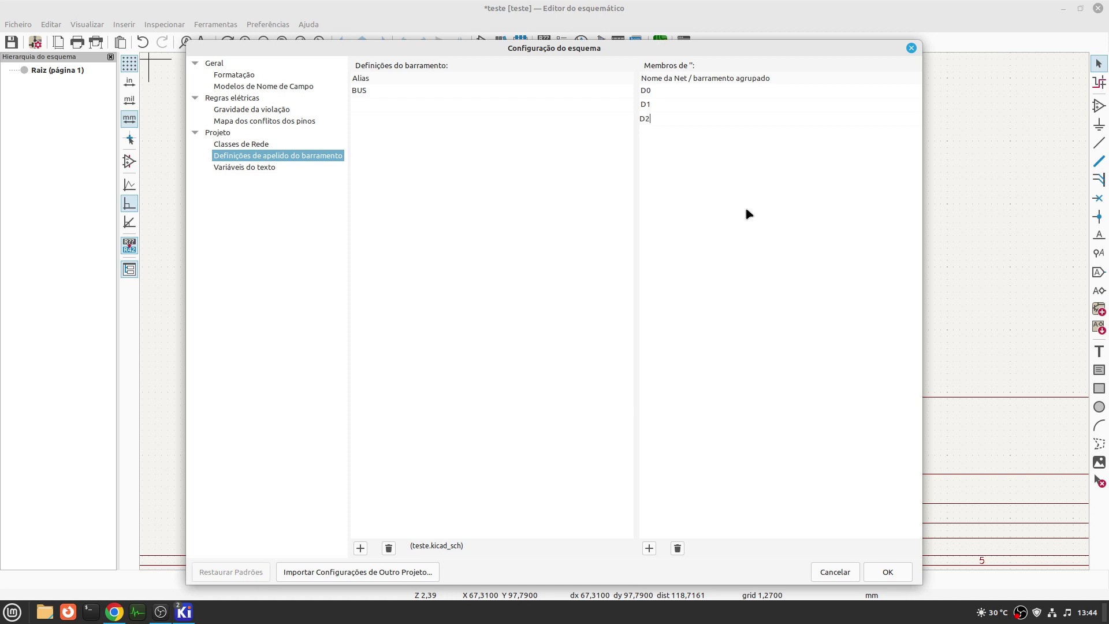
pyautogui.press('Return')
pyautogui.write('D3')
pyautogui.press('Return')
pyautogui.write('D5')
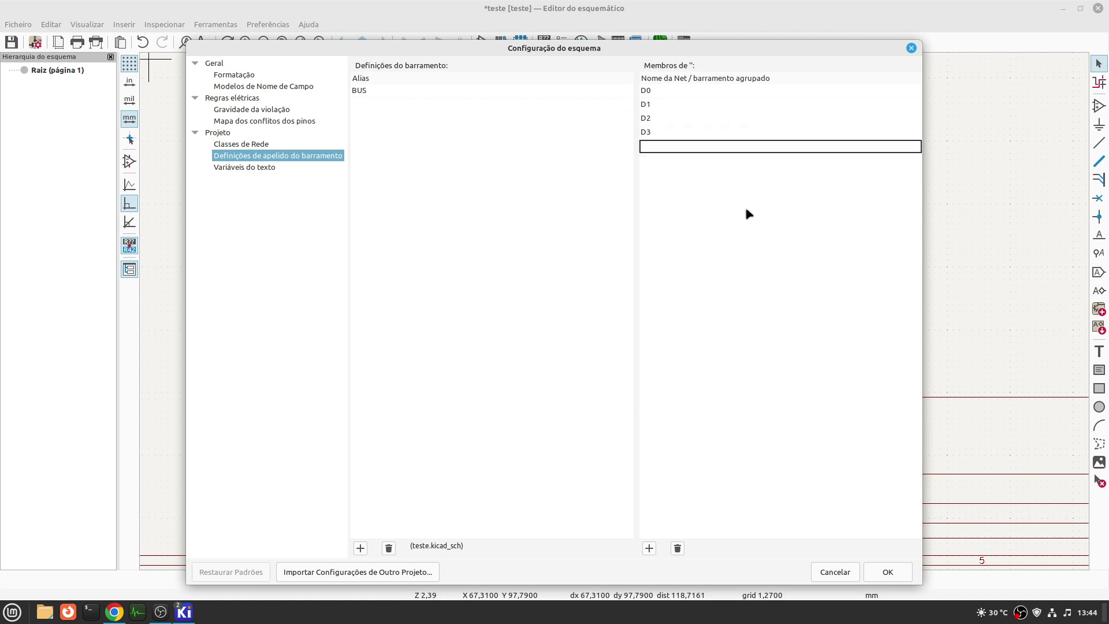
pyautogui.press('BackSpace')
pyautogui.write('4')
pyautogui.press('Return')
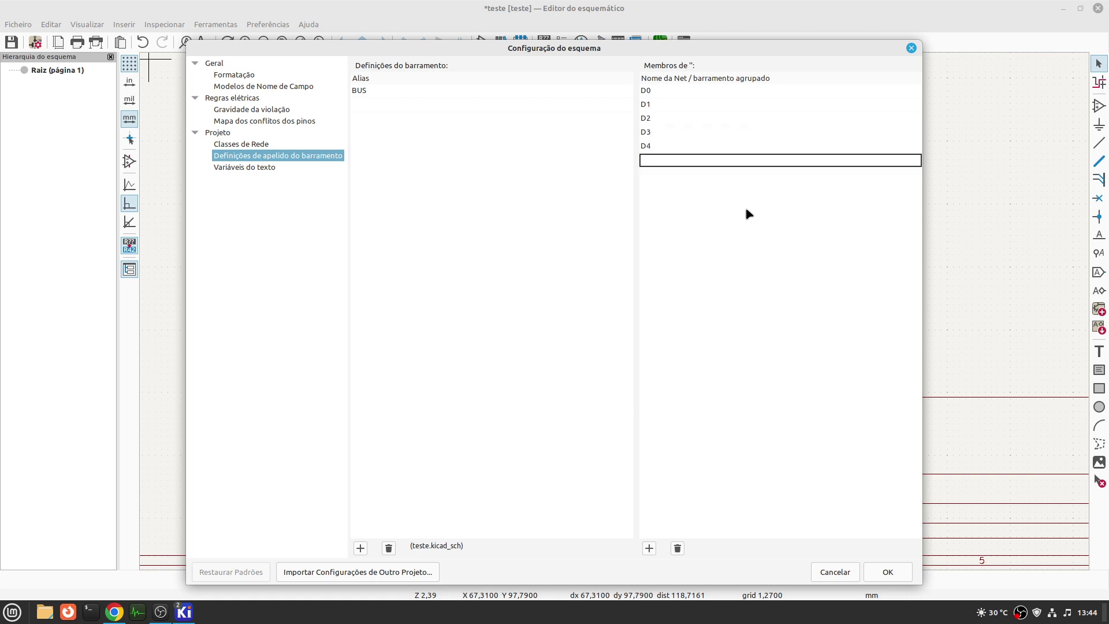
pyautogui.write('D5')
pyautogui.press('Return')
pyautogui.write('D')
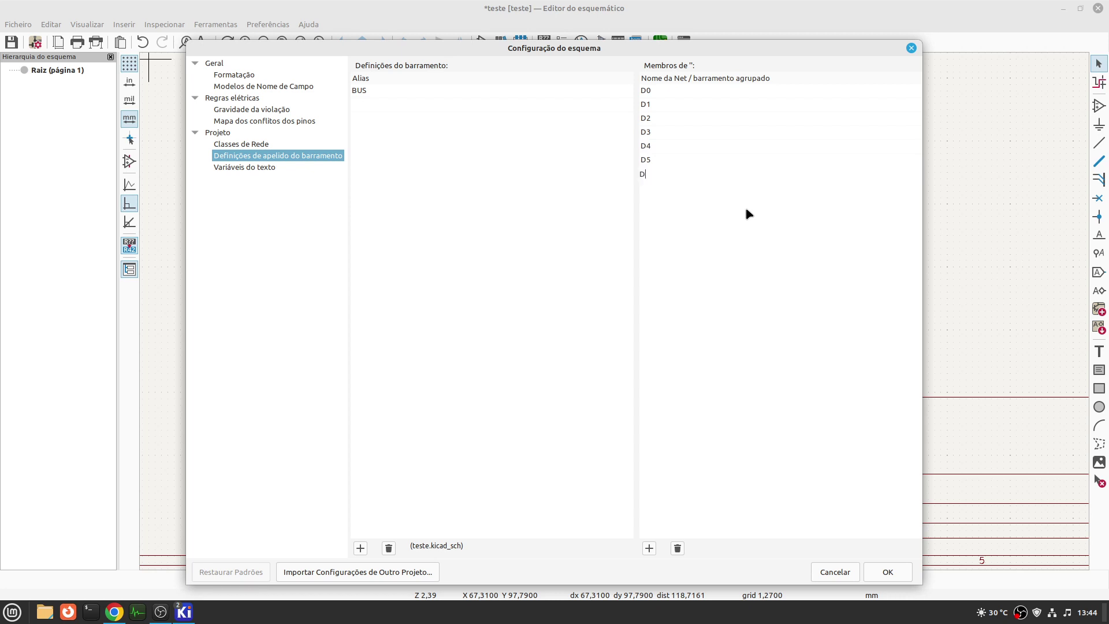
pyautogui.write('6')
pyautogui.press('Return')
pyautogui.write('D7')
pyautogui.press('Return')
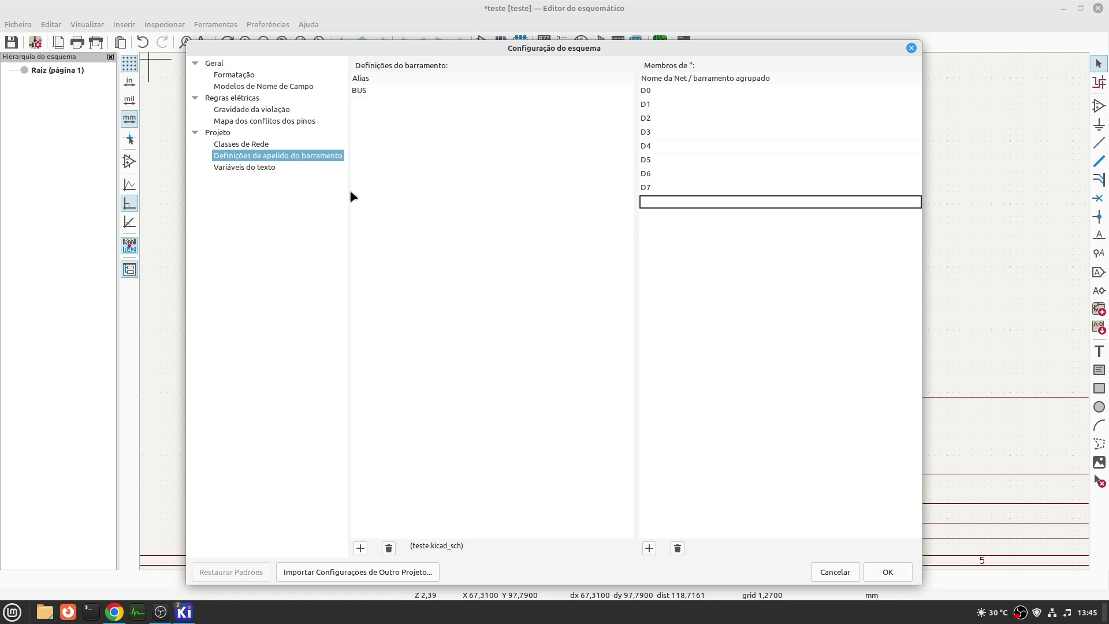
pyautogui.click(269, 167)
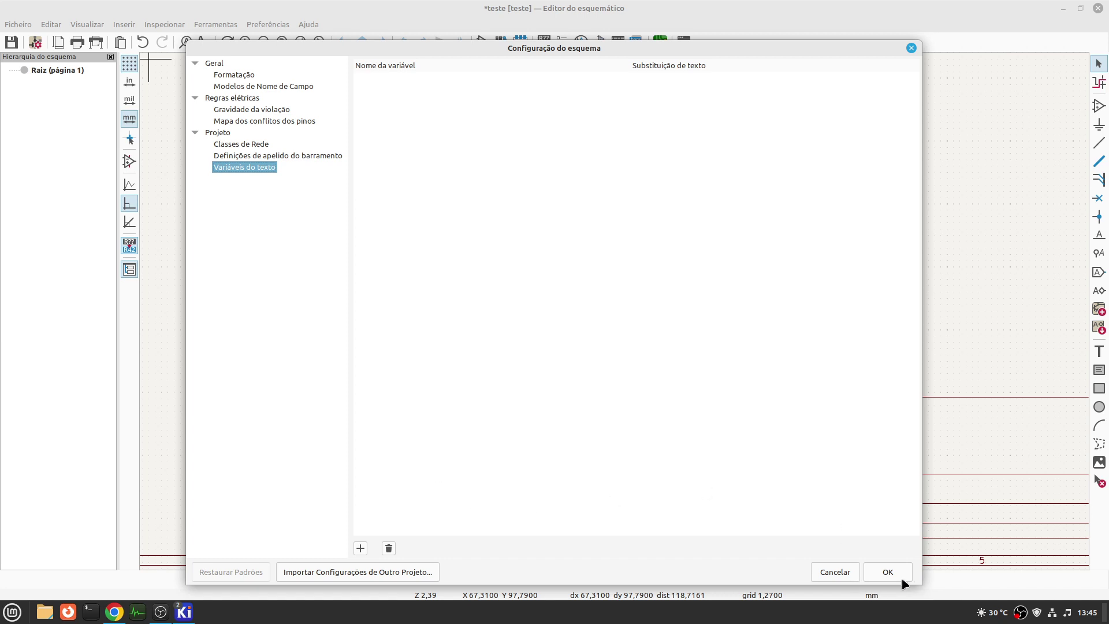
pyautogui.click(887, 571)
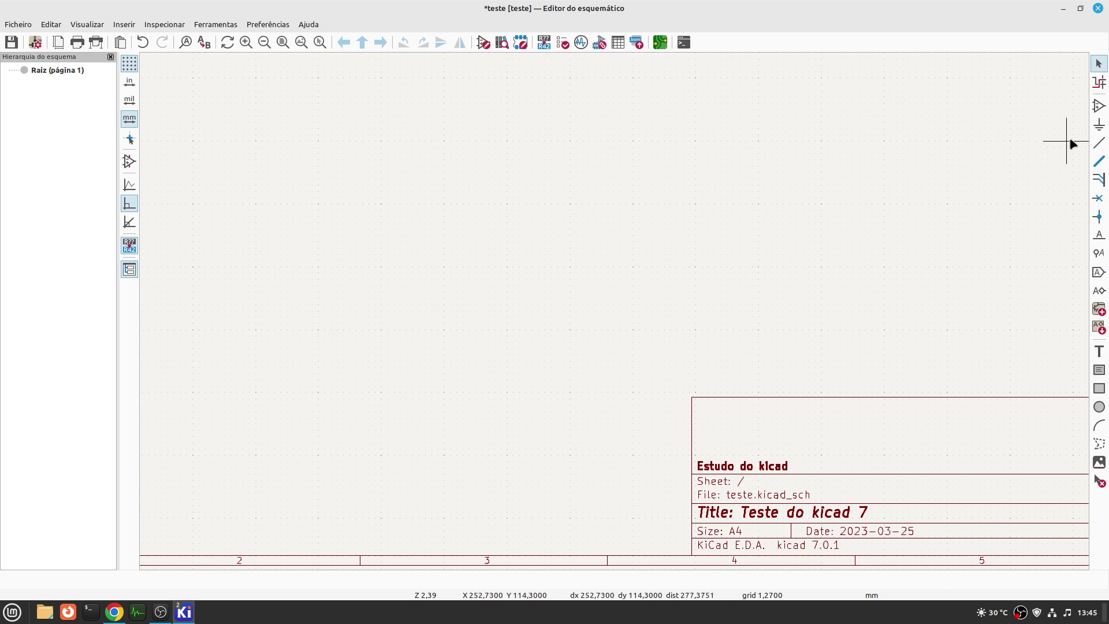
pyautogui.click(1100, 163)
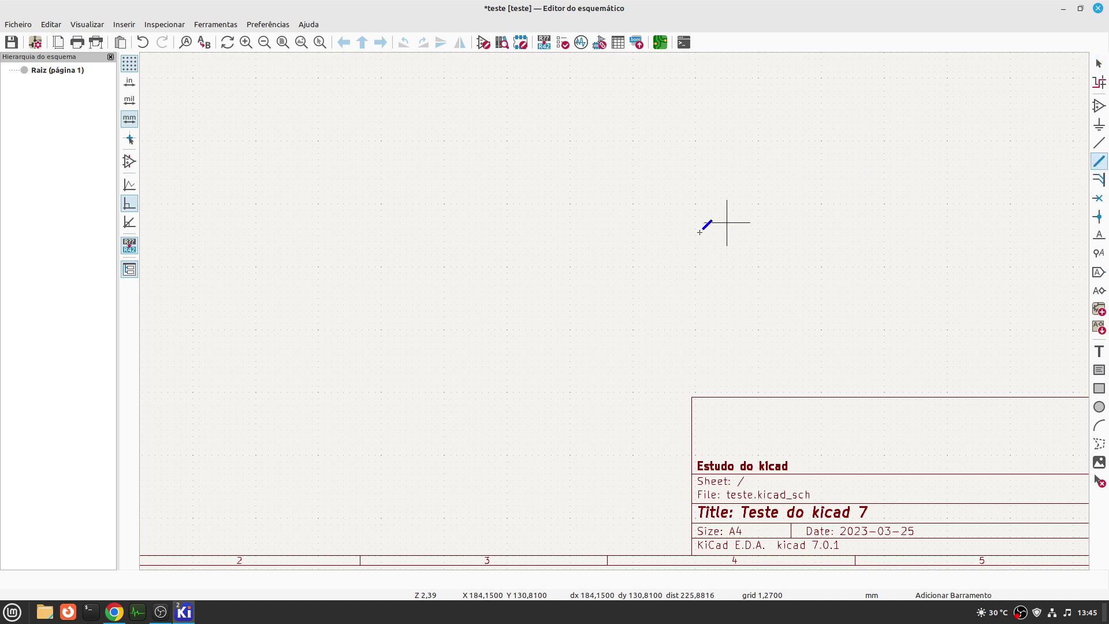
pyautogui.click(538, 196)
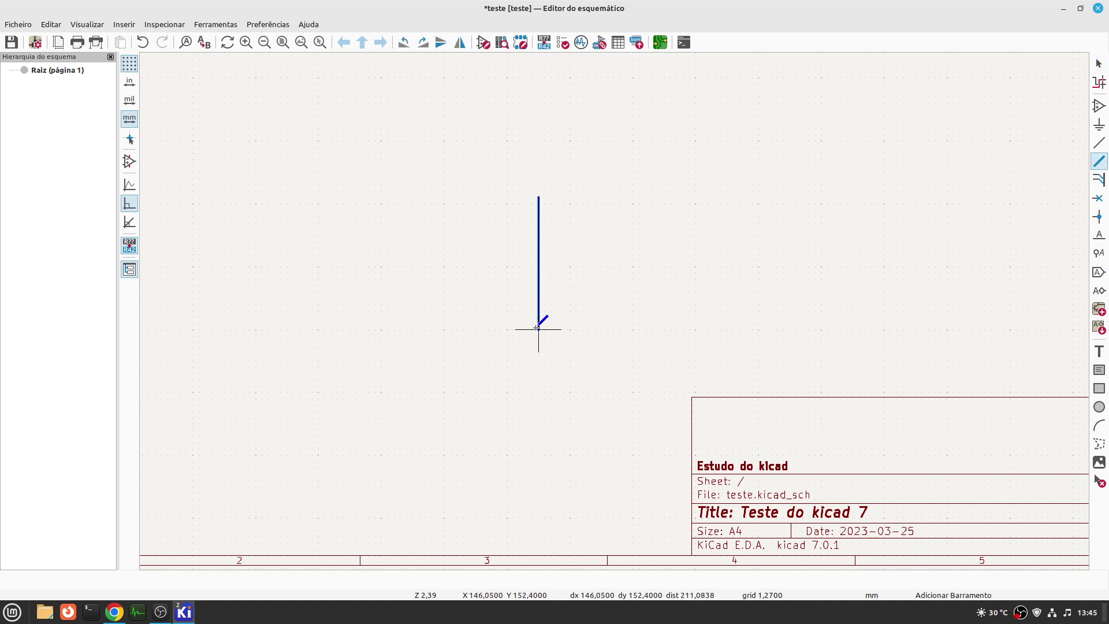
pyautogui.click(538, 328)
pyautogui.rightClick(626, 235)
pyautogui.click(651, 242)
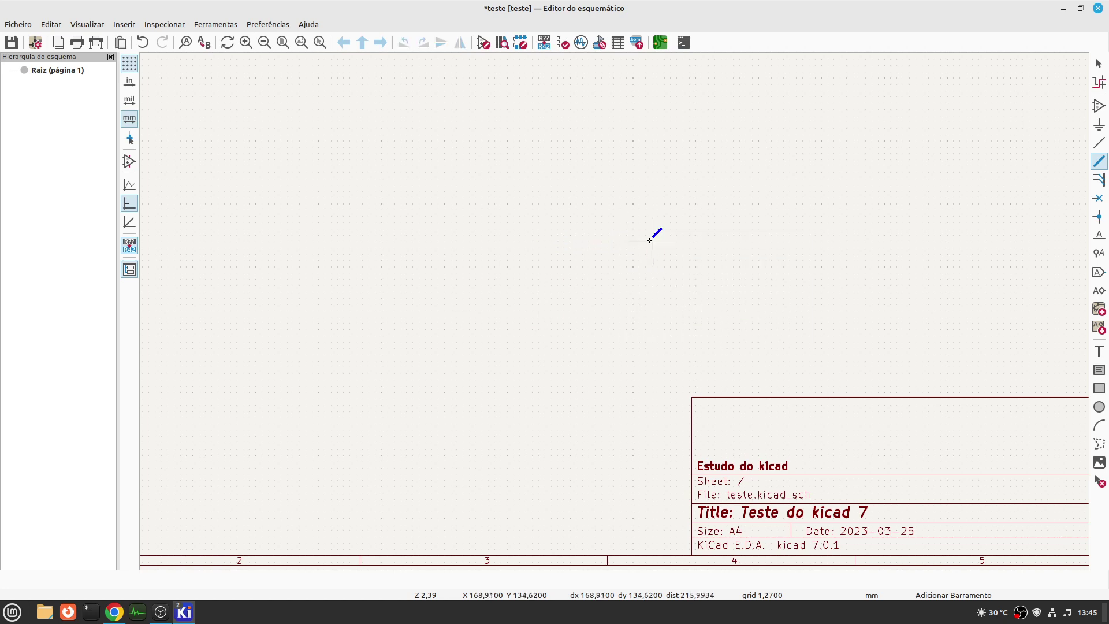
# - Draw an L-shaped bus, about 25 mm down and 9 mm across, in the open area above the title block
pyautogui.click(589, 190)
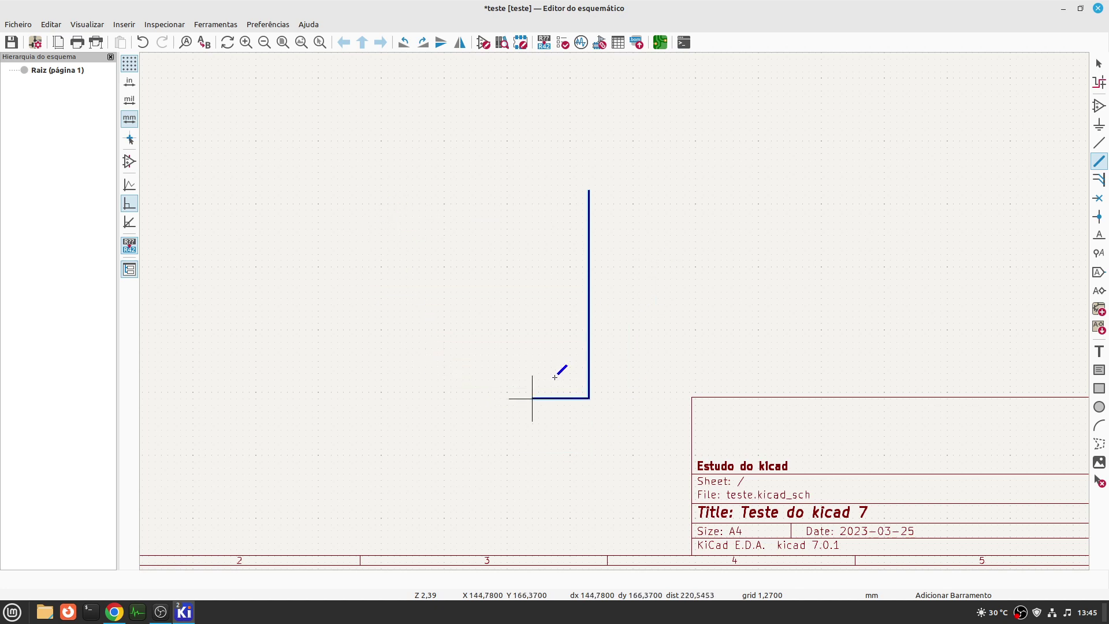
pyautogui.rightClick(635, 320)
pyautogui.click(692, 384)
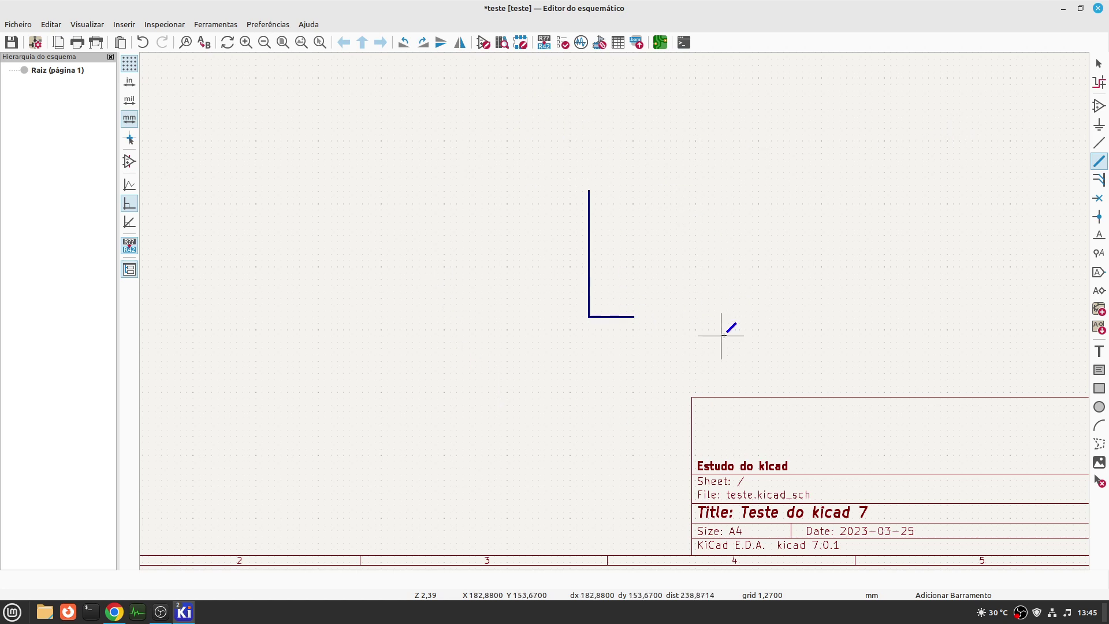
# - Place a {BUS} net label at the upper end of the bus and leave the label tool
pyautogui.click(1100, 235)
pyautogui.click(649, 164)
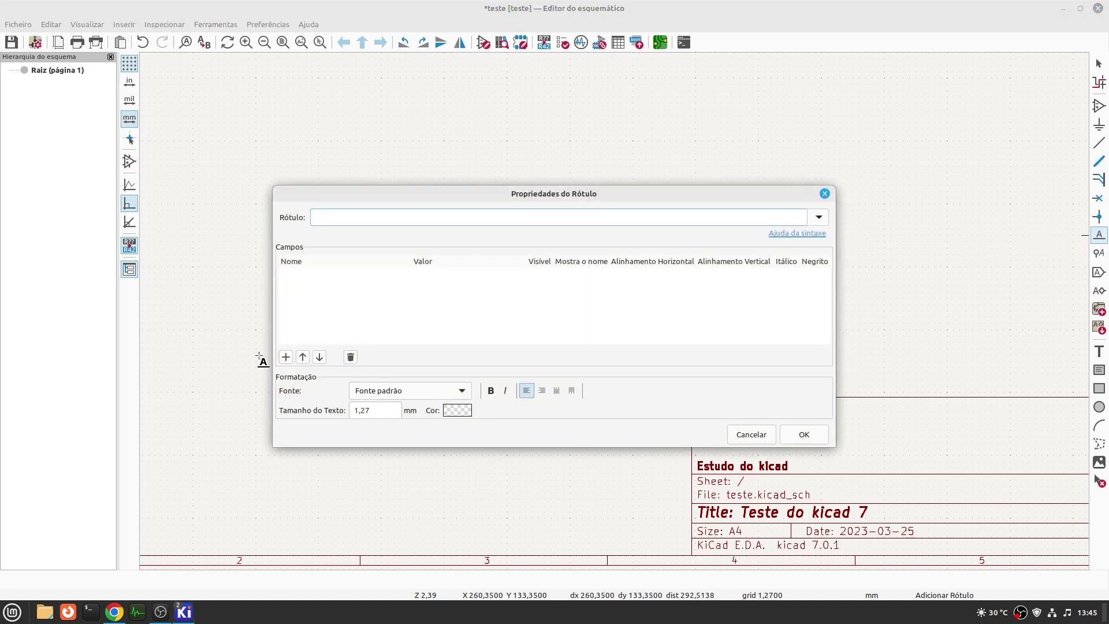
pyautogui.click(818, 221)
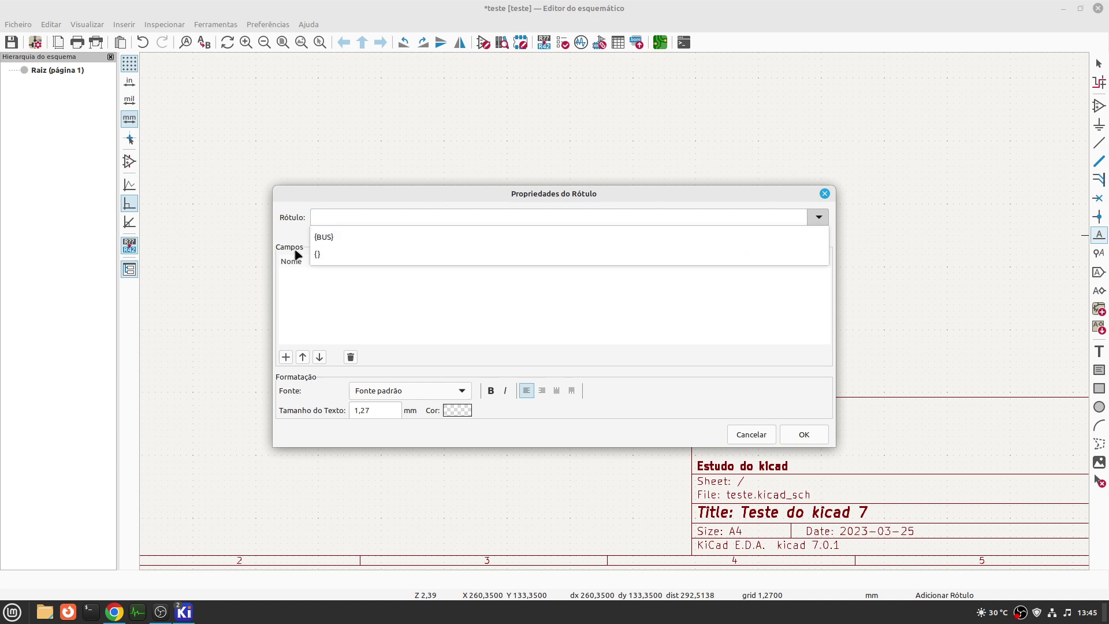
pyautogui.click(349, 238)
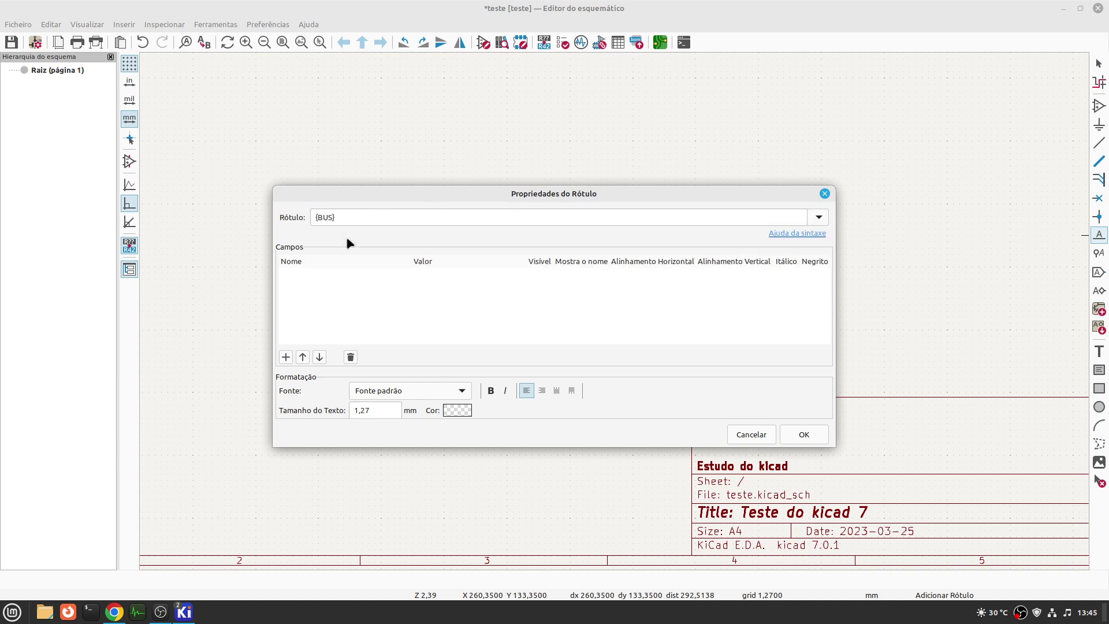
pyautogui.click(813, 434)
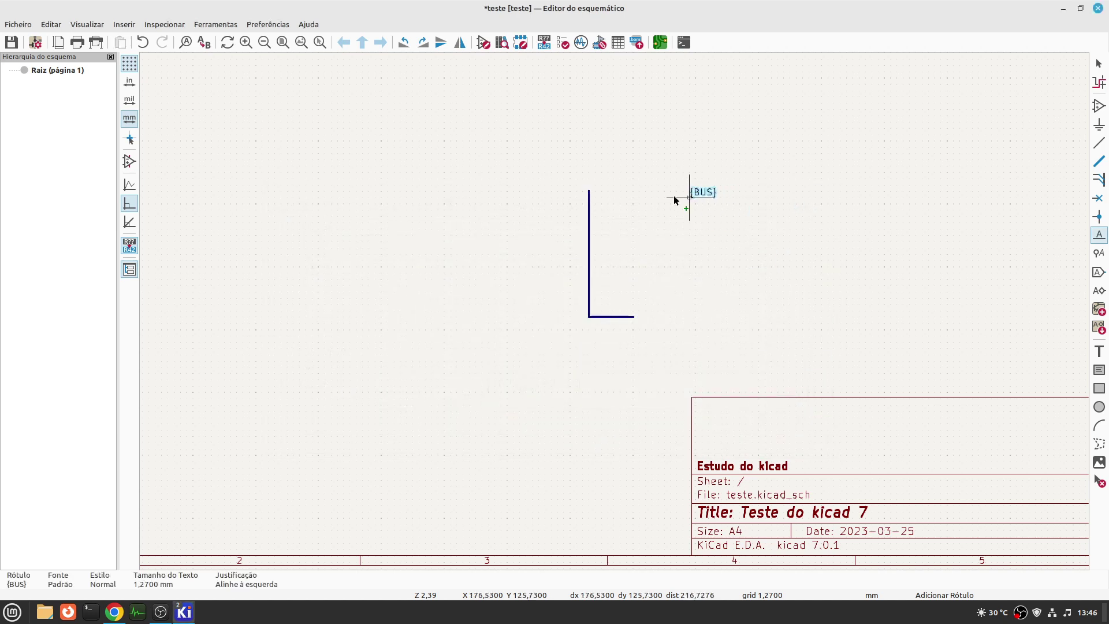
pyautogui.click(589, 190)
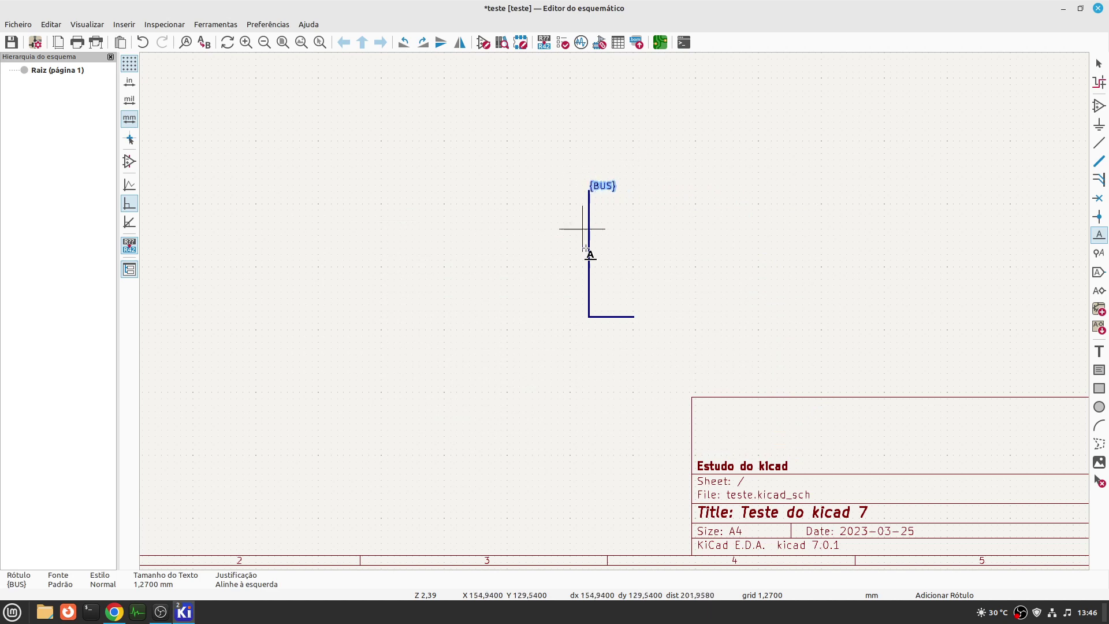
pyautogui.rightClick(719, 223)
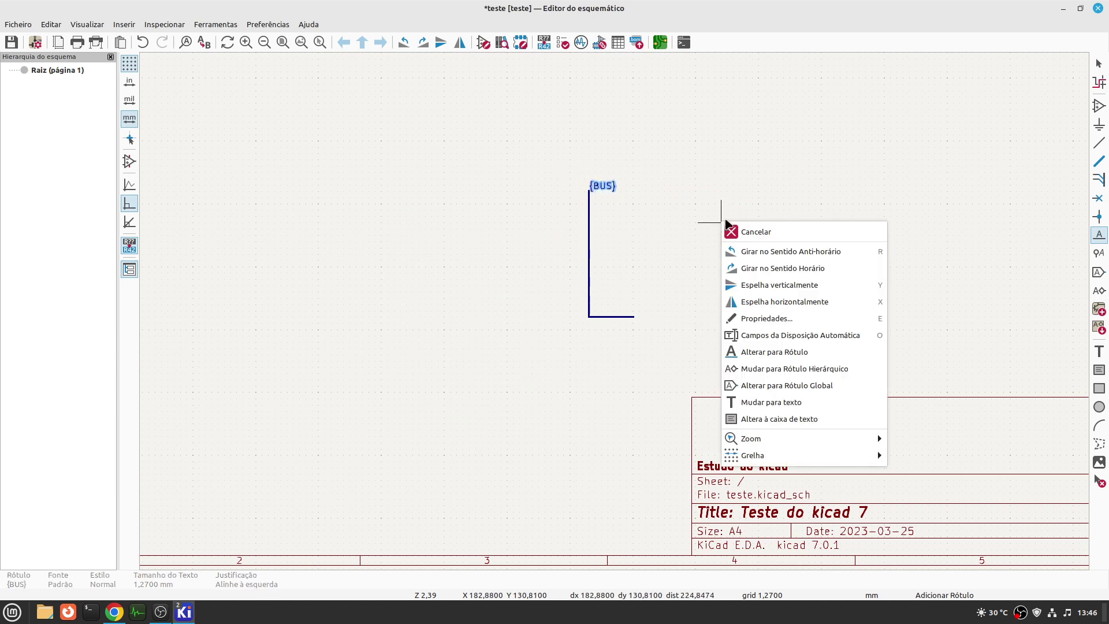
pyautogui.click(786, 234)
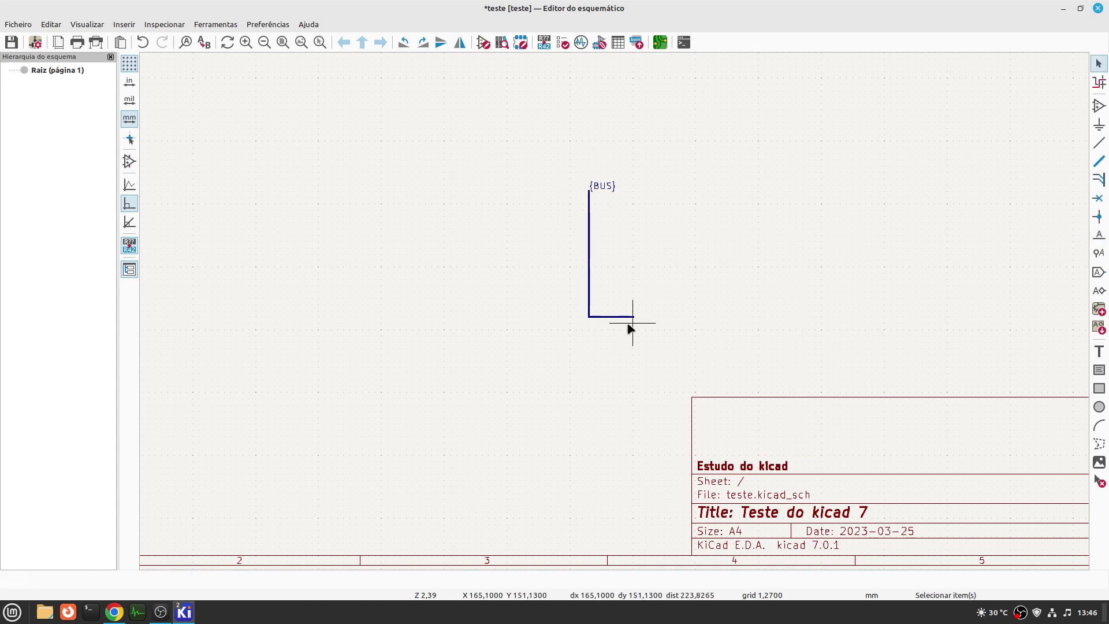
# - Check which members the labelled bus offers for unfolding
pyautogui.scroll(2, 618, 238)
pyautogui.scroll(-1, 616, 316)
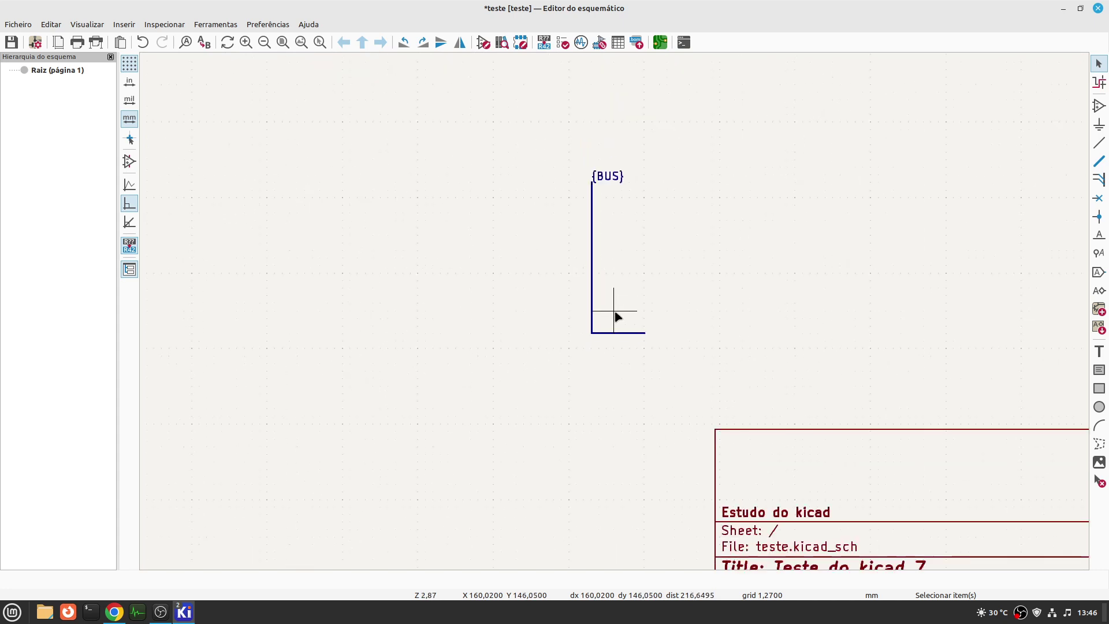
pyautogui.scroll(1, 623, 153)
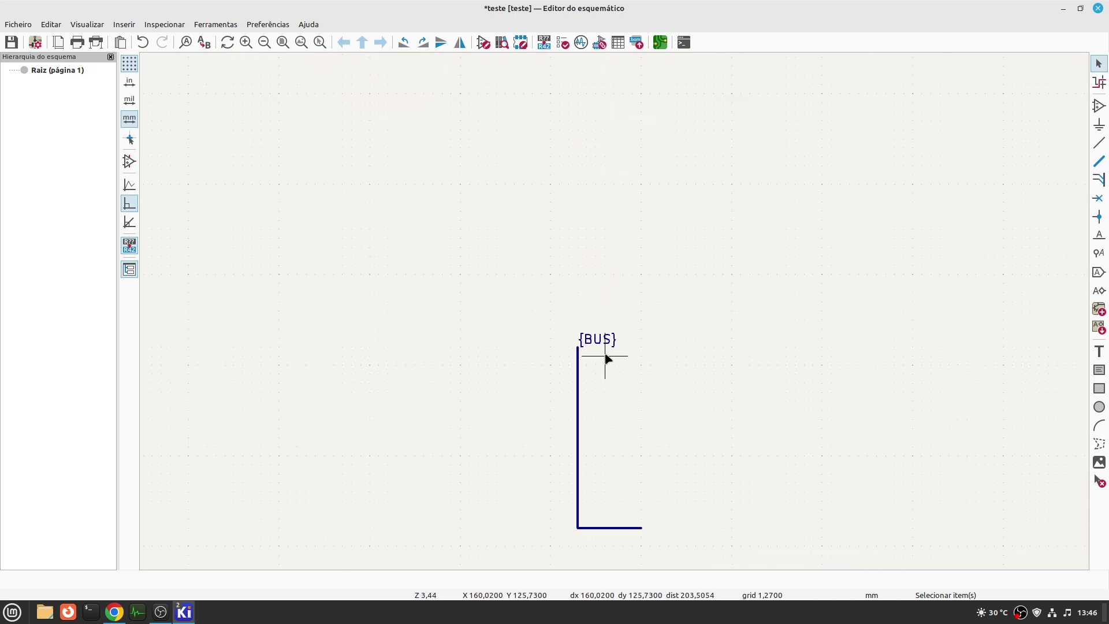
pyautogui.rightClick(579, 375)
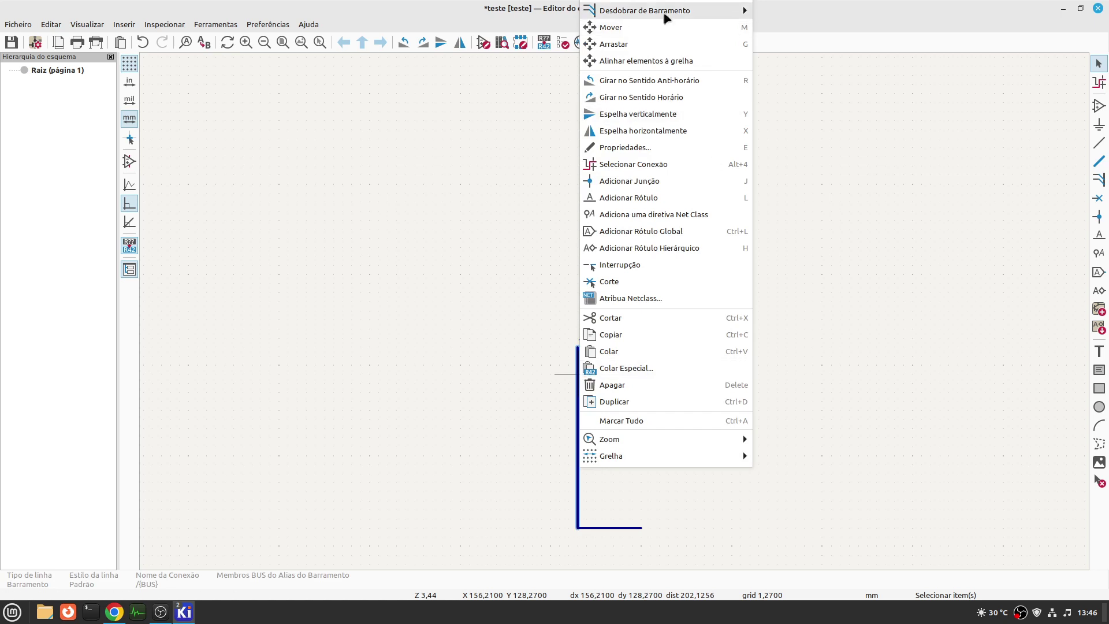
pyautogui.moveTo(656, 14)
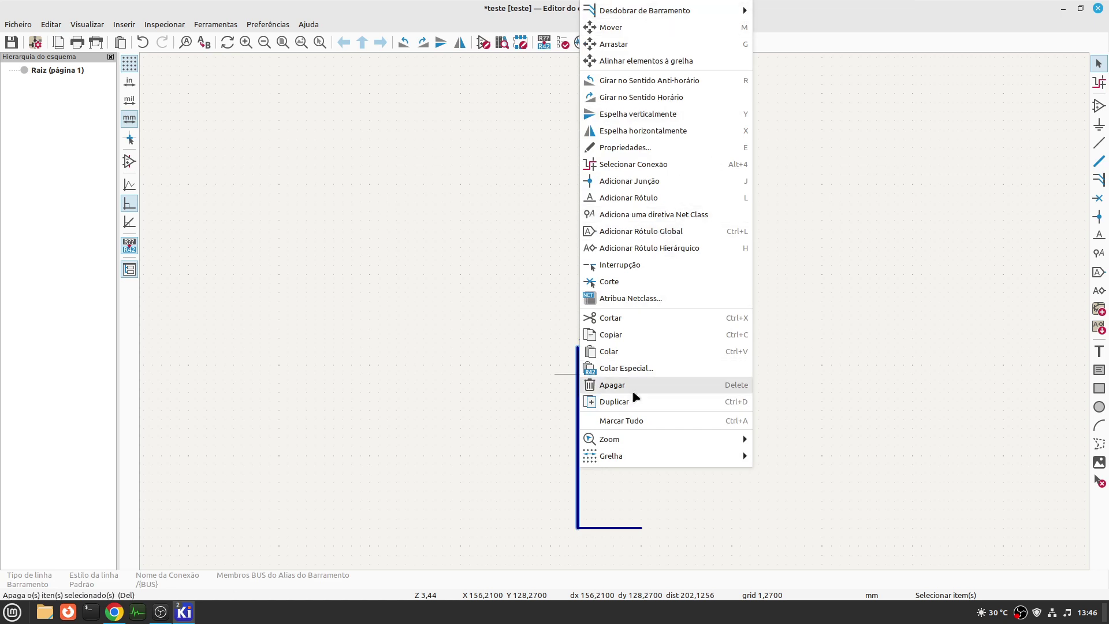
pyautogui.click(818, 15)
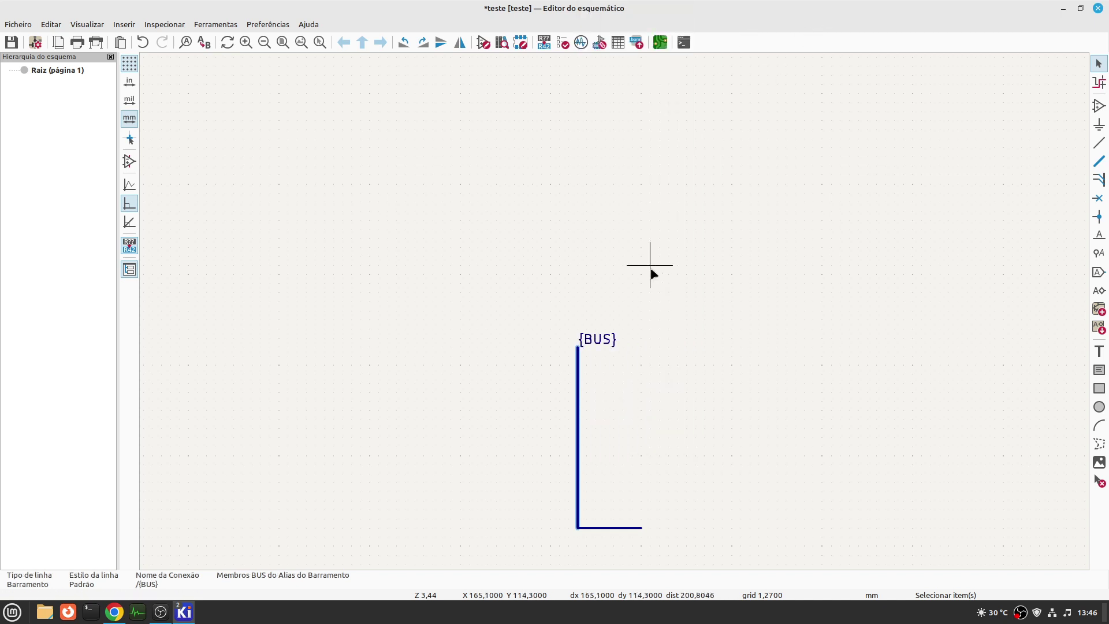
# - In the schematic setup's bus alias definitions, enter D0, D1, D2, D3, D4, D5, D6 and D7 as members of the BUS alias
pyautogui.click(18, 26)
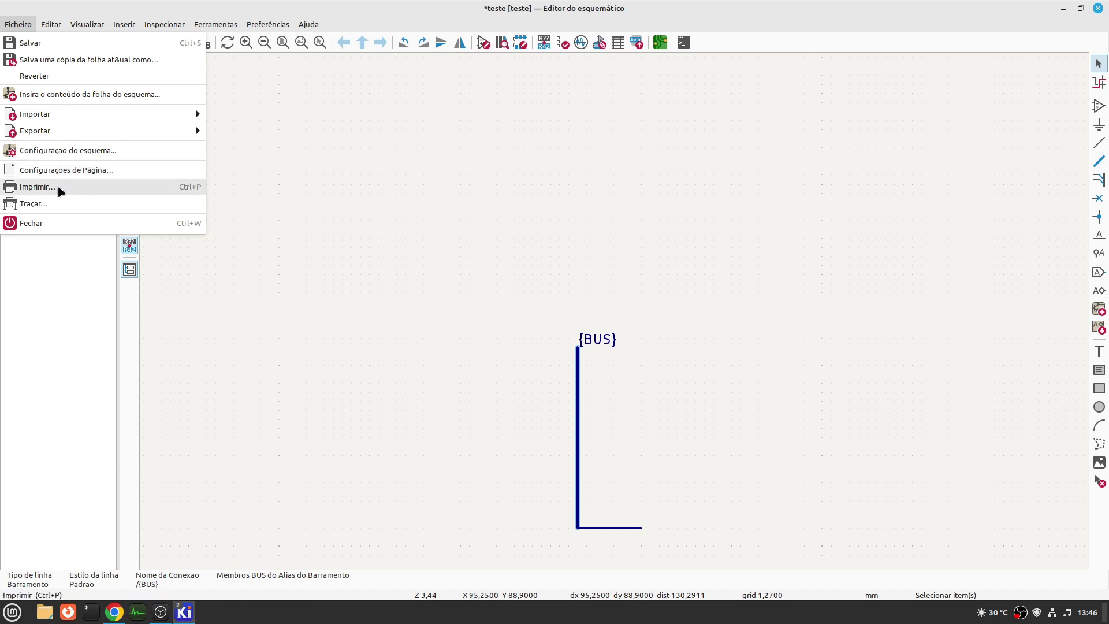
pyautogui.click(97, 150)
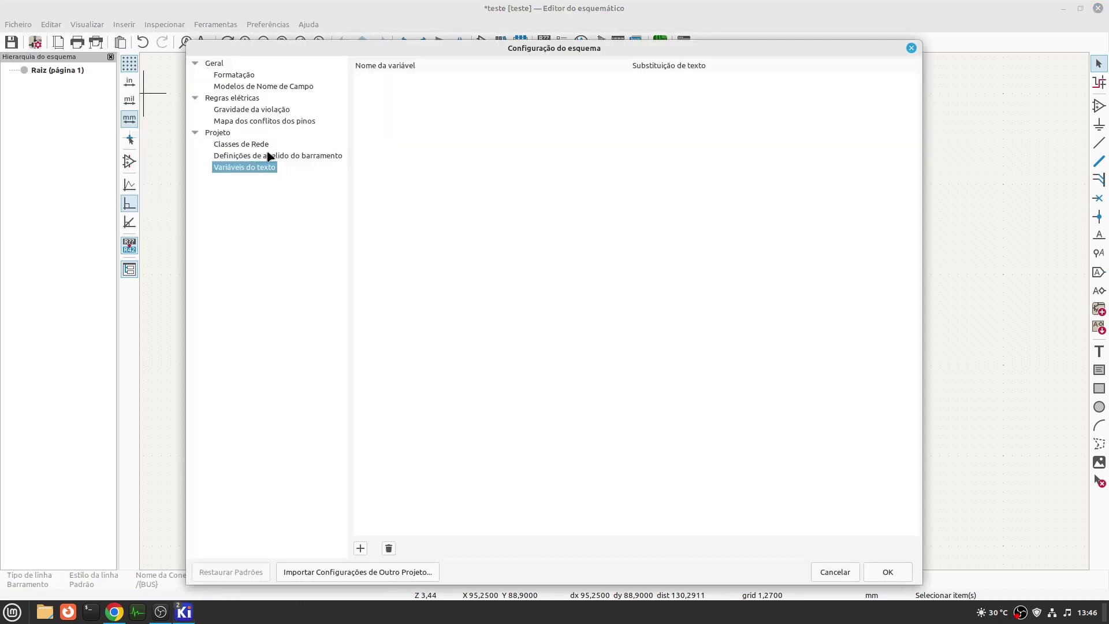
pyautogui.click(254, 156)
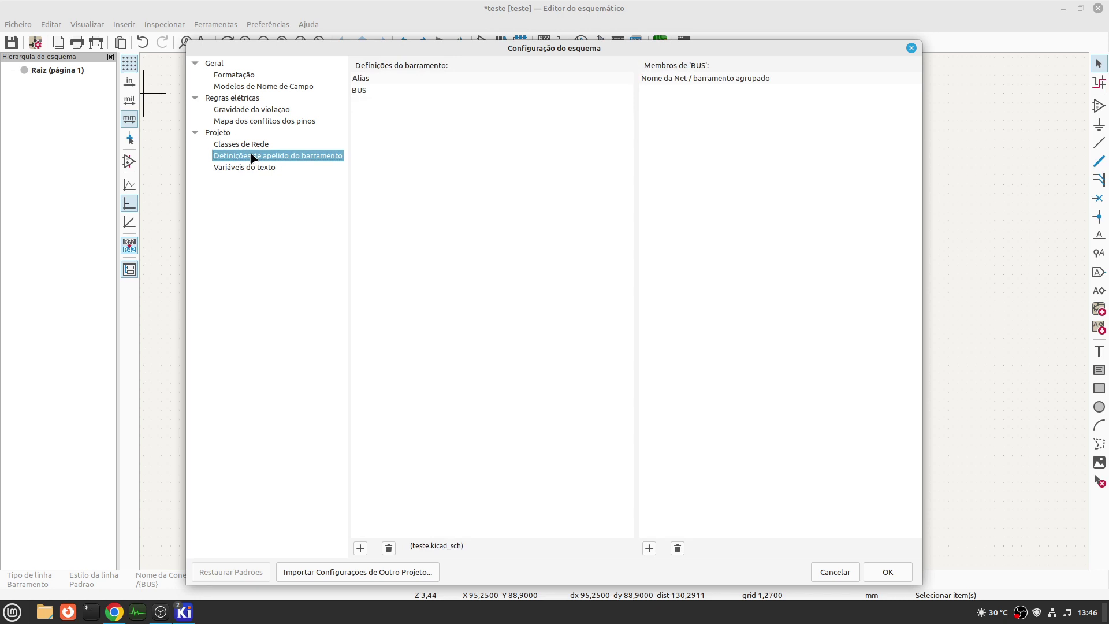
pyautogui.doubleClick(385, 93)
pyautogui.click(675, 102)
pyautogui.click(649, 548)
pyautogui.write('D0')
pyautogui.press('Return')
pyautogui.write('D1')
pyautogui.press('Return')
pyautogui.write('D2')
pyautogui.press('Return')
pyautogui.write('D3')
pyautogui.press('Return')
pyautogui.write('D4')
pyautogui.press('Return')
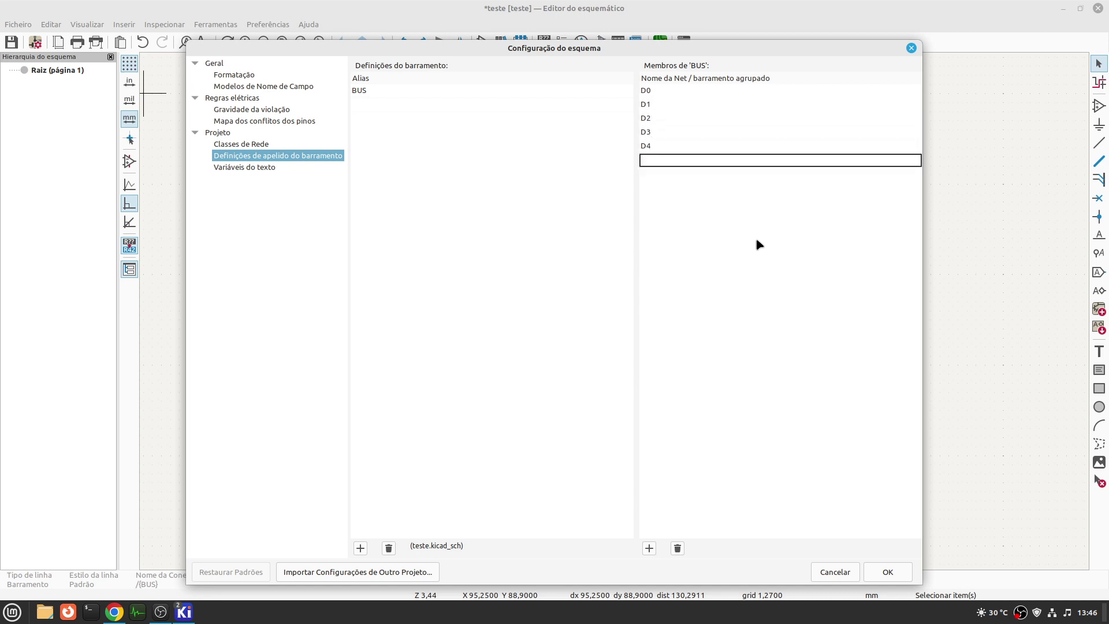
pyautogui.write('D5')
pyautogui.press('Return')
pyautogui.write('D')
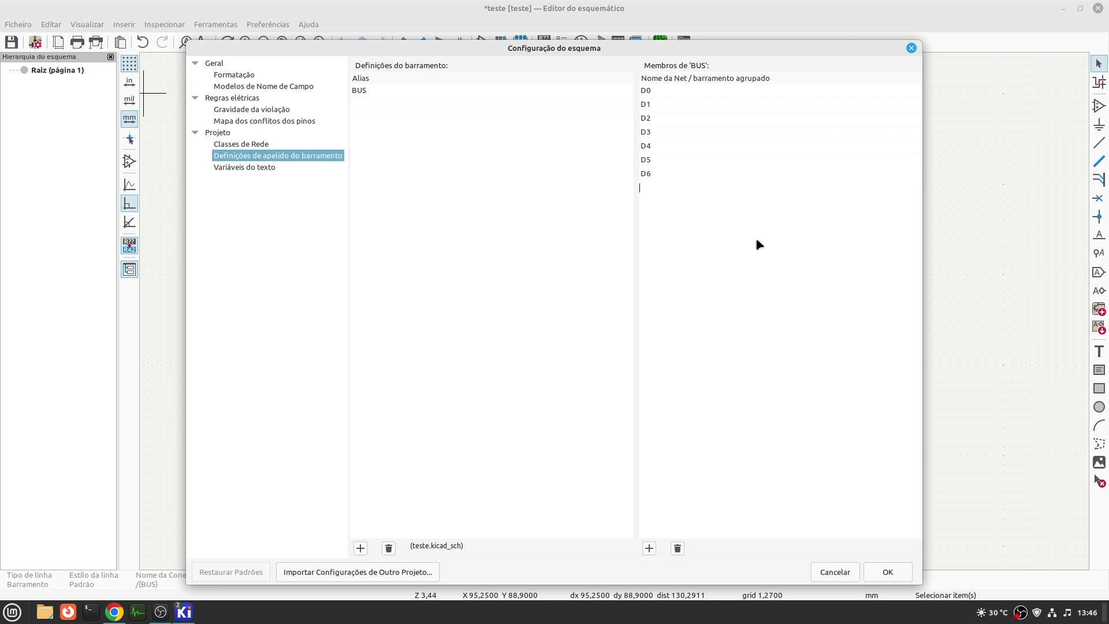
pyautogui.press('Return')
pyautogui.write('D7')
pyautogui.press('Return')
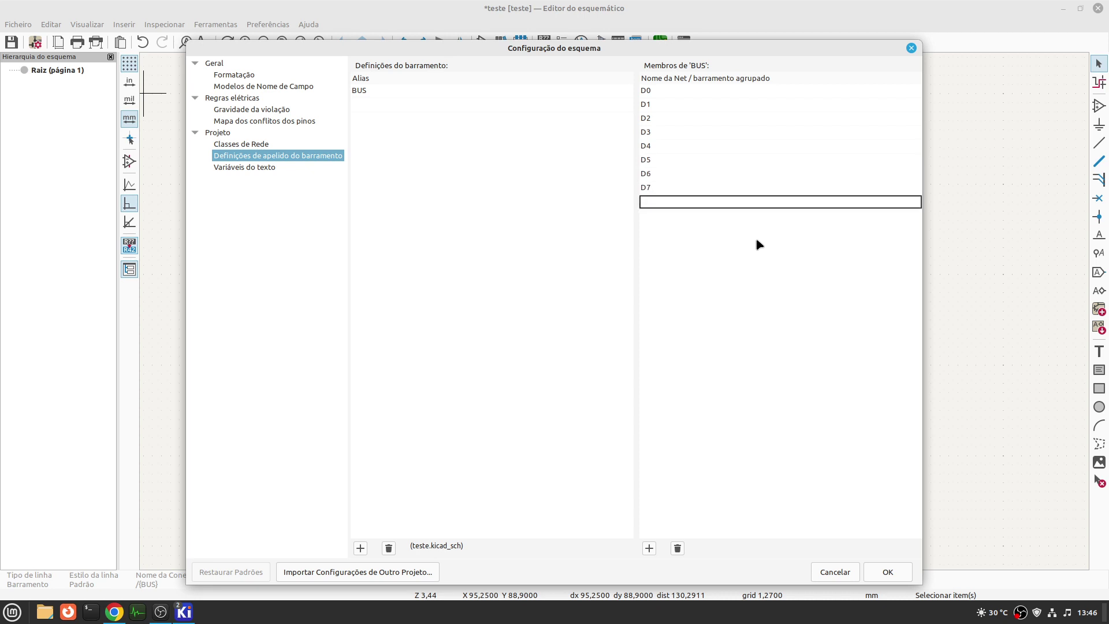
# - Remove the empty alias row below BUS and accept the schematic setup
pyautogui.click(358, 103)
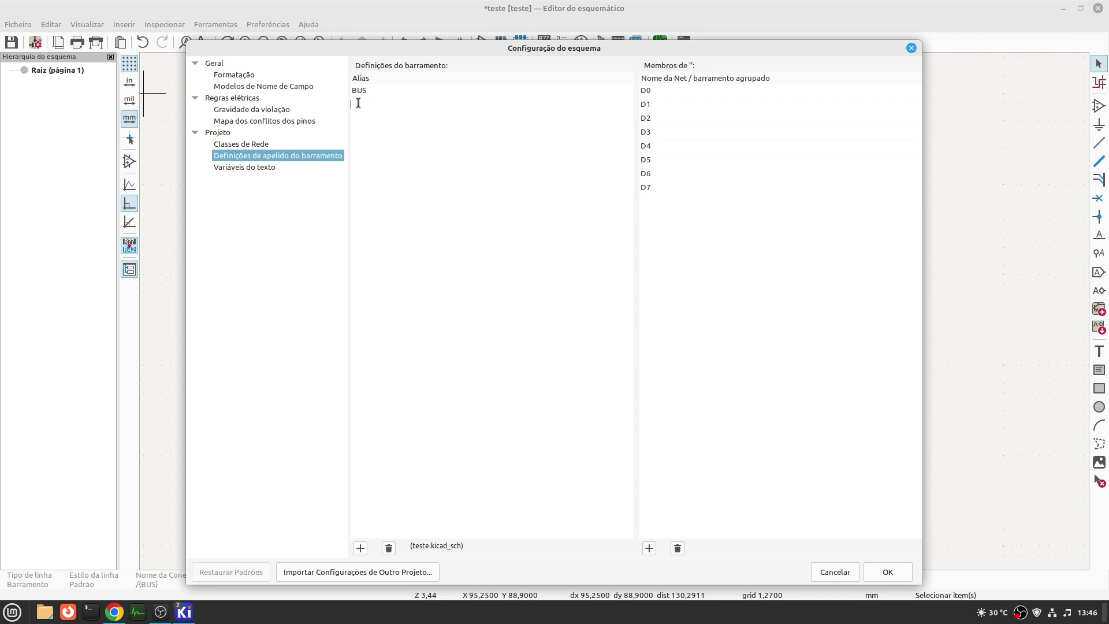
pyautogui.click(390, 548)
pyautogui.click(888, 572)
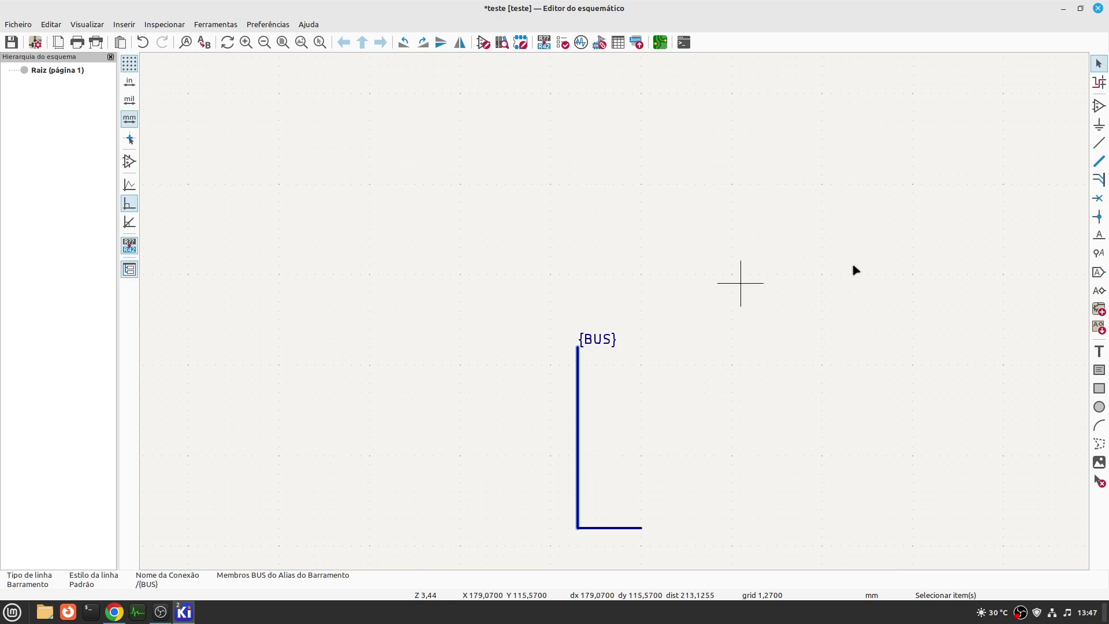
# - Recheck the vertical bus segment's unfold options with the alias members defined
pyautogui.rightClick(578, 366)
pyautogui.moveTo(655, 15)
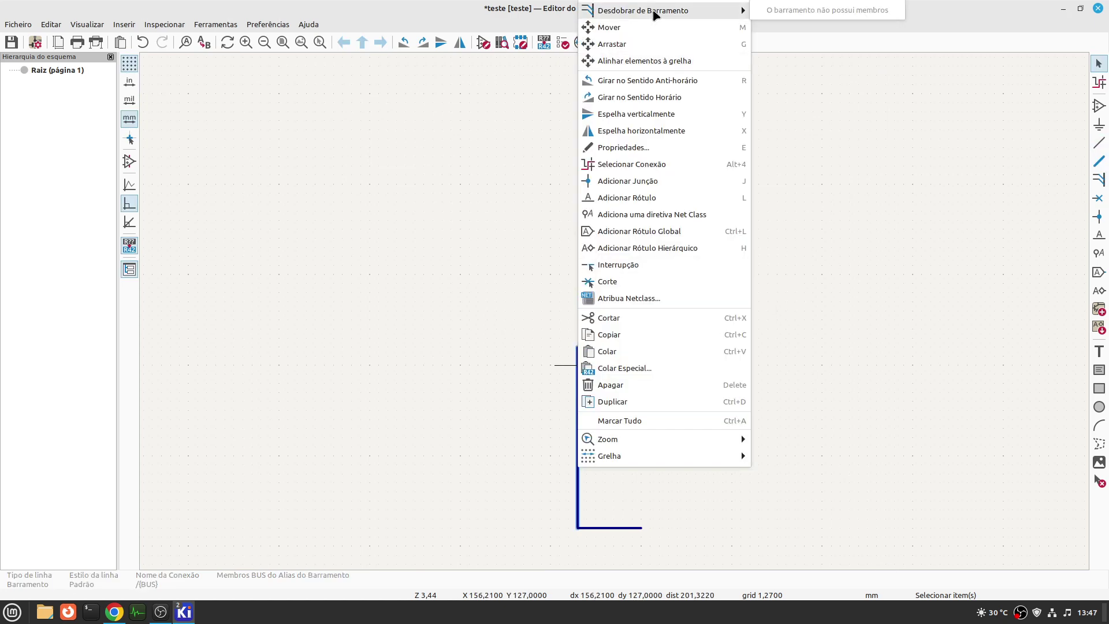
pyautogui.click(967, 19)
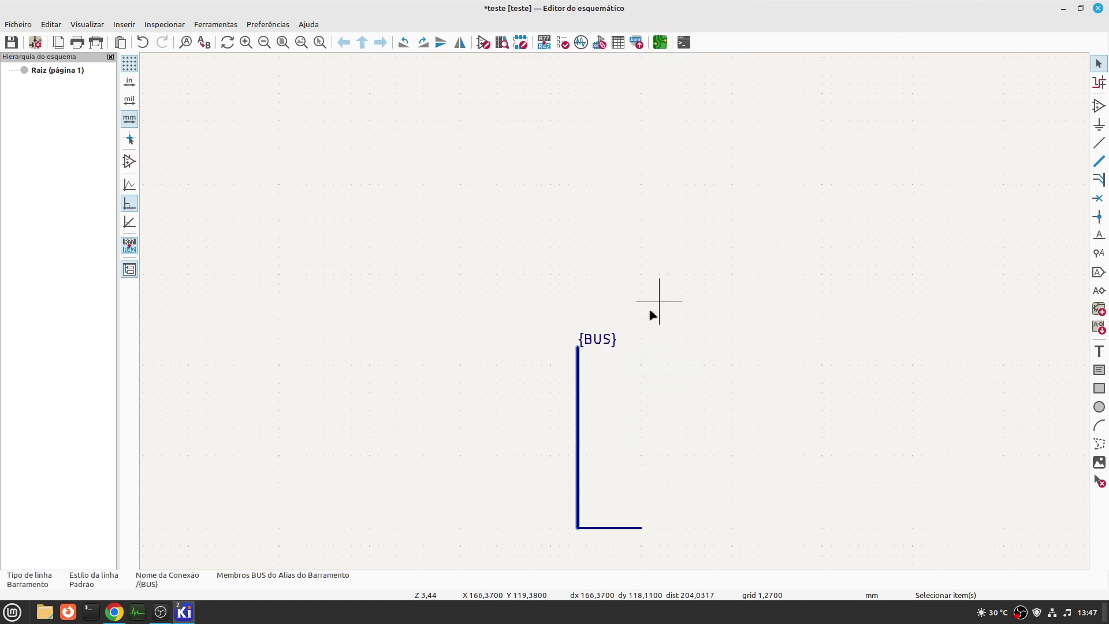
# - Review the BUS alias and its member list in the schematic setup, and close the setup
pyautogui.click(19, 26)
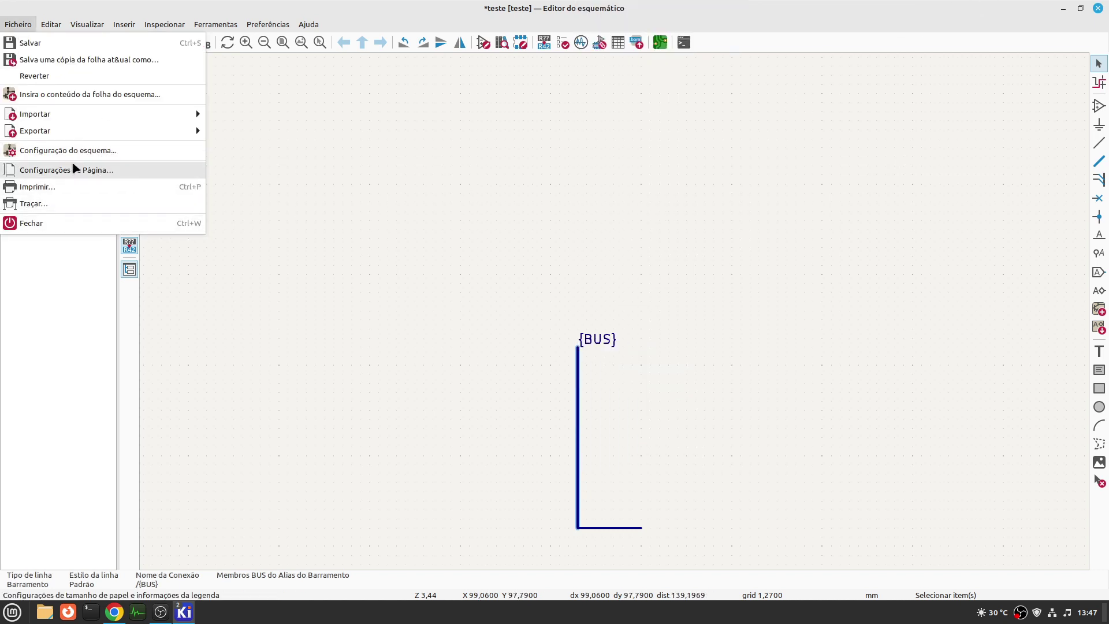
pyautogui.click(98, 151)
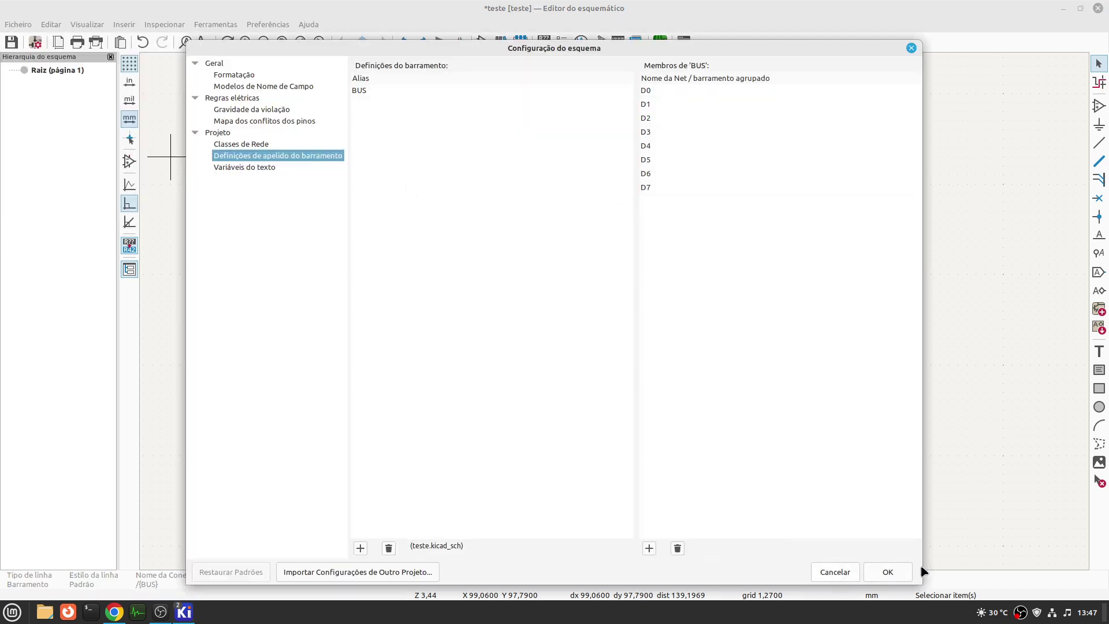
pyautogui.click(899, 570)
# - Delete the {BUS} label and place a new {BUS} net label at the upper end of the bus
pyautogui.click(606, 345)
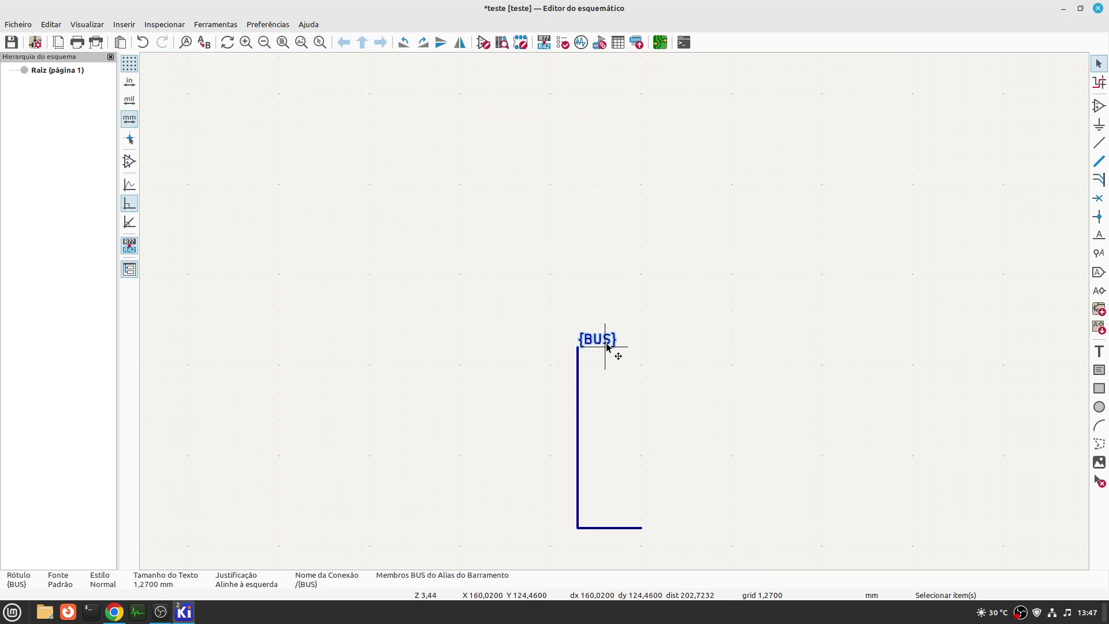
pyautogui.press('Delete')
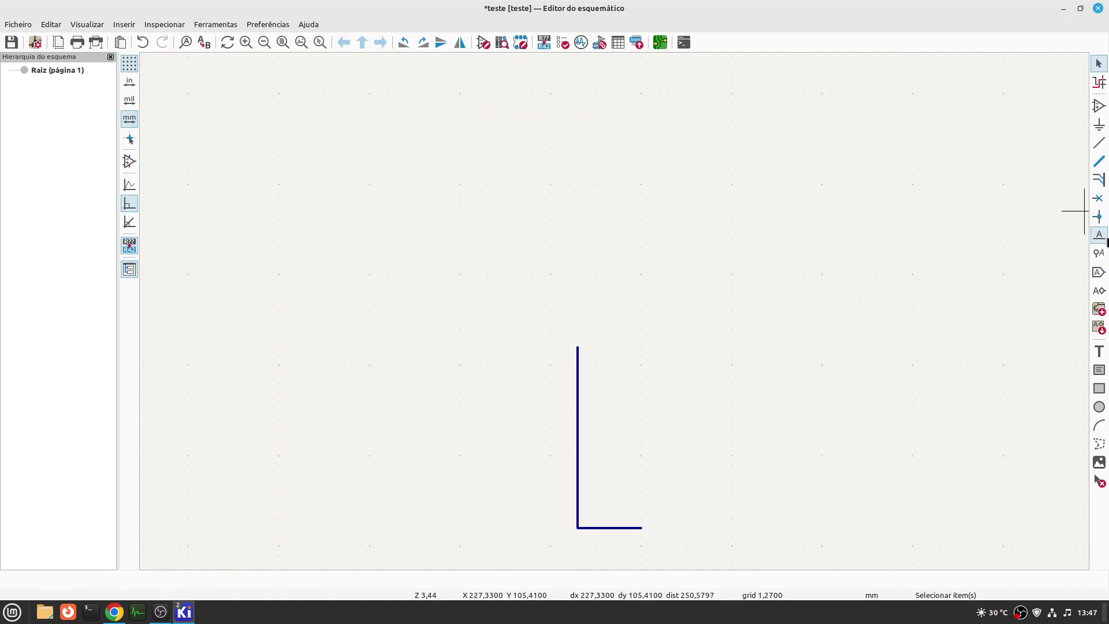
pyautogui.press('l')
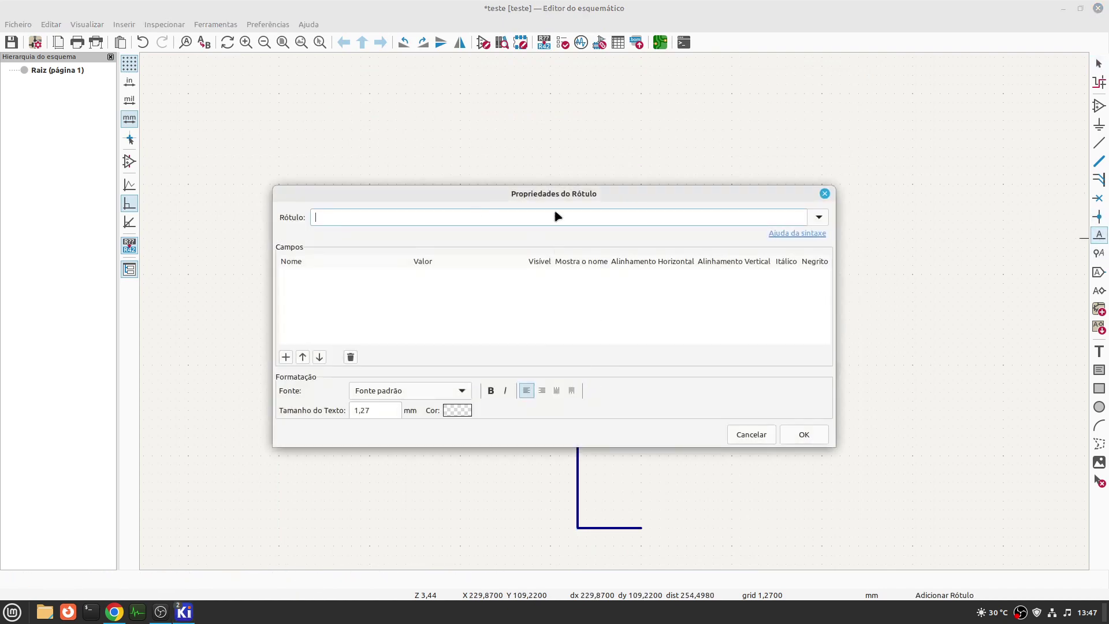
pyautogui.click(818, 216)
pyautogui.click(334, 240)
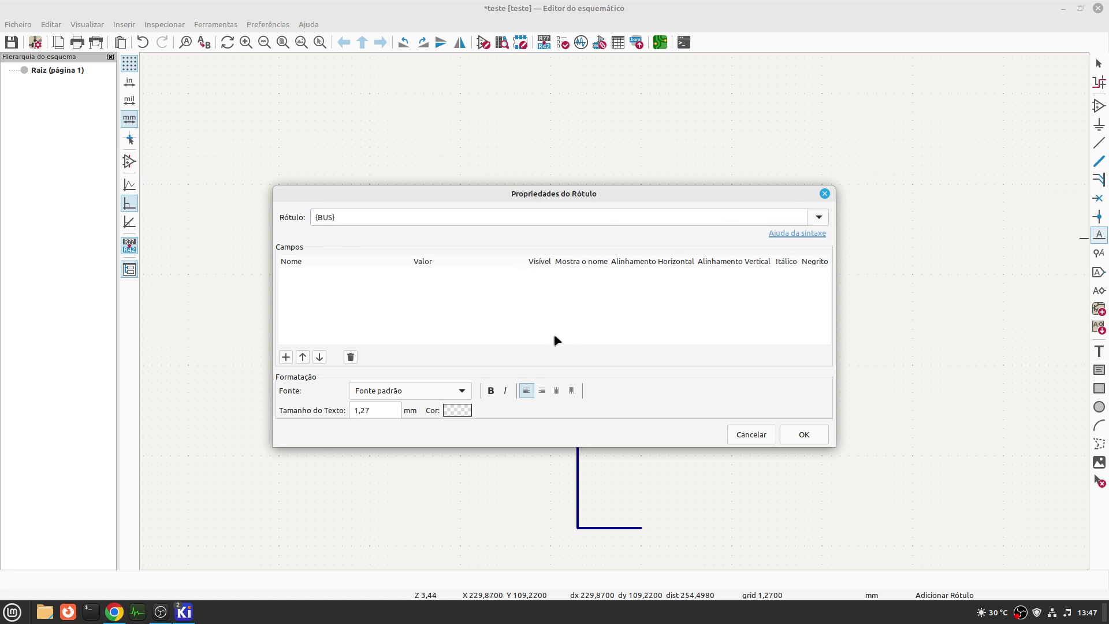
pyautogui.click(817, 438)
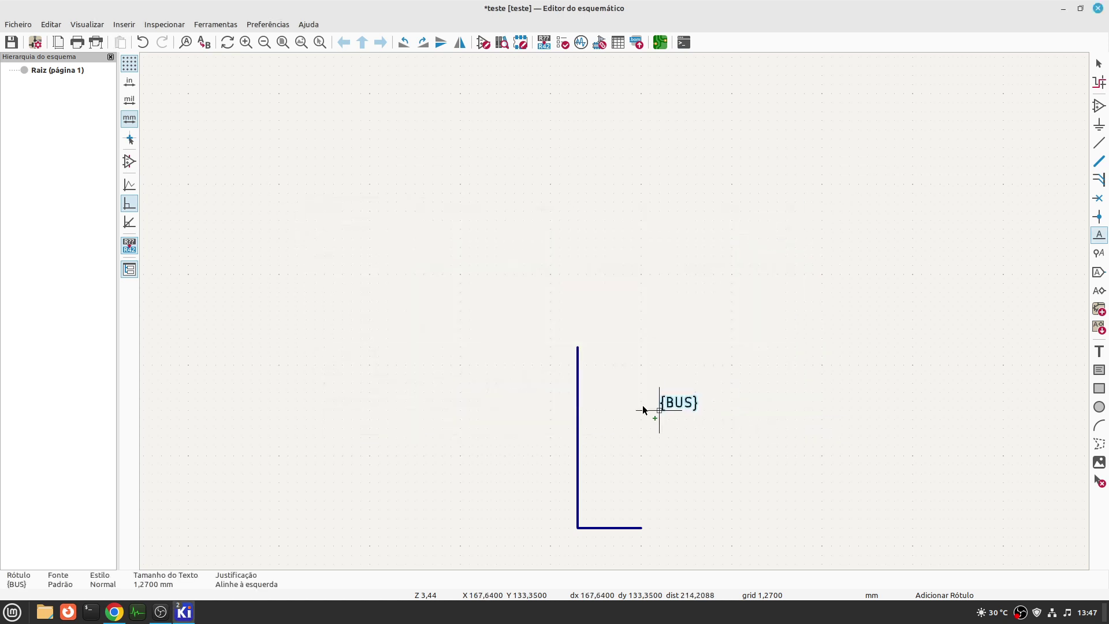
pyautogui.click(576, 345)
pyautogui.rightClick(588, 265)
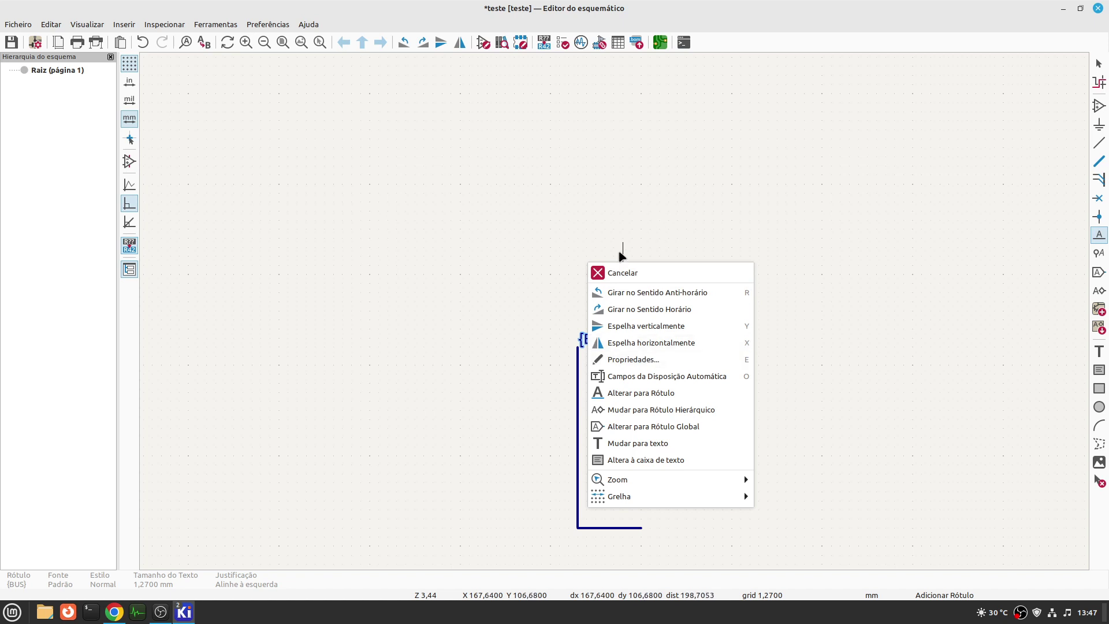
pyautogui.click(622, 271)
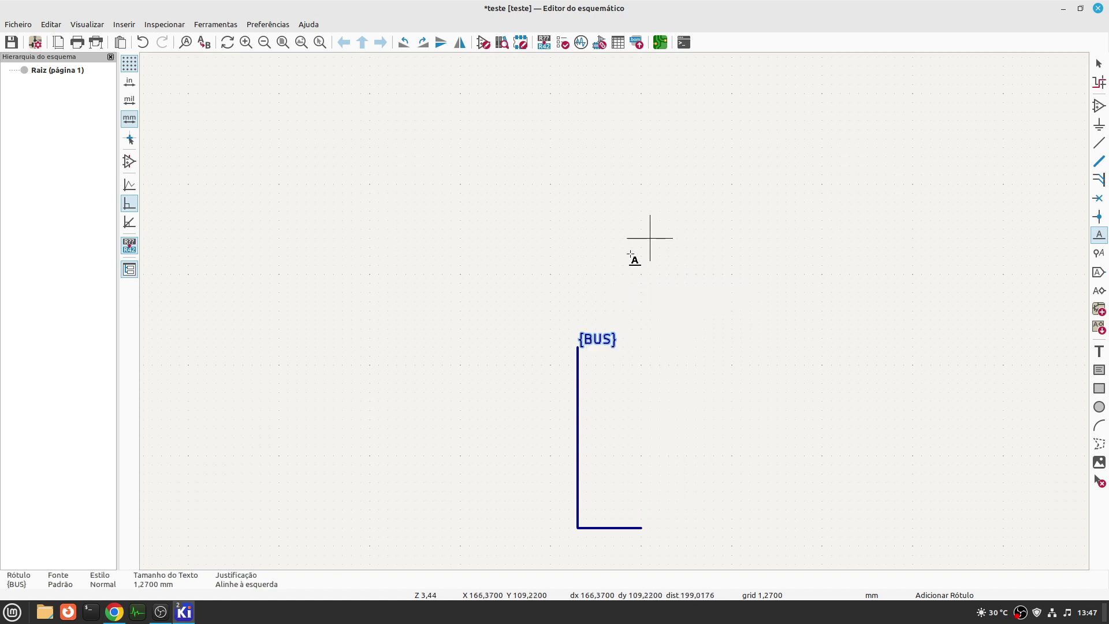
# - Unfold D0 from near the upper end of the vertical bus and end its wire a short distance to the right
pyautogui.rightClick(579, 356)
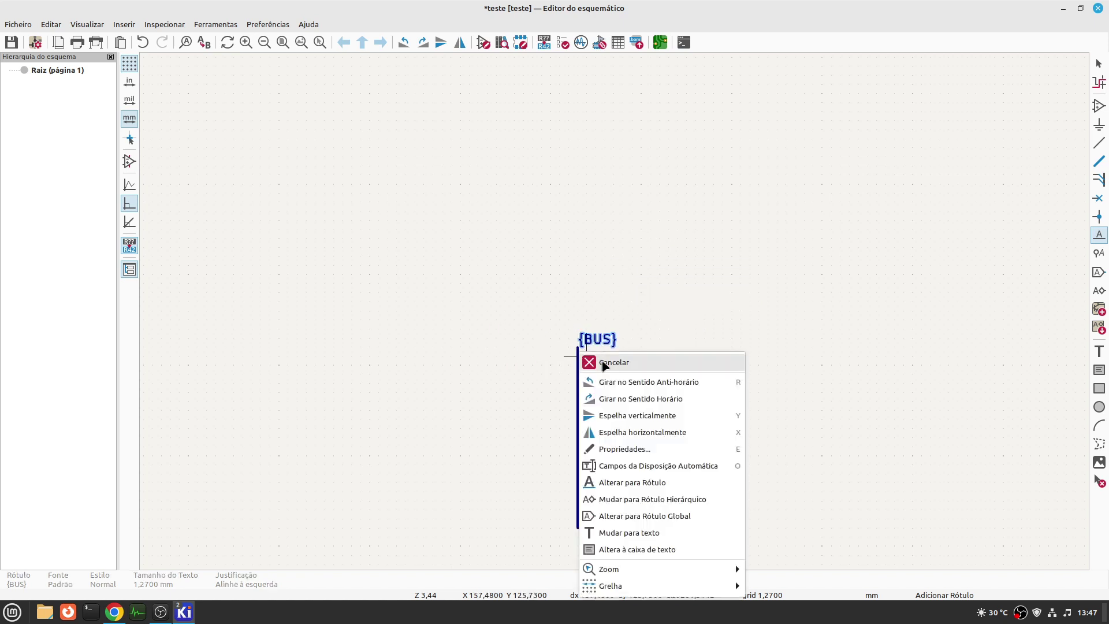
pyautogui.click(601, 361)
pyautogui.rightClick(581, 361)
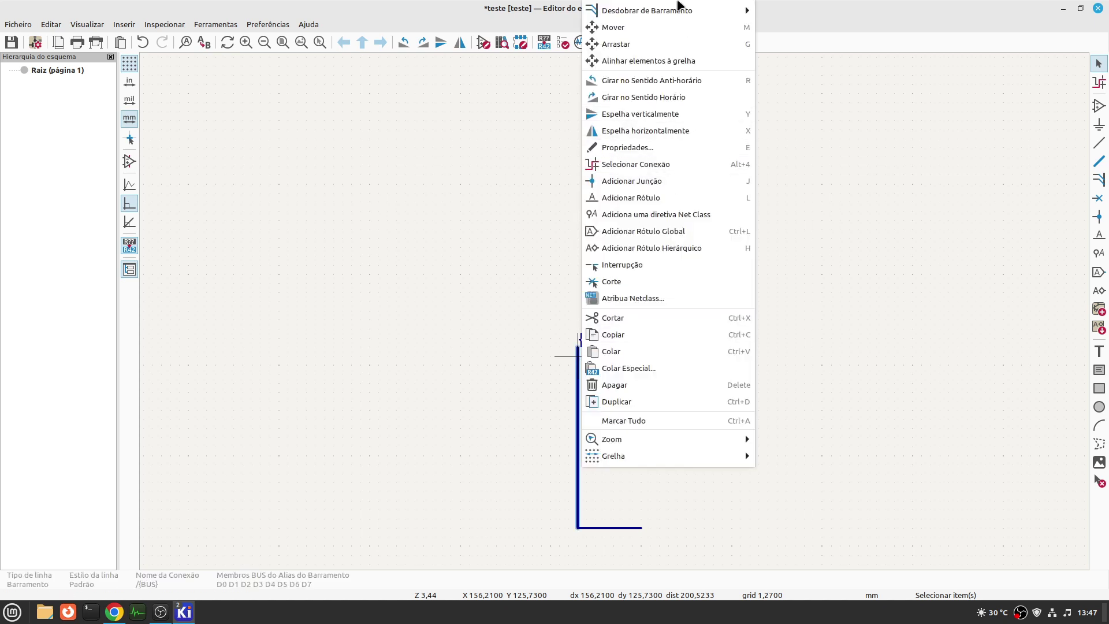
pyautogui.moveTo(682, 12)
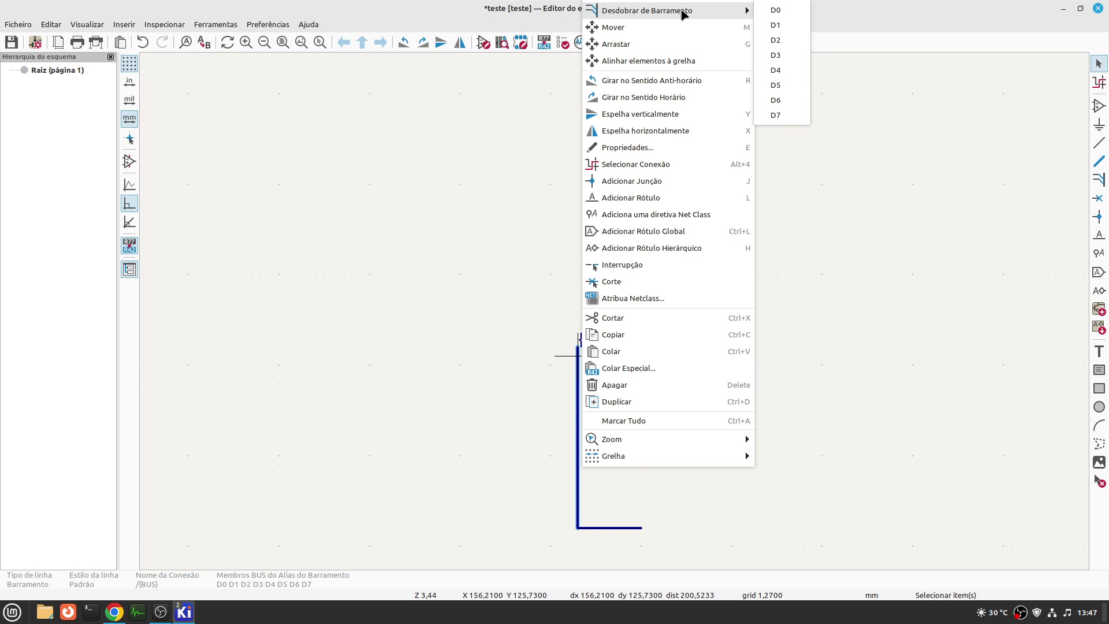
pyautogui.click(776, 10)
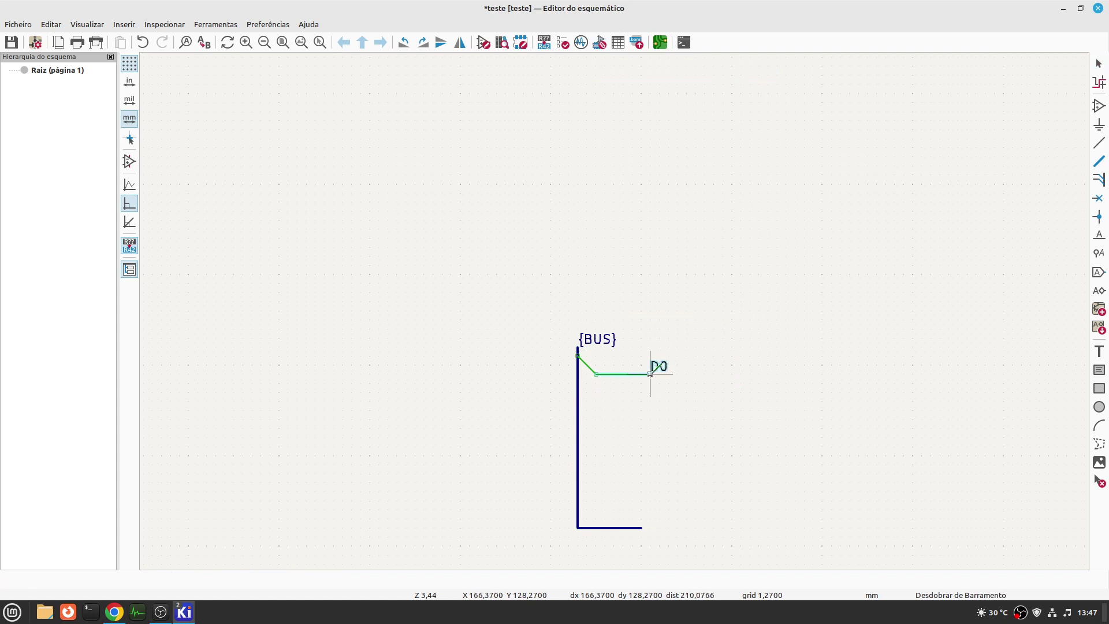
pyautogui.click(634, 374)
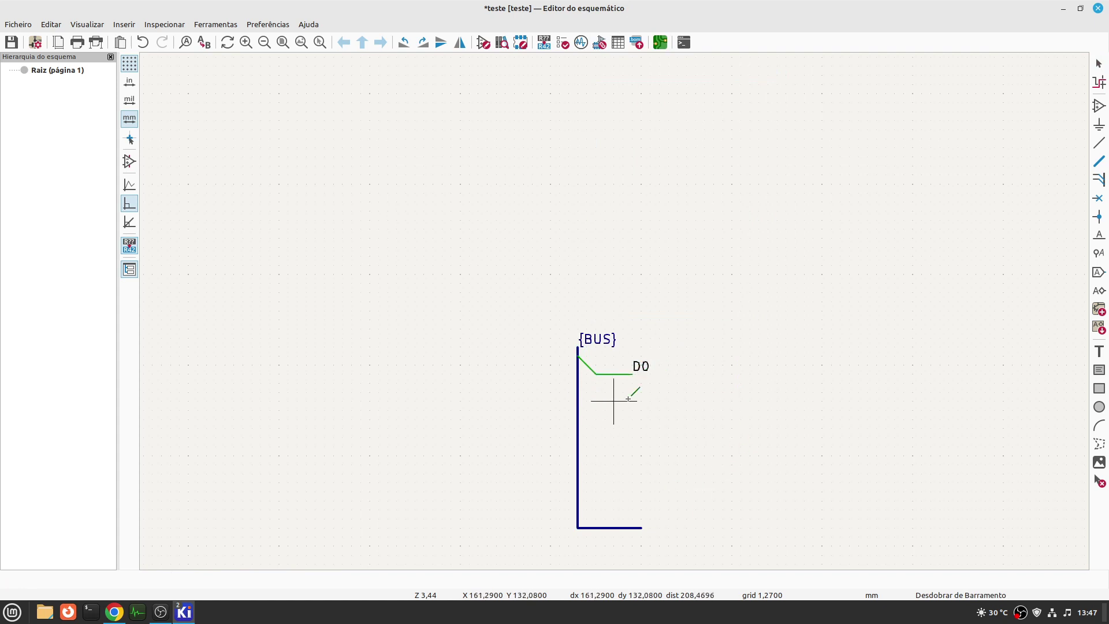
pyautogui.rightClick(578, 374)
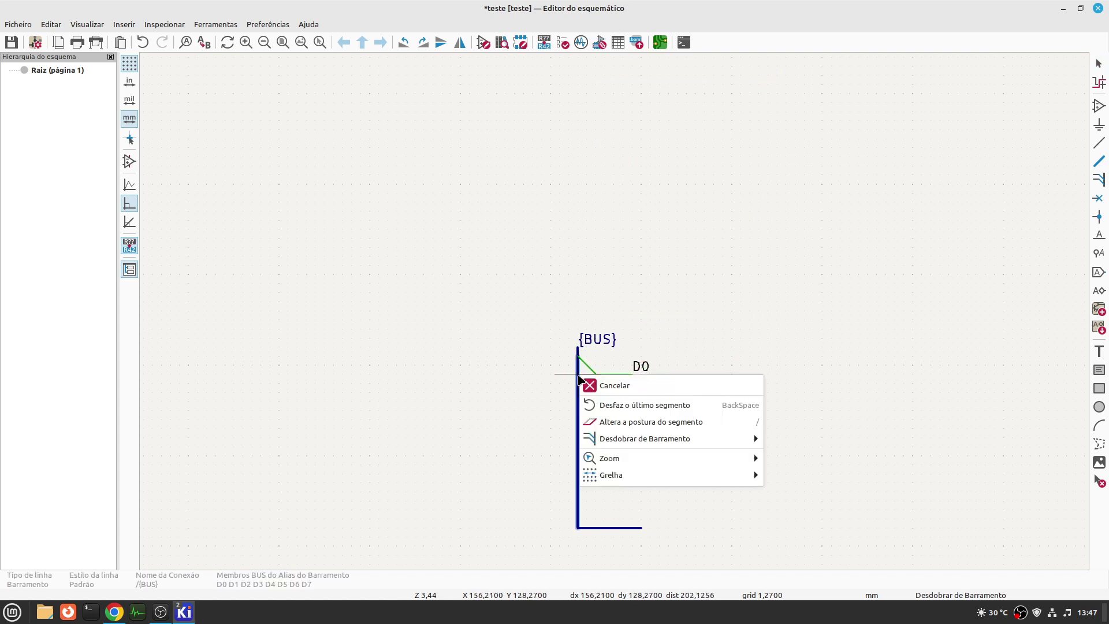
pyautogui.click(688, 314)
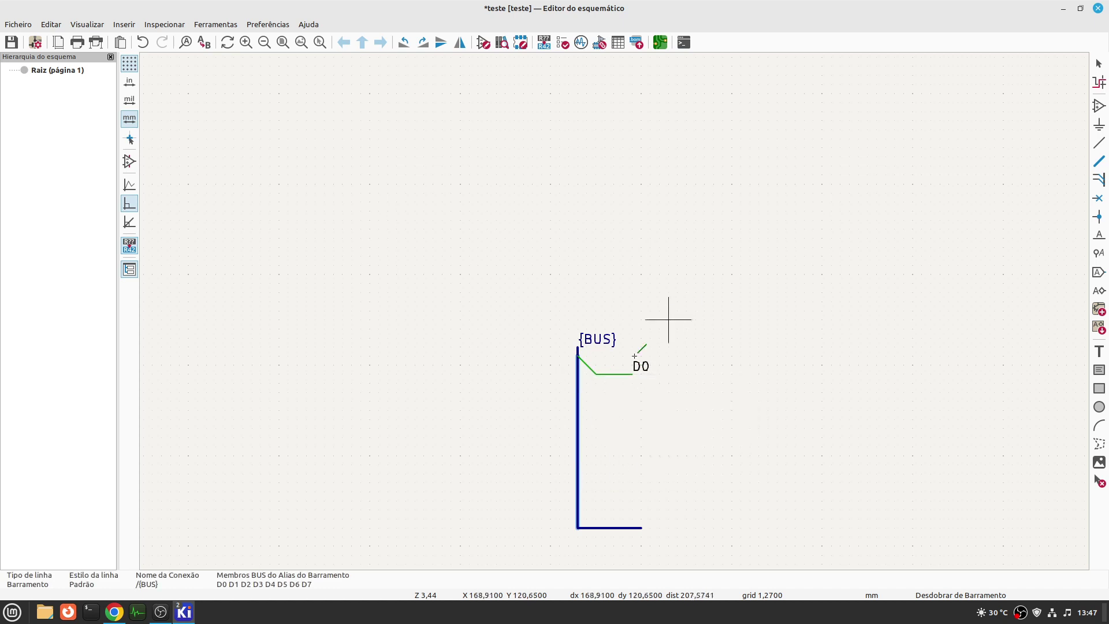
pyautogui.rightClick(577, 384)
pyautogui.click(700, 331)
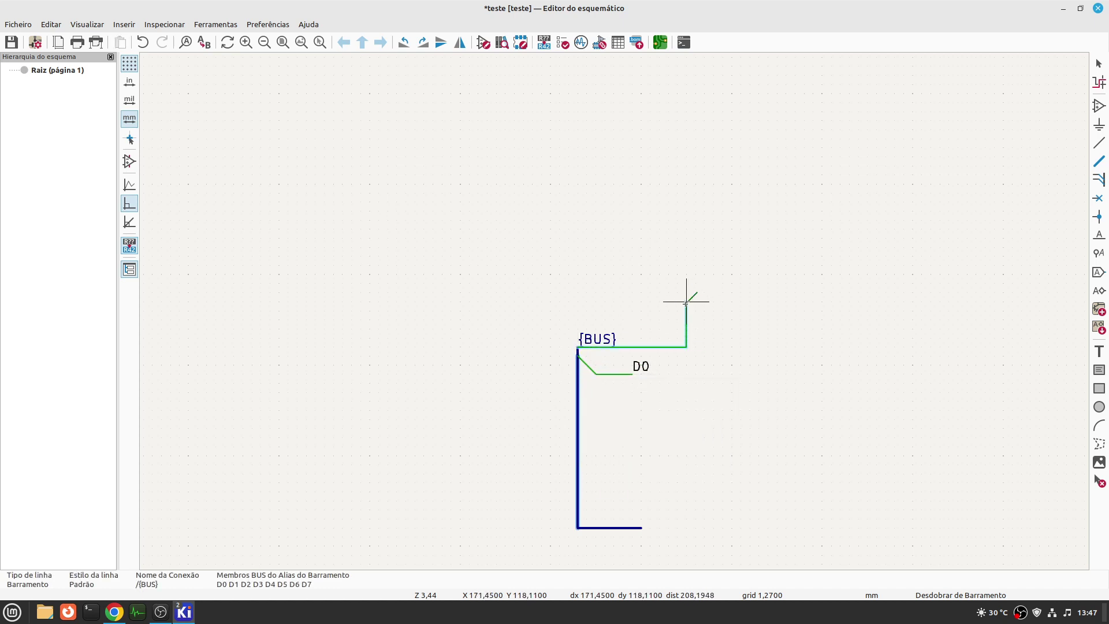
pyautogui.press('Escape')
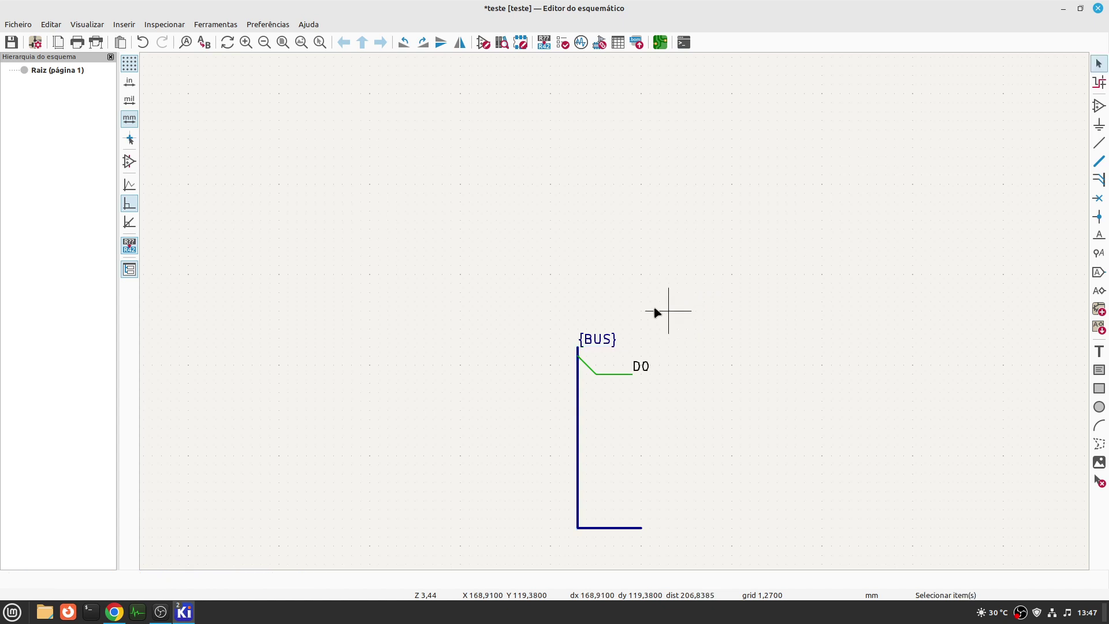
pyautogui.click(578, 354)
pyautogui.click(722, 319)
# - Unfold D1 from the vertical bus just below the D0 entry, ending its wire in line with D0
pyautogui.click(578, 373)
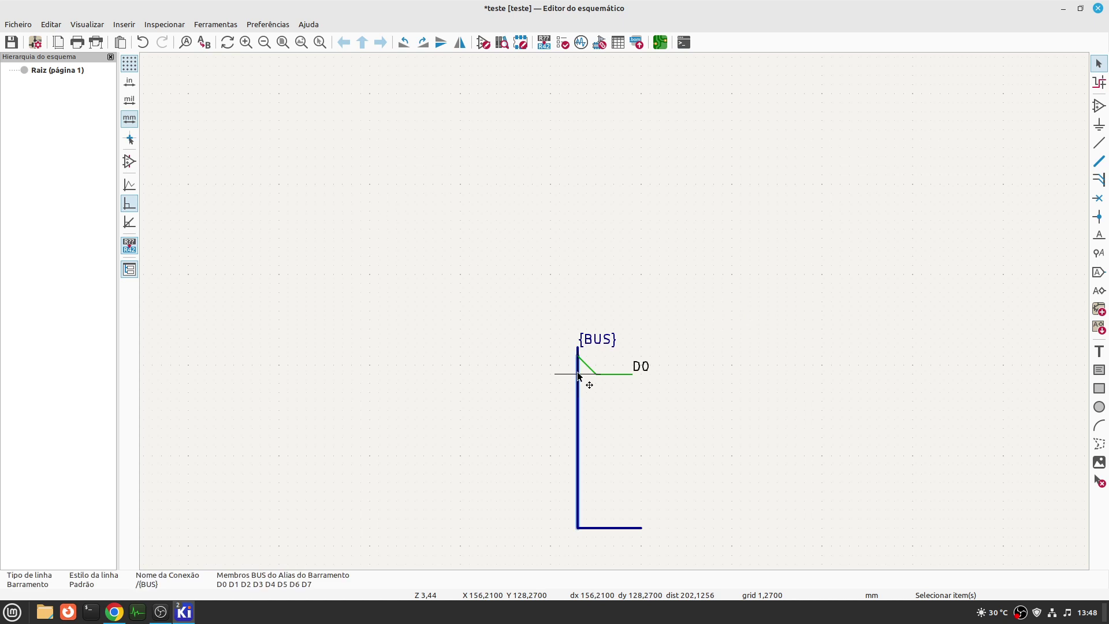
pyautogui.rightClick(578, 373)
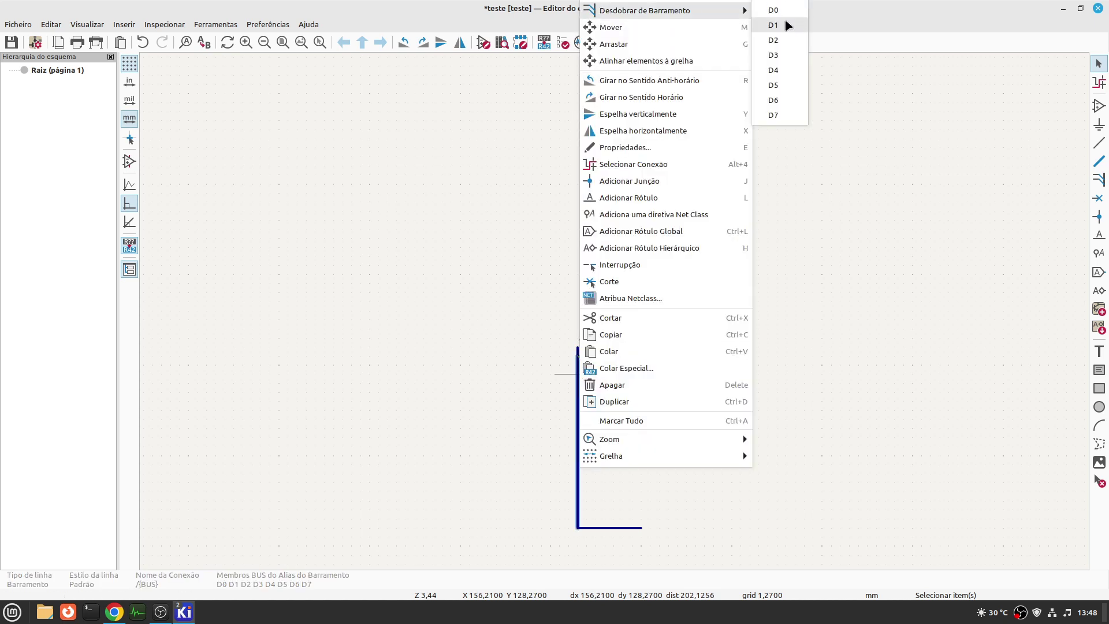
pyautogui.click(787, 24)
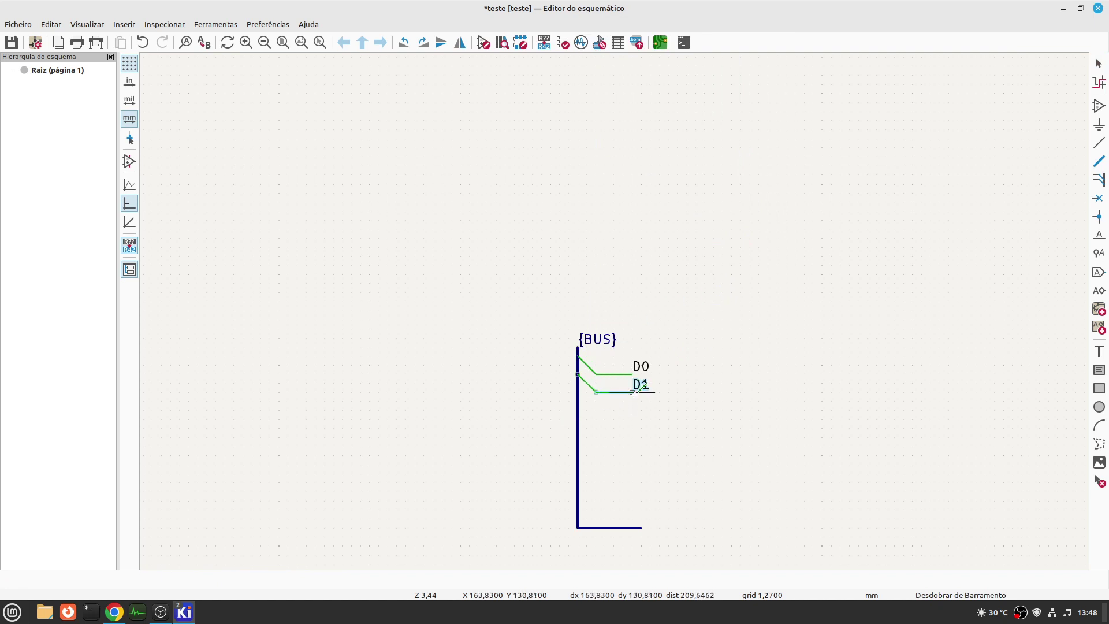
pyautogui.click(634, 393)
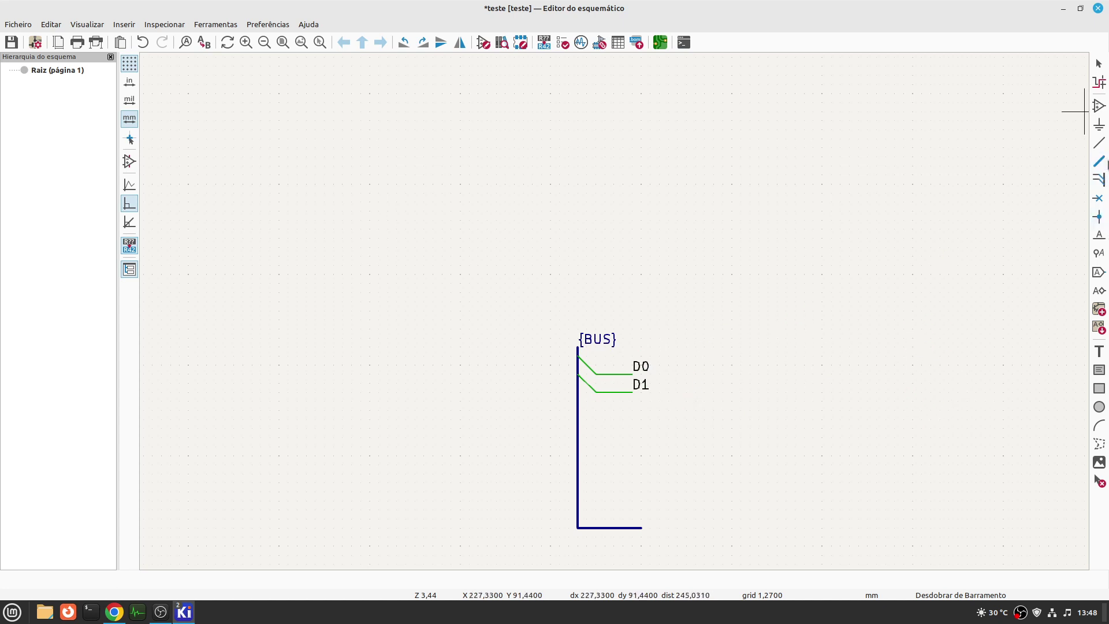
# - Draw a separate vertical bus about 27 mm long to the upper right of the existing bus and finish it
pyautogui.click(1100, 162)
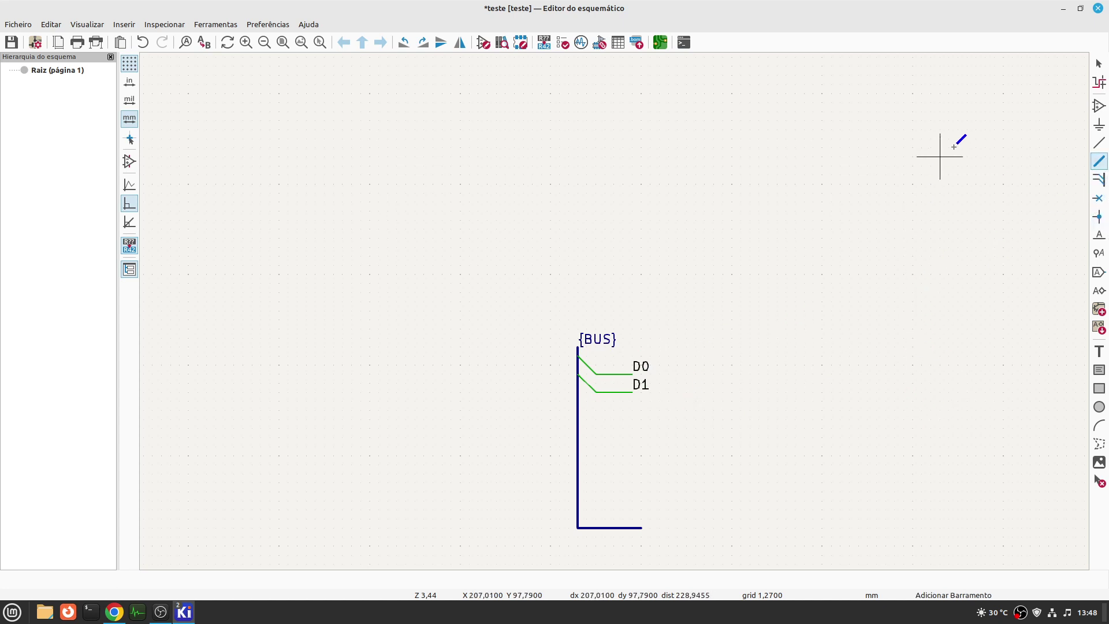
pyautogui.click(958, 138)
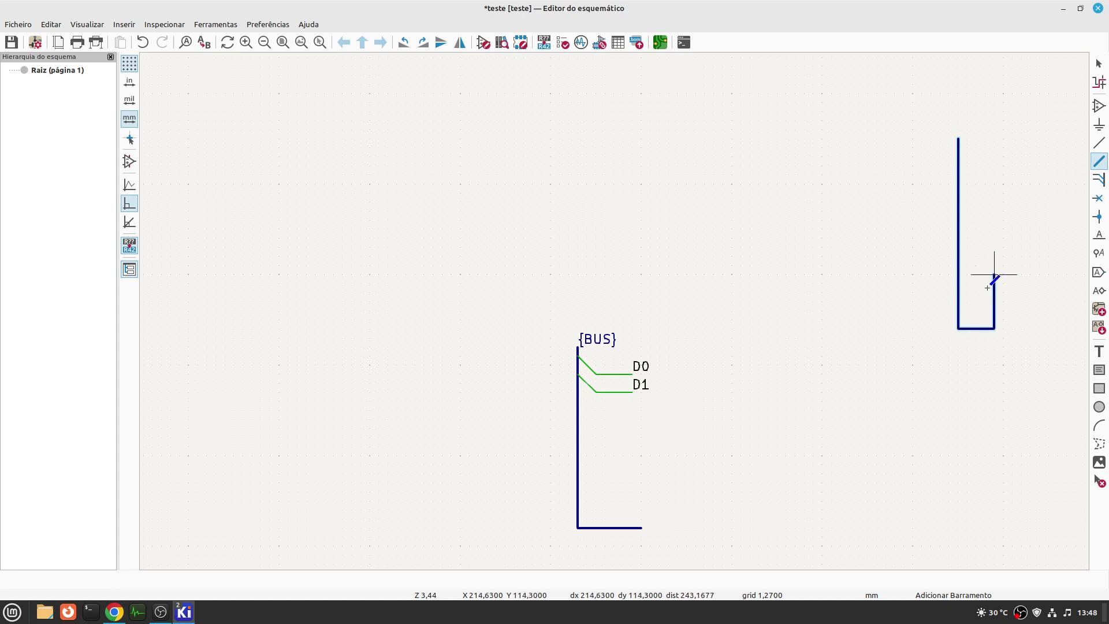
pyautogui.rightClick(958, 329)
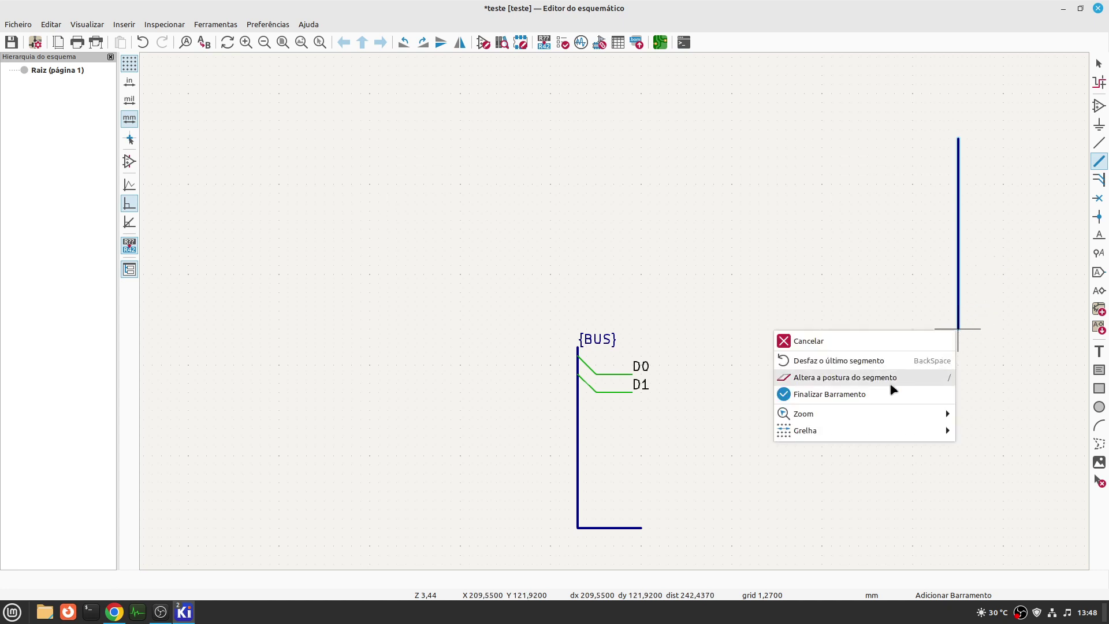
pyautogui.click(843, 395)
# - Place a {BUS} net label at the upper end of the second vertical bus
pyautogui.click(1099, 234)
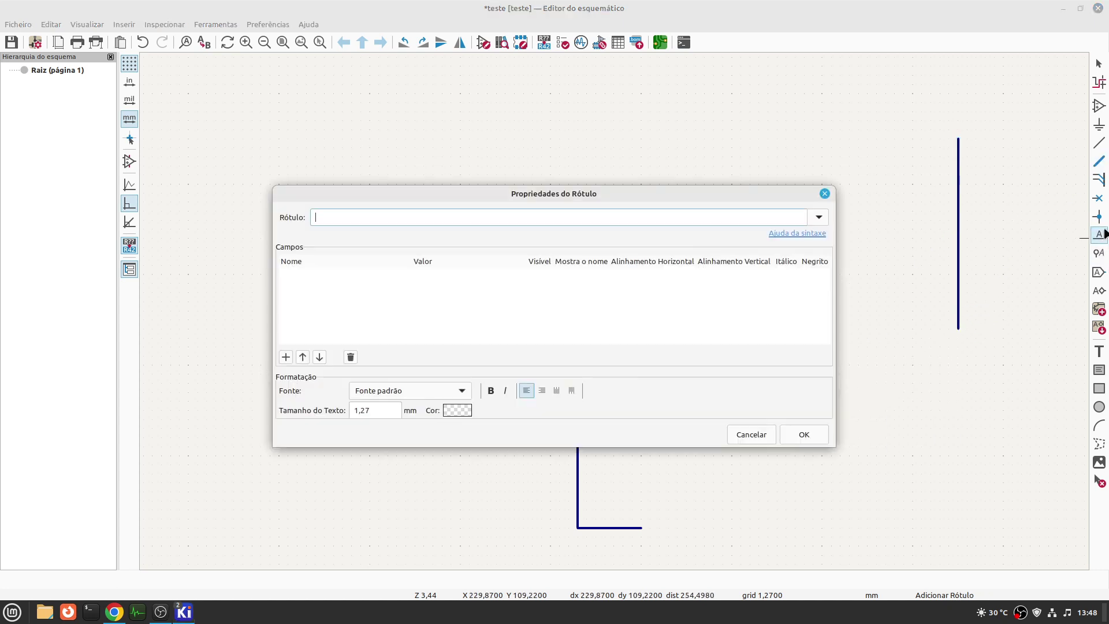
pyautogui.click(824, 218)
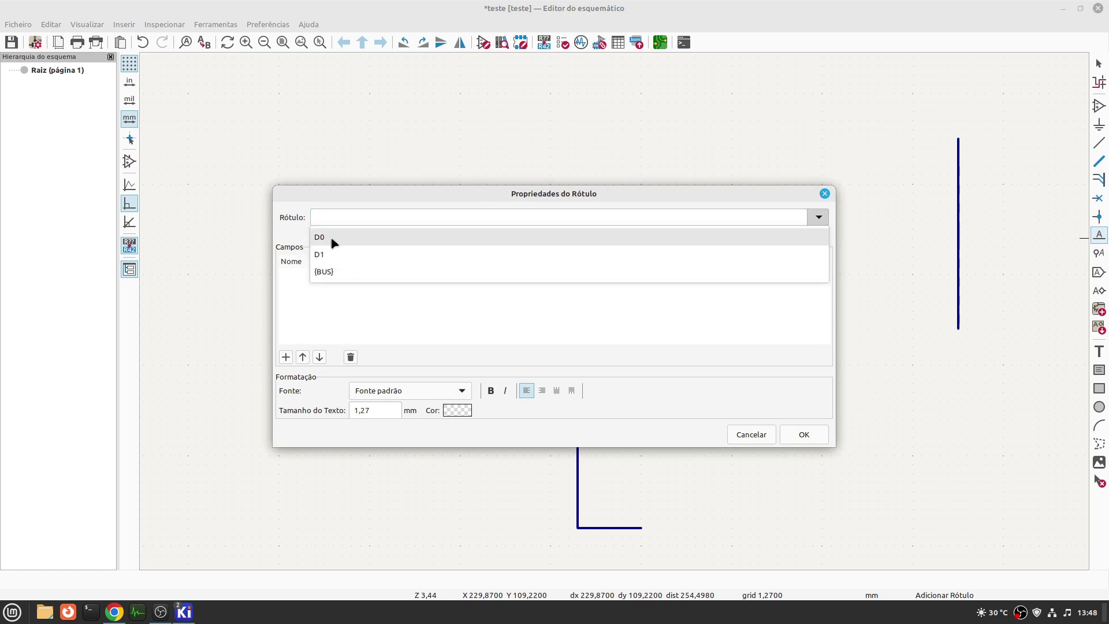
pyautogui.click(333, 274)
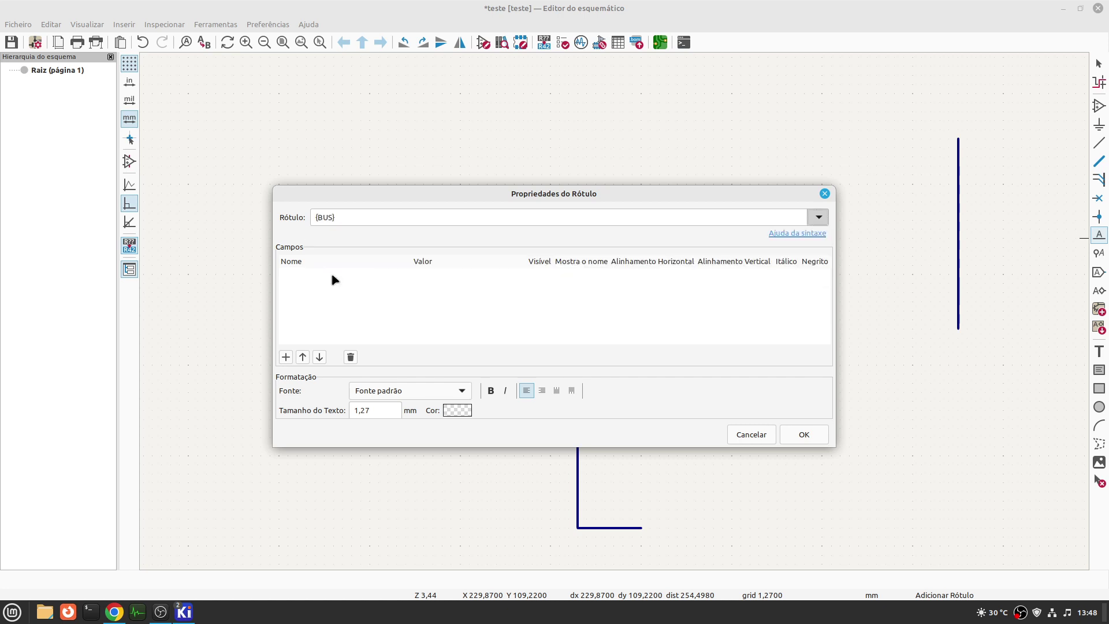
pyautogui.click(807, 436)
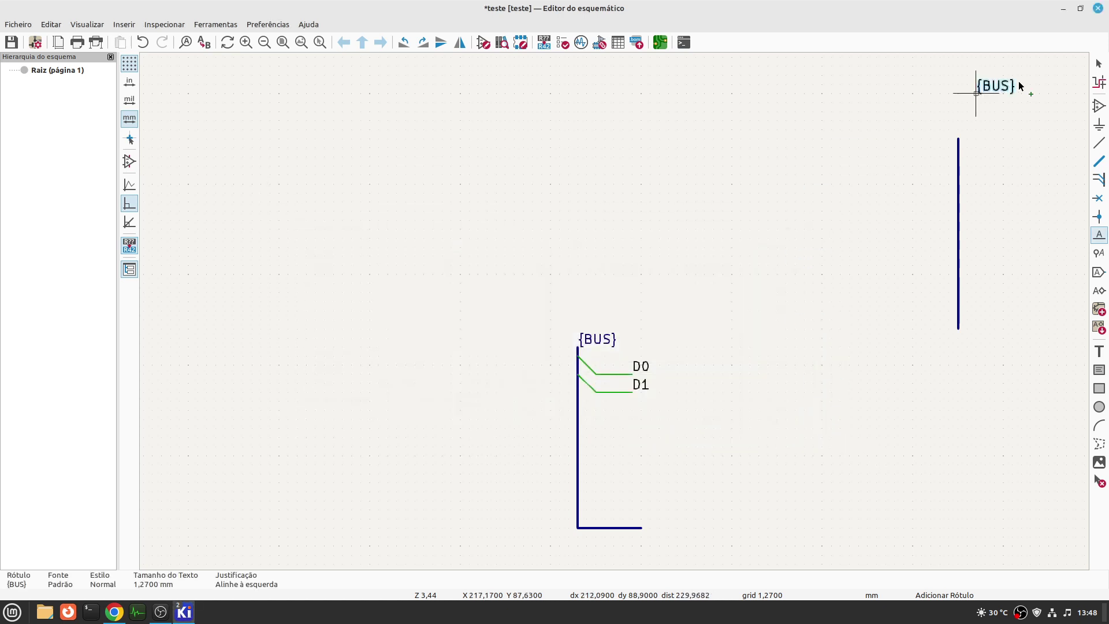
pyautogui.click(959, 139)
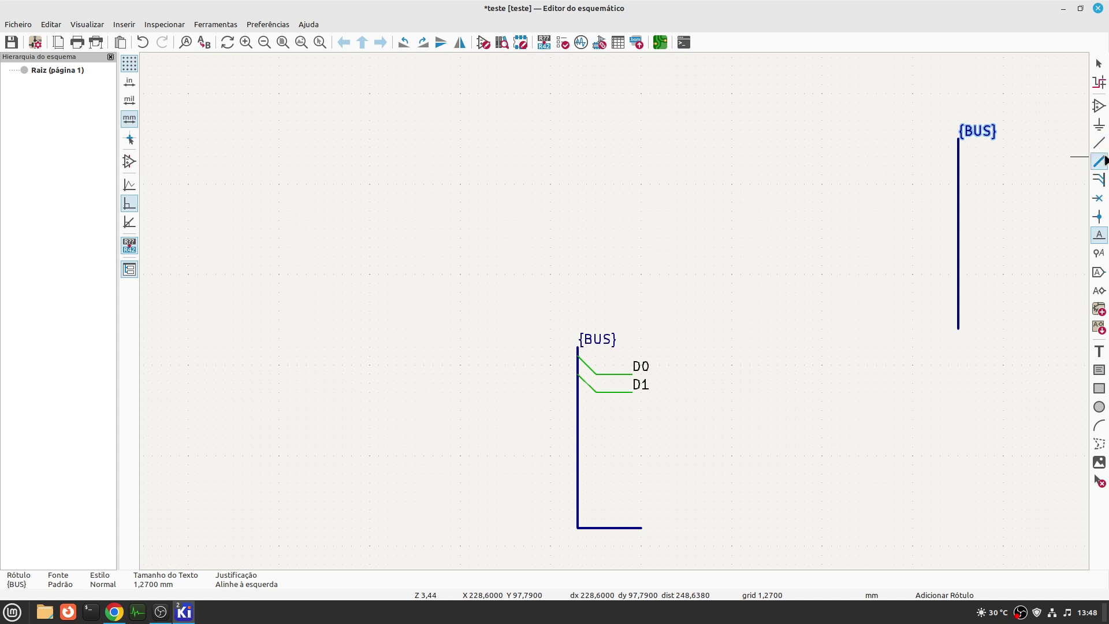
pyautogui.rightClick(1024, 166)
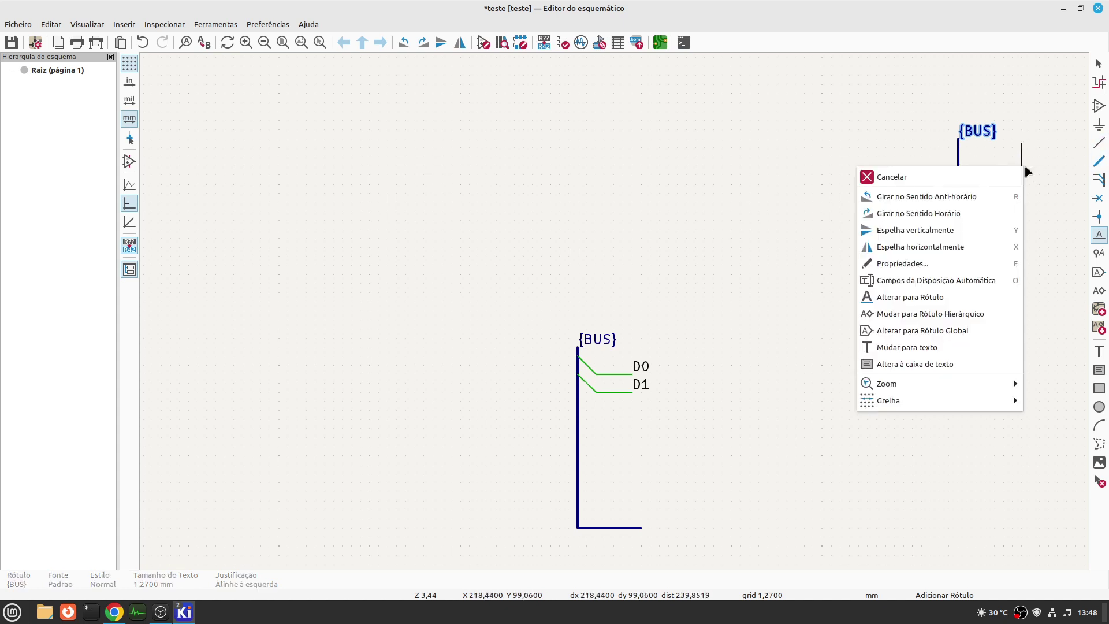
pyautogui.click(968, 178)
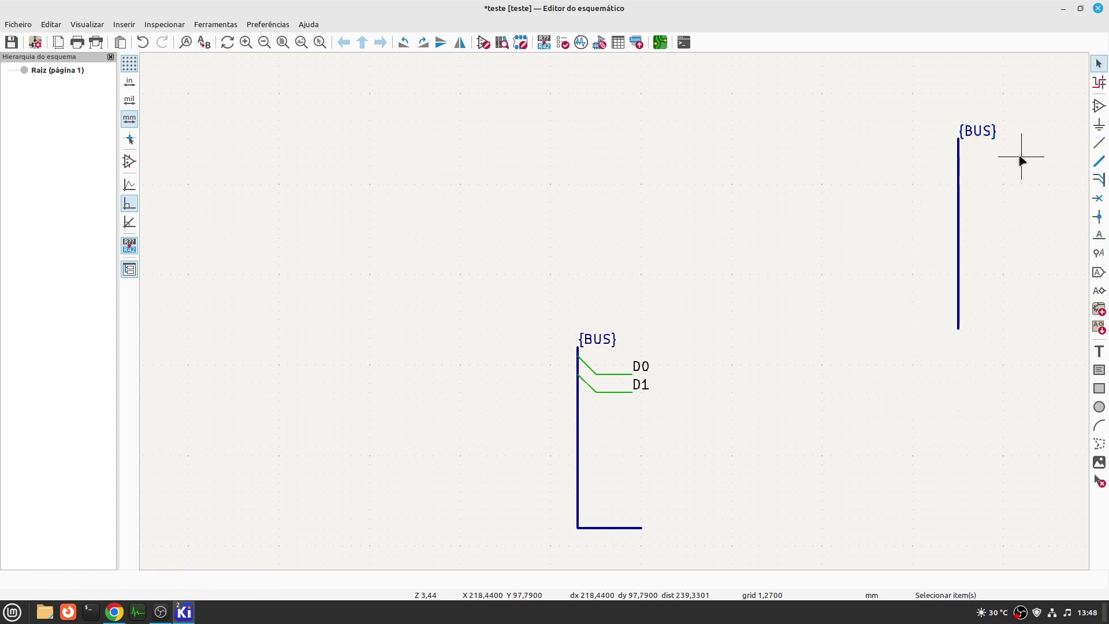
# - Unfold D0 from the upper part of the second bus, ending its wire to the right, and leave the command
pyautogui.rightClick(958, 160)
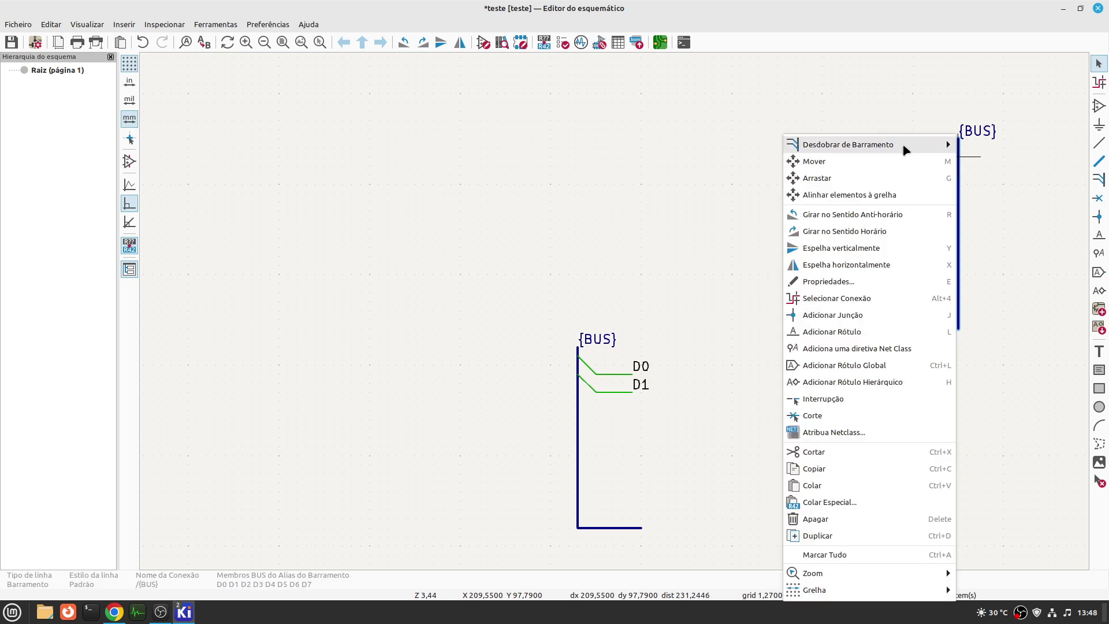
pyautogui.moveTo(906, 150)
pyautogui.click(977, 144)
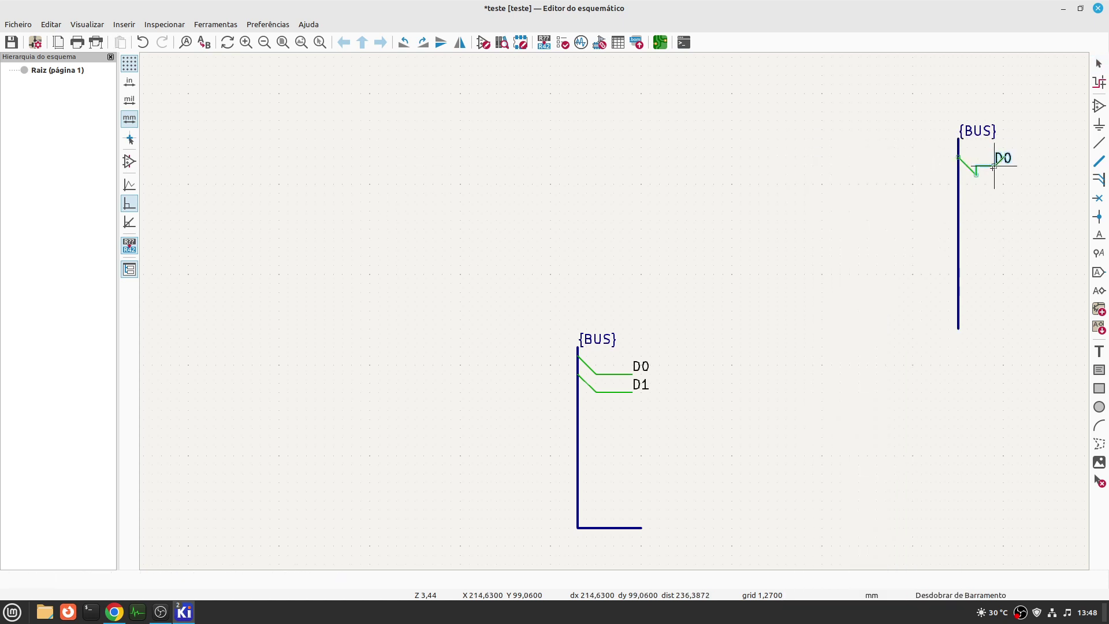
pyautogui.click(1021, 175)
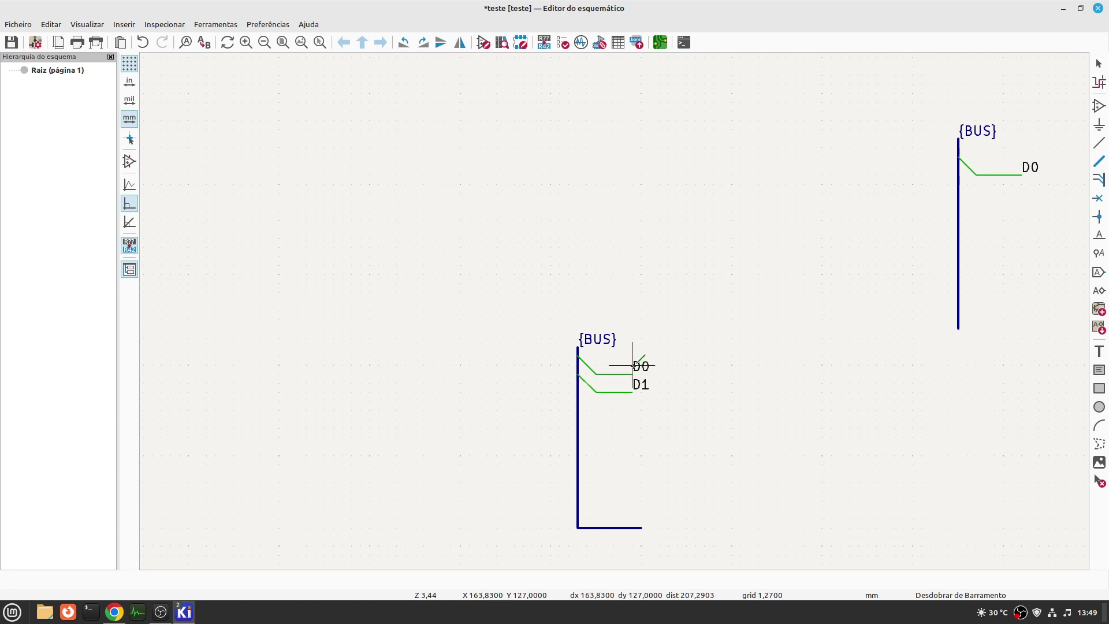
pyautogui.rightClick(632, 202)
pyautogui.click(692, 214)
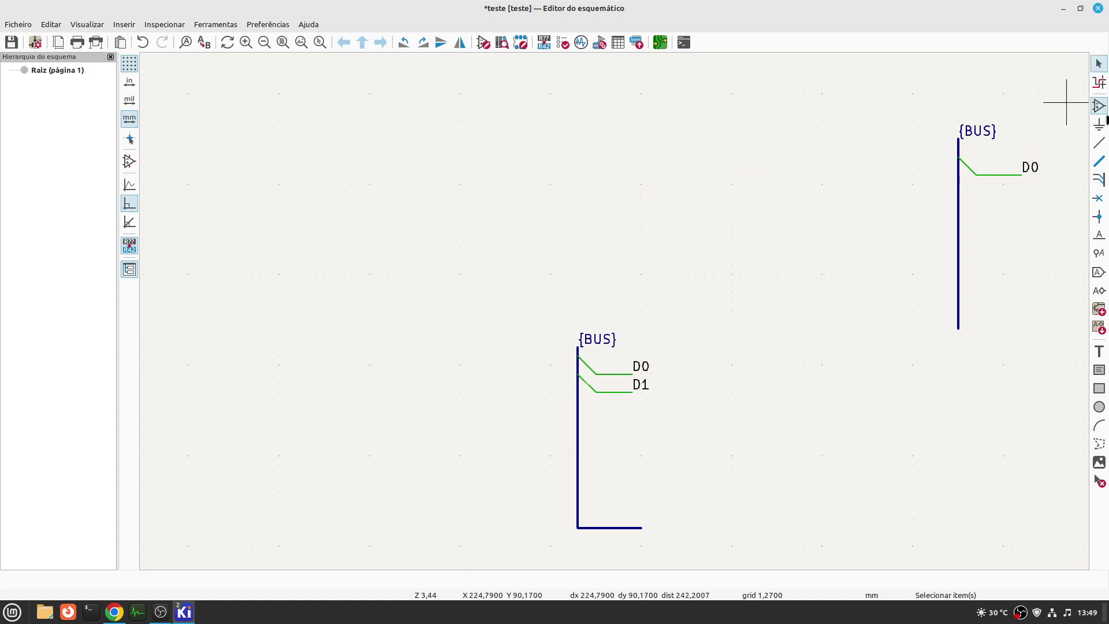
# - Draw a stepped wire above the first bus, running right, down and right again, and finish it with free ends
pyautogui.click(1098, 143)
pyautogui.click(460, 157)
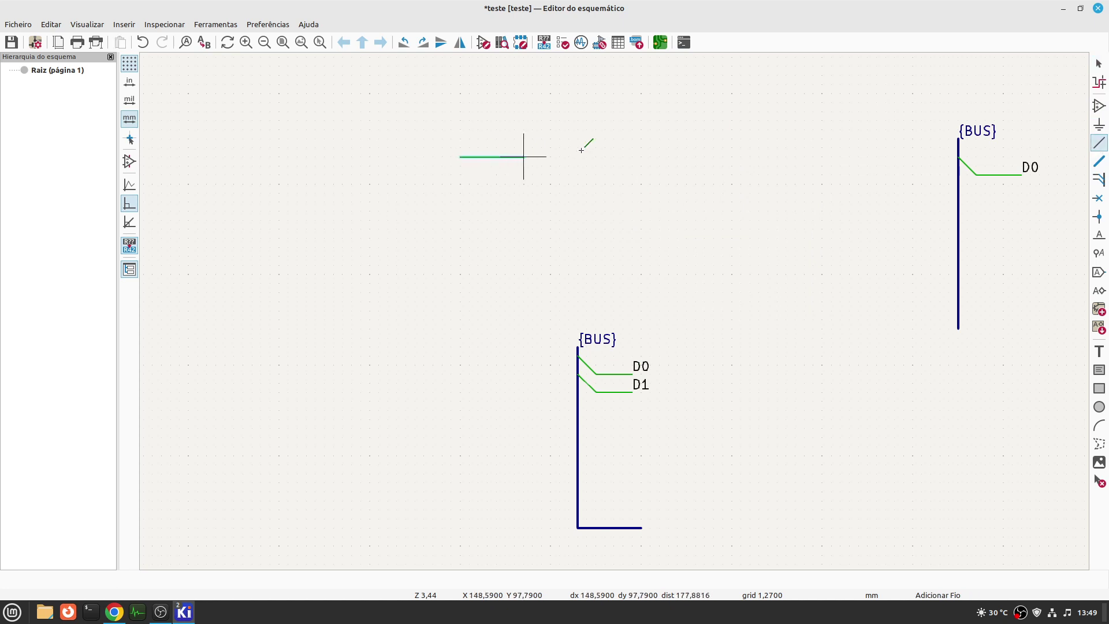
pyautogui.rightClick(804, 328)
pyautogui.click(861, 391)
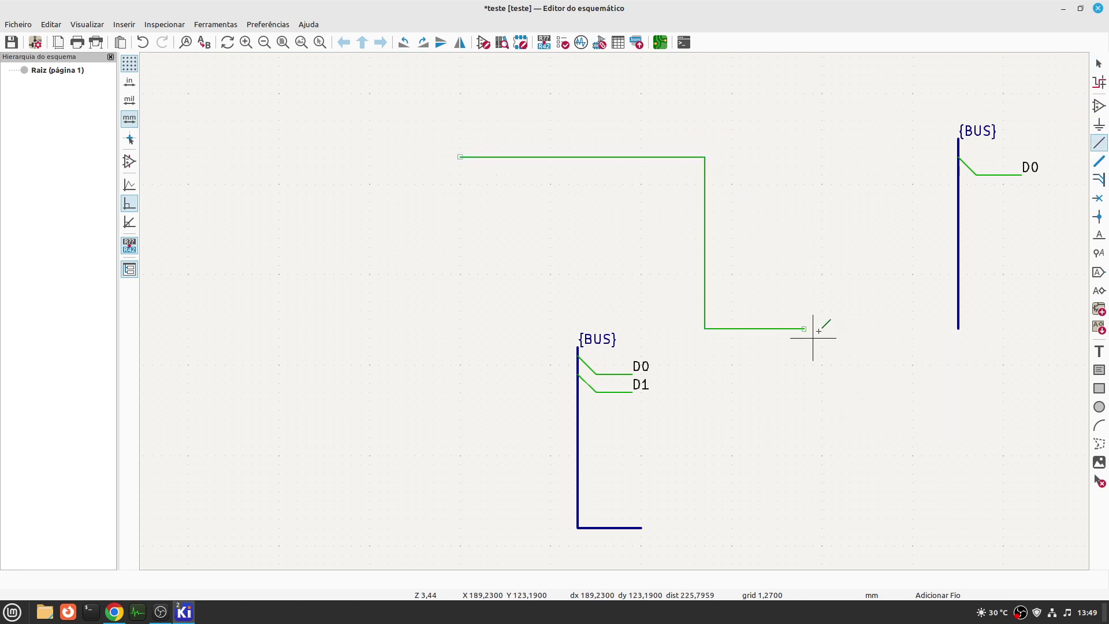
pyautogui.click(1098, 234)
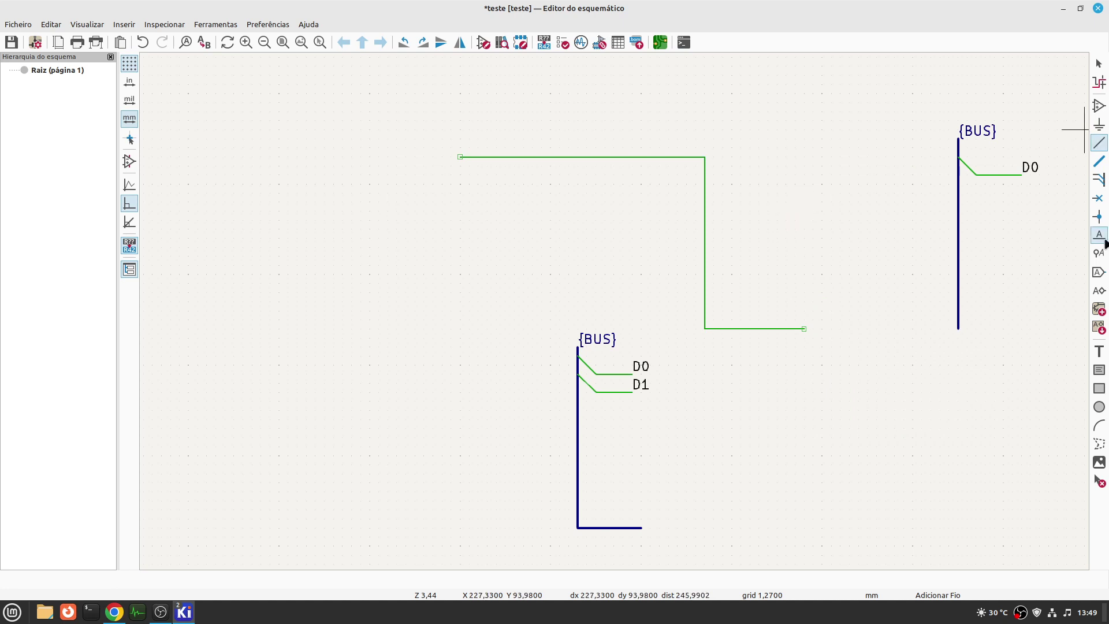
pyautogui.click(1084, 238)
pyautogui.click(750, 434)
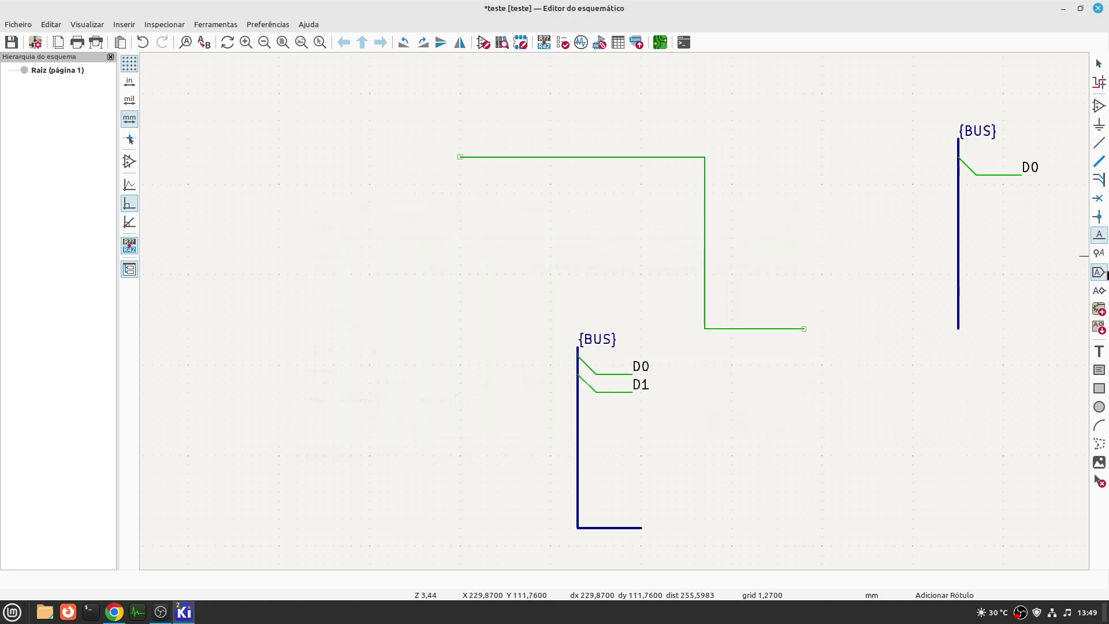
# - Place a net class directive set to power on the upper horizontal segment of the stepped wire
pyautogui.click(1098, 253)
pyautogui.click(724, 145)
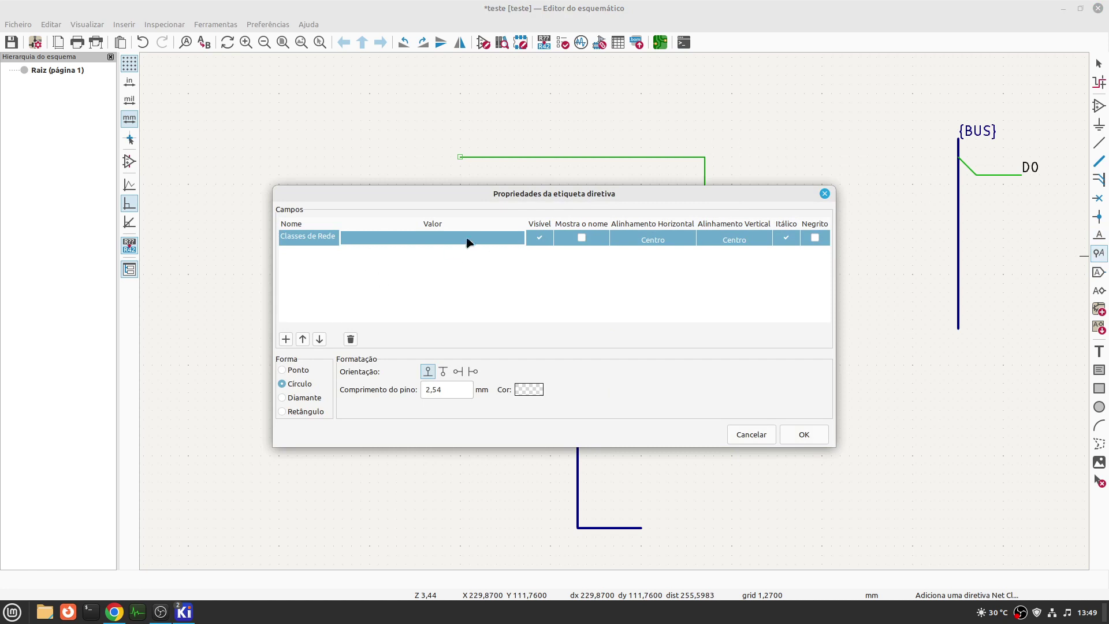
pyautogui.click(474, 239)
pyautogui.click(512, 239)
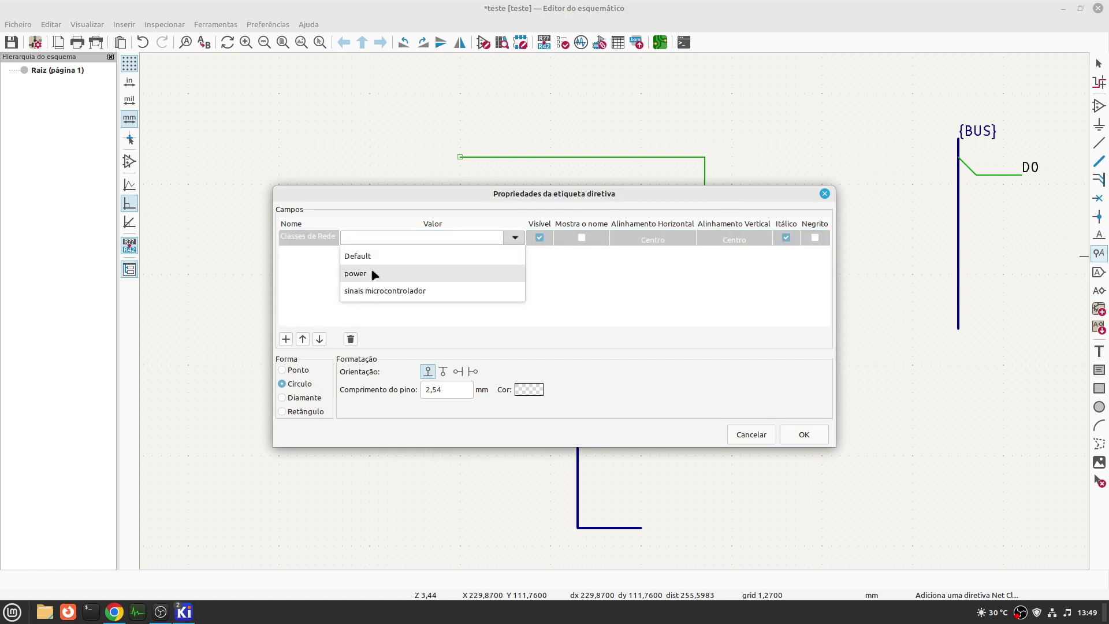
pyautogui.click(441, 275)
pyautogui.click(814, 434)
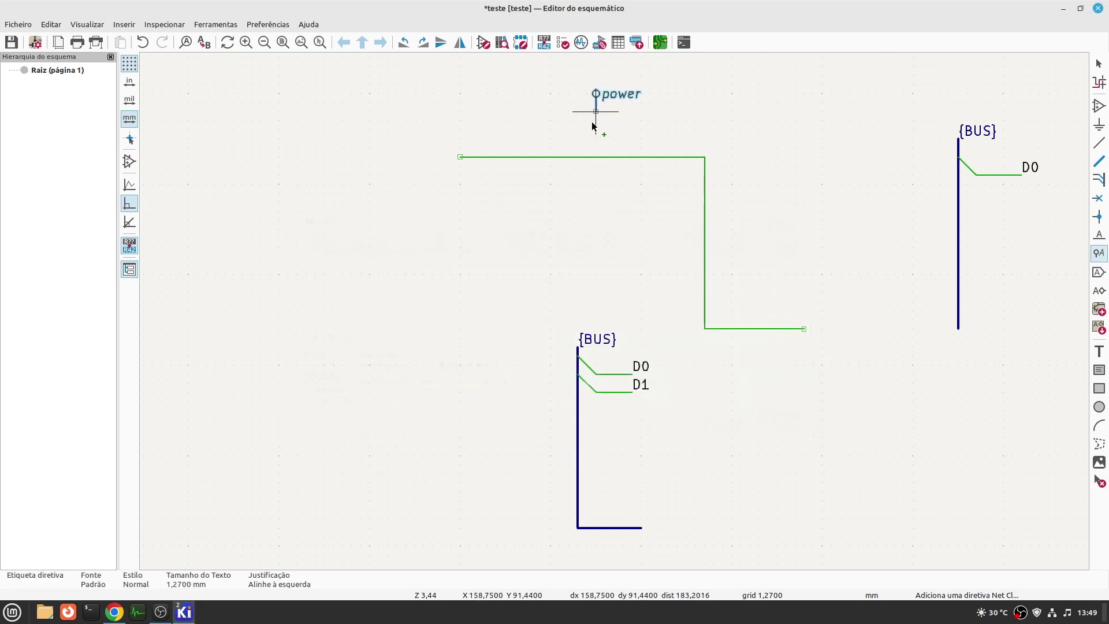
pyautogui.click(574, 155)
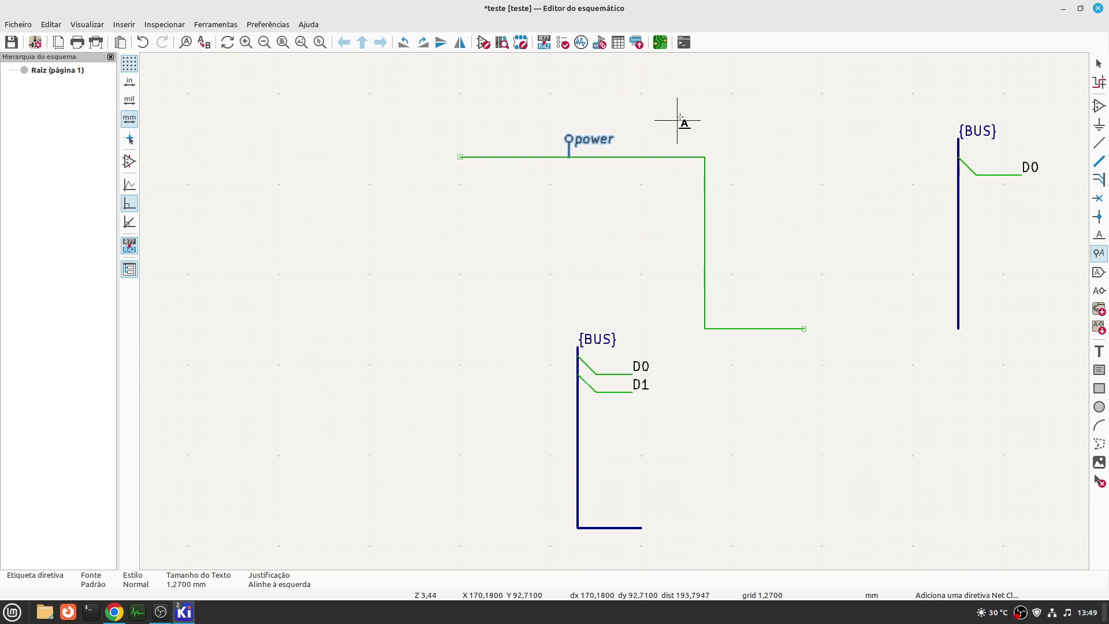
# - Leave the net class directive command and delete the power directive along with all segments of the stepped wire
pyautogui.rightClick(772, 131)
pyautogui.click(843, 142)
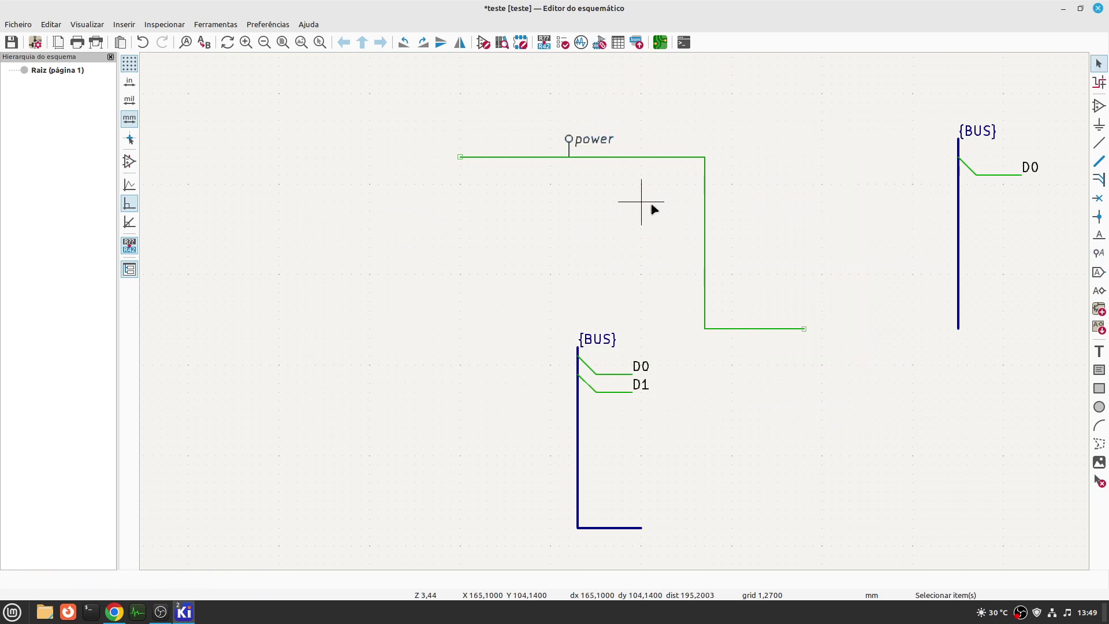
pyautogui.scroll(-1, 614, 191)
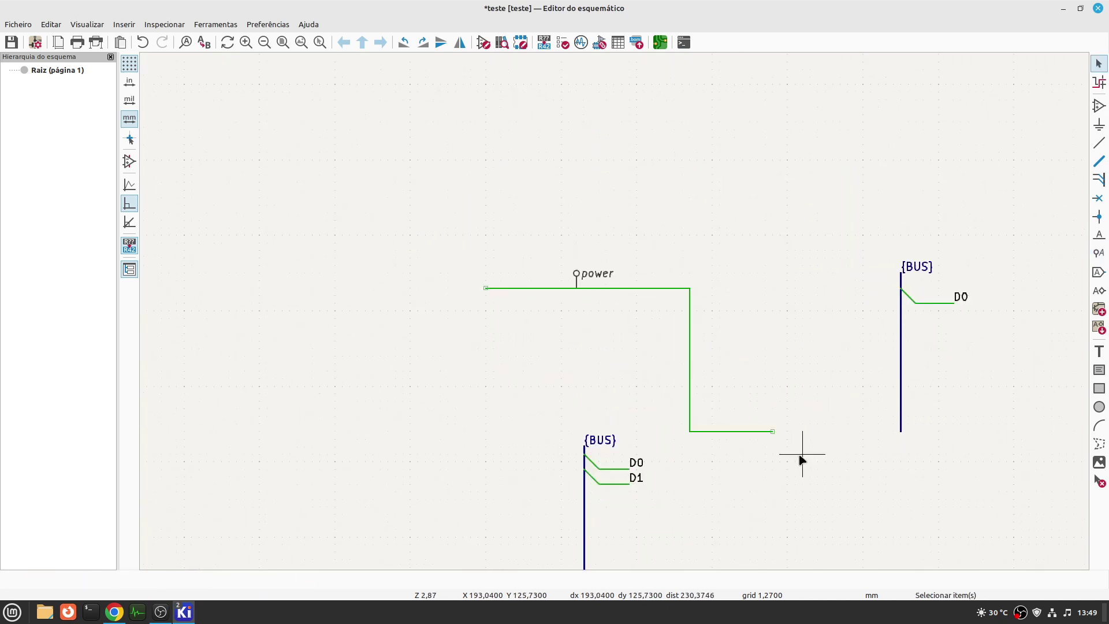
pyautogui.rightClick(500, 190)
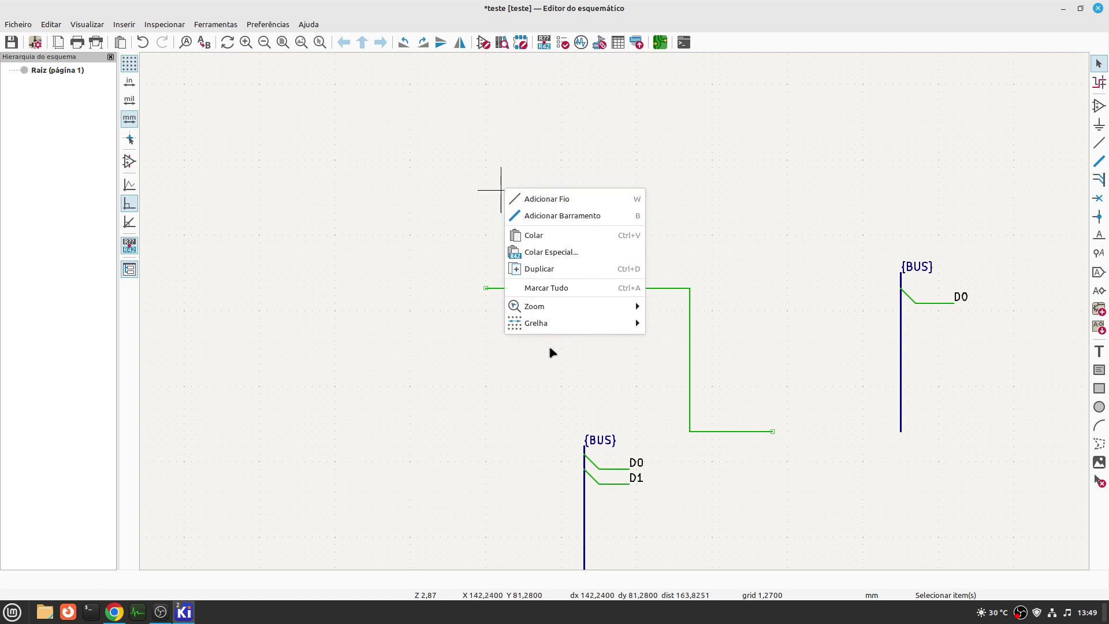
pyautogui.click(646, 223)
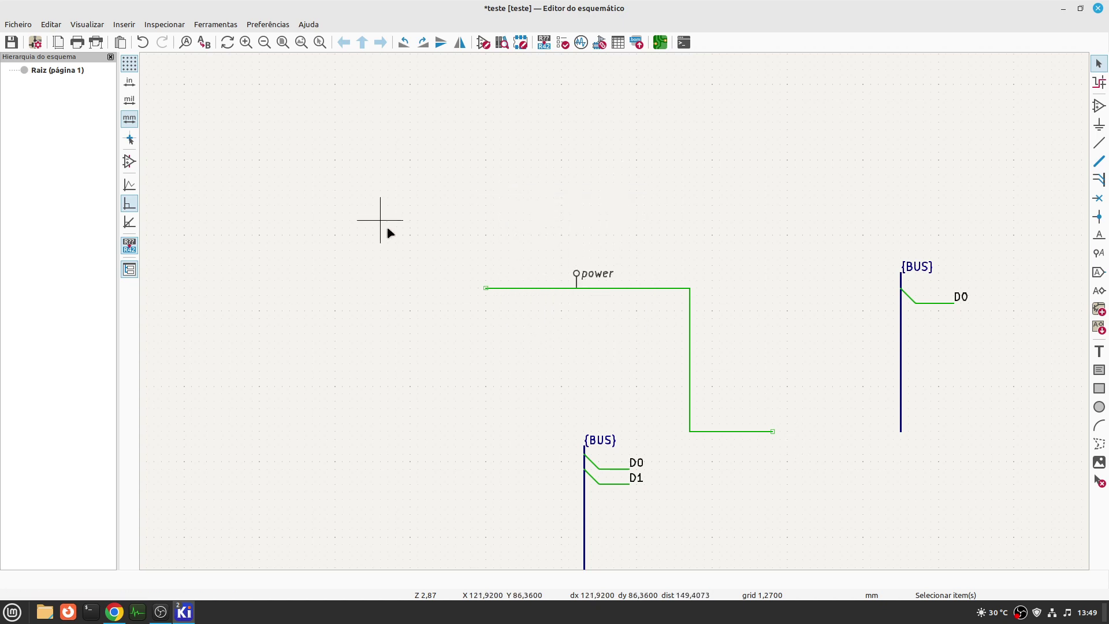
pyautogui.moveTo(566, 237); pyautogui.dragTo(787, 428)
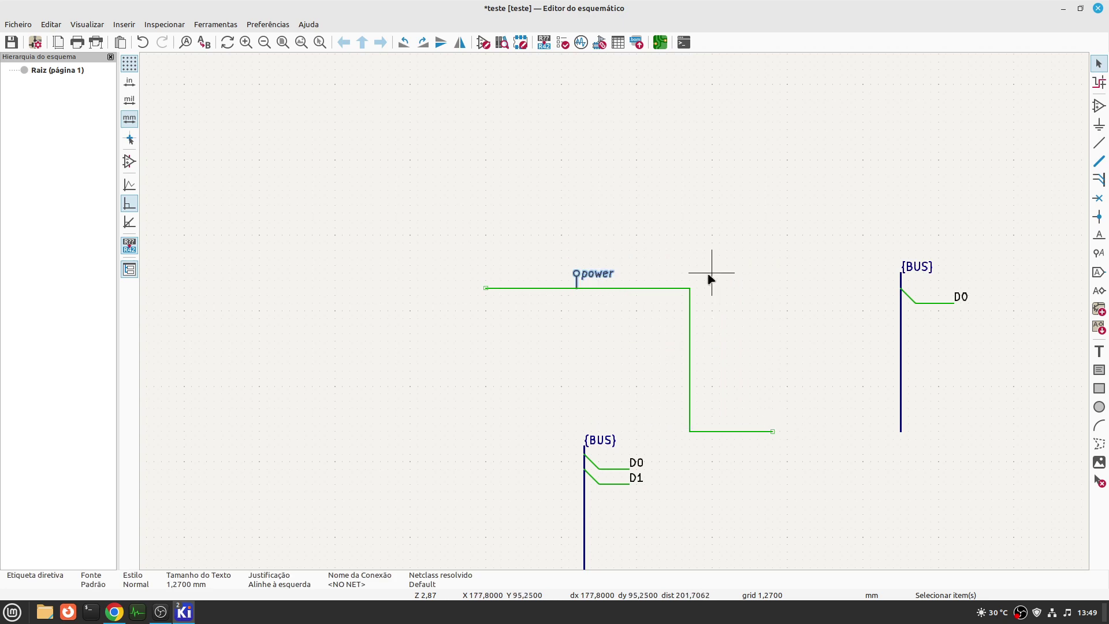
pyautogui.press('Delete')
pyautogui.moveTo(408, 255); pyautogui.dragTo(779, 357)
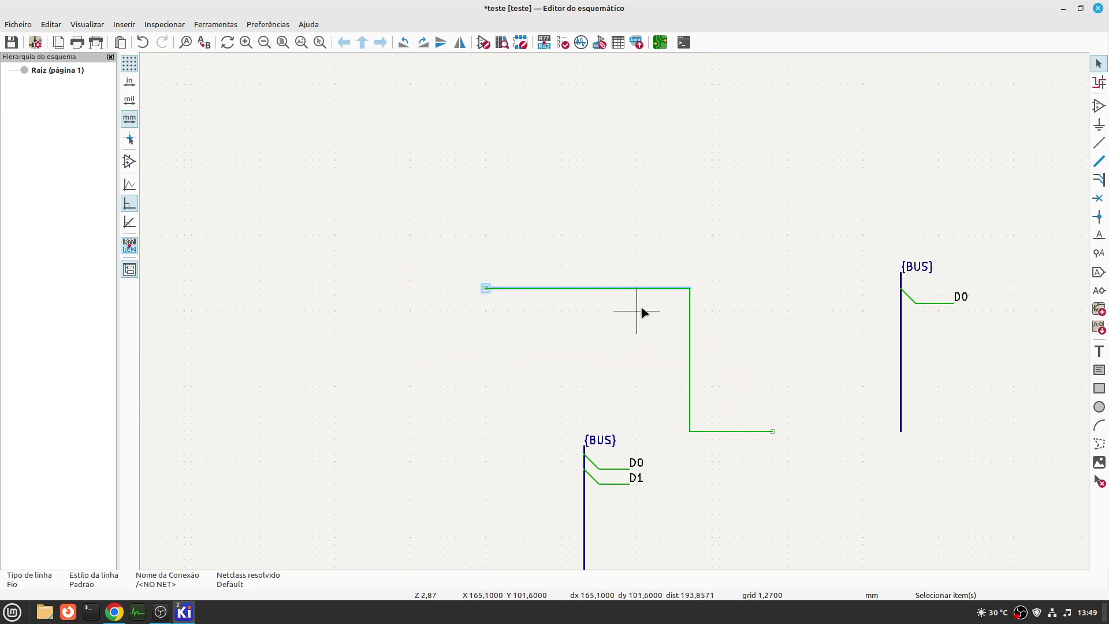
pyautogui.press('Delete')
pyautogui.moveTo(781, 448); pyautogui.dragTo(652, 250)
pyautogui.press('Delete')
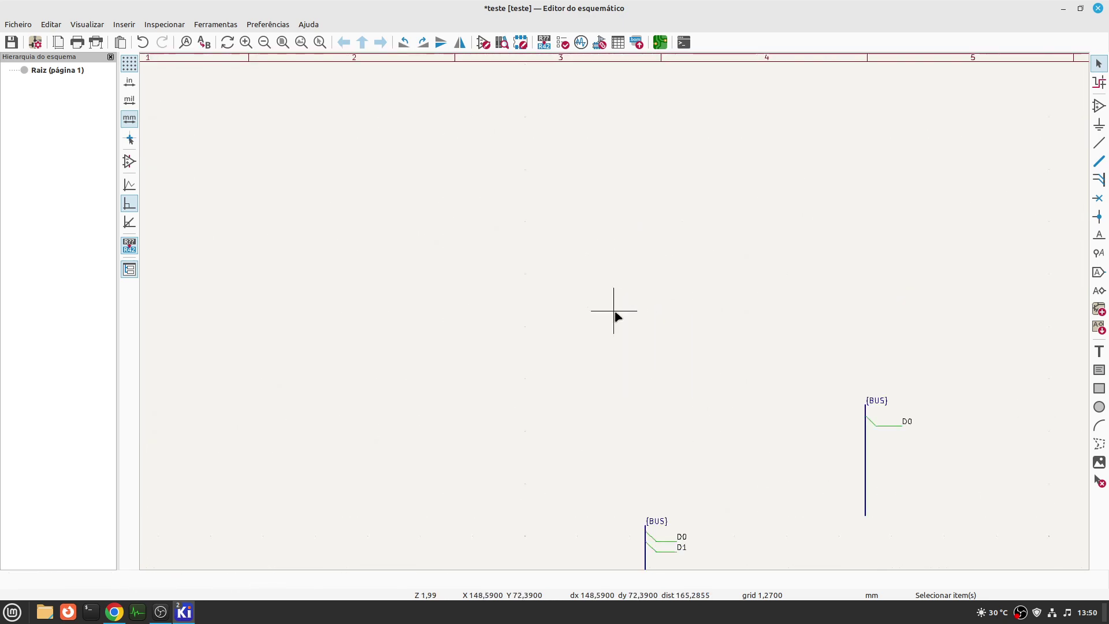
# - Delete both {BUS} buses together with their labels and unfolded wires
pyautogui.scroll(-3, 589, 375)
pyautogui.moveTo(506, 299); pyautogui.dragTo(894, 551)
pyautogui.press('Delete')
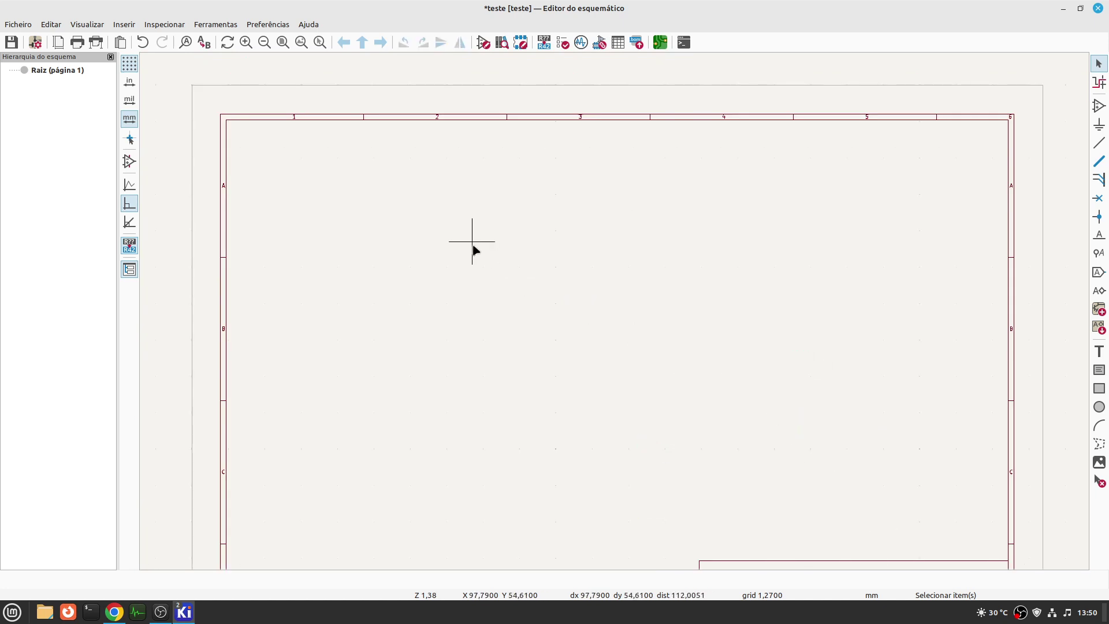
# - Start adding a symbol and look through the list of symbol libraries
pyautogui.scroll(2, 472, 245)
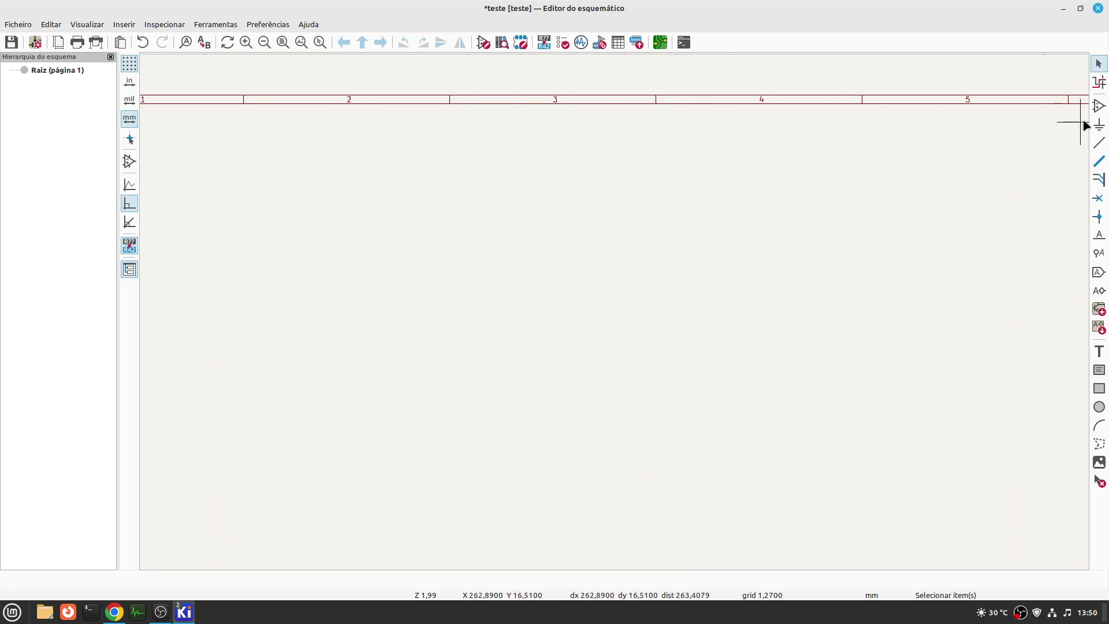
pyautogui.click(1099, 106)
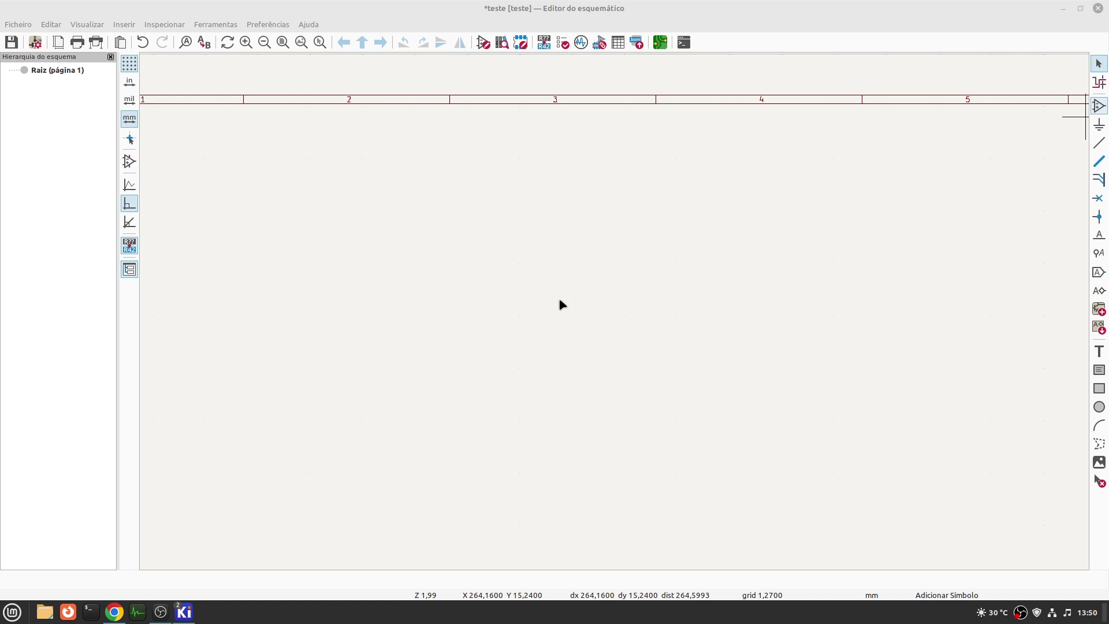
pyautogui.click(502, 239)
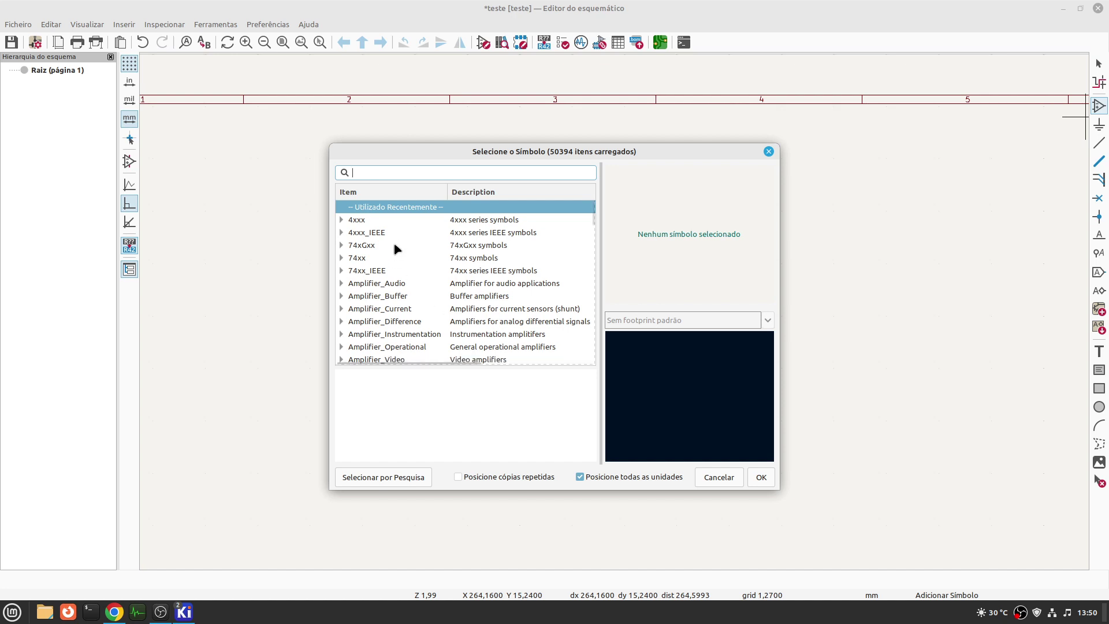
pyautogui.scroll(-4, 388, 251)
pyautogui.scroll(-1, 389, 253)
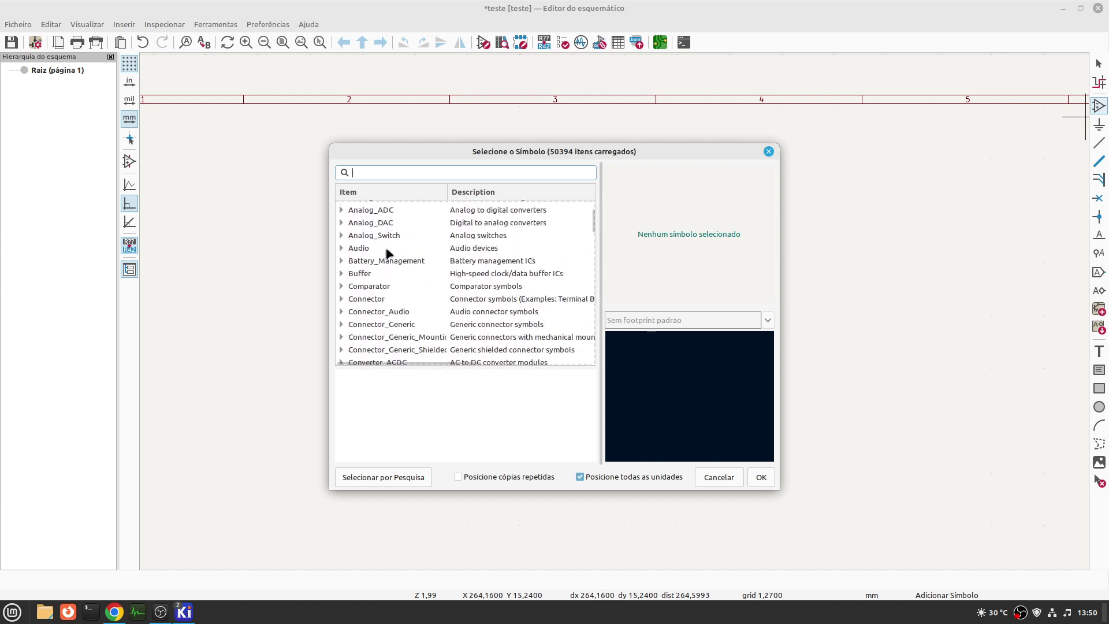
pyautogui.scroll(5, 389, 252)
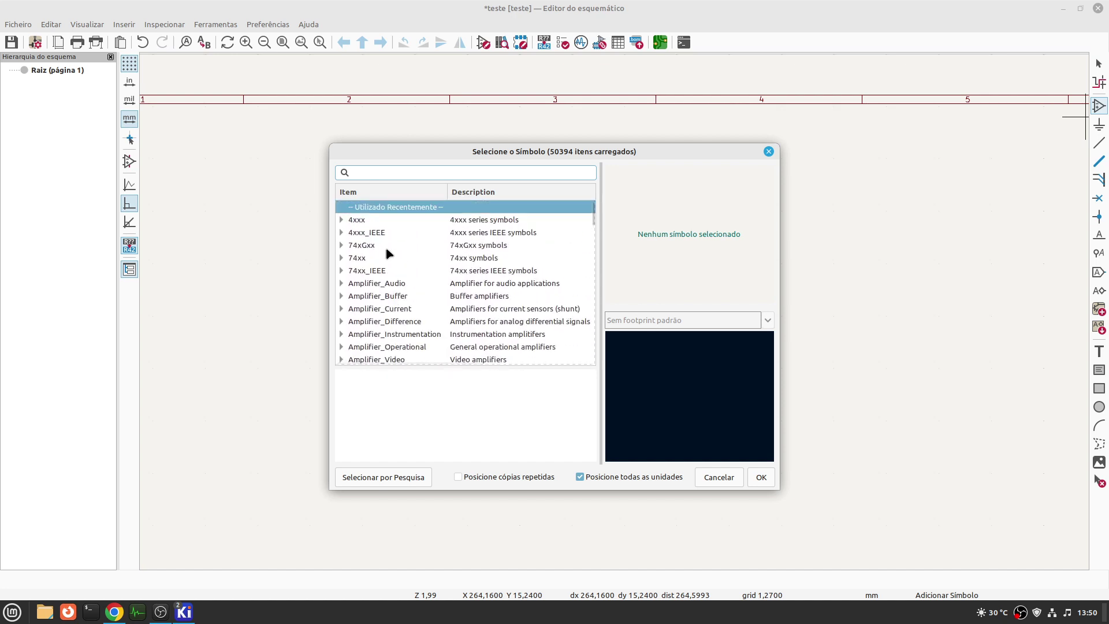
# - Examine the IR4301 symbol in the Amplifier_Audio library, including its footprint preview and the available footprint choices
pyautogui.click(364, 284)
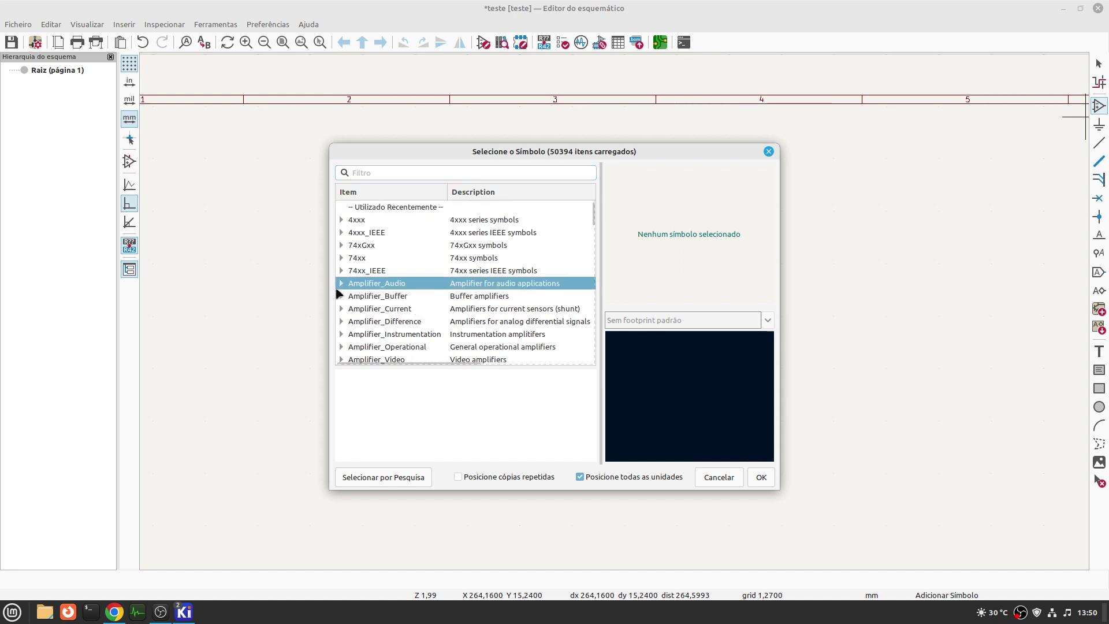
pyautogui.click(341, 283)
pyautogui.scroll(-1, 439, 254)
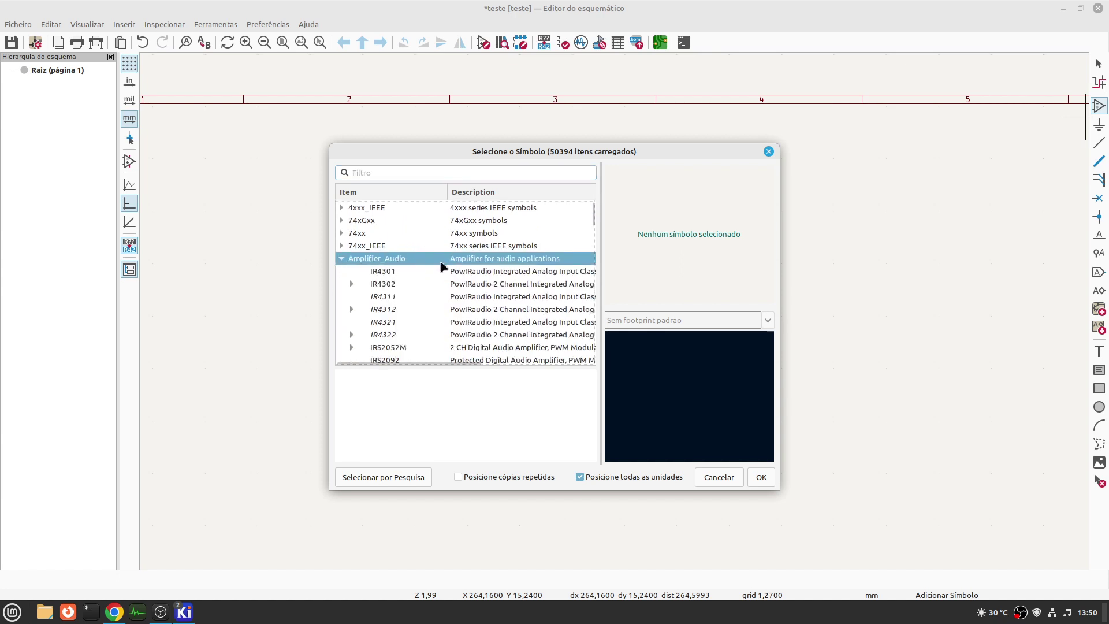
pyautogui.click(413, 277)
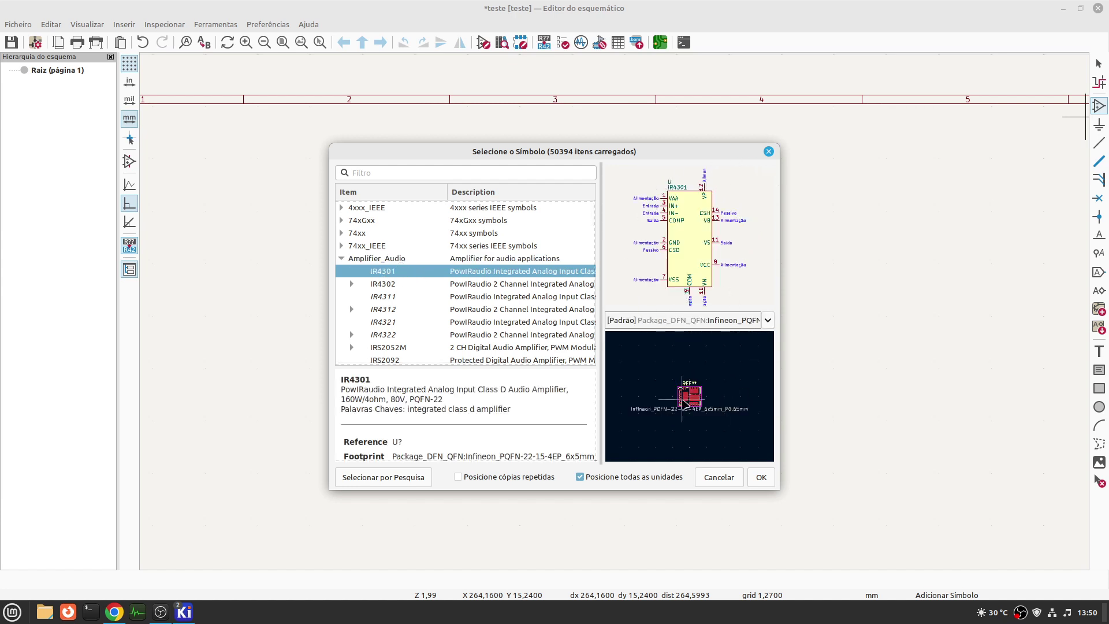
pyautogui.scroll(5, 687, 401)
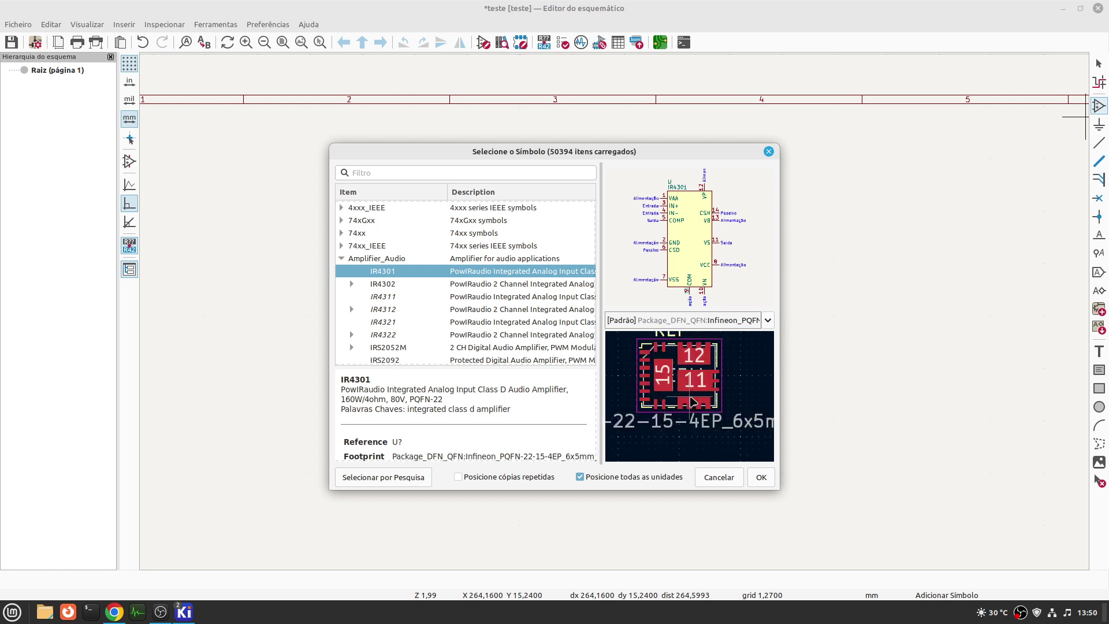
pyautogui.scroll(-1, 691, 401)
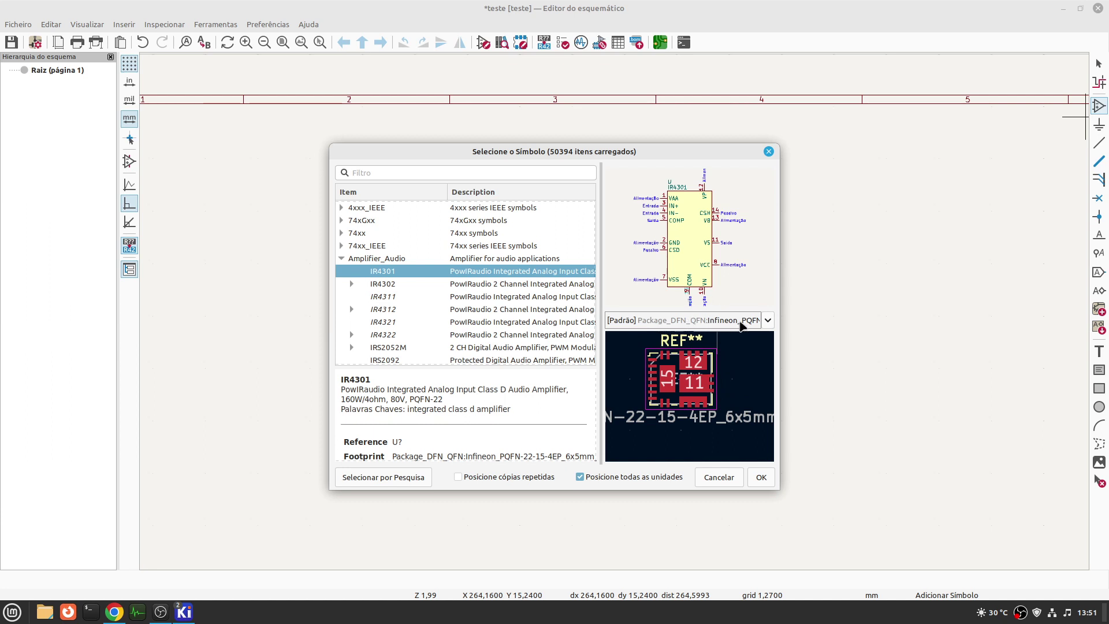
pyautogui.click(768, 322)
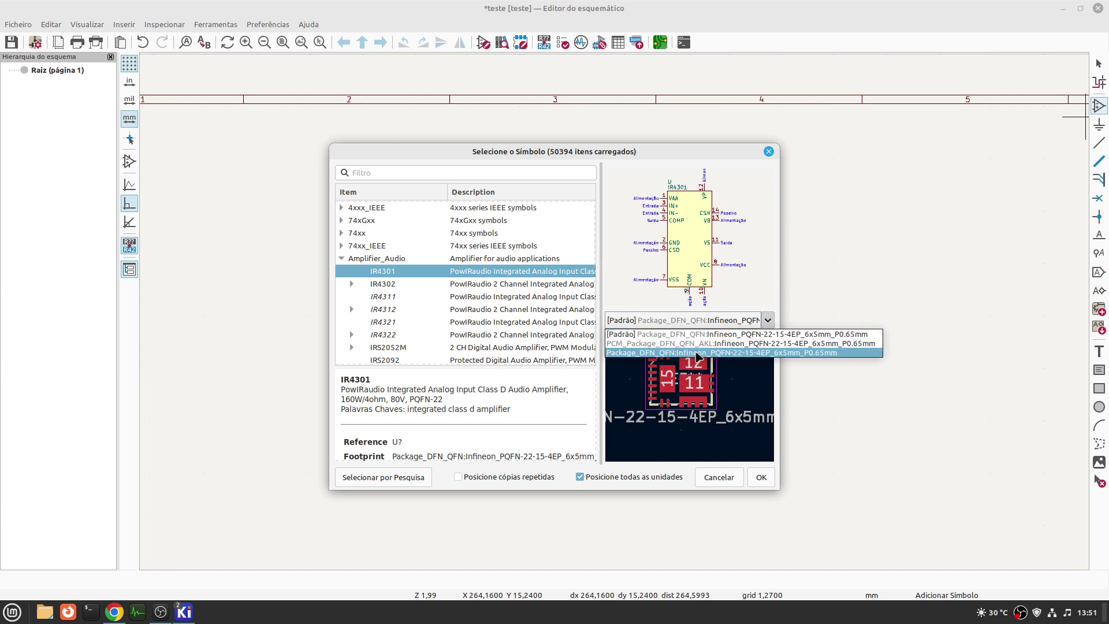
pyautogui.click(716, 335)
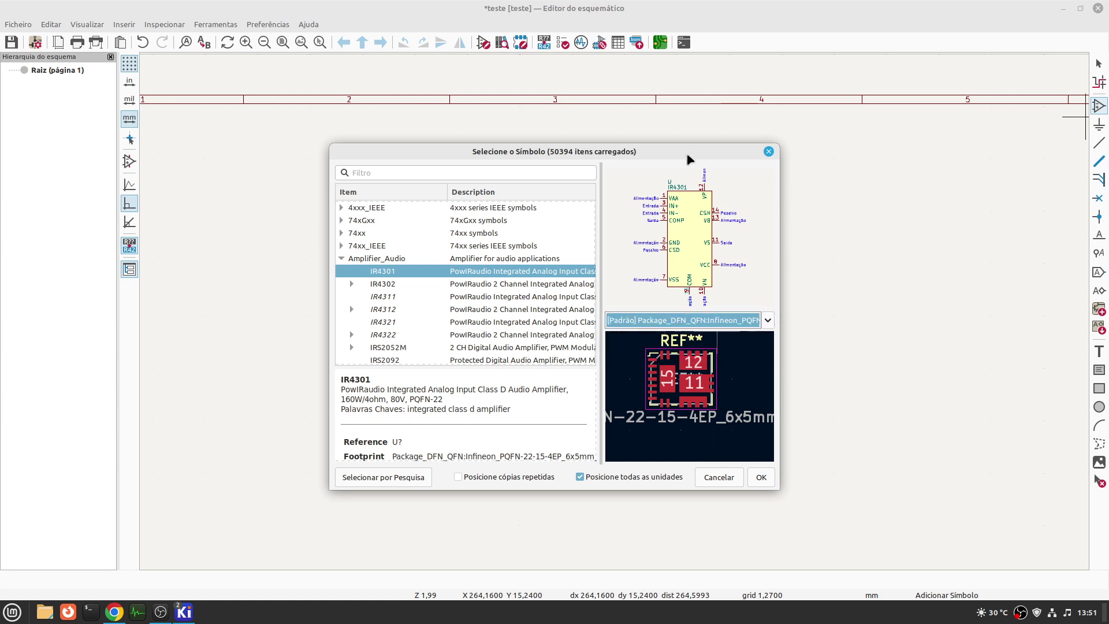
pyautogui.click(342, 258)
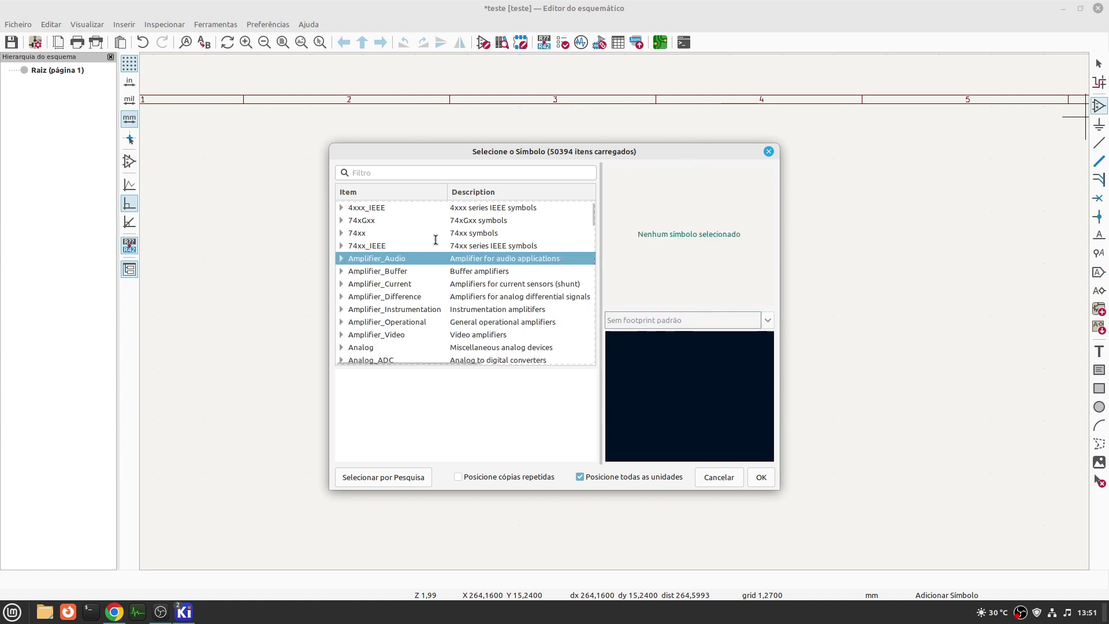
# - Search the symbols for 7805 and place the LM7805_TO220 regulator in the upper part of the sheet
pyautogui.click(395, 170)
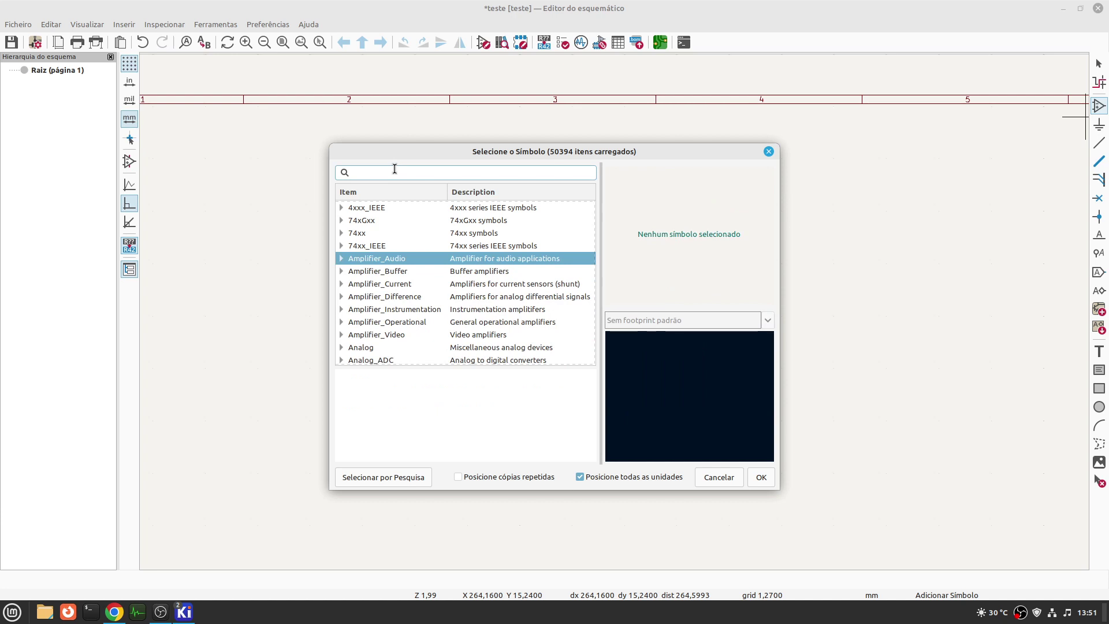
pyautogui.write('lm78')
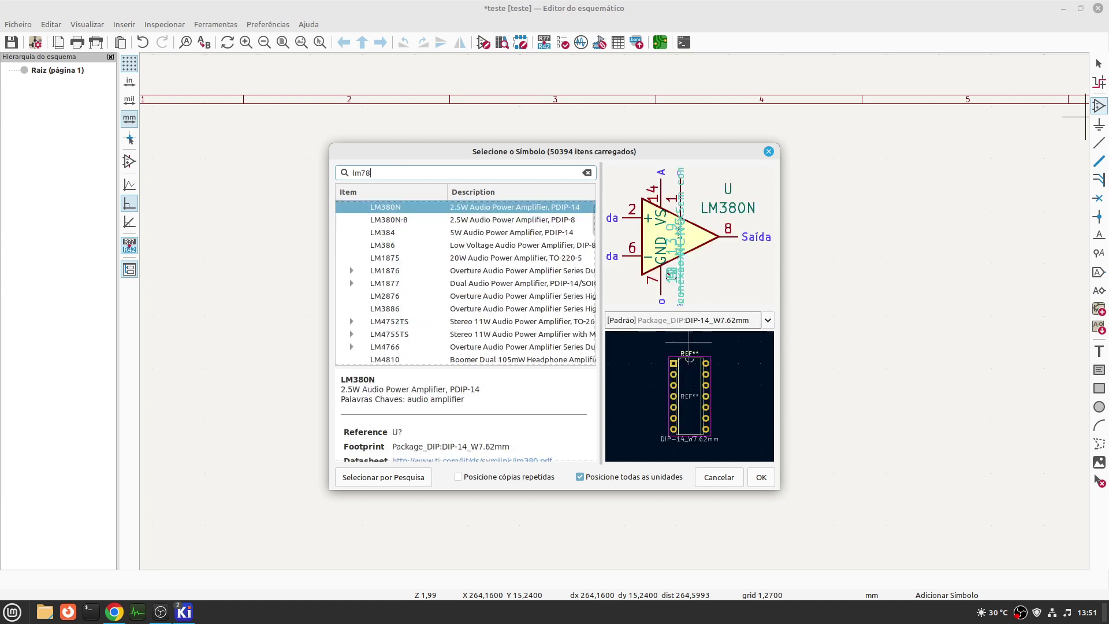
pyautogui.write('05')
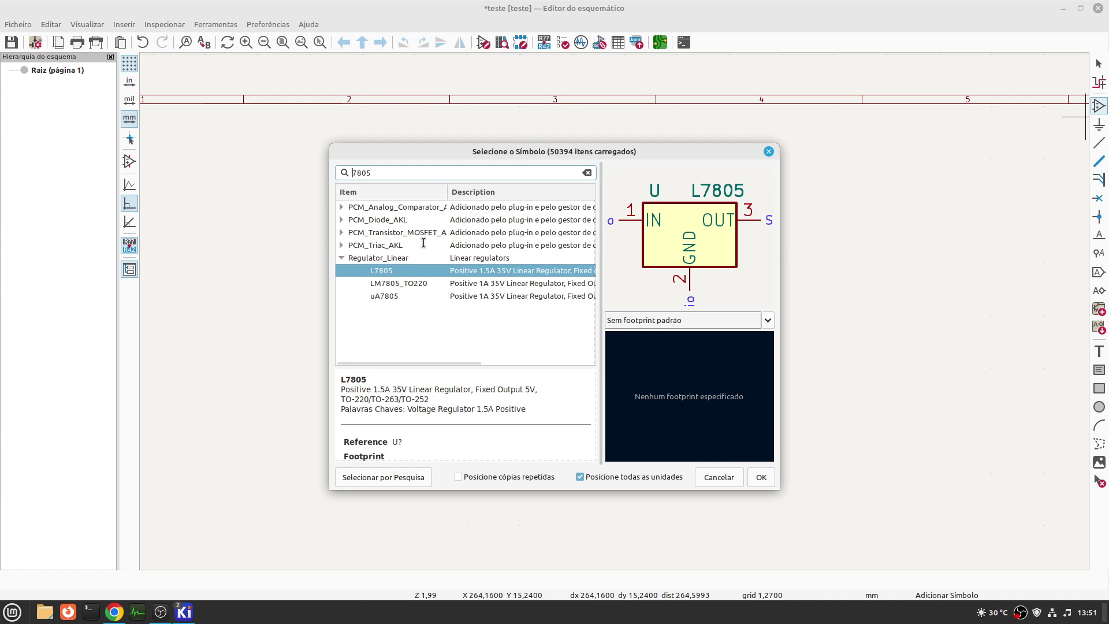
pyautogui.click(378, 283)
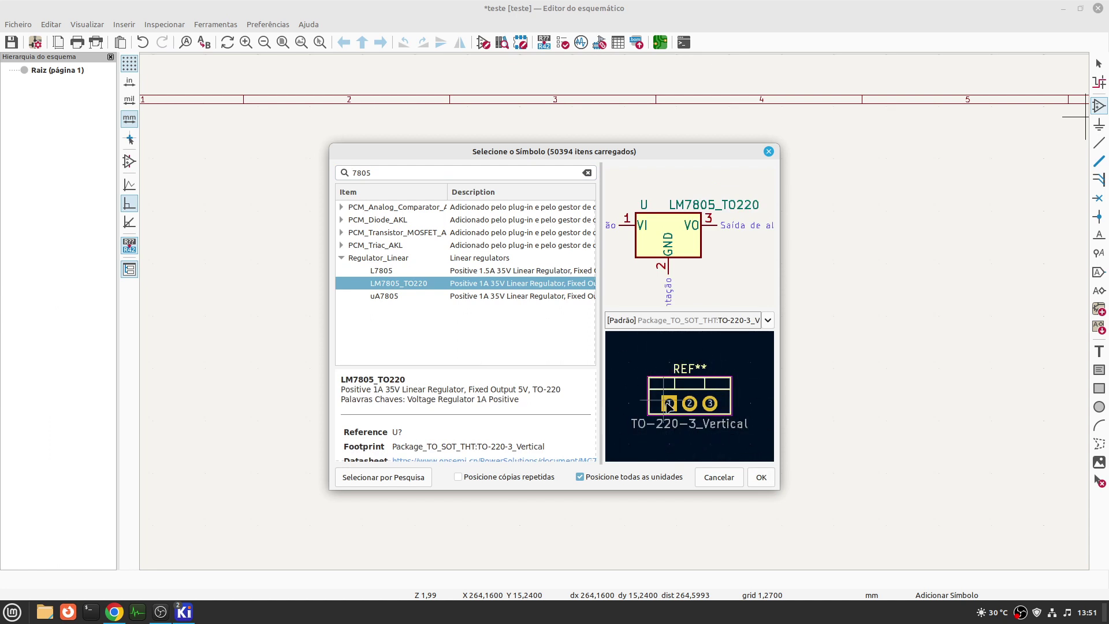
pyautogui.click(761, 477)
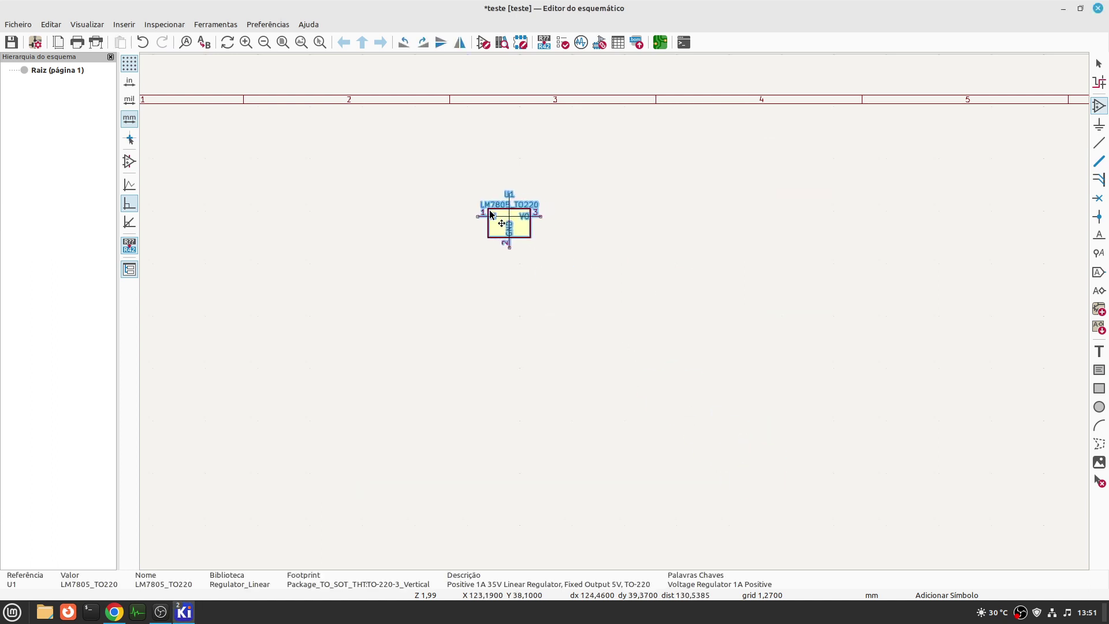
pyautogui.click(439, 214)
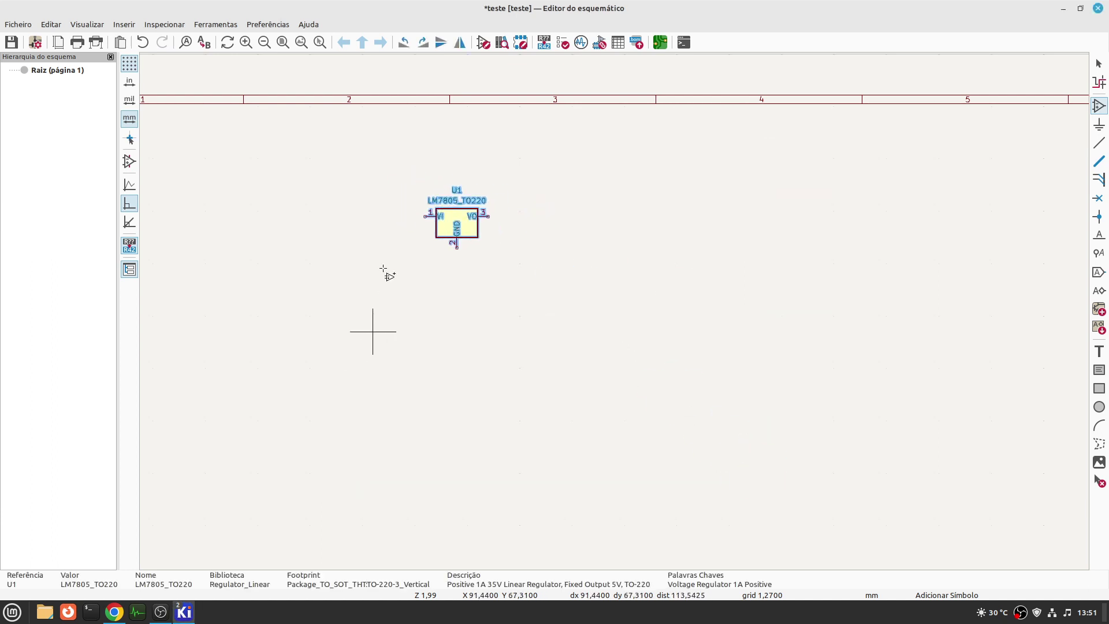
pyautogui.scroll(2, 382, 269)
pyautogui.click(449, 374)
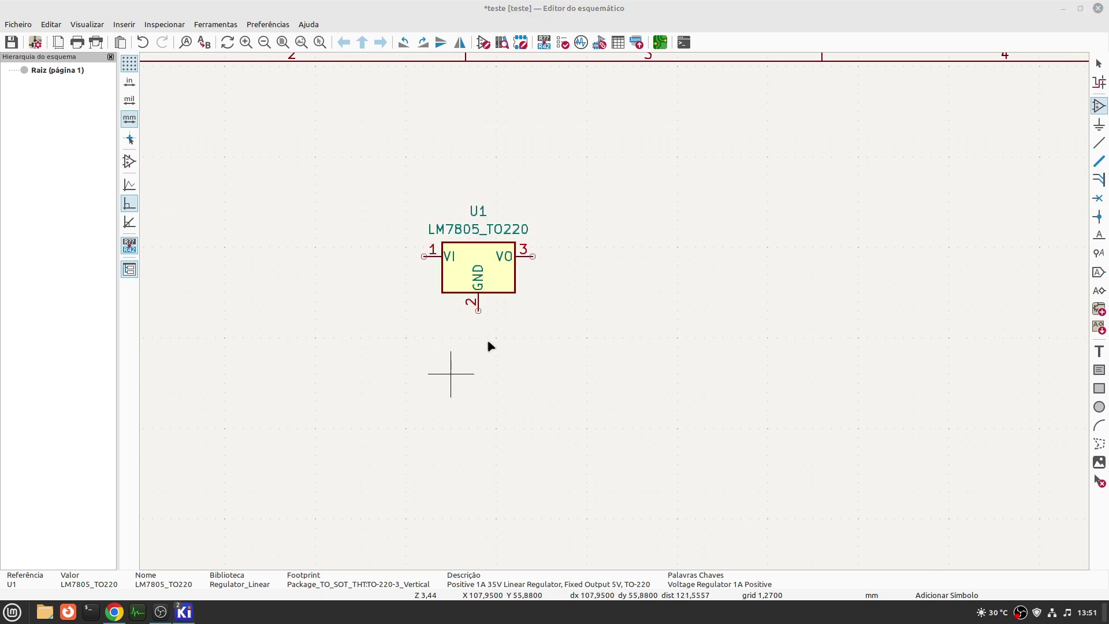
pyautogui.click(729, 477)
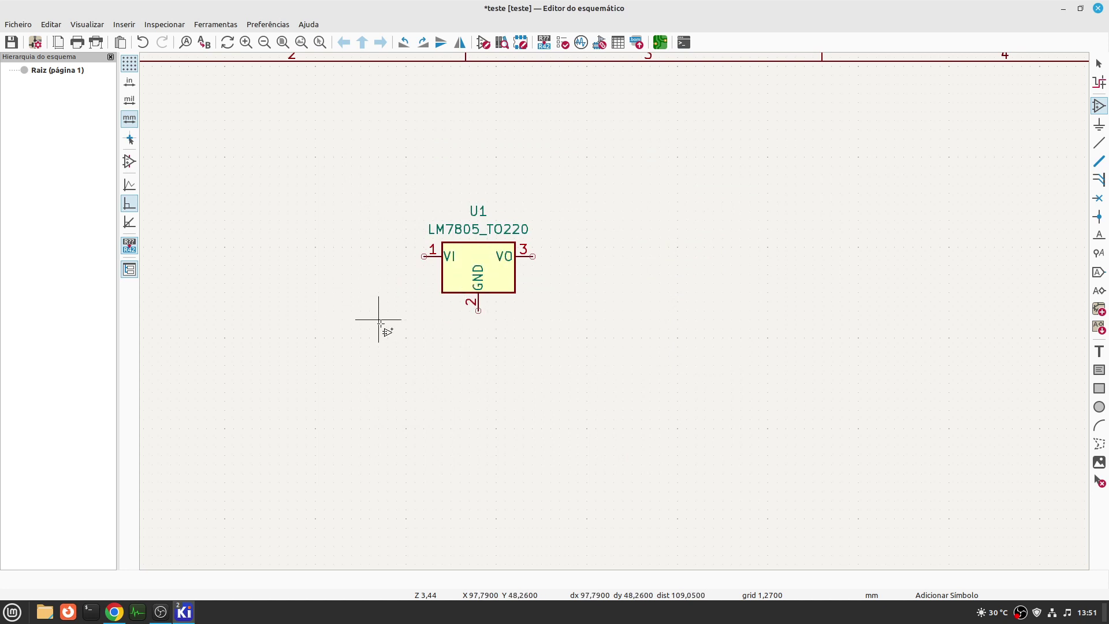
# - Compare the view fitted to the whole page with the view fitted to the placed regulator
pyautogui.press('Home')
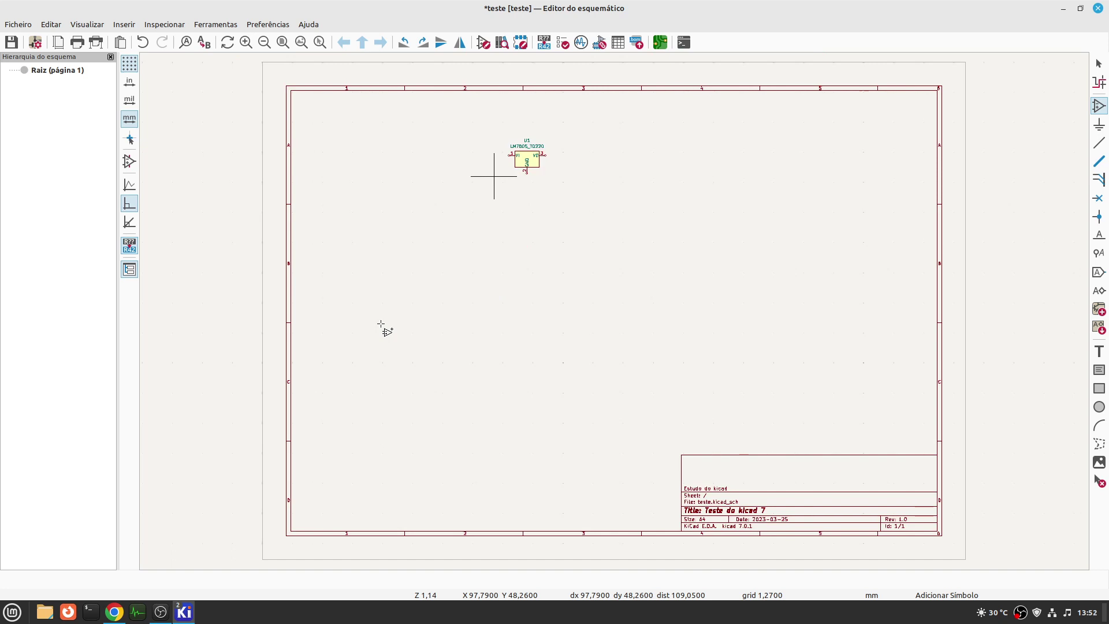
pyautogui.hotkey('ctrl', 'Home')
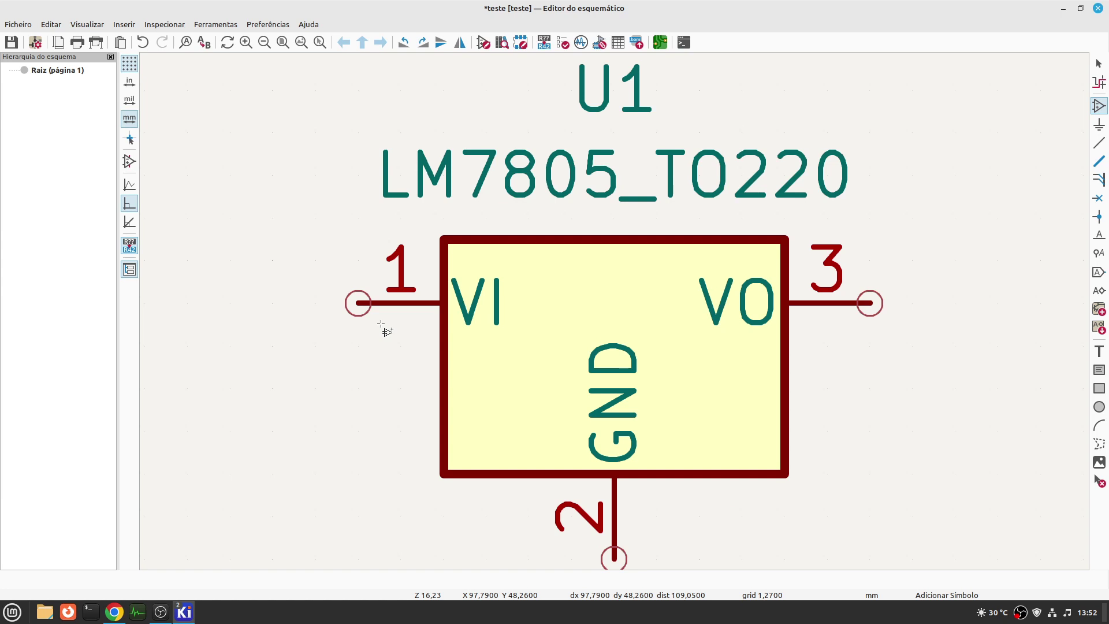
pyautogui.press('Home')
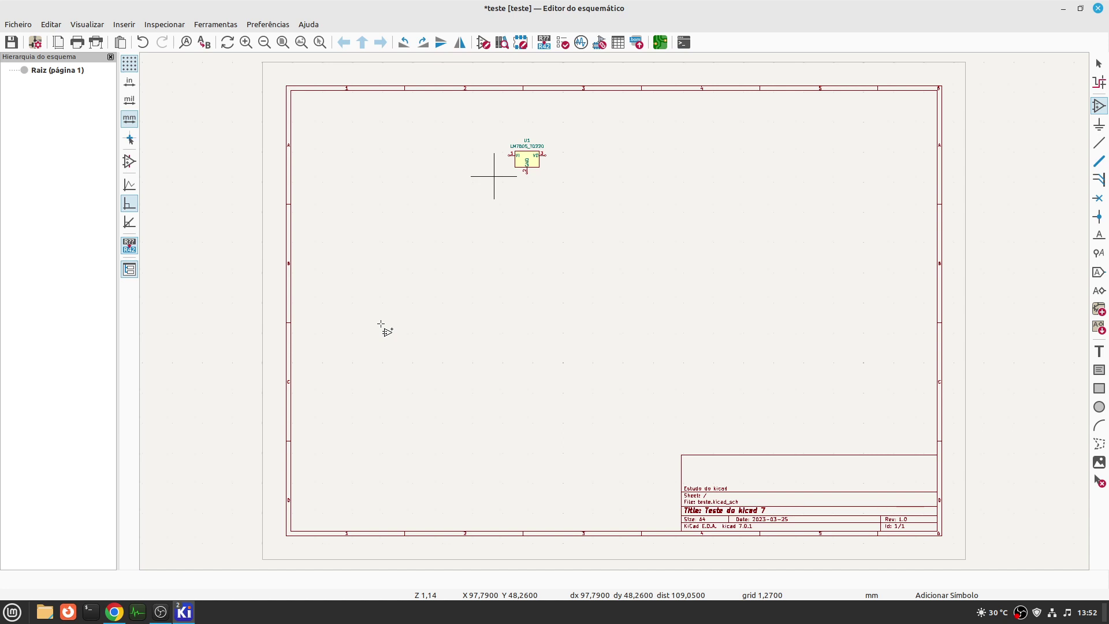
pyautogui.hotkey('ctrl', 'Home')
# - Add another symbol, clear the 7805 search and select the two-pin Conn_01x02 from the Connector_Generic library
pyautogui.scroll(-3, 527, 388)
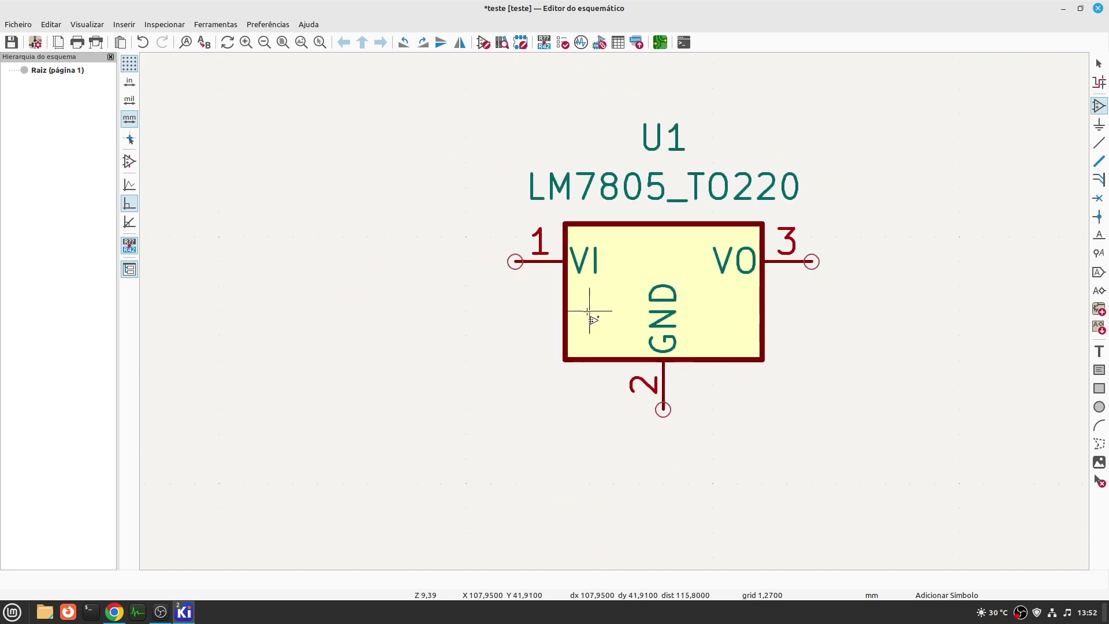
pyautogui.scroll(-1, 589, 310)
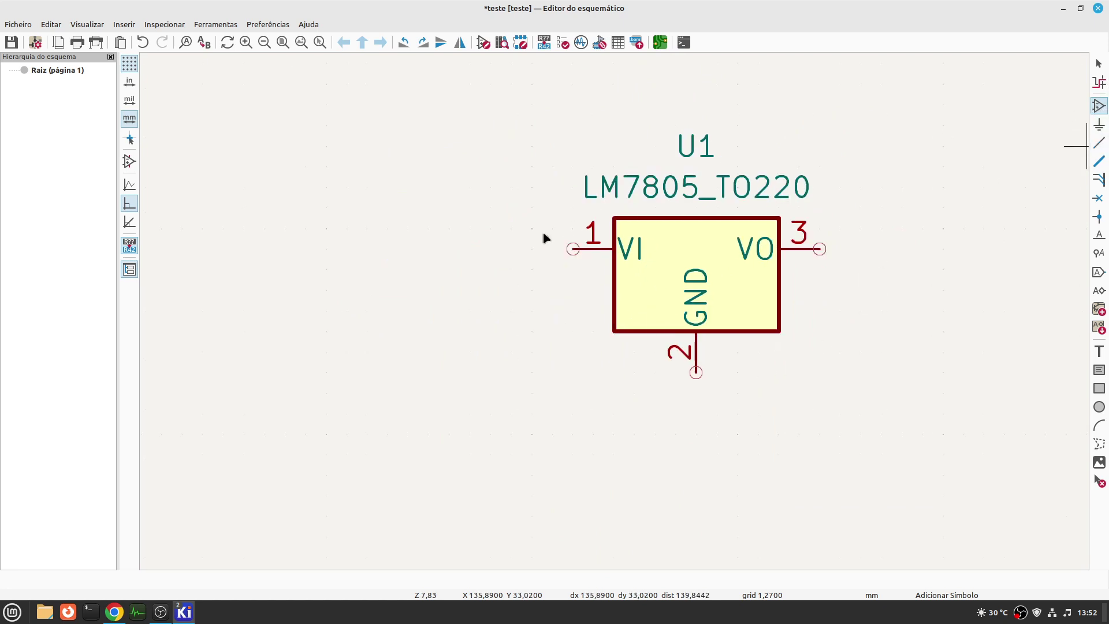
pyautogui.click(434, 286)
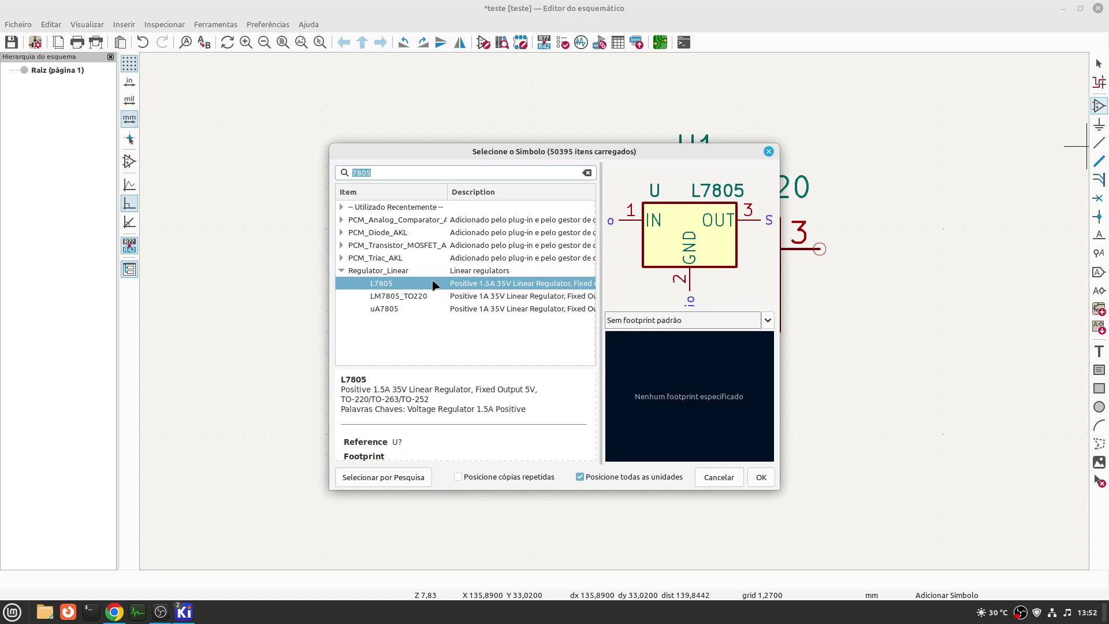
pyautogui.click(385, 175)
pyautogui.doubleClick(372, 173)
pyautogui.press('BackSpace')
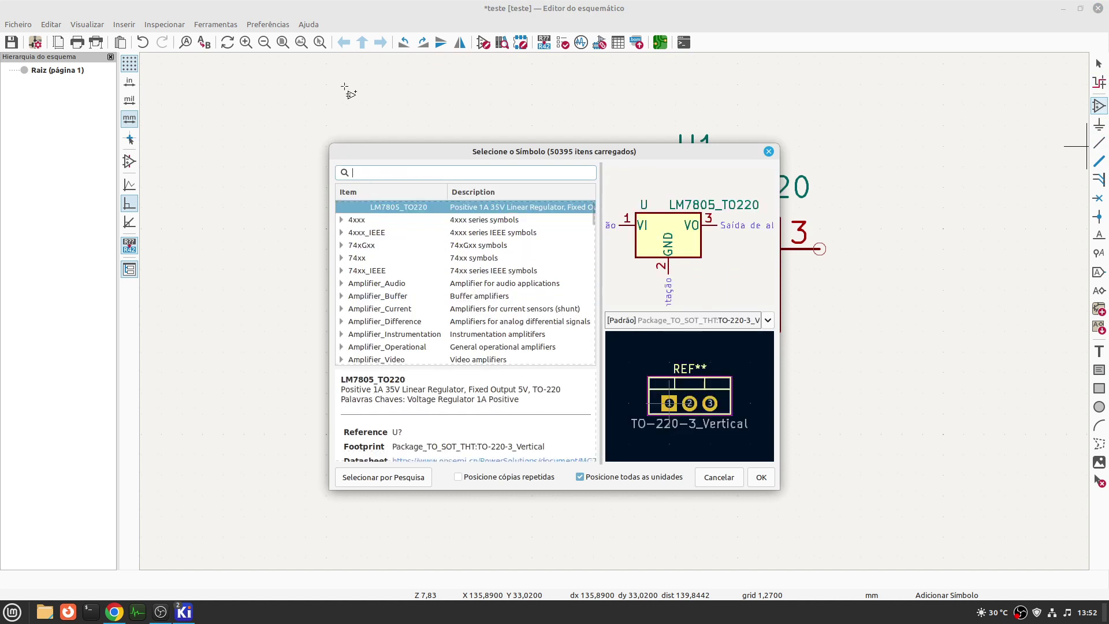
pyautogui.scroll(-7, 399, 297)
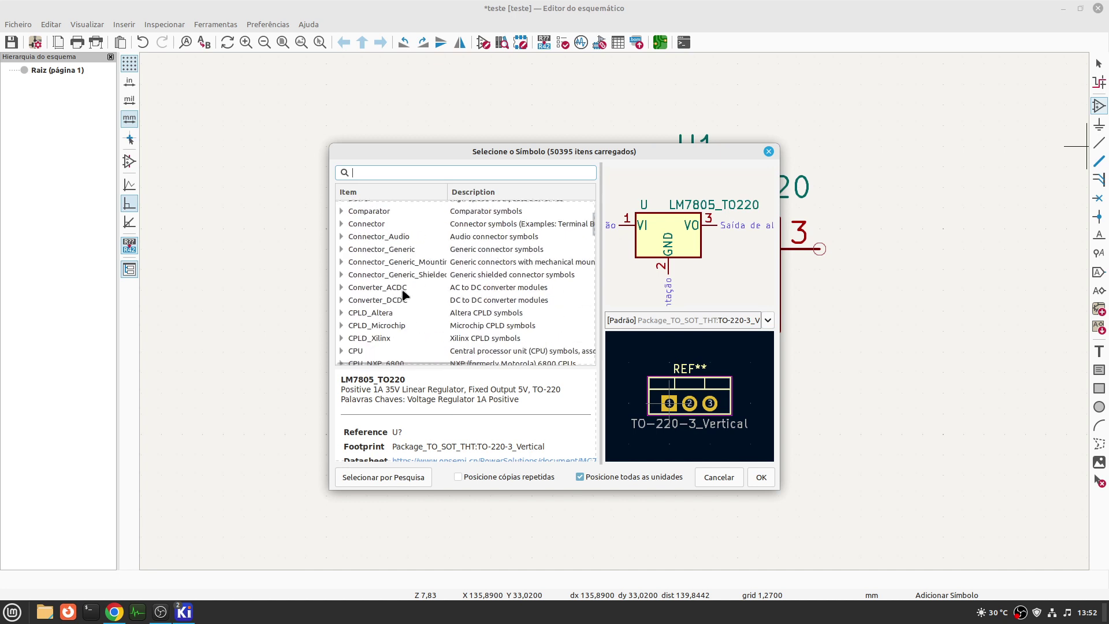
pyautogui.click(381, 253)
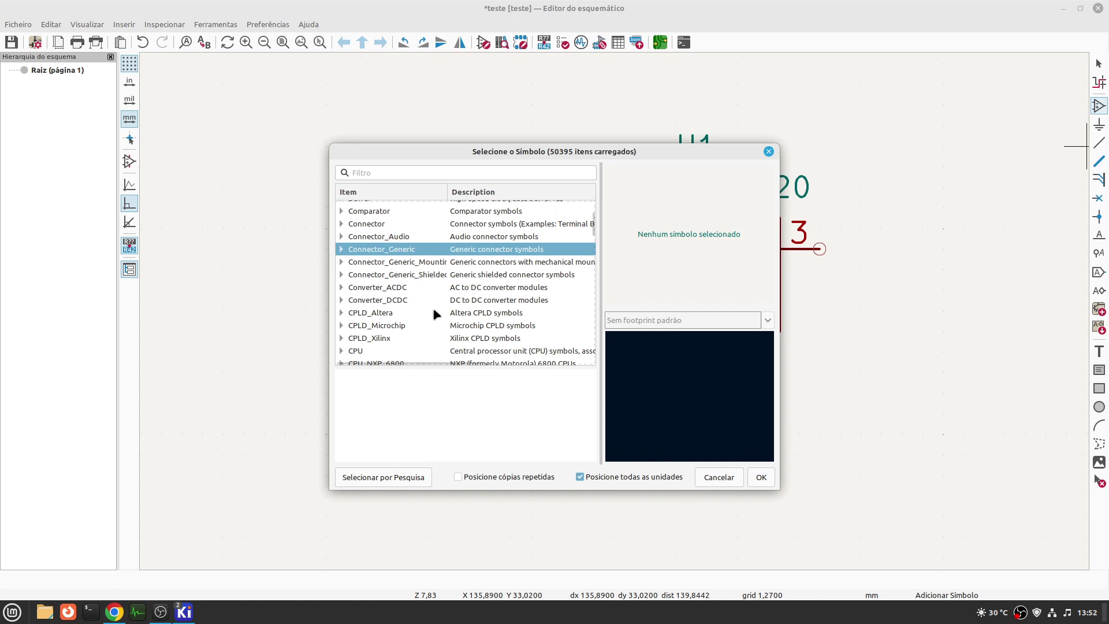
pyautogui.click(341, 248)
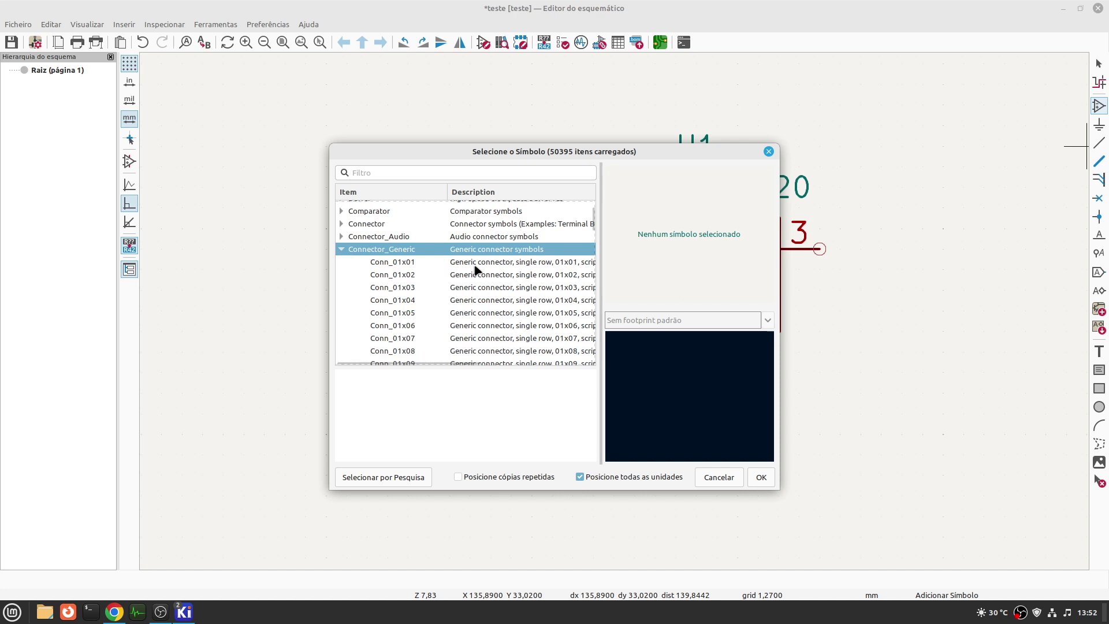
pyautogui.click(395, 275)
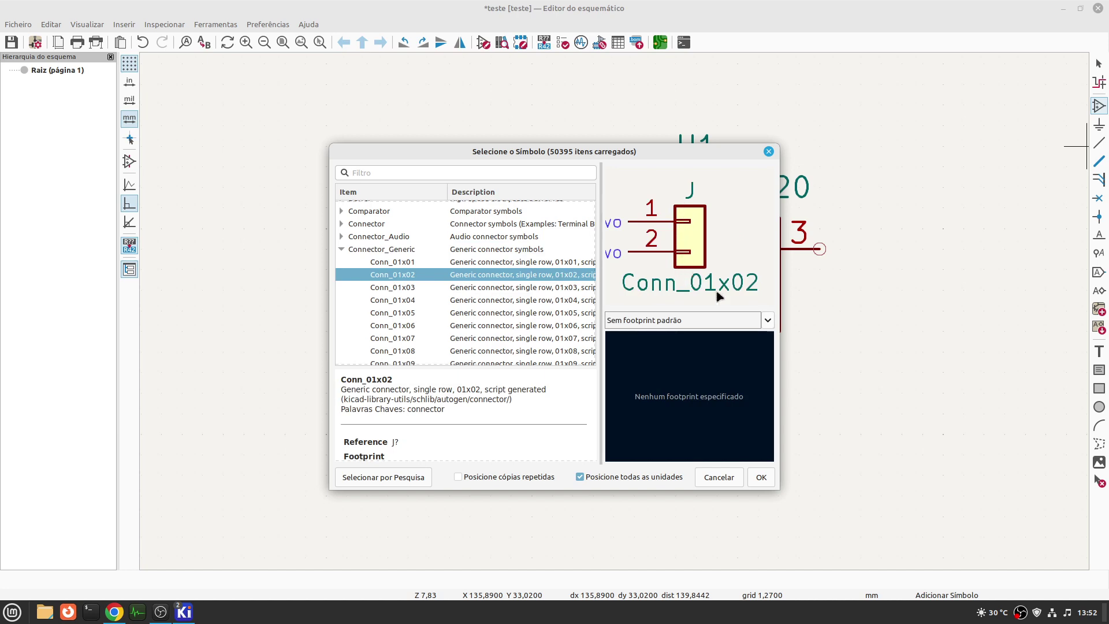
# - Browse the connector's footprint choices and preview the PinHeader_1x02_P2.54mm Horizontal and Vertical versions
pyautogui.click(770, 323)
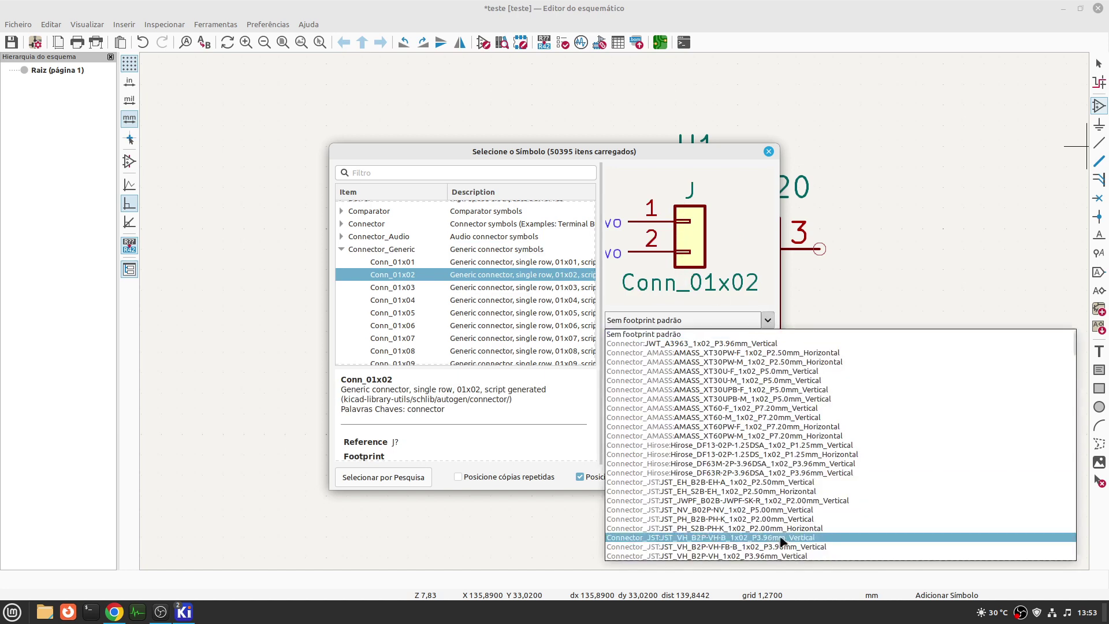
pyautogui.scroll(-15, 745, 409)
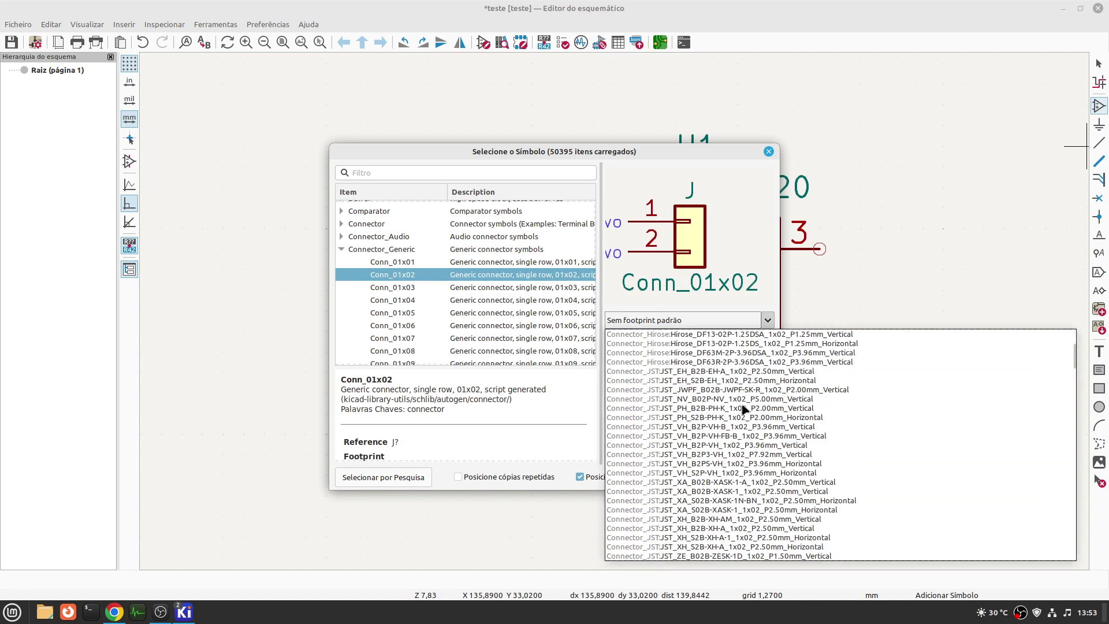
pyautogui.scroll(-15, 745, 409)
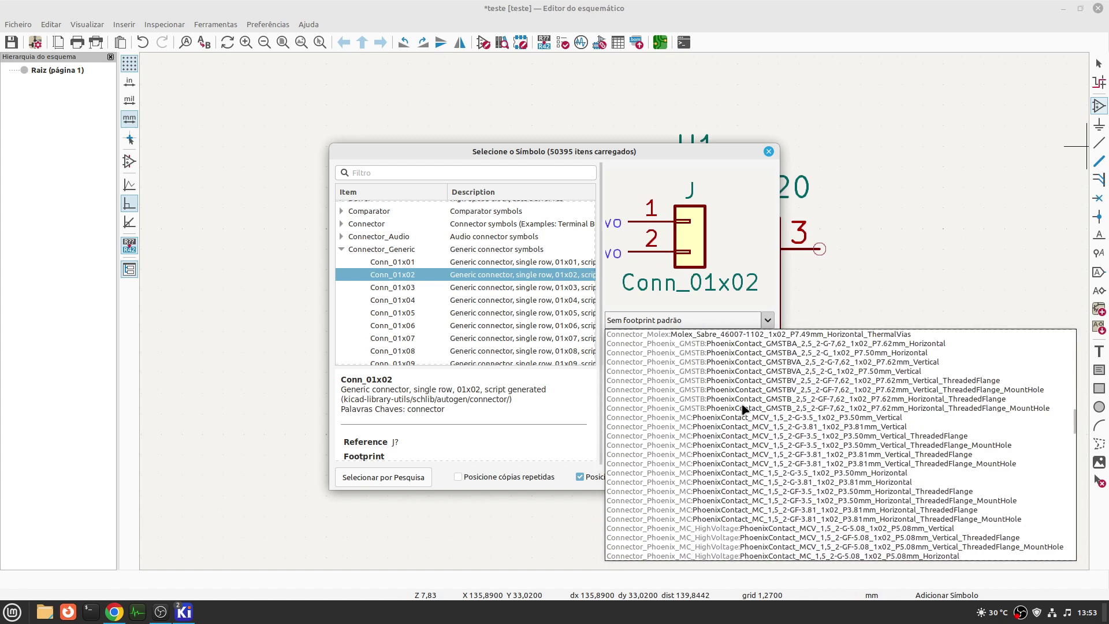
pyautogui.scroll(-4, 743, 409)
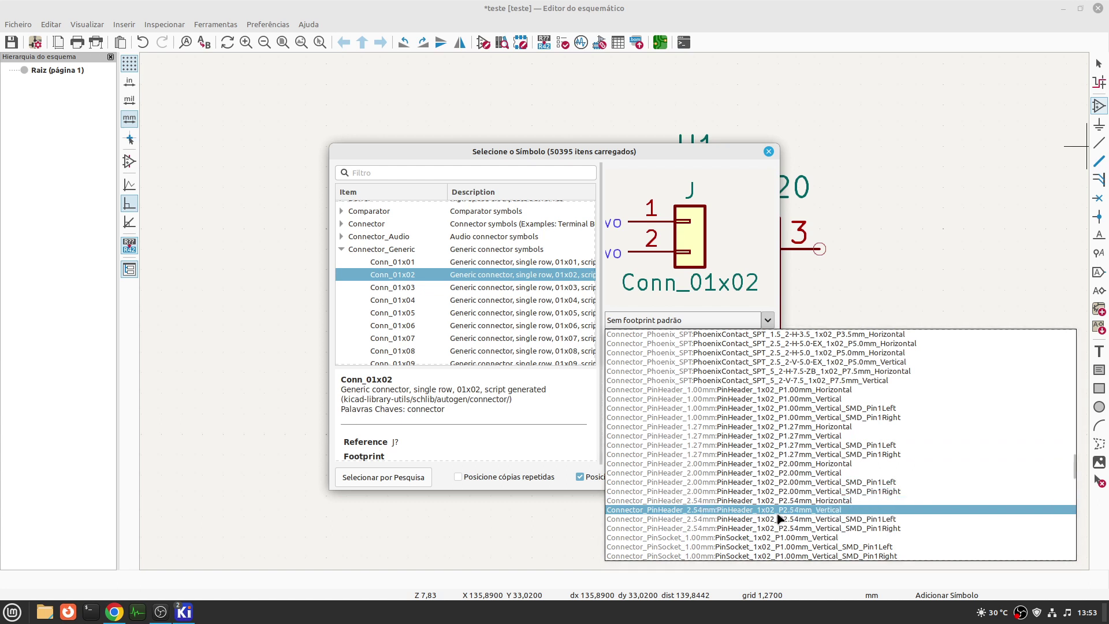
pyautogui.click(858, 501)
pyautogui.scroll(2, 679, 415)
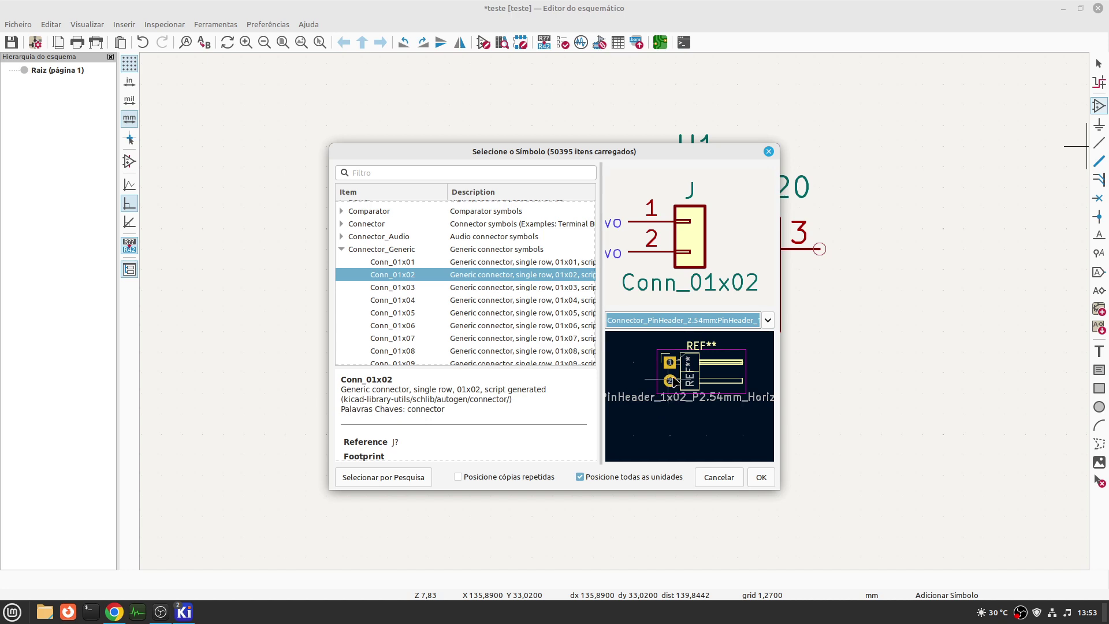
pyautogui.click(768, 321)
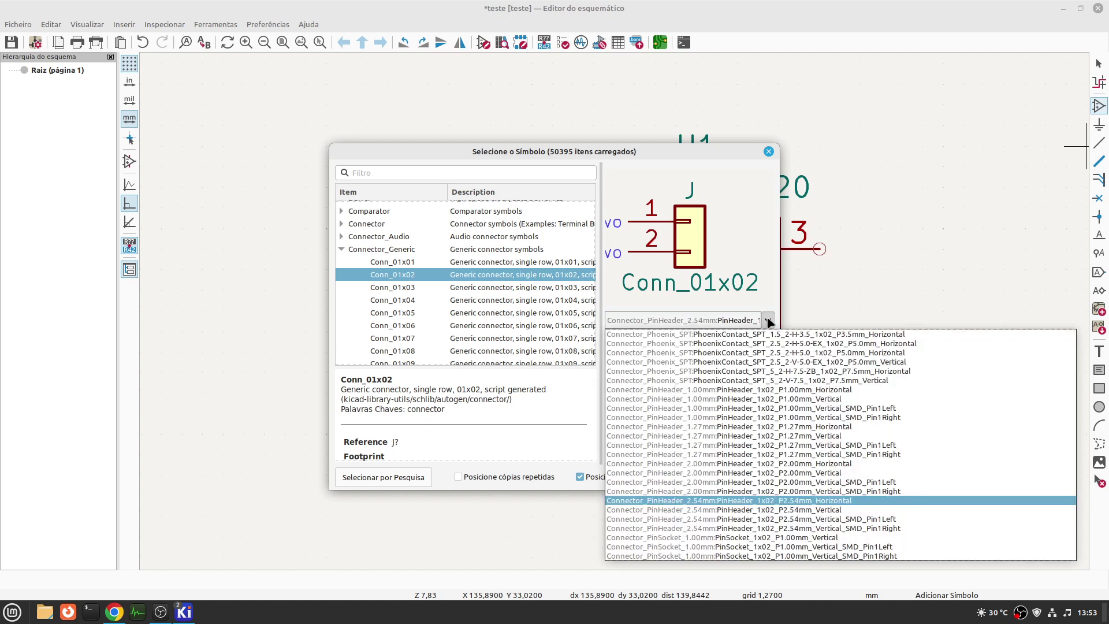
pyautogui.click(841, 510)
pyautogui.scroll(3, 689, 404)
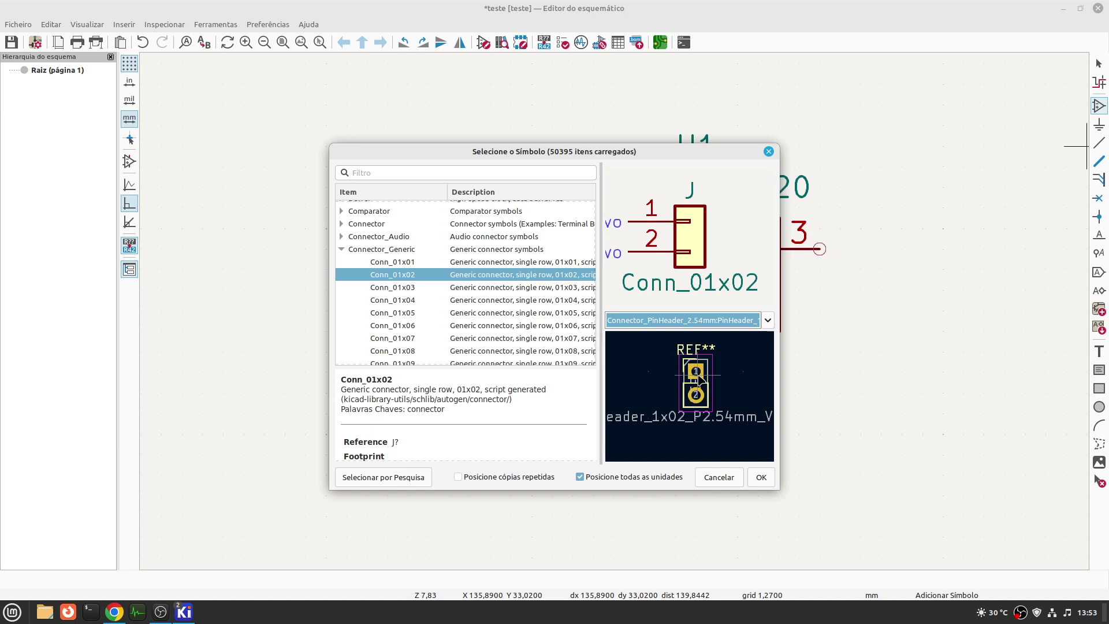
# - Preview the PinHeader_1x02_P2.54mm_Vertical_SMD_Pin1Left footprint and inspect its two pads up close
pyautogui.click(769, 320)
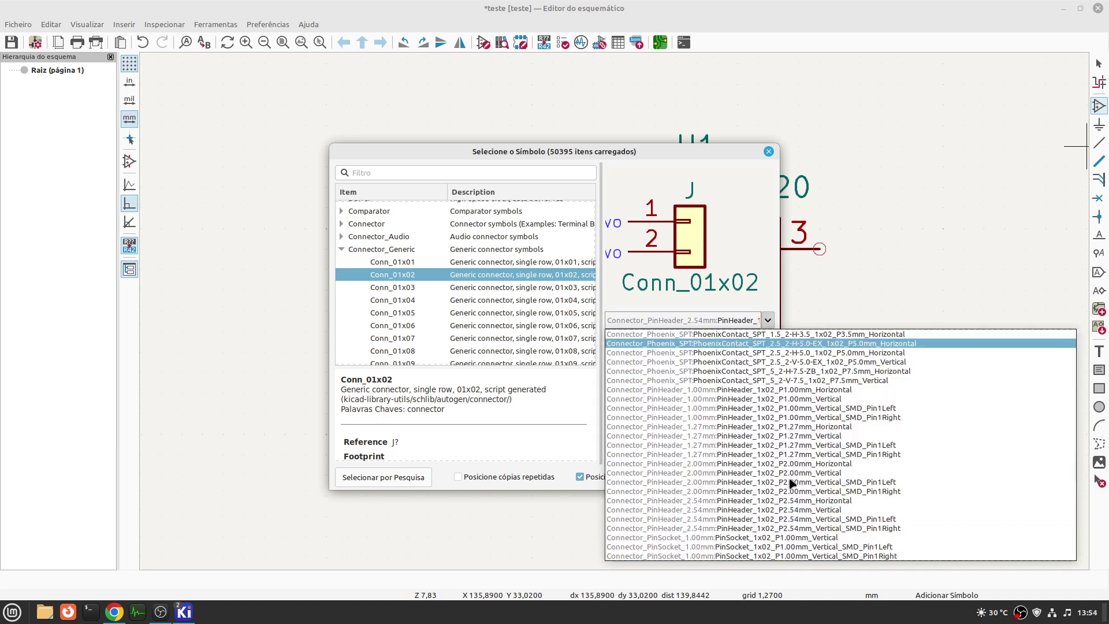
pyautogui.click(875, 519)
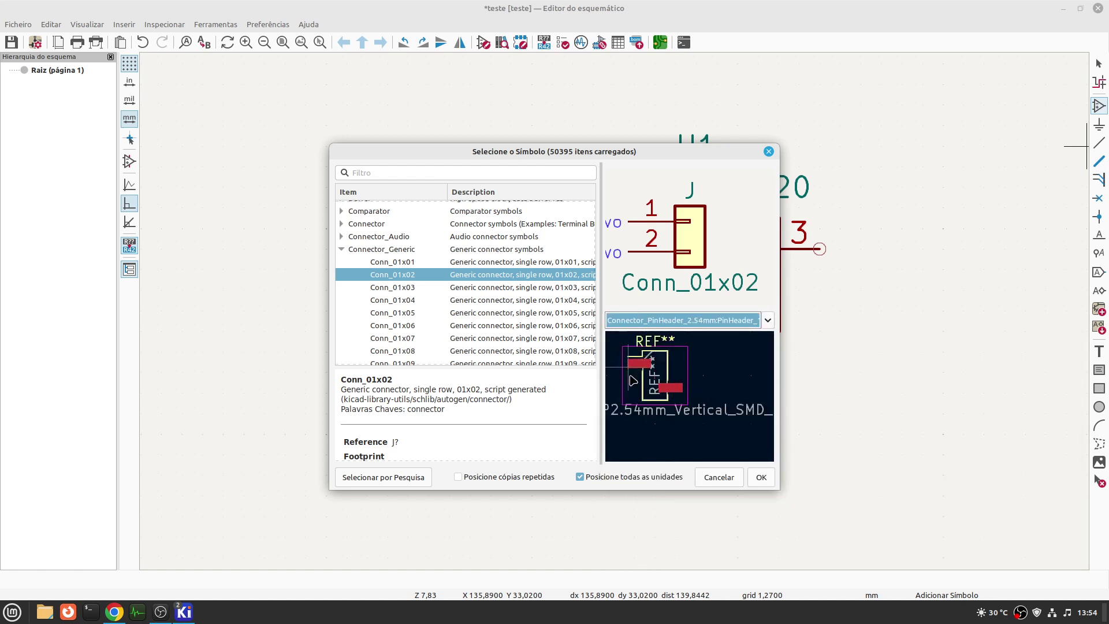
pyautogui.moveTo(642, 377); pyautogui.dragTo(675, 400, button='middle')
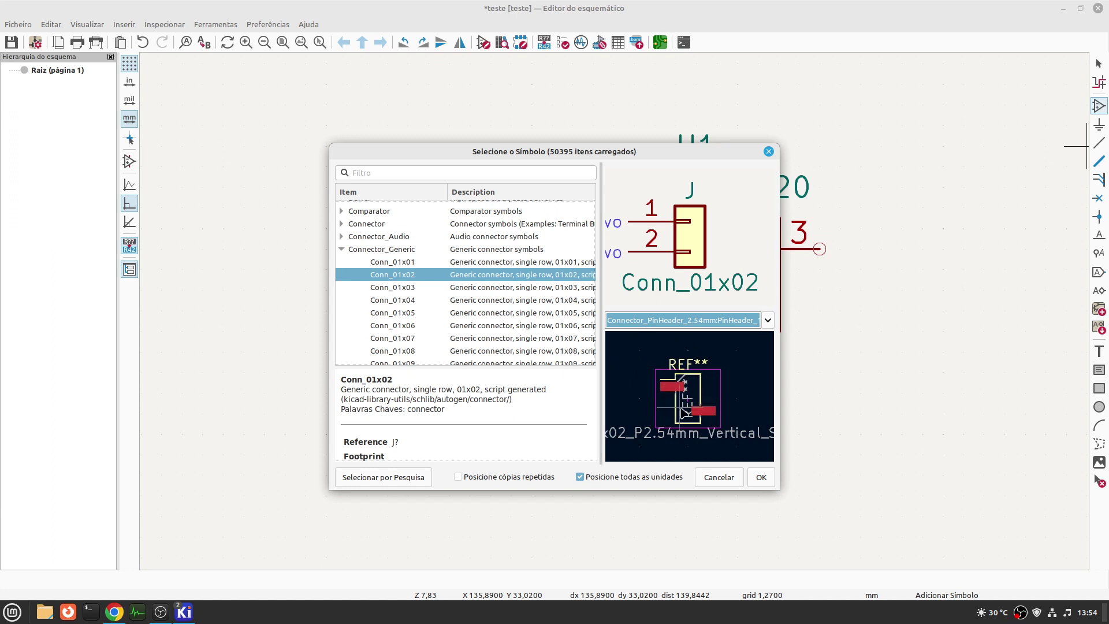
pyautogui.scroll(2, 657, 428)
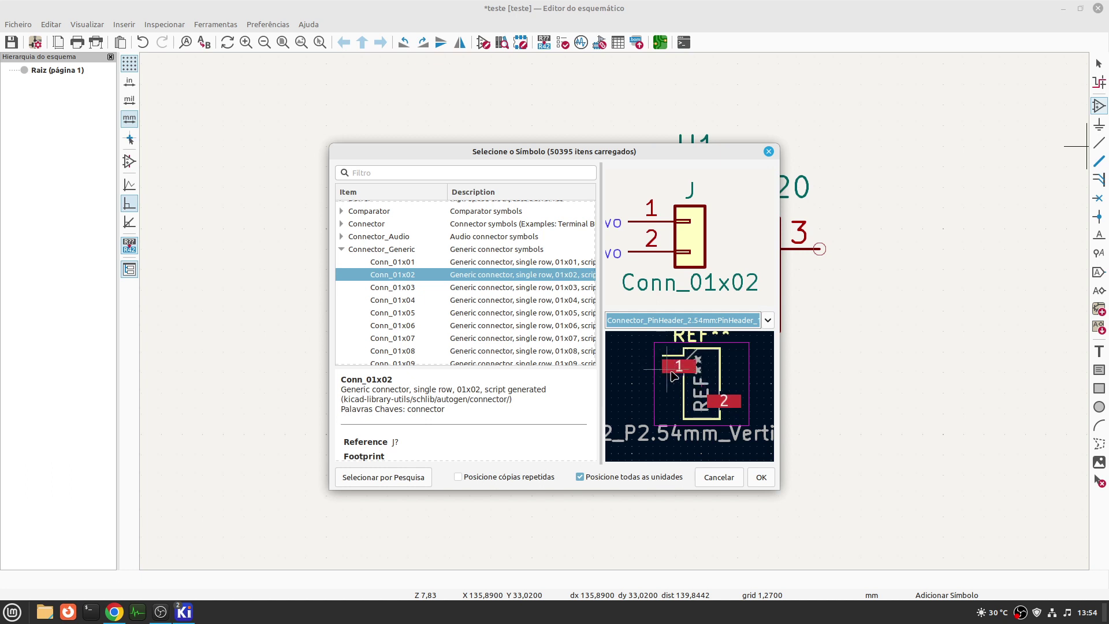
pyautogui.scroll(-2, 691, 398)
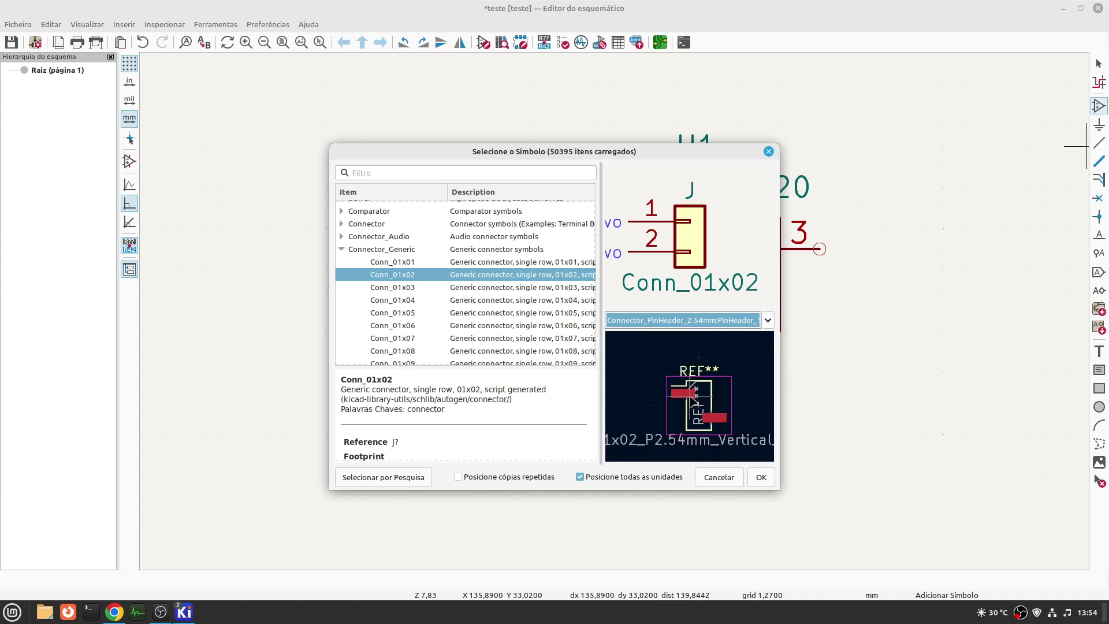
# - Choose the PinHeader_1x02_P2.54mm_Vertical footprint for Conn_01x02 and inspect its preview
pyautogui.click(770, 321)
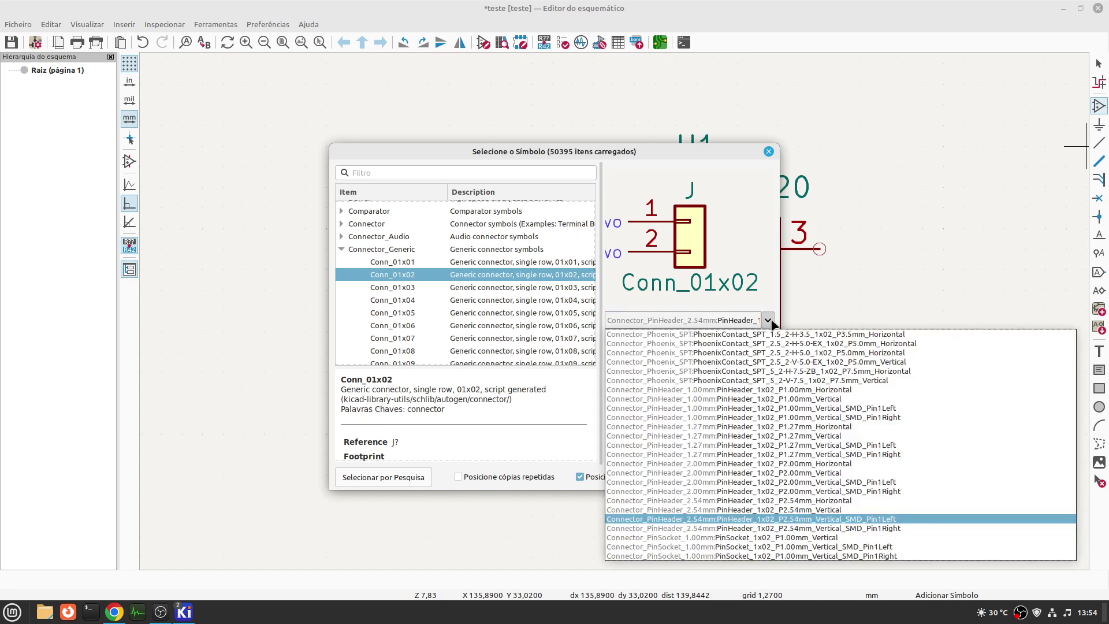
pyautogui.click(848, 509)
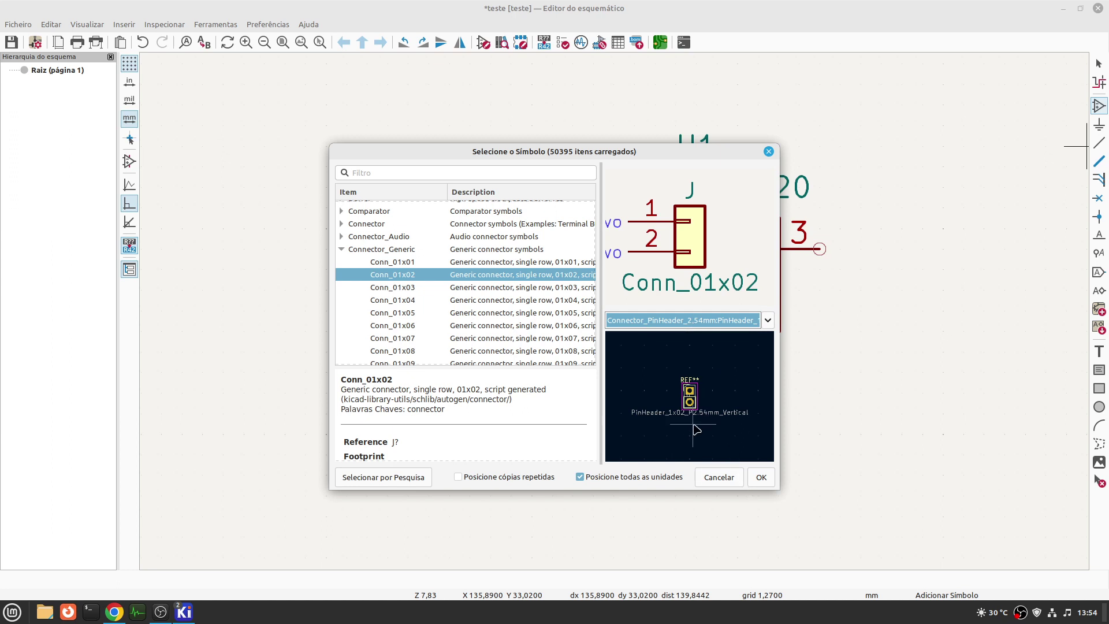
pyautogui.scroll(4, 693, 400)
pyautogui.scroll(1, 693, 400)
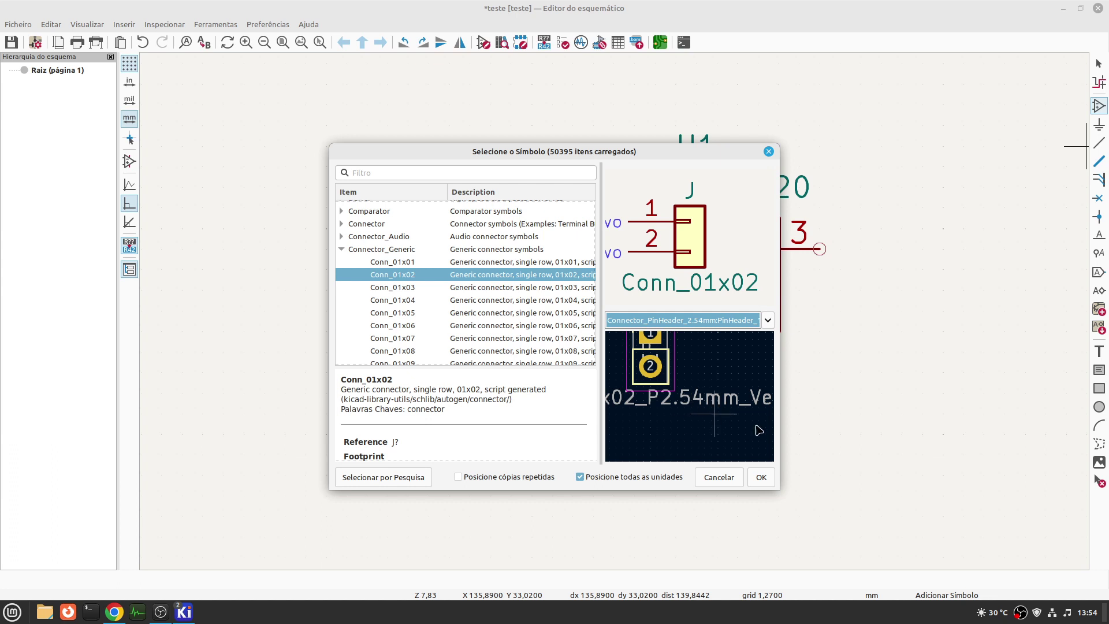
# - Place the Conn_01x02 connector beside the regulator's input pin and end symbol placement
pyautogui.click(761, 477)
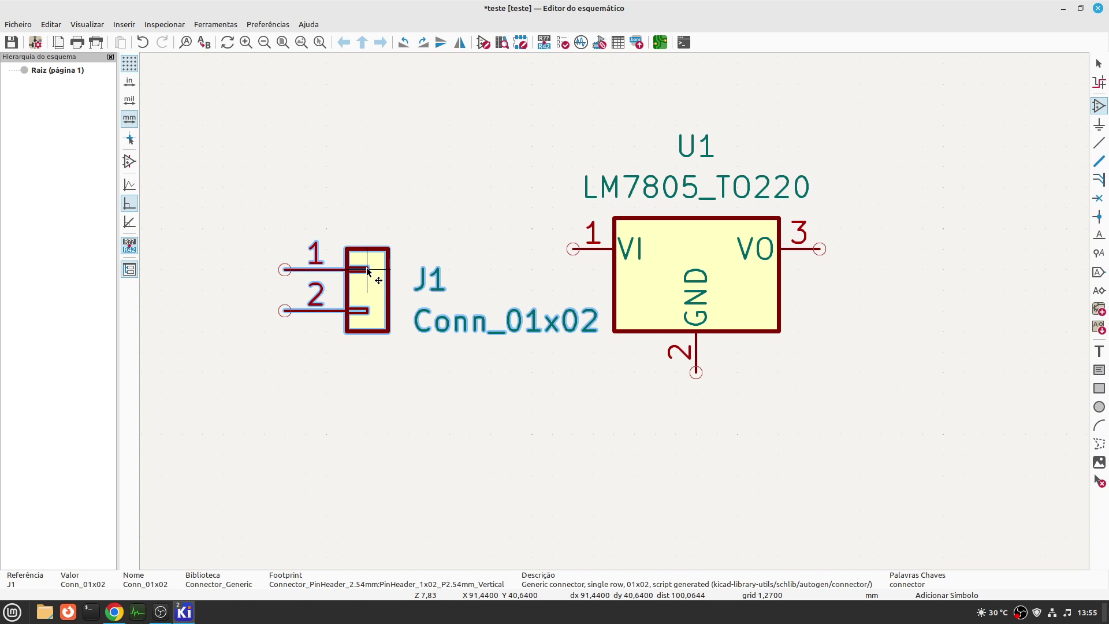
pyautogui.click(366, 267)
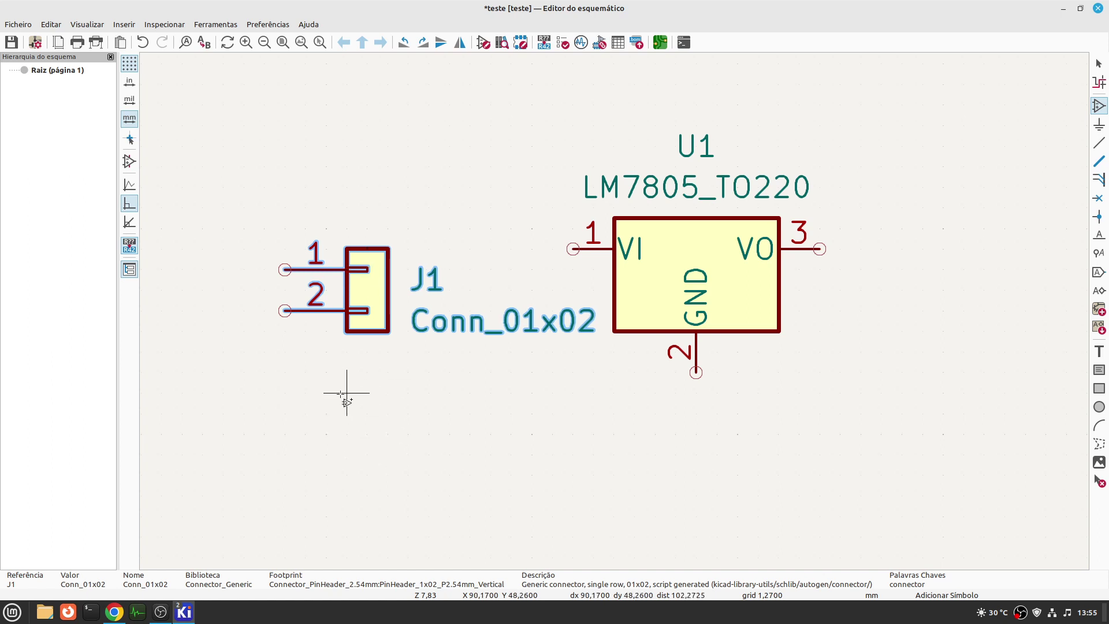
pyautogui.rightClick(424, 449)
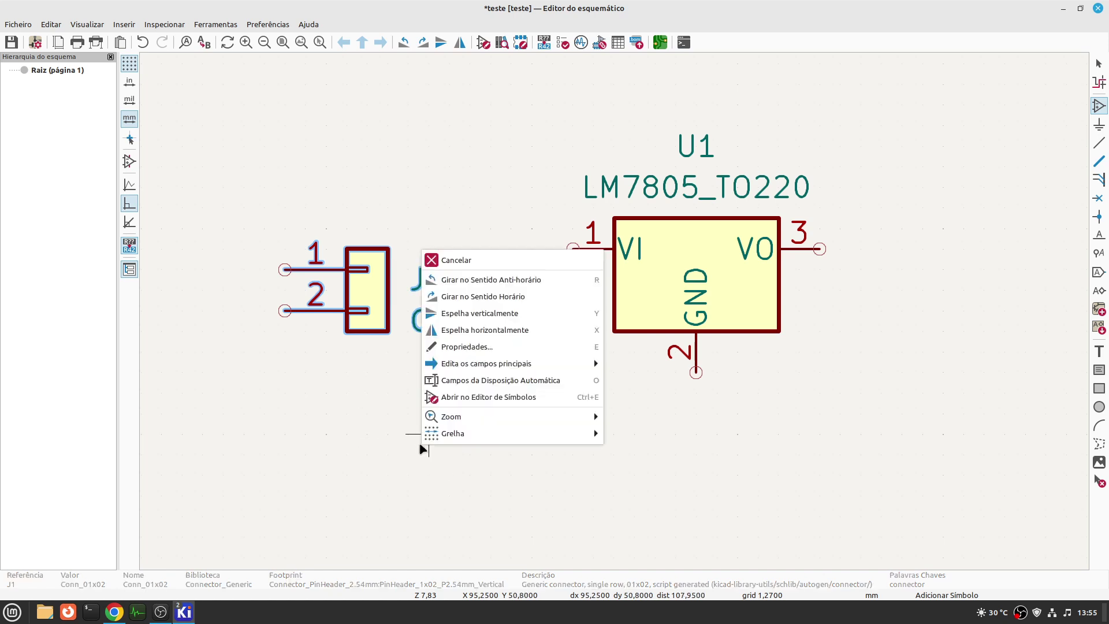
pyautogui.click(482, 262)
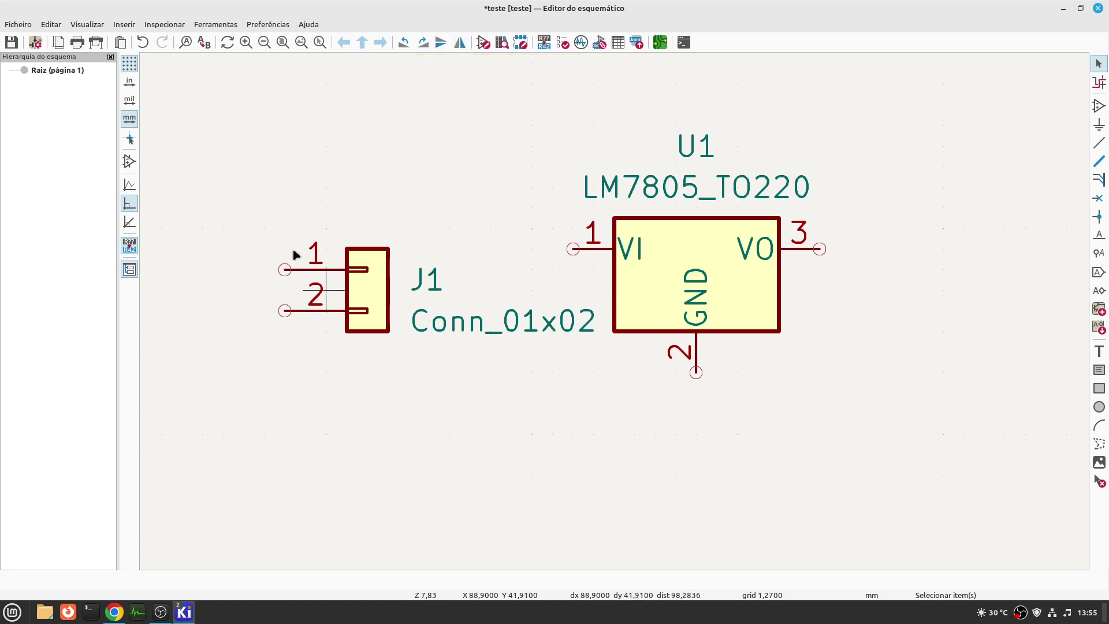
# - Select connector J1 and mirror it left to right so its pins face the regulator
pyautogui.moveTo(224, 202); pyautogui.dragTo(490, 372)
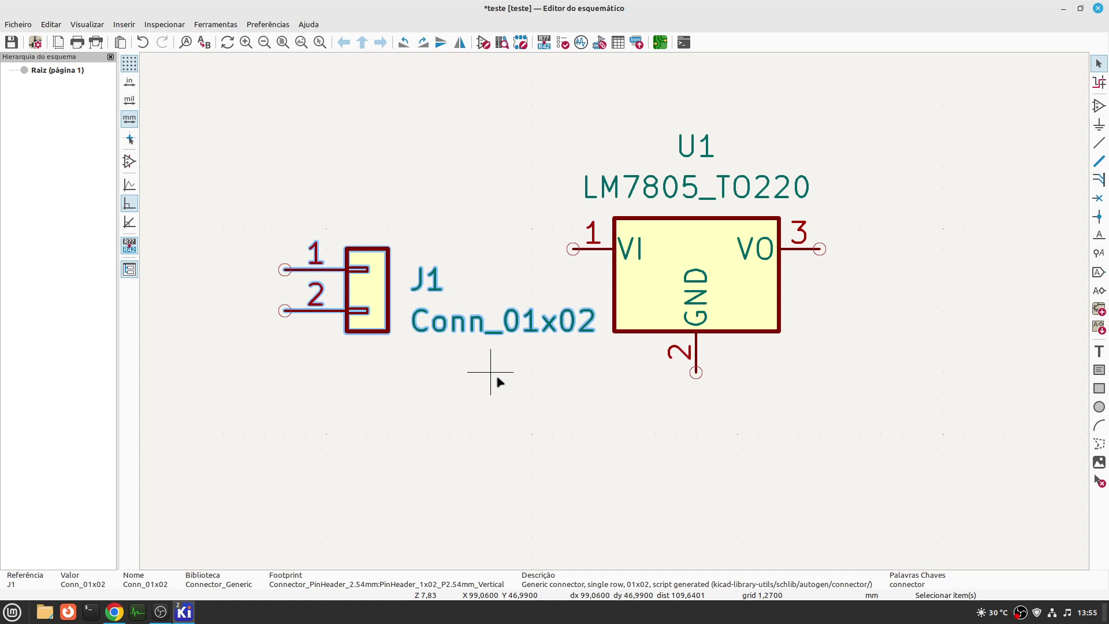
pyautogui.press('y')
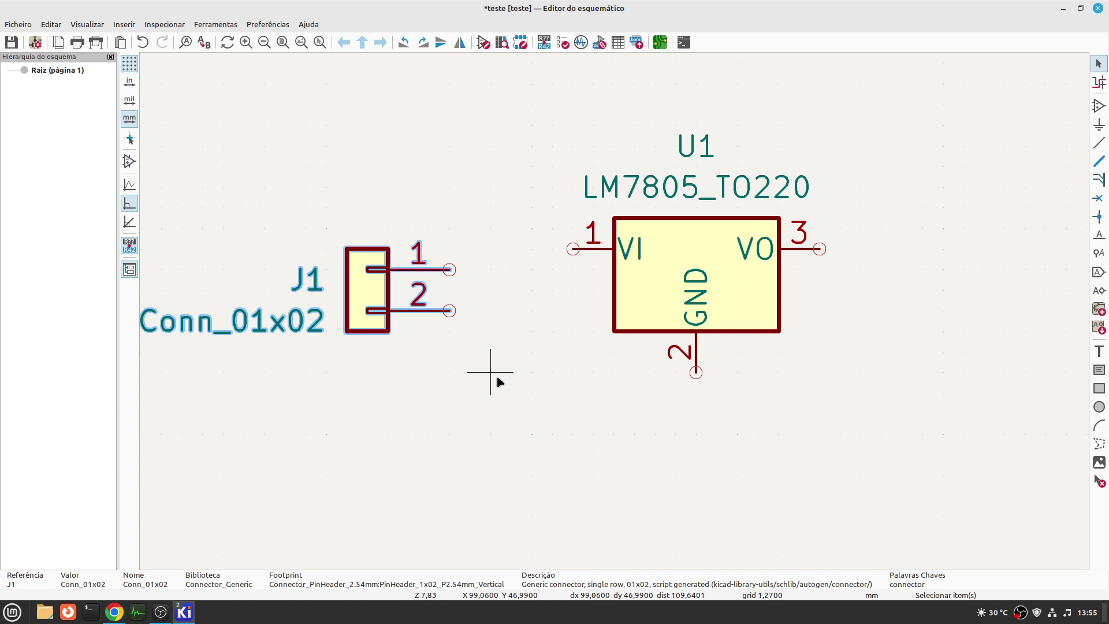
# - Try flipping connector J1 upside down repeatedly and rotating it through a full turn
pyautogui.press('x')
pyautogui.press('x')
pyautogui.press('x')
pyautogui.press('x')
pyautogui.press('x')
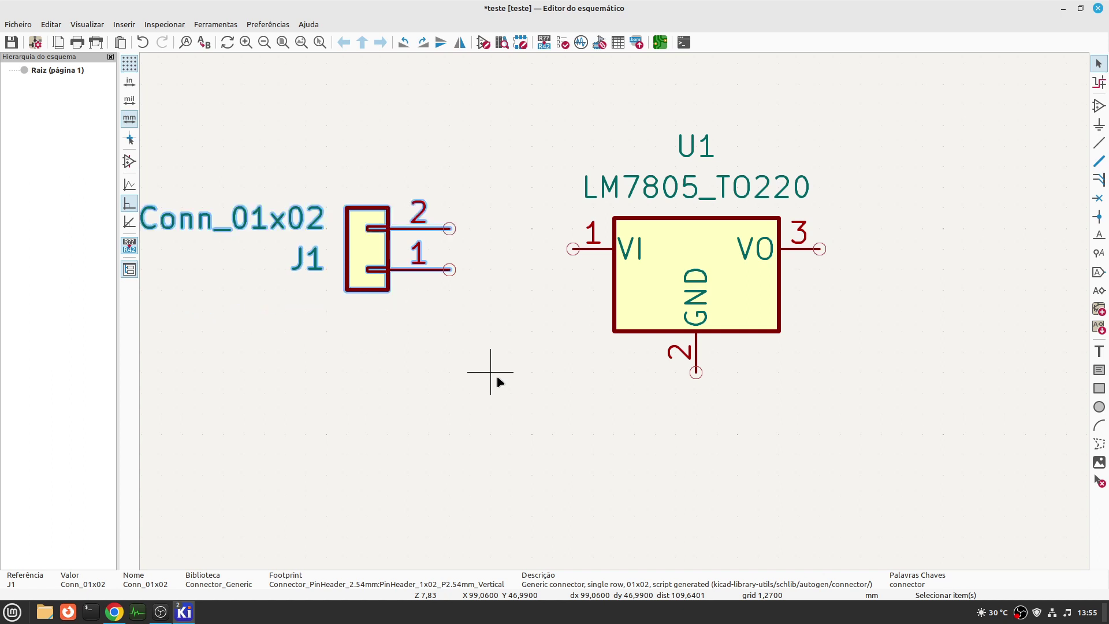
pyautogui.press('x')
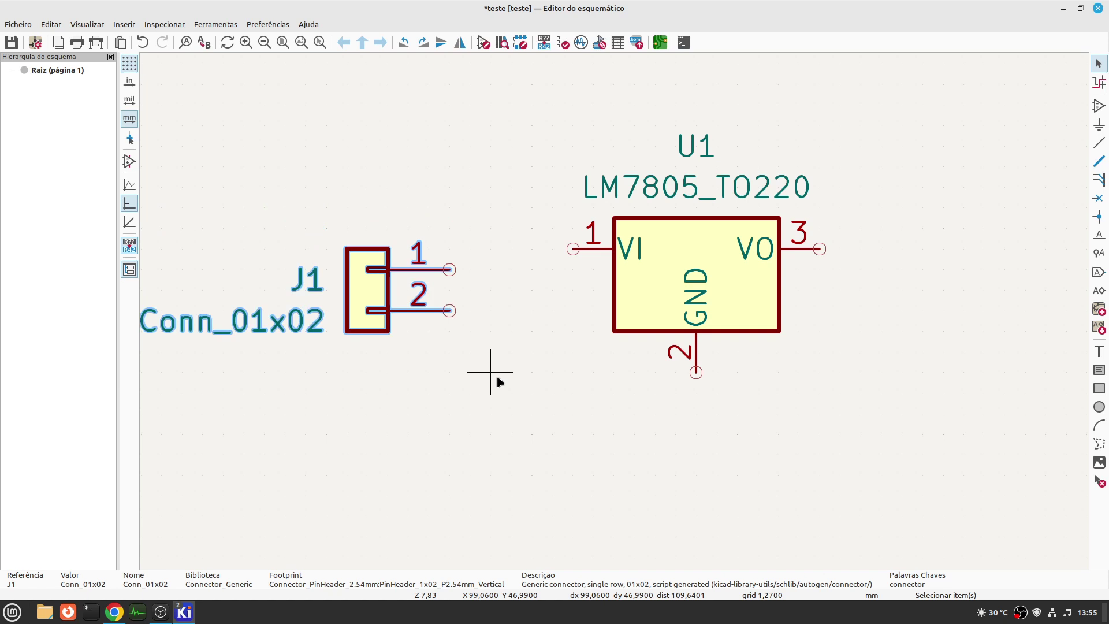
pyautogui.press('x')
pyautogui.press('x')
pyautogui.press('r')
pyautogui.press('r')
pyautogui.press('r')
pyautogui.press('r')
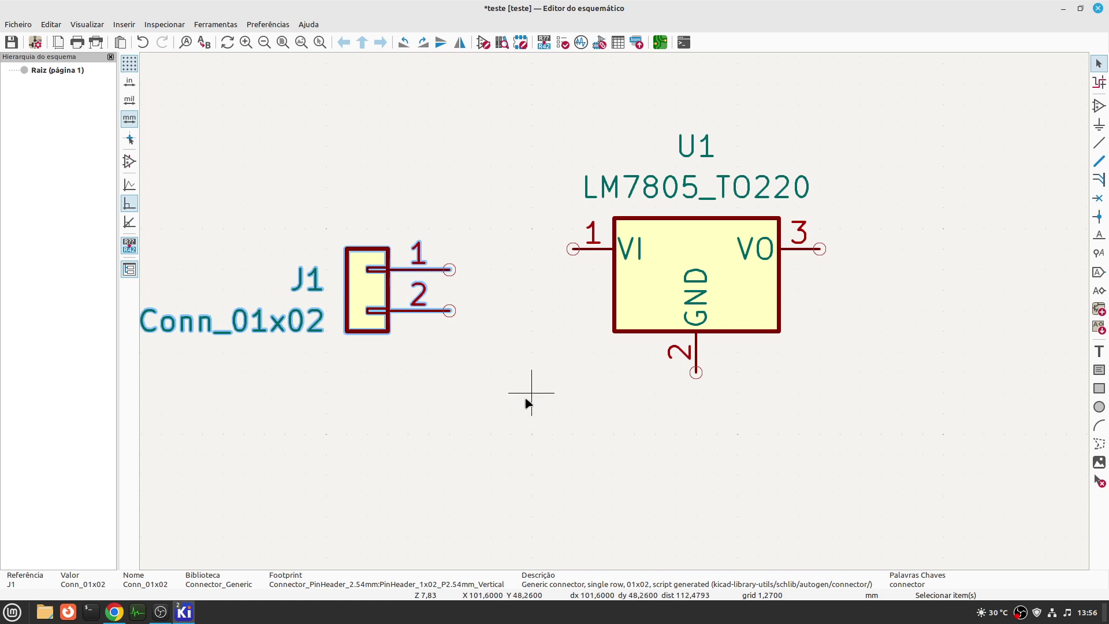
# - Duplicate connector J1, place the copy on the regulator's output side and mirror it so its pins face the regulator
pyautogui.hotkey('ctrl', 'd')
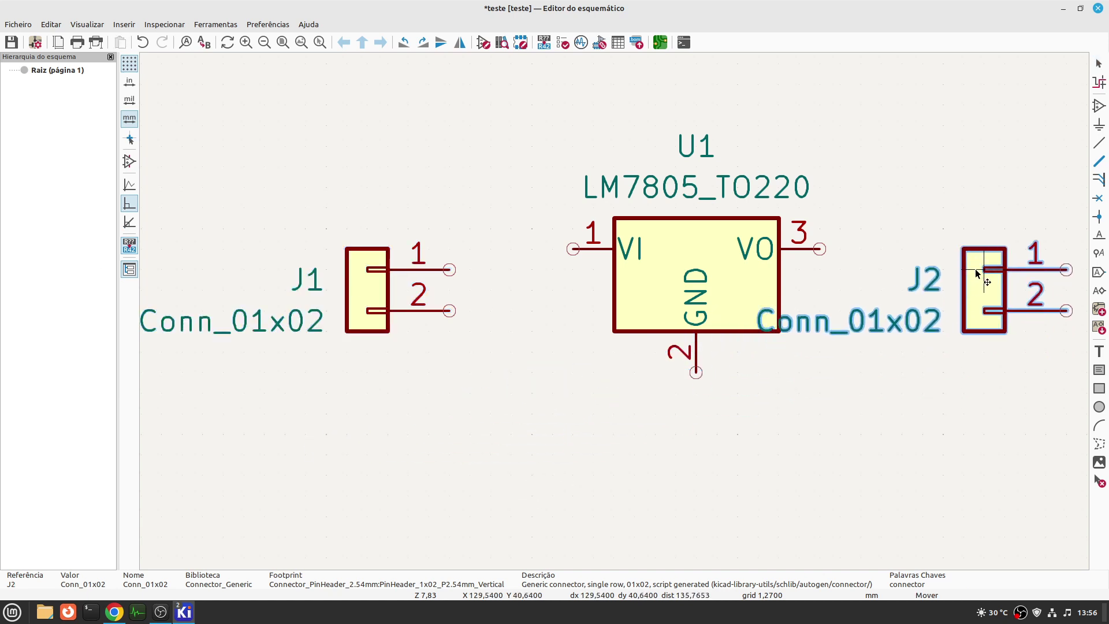
pyautogui.click(975, 279)
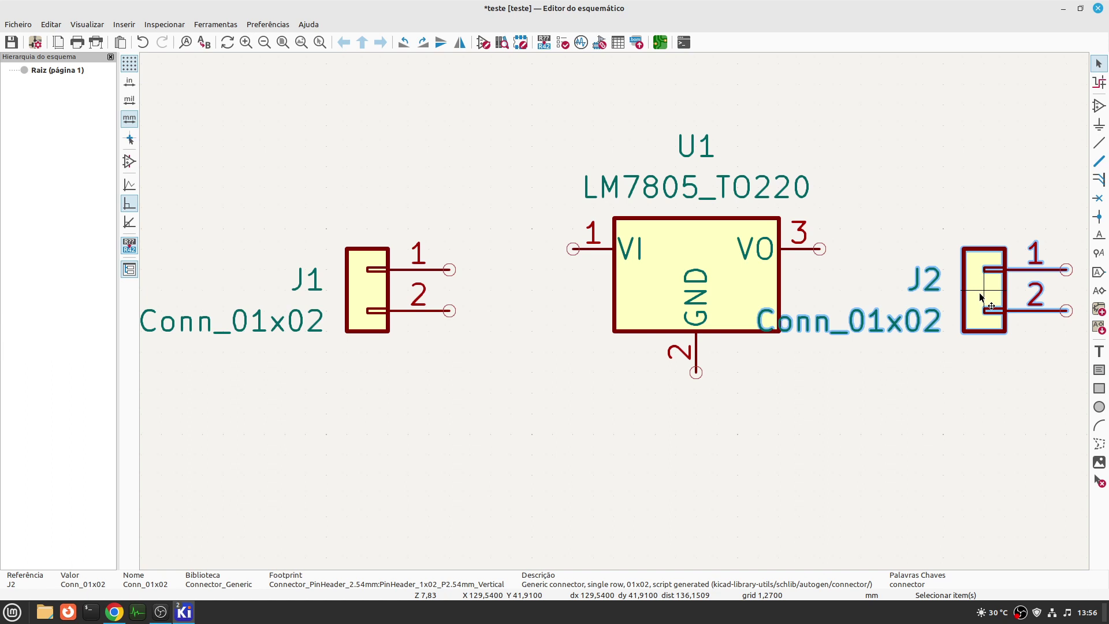
pyautogui.press('y')
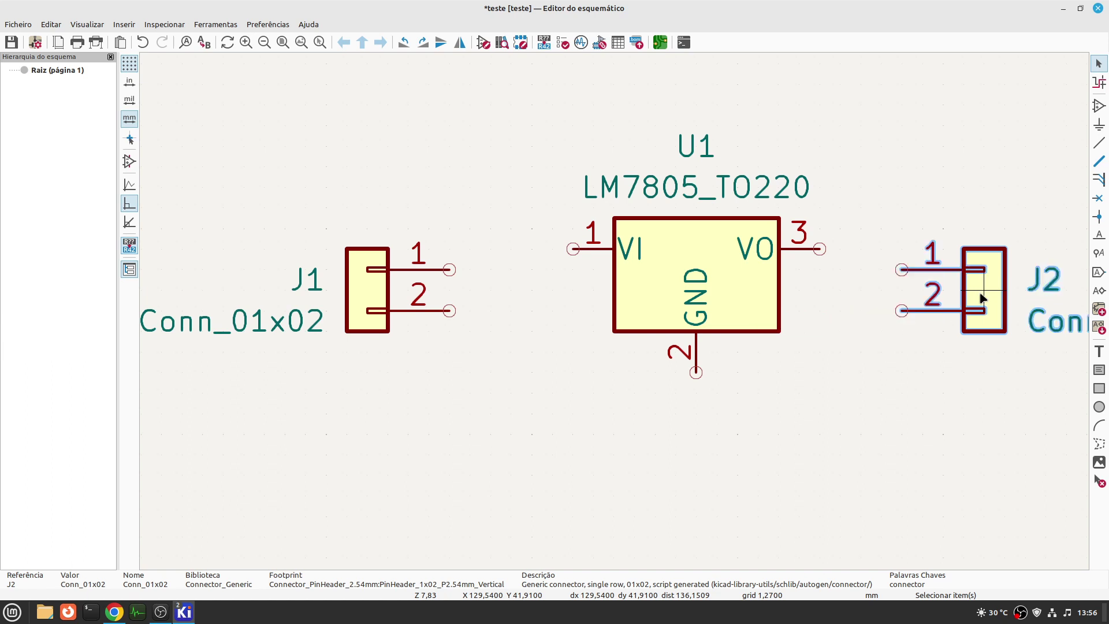
# - Clear the selection, start adding a symbol, search for "c" and choose the C_Polarized capacitor
pyautogui.scroll(-2, 613, 312)
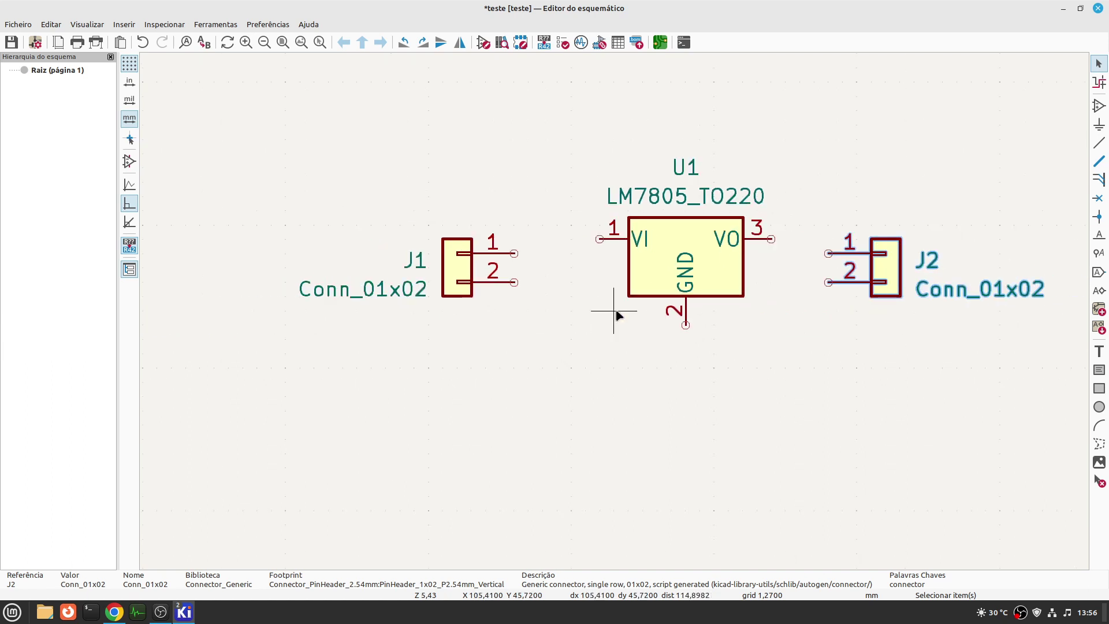
pyautogui.scroll(1, 613, 312)
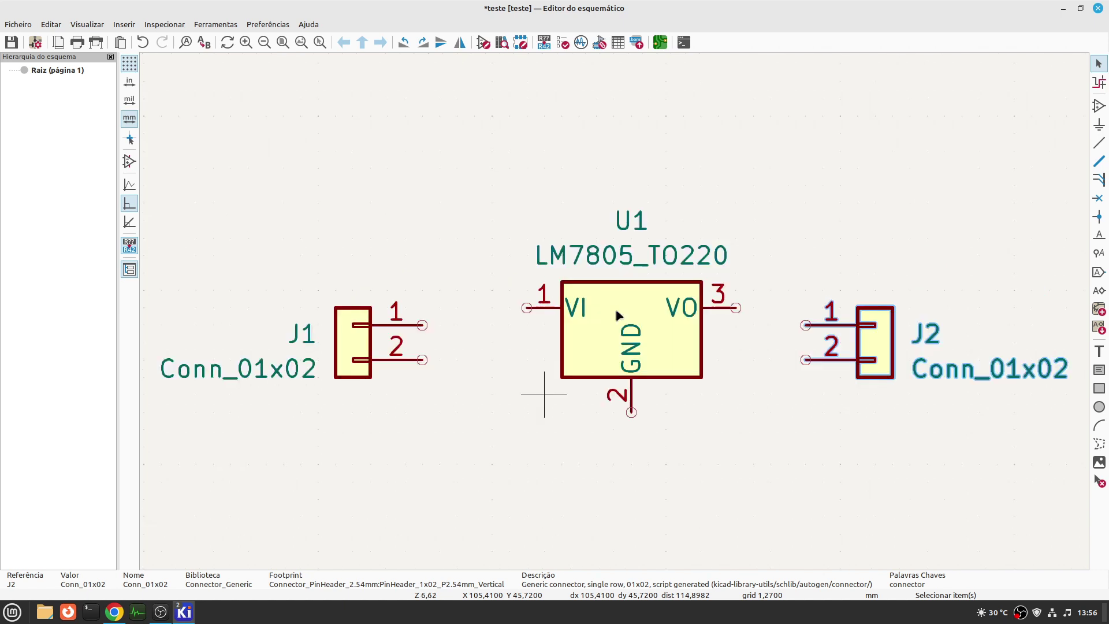
pyautogui.click(908, 429)
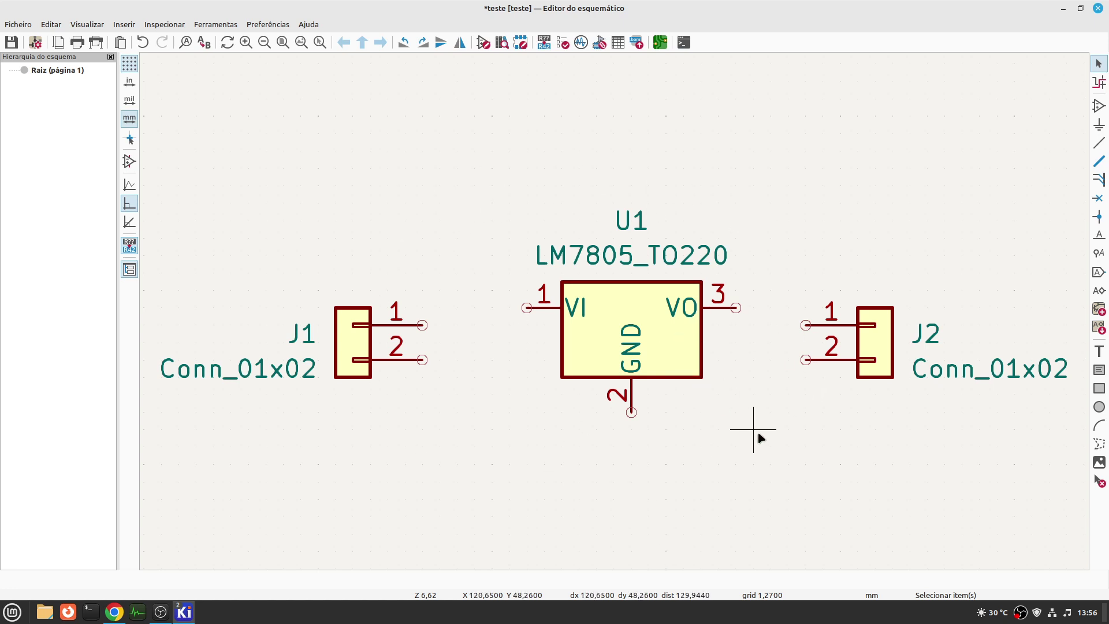
pyautogui.click(1099, 106)
pyautogui.click(598, 153)
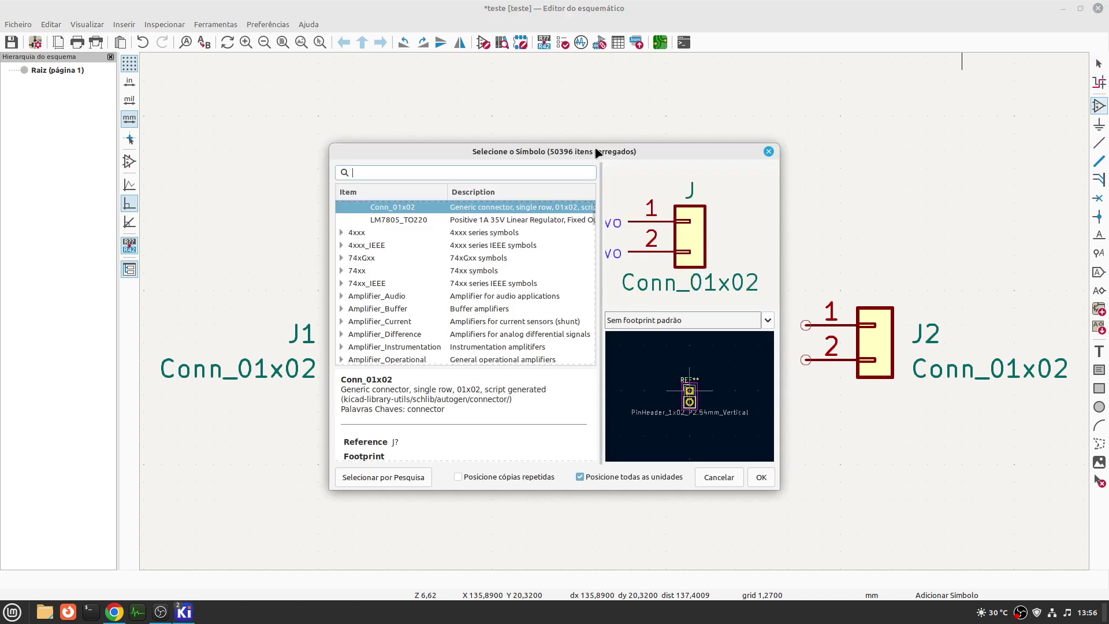
pyautogui.write('c')
pyautogui.scroll(2, 442, 238)
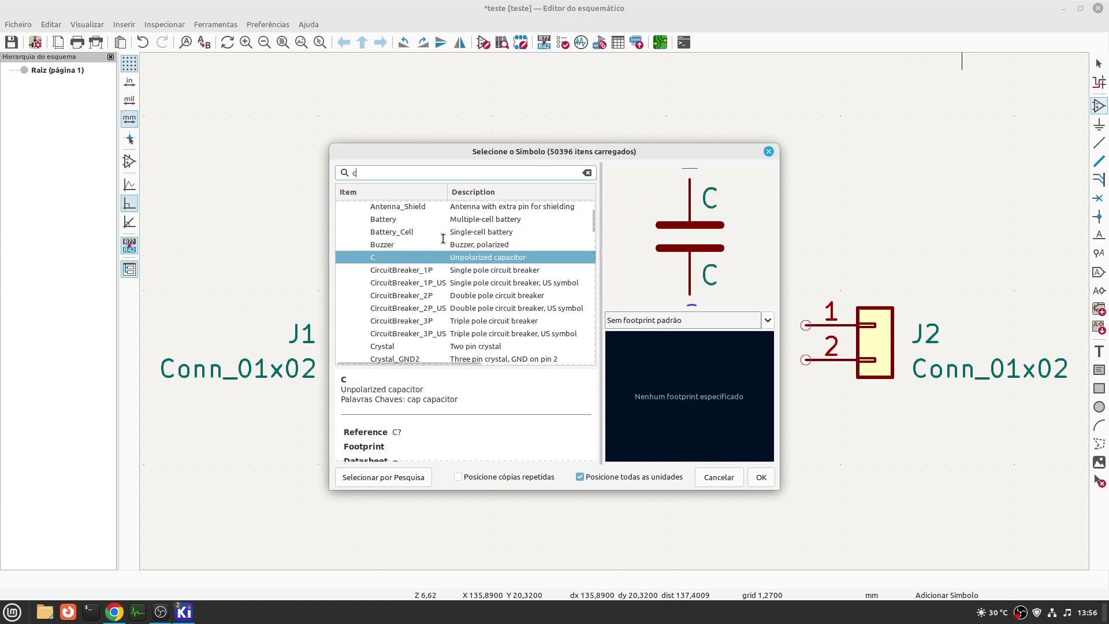
pyautogui.scroll(2, 442, 239)
pyautogui.scroll(-5, 443, 239)
pyautogui.scroll(-5, 443, 238)
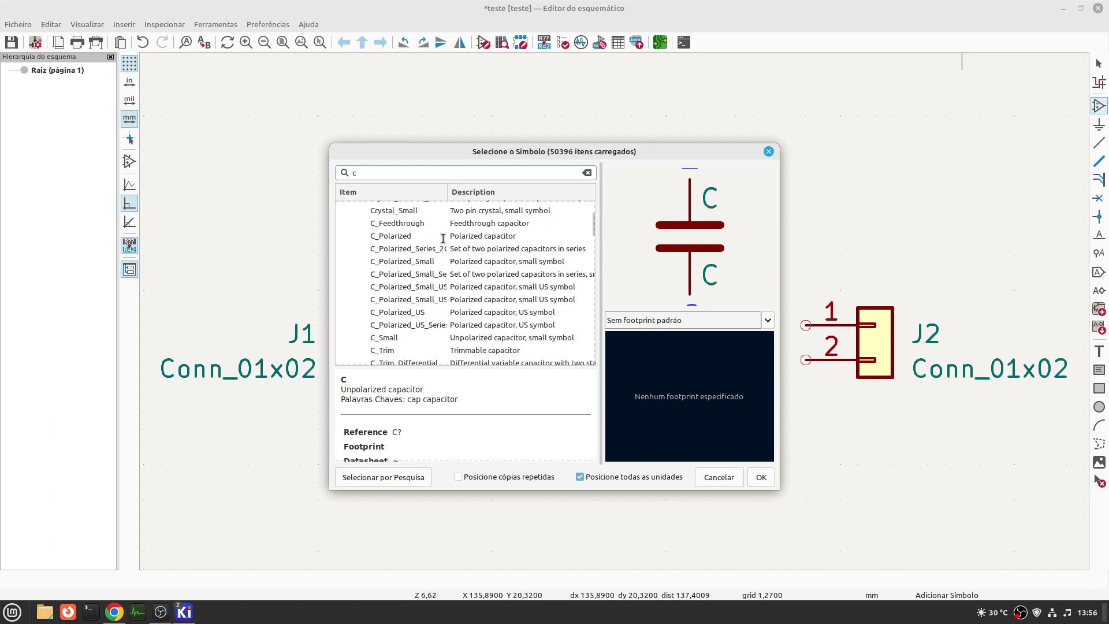
pyautogui.click(401, 233)
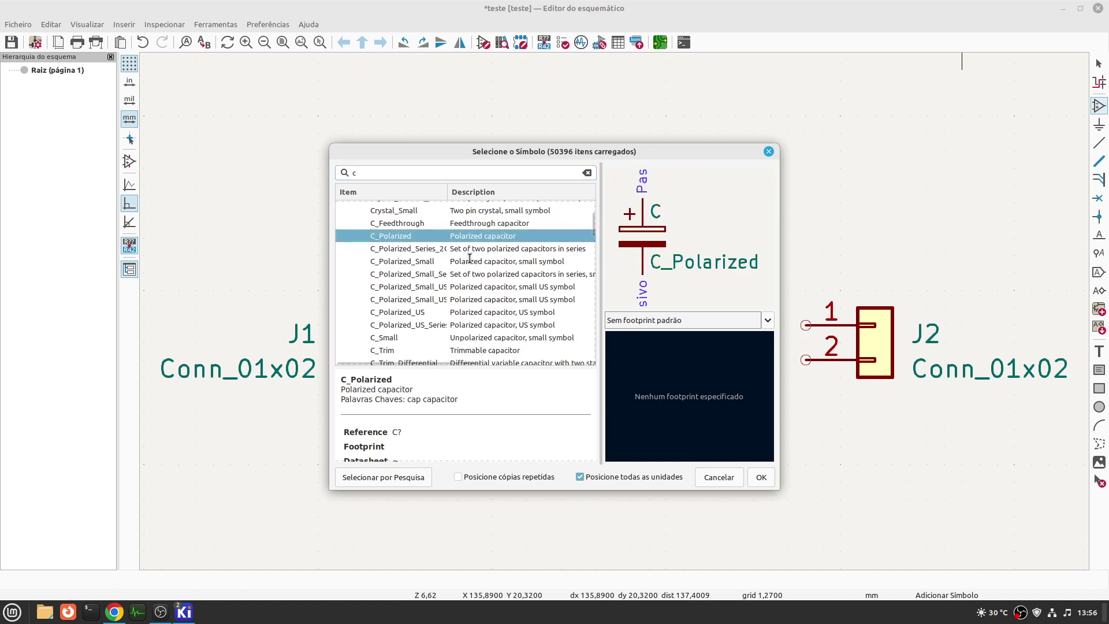
pyautogui.scroll(1, 470, 259)
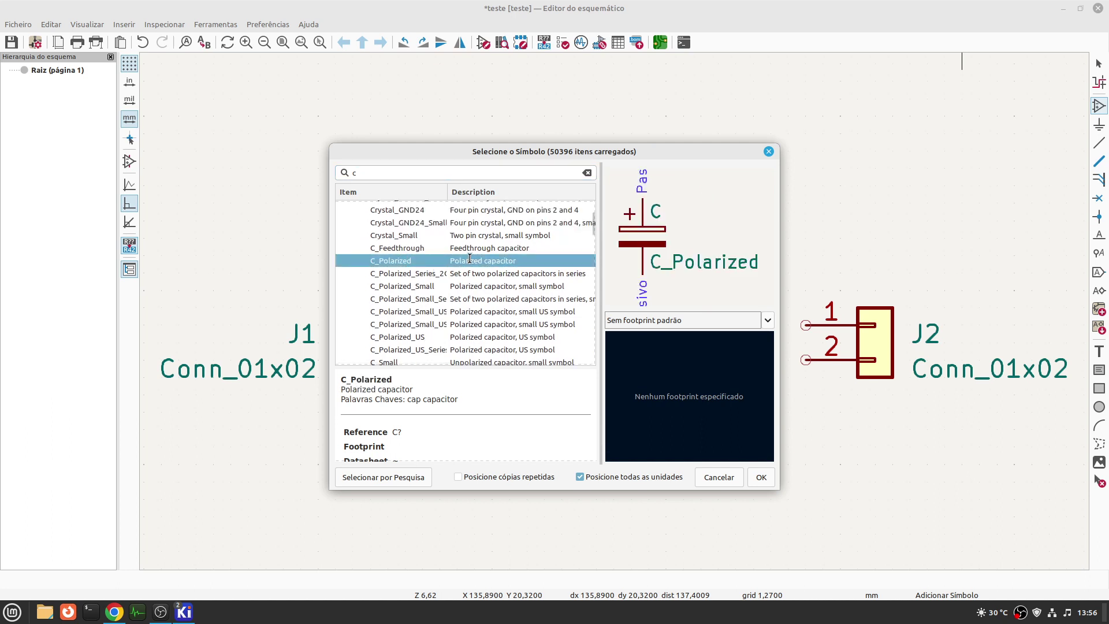
# - Assign the surface-mount footprint Capacitor_SMD:CP_Elec_6.3x9.9 to the polarized capacitor
pyautogui.click(766, 322)
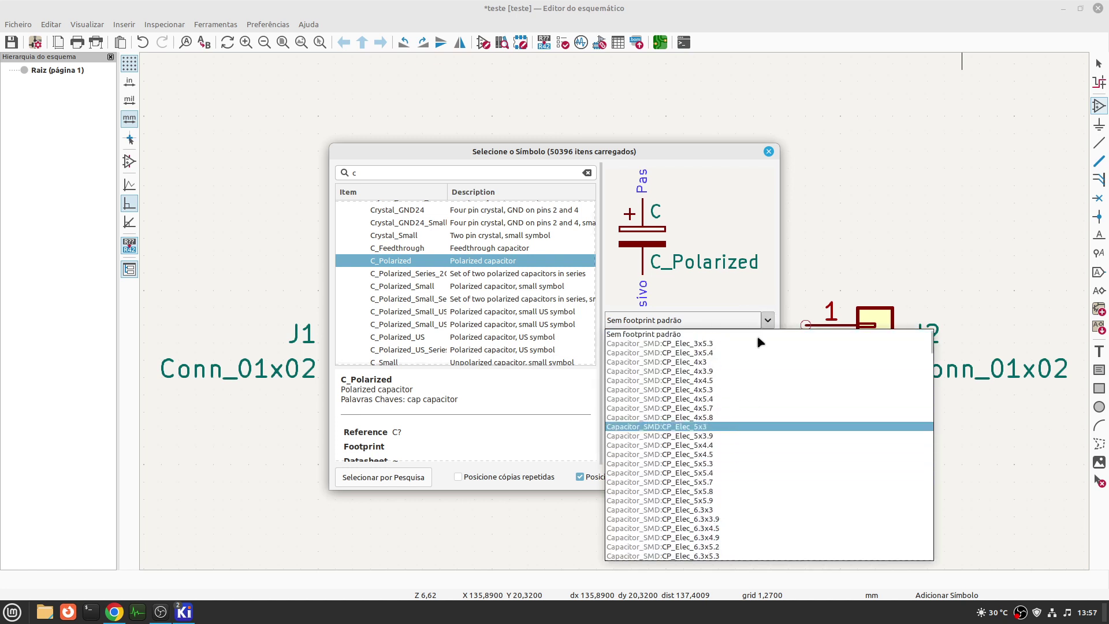
pyautogui.click(711, 150)
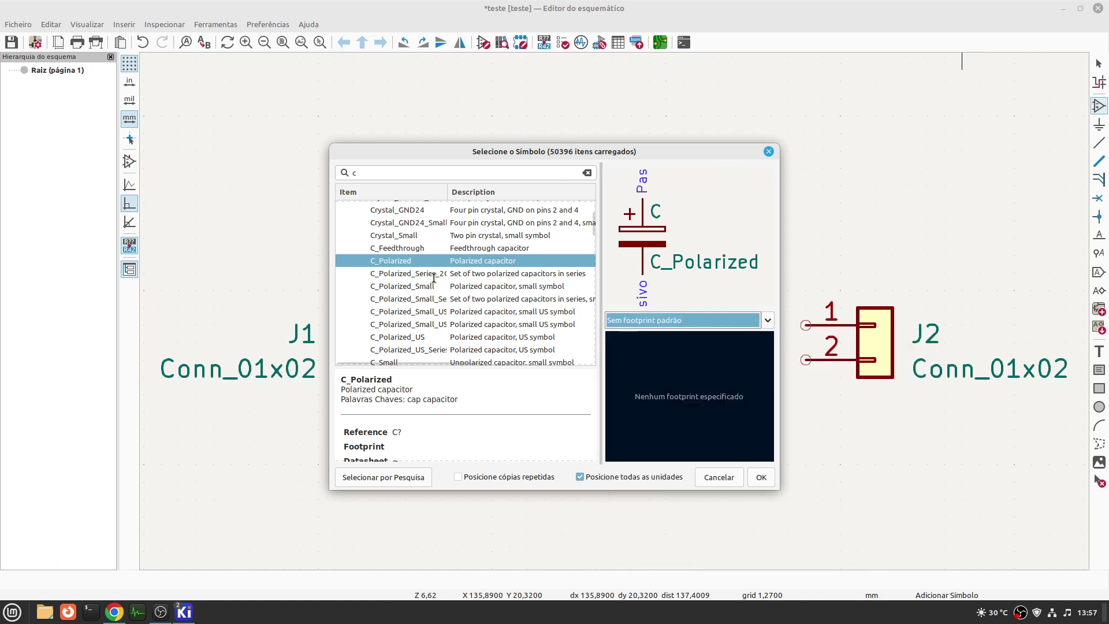
pyautogui.click(767, 321)
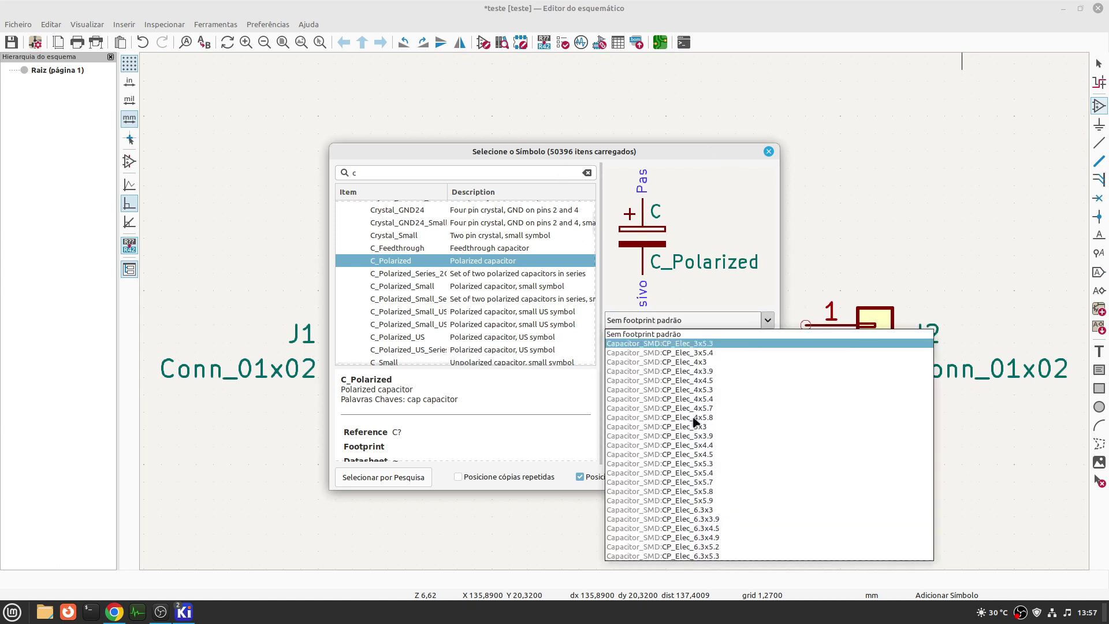
pyautogui.scroll(-3, 730, 372)
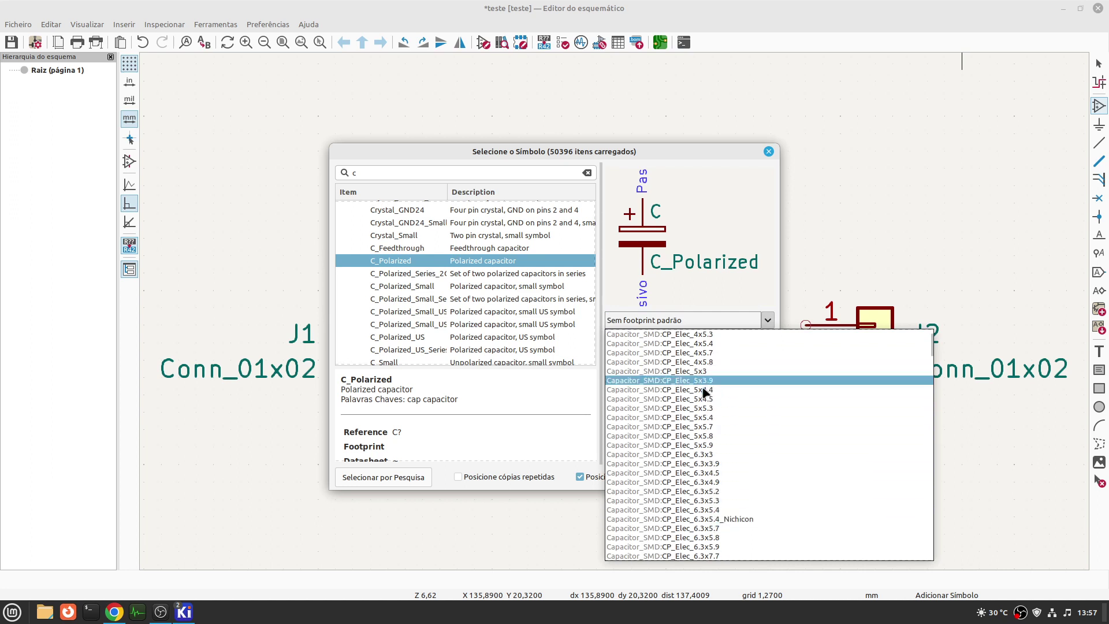
pyautogui.scroll(-7, 705, 458)
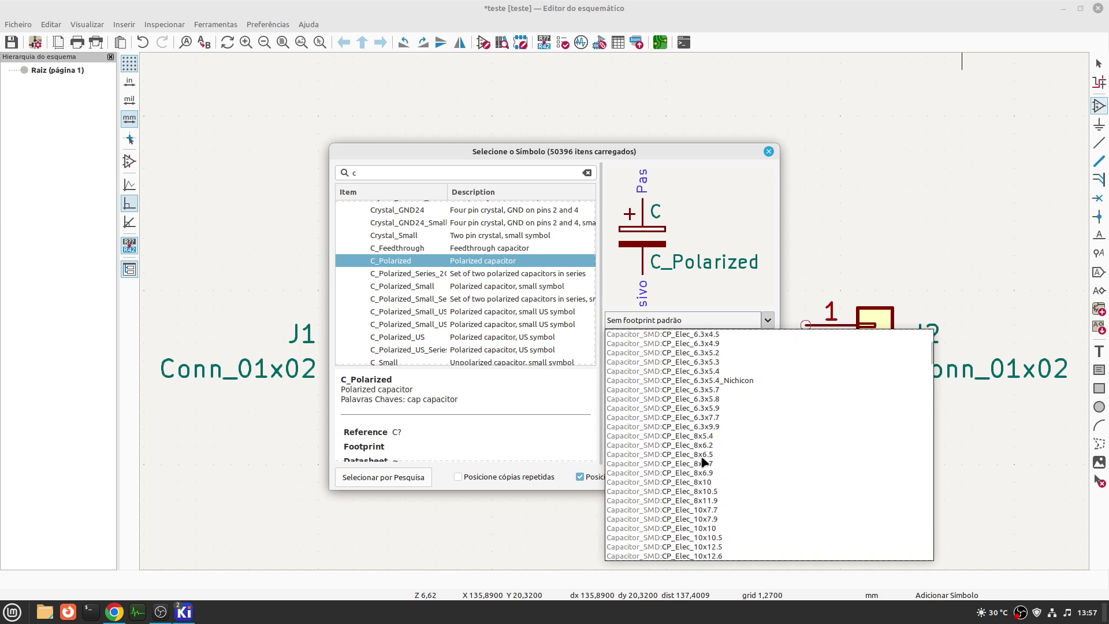
pyautogui.scroll(-3, 704, 462)
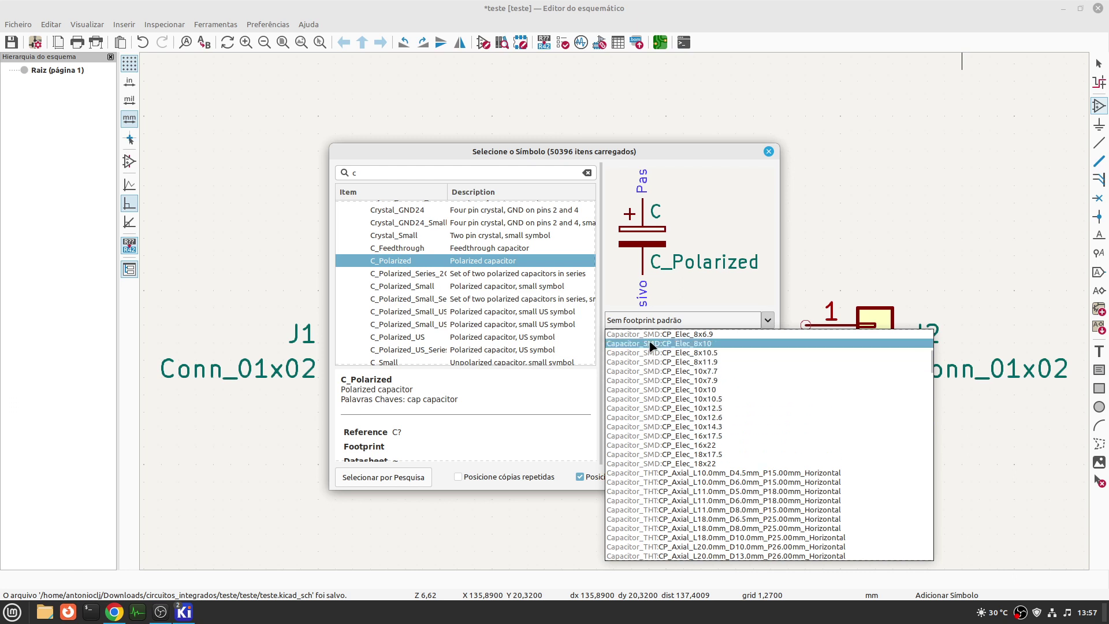
pyautogui.scroll(2, 659, 414)
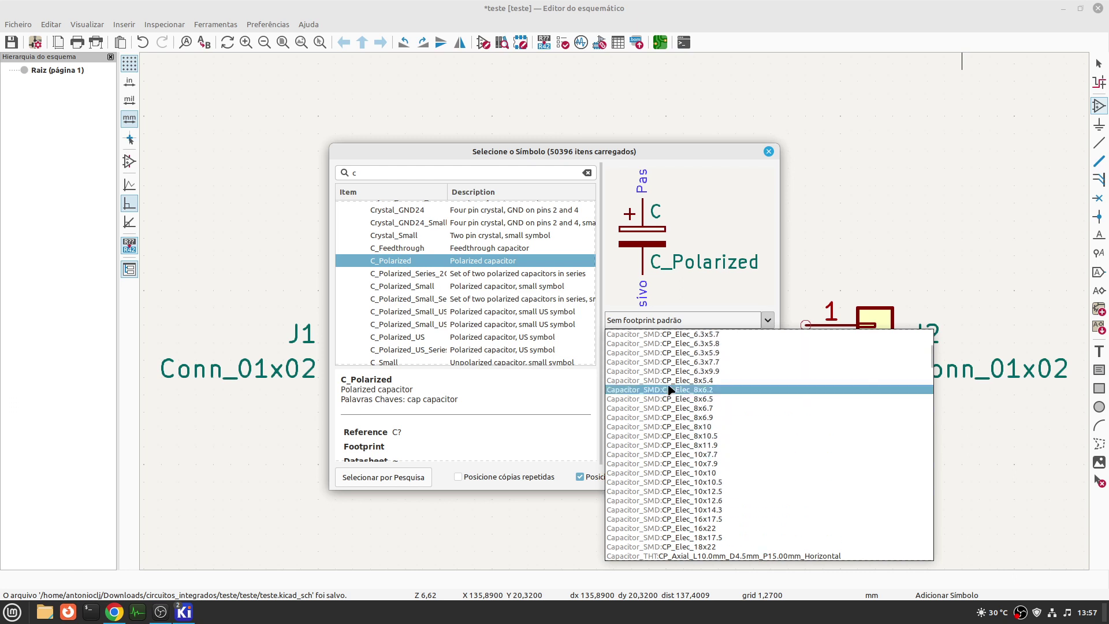
pyautogui.click(672, 373)
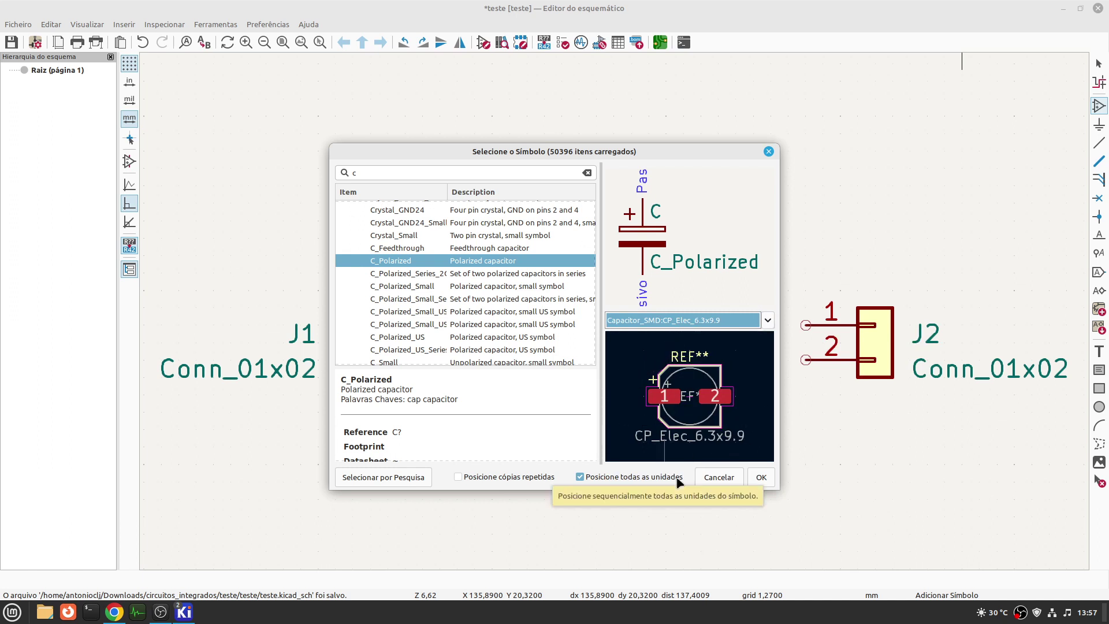
# - Switch the capacitor's footprint to the through-hole CP_Axial_L10.0mm_D4.5mm_P15.00mm_Horizontal and enlarge its preview
pyautogui.click(769, 318)
pyautogui.scroll(-3, 731, 404)
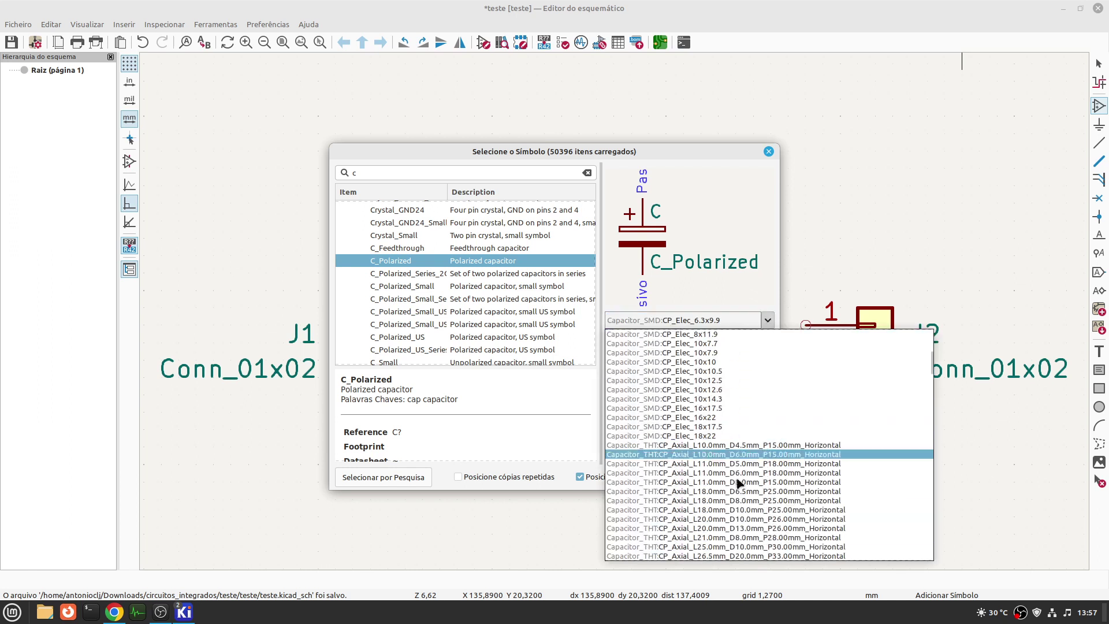
pyautogui.click(710, 445)
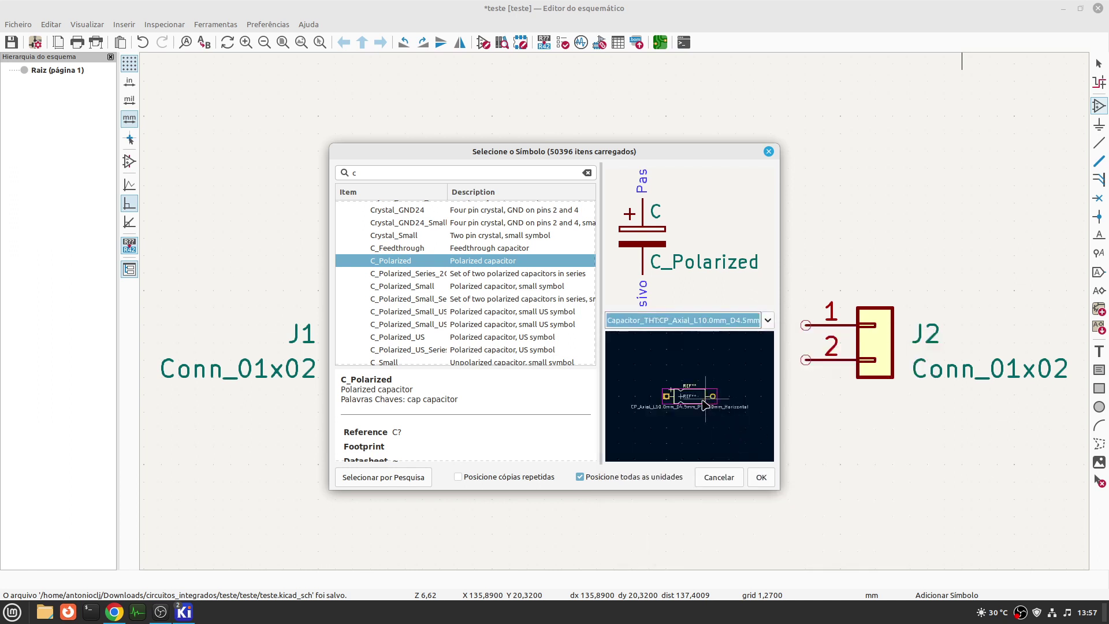
pyautogui.scroll(3, 707, 404)
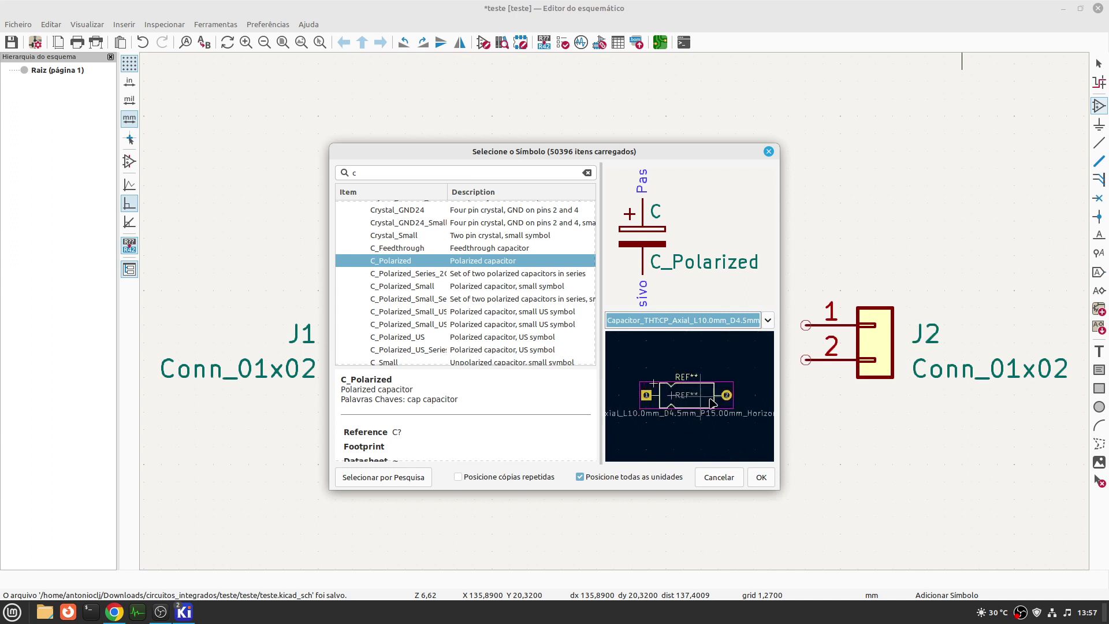
# - Switch the capacitor's footprint to the radial through-hole Capacitor_THT:CP_Radial_D4.0mm_P1.50mm
pyautogui.click(769, 321)
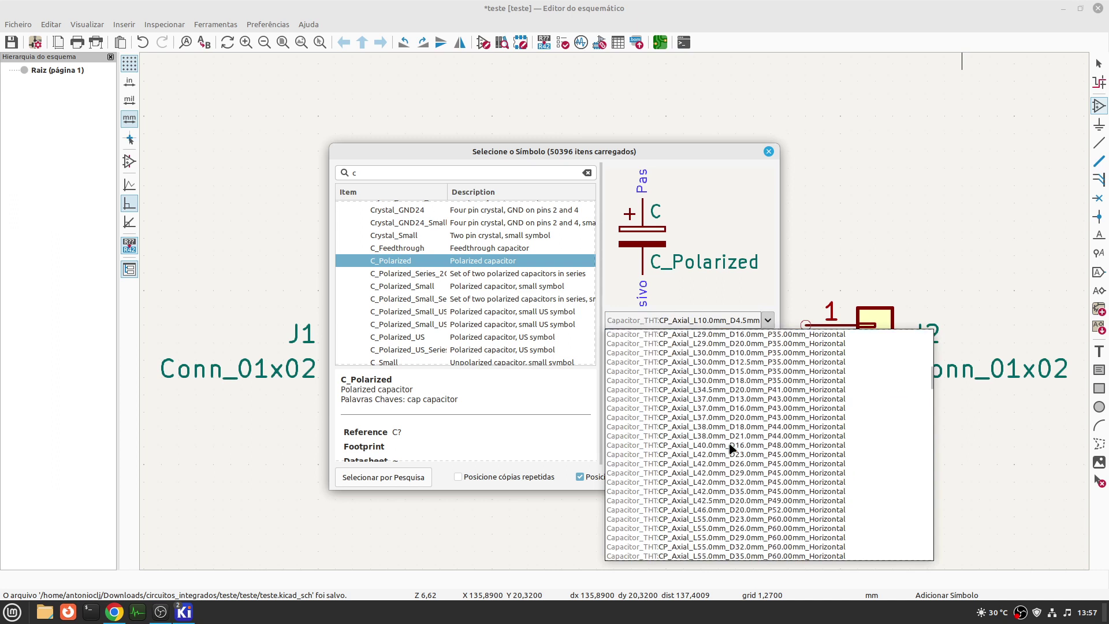
pyautogui.scroll(-8, 731, 448)
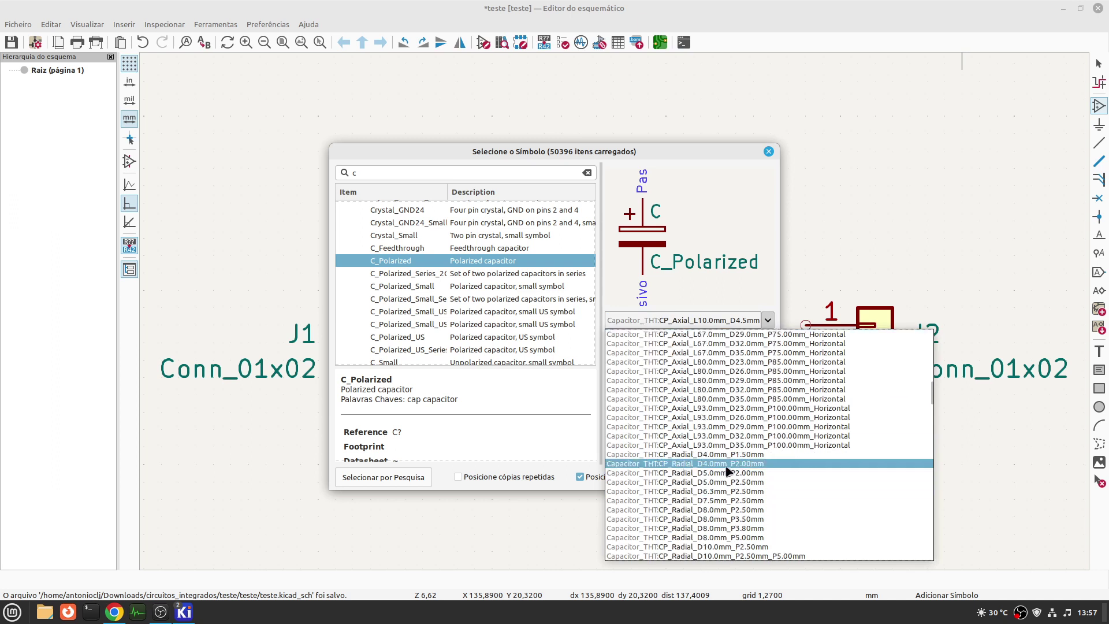
pyautogui.click(727, 454)
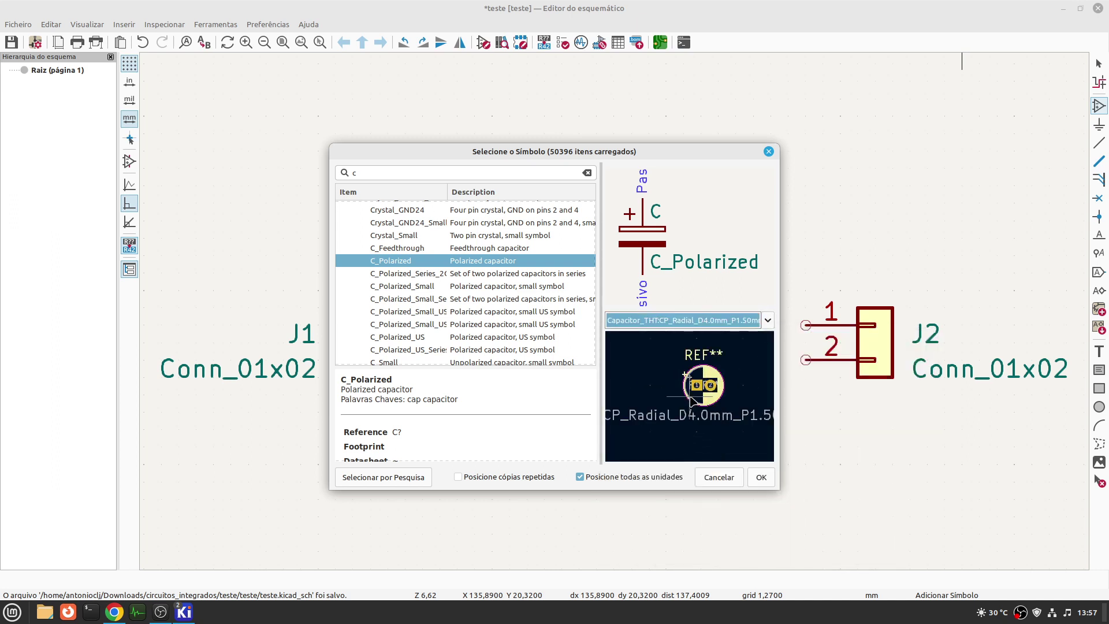
# - Set the capacitor's footprint to Capacitor_THT:CP_Radial_D10.0mm_P5.00mm and enlarge its preview
pyautogui.click(768, 321)
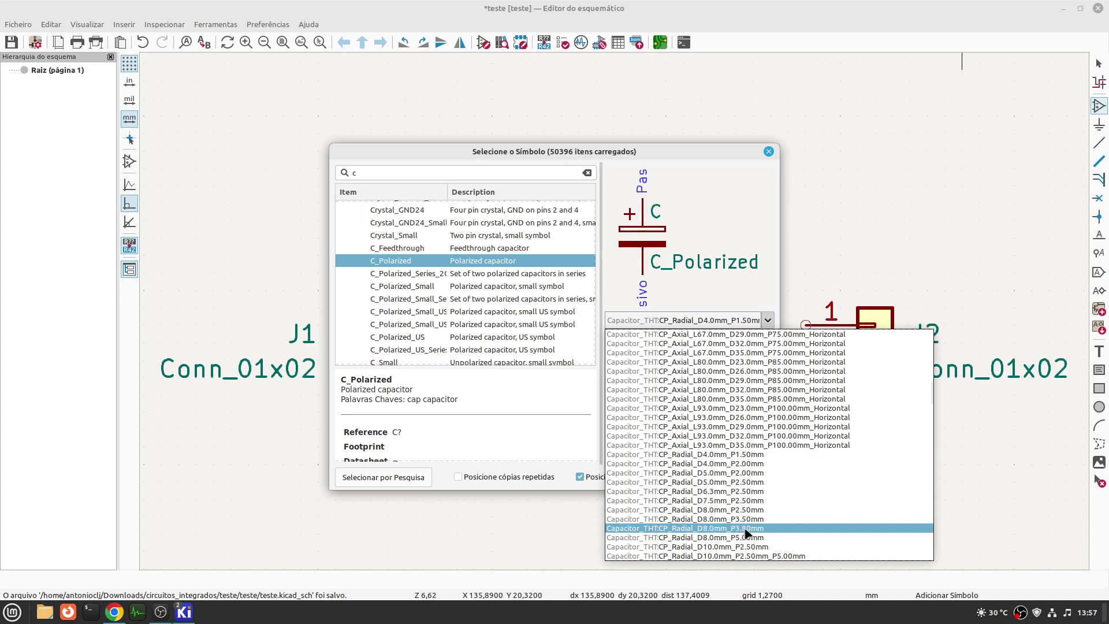
pyautogui.scroll(-2, 748, 532)
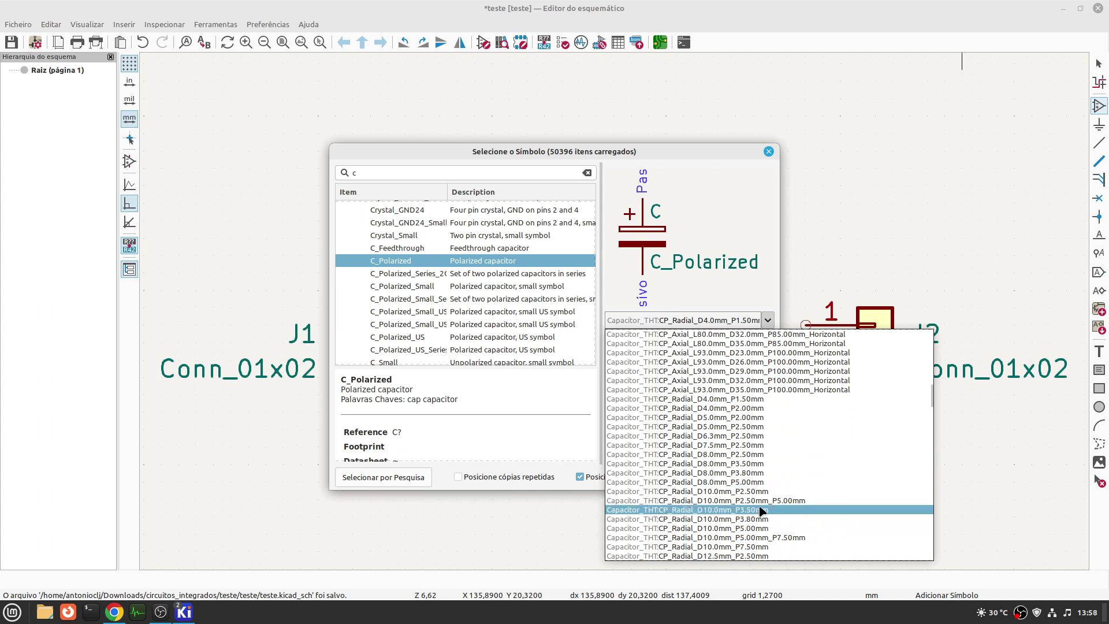
pyautogui.scroll(-1, 761, 511)
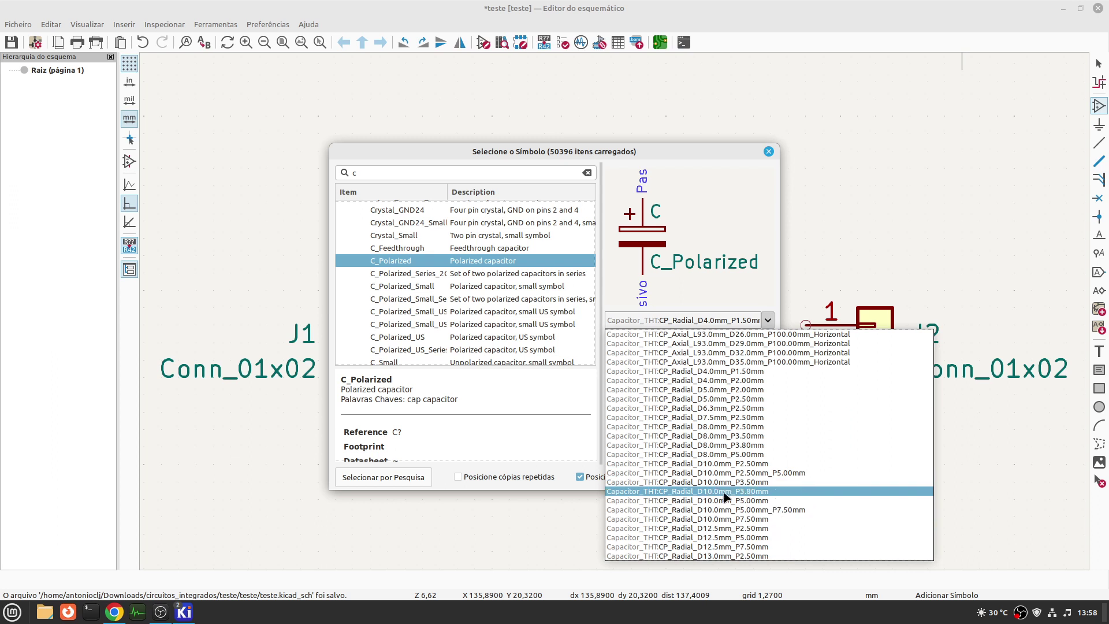
pyautogui.scroll(-7, 726, 496)
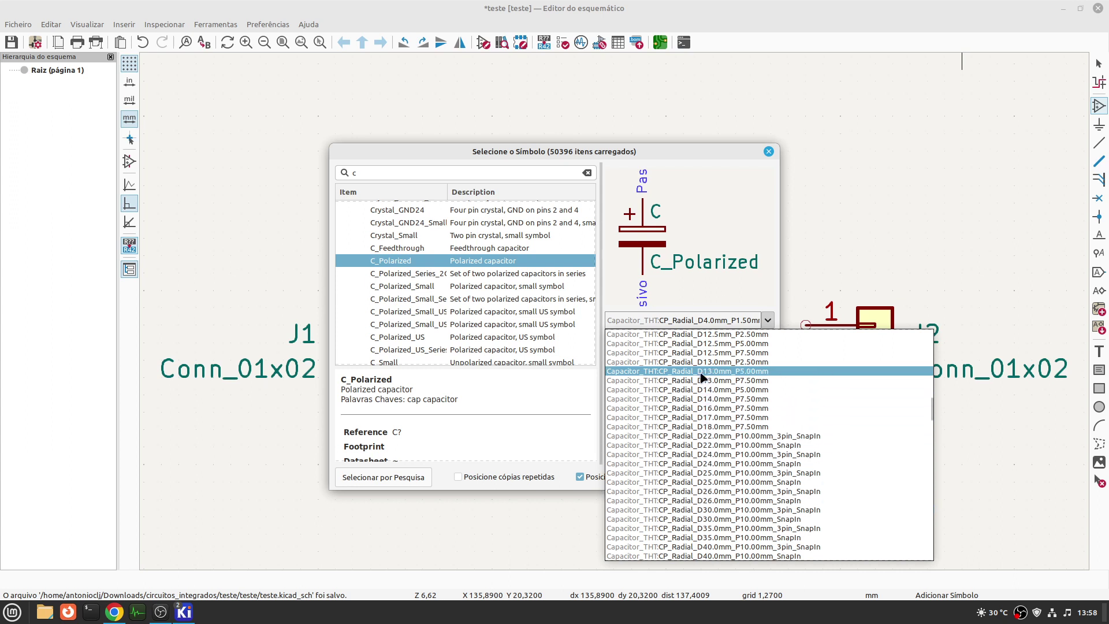
pyautogui.scroll(1, 702, 377)
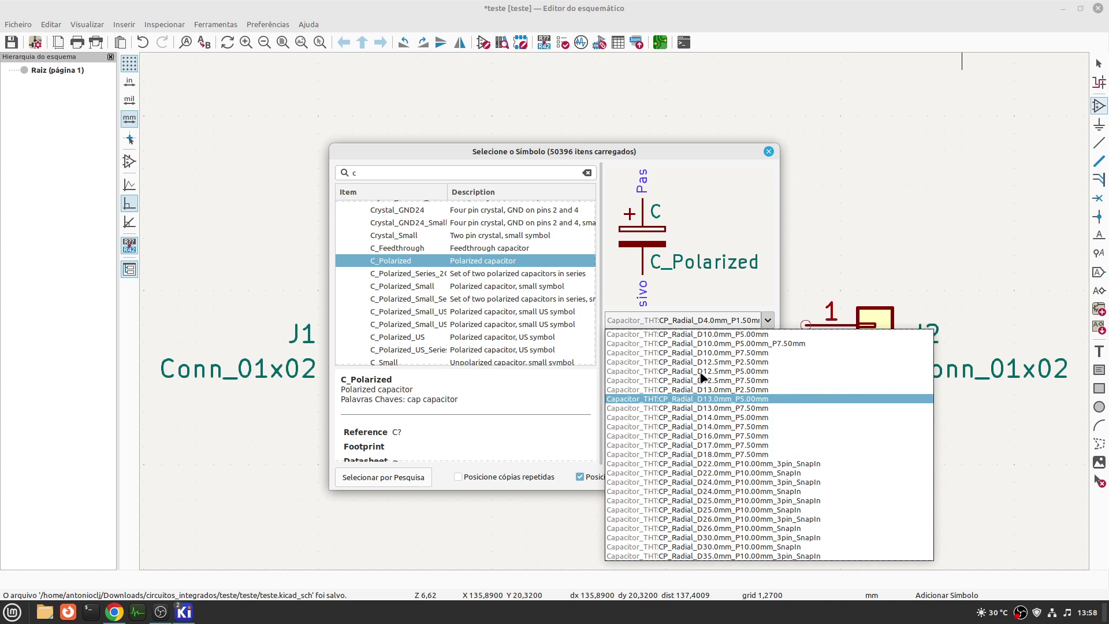
pyautogui.scroll(2, 703, 377)
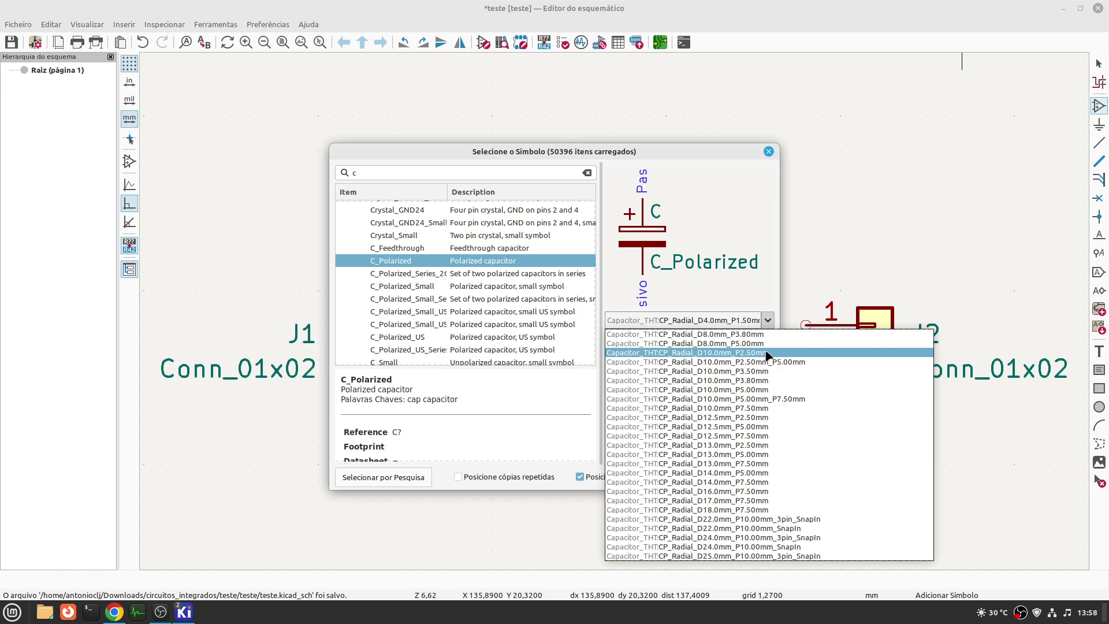
pyautogui.click(752, 394)
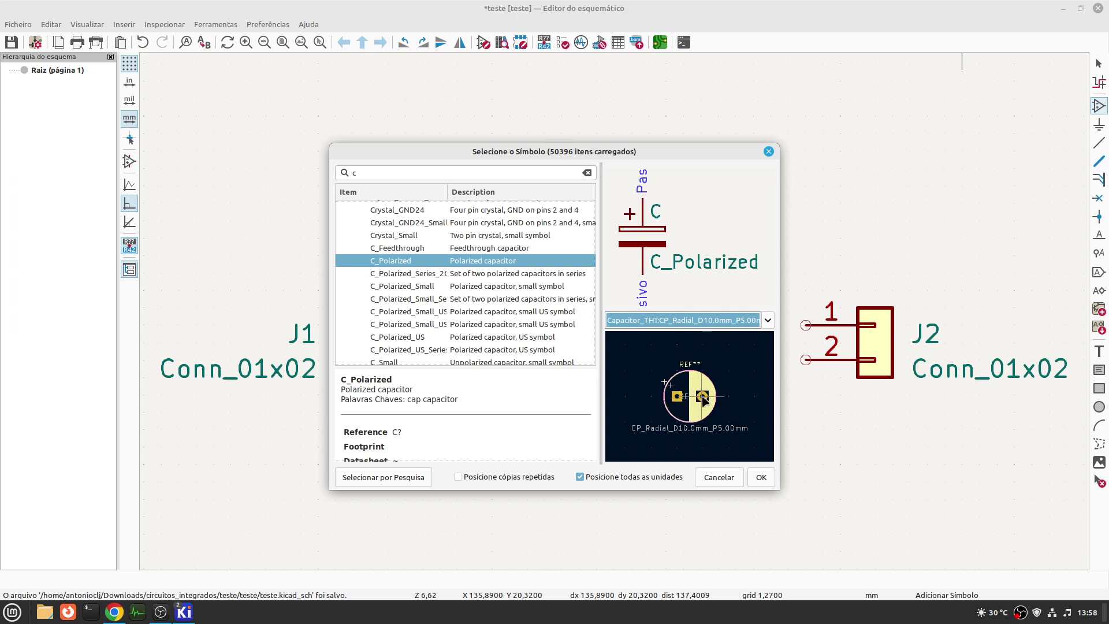
pyautogui.scroll(2, 687, 402)
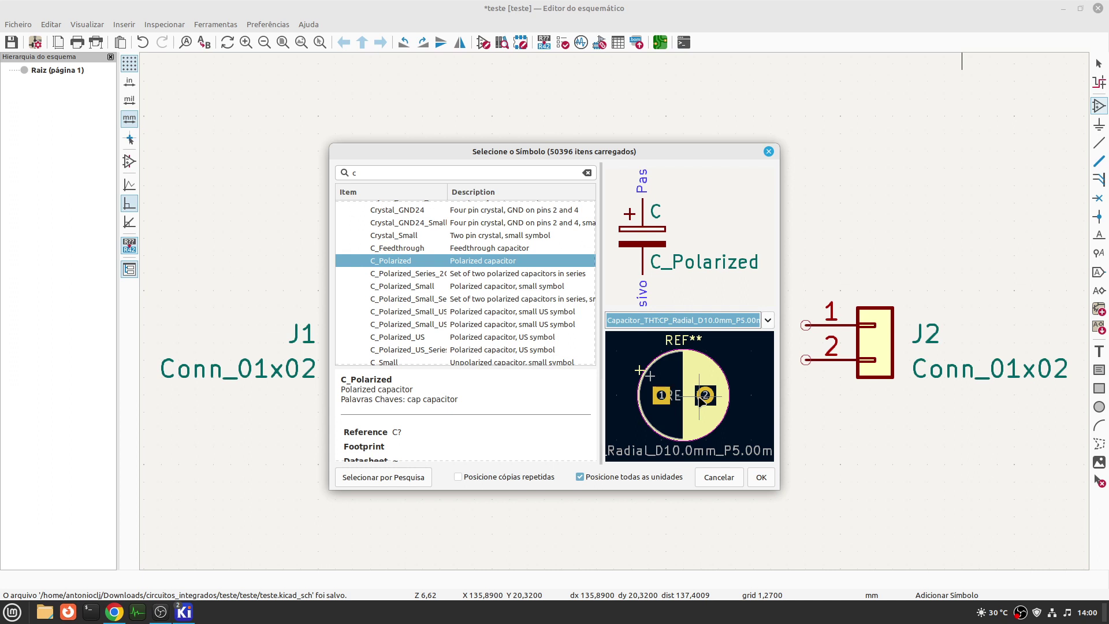
# - Place the polarized capacitor below the regulator's input side and duplicate it below the output side
pyautogui.click(761, 477)
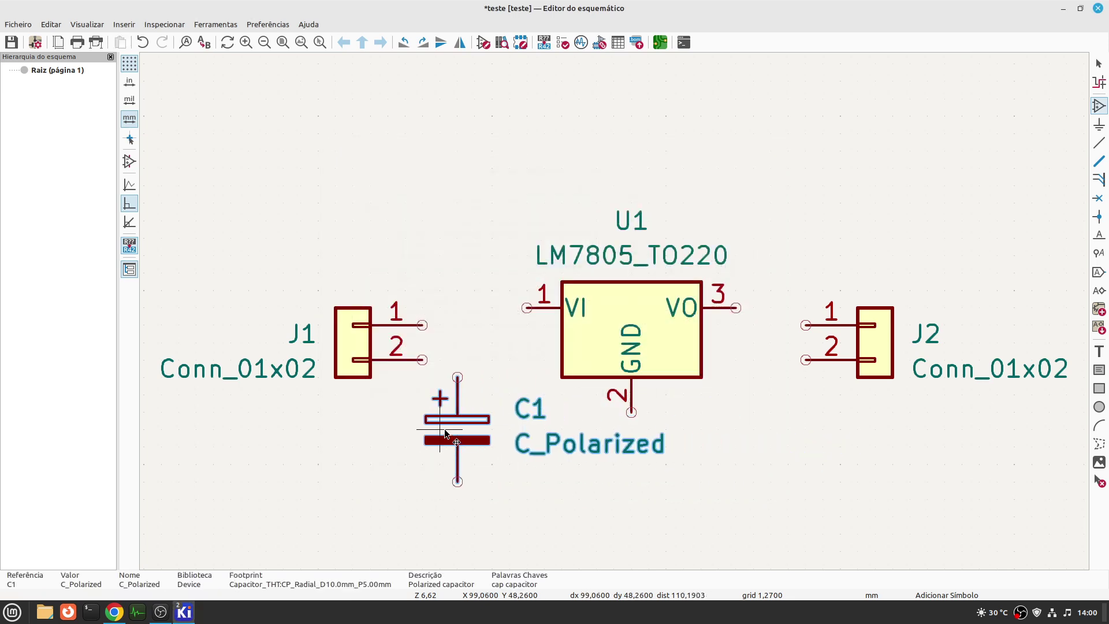
pyautogui.click(433, 482)
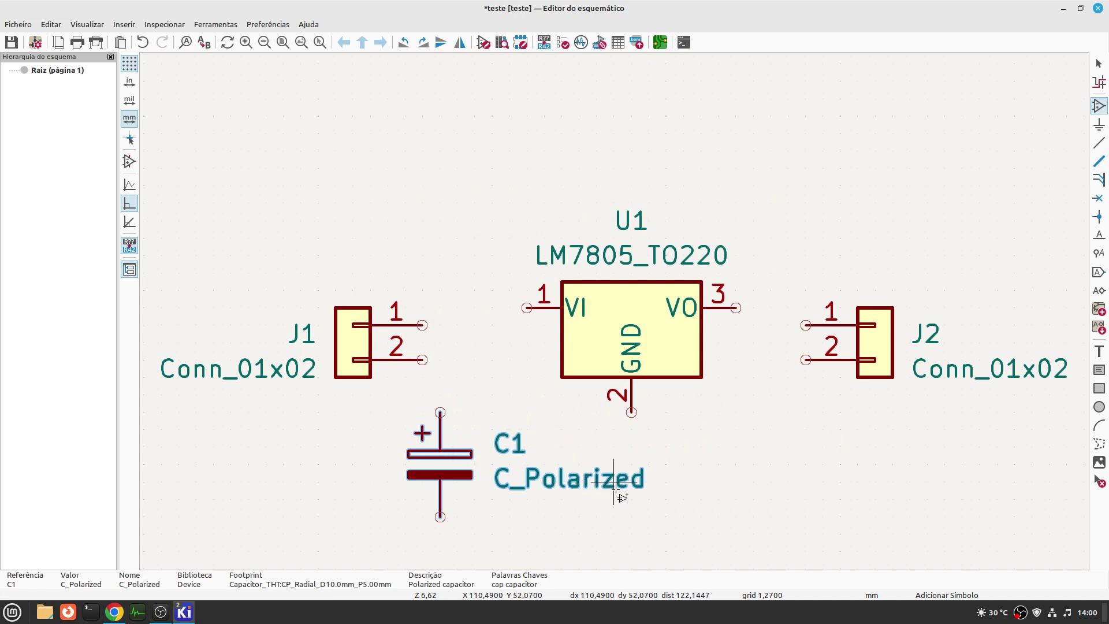
pyautogui.hotkey('ctrl', 'd')
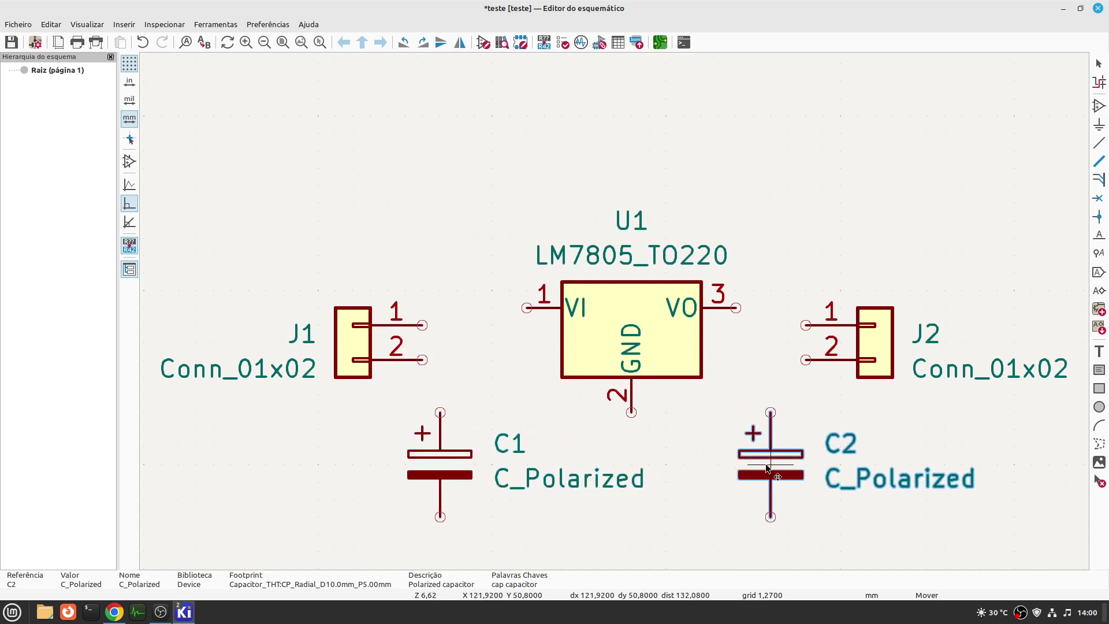
pyautogui.click(767, 468)
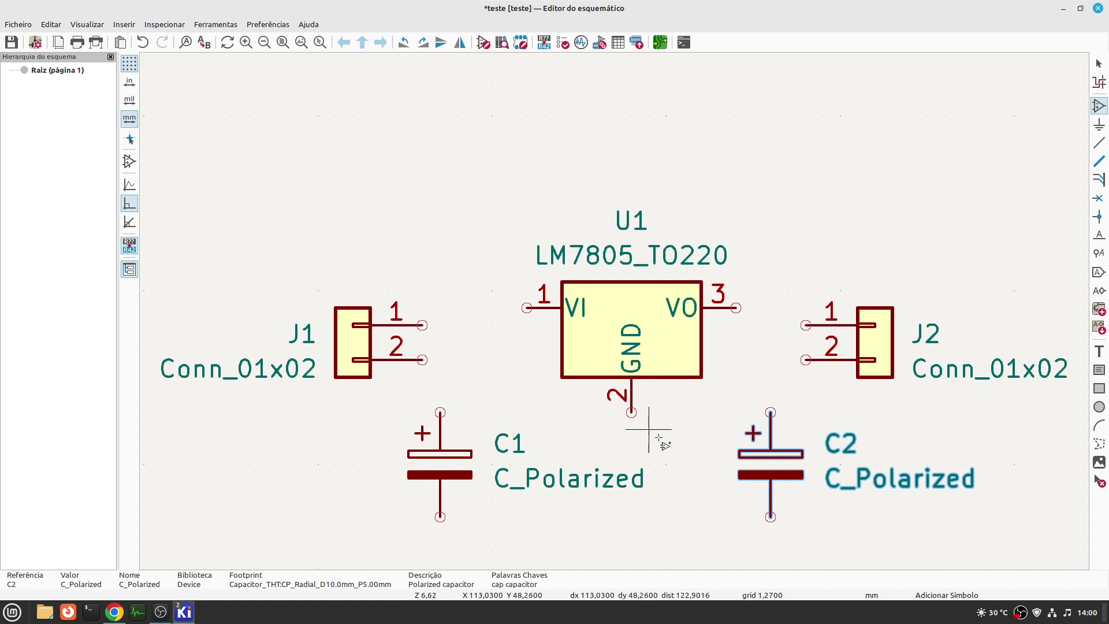
pyautogui.scroll(-2, 635, 323)
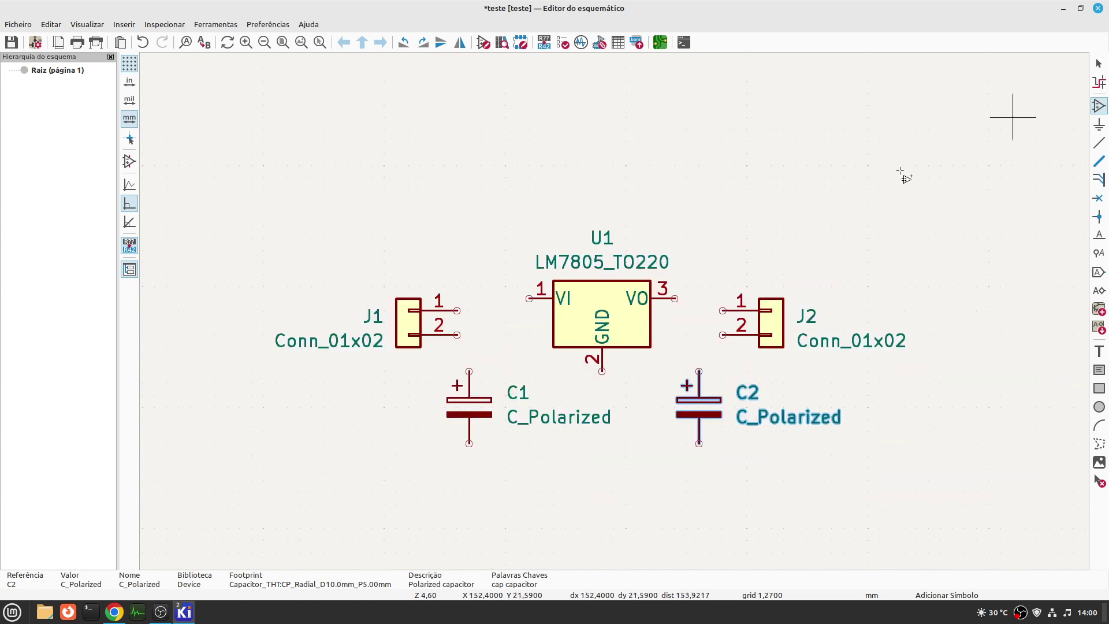
# - Start adding another symbol and find the unpolarized capacitor C in the Device library
pyautogui.click(528, 178)
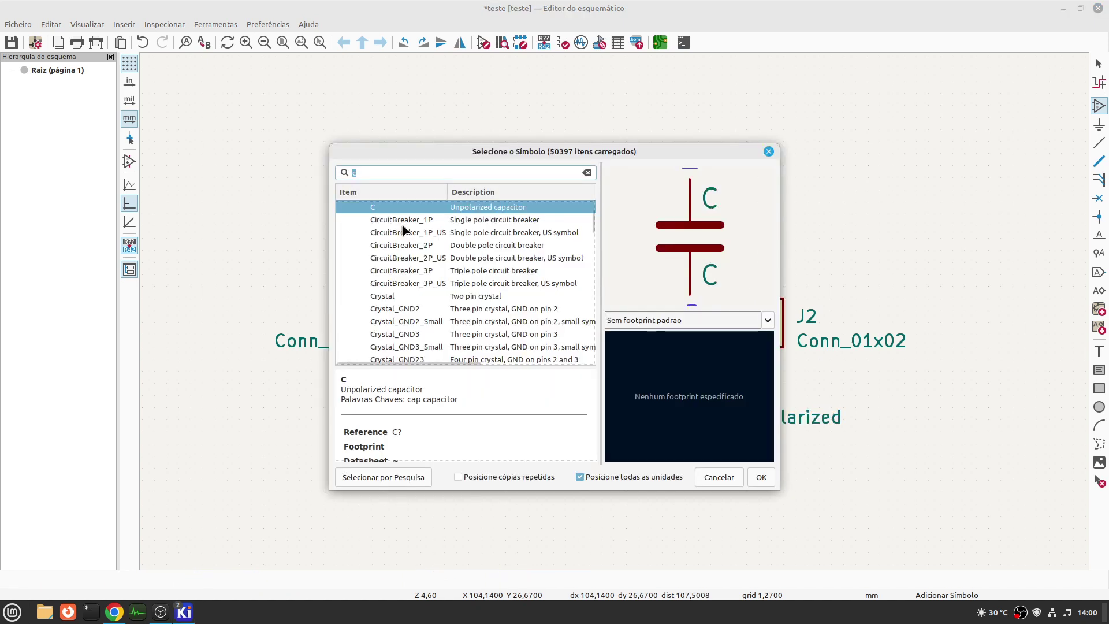
pyautogui.scroll(2, 407, 231)
pyautogui.scroll(2, 428, 234)
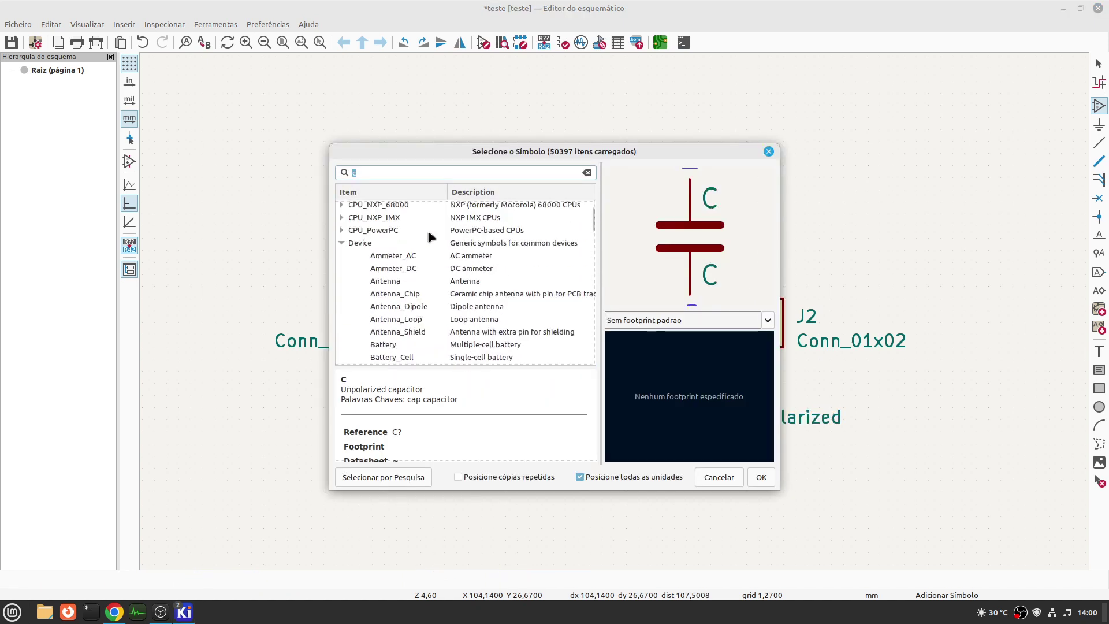
pyautogui.scroll(-2, 430, 236)
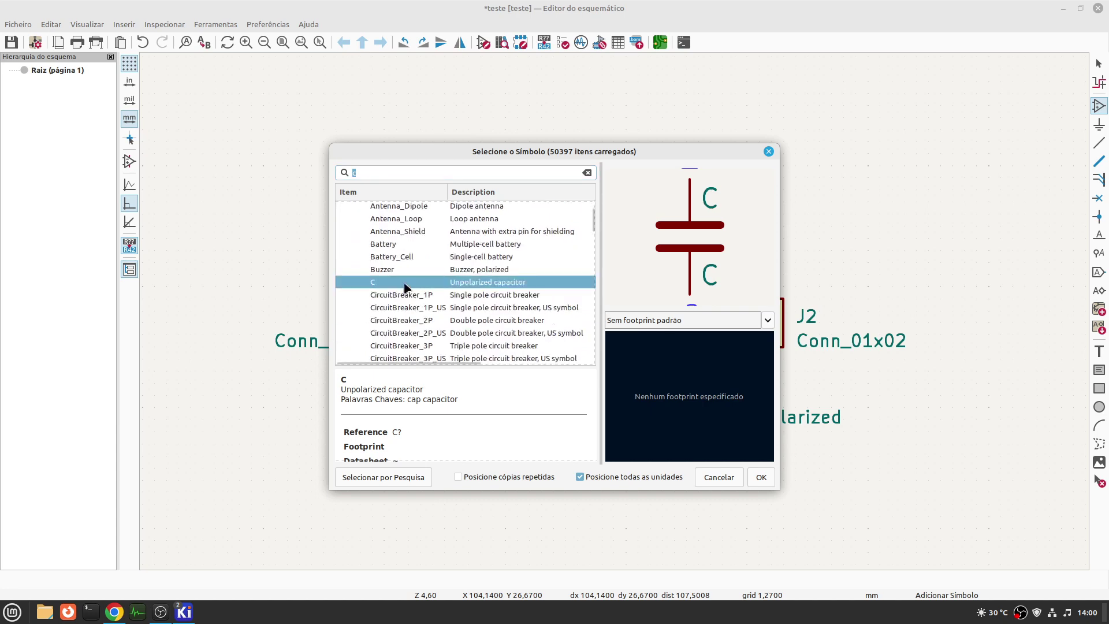
# - Assign the Capacitor_SMD:C_0402_1005Metric footprint to the unpolarized capacitor and enlarge its preview
pyautogui.click(767, 320)
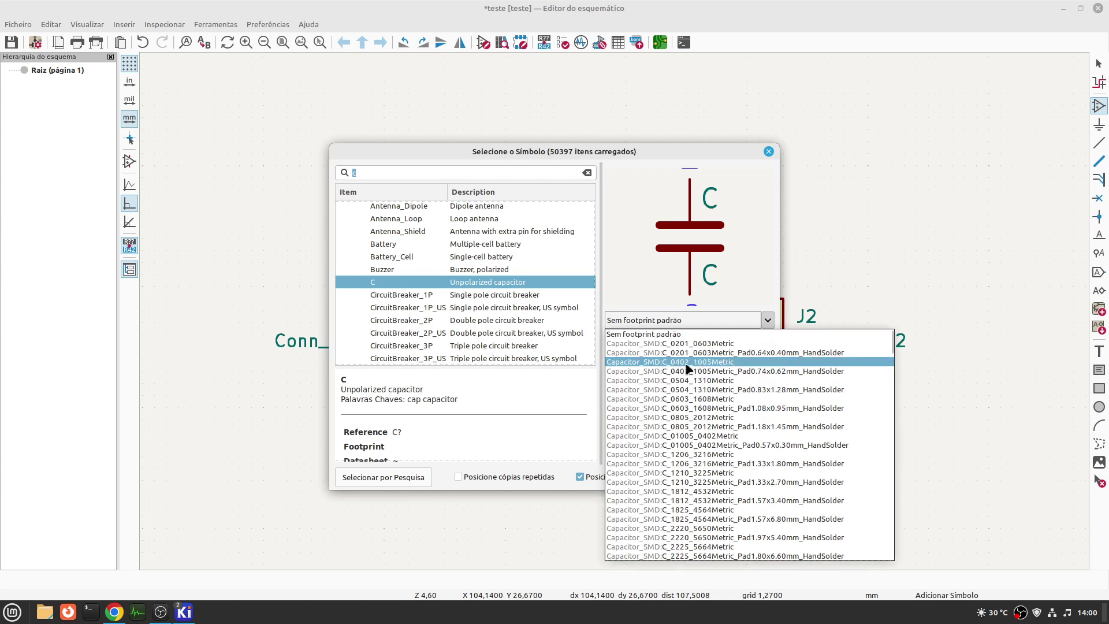
pyautogui.click(718, 363)
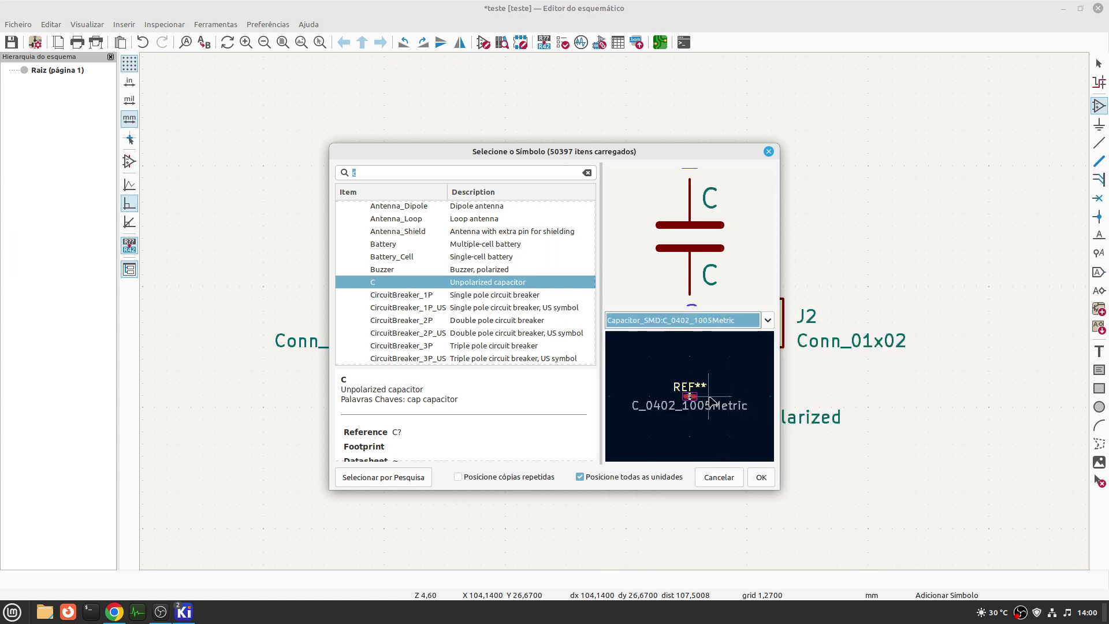
pyautogui.scroll(2, 744, 426)
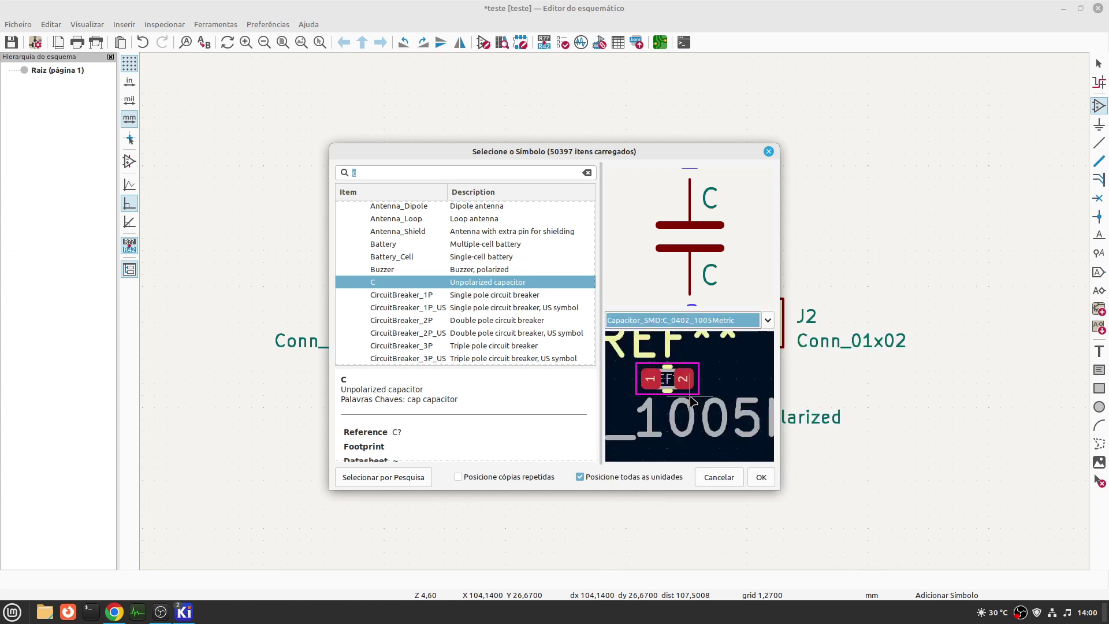
pyautogui.scroll(-2, 687, 397)
# - Switch the unpolarized capacitor's footprint to the through-hole Capacitor_THT:C_Radial_D6.3mm_H7.0mm_P2.50mm
pyautogui.click(767, 320)
pyautogui.scroll(-10, 690, 421)
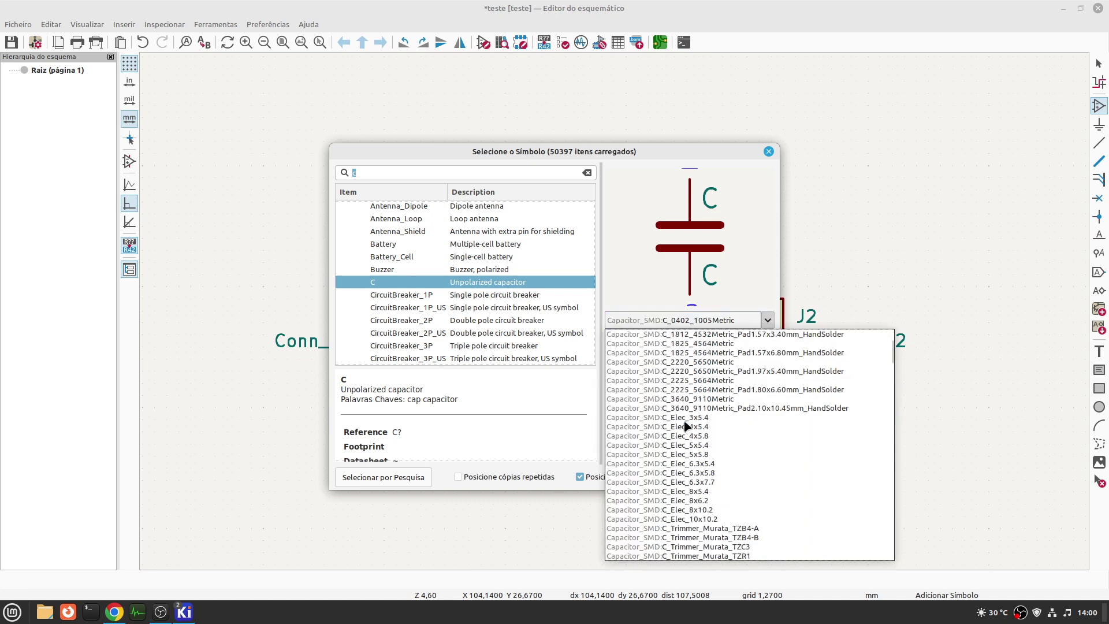
pyautogui.scroll(-4, 691, 420)
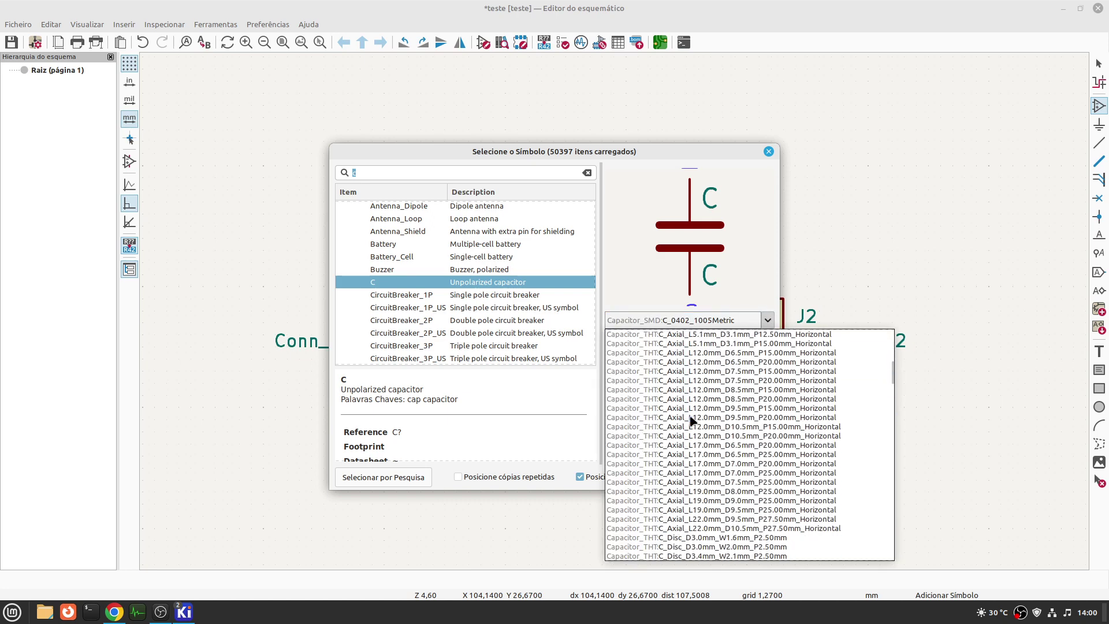
pyautogui.scroll(-4, 691, 420)
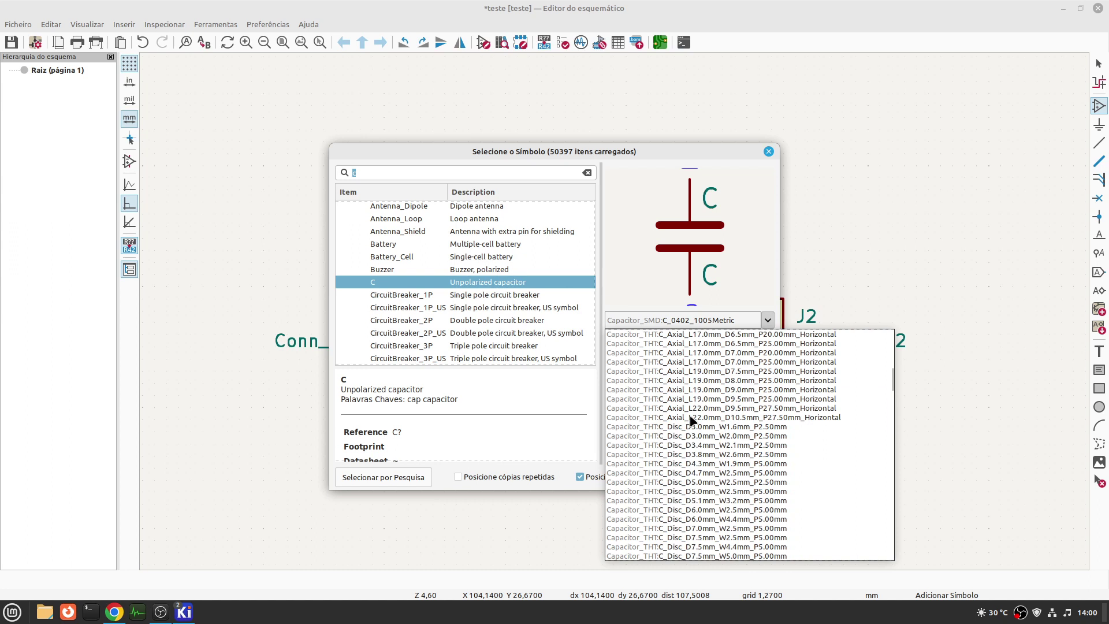
pyautogui.scroll(-10, 746, 404)
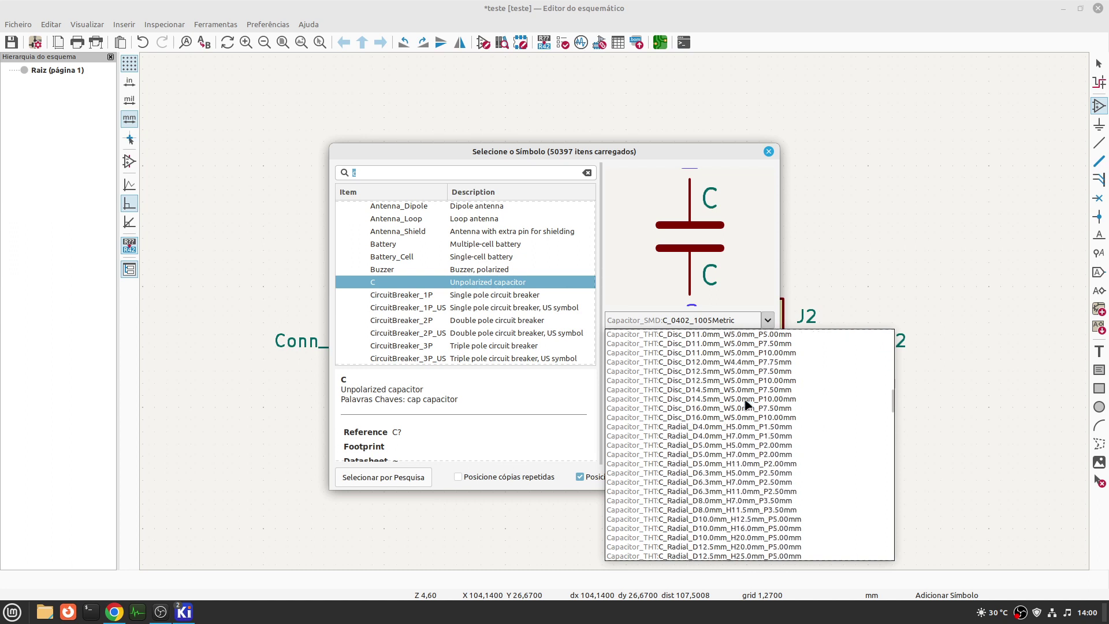
pyautogui.scroll(-3, 746, 404)
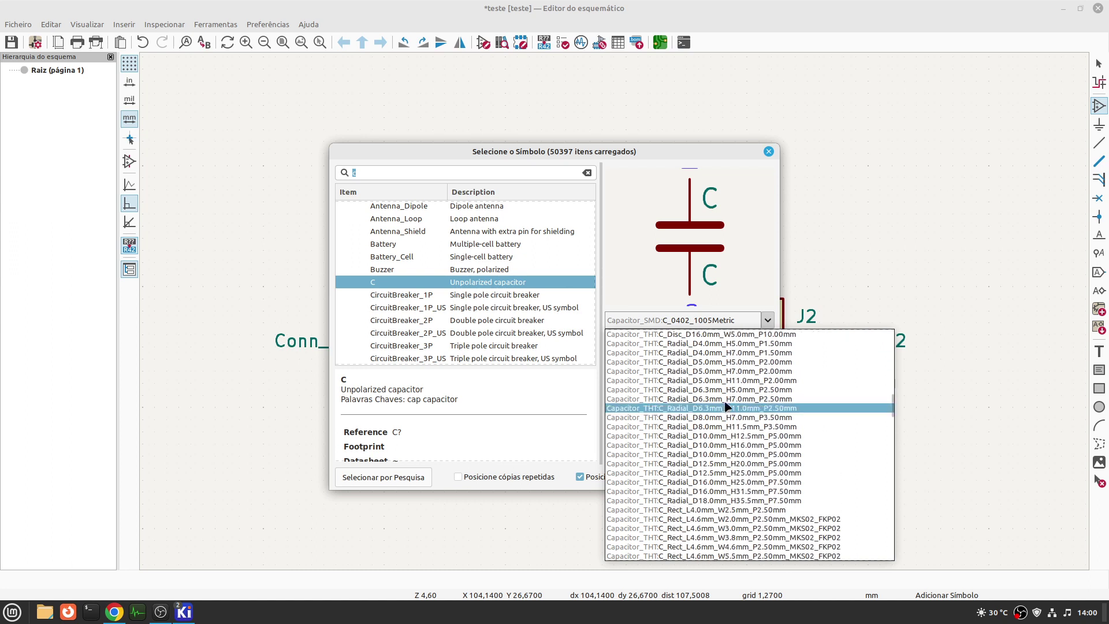
pyautogui.click(744, 399)
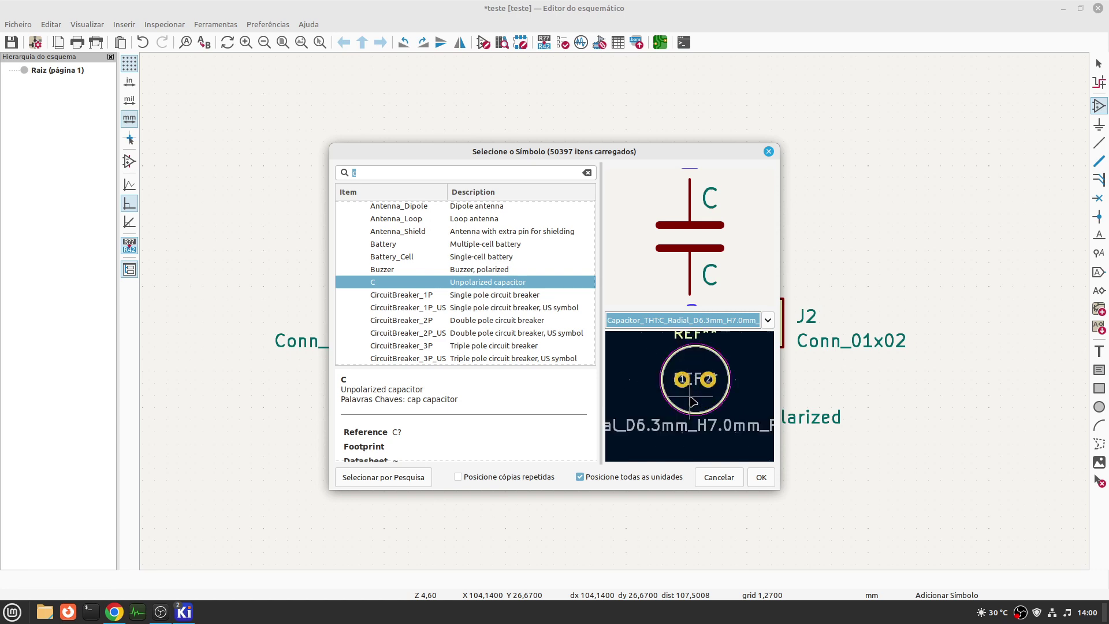
# - Try the disc footprint C_Disc_D10.5mm_W5.0mm_P5.00mm, followed by its P7.50mm variant, and enlarge the preview
pyautogui.click(767, 319)
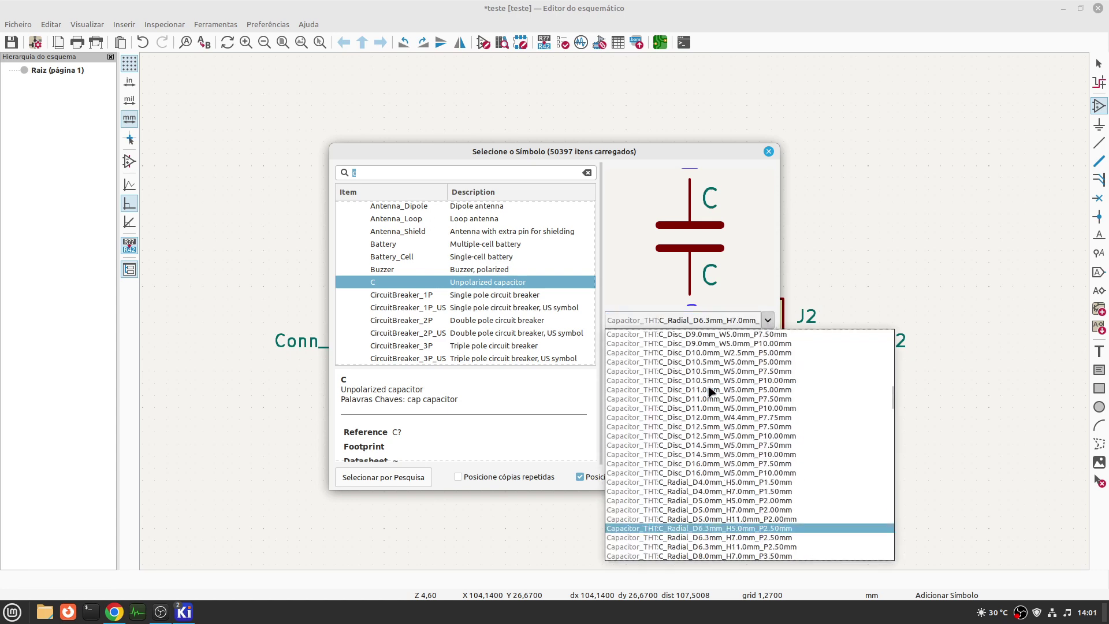
pyautogui.click(712, 362)
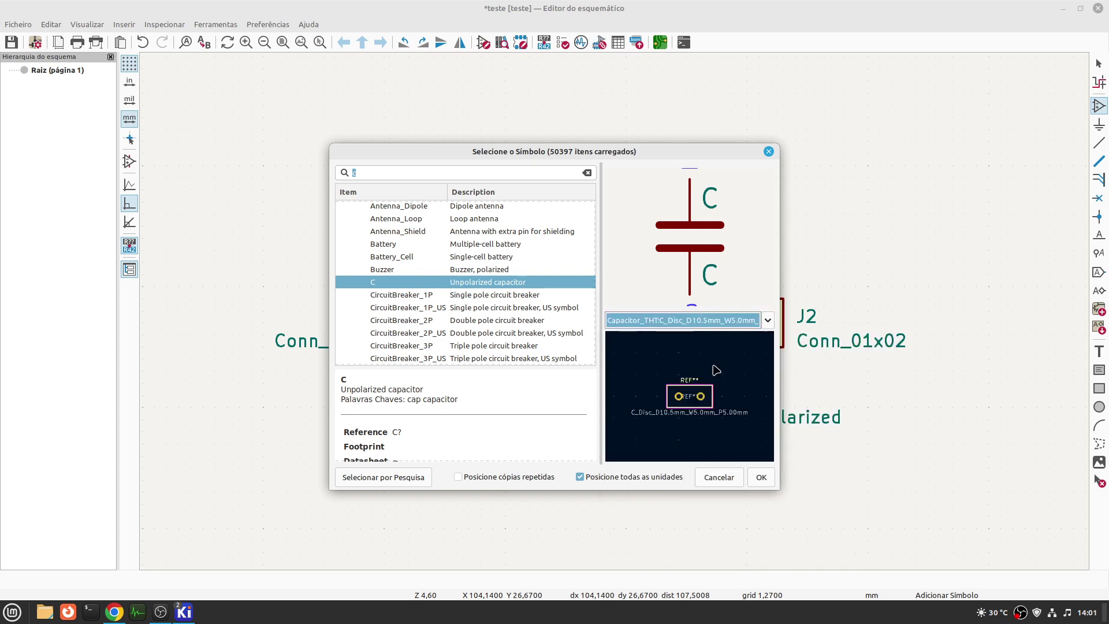
pyautogui.click(769, 321)
pyautogui.click(706, 378)
pyautogui.scroll(4, 691, 401)
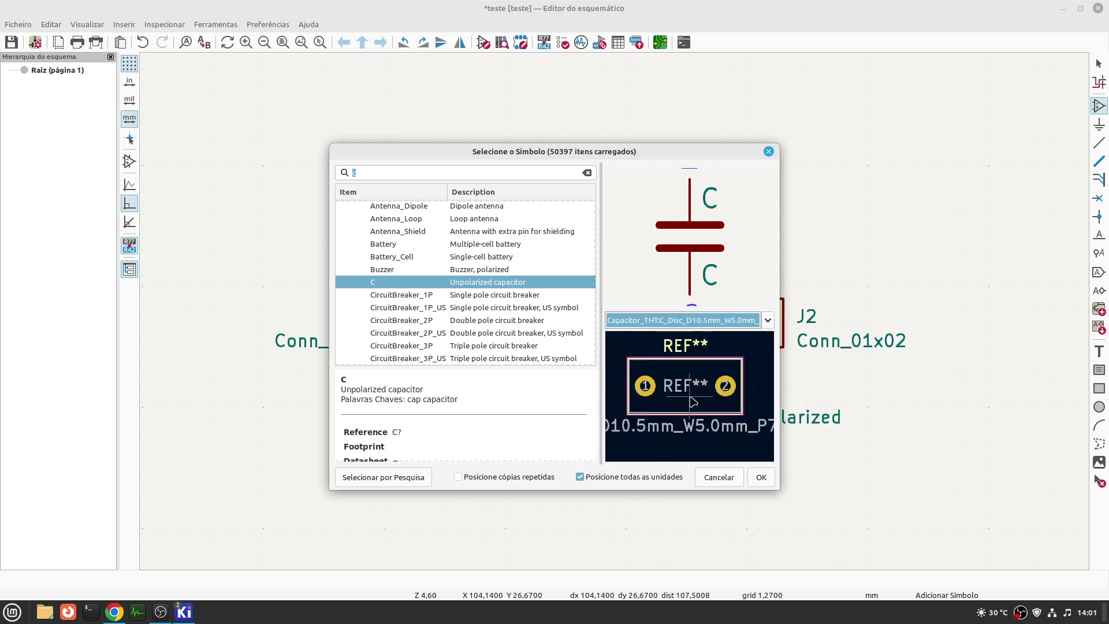
pyautogui.scroll(-4, 692, 402)
# - Switch the capacitor's footprint to the rectangular Capacitor_THT:C_Rect_L7.2mm_W2.5mm_P5.00mm_FKS2_FKP2_MKS2_MKP2
pyautogui.click(768, 321)
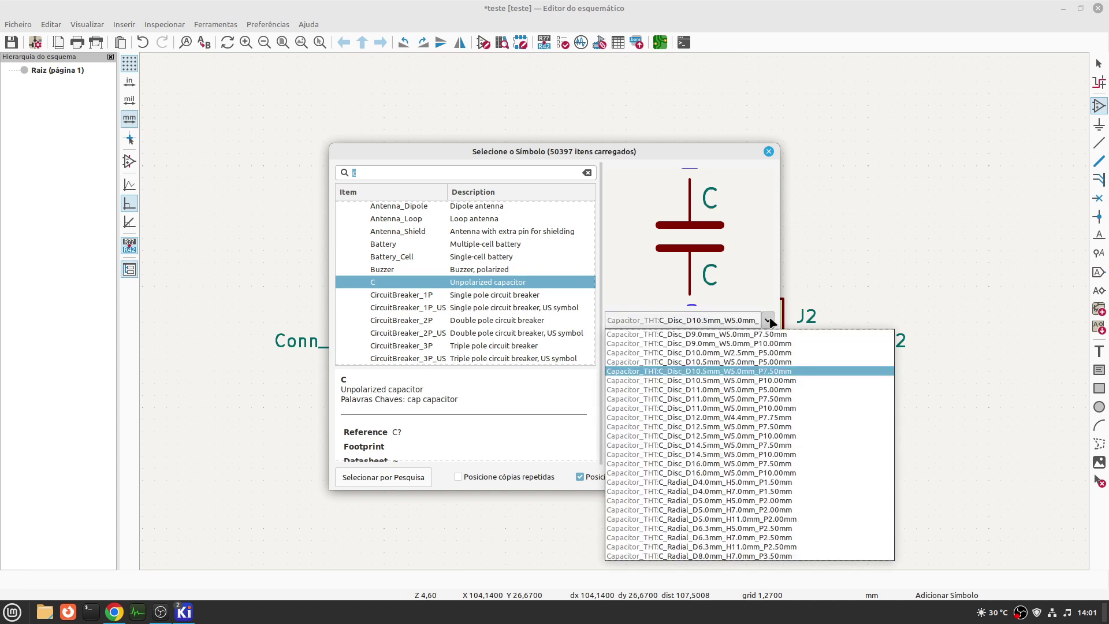
pyautogui.scroll(-10, 725, 457)
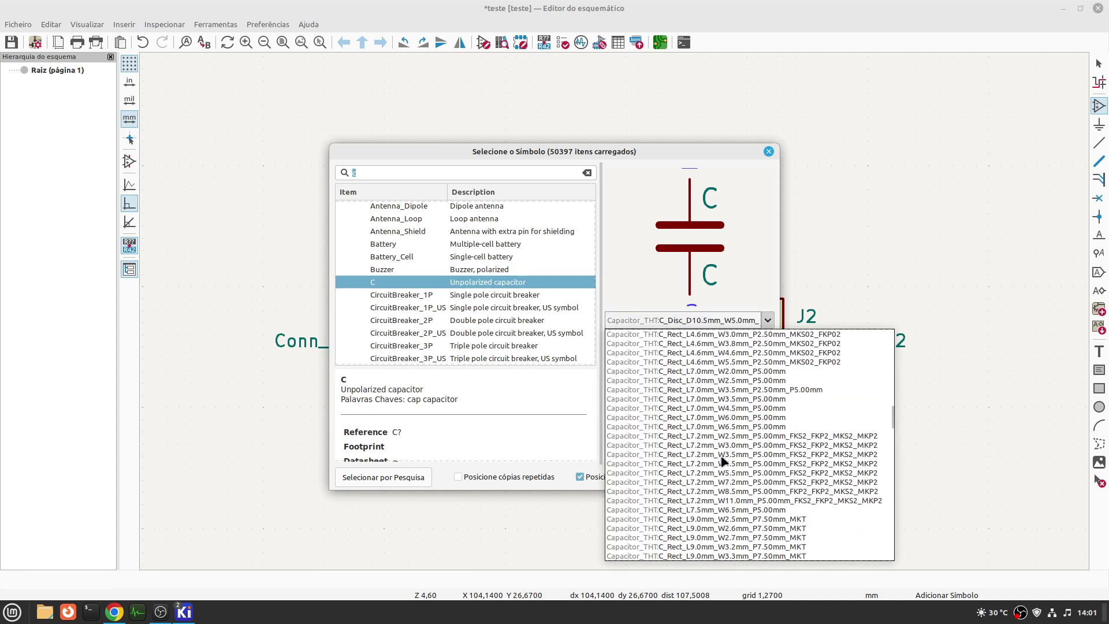
pyautogui.click(716, 436)
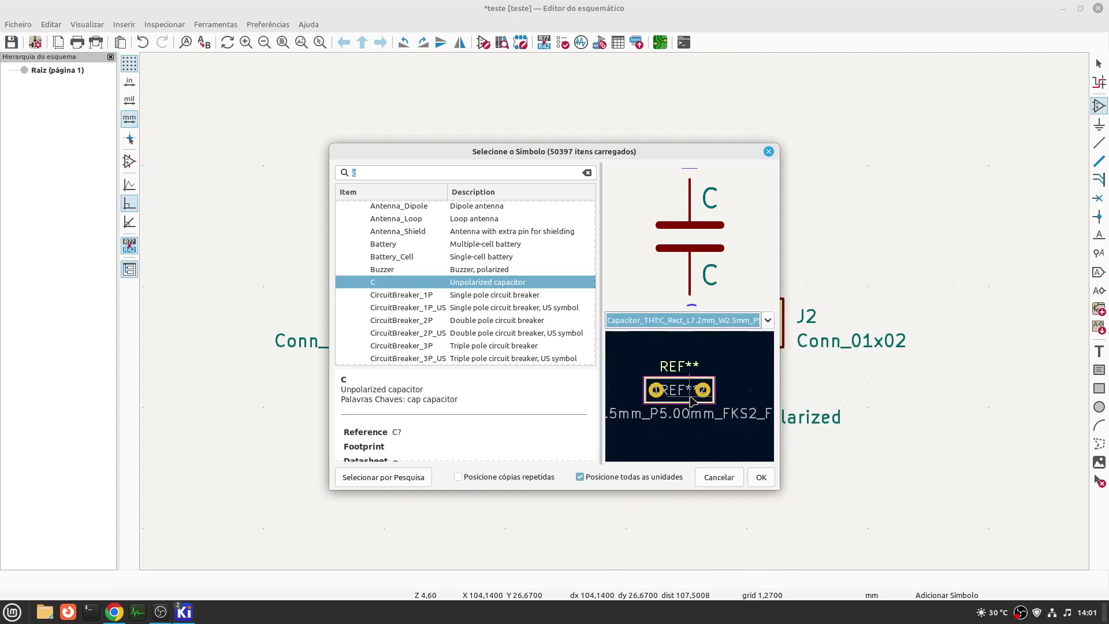
# - Browse the remaining footprints and switch the capacitor to PCM_4ms_Capacitor:C_Disc_P5.08mm
pyautogui.click(767, 320)
pyautogui.scroll(3, 736, 425)
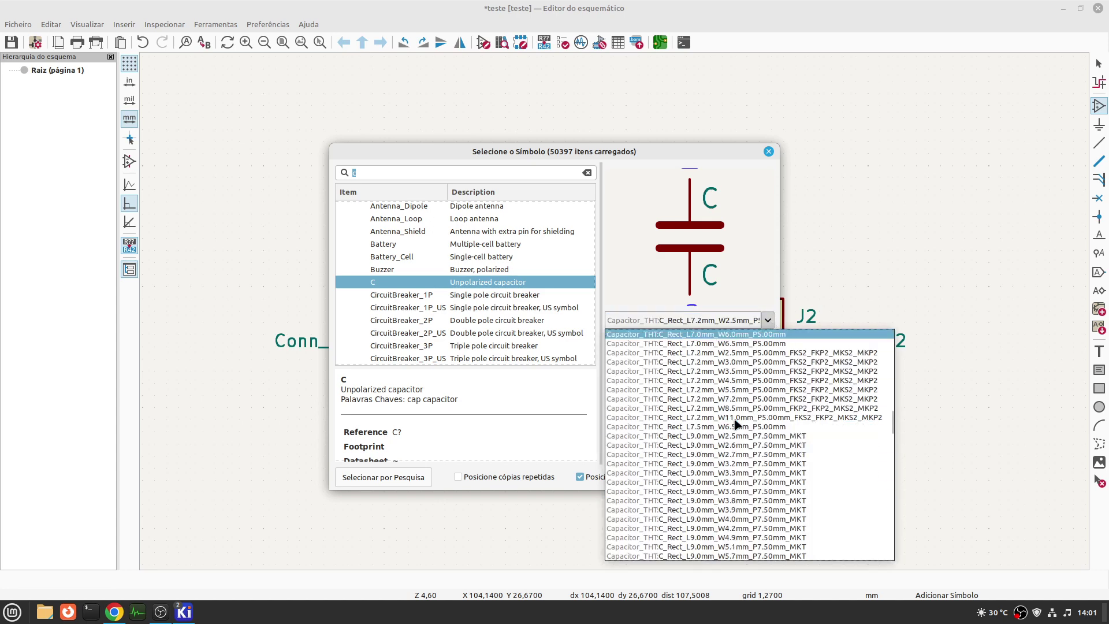
pyautogui.scroll(-20, 737, 425)
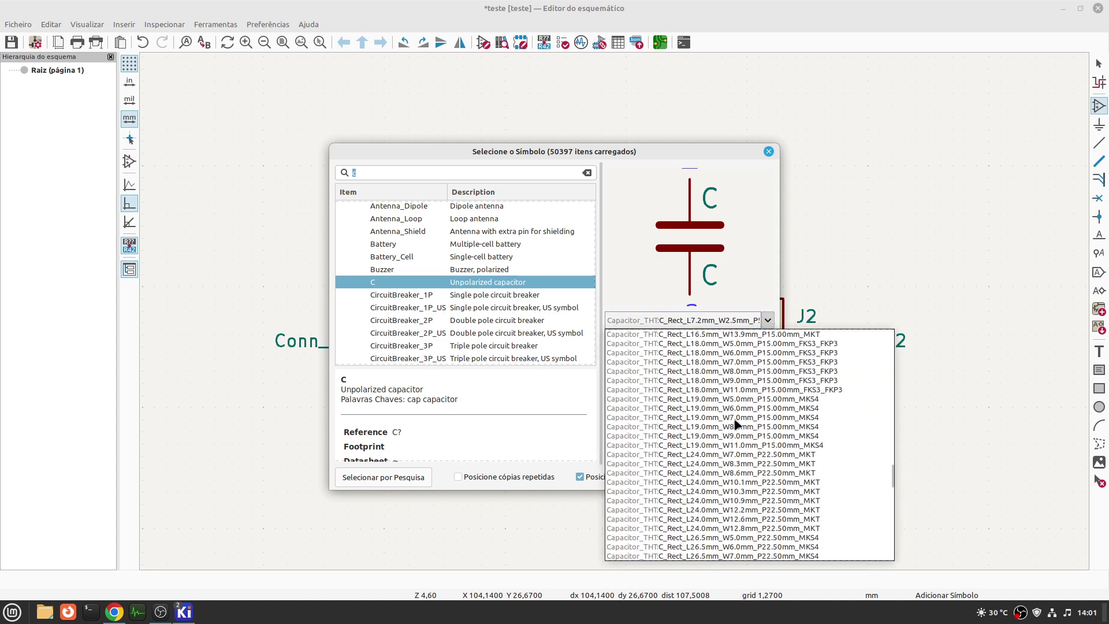
pyautogui.scroll(-20, 732, 509)
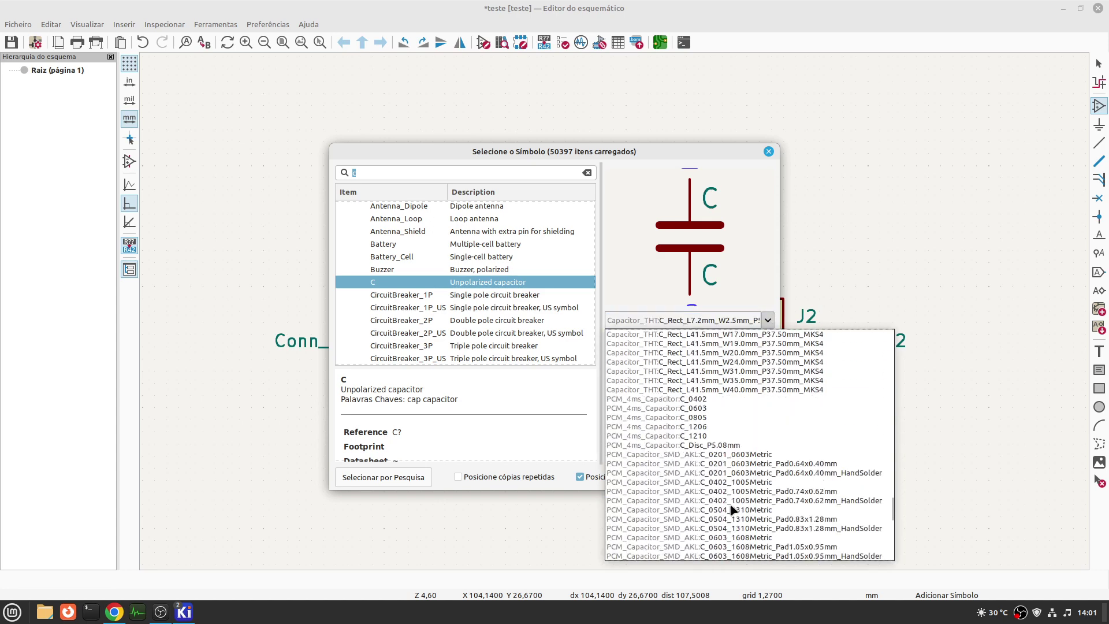
pyautogui.scroll(-20, 732, 510)
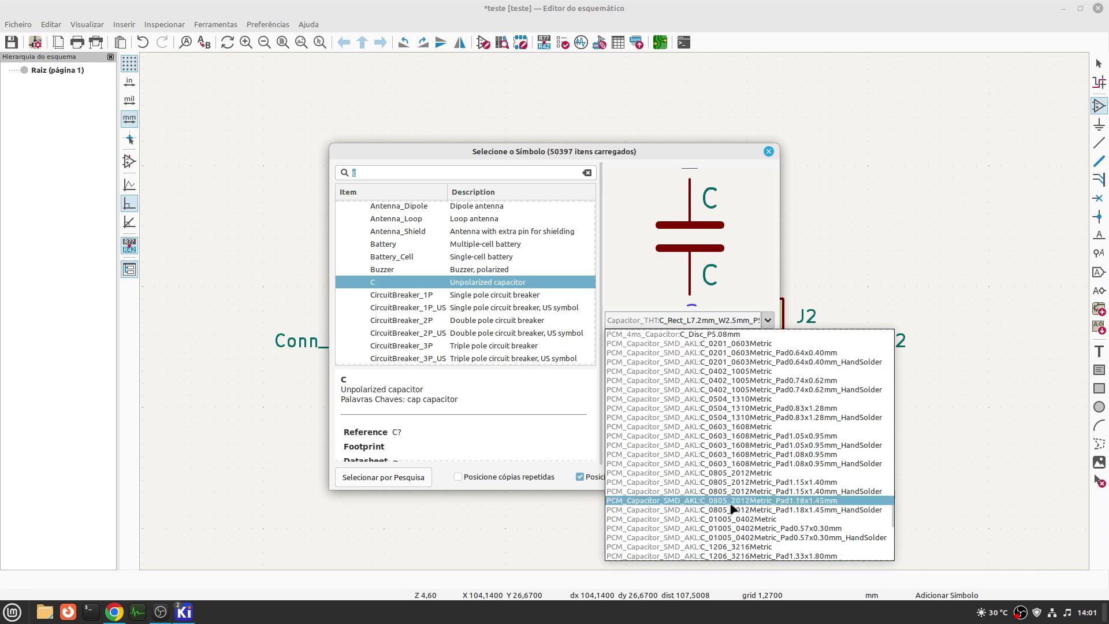
pyautogui.scroll(-5, 733, 507)
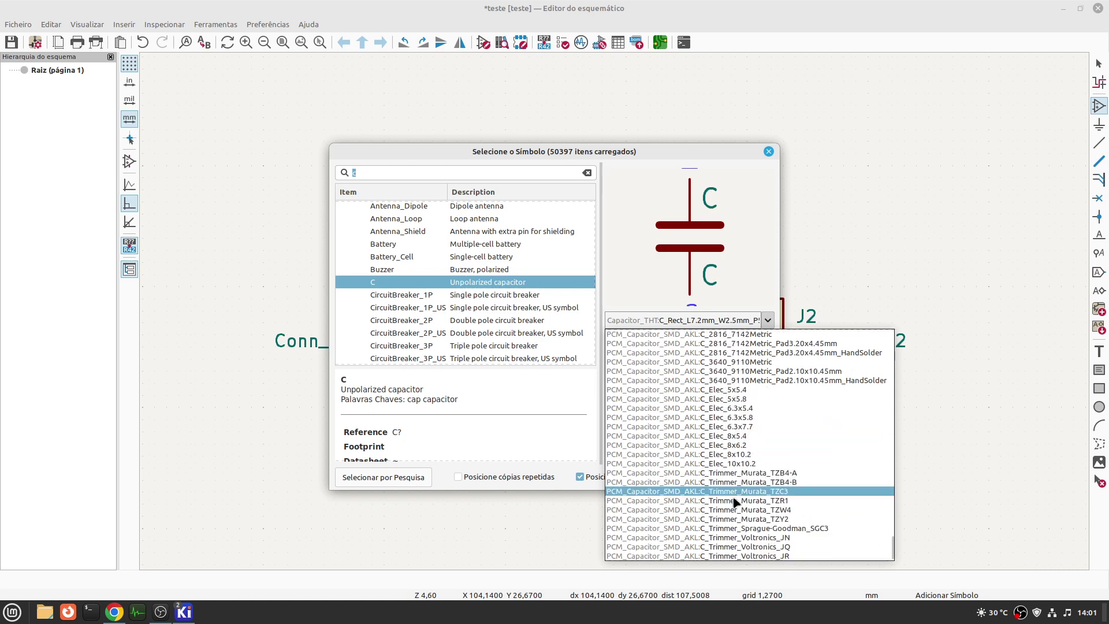
pyautogui.scroll(7, 728, 462)
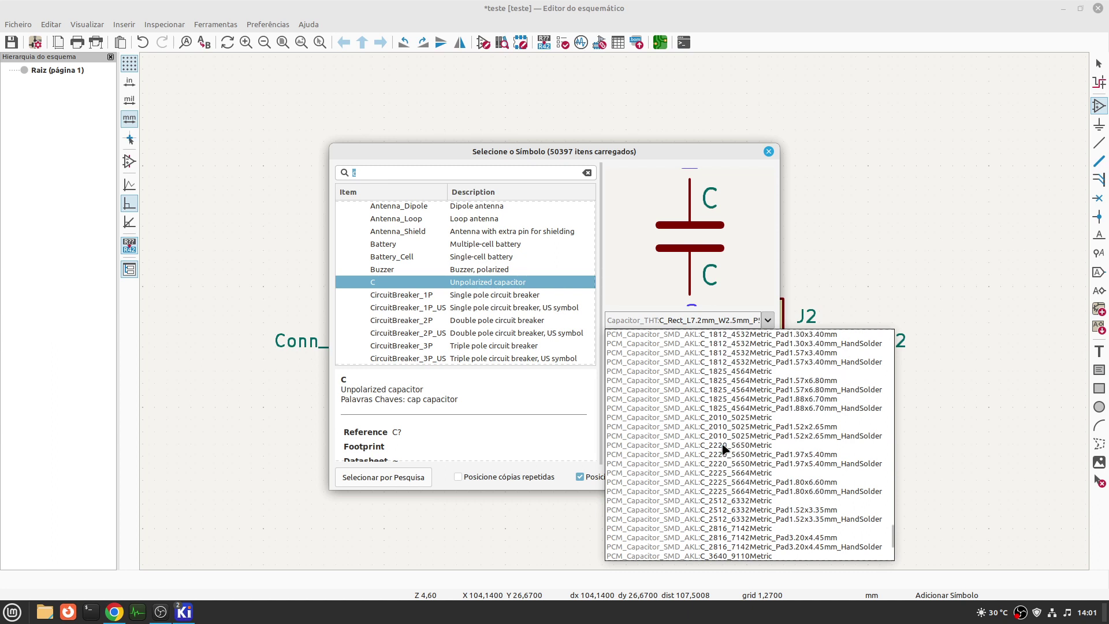
pyautogui.scroll(15, 725, 448)
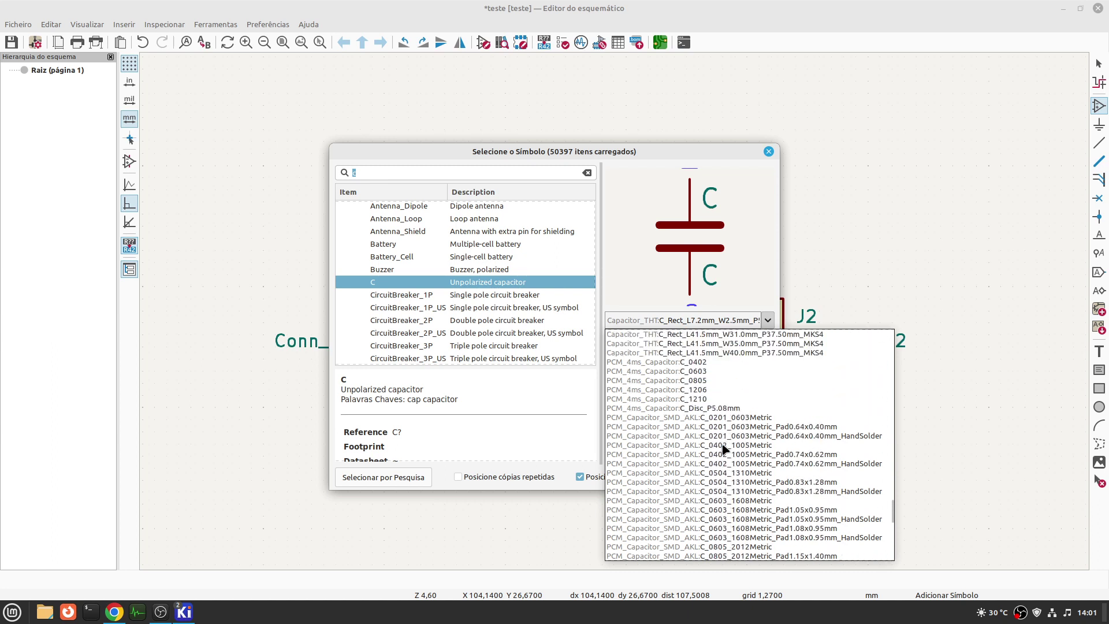
pyautogui.click(726, 410)
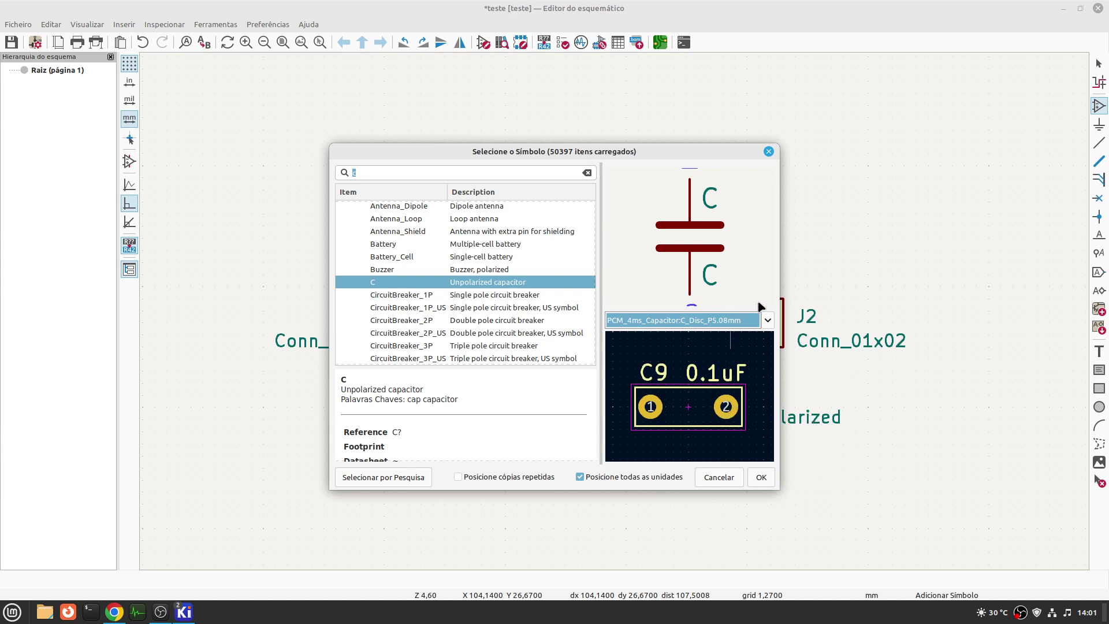
# - Switch the capacitor's footprint to the radial Capacitor_THT:C_Radial_D4.0mm_H7.0mm_P1.50mm
pyautogui.click(768, 324)
pyautogui.scroll(20, 712, 414)
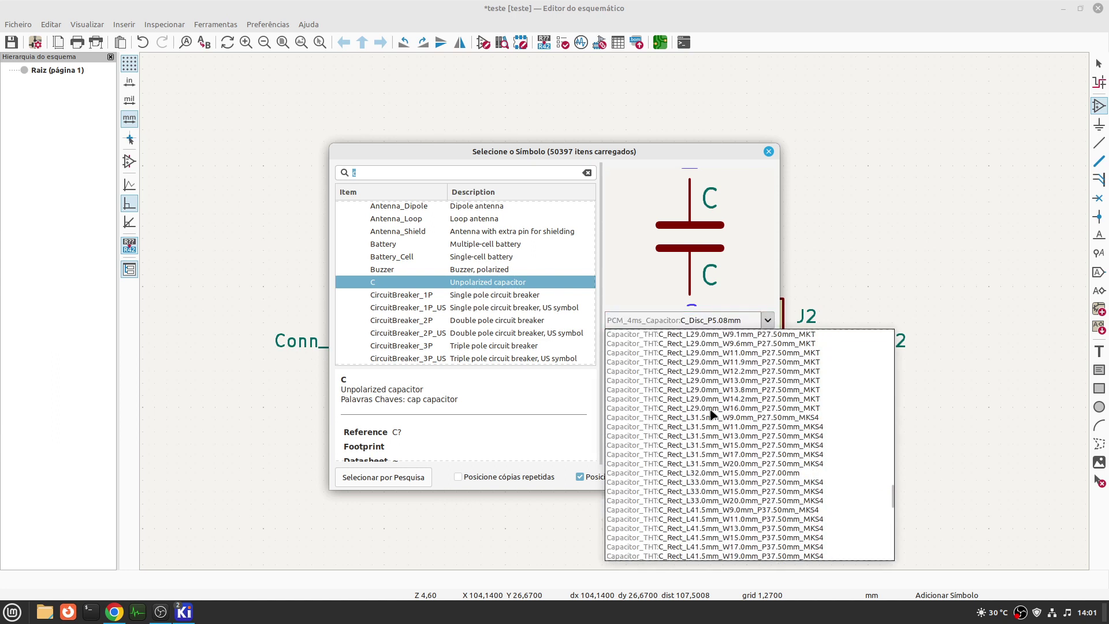
pyautogui.scroll(20, 713, 414)
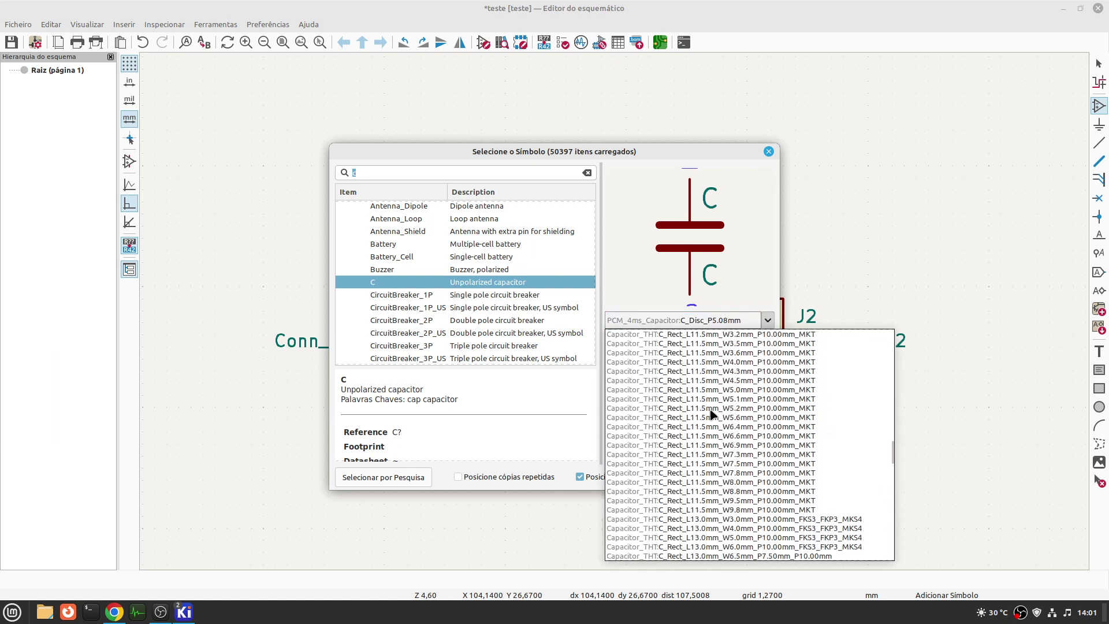
pyautogui.scroll(12, 713, 414)
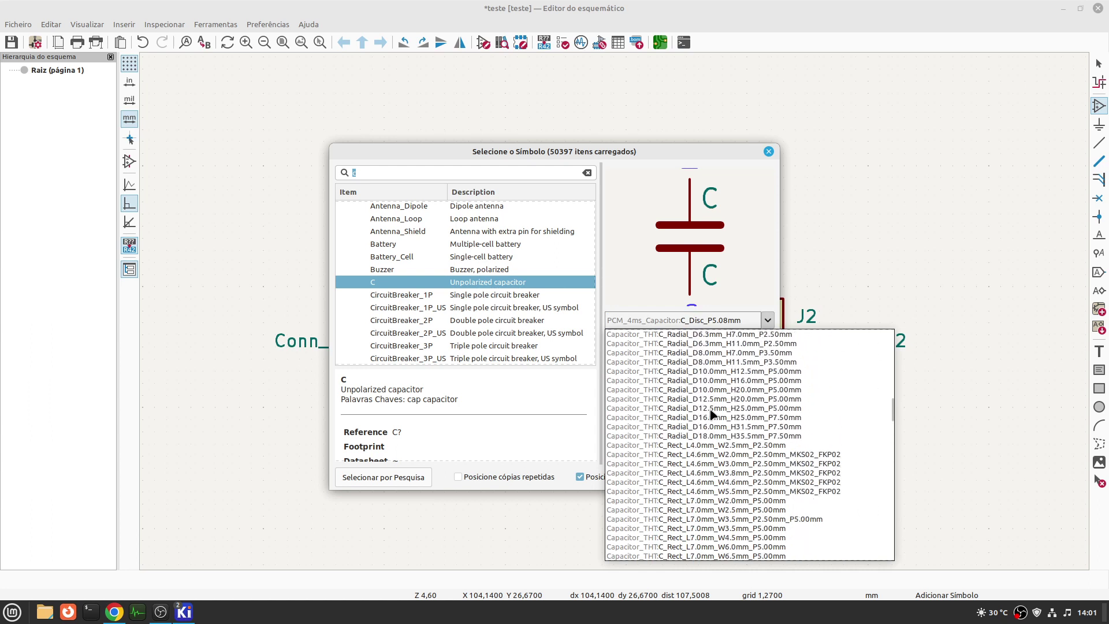
pyautogui.scroll(4, 713, 414)
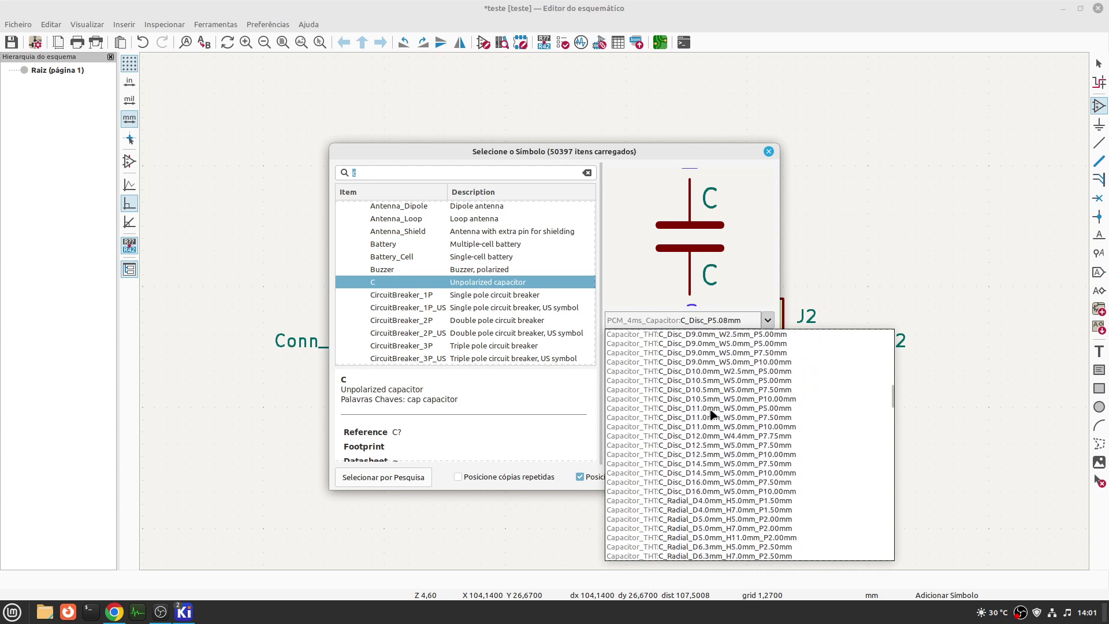
pyautogui.click(702, 398)
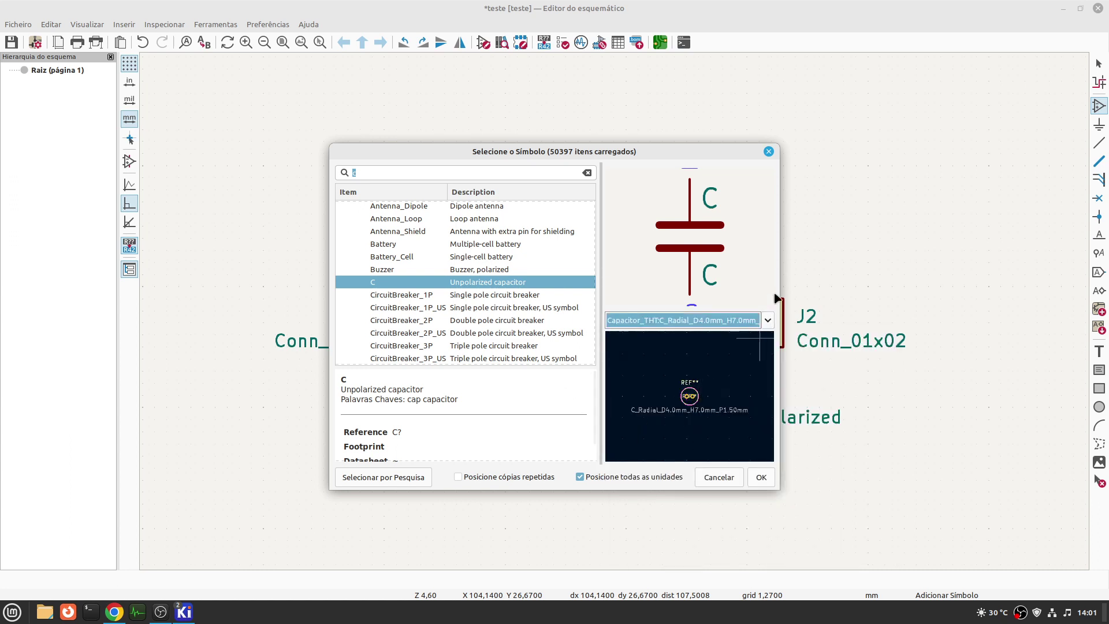
# - Set the unpolarized capacitor's footprint to Capacitor_THT:C_Rect_L7.0mm_W2.0mm_P5.00mm and accept the symbol for placement
pyautogui.click(767, 320)
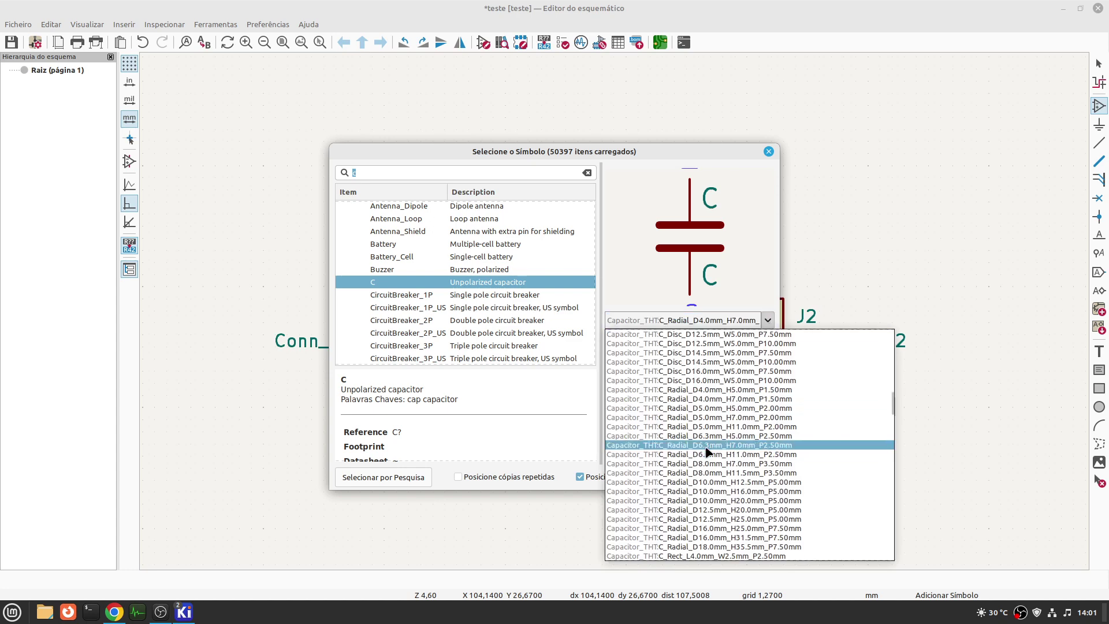
pyautogui.scroll(4, 708, 451)
pyautogui.scroll(-9, 708, 452)
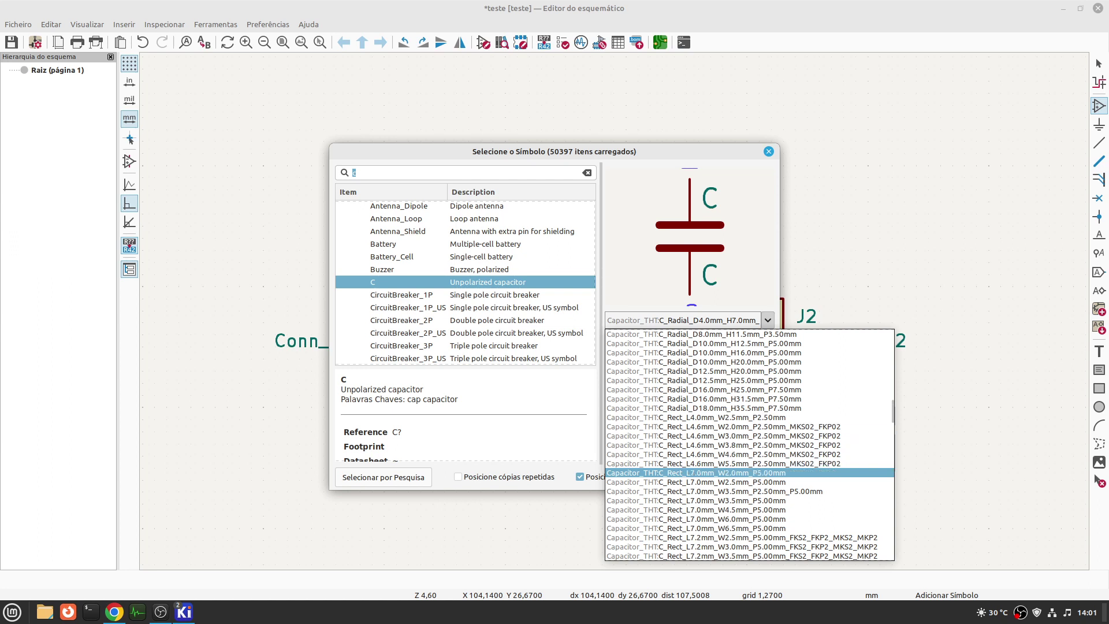
pyautogui.click(693, 472)
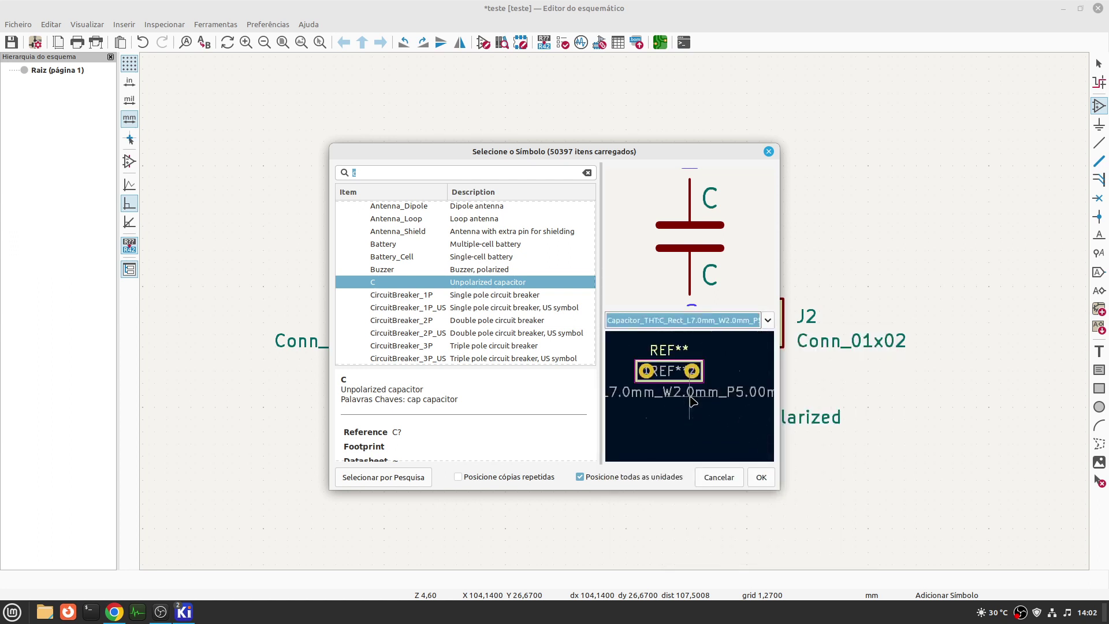
pyautogui.click(760, 476)
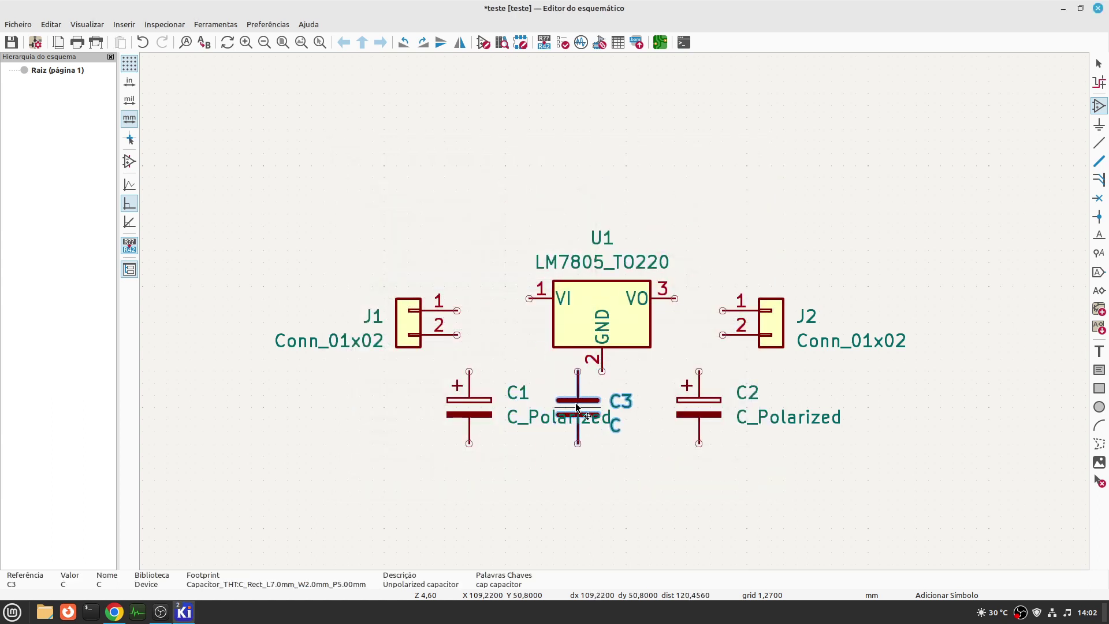
# - Place the unpolarized capacitor C3 between C1 and C2, add a duplicate of it beside C2, and end symbol placement
pyautogui.click(576, 405)
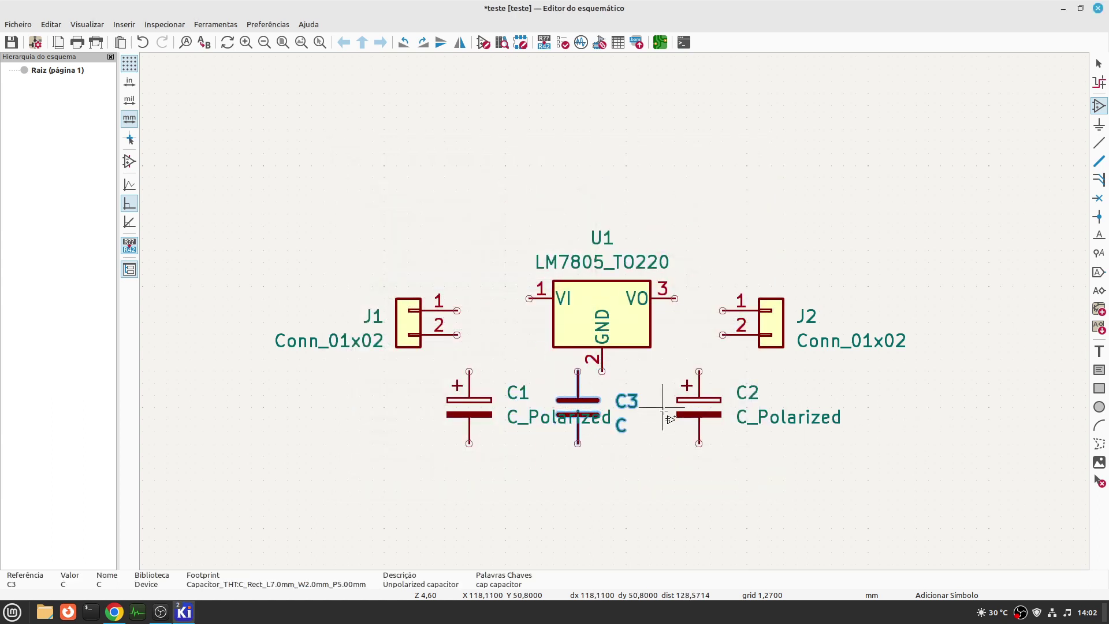
pyautogui.hotkey('ctrl', 'd')
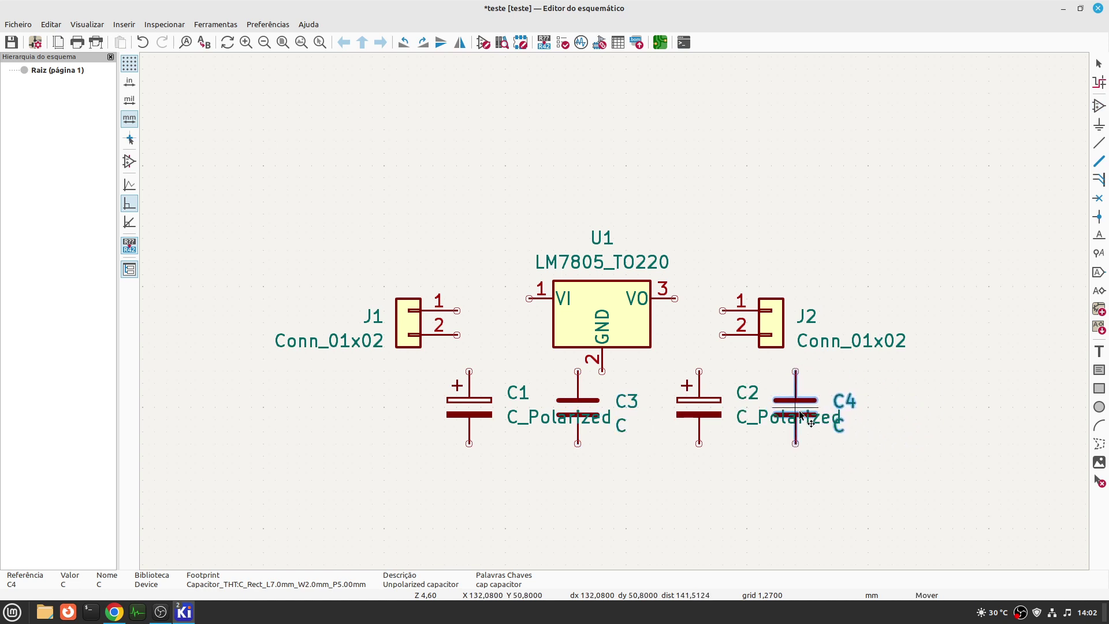
pyautogui.click(798, 415)
pyautogui.press('a')
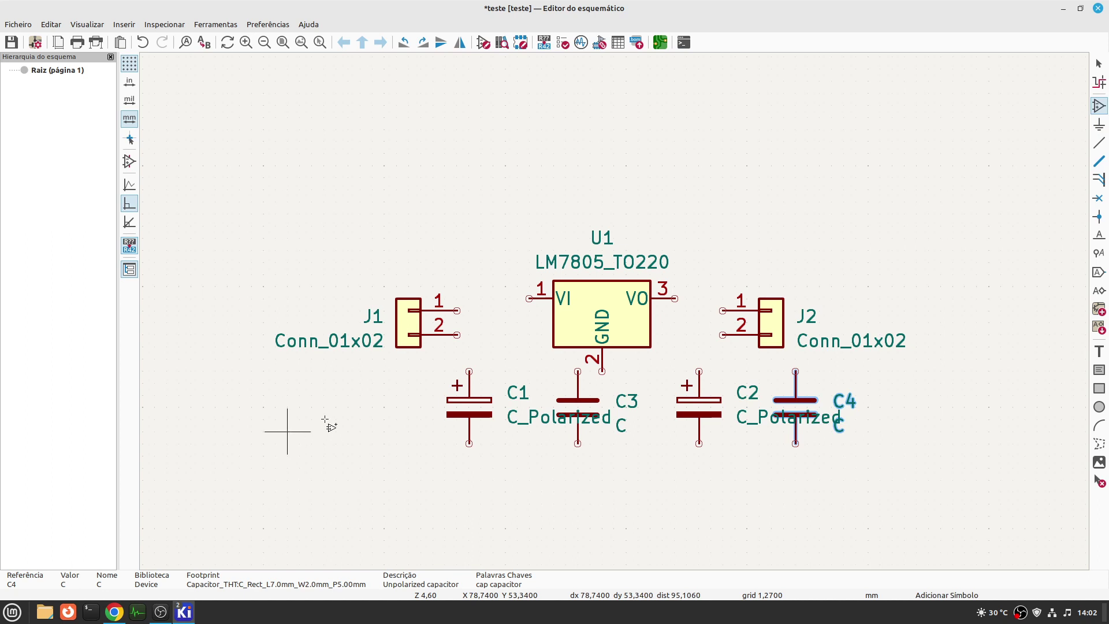
pyautogui.rightClick(381, 460)
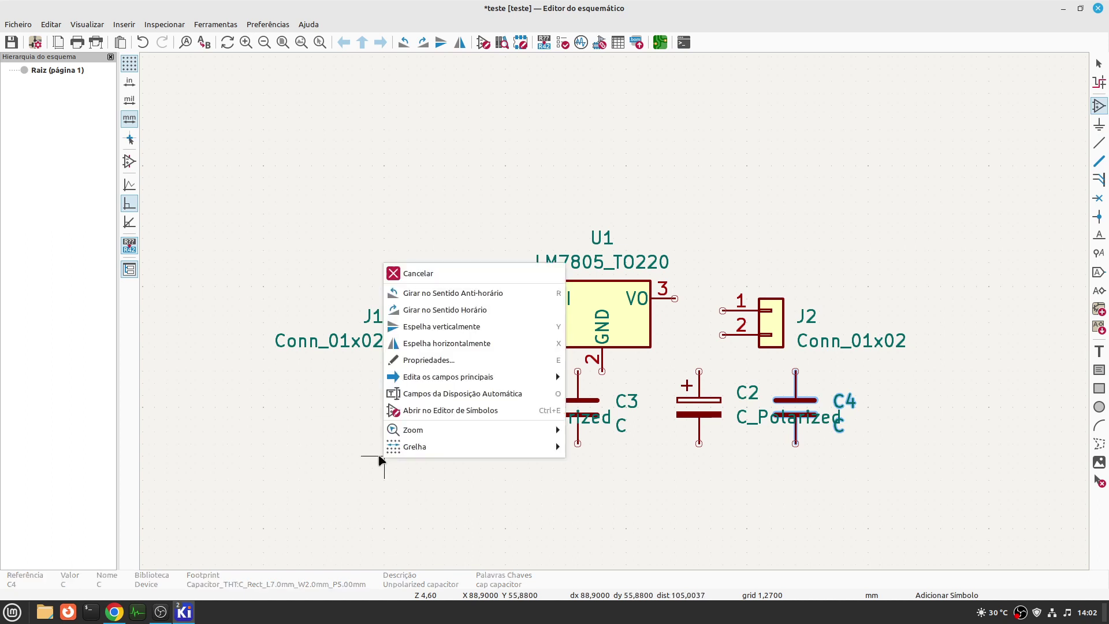
pyautogui.click(451, 276)
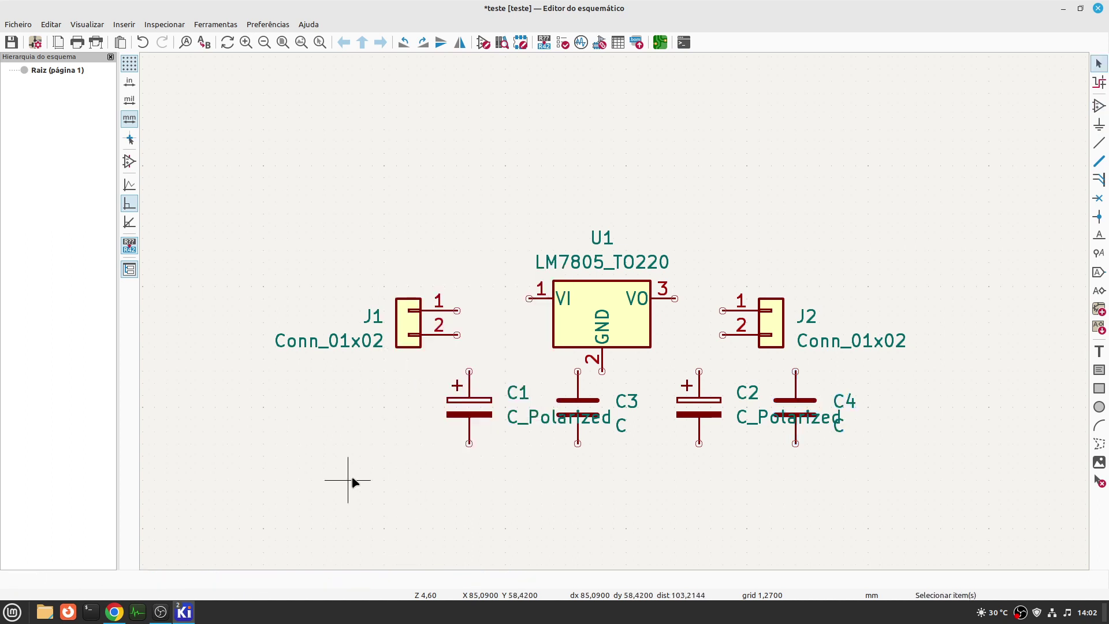
pyautogui.click(407, 325)
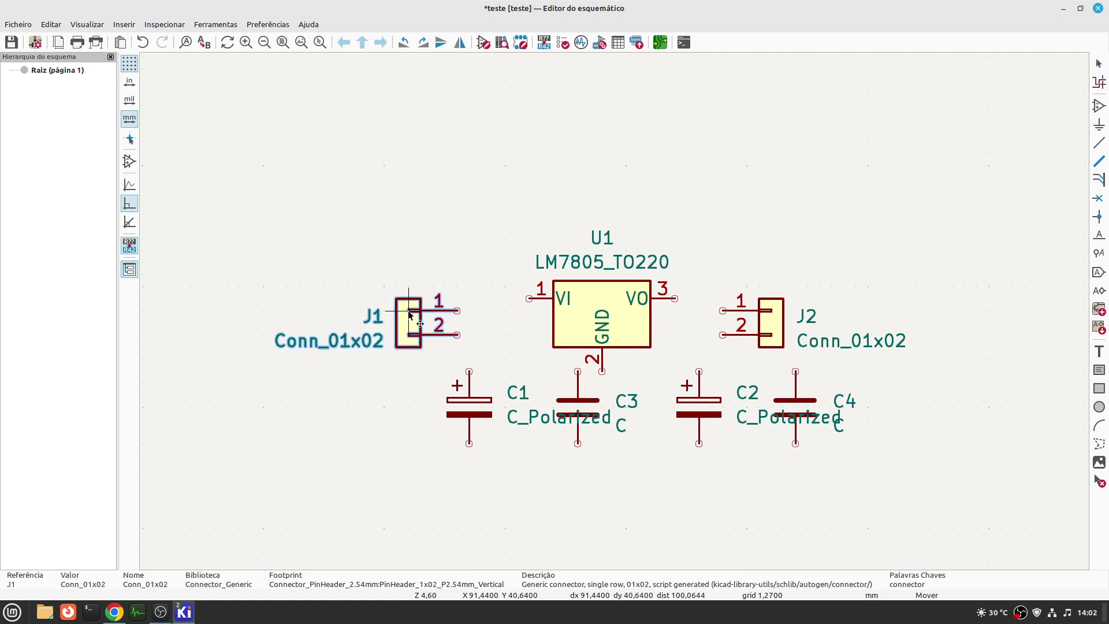
pyautogui.press('Escape')
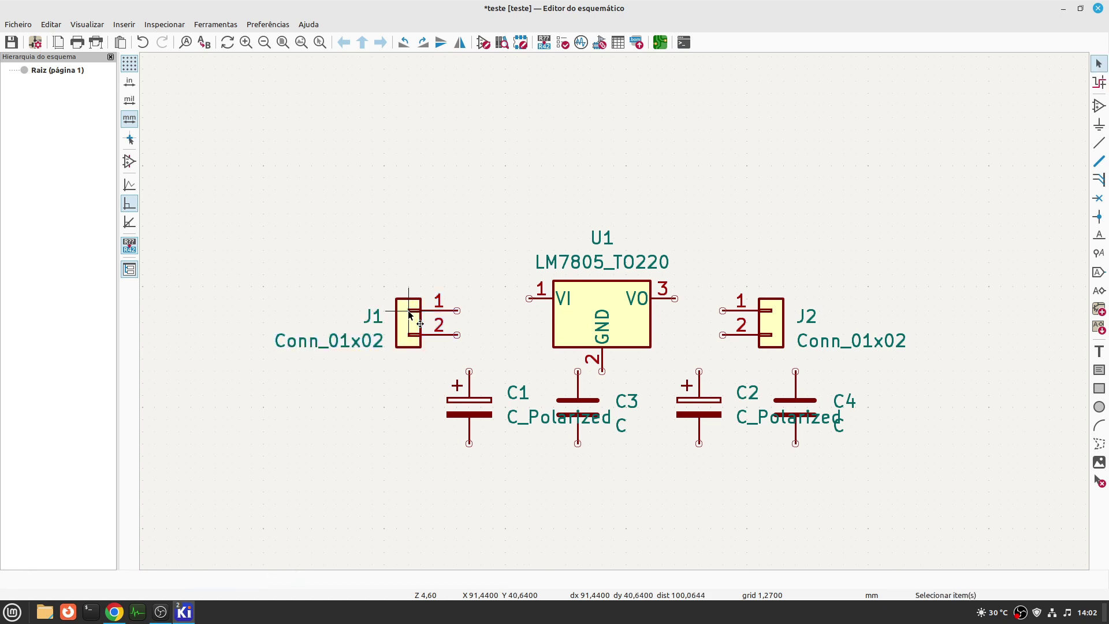
pyautogui.click(469, 411)
pyautogui.rightClick(470, 411)
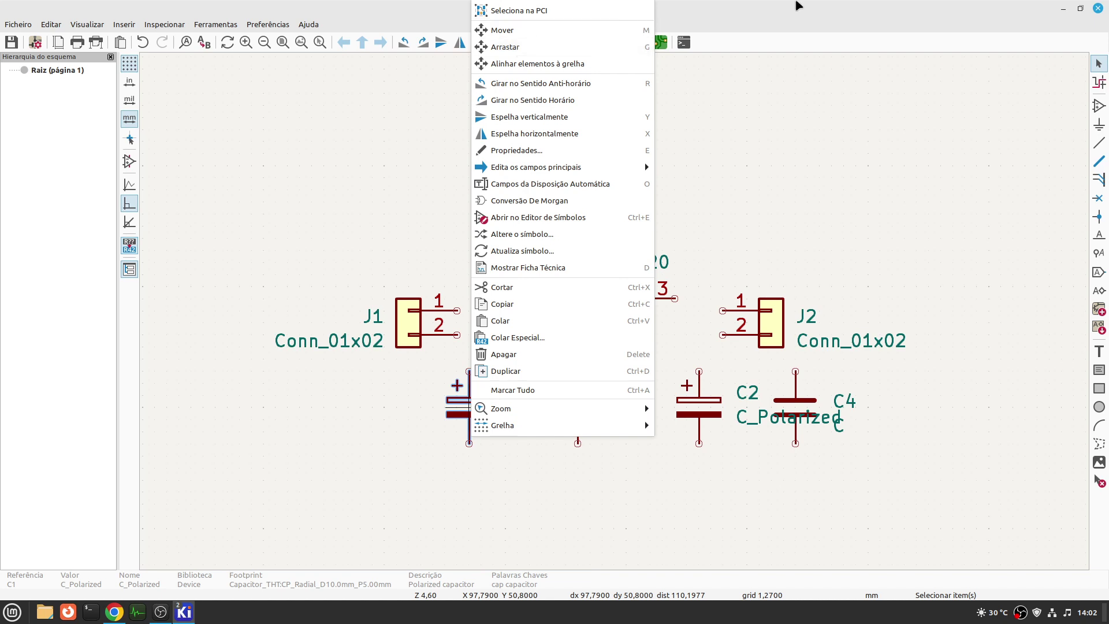
pyautogui.click(784, 7)
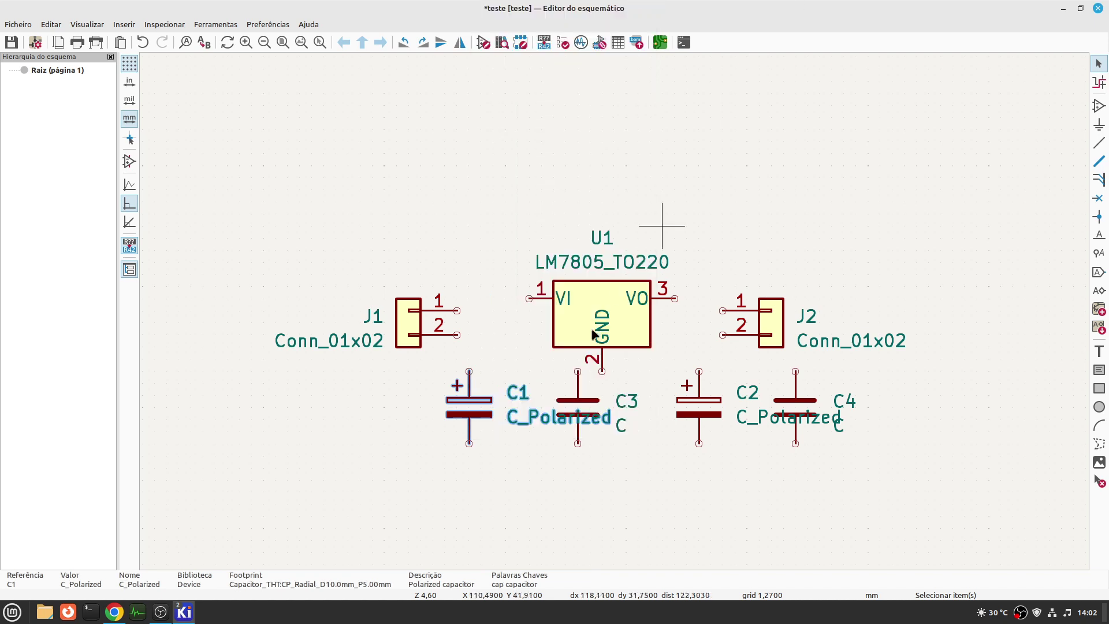
# - Move connector J1 farther from the regulator, with its pin 1 level with U1's VI pin
pyautogui.click(410, 333)
pyautogui.moveTo(410, 333); pyautogui.dragTo(300, 321)
pyautogui.press('m')
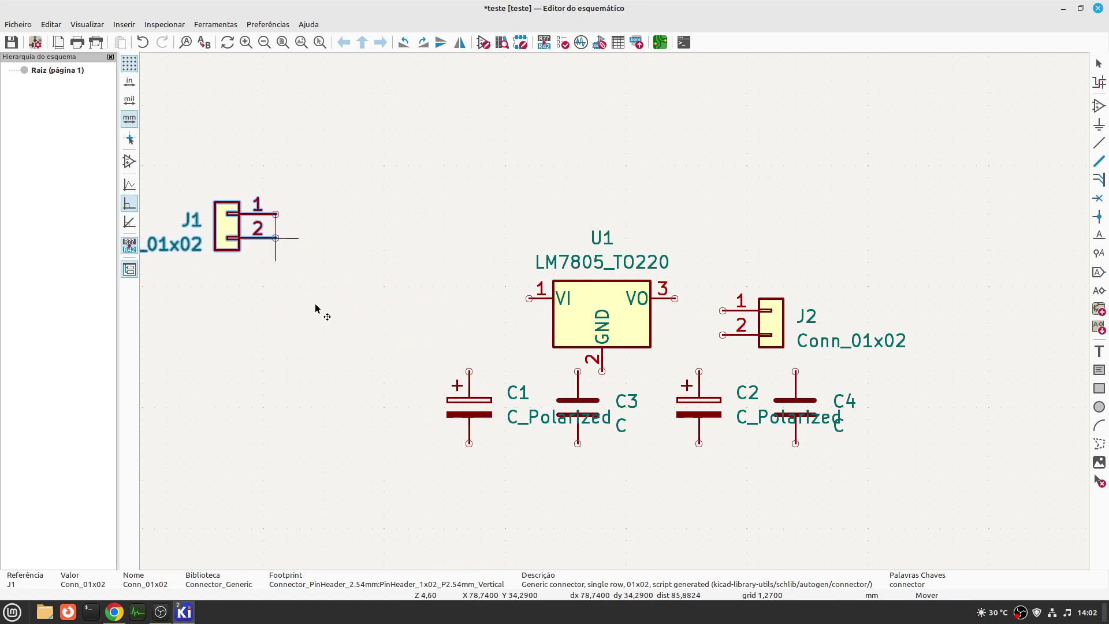
pyautogui.click(350, 324)
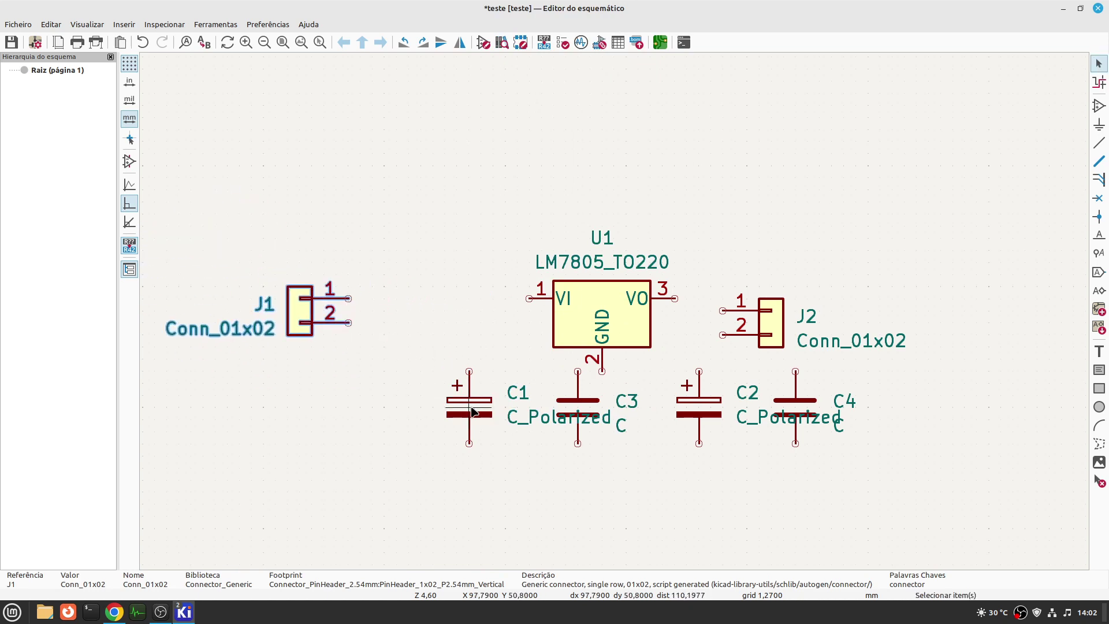
pyautogui.press('m')
pyautogui.click(350, 324)
pyautogui.click(332, 358)
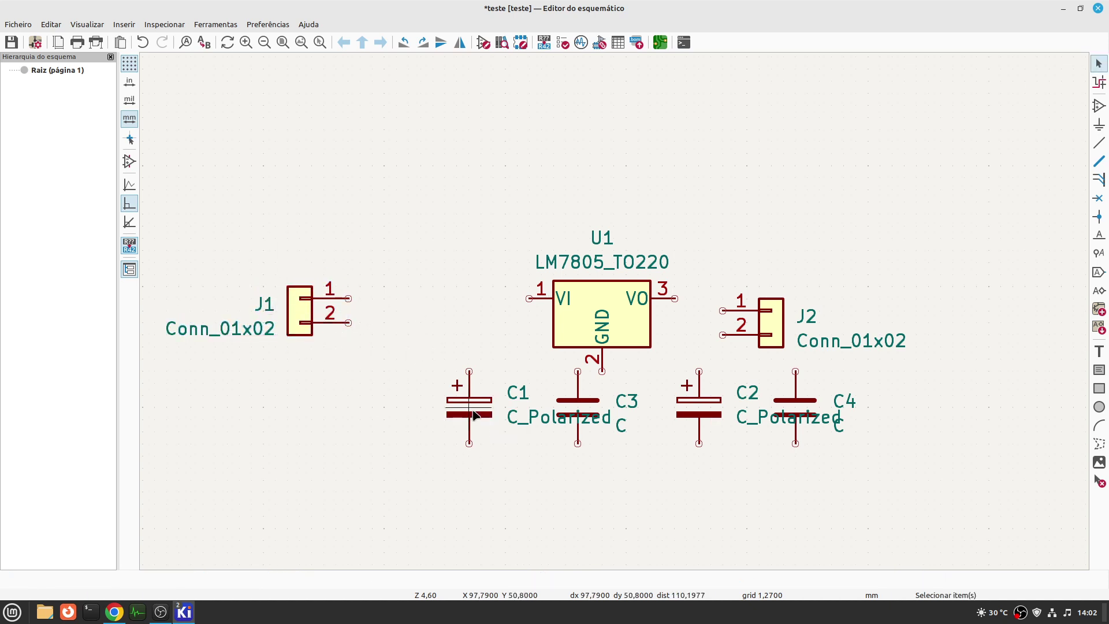
# - Move capacitors C1 and C3 side by side between connector J1 and regulator U1, just below the input pin level
pyautogui.press('m')
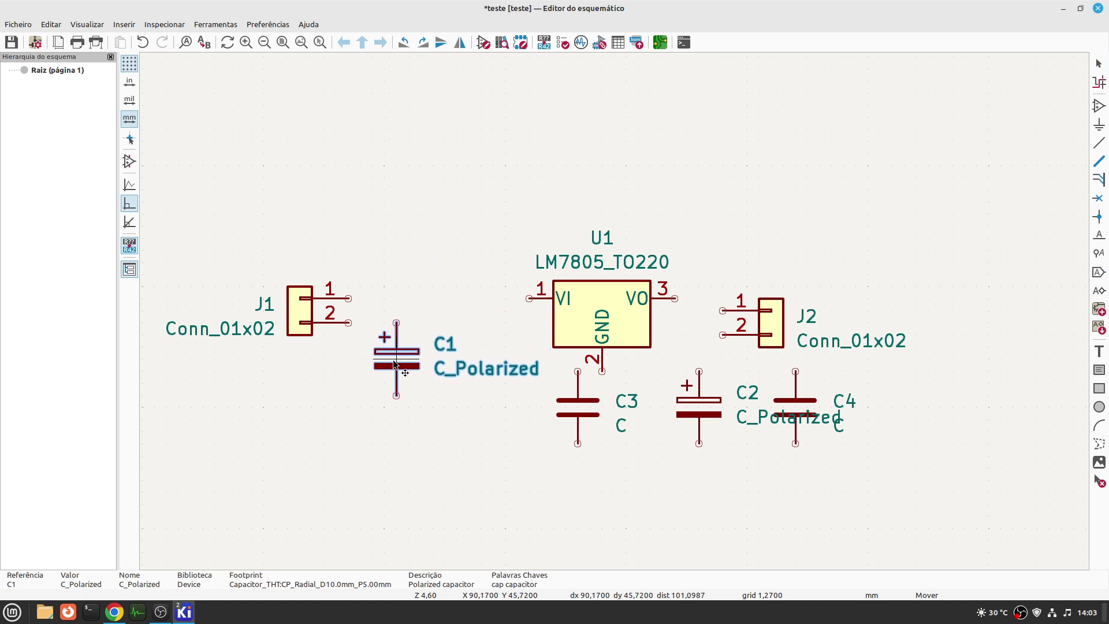
pyautogui.click(394, 363)
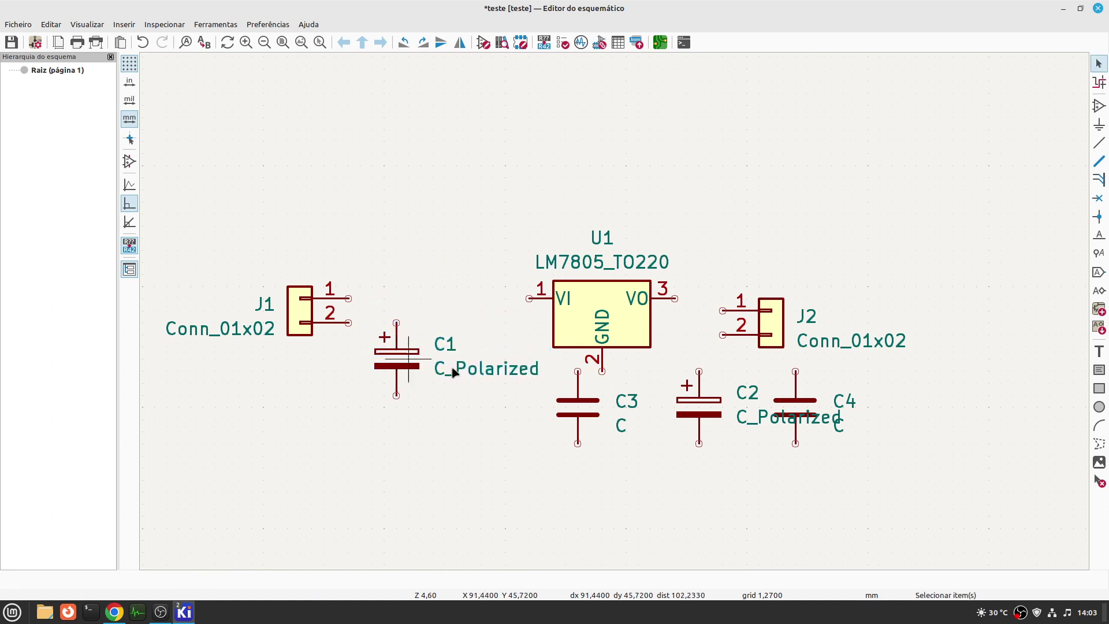
pyautogui.click(590, 412)
pyautogui.press('m')
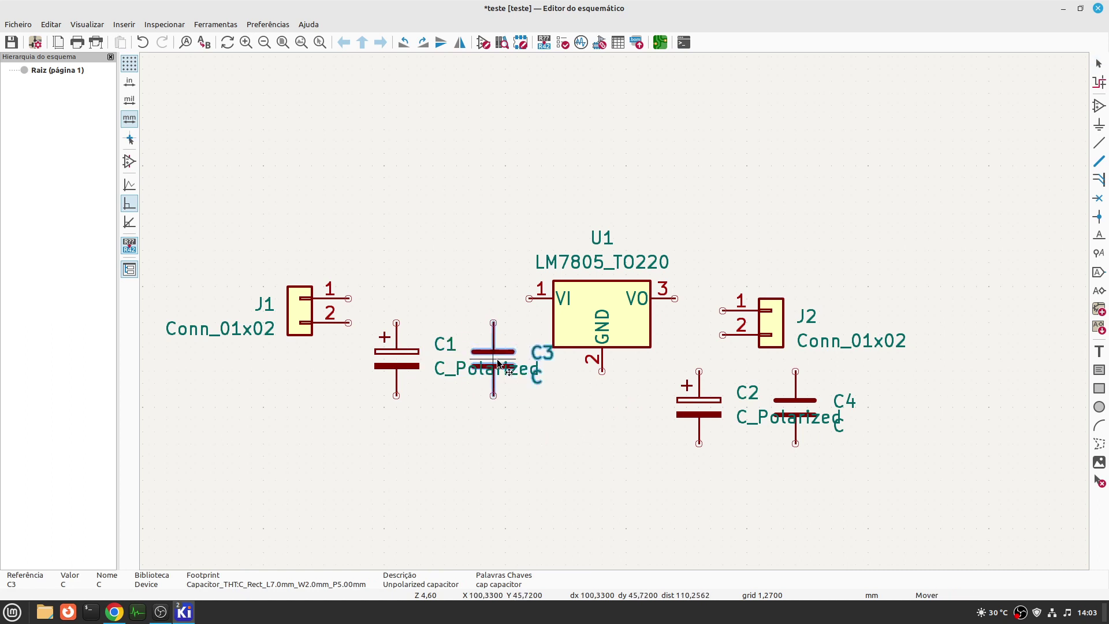
pyautogui.click(497, 364)
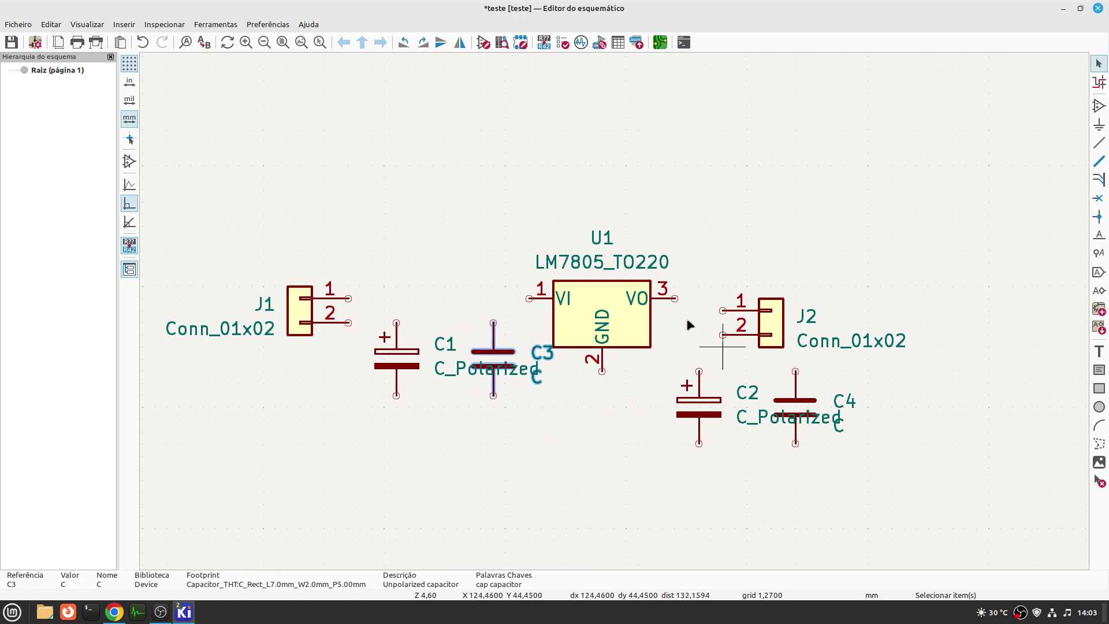
# - Shift regulator U1 slightly toward the output side and move connector J2 farther out to make room for the output capacitors
pyautogui.click(641, 317)
pyautogui.press('m')
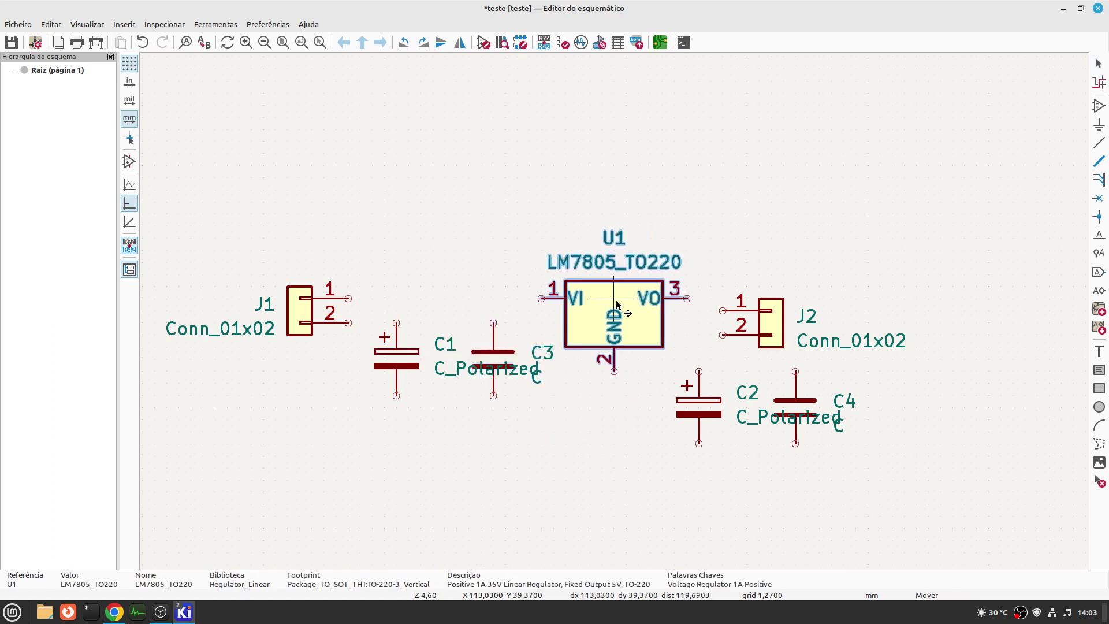
pyautogui.click(624, 306)
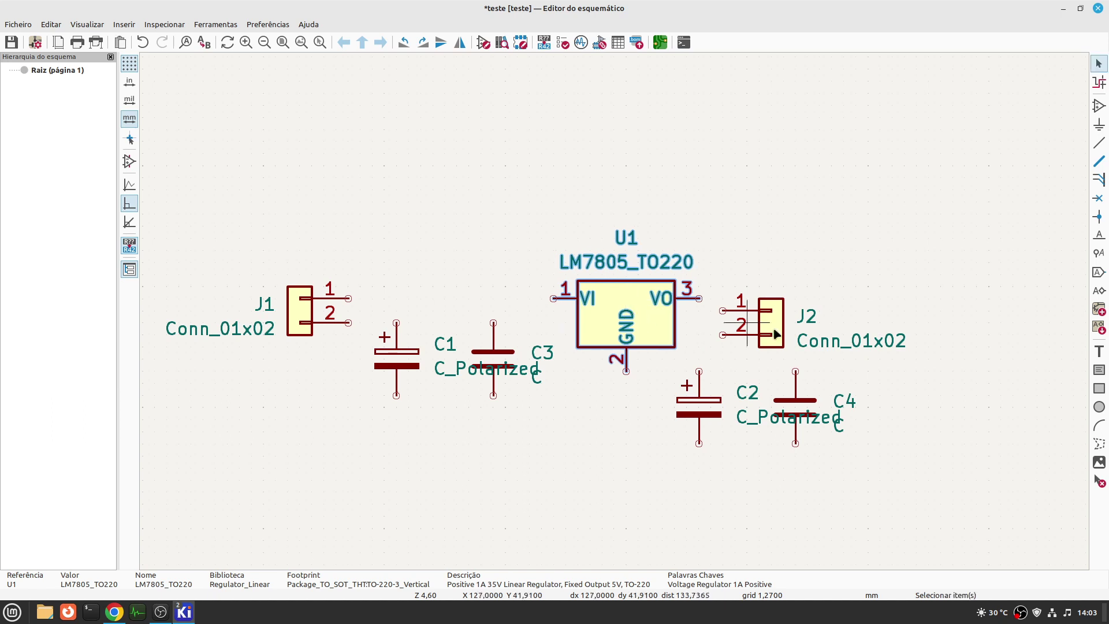
pyautogui.click(777, 323)
pyautogui.press('m')
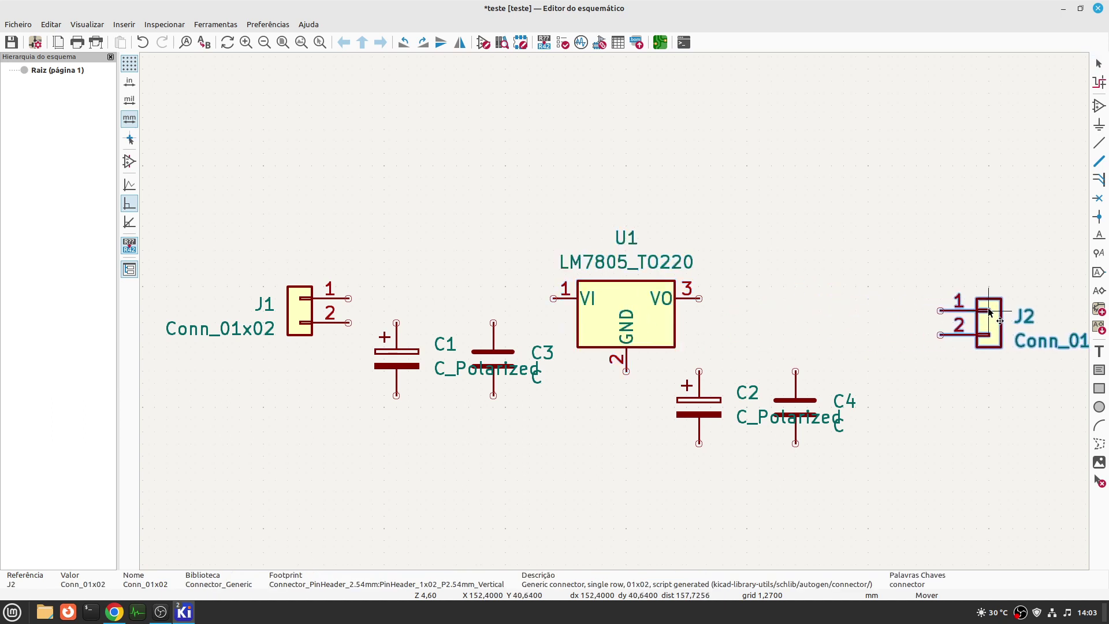
pyautogui.click(1004, 307)
# - Move C2 and C4 side by side between U1 and J2, and bring J2's pin 1 level with U1's VO pin
pyautogui.click(698, 406)
pyautogui.press('m')
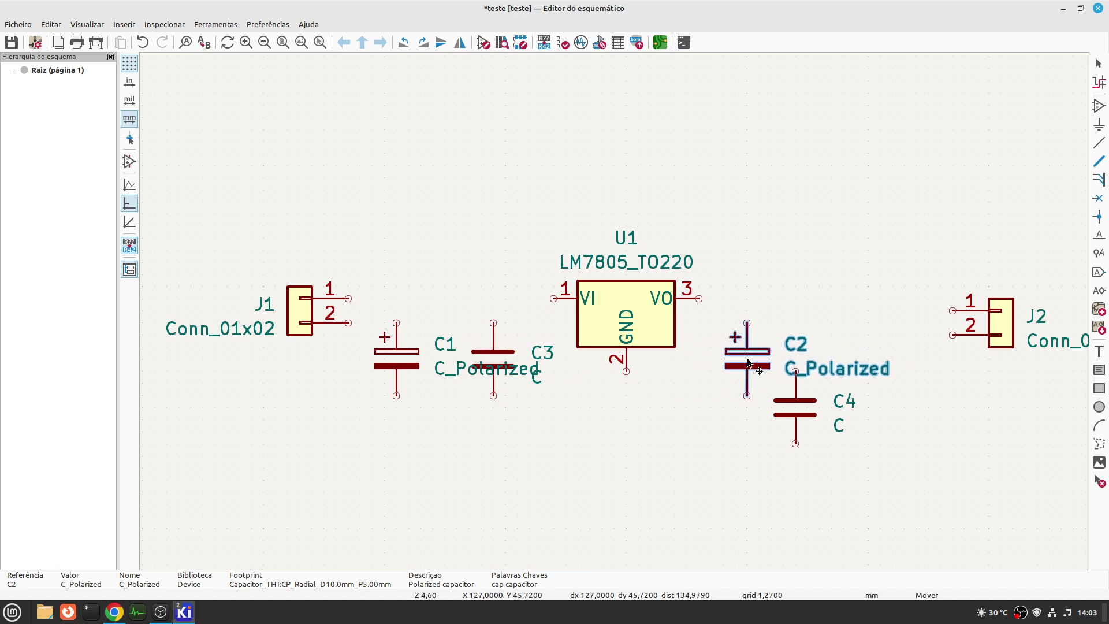
pyautogui.click(749, 363)
pyautogui.press('m')
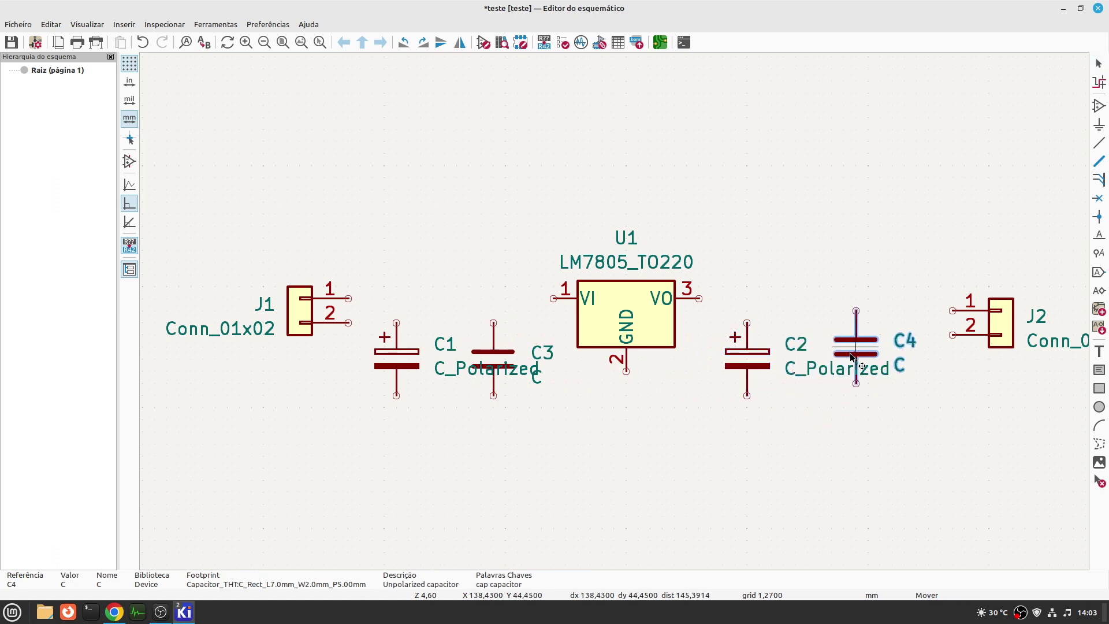
pyautogui.click(849, 367)
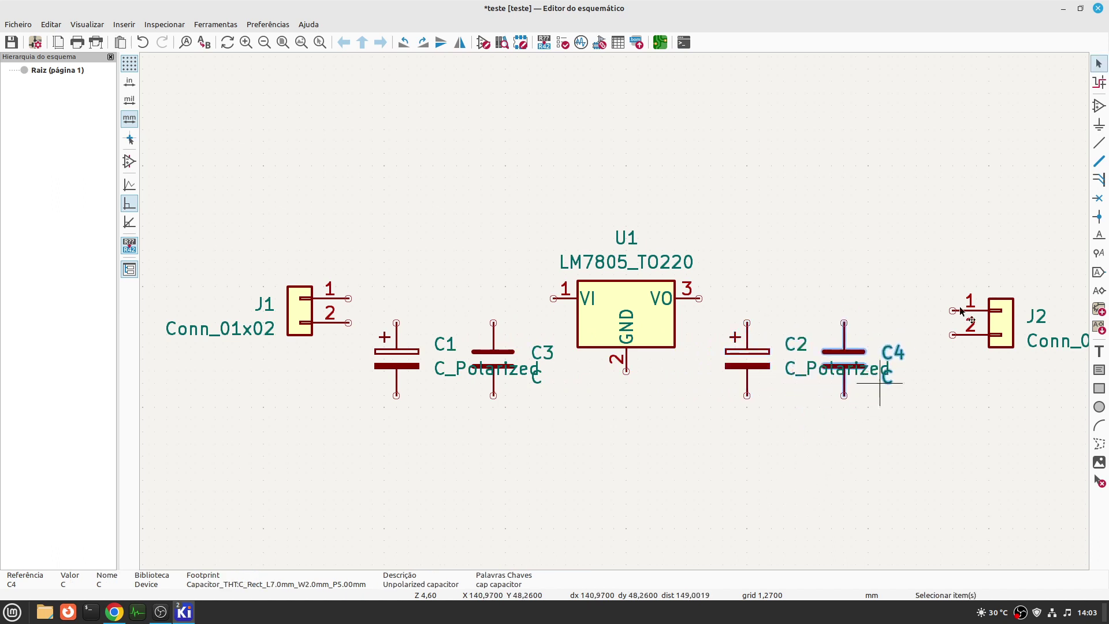
pyautogui.press('m')
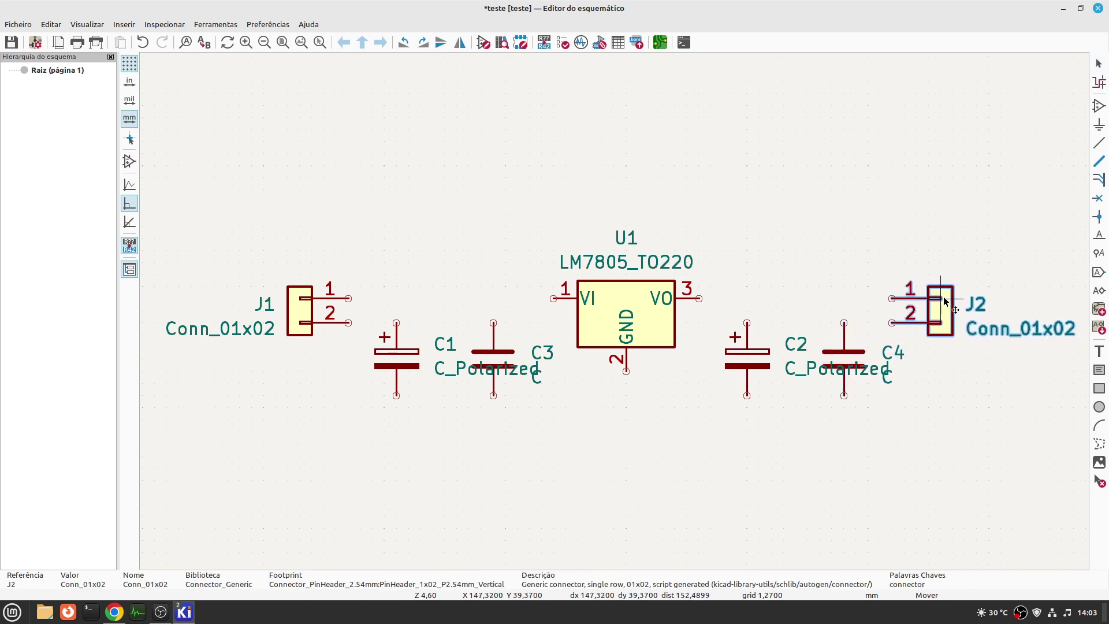
pyautogui.click(943, 297)
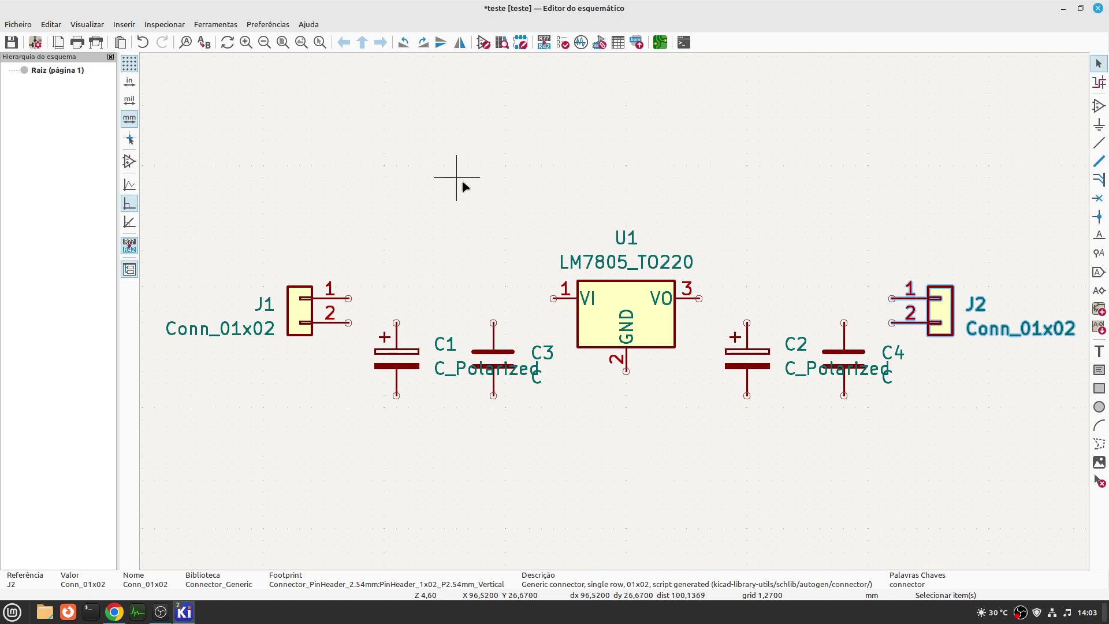
# - Try the full-window crosshair cursor and restore the small crosshair
pyautogui.click(129, 141)
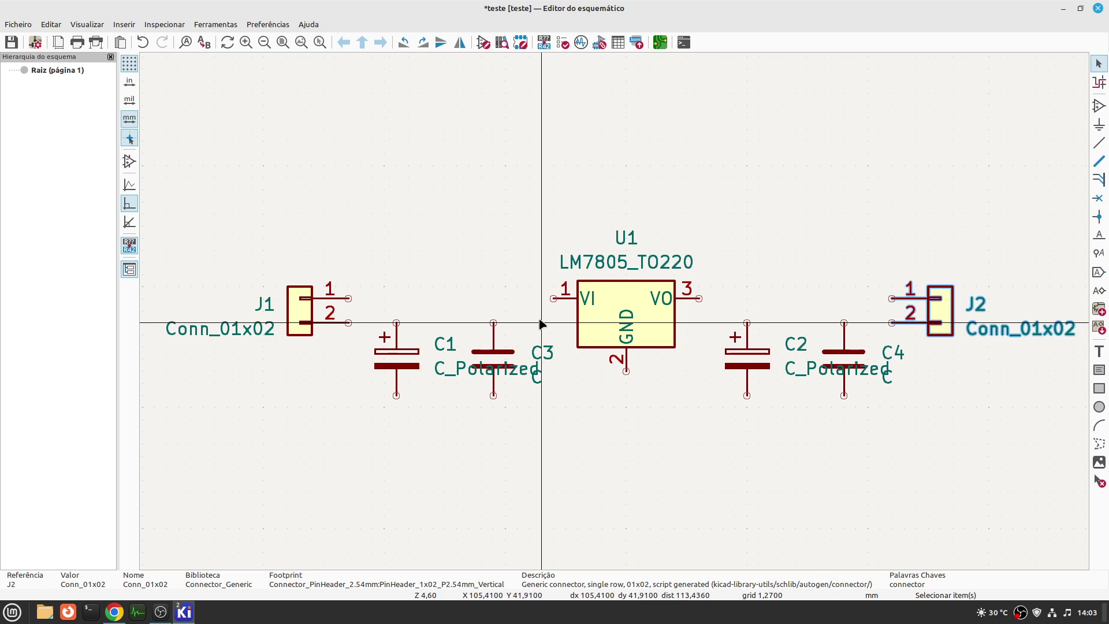
pyautogui.rightClick(472, 450)
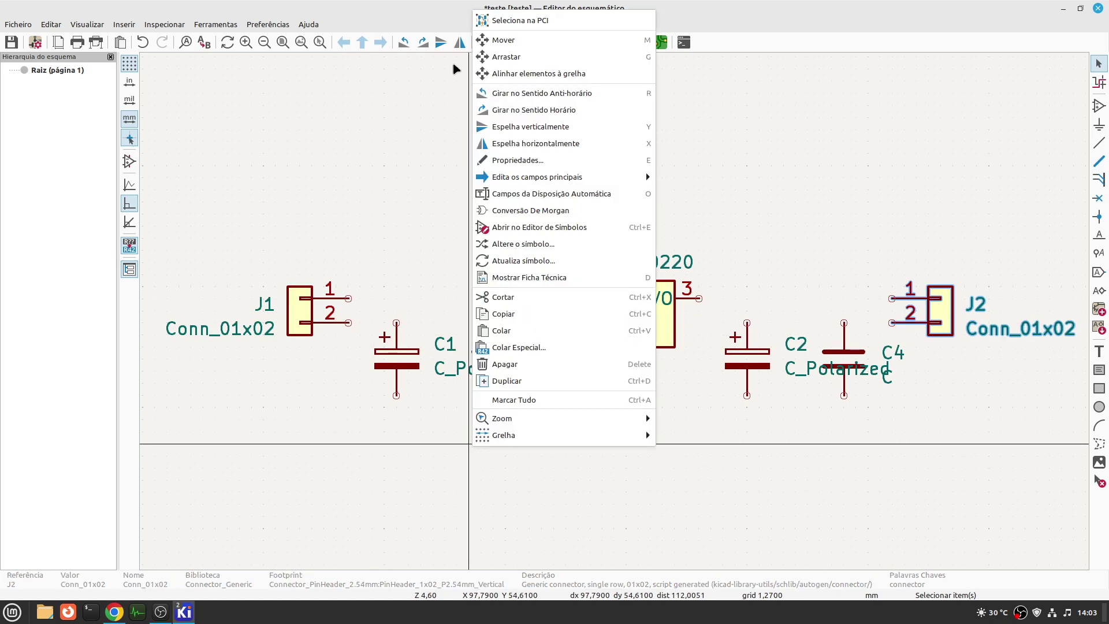
pyautogui.click(134, 142)
pyautogui.click(134, 142)
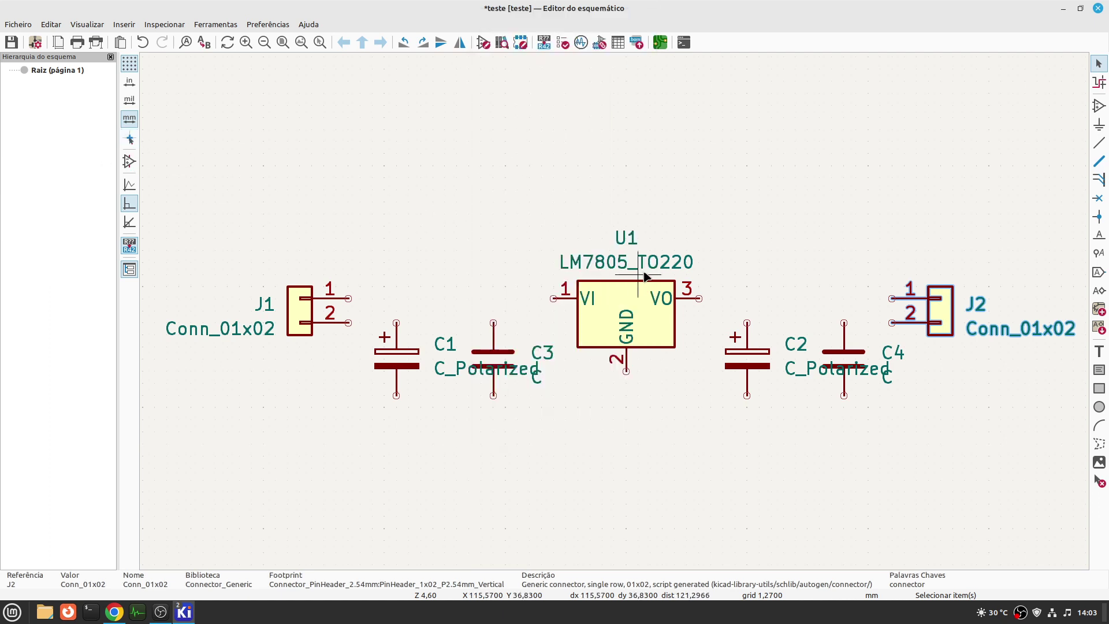
# - Wire pin 1 of connector J1 straight to the VI pin of regulator U1
pyautogui.click(1099, 143)
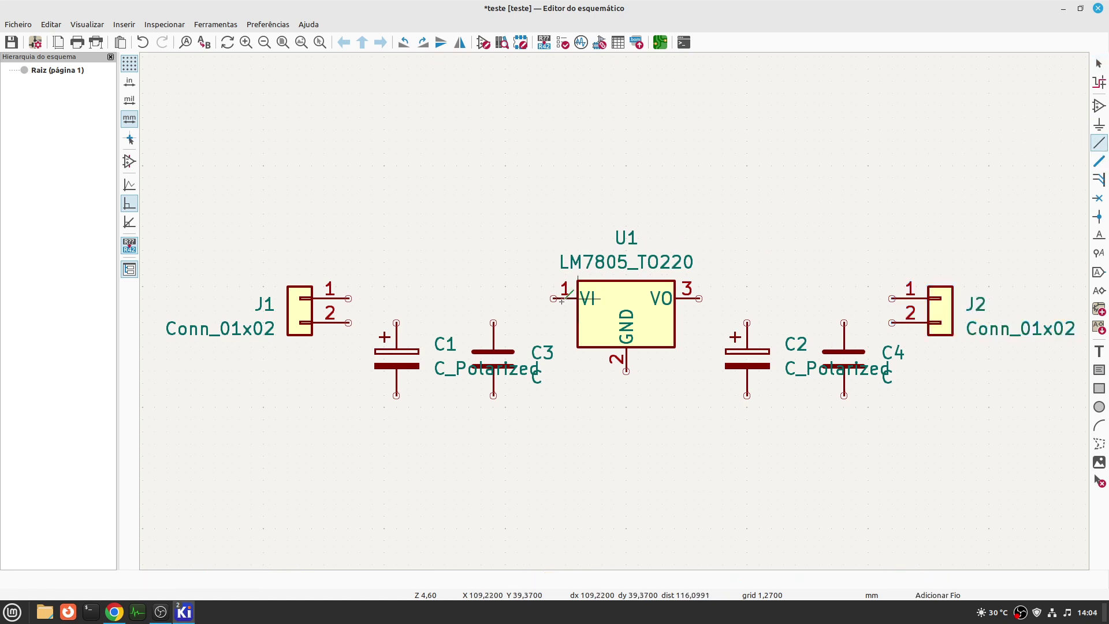
pyautogui.click(348, 299)
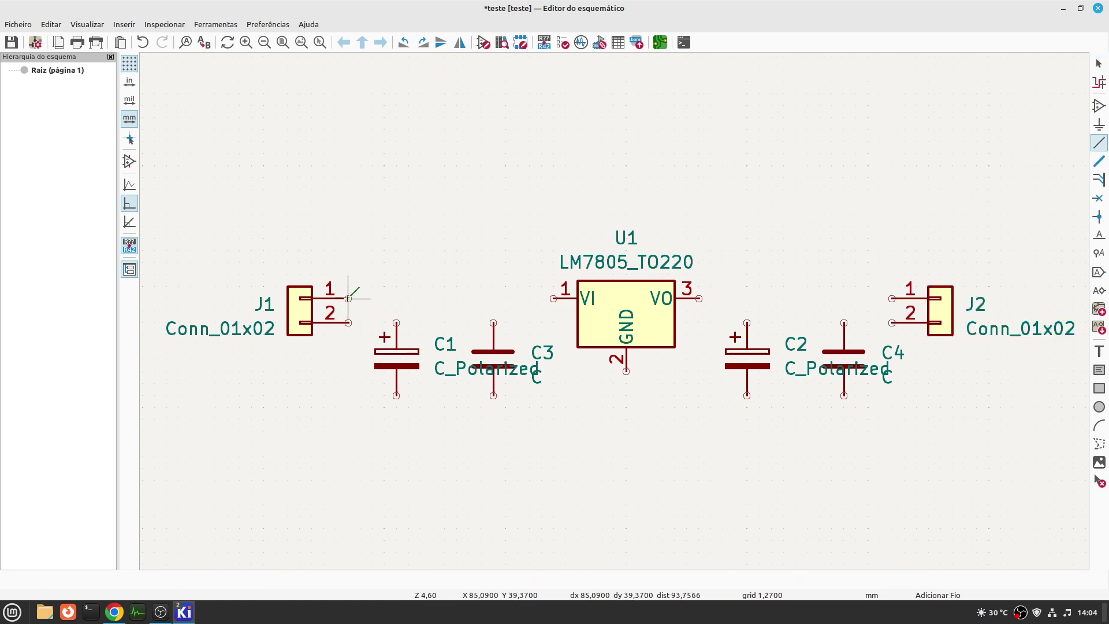
pyautogui.click(553, 299)
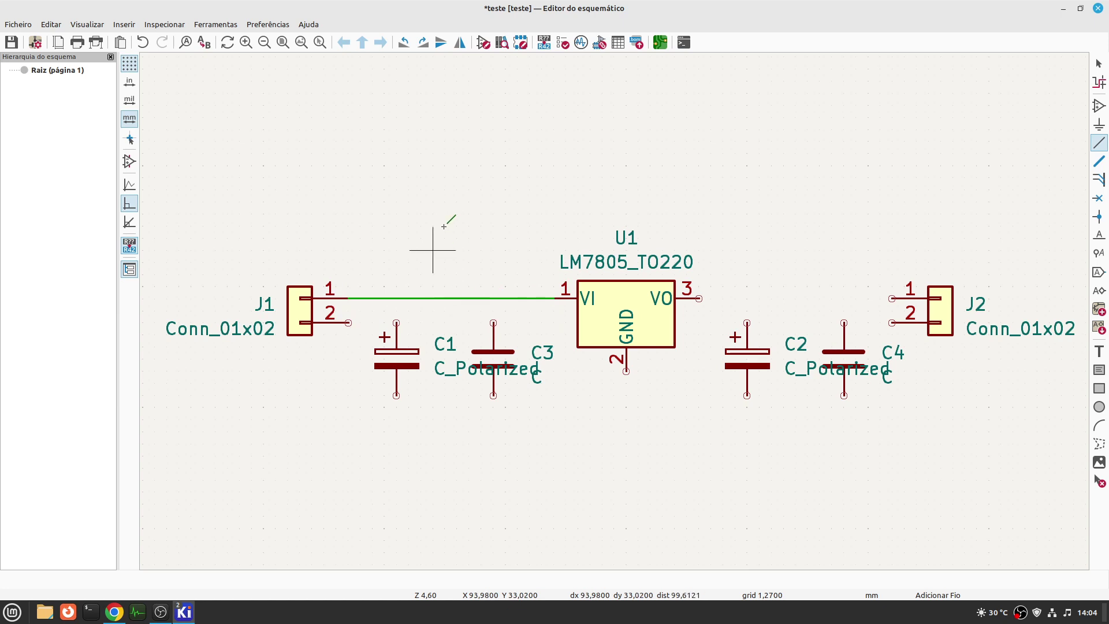
# - Wire the upper pins of capacitors C1 and C3 to the input line between J1 and U1
pyautogui.click(396, 323)
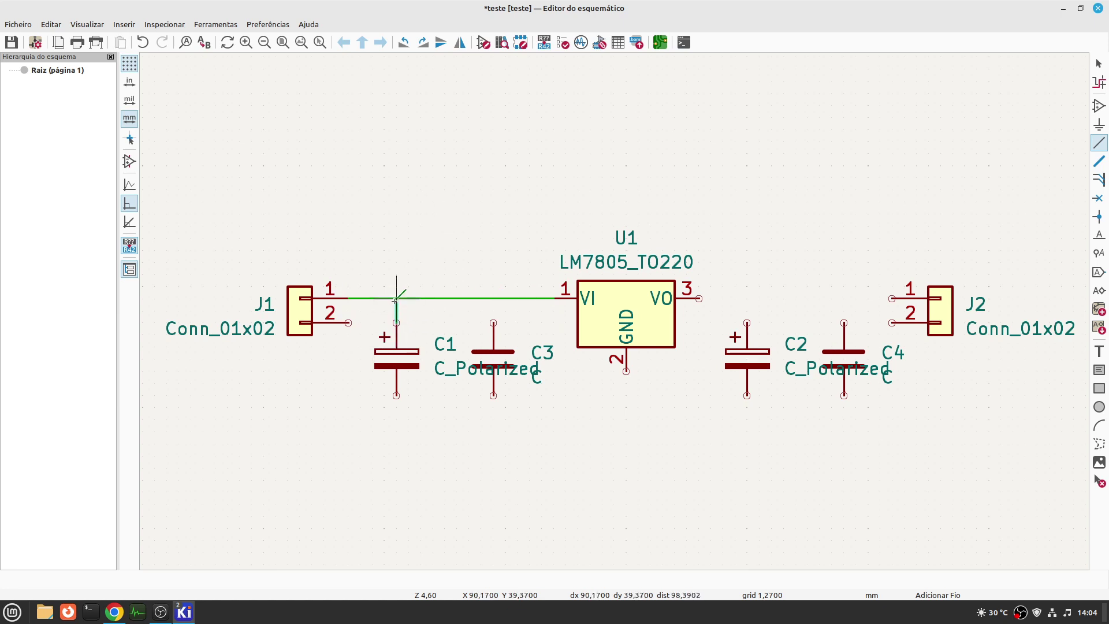
pyautogui.click(396, 299)
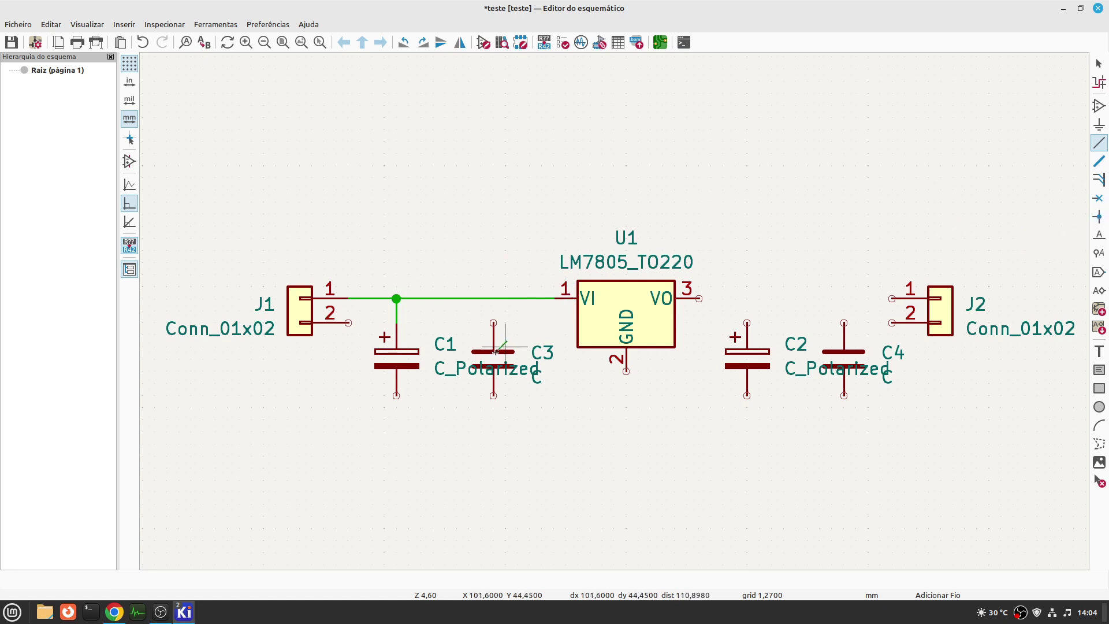
pyautogui.click(494, 298)
pyautogui.click(493, 322)
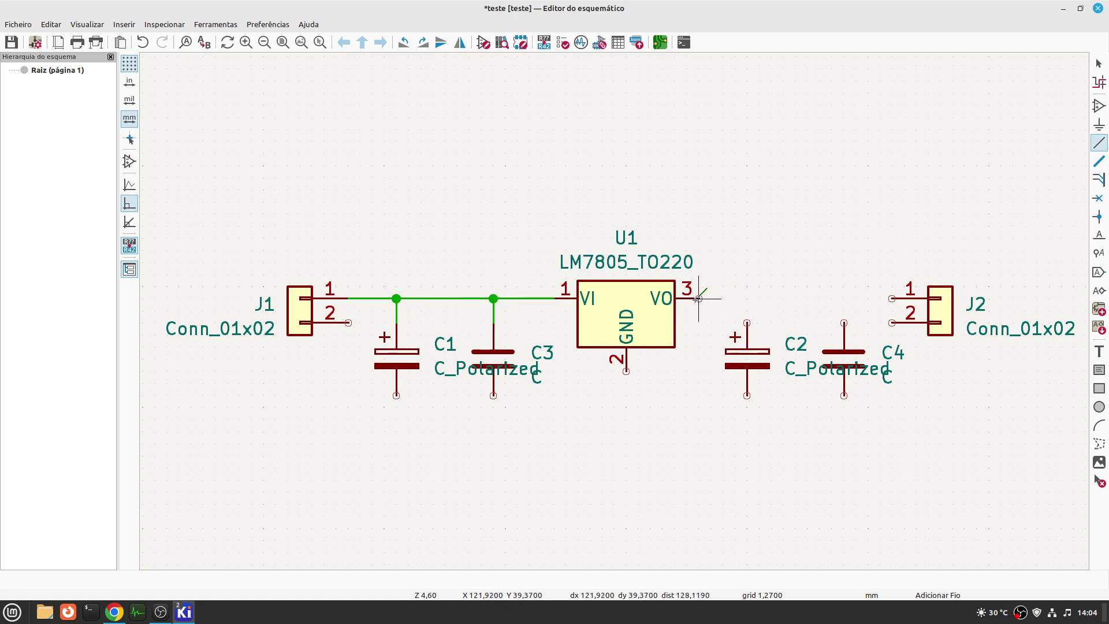
# - Wire U1's VO pin to the upper pin of C2, and connect C4's upper pin to that output line
pyautogui.click(698, 298)
pyautogui.click(747, 322)
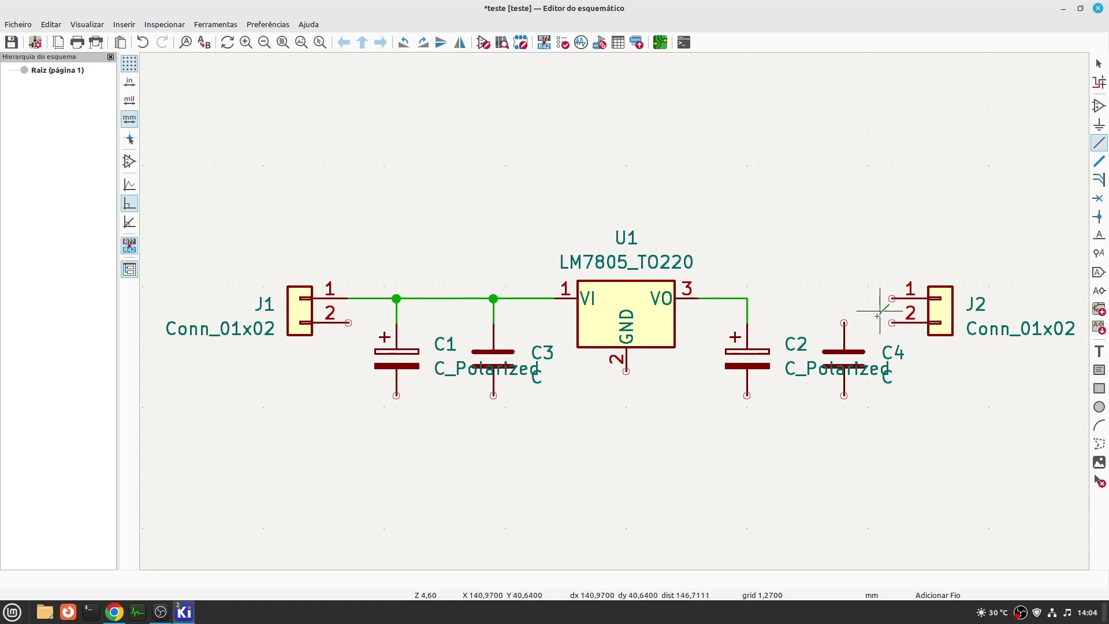
pyautogui.click(844, 322)
pyautogui.click(768, 298)
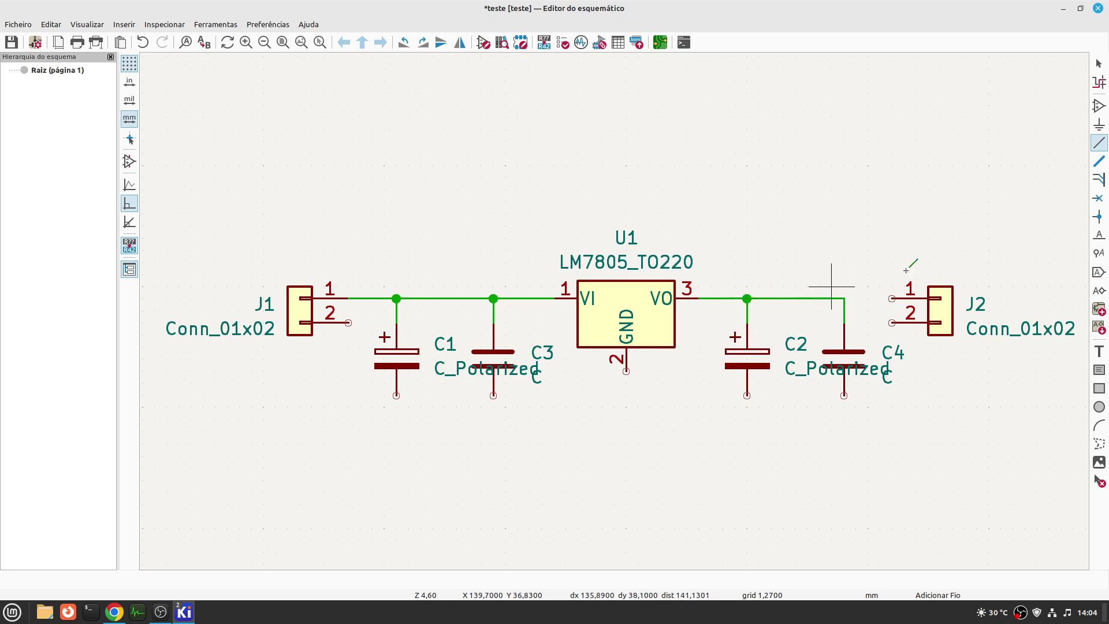
# - Wire pin 1 of connector J2 to the output line above capacitor C4
pyautogui.click(892, 297)
pyautogui.click(844, 298)
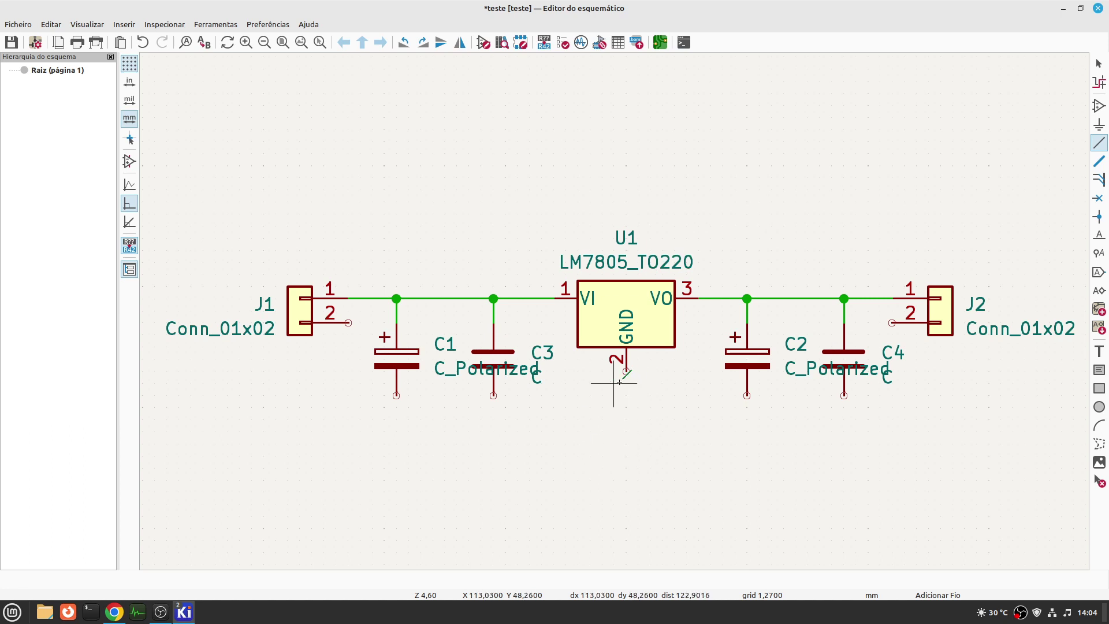
# - Wire pin 2 of connector J1 to C1's lower pin along a line below the capacitors, and connect C3's lower pin to that line
pyautogui.click(359, 323)
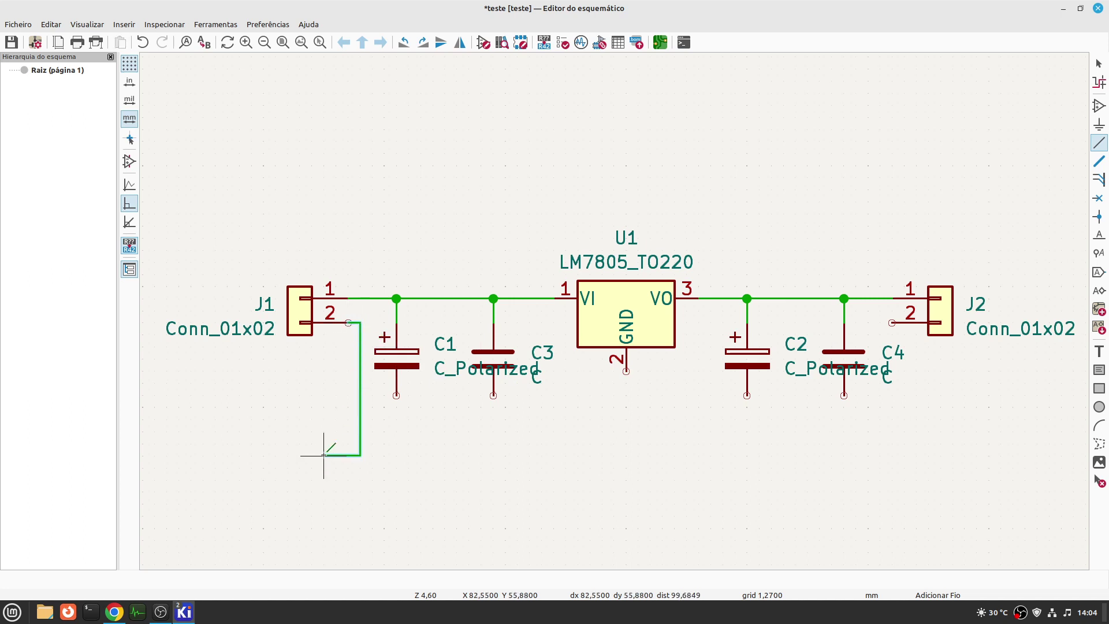
pyautogui.click(396, 443)
pyautogui.click(396, 395)
pyautogui.click(492, 395)
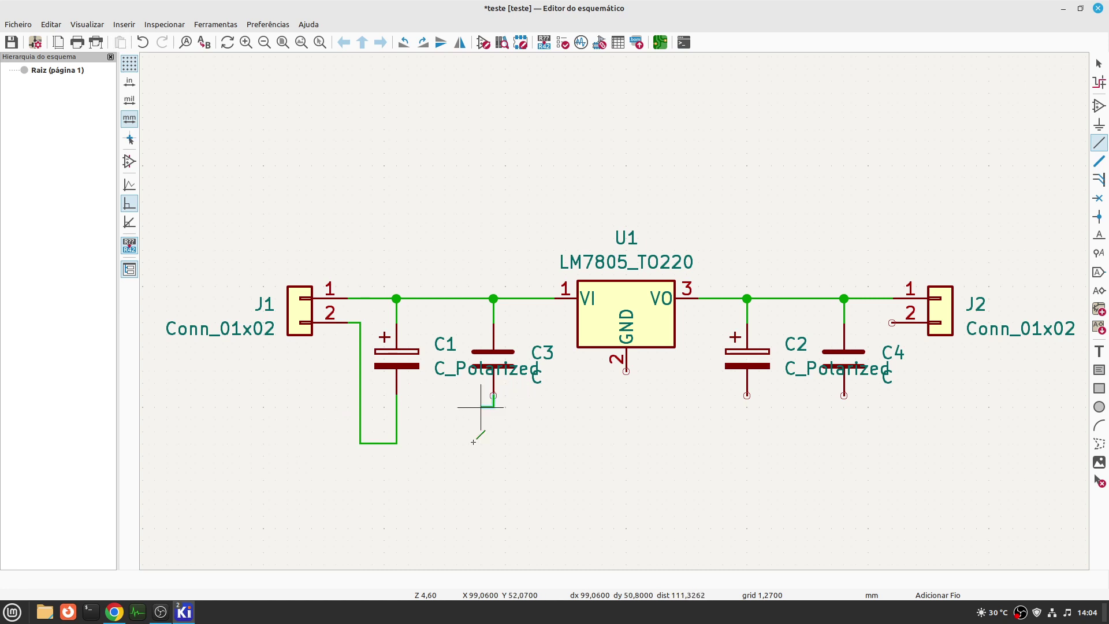
pyautogui.click(396, 442)
# - Extend the lower common line by wiring U1's GND pin and the lower pins of capacitors C2 and C4 to it
pyautogui.click(626, 371)
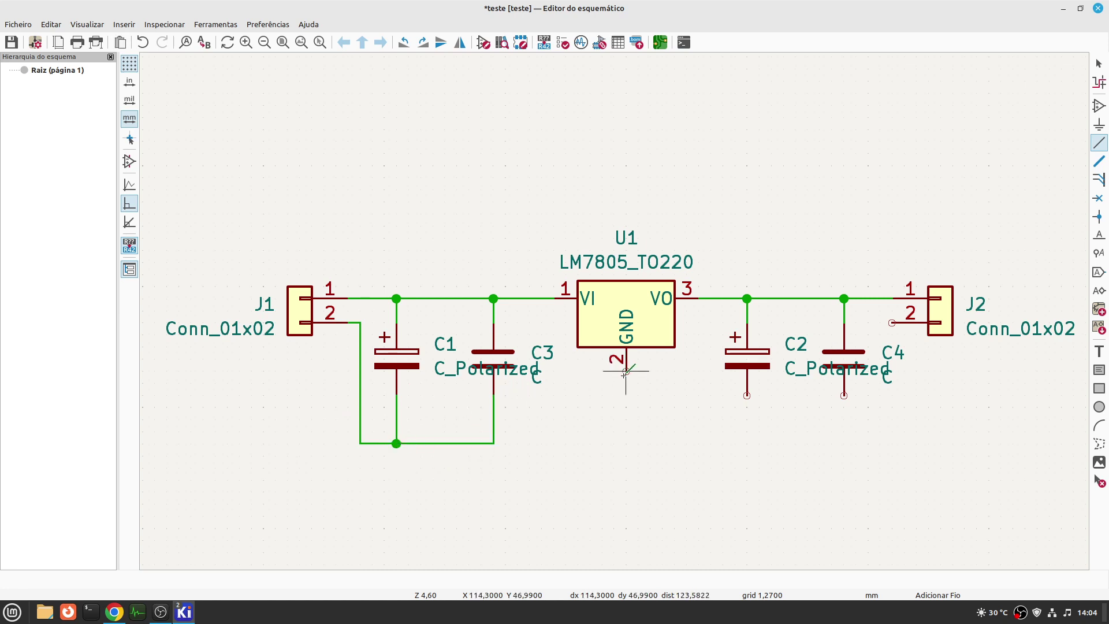
pyautogui.click(493, 443)
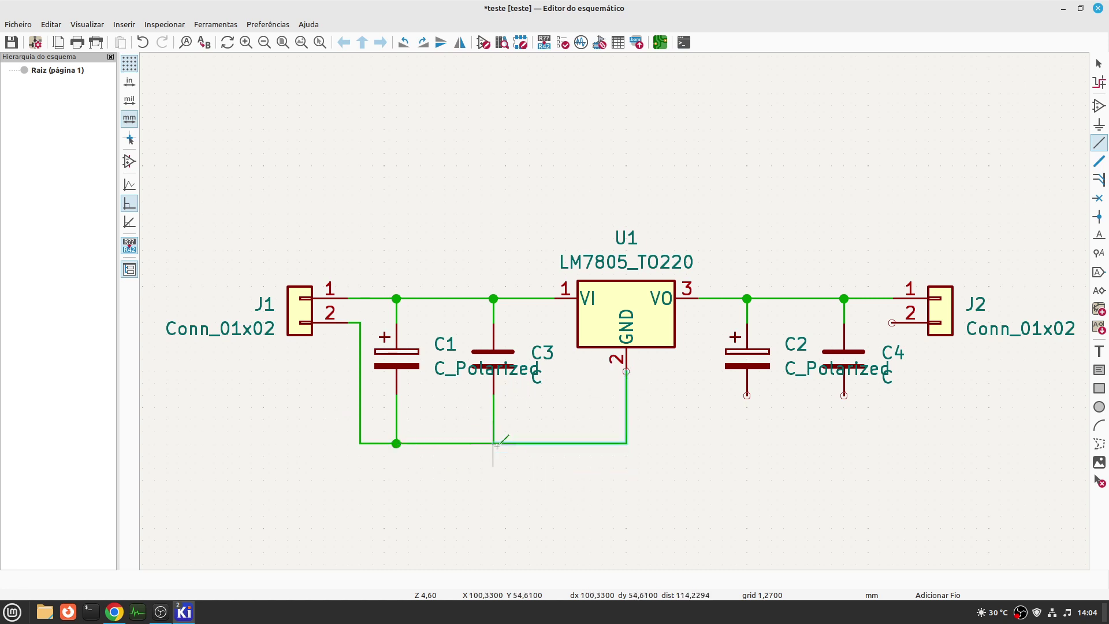
pyautogui.click(746, 395)
pyautogui.click(626, 443)
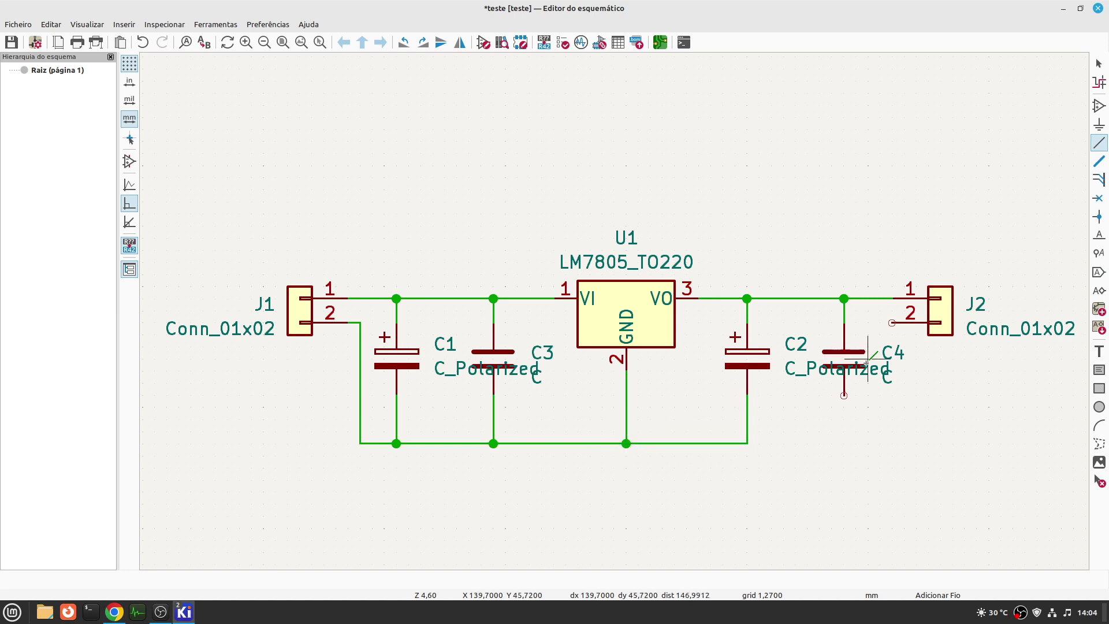
pyautogui.click(844, 395)
pyautogui.click(747, 442)
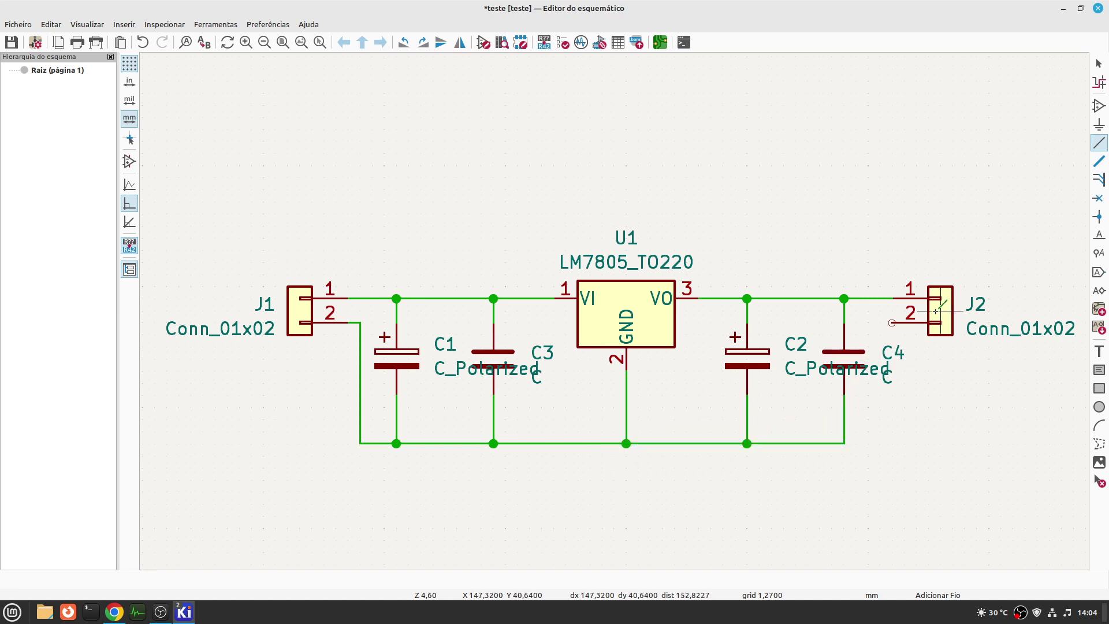
# - Wire pin 2 of J2 to the common ground line at the junction below C4 and finish wiring
pyautogui.click(891, 322)
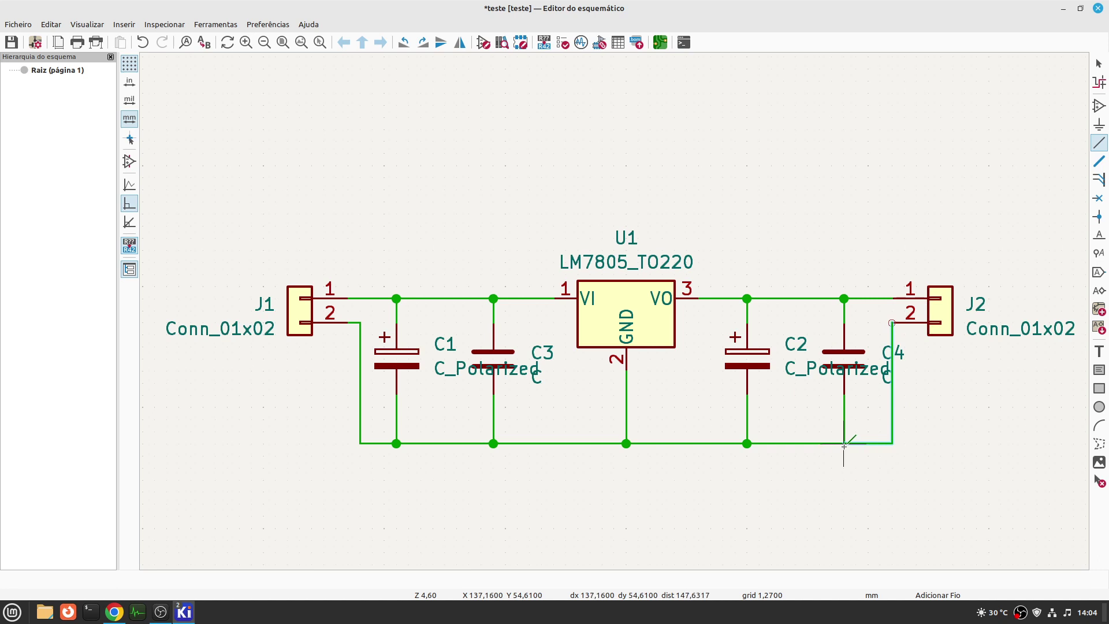
pyautogui.click(843, 443)
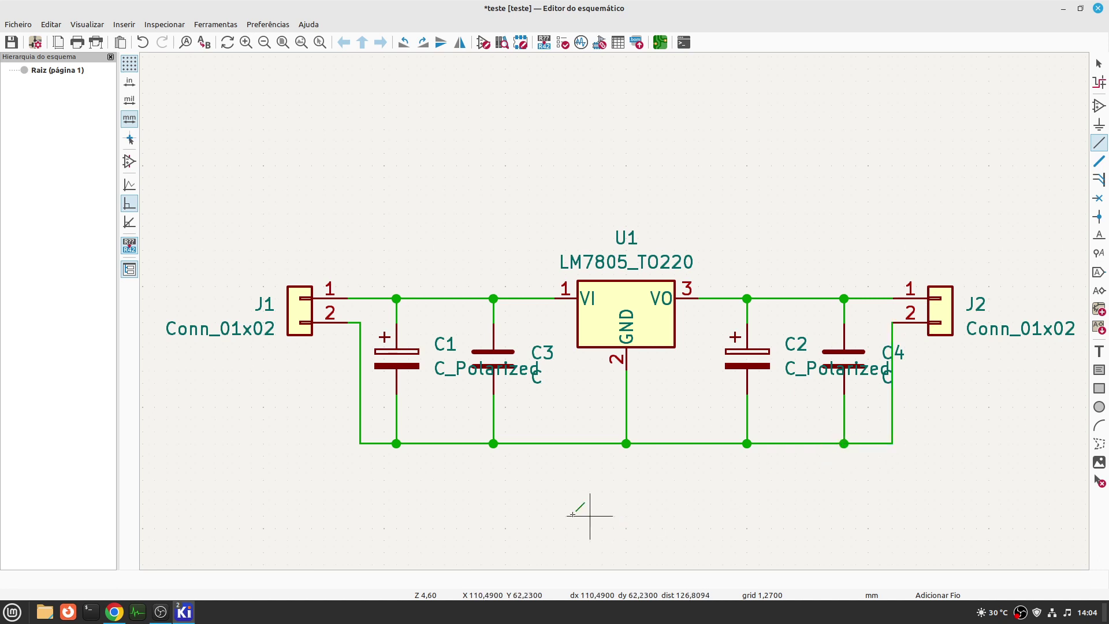
pyautogui.rightClick(566, 491)
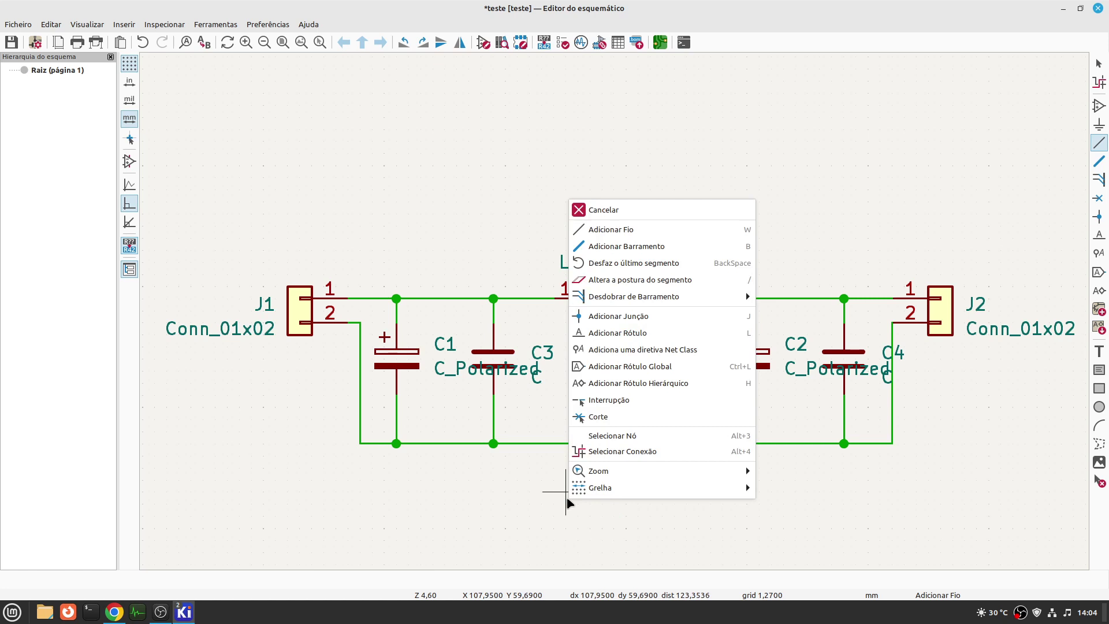
pyautogui.click(630, 215)
# - Place the GND power symbol from the PCM_4ms_Power-symbol library directly below U1, under the common ground line, and end symbol placement
pyautogui.click(1099, 125)
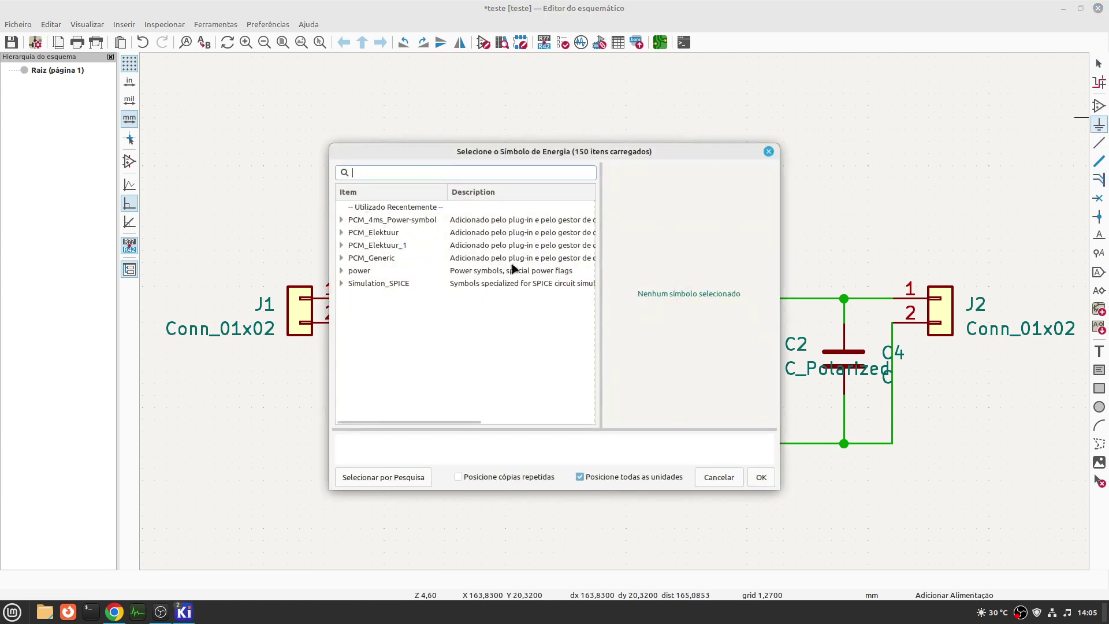
pyautogui.click(341, 271)
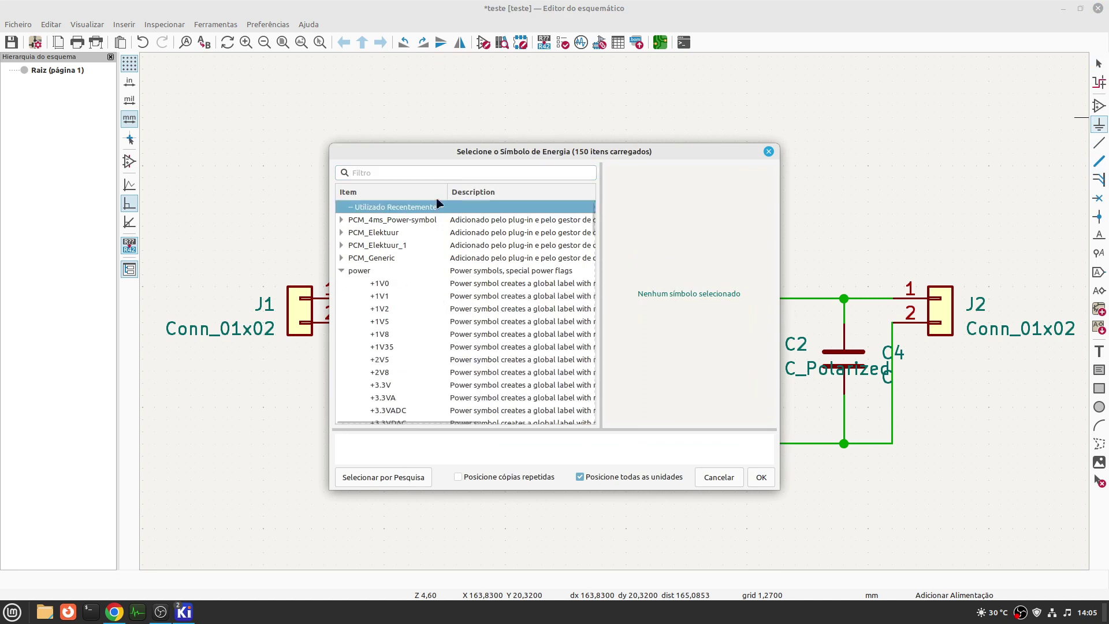
pyautogui.write('gnd')
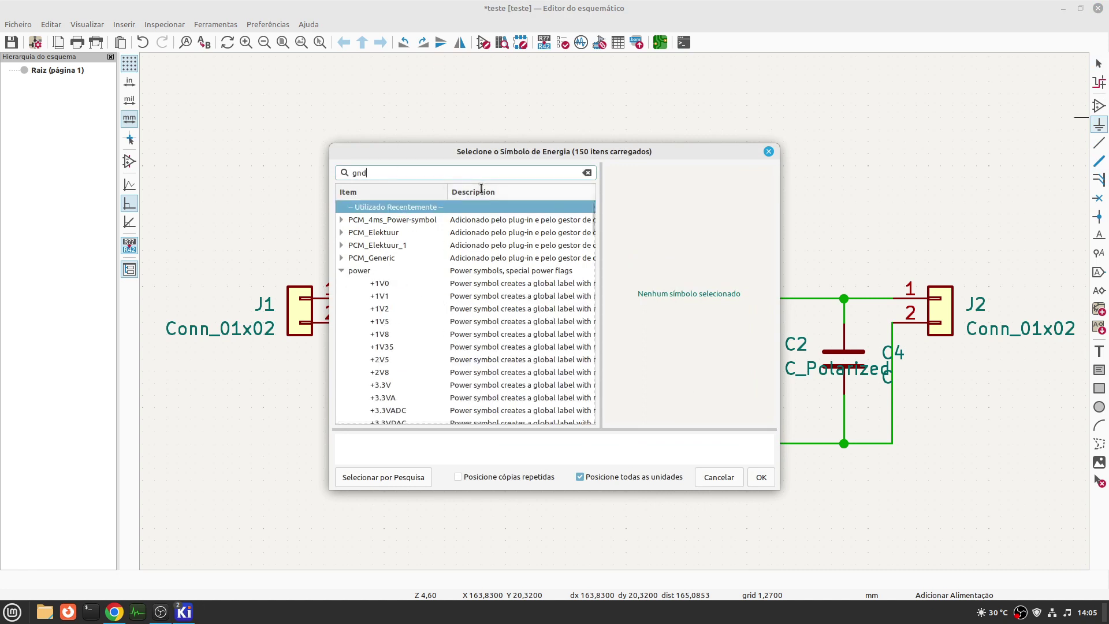
pyautogui.click(383, 223)
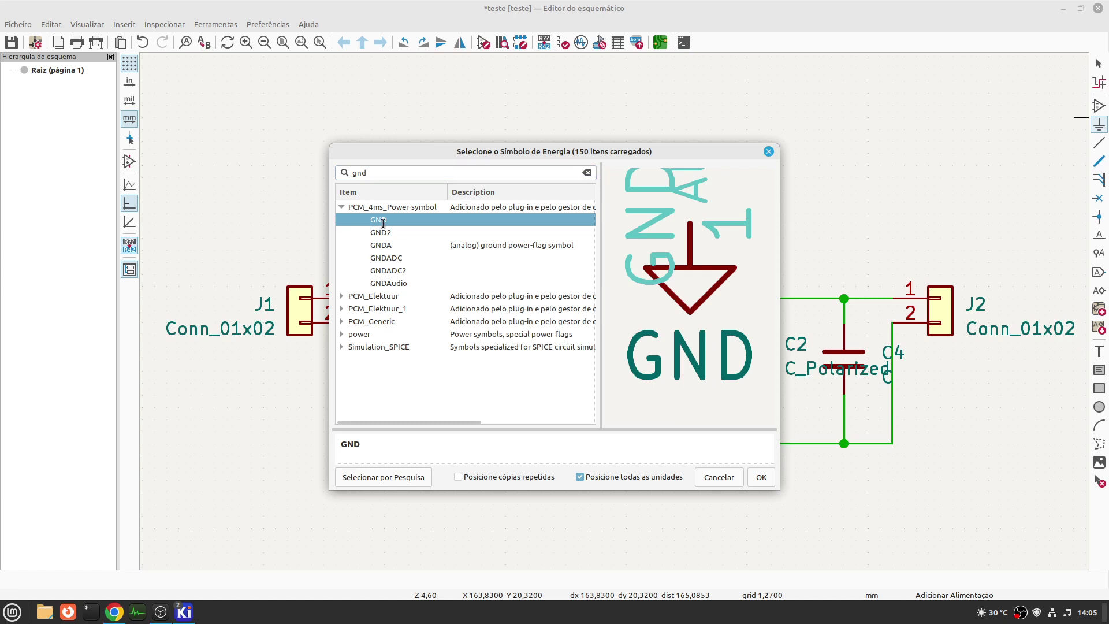
pyautogui.click(757, 477)
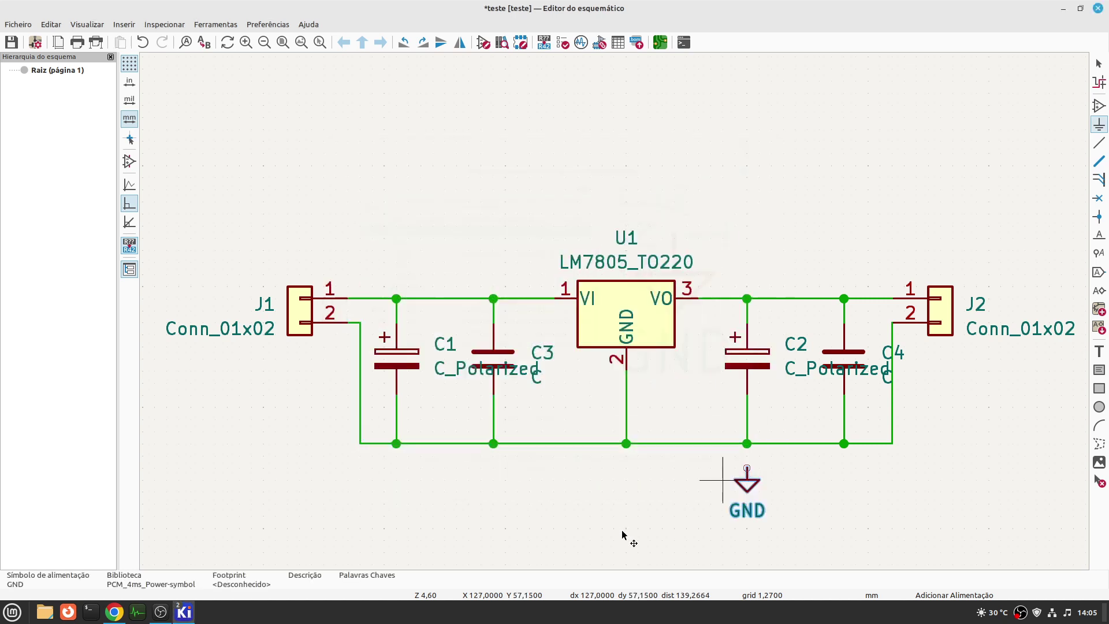
pyautogui.click(626, 481)
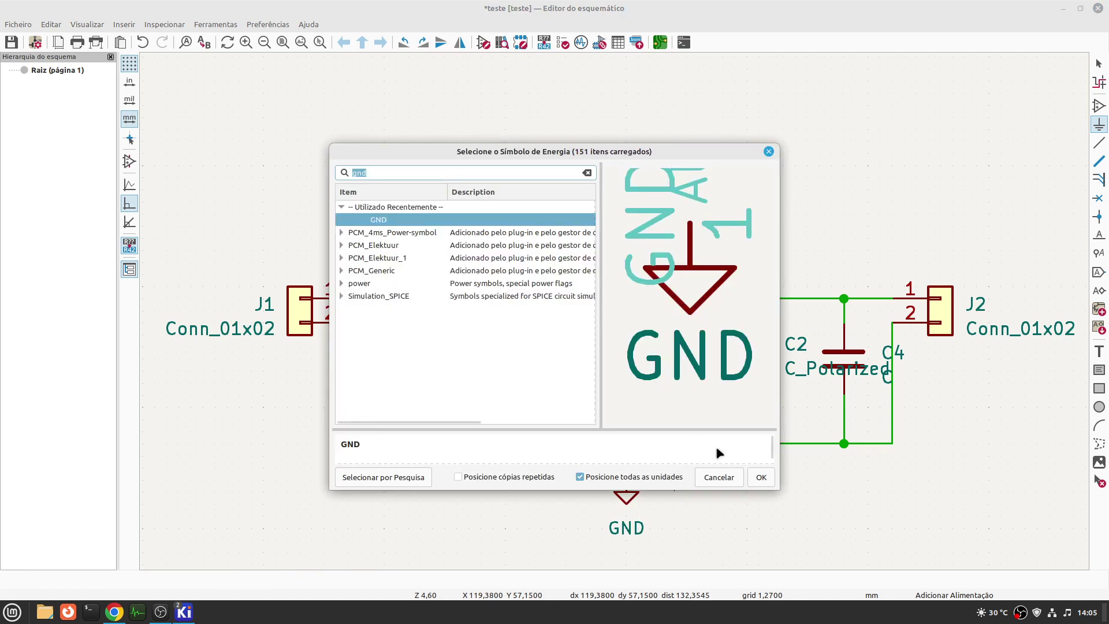
pyautogui.click(716, 477)
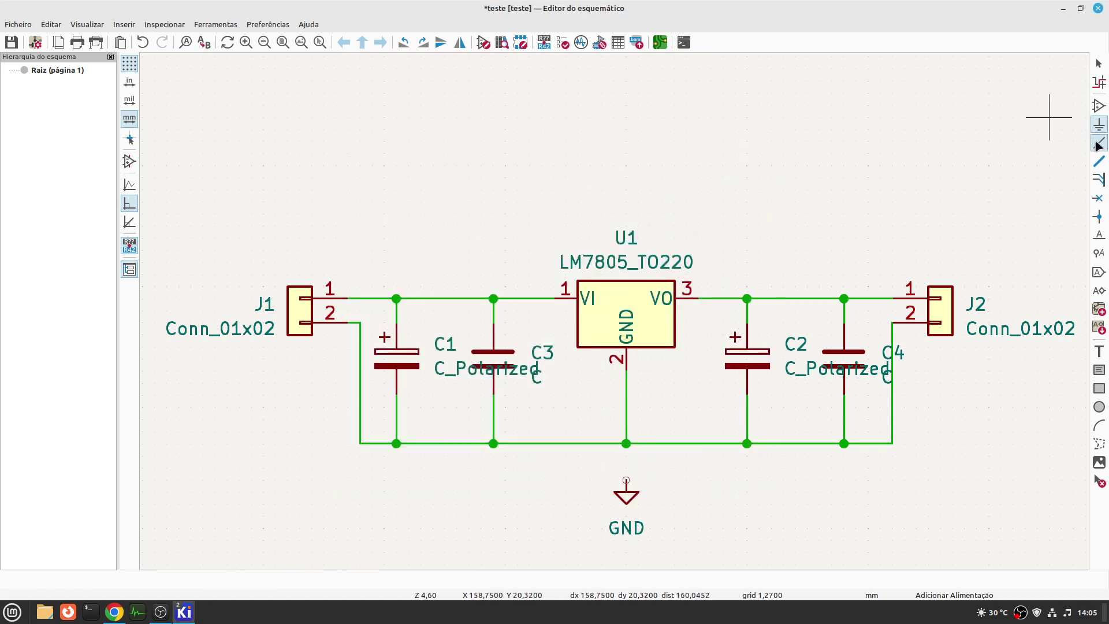
pyautogui.click(1000, 129)
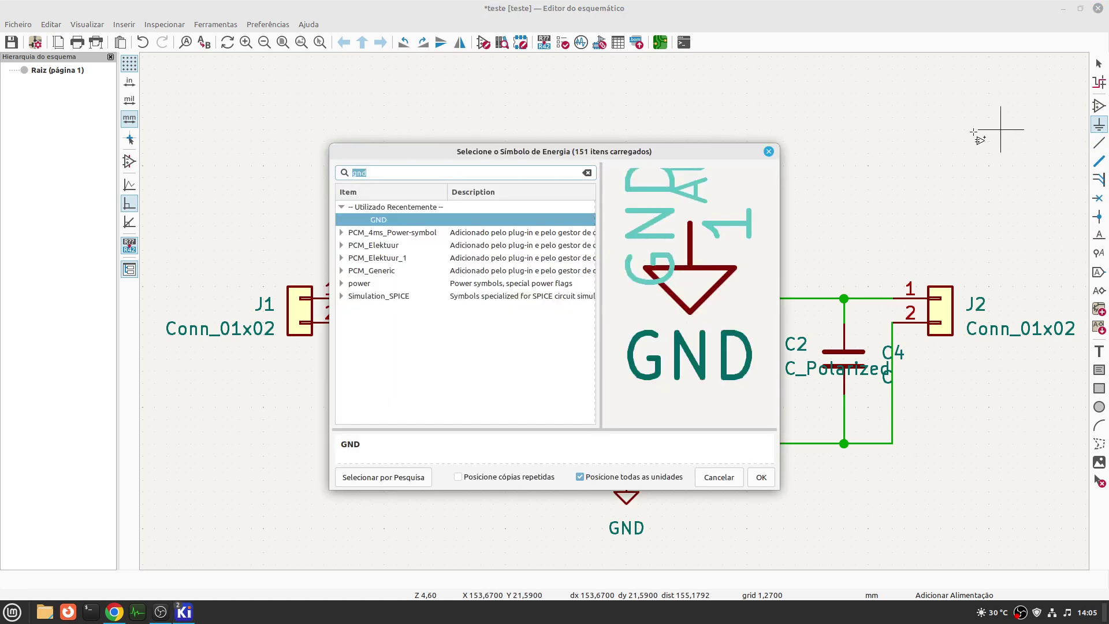
pyautogui.click(719, 477)
pyautogui.press('Escape')
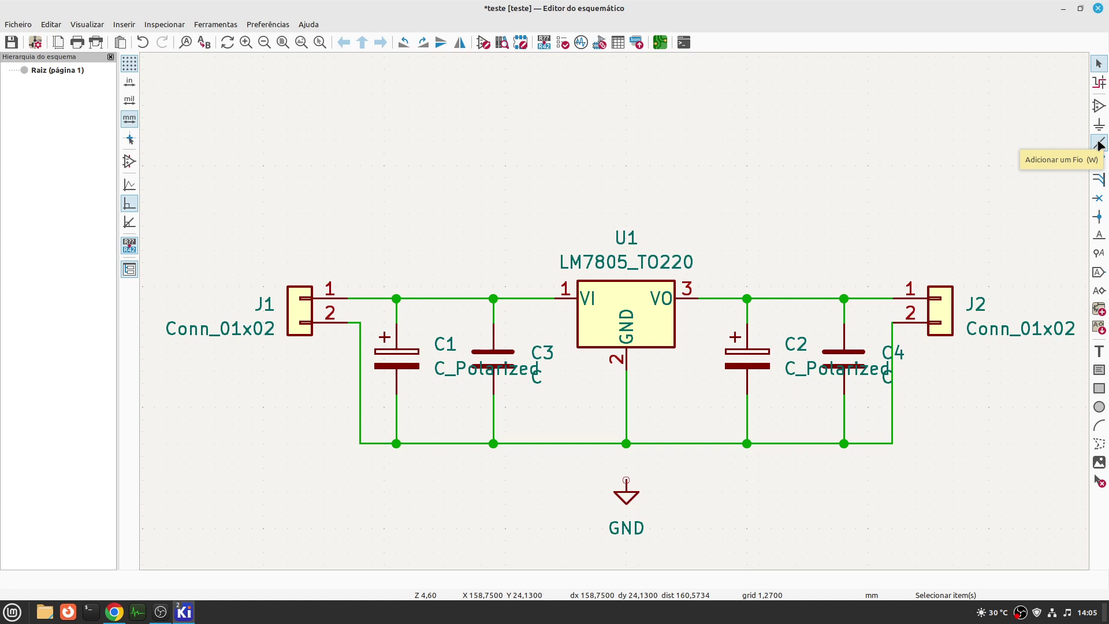
# - Wire the GND symbol up to the common ground line below U1 and finish wiring
pyautogui.click(626, 479)
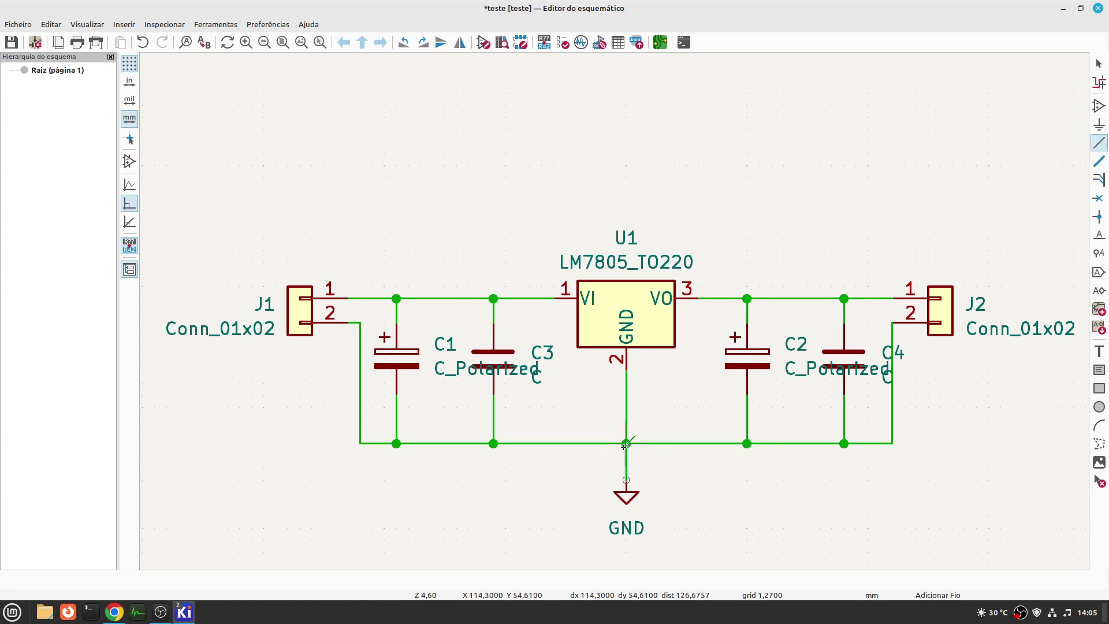
pyautogui.click(625, 444)
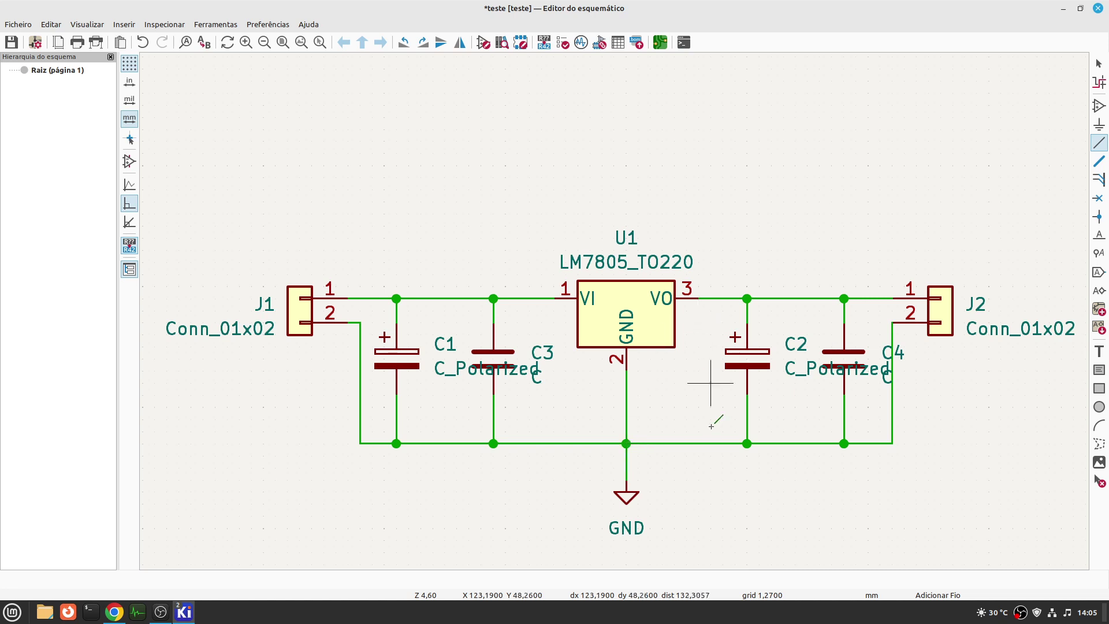
pyautogui.rightClick(730, 482)
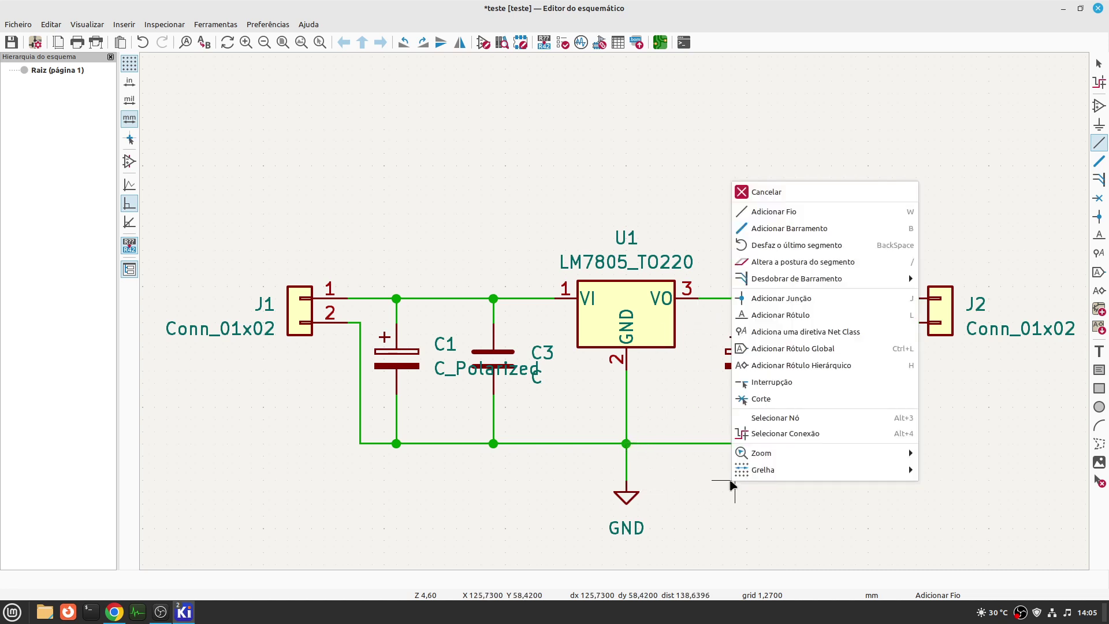
pyautogui.click(774, 193)
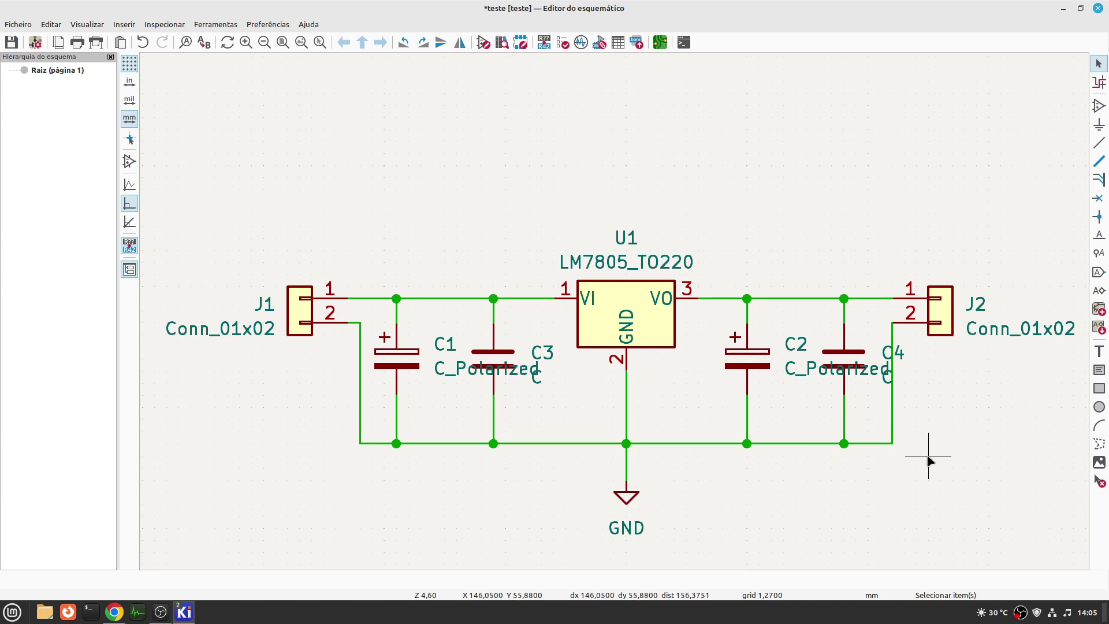
# - Examine the common ground line and its connections to C1, C3, U1 and the GND symbol by selecting them in groups
pyautogui.moveTo(926, 456); pyautogui.dragTo(261, 398)
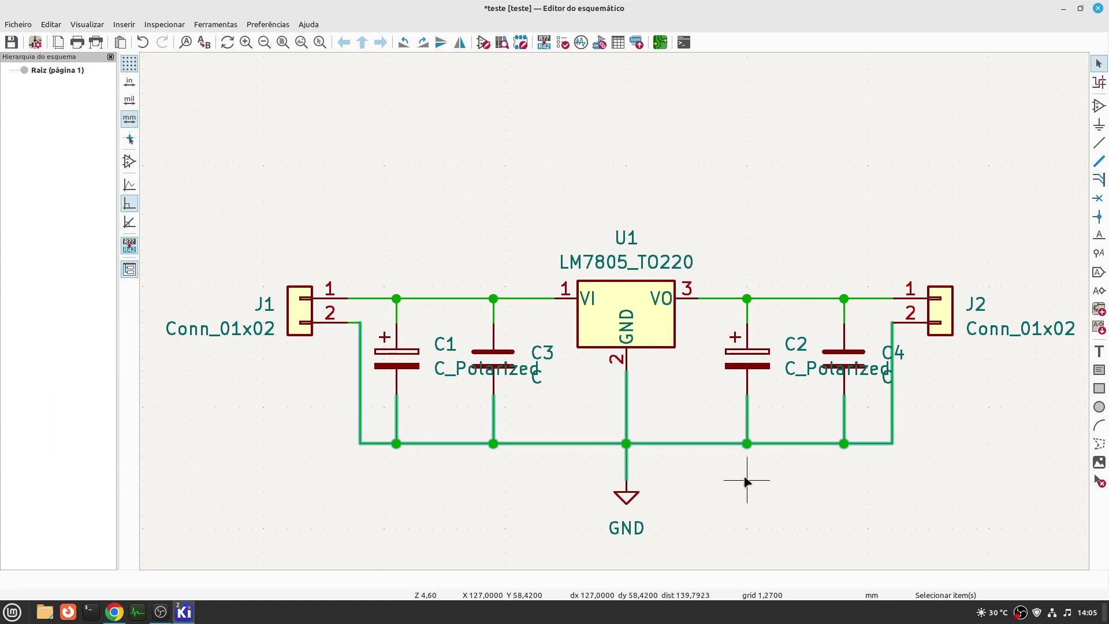
pyautogui.moveTo(546, 505); pyautogui.dragTo(372, 354)
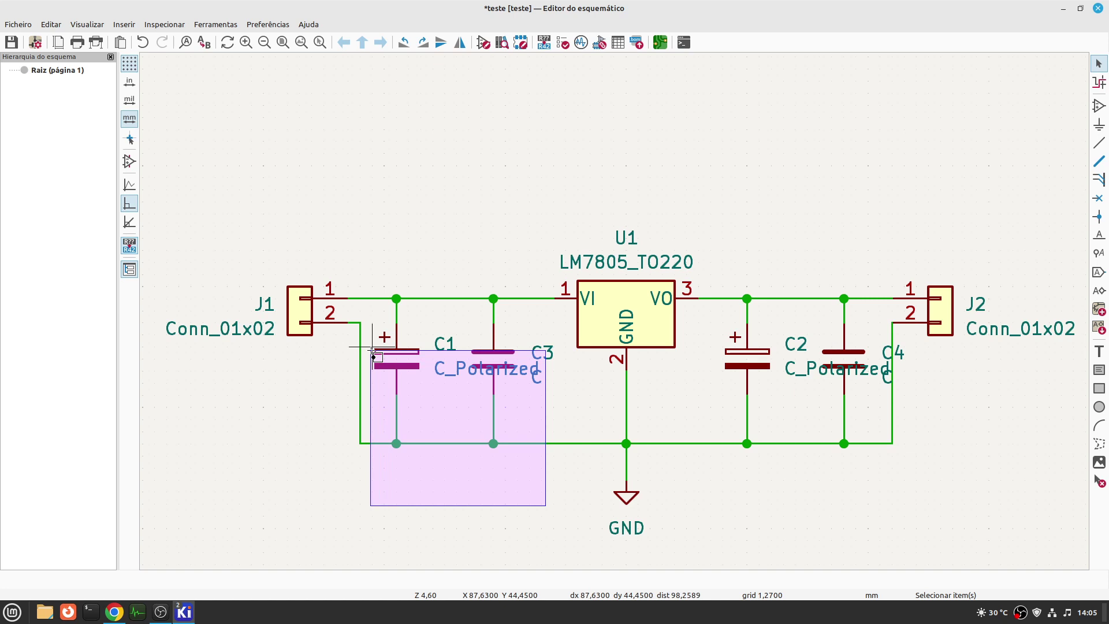
pyautogui.moveTo(373, 354); pyautogui.dragTo(372, 353)
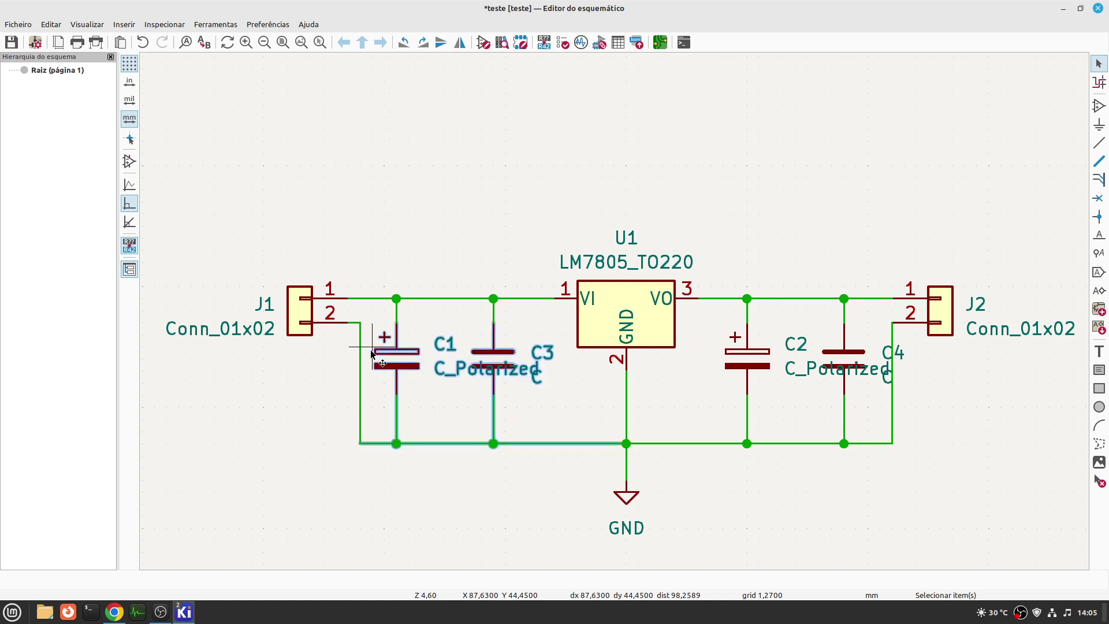
pyautogui.moveTo(562, 499); pyautogui.dragTo(380, 375)
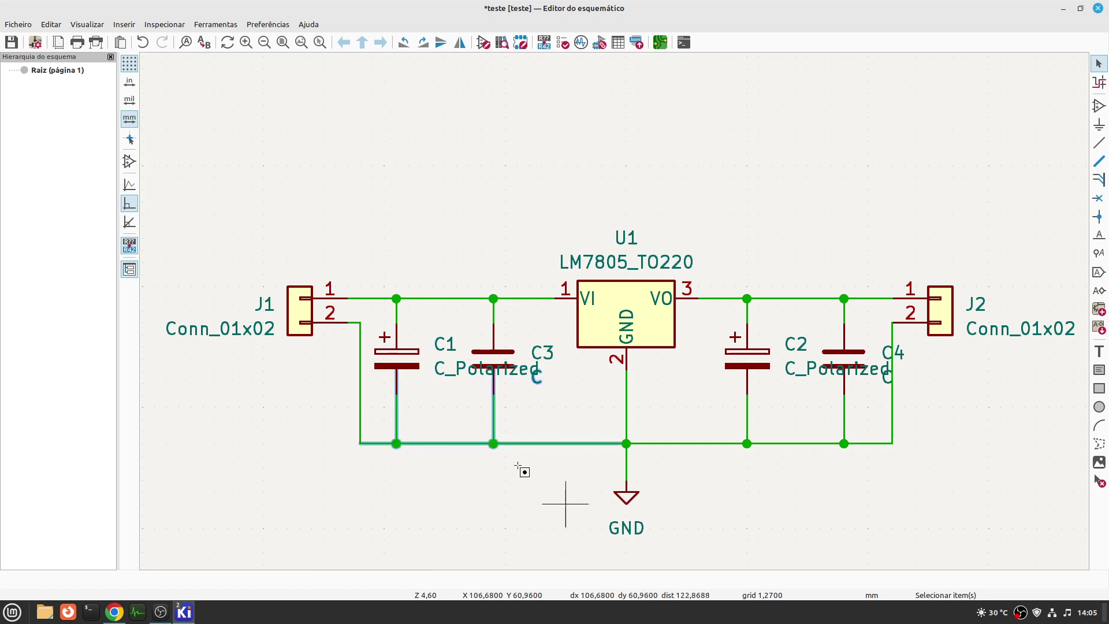
pyautogui.moveTo(594, 508); pyautogui.dragTo(540, 502)
pyautogui.click(297, 413)
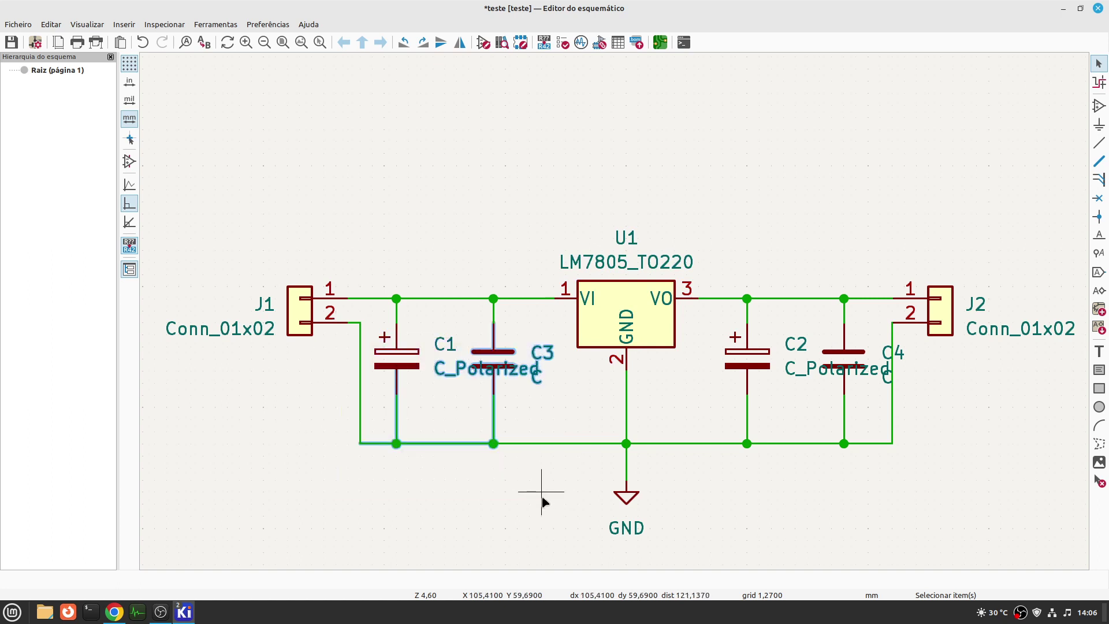
pyautogui.moveTo(712, 518); pyautogui.dragTo(577, 349)
pyautogui.moveTo(710, 495); pyautogui.dragTo(572, 316)
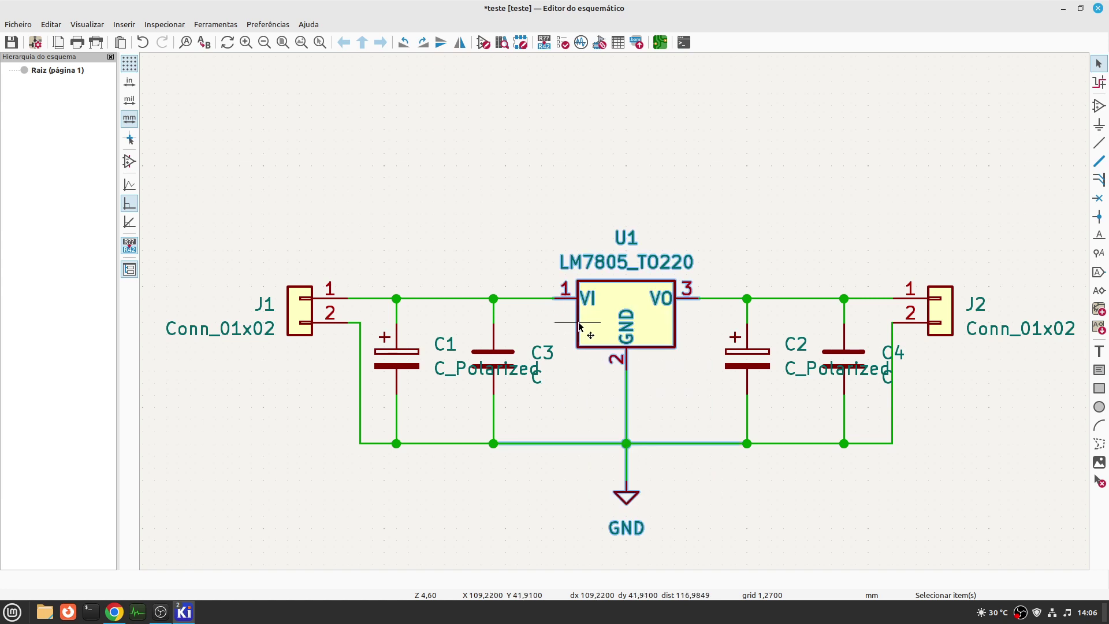
pyautogui.click(710, 495)
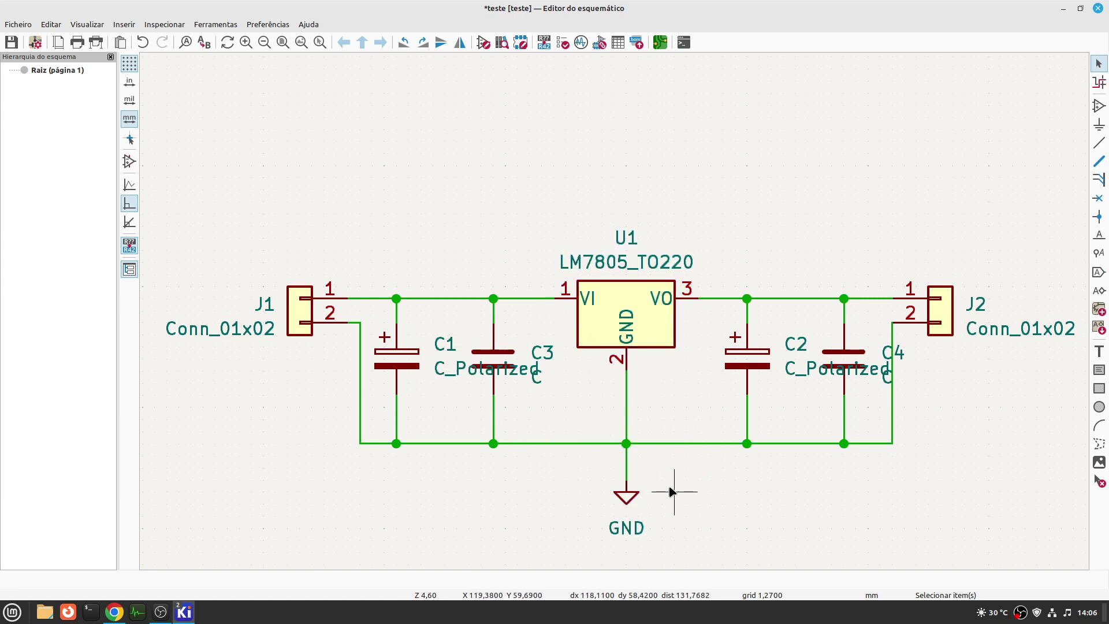
pyautogui.moveTo(695, 507); pyautogui.dragTo(593, 431)
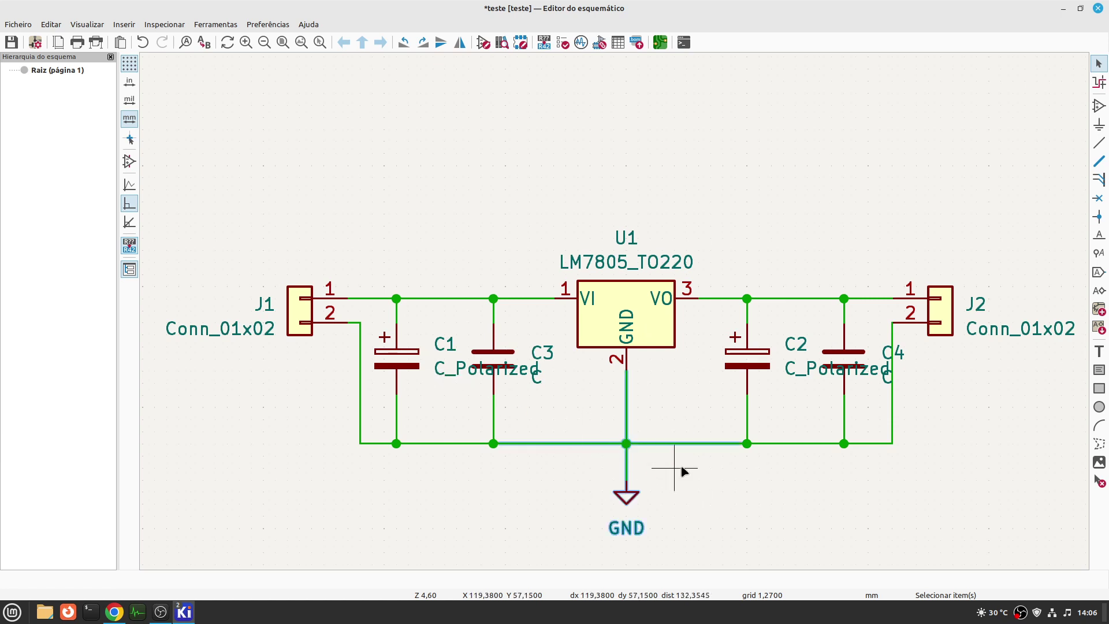
pyautogui.click(553, 471)
pyautogui.moveTo(534, 408); pyautogui.dragTo(650, 492)
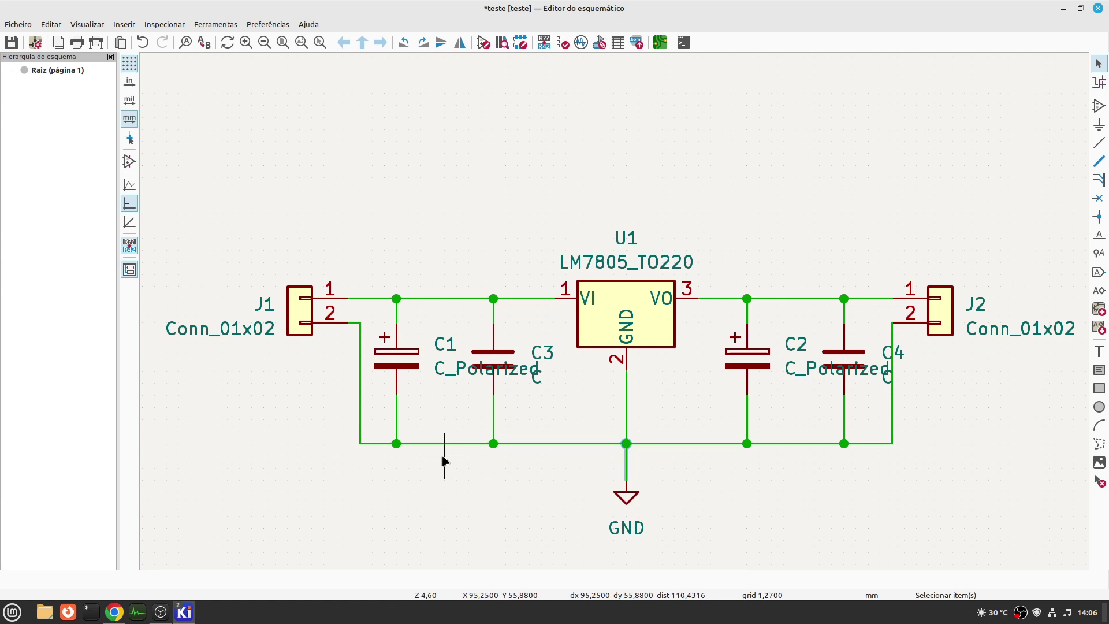
pyautogui.rightClick(256, 463)
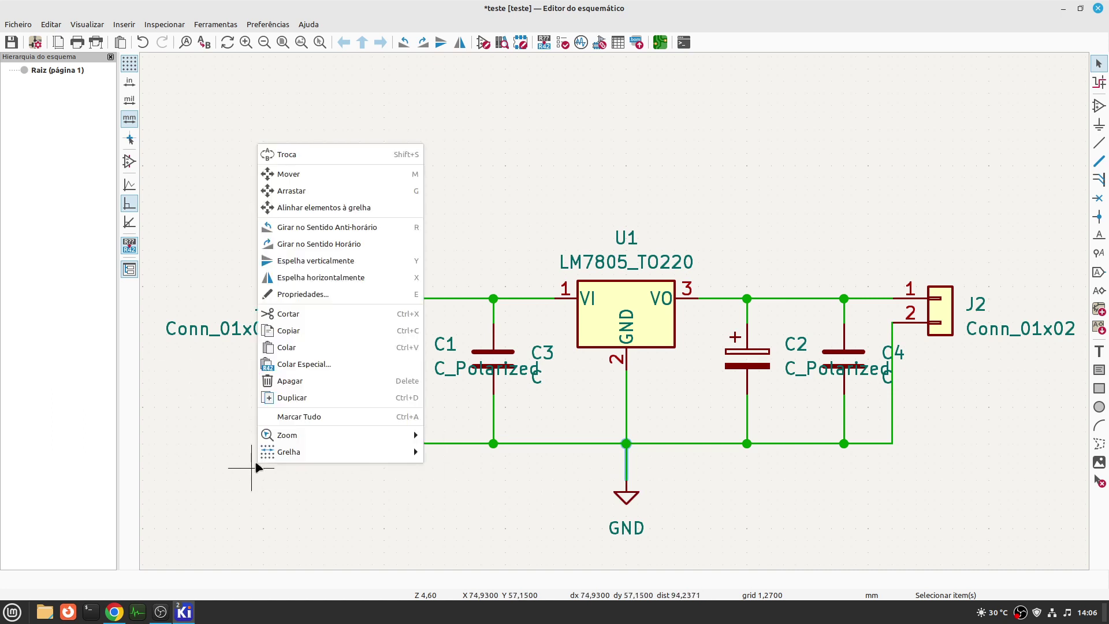
pyautogui.click(453, 128)
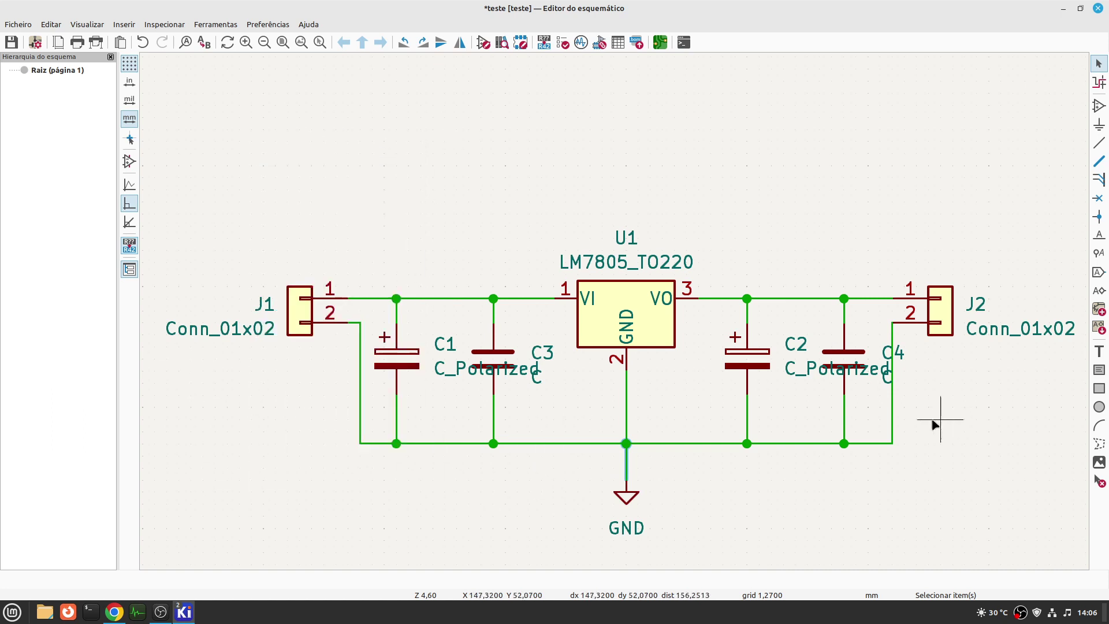
# - Delete all wires of the common ground line, including the leftover stub at pin 2 of J1
pyautogui.moveTo(928, 470); pyautogui.dragTo(289, 372)
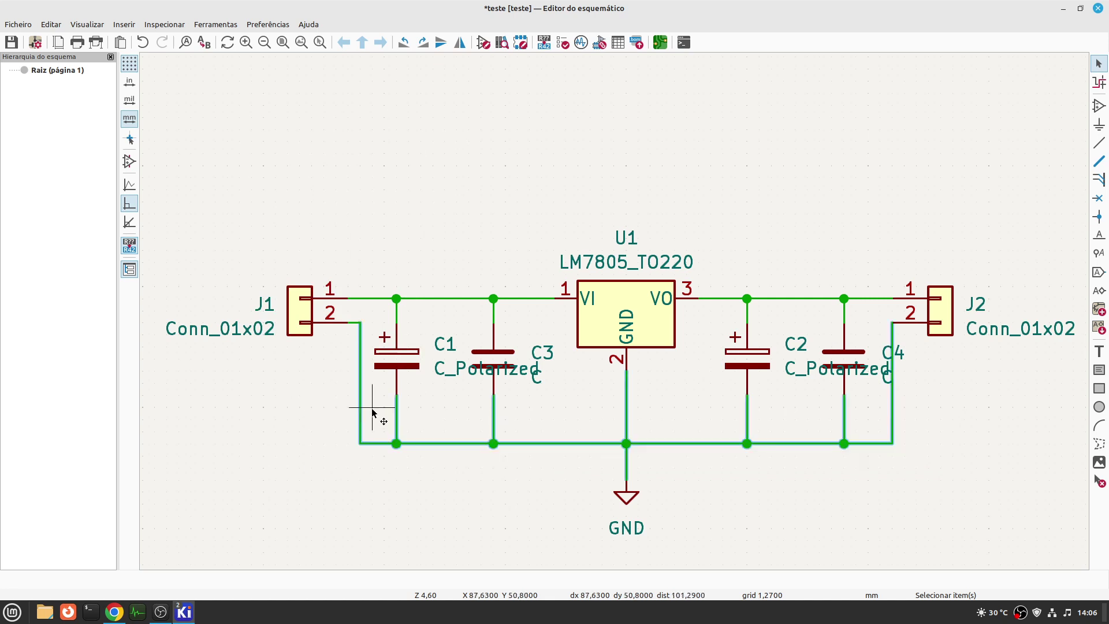
pyautogui.press('Delete')
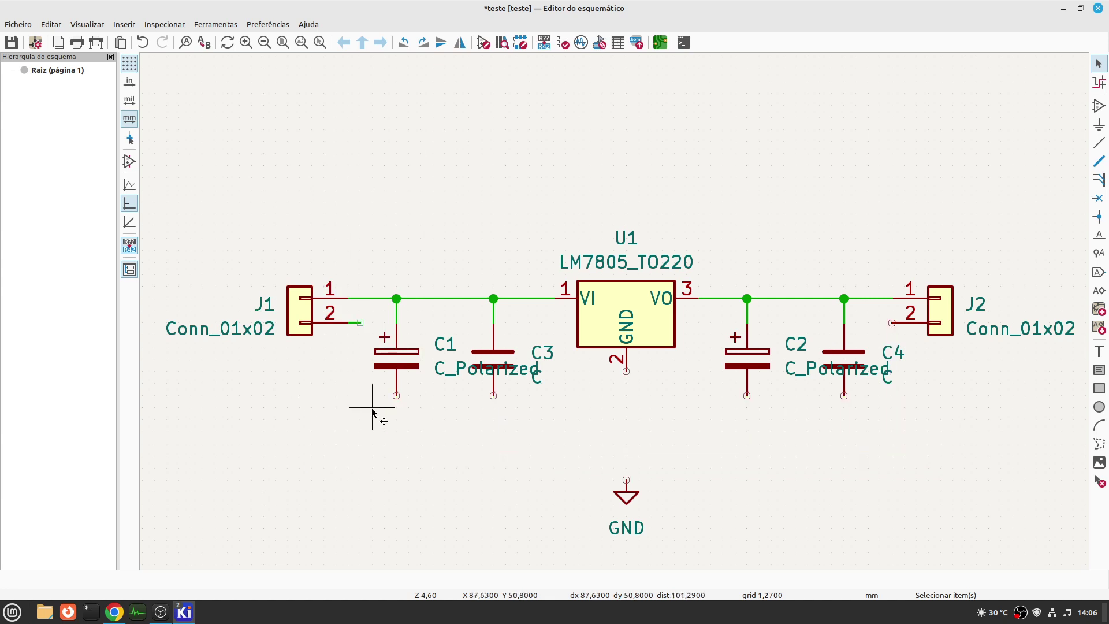
pyautogui.click(354, 322)
pyautogui.press('Delete')
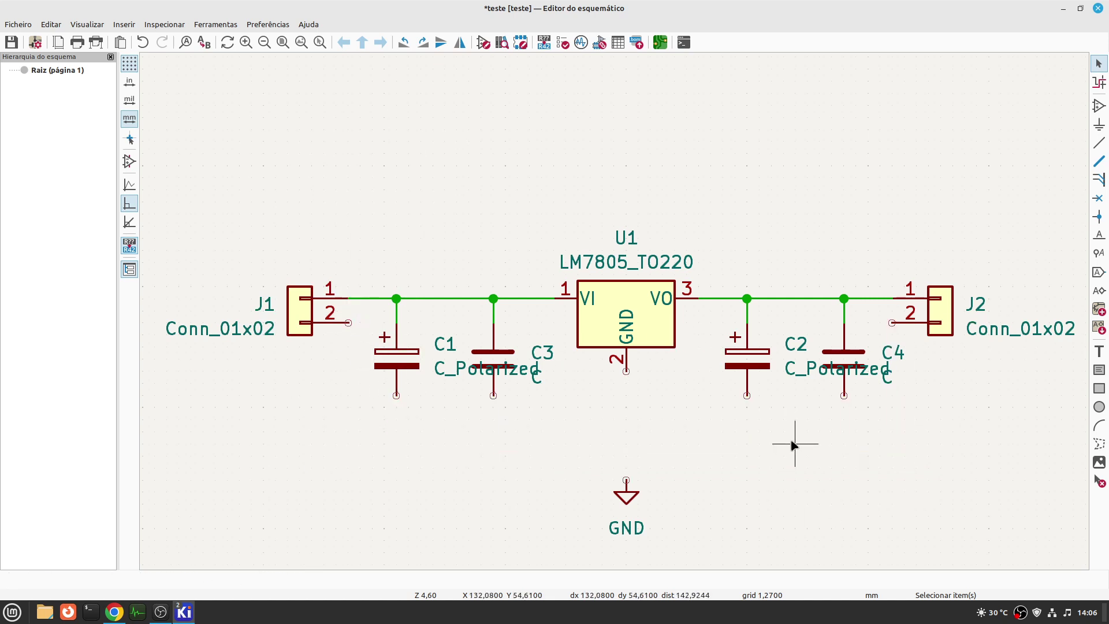
# - Duplicate the GND symbol three times, placing the copies below pin 2 of J1, below C1 and below C3
pyautogui.moveTo(571, 452); pyautogui.dragTo(716, 563)
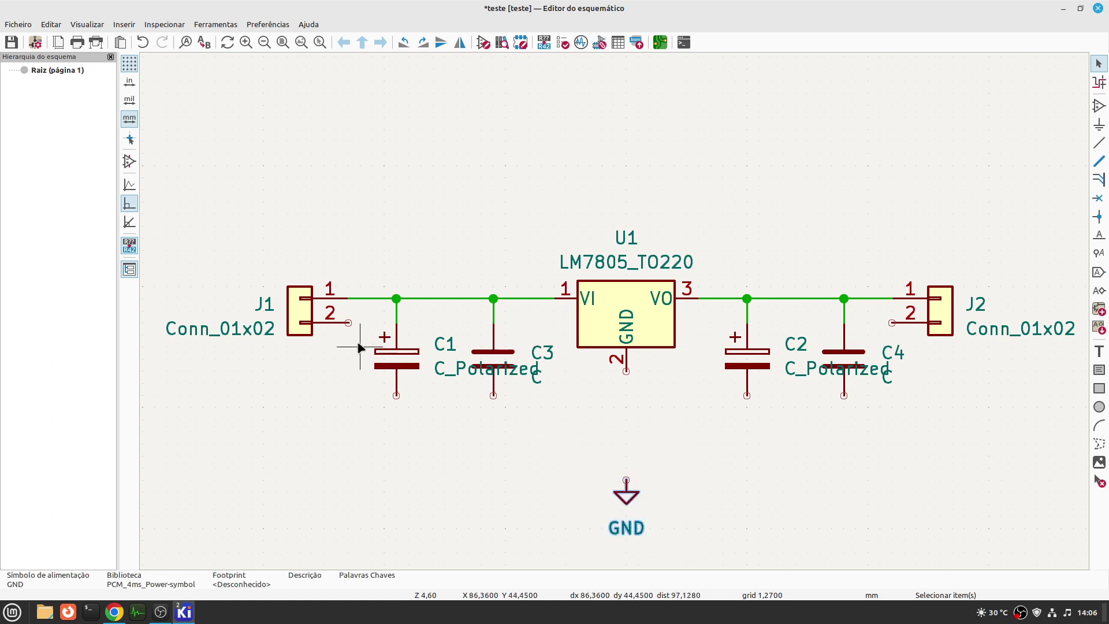
pyautogui.hotkey('ctrl', 'd')
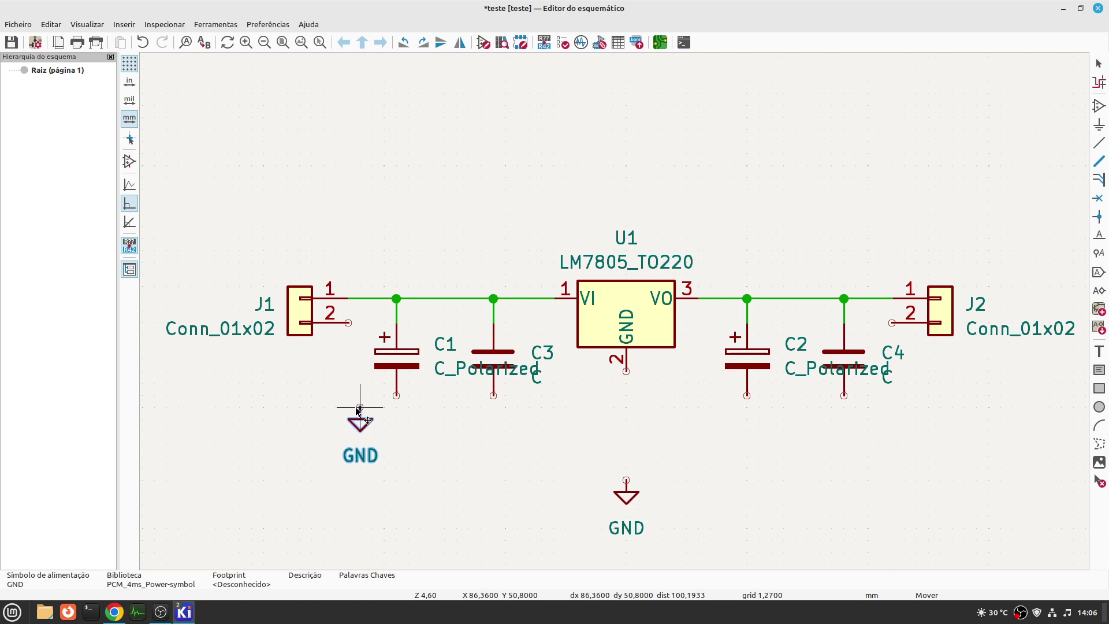
pyautogui.click(358, 410)
pyautogui.hotkey('ctrl', 'd')
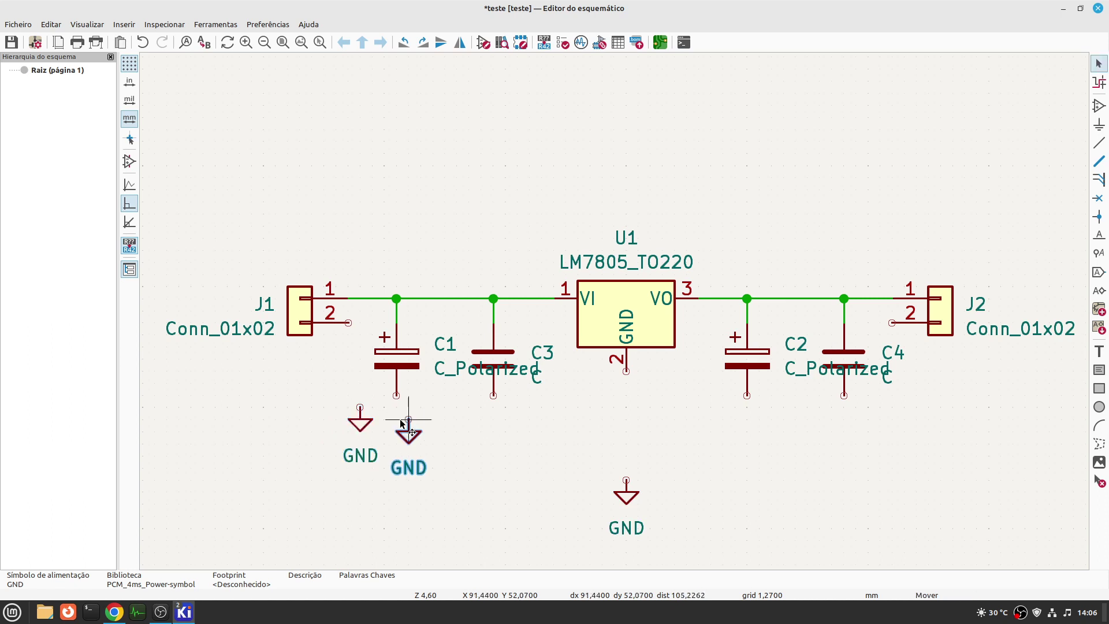
pyautogui.click(396, 427)
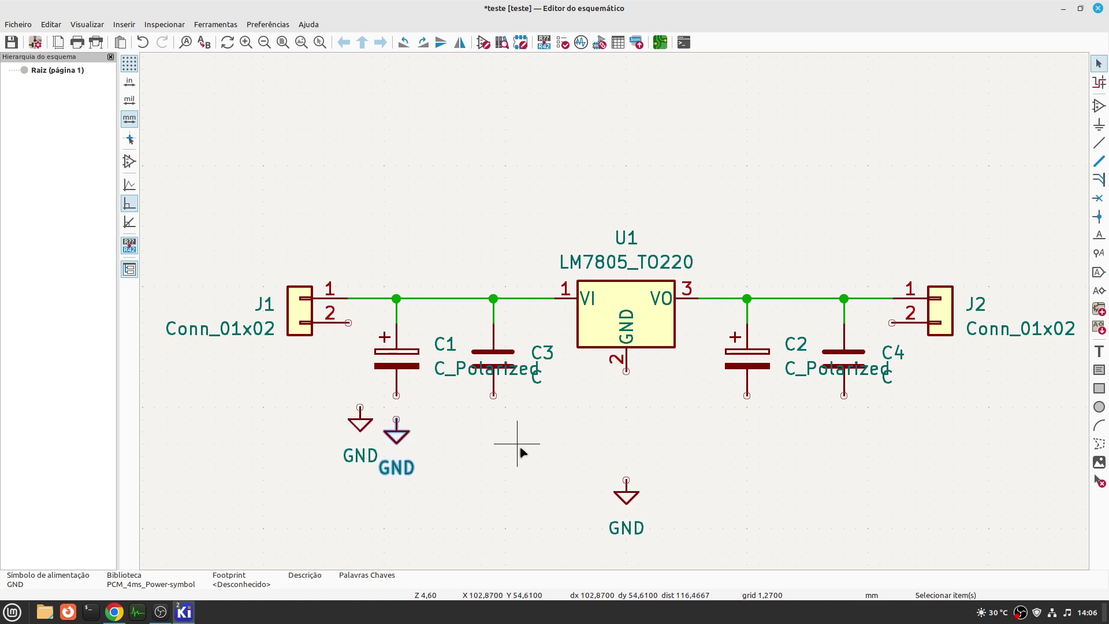
pyautogui.hotkey('ctrl', 'd')
pyautogui.click(515, 425)
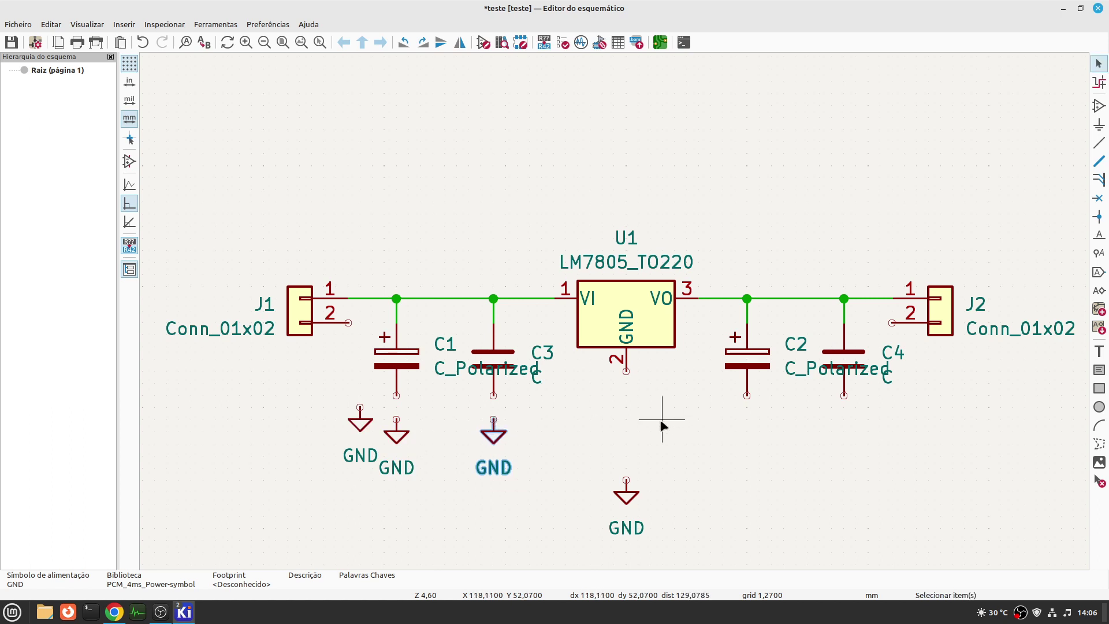
# - Duplicate the GND symbol three more times, placing the copies below C2, below C4 and below pin 2 of J2
pyautogui.hotkey('ctrl', 'd')
pyautogui.click(747, 421)
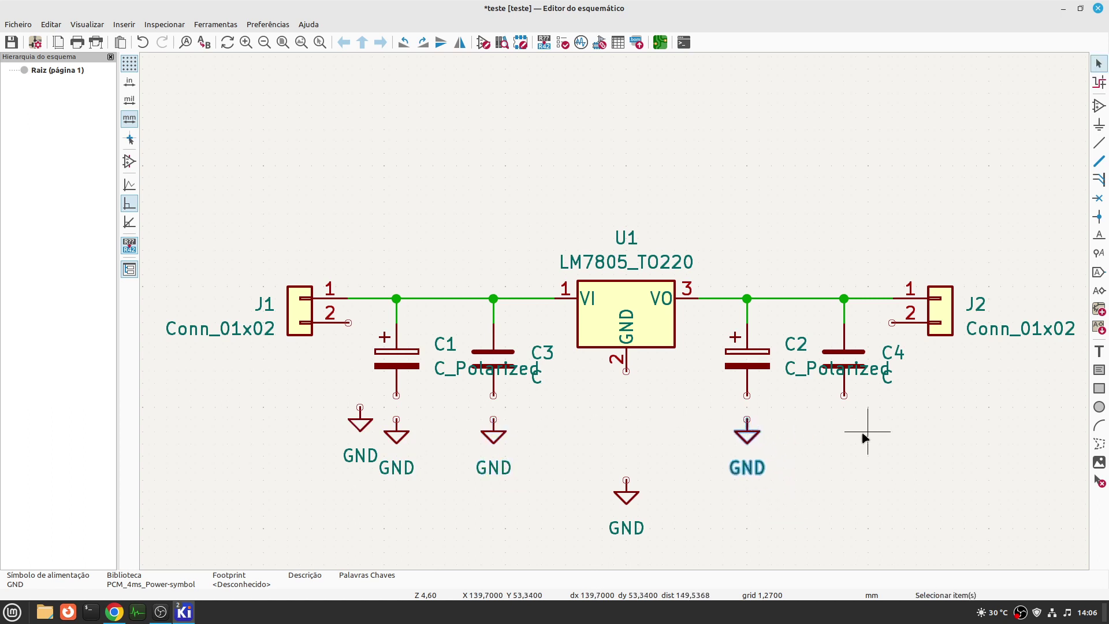
pyautogui.hotkey('ctrl', 'd')
pyautogui.click(845, 426)
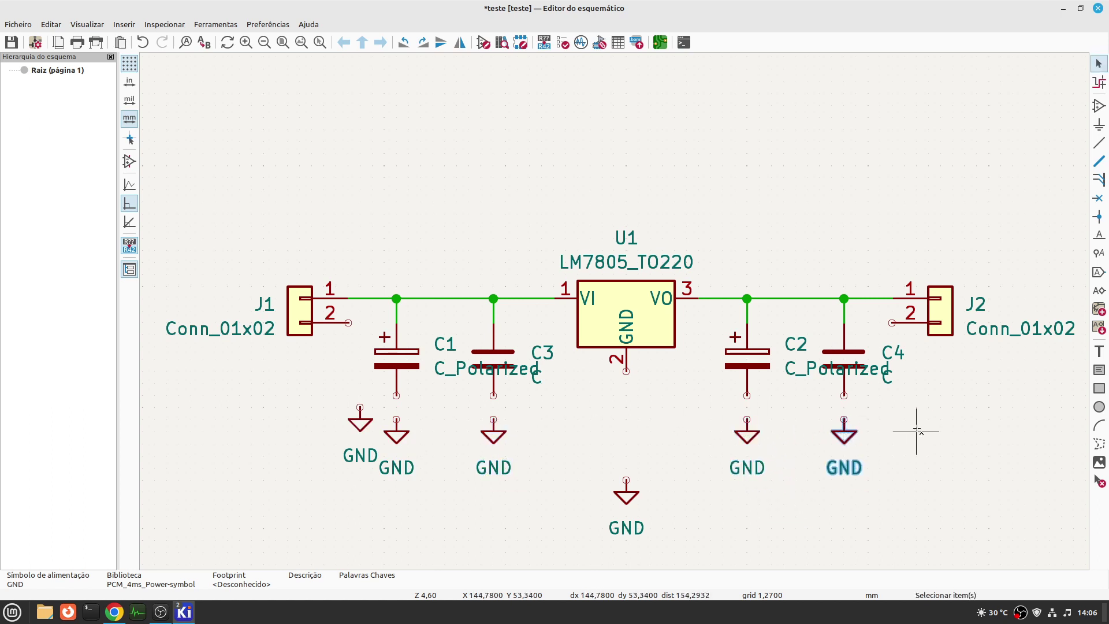
pyautogui.hotkey('ctrl', 'd')
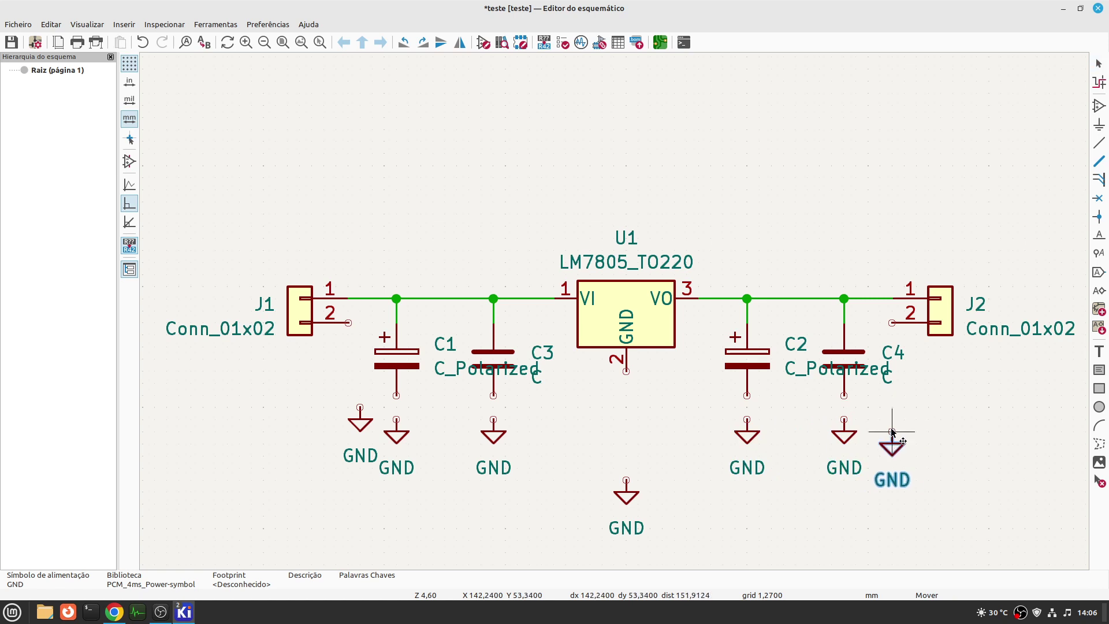
pyautogui.click(892, 430)
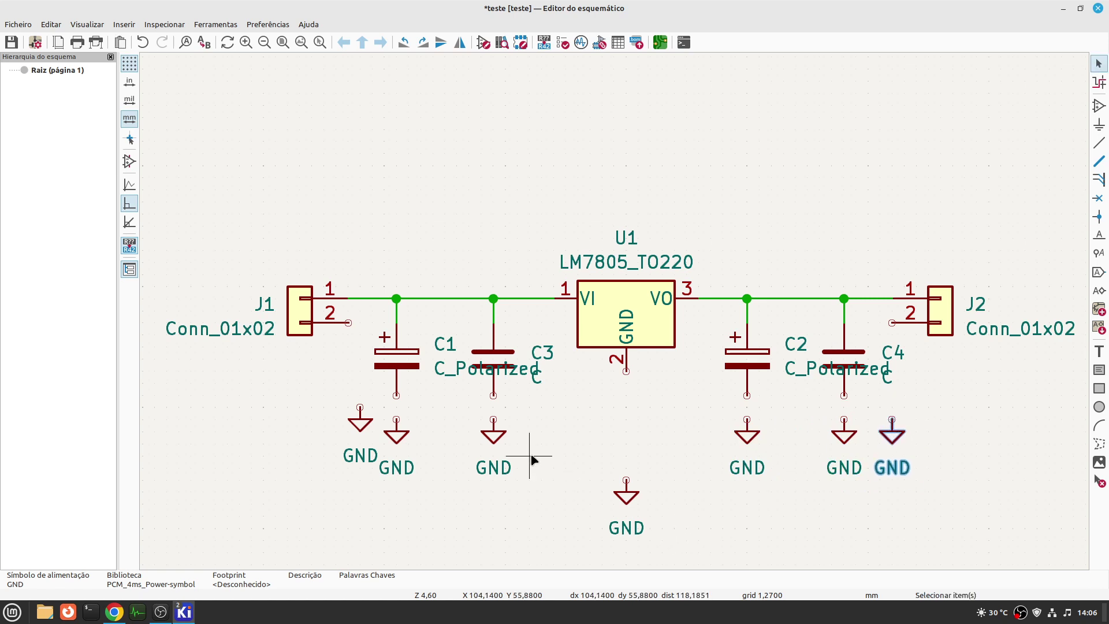
pyautogui.rightClick(559, 438)
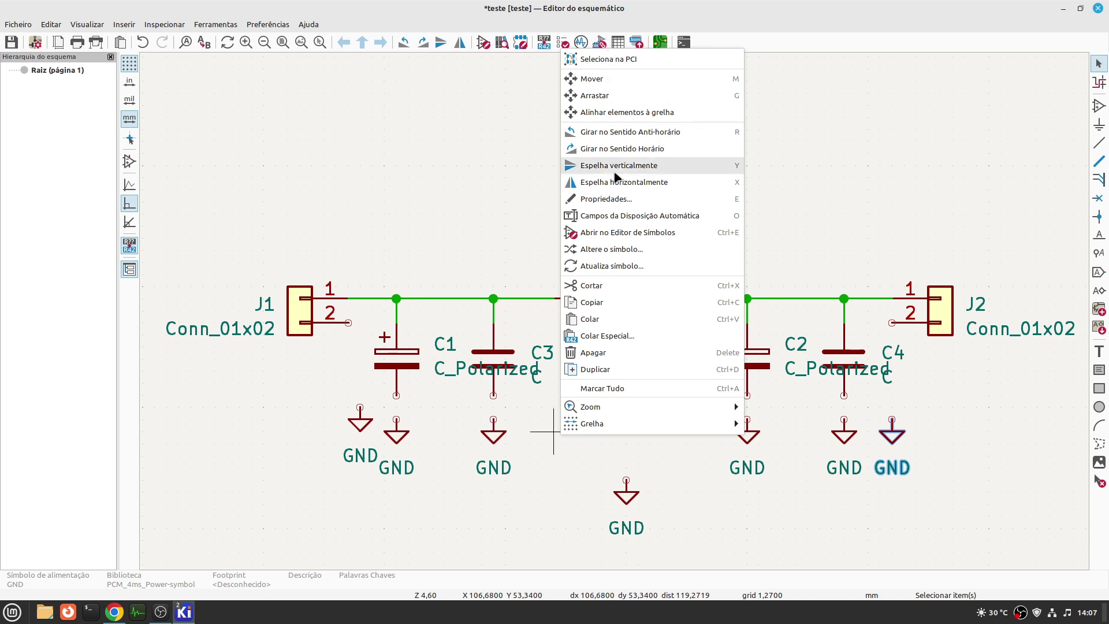
pyautogui.click(1102, 68)
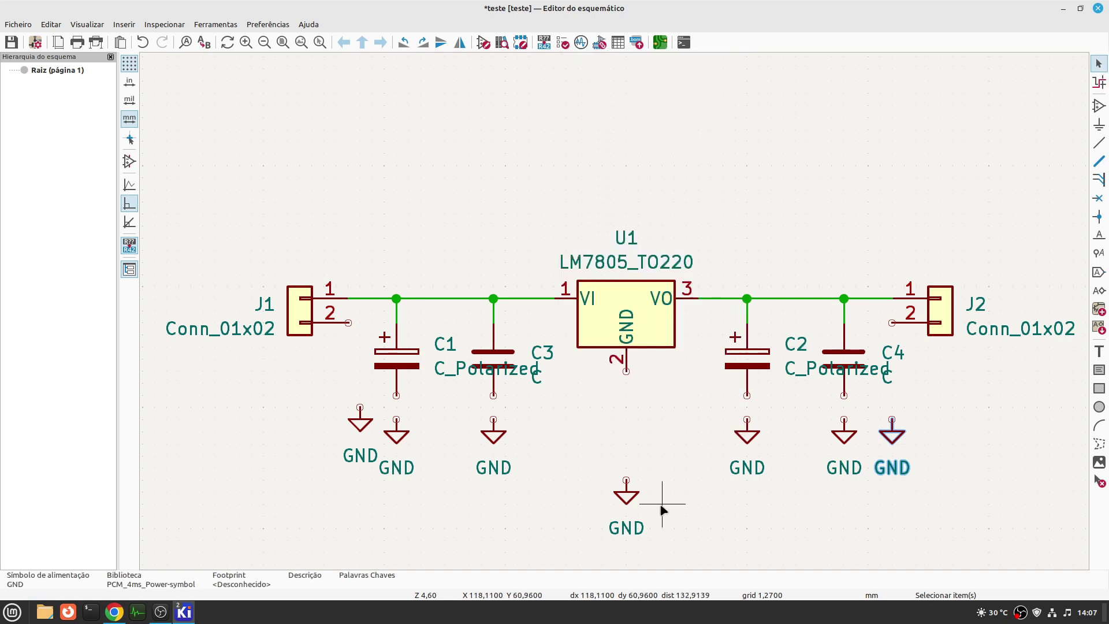
pyautogui.press('m')
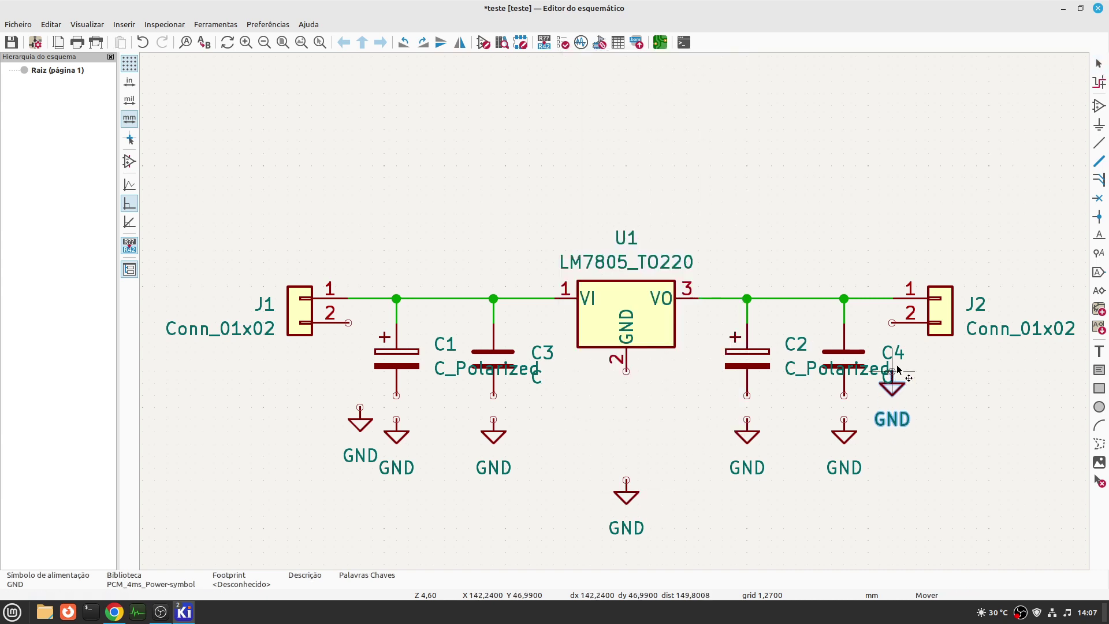
pyautogui.press('Escape')
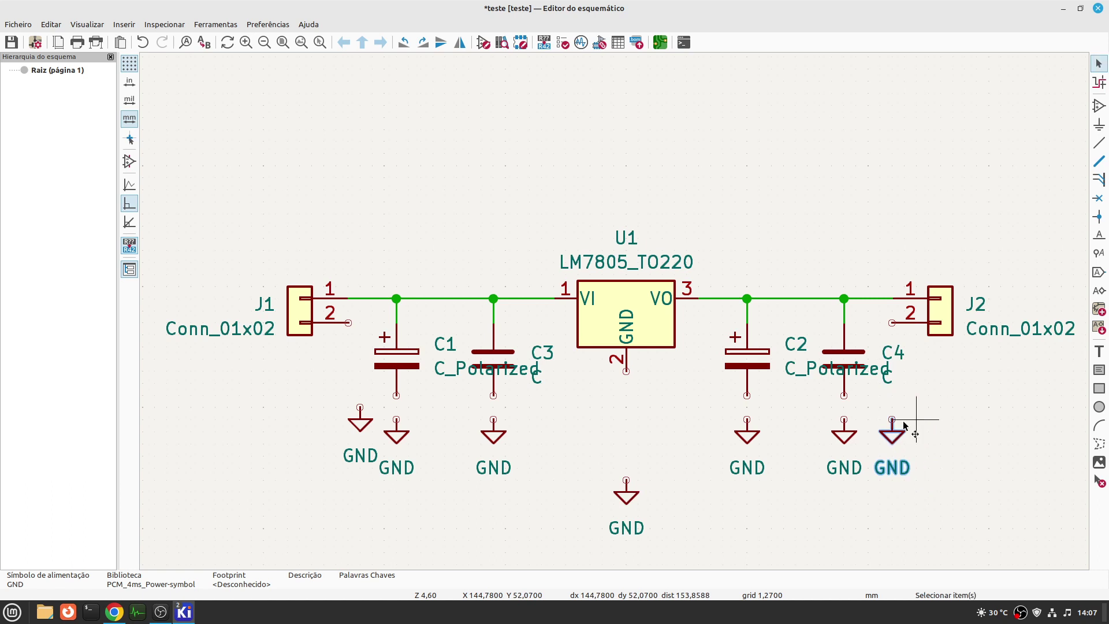
# - Move the GND symbols below U1 and J1 so they line up with the row of other GND symbols
pyautogui.click(627, 499)
pyautogui.press('m')
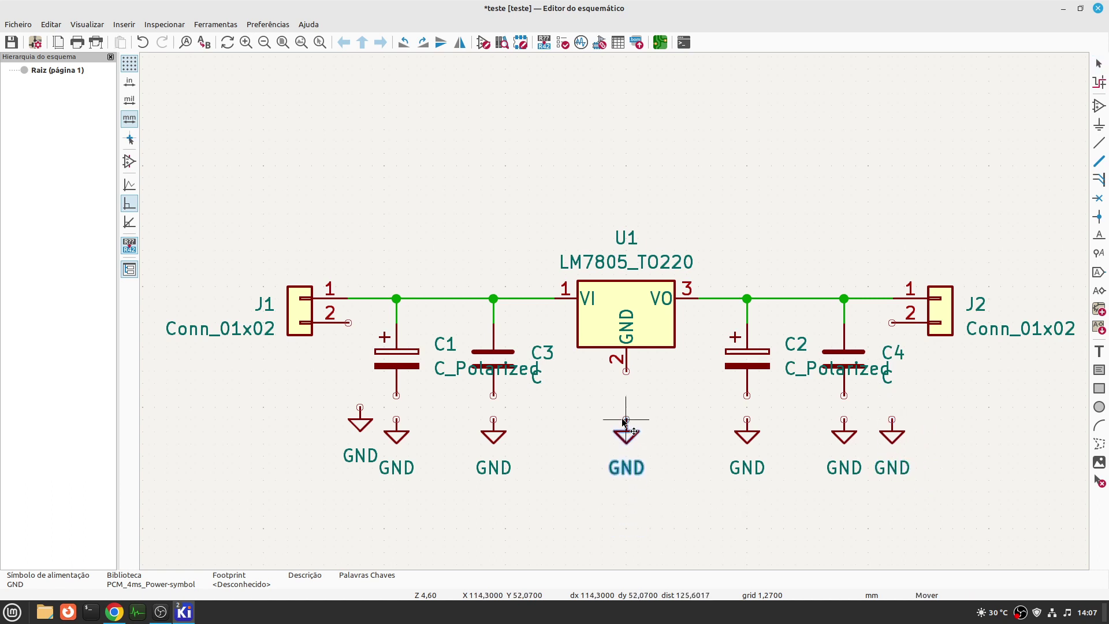
pyautogui.click(624, 420)
pyautogui.click(359, 427)
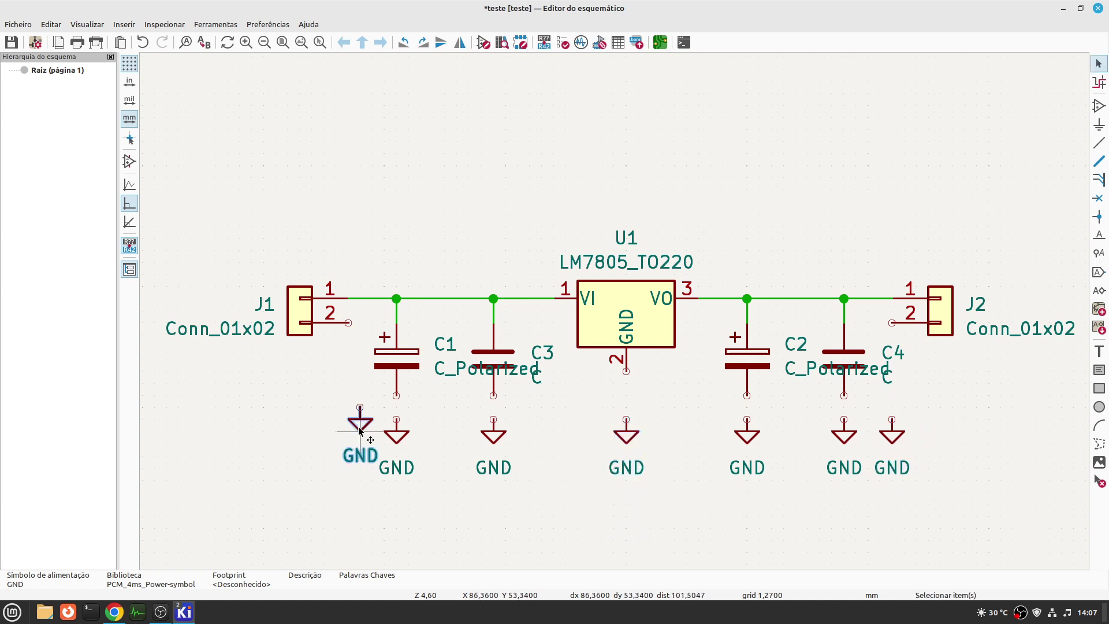
pyautogui.moveTo(359, 428); pyautogui.dragTo(358, 440)
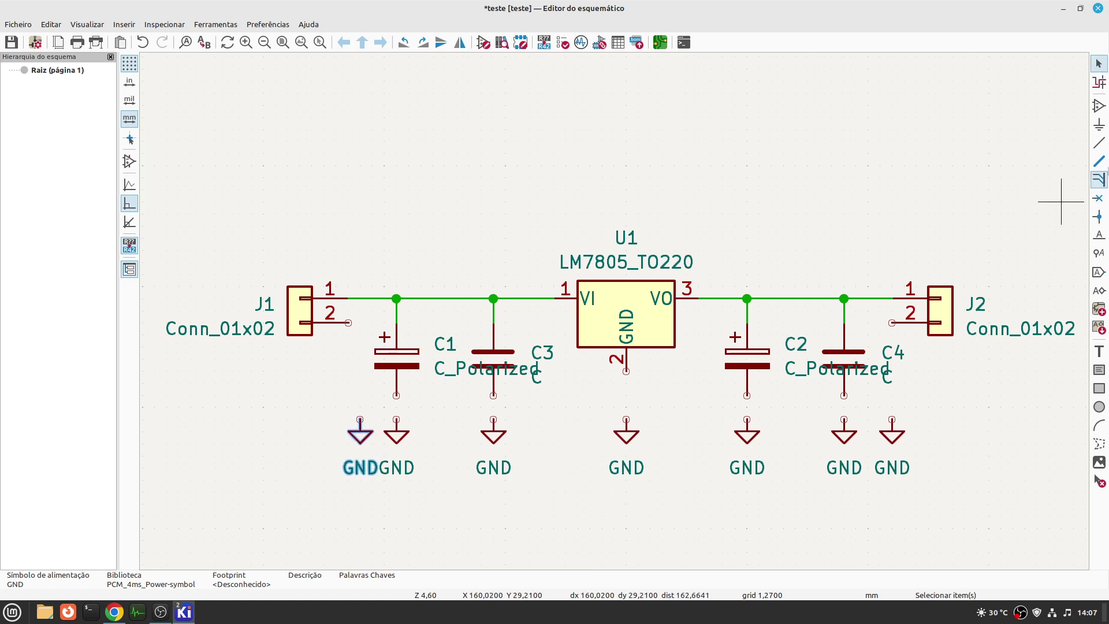
# - Wire the lower pins of C1 and C3 and pin 2 of U1 to the GND symbols directly below them
pyautogui.click(1098, 143)
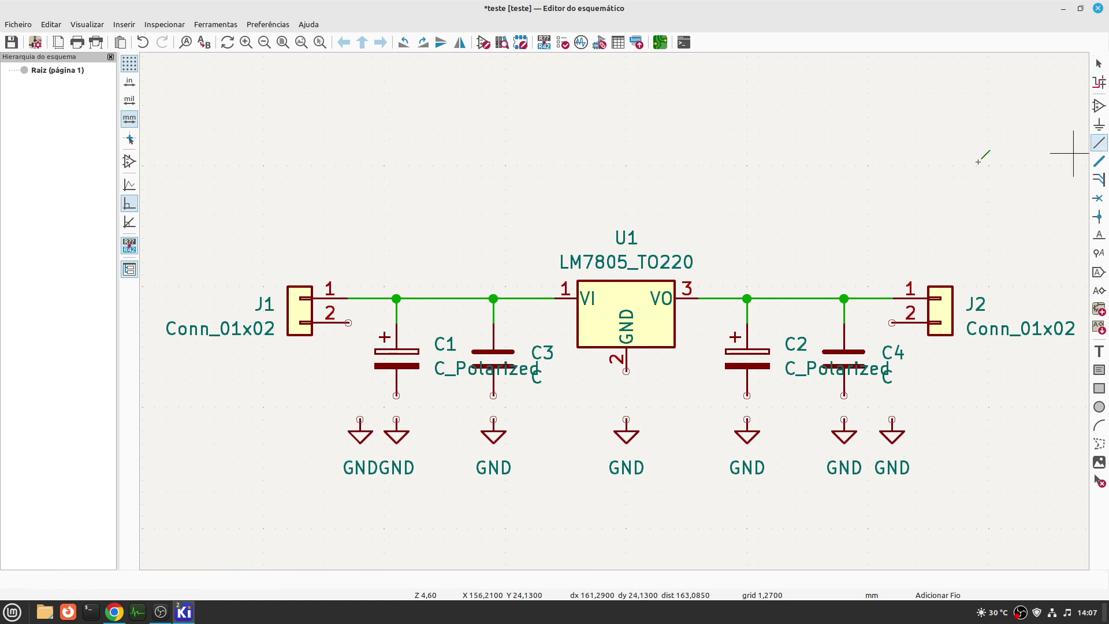
pyautogui.click(396, 395)
pyautogui.click(396, 419)
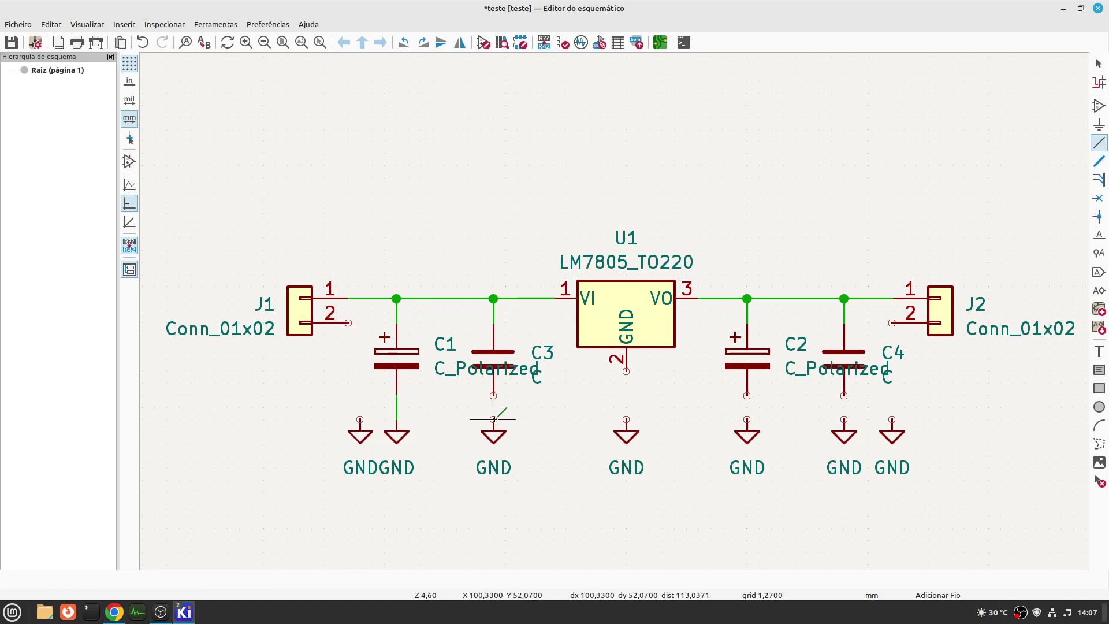
pyautogui.click(493, 395)
pyautogui.click(493, 419)
pyautogui.moveTo(626, 420); pyautogui.dragTo(626, 370)
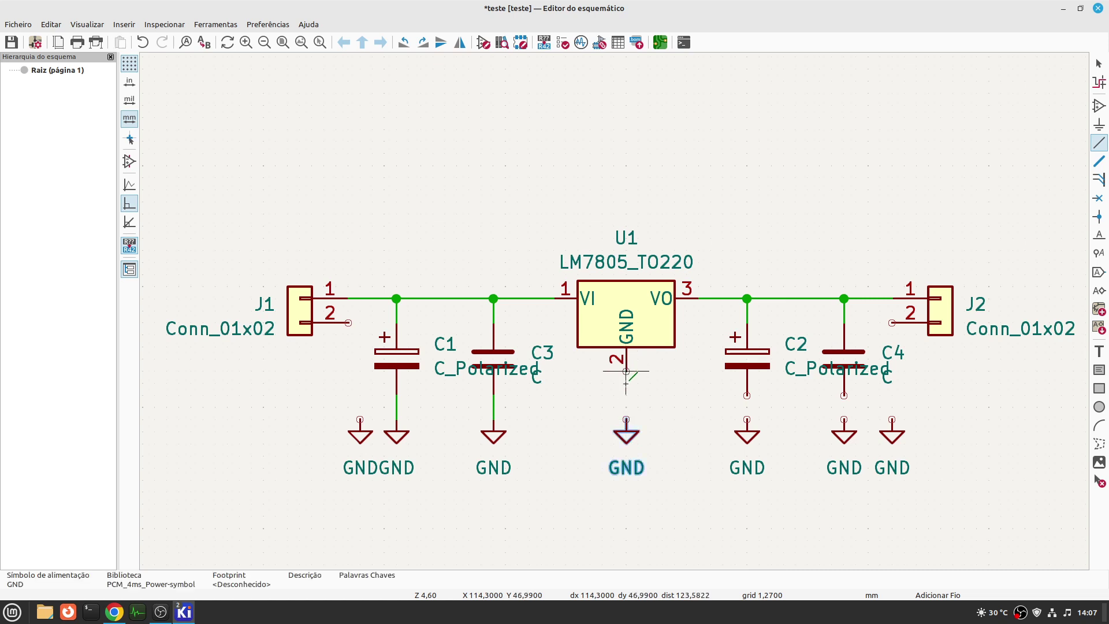
pyautogui.click(626, 371)
pyautogui.click(626, 419)
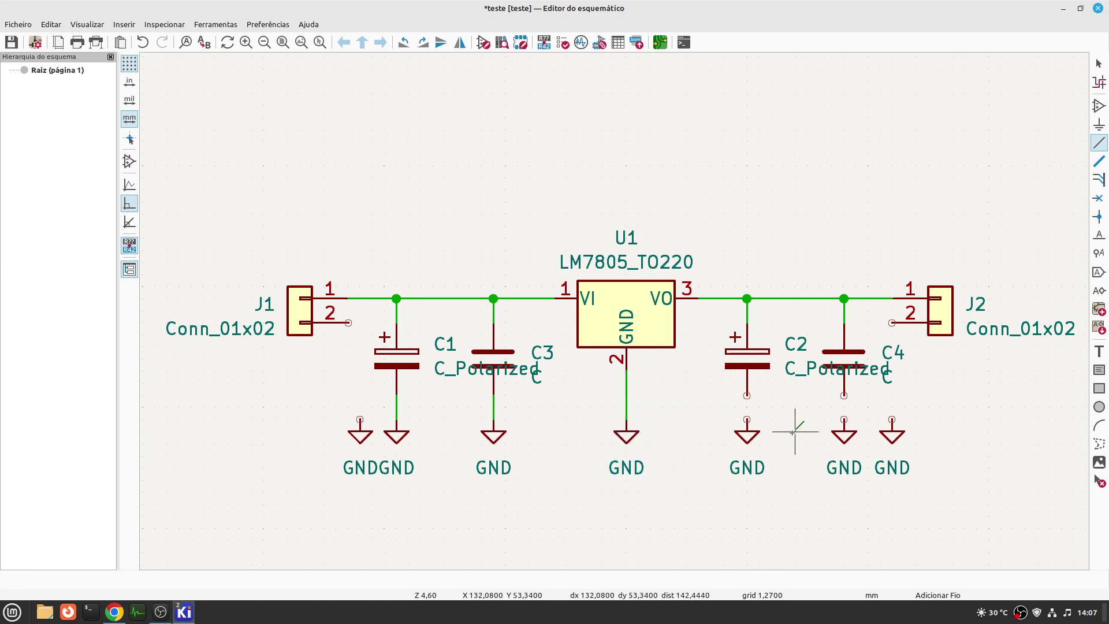
# - Wire the lower pins of C2 and C4 and pin 2 of J2 to the GND symbols below them
pyautogui.click(747, 419)
pyautogui.click(747, 395)
pyautogui.click(844, 395)
pyautogui.click(844, 419)
pyautogui.click(892, 420)
pyautogui.click(891, 323)
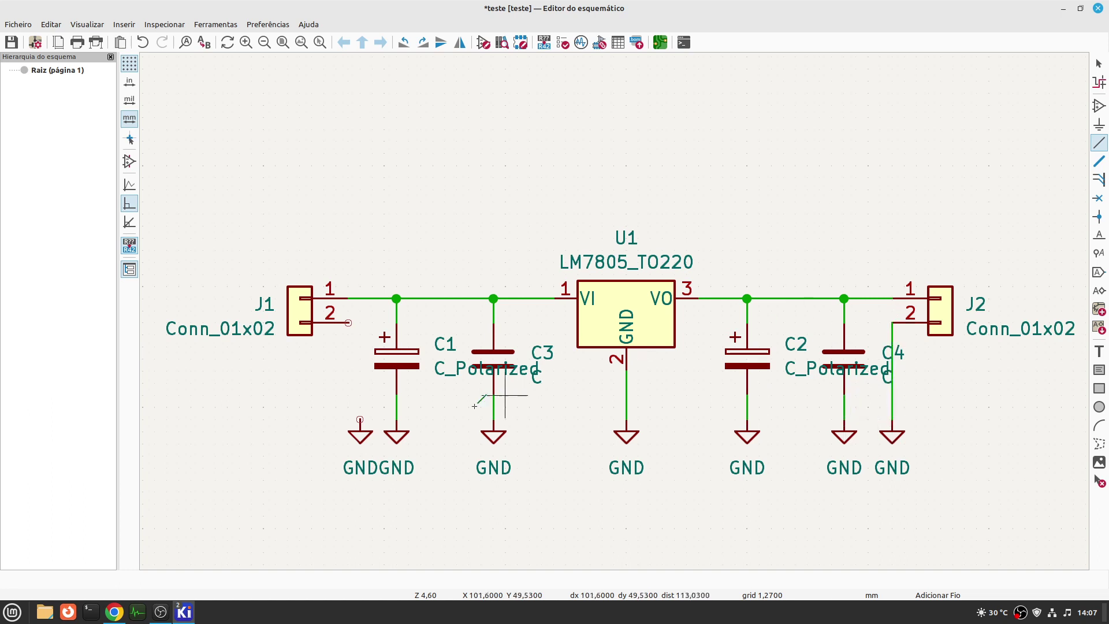
# - Wire pin 2 of J1 to its GND symbol and end the wiring command
pyautogui.click(348, 322)
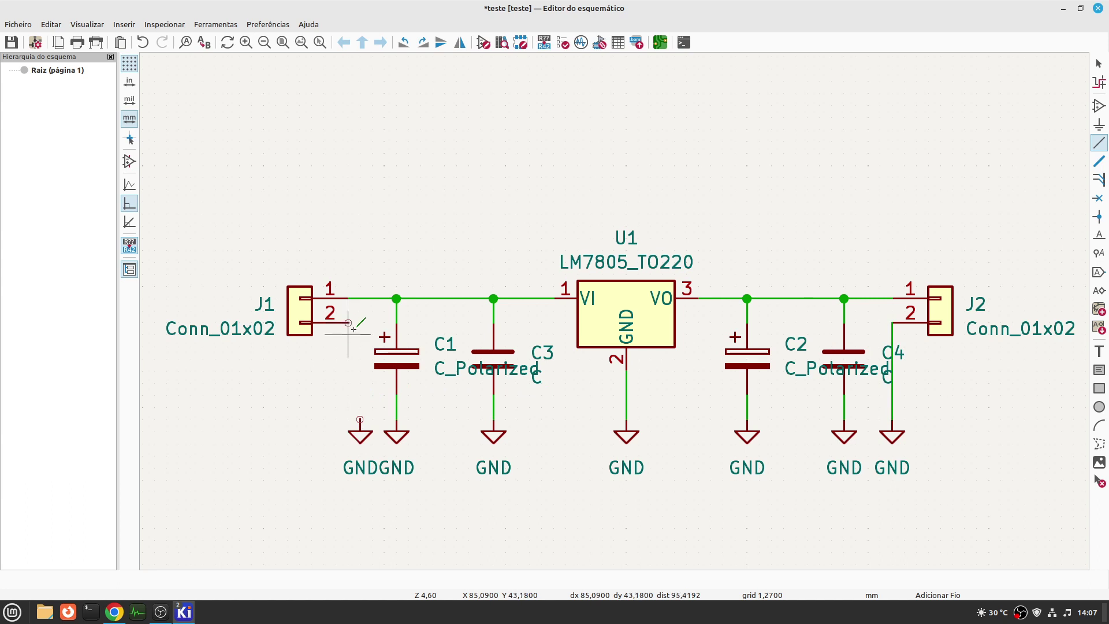
pyautogui.click(360, 419)
pyautogui.rightClick(249, 408)
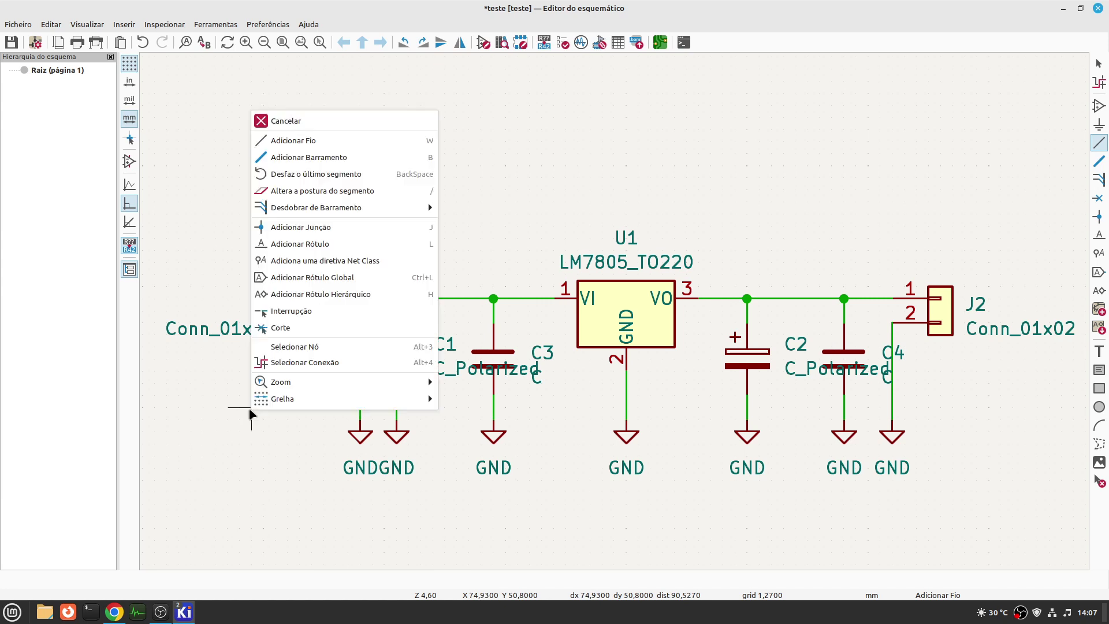
pyautogui.click(312, 121)
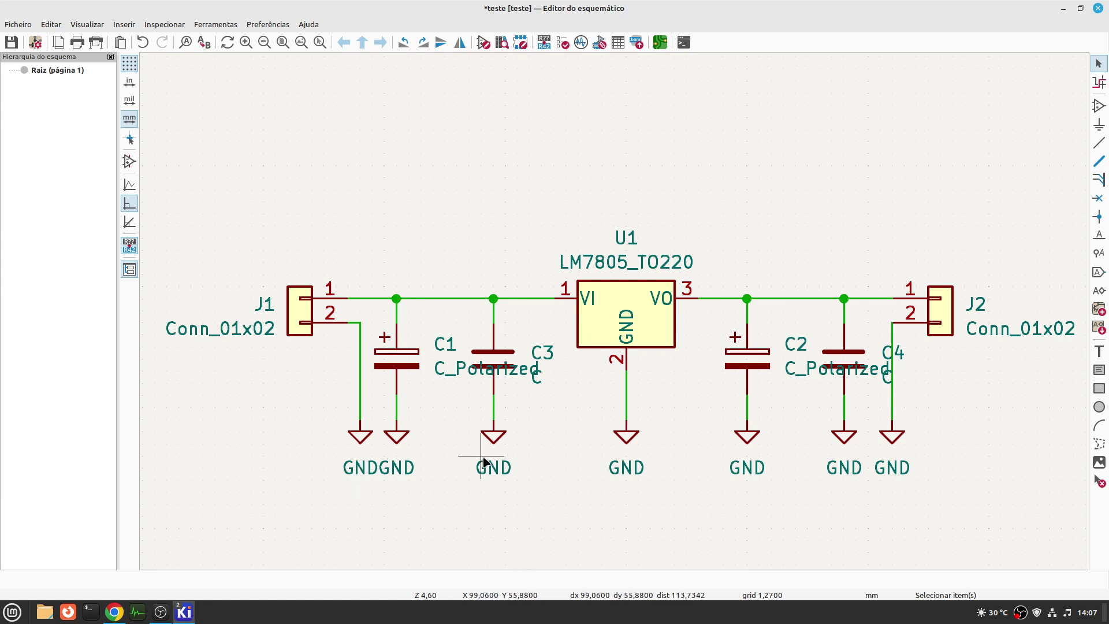
# - Set the value of polarized capacitor C1 to 330uf/25V in its symbol properties
pyautogui.click(411, 366)
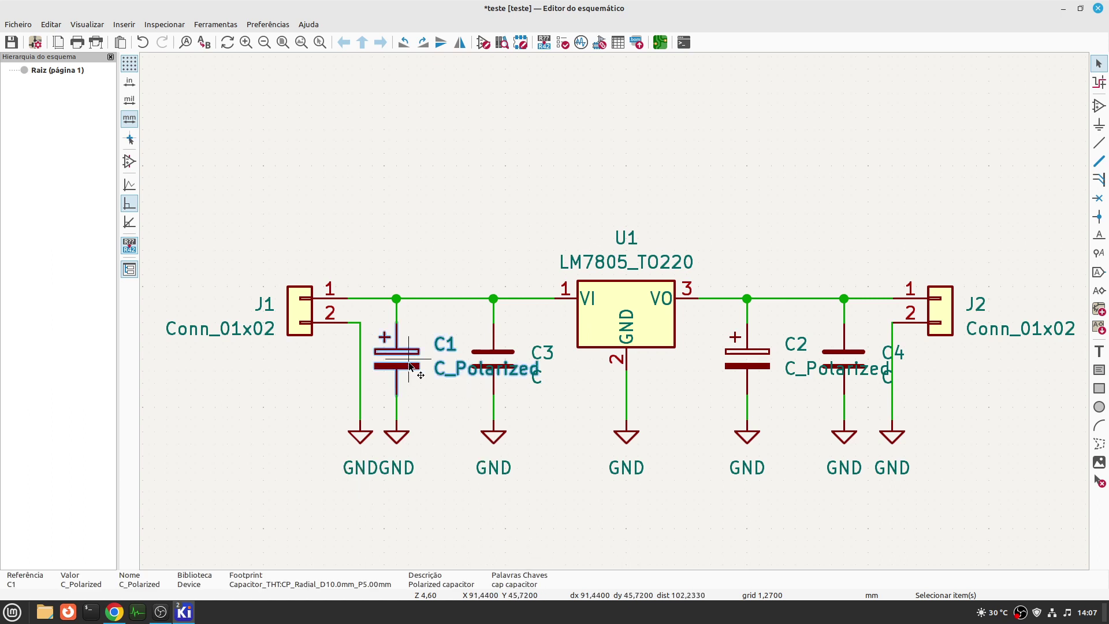
pyautogui.click(457, 400)
pyautogui.click(400, 365)
pyautogui.rightClick(400, 365)
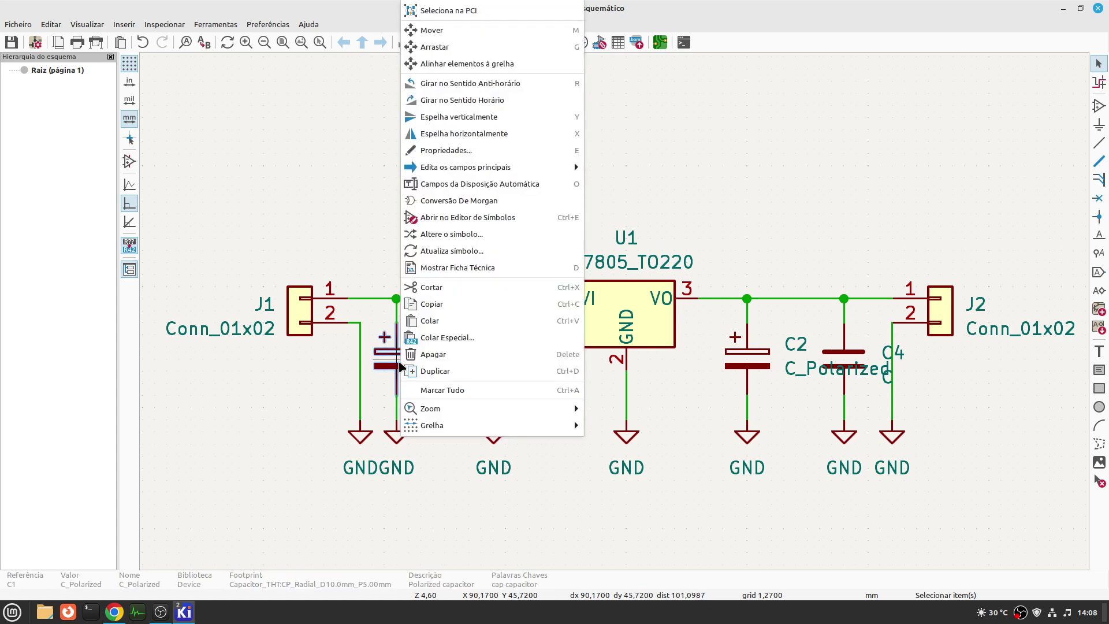
pyautogui.click(504, 149)
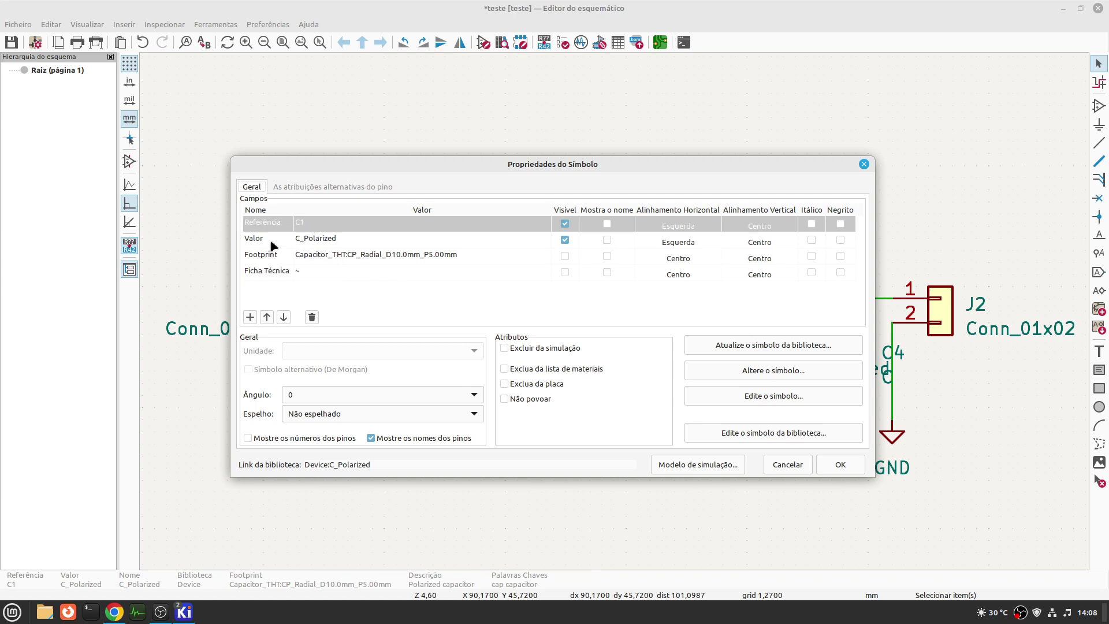
pyautogui.click(326, 241)
pyautogui.click(332, 242)
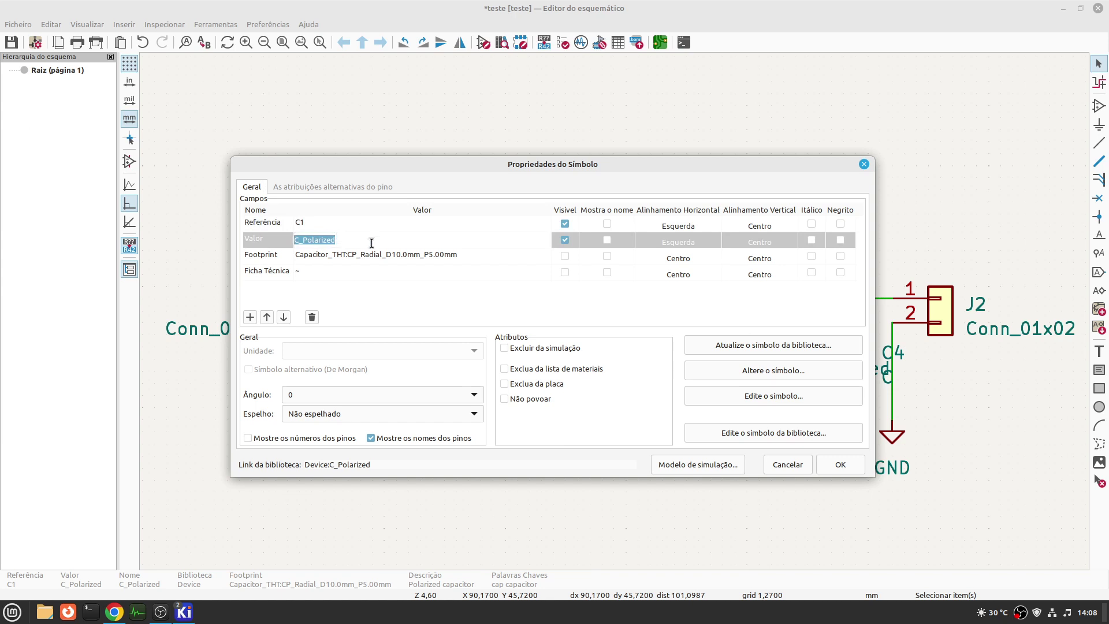
pyautogui.click(366, 241)
pyautogui.click(262, 257)
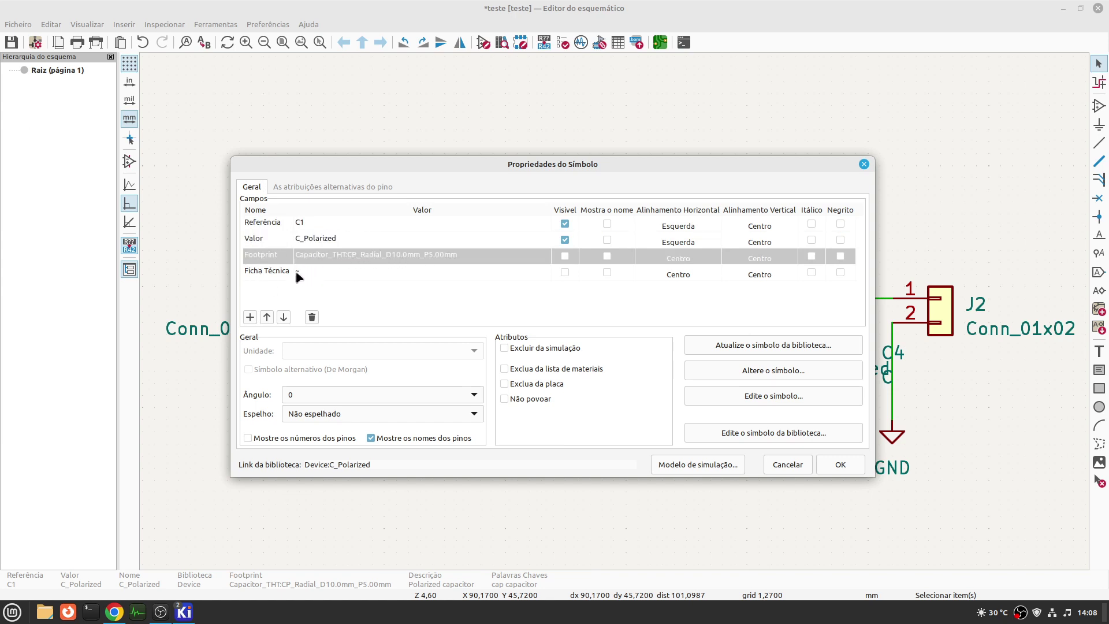
pyautogui.doubleClick(347, 239)
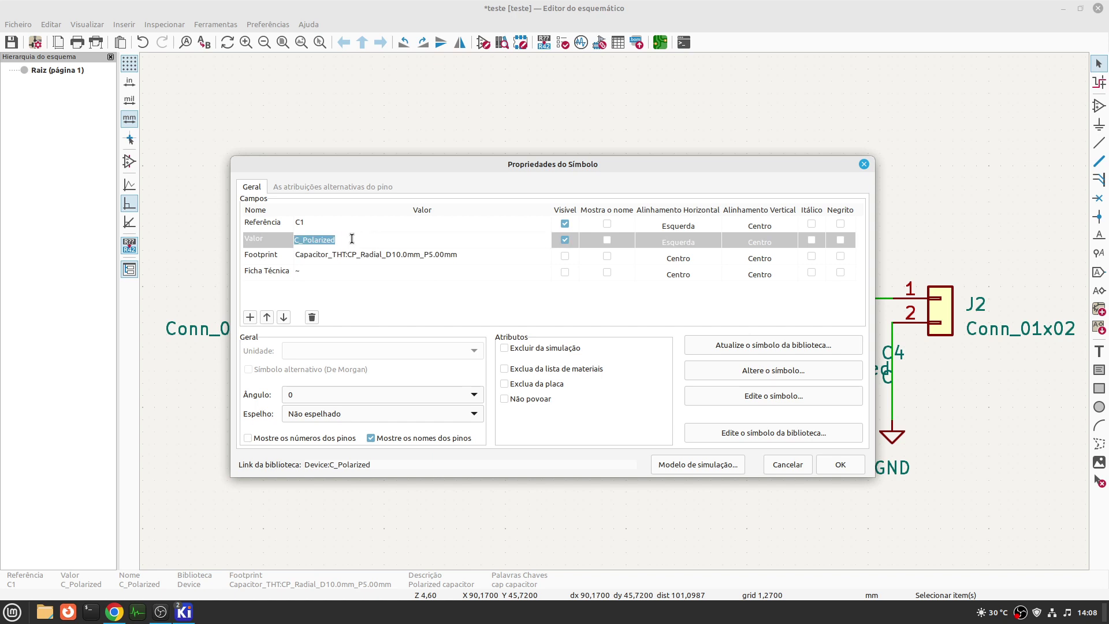
pyautogui.write('330uf/16')
pyautogui.write('25')
pyautogui.press('Delete')
pyautogui.press('Delete')
pyautogui.click(853, 466)
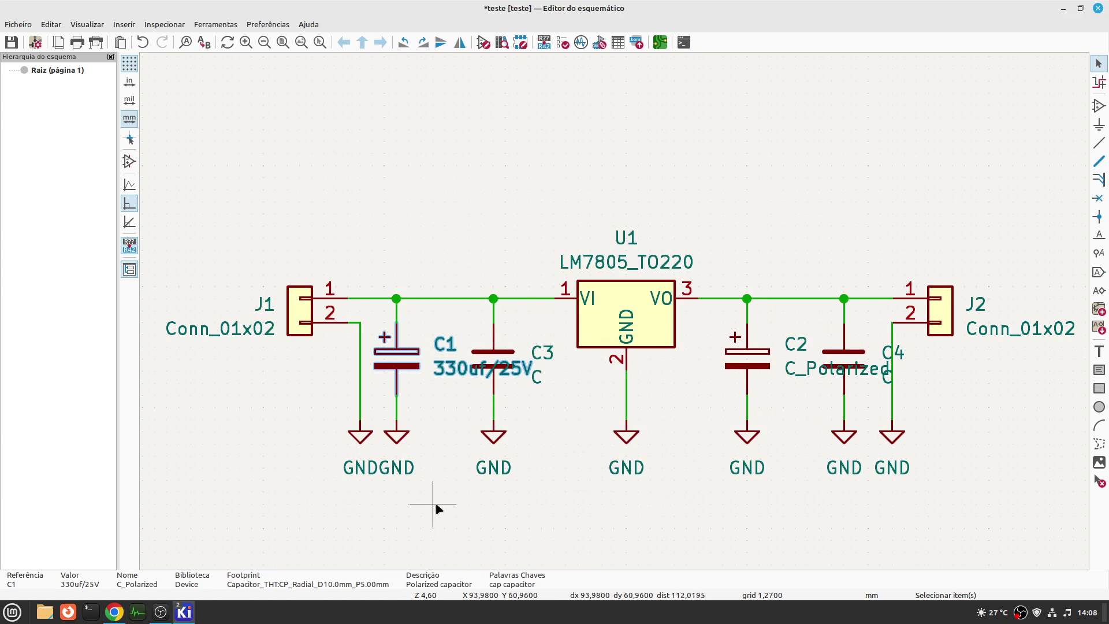
pyautogui.click(433, 504)
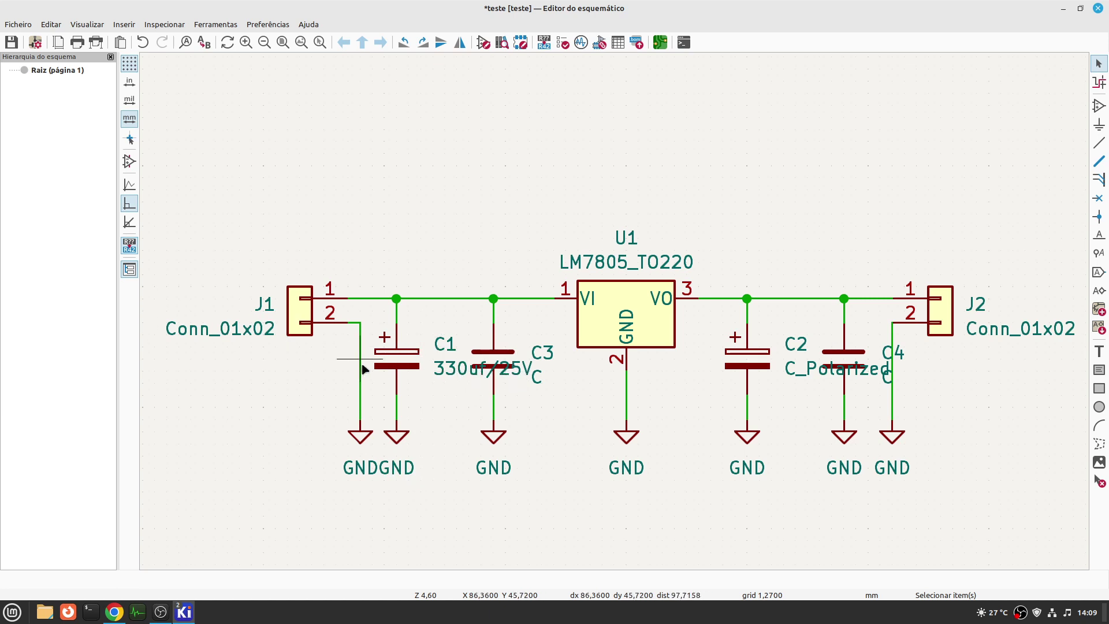
# - Hide the value field of C1 on the schematic, keeping its reference visible
pyautogui.click(400, 363)
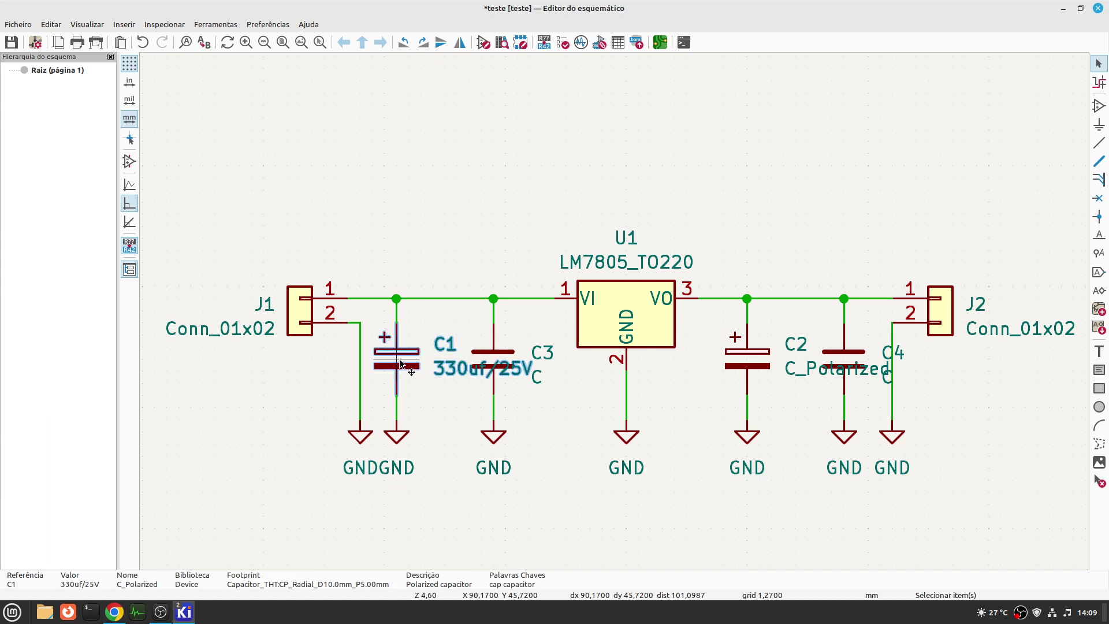
pyautogui.doubleClick(399, 362)
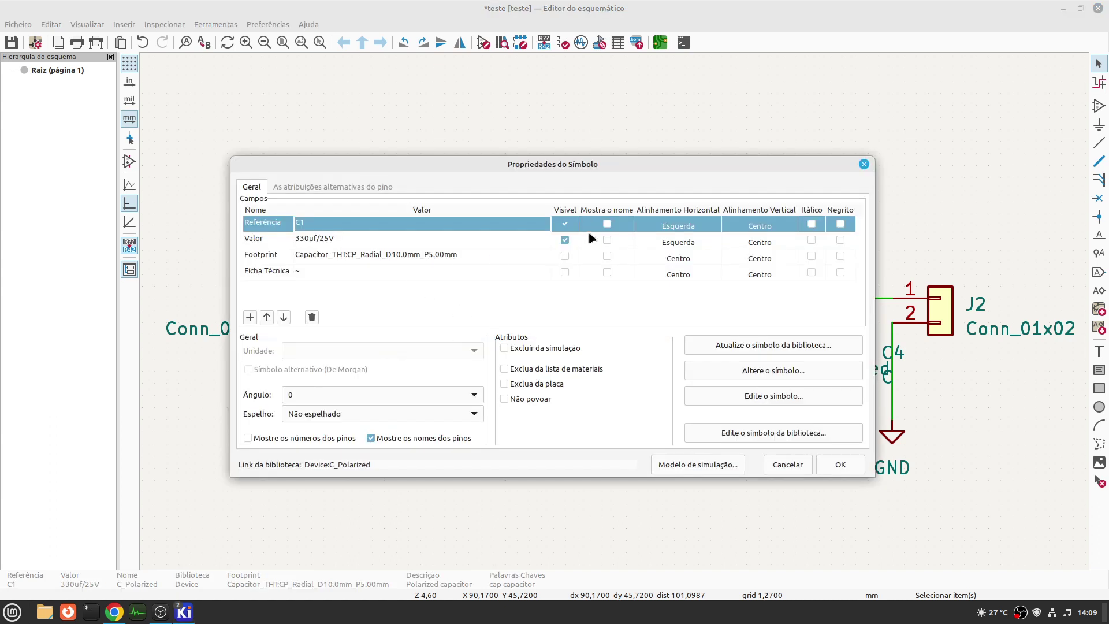
pyautogui.click(564, 240)
pyautogui.click(840, 465)
pyautogui.click(430, 428)
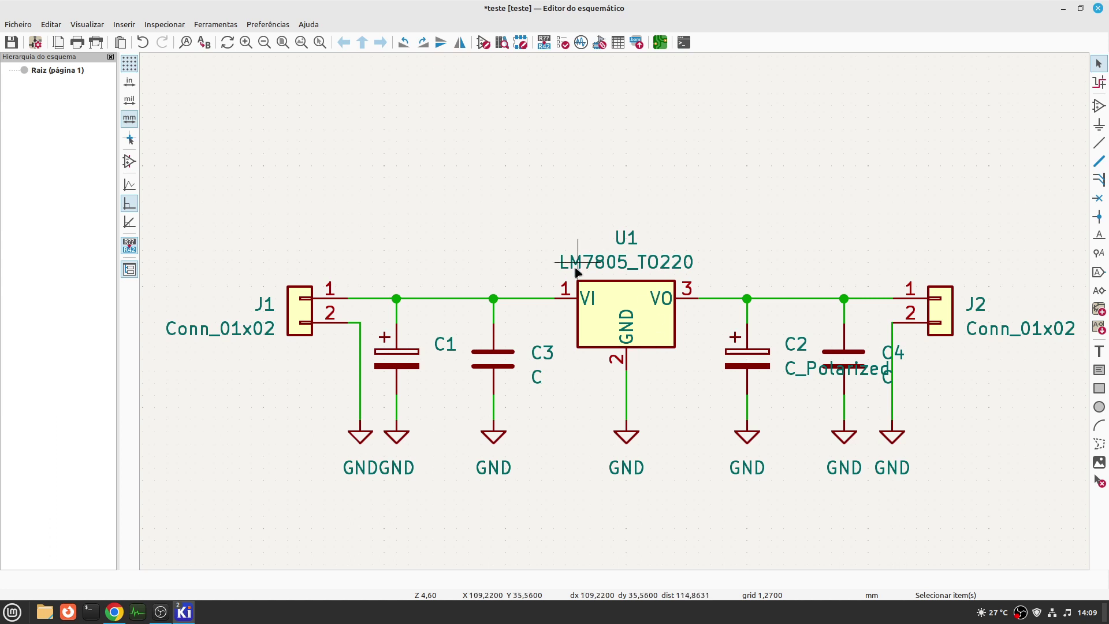
# - Hide the value field of regulator U1 on the schematic
pyautogui.click(615, 315)
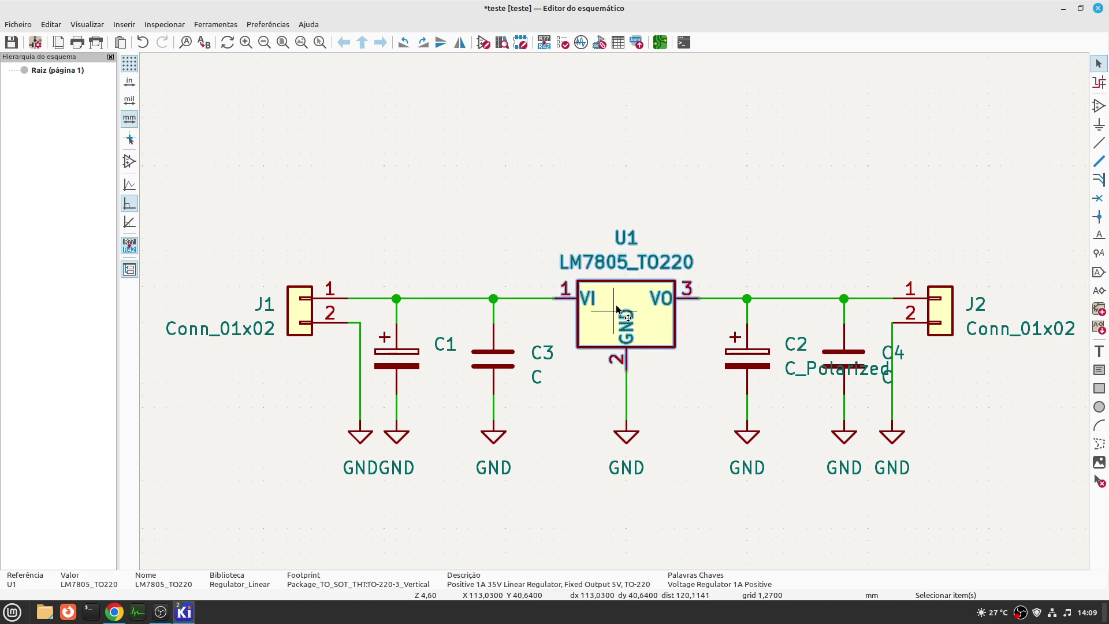
pyautogui.doubleClick(615, 311)
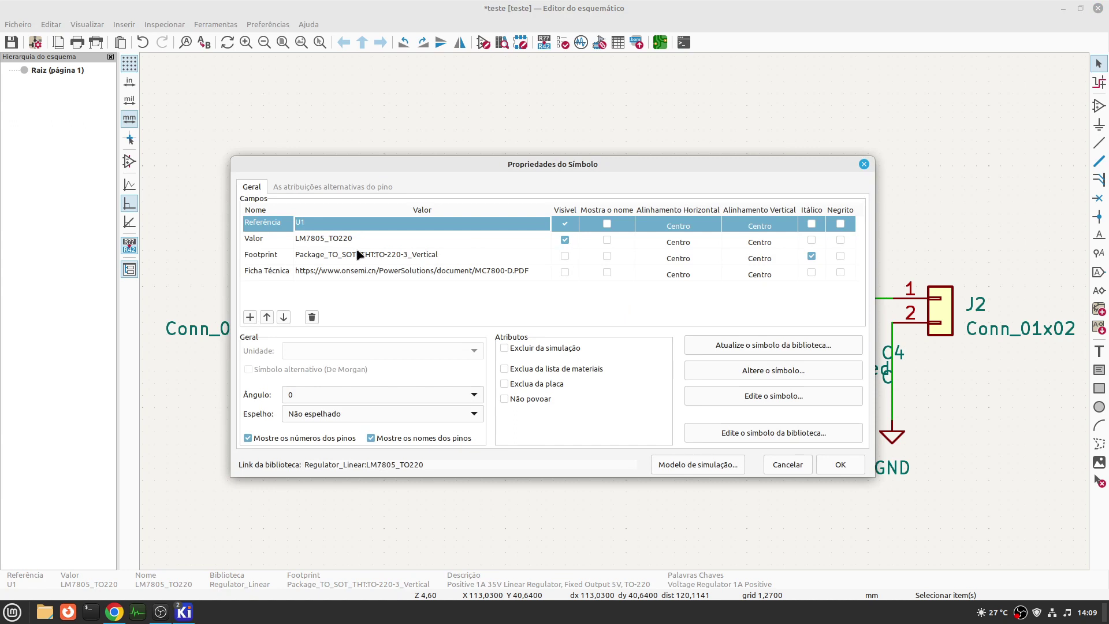
pyautogui.click(565, 239)
pyautogui.click(847, 462)
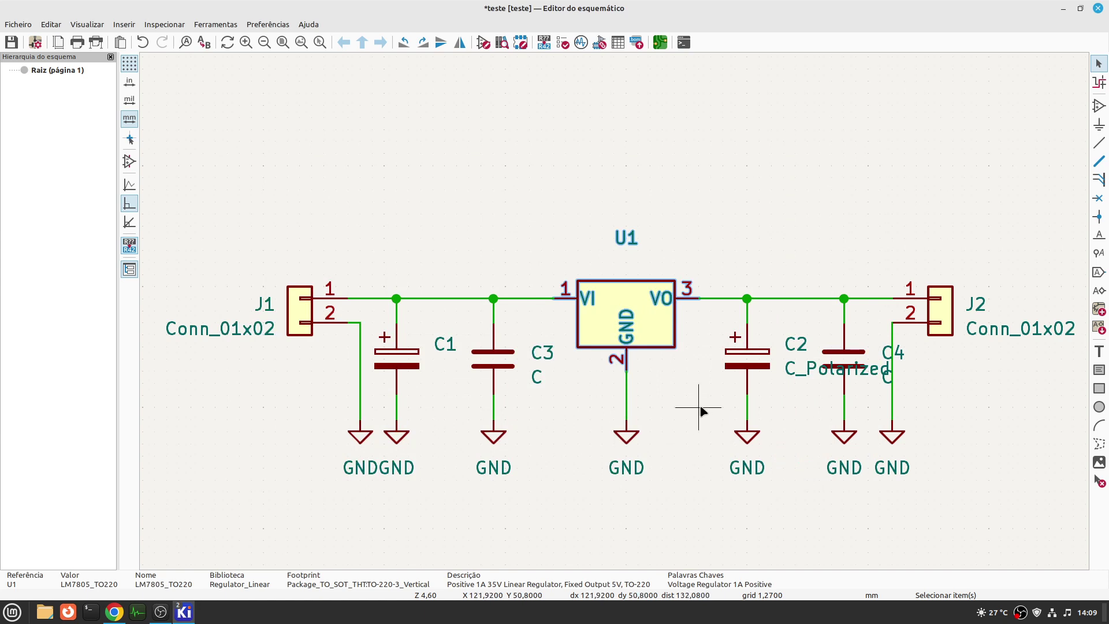
# - Make the value field of regulator U1 visible on the schematic again
pyautogui.doubleClick(606, 308)
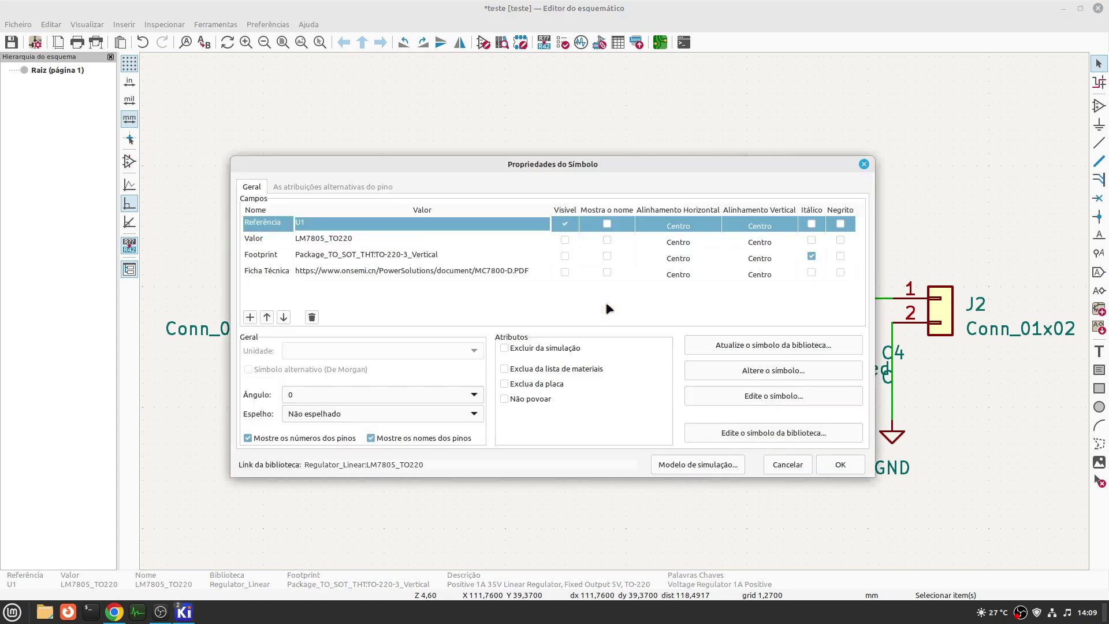
pyautogui.click(564, 241)
pyautogui.click(842, 465)
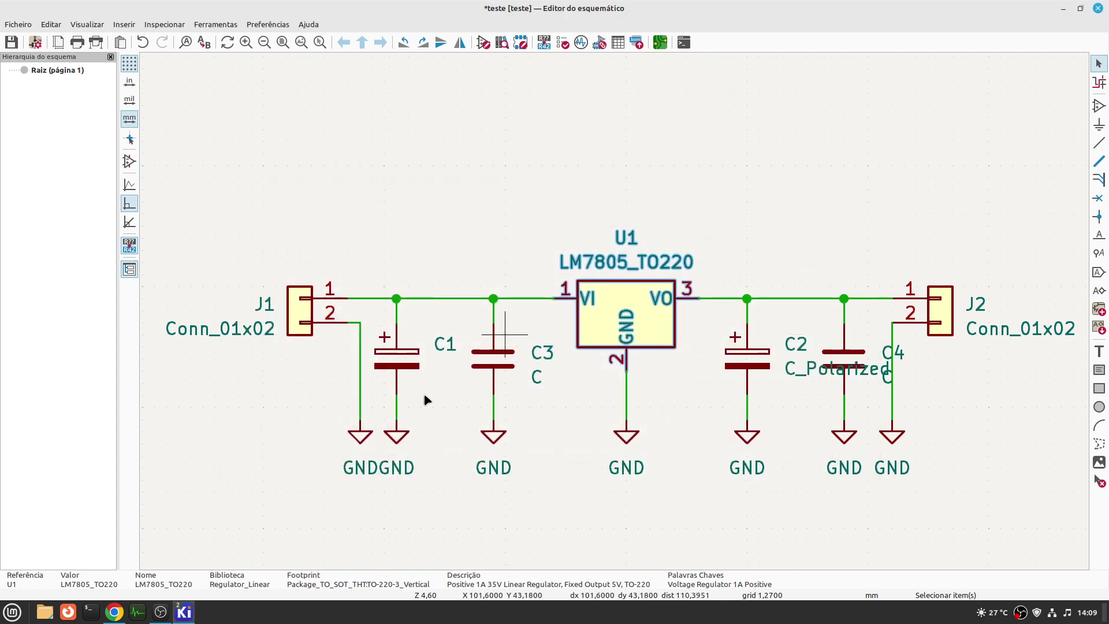
# - Make the value field of capacitor C1 visible on the schematic through its symbol properties
pyautogui.click(405, 363)
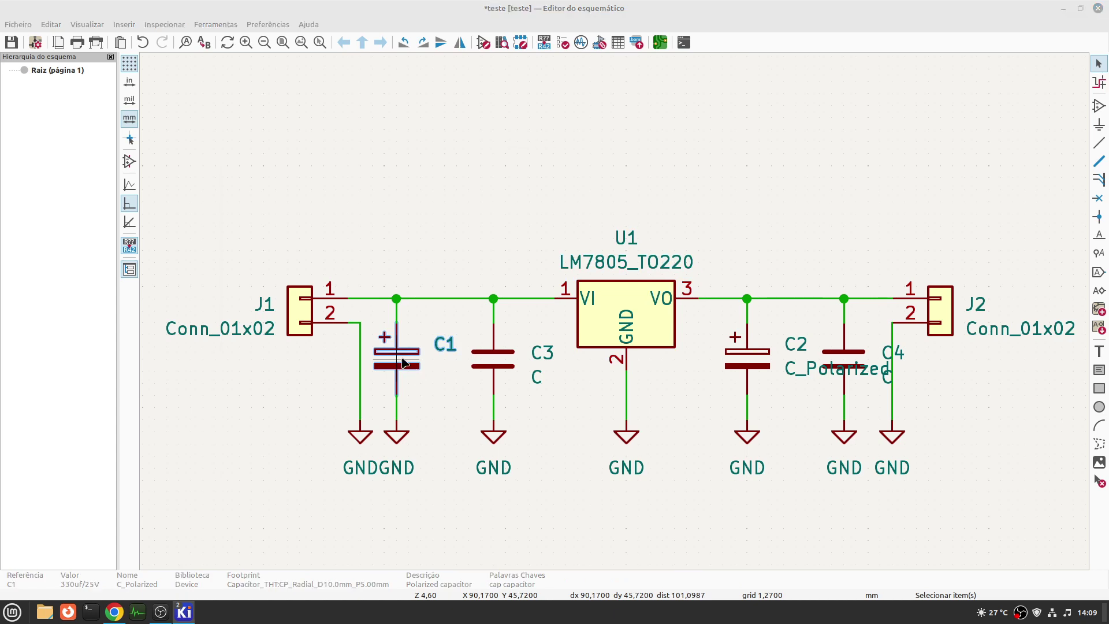
pyautogui.doubleClick(404, 362)
pyautogui.click(564, 240)
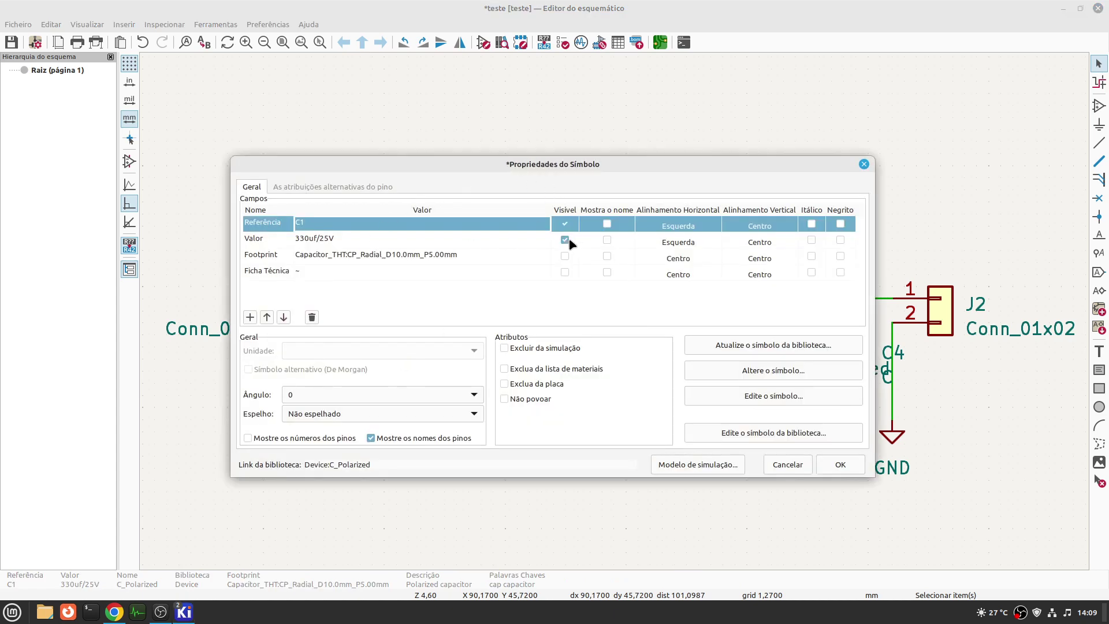
pyautogui.click(858, 469)
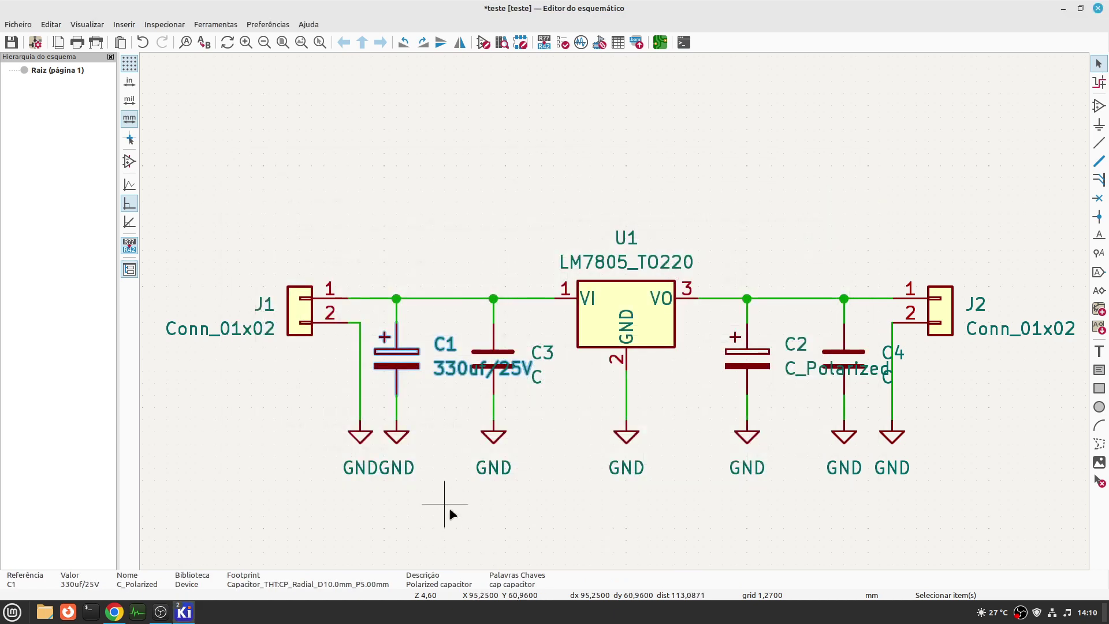
pyautogui.click(449, 514)
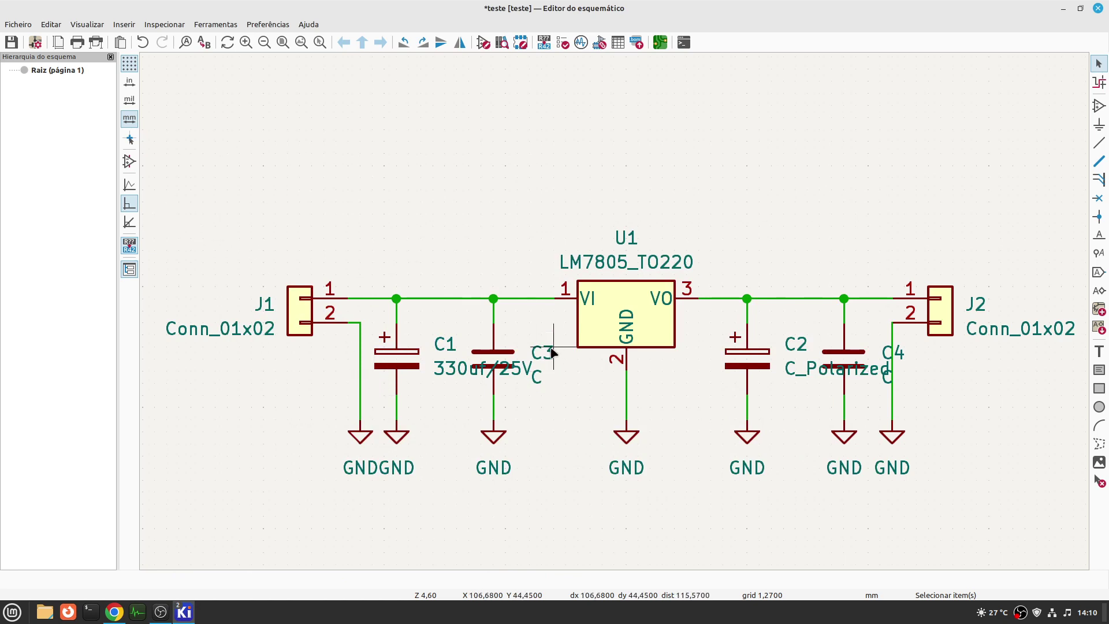
# - Set the value of unpolarized capacitor C3 to 10uf/25V in its symbol properties
pyautogui.click(499, 355)
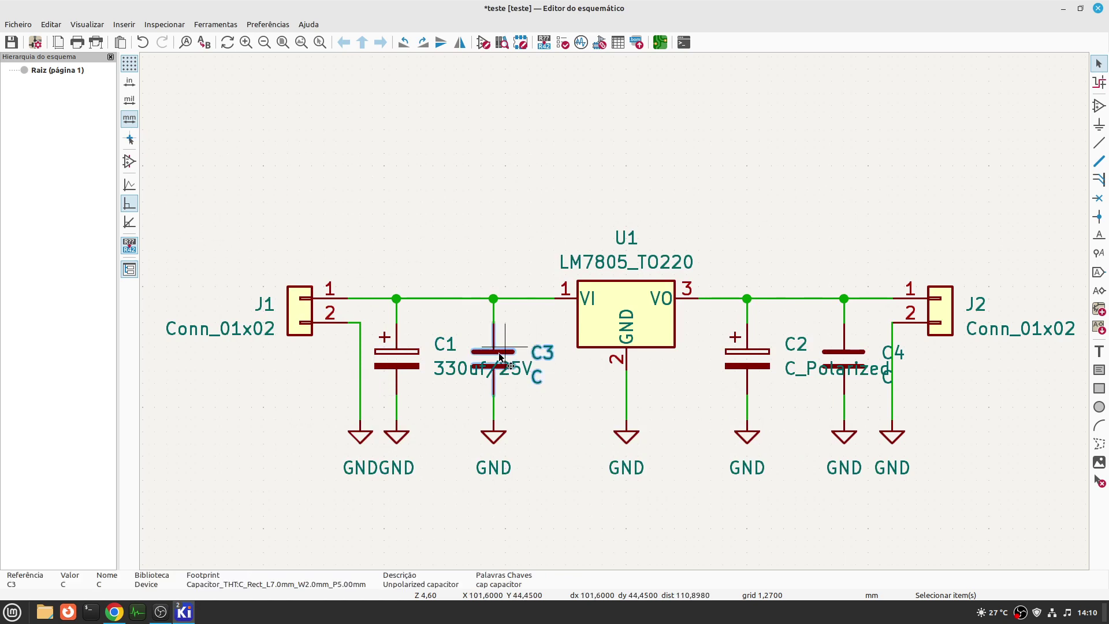
pyautogui.doubleClick(498, 352)
pyautogui.click(311, 236)
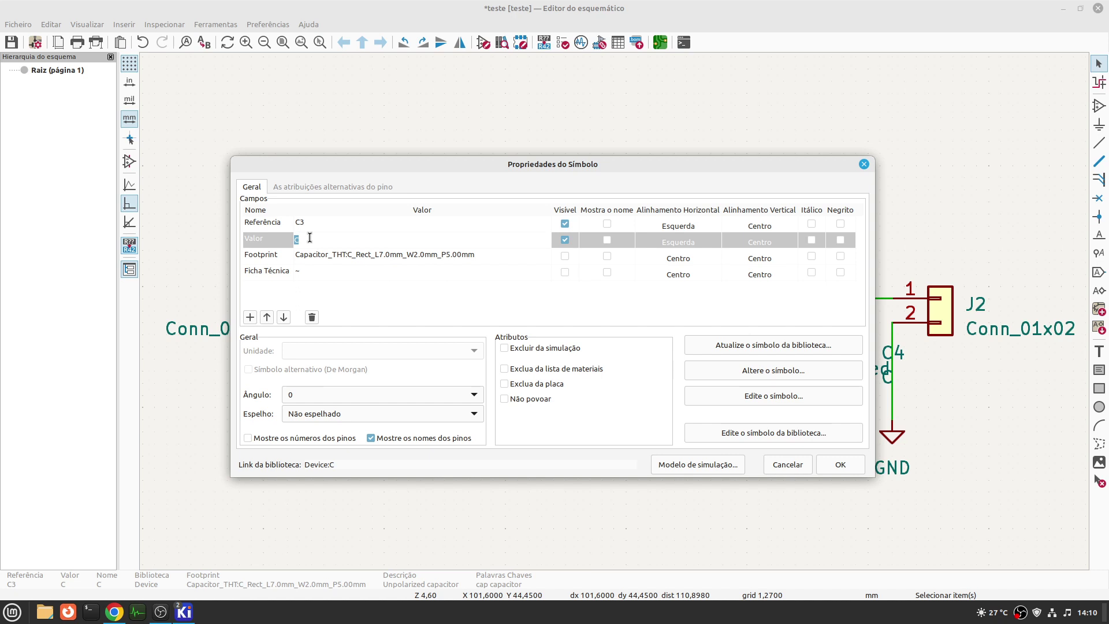
pyautogui.write('1')
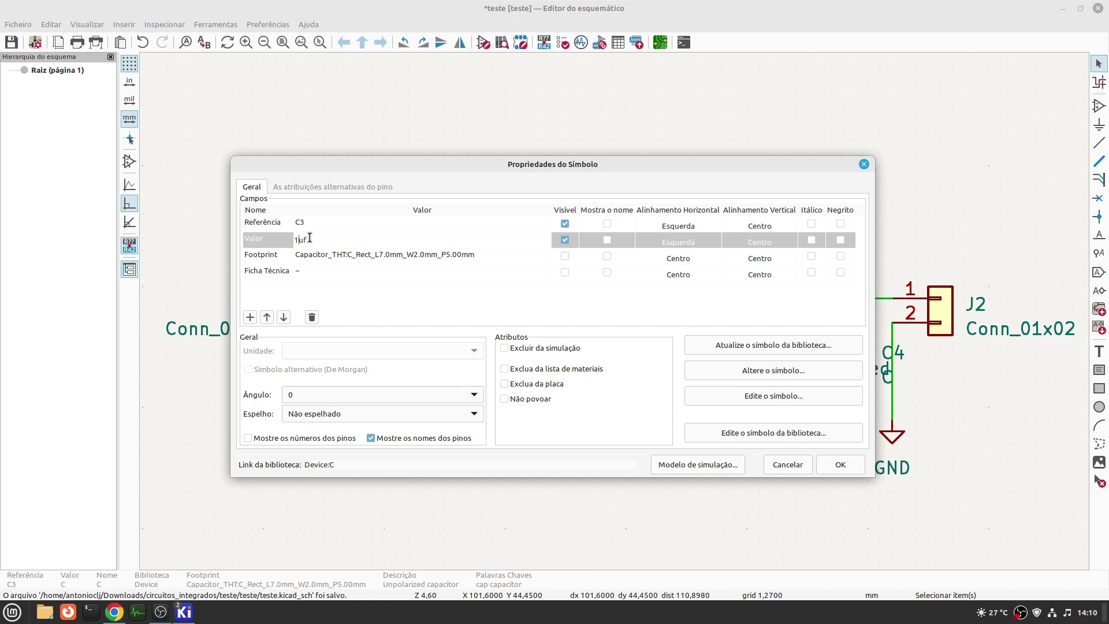
pyautogui.write('0u')
pyautogui.write('/25V')
pyautogui.click(851, 469)
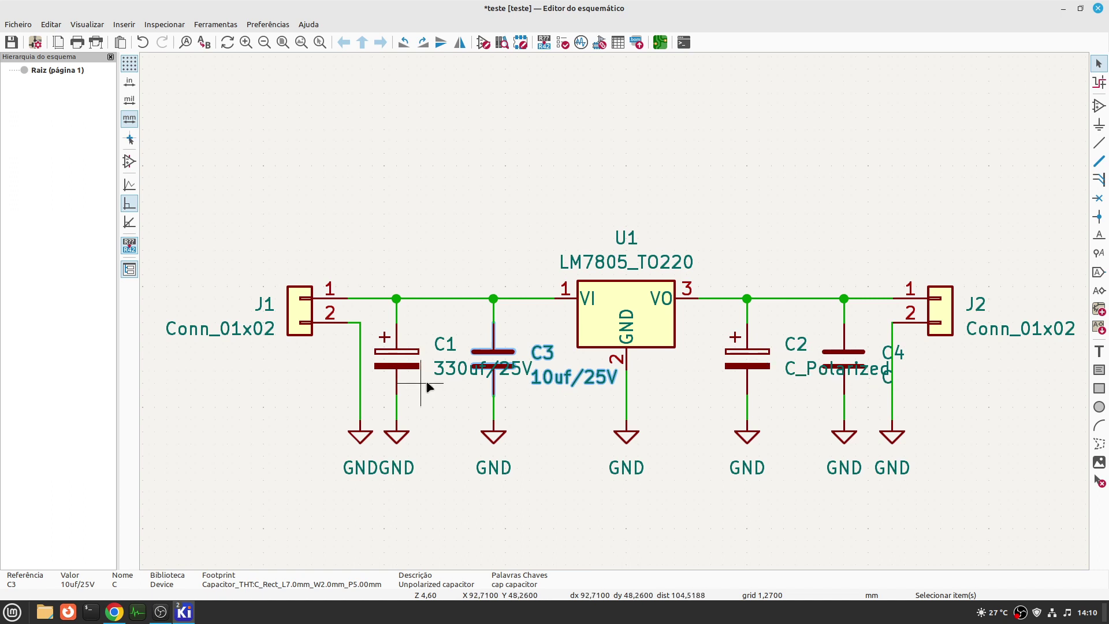
# - Set the value of polarized capacitor C2 to 330uF/25V by editing its value field
pyautogui.click(791, 376)
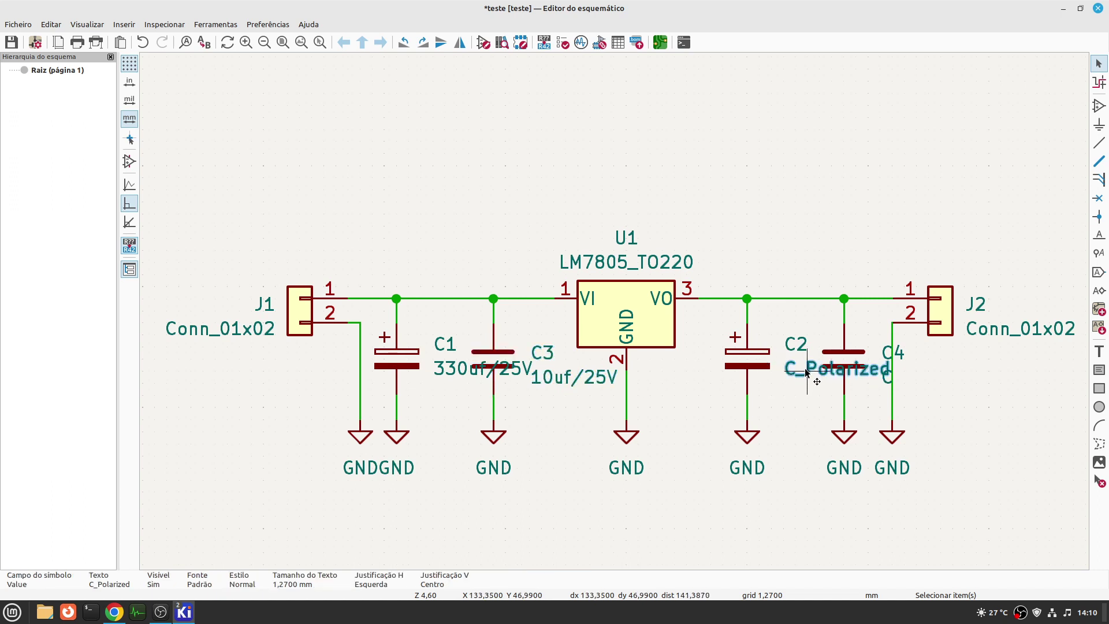
pyautogui.doubleClick(808, 373)
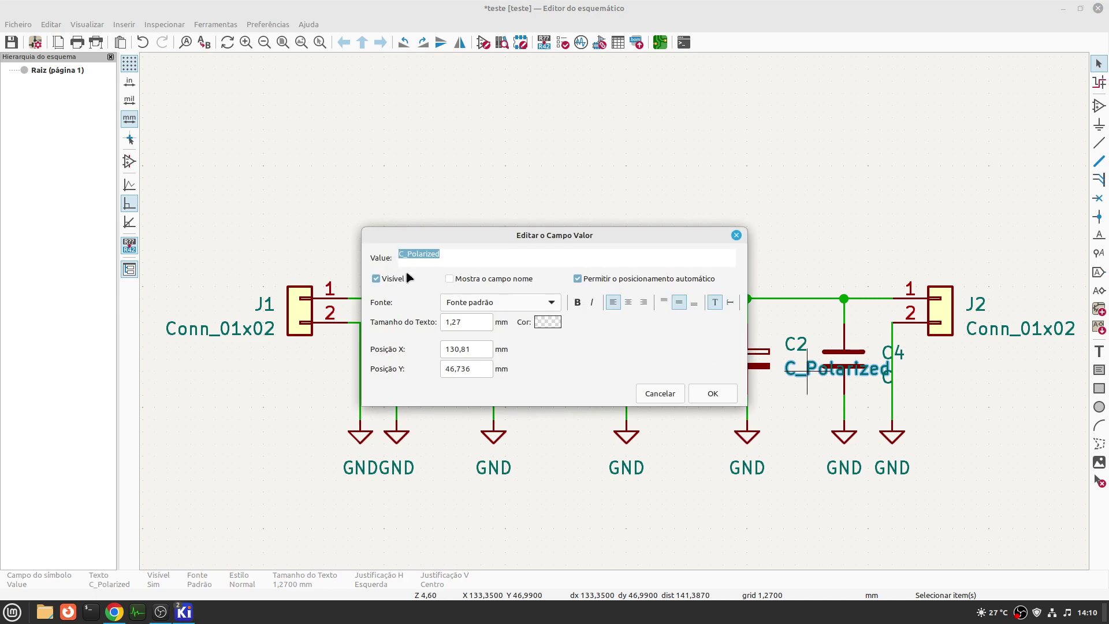
pyautogui.write('330uF/25V')
pyautogui.click(723, 398)
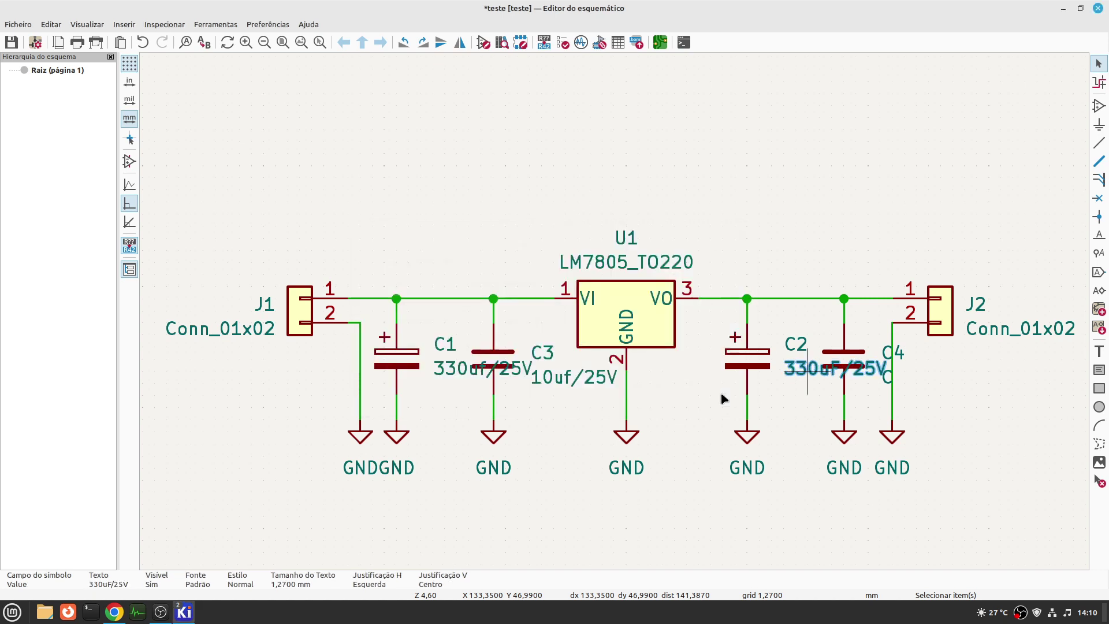
# - Set the value of capacitor C4 to 10uf/10V by editing its value field
pyautogui.doubleClick(887, 378)
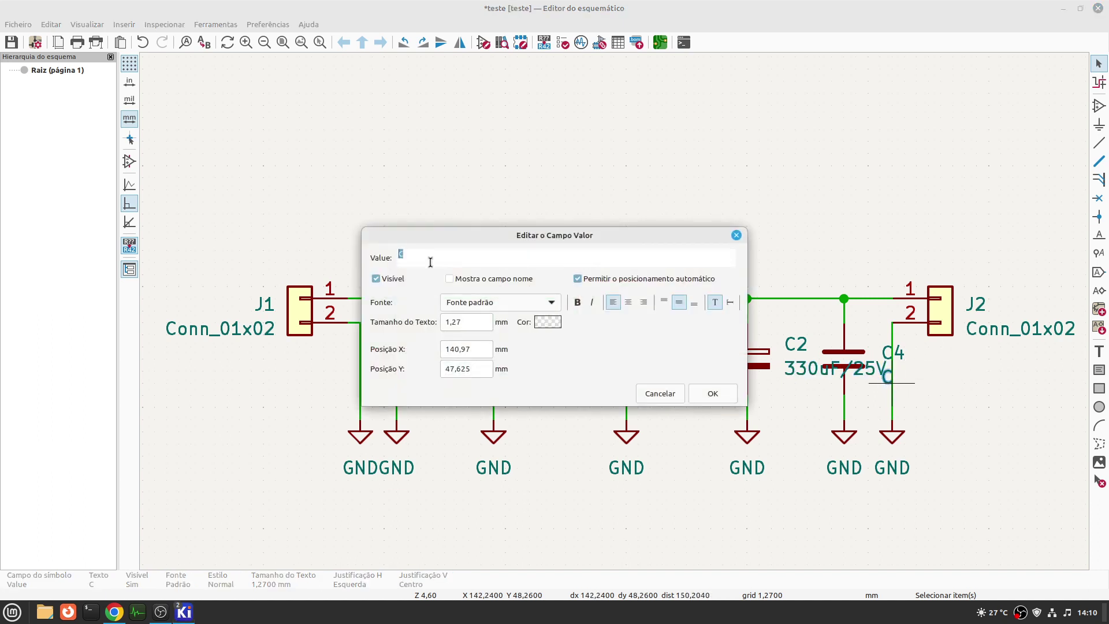
pyautogui.write('10uf/10V')
pyautogui.click(715, 392)
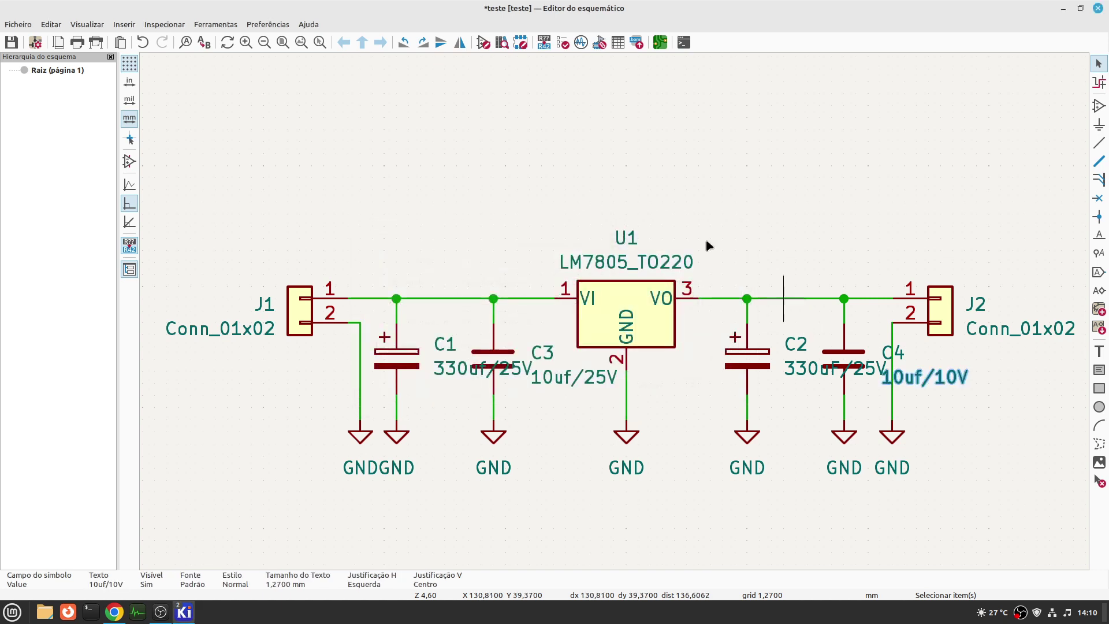
# - Move J1, C1 and their GND symbols away from C3 with wires attached, so C1's value text clears C3
pyautogui.scroll(-1, 238, 263)
pyautogui.scroll(1, 615, 316)
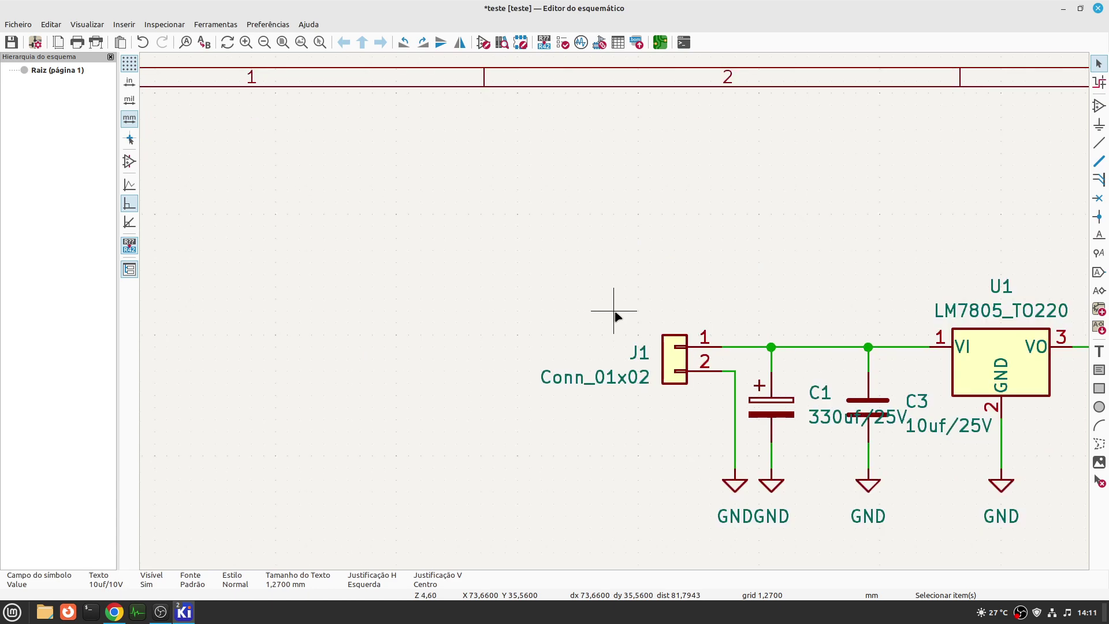
pyautogui.moveTo(799, 545); pyautogui.dragTo(470, 248)
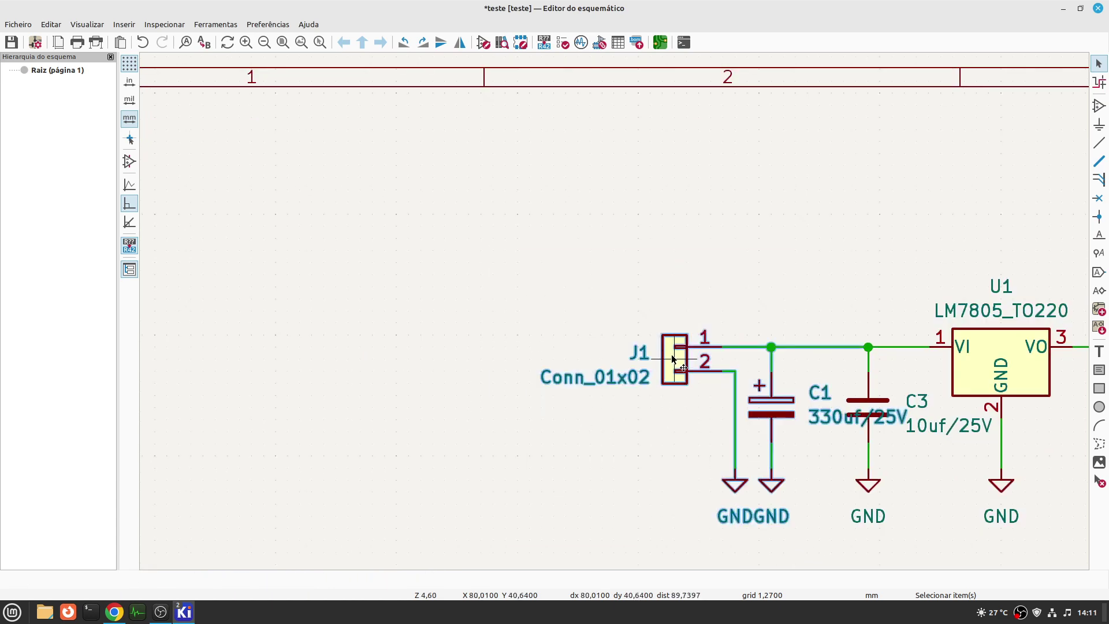
pyautogui.moveTo(671, 358); pyautogui.dragTo(598, 353)
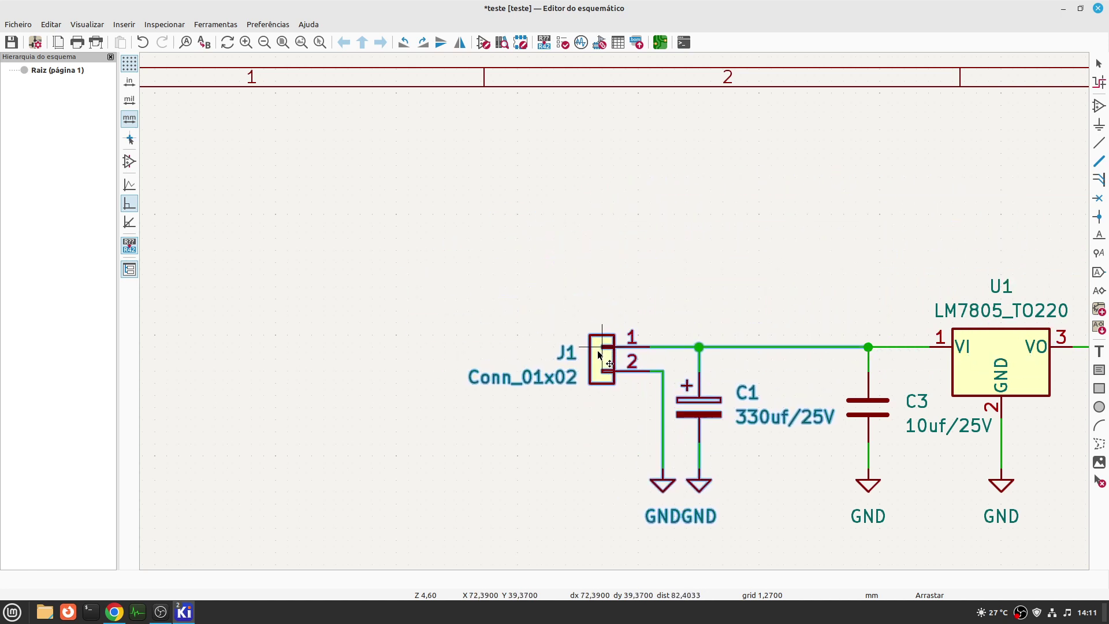
pyautogui.click(597, 349)
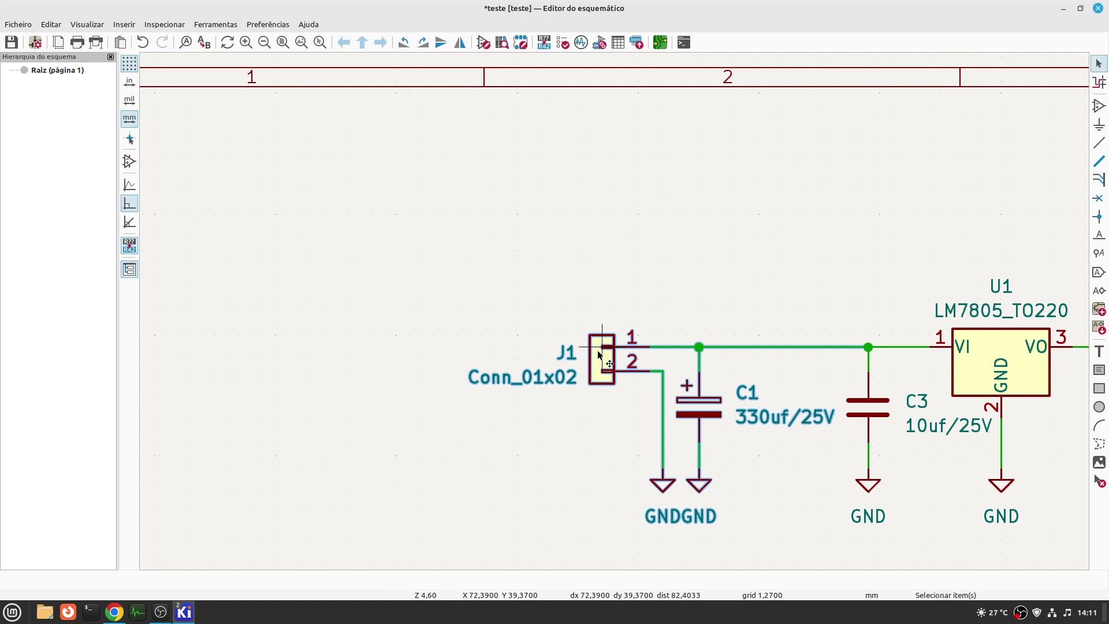
pyautogui.click(543, 300)
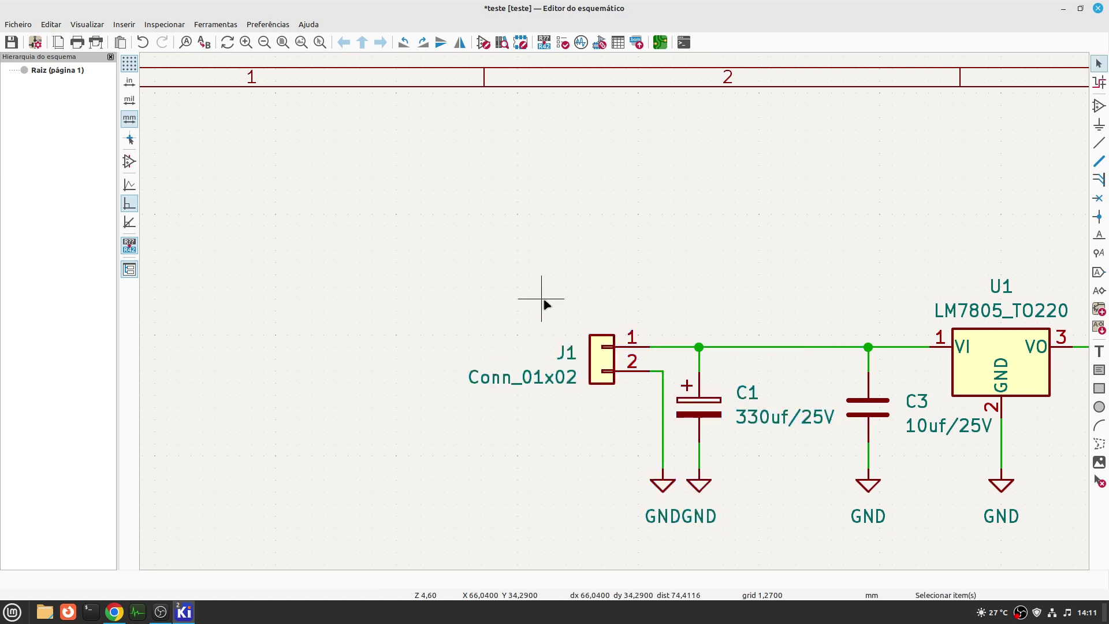
# - Move C4, J2 and their GND symbols away from C2 with wires attached, so C2's value text clears C4
pyautogui.scroll(-2, 543, 300)
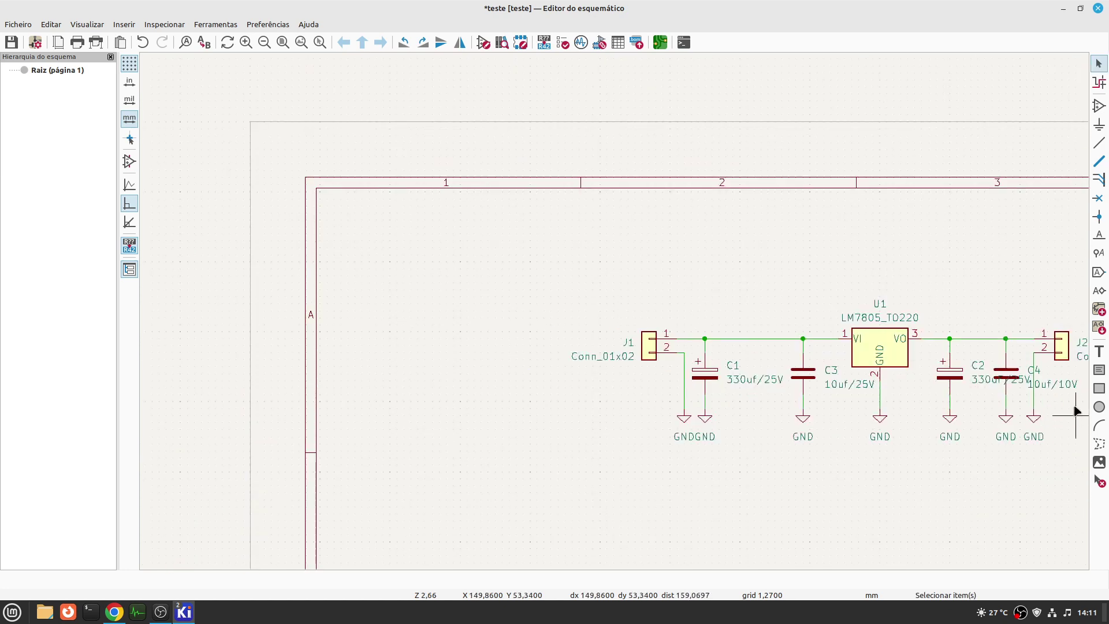
pyautogui.scroll(2, 1076, 410)
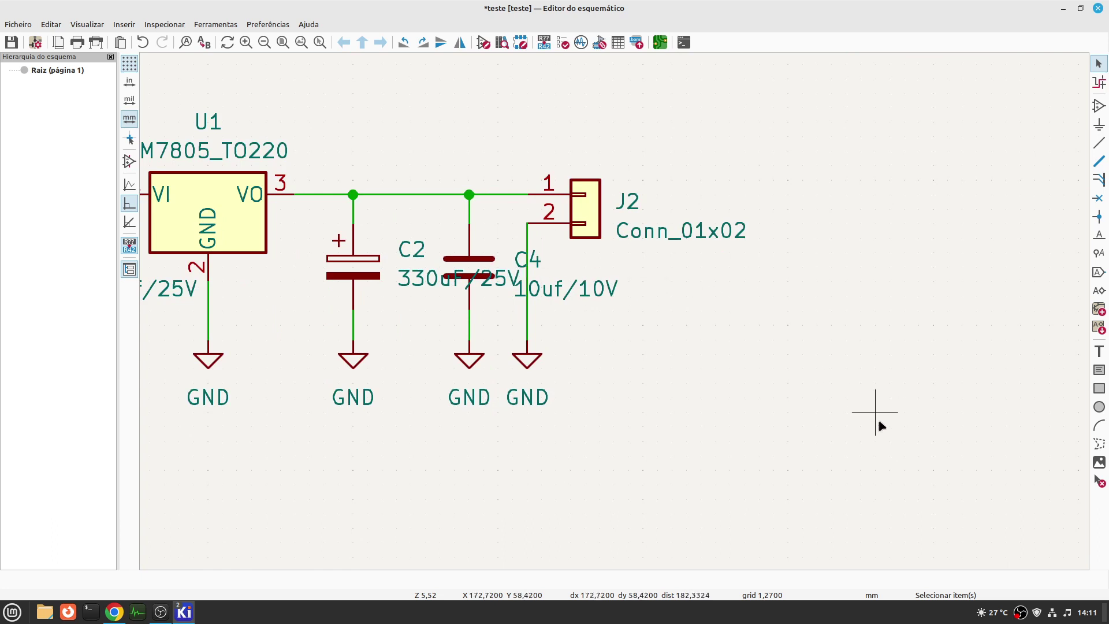
pyautogui.moveTo(811, 400); pyautogui.dragTo(440, 161)
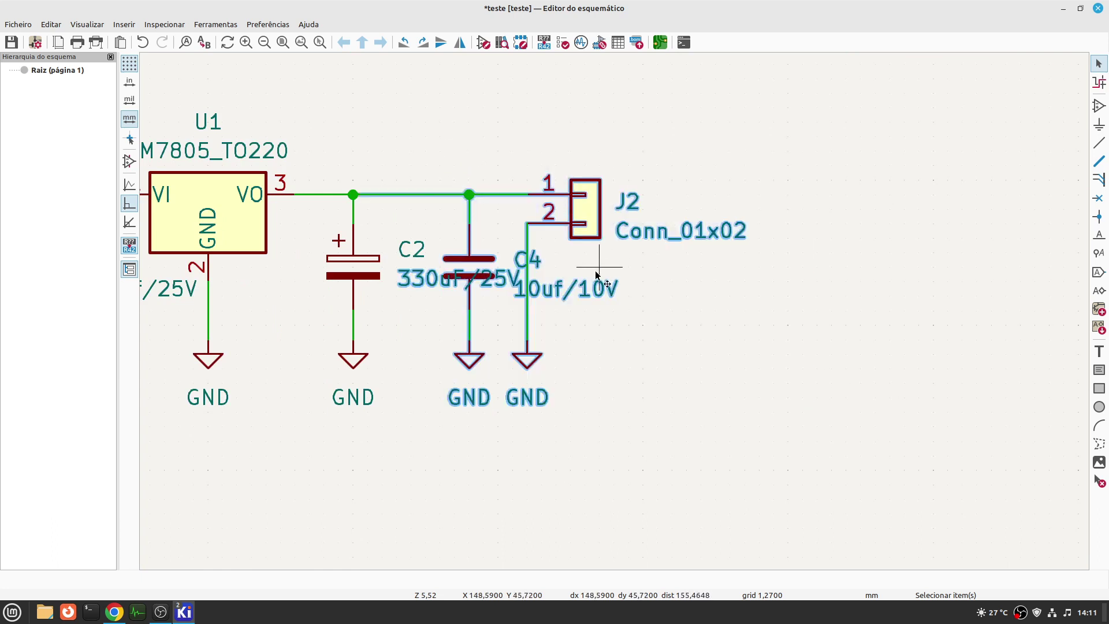
pyautogui.click(668, 433)
pyautogui.moveTo(832, 481); pyautogui.dragTo(792, 480)
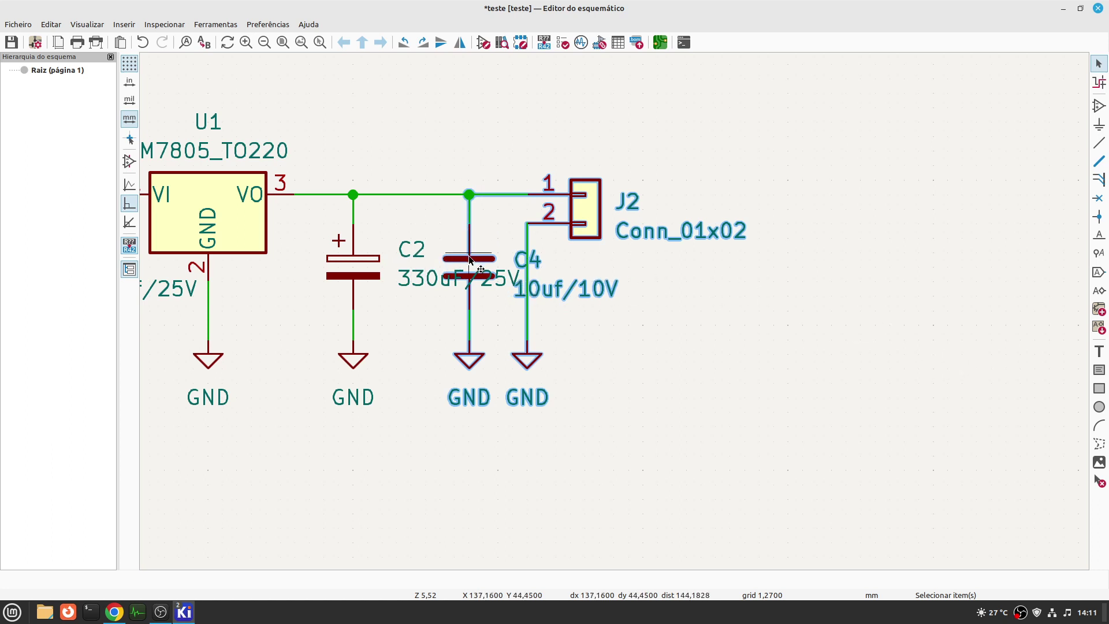
pyautogui.moveTo(469, 260); pyautogui.dragTo(553, 264)
pyautogui.click(559, 464)
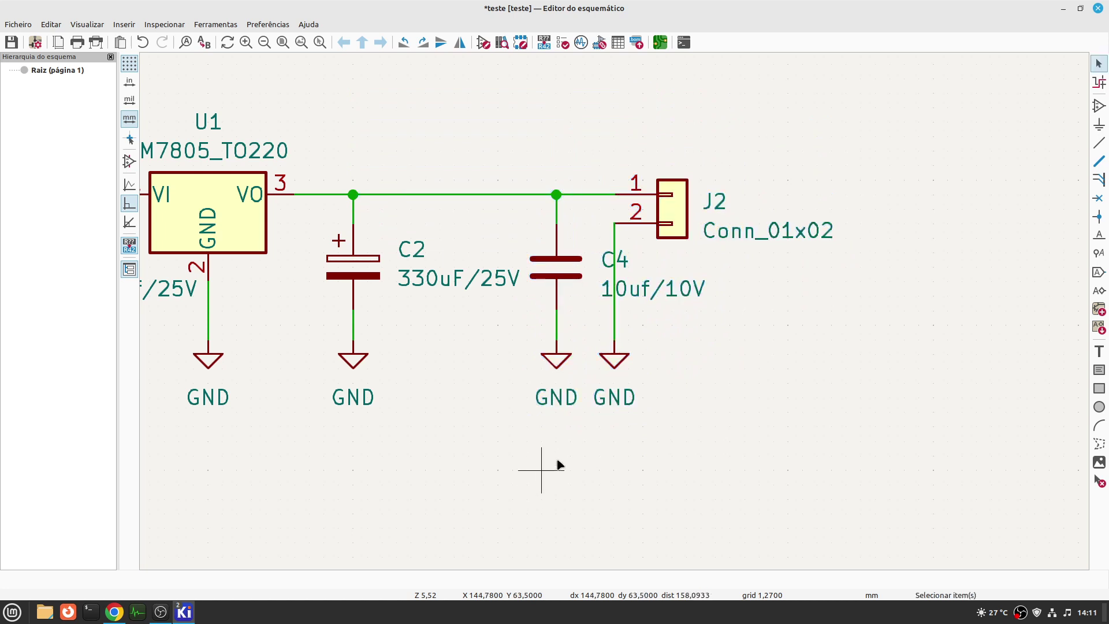
pyautogui.moveTo(593, 165); pyautogui.dragTo(884, 480)
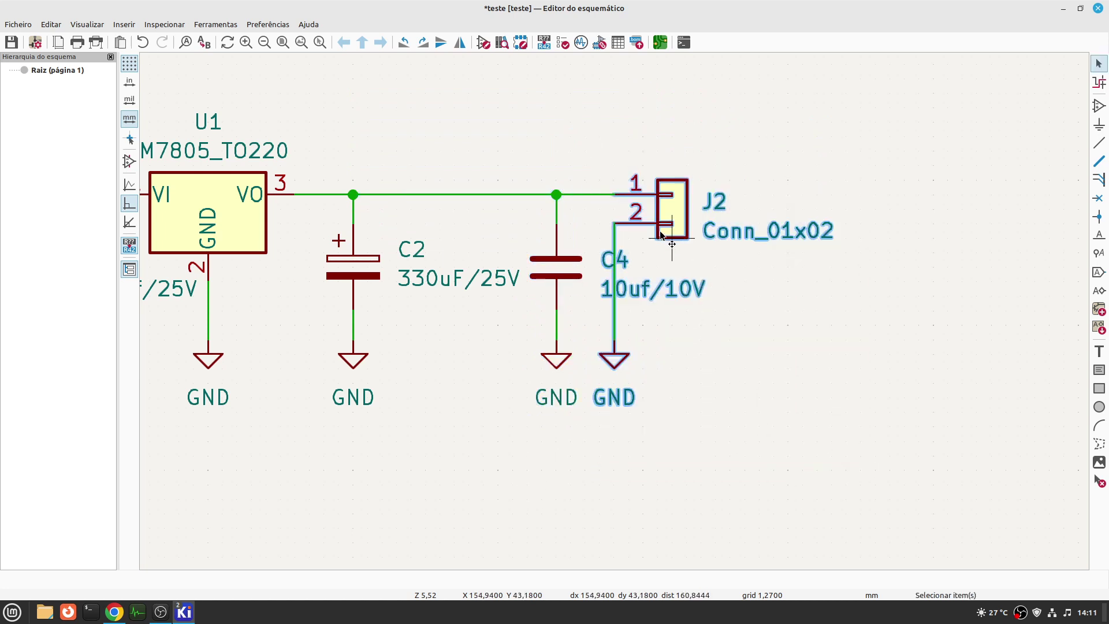
pyautogui.moveTo(686, 198); pyautogui.dragTo(727, 198)
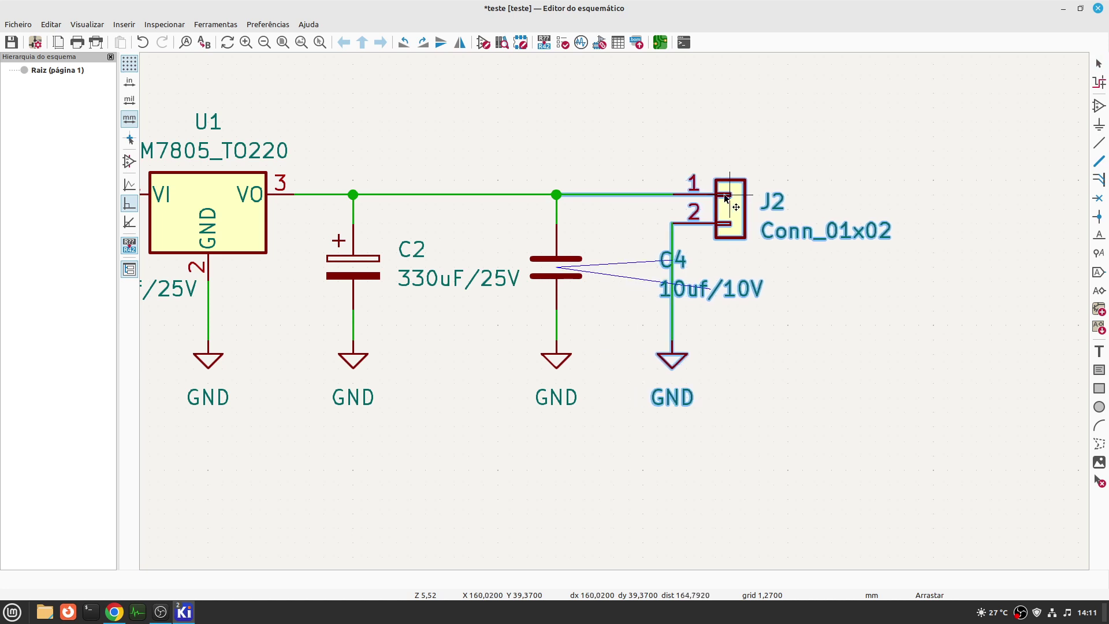
pyautogui.press('Escape')
pyautogui.click(759, 378)
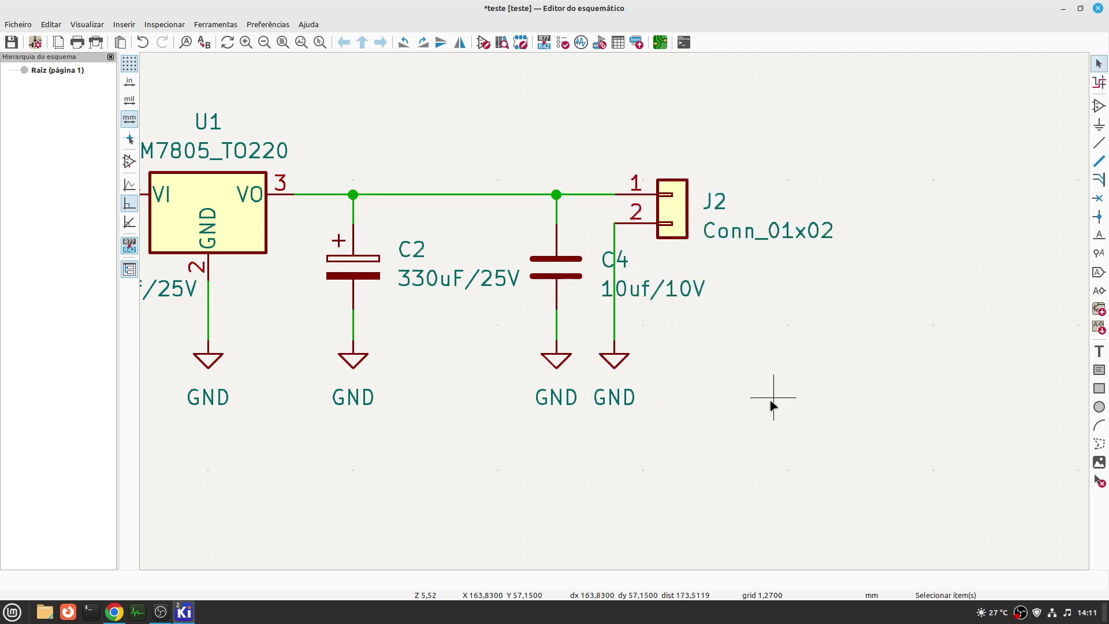
pyautogui.moveTo(589, 143); pyautogui.dragTo(937, 501)
pyautogui.click(785, 312)
pyautogui.moveTo(630, 176); pyautogui.dragTo(774, 443)
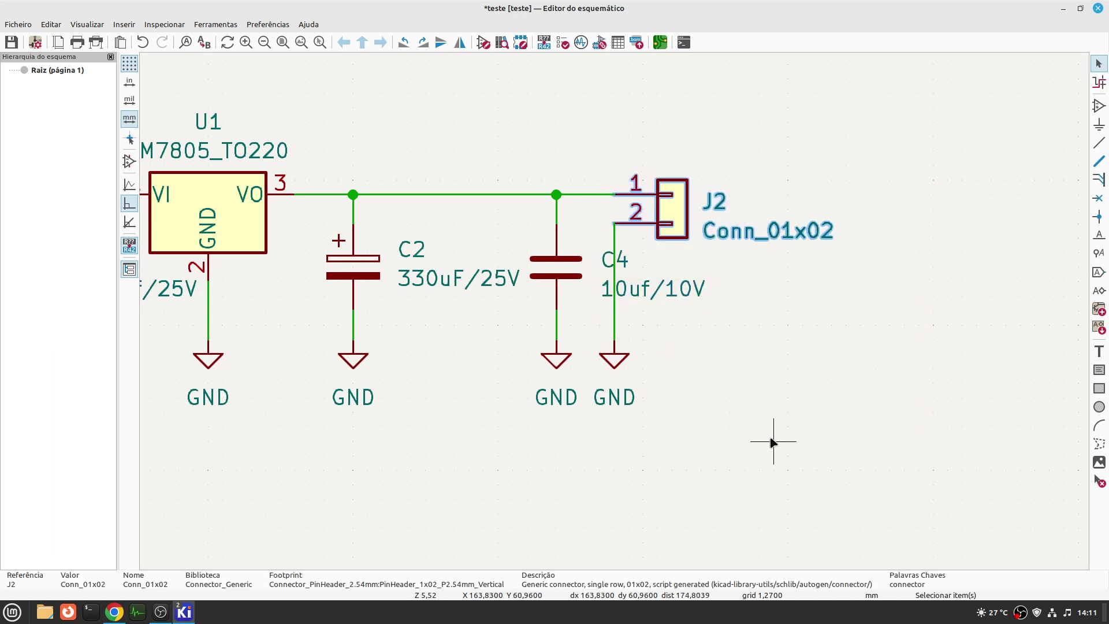
pyautogui.moveTo(614, 194); pyautogui.dragTo(731, 361)
pyautogui.hotkey('ctrl', 'z')
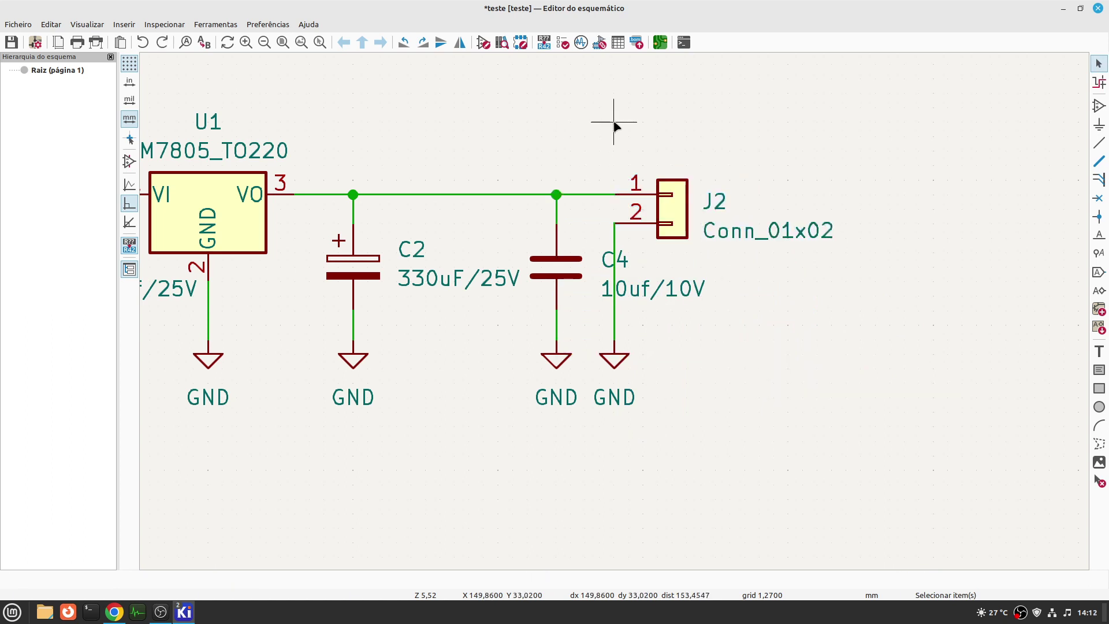
# - Move connector J2 clear of C4's labels with wires attached, and place its GND symbol straight below its pin 2 wire
pyautogui.moveTo(611, 151); pyautogui.dragTo(787, 412)
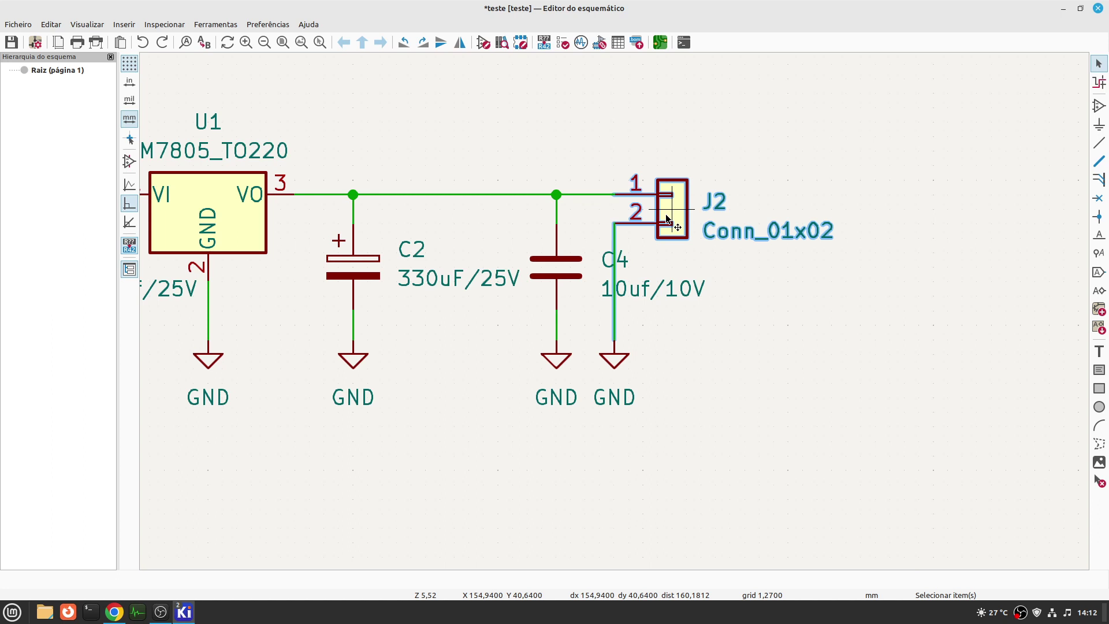
pyautogui.moveTo(666, 218); pyautogui.dragTo(772, 200)
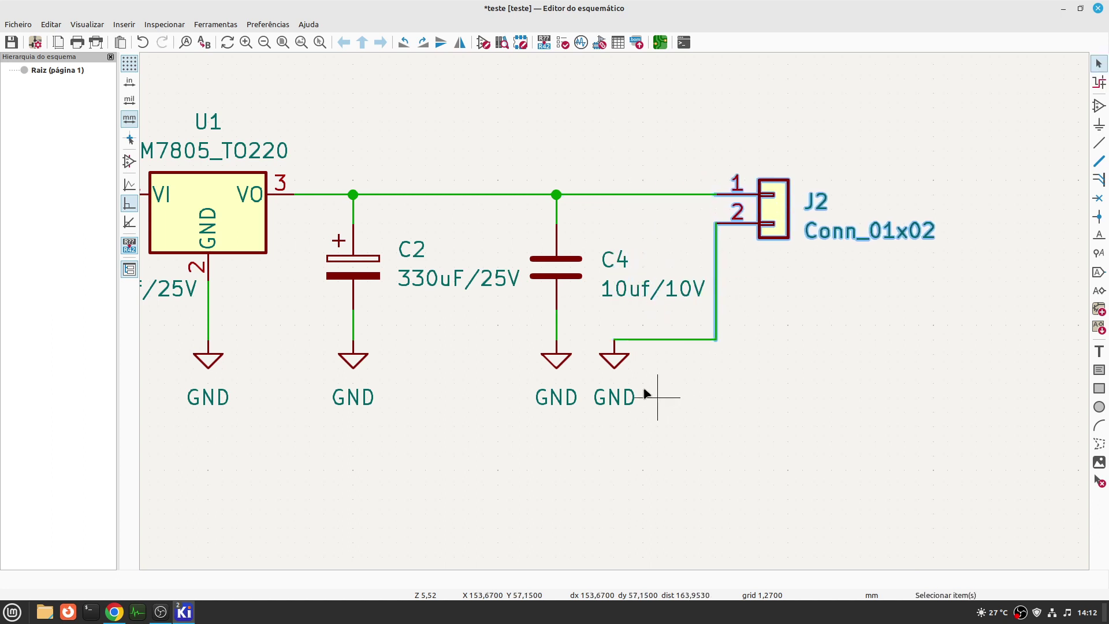
pyautogui.click(618, 361)
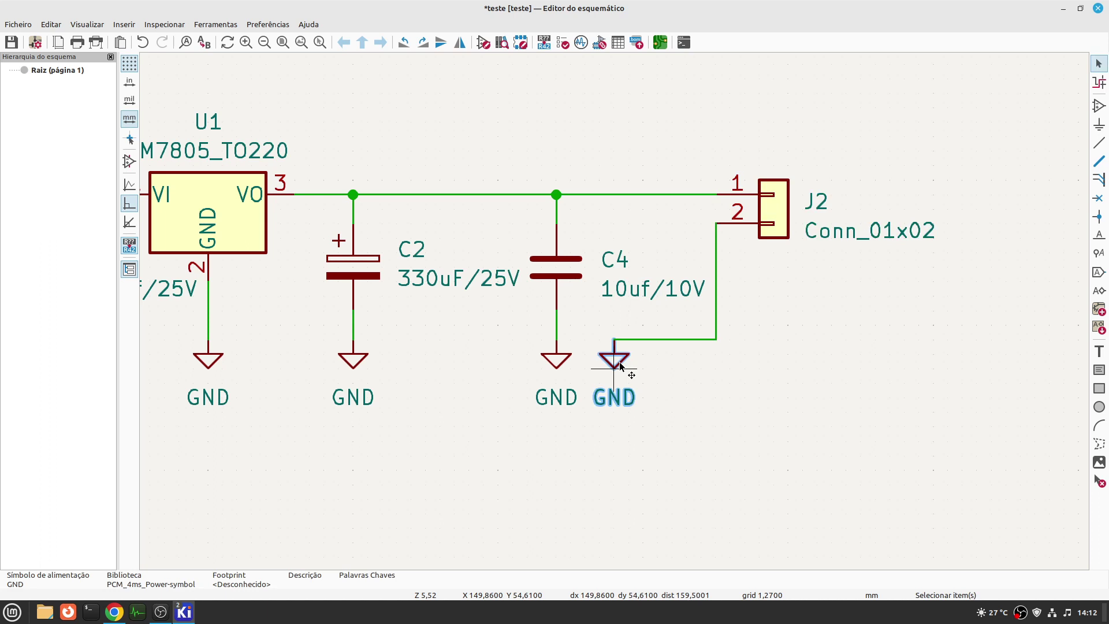
pyautogui.press('m')
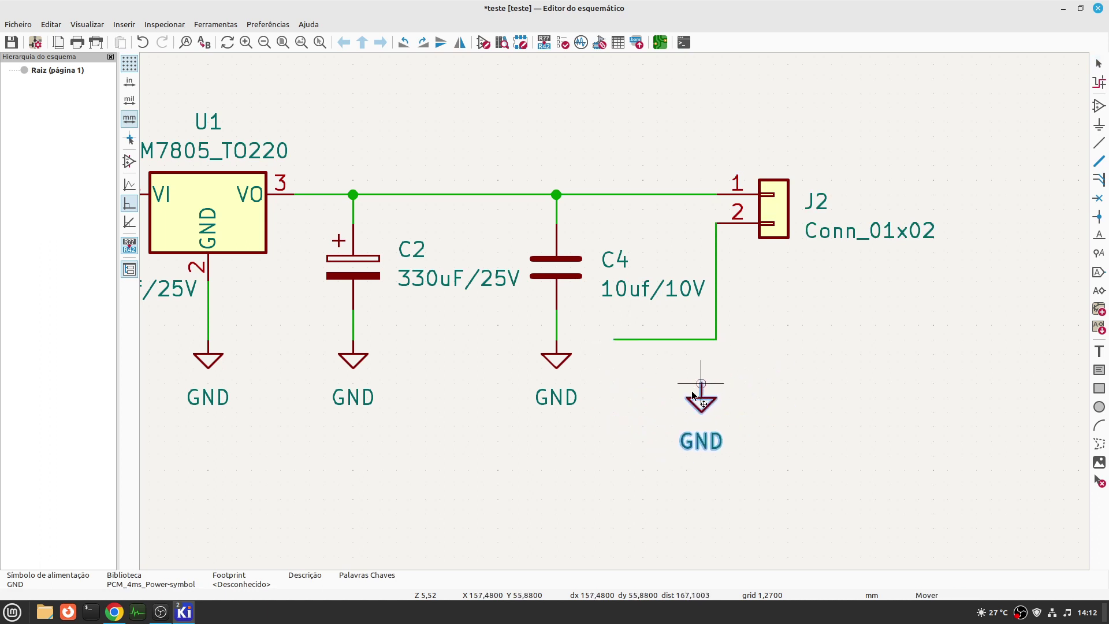
pyautogui.click(613, 340)
pyautogui.moveTo(619, 361); pyautogui.dragTo(715, 356)
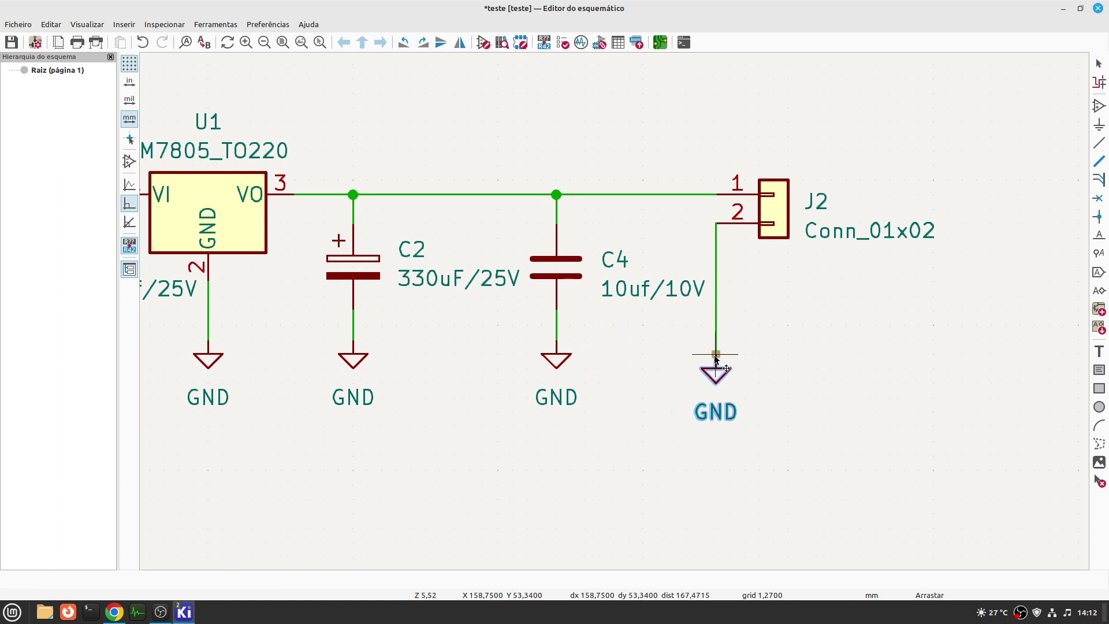
pyautogui.click(715, 354)
pyautogui.click(816, 389)
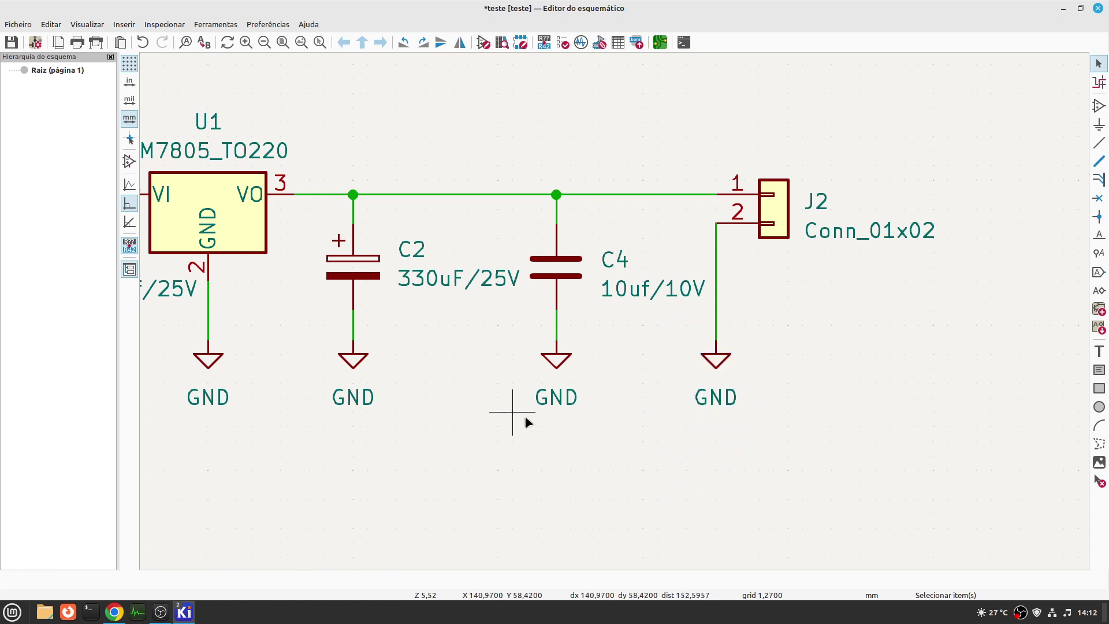
pyautogui.scroll(-2, 489, 362)
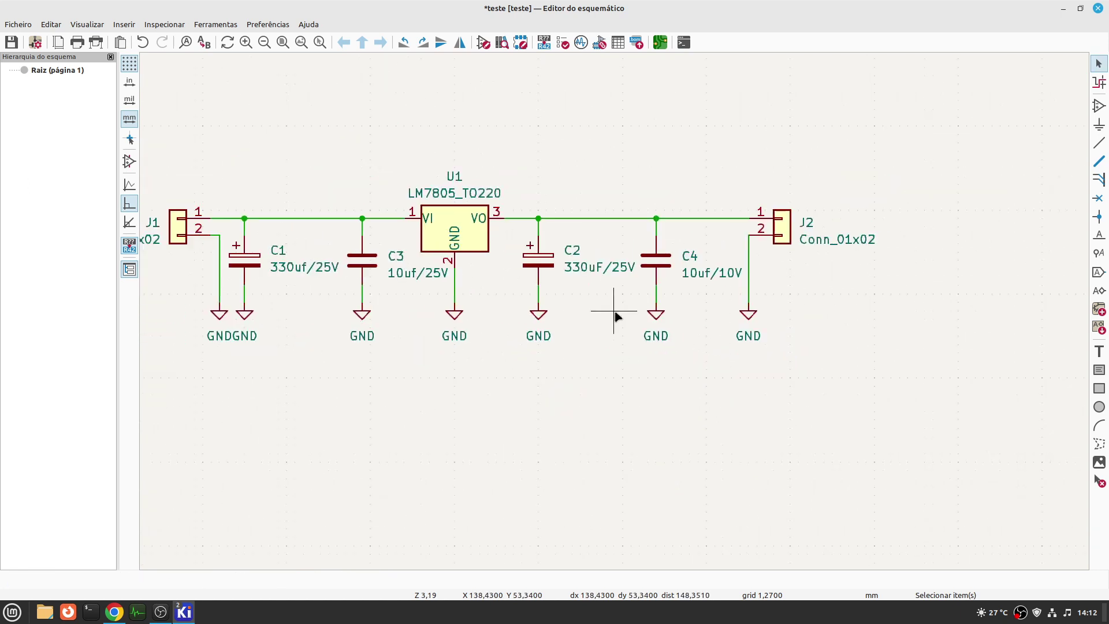
# - Re-annotate the whole schematic, resetting existing annotations, sorting symbols by X position and using the first free number after 0
pyautogui.scroll(-1, 614, 315)
pyautogui.scroll(2, 614, 315)
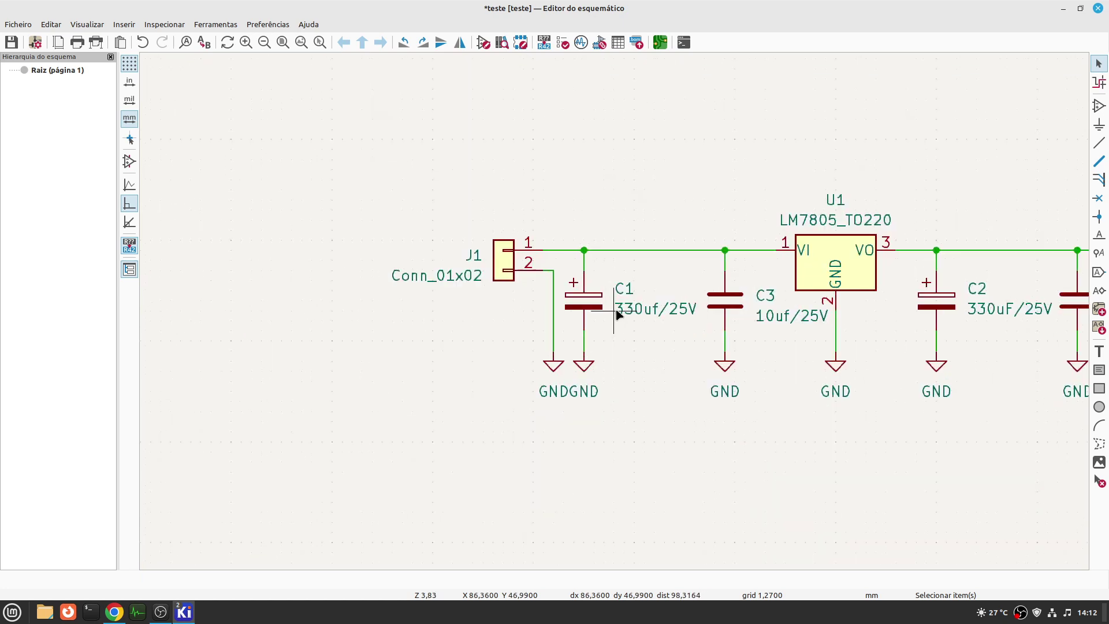
pyautogui.scroll(-2, 615, 314)
pyautogui.scroll(1, 616, 315)
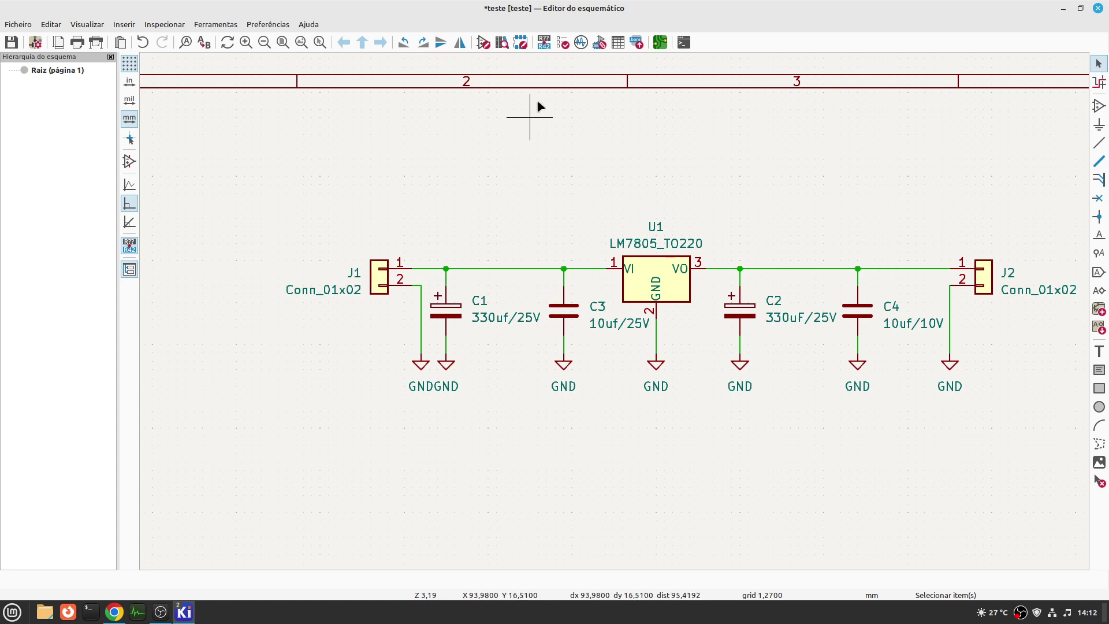
pyautogui.click(544, 43)
pyautogui.moveTo(525, 190); pyautogui.dragTo(611, 53)
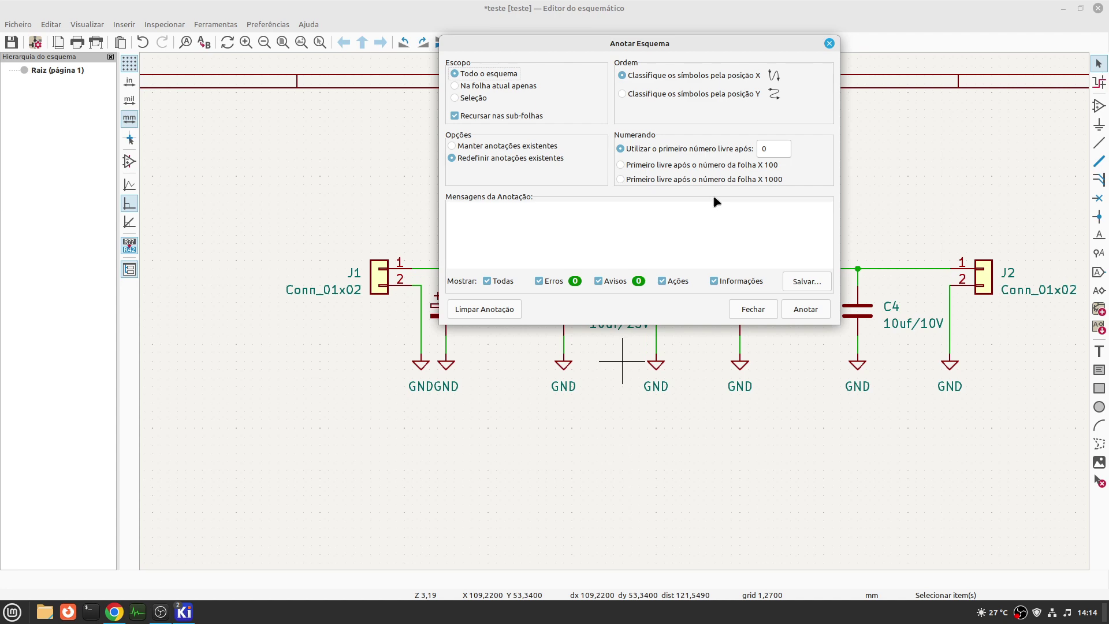
pyautogui.click(808, 311)
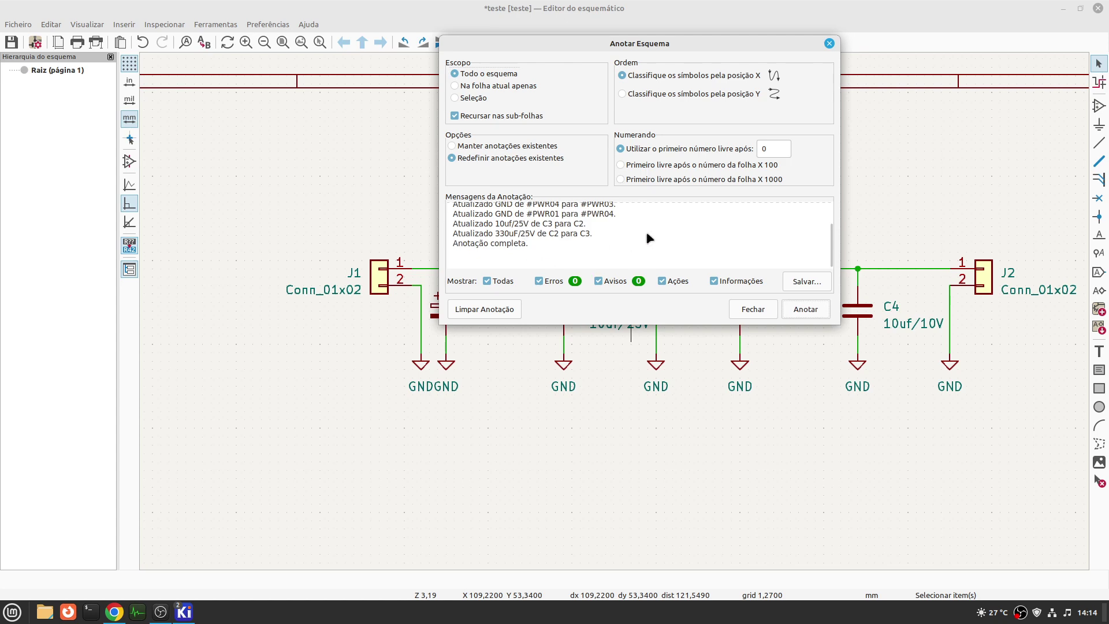
pyautogui.click(755, 310)
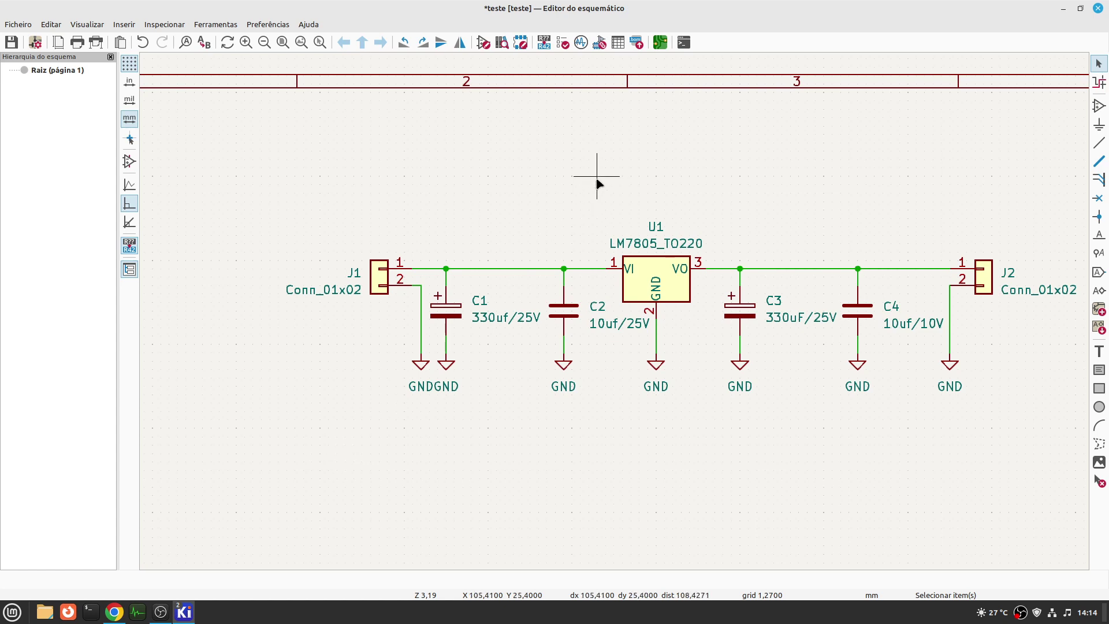
# - Clear all existing ERC markers and run the Electrical Rules Check on the schematic
pyautogui.click(563, 43)
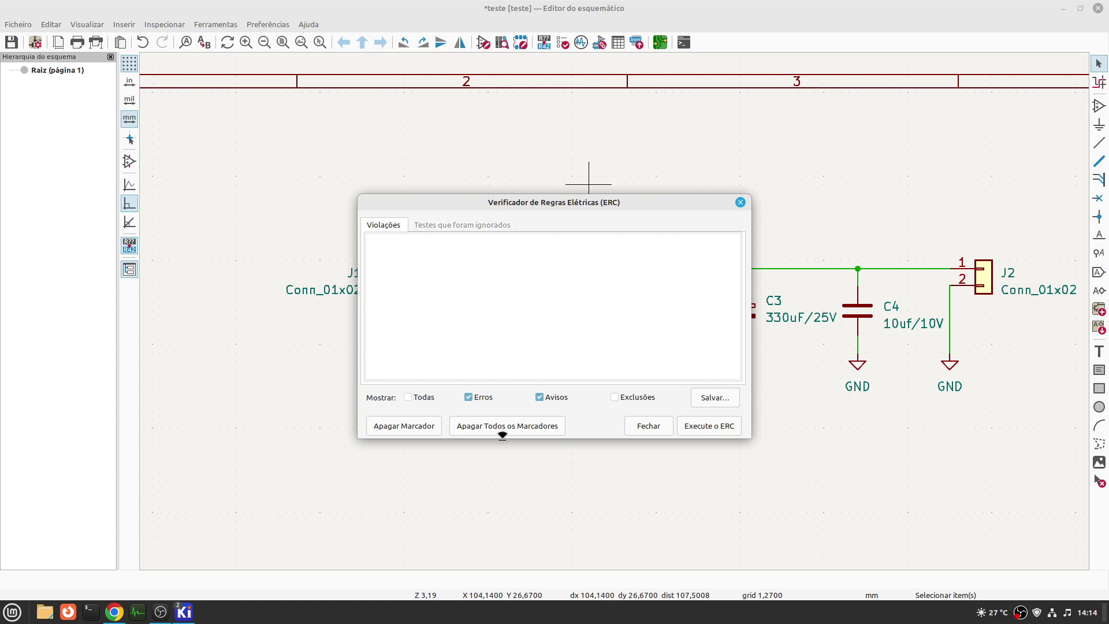
pyautogui.click(527, 430)
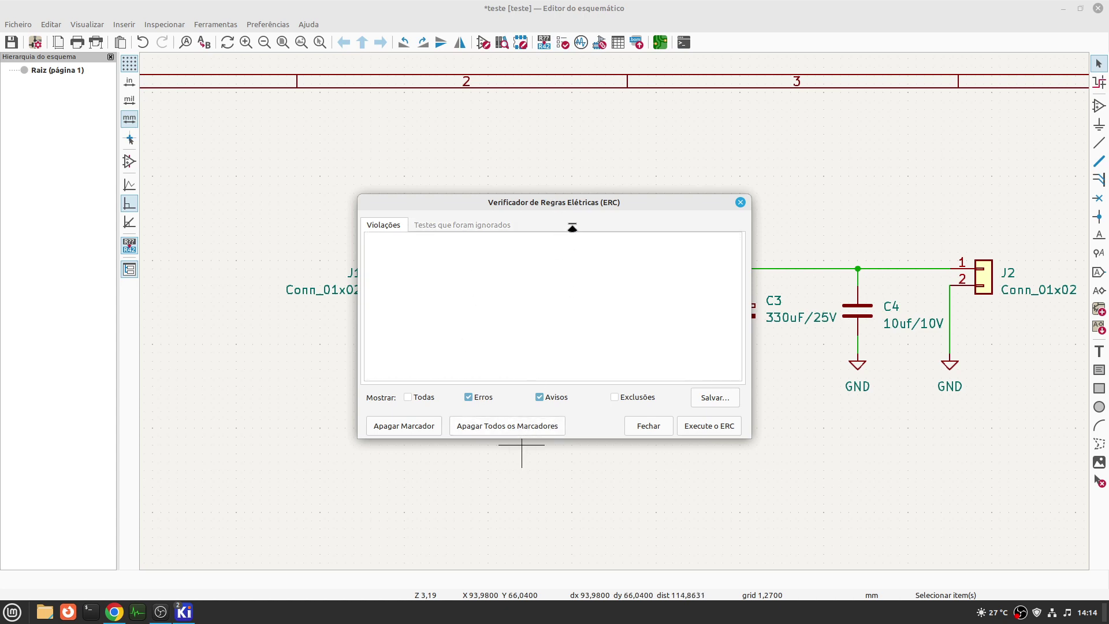
pyautogui.moveTo(553, 207); pyautogui.dragTo(513, 369)
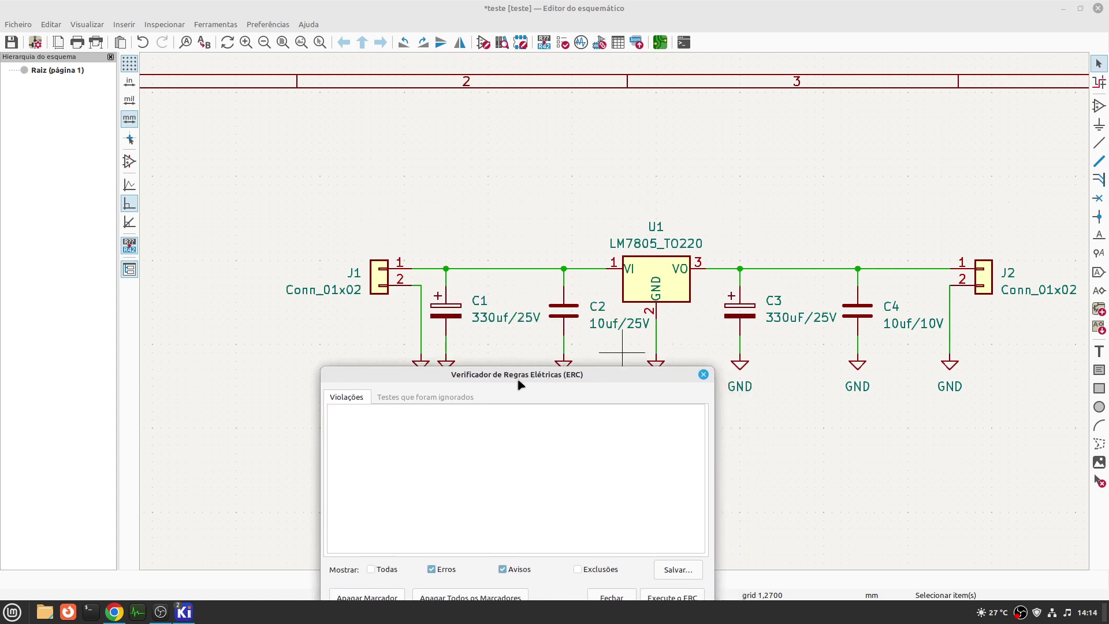
pyautogui.moveTo(518, 380); pyautogui.dragTo(612, 143)
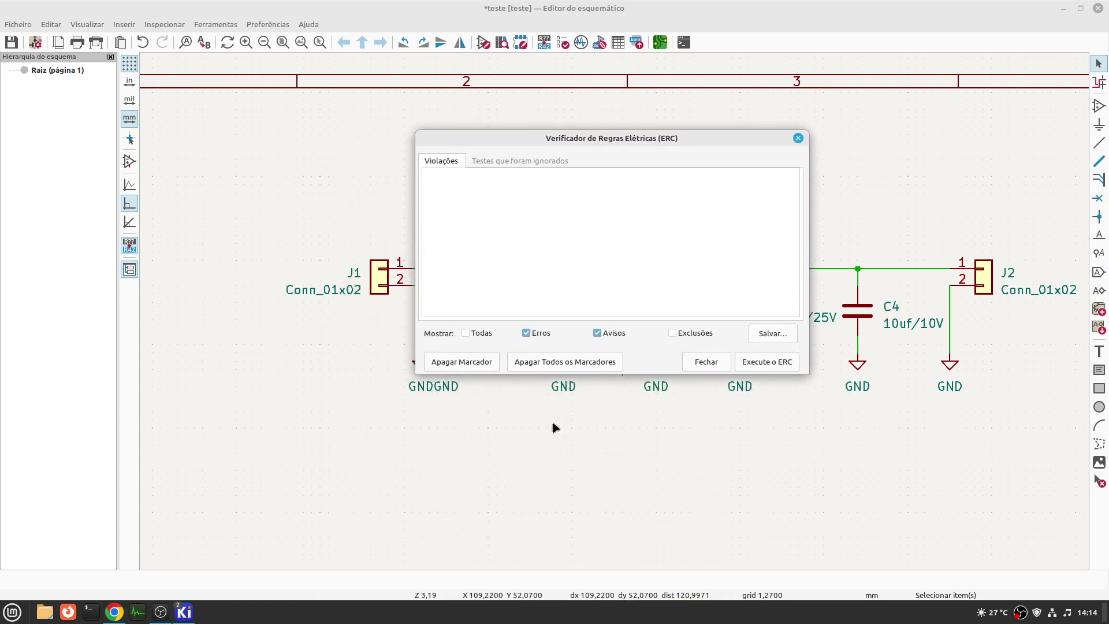
pyautogui.click(770, 366)
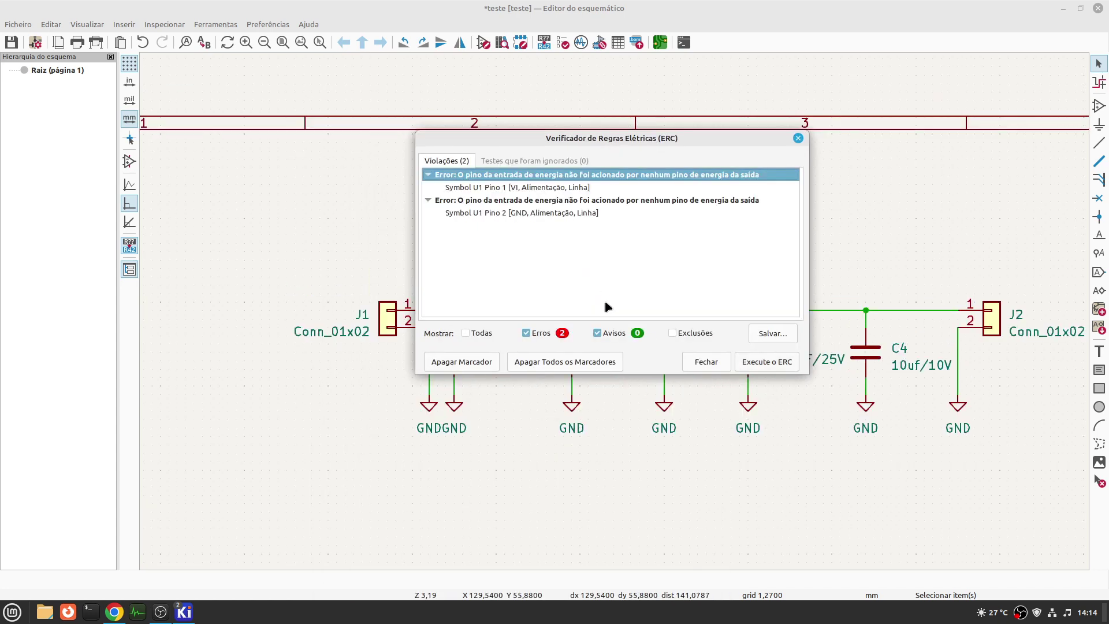
# - Examine the reported ERC violations for U1 pins VI and GND, locating each pin on the schematic, and close the checker
pyautogui.moveTo(591, 138); pyautogui.dragTo(627, 30)
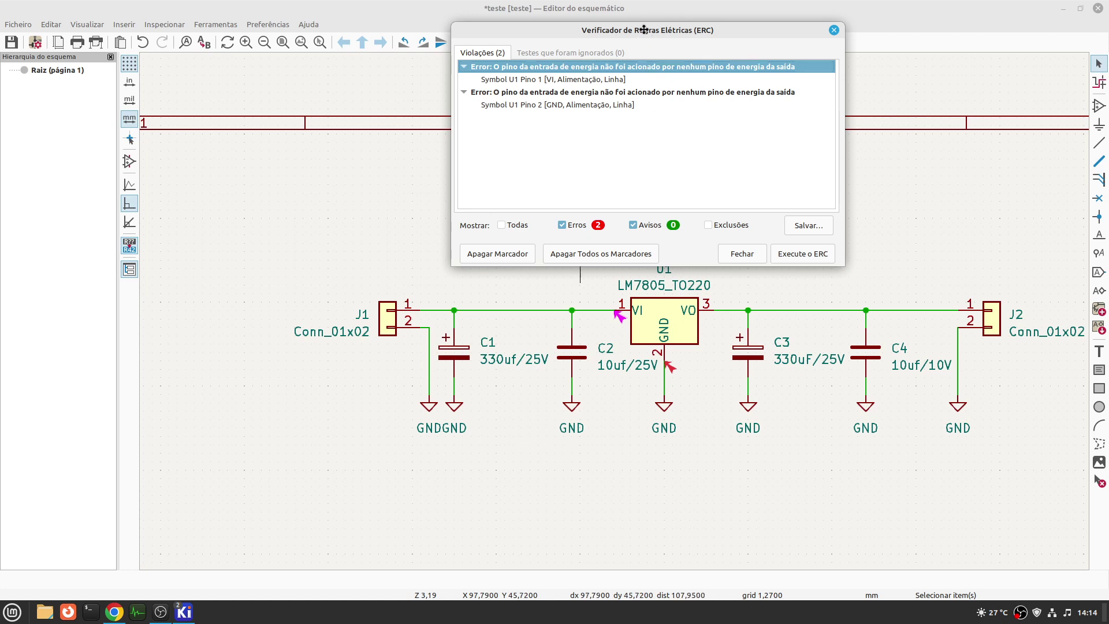
pyautogui.moveTo(644, 29); pyautogui.dragTo(522, 42)
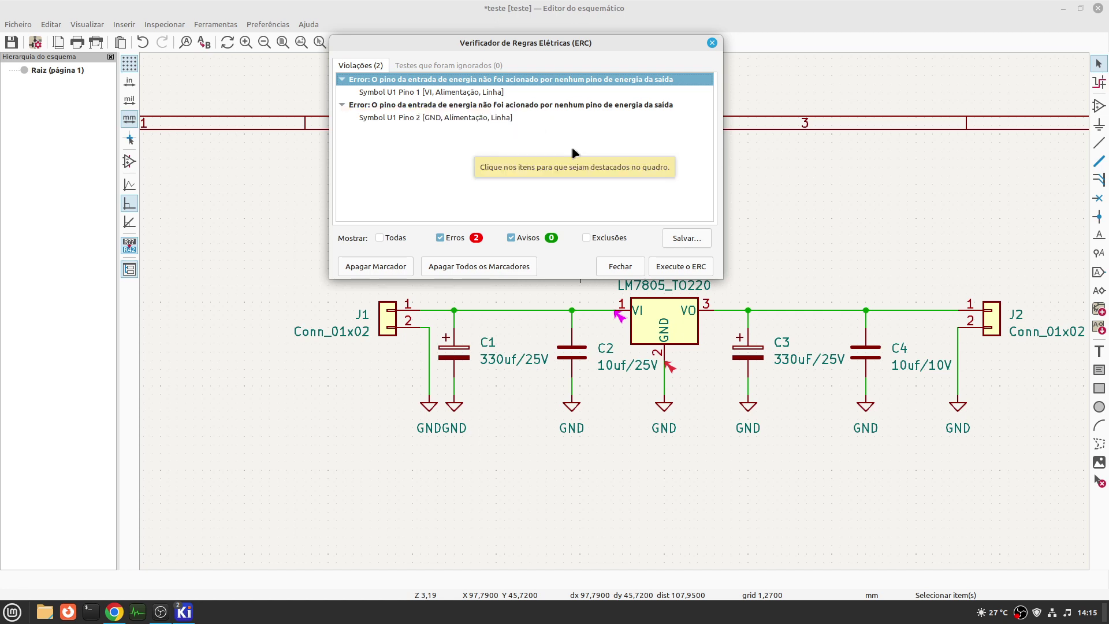
pyautogui.click(393, 95)
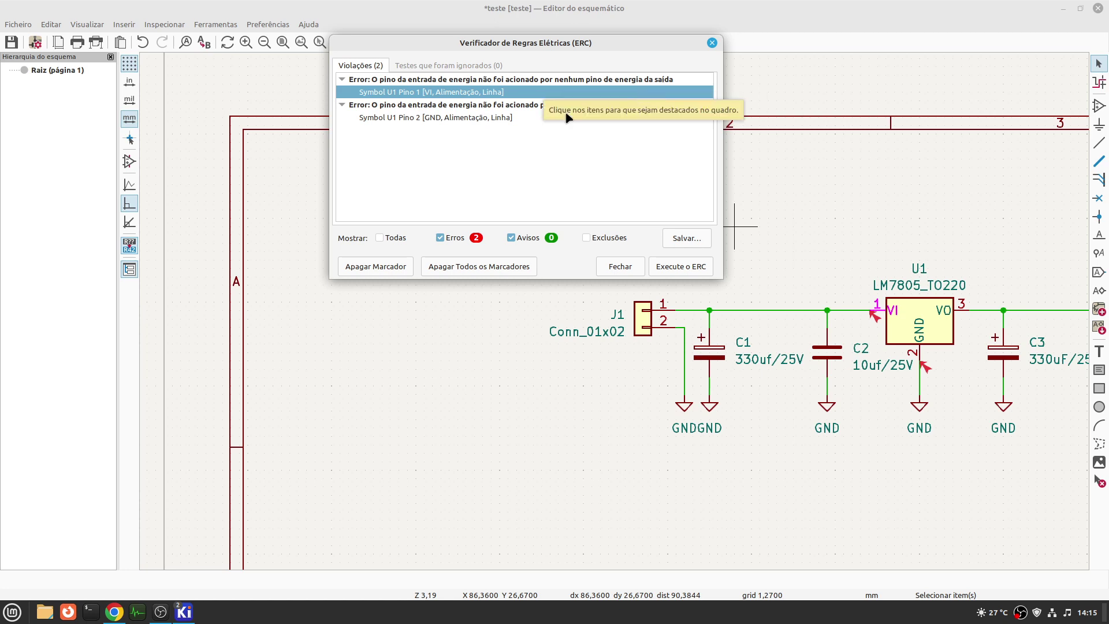
pyautogui.click(386, 118)
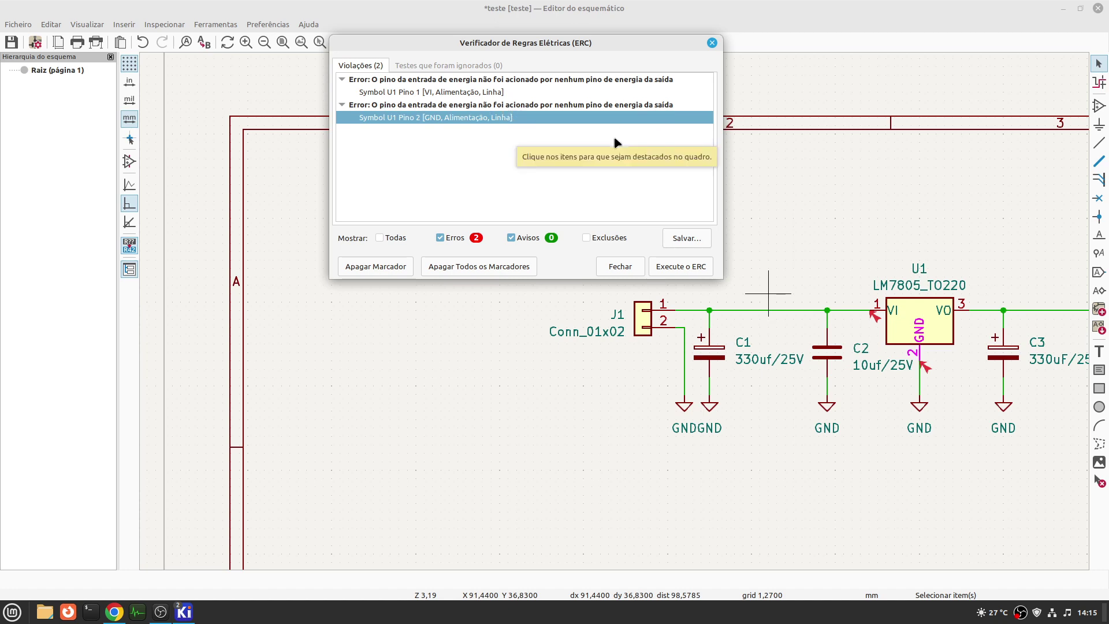
pyautogui.click(619, 265)
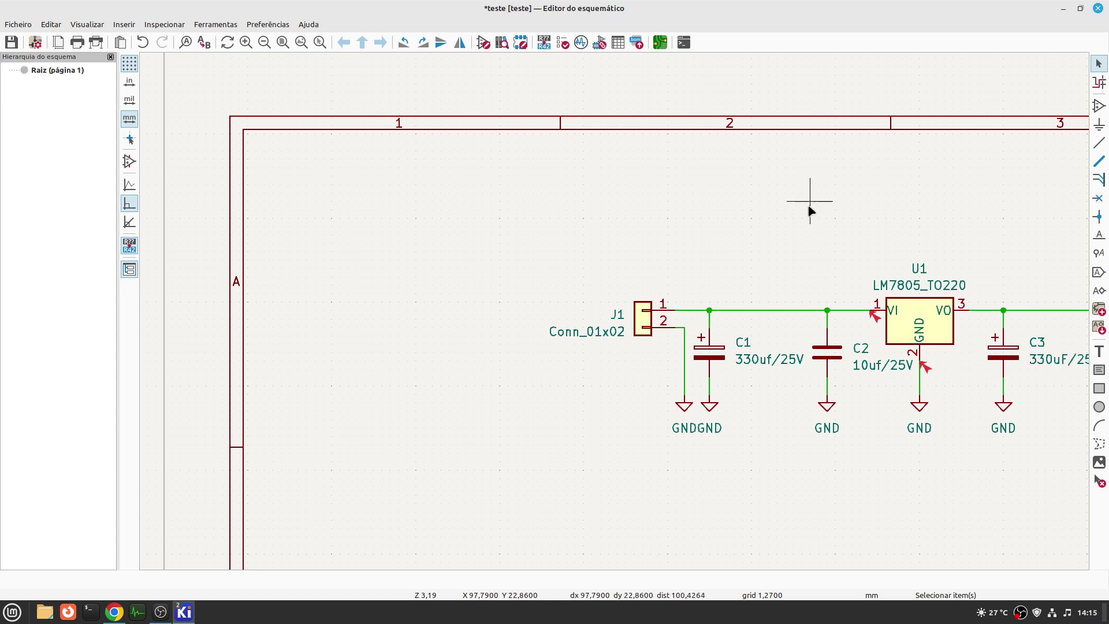
# - Search the power symbols for "power" and place a PWR_FLAG on the input line at the junction above C1
pyautogui.click(1099, 125)
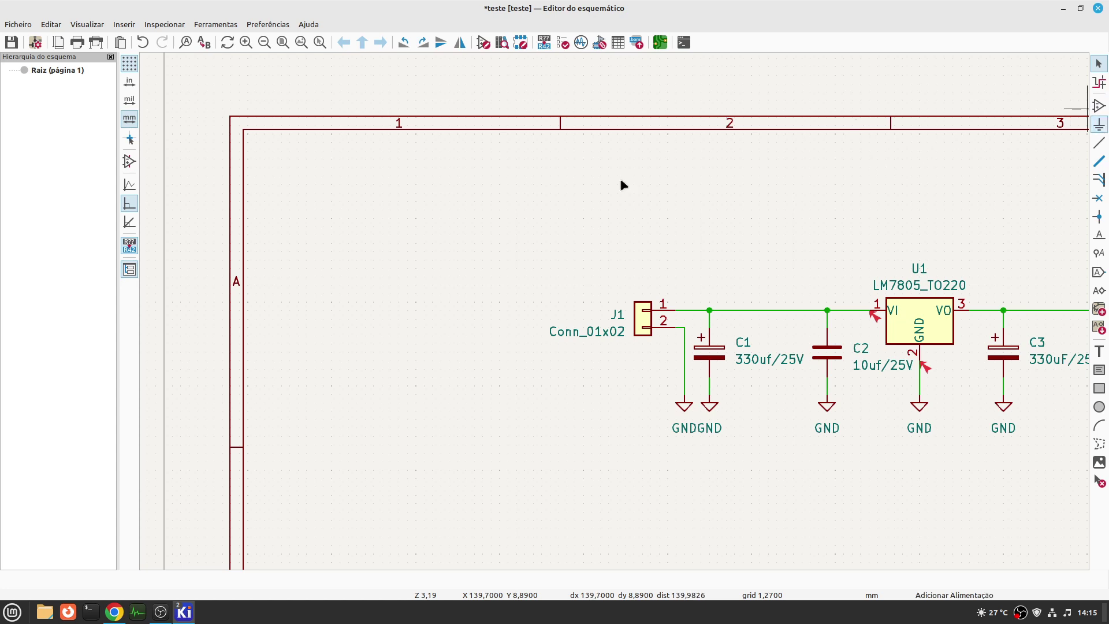
pyautogui.click(620, 180)
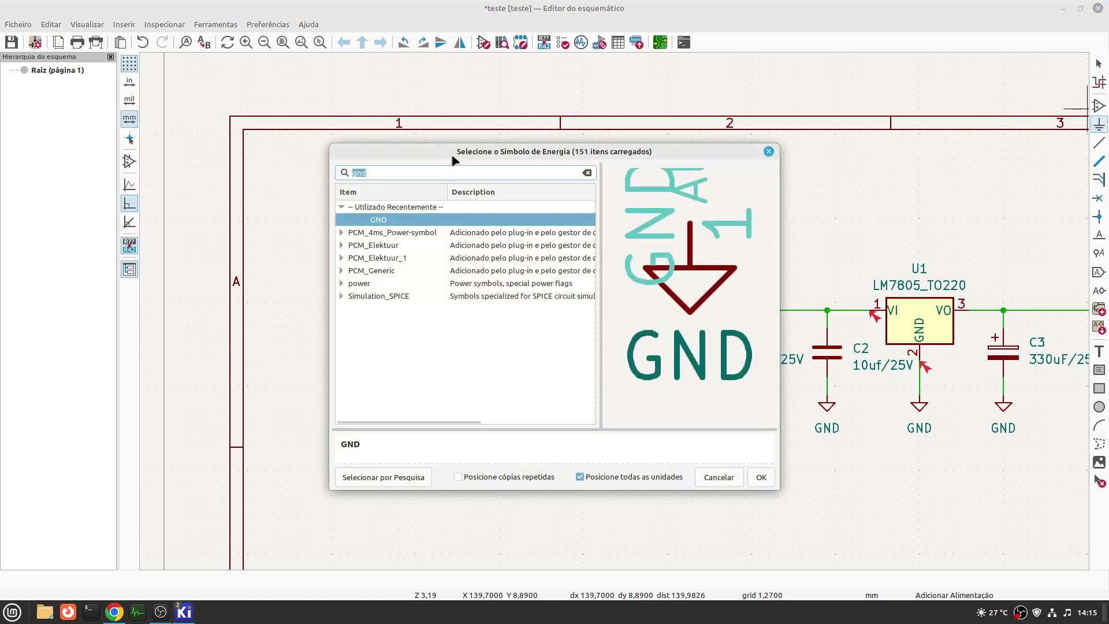
pyautogui.moveTo(457, 157); pyautogui.dragTo(283, 194)
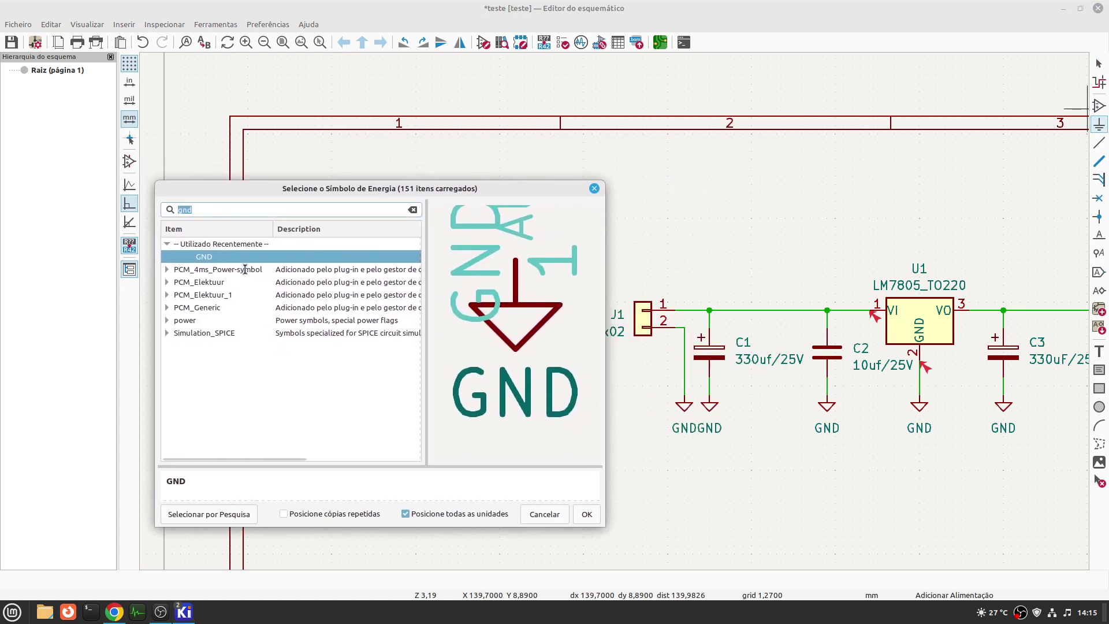
pyautogui.write('power')
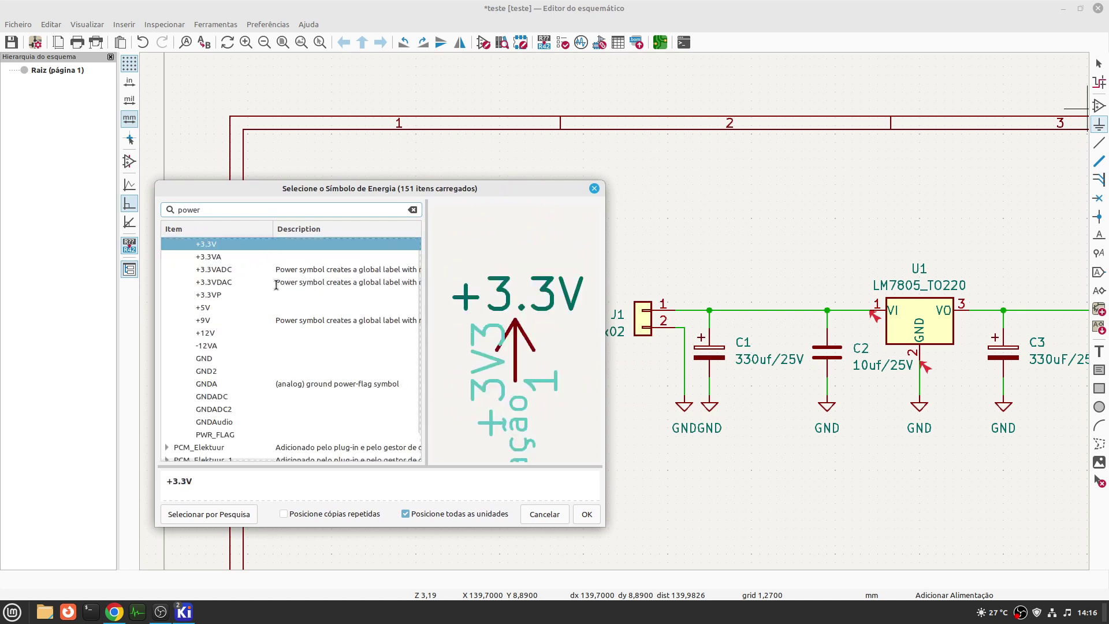
pyautogui.click(220, 433)
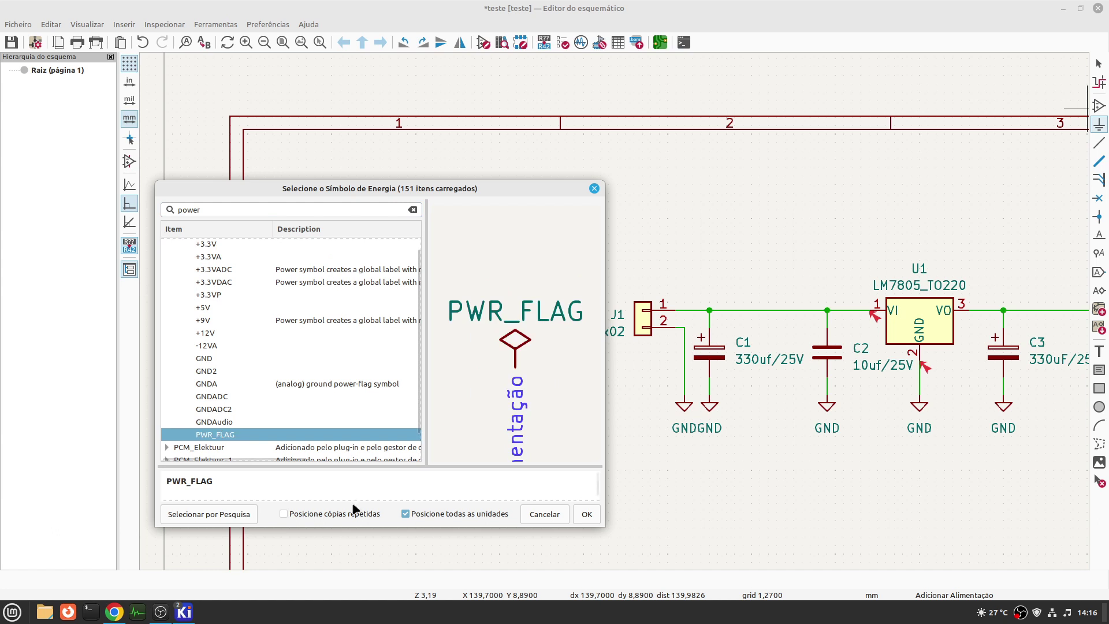
pyautogui.click(586, 514)
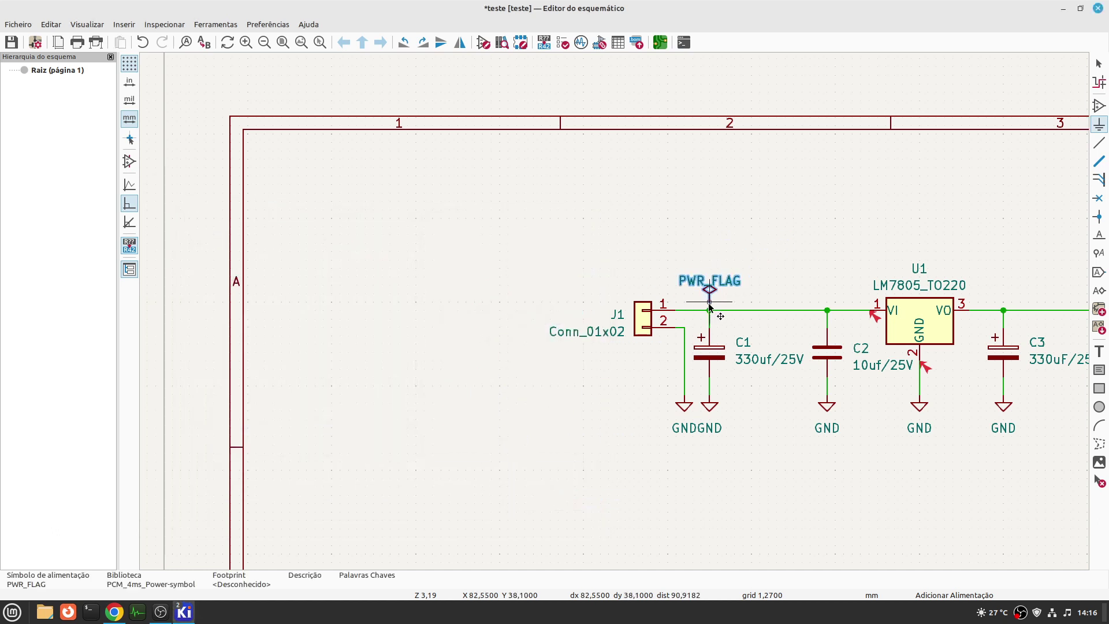
pyautogui.click(709, 312)
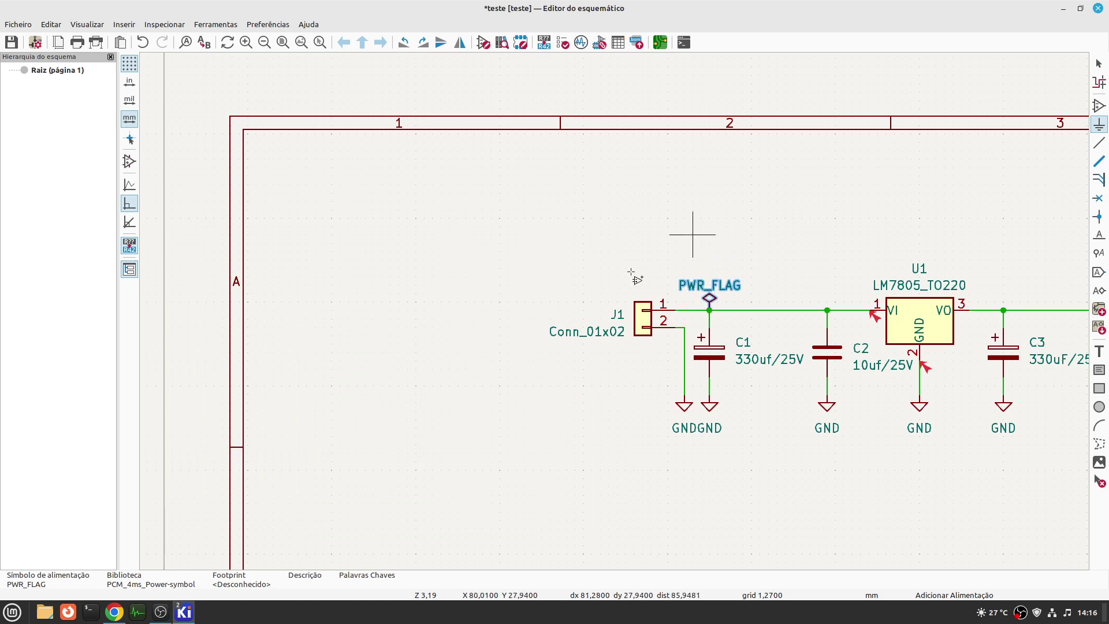
# - Place a second PWR_FLAG, found with "pwr", beside the J1 pin 2 ground wire, rotated so its pin faces that wire
pyautogui.click(599, 407)
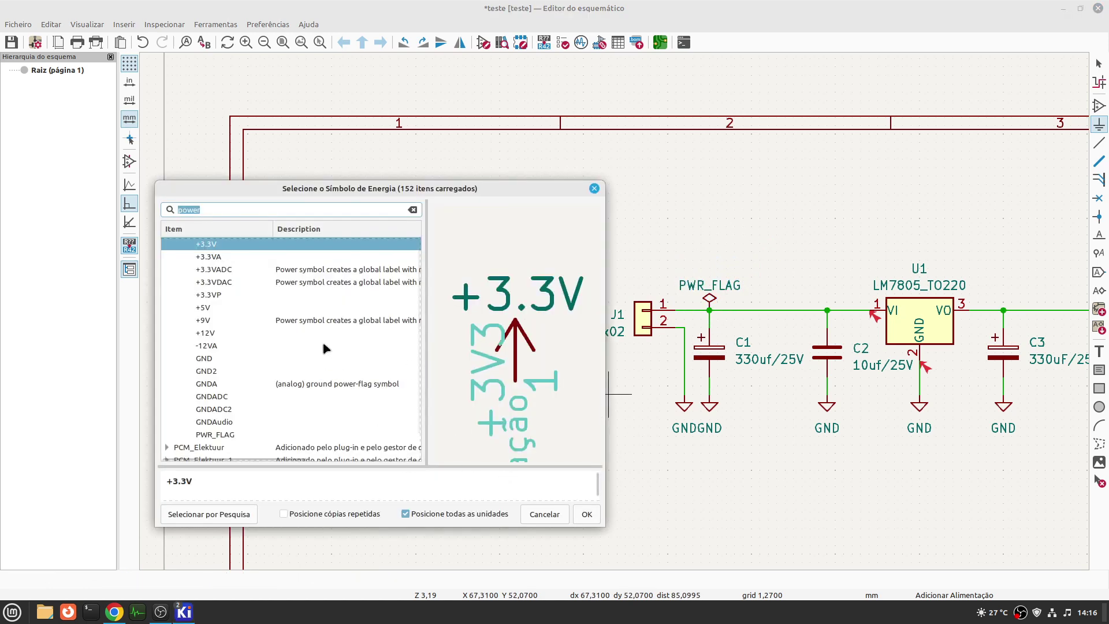
pyautogui.write('pw')
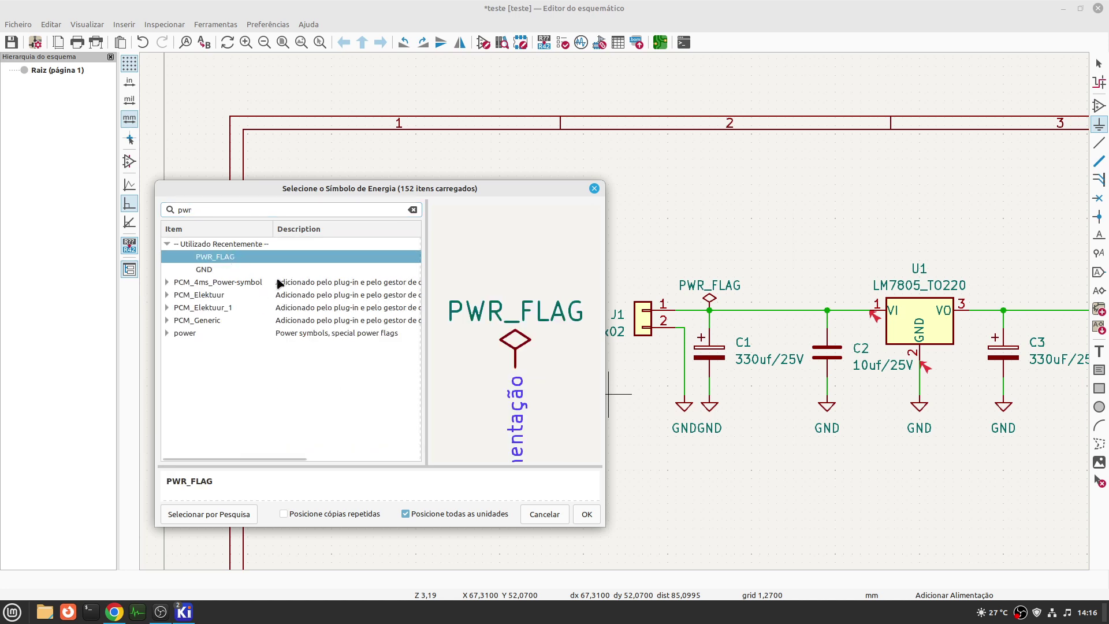
pyautogui.click(586, 508)
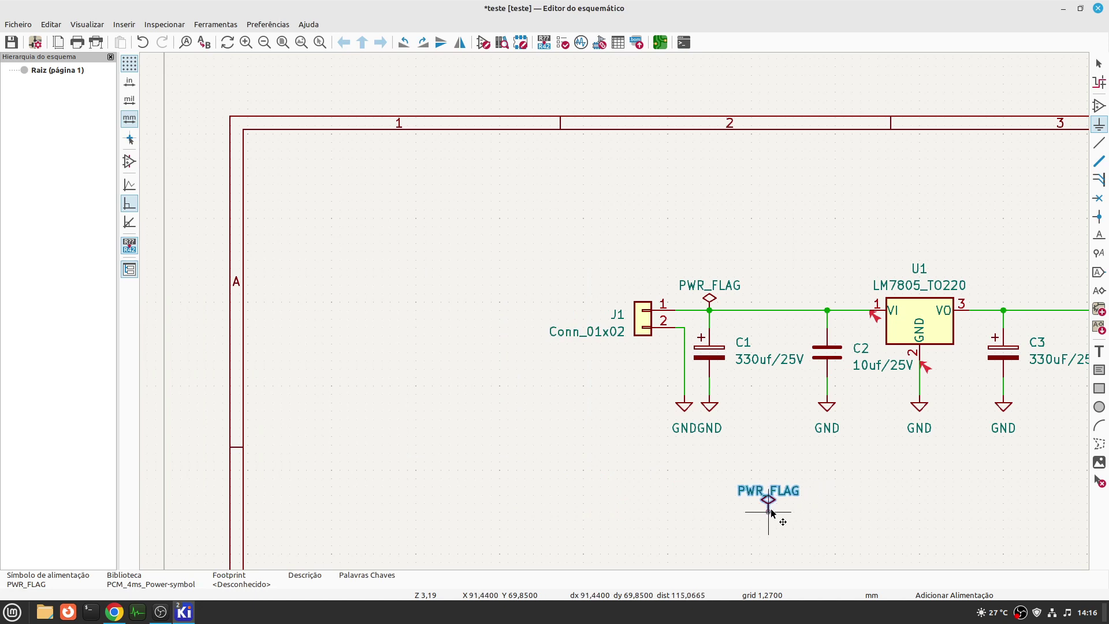
pyautogui.press('r')
pyautogui.press('r')
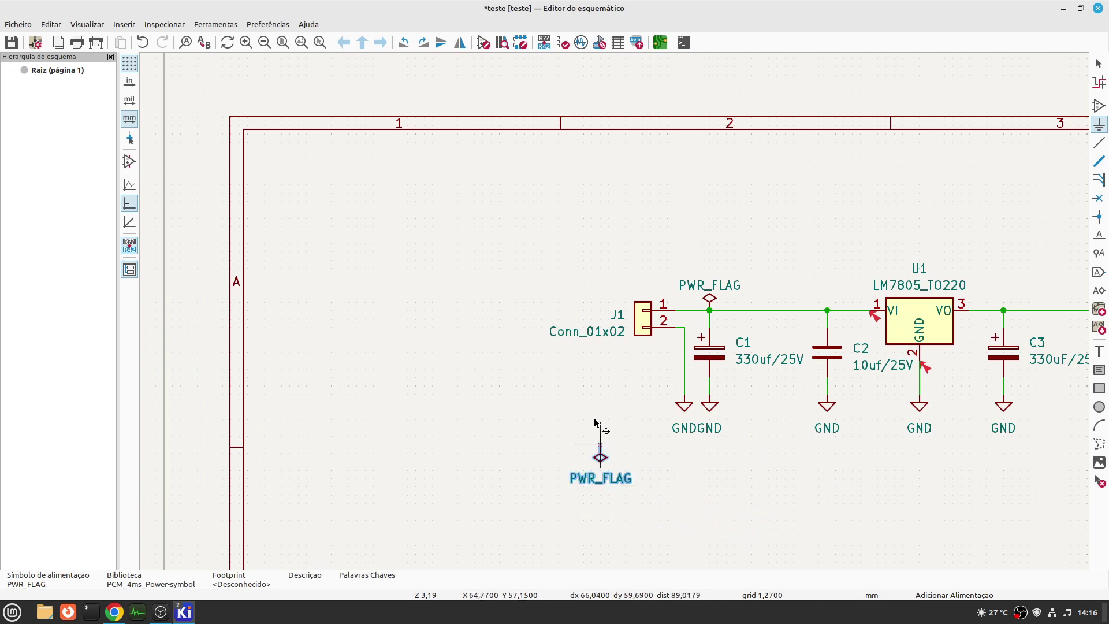
pyautogui.press('r')
pyautogui.press('r')
pyautogui.press('r')
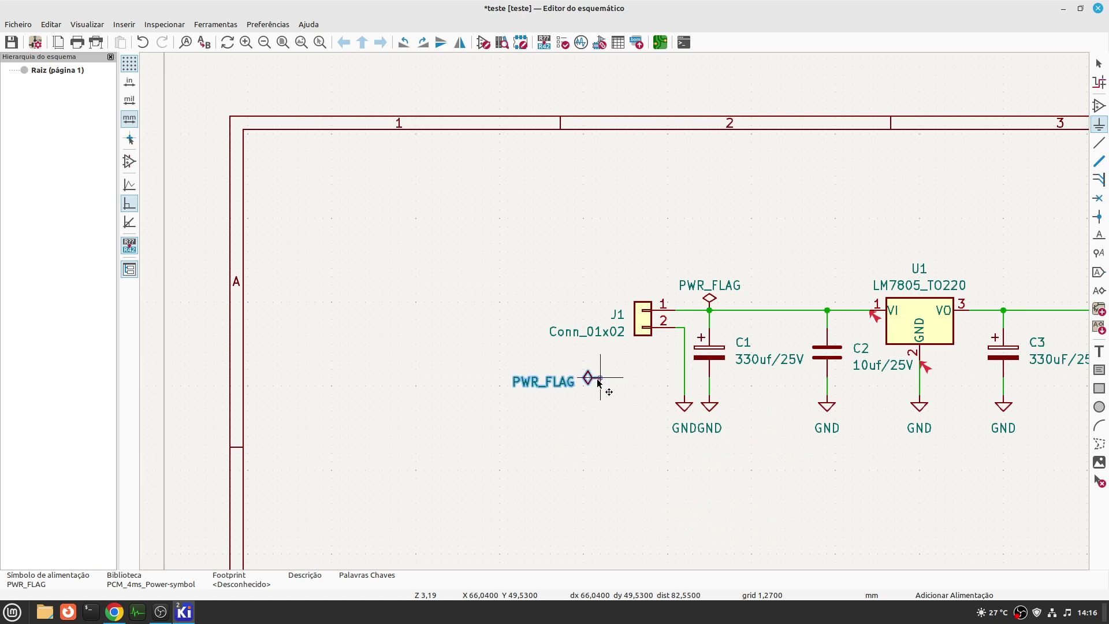
pyautogui.click(663, 382)
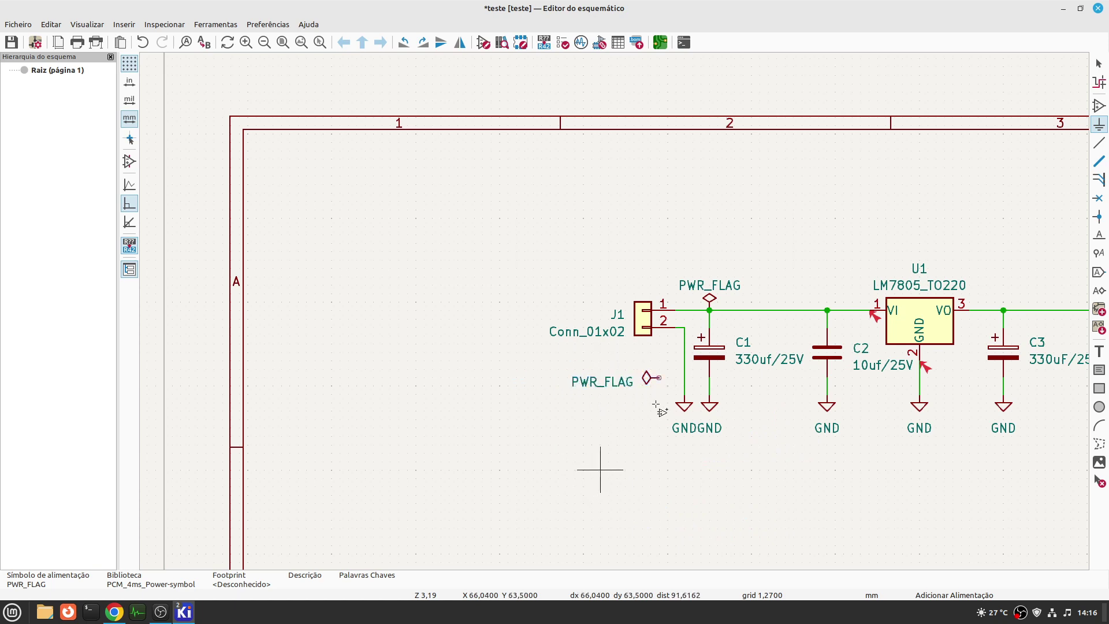
pyautogui.click(601, 465)
pyautogui.press('Escape')
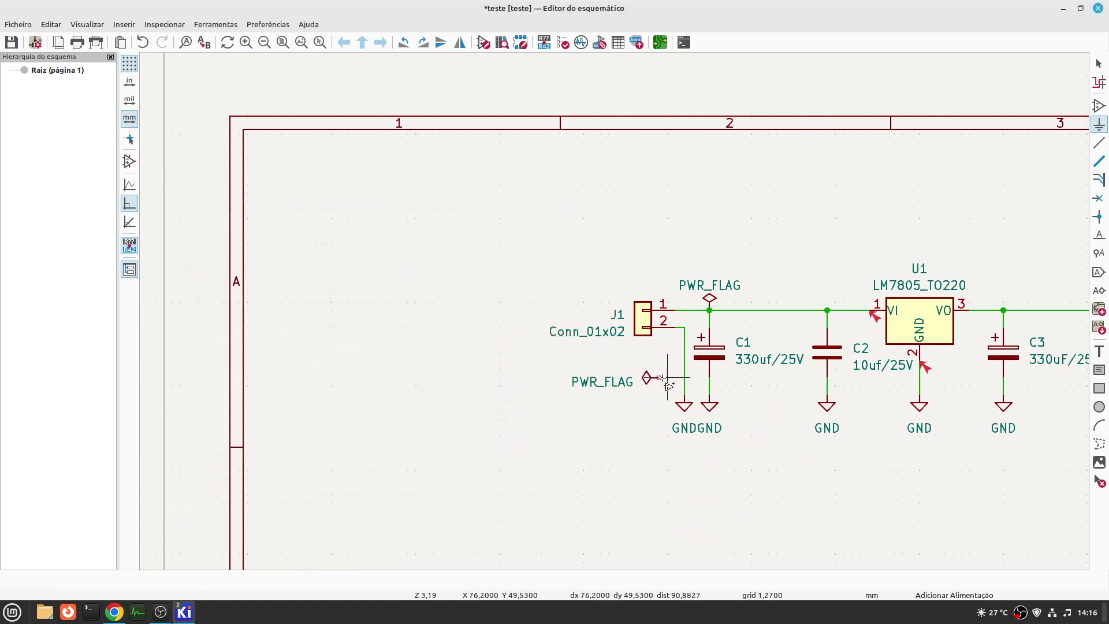
pyautogui.press('Escape')
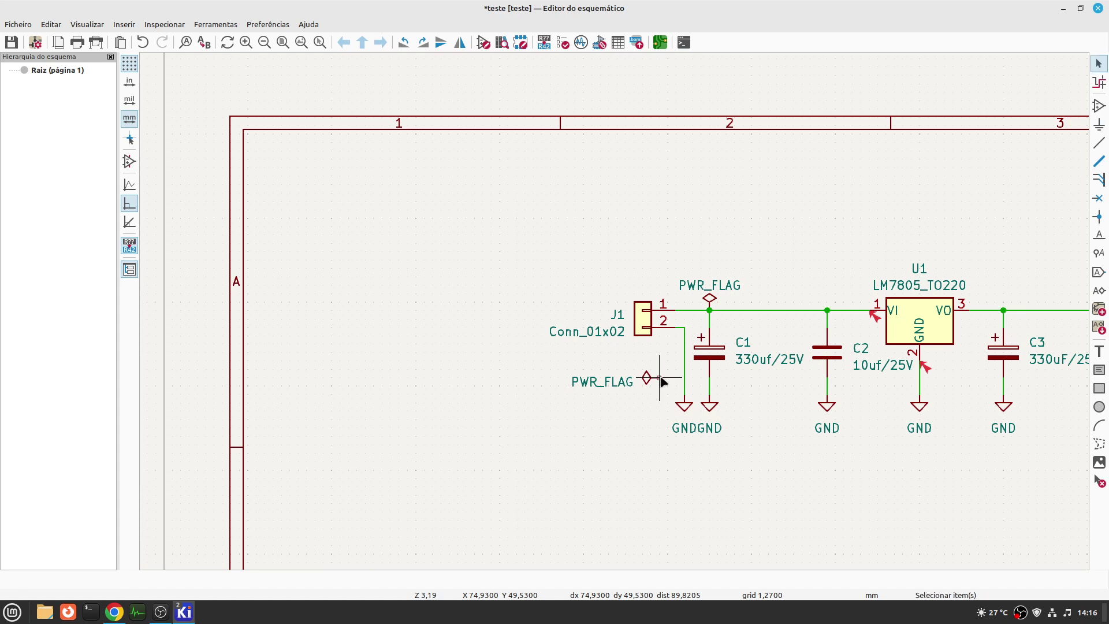
# - Wire the second PWR_FLAG's pin to the vertical ground wire from J1 pin 2
pyautogui.press('r')
pyautogui.press('r')
pyautogui.press('r')
pyautogui.press('r')
pyautogui.press('w')
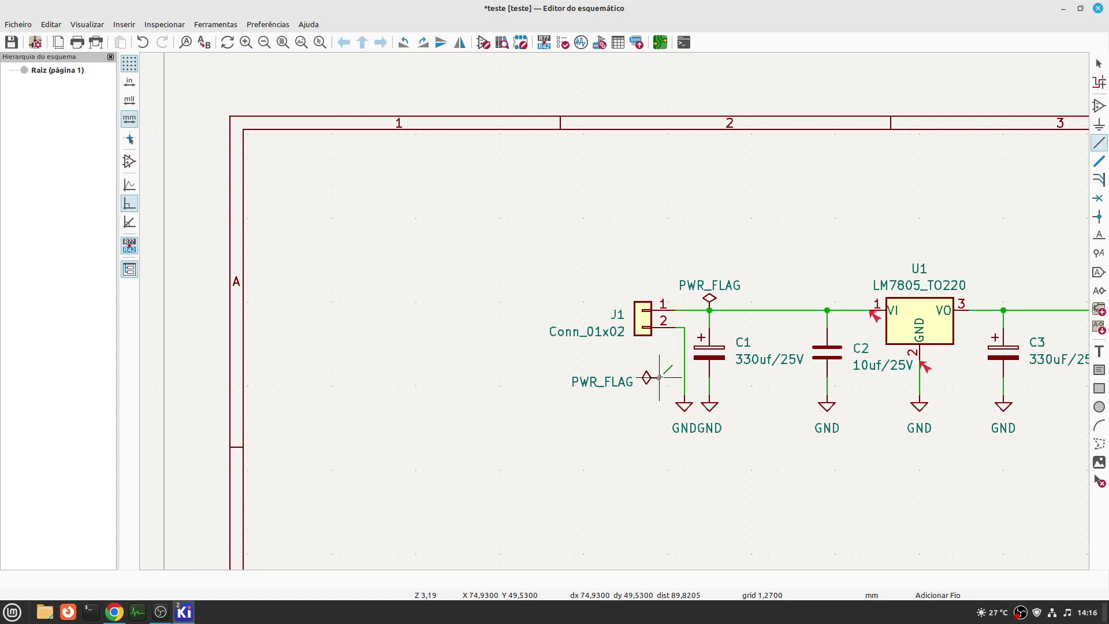
pyautogui.click(684, 378)
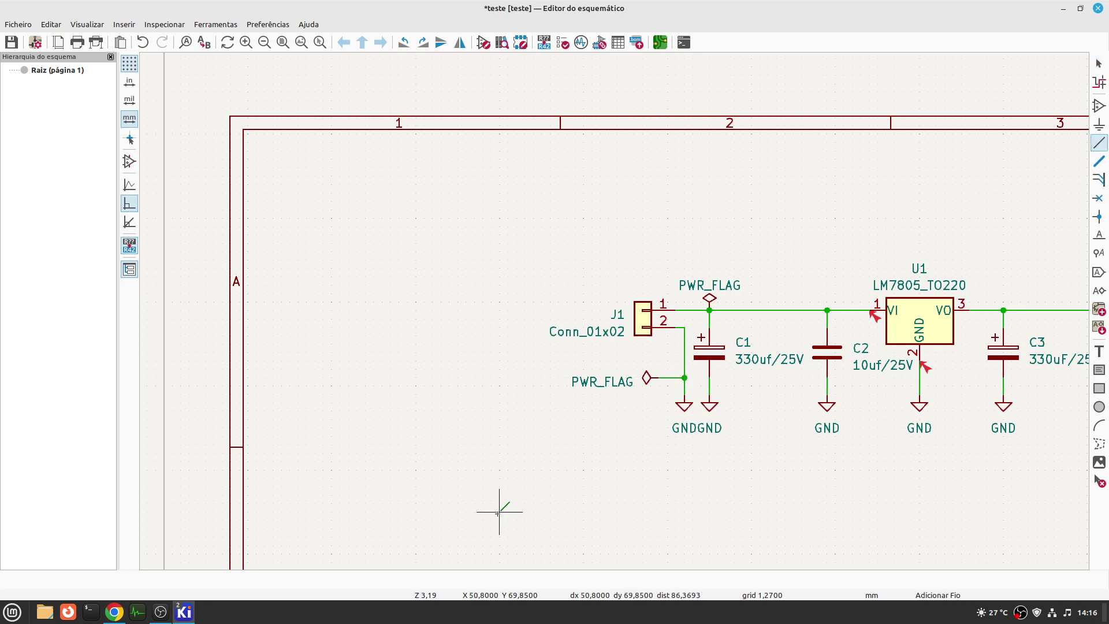
pyautogui.rightClick(583, 461)
pyautogui.click(619, 172)
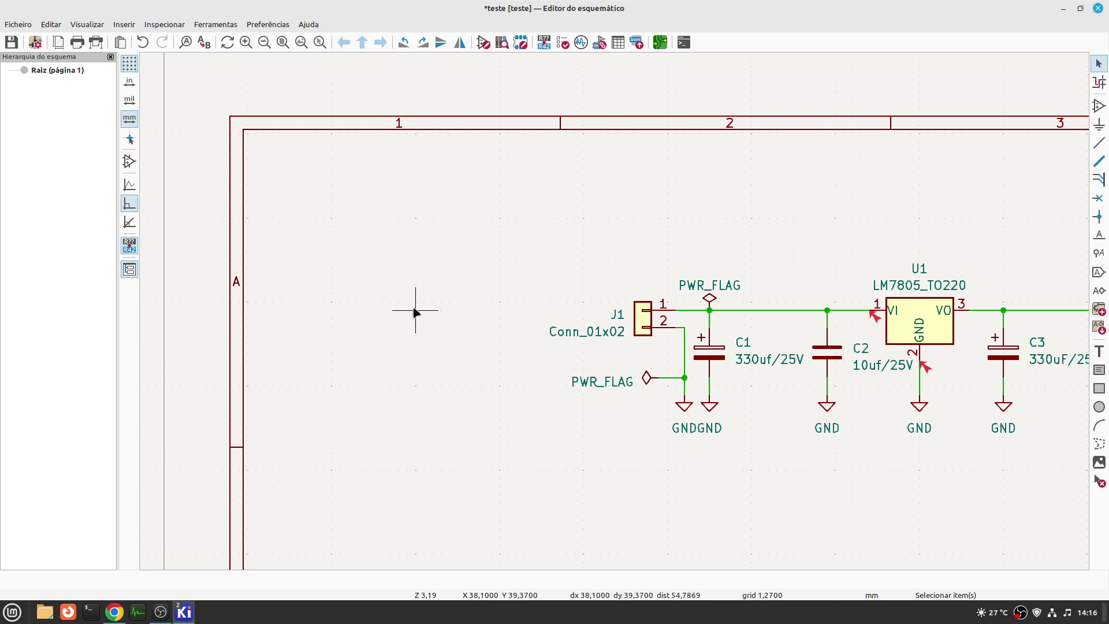
pyautogui.hotkey('ctrl', 'Home')
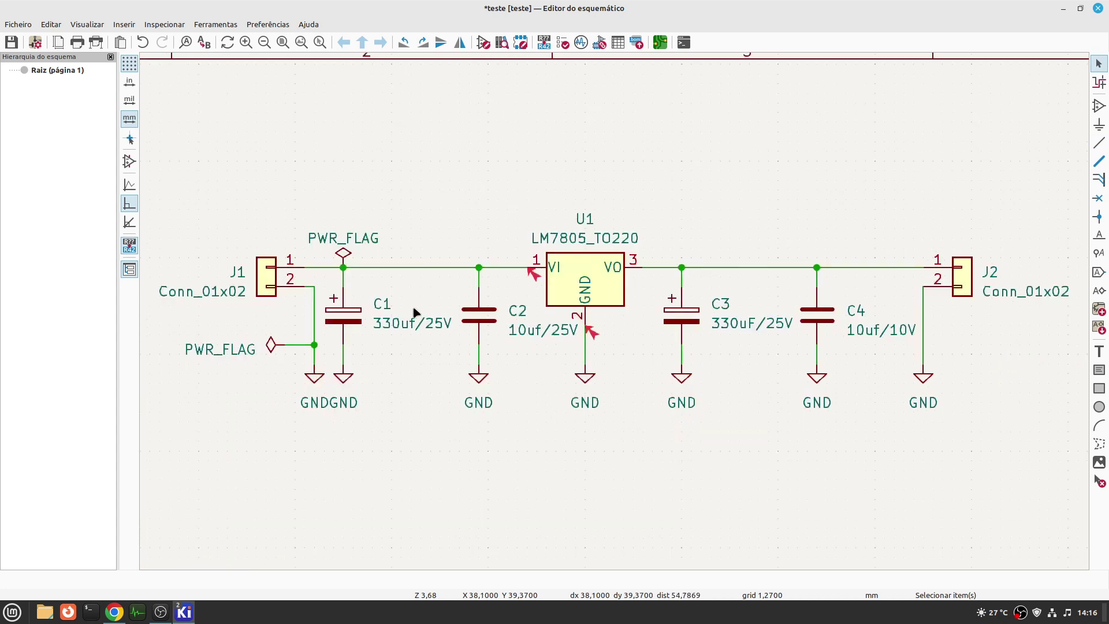
pyautogui.press('Home')
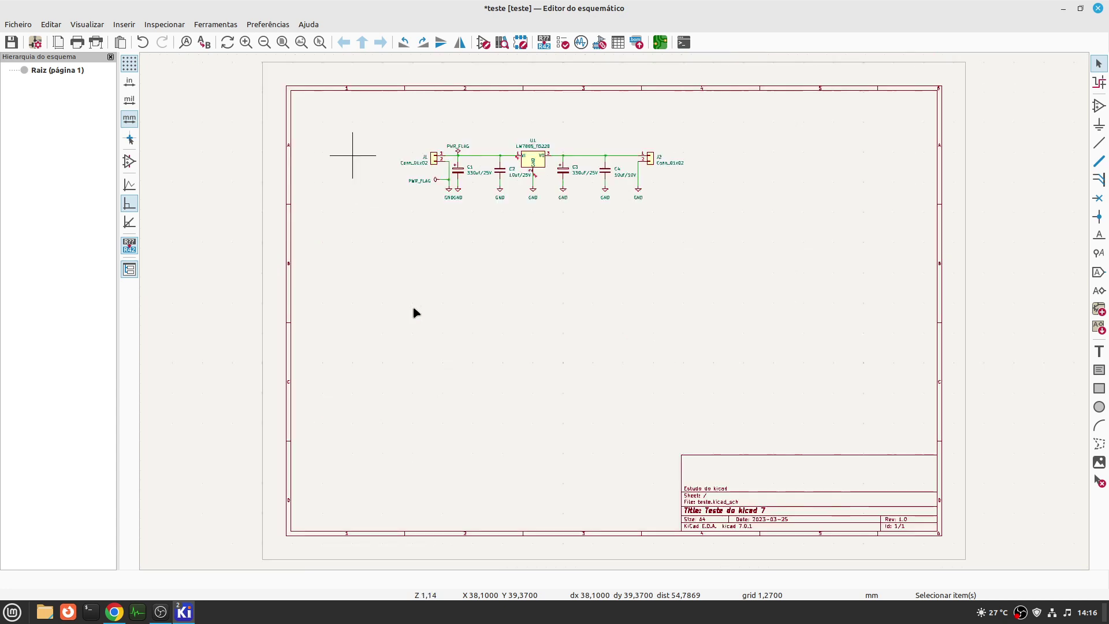
# - Delete all old ERC markers, rerun the electrical rules check, and close the checker after reviewing the violation and ignored-test lists
pyautogui.hotkey('ctrl', 'Home')
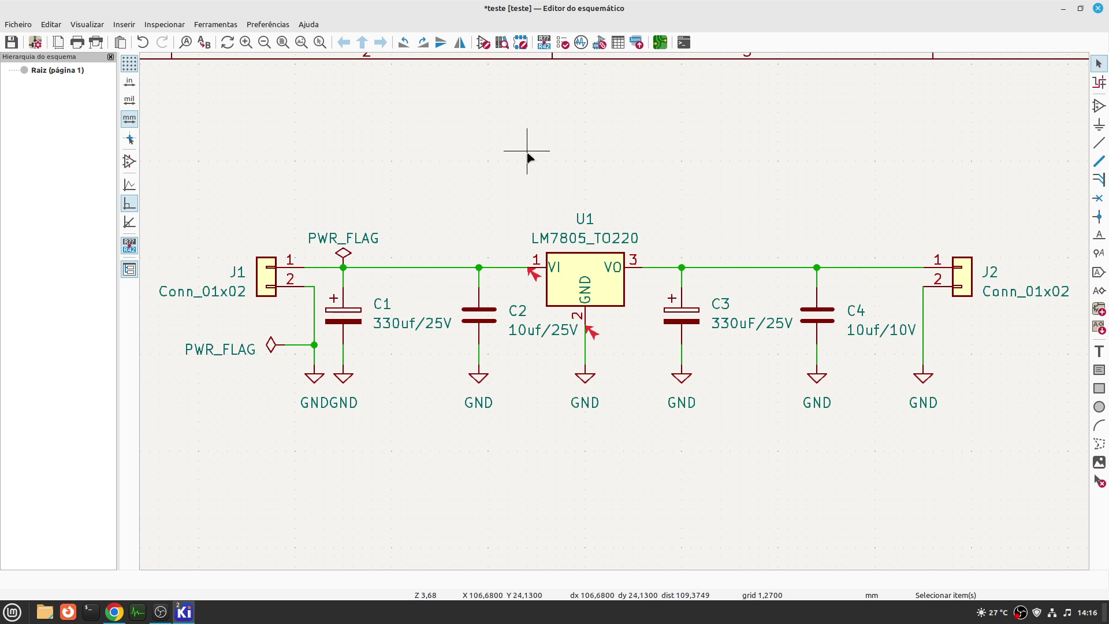
pyautogui.click(563, 42)
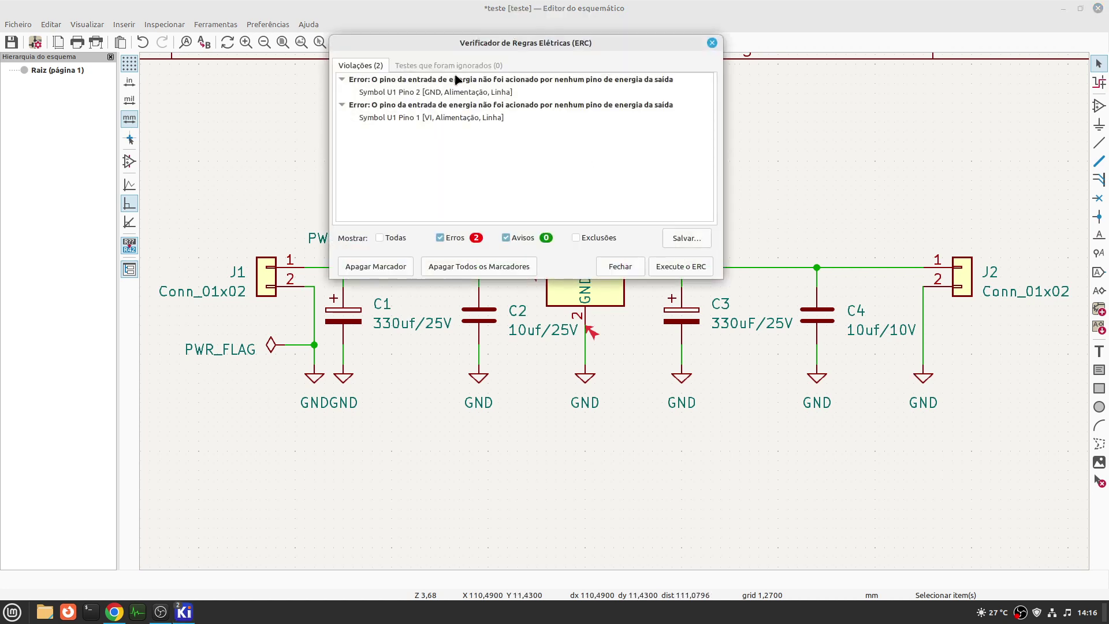
pyautogui.click(453, 268)
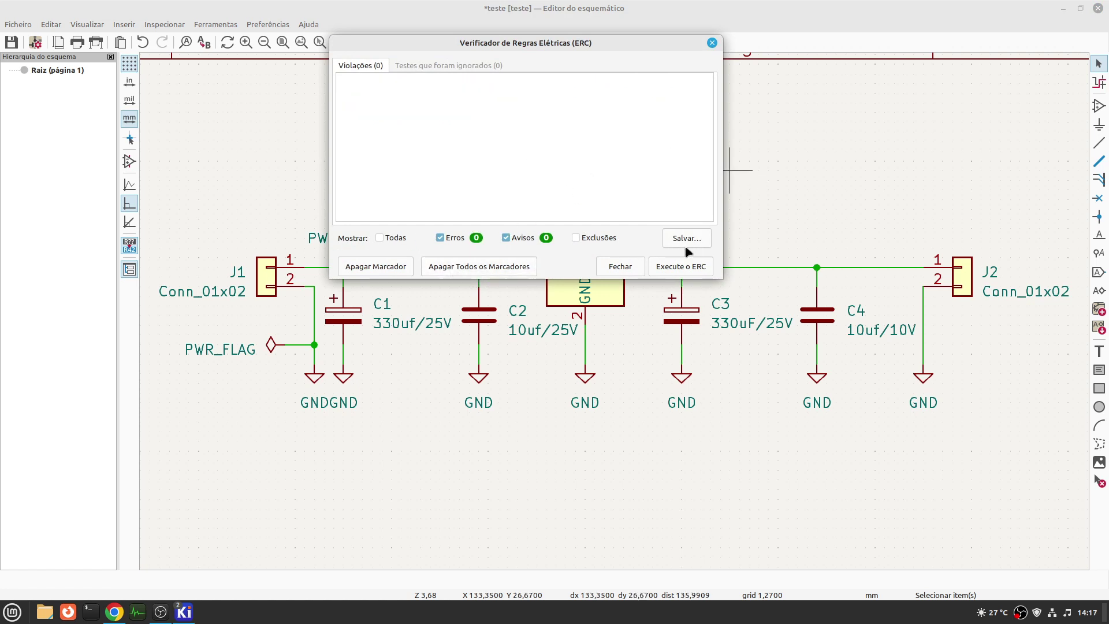
pyautogui.click(684, 267)
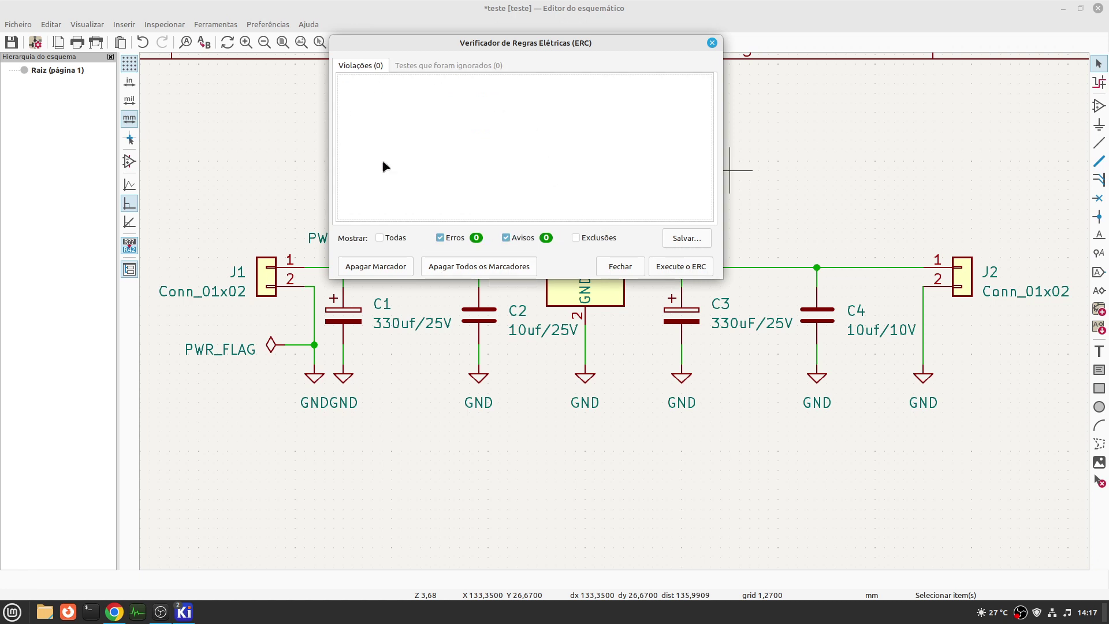
pyautogui.click(461, 68)
pyautogui.click(351, 65)
pyautogui.click(624, 268)
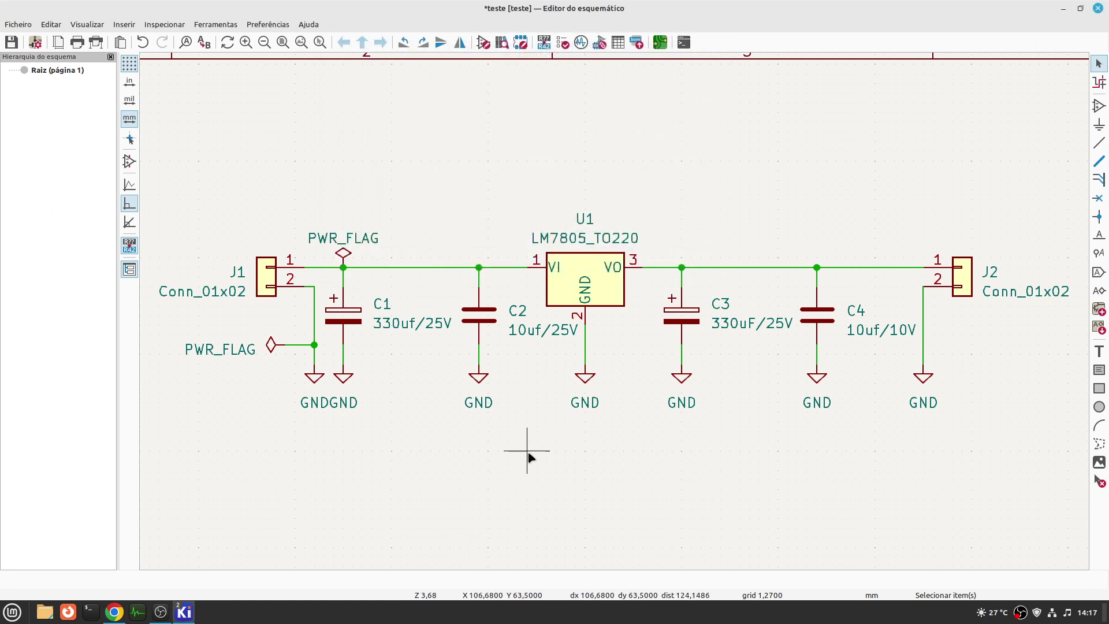
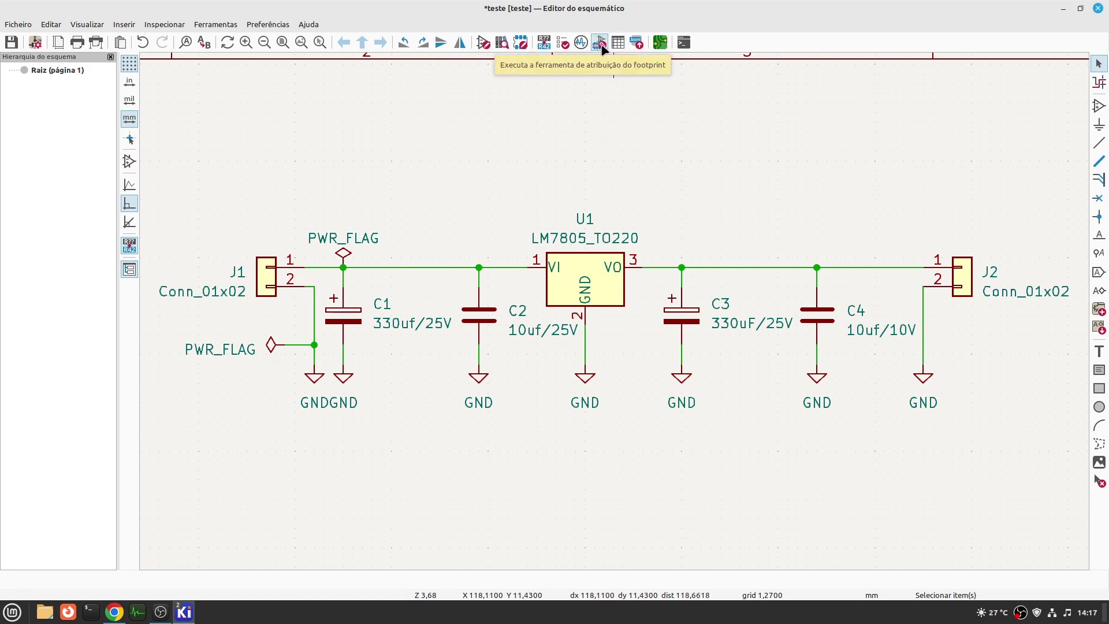
# - Open the footprint assignment tool and examine the list of available footprint libraries, from capacitors and connectors through the package libraries
pyautogui.click(600, 43)
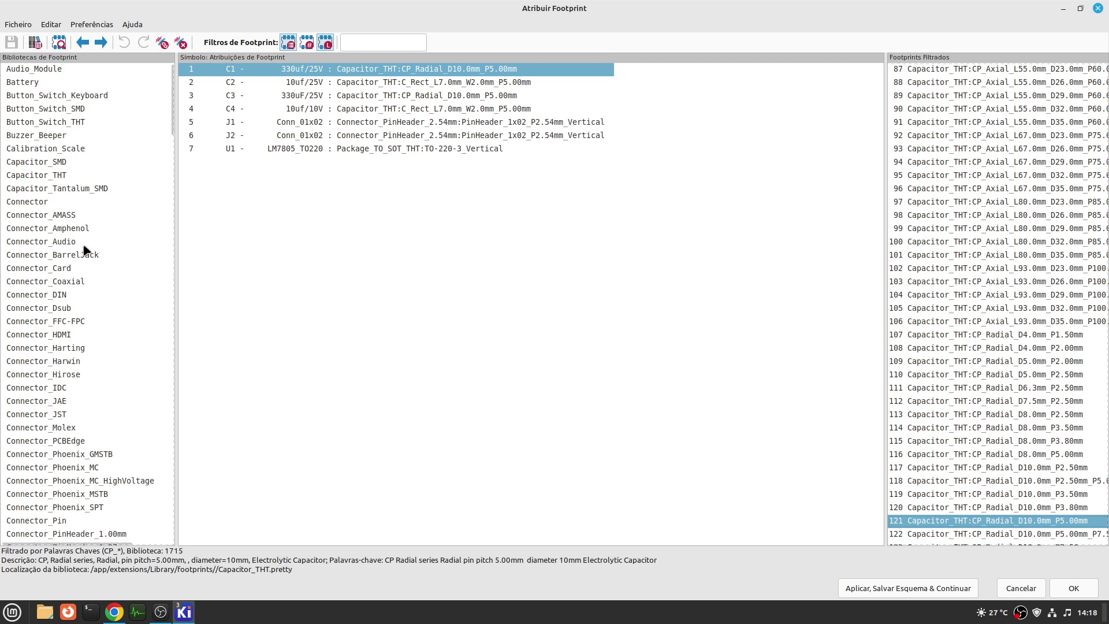
pyautogui.scroll(-10, 83, 249)
pyautogui.scroll(-20, 83, 249)
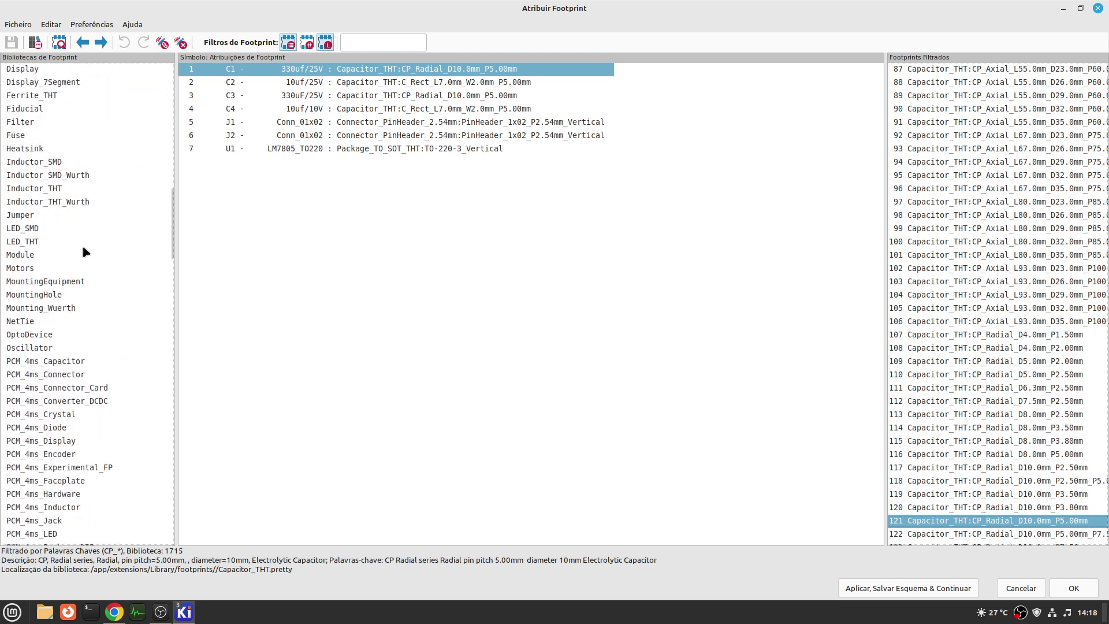
pyautogui.scroll(-13, 84, 251)
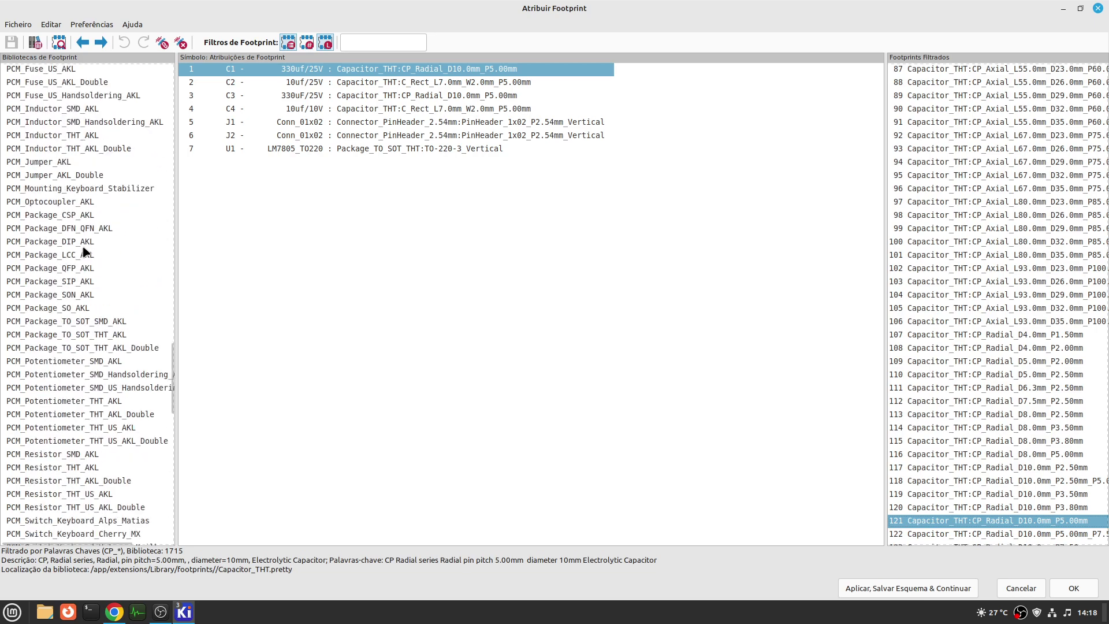
pyautogui.scroll(6, 83, 252)
pyautogui.scroll(20, 84, 252)
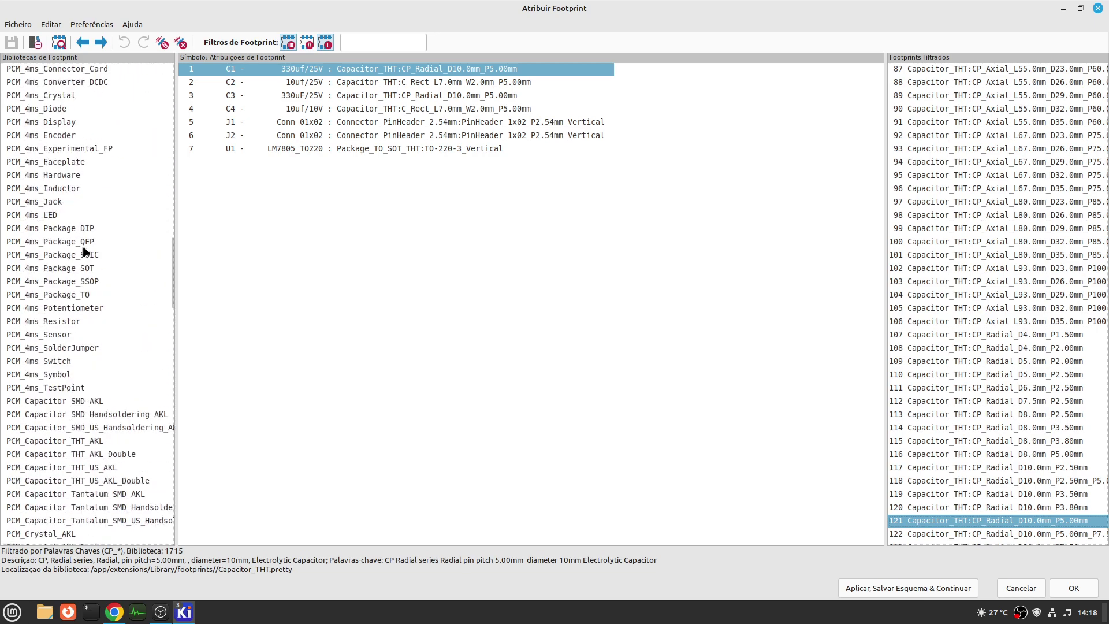
pyautogui.scroll(-20, 83, 253)
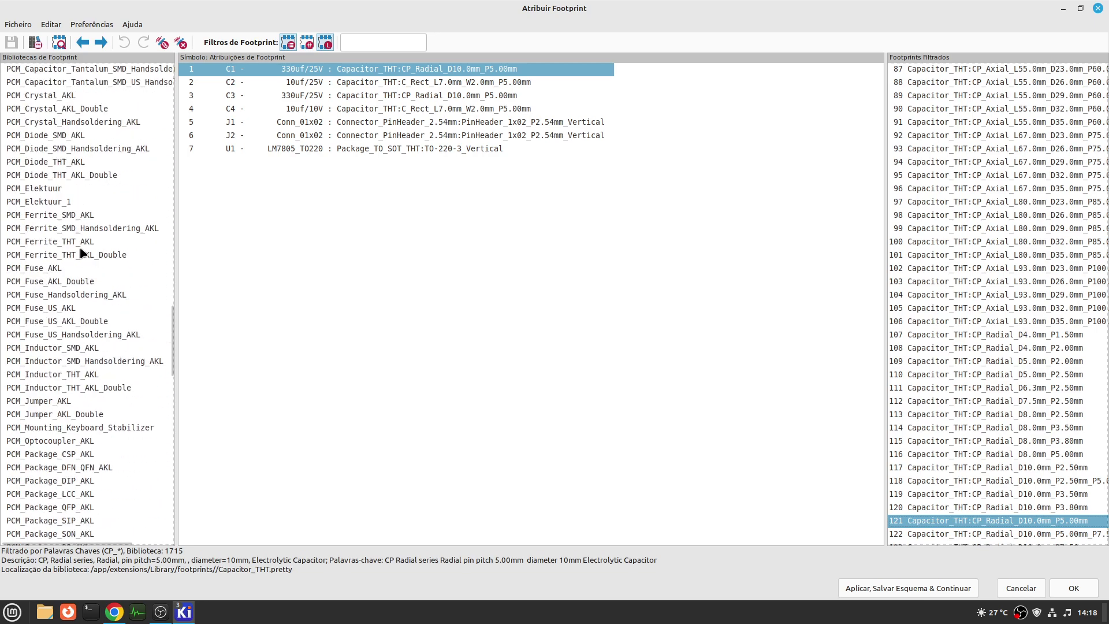
pyautogui.scroll(-6, 83, 253)
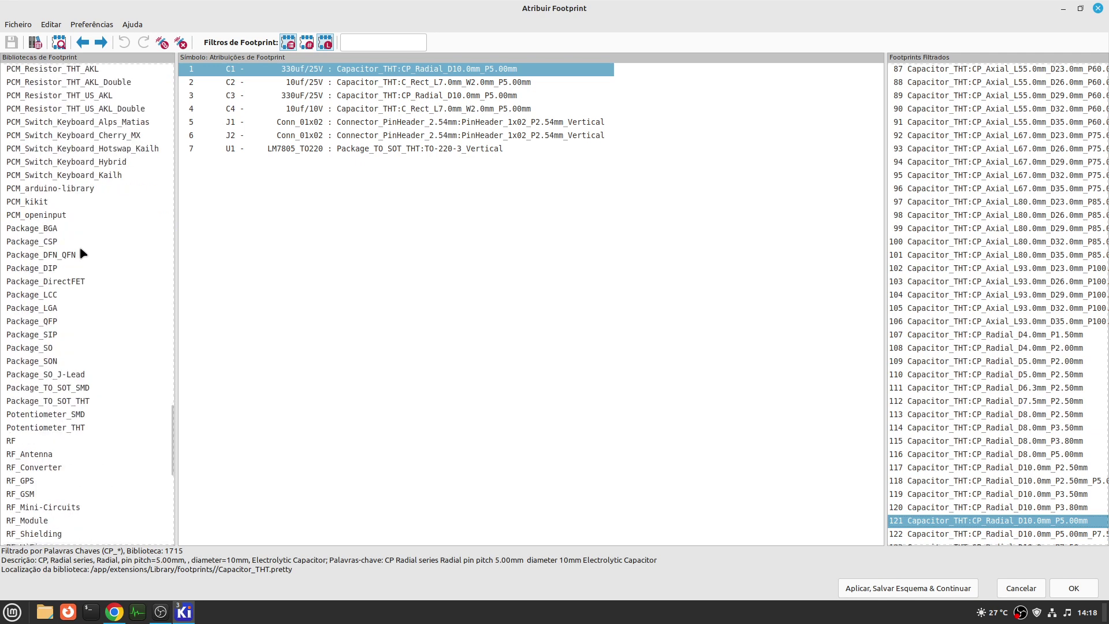
pyautogui.scroll(20, 83, 253)
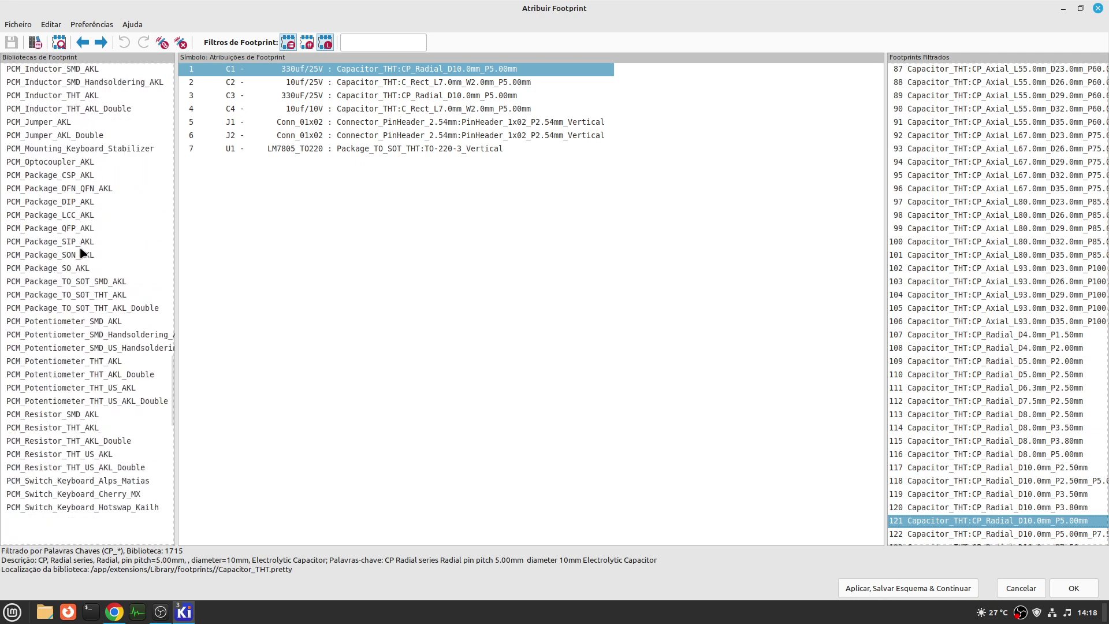
pyautogui.scroll(9, 83, 253)
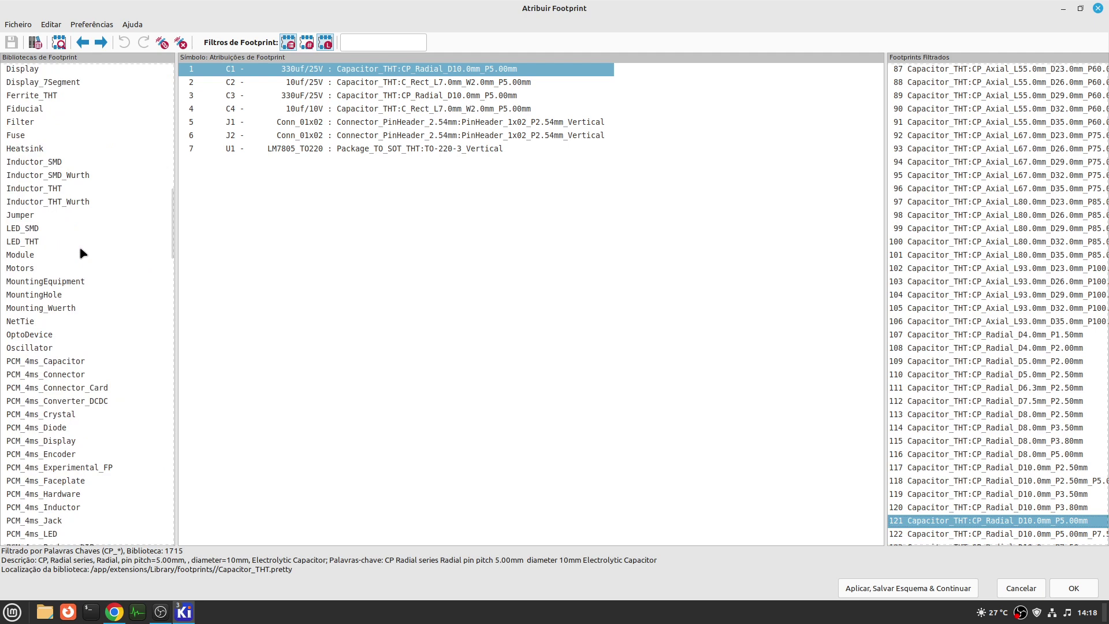
pyautogui.scroll(3, 82, 253)
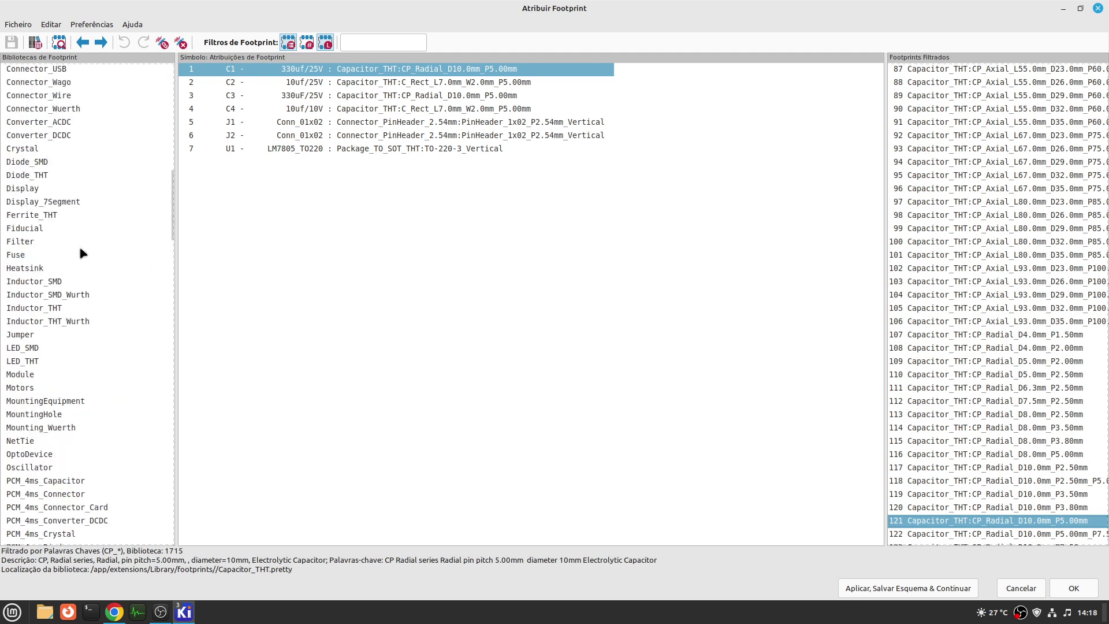
pyautogui.scroll(6, 83, 253)
pyautogui.scroll(2, 81, 252)
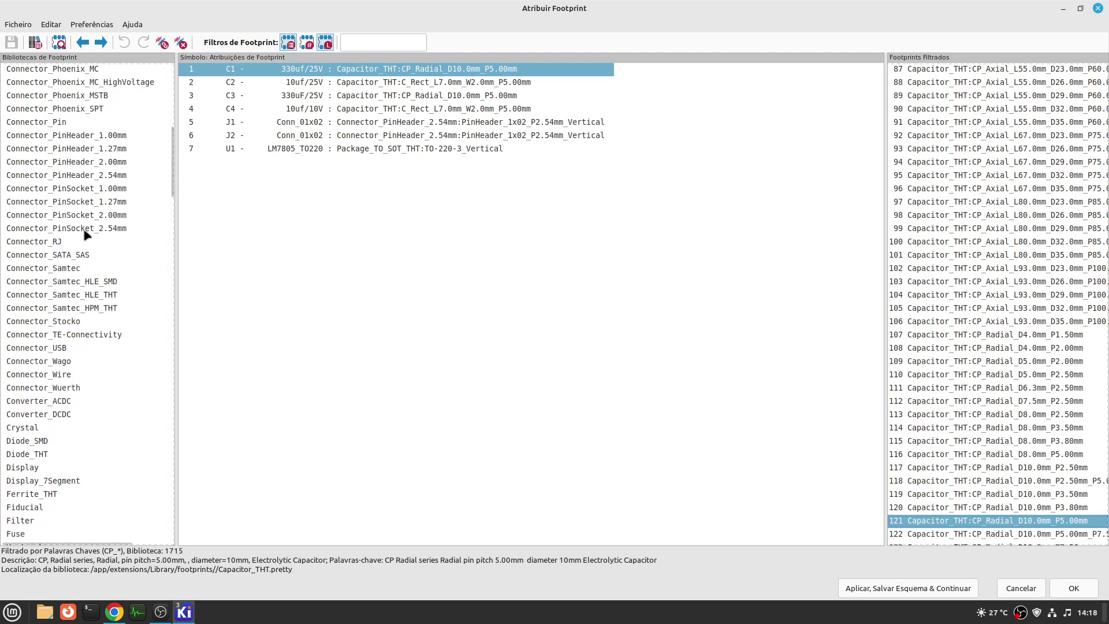
# - List the footprints for J1 from the Connector_PinSocket_2.54mm library, with the library filter enabled
pyautogui.click(85, 230)
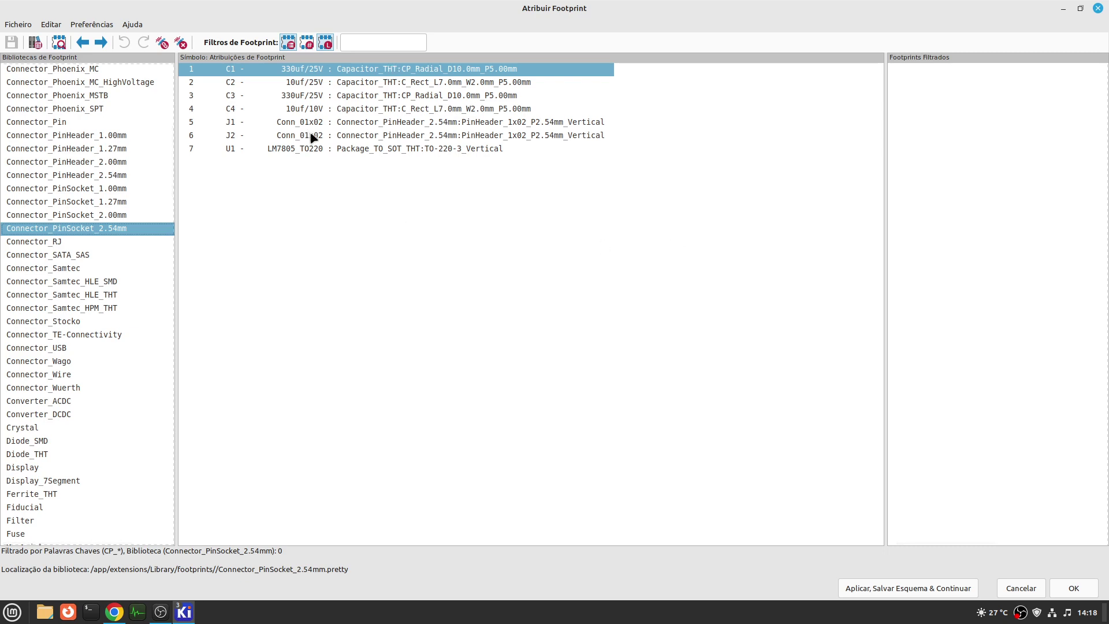
pyautogui.click(325, 43)
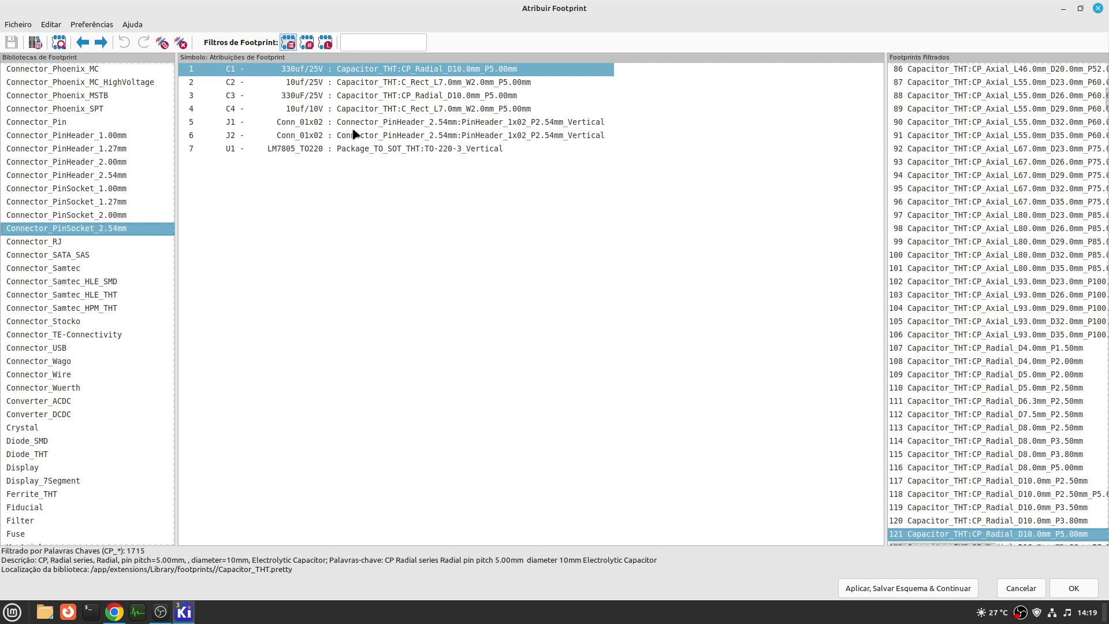
pyautogui.click(305, 121)
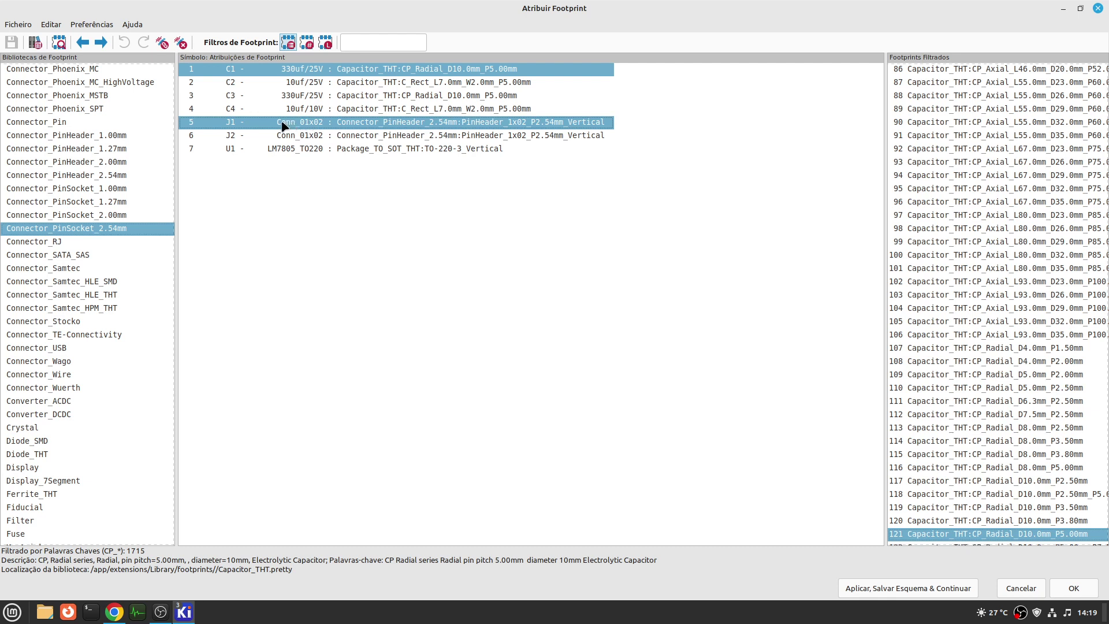
pyautogui.click(282, 122)
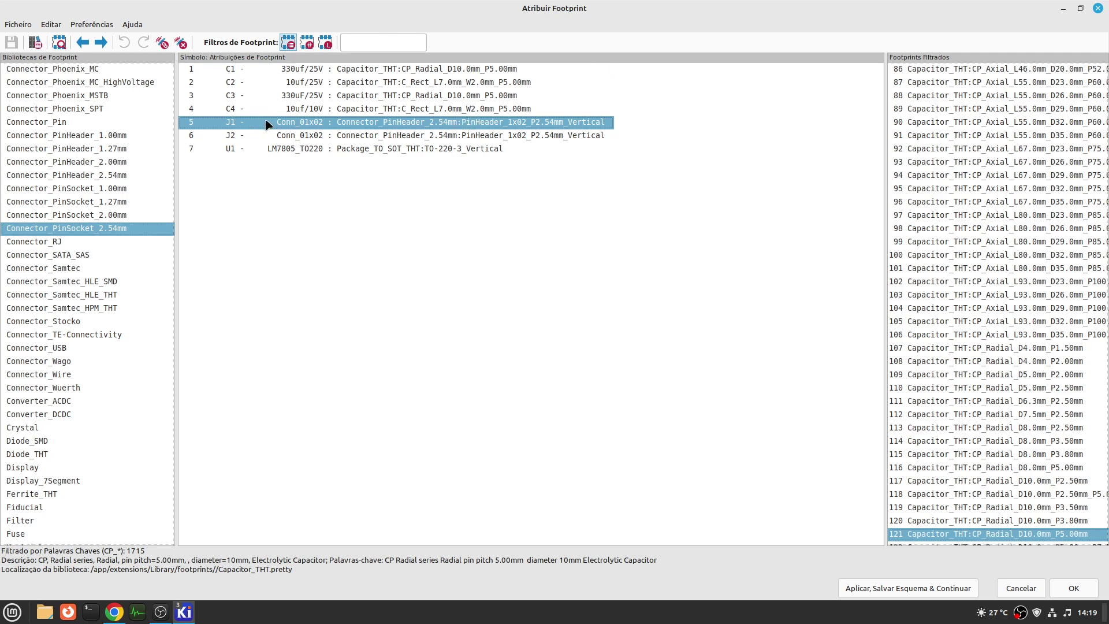
pyautogui.click(325, 42)
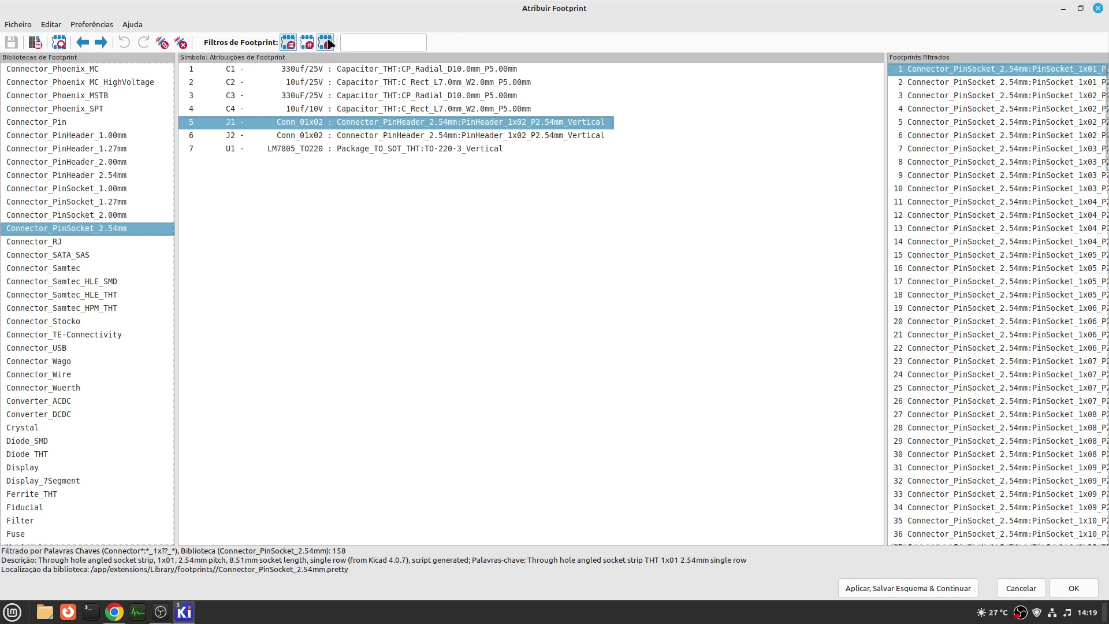
# - Preview the PinSocket_1x01_P2.54mm_Horizontal footprint, inspect its outline and pad, and close the preview
pyautogui.rightClick(1019, 72)
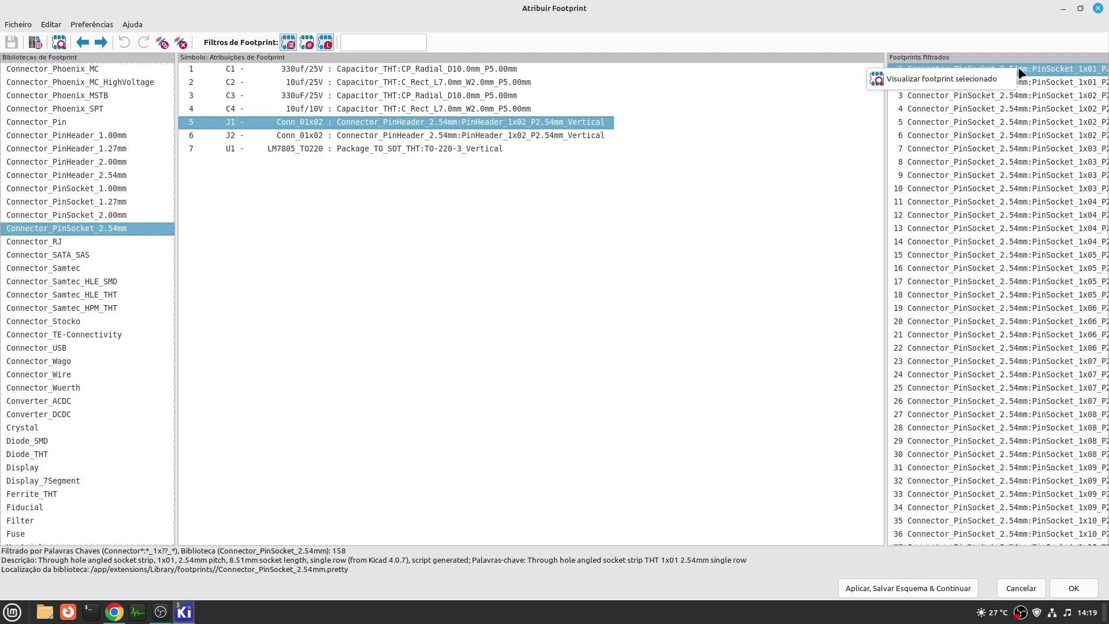
pyautogui.click(955, 79)
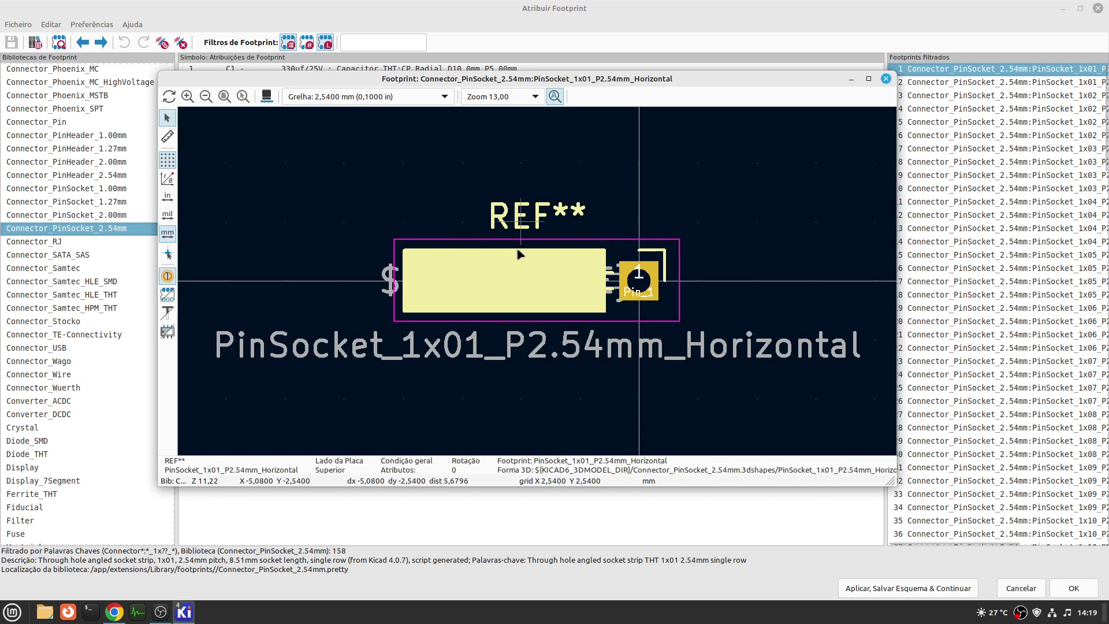
pyautogui.scroll(-3, 518, 254)
pyautogui.scroll(2, 537, 285)
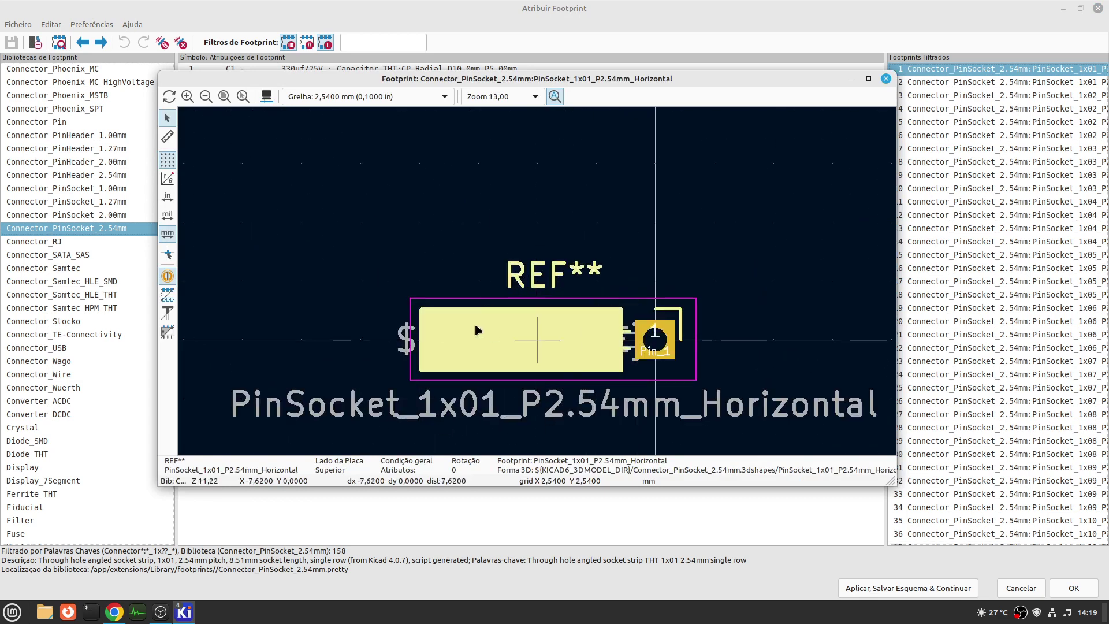
pyautogui.scroll(-4, 538, 284)
pyautogui.scroll(3, 538, 285)
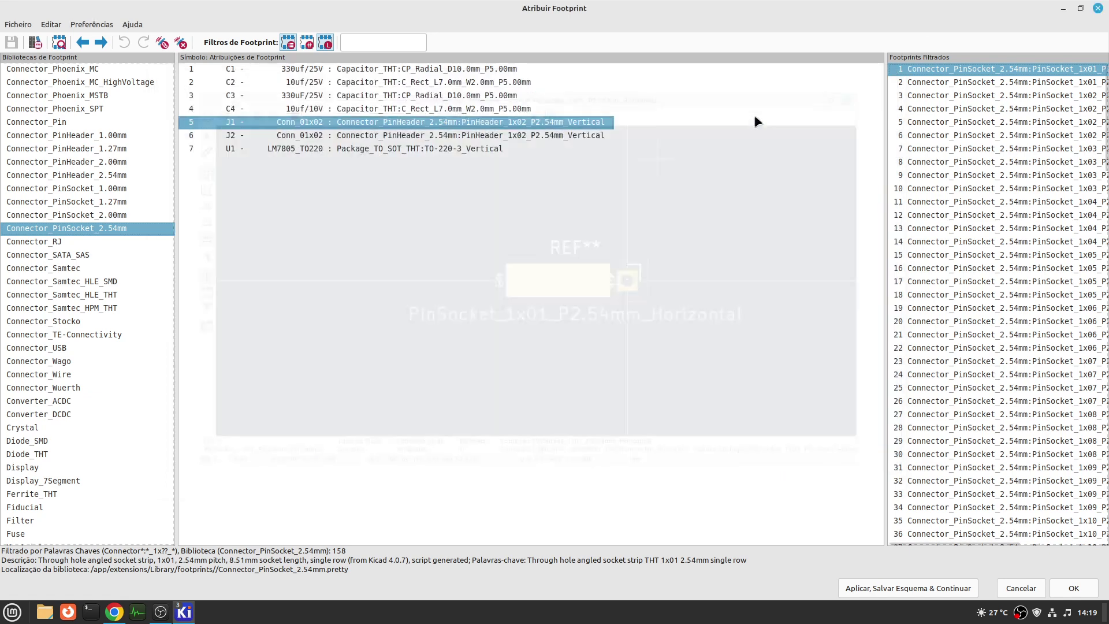
pyautogui.click(886, 79)
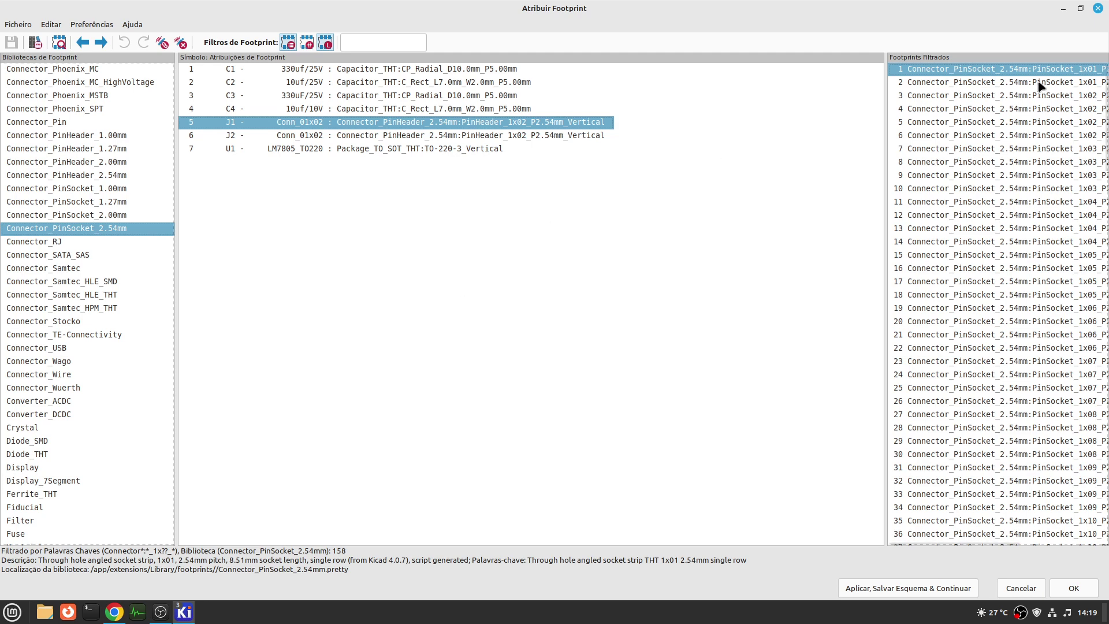
# - Preview the two-pin PinSocket_1x02_P2.54mm_Horizontal footprint from the filtered list and close the preview
pyautogui.rightClick(1028, 99)
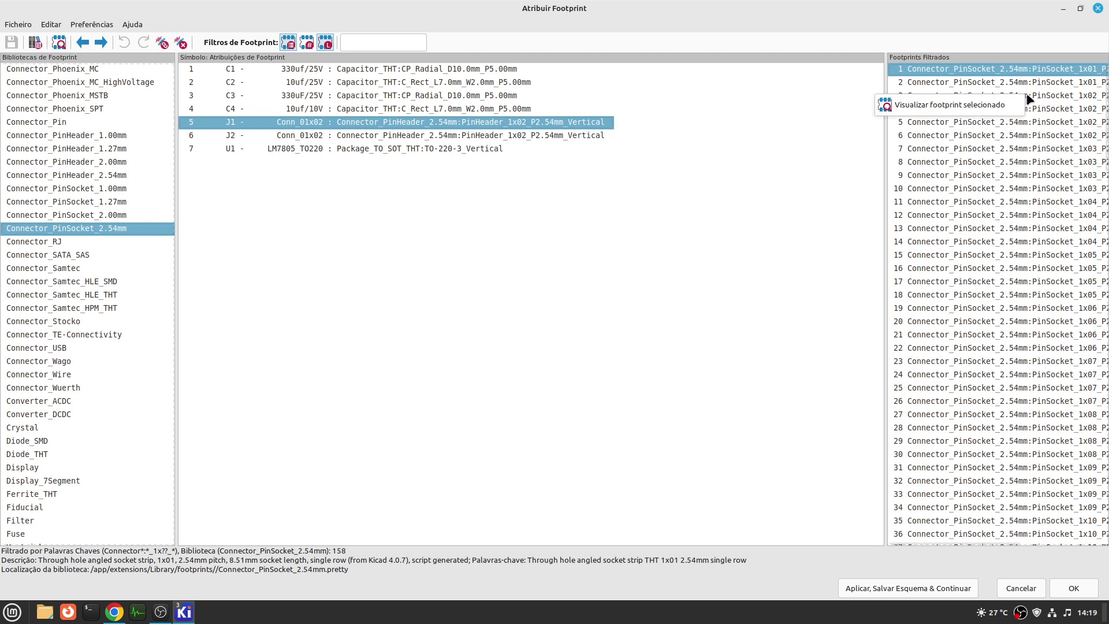
pyautogui.click(989, 108)
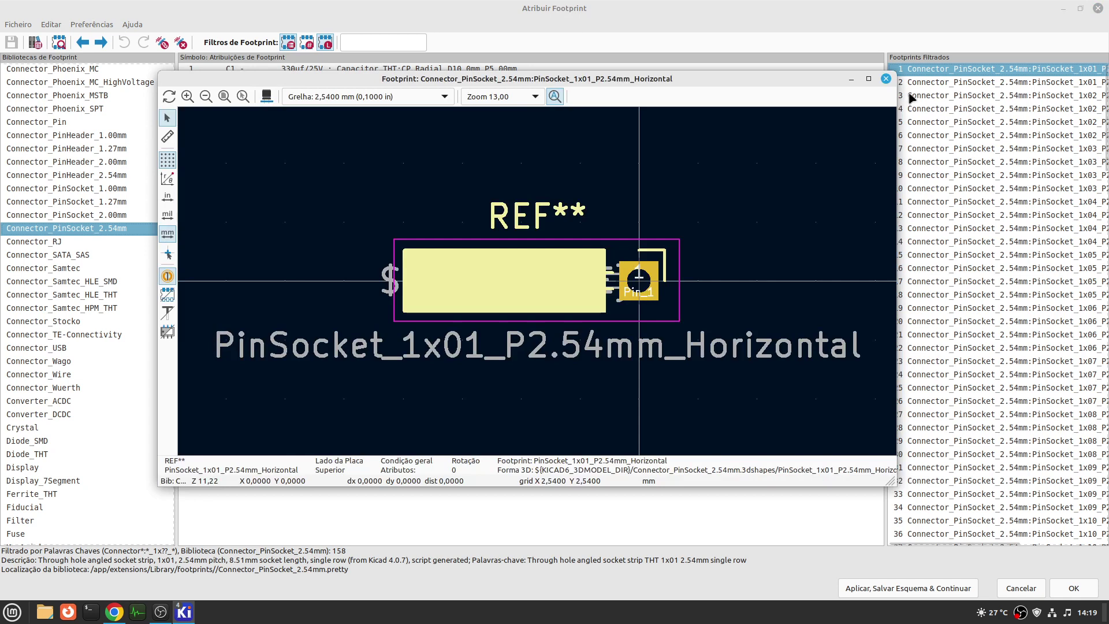
pyautogui.click(885, 78)
pyautogui.click(1007, 97)
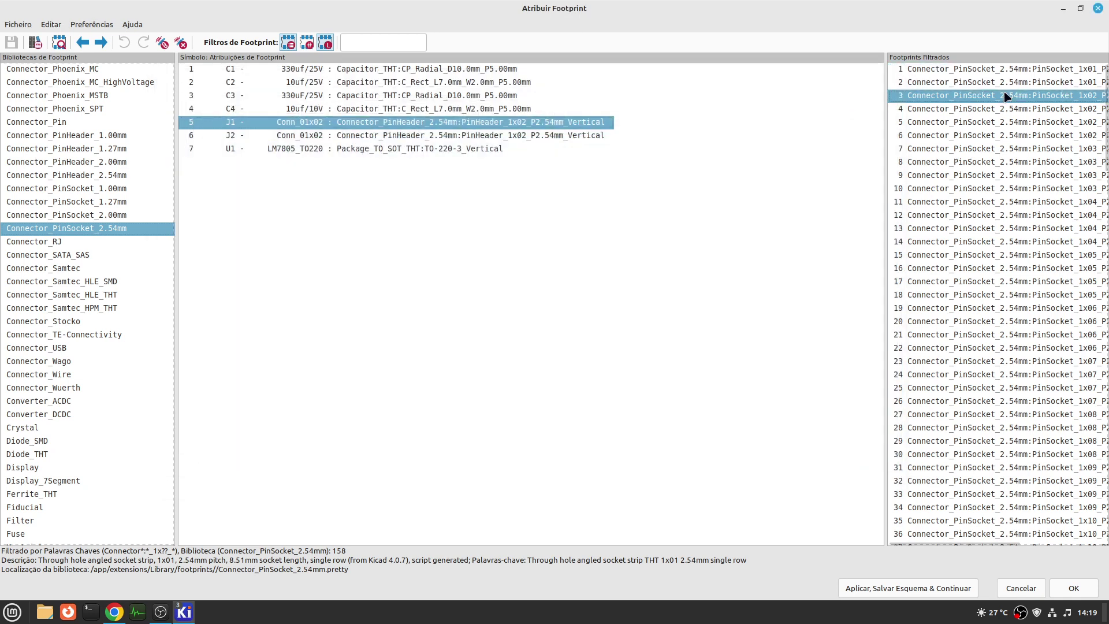
pyautogui.rightClick(1006, 96)
pyautogui.click(889, 103)
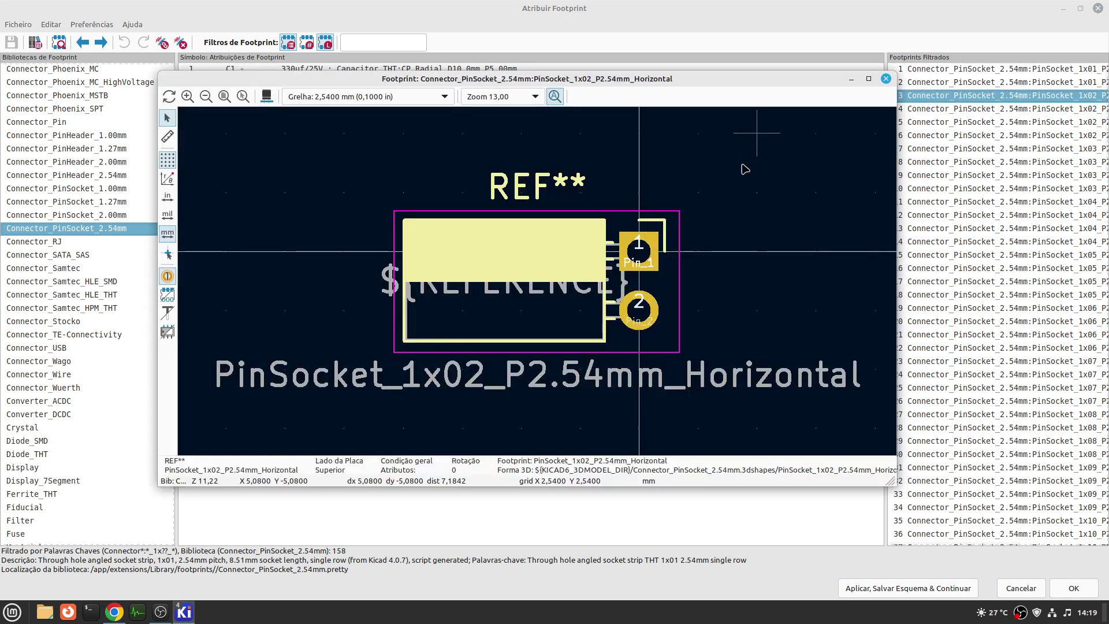
pyautogui.click(885, 79)
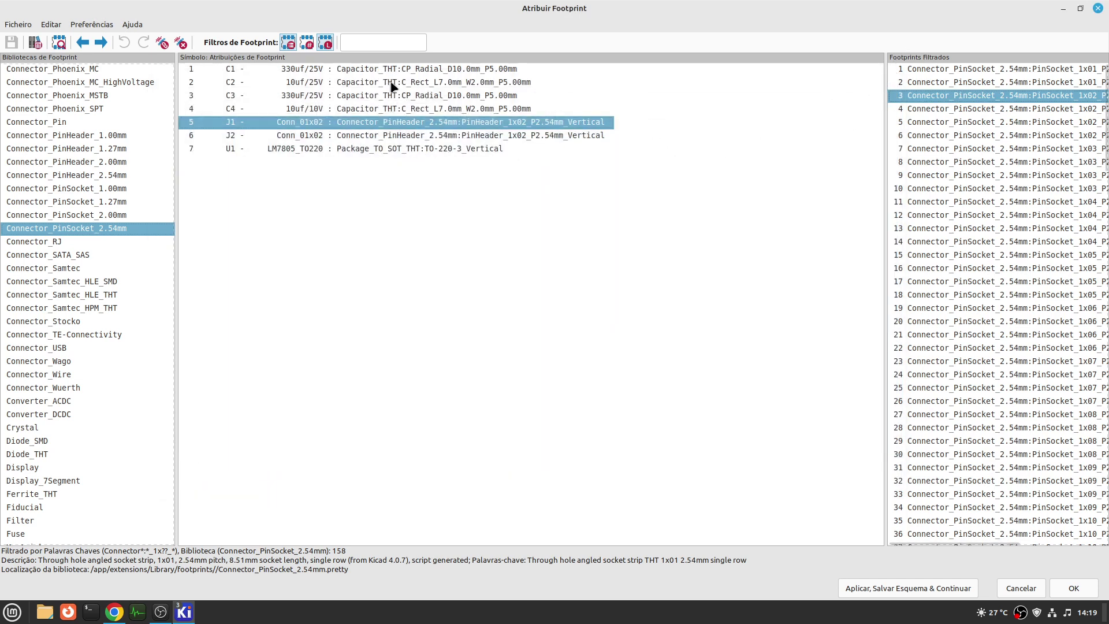
# - Check the J1 and J2 footprint assignments, leave the assignment tool without applying changes, and deselect J1 on the schematic
pyautogui.click(548, 136)
pyautogui.click(549, 125)
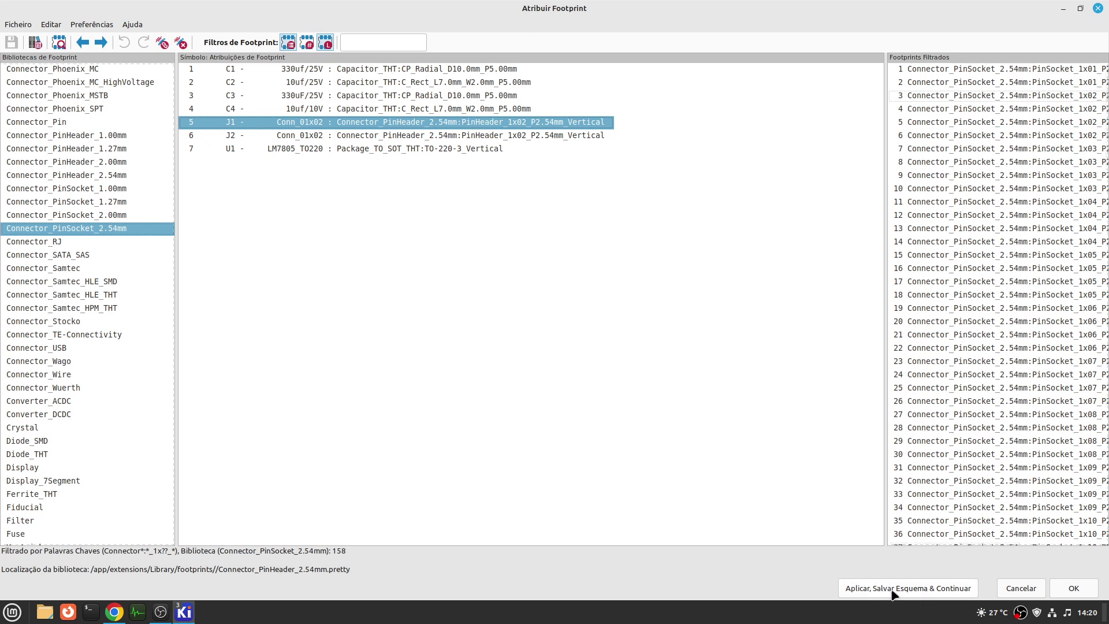
pyautogui.click(1027, 589)
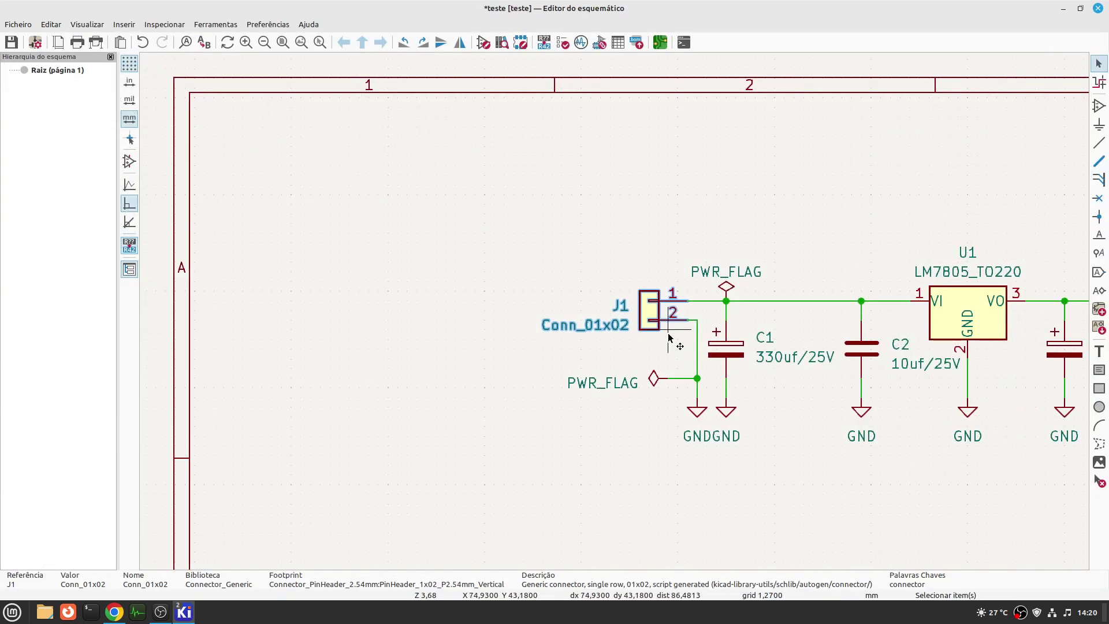
pyautogui.hotkey('ctrl', 'Home')
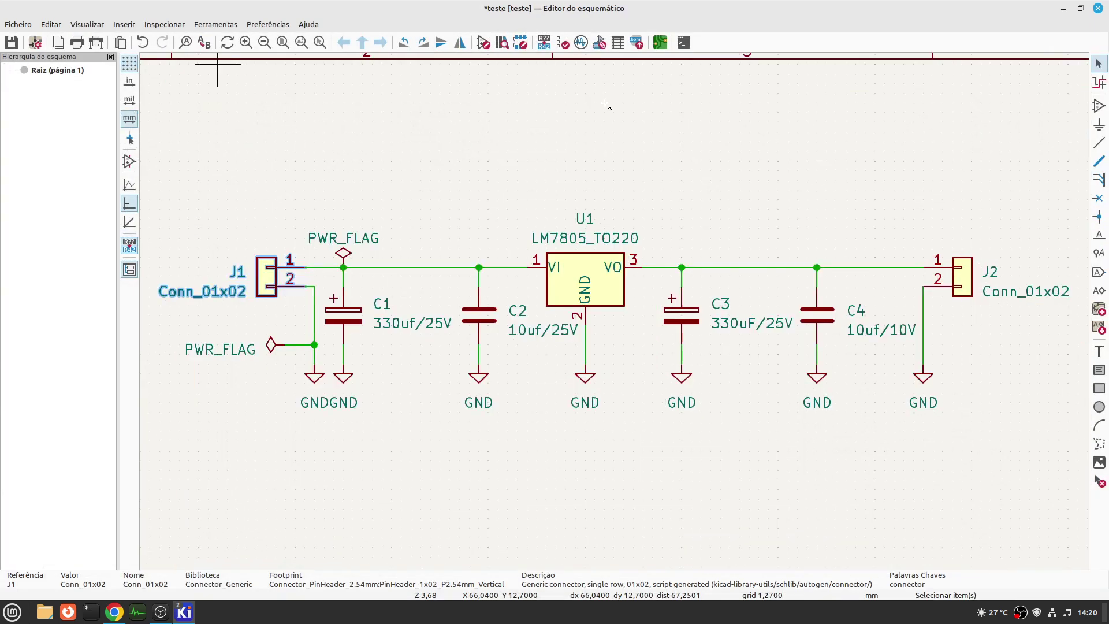
pyautogui.click(509, 140)
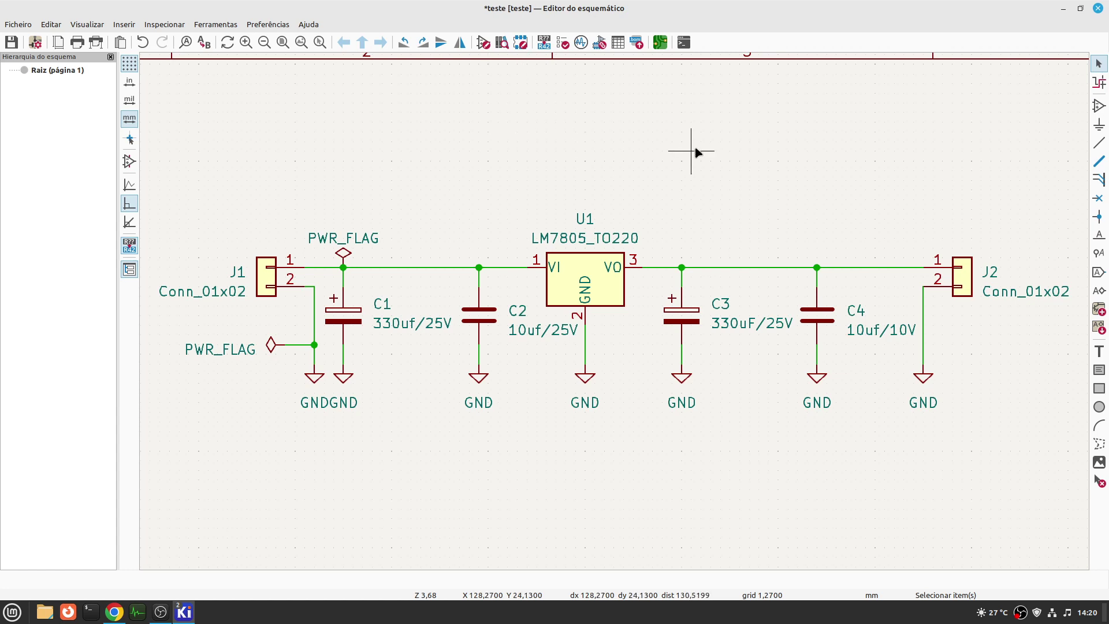
# - Open the project's board layout from the schematic, inspect the empty sheet's title block, and fit the sheet in view
pyautogui.click(660, 47)
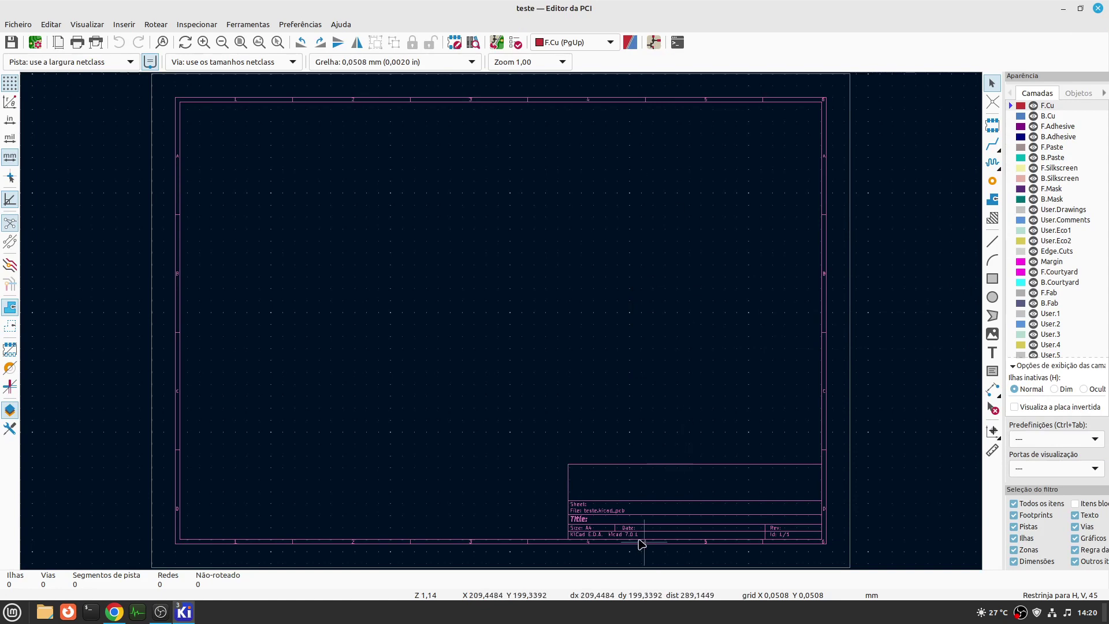
pyautogui.scroll(5, 633, 530)
pyautogui.scroll(2, 503, 326)
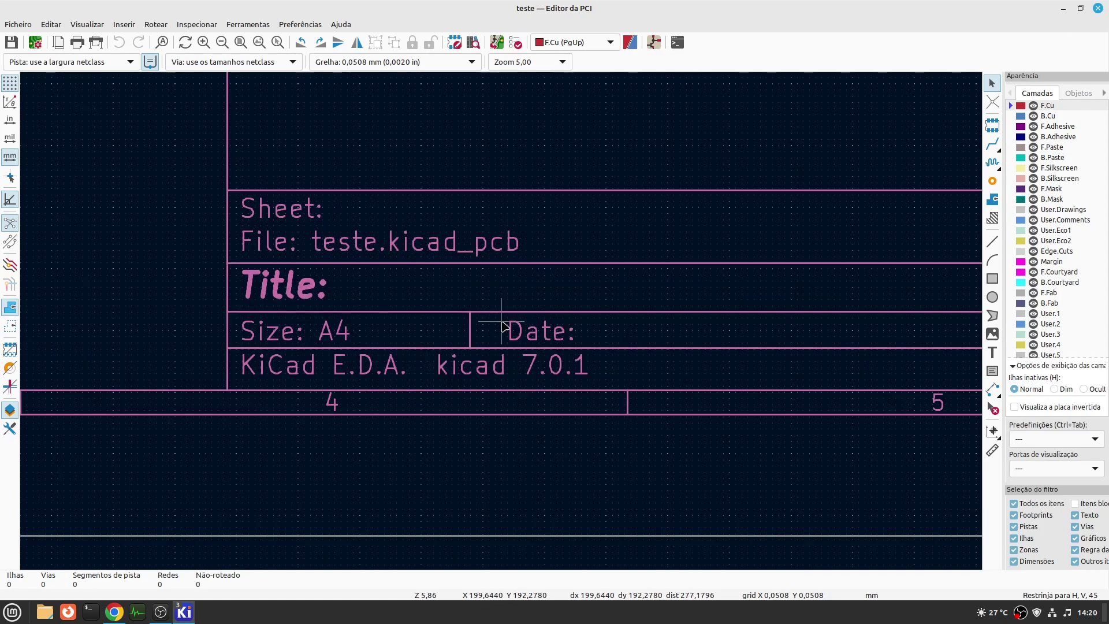
pyautogui.scroll(-4, 504, 326)
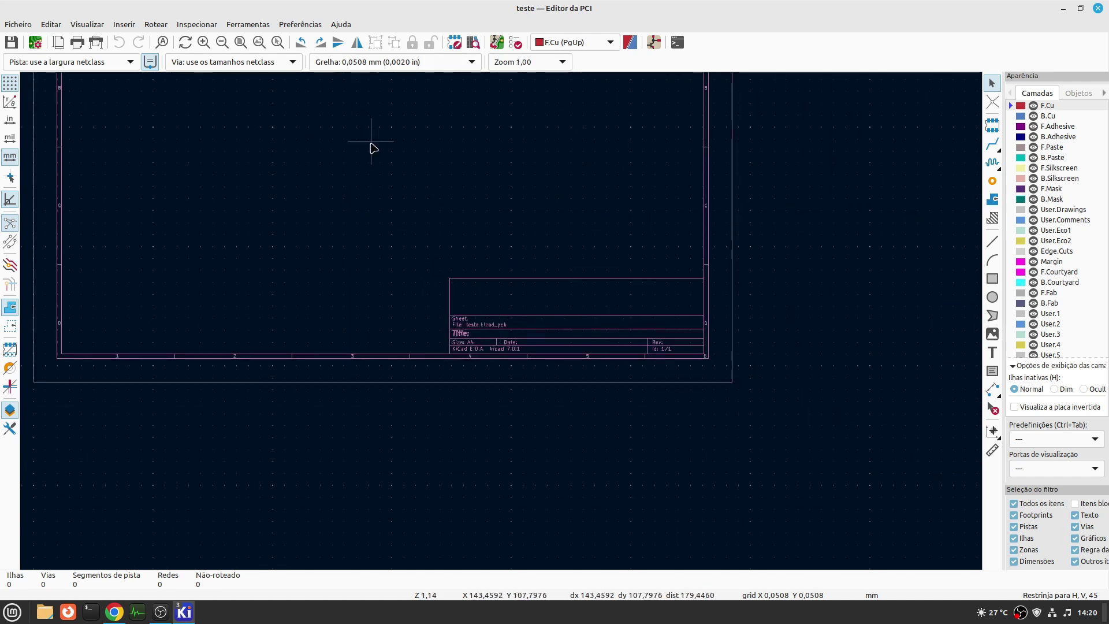
pyautogui.press('Home')
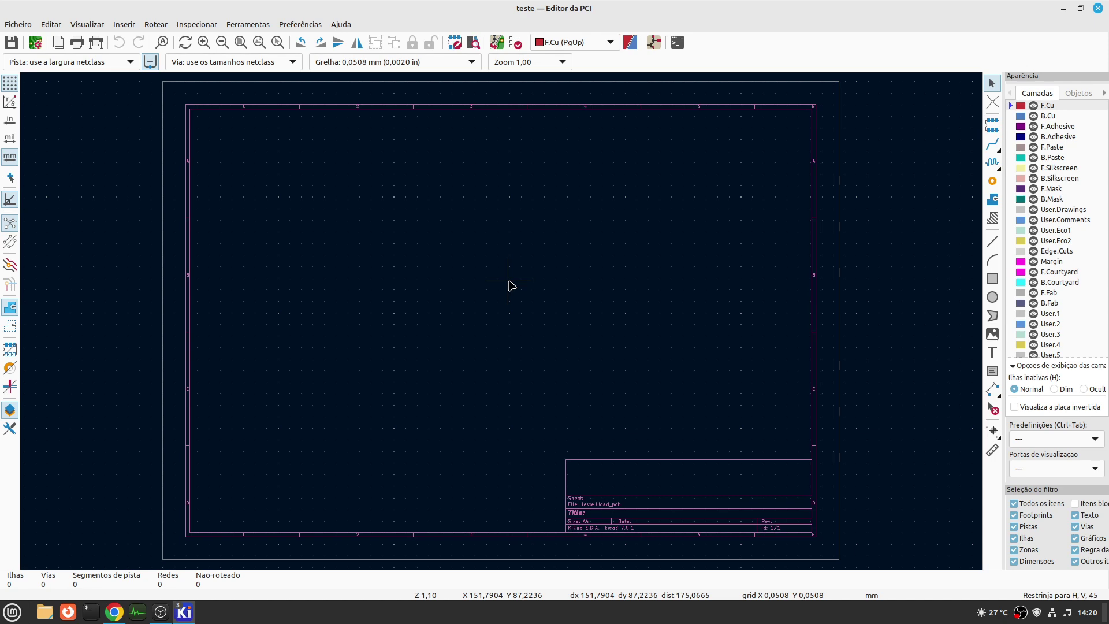
# - Update the PCB from the schematic, place the imported footprints together near the middle of the sheet, and deselect them
pyautogui.press('F8')
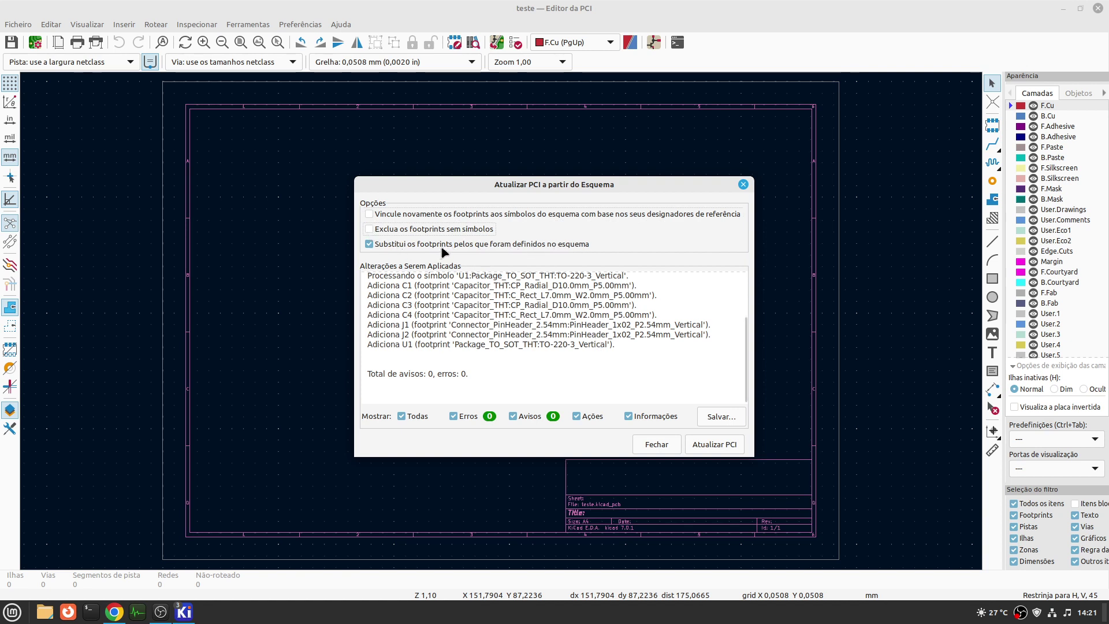
pyautogui.click(733, 447)
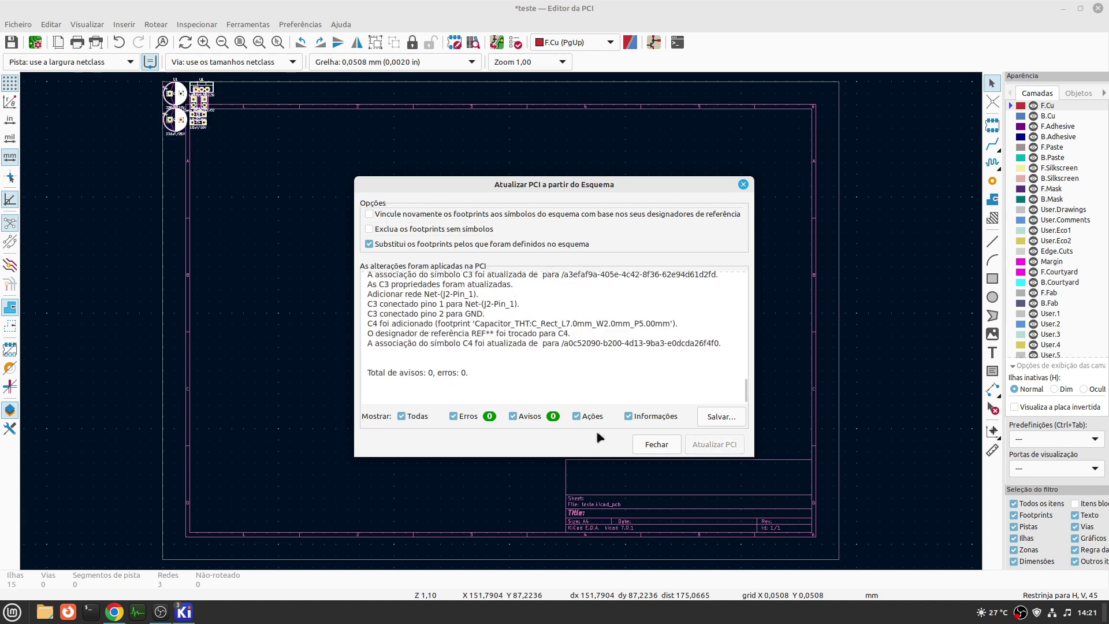
pyautogui.click(659, 445)
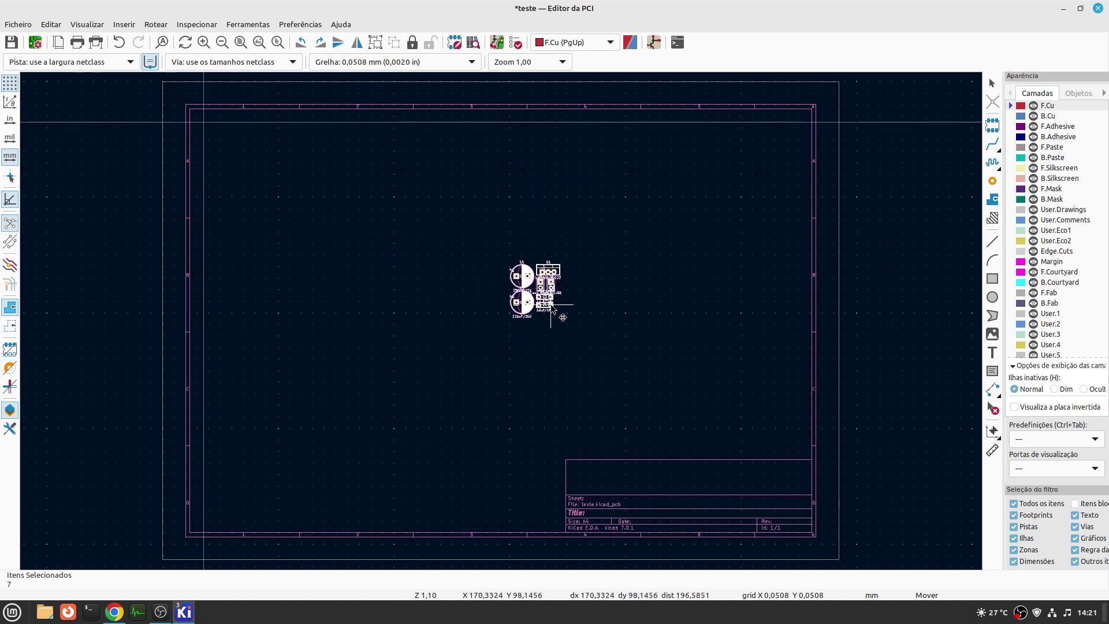
pyautogui.click(551, 305)
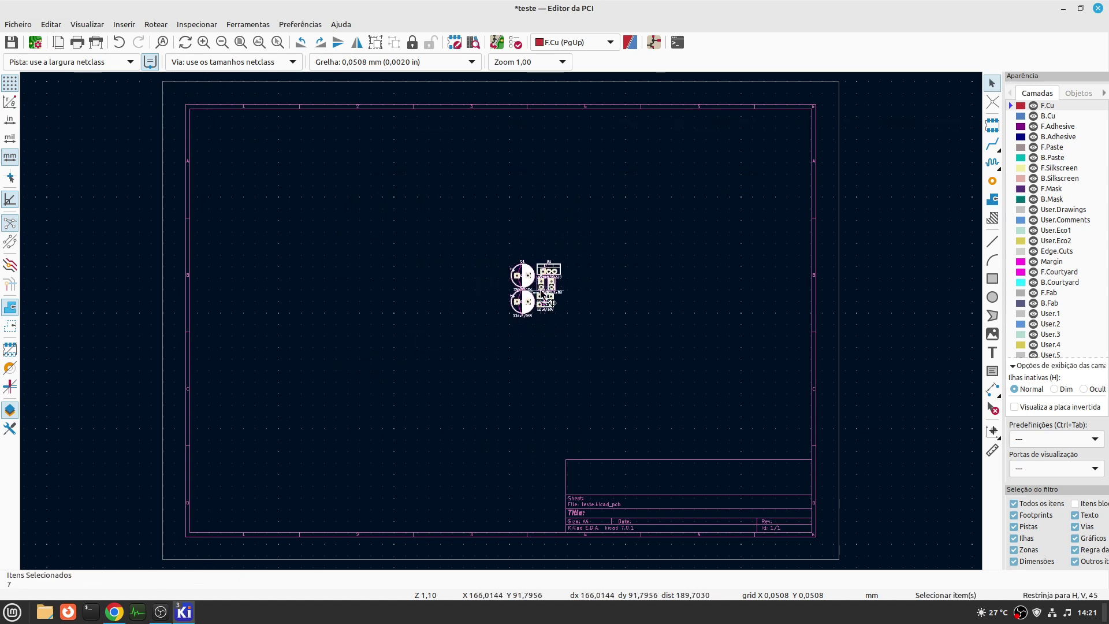
pyautogui.click(585, 317)
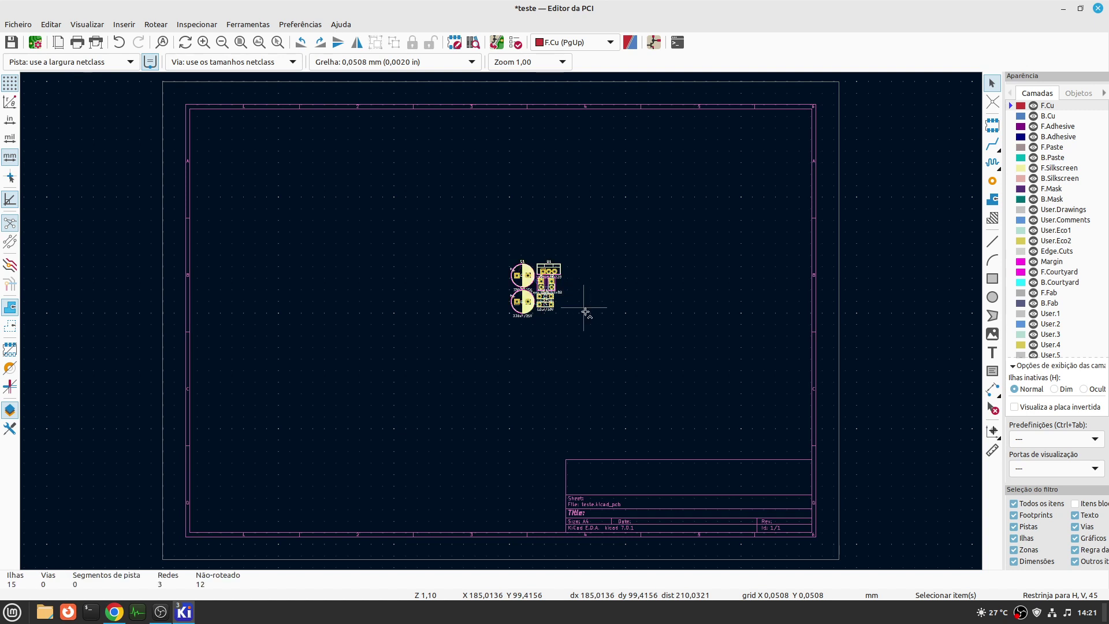
# - Inspect the imported footprints up close and in the 3D viewer, tilting the board to see the component bodies, and close the viewer
pyautogui.scroll(3, 502, 324)
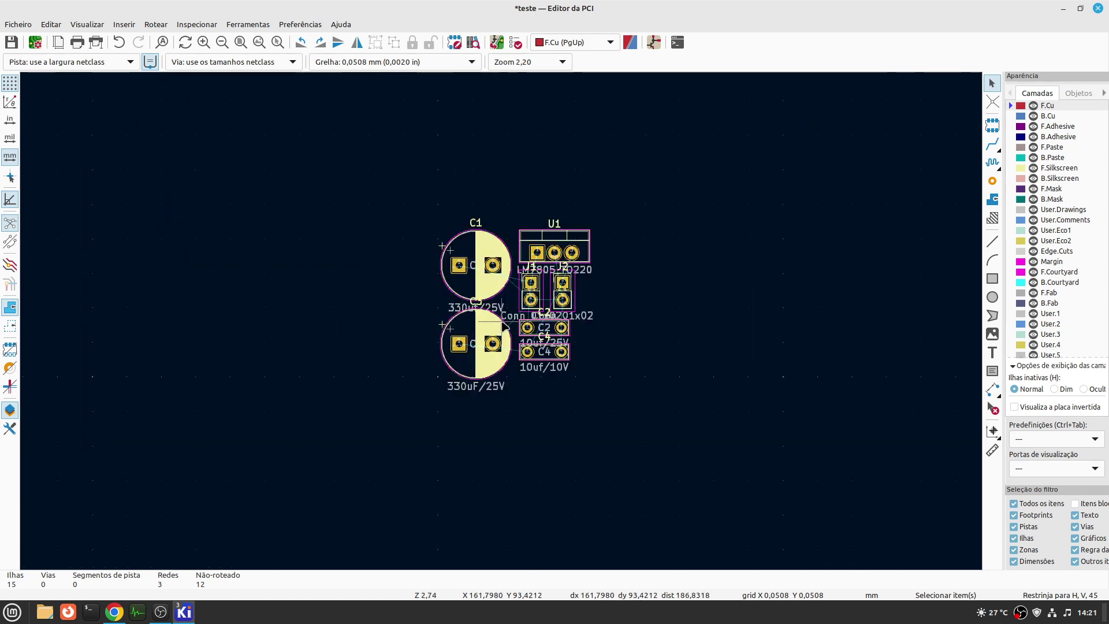
pyautogui.scroll(3, 502, 324)
pyautogui.scroll(-1, 503, 323)
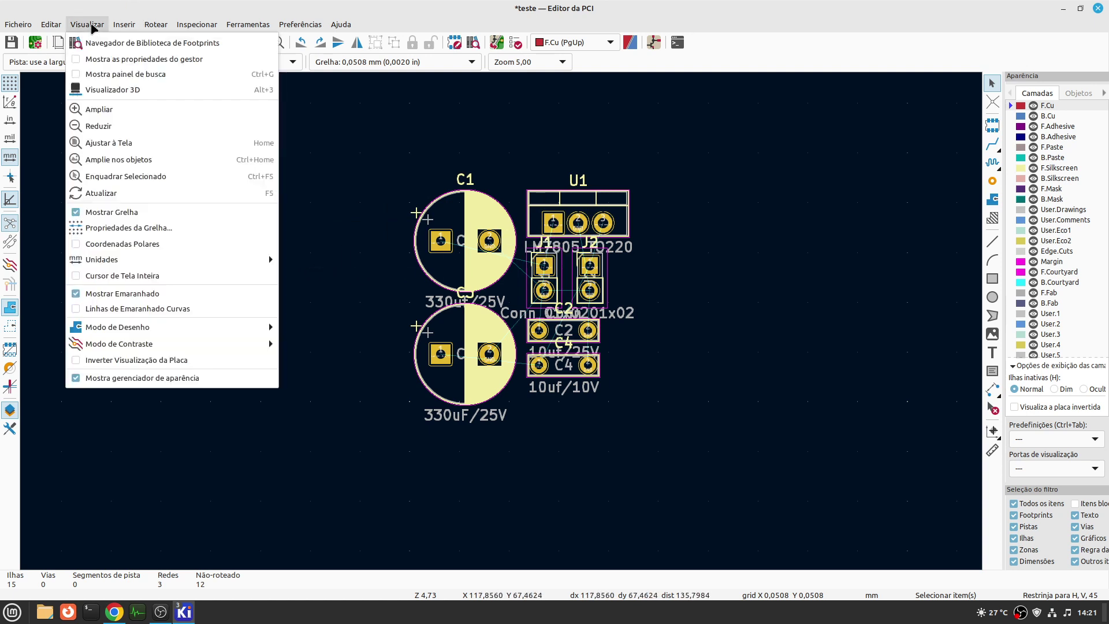
pyautogui.click(118, 92)
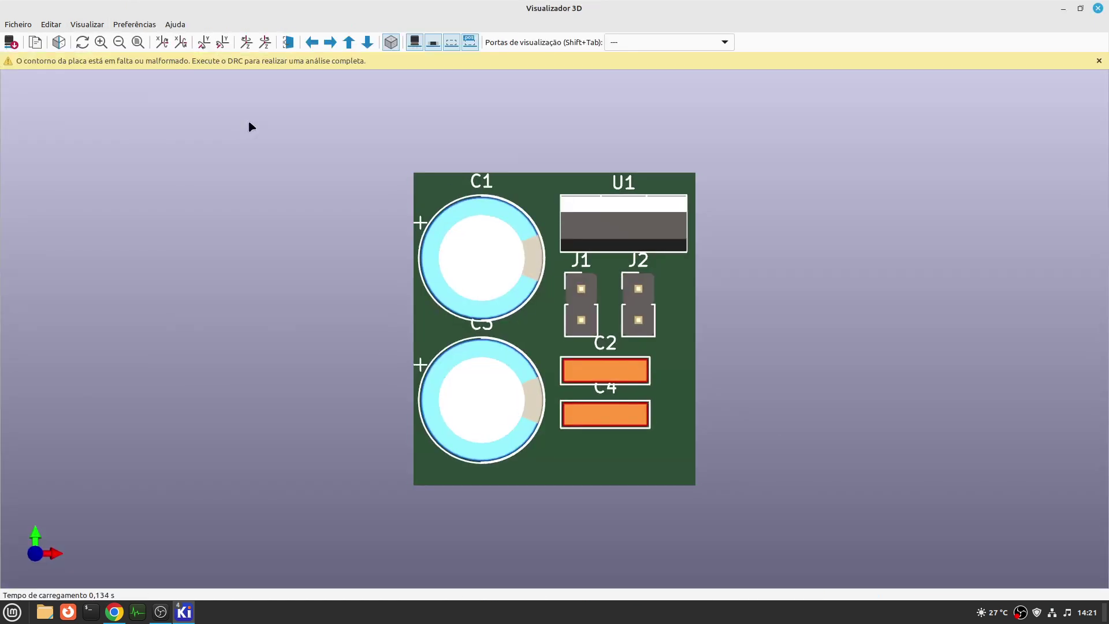
pyautogui.moveTo(604, 456); pyautogui.dragTo(664, 345)
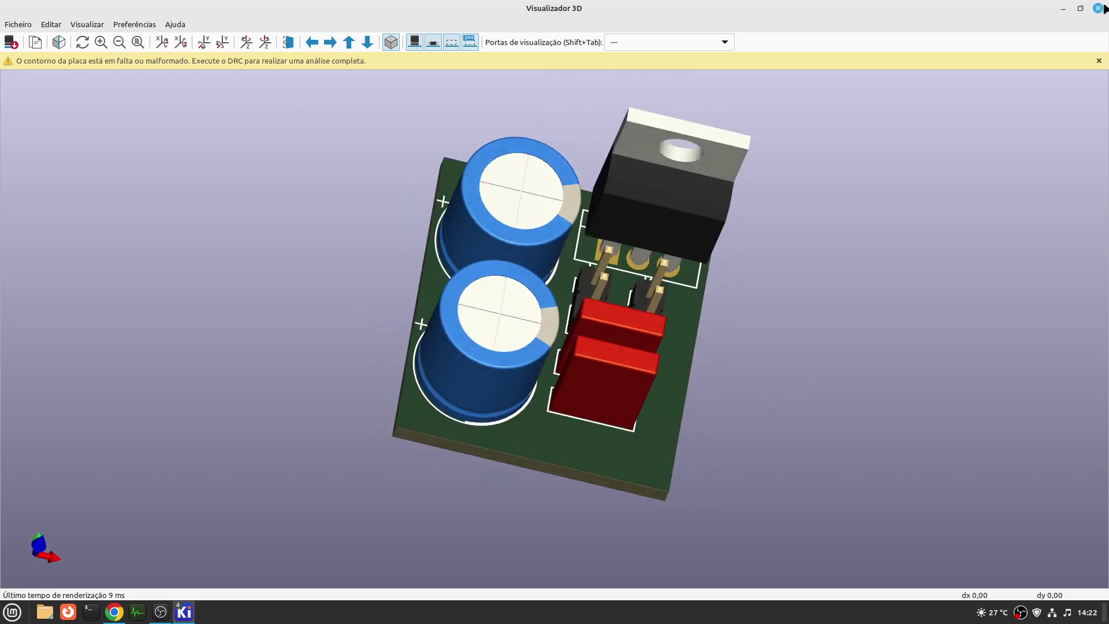
pyautogui.click(1098, 8)
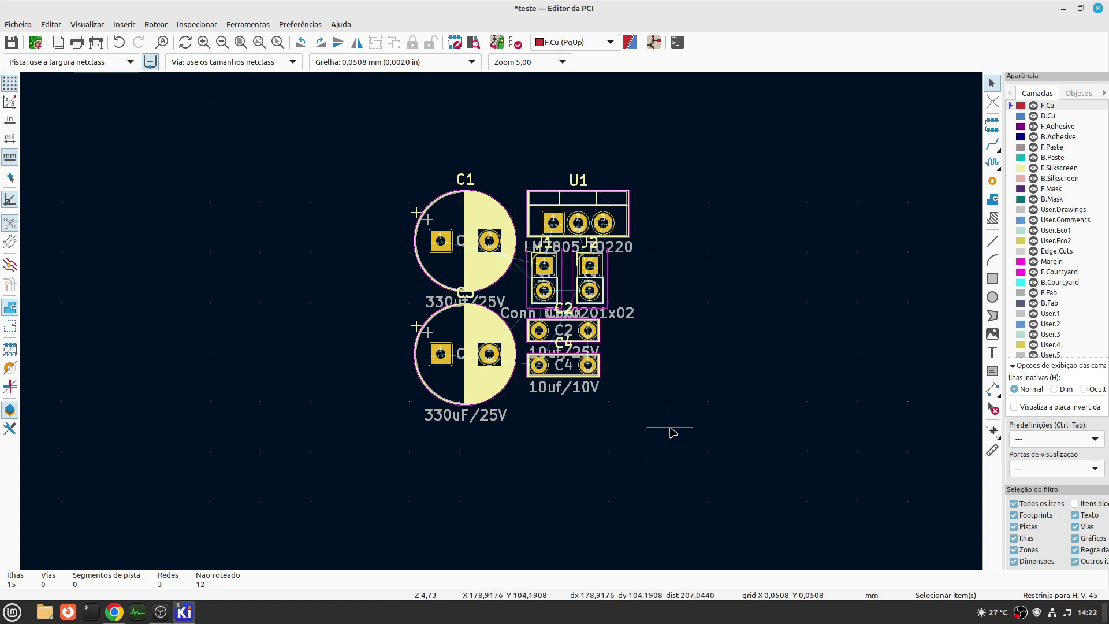
# - Separate the connector footprints by moving J1 well to the left of C1 and J2 to the right of U1
pyautogui.click(558, 283)
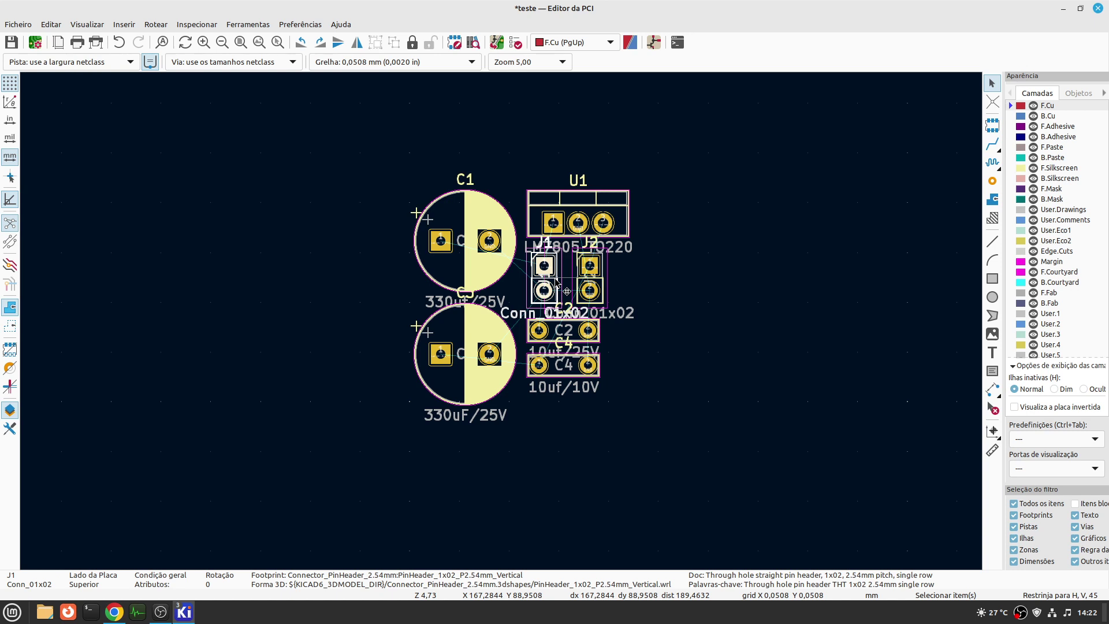
pyautogui.moveTo(556, 283); pyautogui.dragTo(236, 311)
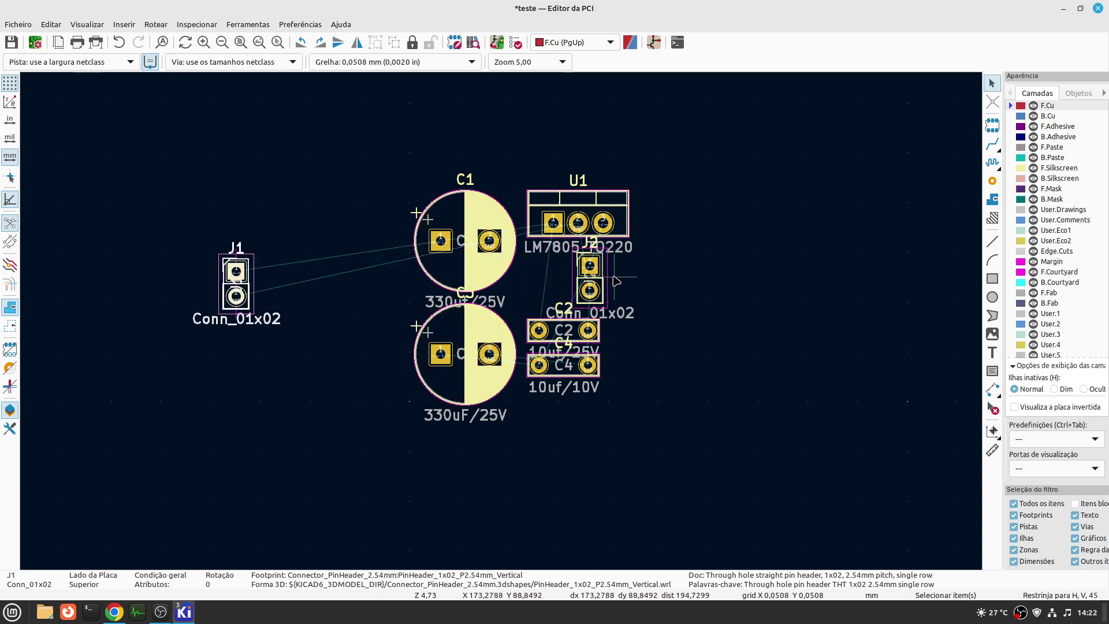
pyautogui.click(603, 284)
pyautogui.moveTo(604, 284); pyautogui.dragTo(736, 290)
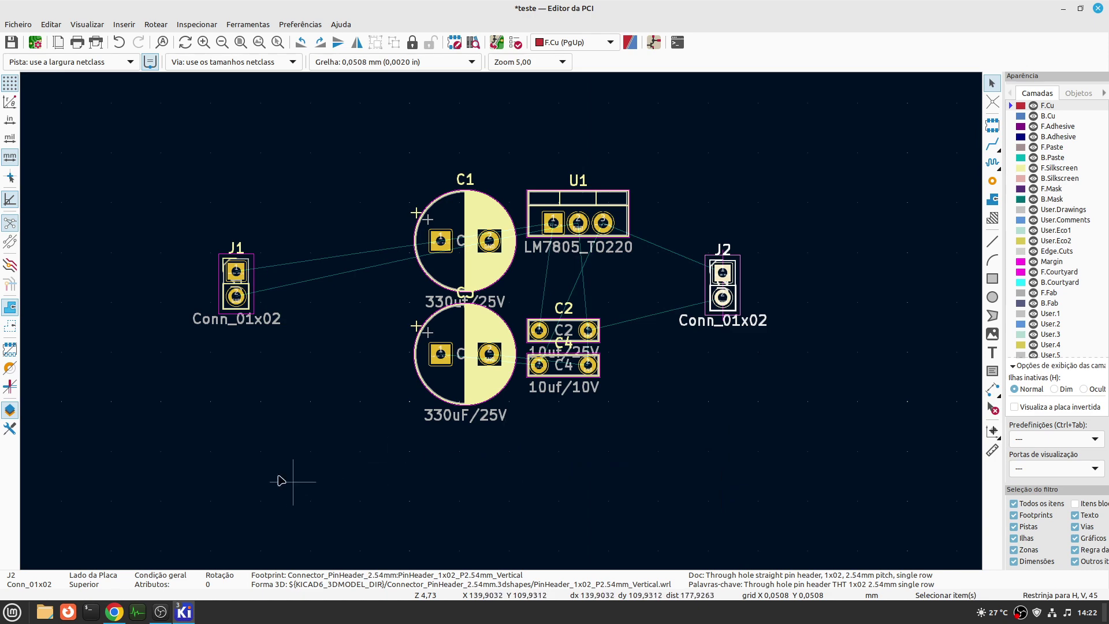
# - Check the link between schematic and board by selecting J1 in the schematic and locating its footprint in the PCB editor
pyautogui.click(188, 615)
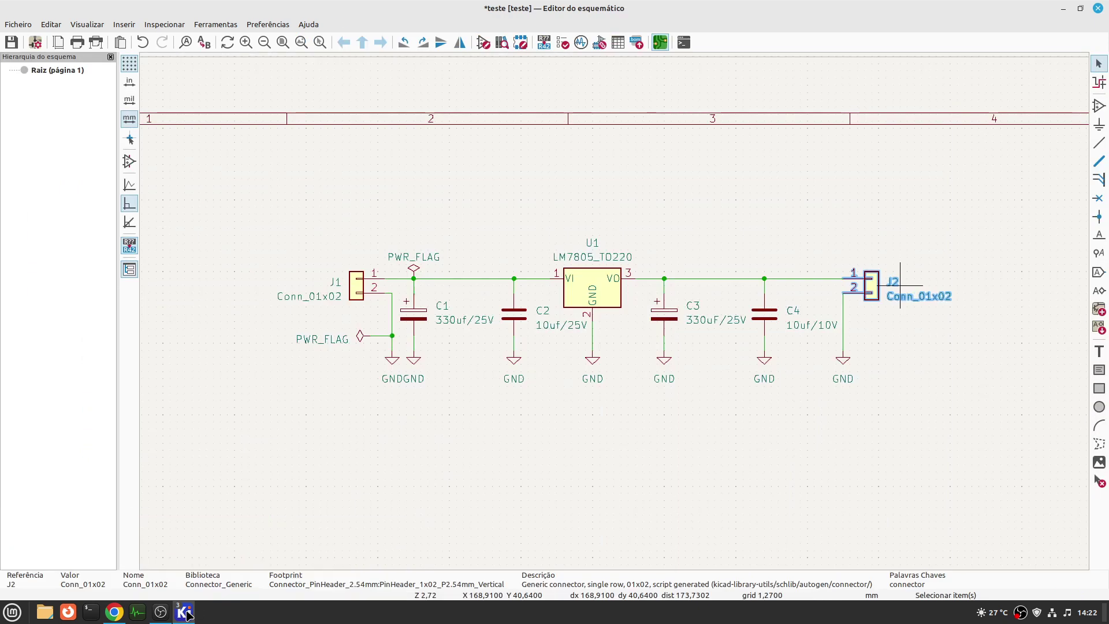
pyautogui.click(515, 476)
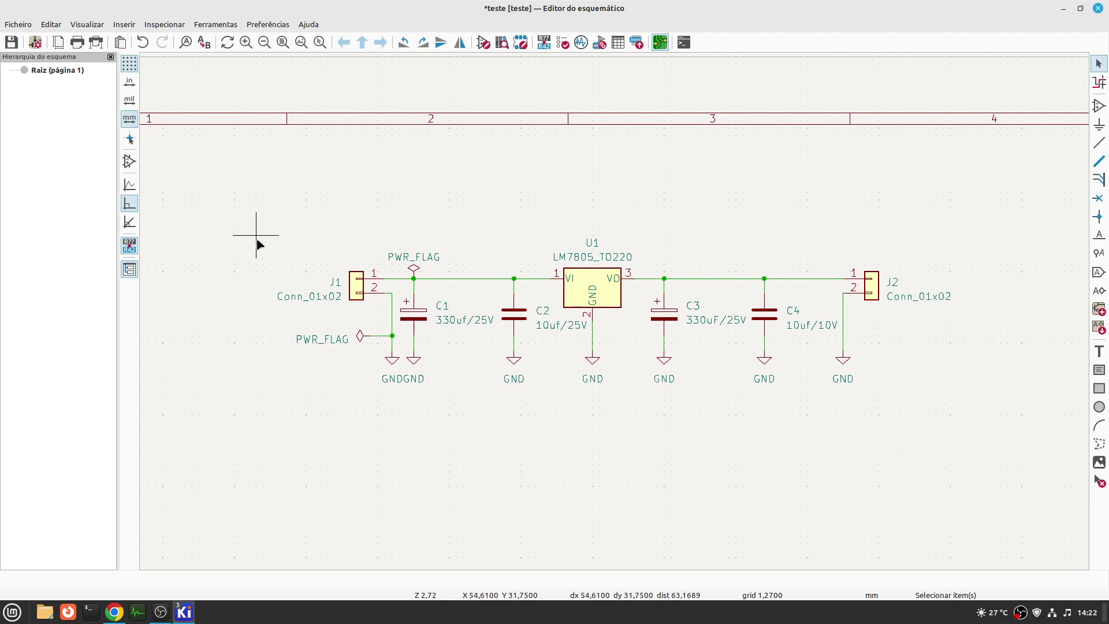
pyautogui.moveTo(259, 248); pyautogui.dragTo(373, 304)
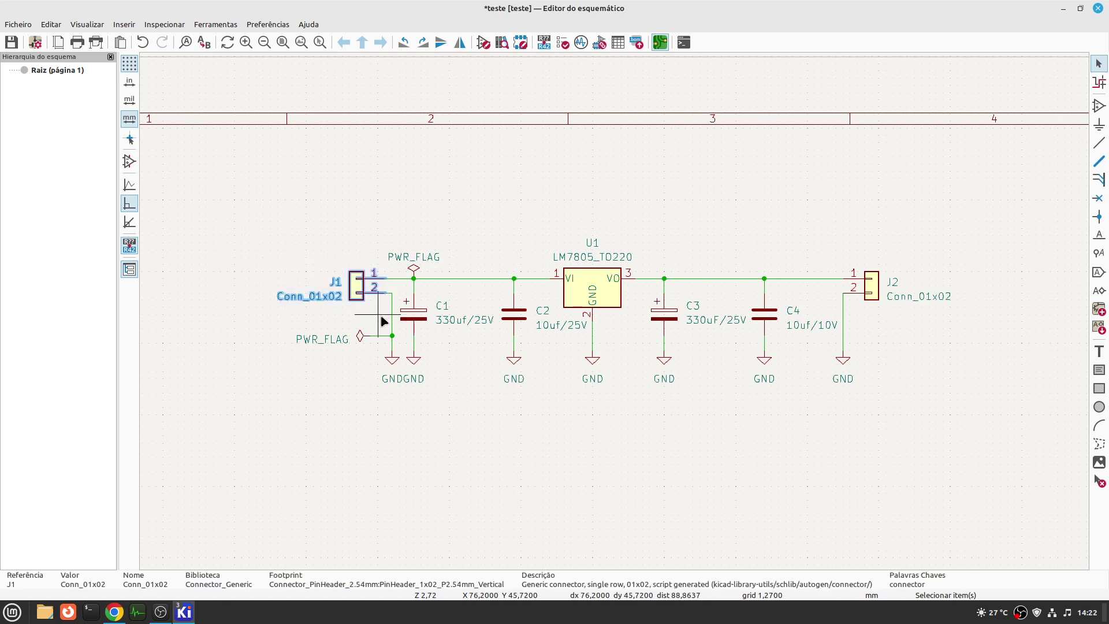
pyautogui.click(182, 616)
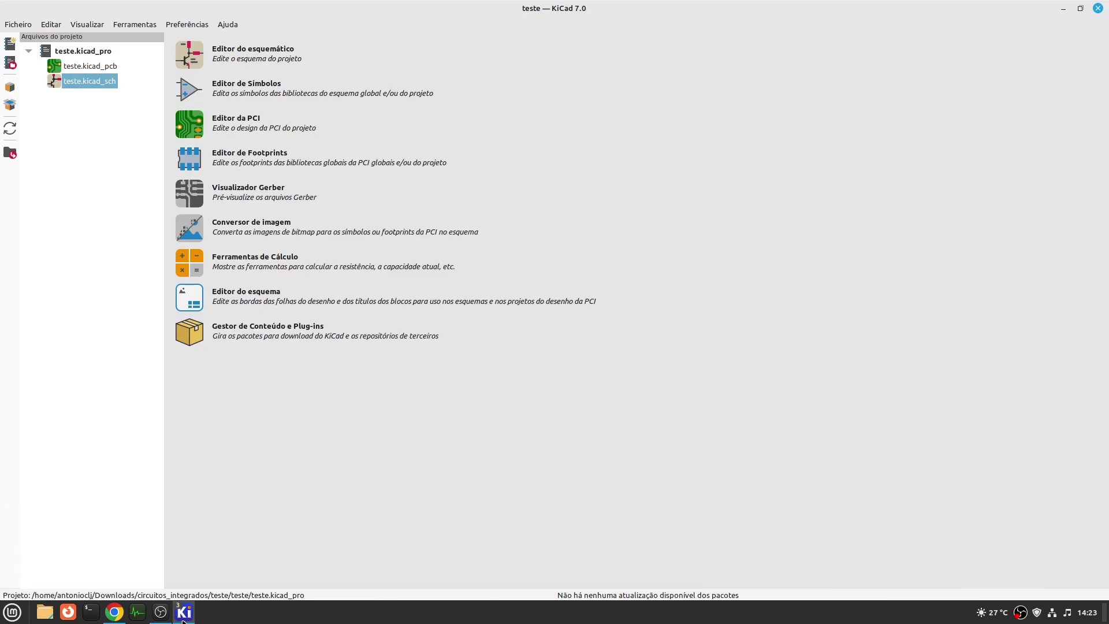
pyautogui.click(183, 615)
pyautogui.moveTo(196, 618)
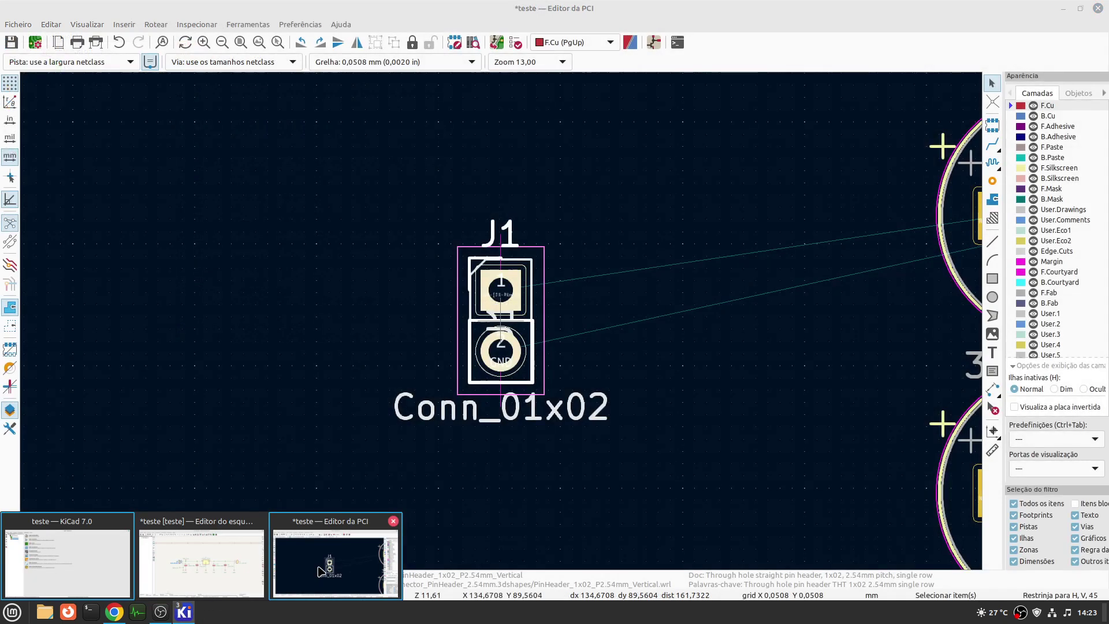
pyautogui.click(310, 520)
pyautogui.scroll(-4, 576, 307)
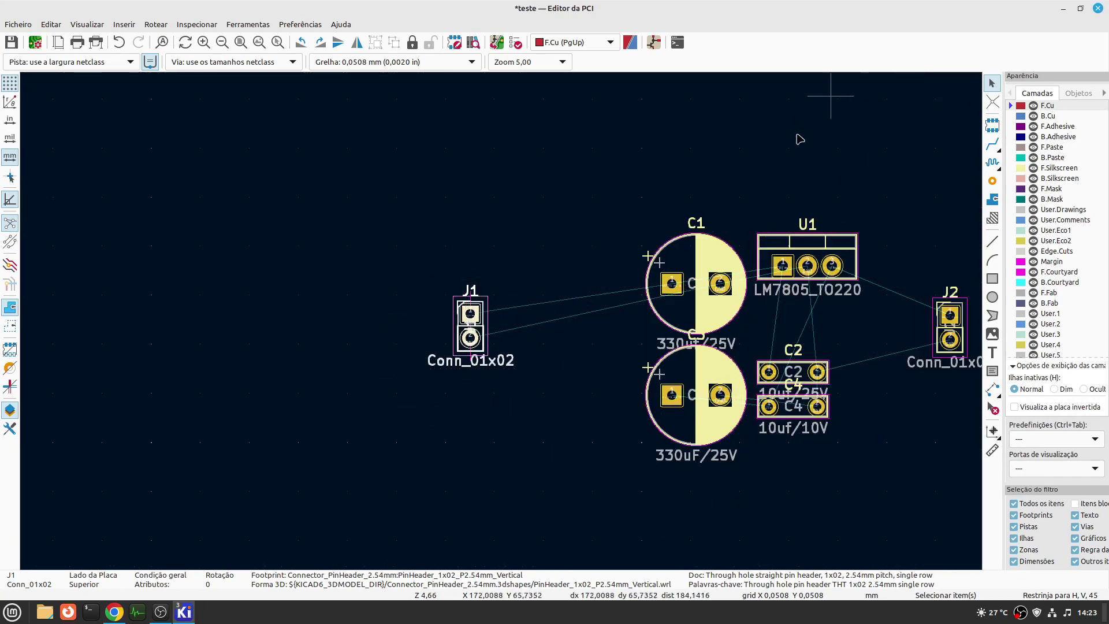
# - Move the J1 footprint closer to the capacitors and the J2 footprint closer to U1
pyautogui.press('m')
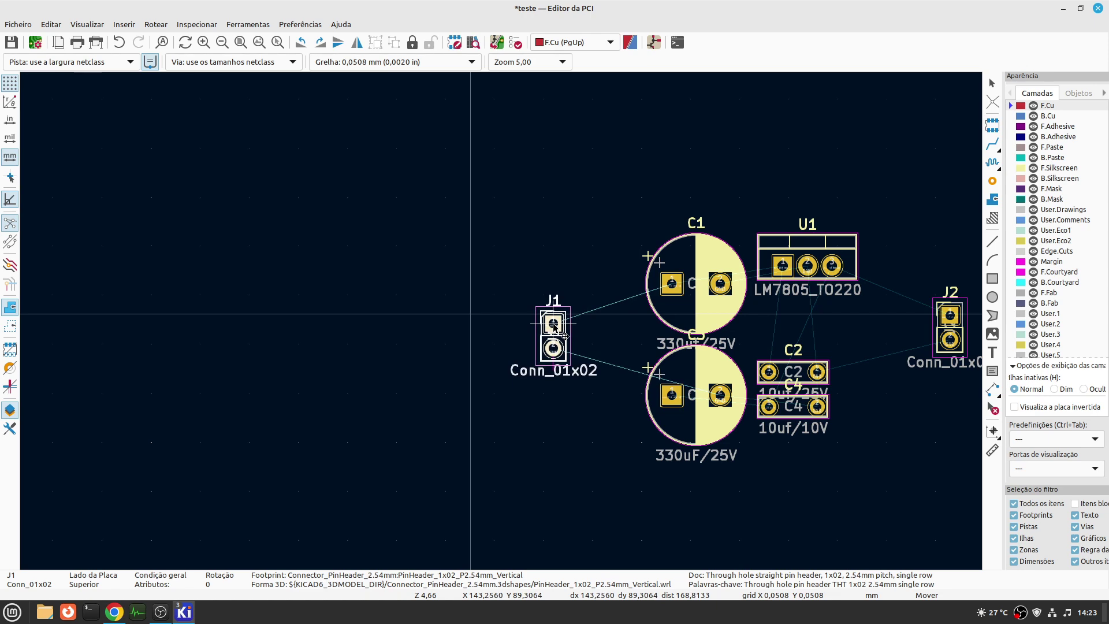
pyautogui.click(553, 326)
pyautogui.scroll(-1, 574, 393)
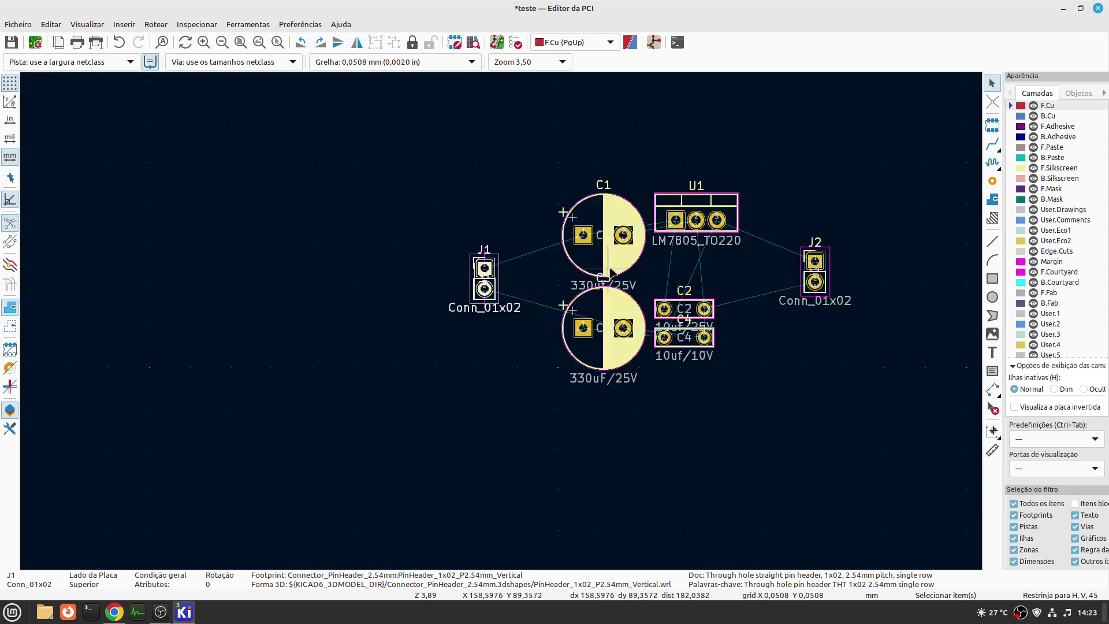
pyautogui.scroll(1, 726, 260)
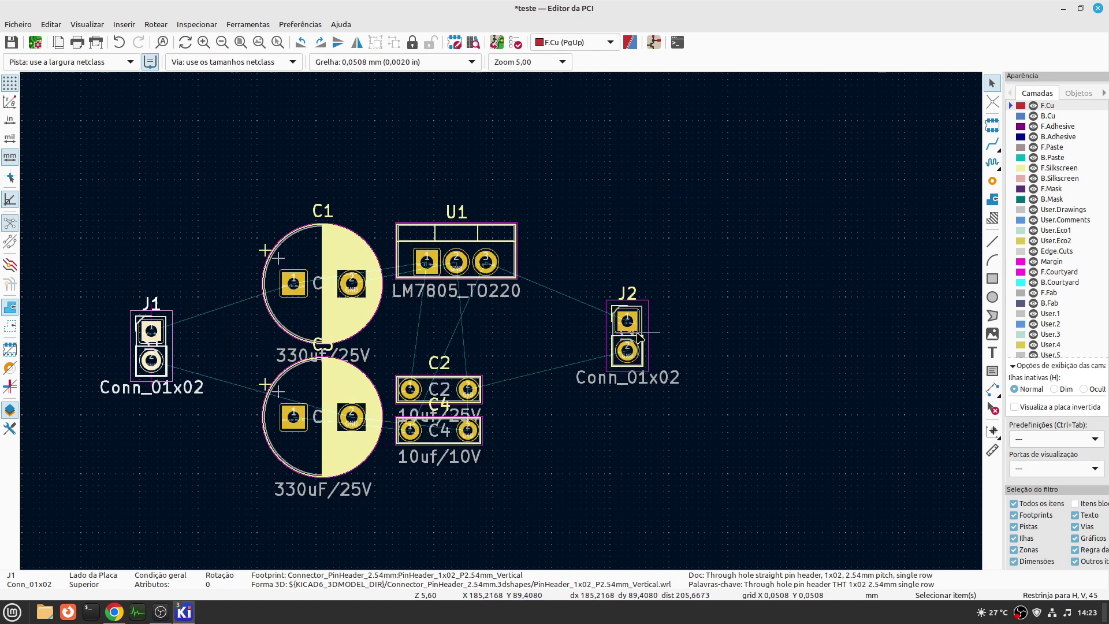
pyautogui.click(635, 335)
pyautogui.press('m')
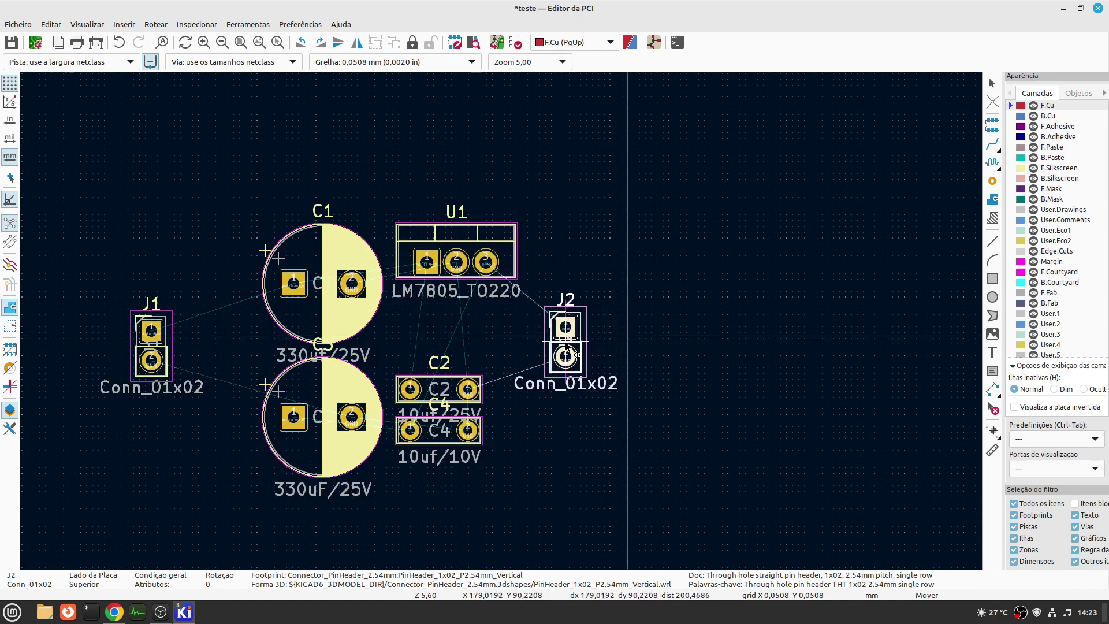
pyautogui.click(566, 347)
# - Move the whole J1 footprint right up beside C1 and C3, level with the gap between them
pyautogui.click(156, 341)
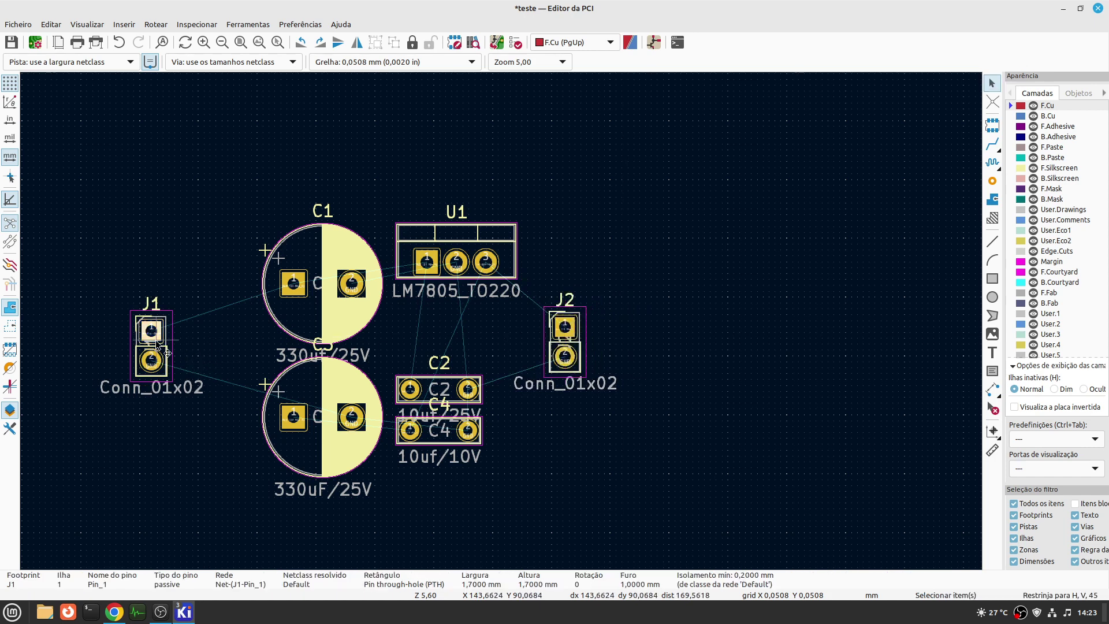
pyautogui.click(36, 333)
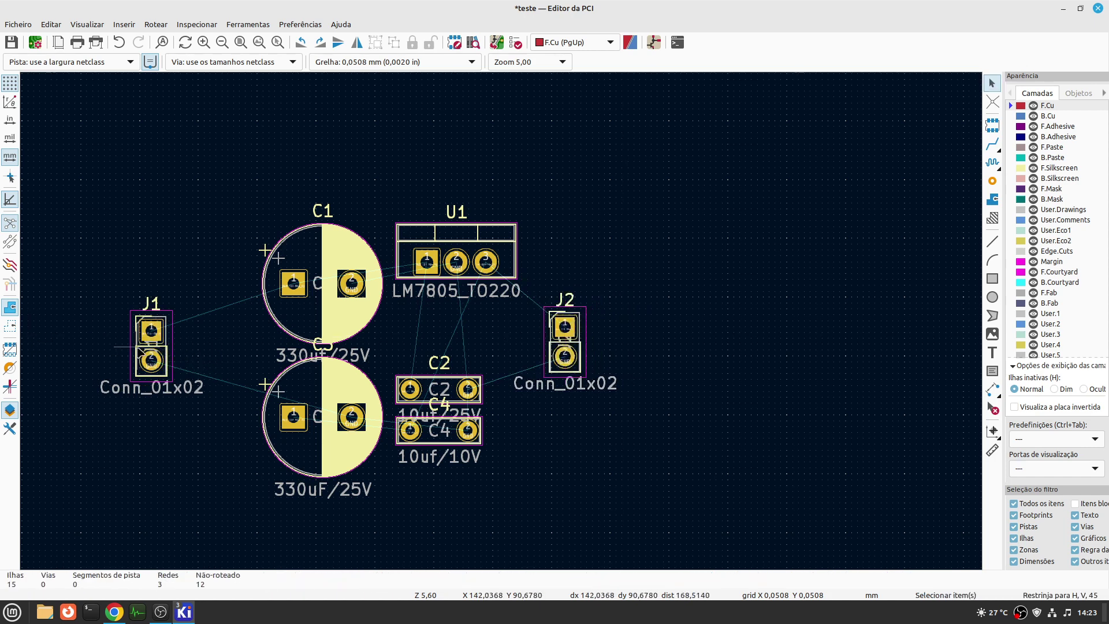
pyautogui.moveTo(141, 350); pyautogui.dragTo(228, 360)
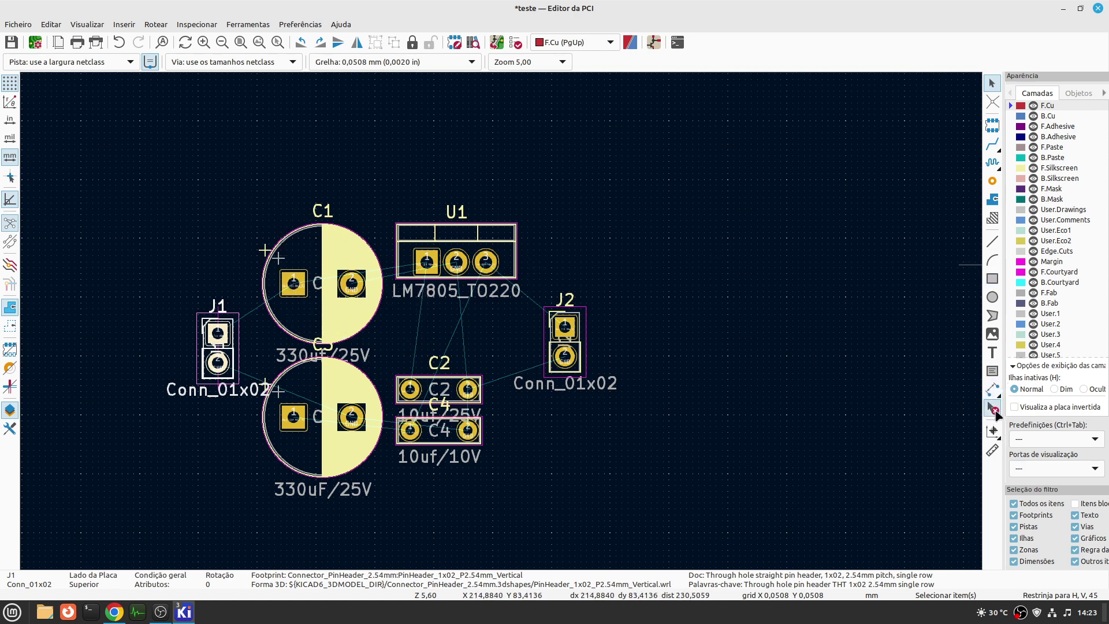
# - Measure a horizontal stretch above the footprints, the outer diameter of capacitor C1, and a diagonal across U1
pyautogui.click(992, 449)
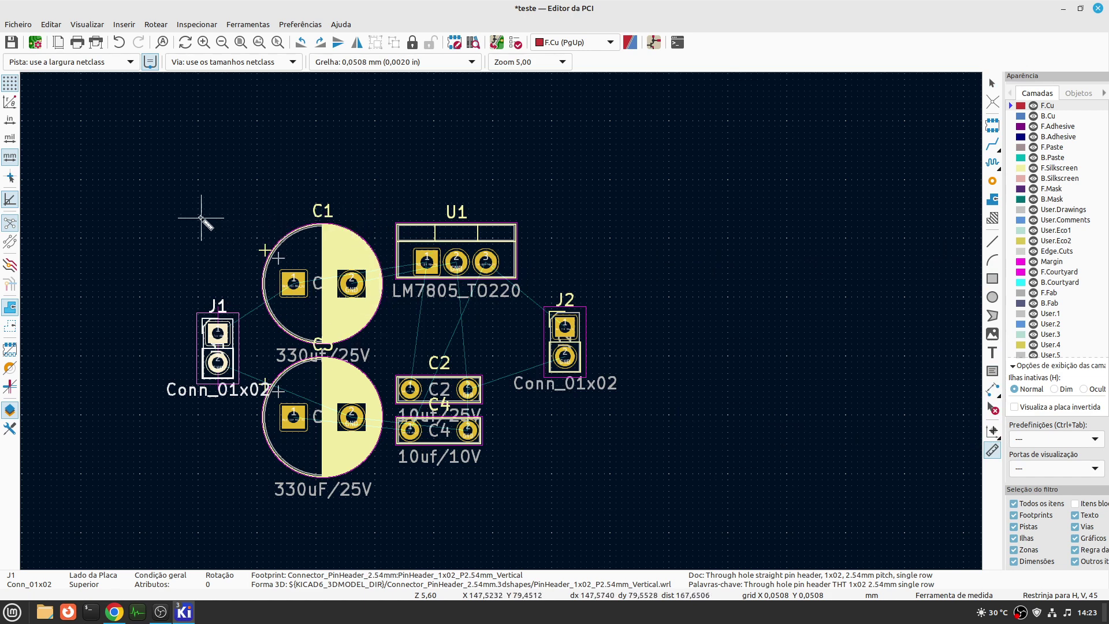
pyautogui.click(199, 218)
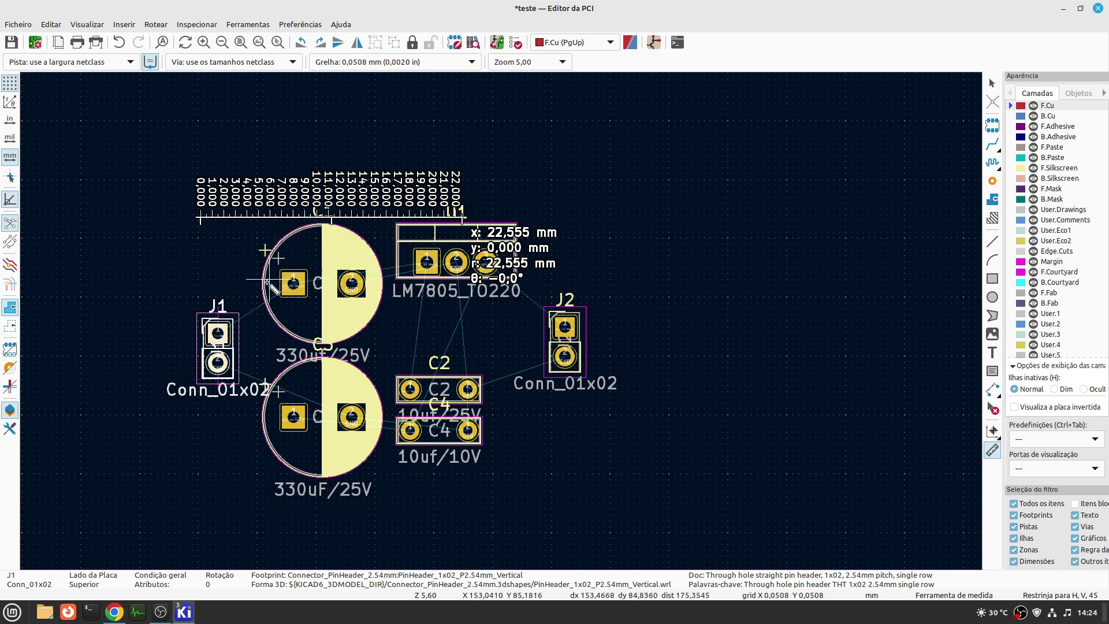
pyautogui.click(263, 284)
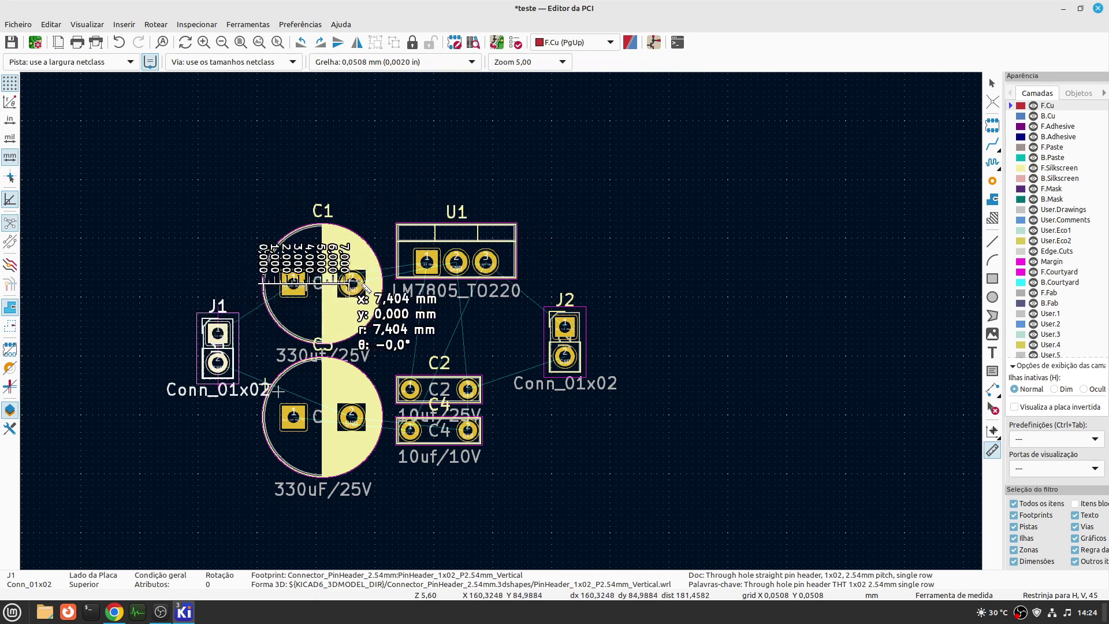
pyautogui.click(383, 284)
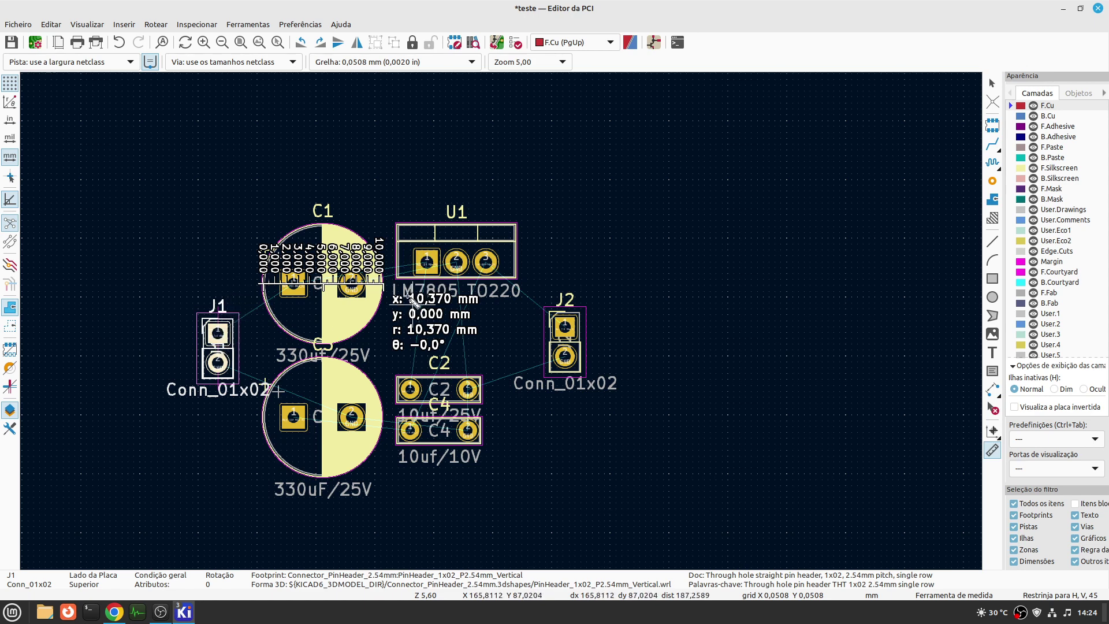
pyautogui.click(445, 168)
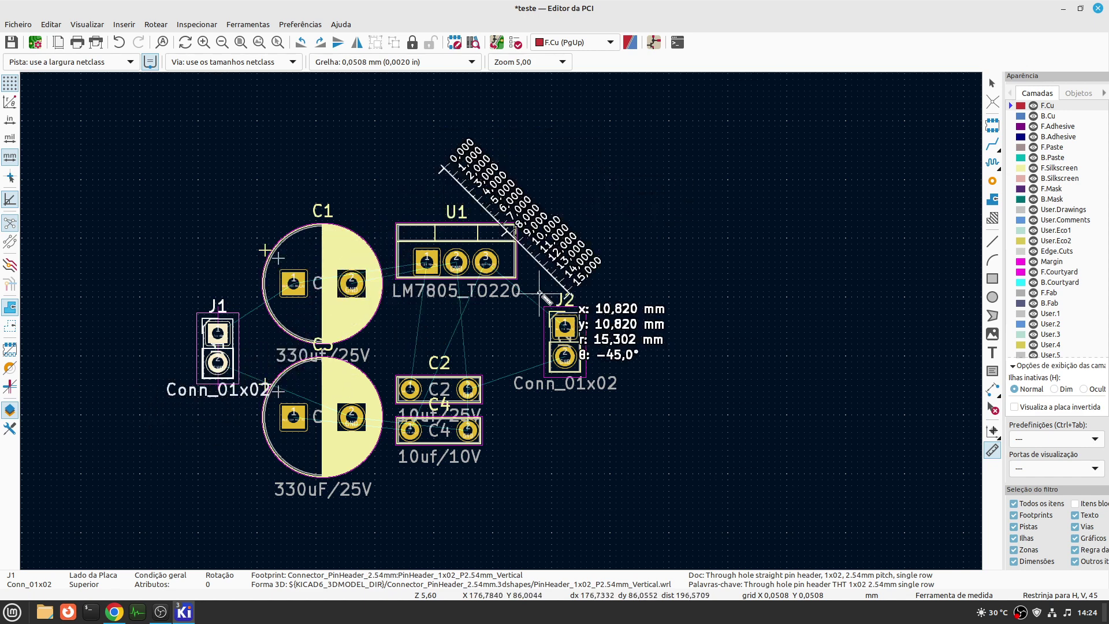
pyautogui.press('Escape')
pyautogui.press('Escape')
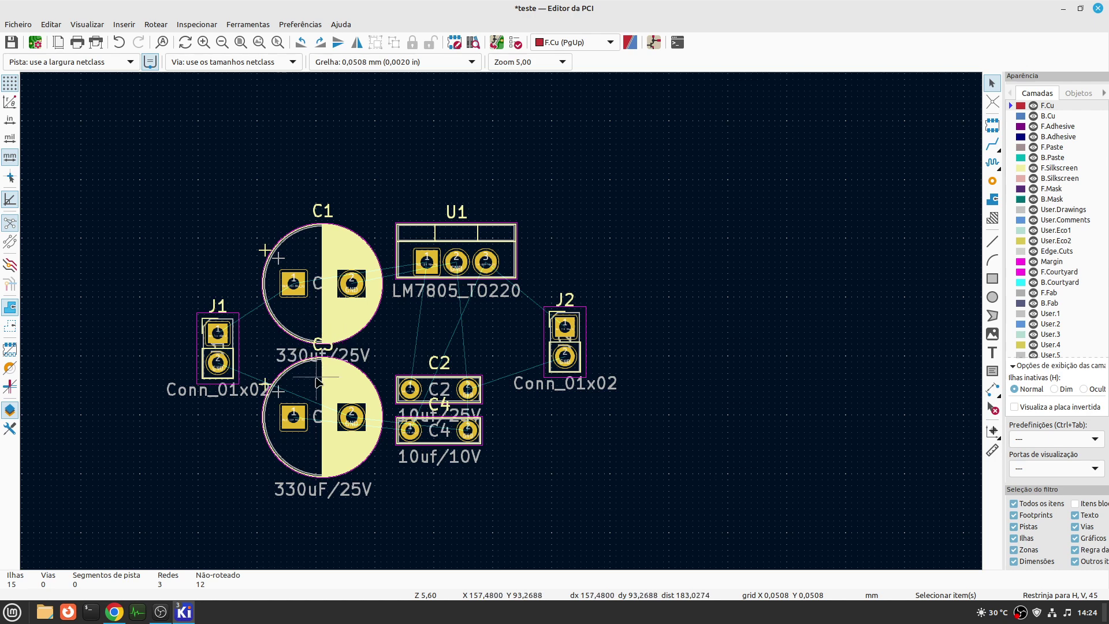
# - Move the C3 footprint slightly down to leave a gap below C1 and its value text
pyautogui.click(316, 381)
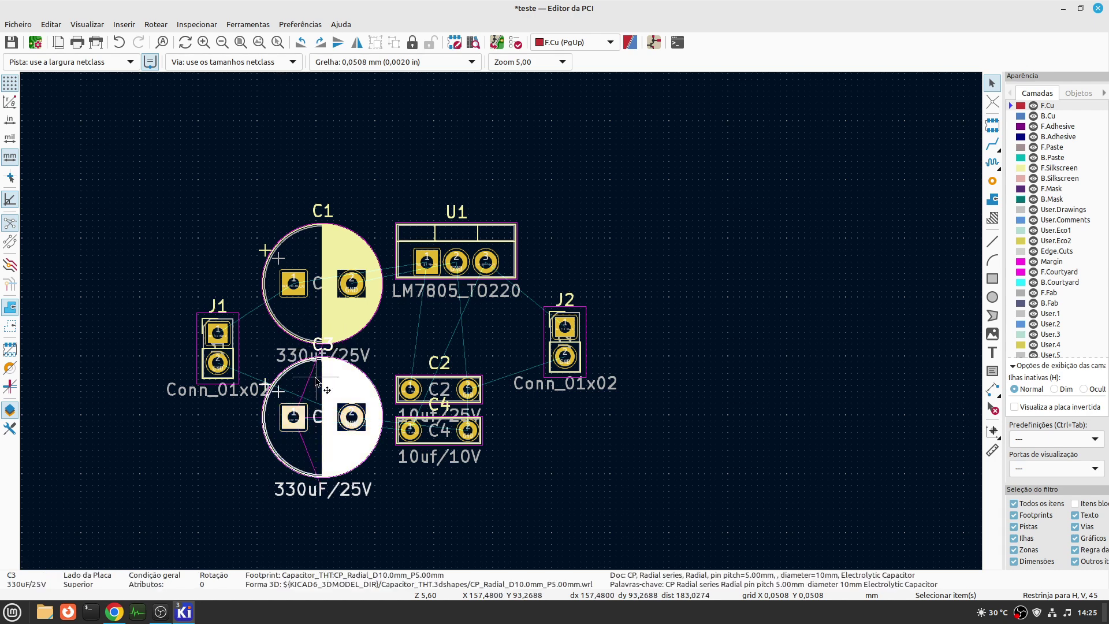
pyautogui.moveTo(316, 380); pyautogui.dragTo(320, 450)
pyautogui.click(482, 495)
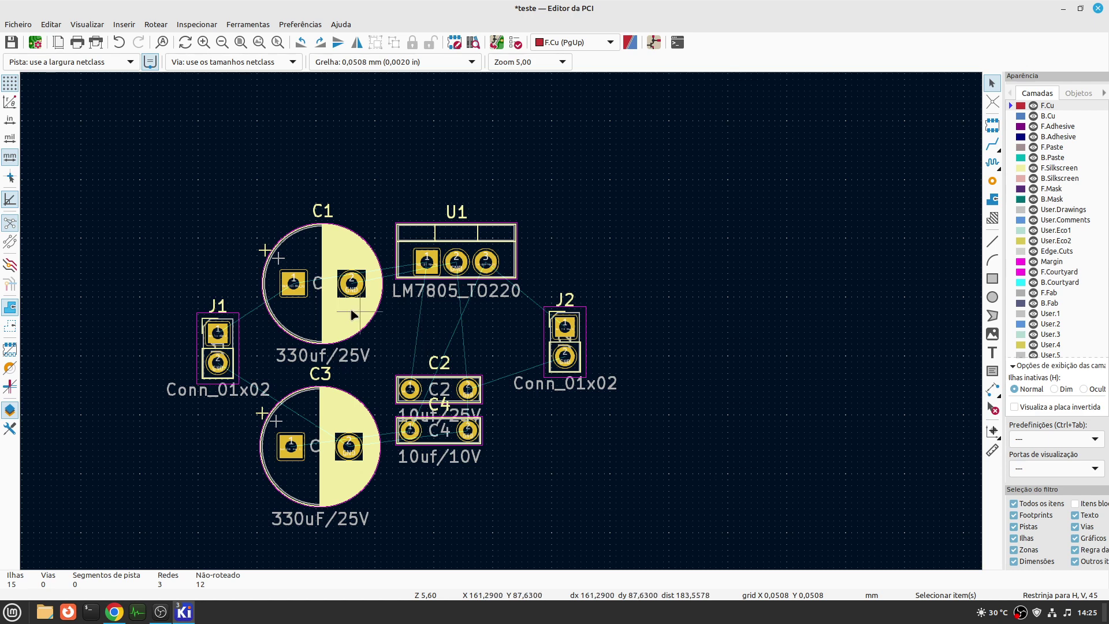
# - Hide the value text of footprint C1 through its footprint properties
pyautogui.click(326, 310)
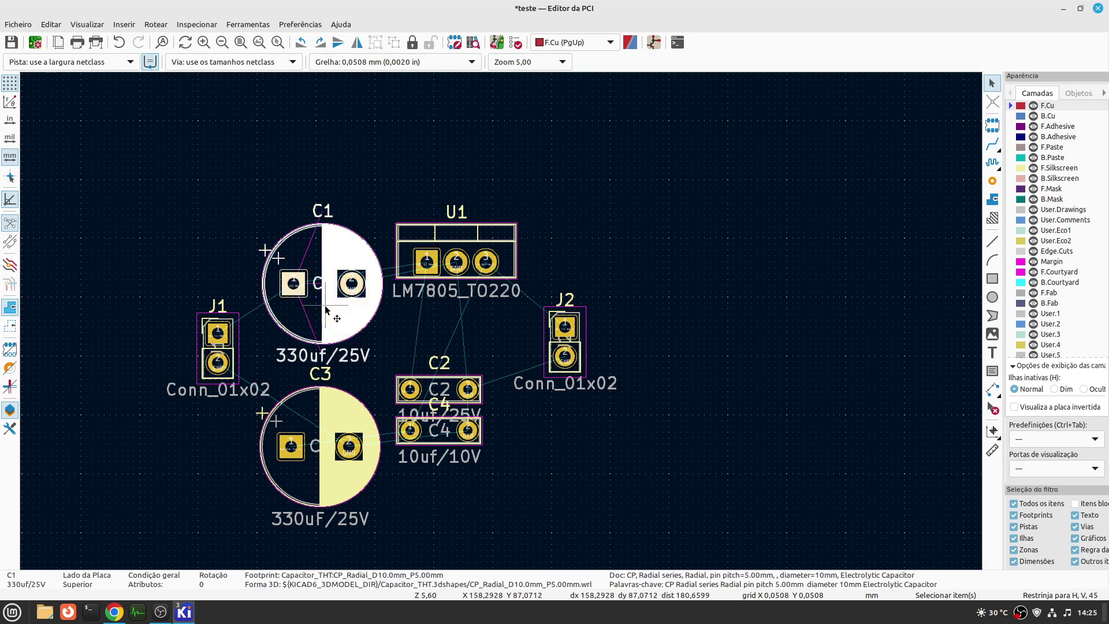
pyautogui.rightClick(327, 310)
pyautogui.click(430, 129)
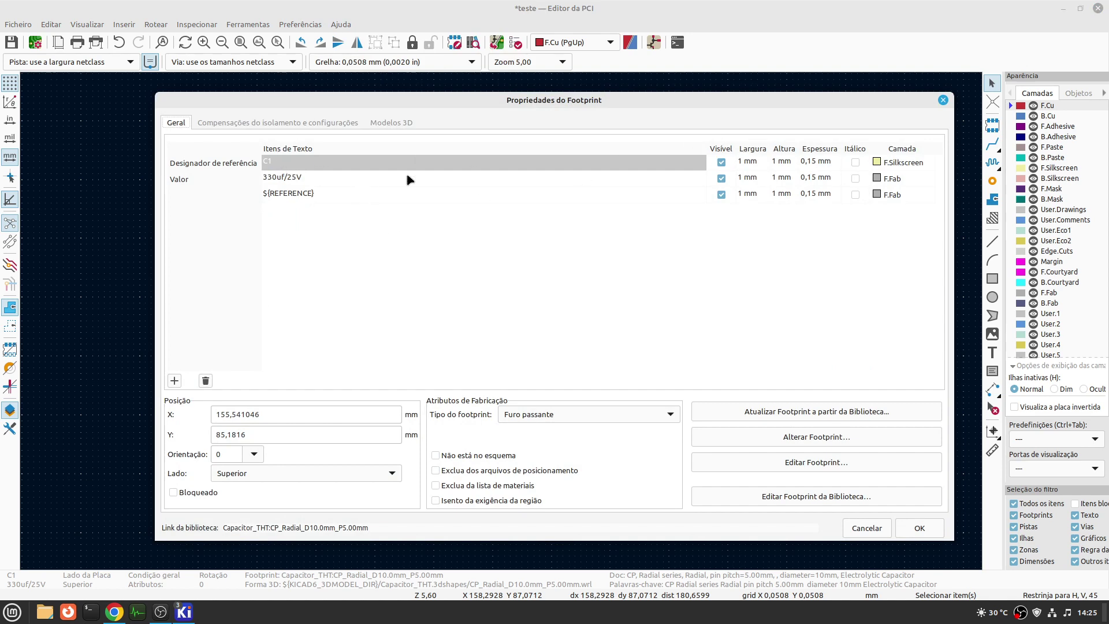
pyautogui.click(722, 179)
pyautogui.click(920, 527)
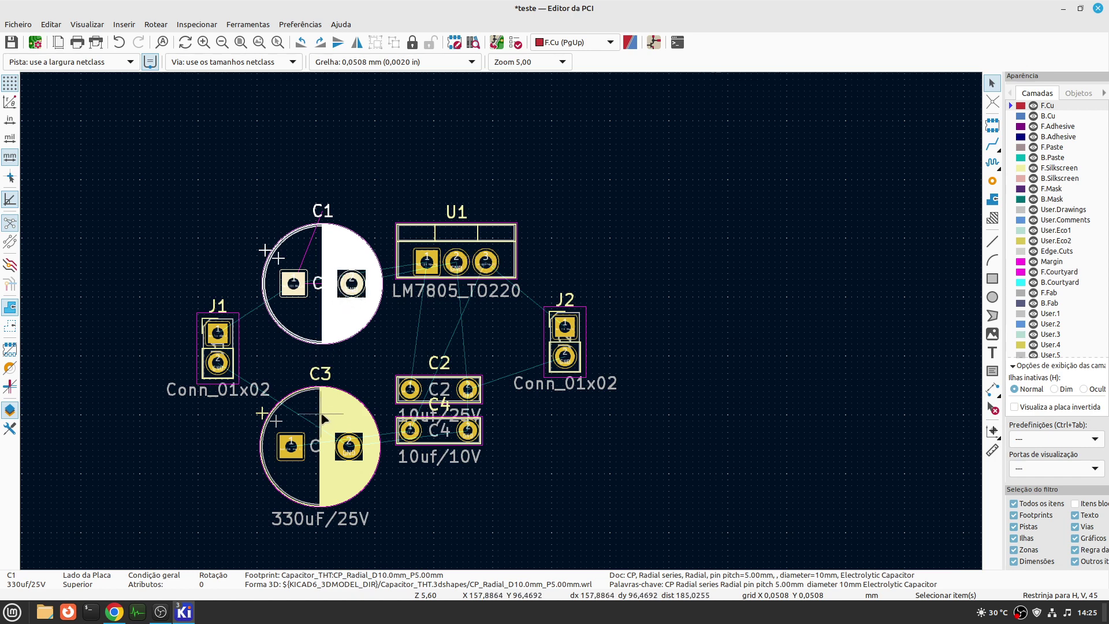
# - Make the value text of footprint C1 visible again in its footprint properties
pyautogui.rightClick(335, 330)
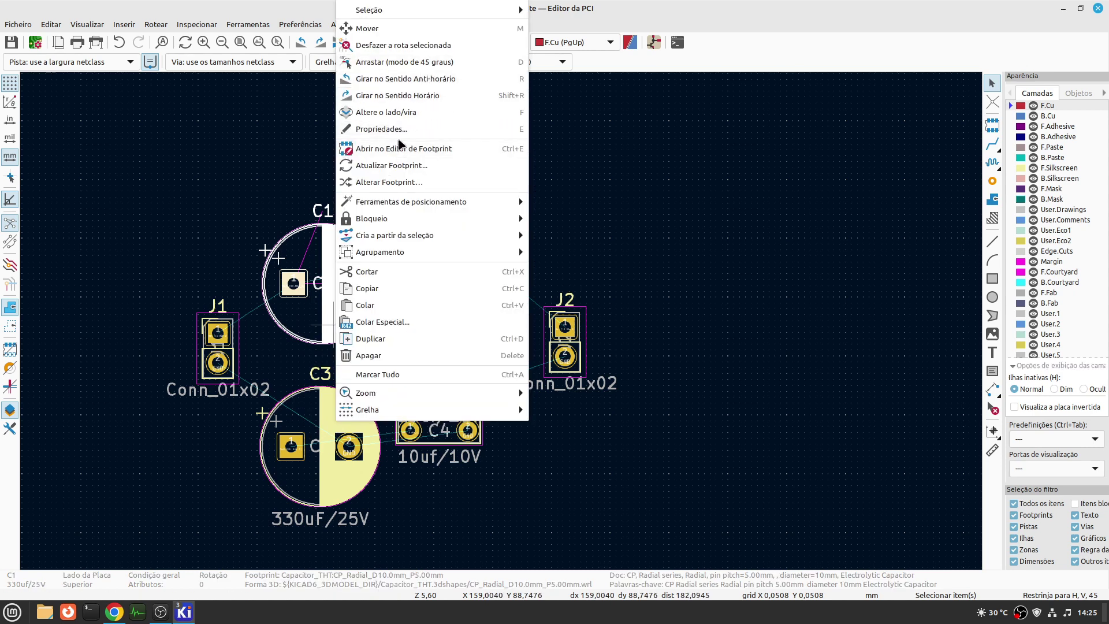
pyautogui.click(386, 129)
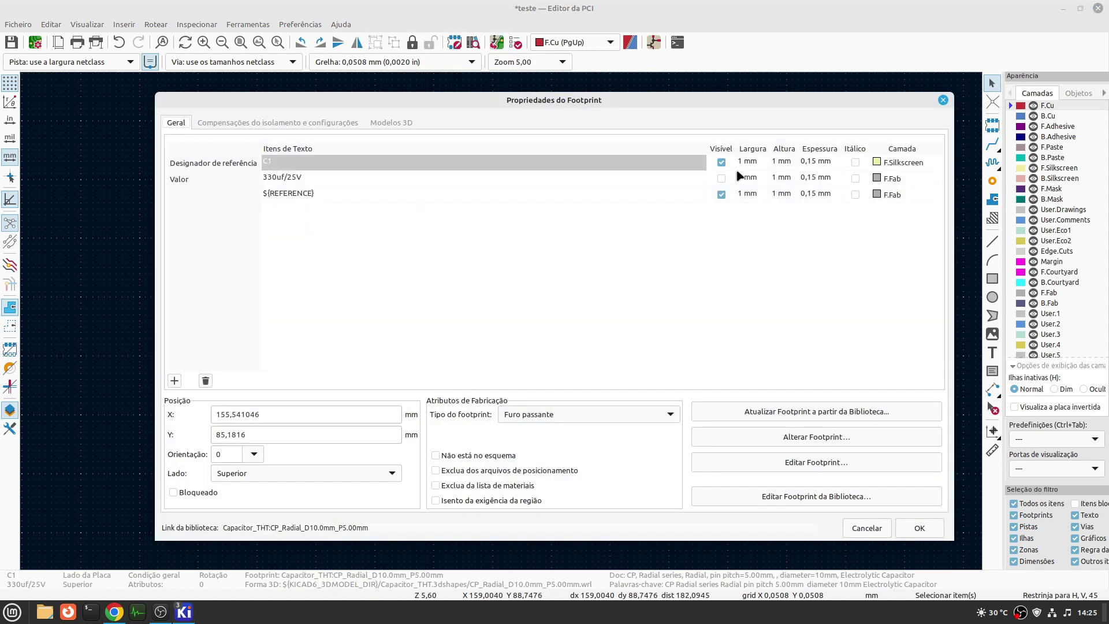
pyautogui.click(721, 179)
pyautogui.click(920, 529)
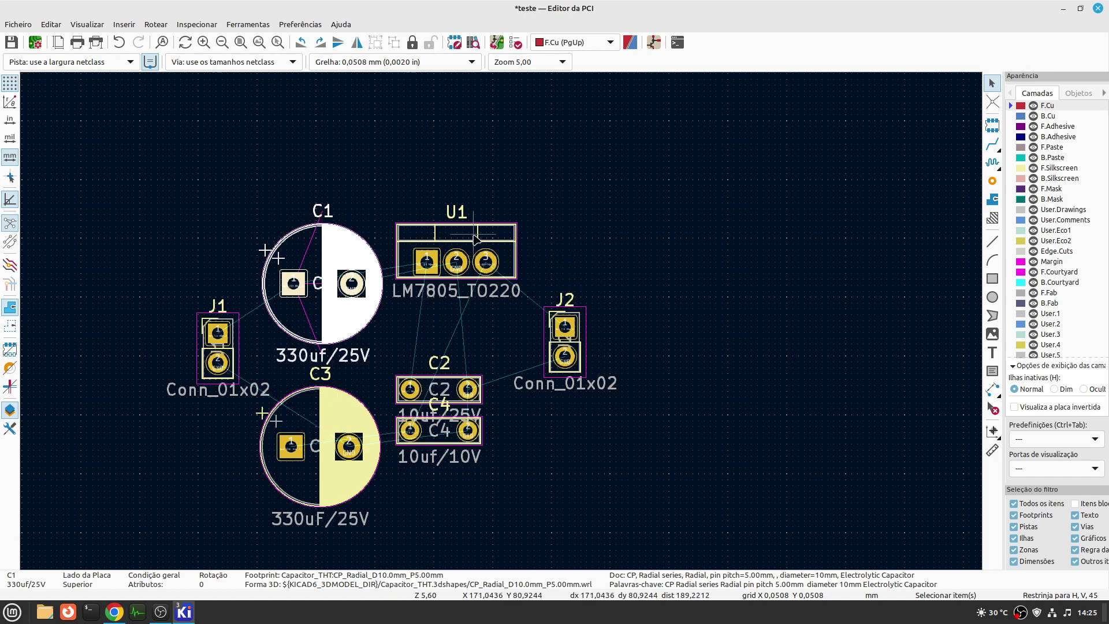
# - Move the U1 footprint down toward J2 so that its pads are level with those of C1
pyautogui.moveTo(351, 283); pyautogui.dragTo(387, 279)
pyautogui.press('Escape')
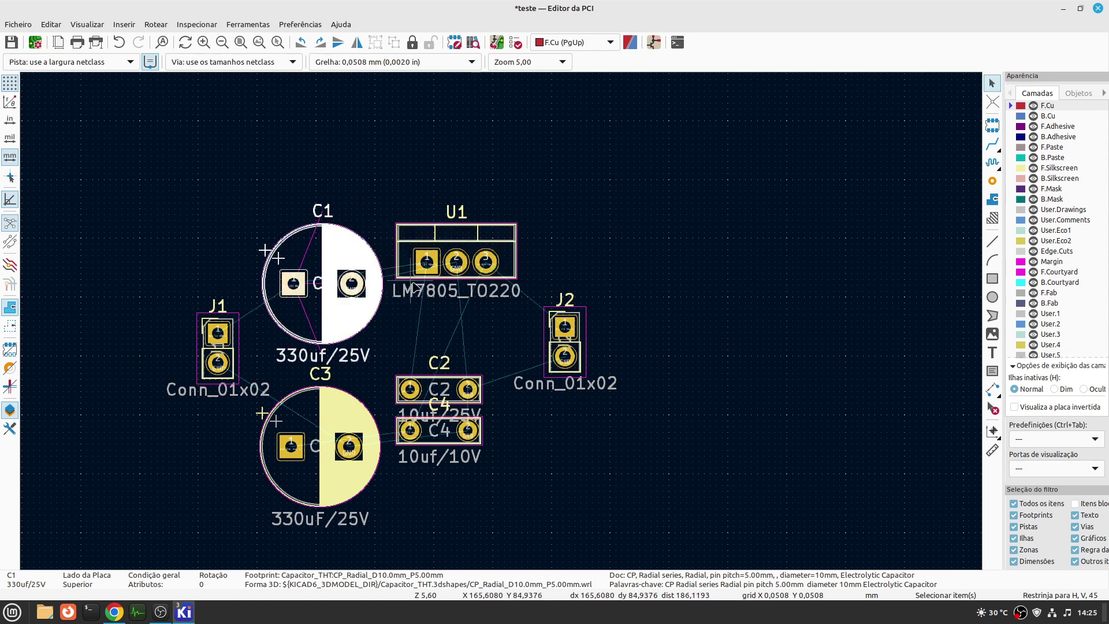
pyautogui.click(482, 237)
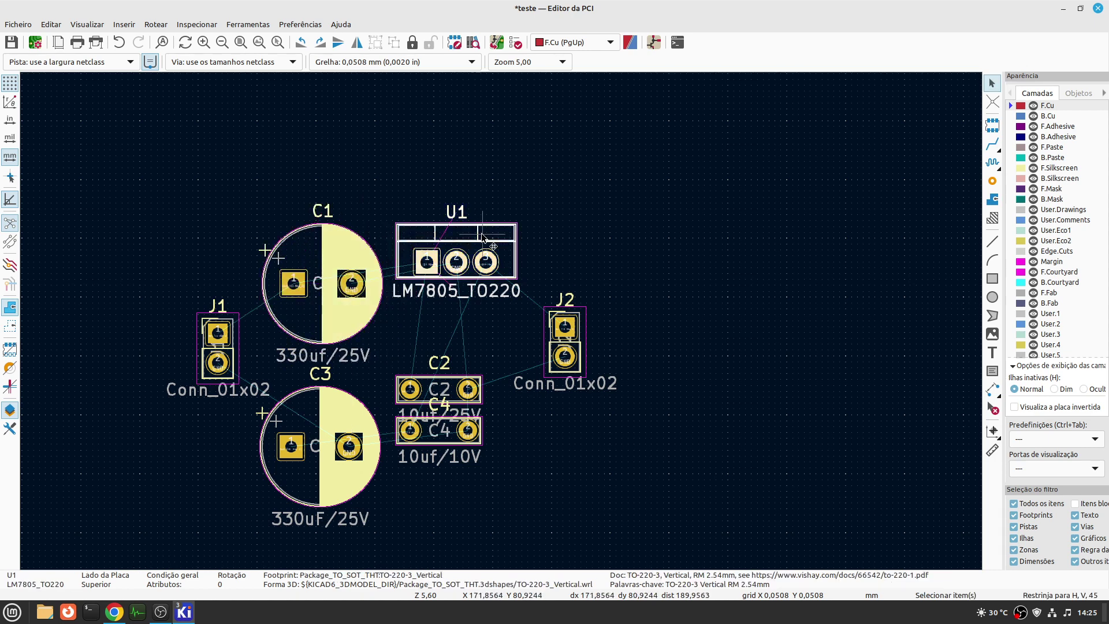
pyautogui.moveTo(482, 236); pyautogui.dragTo(503, 290)
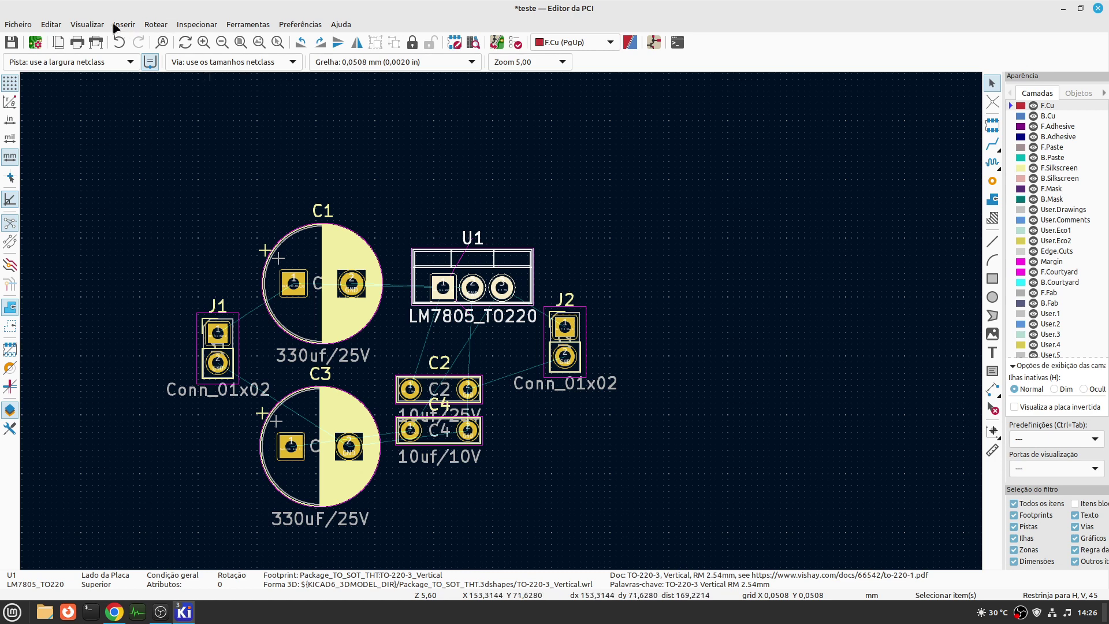
# - Examine the board in the 3D viewer from above and several sides, checking U1's orientation and clearance to its neighbours
pyautogui.click(53, 24)
pyautogui.click(127, 92)
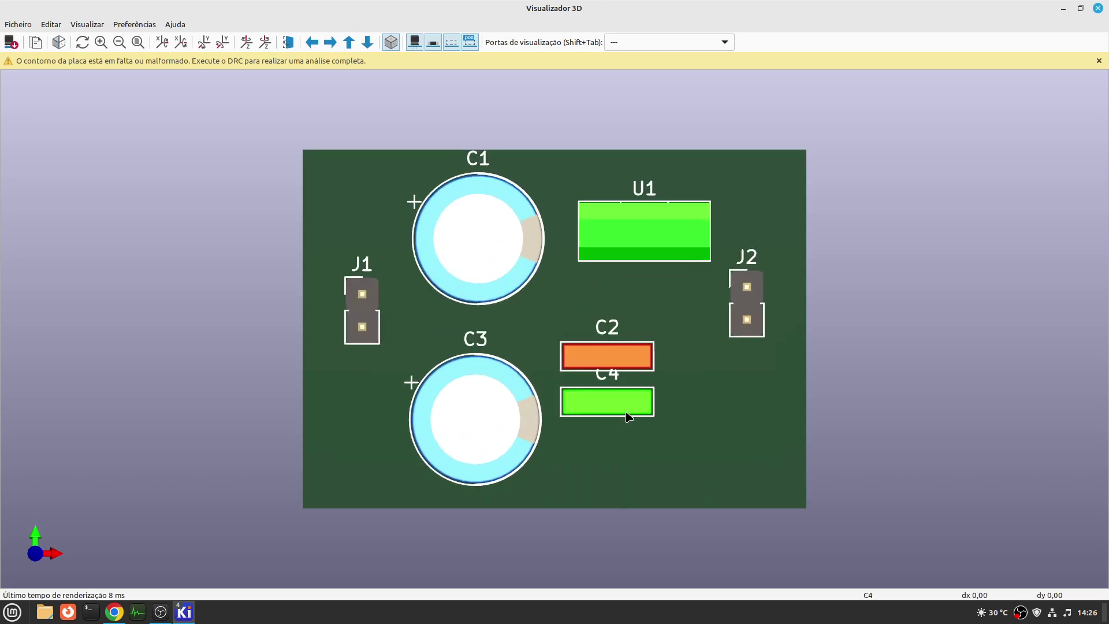
pyautogui.moveTo(618, 472); pyautogui.dragTo(462, 296)
pyautogui.moveTo(768, 228); pyautogui.dragTo(737, 314)
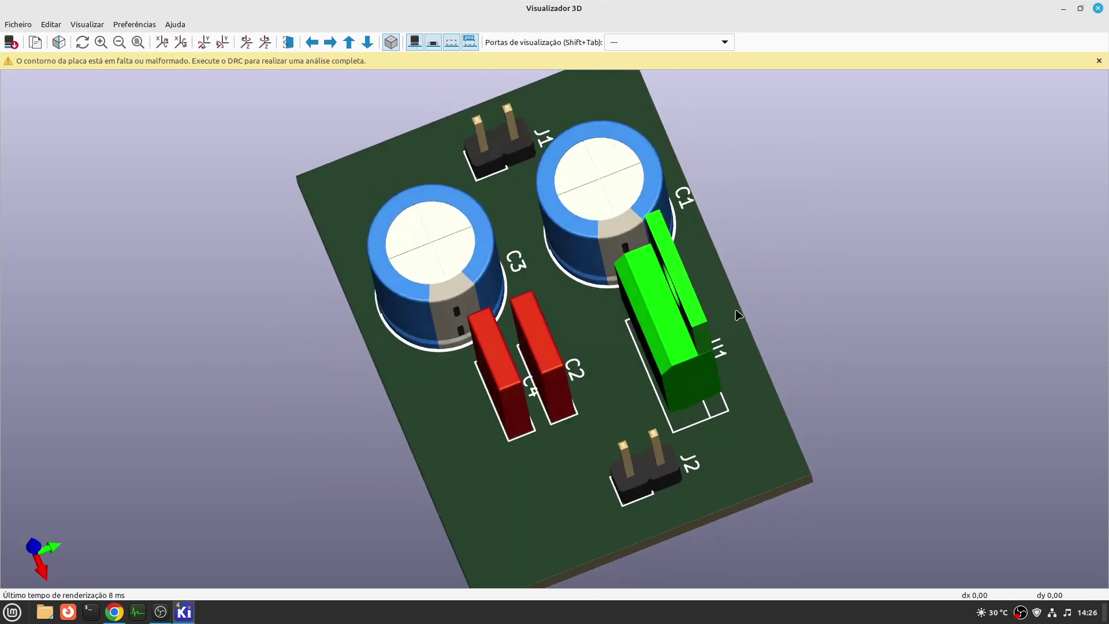
pyautogui.moveTo(520, 504); pyautogui.dragTo(467, 406)
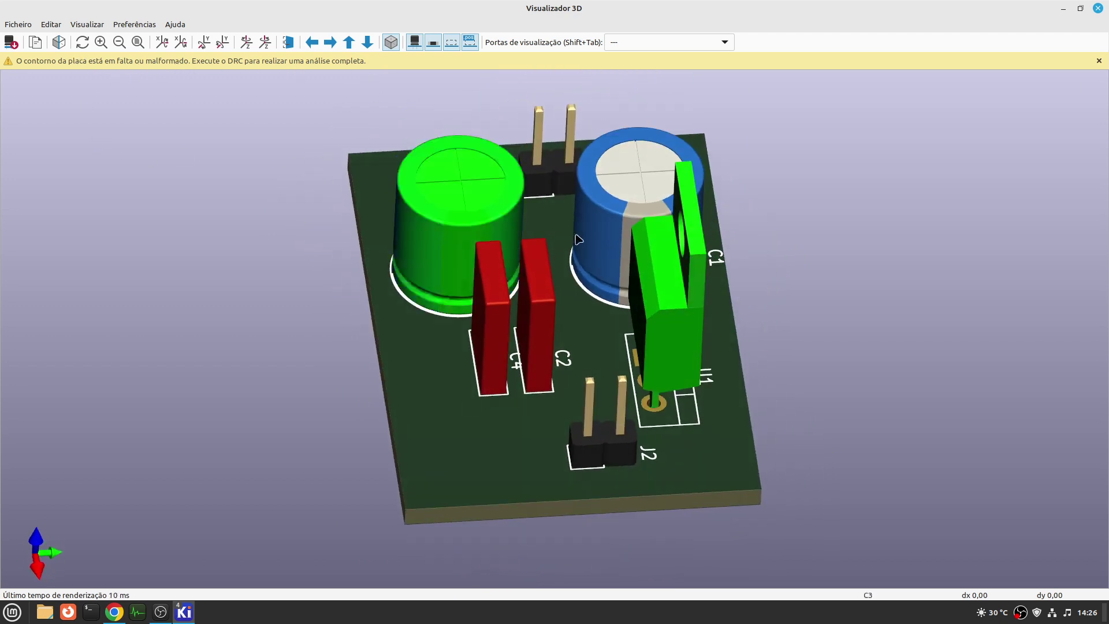
pyautogui.moveTo(688, 438); pyautogui.dragTo(746, 491)
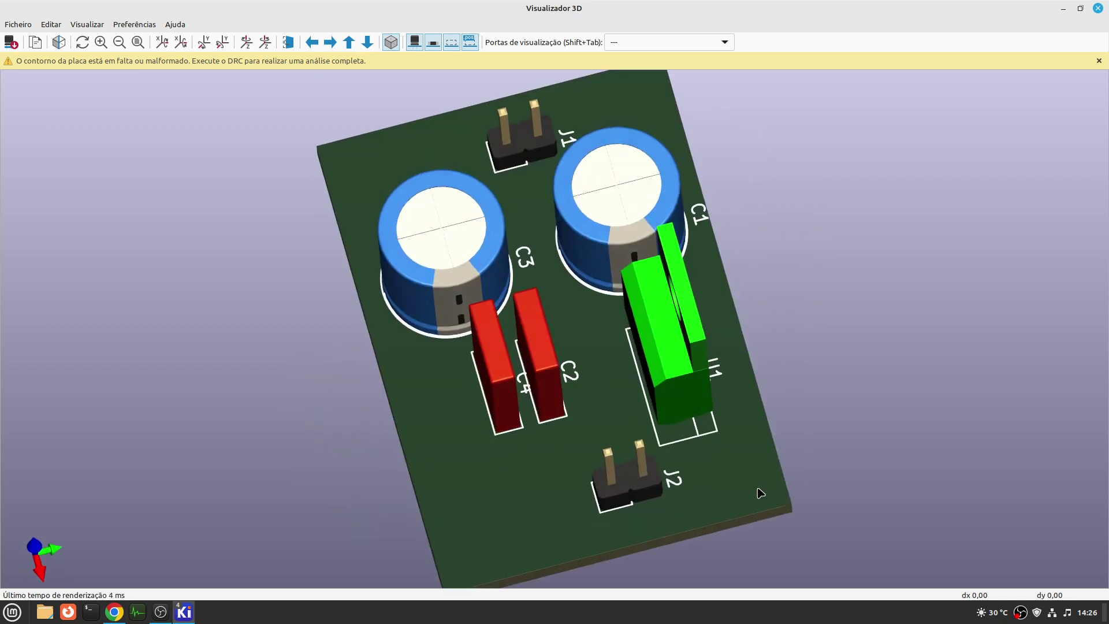
pyautogui.moveTo(549, 506); pyautogui.dragTo(444, 339)
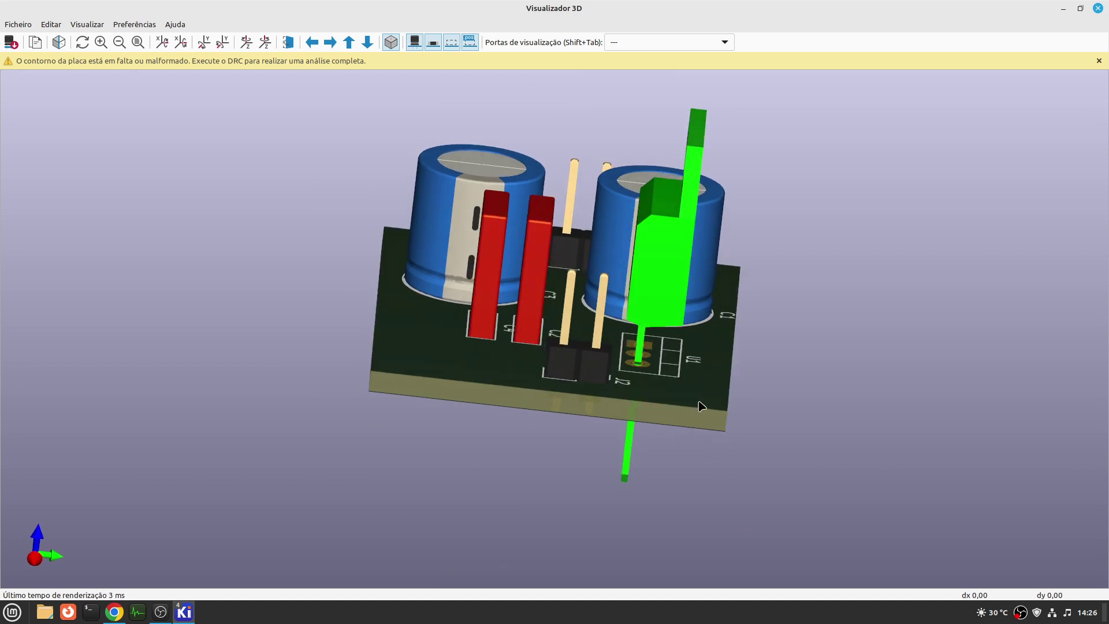
pyautogui.moveTo(702, 413); pyautogui.dragTo(277, 358)
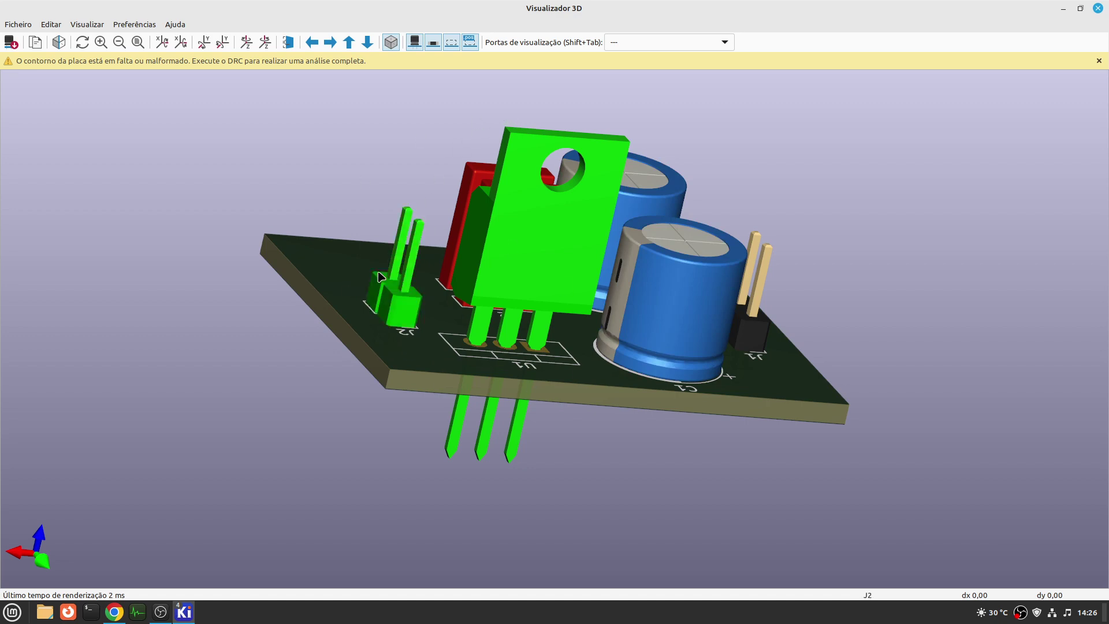
pyautogui.moveTo(354, 283); pyautogui.dragTo(898, 352)
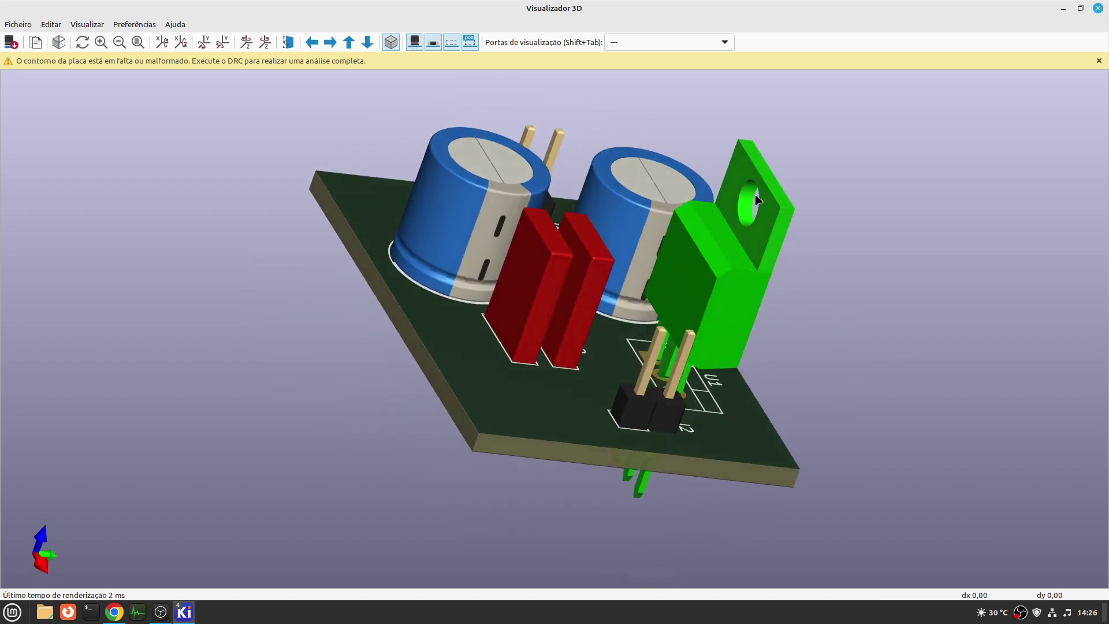
pyautogui.click(1097, 8)
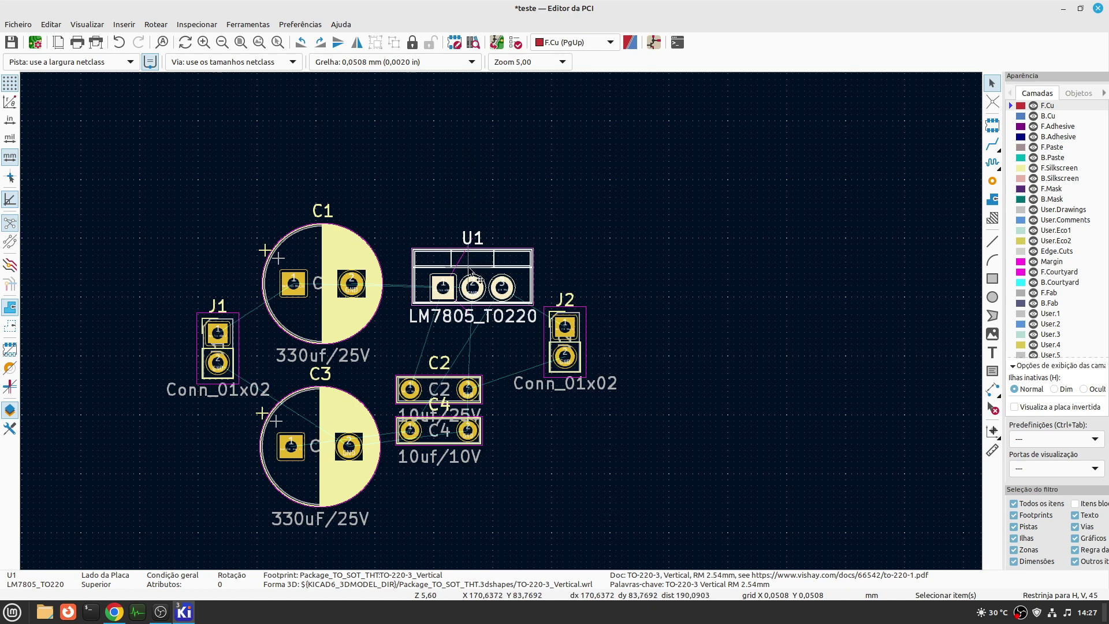
# - Move the U1 footprint up toward the upper edge of the layout and check its placement in the 3D viewer
pyautogui.press('m')
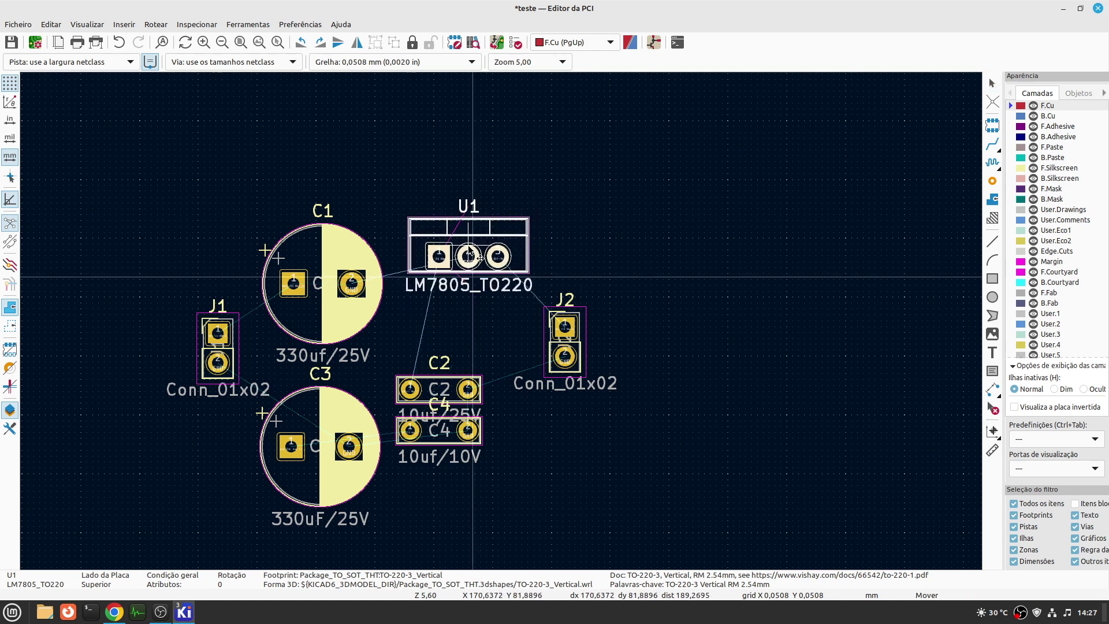
pyautogui.click(479, 260)
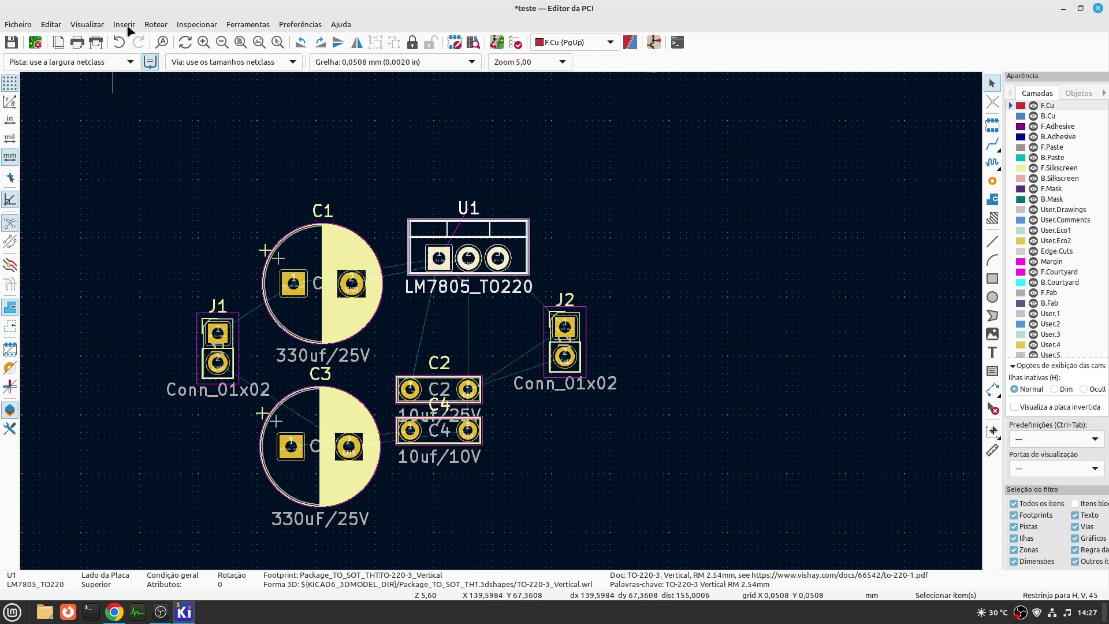
pyautogui.click(92, 25)
pyautogui.click(139, 89)
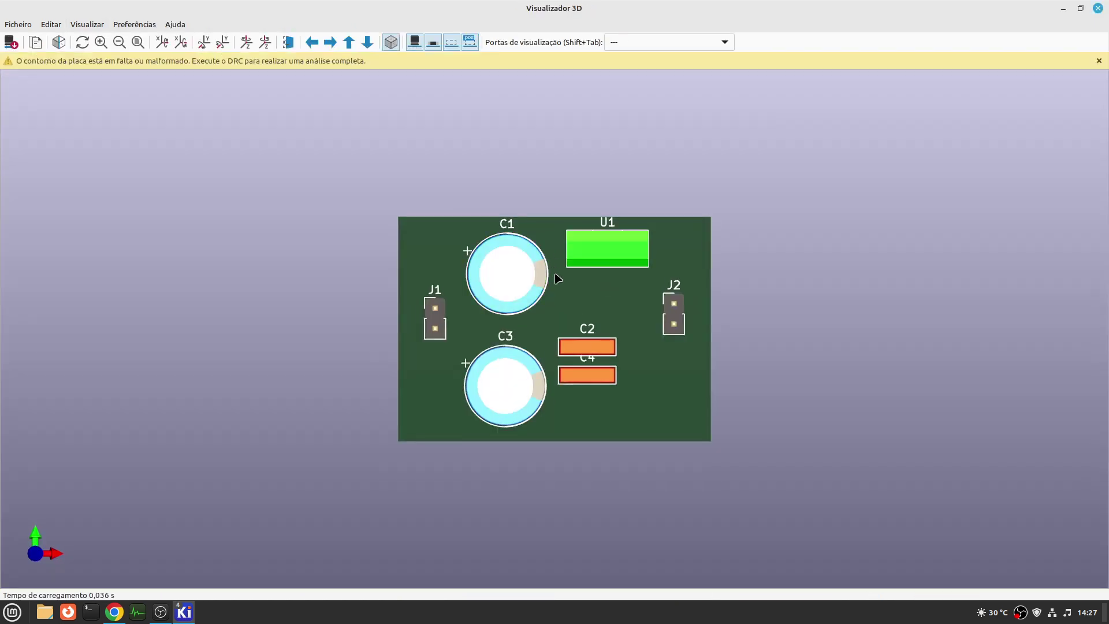
pyautogui.moveTo(684, 393); pyautogui.dragTo(324, 250)
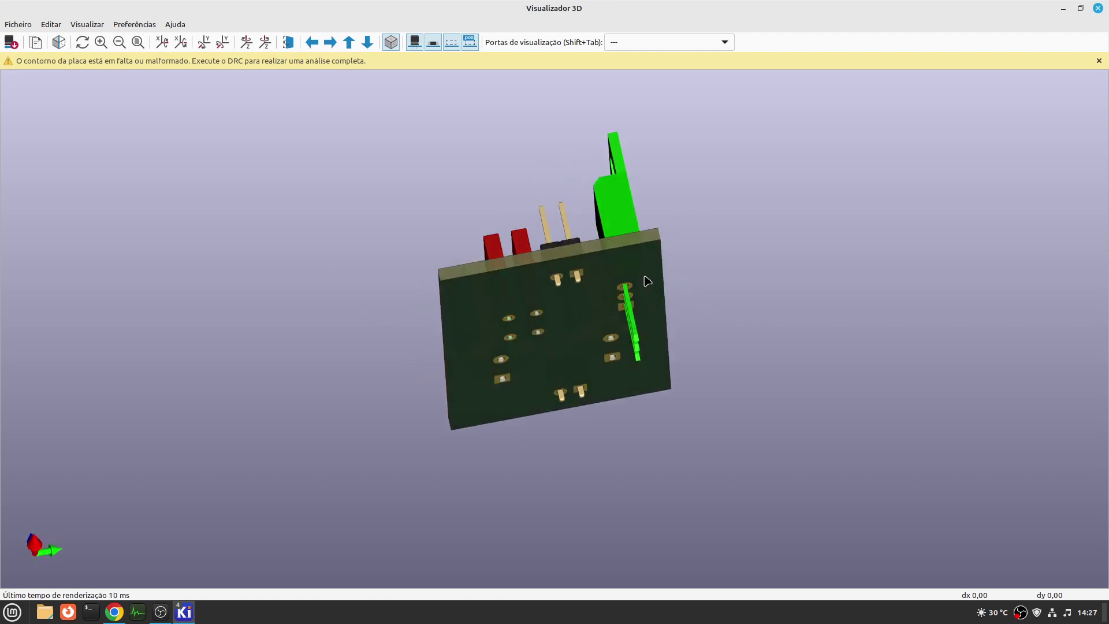
pyautogui.moveTo(635, 277); pyautogui.dragTo(622, 527)
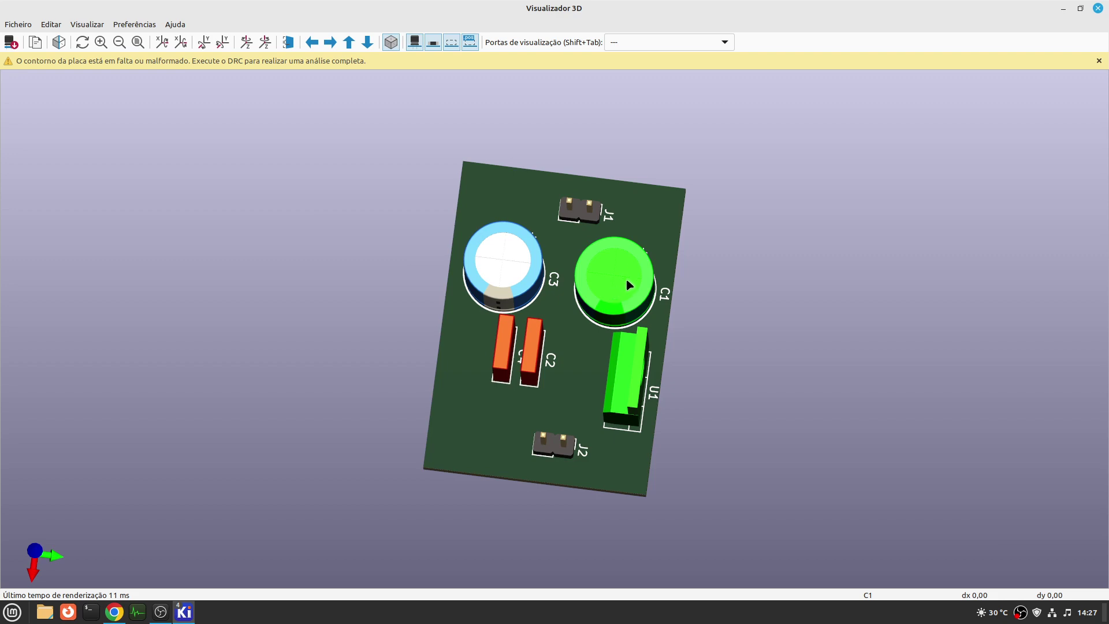
pyautogui.click(1098, 9)
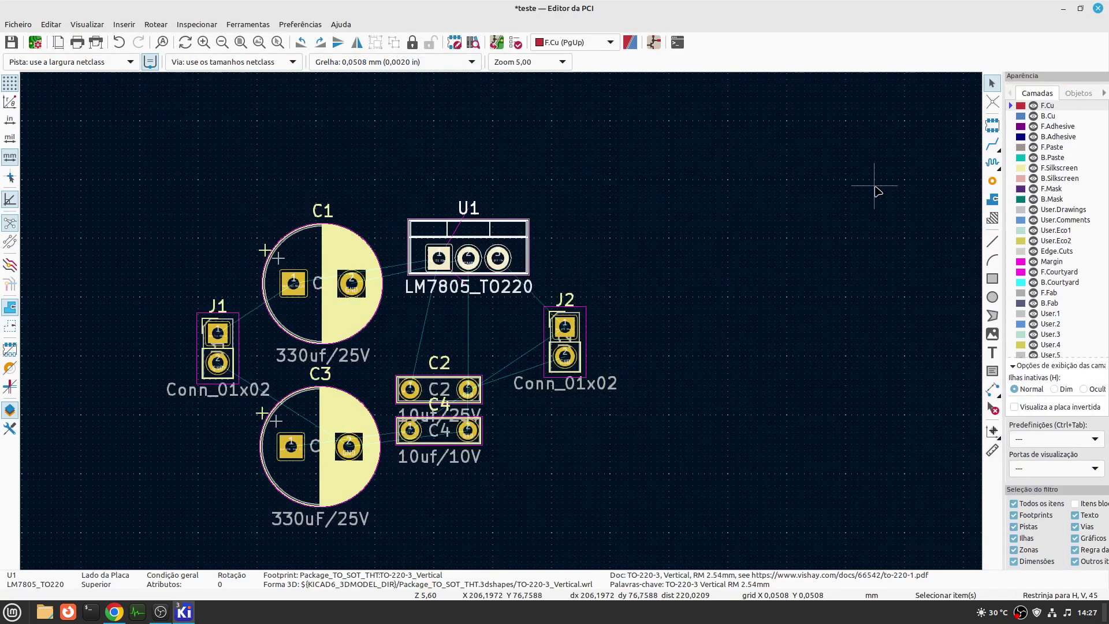
# - Move J2 below C4, and place U1 to the right of C2 and C4, rotated to -90 degrees
pyautogui.click(583, 347)
pyautogui.moveTo(583, 347); pyautogui.dragTo(443, 521)
pyautogui.click(498, 258)
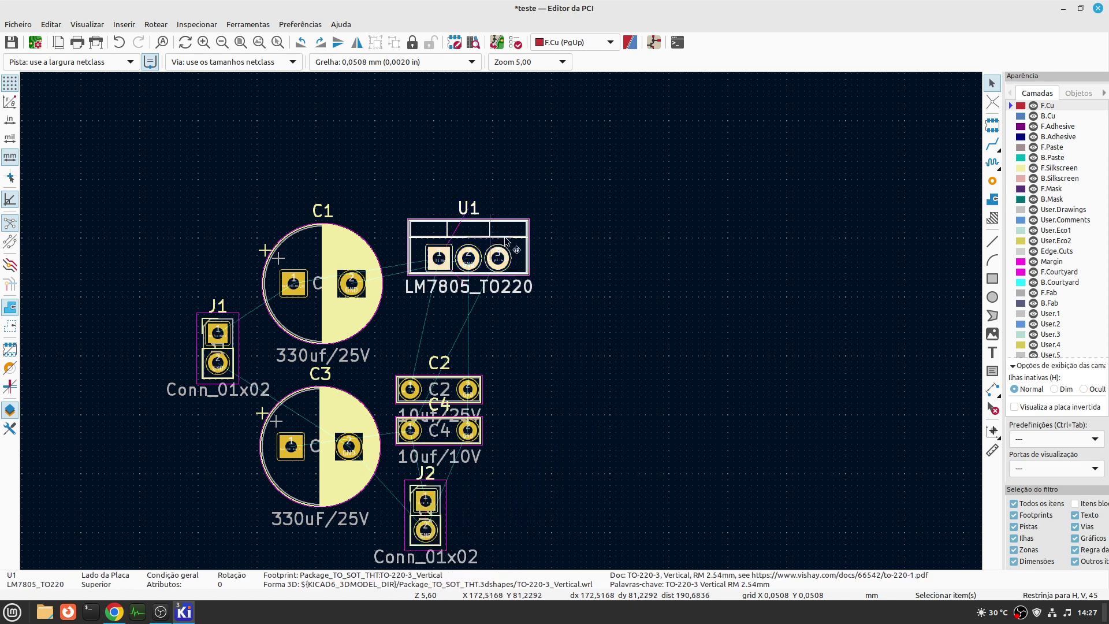
pyautogui.moveTo(498, 258); pyautogui.dragTo(539, 391)
pyautogui.press('r')
pyautogui.press('r')
pyautogui.press('r')
pyautogui.click(540, 391)
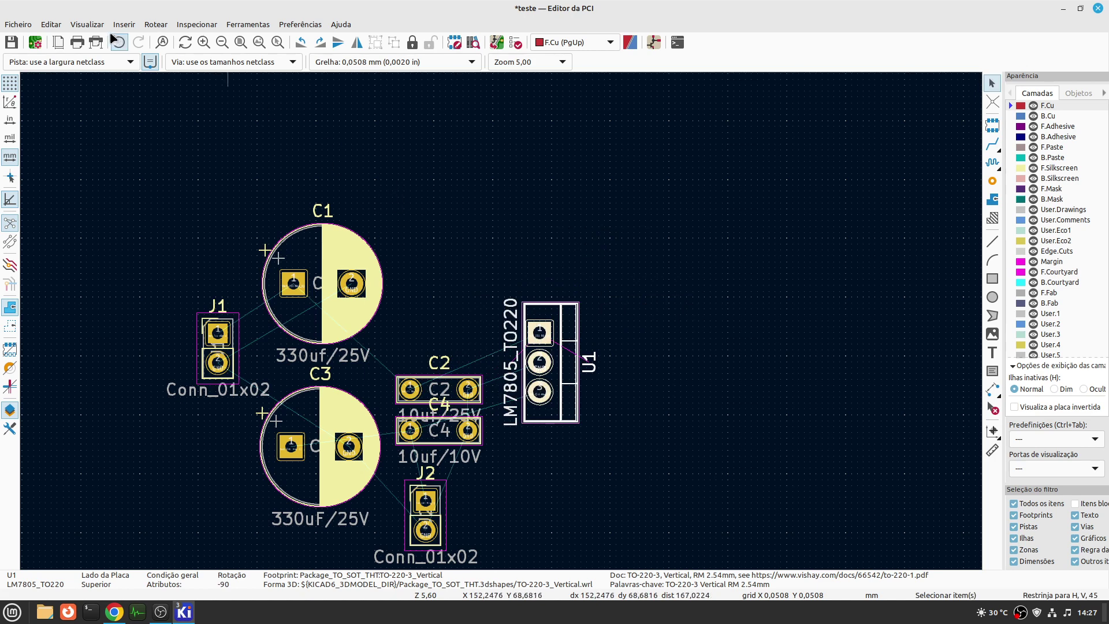
# - Check U1's orientation and its clearance to C2 and C4 in the 3D viewer
pyautogui.click(87, 24)
pyautogui.click(116, 87)
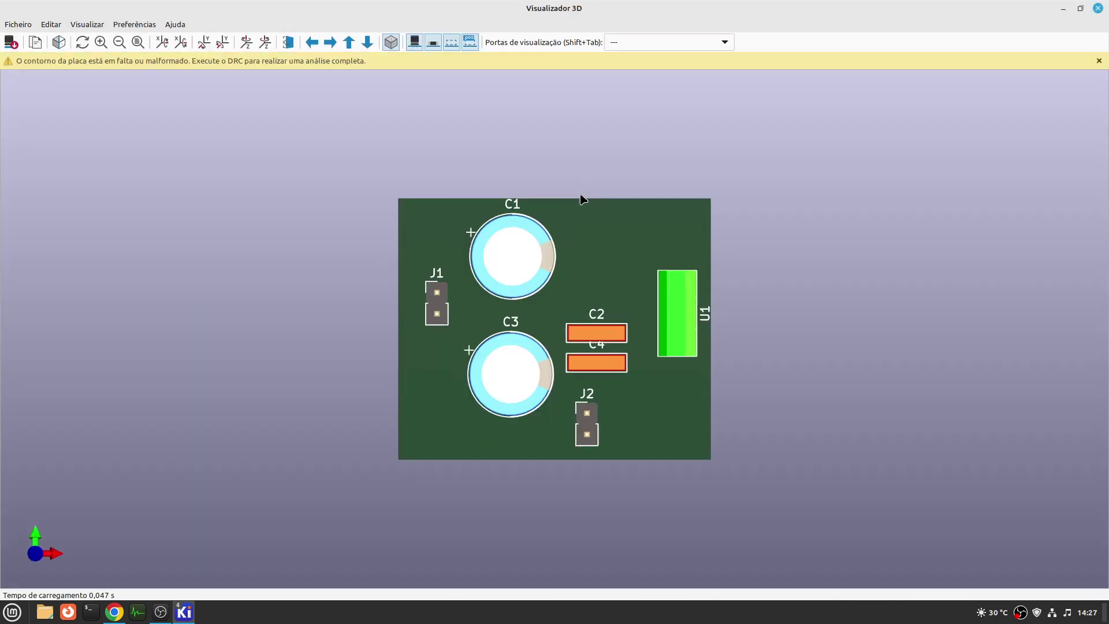
pyautogui.moveTo(706, 419); pyautogui.dragTo(668, 239)
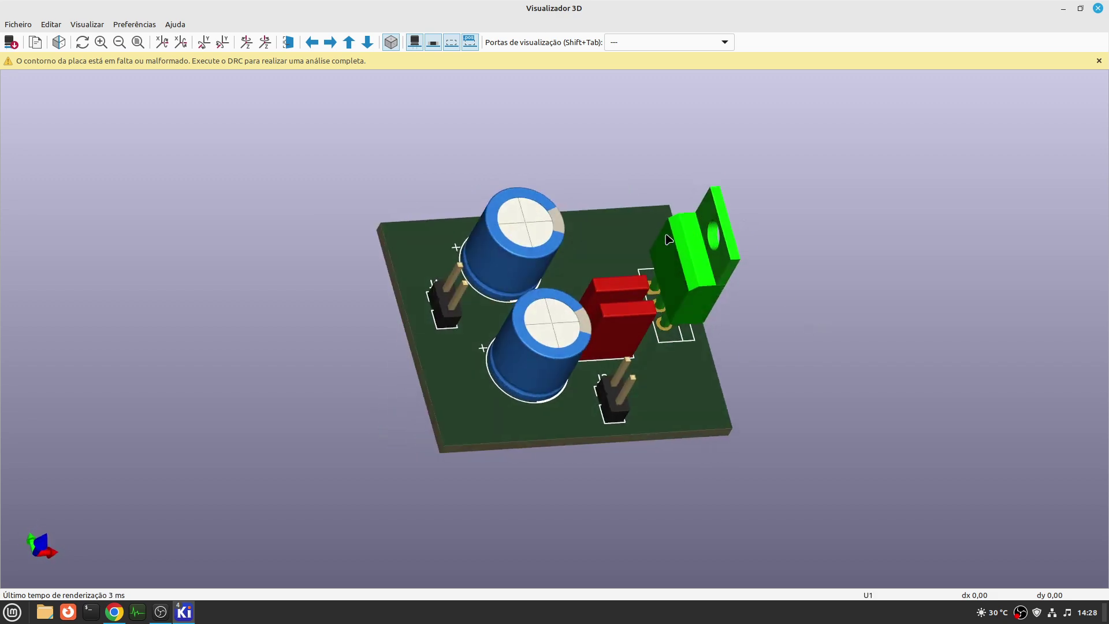
pyautogui.click(1104, 9)
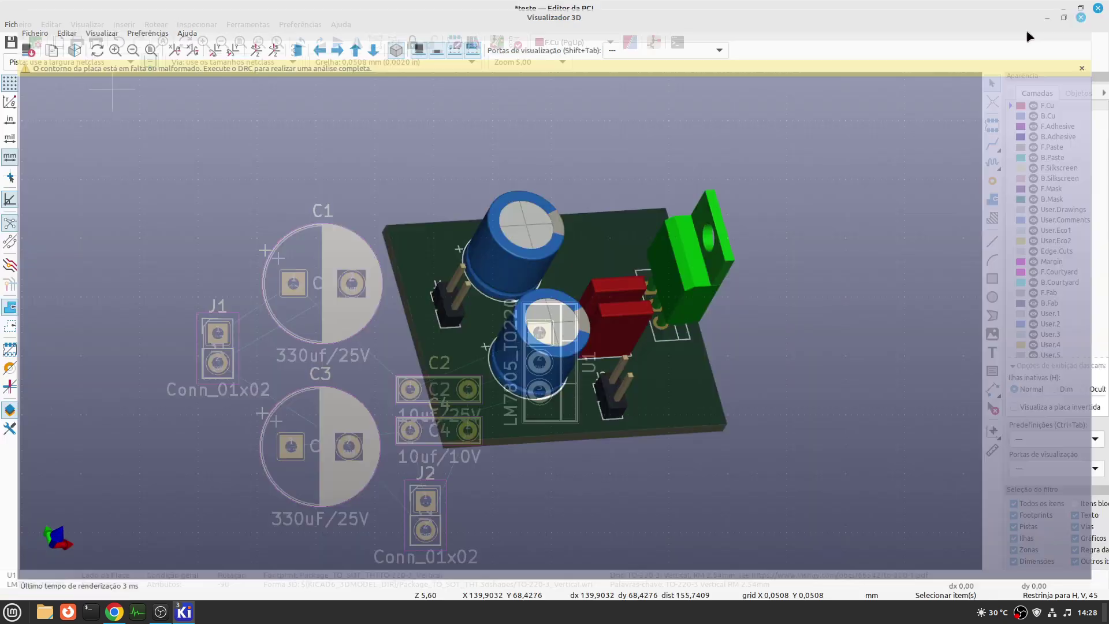
# - Move C2 up beside C1 and C4 down beside C3 so that each pair's pads line up horizontally
pyautogui.click(441, 393)
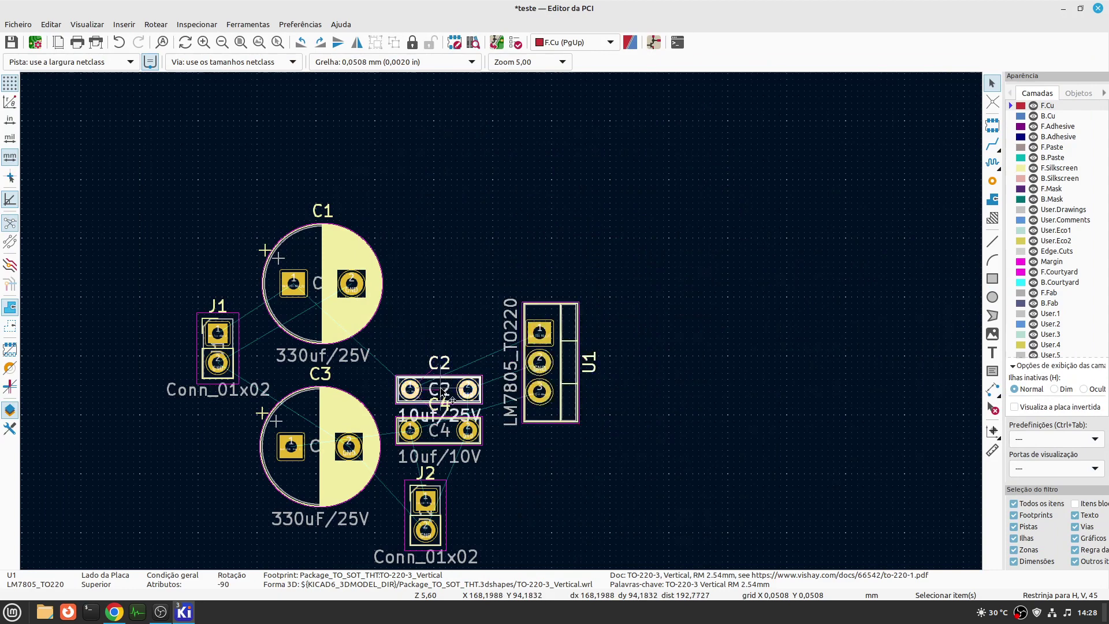
pyautogui.moveTo(443, 392); pyautogui.dragTo(449, 288)
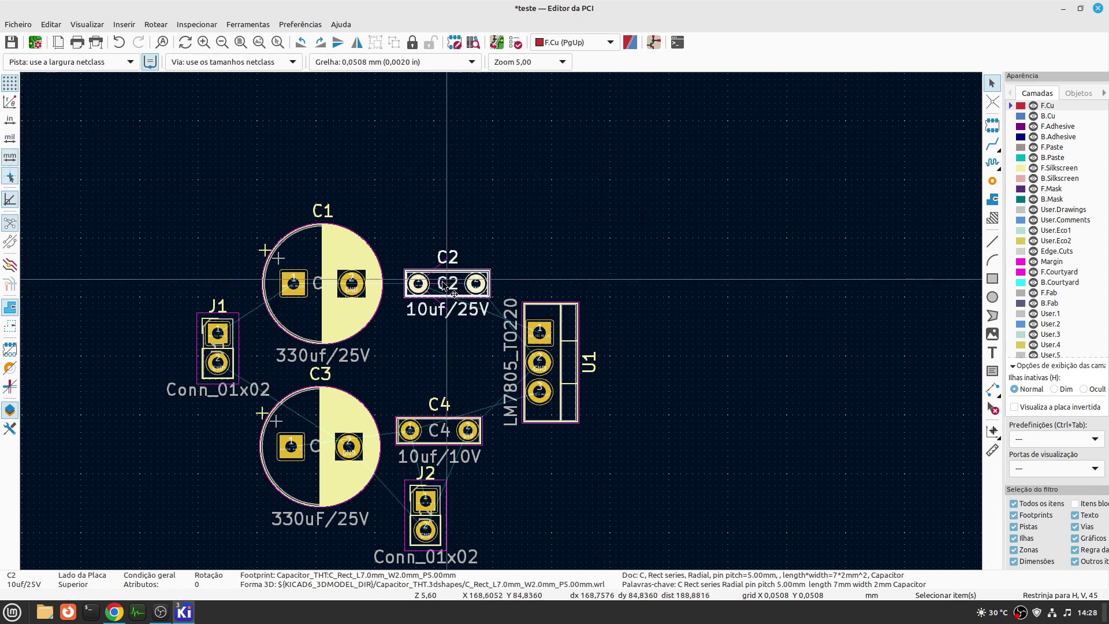
pyautogui.moveTo(443, 287); pyautogui.dragTo(445, 288)
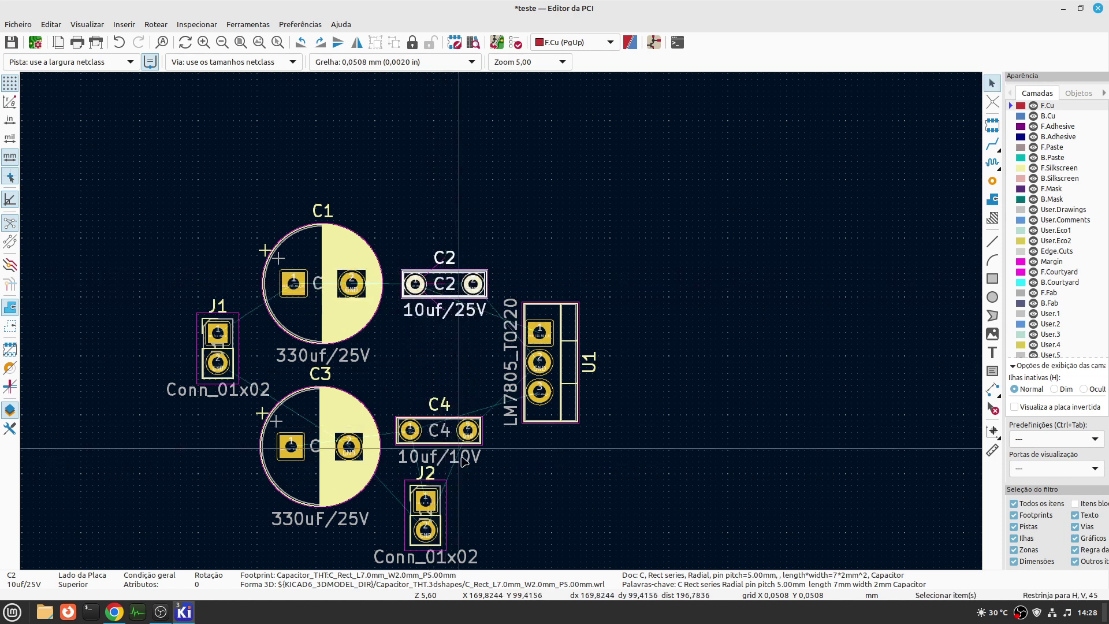
pyautogui.click(423, 443)
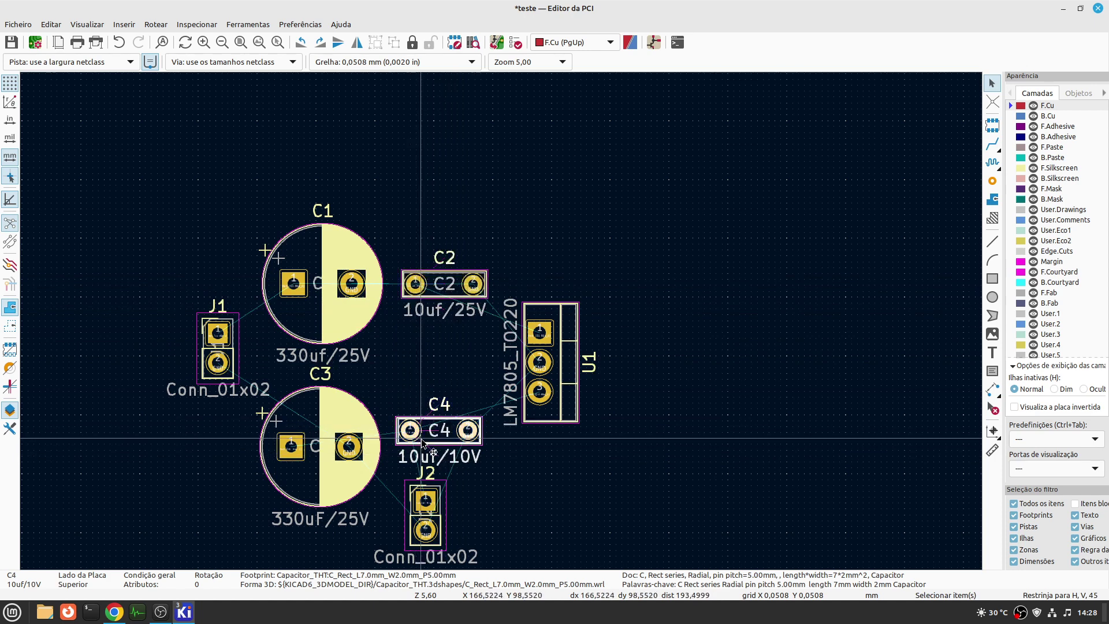
pyautogui.moveTo(423, 442)
pyautogui.mouseDown()
pyautogui.moveTo(430, 469)
pyautogui.moveTo(426, 459)
pyautogui.mouseUp()
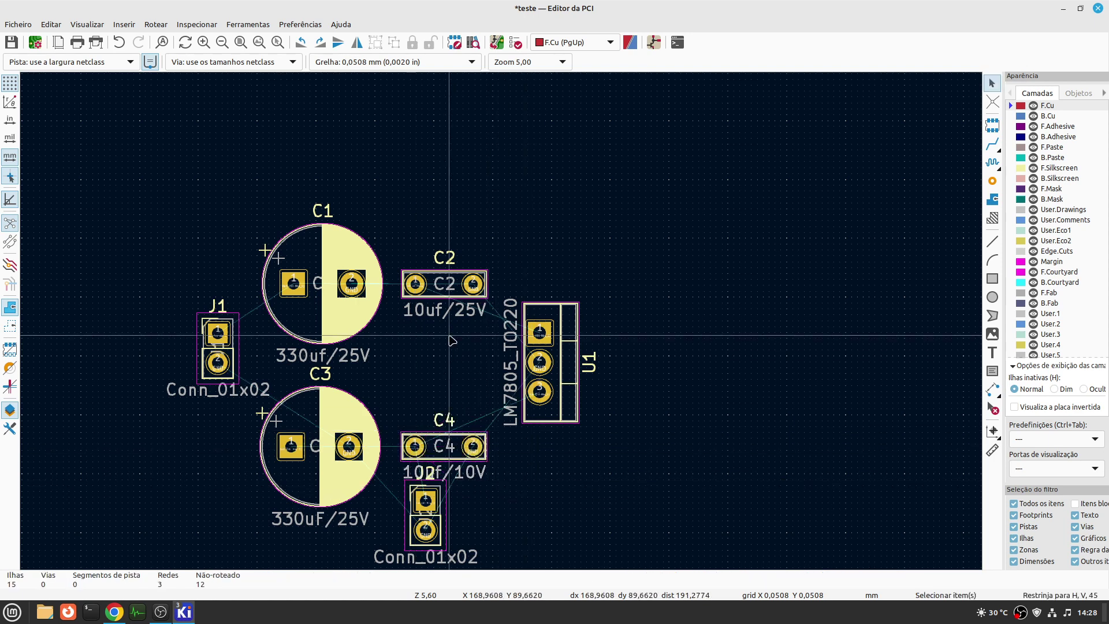
pyautogui.click(429, 314)
pyautogui.moveTo(429, 315); pyautogui.dragTo(387, 410)
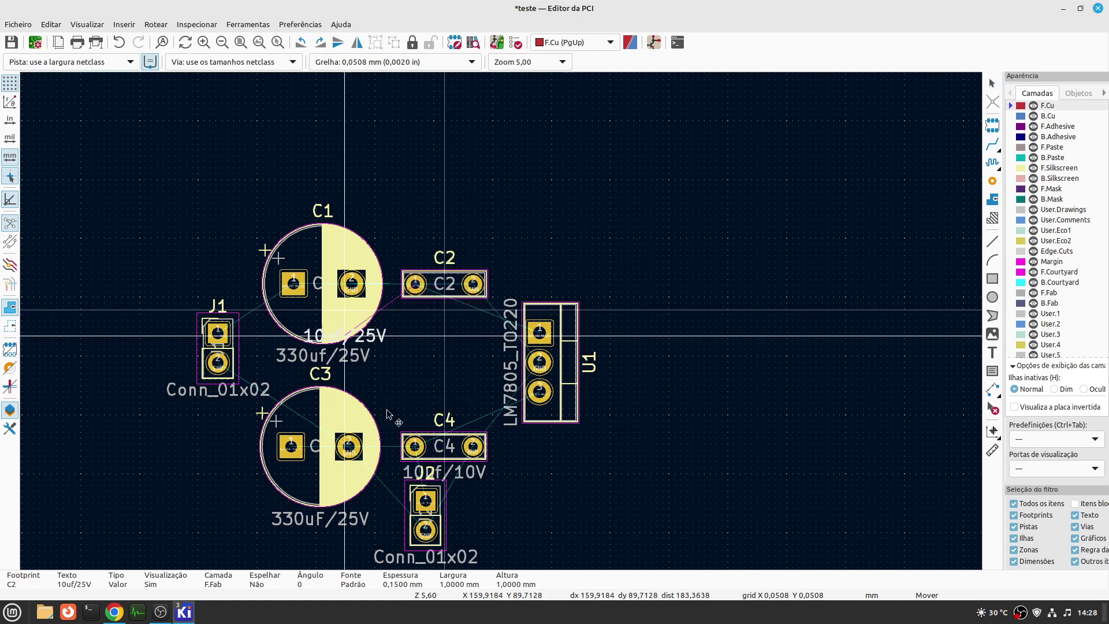
pyautogui.press('Escape')
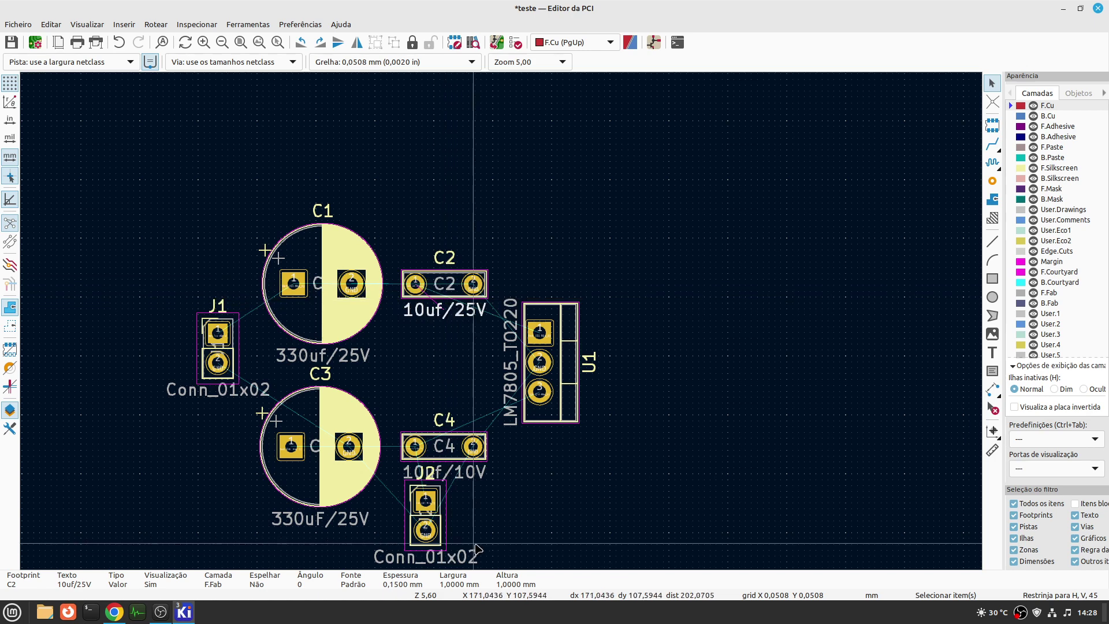
# - Move J2 into the gap between C2 and C4, rotated to 90 degrees
pyautogui.click(440, 518)
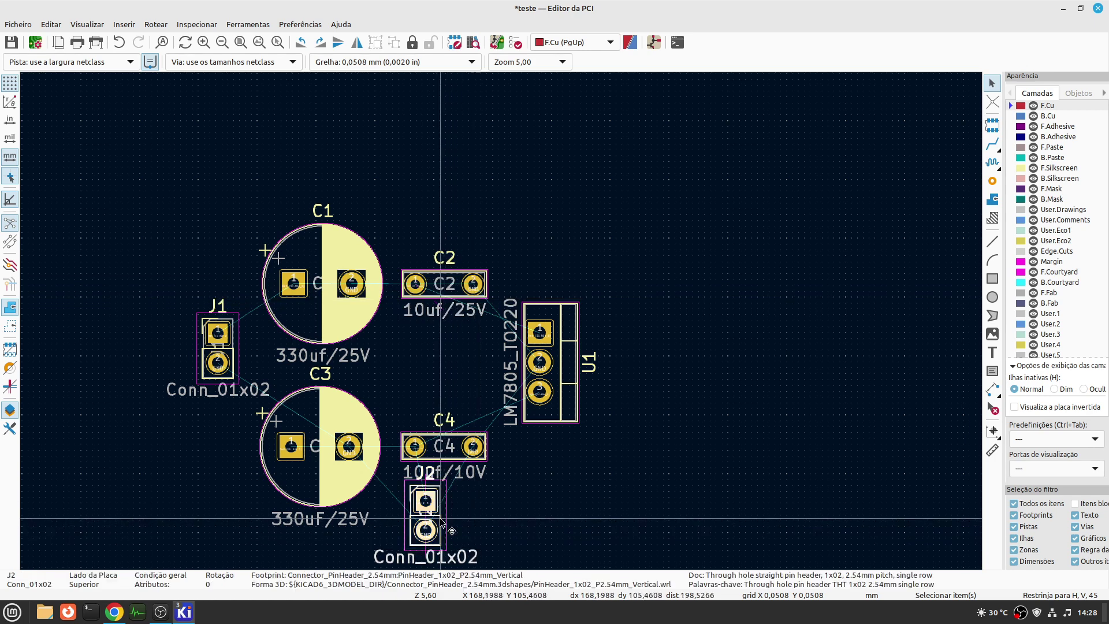
pyautogui.moveTo(442, 520); pyautogui.dragTo(439, 364)
pyautogui.press('r')
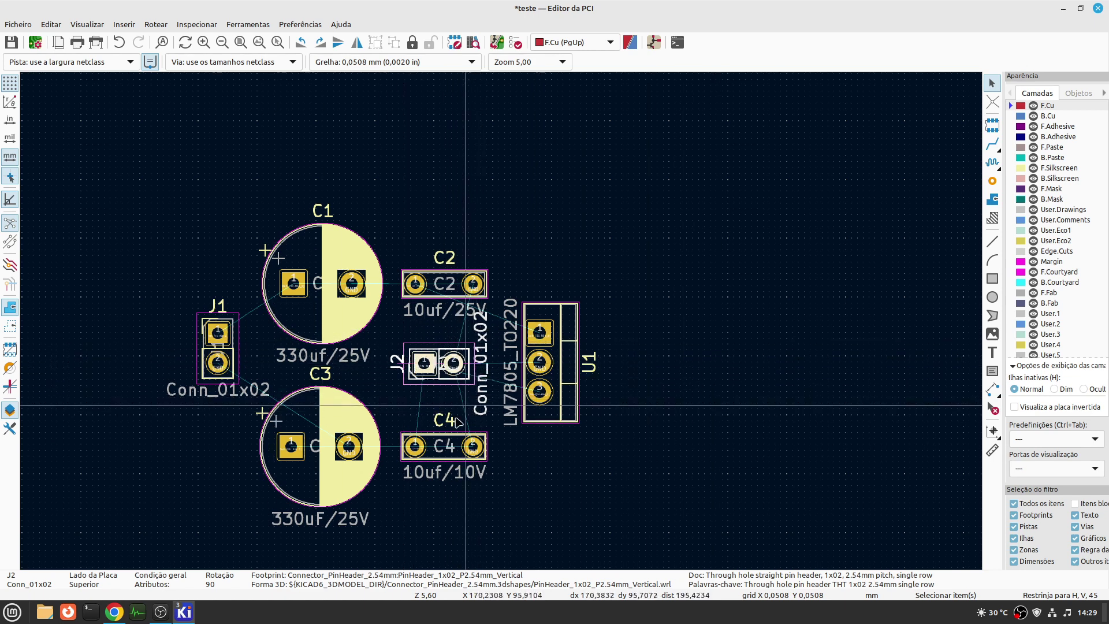
pyautogui.click(508, 472)
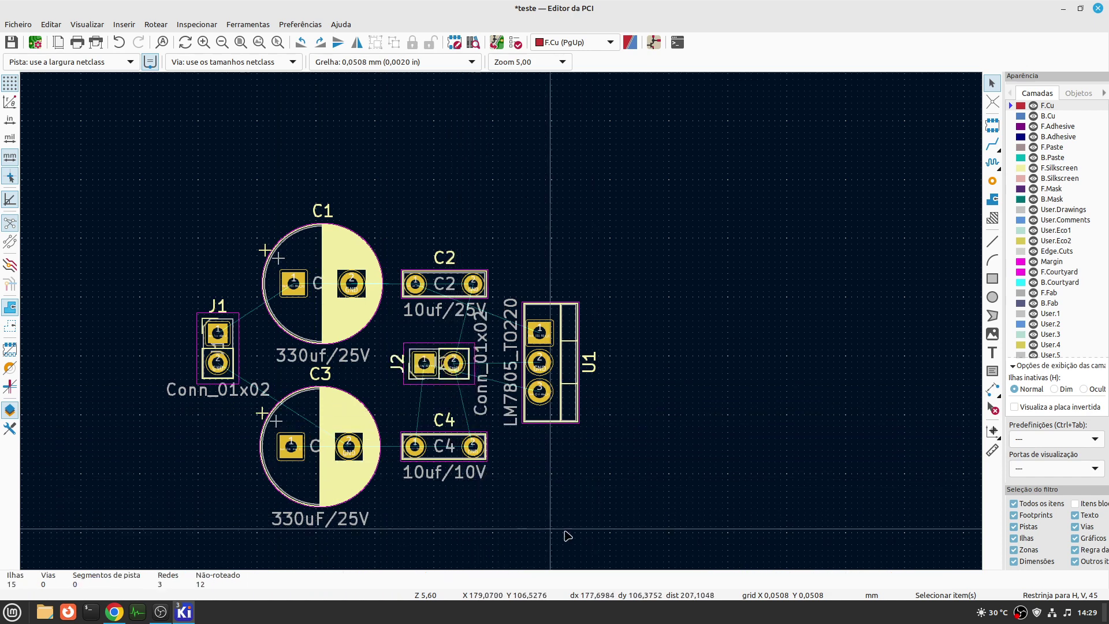
# - Examine the board in the 3D viewer from above, the sides and below, checking how J2 sits between C2 and C4
pyautogui.click(90, 24)
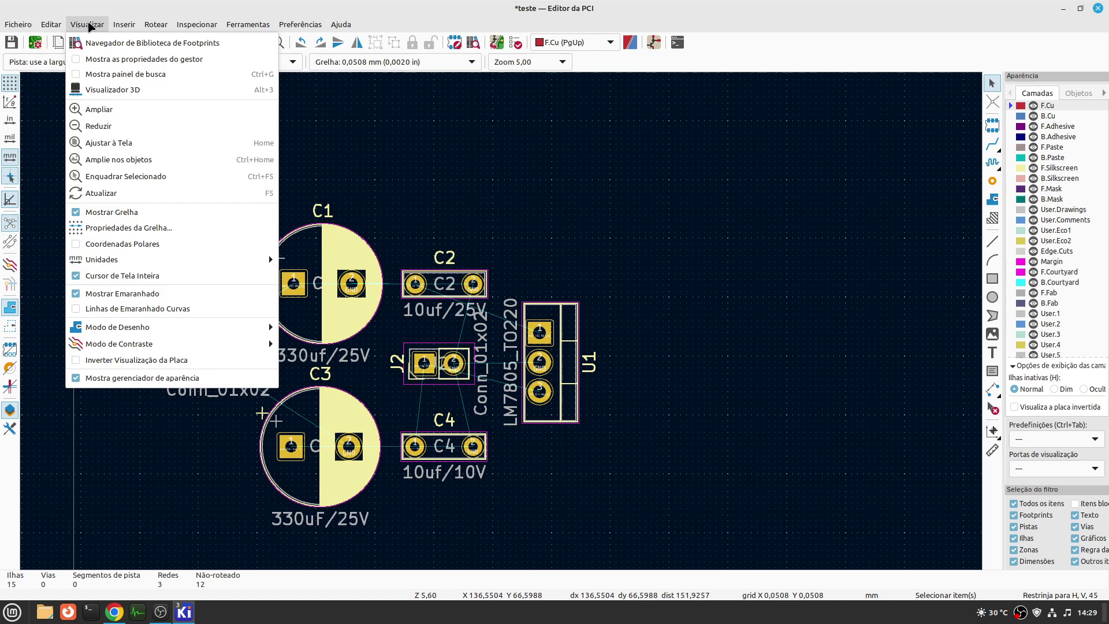
pyautogui.click(110, 89)
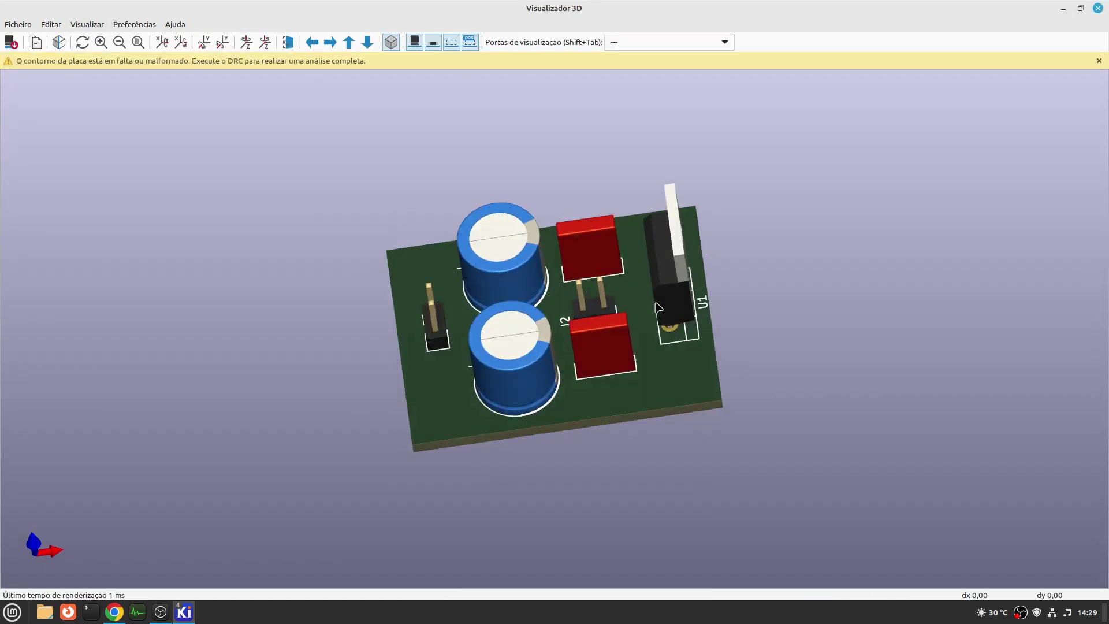
pyautogui.moveTo(462, 409); pyautogui.dragTo(563, 406)
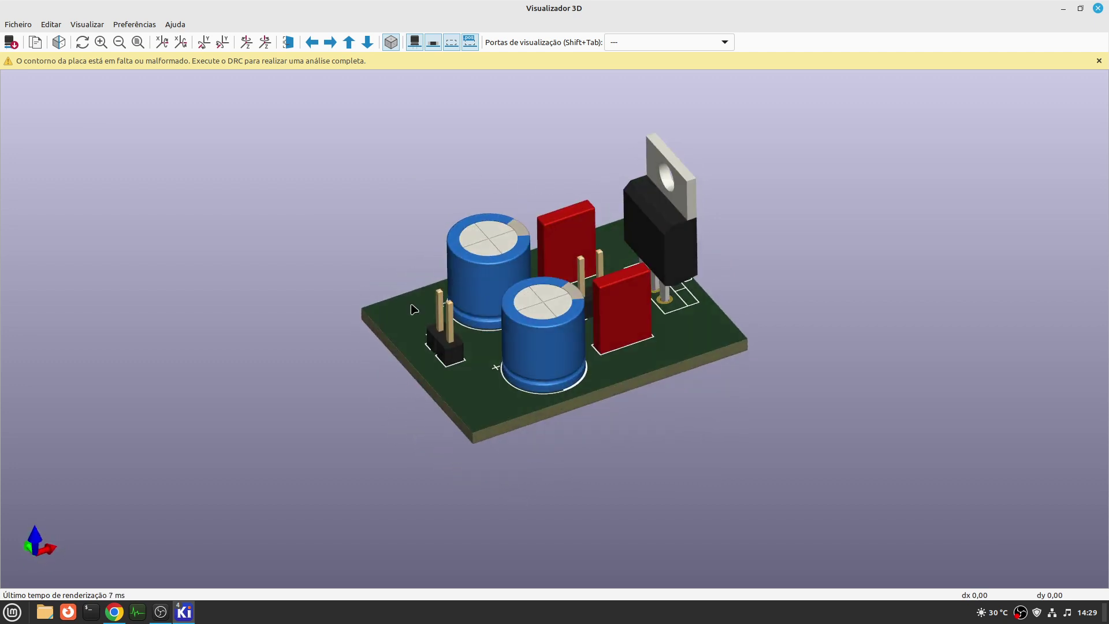
pyautogui.moveTo(687, 348)
pyautogui.mouseDown()
pyautogui.moveTo(512, 463)
pyautogui.moveTo(435, 462)
pyautogui.moveTo(540, 487)
pyautogui.moveTo(681, 376)
pyautogui.moveTo(574, 188)
pyautogui.moveTo(485, 147)
pyautogui.moveTo(539, 458)
pyautogui.moveTo(522, 176)
pyautogui.moveTo(671, 340)
pyautogui.mouseUp()
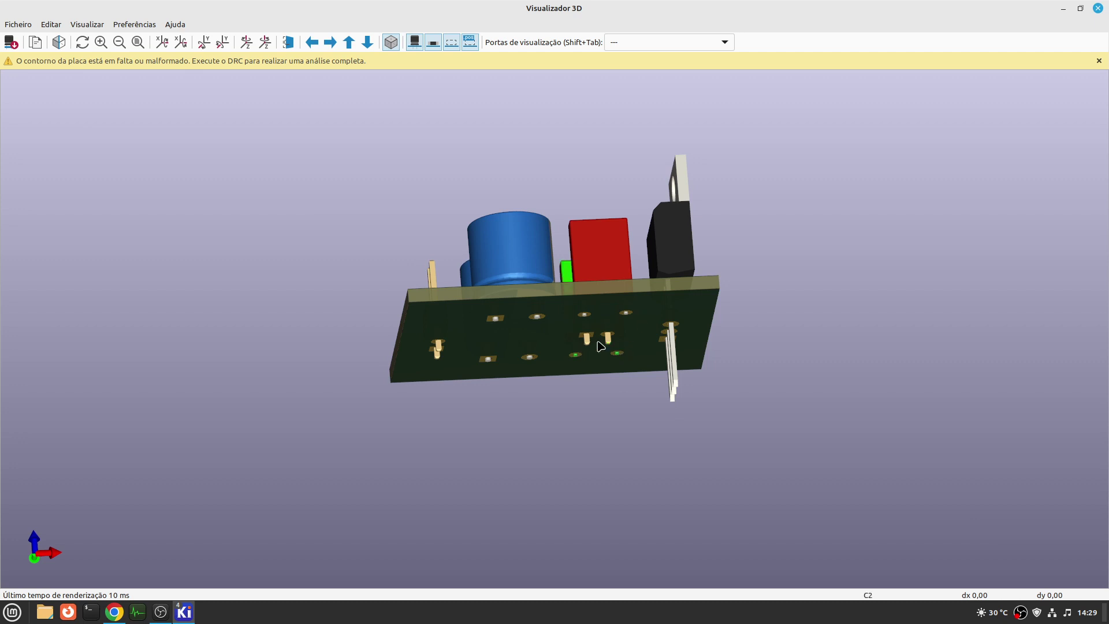
pyautogui.moveTo(652, 292); pyautogui.dragTo(483, 500)
pyautogui.moveTo(645, 484); pyautogui.dragTo(735, 377)
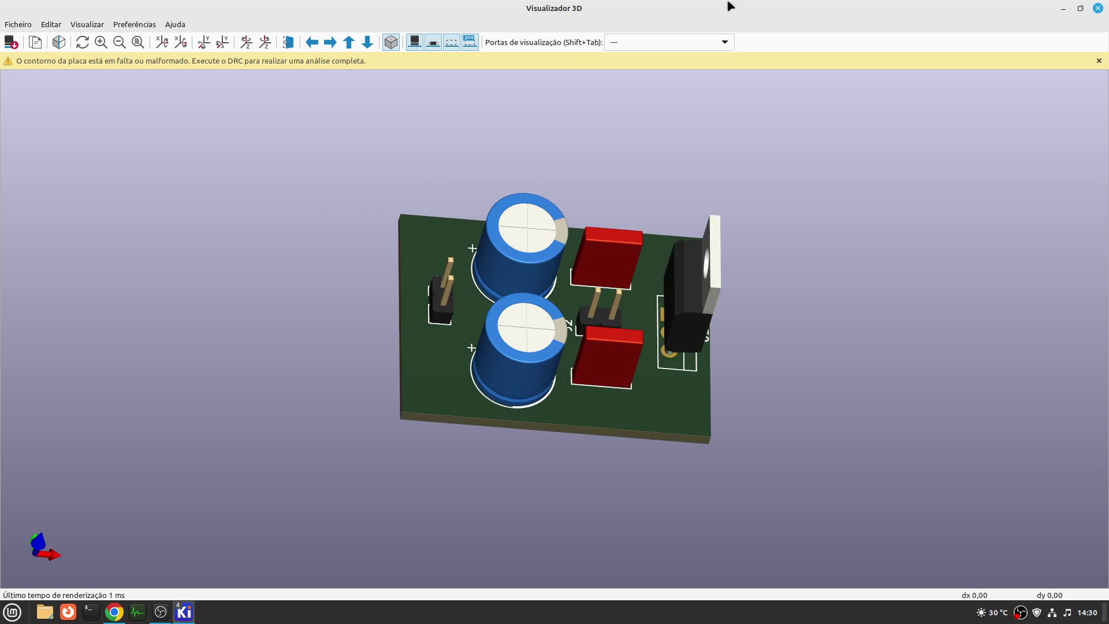
pyautogui.click(1098, 9)
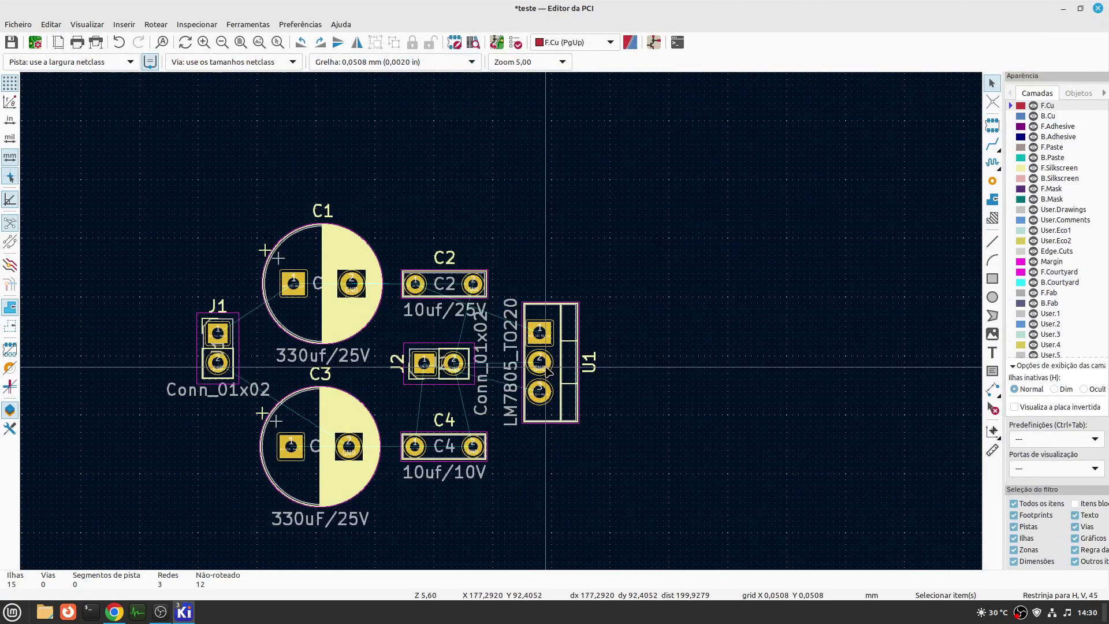
# - Move U1 slightly up, and place J2 directly below it beside C4, rotated to 180 degrees
pyautogui.moveTo(547, 372); pyautogui.dragTo(550, 333)
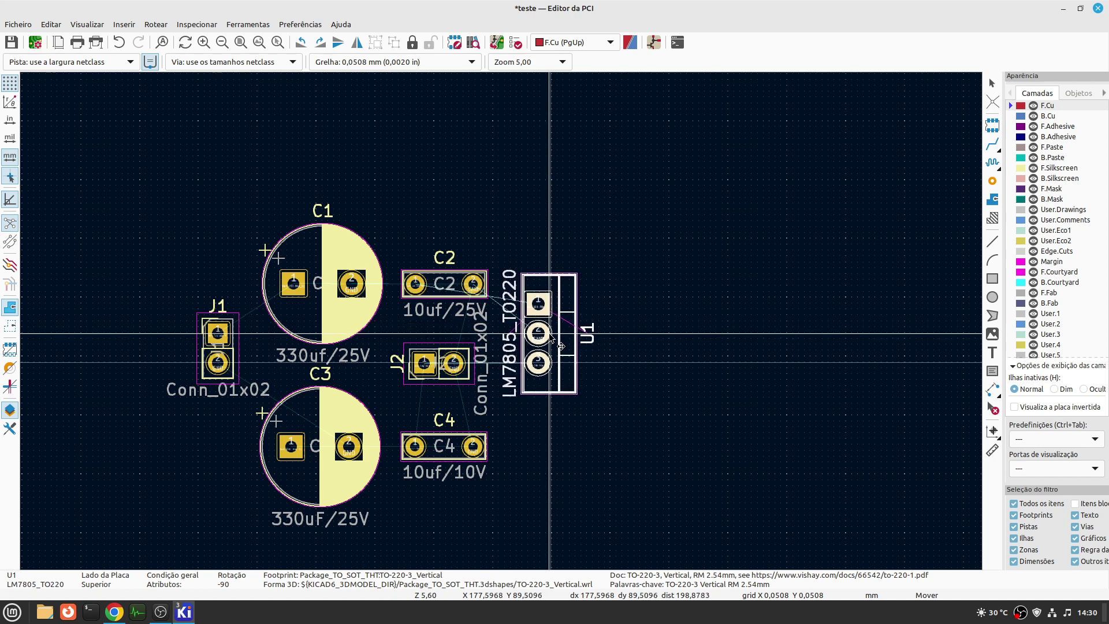
pyautogui.click(550, 333)
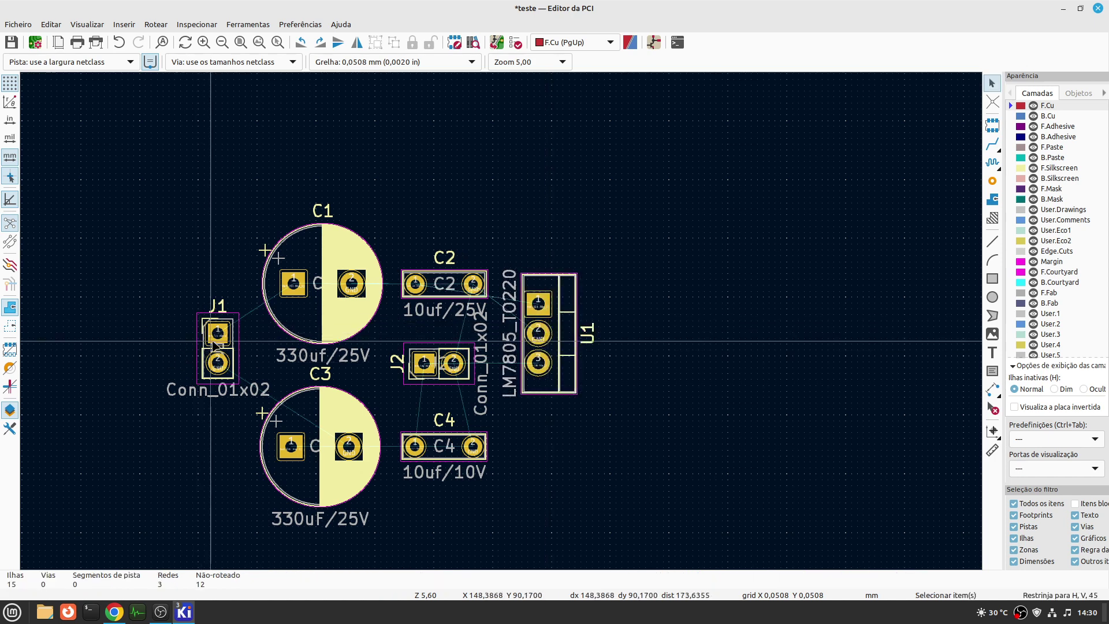
pyautogui.click(450, 378)
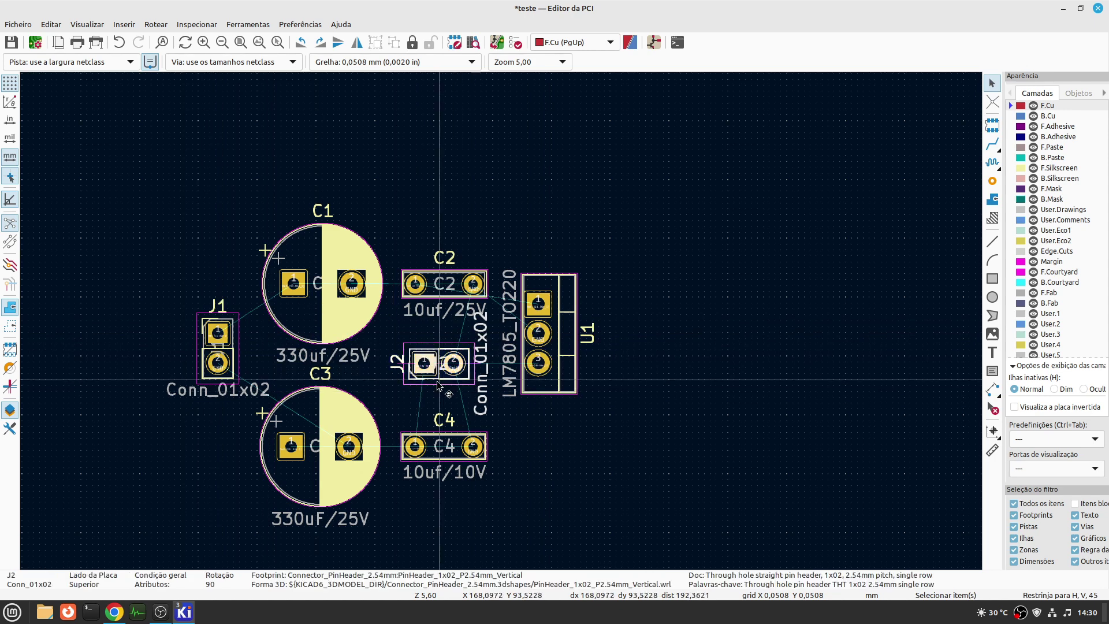
pyautogui.press('m')
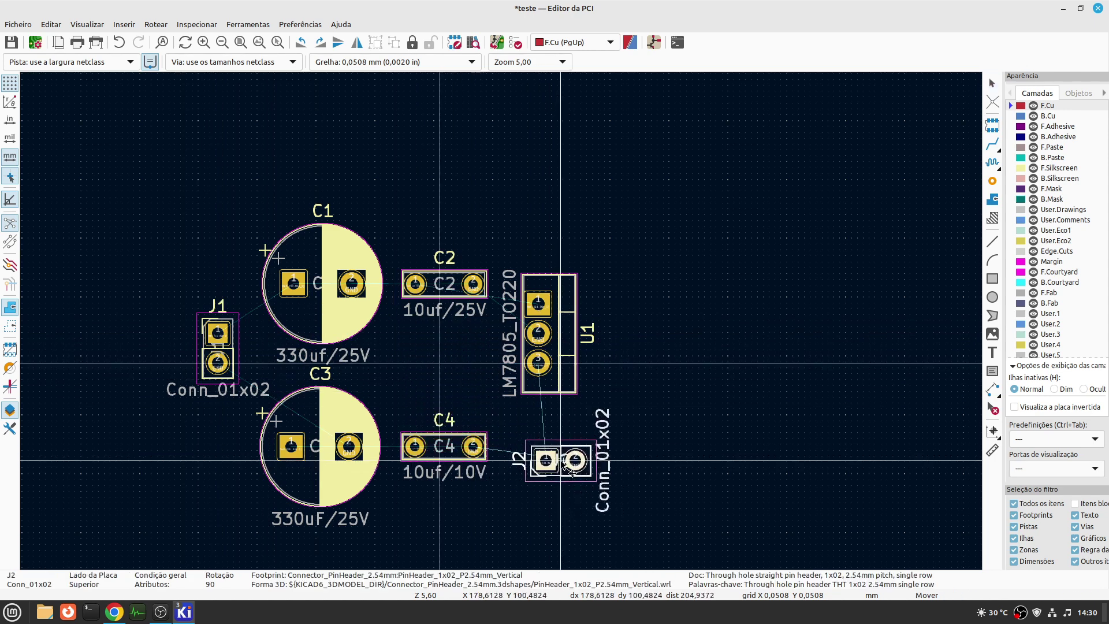
pyautogui.press('r')
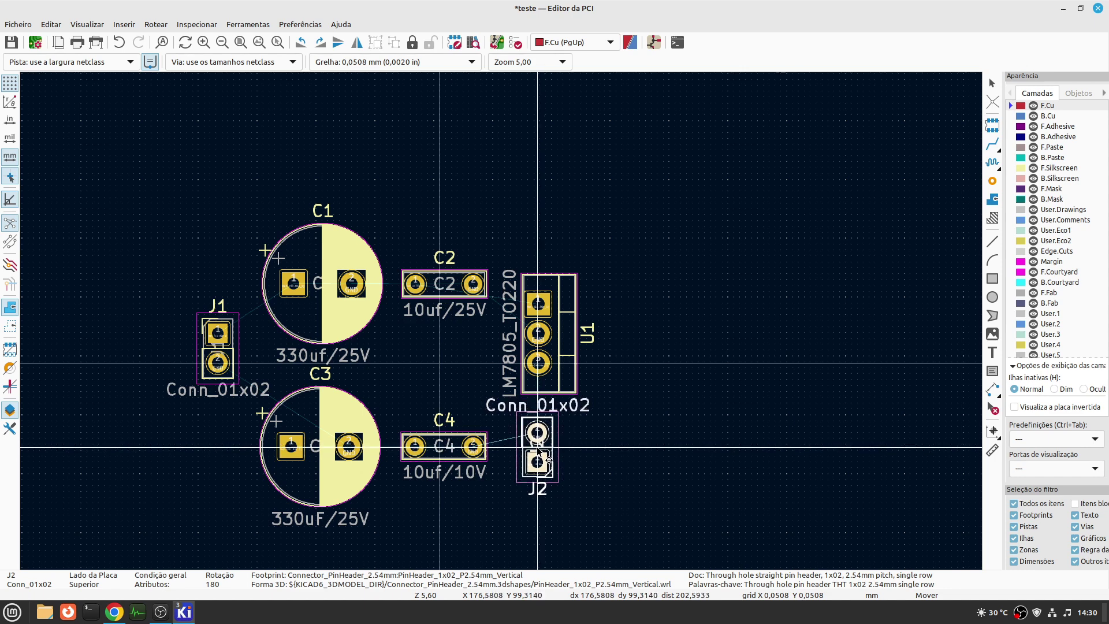
pyautogui.click(537, 448)
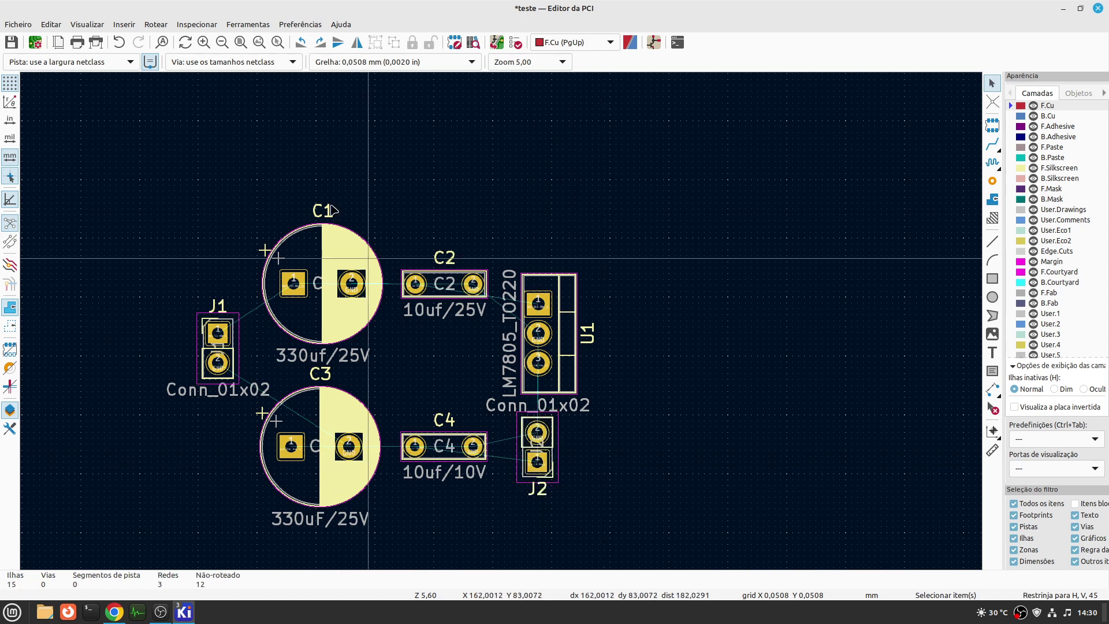
# - Review the component arrangement in the PCB layout and 3D viewer, checking J2's position below U1 from above and the front
pyautogui.click(87, 24)
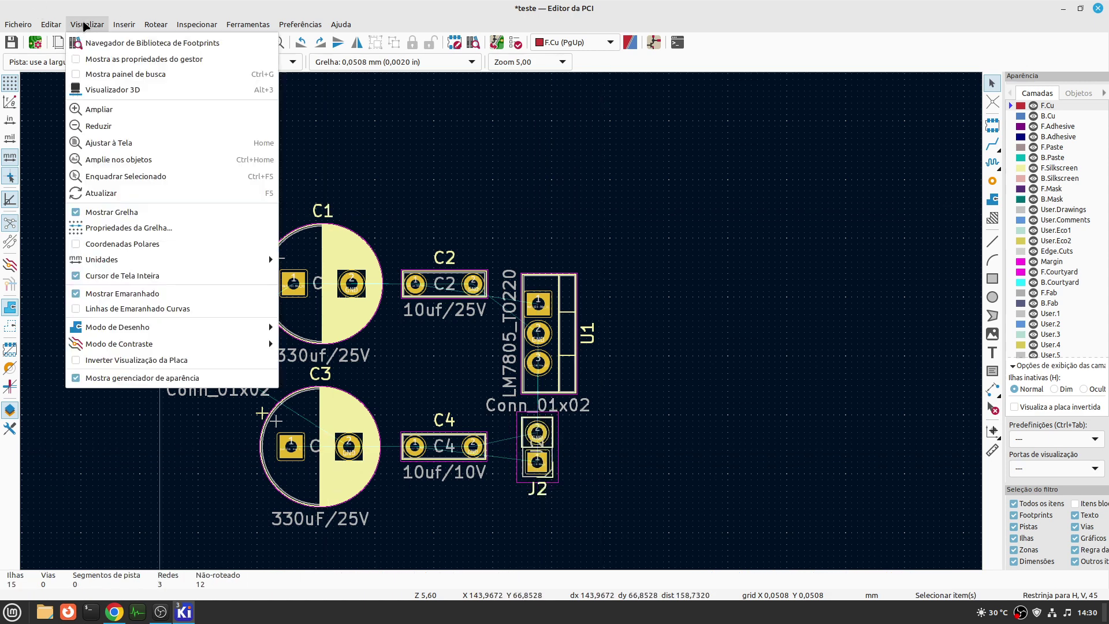
pyautogui.click(110, 90)
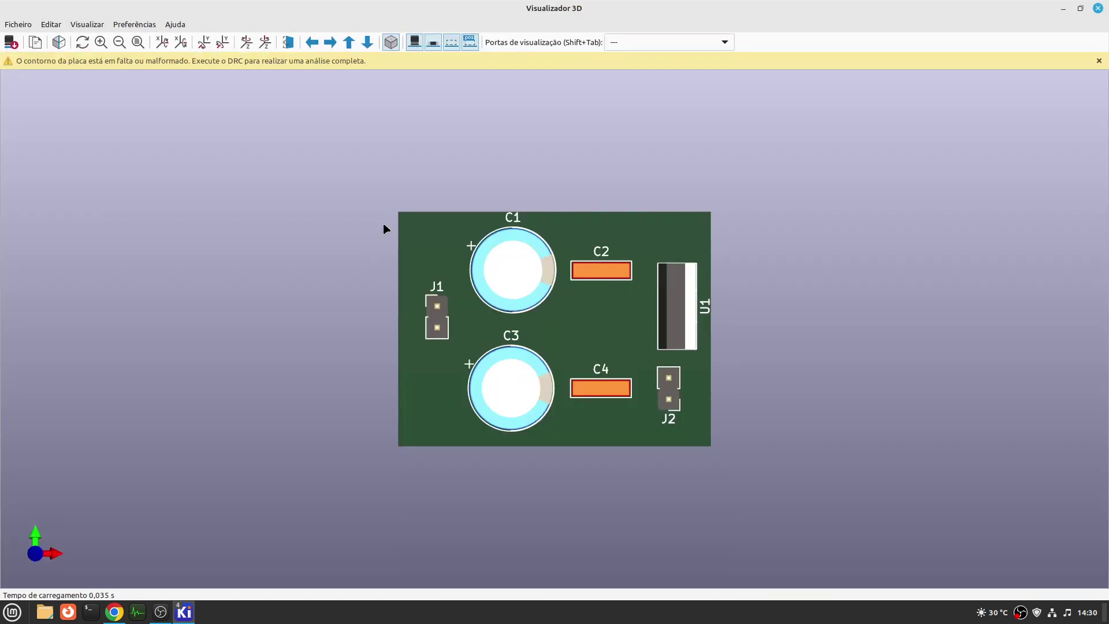
pyautogui.moveTo(611, 416)
pyautogui.mouseDown()
pyautogui.moveTo(591, 237)
pyautogui.moveTo(774, 433)
pyautogui.moveTo(592, 288)
pyautogui.moveTo(814, 346)
pyautogui.moveTo(586, 426)
pyautogui.moveTo(625, 426)
pyautogui.mouseUp()
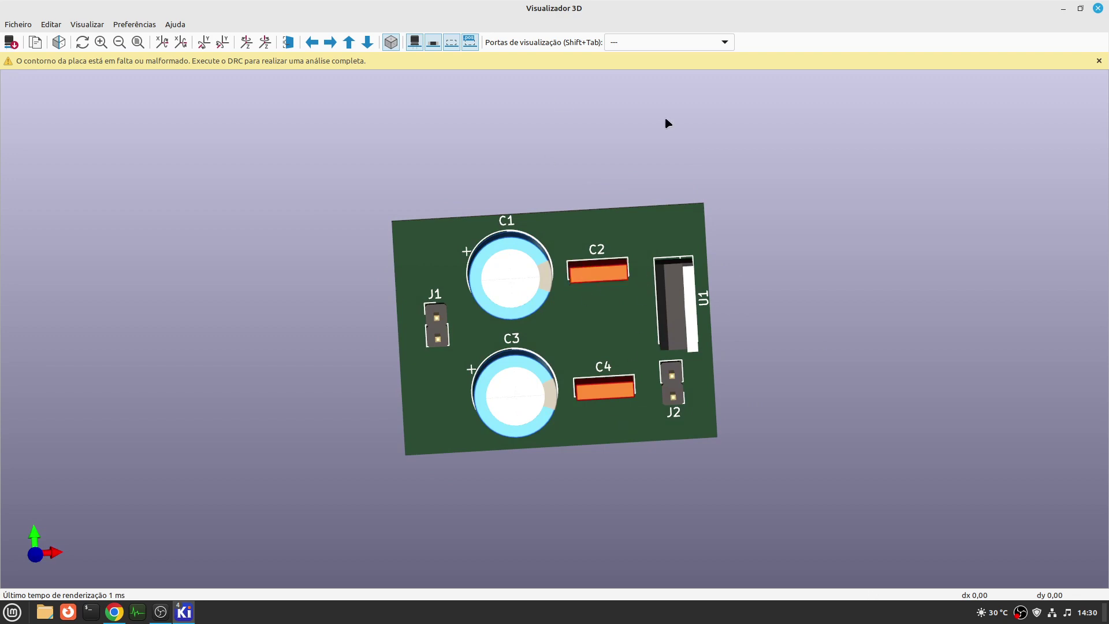
pyautogui.click(1101, 9)
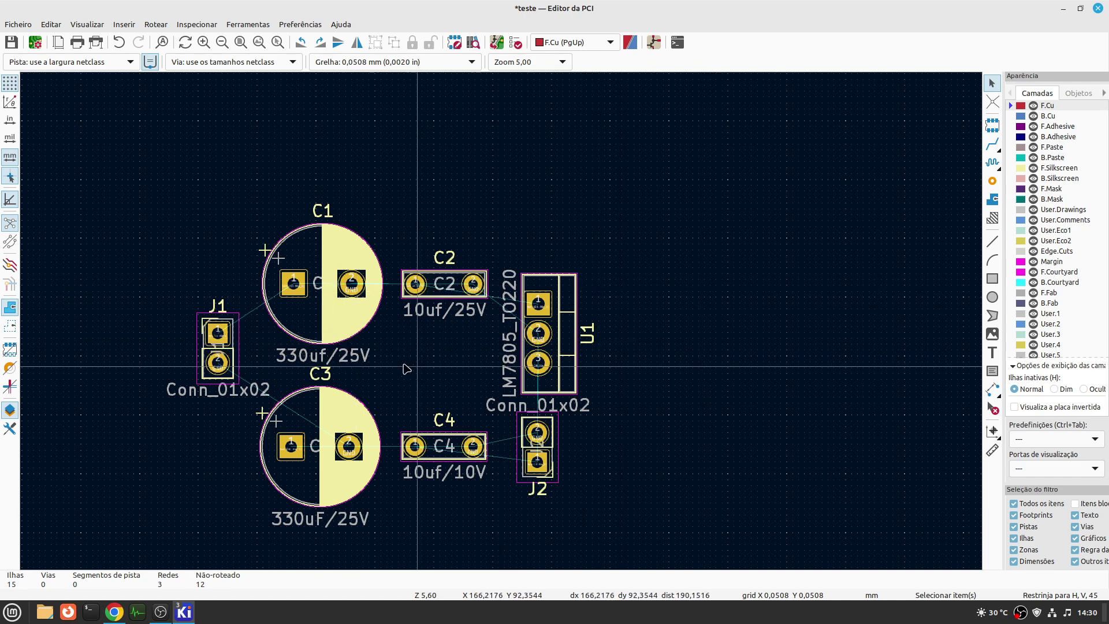
pyautogui.scroll(-1, 376, 363)
pyautogui.scroll(1, 357, 306)
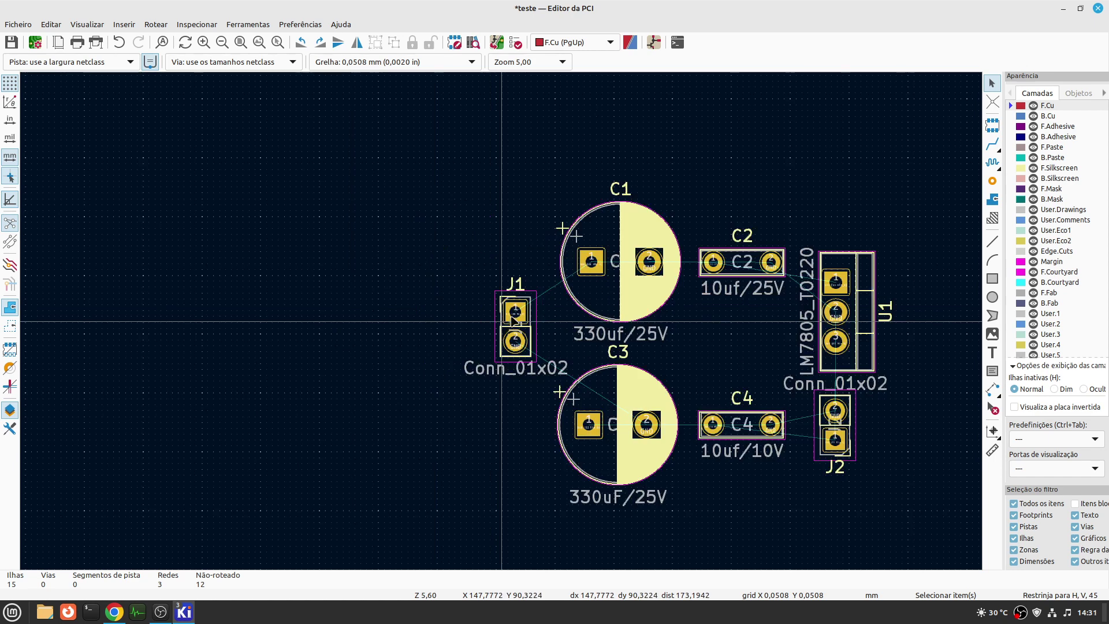
pyautogui.scroll(1, 716, 336)
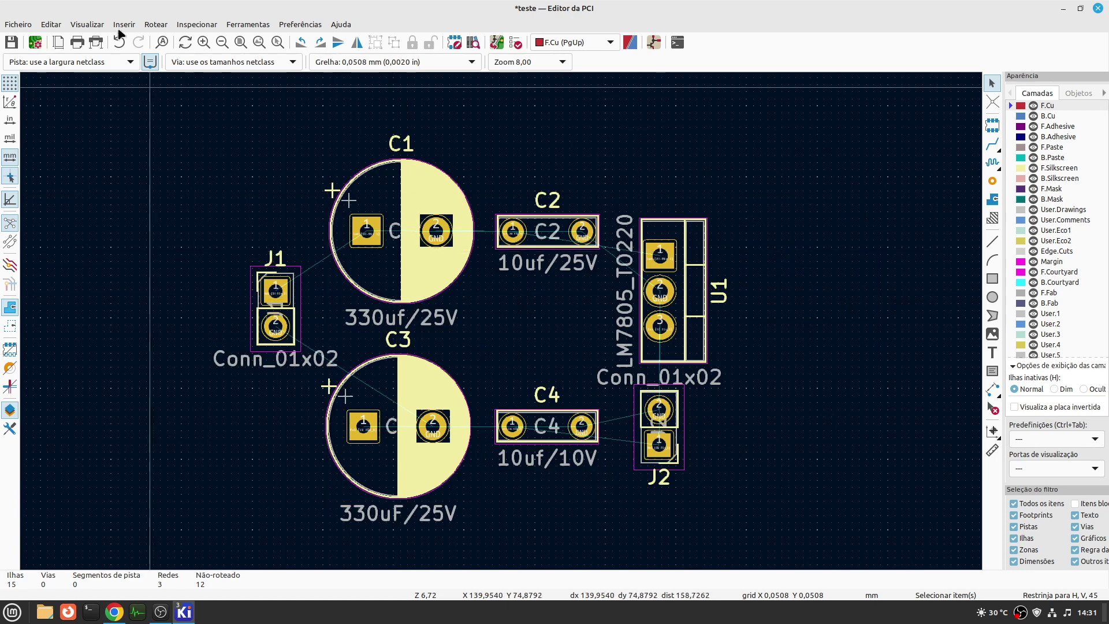
pyautogui.click(87, 25)
pyautogui.click(116, 91)
pyautogui.moveTo(591, 416); pyautogui.dragTo(581, 442)
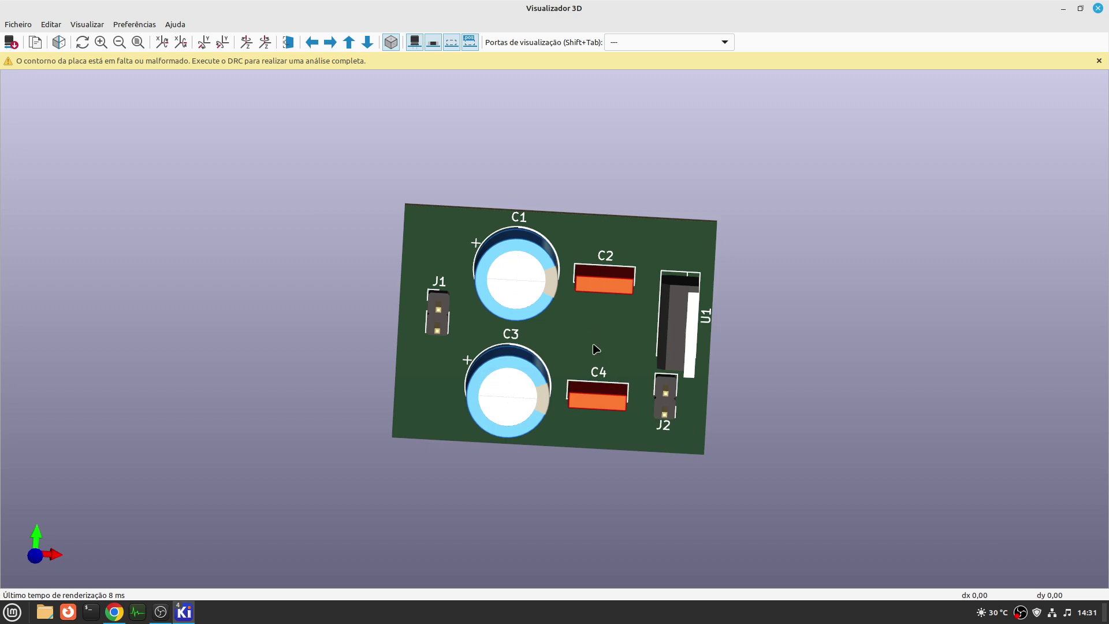
pyautogui.moveTo(595, 348); pyautogui.dragTo(592, 237)
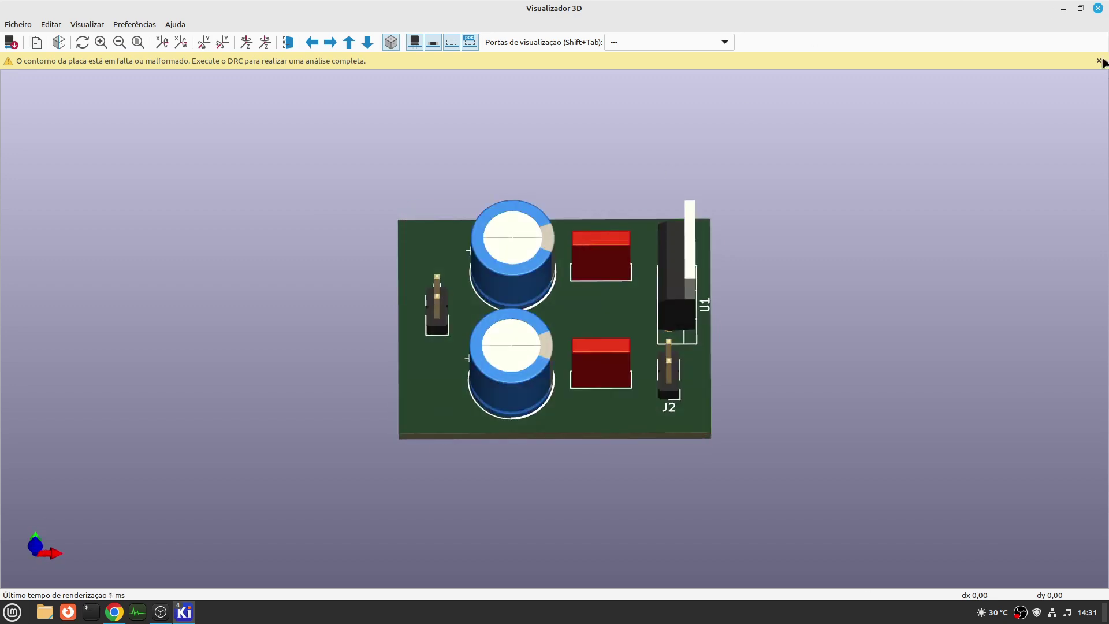
pyautogui.click(1097, 8)
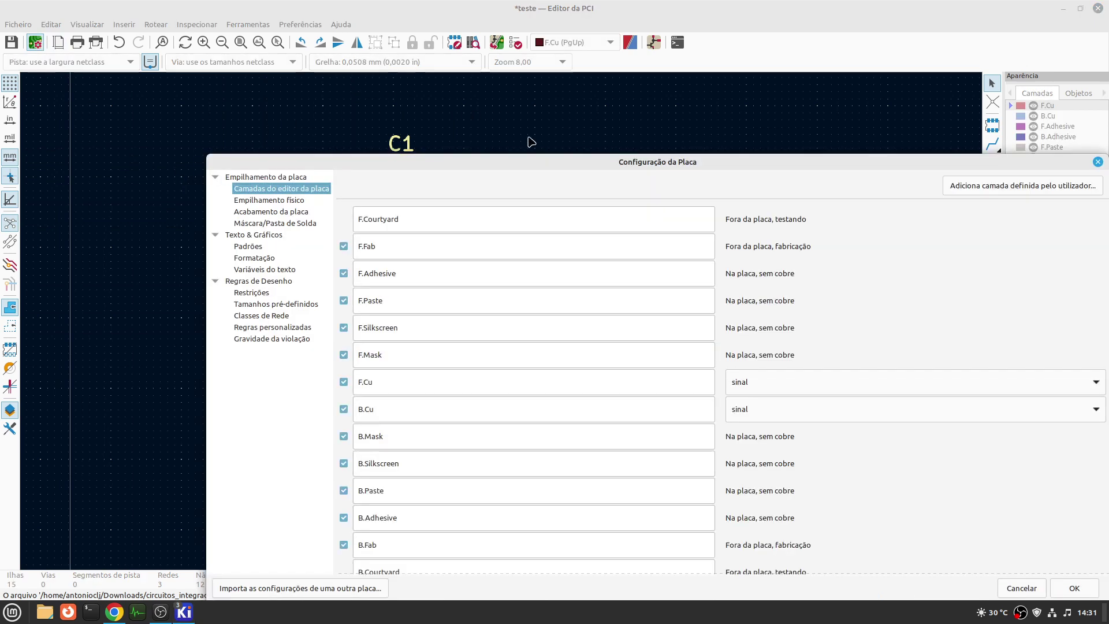
# - Review the board's physical stackup, checking the copper thicknesses, the FR4 dielectric material and the available copper layer counts, keeping 2 layers
pyautogui.moveTo(592, 167); pyautogui.dragTo(517, 102)
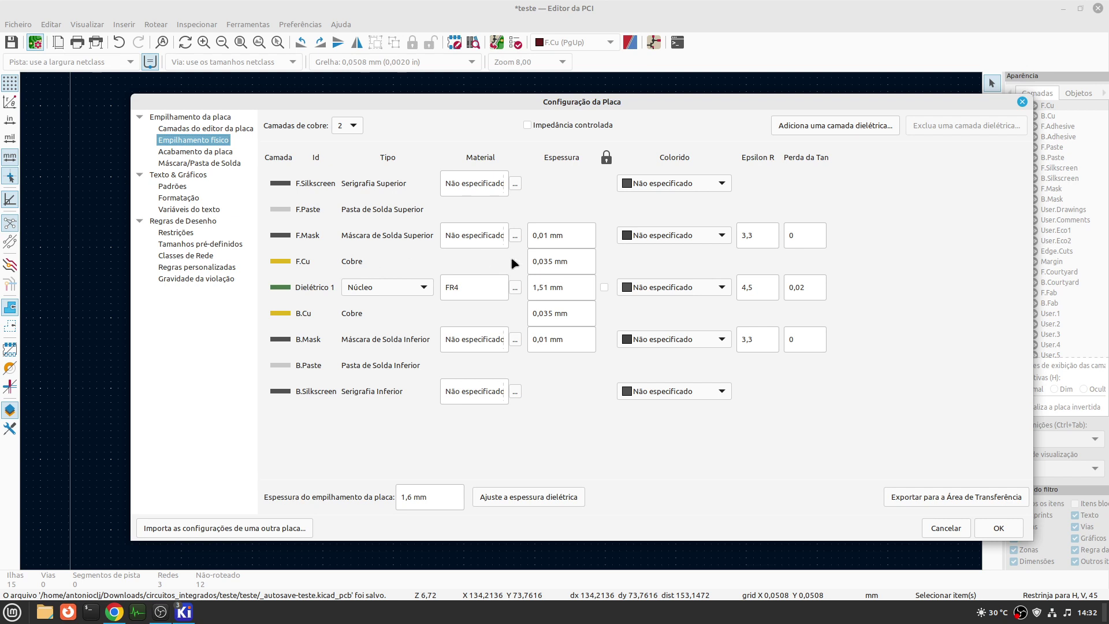
pyautogui.click(549, 260)
pyautogui.click(570, 313)
pyautogui.click(463, 288)
pyautogui.click(355, 129)
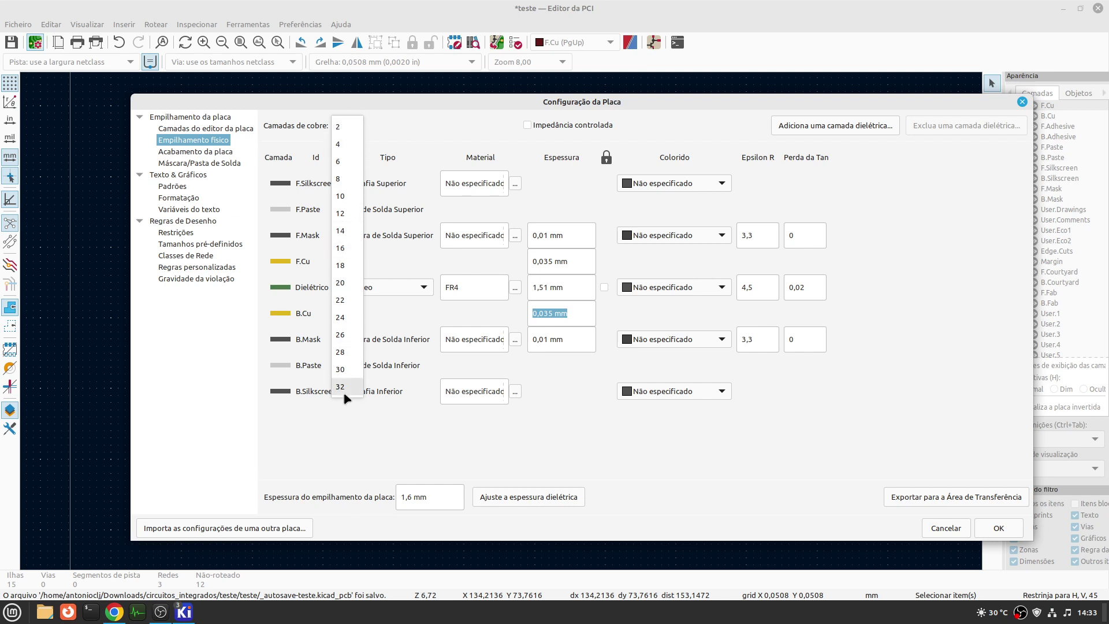
pyautogui.click(350, 127)
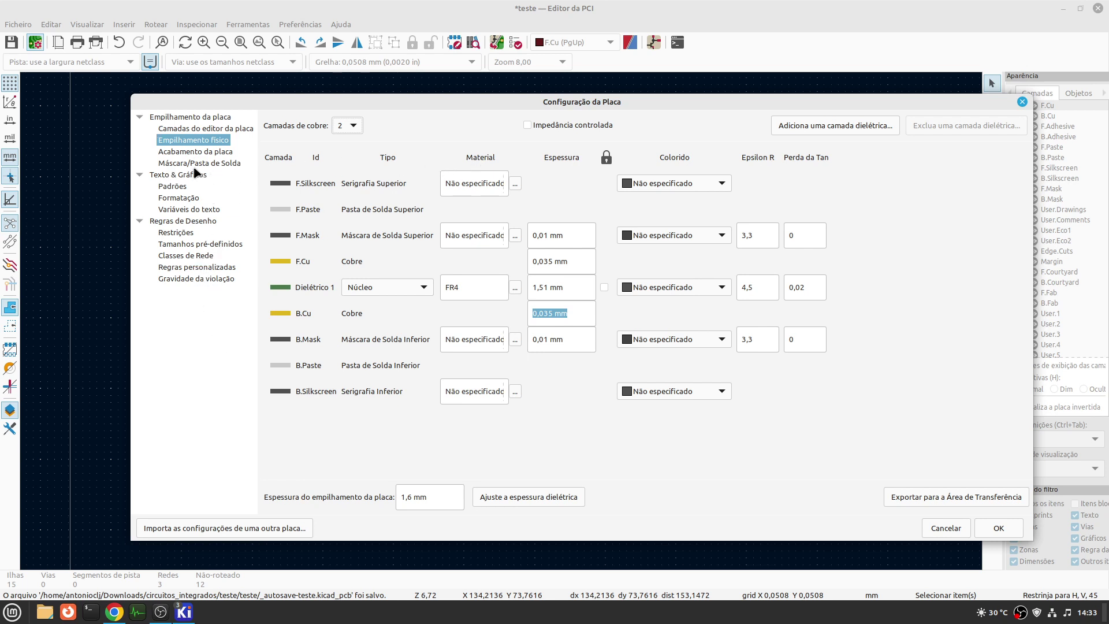
# - Review the board finish options for copper finish and edge connectors, along with the solder mask and paste settings
pyautogui.click(186, 153)
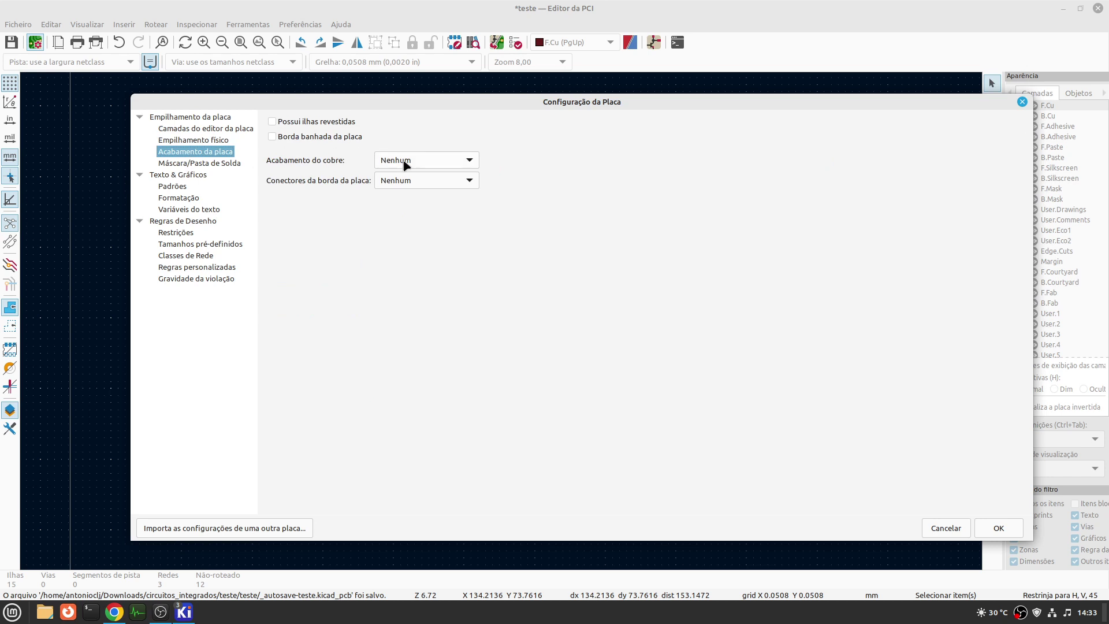
pyautogui.click(471, 161)
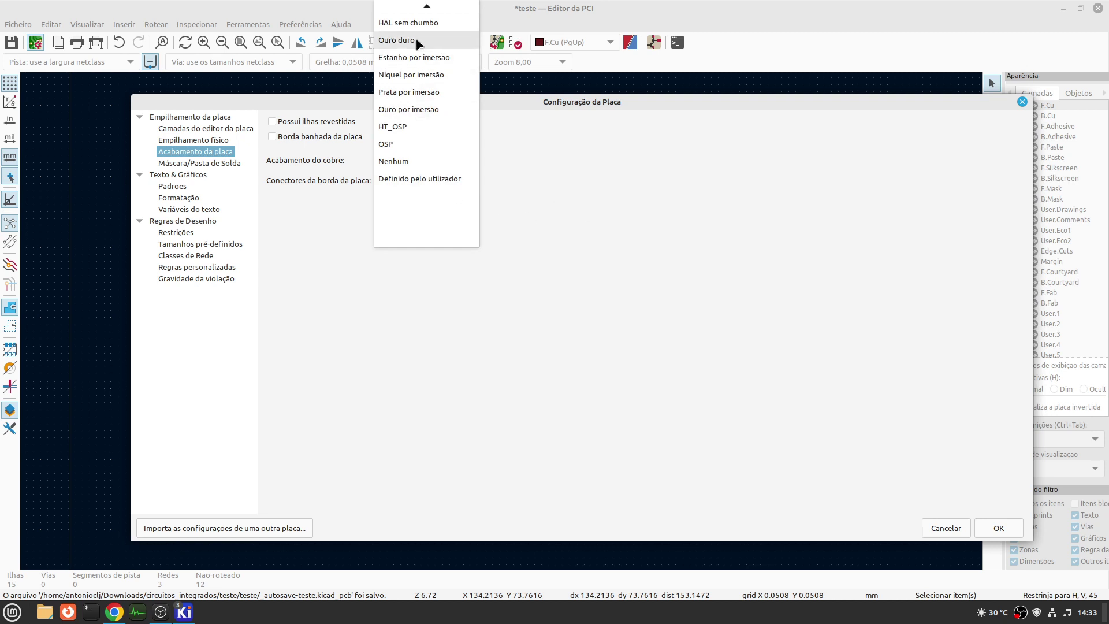
pyautogui.click(588, 205)
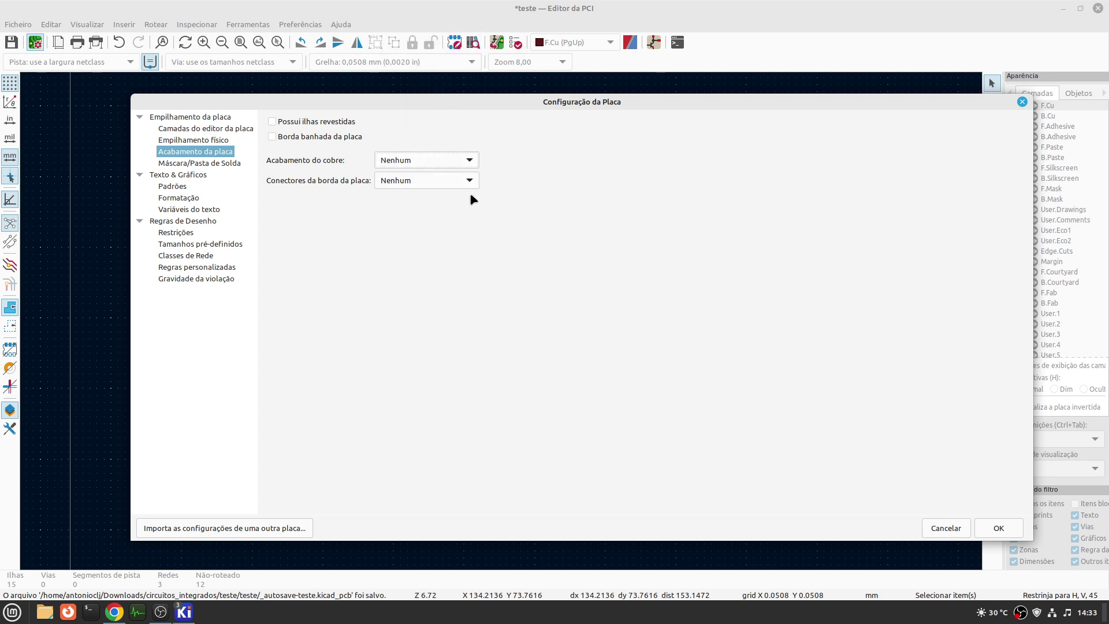
pyautogui.click(471, 187)
pyautogui.click(613, 199)
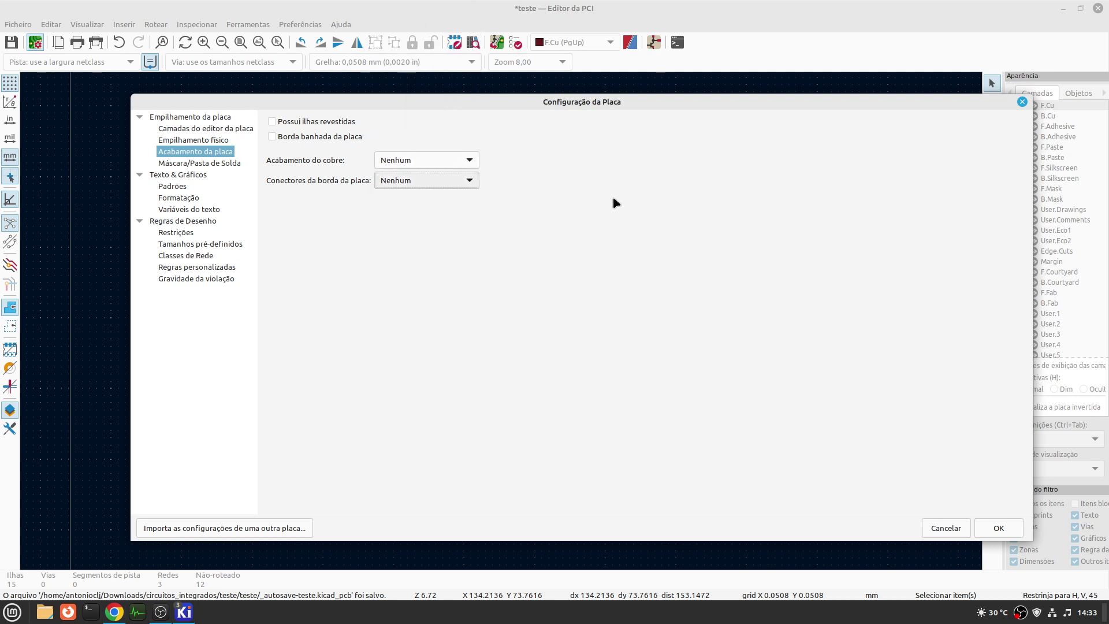
pyautogui.click(207, 168)
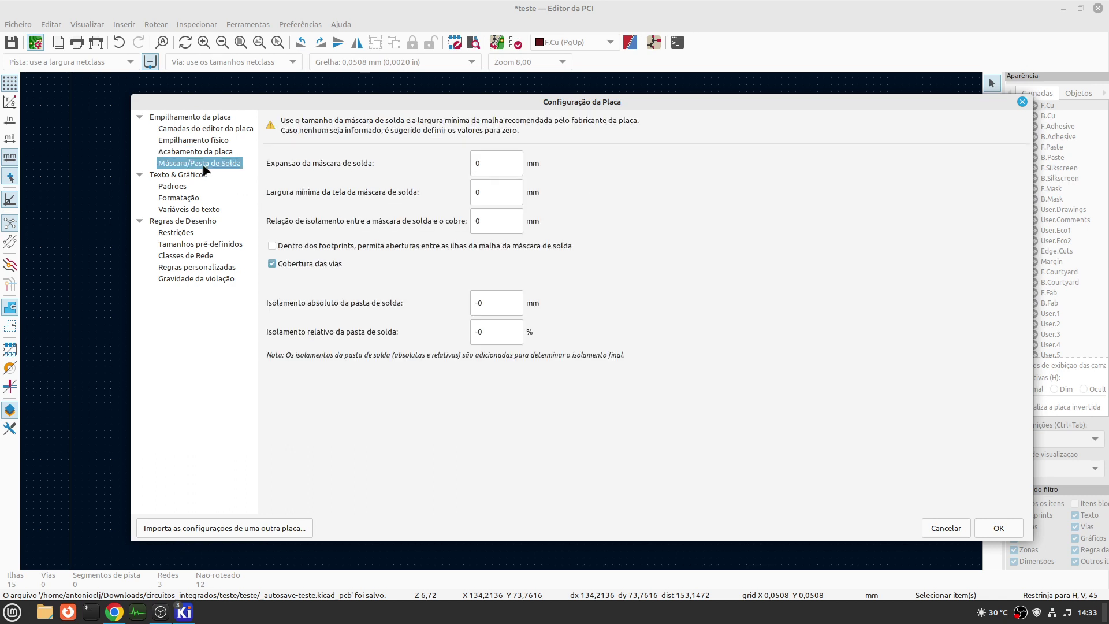
pyautogui.click(204, 153)
pyautogui.click(226, 163)
pyautogui.click(219, 153)
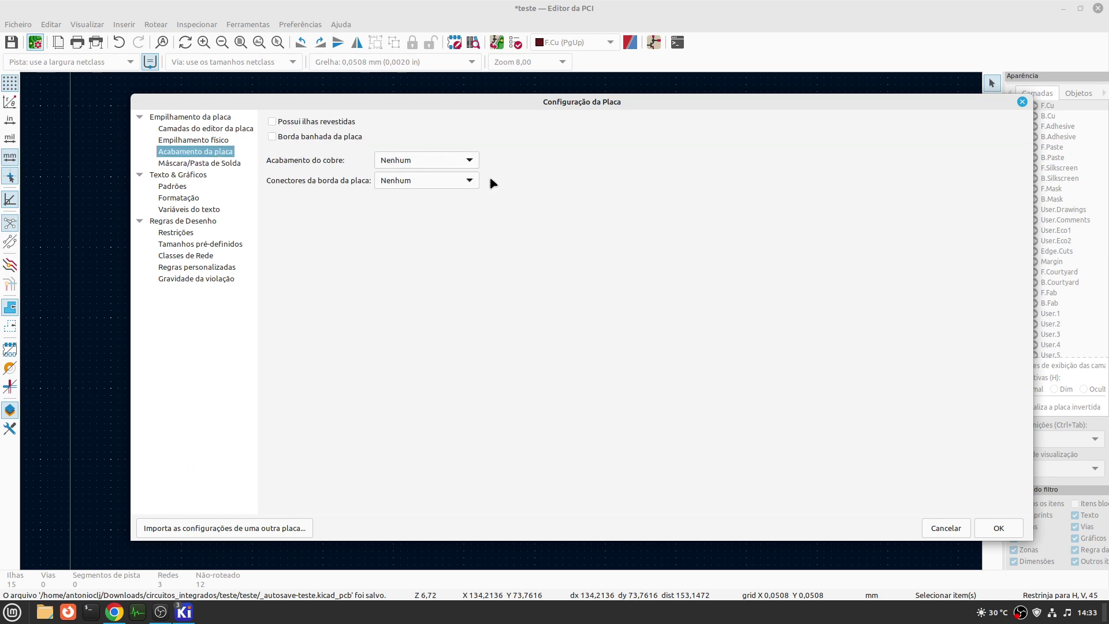
pyautogui.click(472, 183)
pyautogui.click(664, 213)
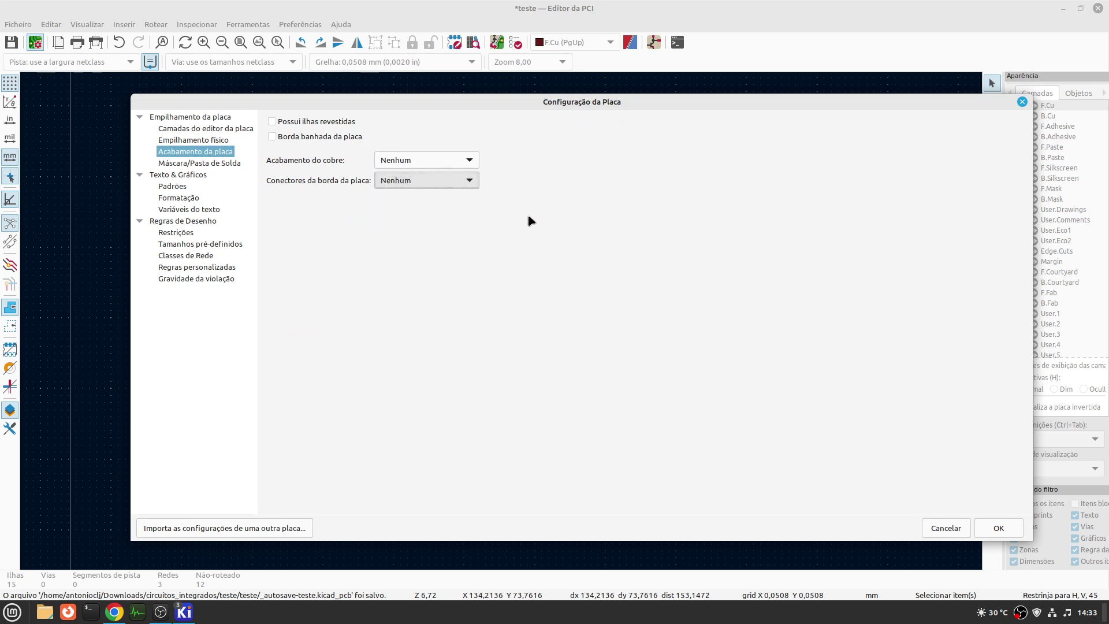
pyautogui.click(470, 180)
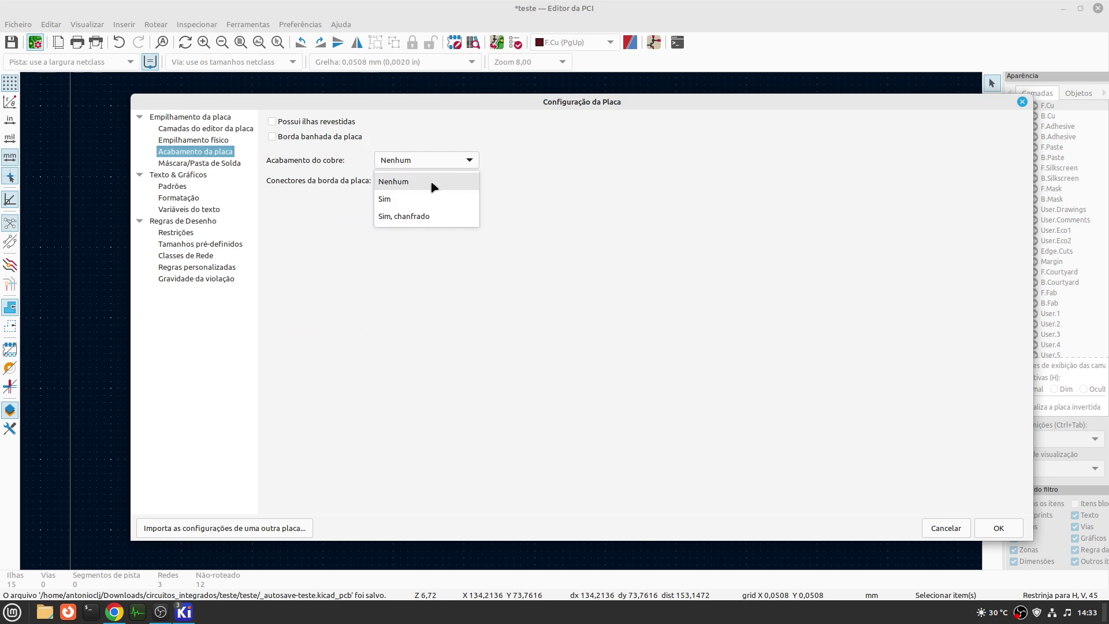
pyautogui.click(532, 251)
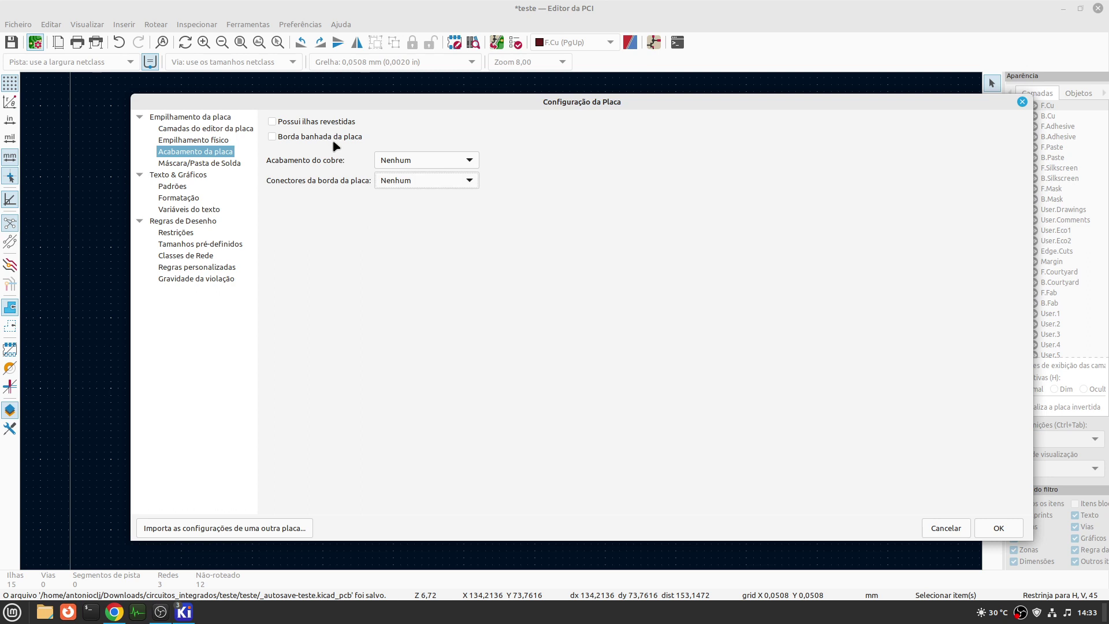
pyautogui.click(213, 164)
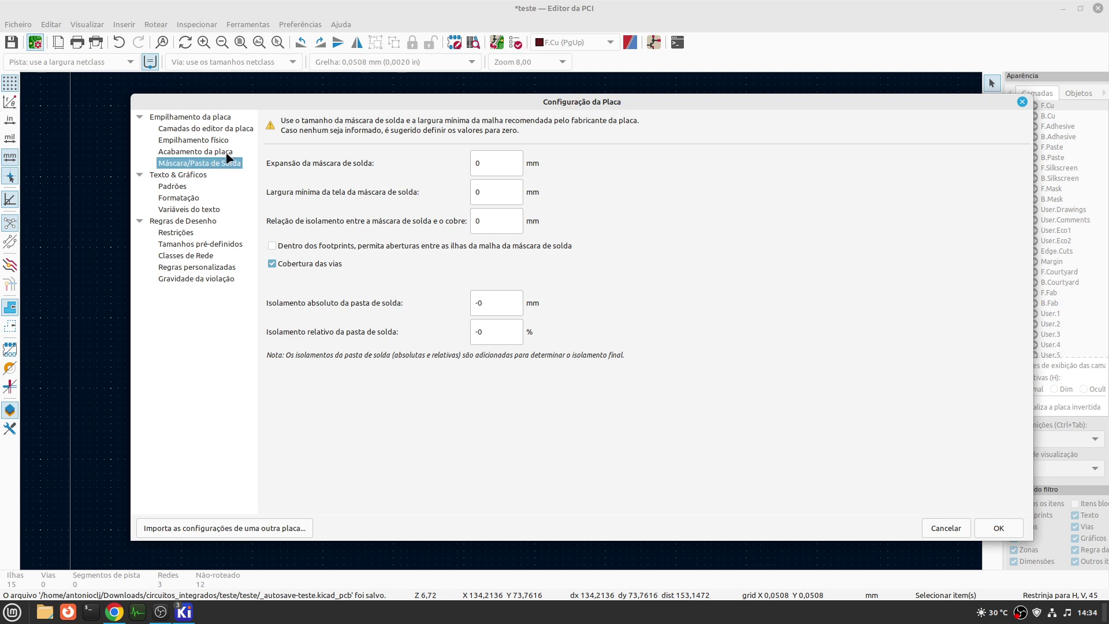
# - Review the design rule constraints for copper, holes, microvias and silkscreen, and check the predefined track and via sizes
pyautogui.click(185, 235)
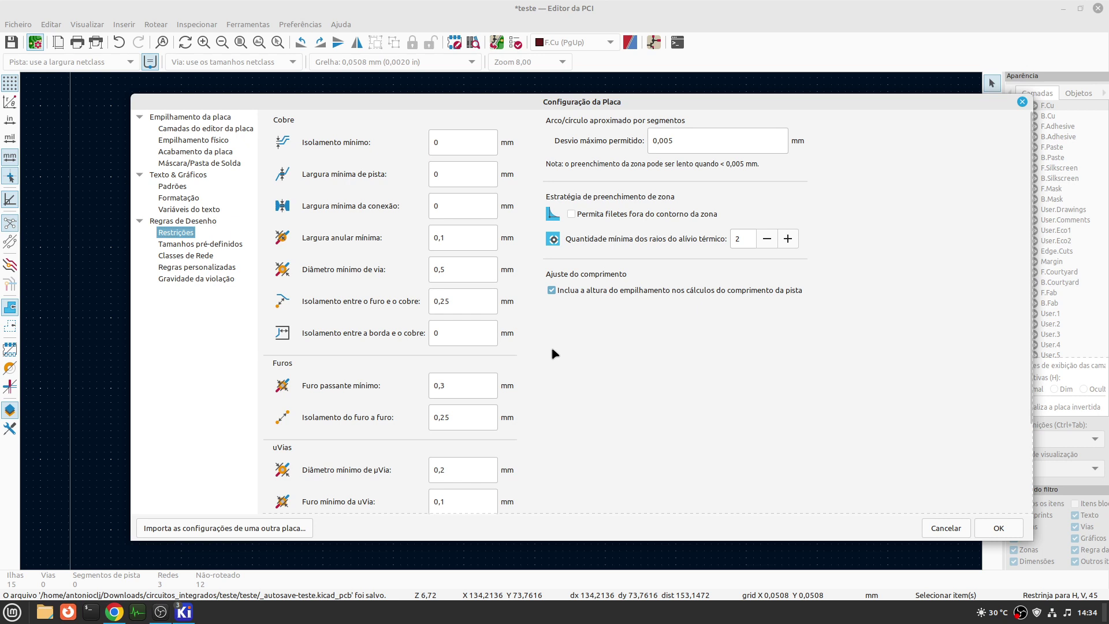
pyautogui.scroll(-3, 537, 344)
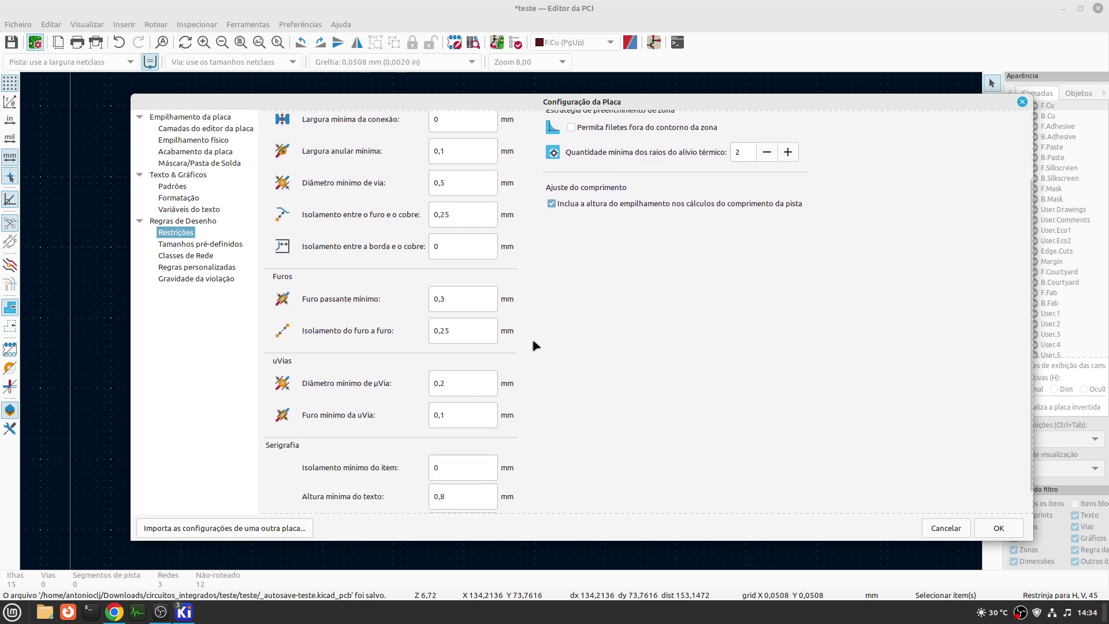
pyautogui.scroll(-1, 534, 344)
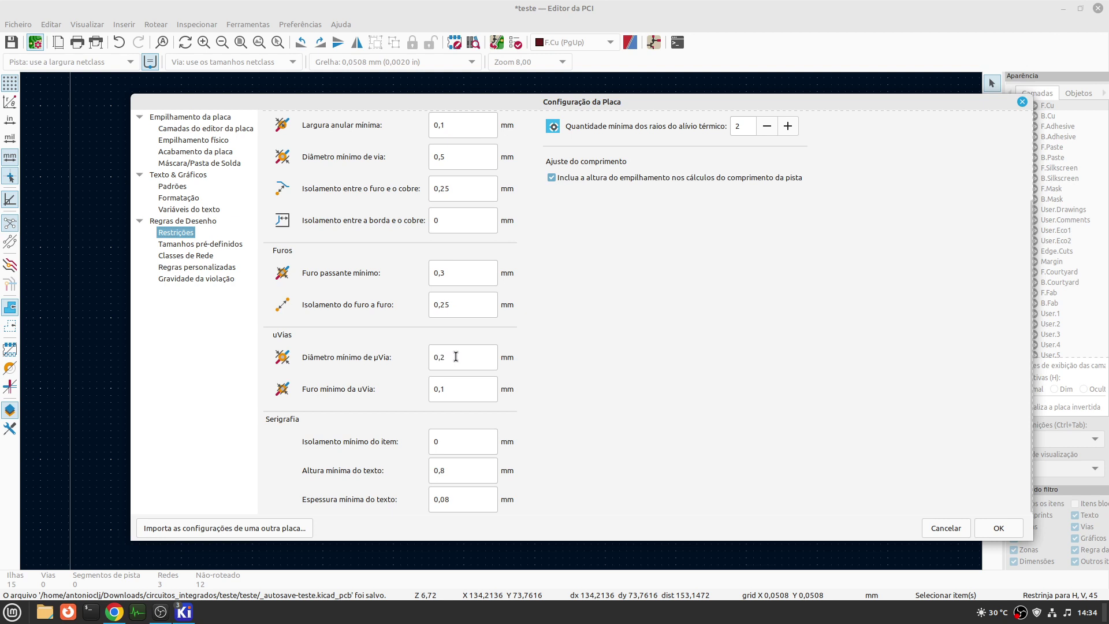
pyautogui.moveTo(455, 354)
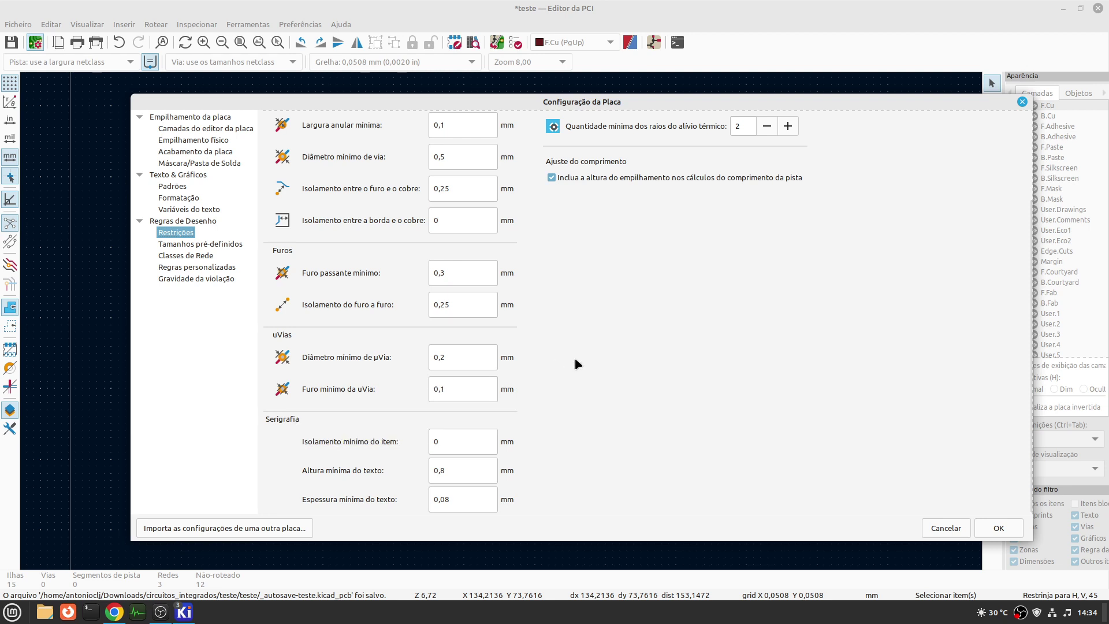
pyautogui.scroll(5, 576, 364)
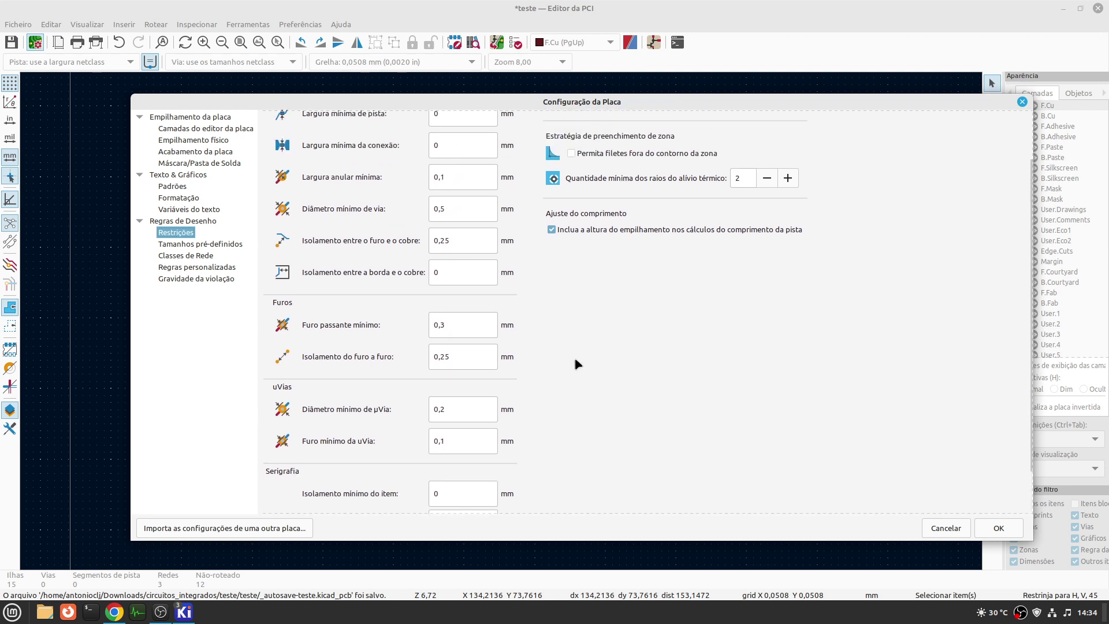
pyautogui.scroll(1, 576, 363)
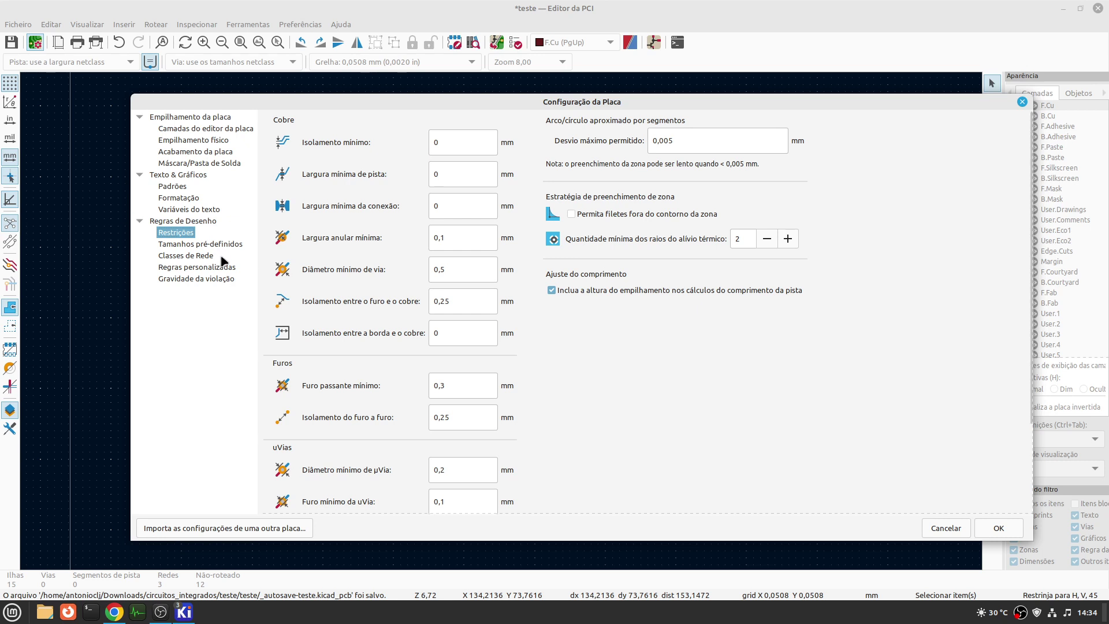
pyautogui.click(205, 246)
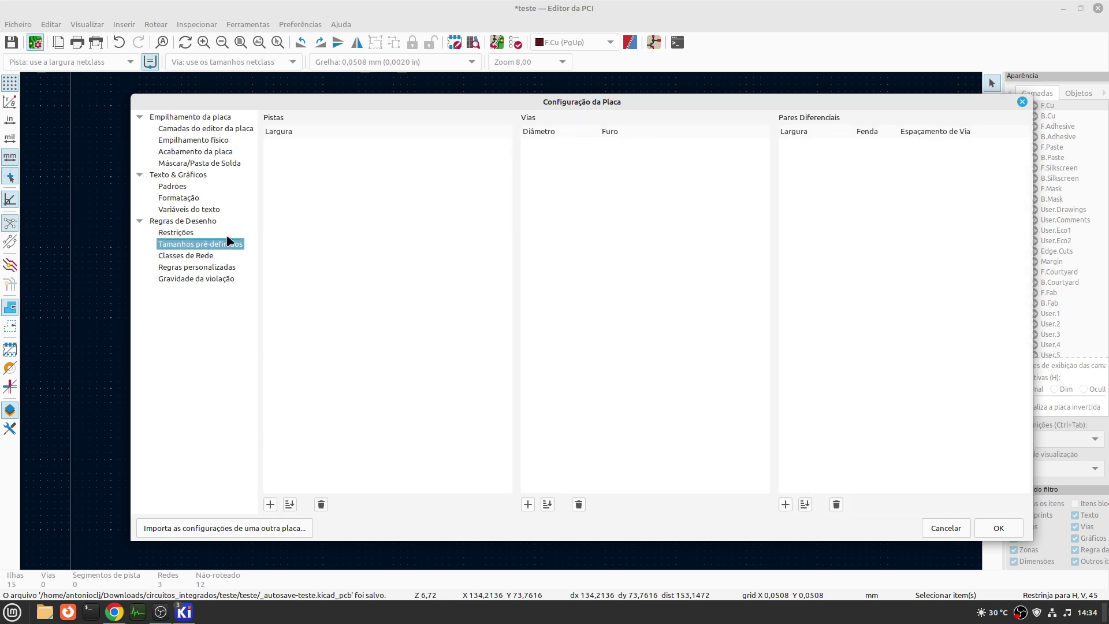
# - Examine the names and clearances of the power and sinais microcontrolador net classes, and close the board setup without applying changes
pyautogui.click(208, 257)
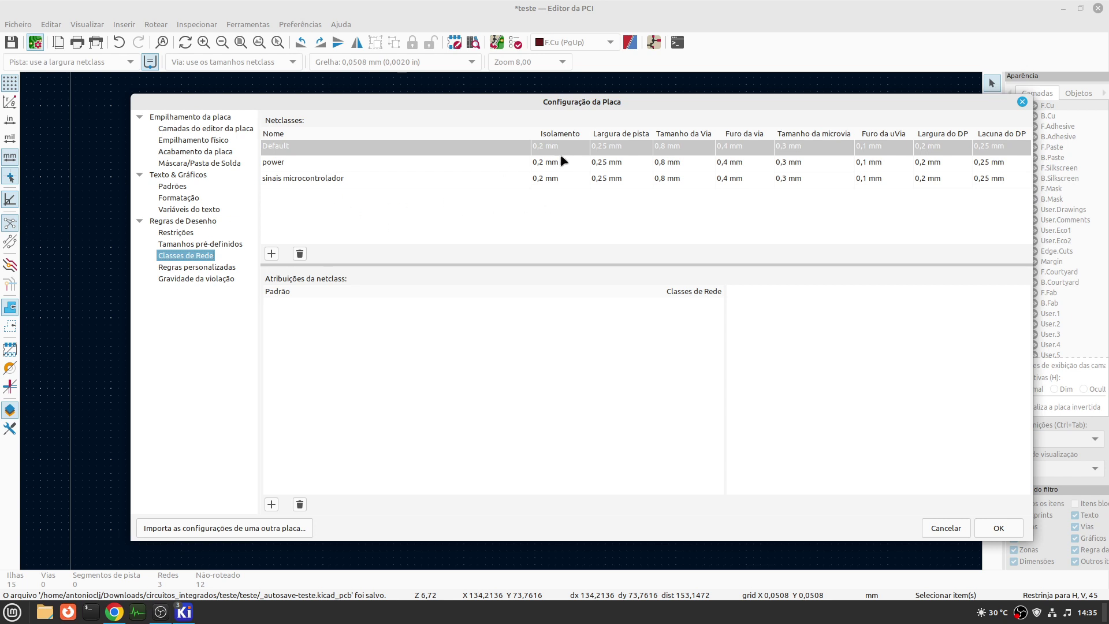
pyautogui.doubleClick(282, 165)
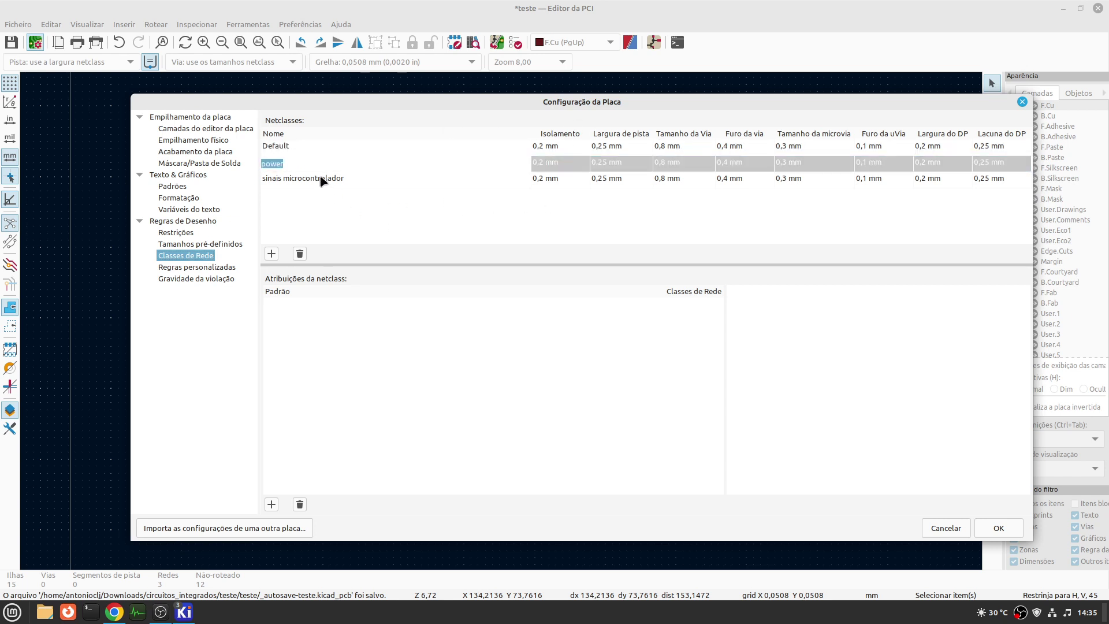
pyautogui.doubleClick(319, 177)
pyautogui.doubleClick(335, 168)
pyautogui.doubleClick(564, 179)
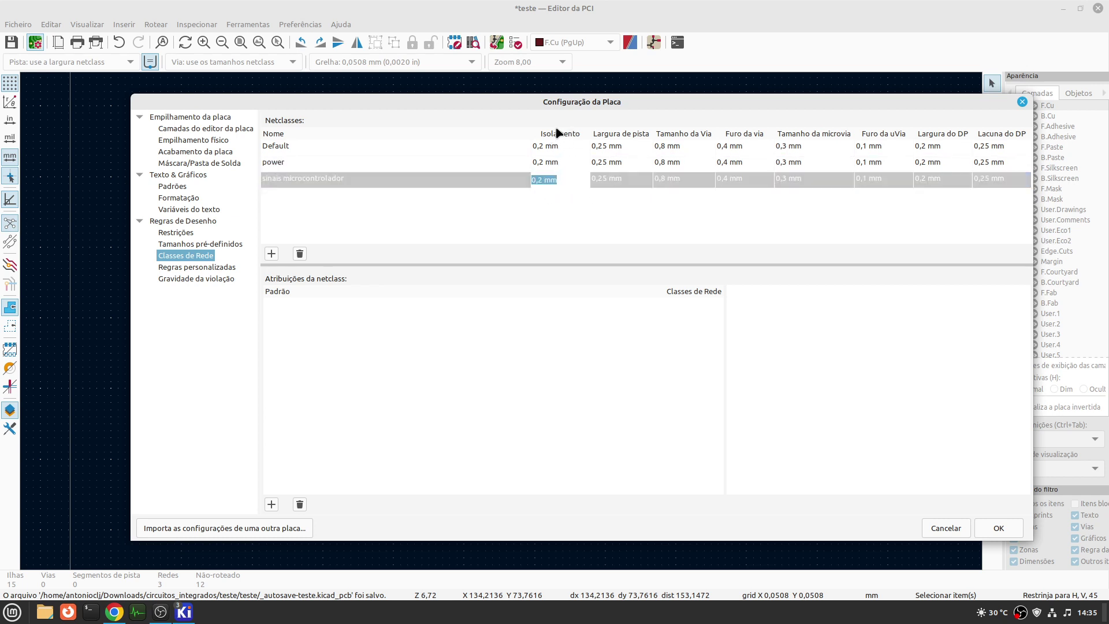
pyautogui.doubleClick(566, 164)
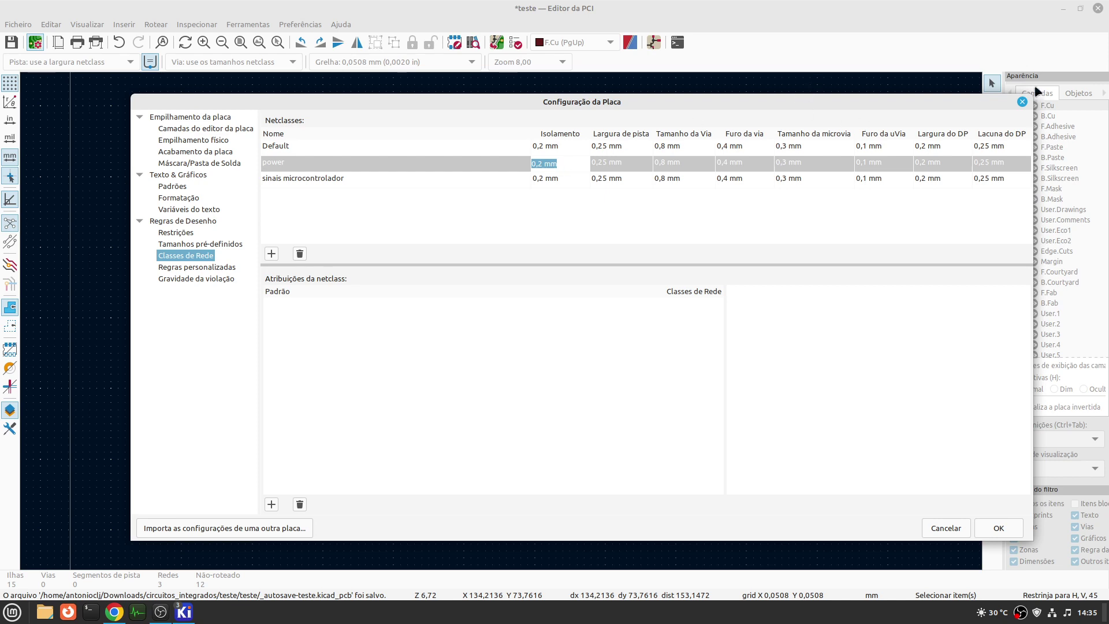
pyautogui.click(1021, 101)
# - Route a straight horizontal track on the B.Cu layer in the empty area above U1
pyautogui.click(992, 143)
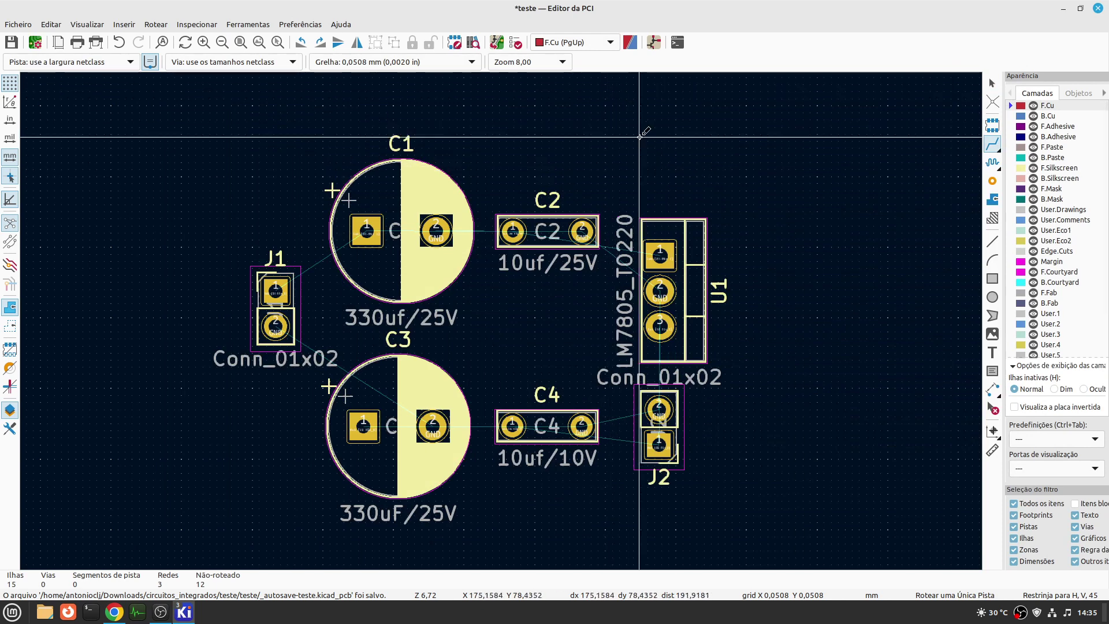
pyautogui.press('pagedown')
pyautogui.click(609, 140)
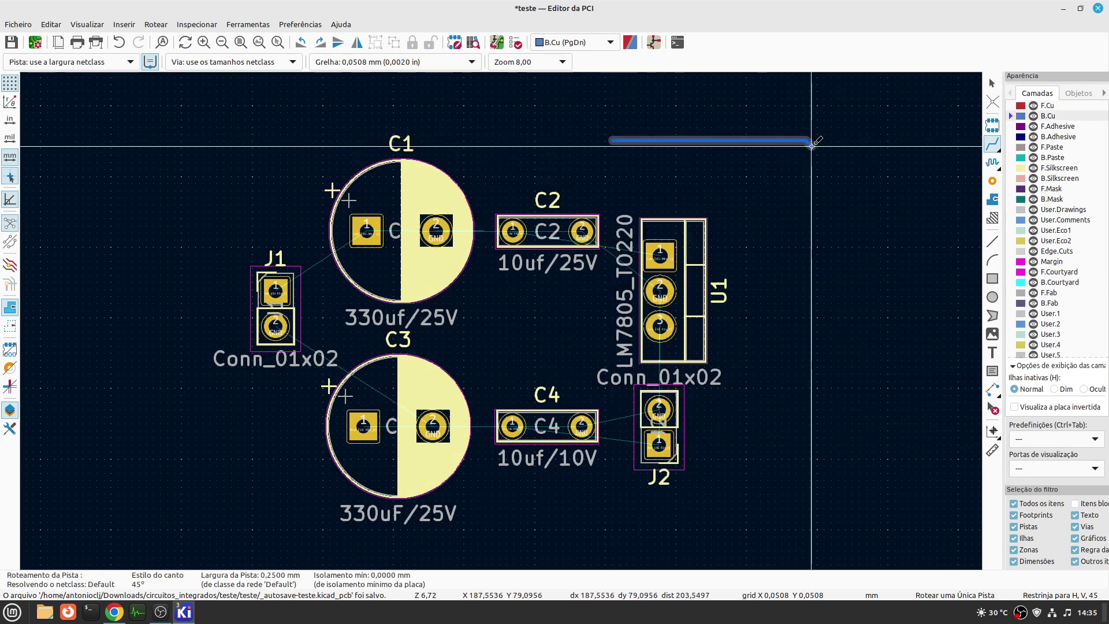
pyautogui.click(813, 140)
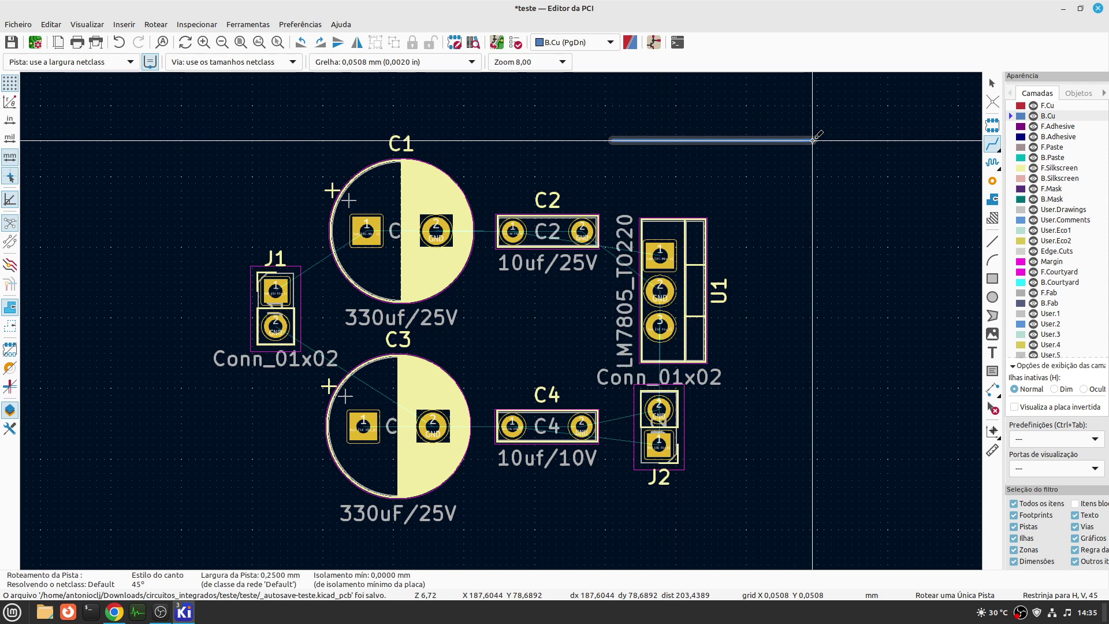
pyautogui.rightClick(813, 140)
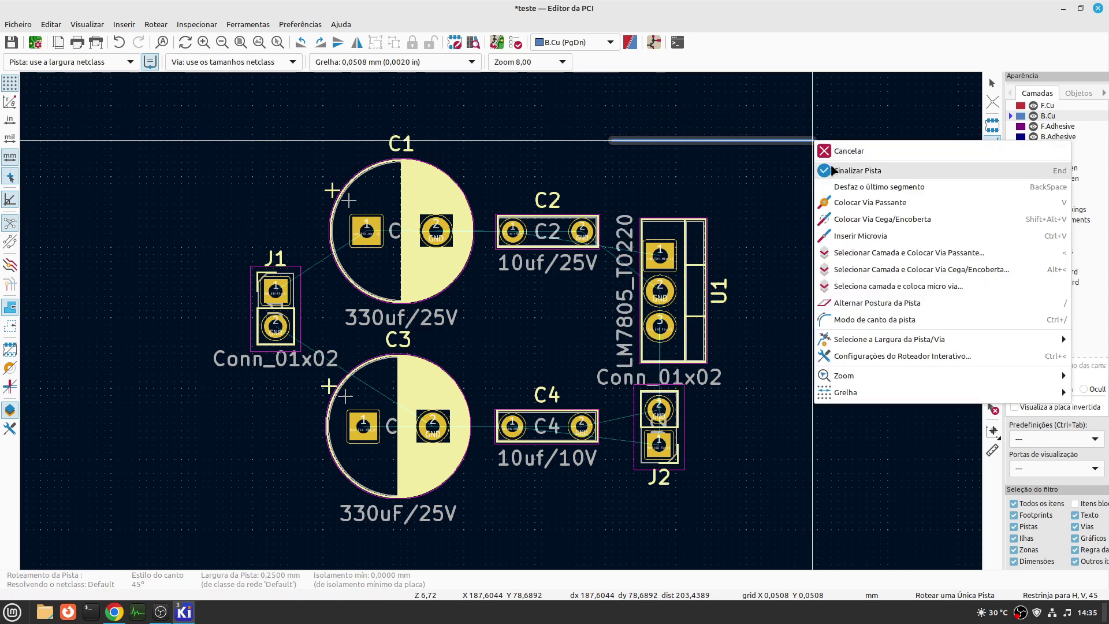
pyautogui.click(837, 171)
# - Route a second, shorter B.Cu track just below the existing one above U1, ending in a small upward bend
pyautogui.scroll(3, 502, 320)
pyautogui.scroll(1, 785, 220)
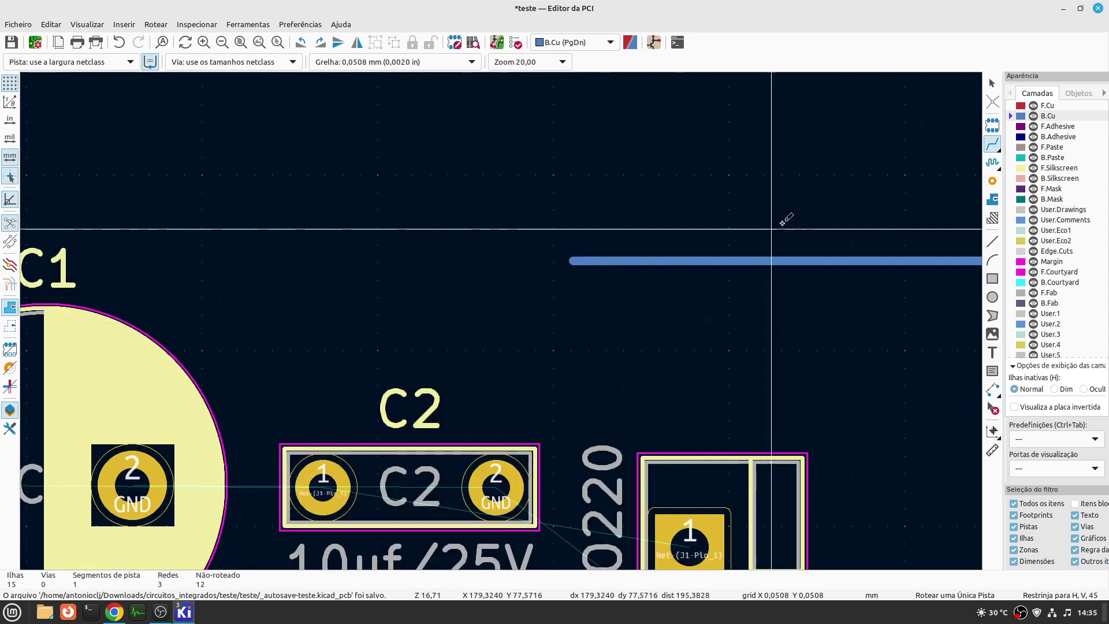
pyautogui.scroll(1, 657, 281)
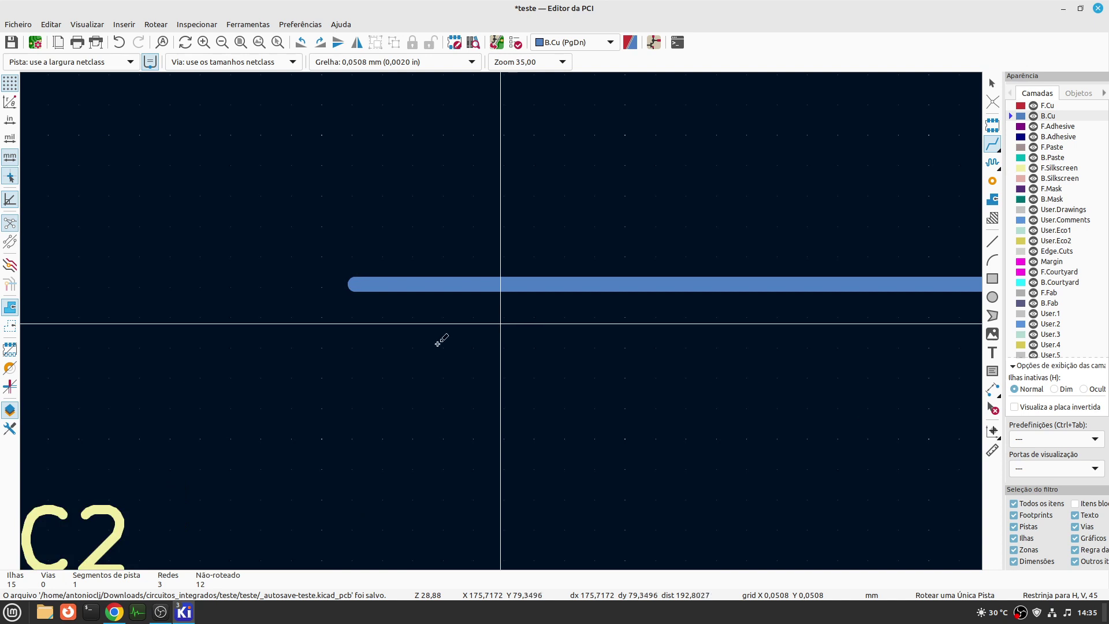
pyautogui.click(350, 318)
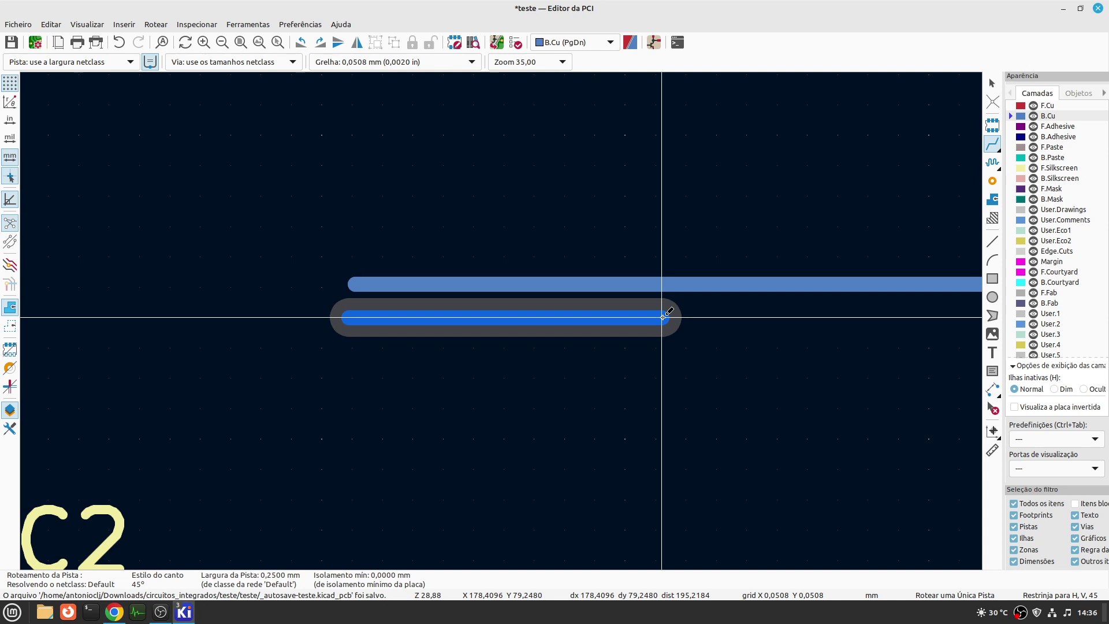
pyautogui.rightClick(683, 311)
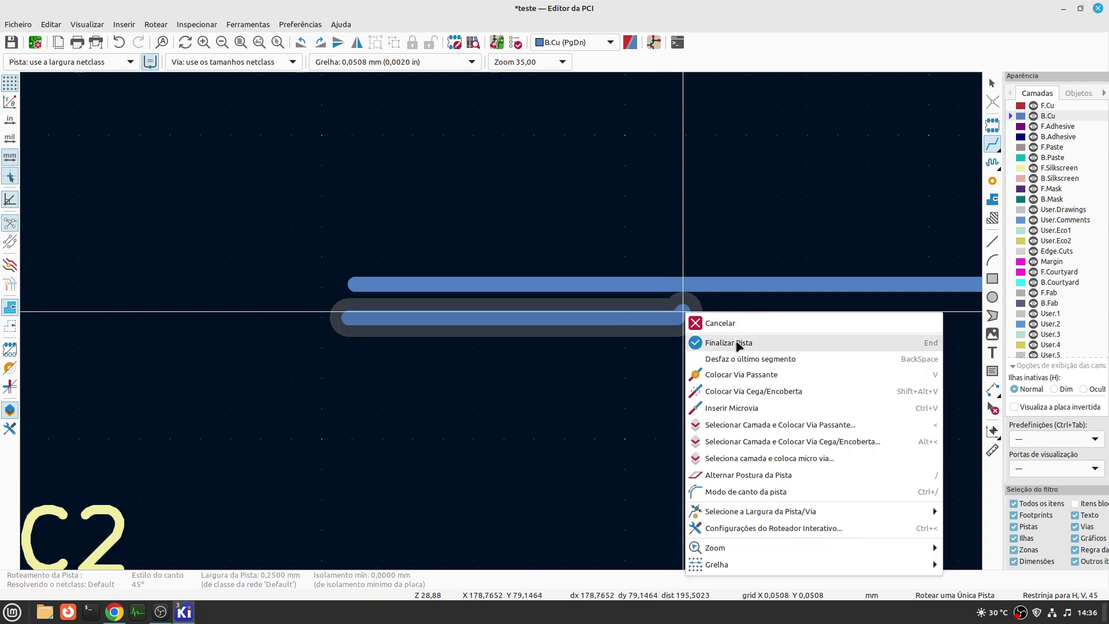
pyautogui.click(738, 343)
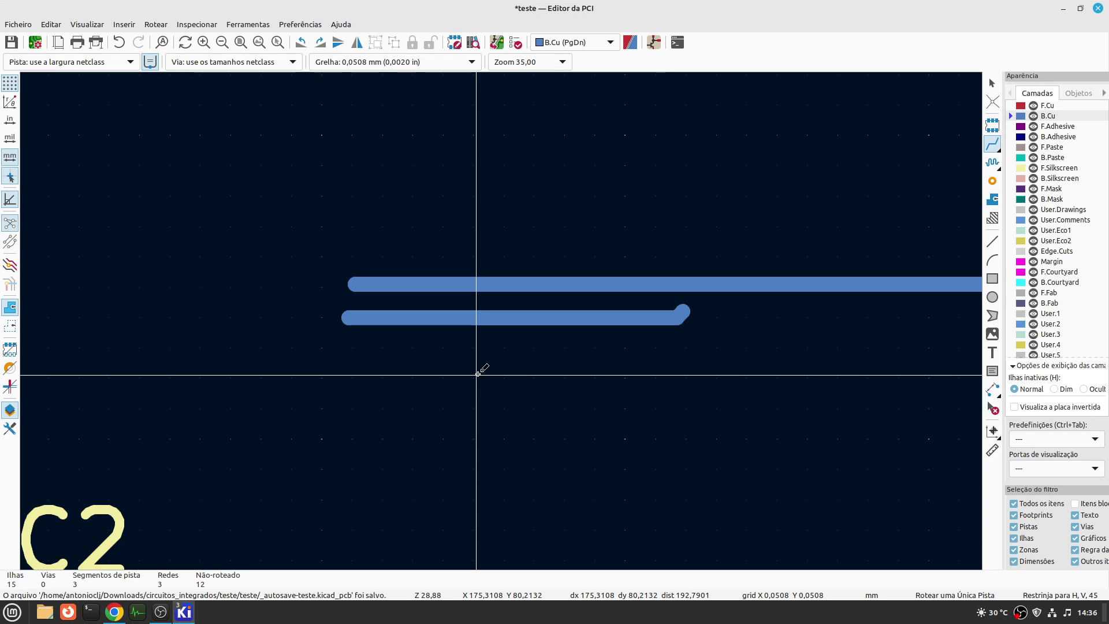
# - Leave the routing tool and delete both test tracks above U1
pyautogui.scroll(-3, 476, 374)
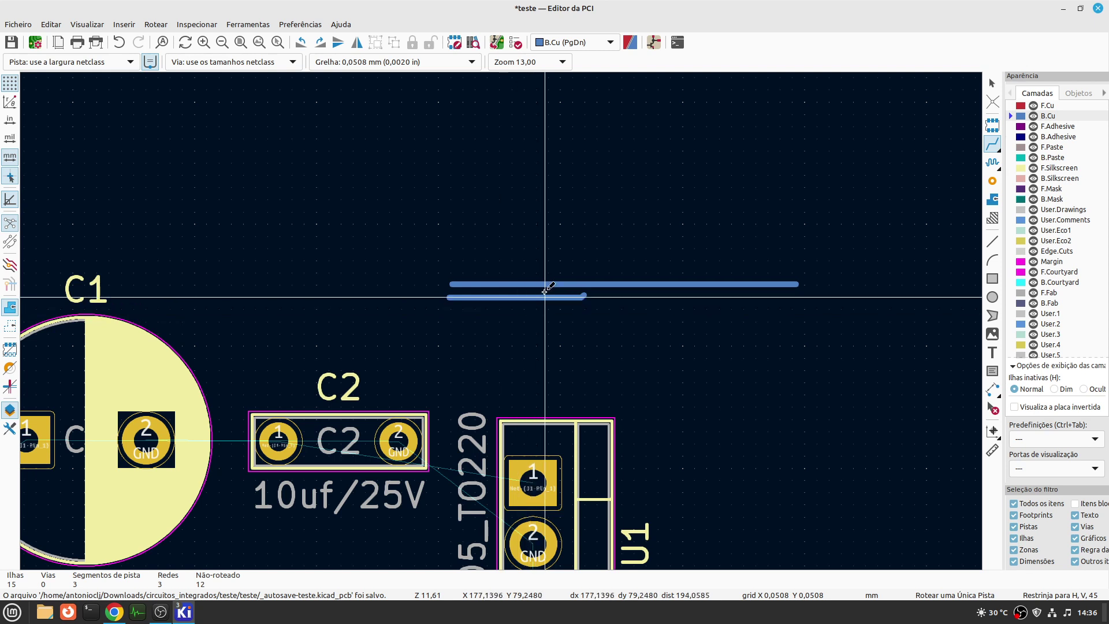
pyautogui.rightClick(494, 185)
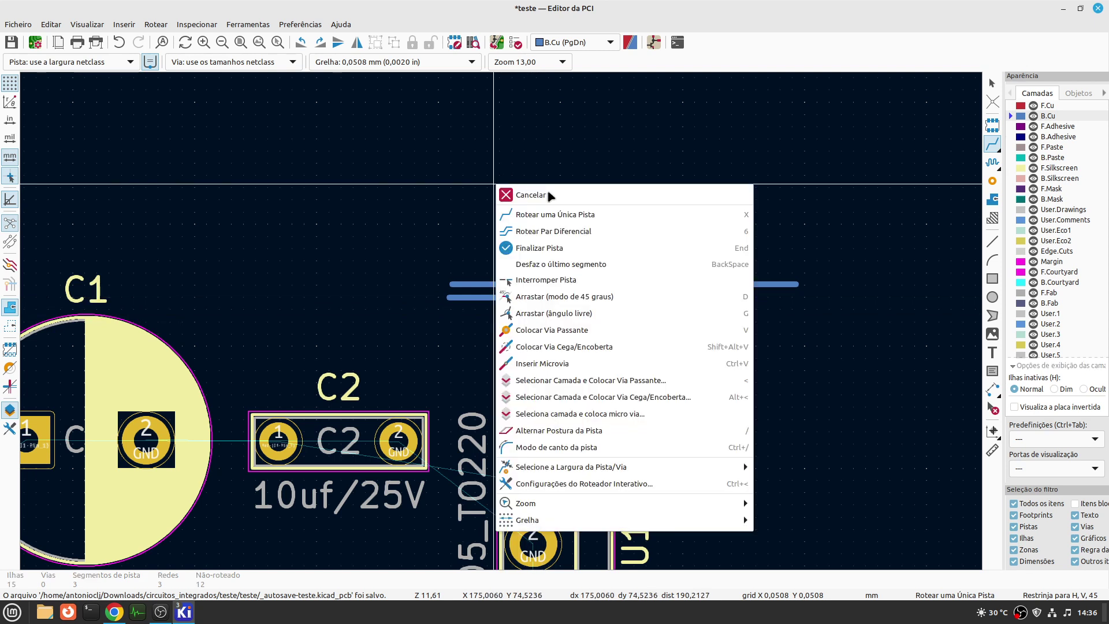
pyautogui.click(548, 194)
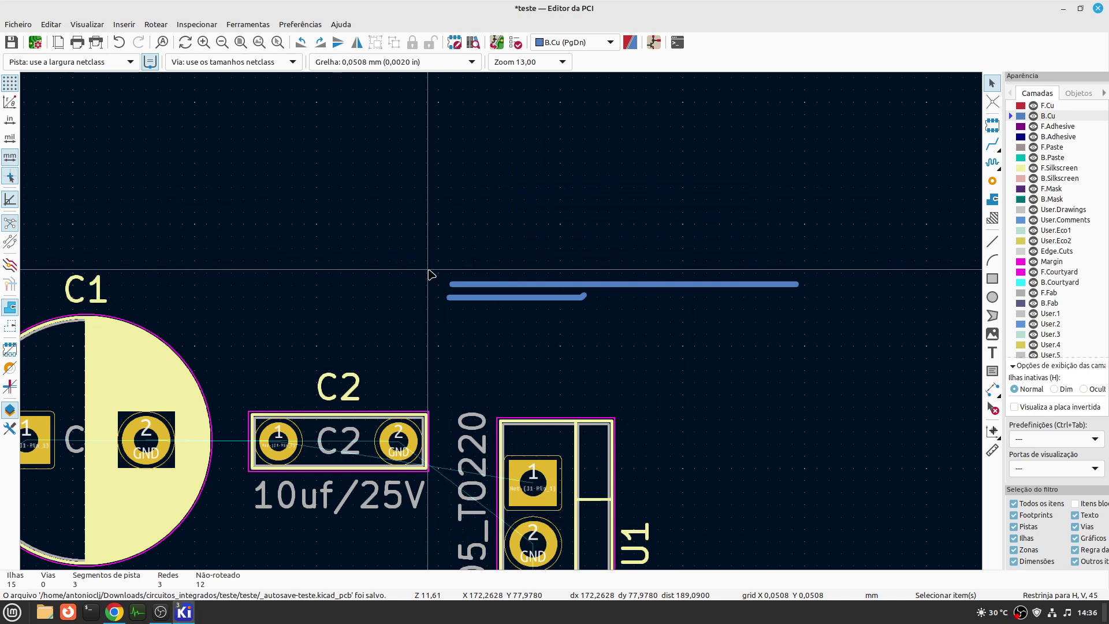
pyautogui.moveTo(430, 274); pyautogui.dragTo(814, 327)
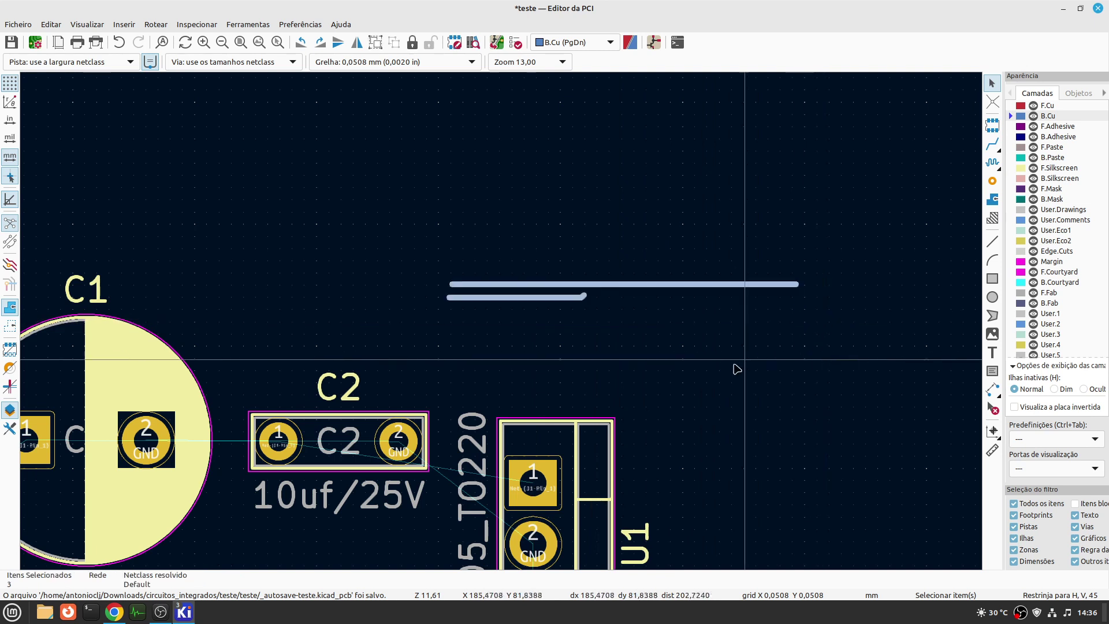
pyautogui.press('Delete')
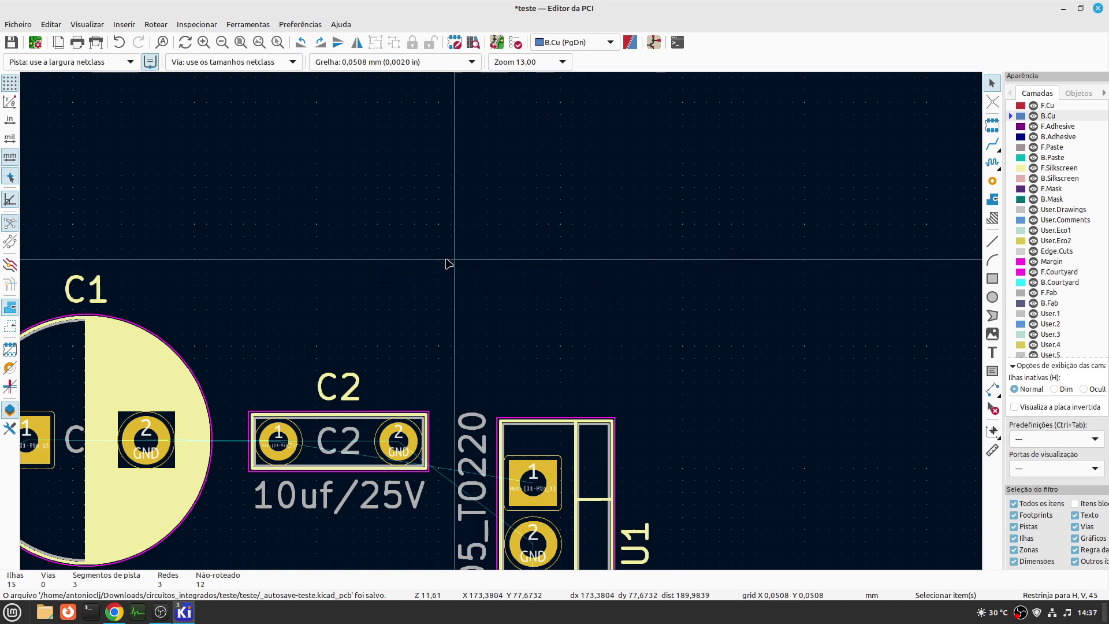
# - Check the track width and via values of the net classes in the board setup, and close it without applying changes
pyautogui.scroll(-3, 502, 325)
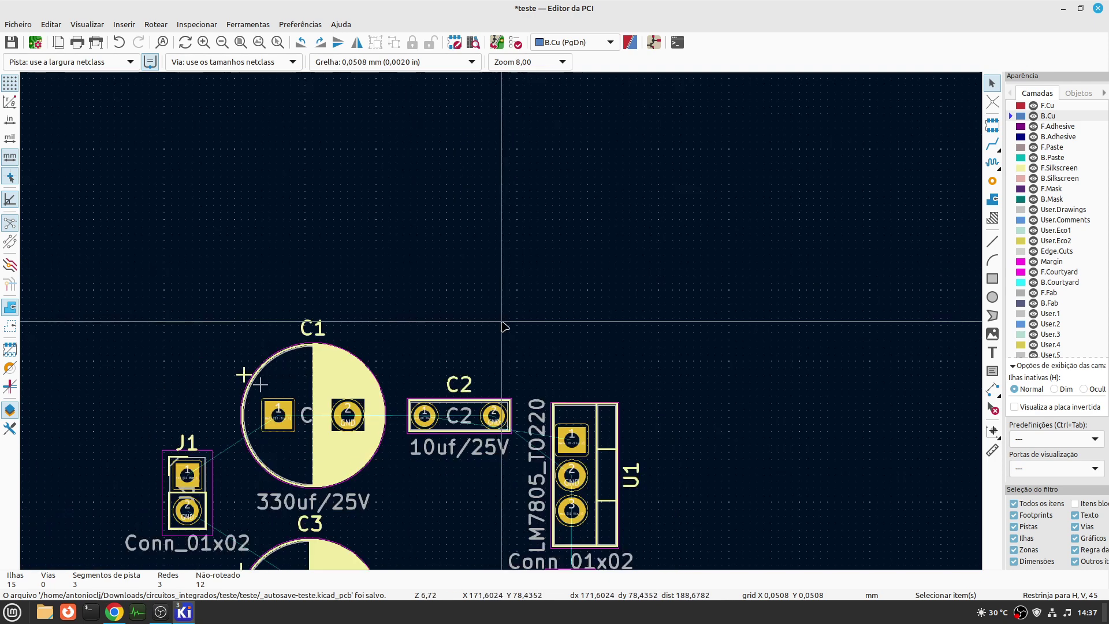
pyautogui.scroll(-4, 502, 322)
pyautogui.scroll(2, 387, 416)
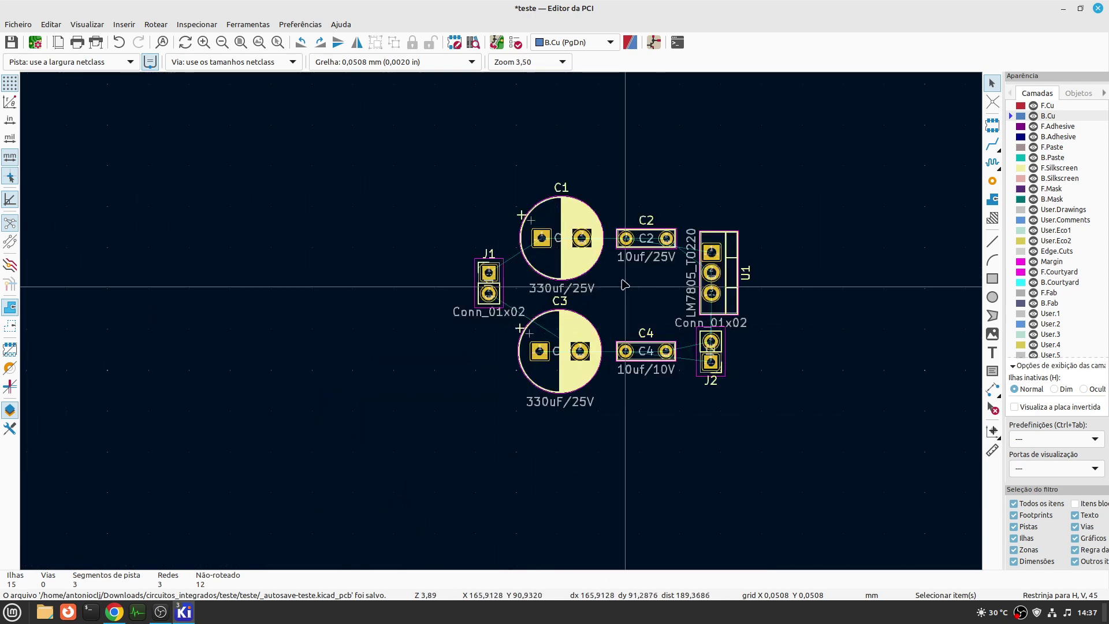
pyautogui.scroll(2, 602, 266)
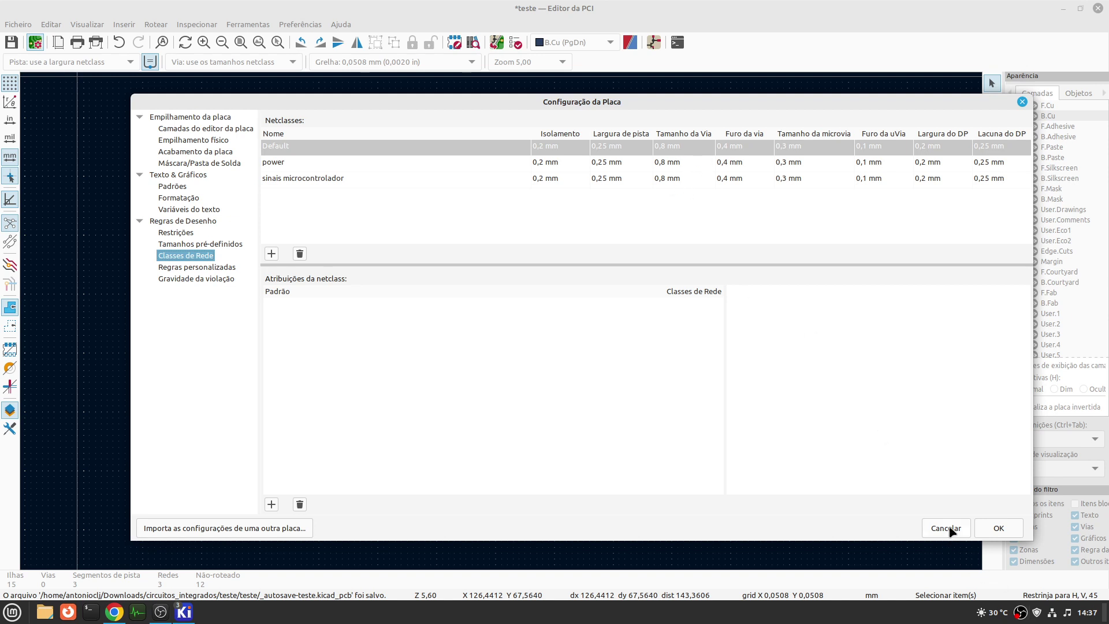
pyautogui.click(946, 528)
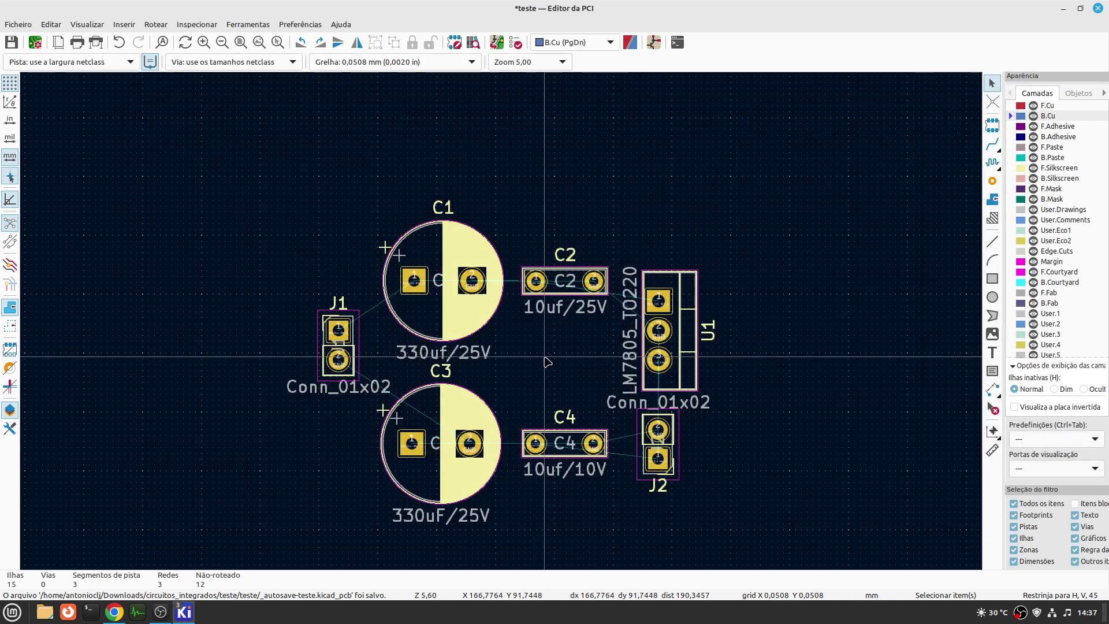
# - Place a single via in the empty area between C2 and C4, and leave the via tool
pyautogui.hotkey('ctrl', 'shift', 'v')
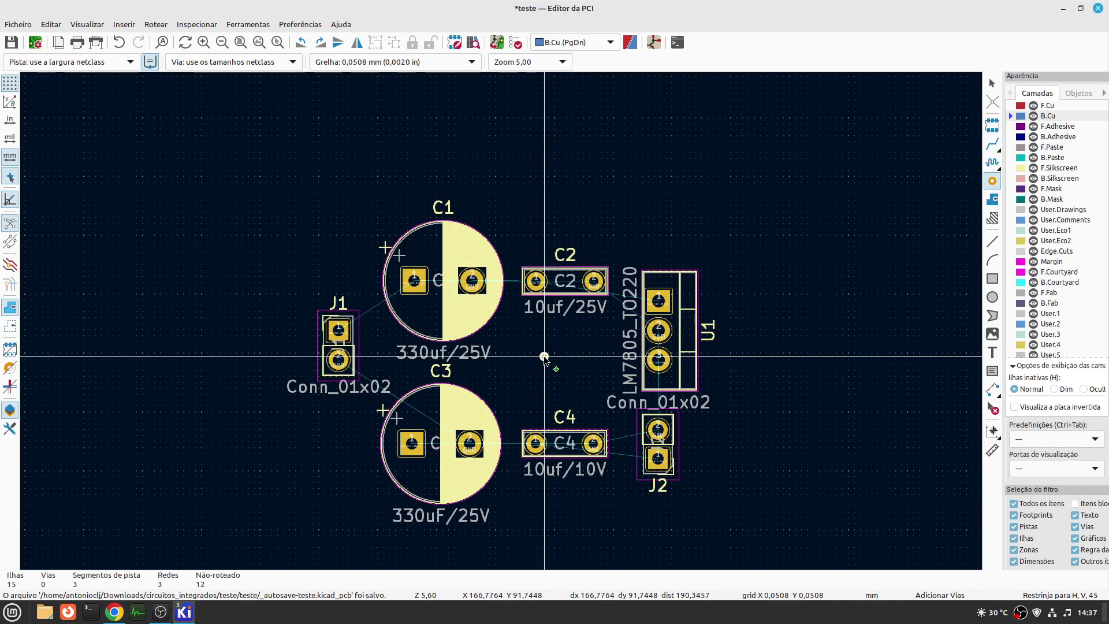
pyautogui.click(544, 357)
pyautogui.rightClick(571, 359)
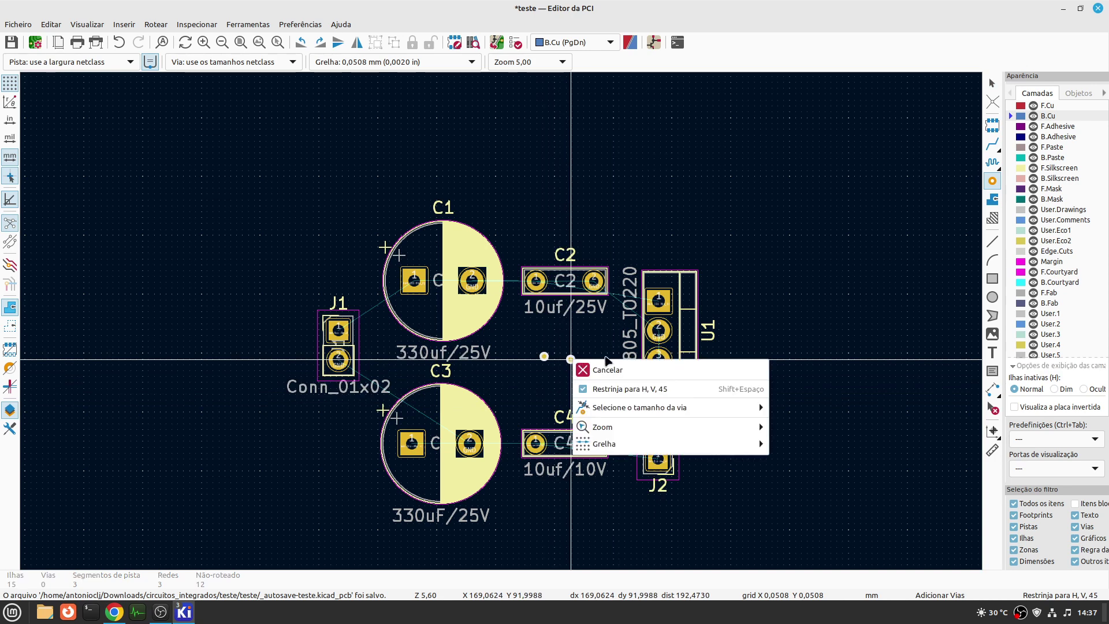
pyautogui.click(608, 370)
pyautogui.scroll(5, 537, 370)
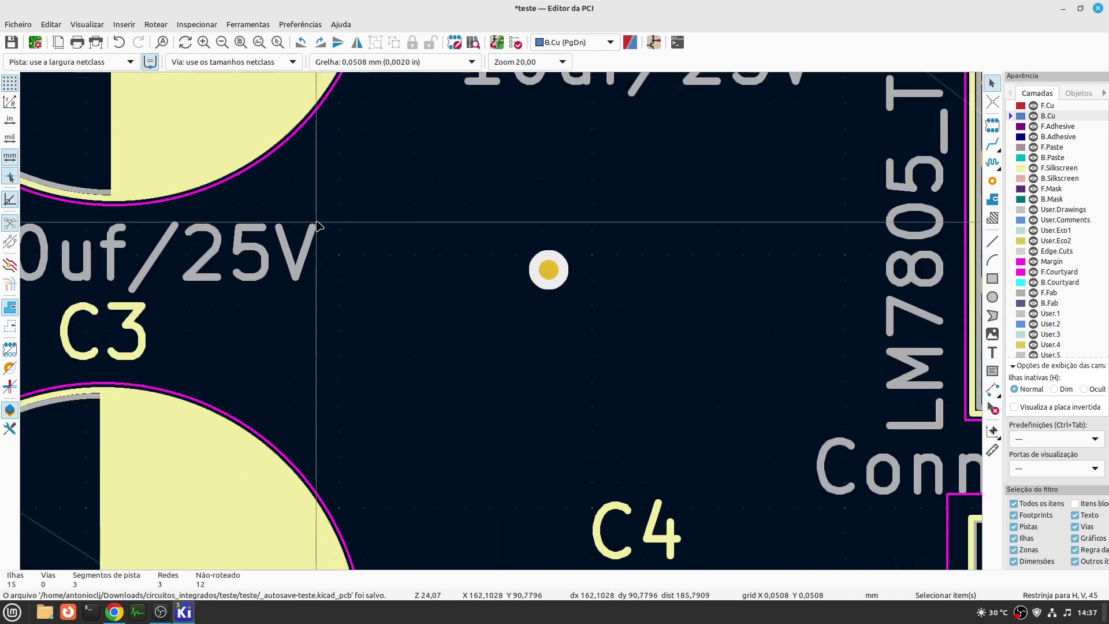
# - Examine the via in the 3D viewer from the board's top, edge and underside, and close the viewer
pyautogui.click(87, 24)
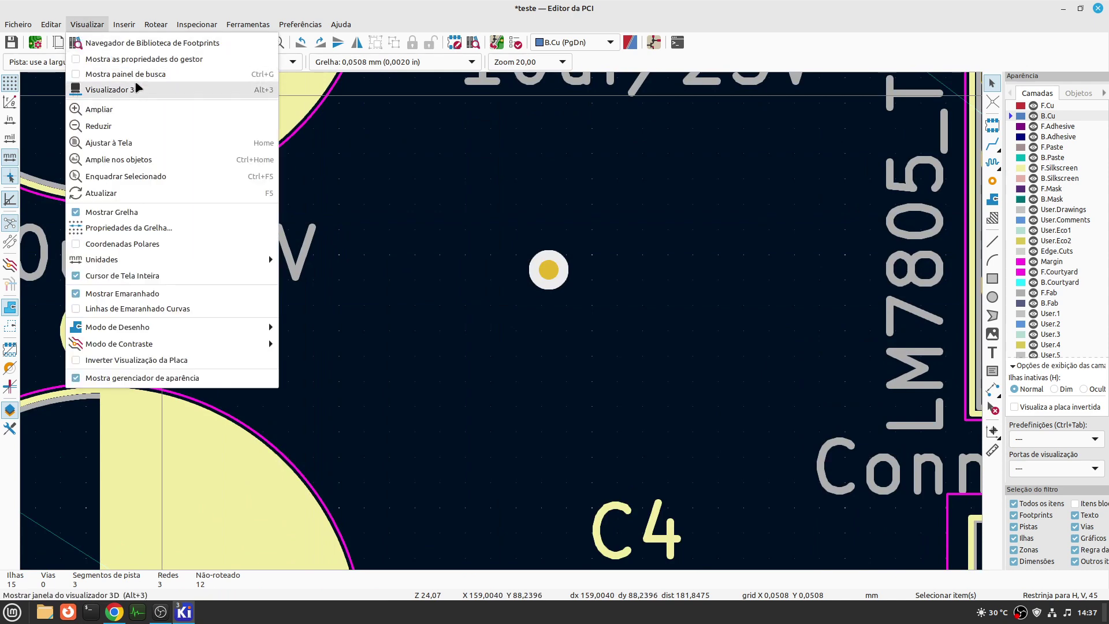
pyautogui.click(150, 90)
pyautogui.scroll(8, 610, 317)
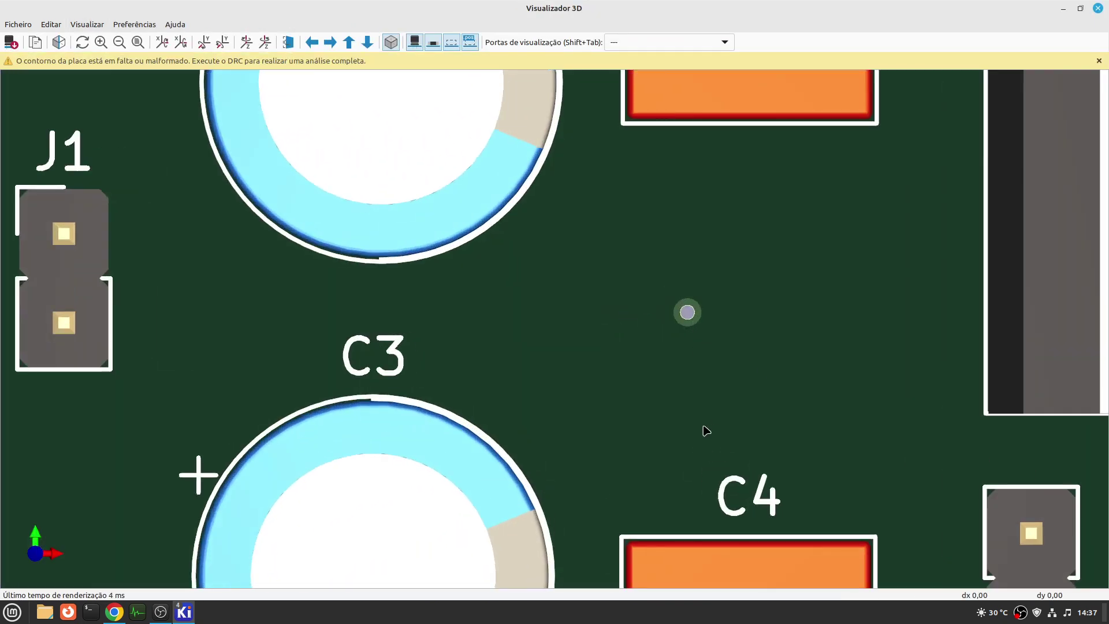
pyautogui.moveTo(705, 428); pyautogui.dragTo(698, 297)
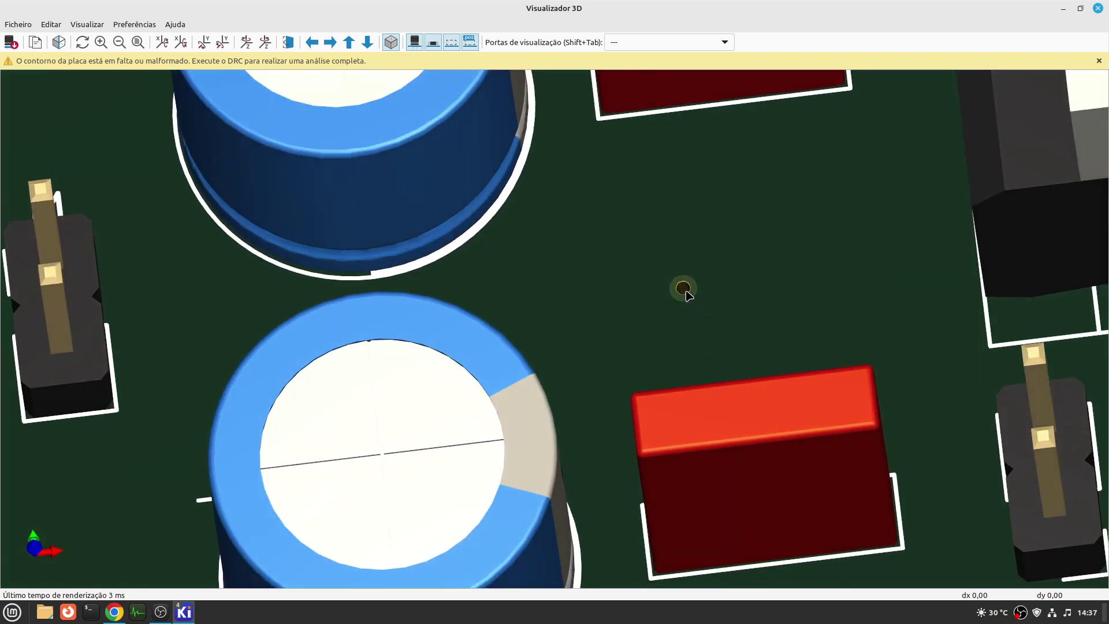
pyautogui.moveTo(696, 335); pyautogui.dragTo(584, 133)
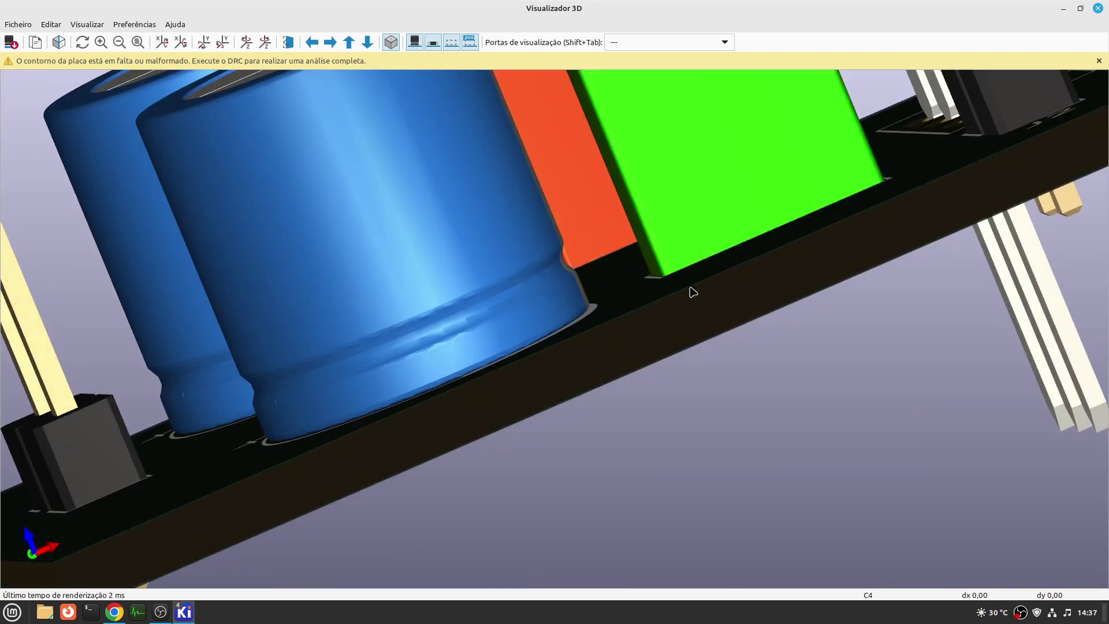
pyautogui.moveTo(691, 292); pyautogui.dragTo(527, 143)
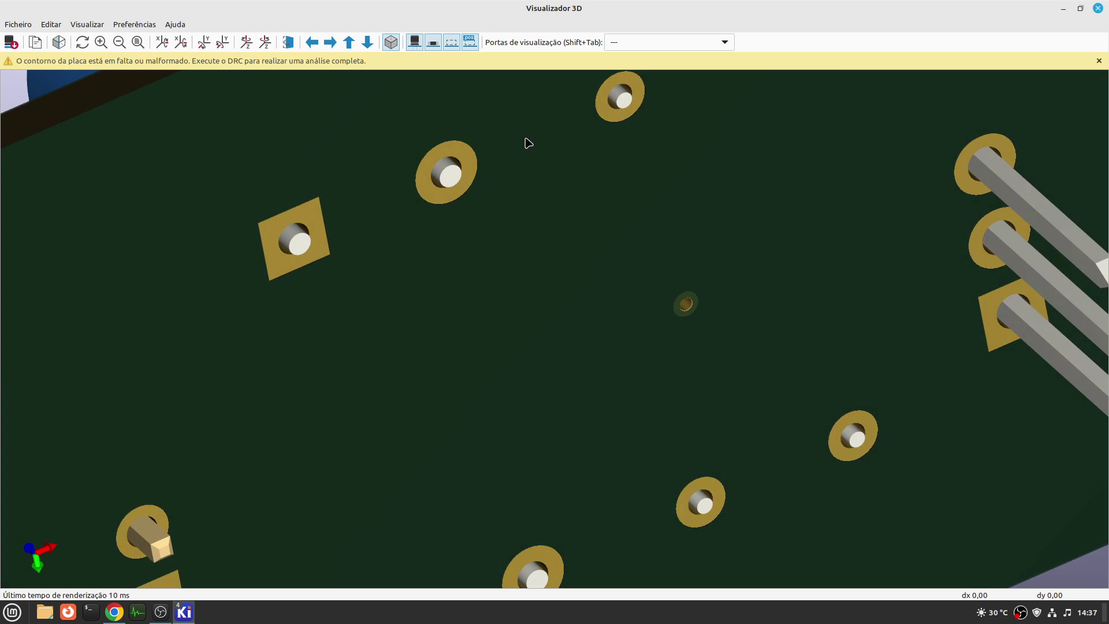
pyautogui.press('z')
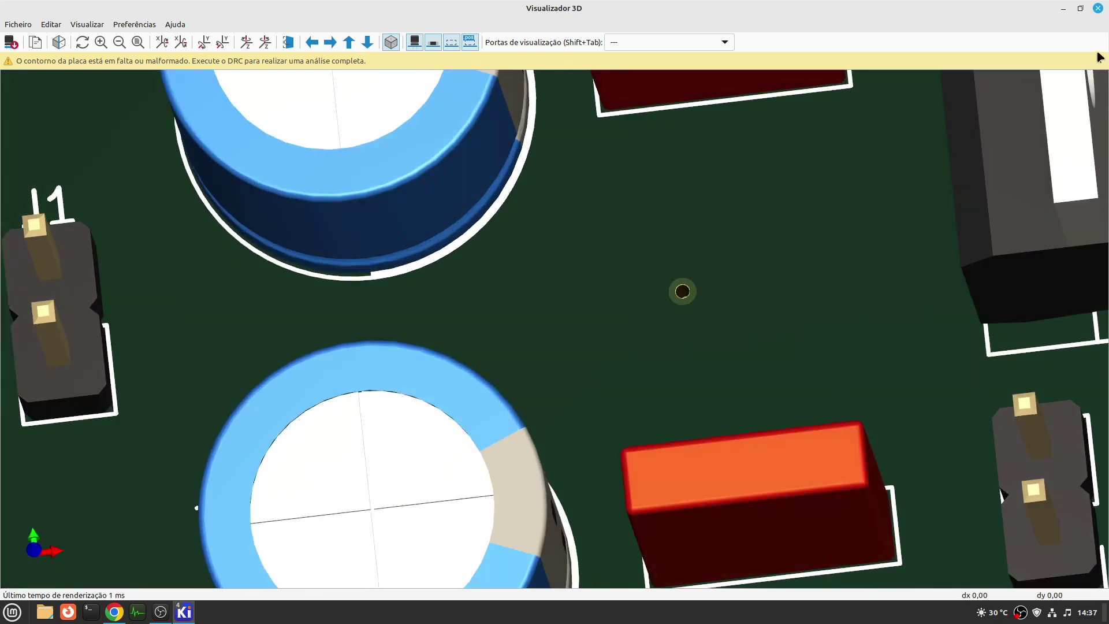
pyautogui.click(1097, 8)
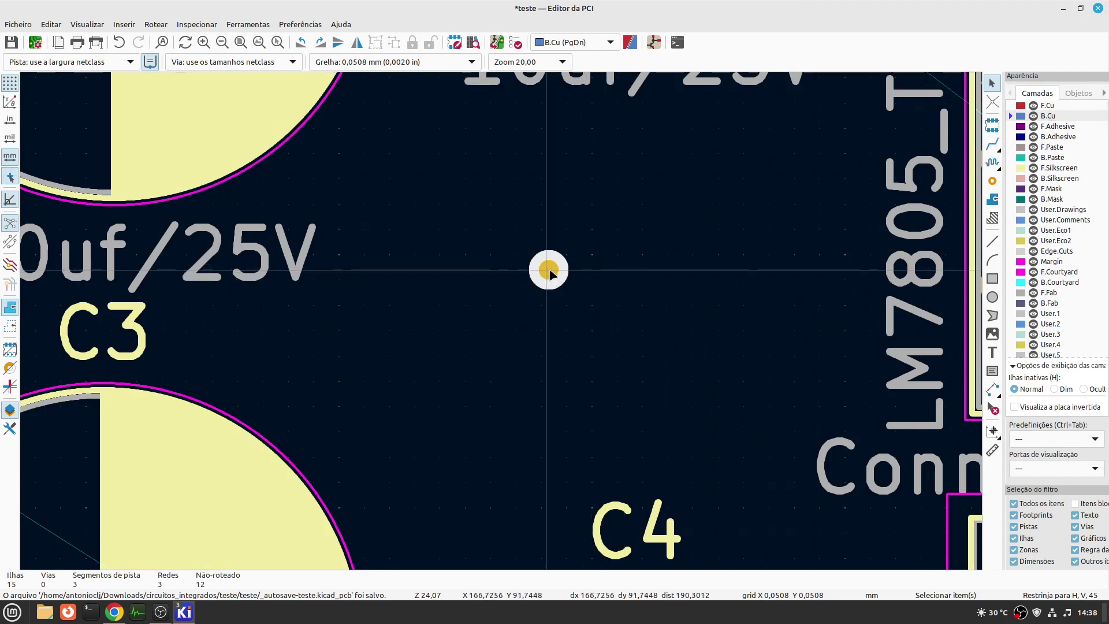
# - Route a C-shaped track on B.Cu from the via, bulging towards U1 and ending above C4
pyautogui.press('x')
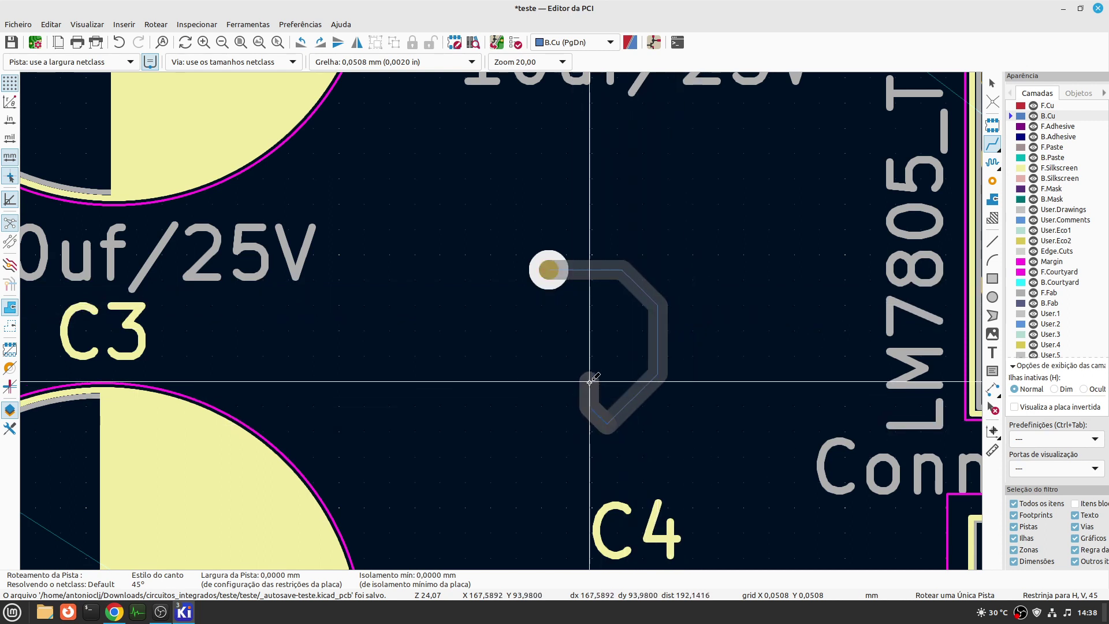
pyautogui.rightClick(562, 426)
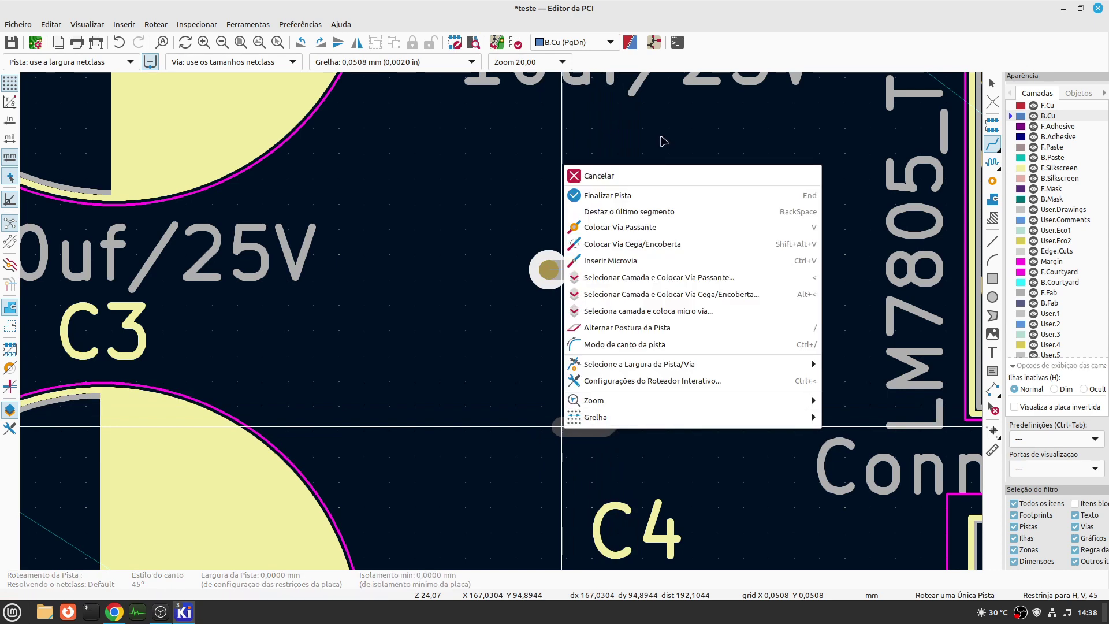
pyautogui.click(622, 198)
pyautogui.scroll(6, 503, 319)
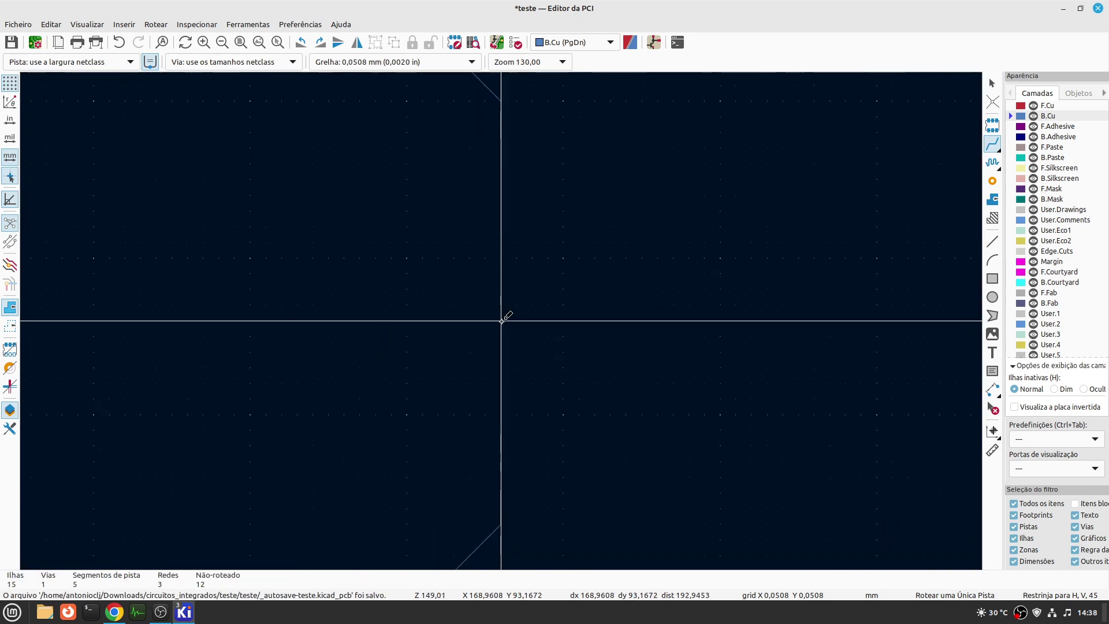
pyautogui.scroll(-4, 502, 319)
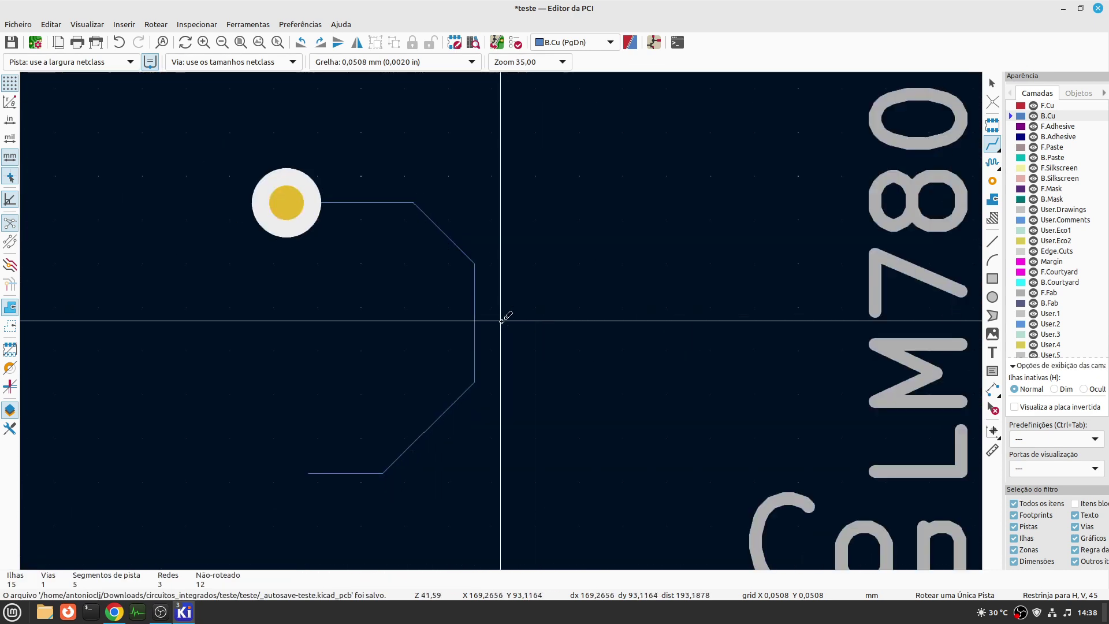
pyautogui.scroll(-1, 501, 319)
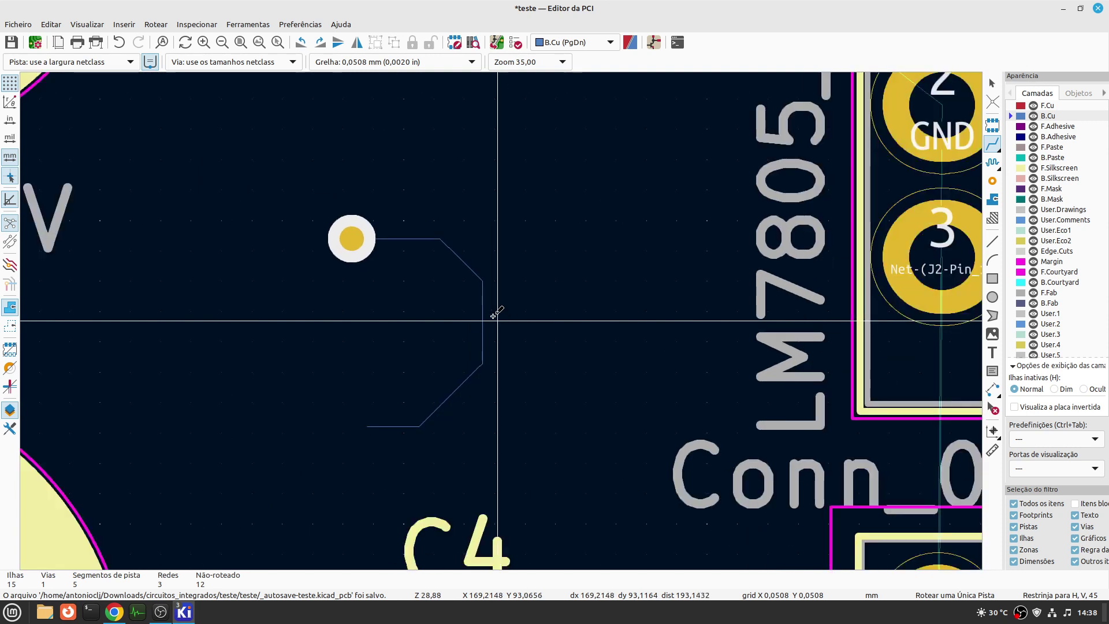
# - Route an opposite C-shaped track on F.Cu from the same via, curving away from U1 towards C3
pyautogui.click(352, 238)
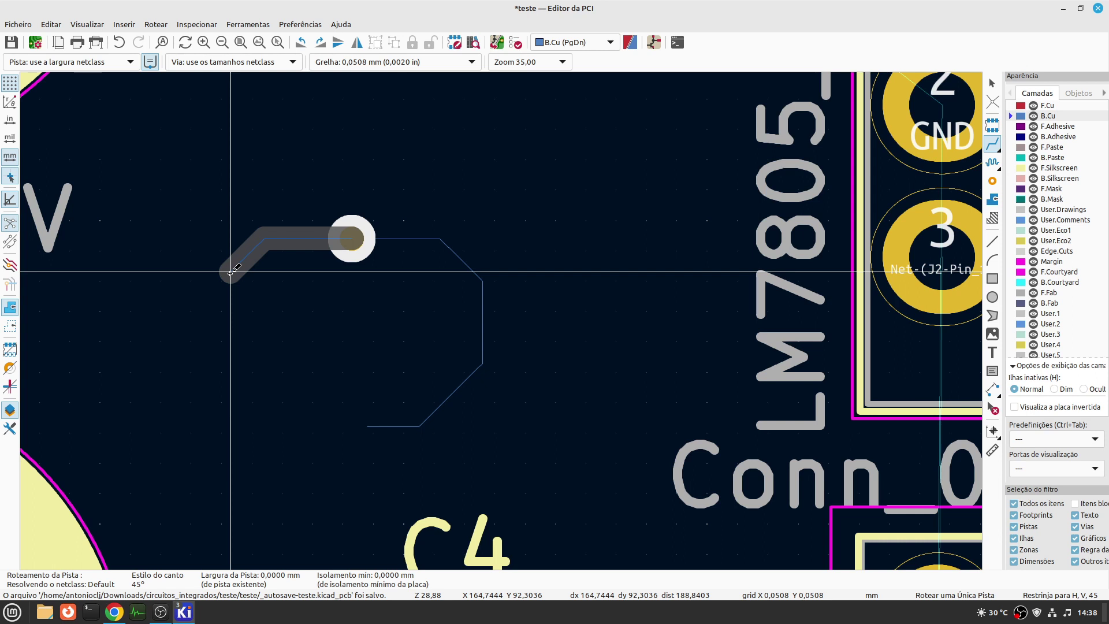
pyautogui.press('pageup')
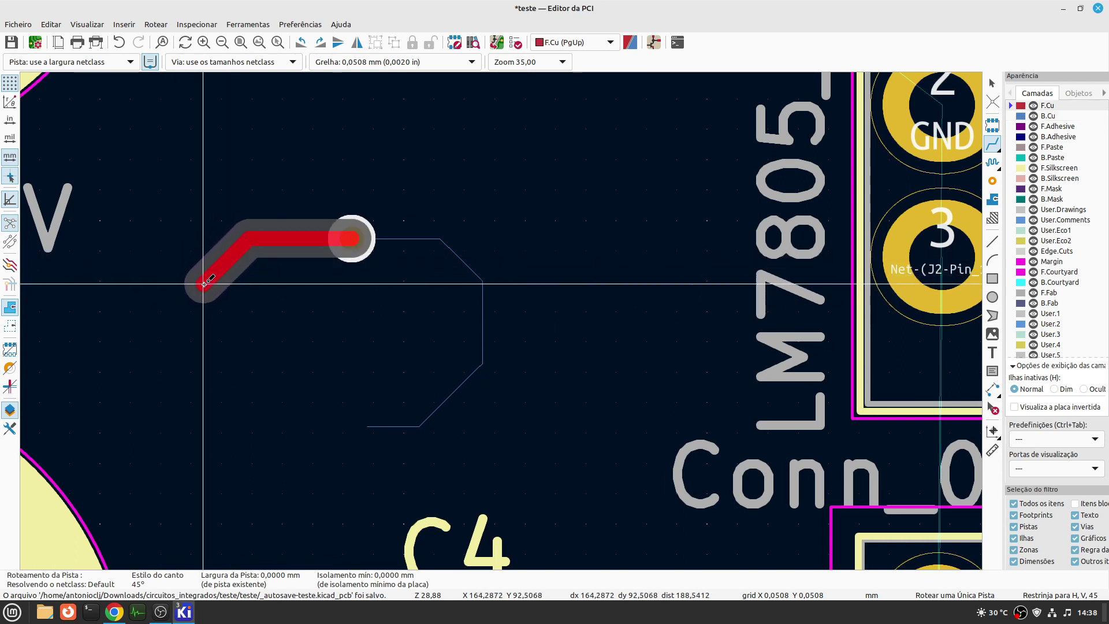
pyautogui.click(203, 371)
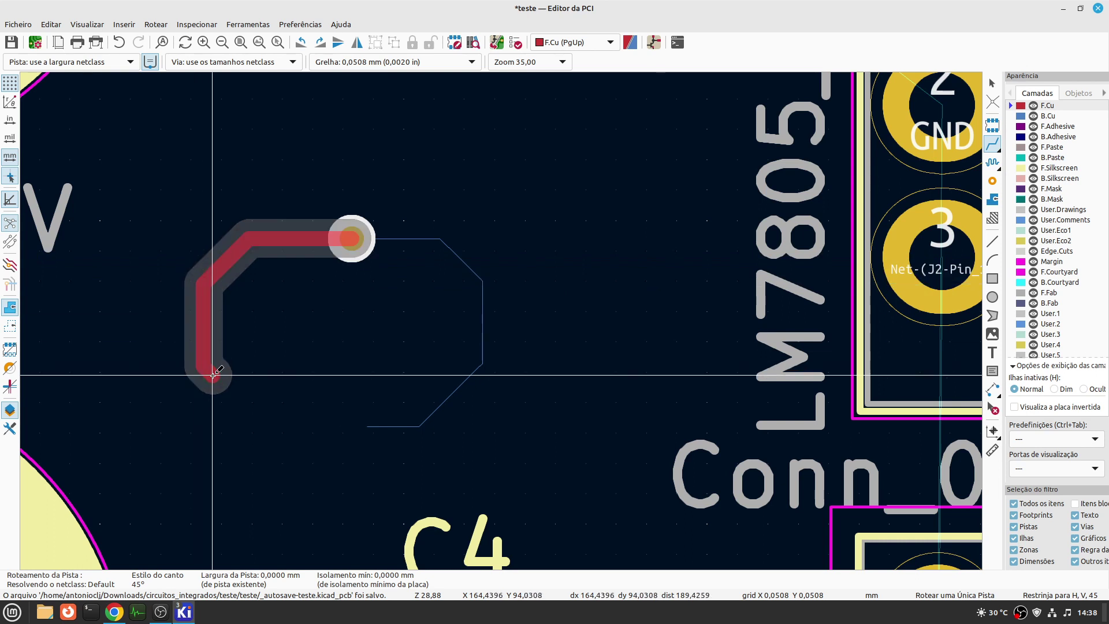
pyautogui.rightClick(258, 397)
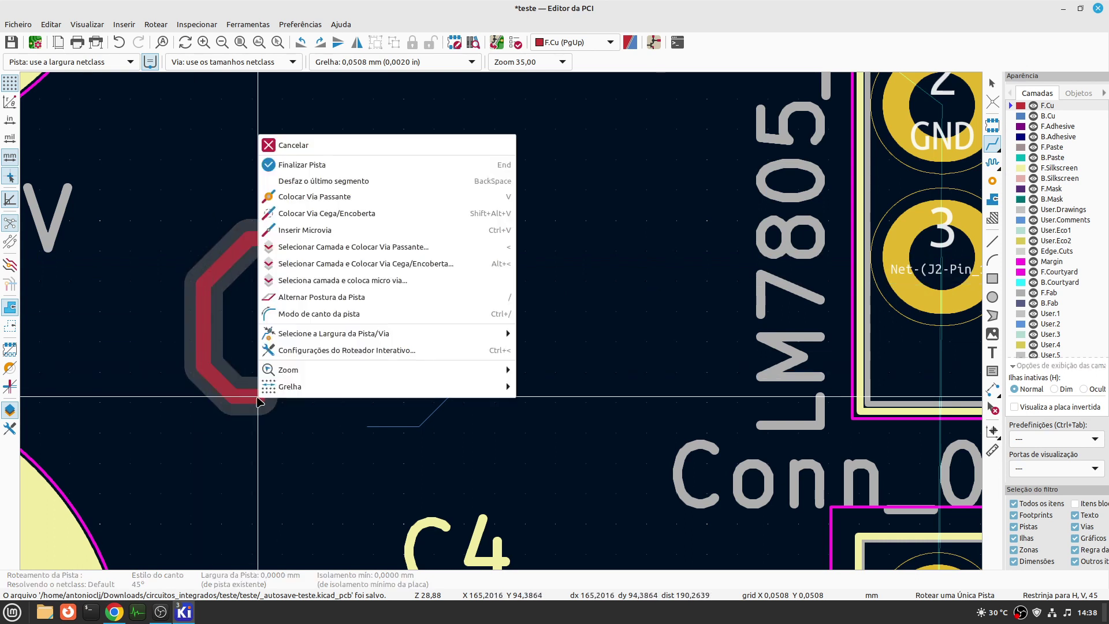
pyautogui.click(339, 170)
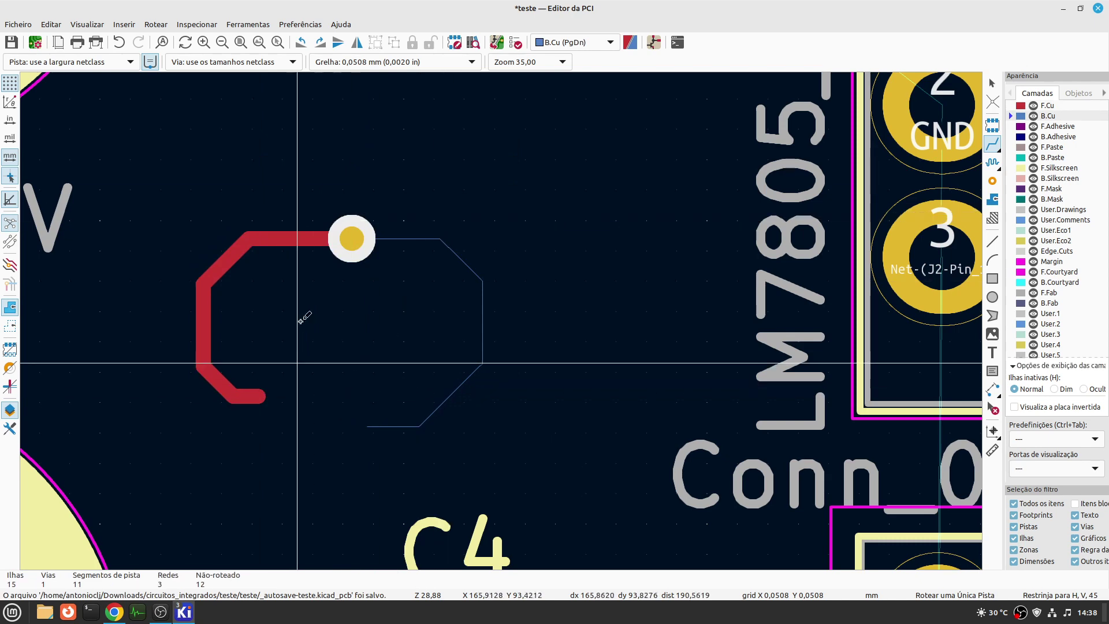
# - Inspect the via and its joined tracks in the 3D viewer from the board's top and underside, and close the viewer
pyautogui.click(86, 24)
pyautogui.click(130, 95)
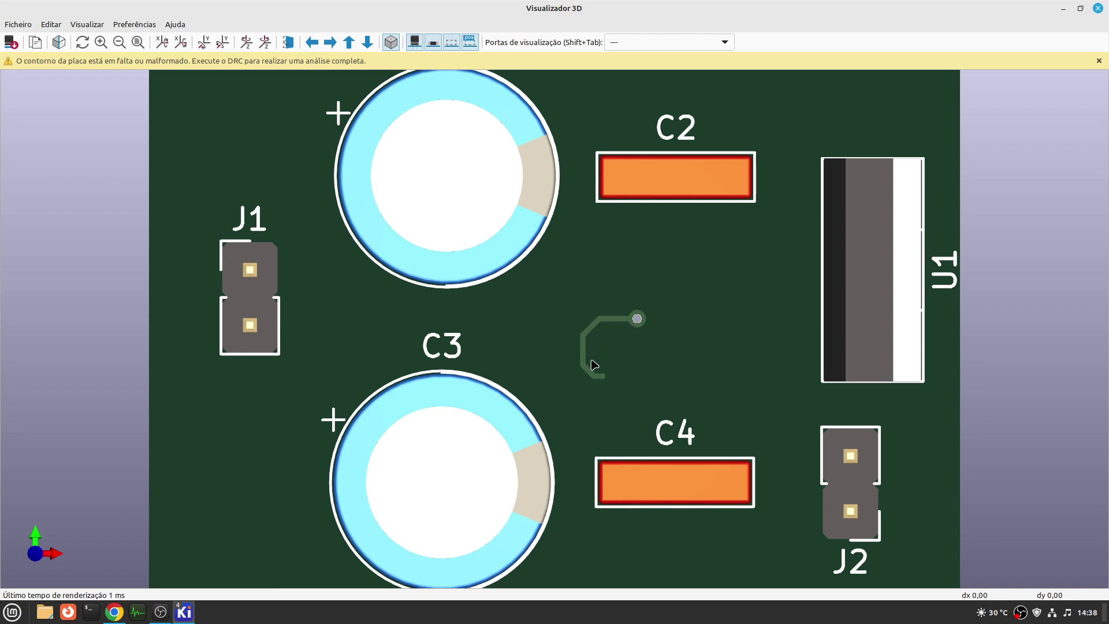
pyautogui.moveTo(655, 335); pyautogui.dragTo(664, 389)
pyautogui.scroll(10, 664, 388)
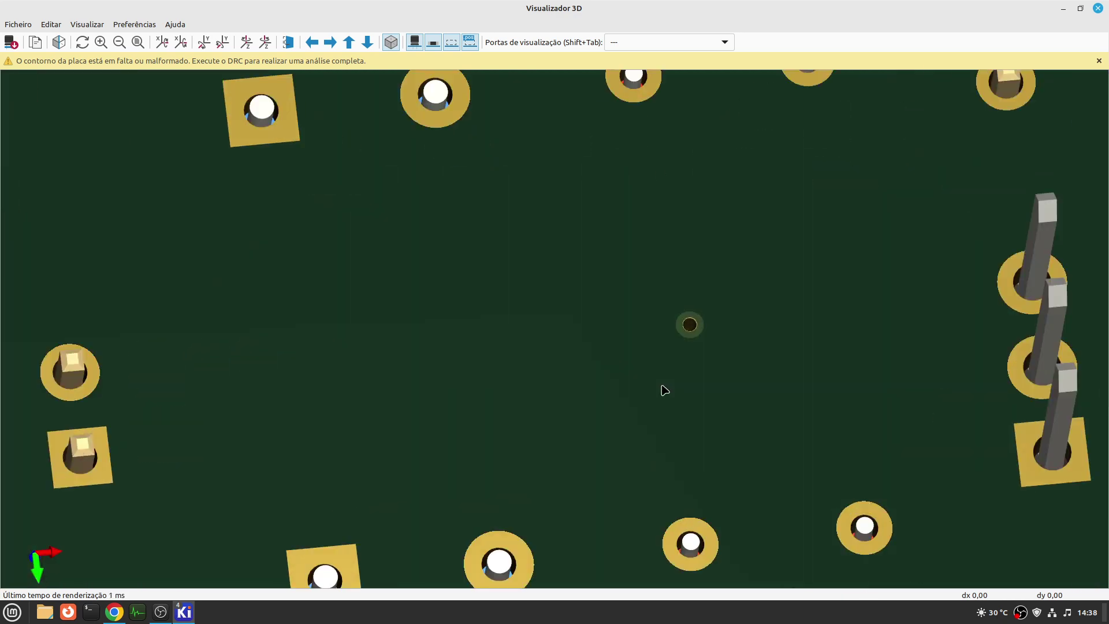
pyautogui.moveTo(762, 473); pyautogui.dragTo(776, 422)
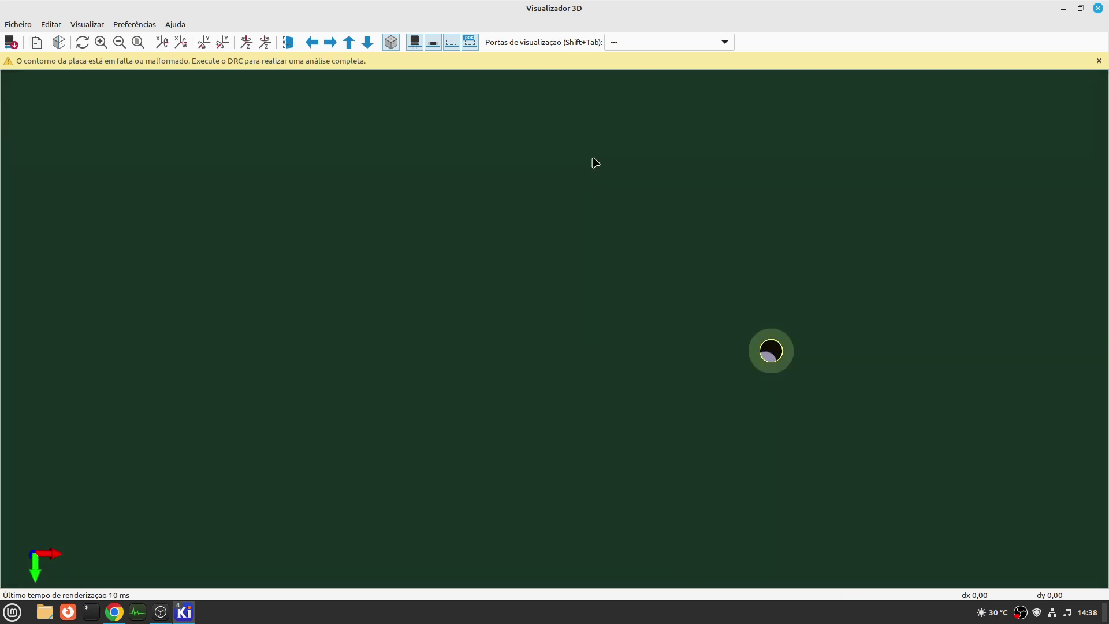
pyautogui.click(1097, 8)
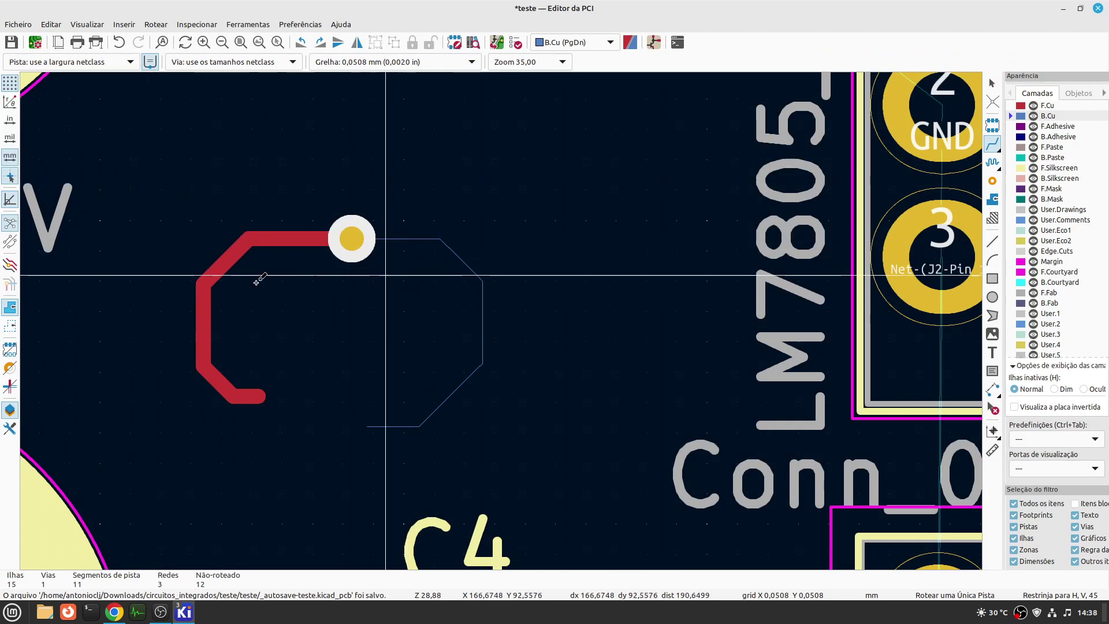
# - Delete the demonstration via between C2 and C4 together with its F.Cu and B.Cu tracks
pyautogui.scroll(-1, 317, 213)
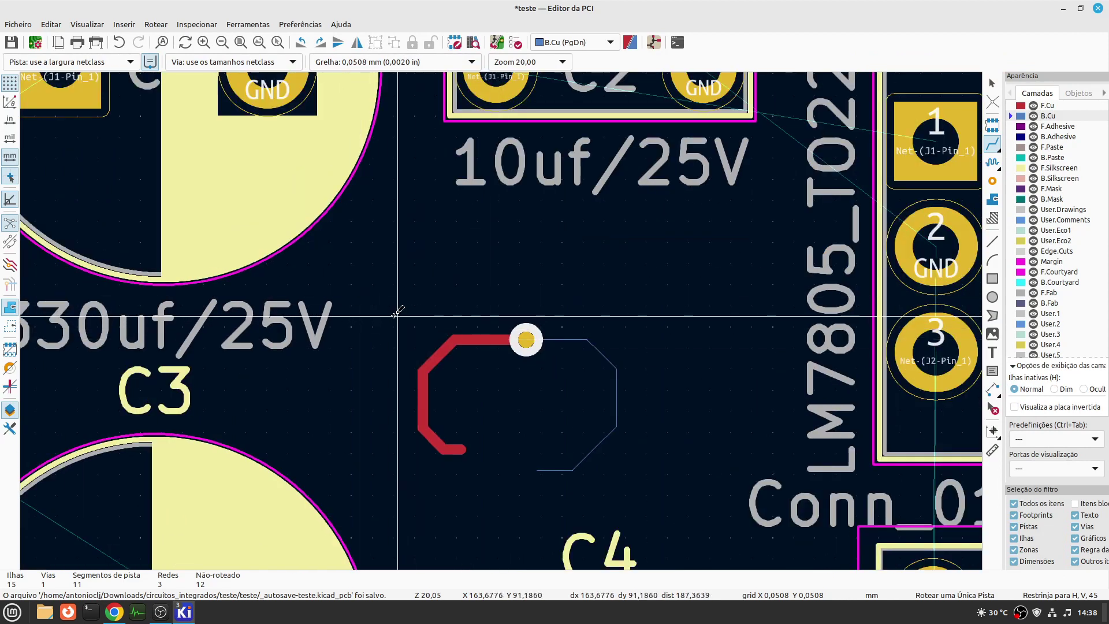
pyautogui.moveTo(421, 349); pyautogui.dragTo(705, 489)
pyautogui.press('Delete')
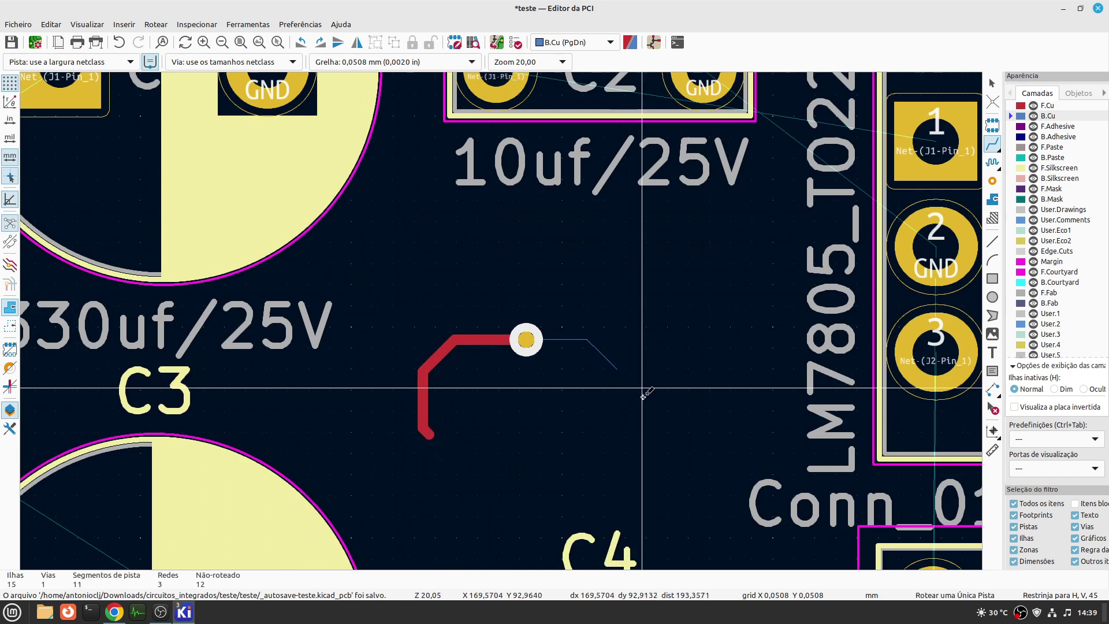
pyautogui.moveTo(641, 440); pyautogui.dragTo(379, 305)
pyautogui.press('Delete')
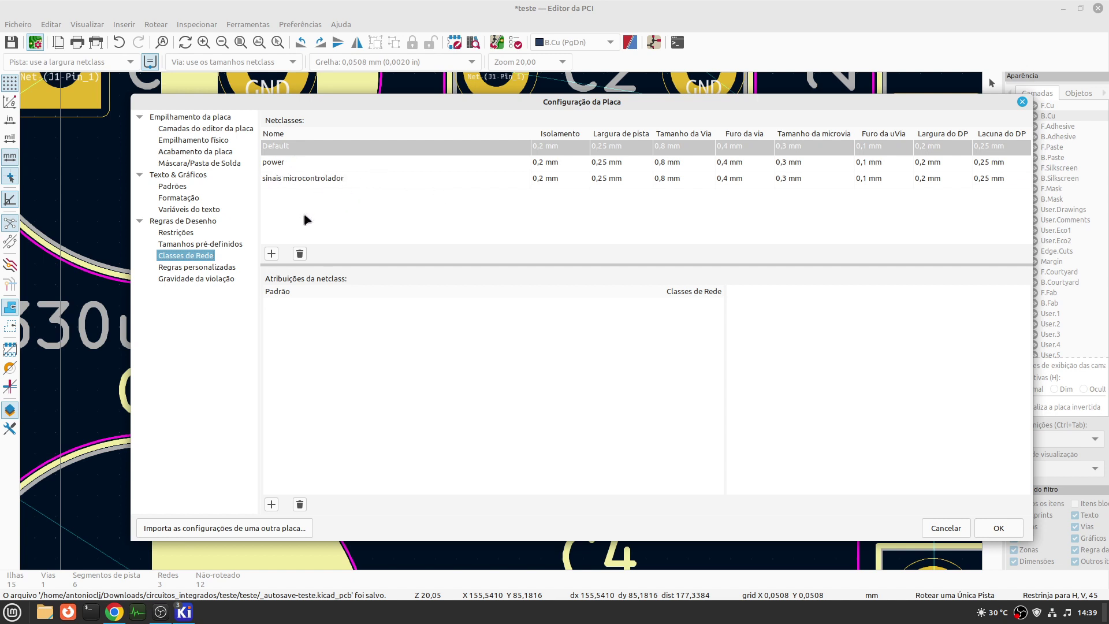
# - Review the board setup's custom rules, violation severity and net class settings
pyautogui.click(195, 269)
pyautogui.click(192, 278)
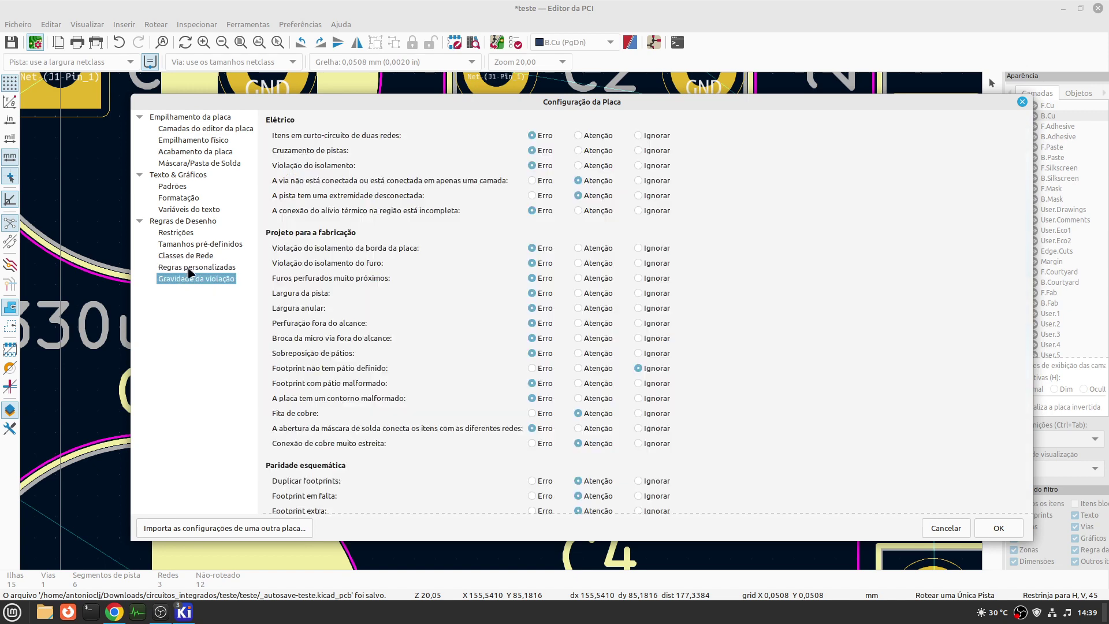
pyautogui.click(190, 257)
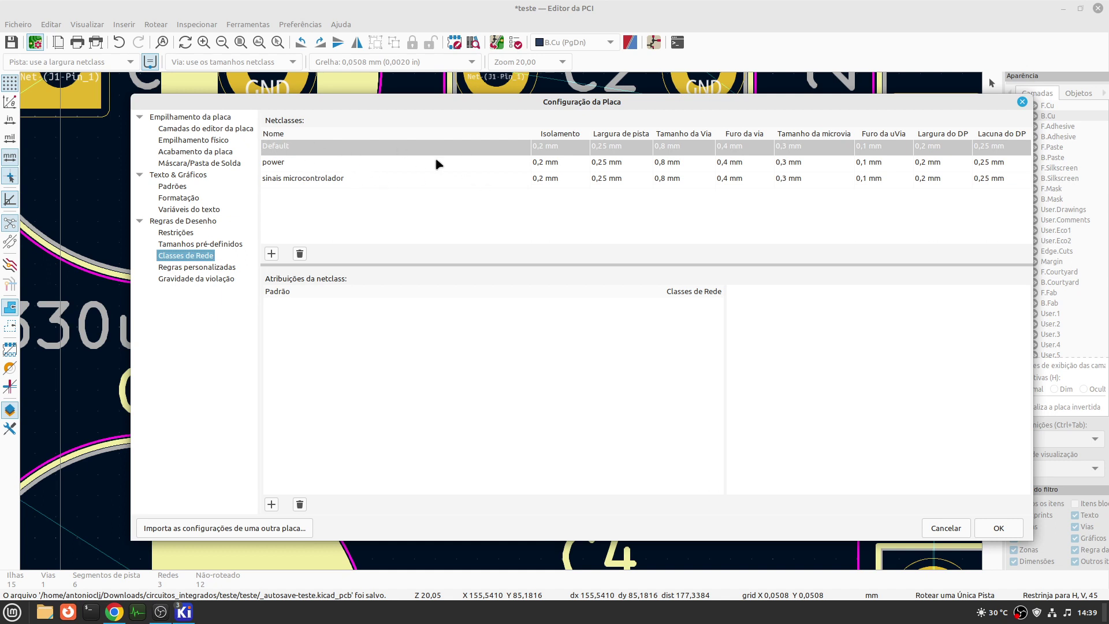
# - Add a predefined track width of 0,25 mm in the board setup
pyautogui.click(211, 245)
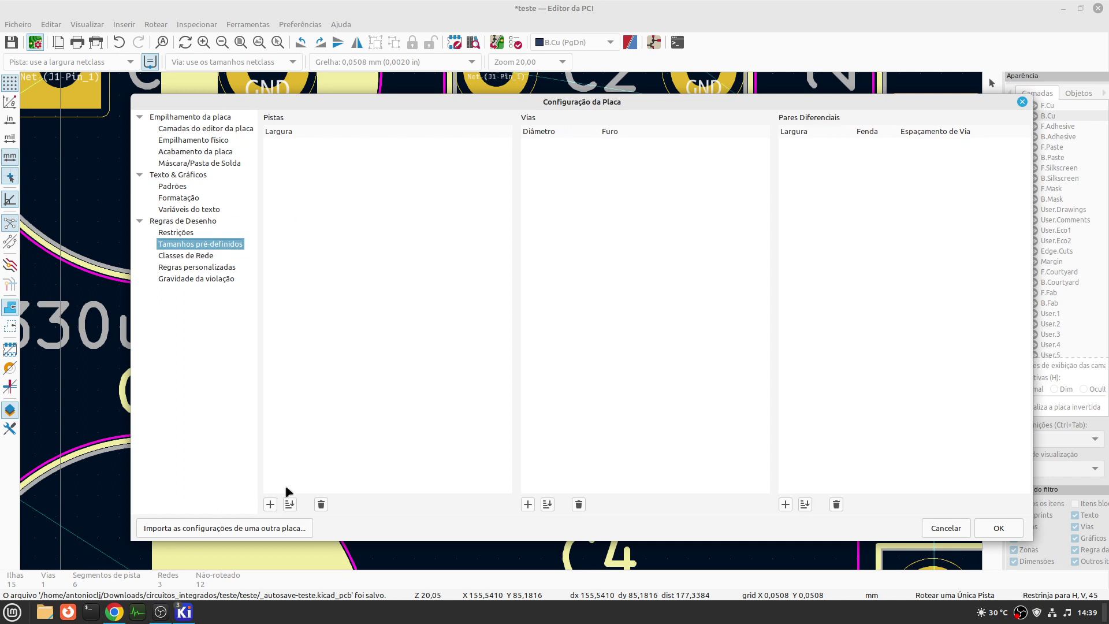
pyautogui.click(271, 505)
pyautogui.write('0,25')
pyautogui.press('Return')
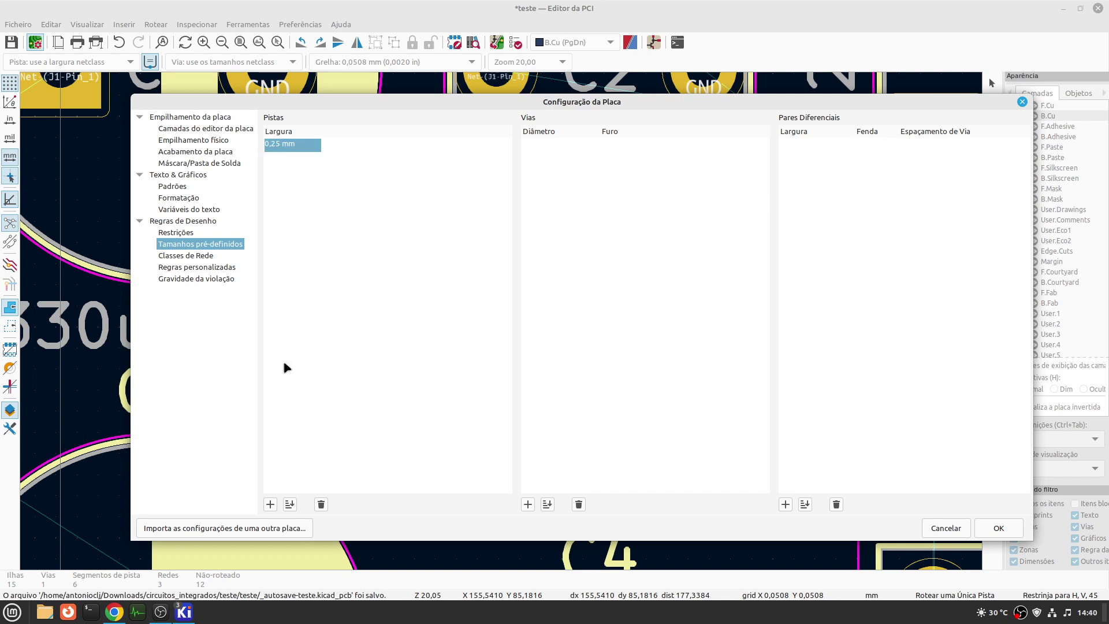
pyautogui.click(271, 505)
pyautogui.write('0m')
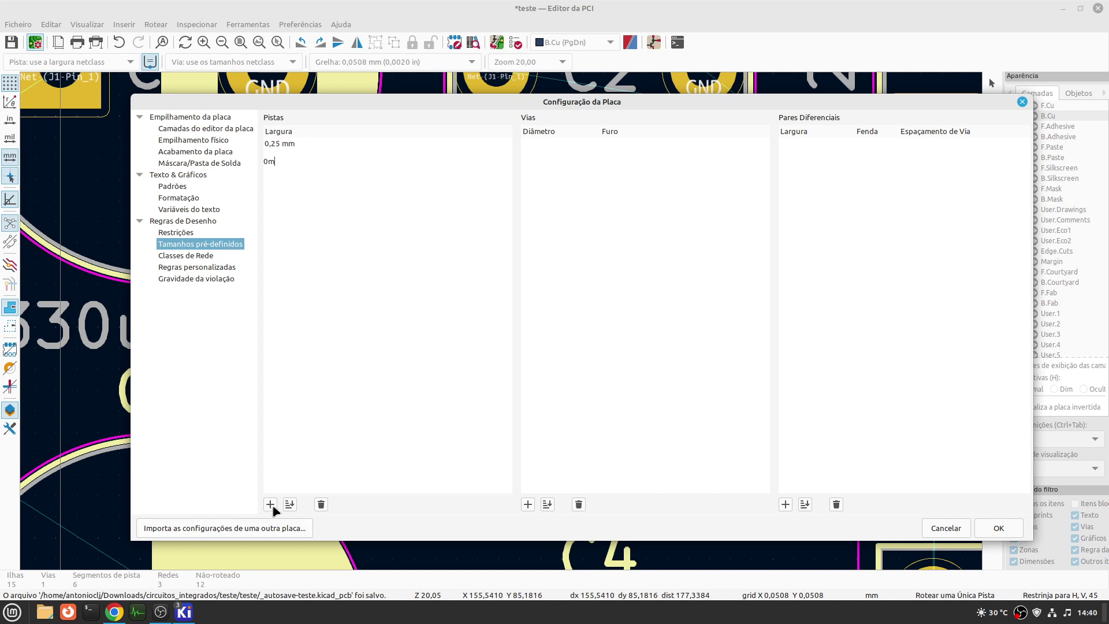
pyautogui.write('5 mm')
pyautogui.press('Return')
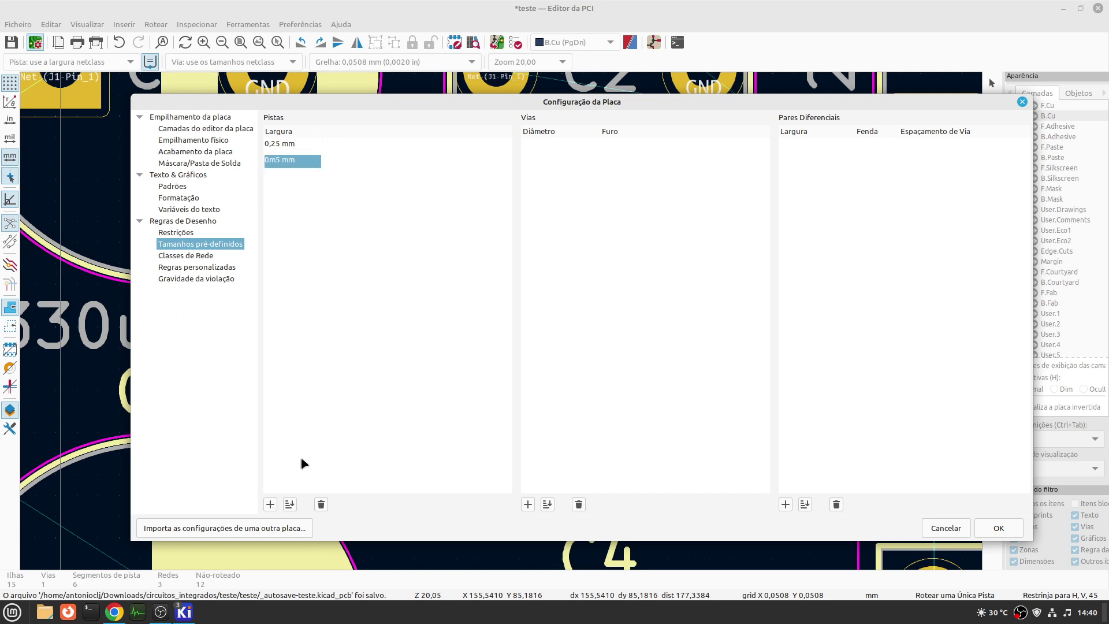
pyautogui.click(321, 504)
# - Add two more predefined track widths, 0,5 mm and 1 mm
pyautogui.click(270, 504)
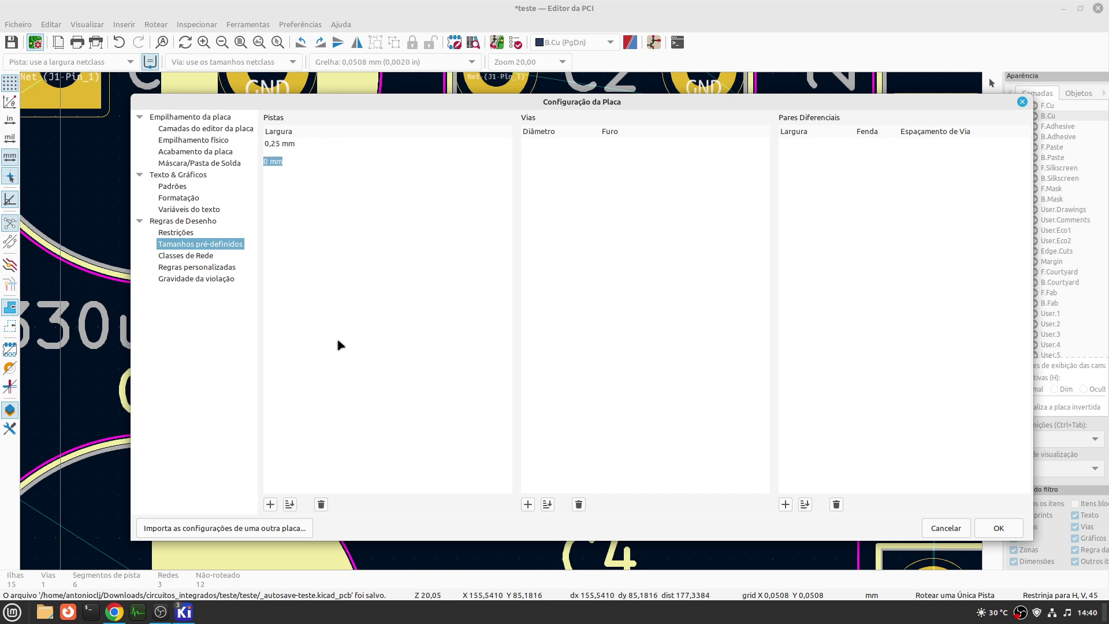
pyautogui.write('0')
pyautogui.press('Return')
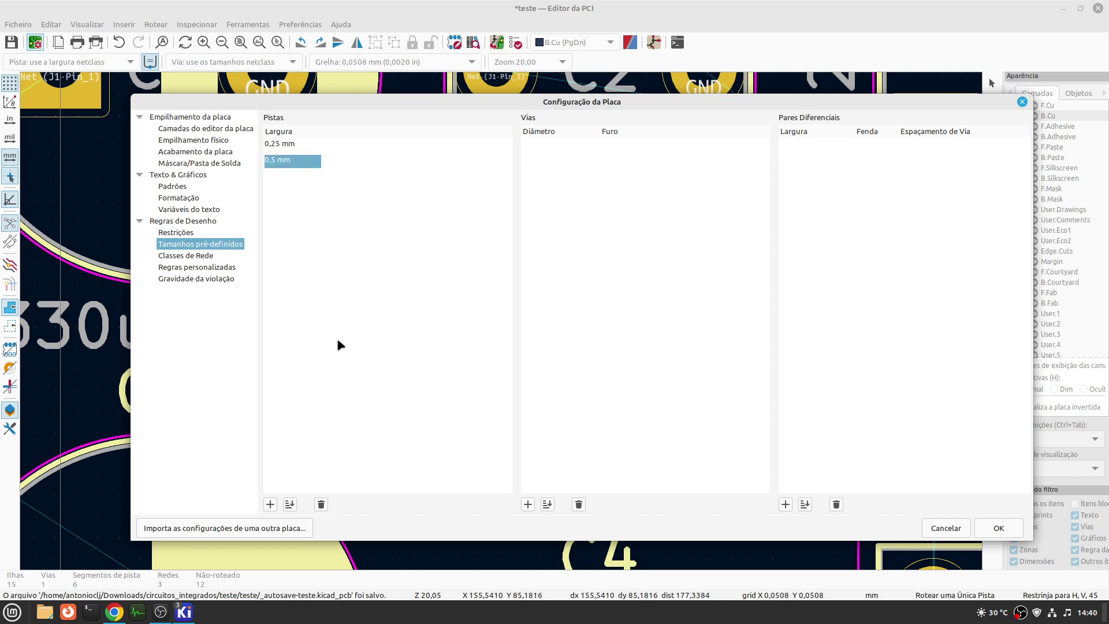
pyautogui.click(270, 504)
pyautogui.write('1')
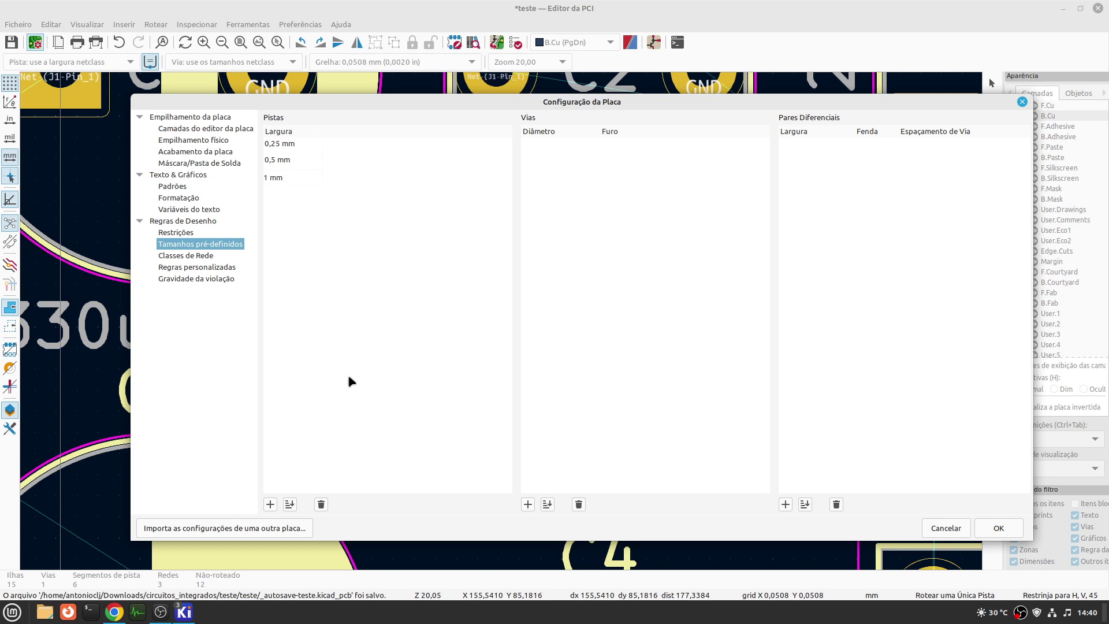
pyautogui.press('Return')
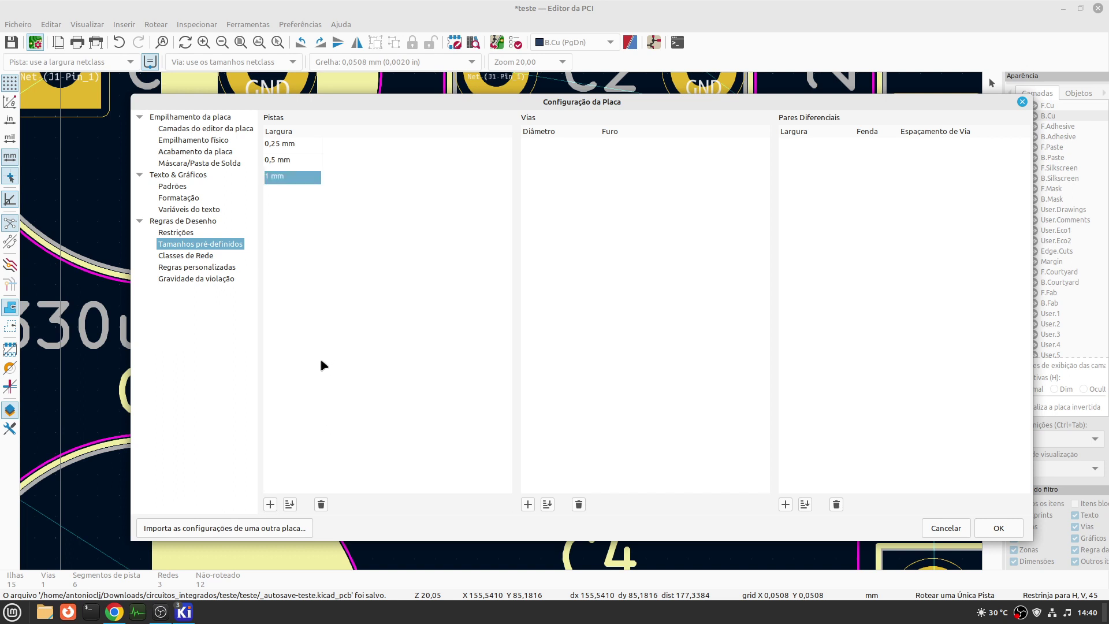
# - Accept the predefined track widths in the board setup and open the calculator tools from the project window
pyautogui.click(997, 527)
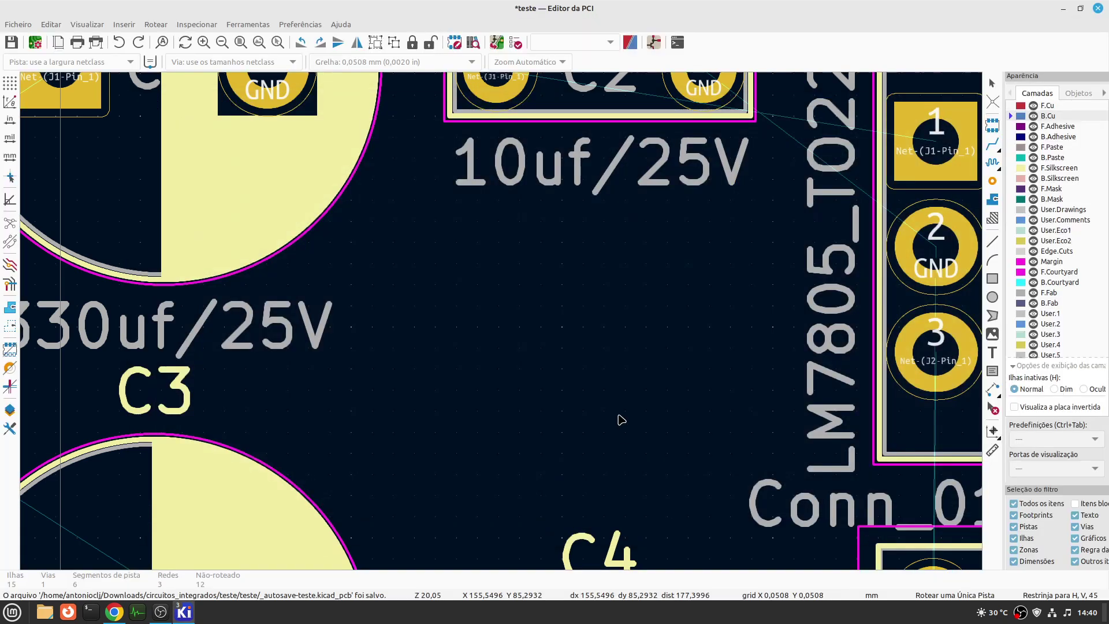
pyautogui.click(186, 613)
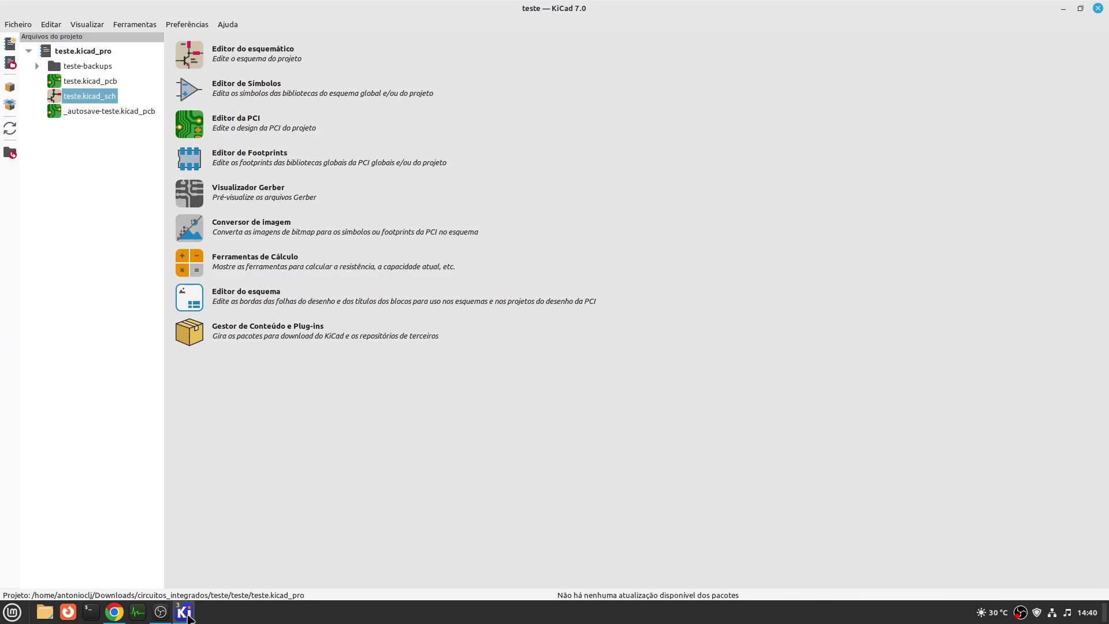
pyautogui.click(186, 613)
pyautogui.click(186, 613)
pyautogui.click(204, 260)
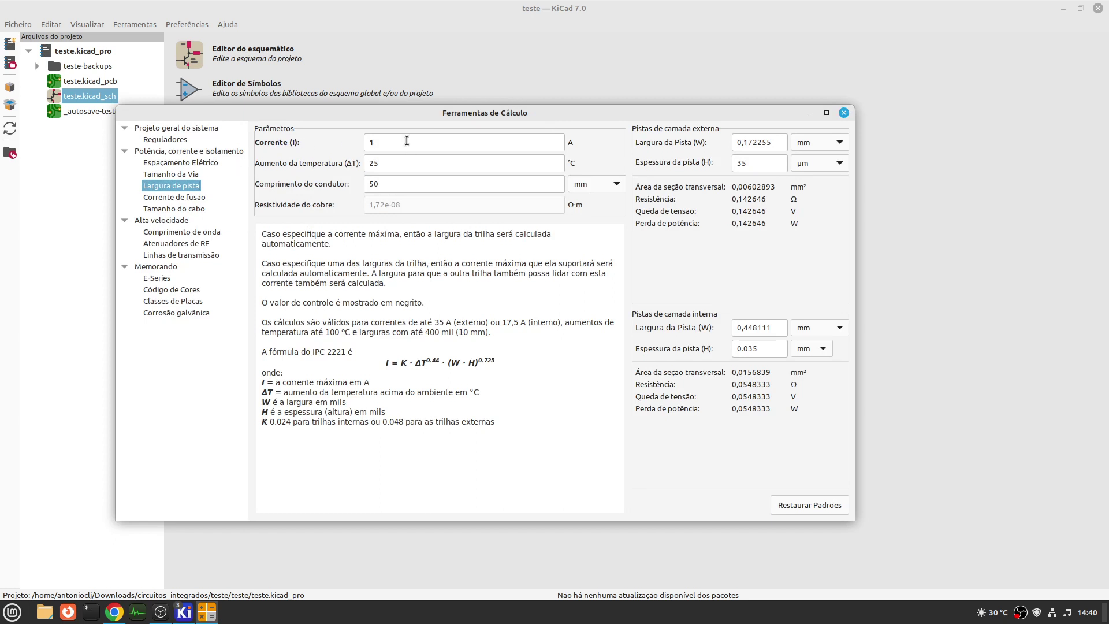
# - Set the track width calculator's current to 10 A and its temperature rise to 40 °C
pyautogui.moveTo(382, 143); pyautogui.dragTo(330, 141)
pyautogui.write('10')
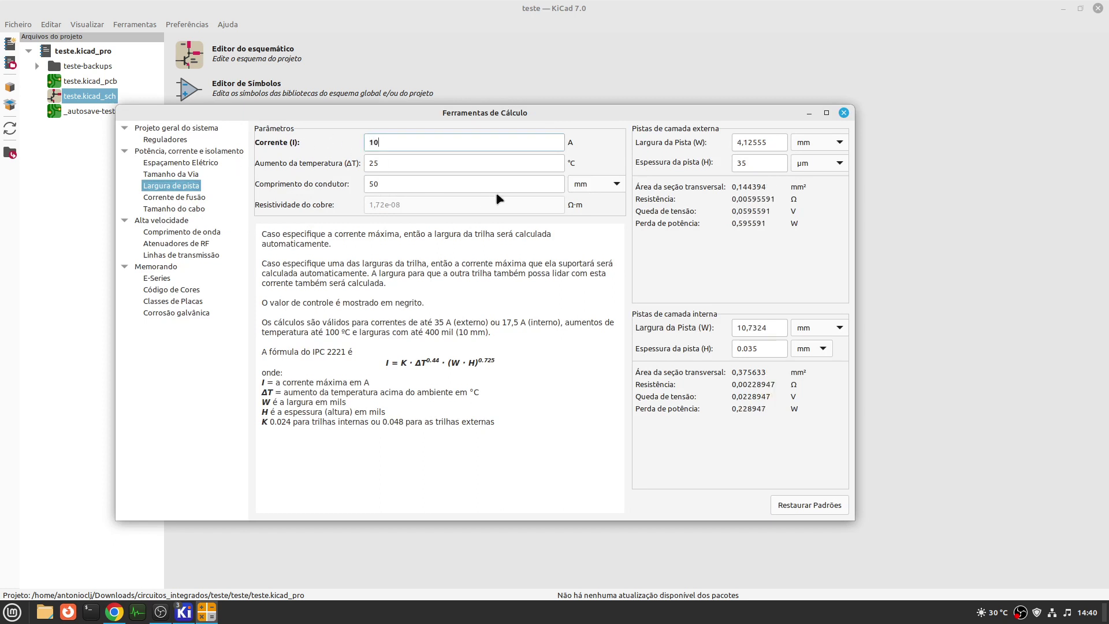
pyautogui.click(448, 165)
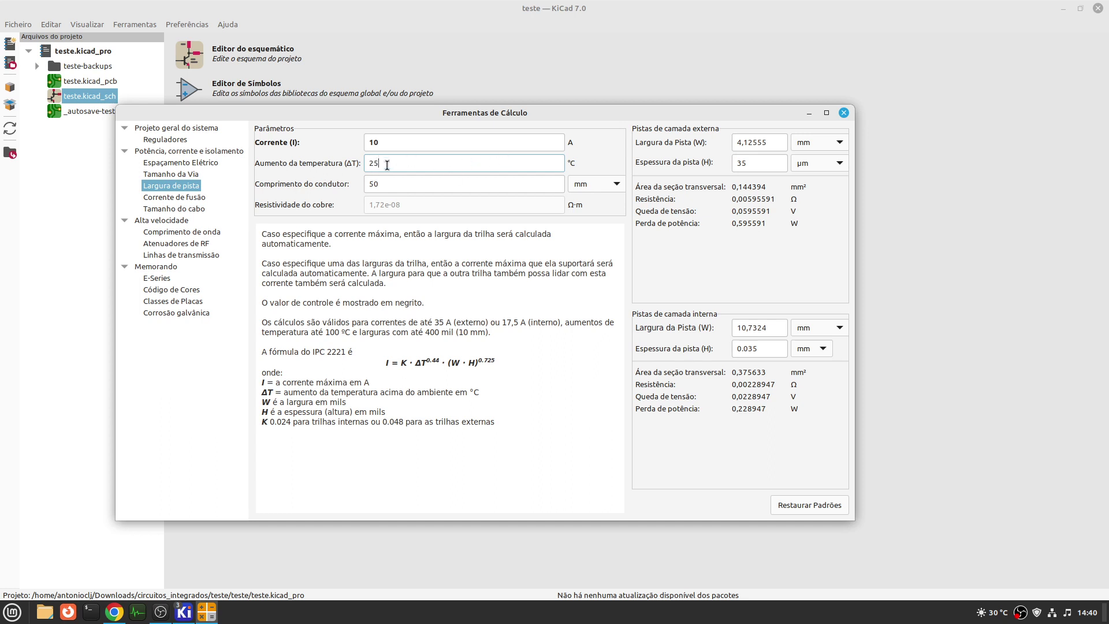
pyautogui.moveTo(385, 163); pyautogui.dragTo(309, 150)
pyautogui.write('30')
pyautogui.write('40')
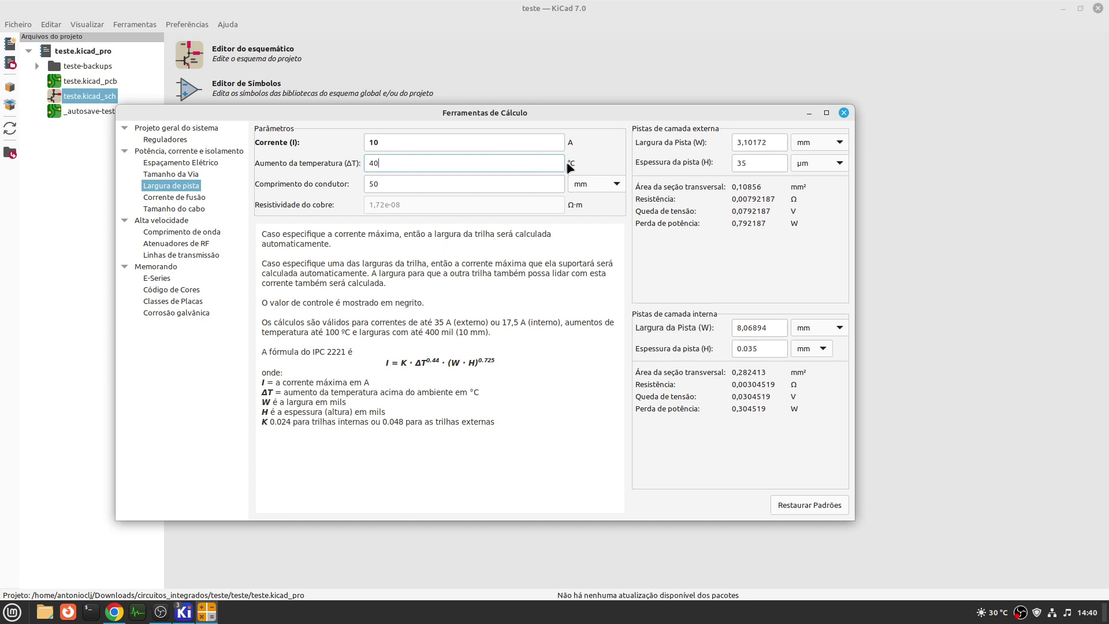
# - Set the conductor length to 100 mm, check the calculated external-layer track width, and close the calculator
pyautogui.click(397, 181)
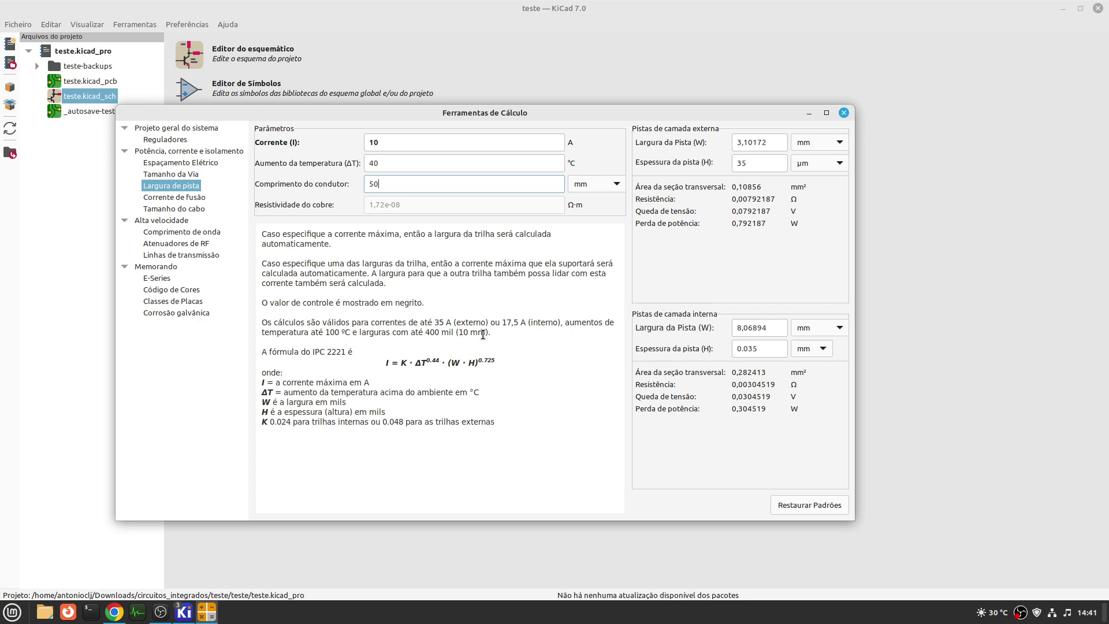
pyautogui.click(391, 164)
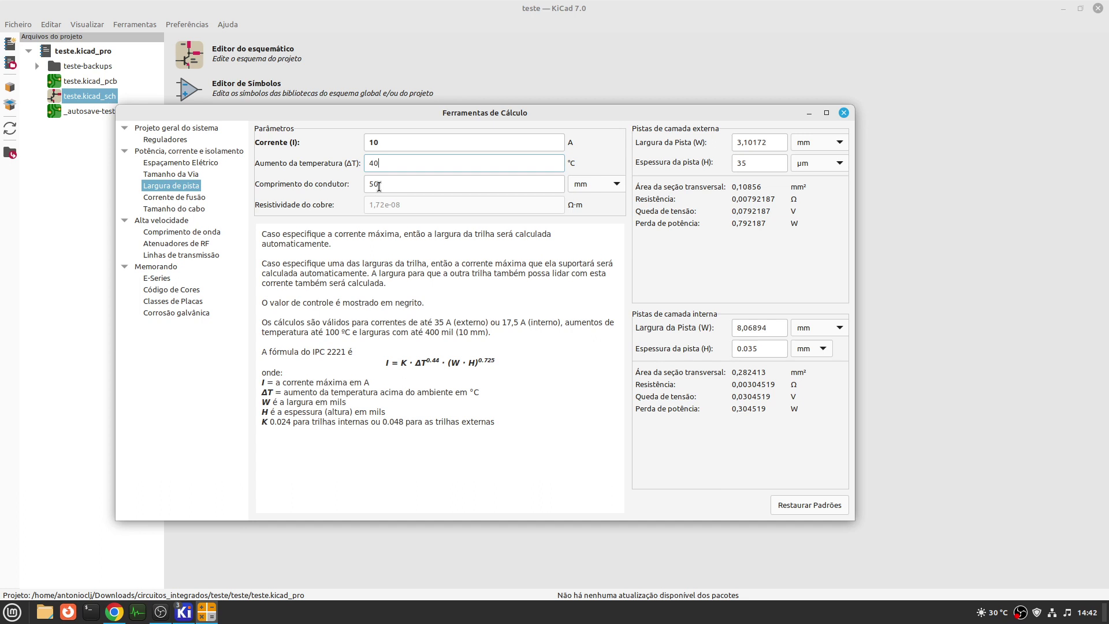
pyautogui.press('Tab')
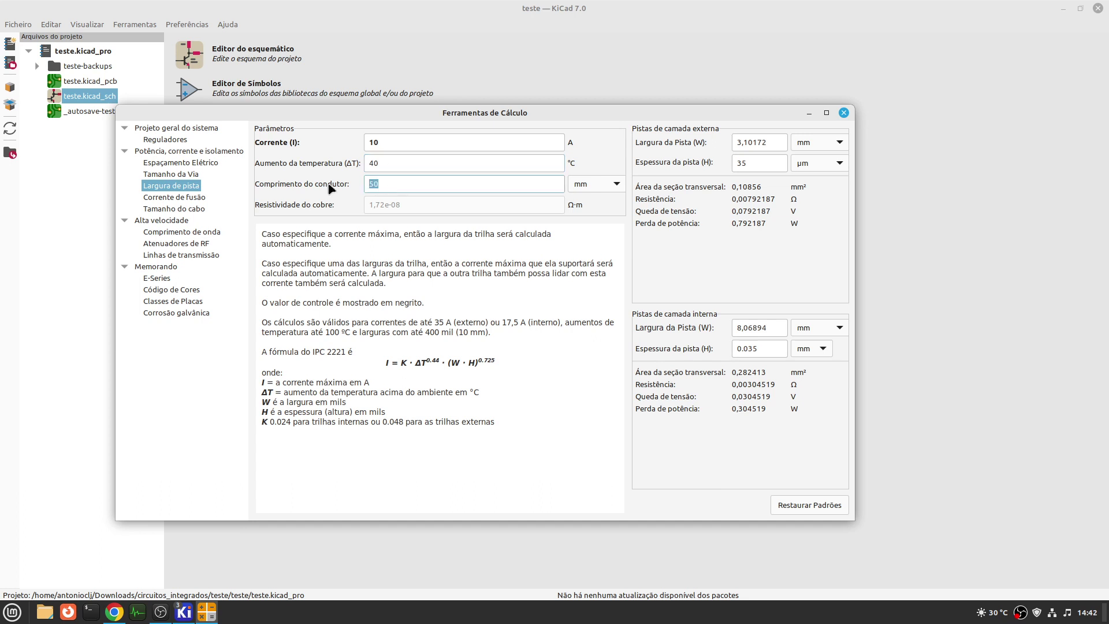
pyautogui.write('100')
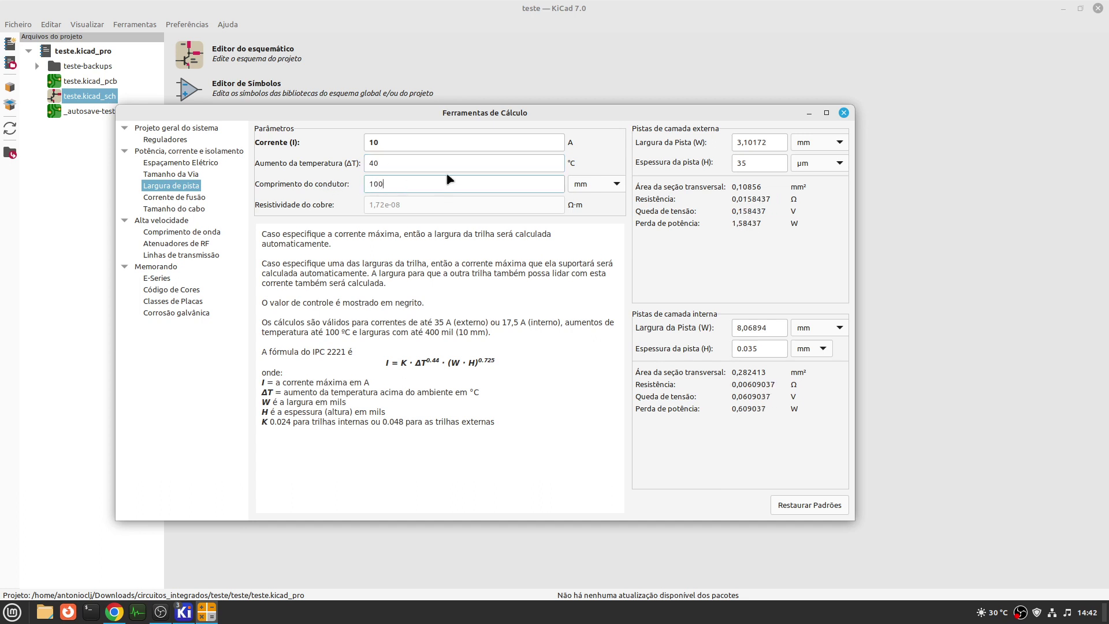
pyautogui.click(443, 161)
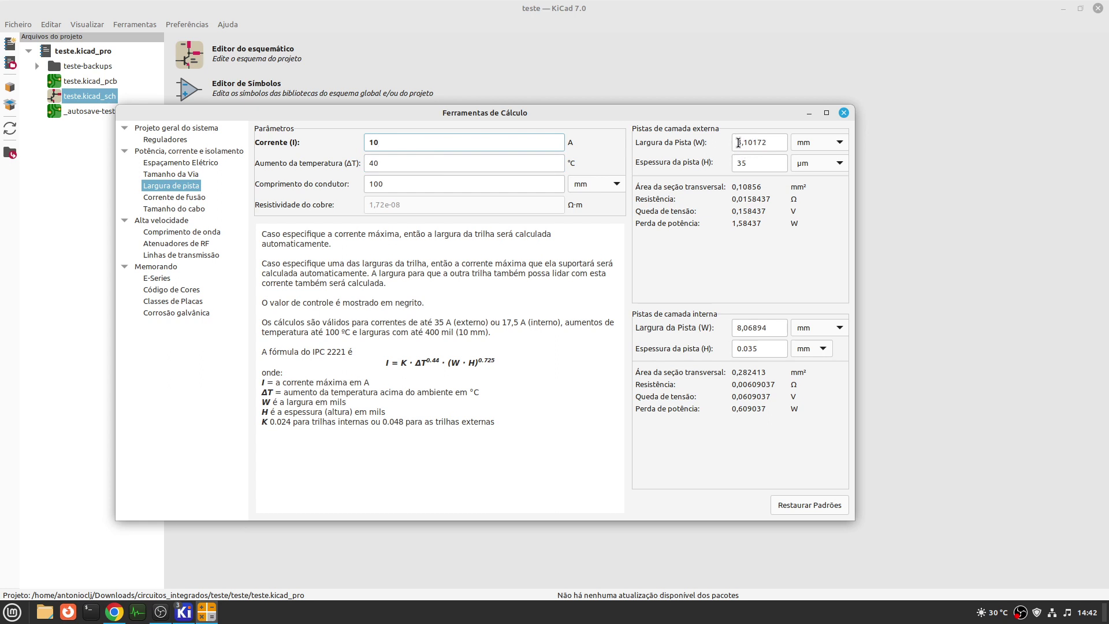
pyautogui.moveTo(738, 143); pyautogui.dragTo(772, 142)
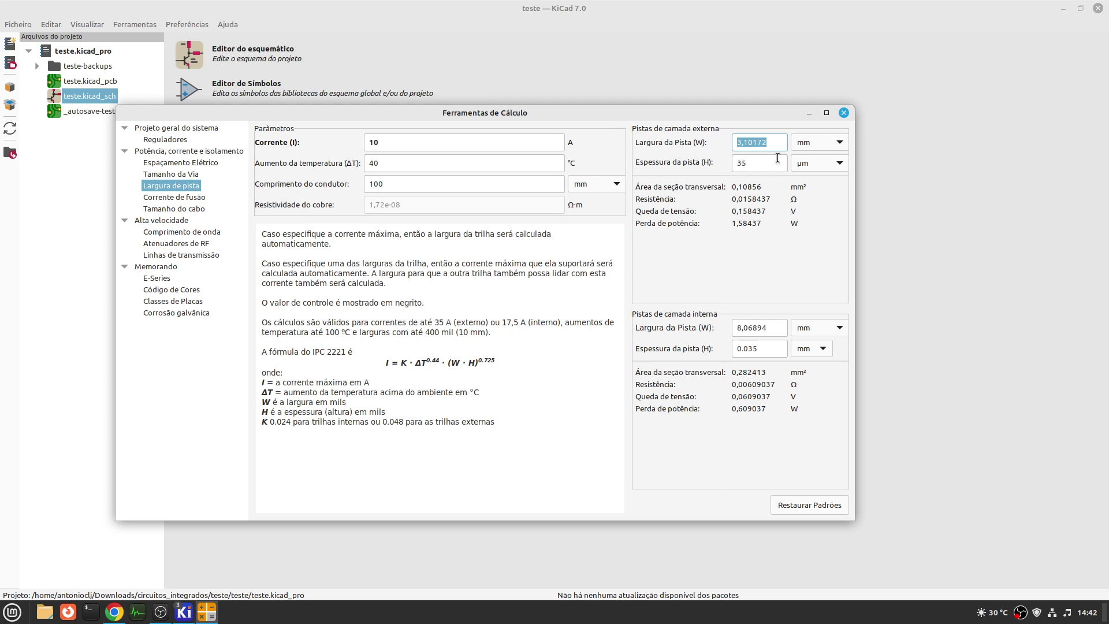
pyautogui.click(844, 113)
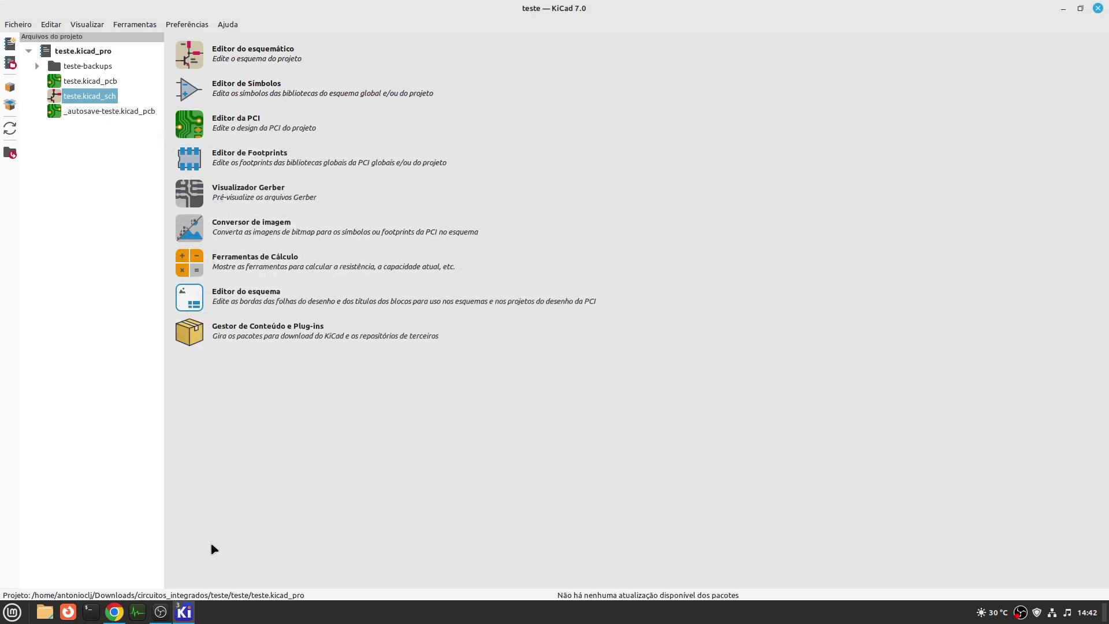
# - Return to the PCB editor, open the board in the 3D viewer and rotate it to an edge-on side view
pyautogui.moveTo(184, 612)
pyautogui.click(334, 569)
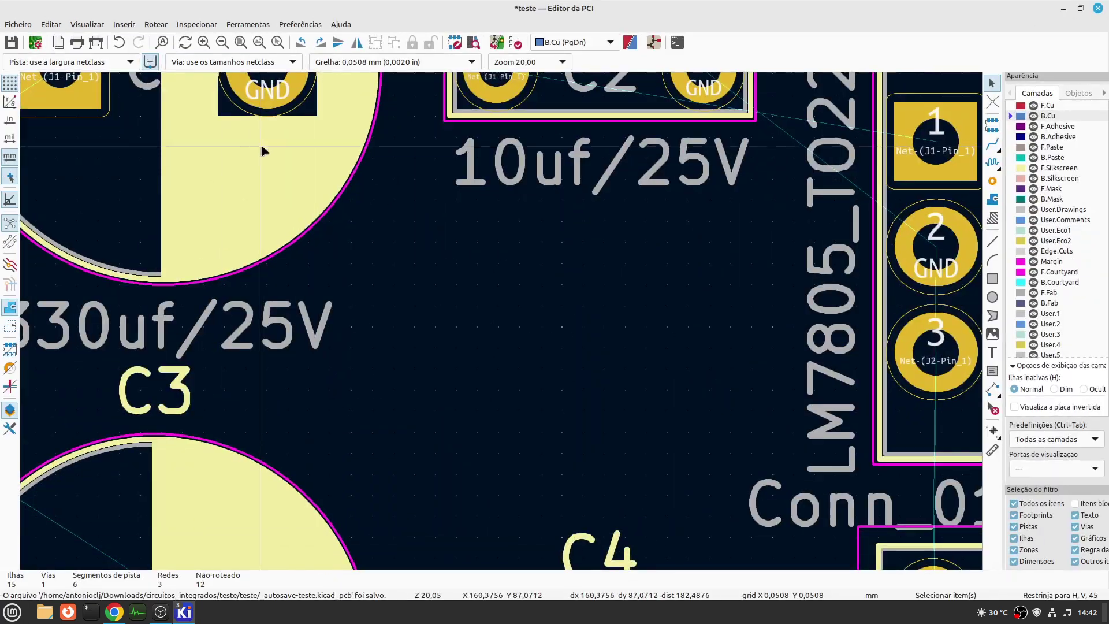
pyautogui.click(90, 26)
pyautogui.click(159, 95)
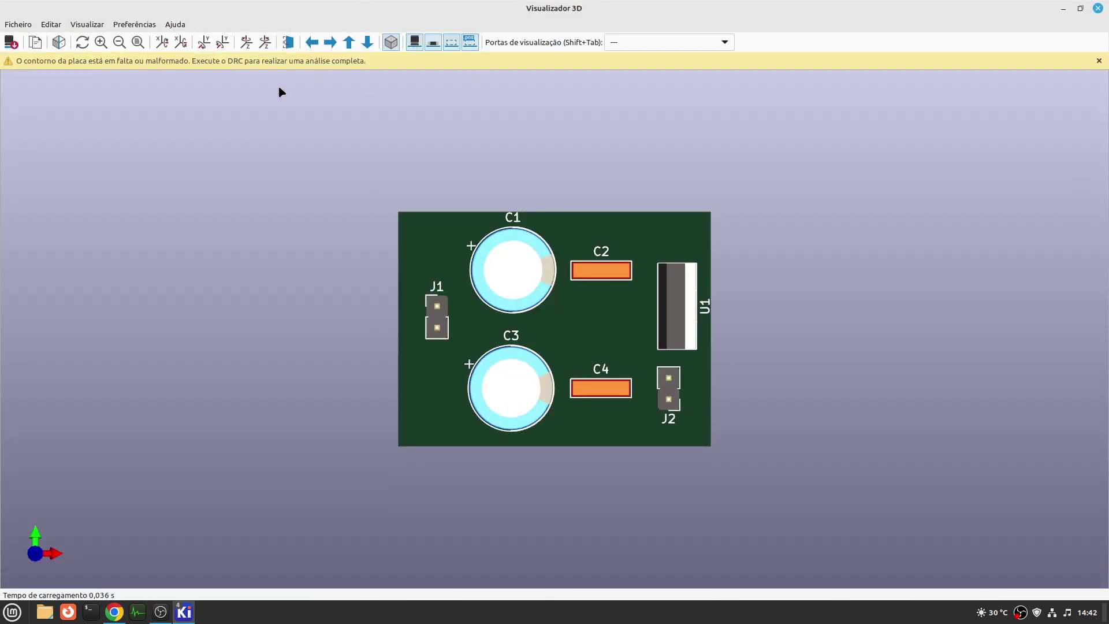
pyautogui.click(186, 44)
pyautogui.click(161, 42)
pyautogui.click(162, 43)
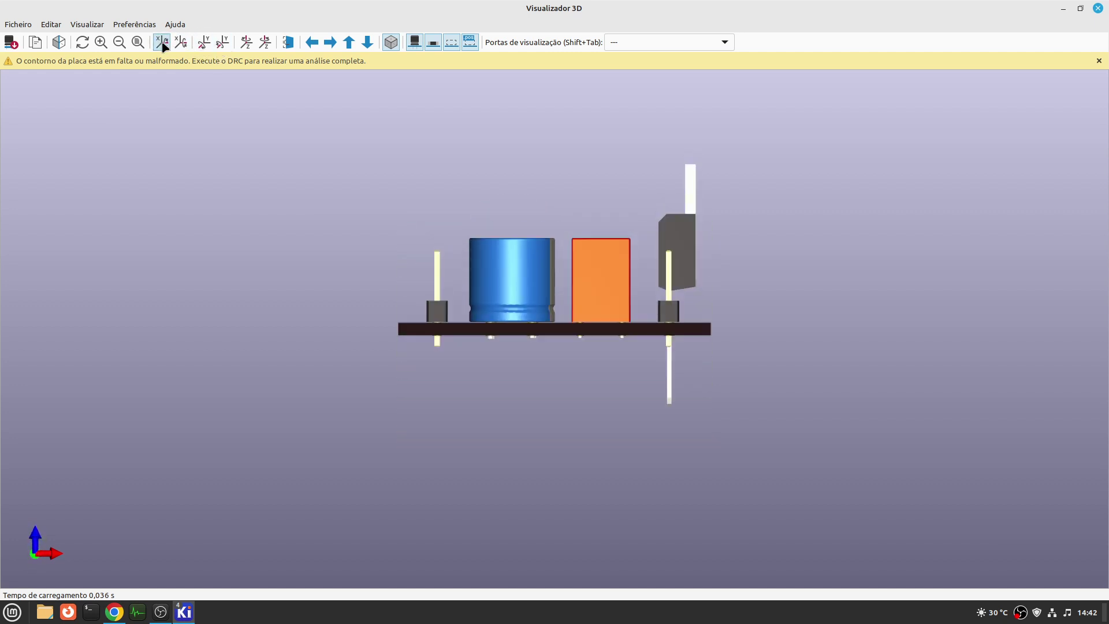
# - Examine the board's edge-on profile up close around connector J1, including the copper layers on both faces
pyautogui.scroll(5, 529, 379)
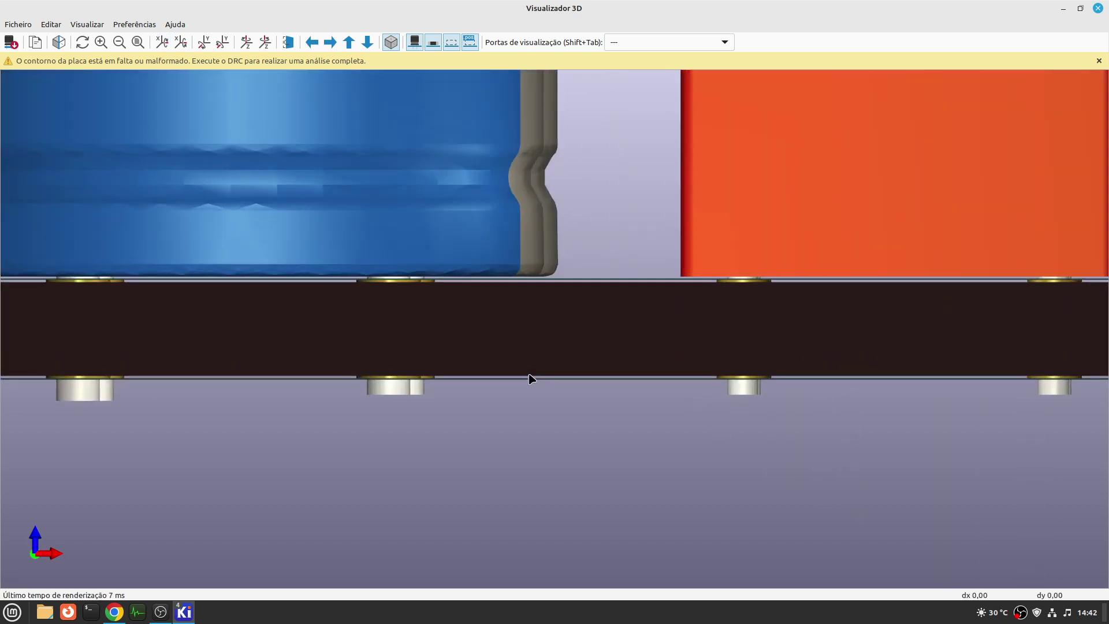
pyautogui.scroll(-3, 529, 379)
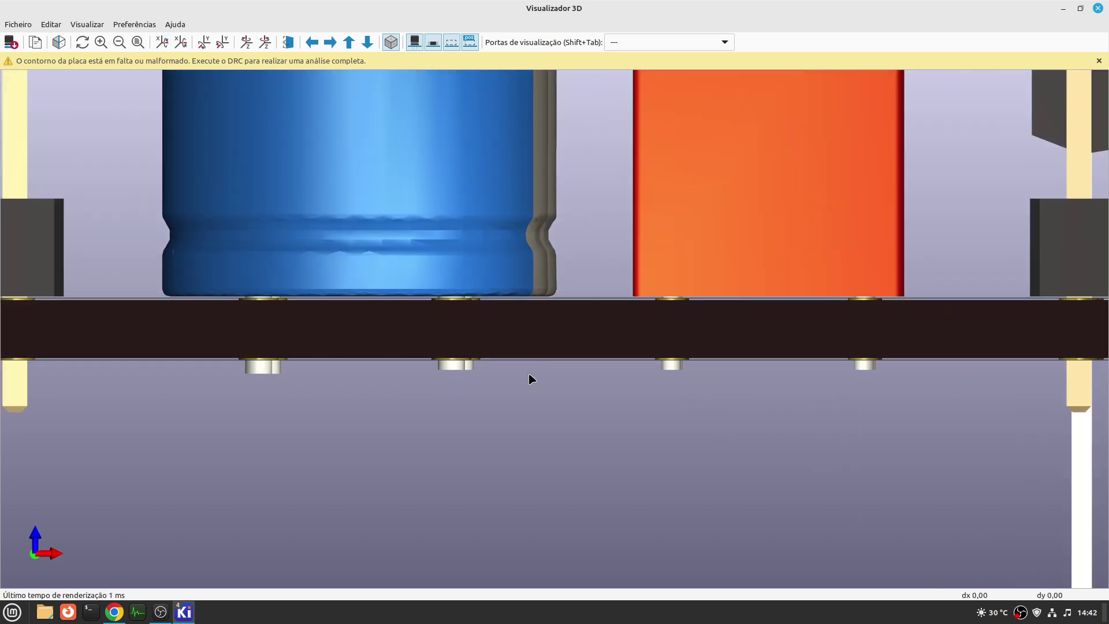
pyautogui.scroll(-1, 531, 379)
pyautogui.scroll(-1, 531, 379)
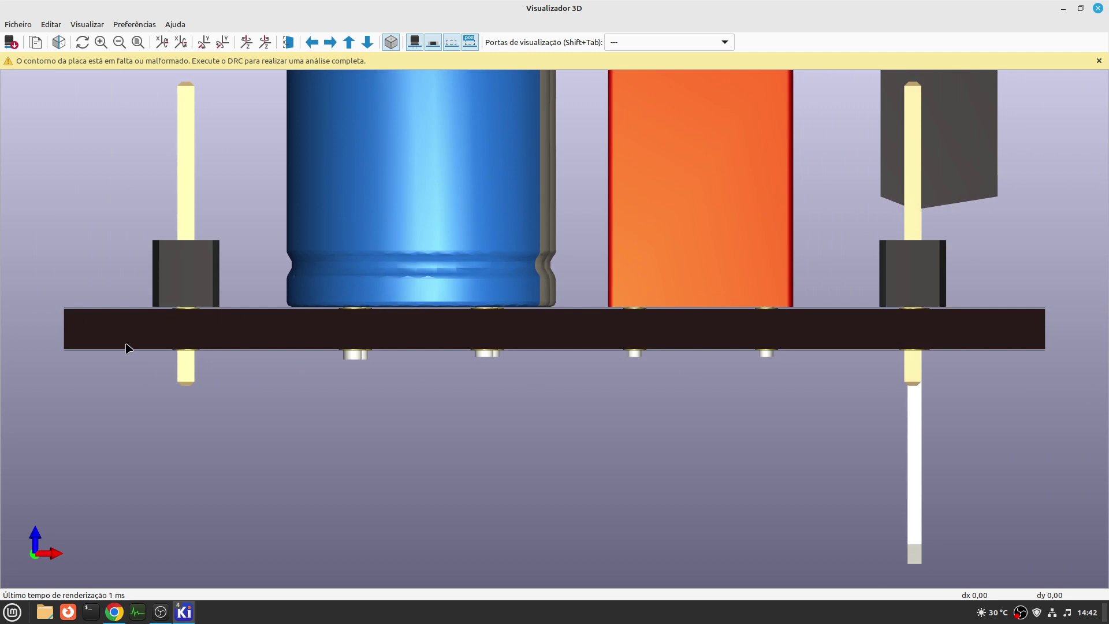
pyautogui.press('Right')
pyautogui.press('Right')
pyautogui.press('Right')
pyautogui.press('Right')
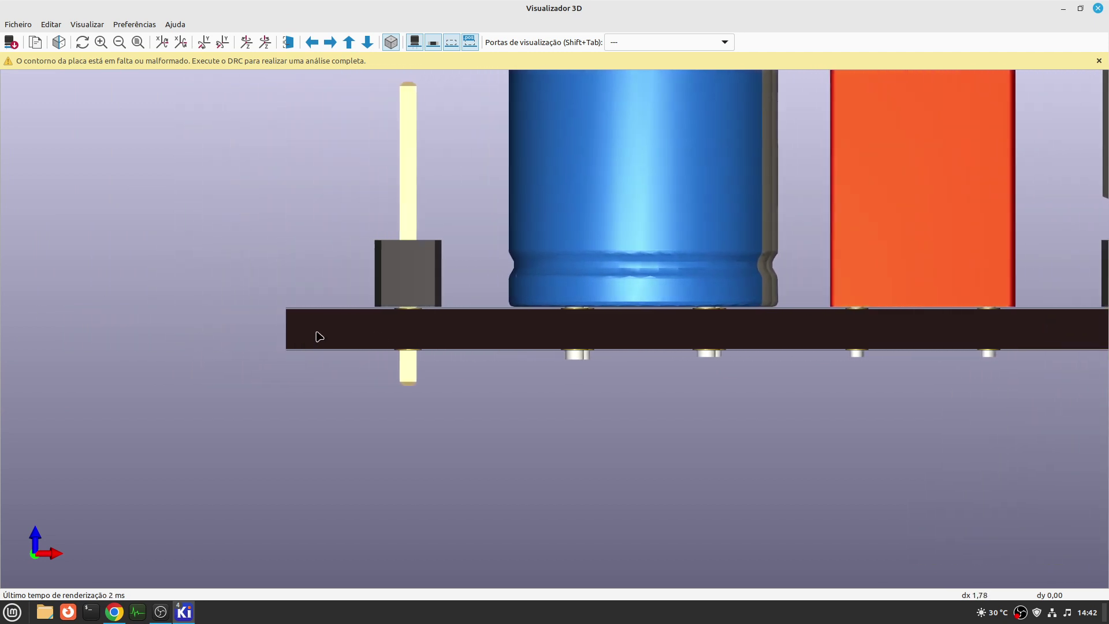
pyautogui.press('Right')
pyautogui.press('Left')
pyautogui.press('Left')
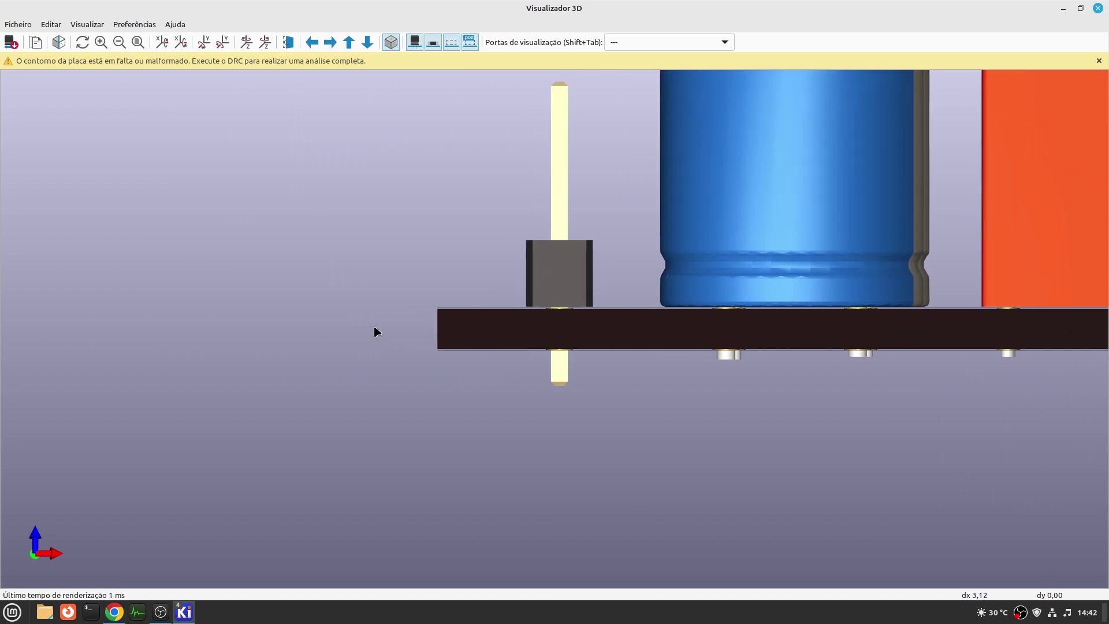
pyautogui.press('Right')
pyautogui.press('Left')
pyautogui.press('Up')
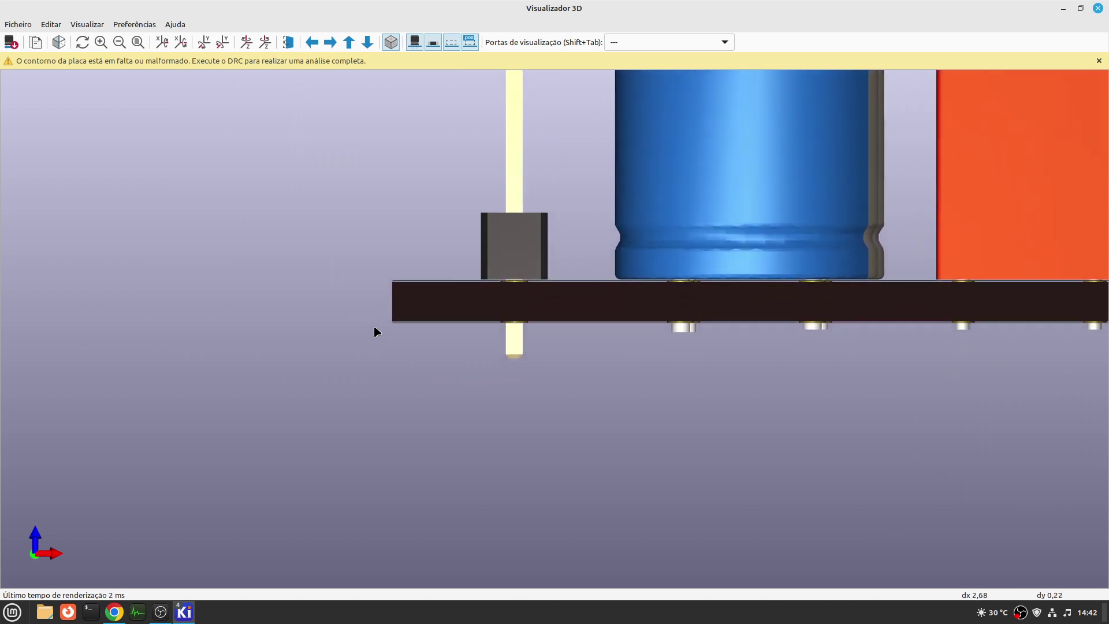
pyautogui.press('Left')
pyautogui.press('Up')
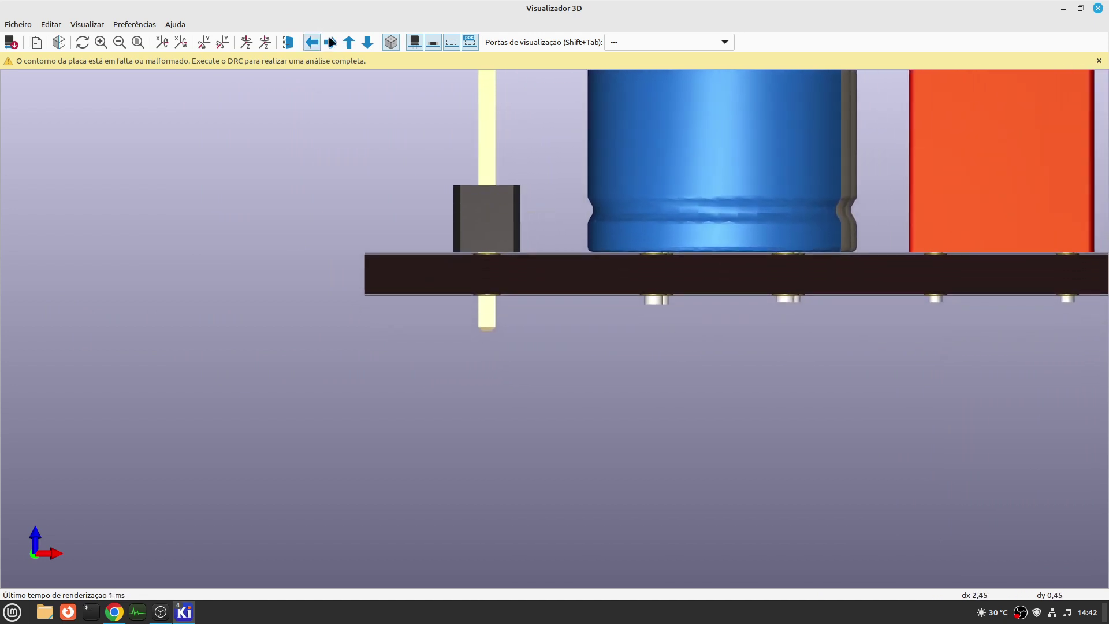
pyautogui.scroll(2, 349, 251)
pyautogui.scroll(1, 349, 252)
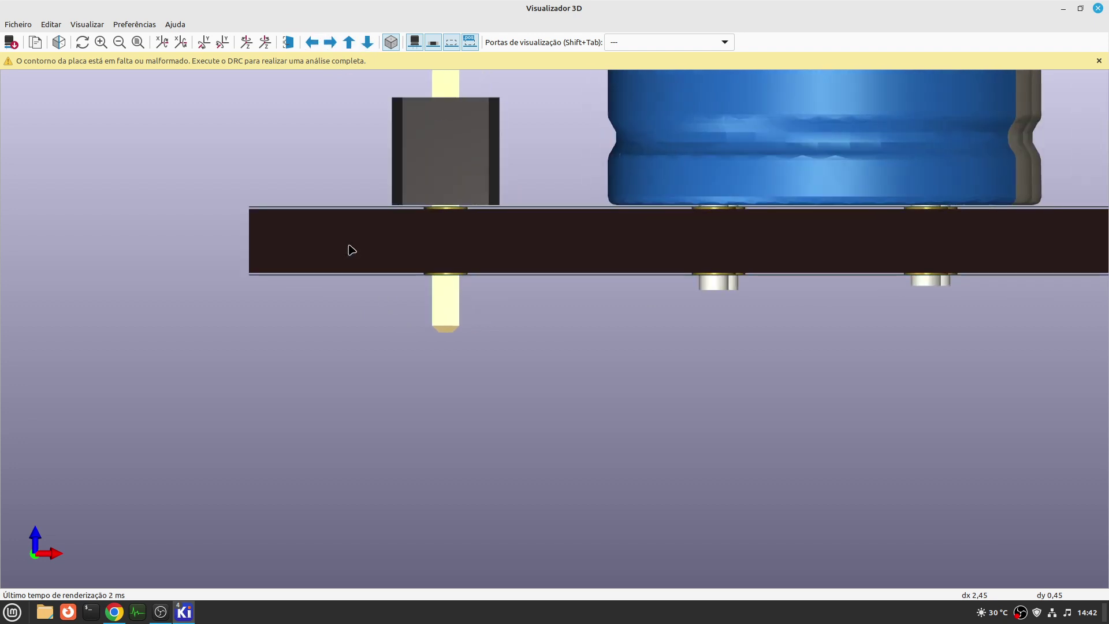
pyautogui.press('Up')
pyautogui.press('Down')
pyautogui.press('Down')
pyautogui.scroll(3, 287, 247)
pyautogui.scroll(3, 284, 243)
pyautogui.press('Down')
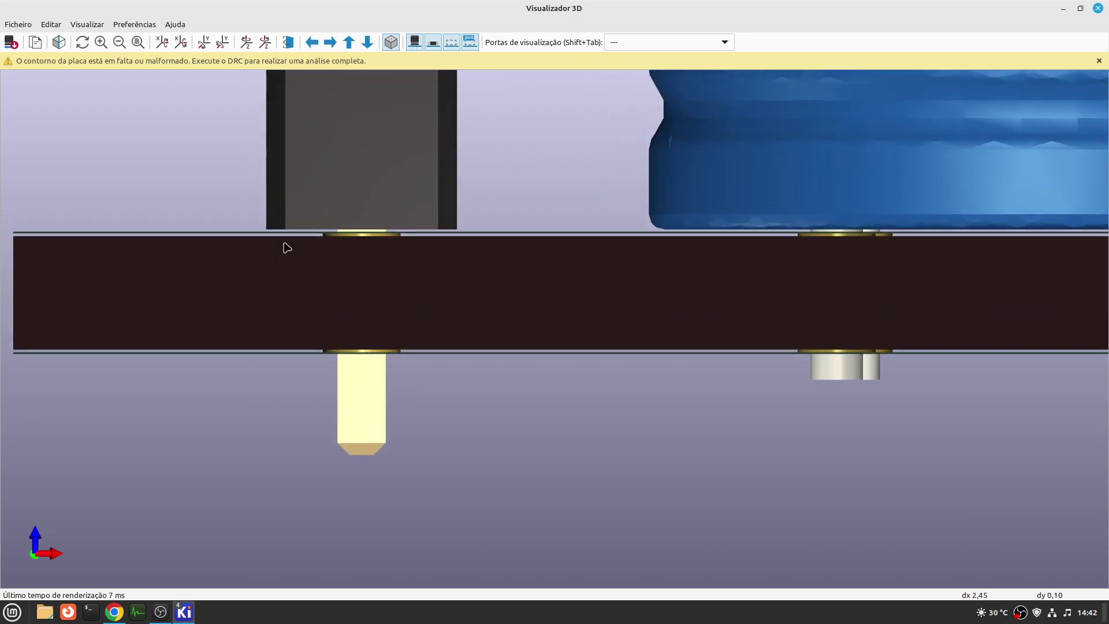
pyautogui.press('Right')
pyautogui.press('Right')
pyautogui.press('Right')
pyautogui.press('Right')
pyautogui.press('Right')
pyautogui.scroll(4, 173, 205)
pyautogui.press('Right')
pyautogui.press('Right')
pyautogui.press('Right')
pyautogui.press('Right')
pyautogui.press('Right')
pyautogui.press('Right')
pyautogui.press('Right')
pyautogui.press('Right')
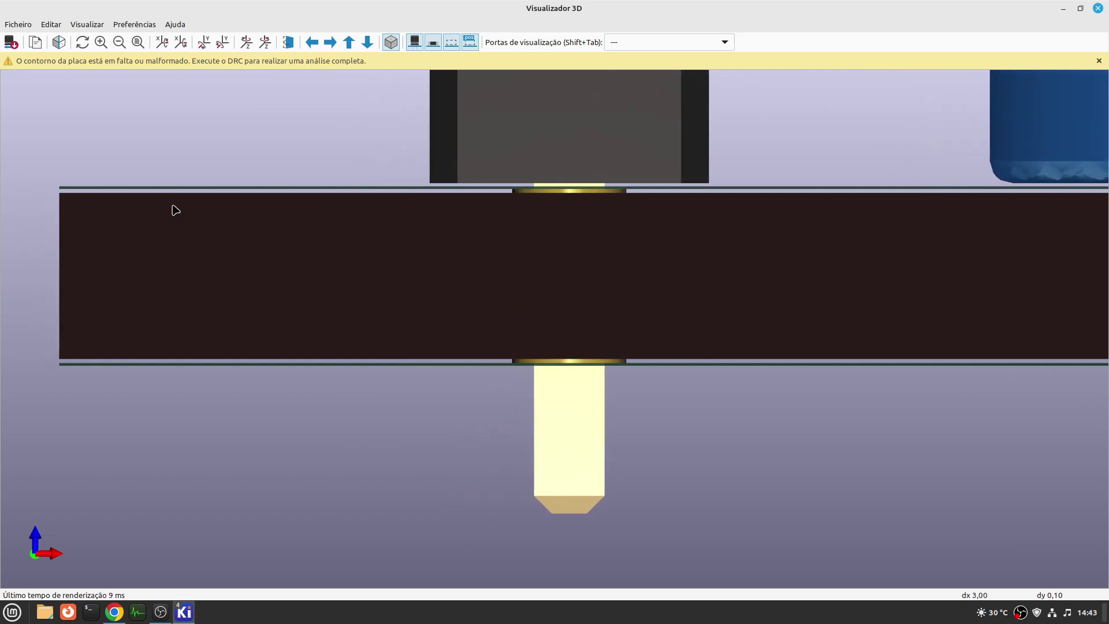
pyautogui.scroll(2, 302, 206)
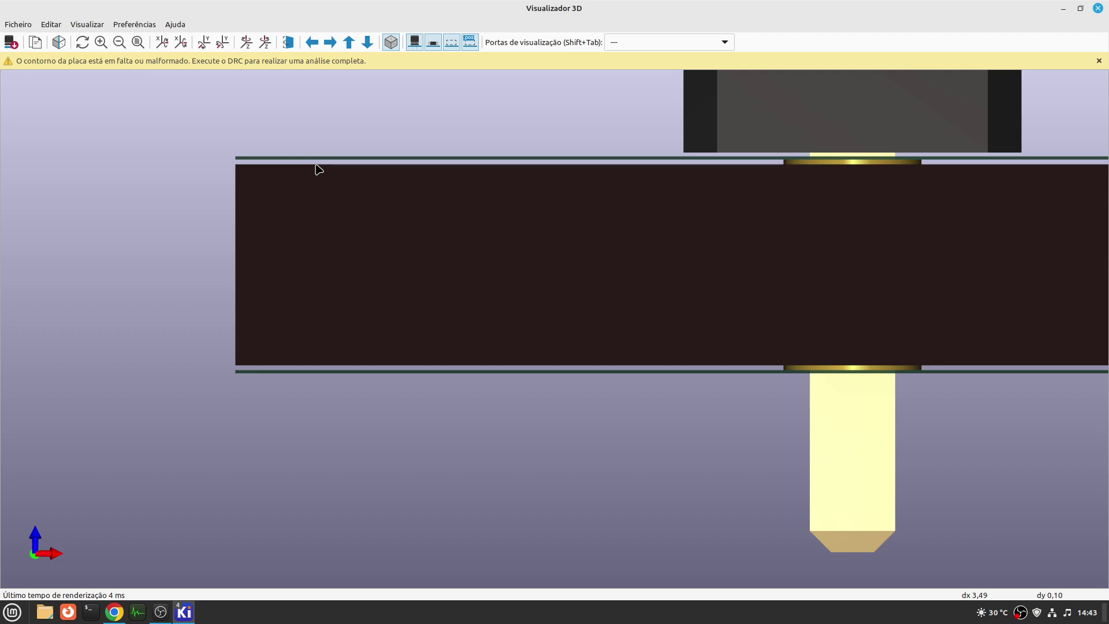
# - Close the 3D viewer, review the external-layer track width in the calculator, and close the calculator
pyautogui.click(1097, 9)
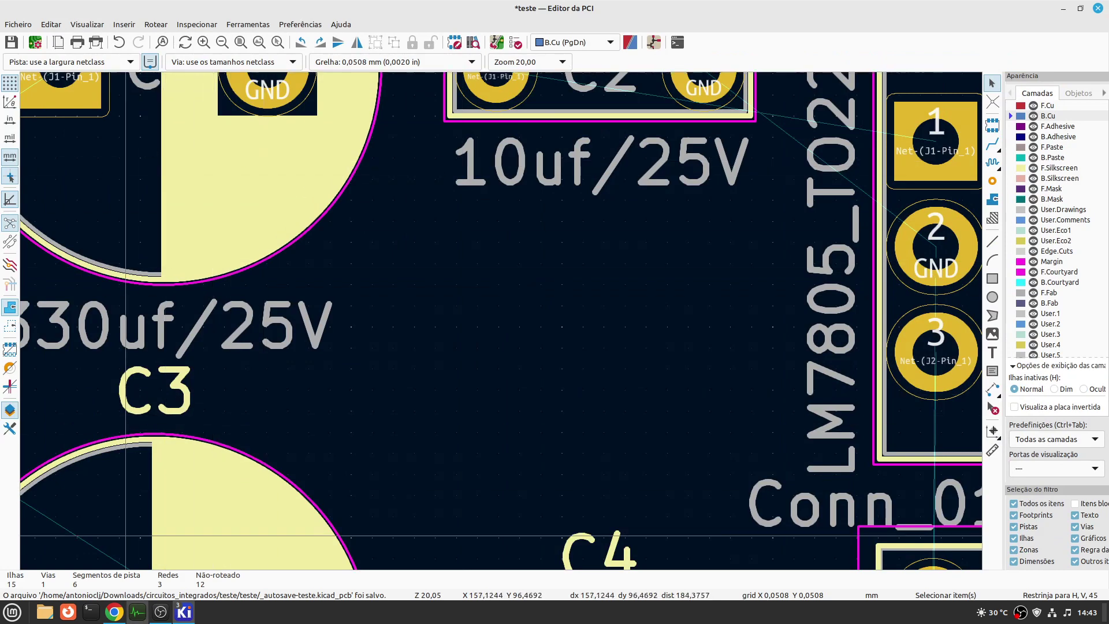
pyautogui.moveTo(183, 612)
pyautogui.click(129, 588)
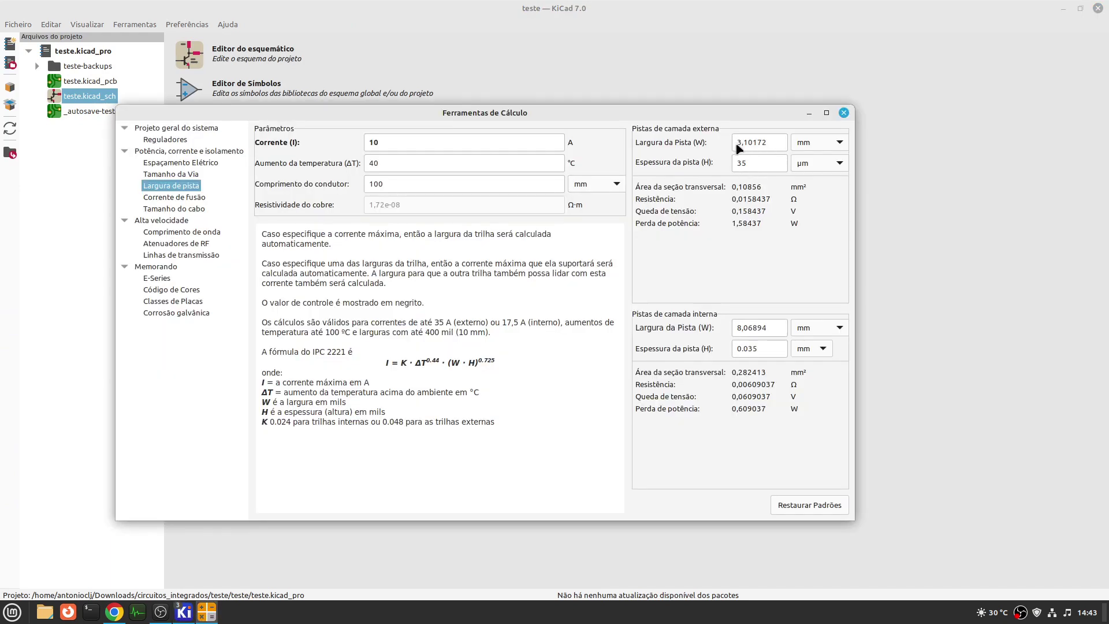
pyautogui.click(843, 113)
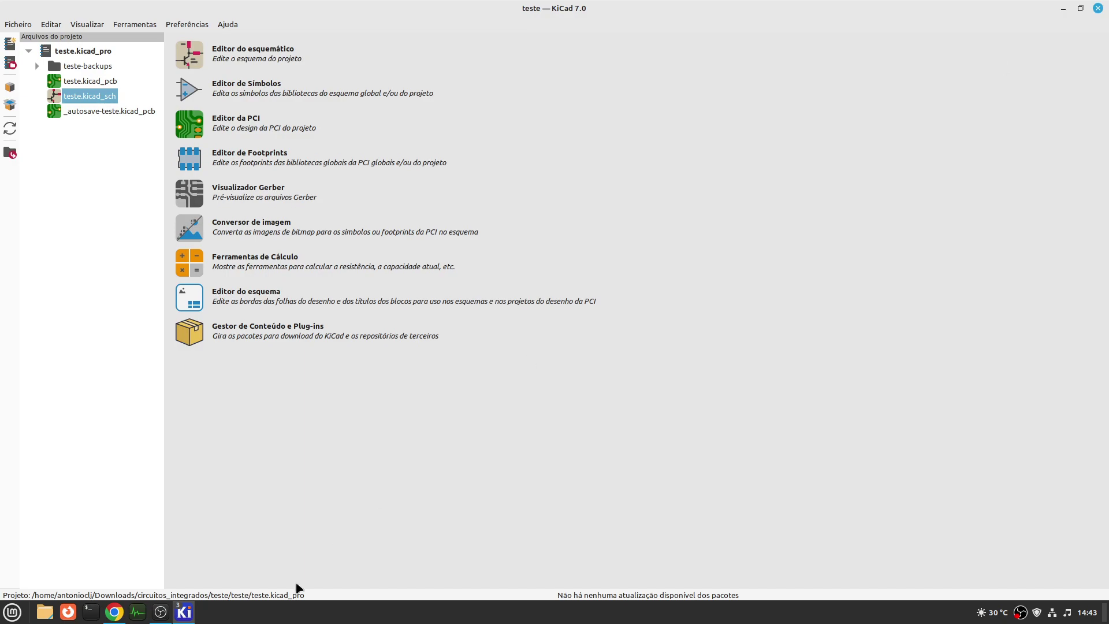
# - Switch back to the PCB editor and open the predefined track sizes for editing
pyautogui.moveTo(180, 618)
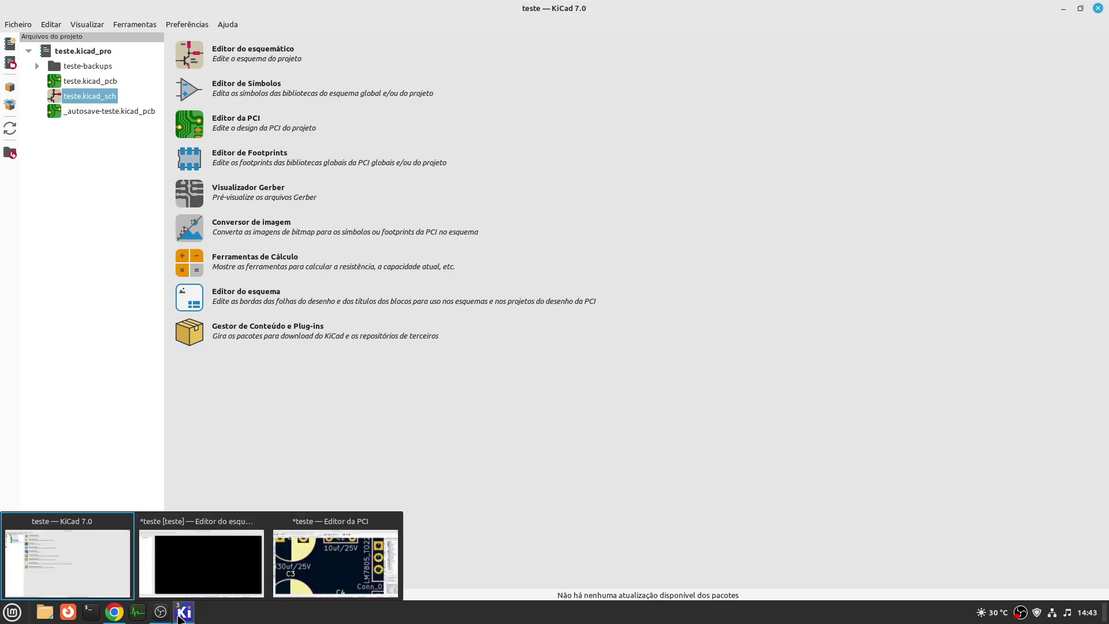
pyautogui.click(331, 559)
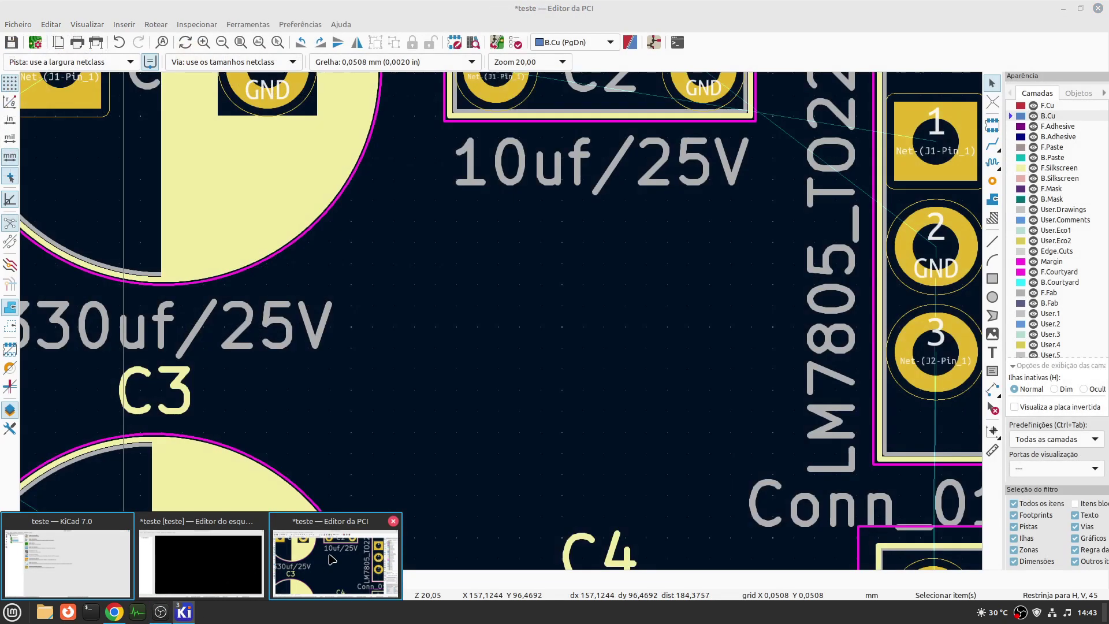
pyautogui.scroll(-5, 391, 292)
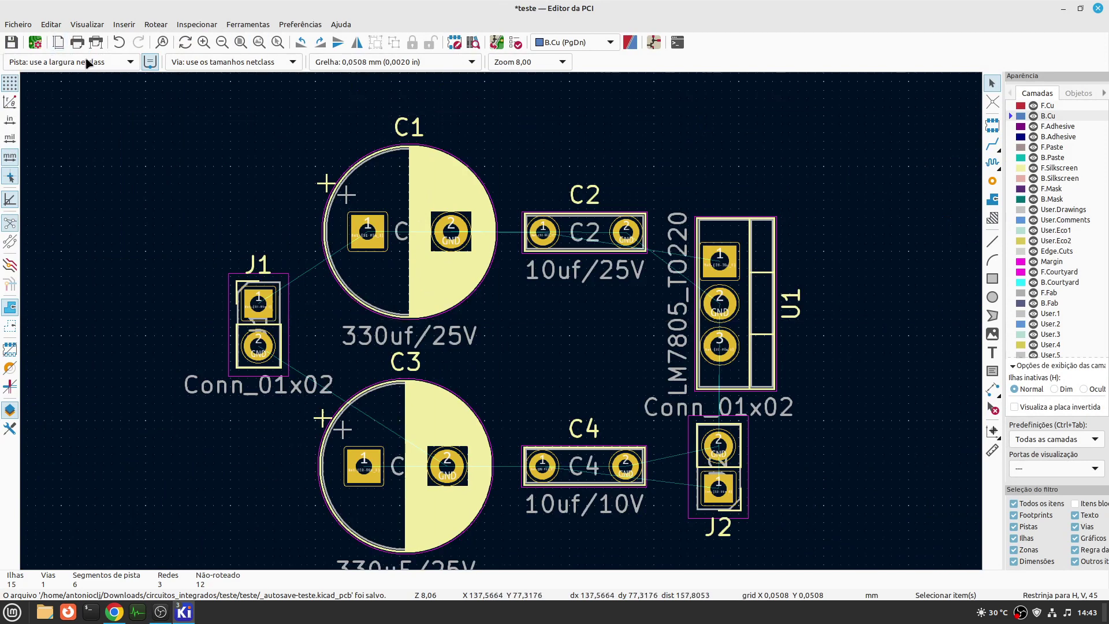
pyautogui.click(130, 62)
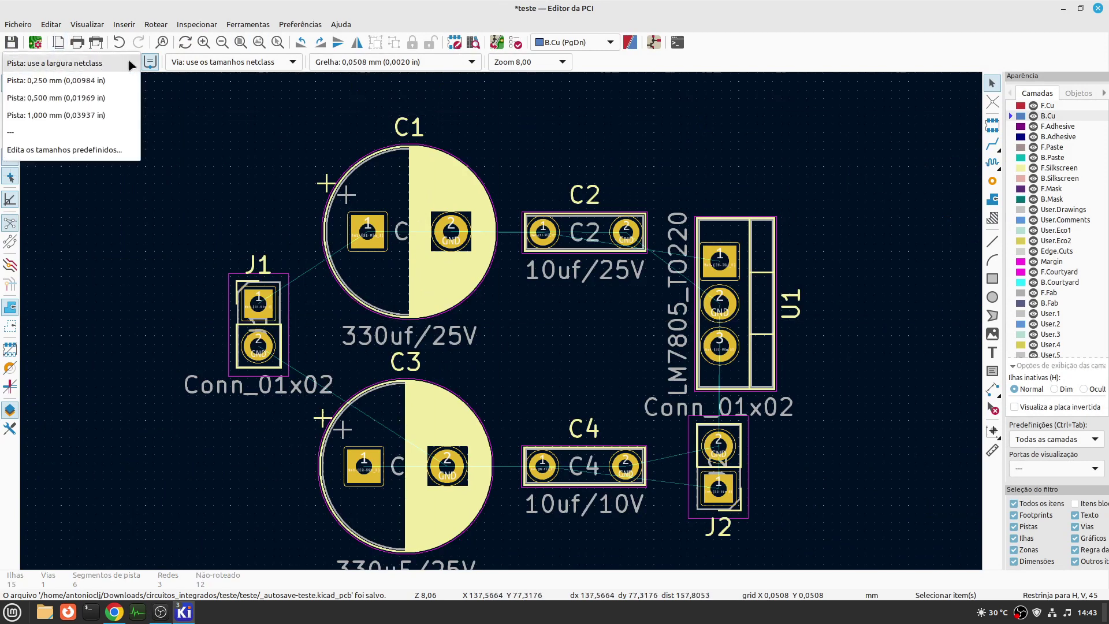
pyautogui.click(44, 149)
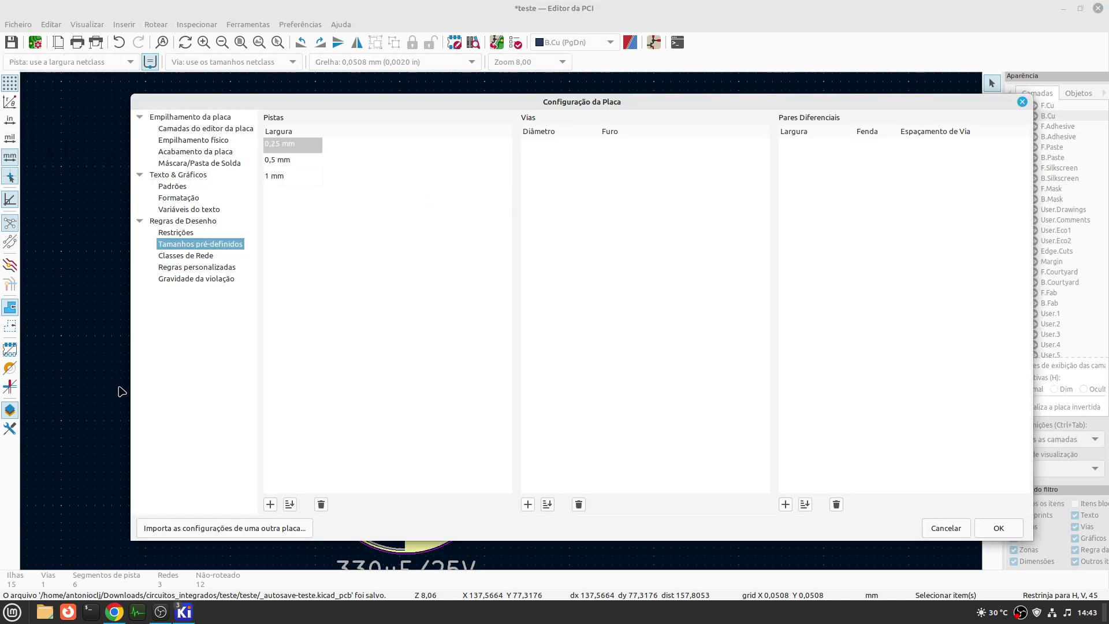
# - Add a 5 mm predefined track width, accept the board setup, and make 5 mm the active routing width
pyautogui.click(270, 504)
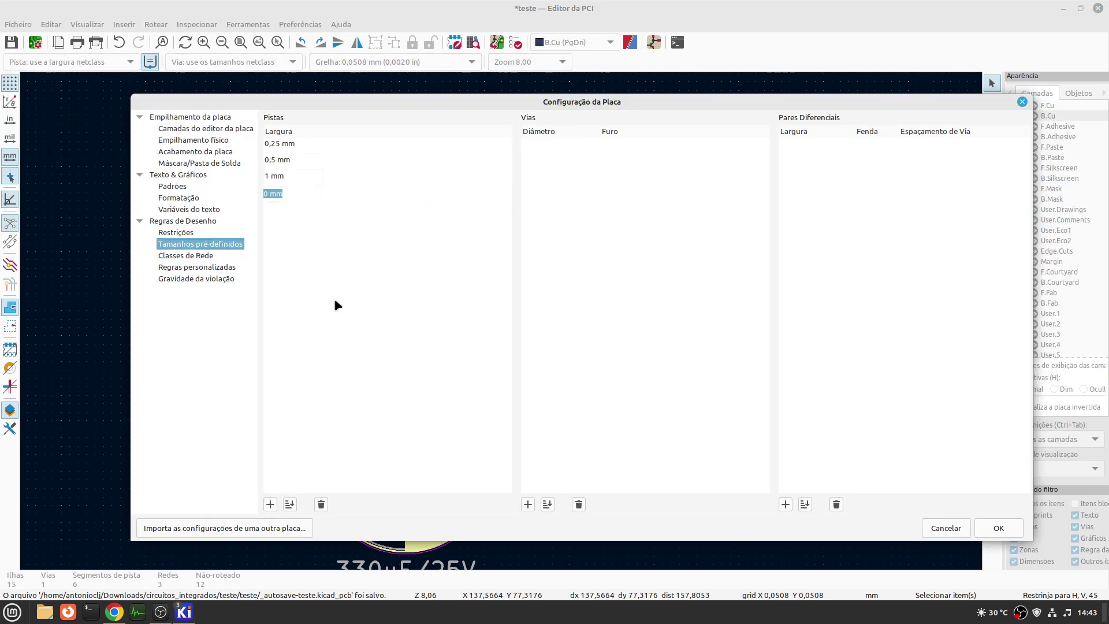
pyautogui.write('5')
pyautogui.press('Return')
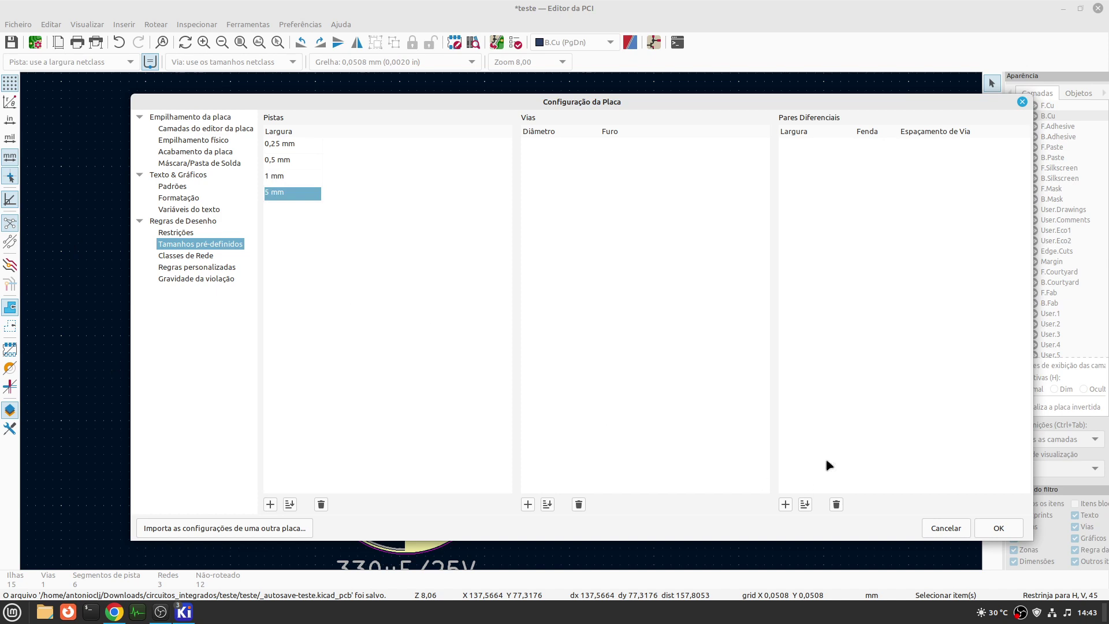
pyautogui.click(1015, 532)
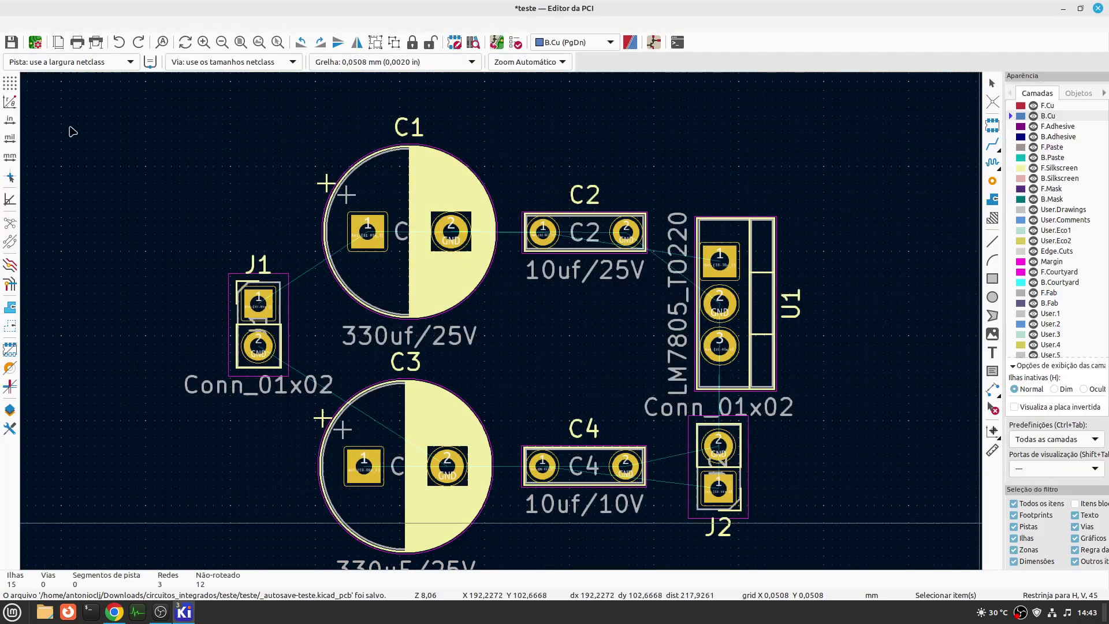
pyautogui.click(134, 62)
pyautogui.click(56, 134)
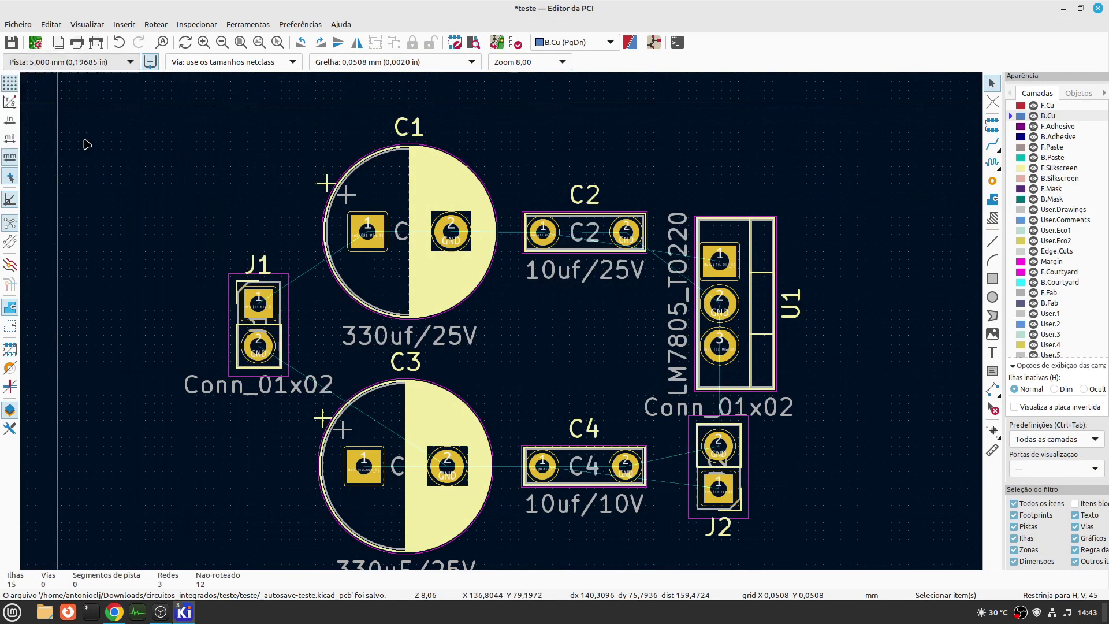
# - Route a 5 mm wide GND track on F.Cu from C2 pad 2 above U1 and down its far side, and finish it there
pyautogui.click(625, 233)
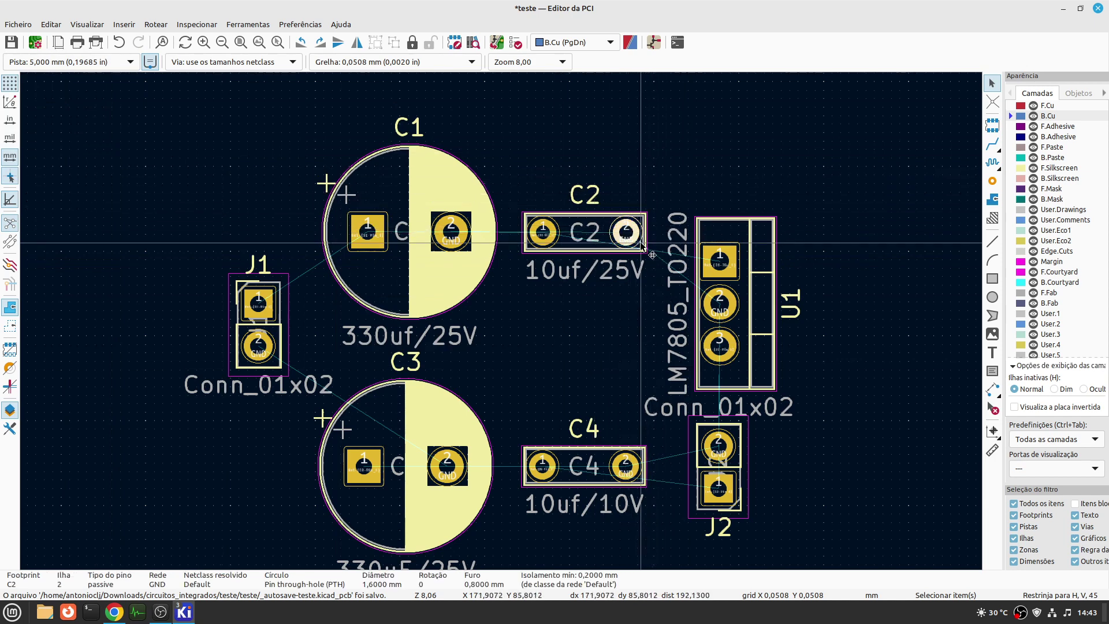
pyautogui.press('pageup')
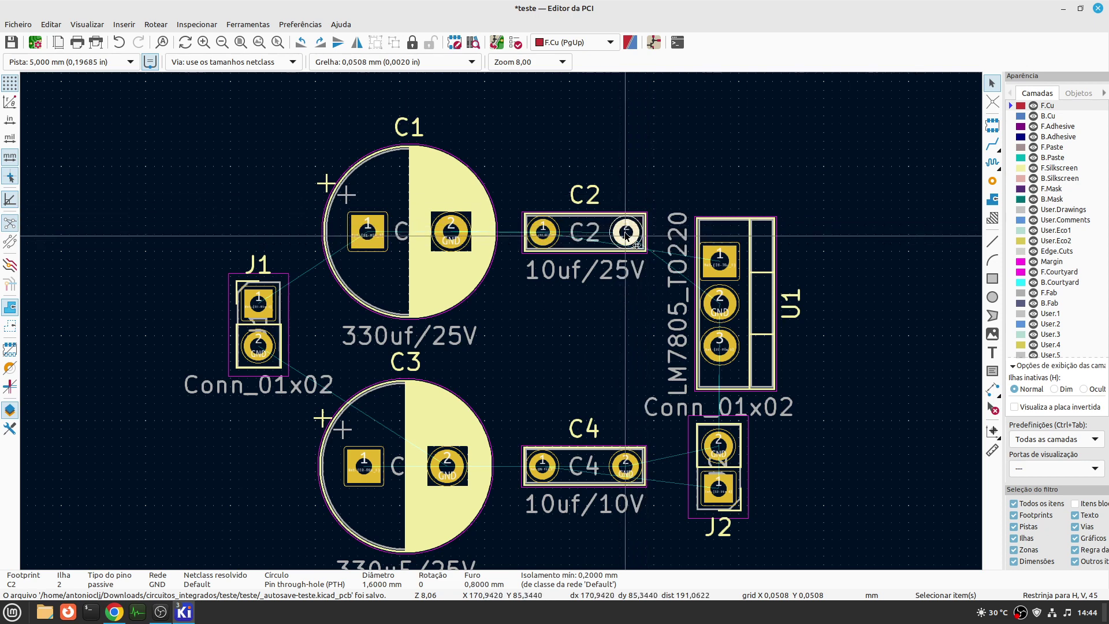
pyautogui.press('x')
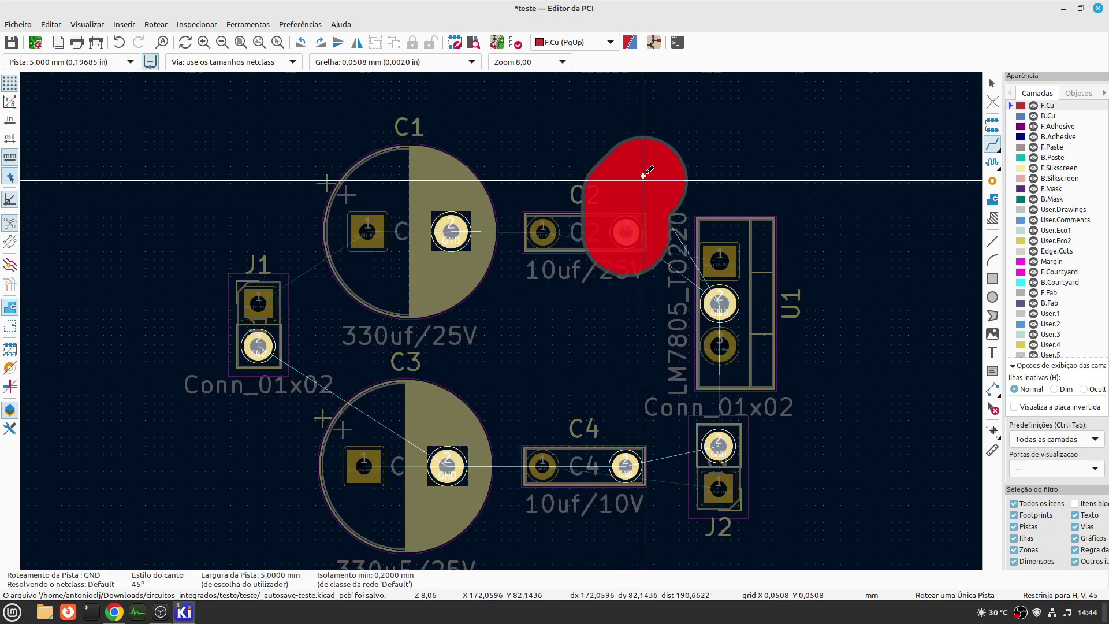
pyautogui.scroll(-3, 574, 186)
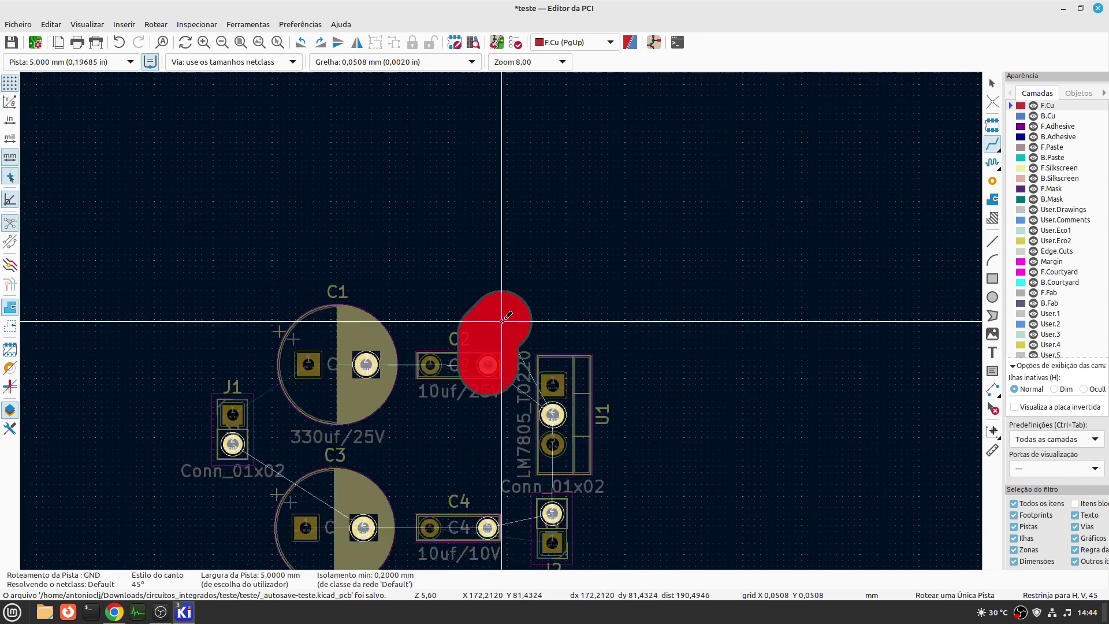
pyautogui.click(514, 278)
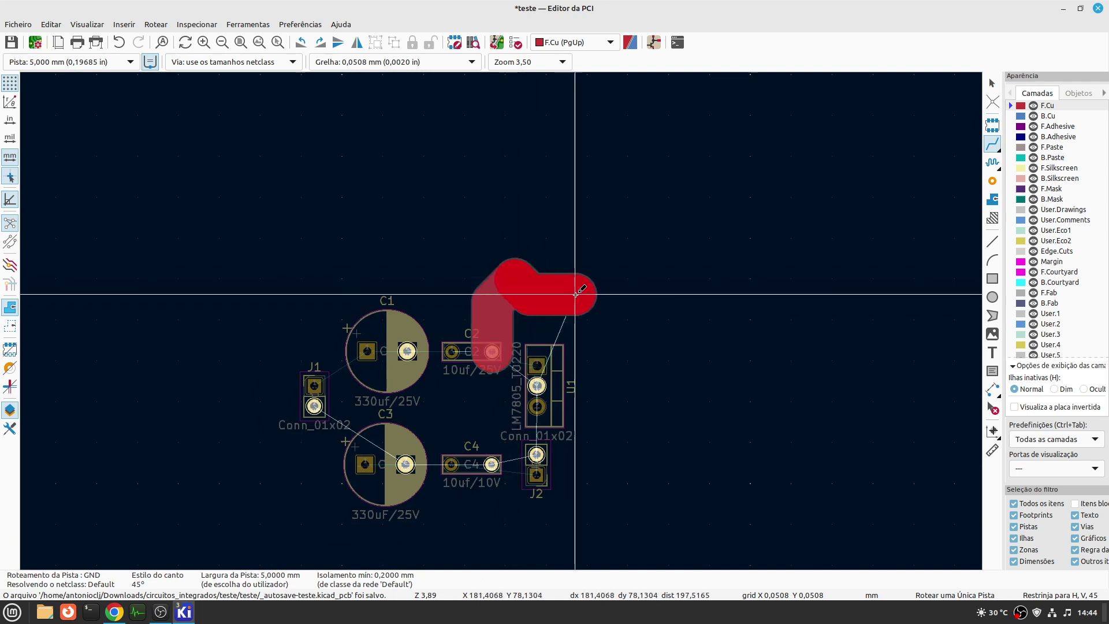
pyautogui.click(650, 298)
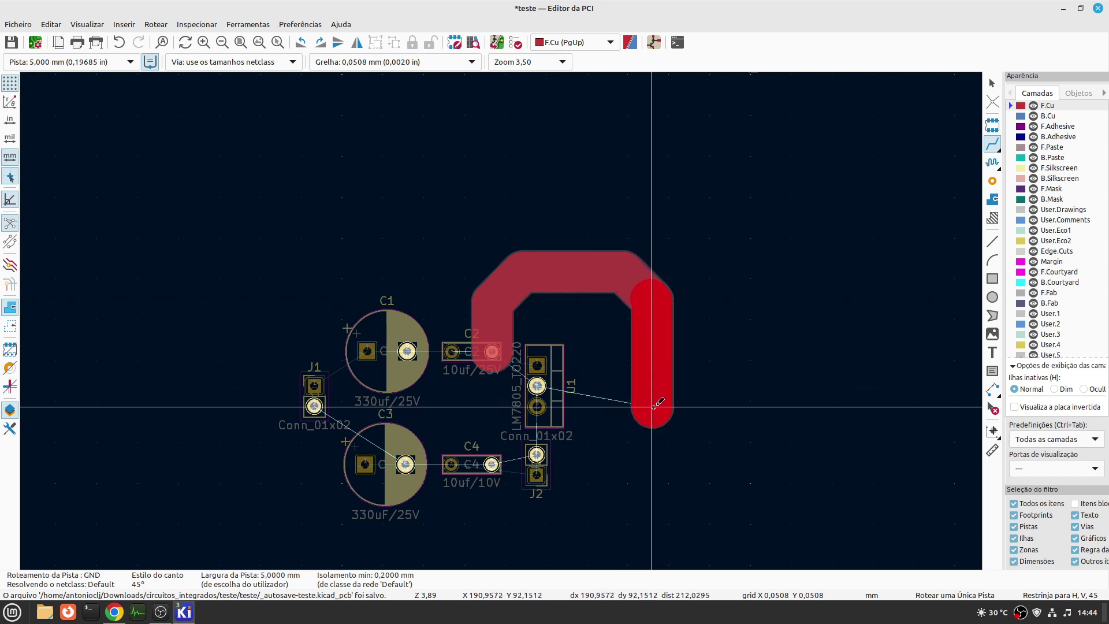
pyautogui.click(653, 406)
pyautogui.rightClick(652, 407)
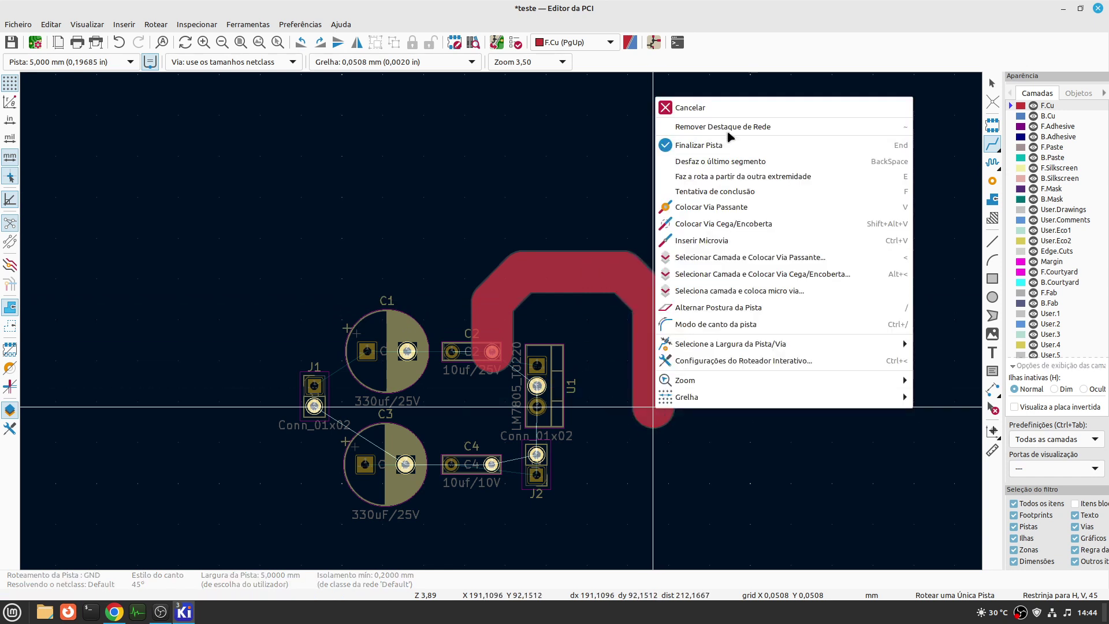
pyautogui.click(725, 148)
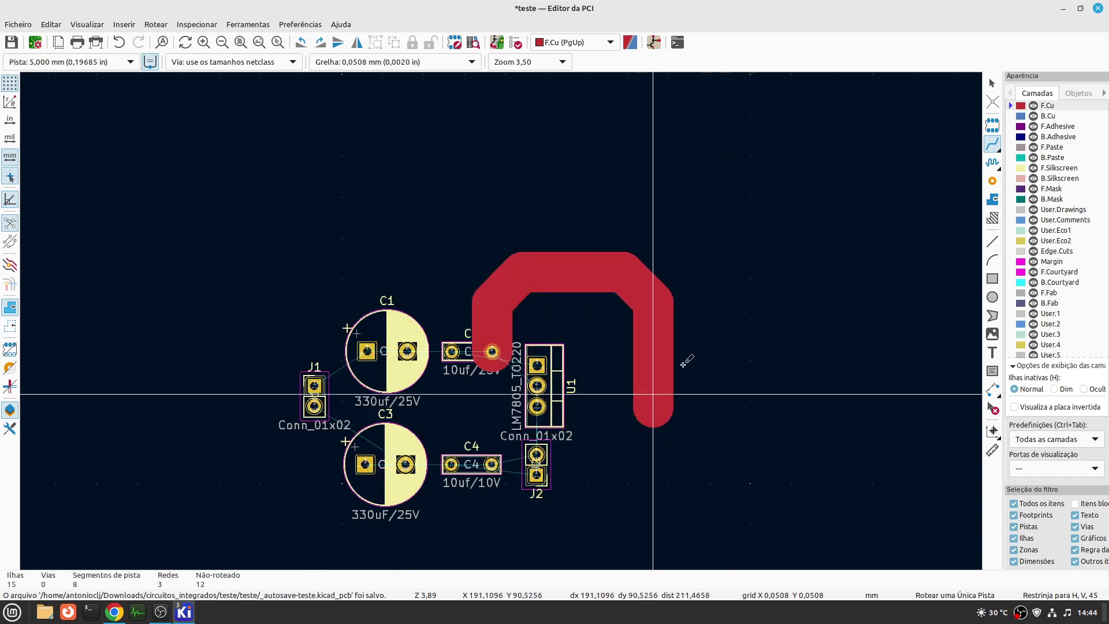
# - Check the wide track near C2 up close, view the board in the 3D viewer, and close the viewer
pyautogui.scroll(5, 553, 331)
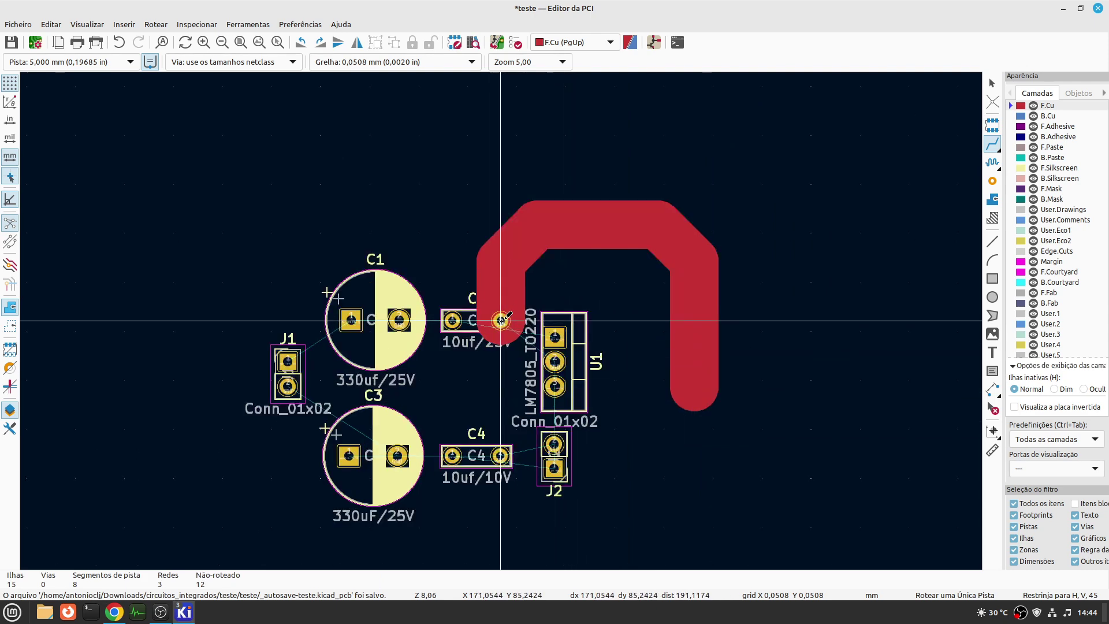
pyautogui.scroll(-2, 578, 346)
pyautogui.scroll(1, 745, 400)
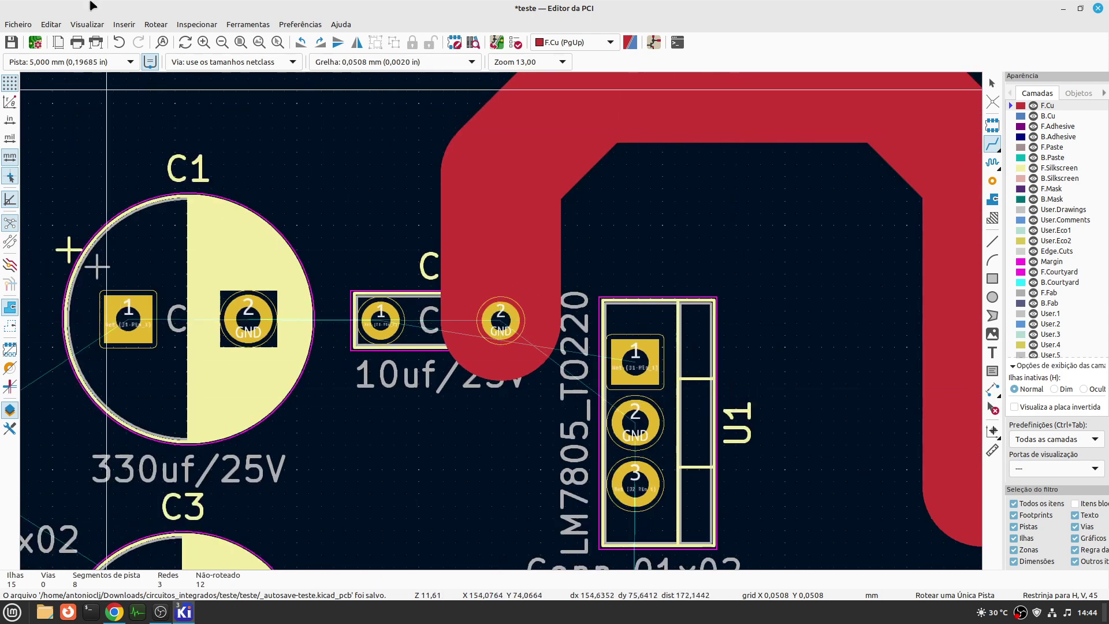
pyautogui.click(87, 24)
pyautogui.click(128, 91)
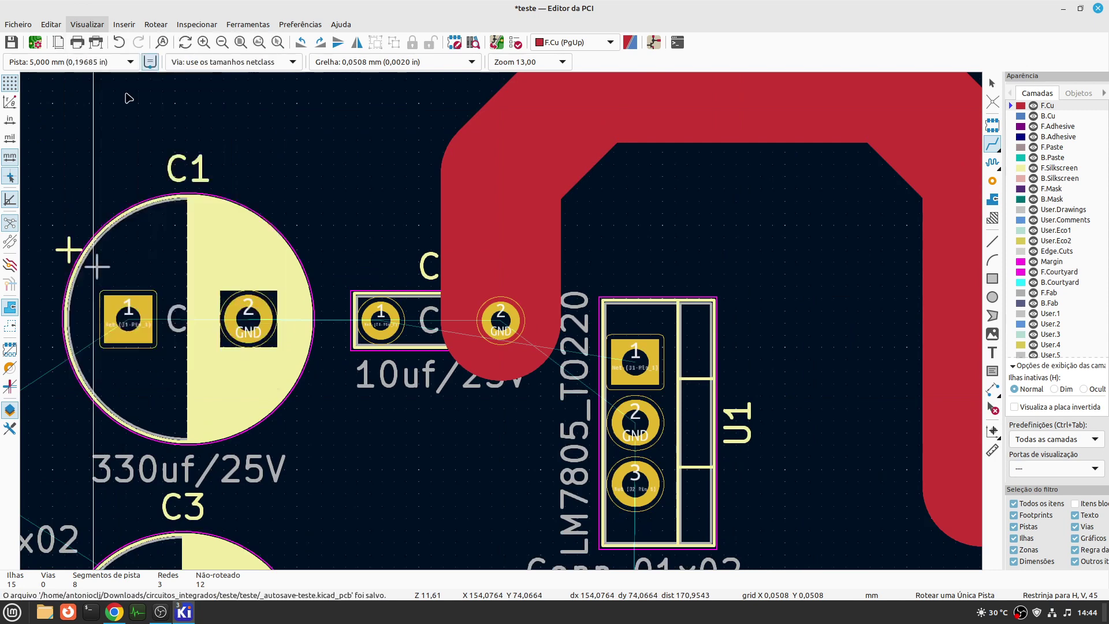
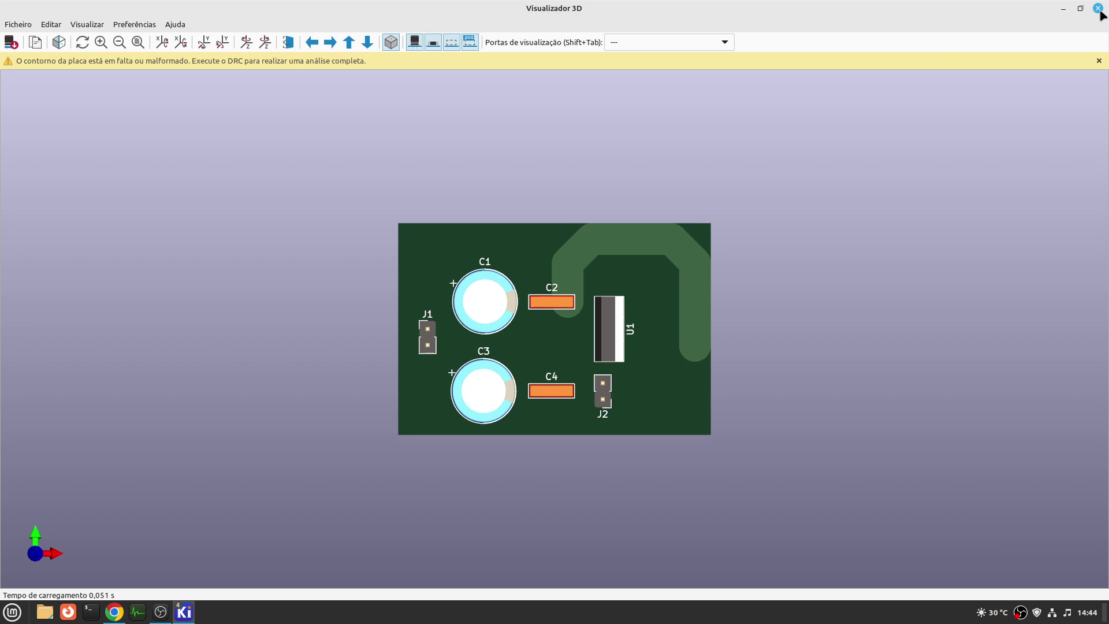
pyautogui.click(1098, 9)
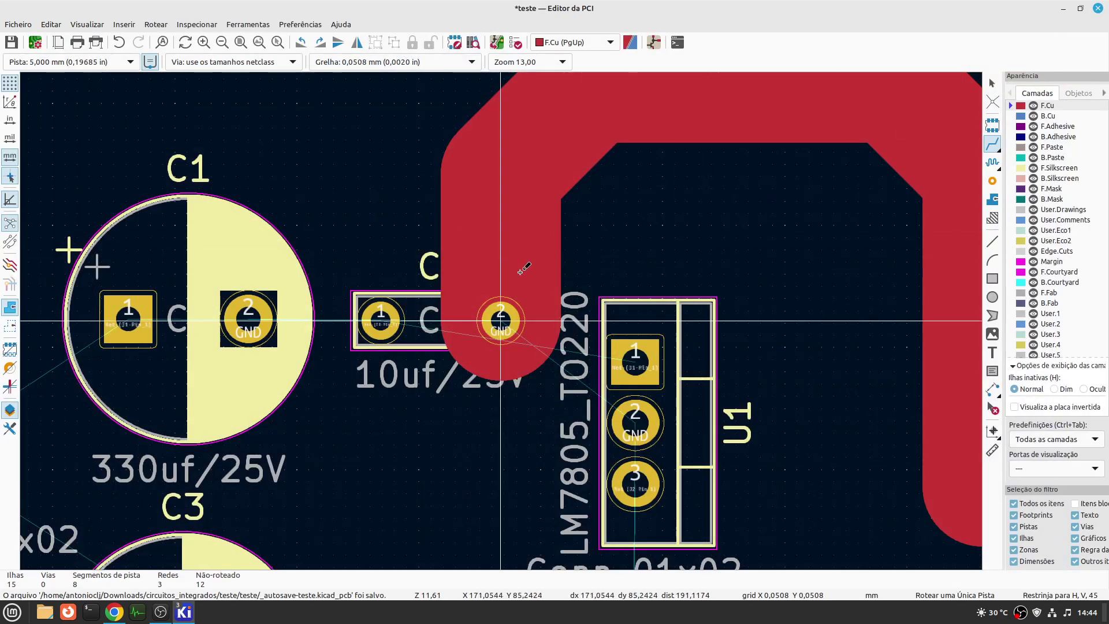
# - Reopen the 3D viewer, tilt the board to inspect the wide track beside the components, and close the viewer
pyautogui.scroll(-2, 522, 269)
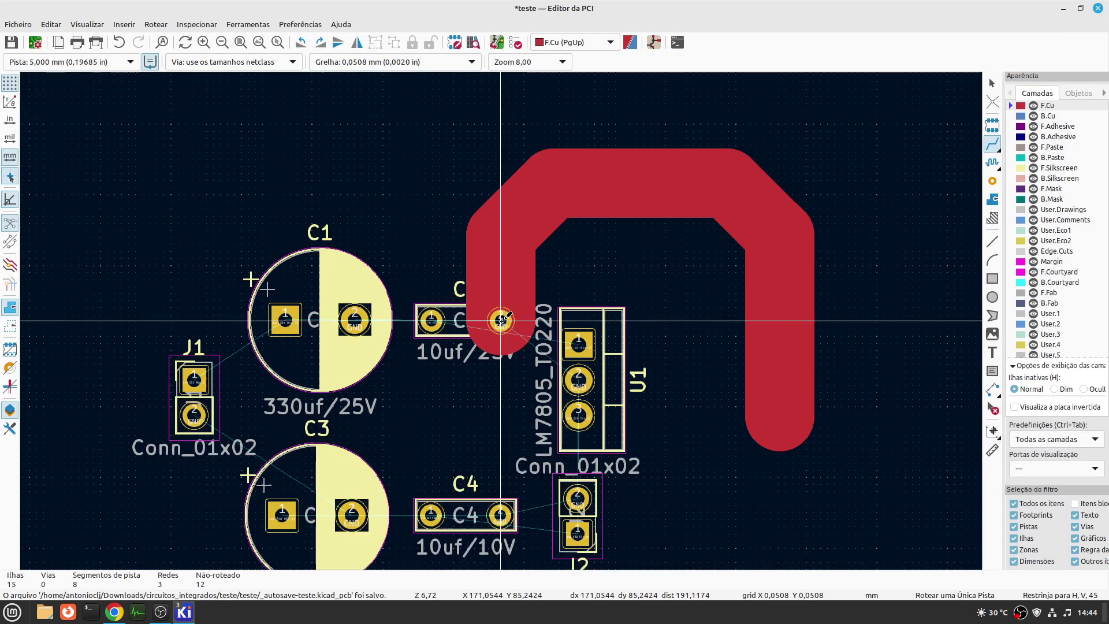
pyautogui.scroll(-2, 522, 269)
pyautogui.scroll(2, 225, 460)
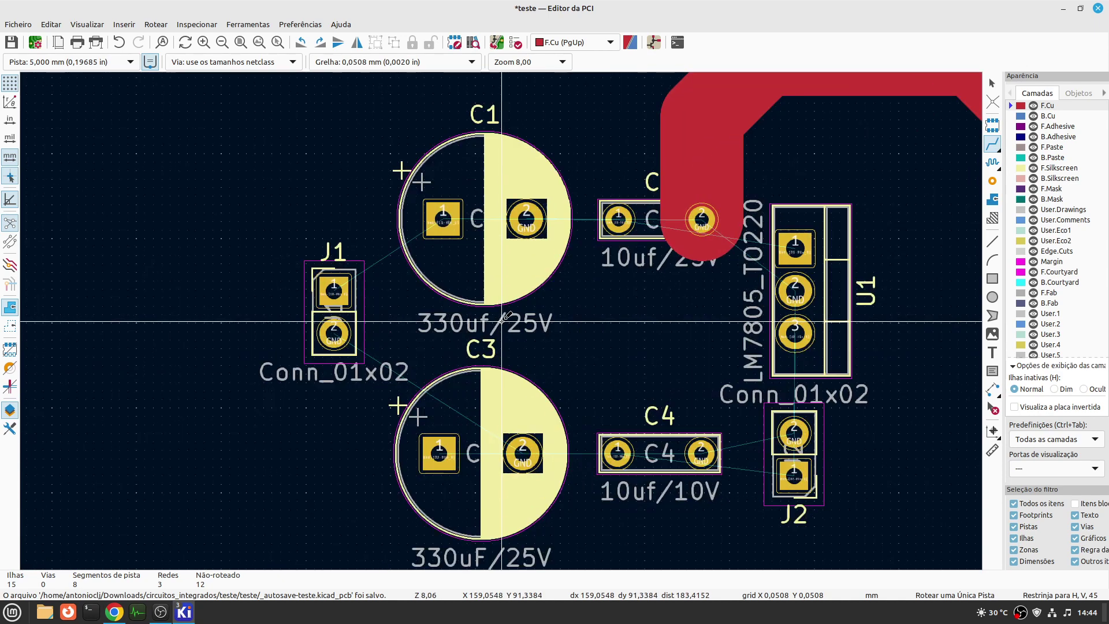
pyautogui.click(100, 28)
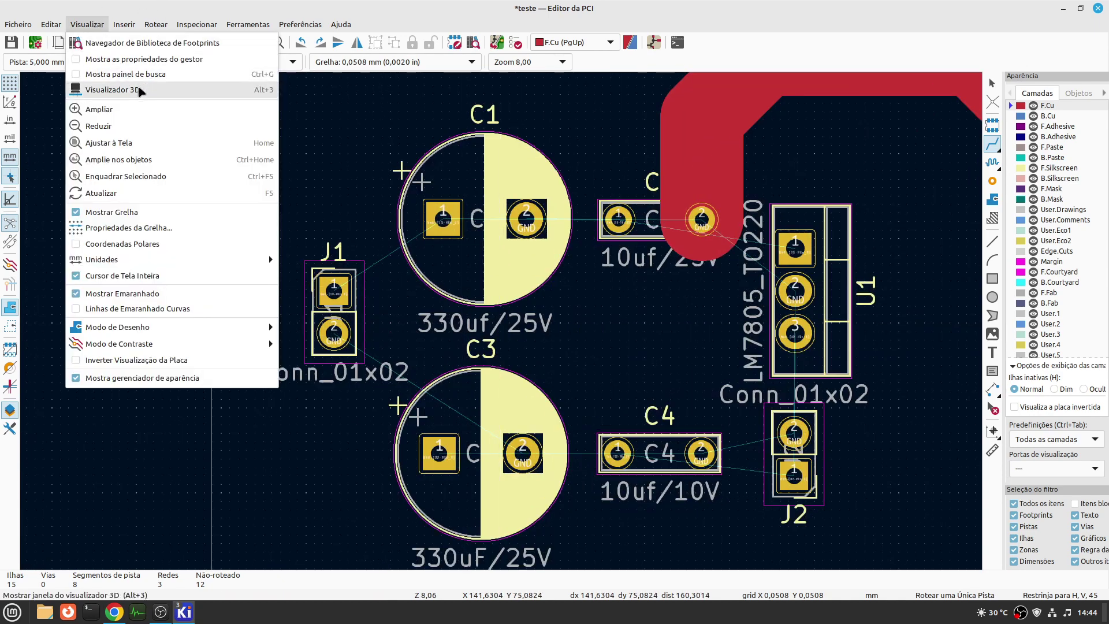
pyautogui.click(112, 90)
pyautogui.scroll(5, 649, 329)
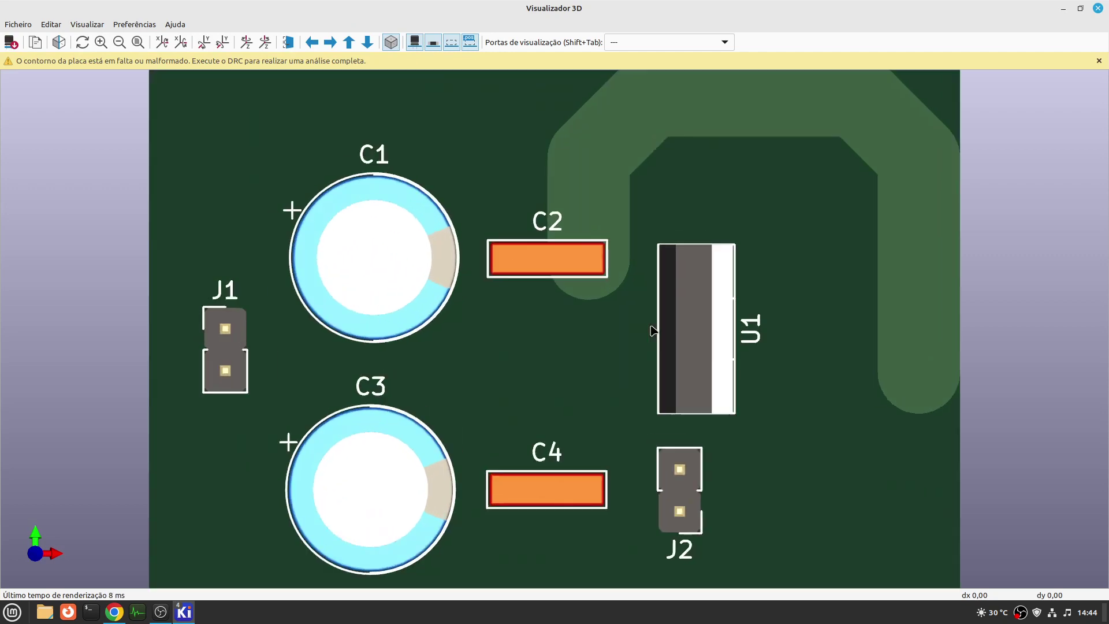
pyautogui.moveTo(747, 481); pyautogui.dragTo(745, 370)
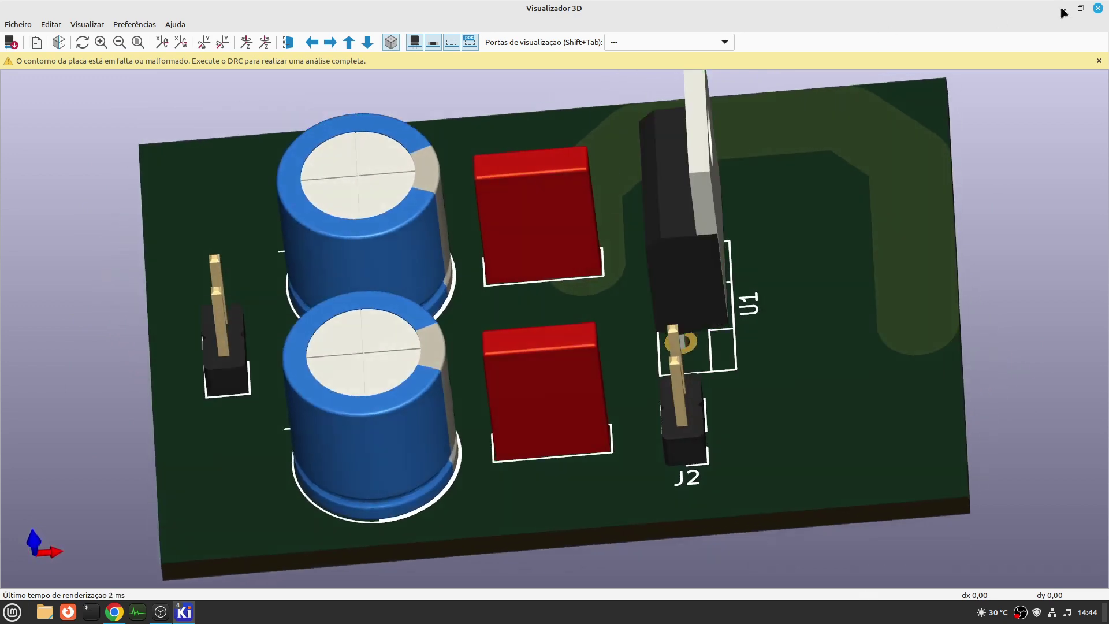
pyautogui.click(1097, 9)
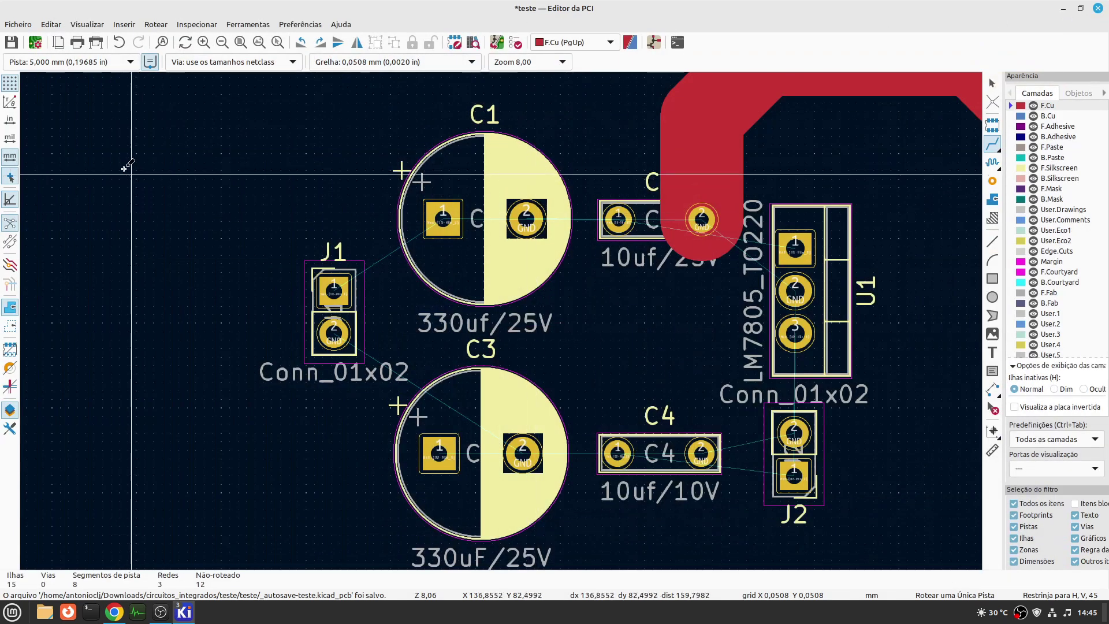
# - Delete the 5 mm entry from the predefined track widths and accept the board setup
pyautogui.click(130, 62)
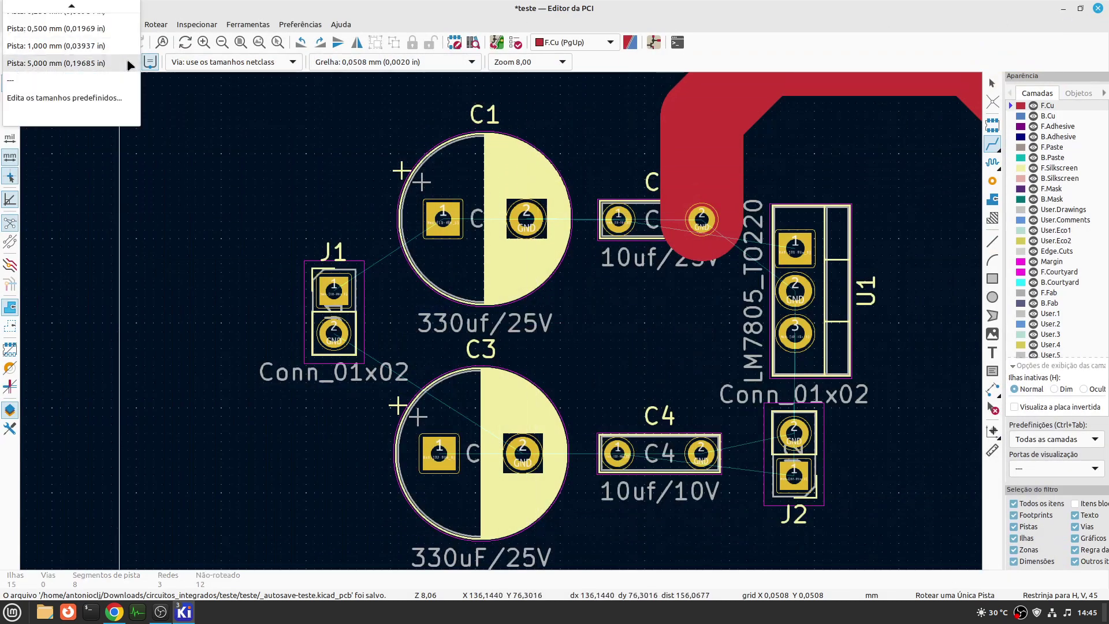
pyautogui.click(63, 108)
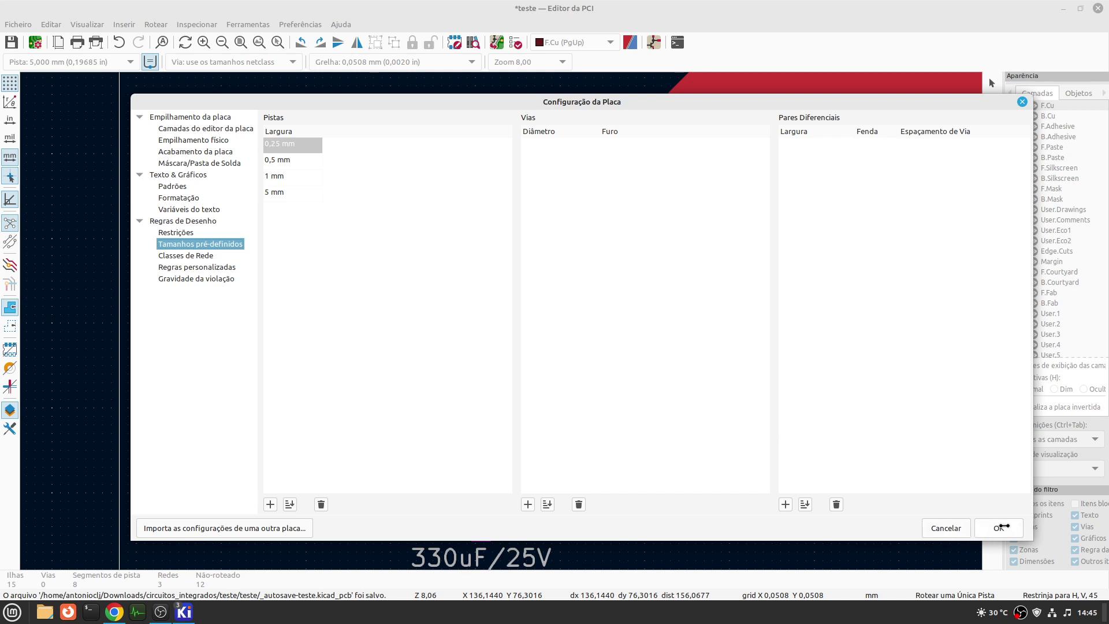
pyautogui.click(273, 194)
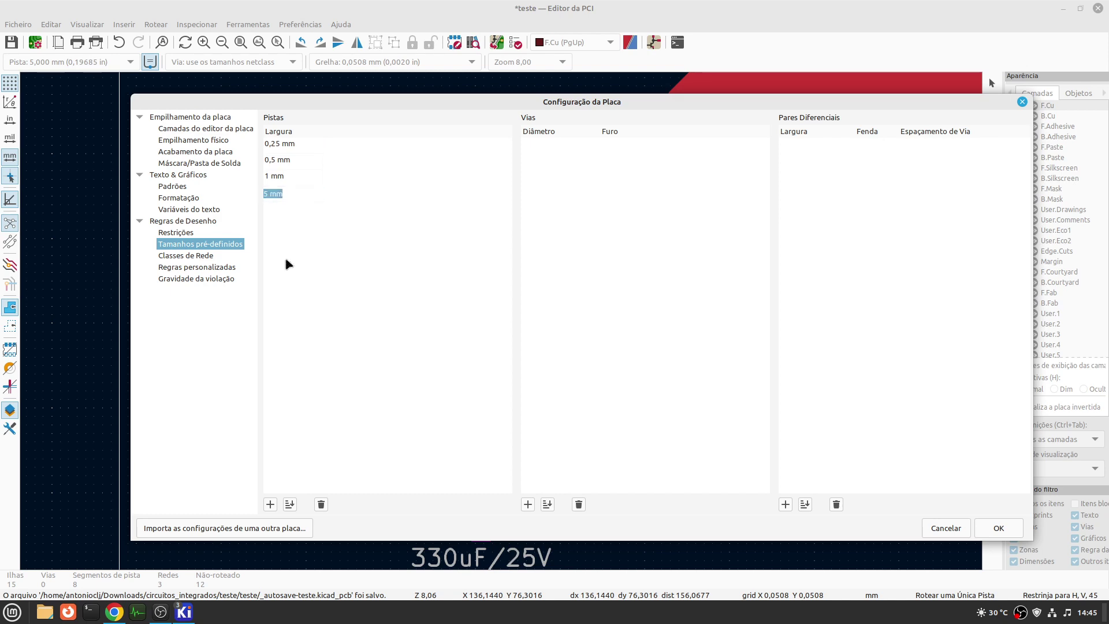
pyautogui.click(322, 504)
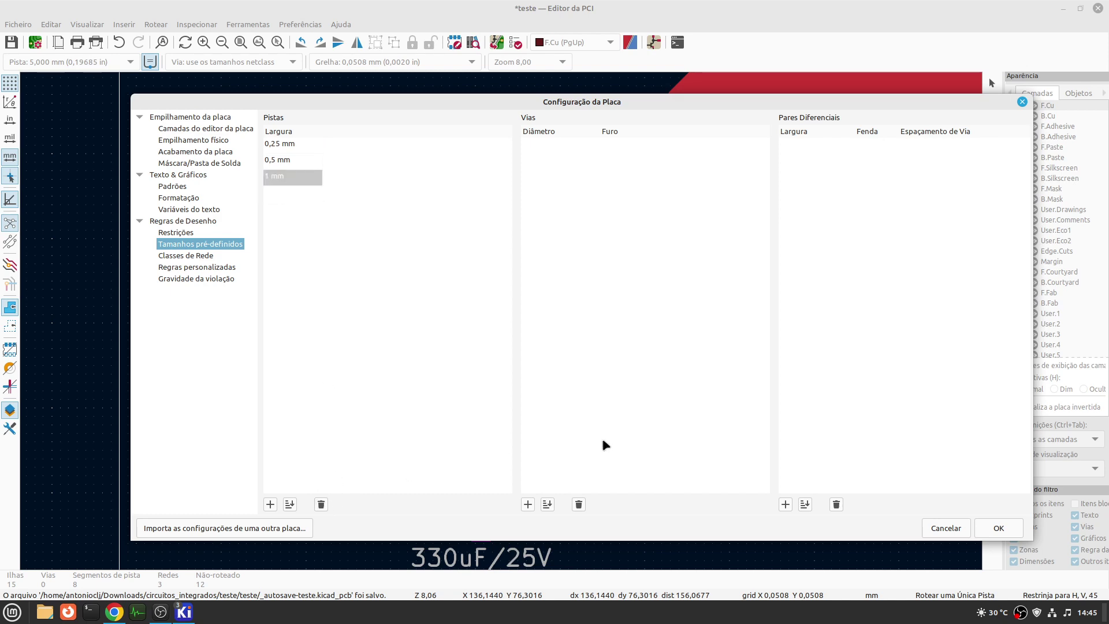
pyautogui.click(980, 527)
# - Delete all segments of the wide GND track running from C2 around U1
pyautogui.scroll(-6, 613, 289)
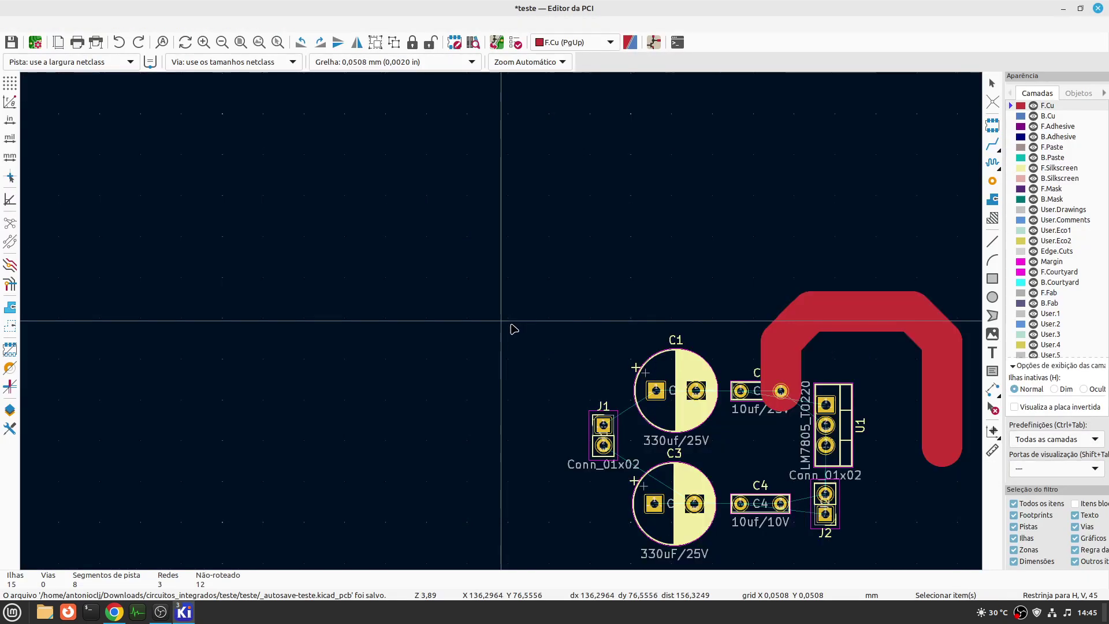
pyautogui.scroll(3, 505, 324)
pyautogui.scroll(2, 788, 414)
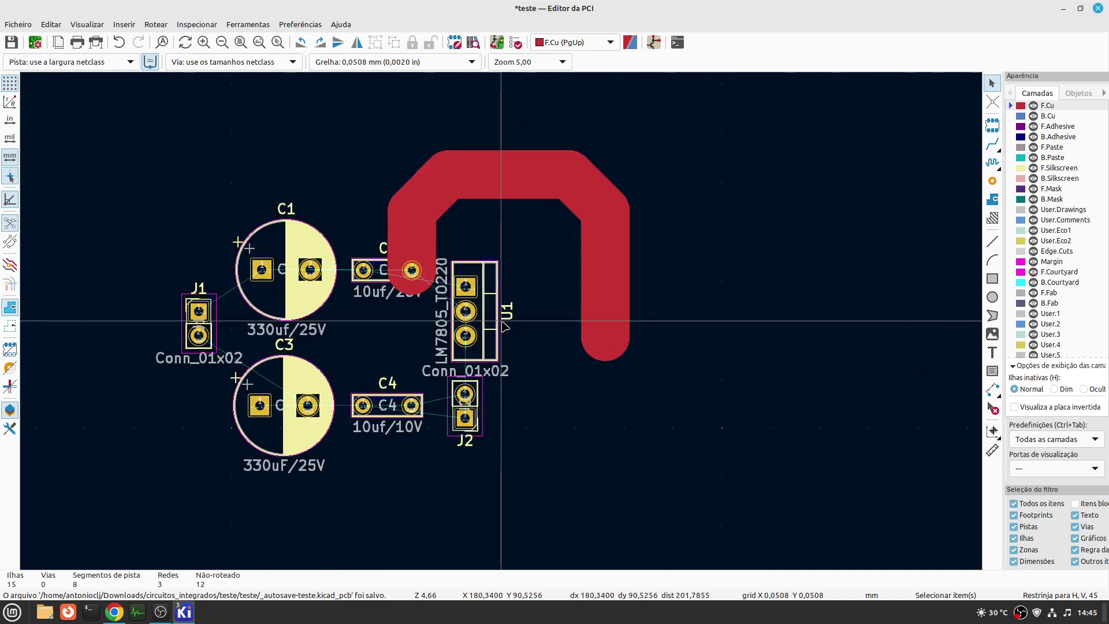
pyautogui.rightClick(595, 396)
pyautogui.click(681, 355)
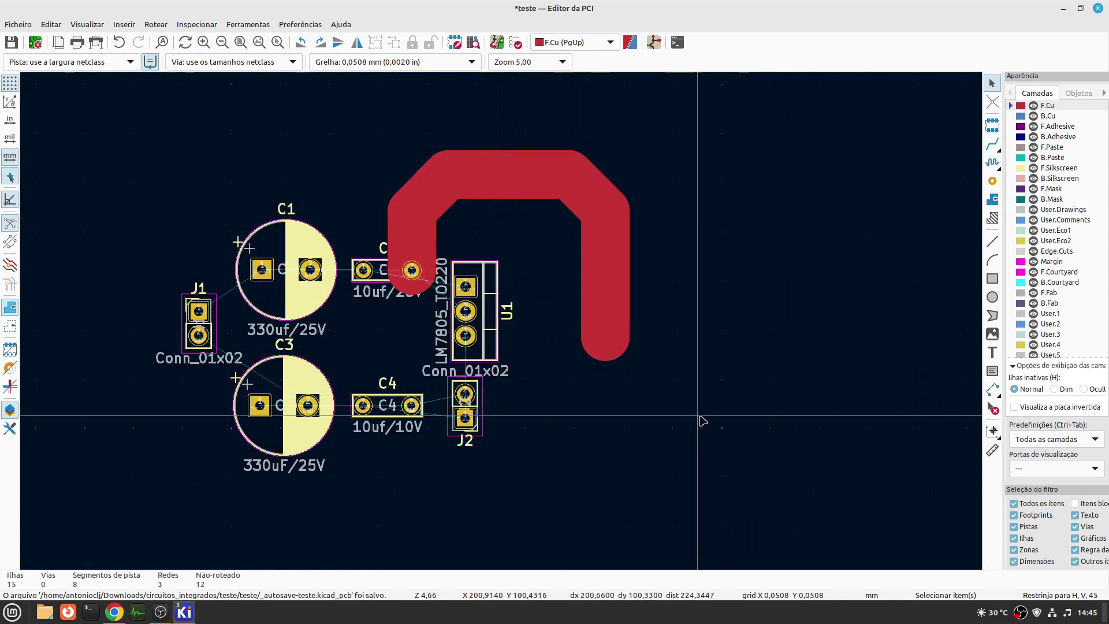
pyautogui.moveTo(700, 420); pyautogui.dragTo(531, 145)
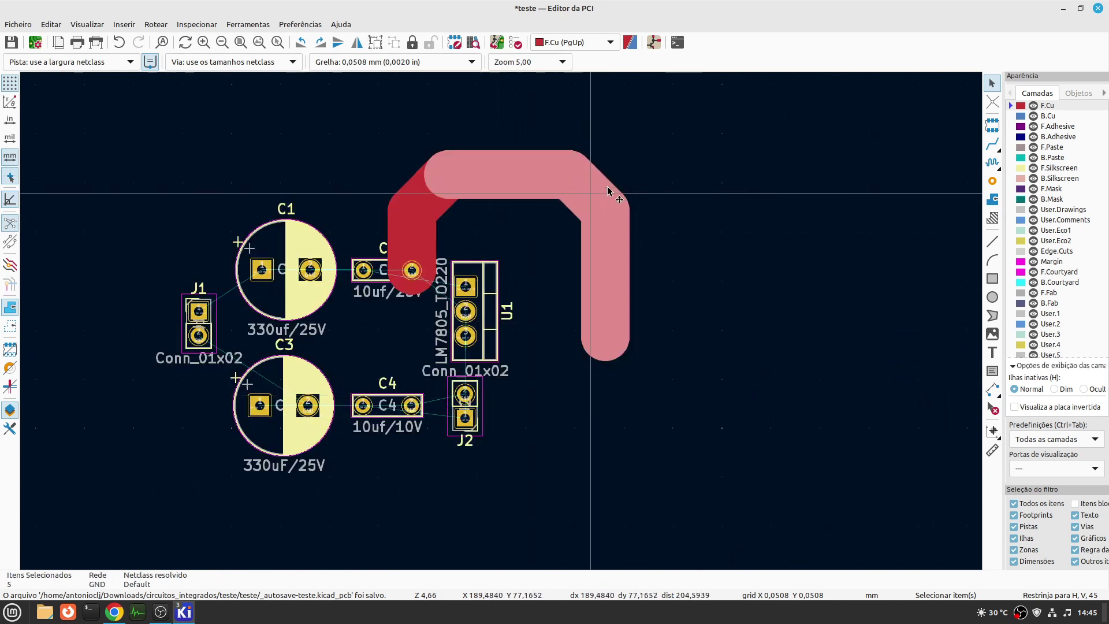
pyautogui.press('Delete')
pyautogui.click(450, 177)
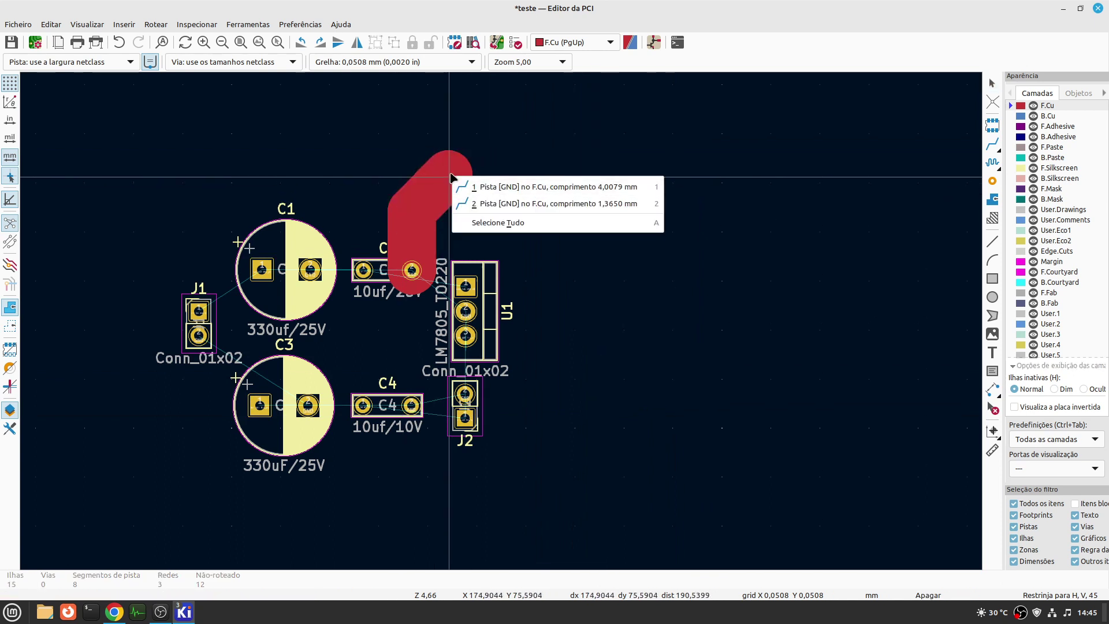
pyautogui.click(529, 186)
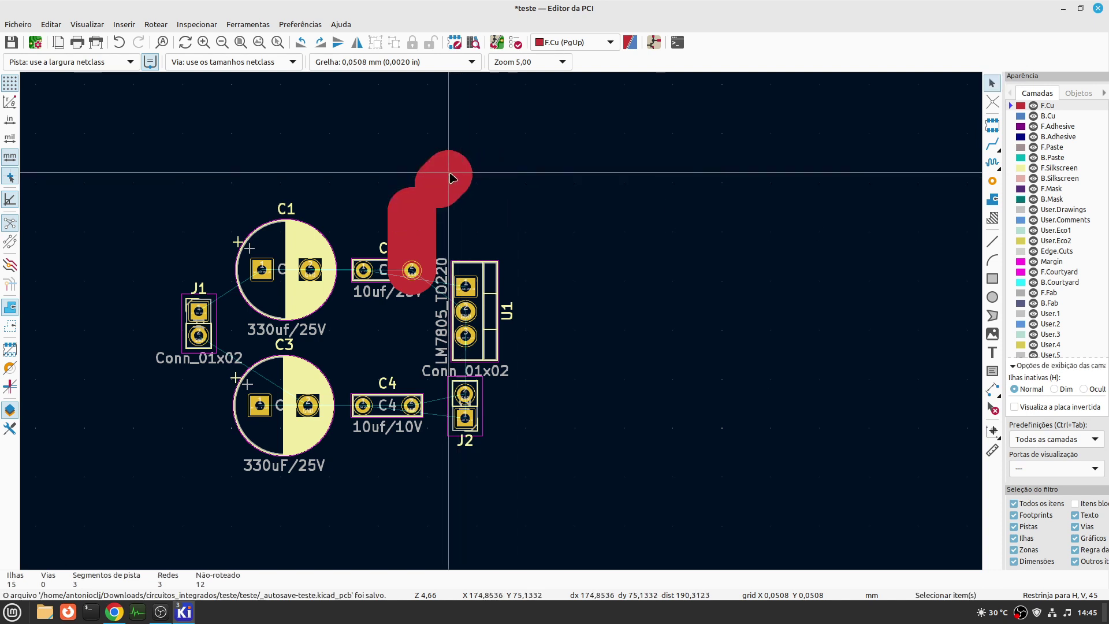
pyautogui.press('Delete')
pyautogui.press('Delete')
pyautogui.scroll(2, 499, 314)
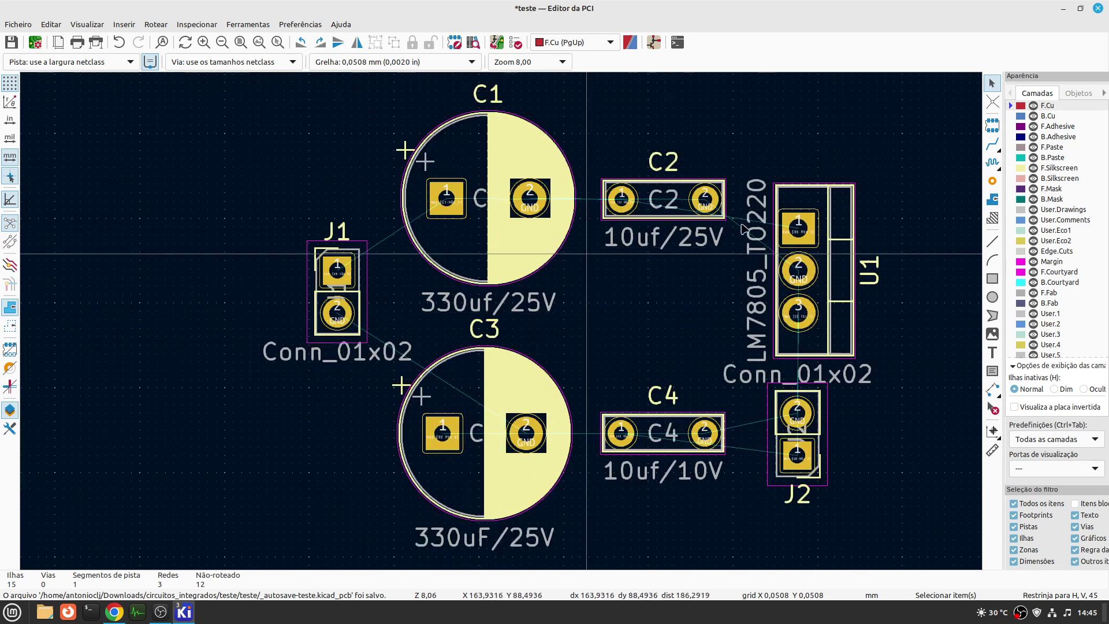
# - Set the active track width to the predefined 1,000 mm size
pyautogui.click(130, 62)
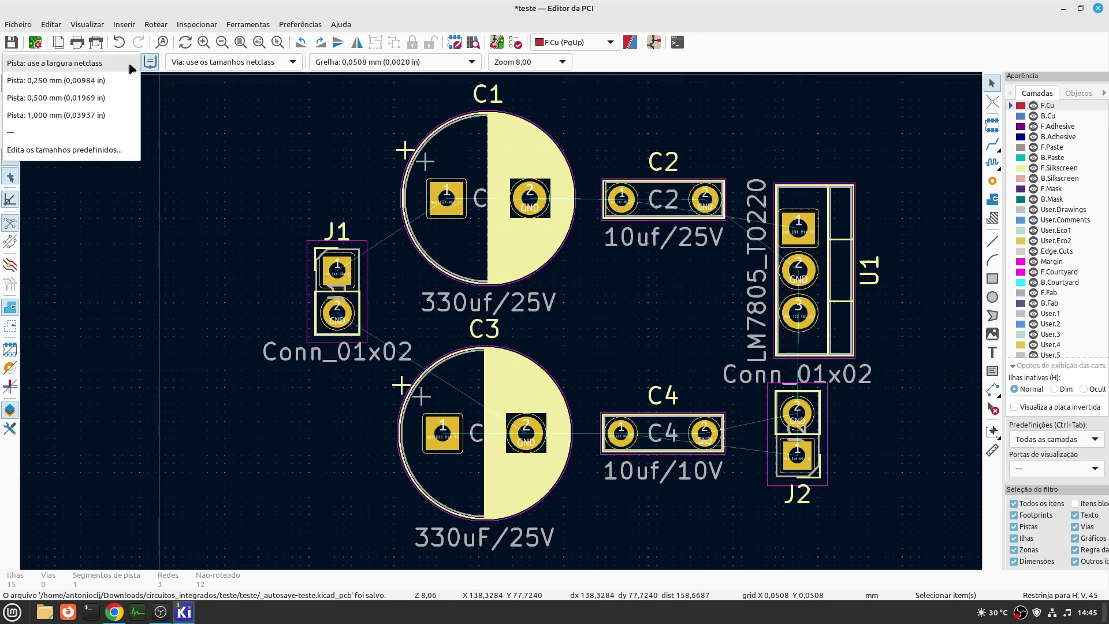
pyautogui.click(70, 115)
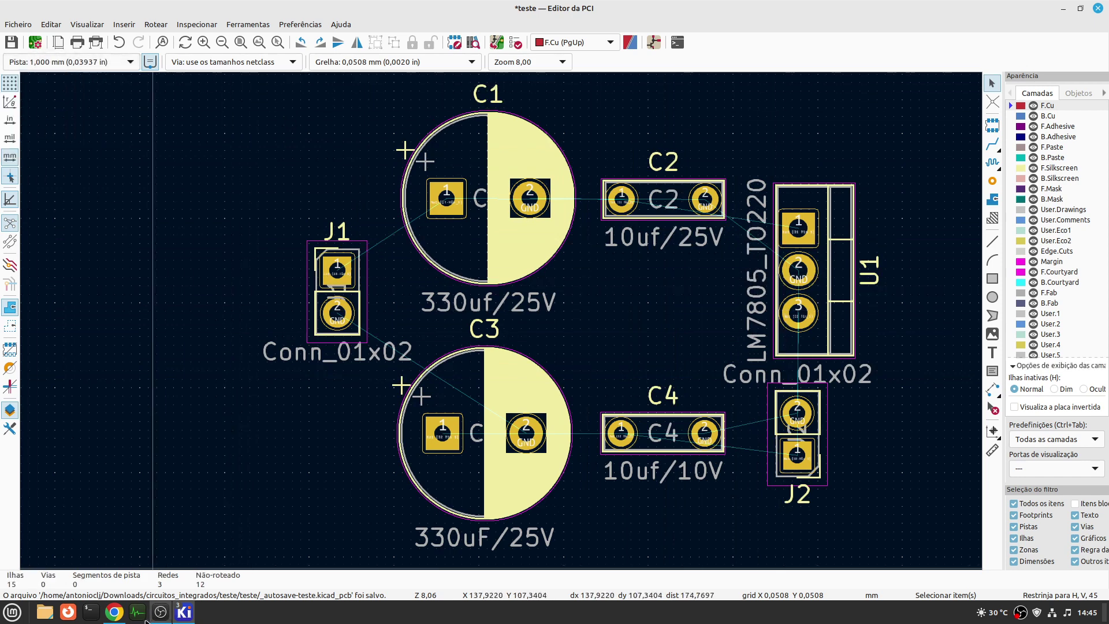
# - Check the current capacity of a 1 mm wide external-layer track in the KiCad calculator tools and return to the PCB editor
pyautogui.click(186, 619)
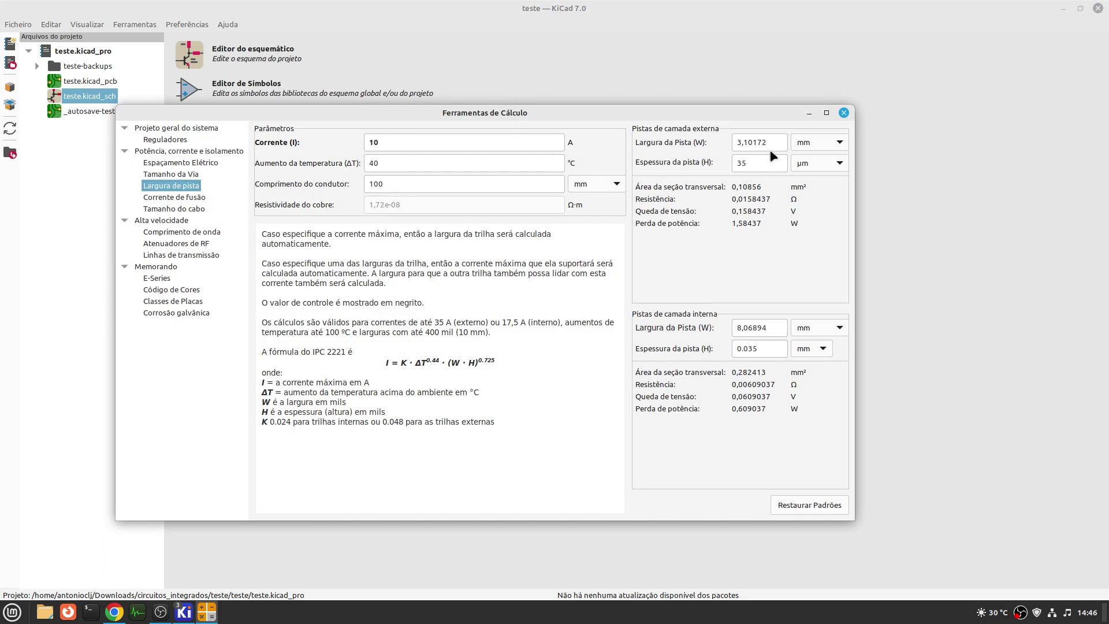
pyautogui.write('1')
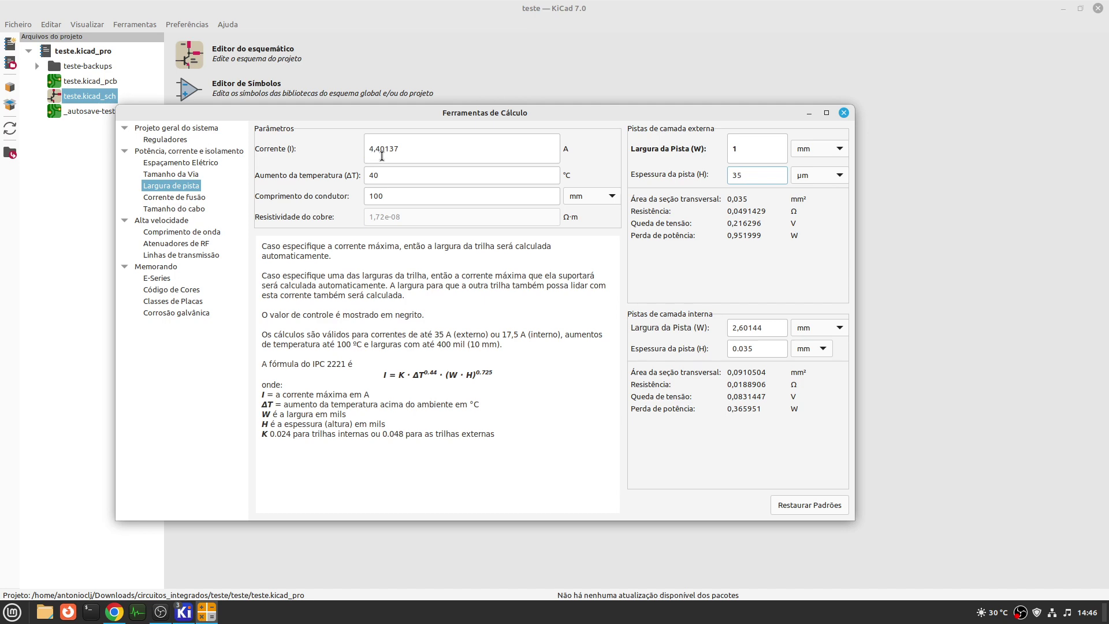
pyautogui.click(843, 113)
pyautogui.click(1062, 10)
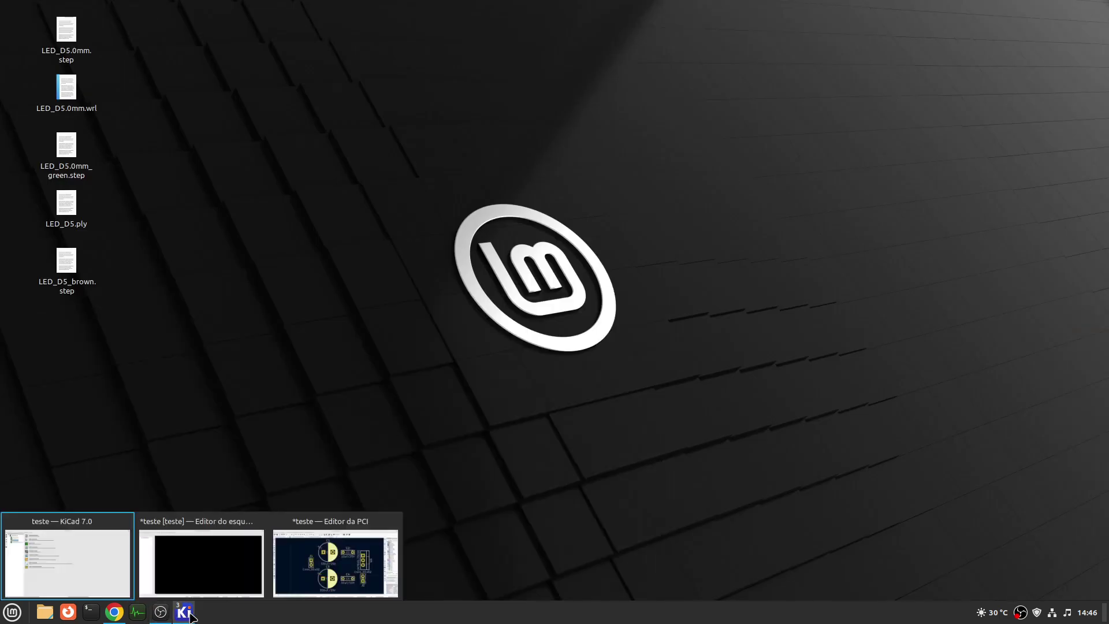
pyautogui.click(346, 542)
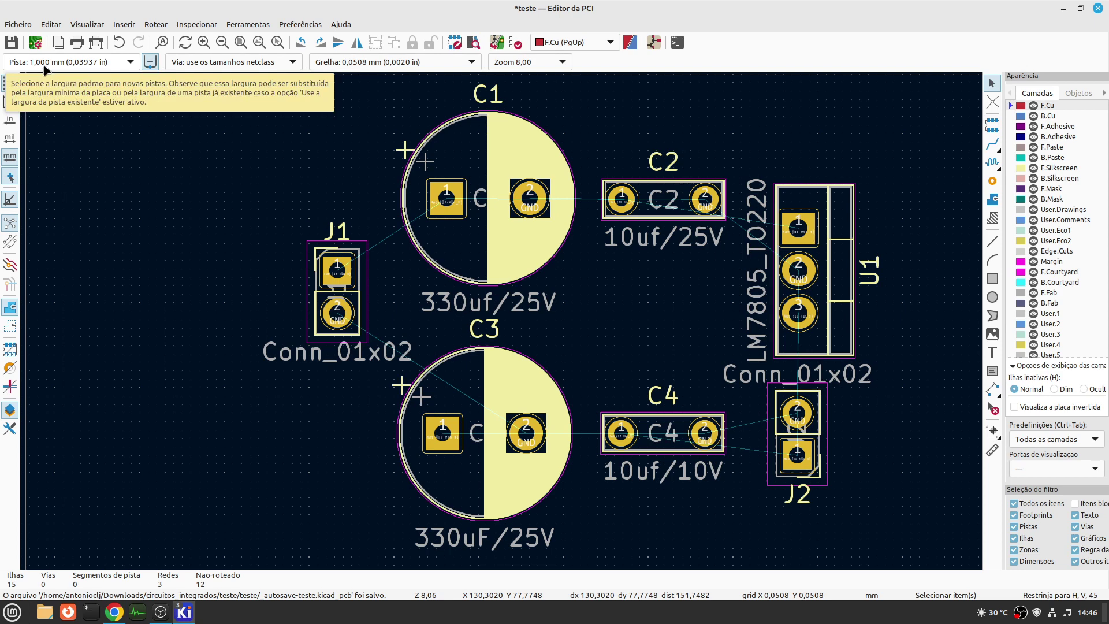
# - Make B.Cu the active layer and route a 1 mm track from J1 pin 1 to C1 pin 1
pyautogui.click(611, 43)
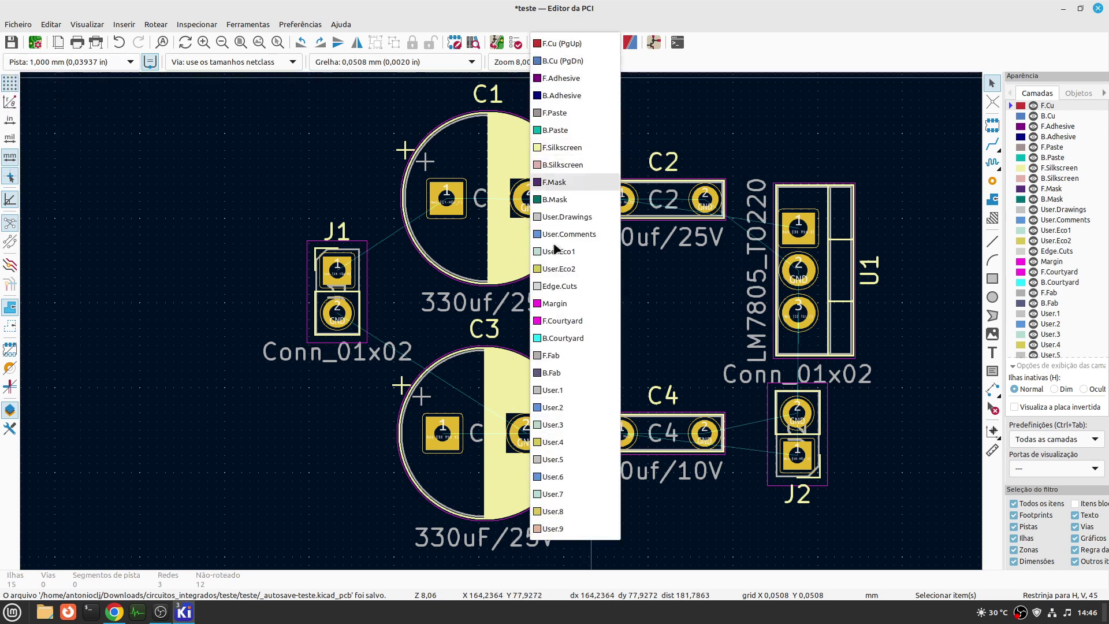
pyautogui.click(578, 62)
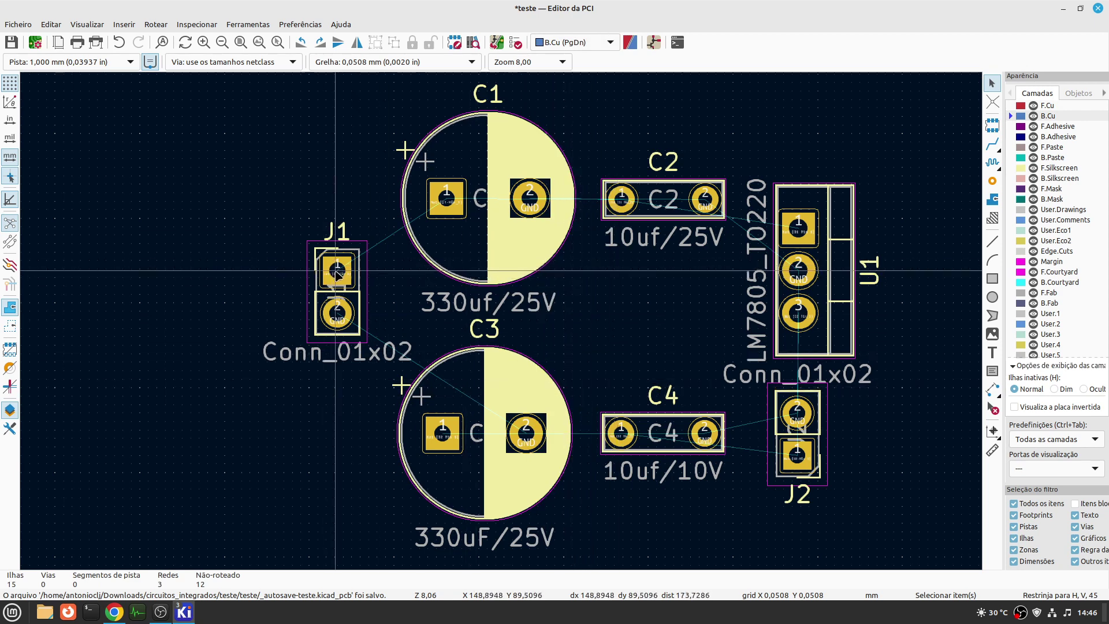
pyautogui.press('x')
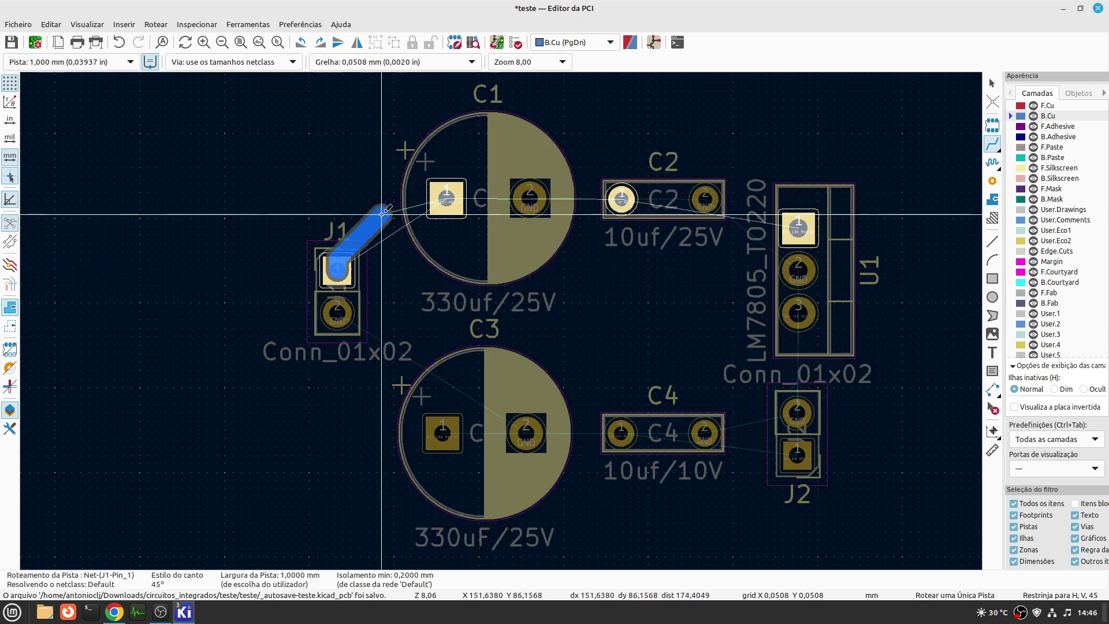
pyautogui.click(447, 197)
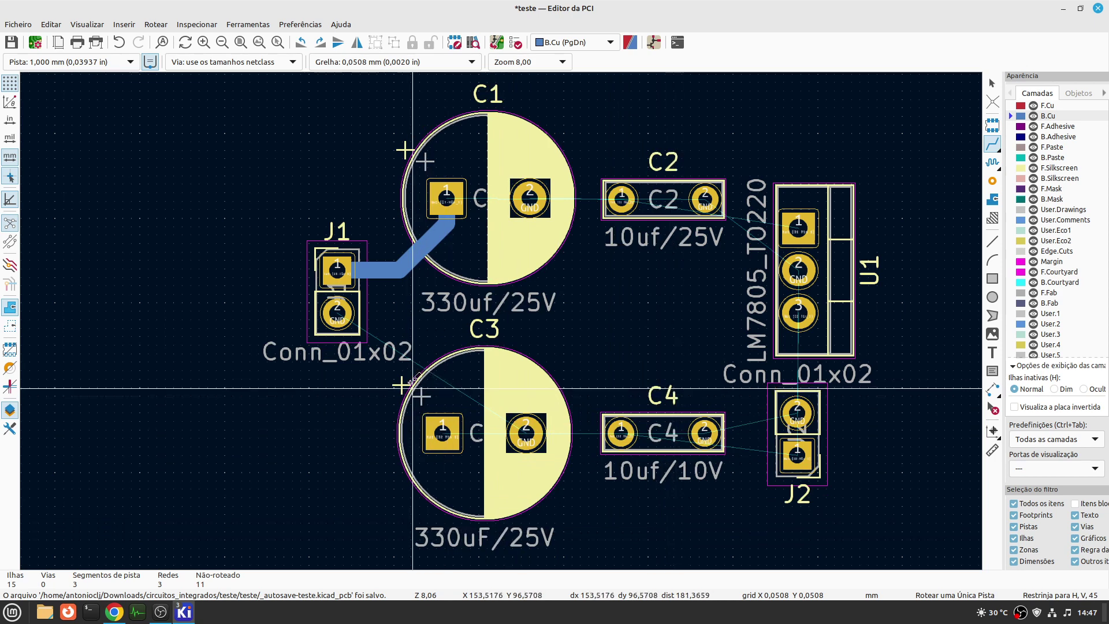
# - Route the GND track from J1 pin 2 to C3 pin 2, bending above C3's pin 2 on B.Cu
pyautogui.click(337, 313)
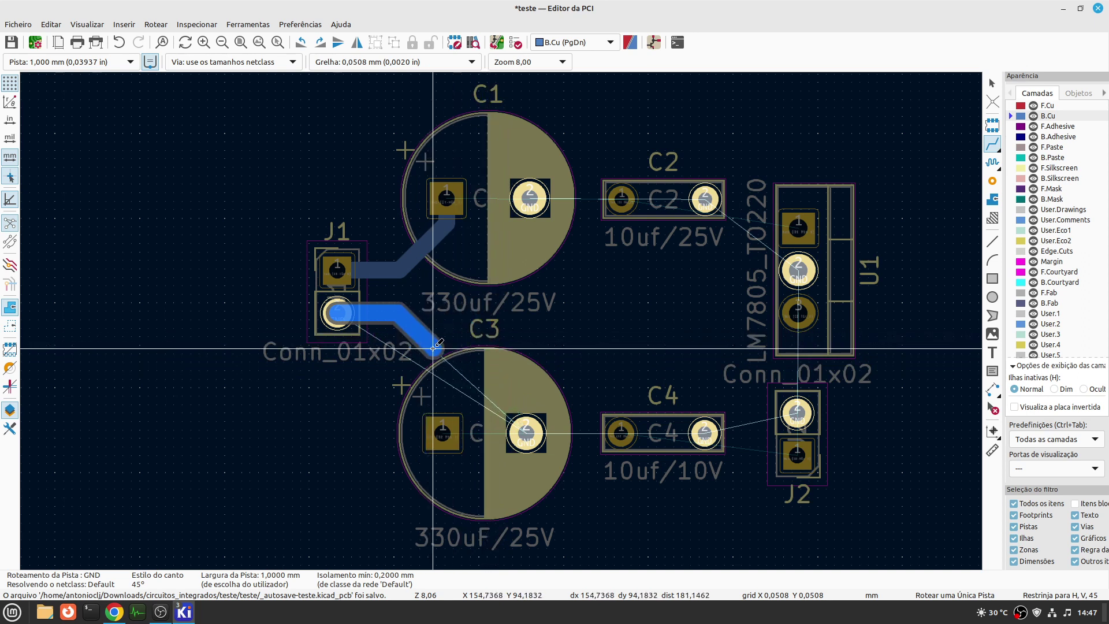
pyautogui.click(506, 379)
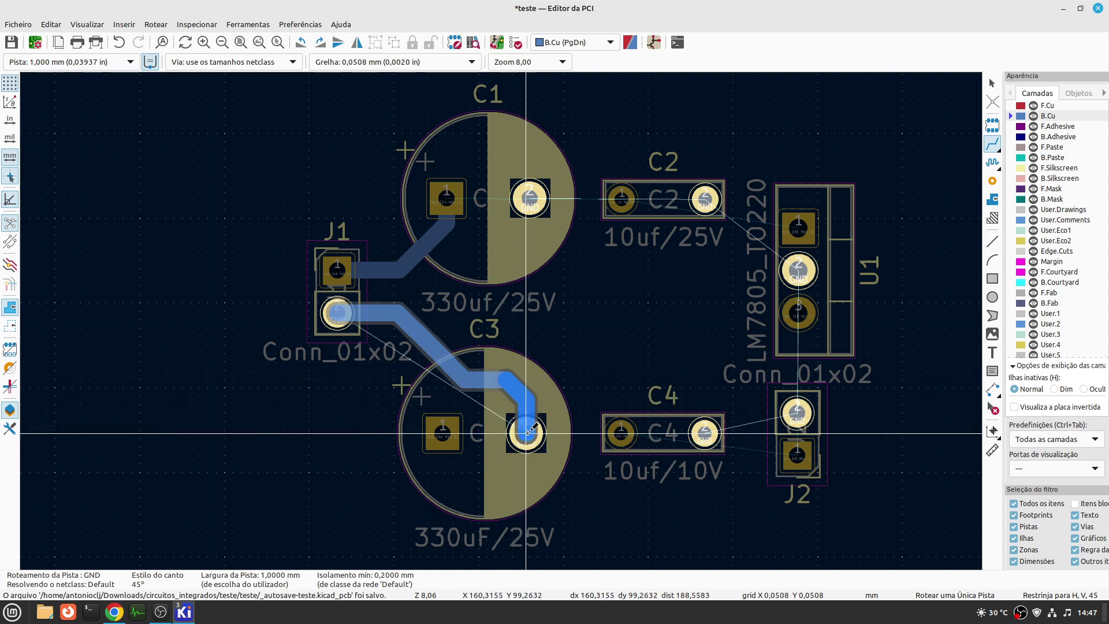
pyautogui.click(525, 434)
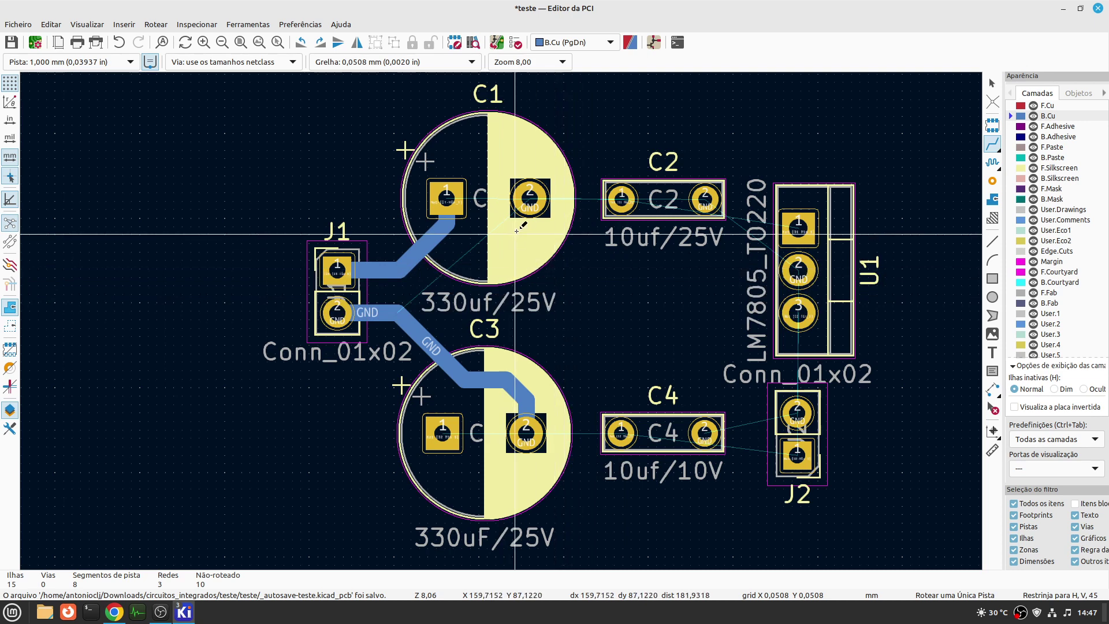
# - Route a diagonal GND track from C1 pin 2 to the existing GND track beside J1 pin 2
pyautogui.scroll(1, 518, 231)
pyautogui.scroll(-1, 501, 321)
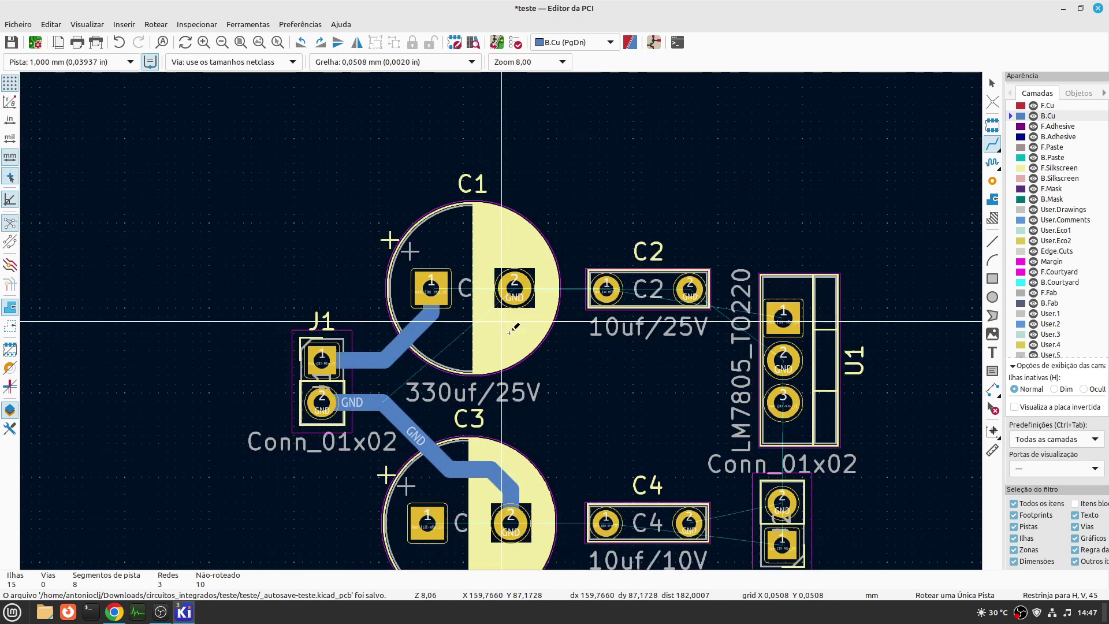
pyautogui.scroll(2, 545, 410)
pyautogui.click(456, 142)
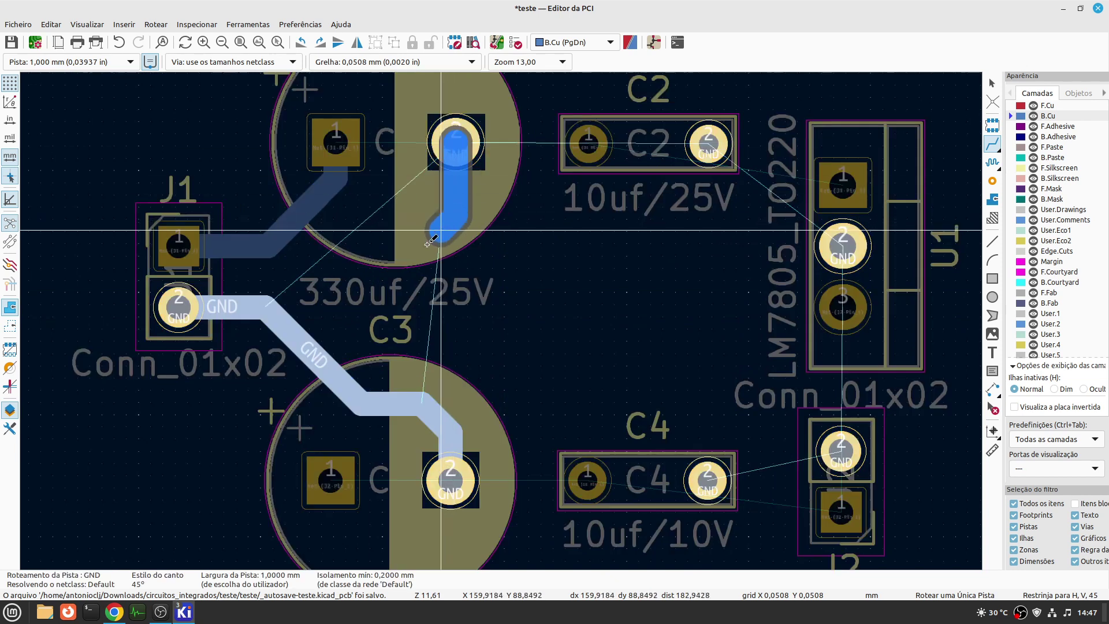
pyautogui.click(277, 304)
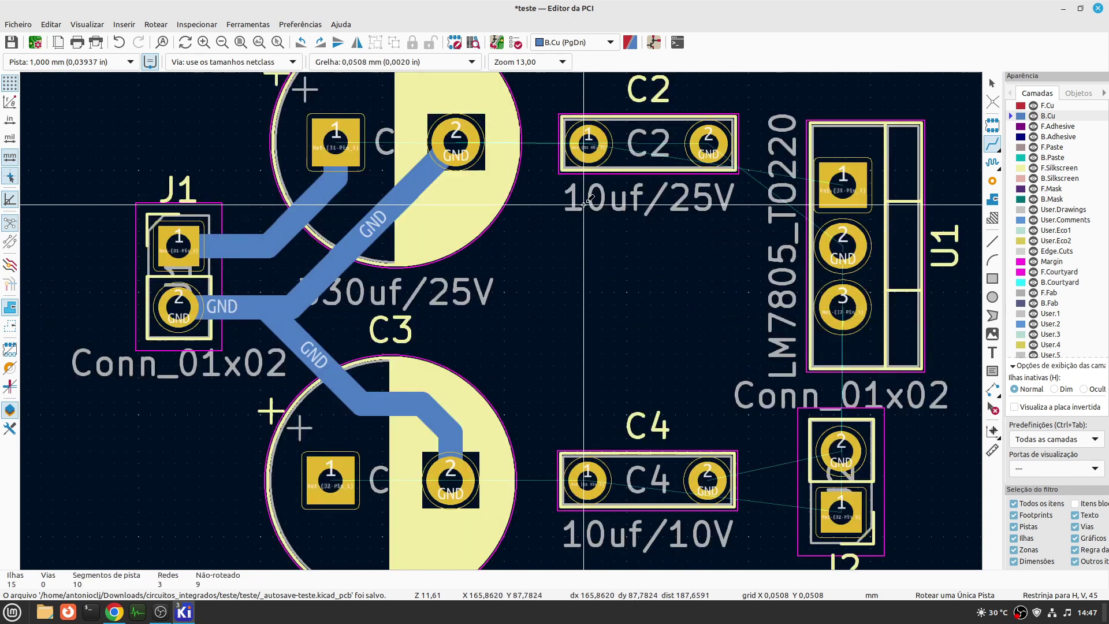
pyautogui.scroll(-1, 501, 321)
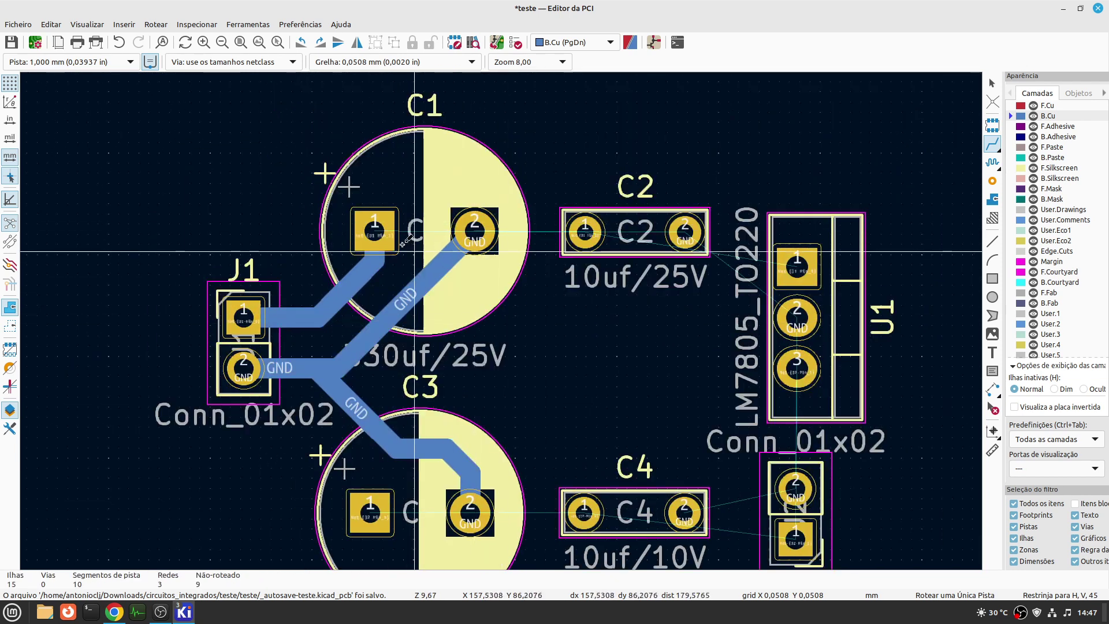
pyautogui.click(337, 140)
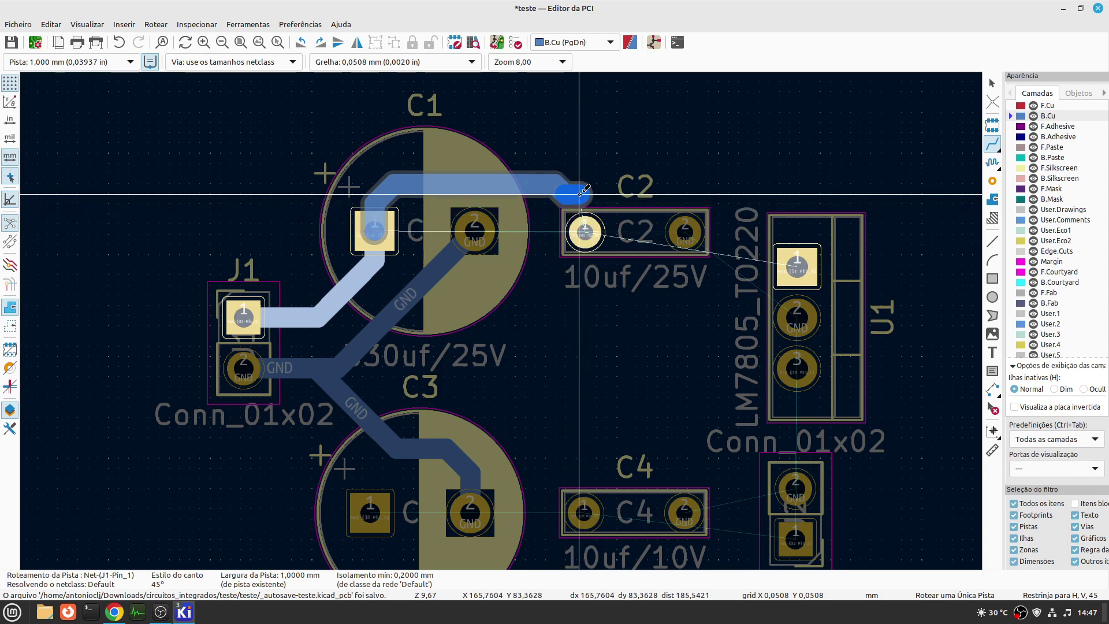
pyautogui.press('Escape')
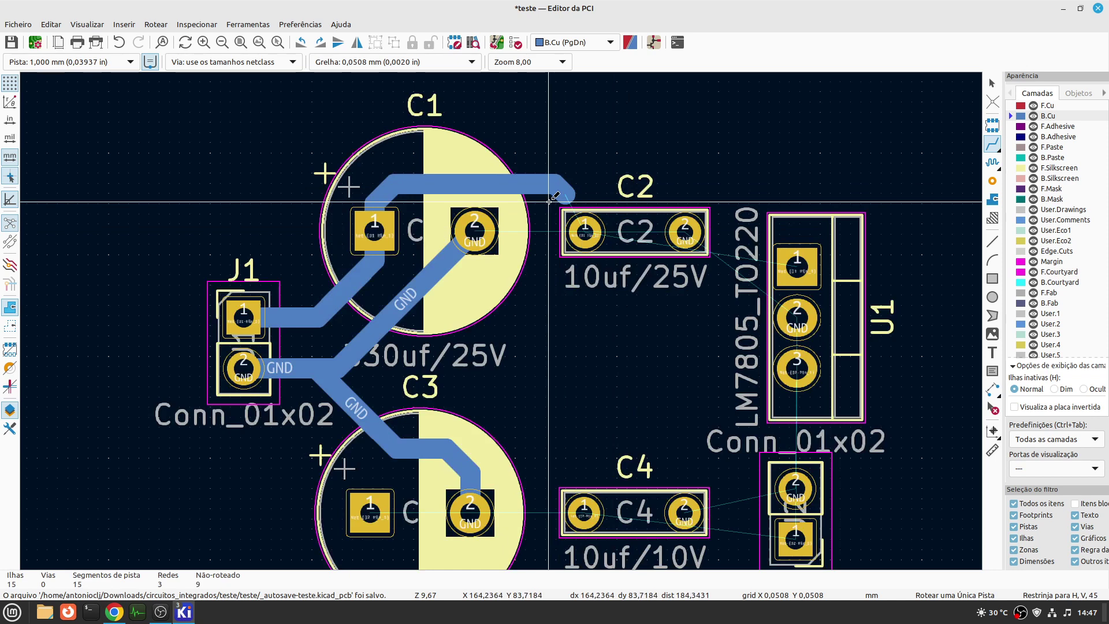
pyautogui.hotkey('ctrl', 'z')
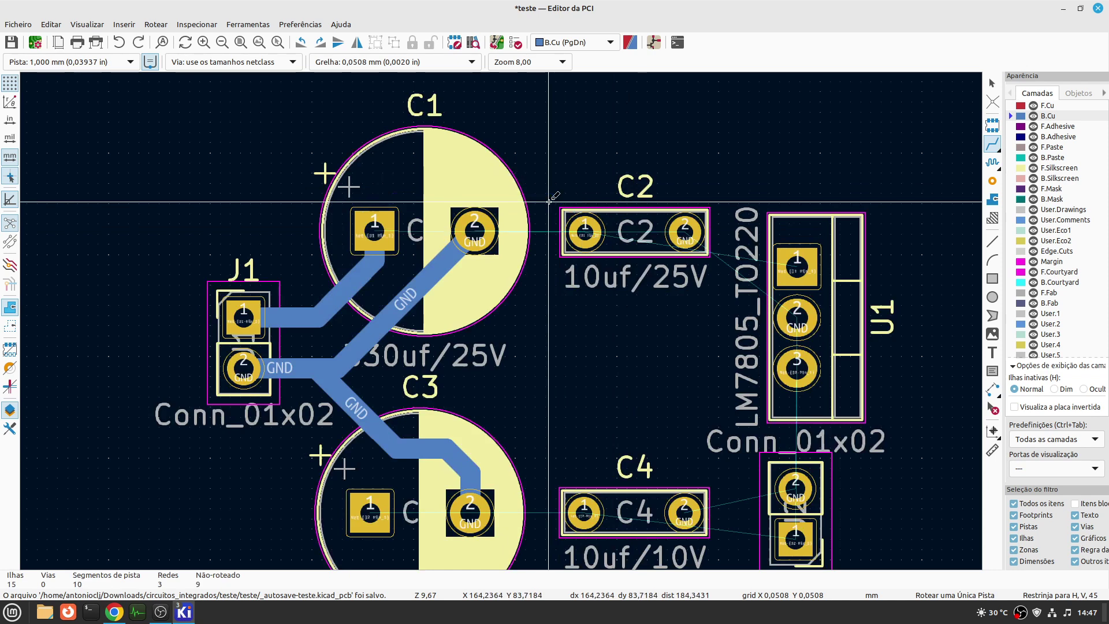
# - Route a B.Cu track from C1 pin 1 over the top of C1's GND pad to C2 pin 1
pyautogui.click(374, 230)
pyautogui.click(416, 160)
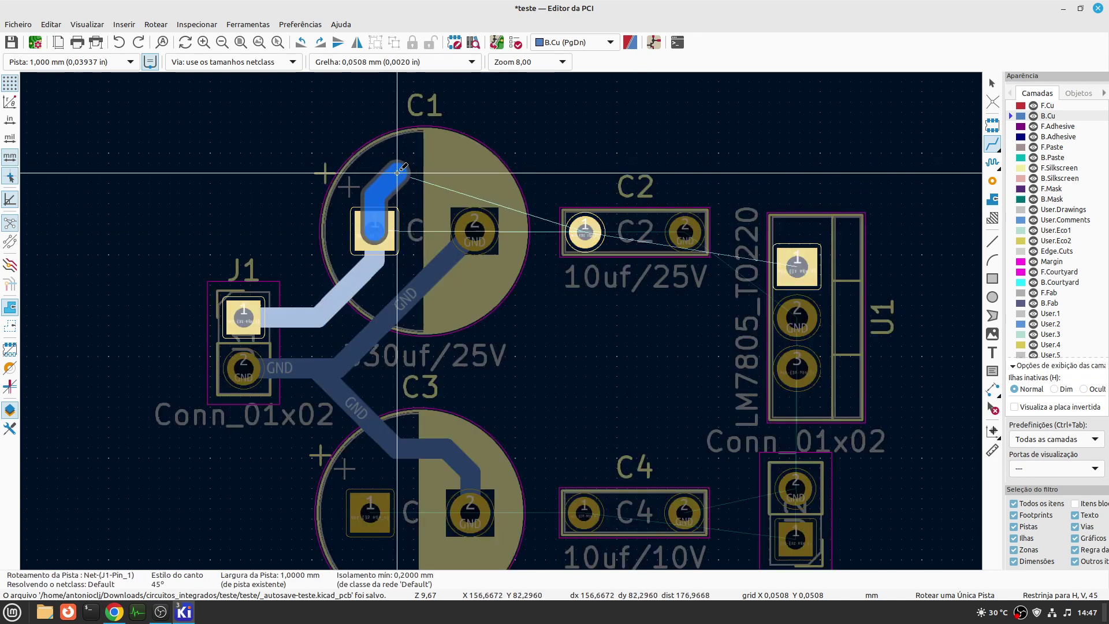
pyautogui.click(539, 170)
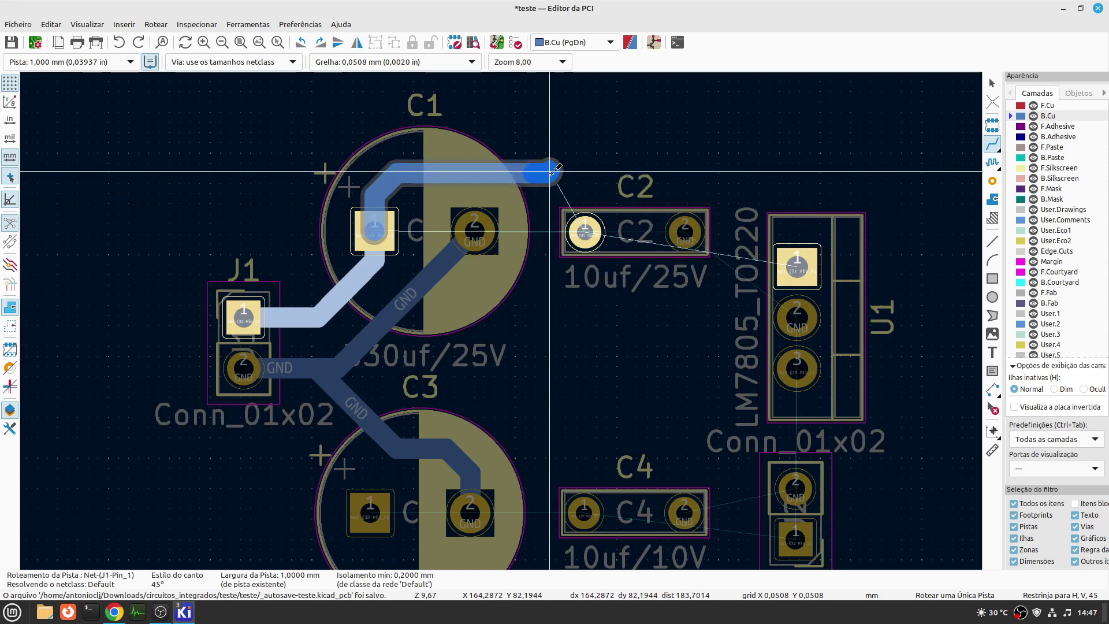
pyautogui.click(584, 231)
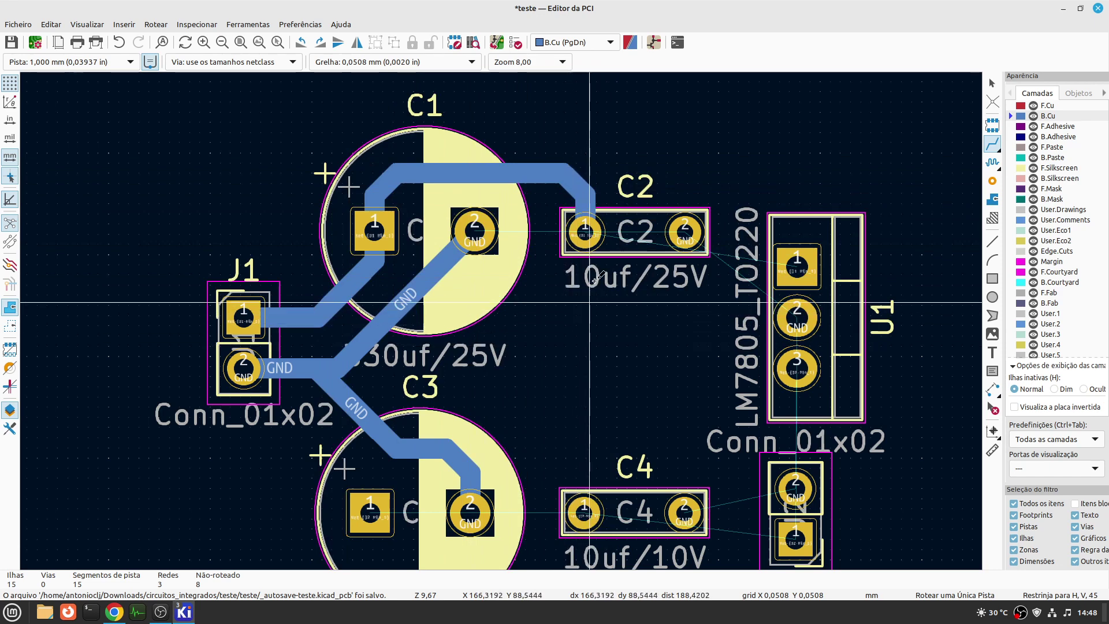
# - Route the GND track from C1 pin 2 to C2 pin 2, passing below C2 pin 1
pyautogui.scroll(-1, 612, 265)
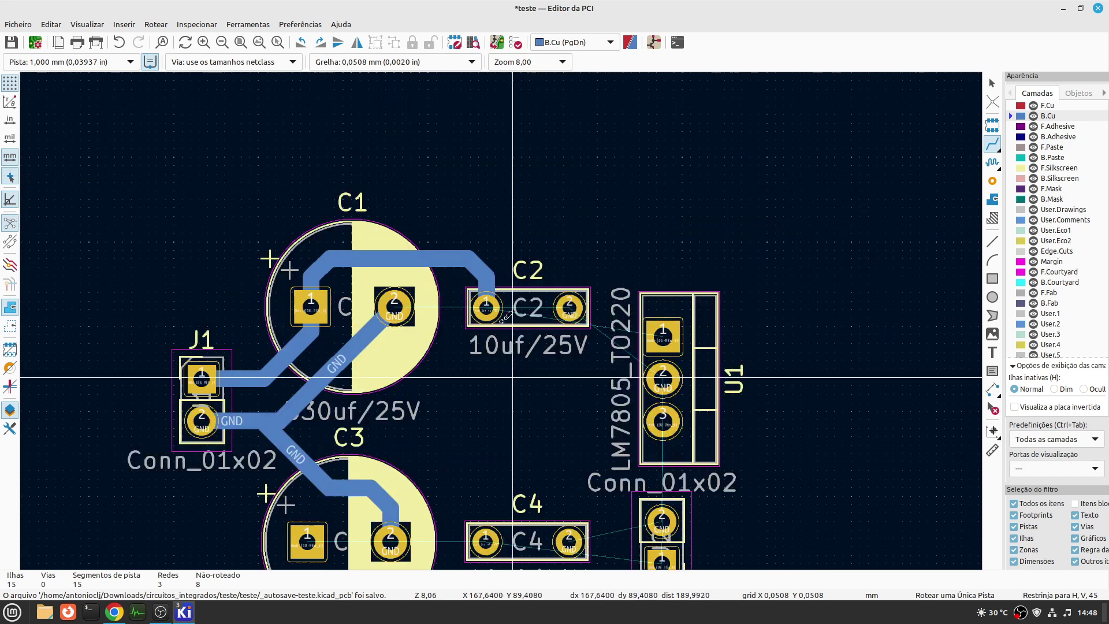
pyautogui.scroll(3, 332, 214)
pyautogui.click(332, 214)
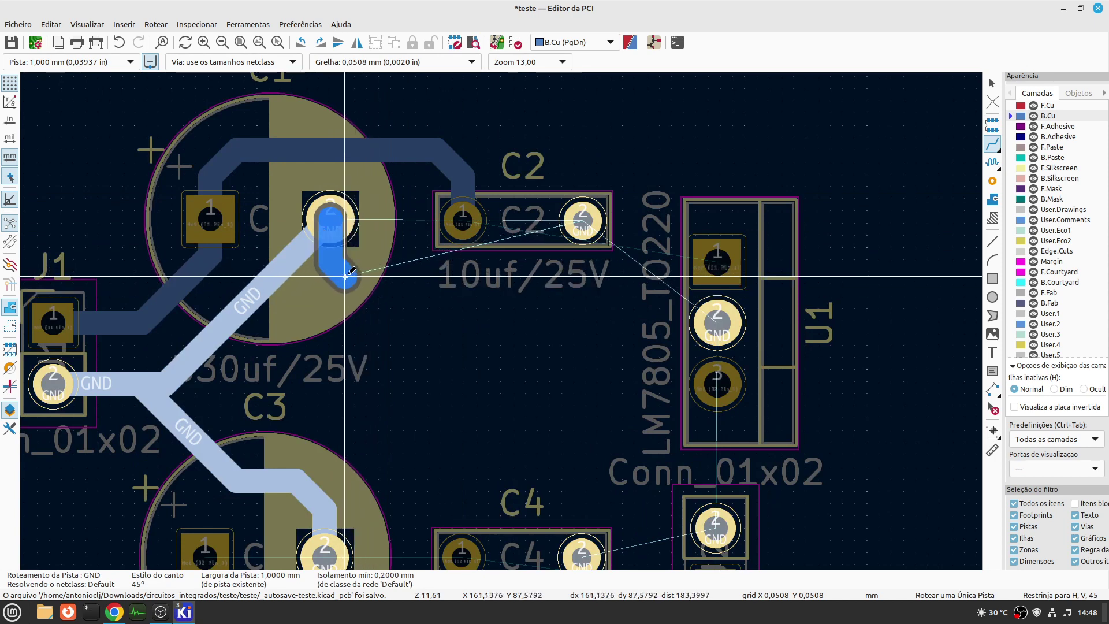
pyautogui.click(486, 295)
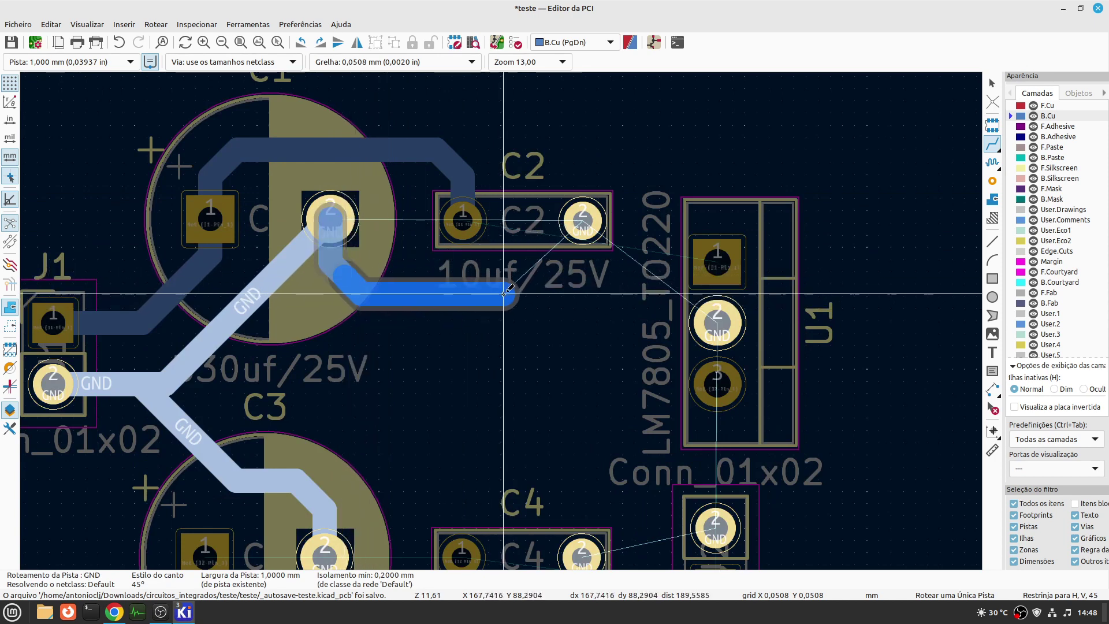
pyautogui.click(555, 294)
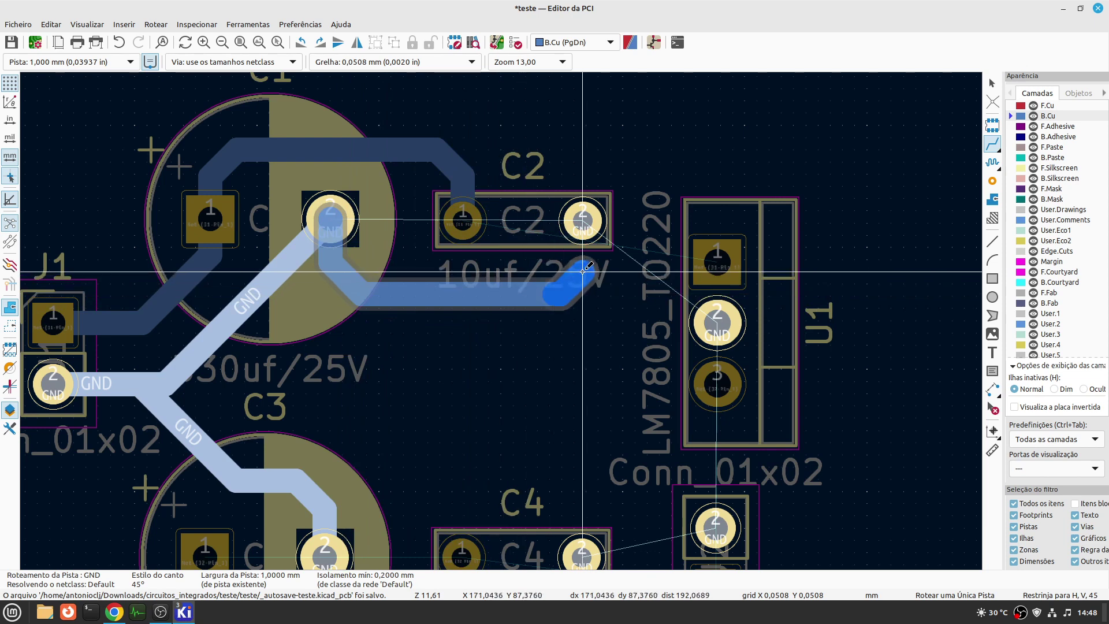
pyautogui.click(582, 218)
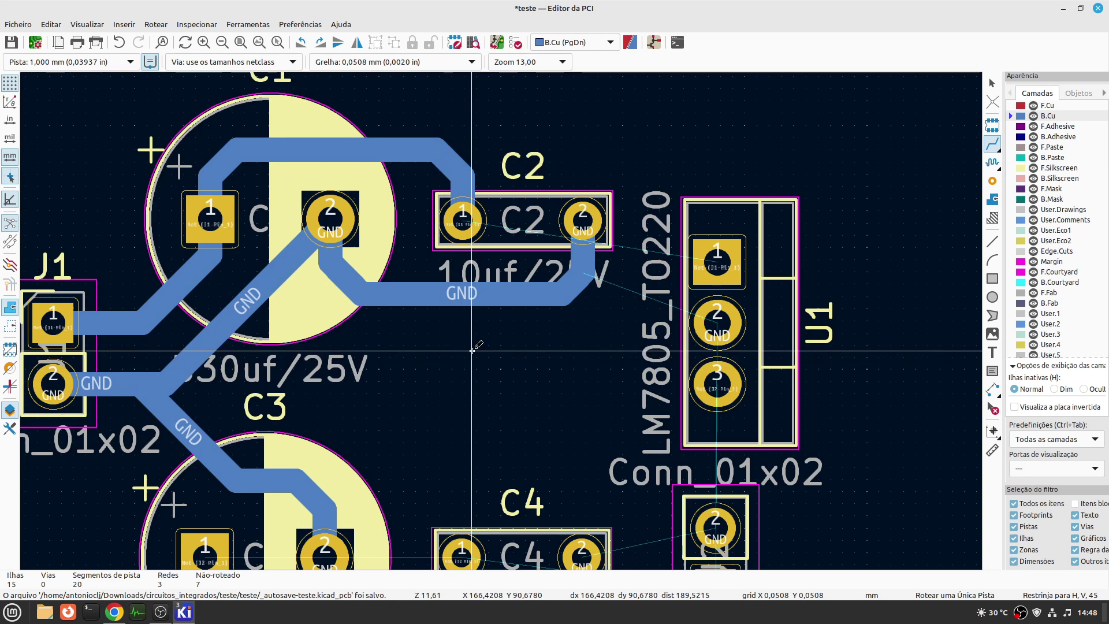
# - Route C3 pin 1 to C4 pin 1 below C3's GND pad, and connect J2 pin 1 to that track below C4 pin 1
pyautogui.scroll(-1, 472, 350)
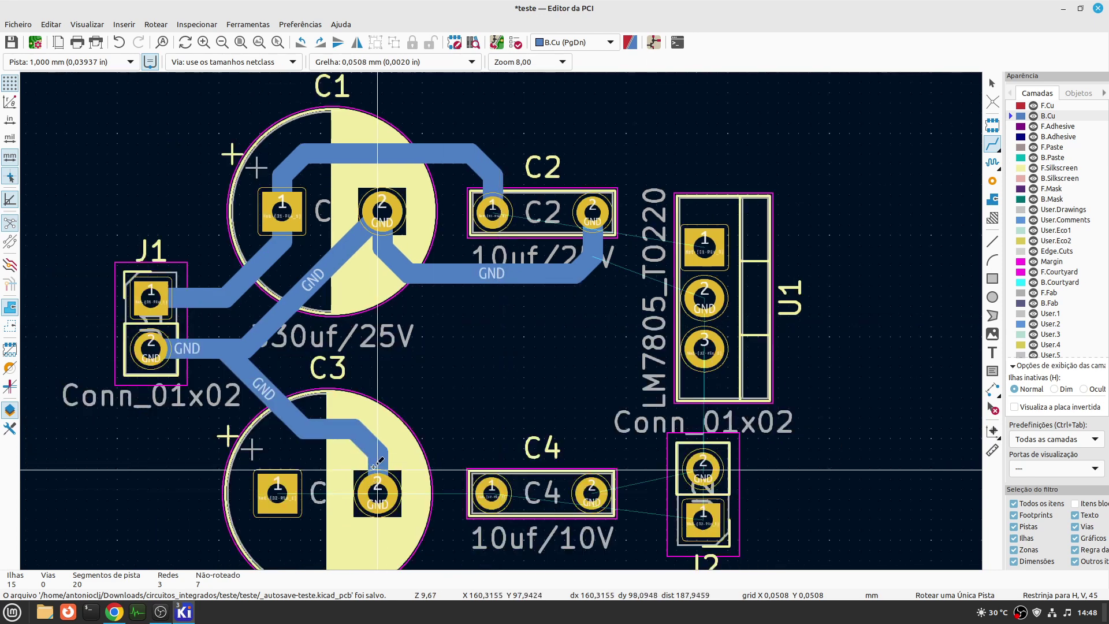
pyautogui.scroll(2, 377, 462)
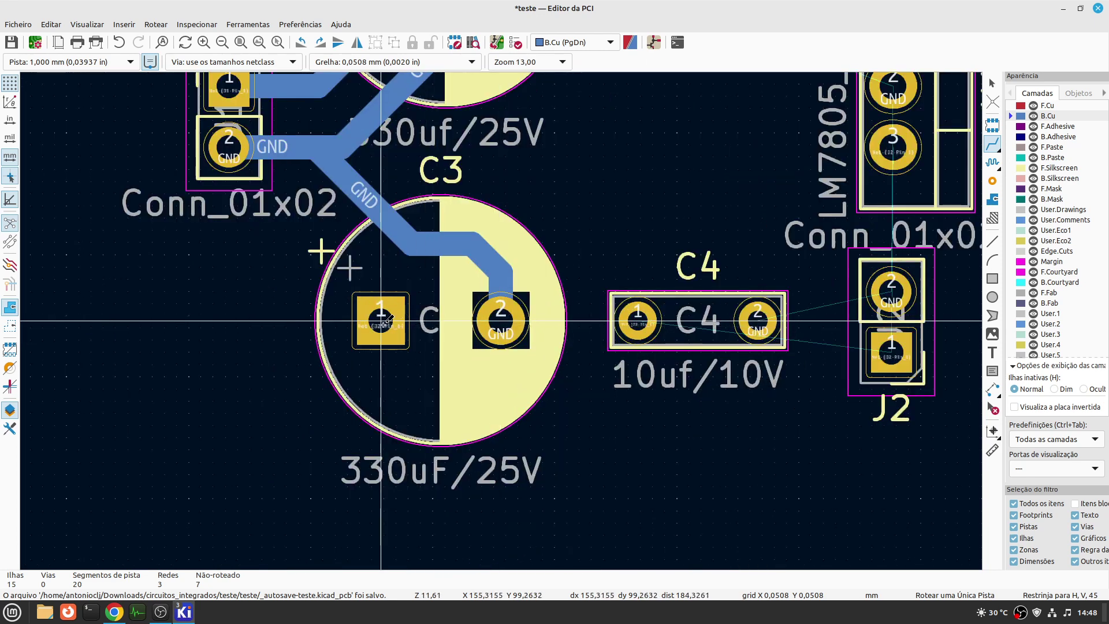
pyautogui.click(381, 321)
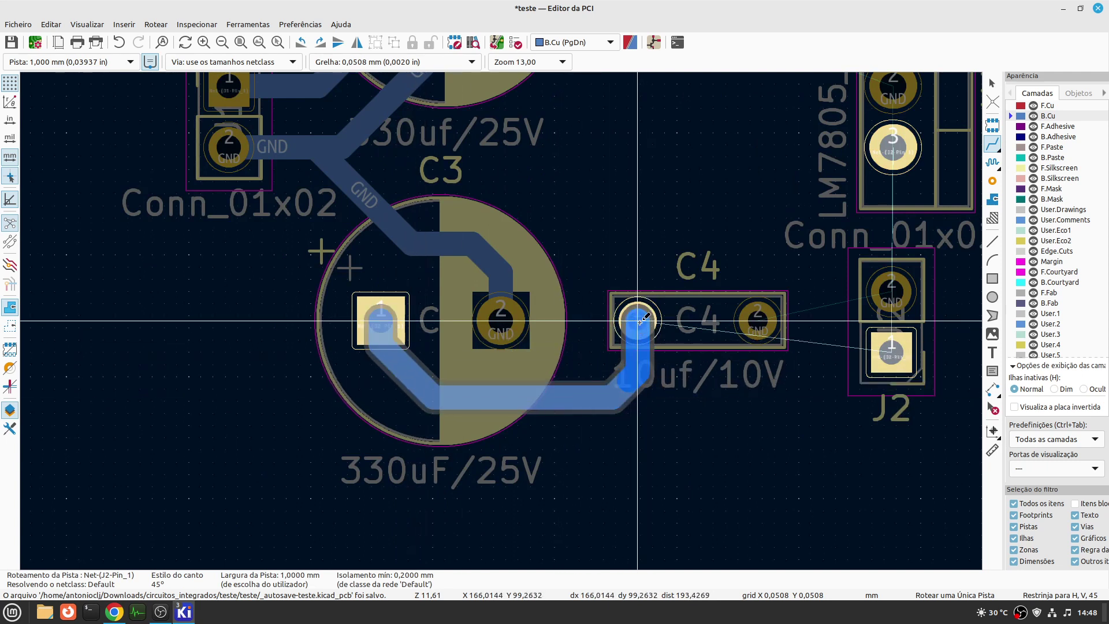
pyautogui.click(631, 378)
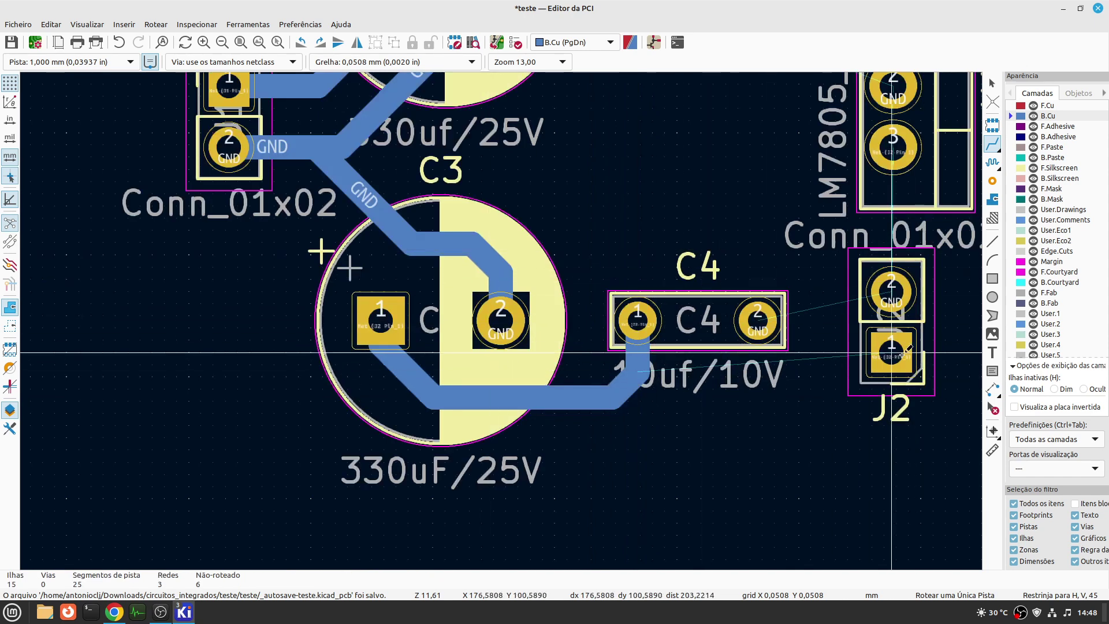
pyautogui.click(884, 384)
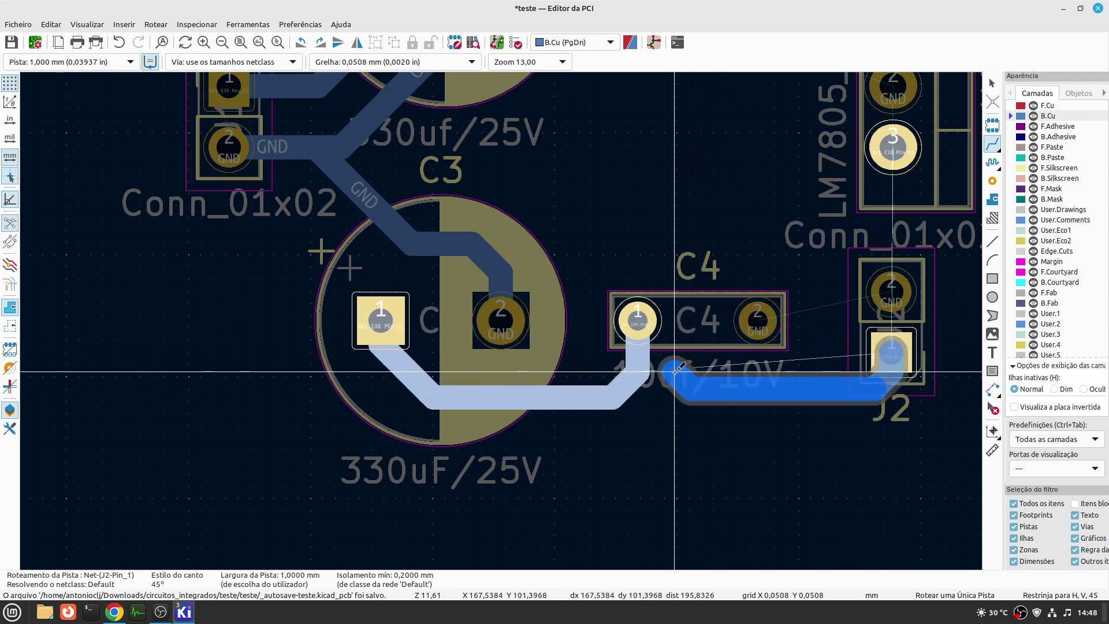
pyautogui.click(637, 372)
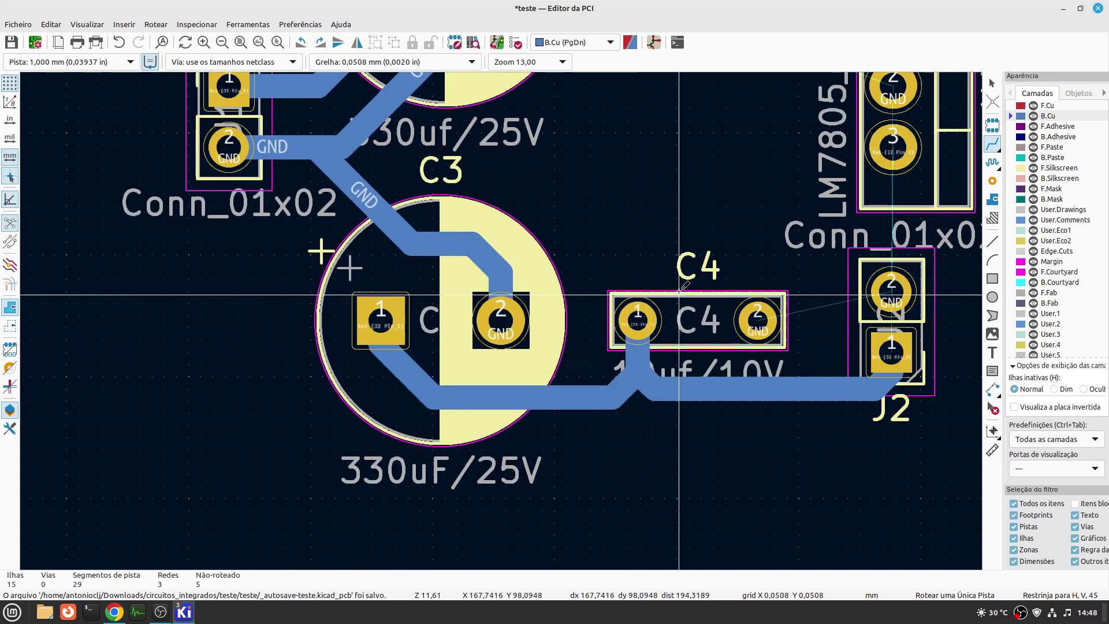
pyautogui.click(765, 319)
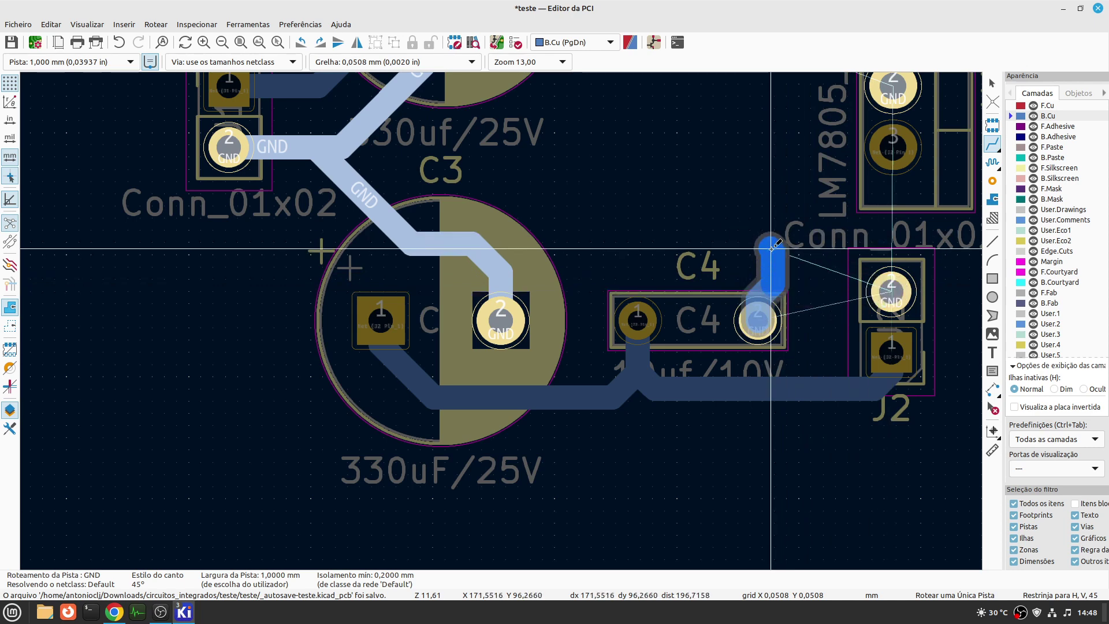
pyautogui.press('Escape')
pyautogui.hotkey('ctrl', 'z')
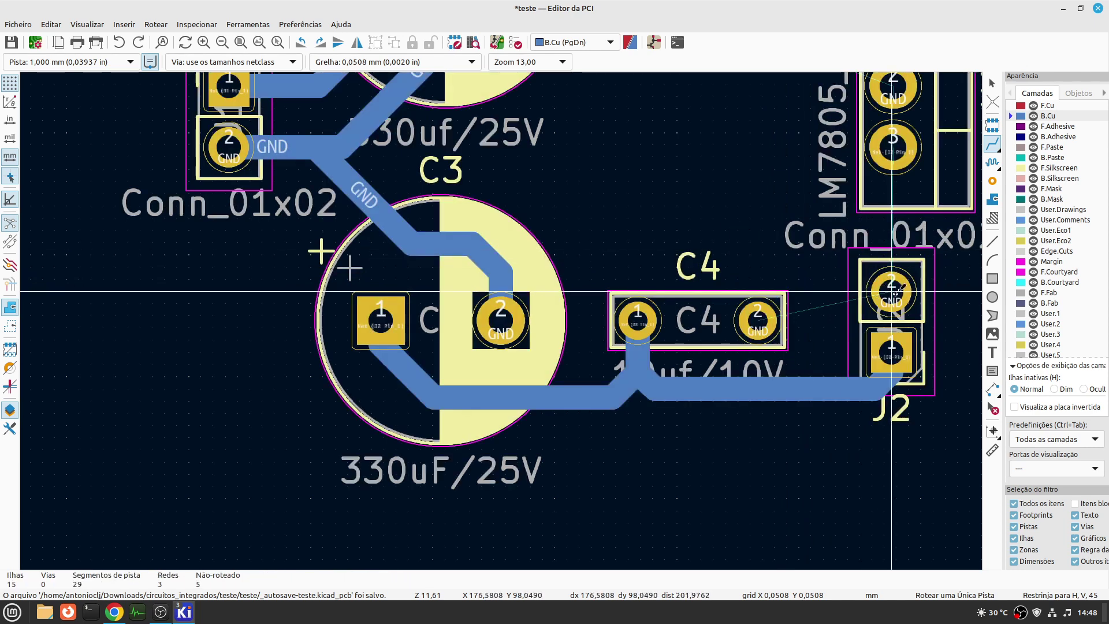
# - Route GND from J2 pin 2 to C4 pin 2 over the top, and route U1 pin 3 around J2's outer side to J2 pin 1
pyautogui.click(891, 291)
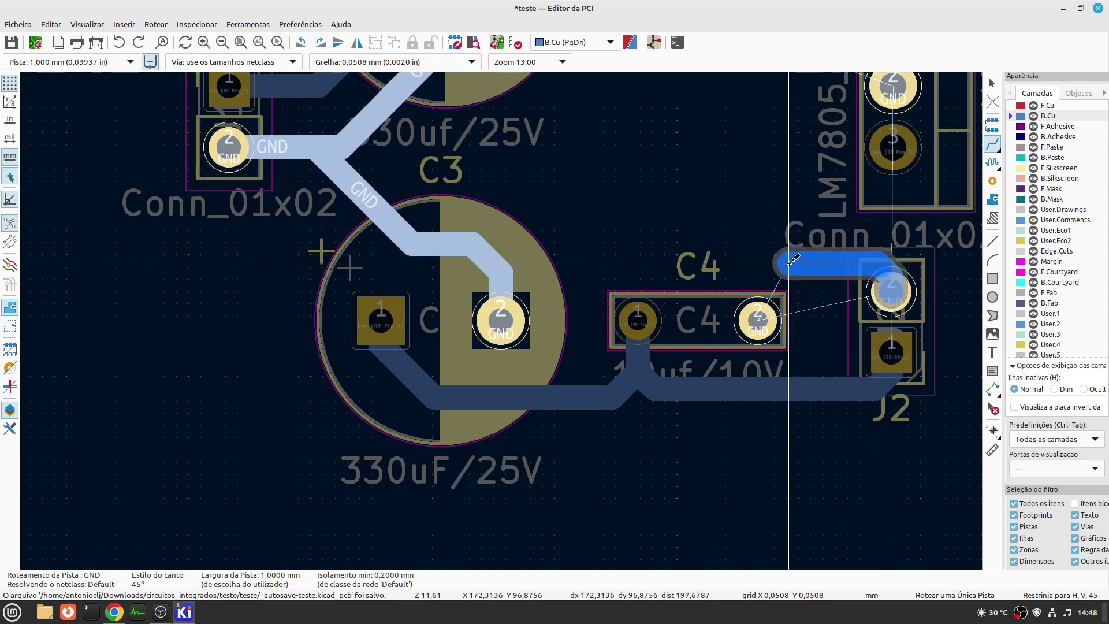
pyautogui.click(758, 310)
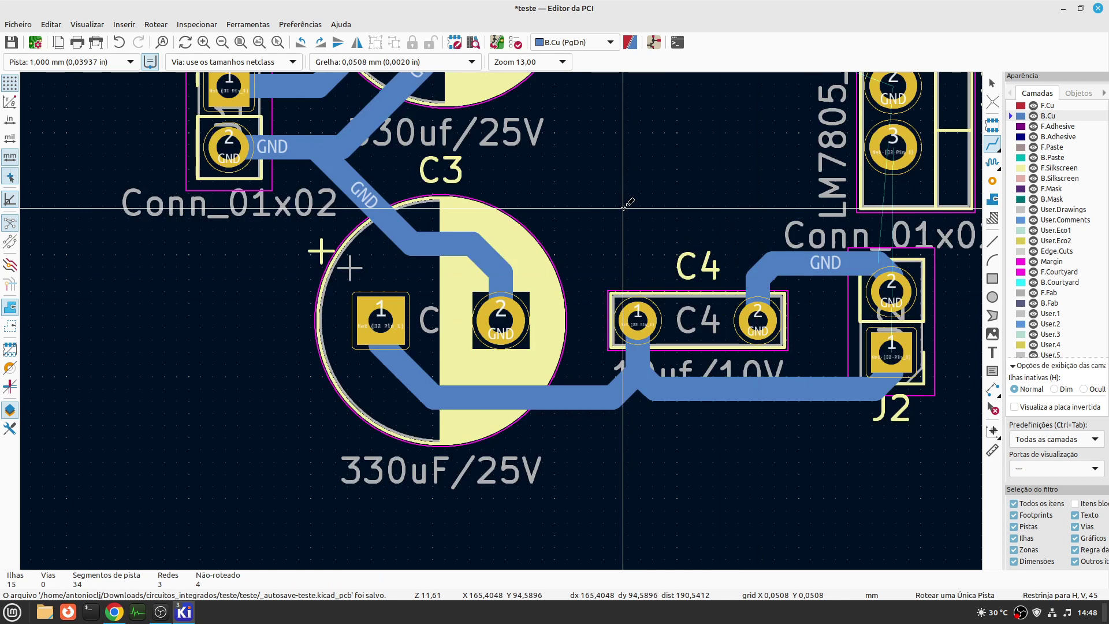
pyautogui.scroll(-2, 624, 207)
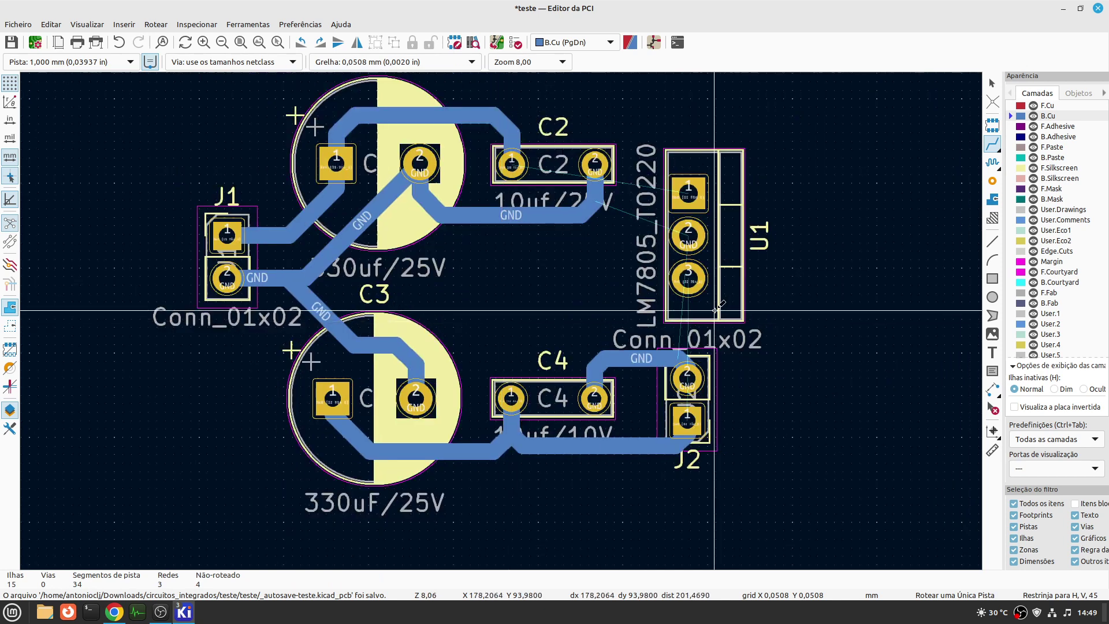
pyautogui.scroll(2, 715, 310)
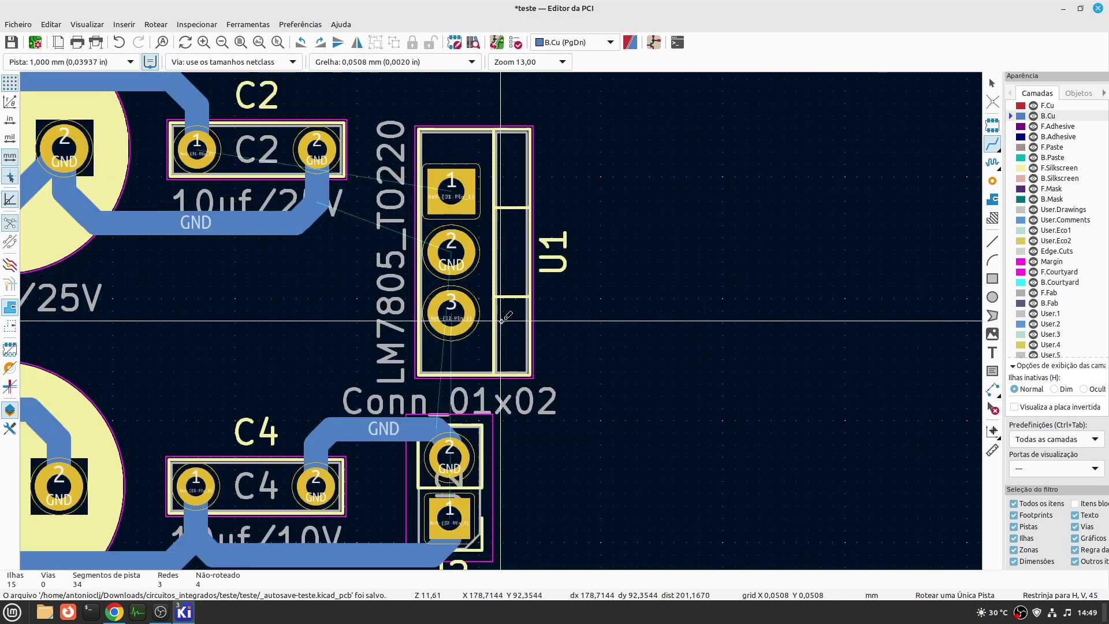
pyautogui.click(451, 313)
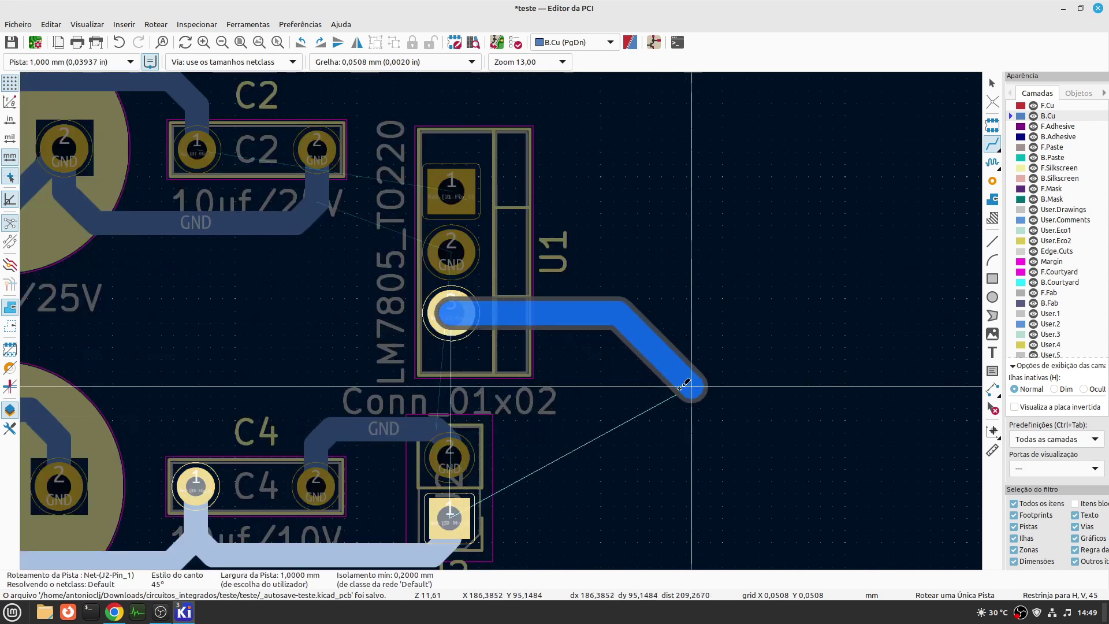
pyautogui.click(517, 343)
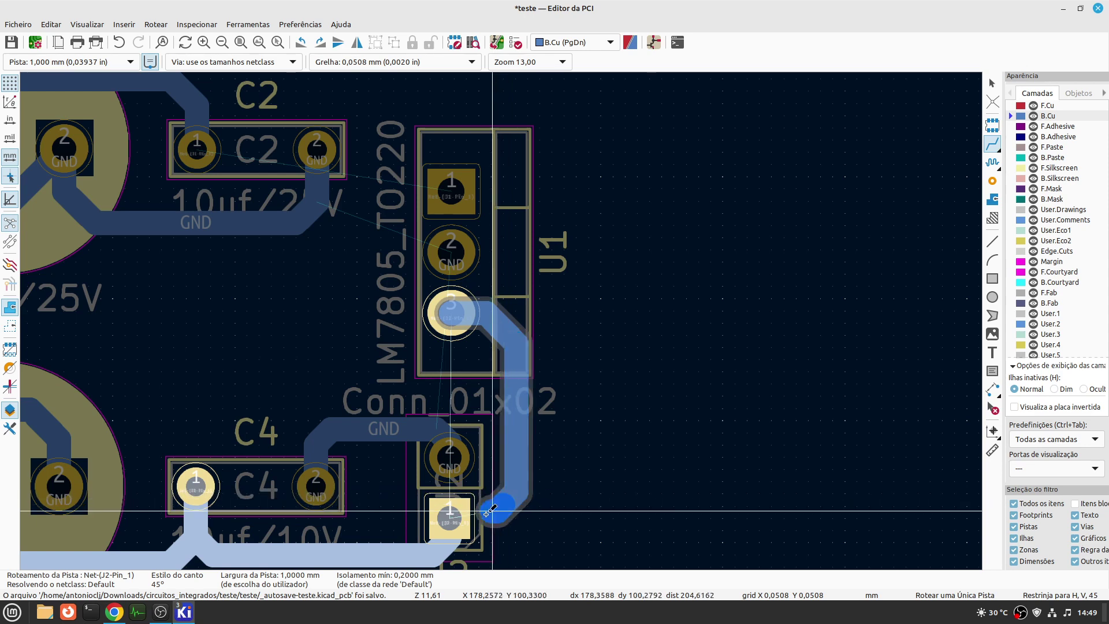
pyautogui.click(458, 514)
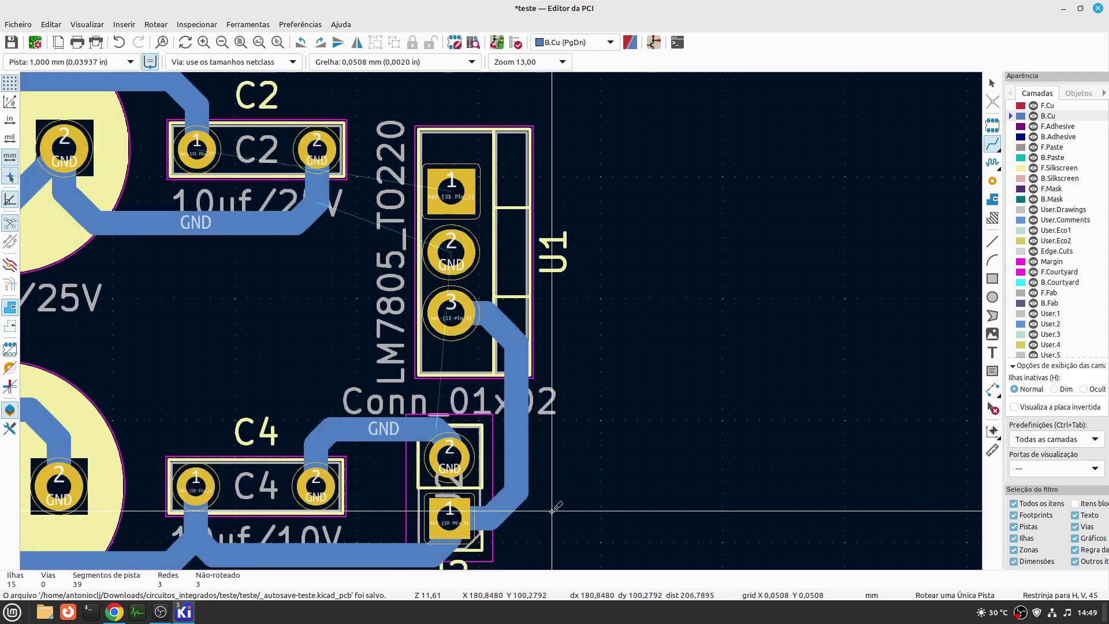
# - Try to route a GND track from U1 pin 2 around the inner side of U1 pin 3 to the track above J2 pin 2
pyautogui.click(451, 252)
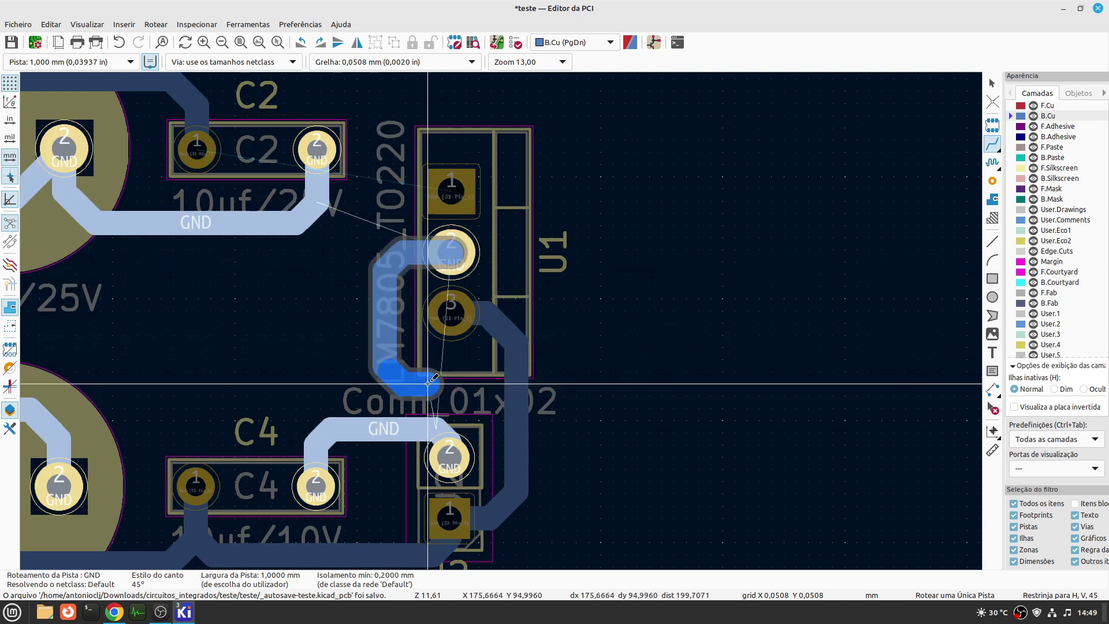
pyautogui.click(440, 430)
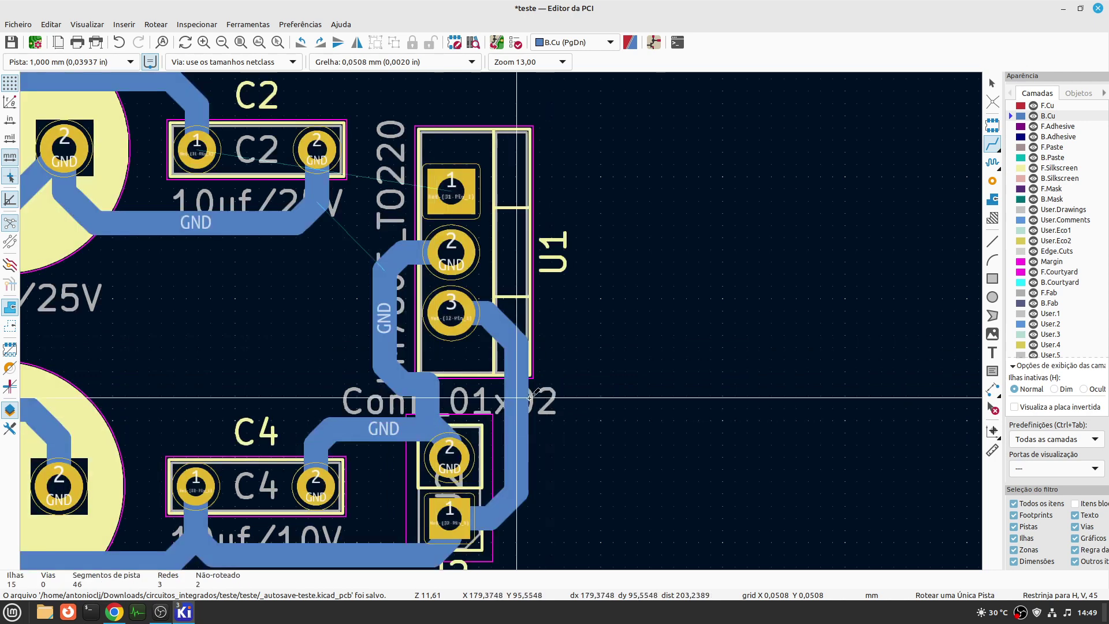
pyautogui.hotkey('ctrl', 'z')
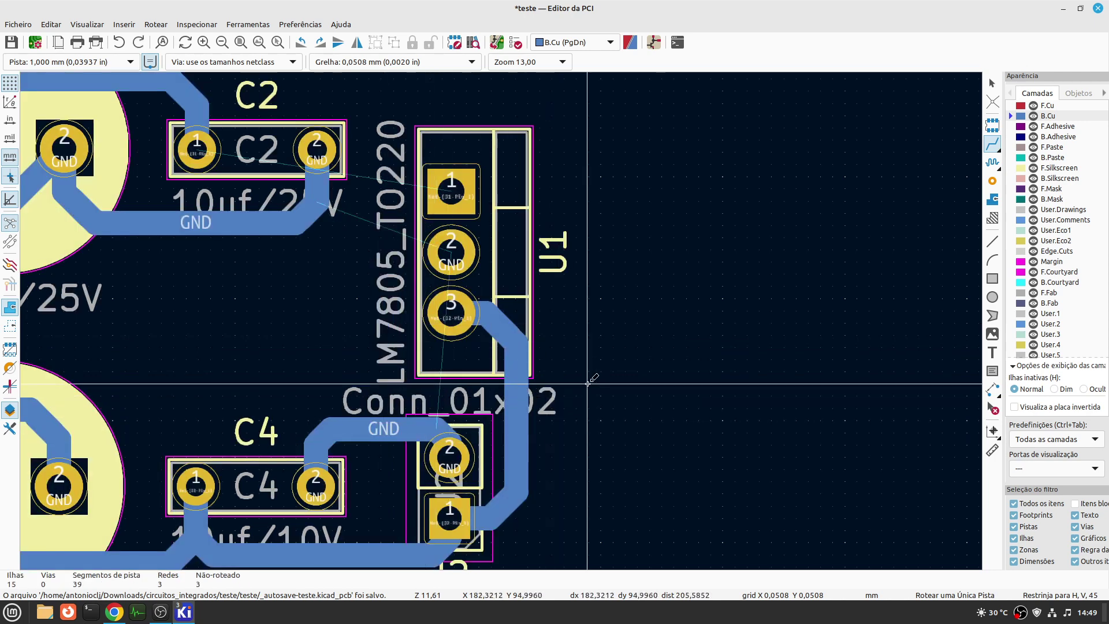
# - Route GND from the track above J2 pin 2 diagonally up past the inner side of U1 pin 3 to U1 pin 2
pyautogui.click(436, 428)
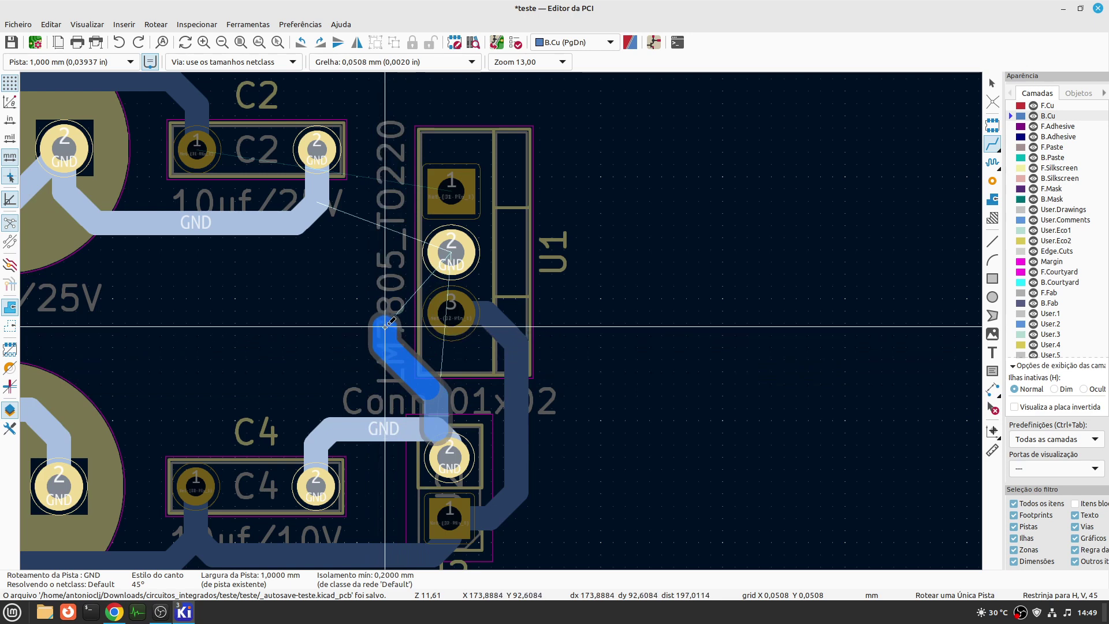
pyautogui.click(385, 320)
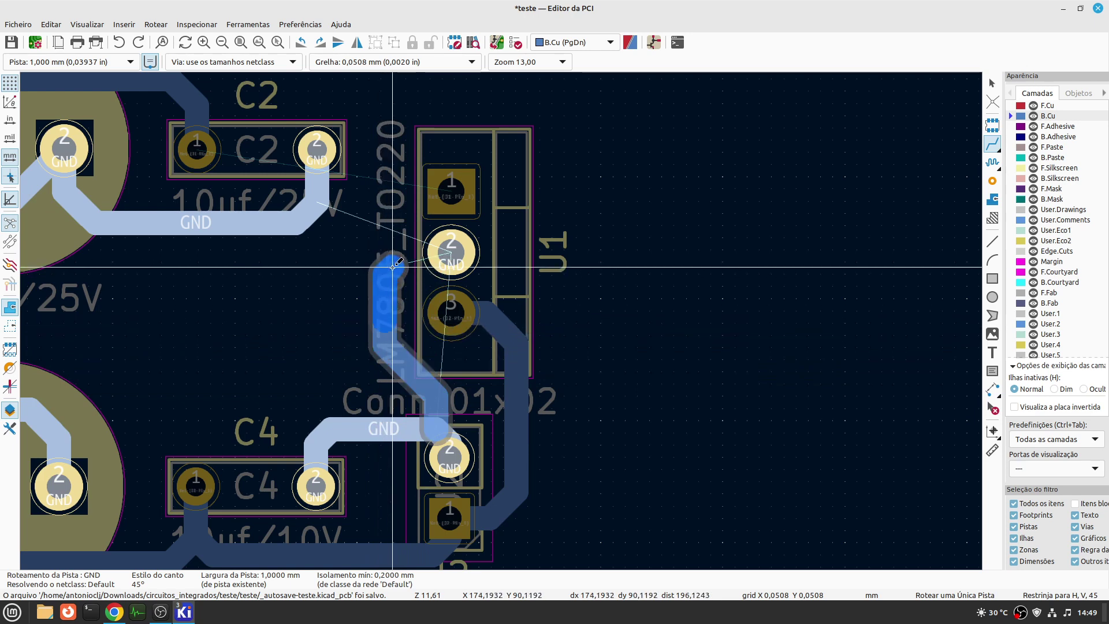
pyautogui.click(450, 253)
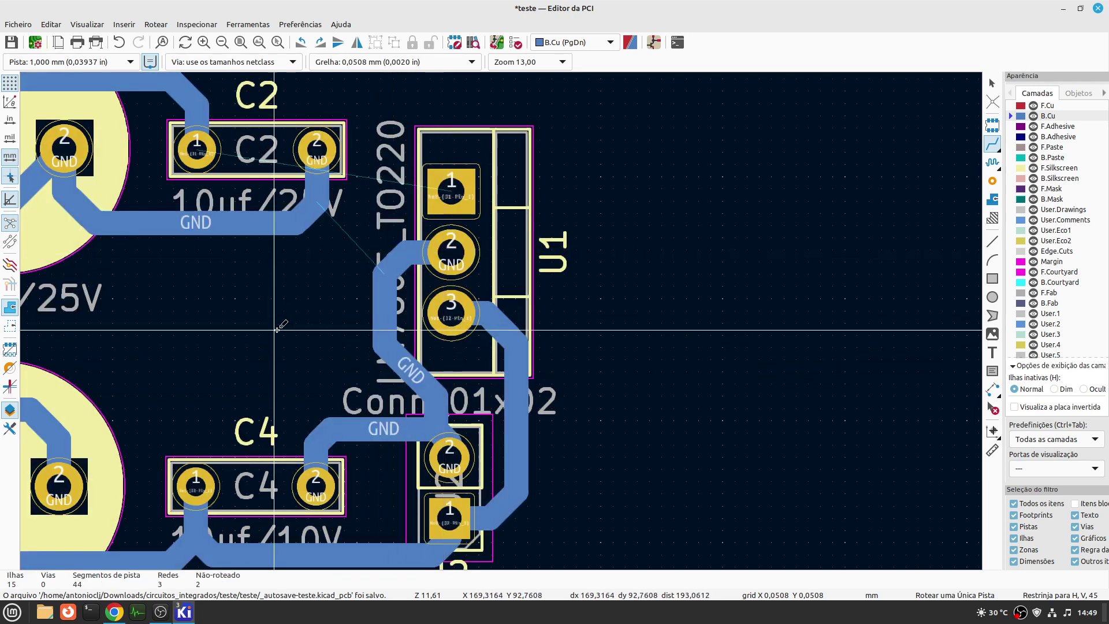
# - Connect C2 pin 2's track diagonally to the bend in U1's GND track, and route C2 pin 1 over the top of C2 to U1 pin 1
pyautogui.scroll(-2, 306, 288)
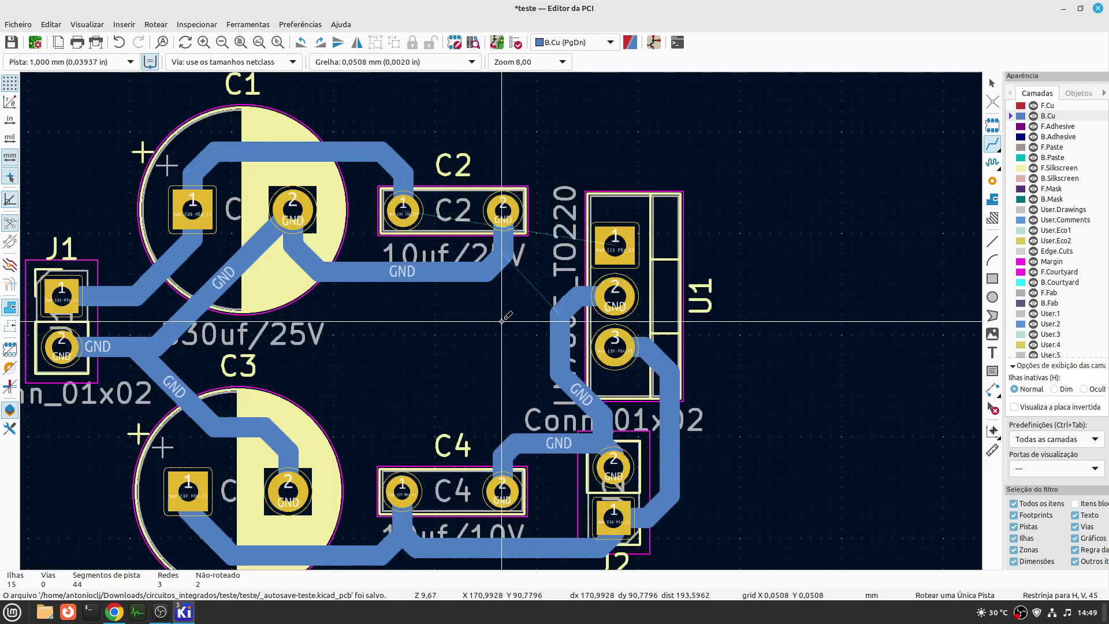
pyautogui.scroll(2, 489, 210)
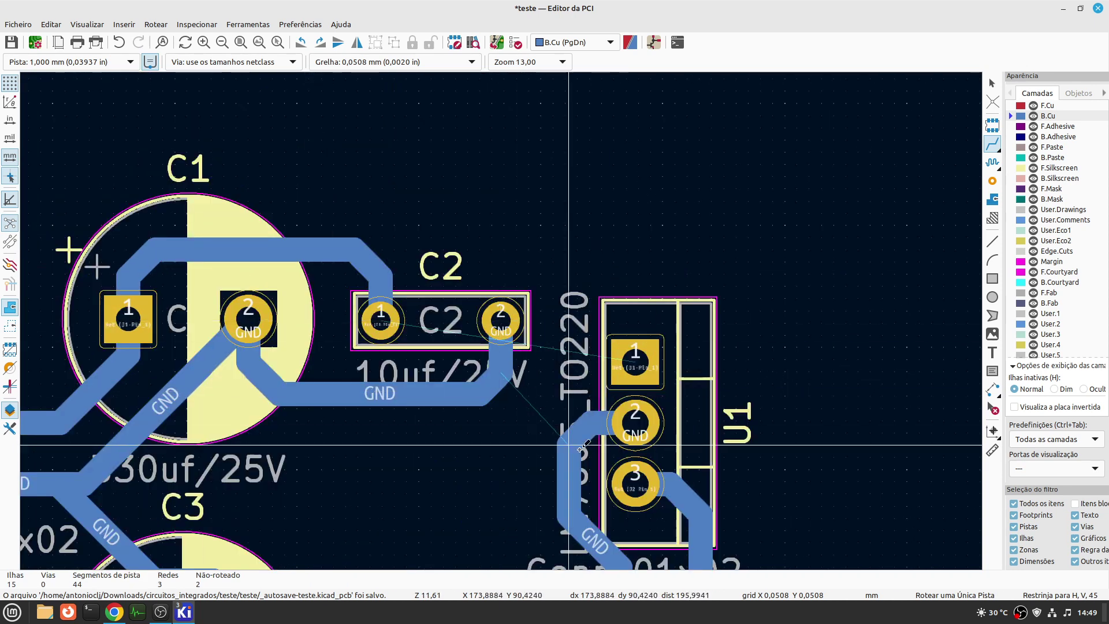
pyautogui.click(500, 375)
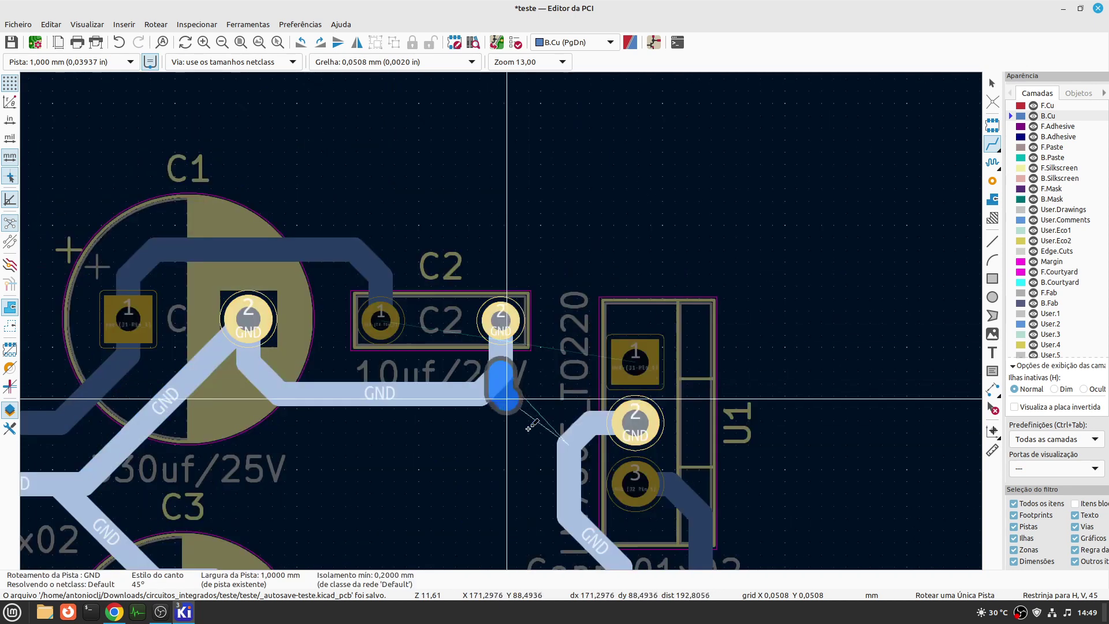
pyautogui.click(566, 442)
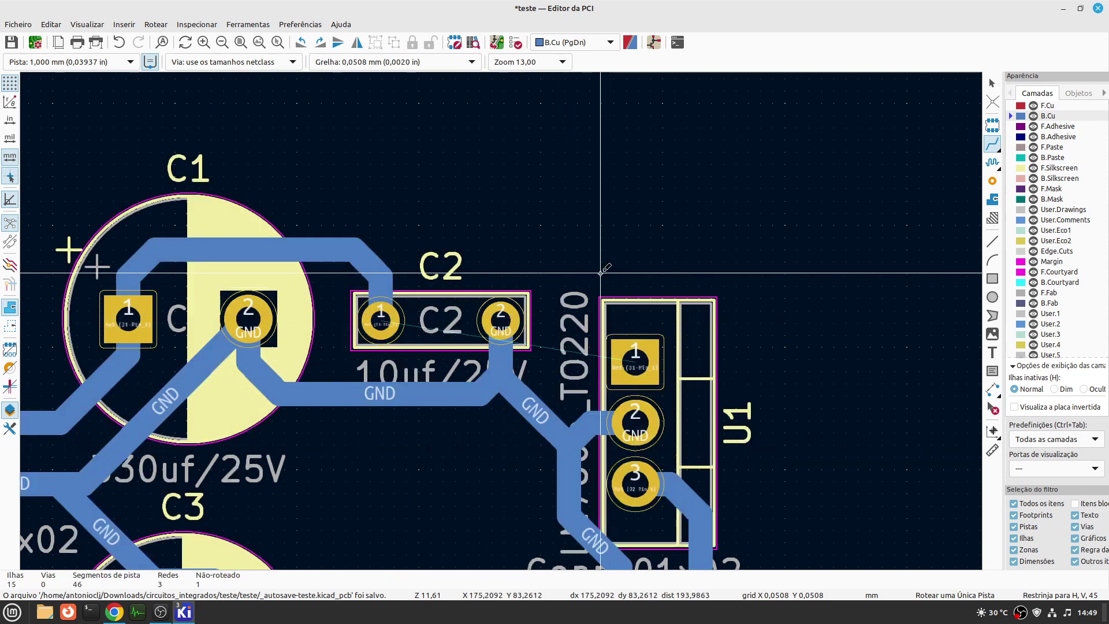
pyautogui.click(380, 295)
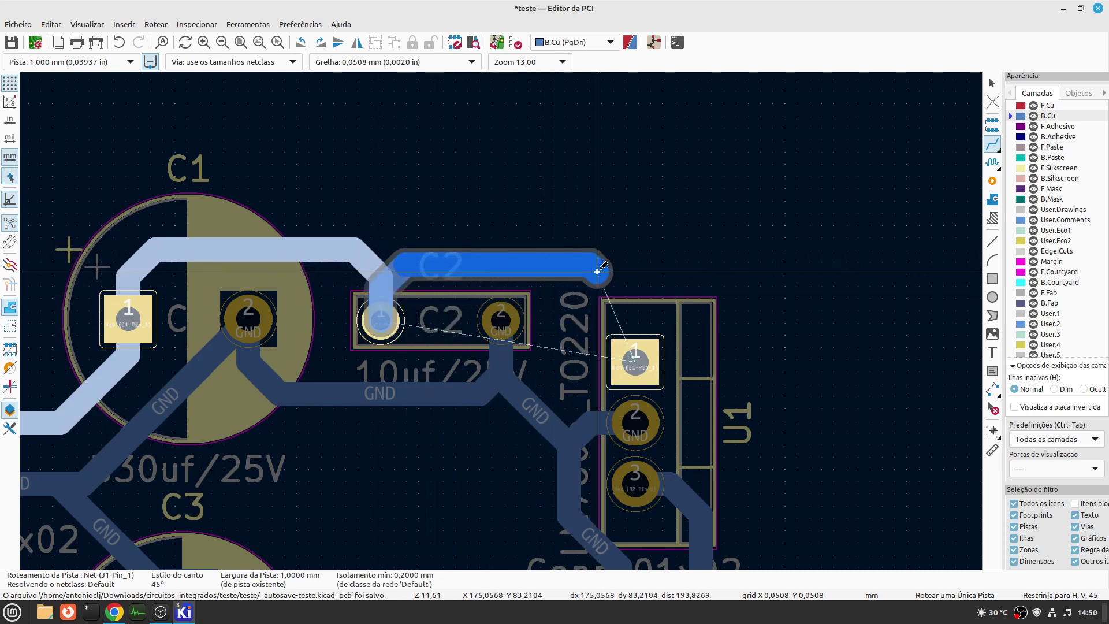
pyautogui.click(635, 359)
# - Inspect the routed board as a whole, and examine its component side and underside tracks in the 3D viewer
pyautogui.scroll(-4, 500, 343)
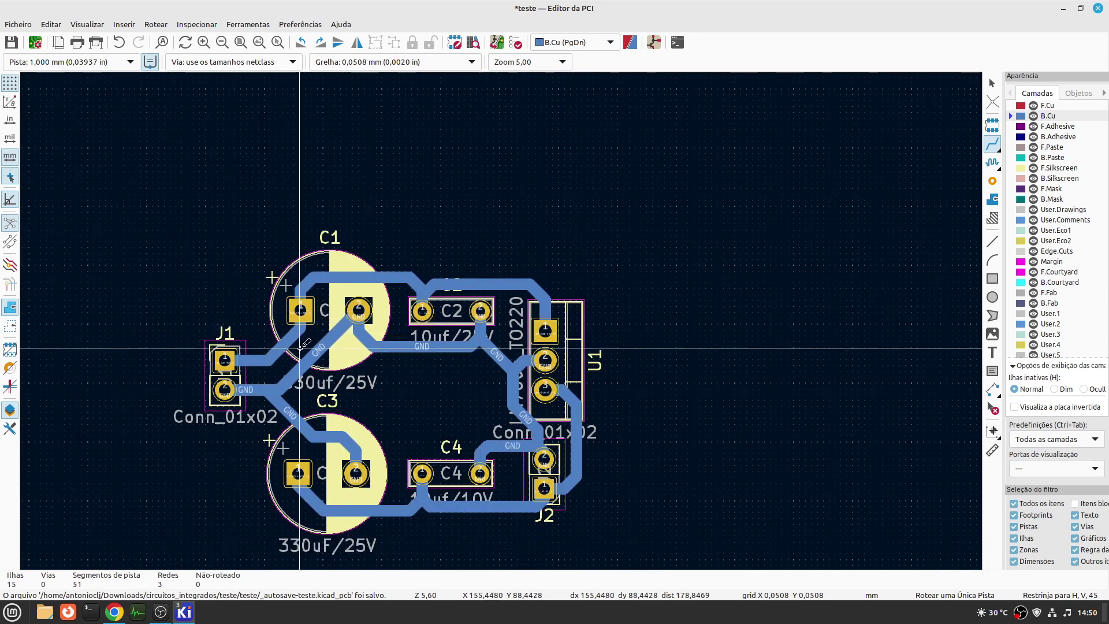
pyautogui.scroll(1, 589, 360)
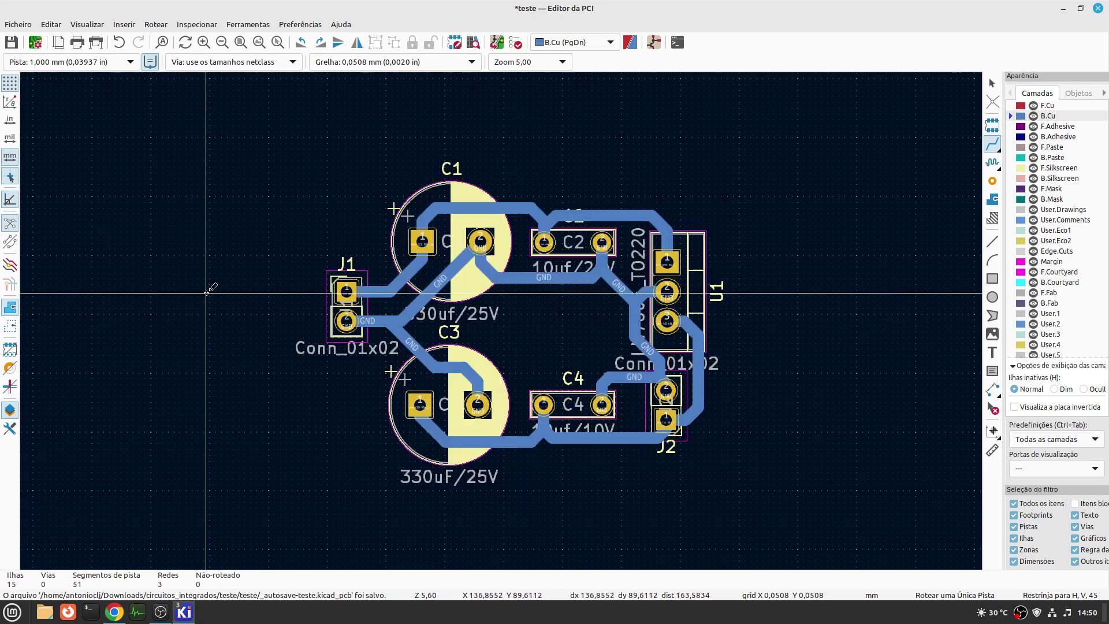
pyautogui.press('Home')
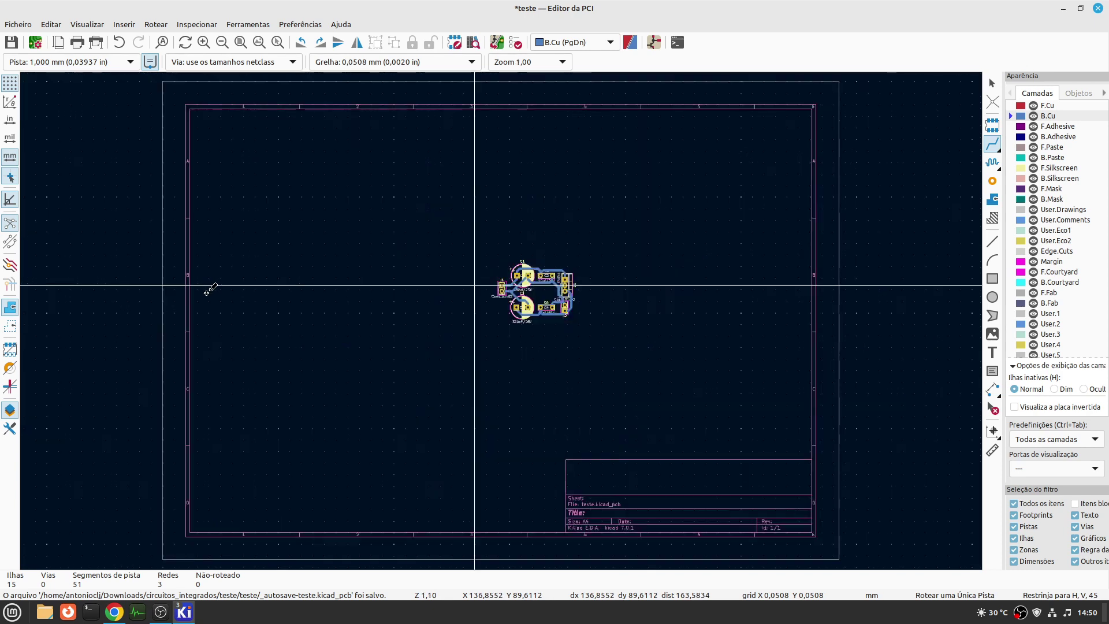
pyautogui.hotkey('ctrl', 'Home')
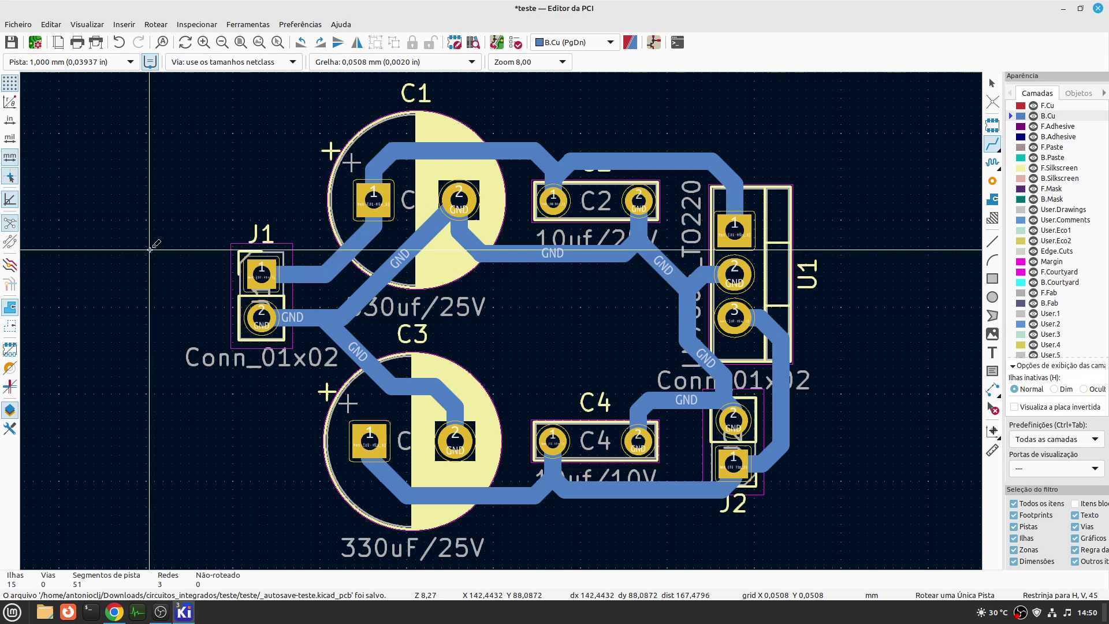
pyautogui.click(86, 24)
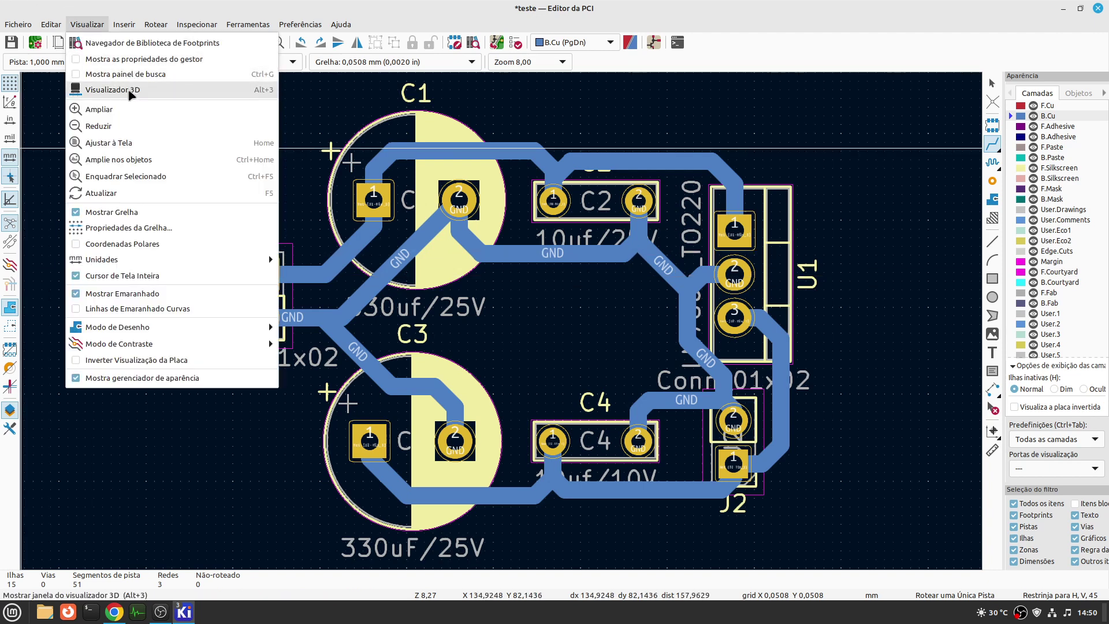
pyautogui.click(110, 80)
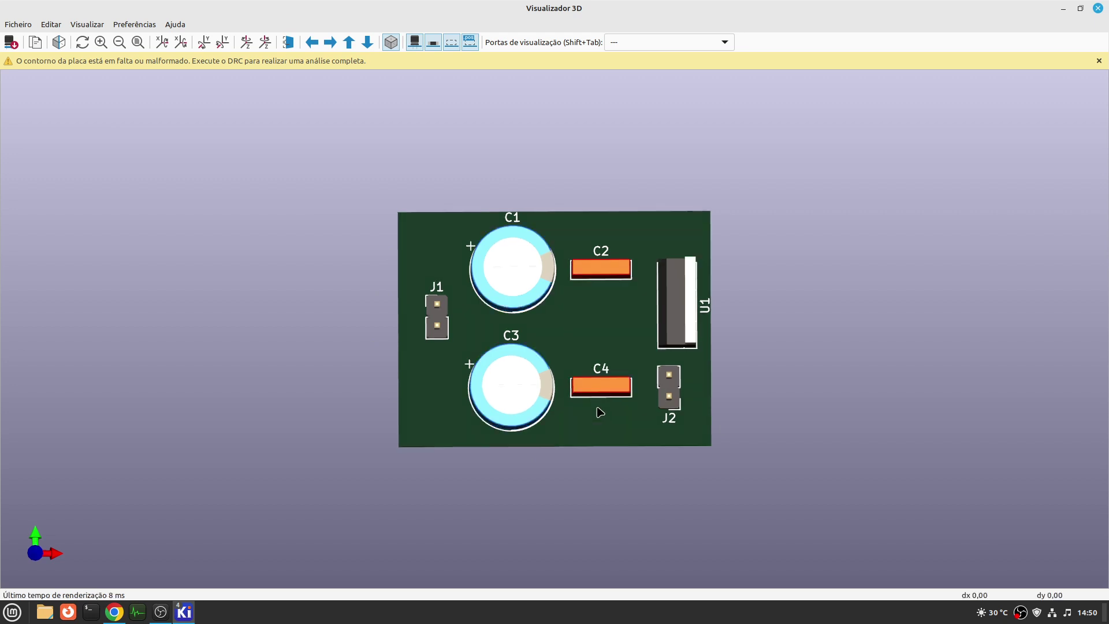
pyautogui.moveTo(601, 413); pyautogui.dragTo(577, 178)
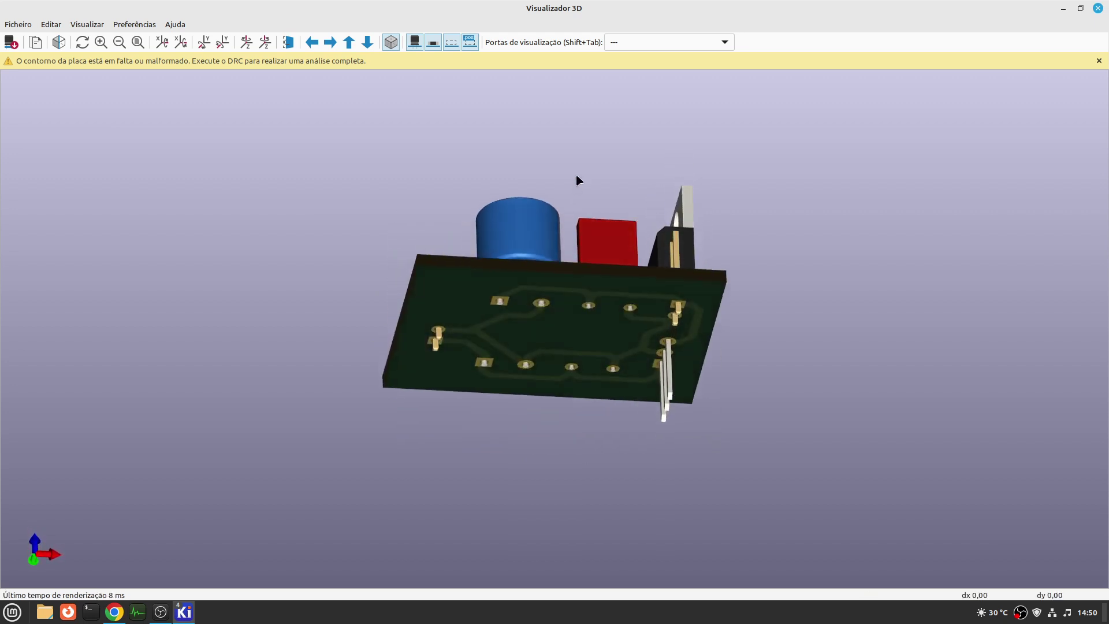
pyautogui.moveTo(589, 384); pyautogui.dragTo(525, 156)
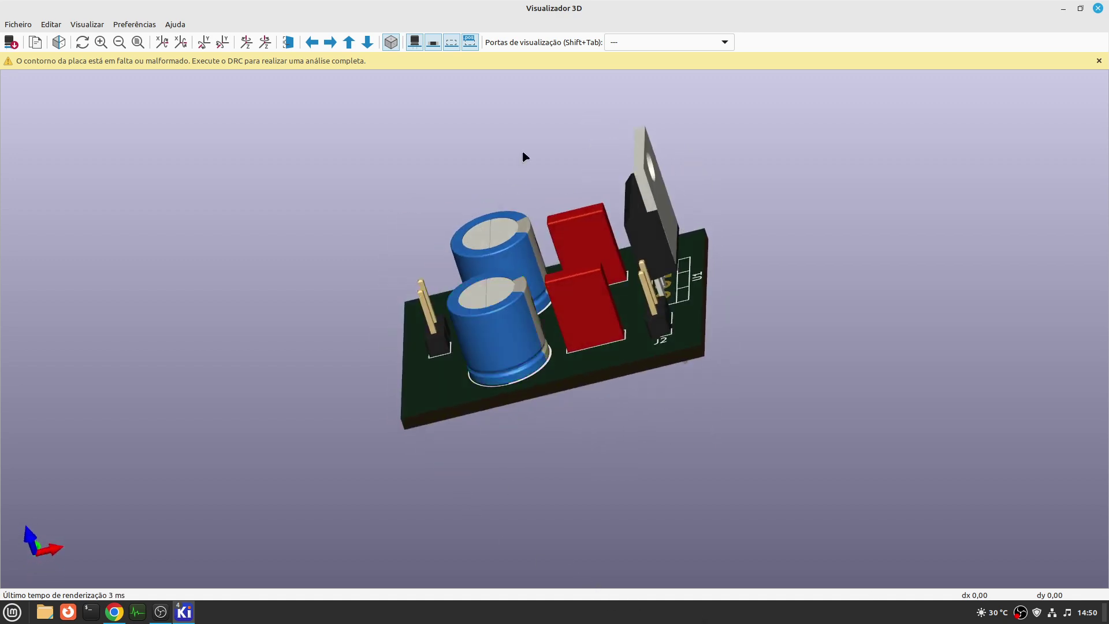
pyautogui.click(1098, 9)
# - Reopen the 3D viewer to check the component side from above, and return to the board layout
pyautogui.scroll(-3, 399, 261)
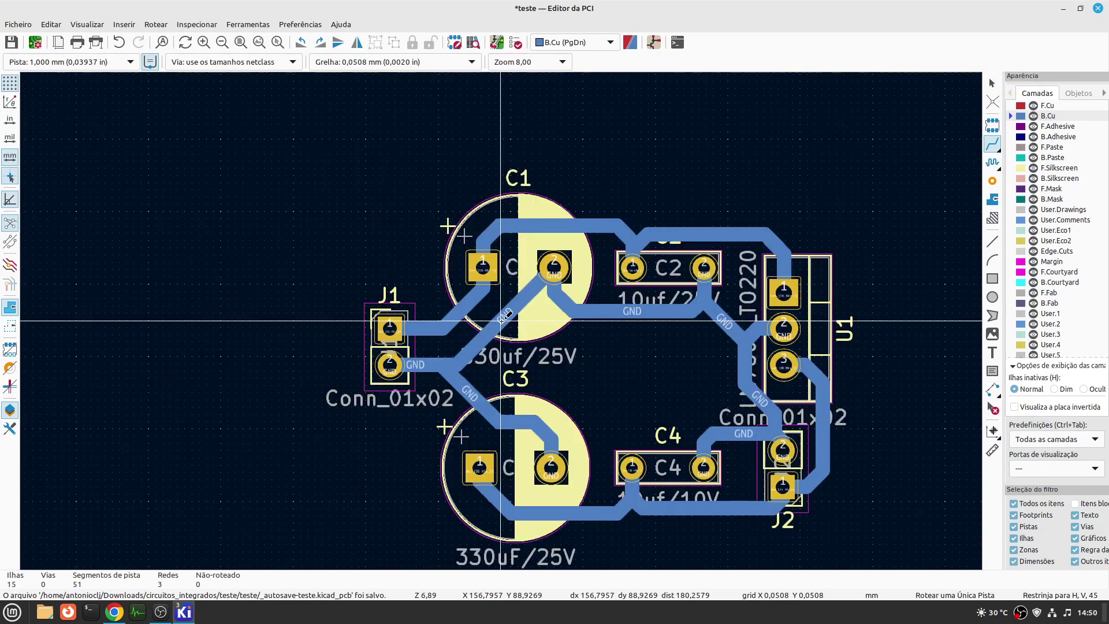
pyautogui.scroll(1, 501, 319)
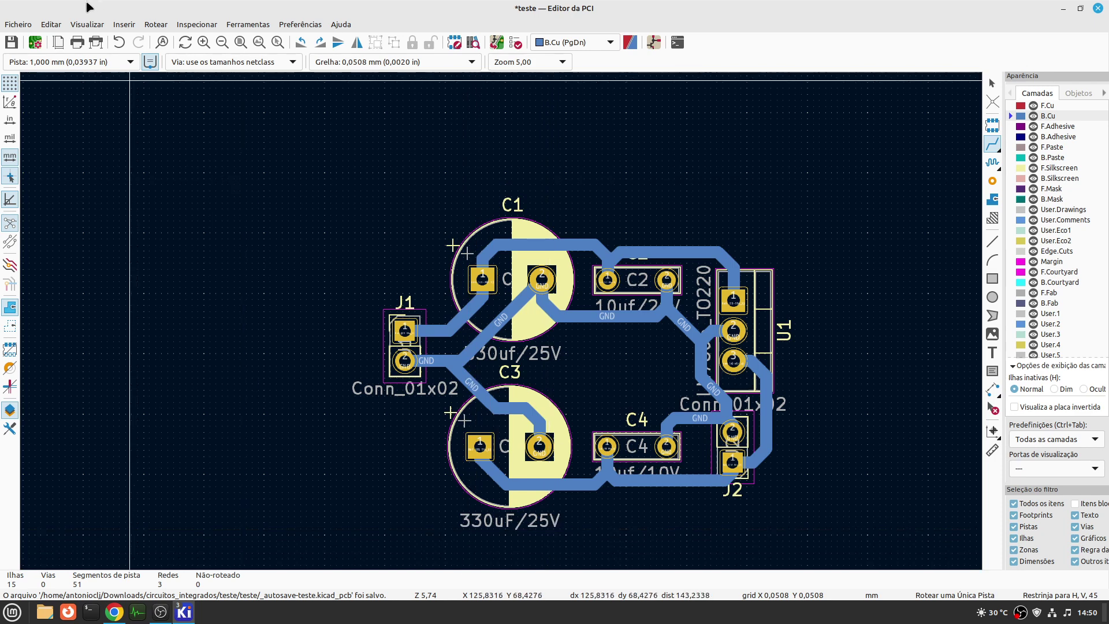
pyautogui.click(87, 24)
pyautogui.click(113, 89)
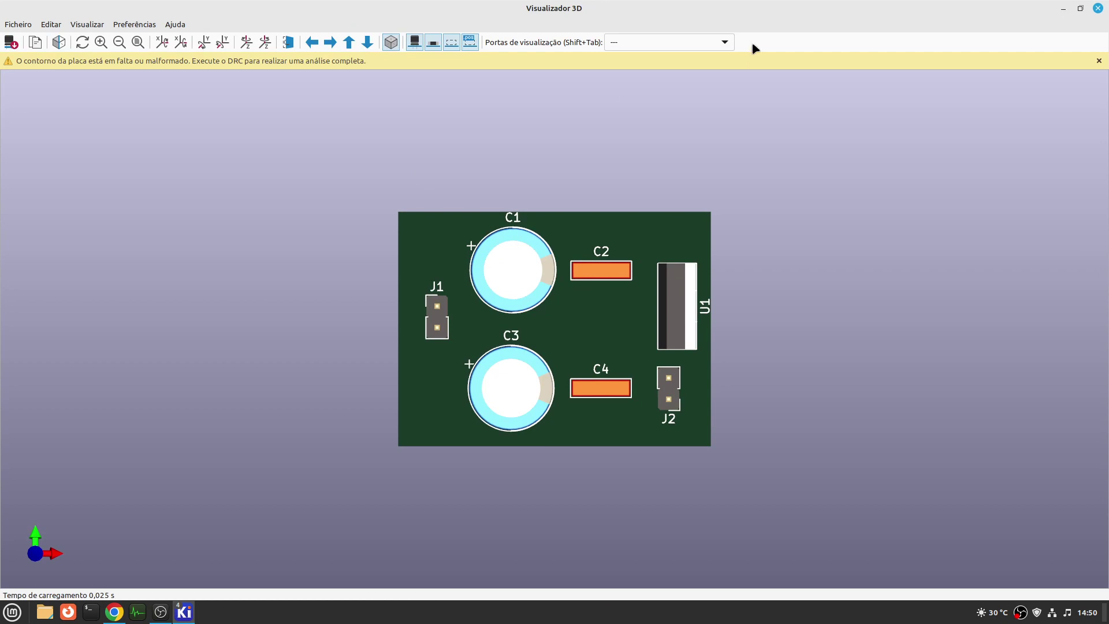
pyautogui.click(1097, 8)
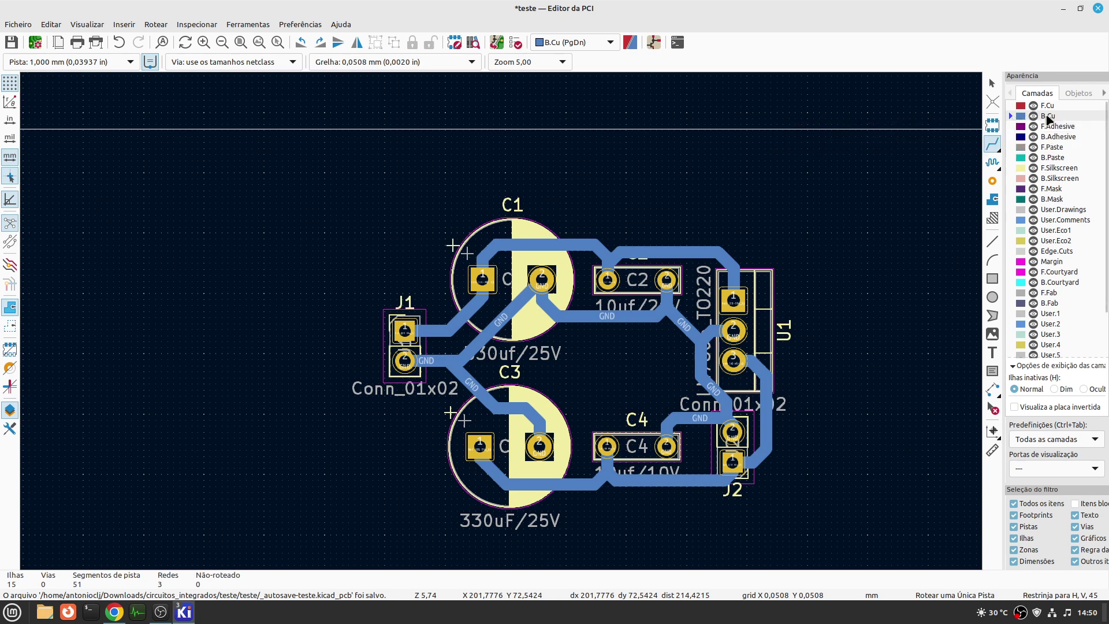
pyautogui.click(992, 201)
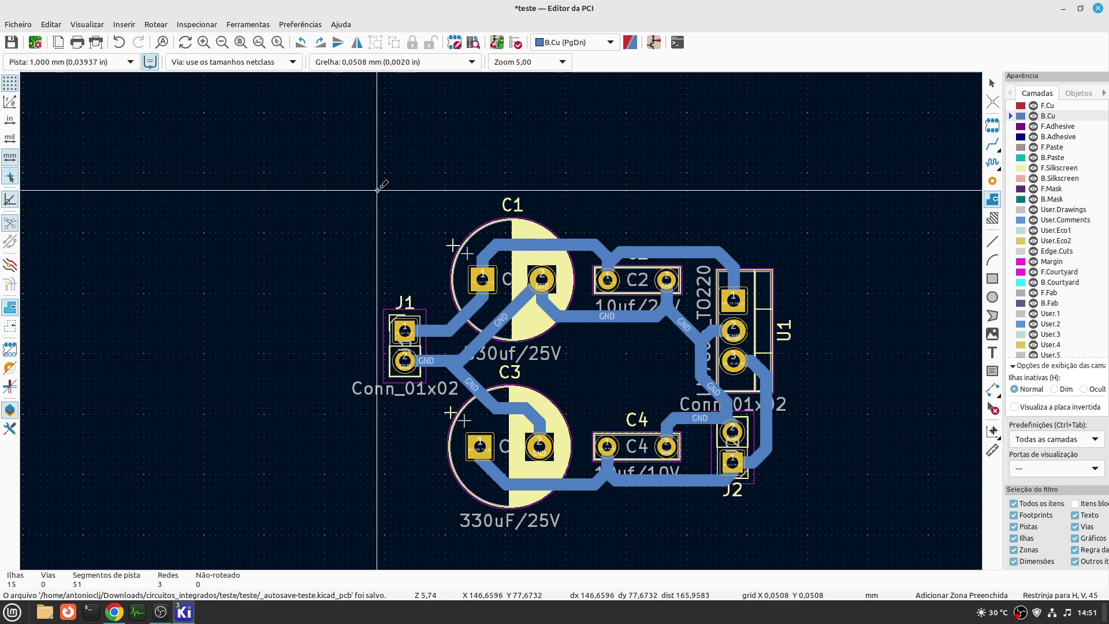
pyautogui.click(377, 190)
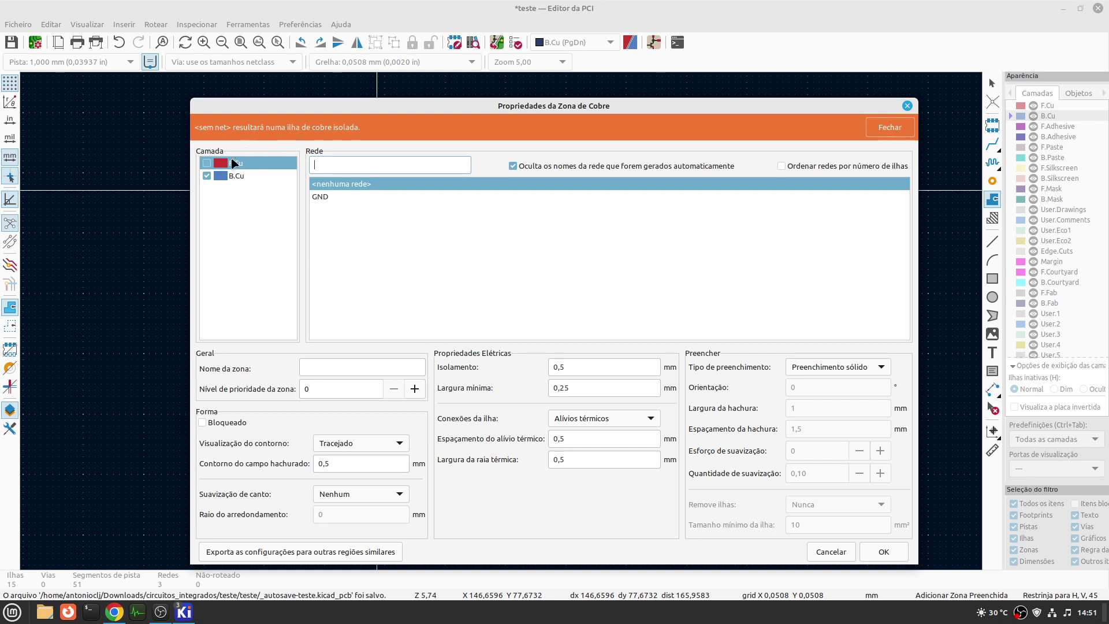
pyautogui.click(246, 172)
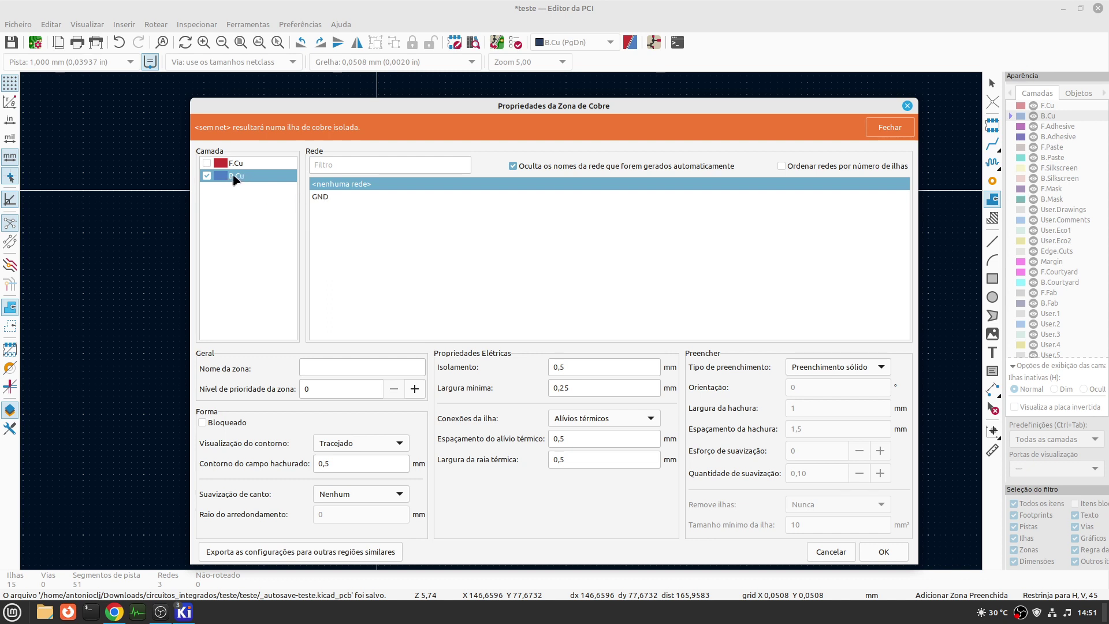
pyautogui.click(324, 197)
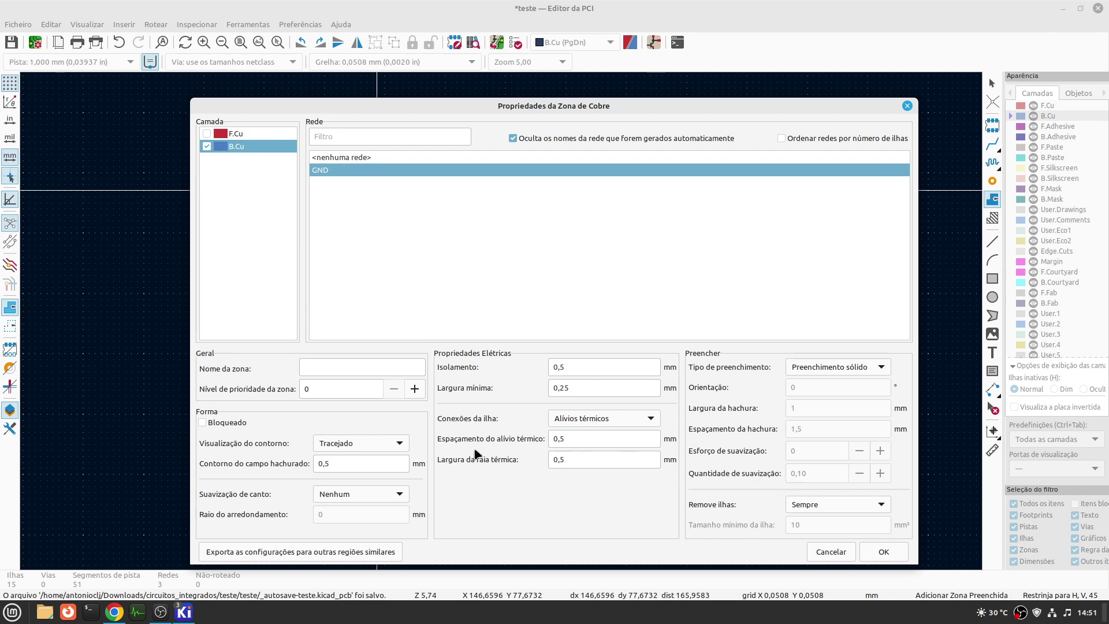
pyautogui.click(883, 368)
pyautogui.click(883, 367)
pyautogui.click(883, 552)
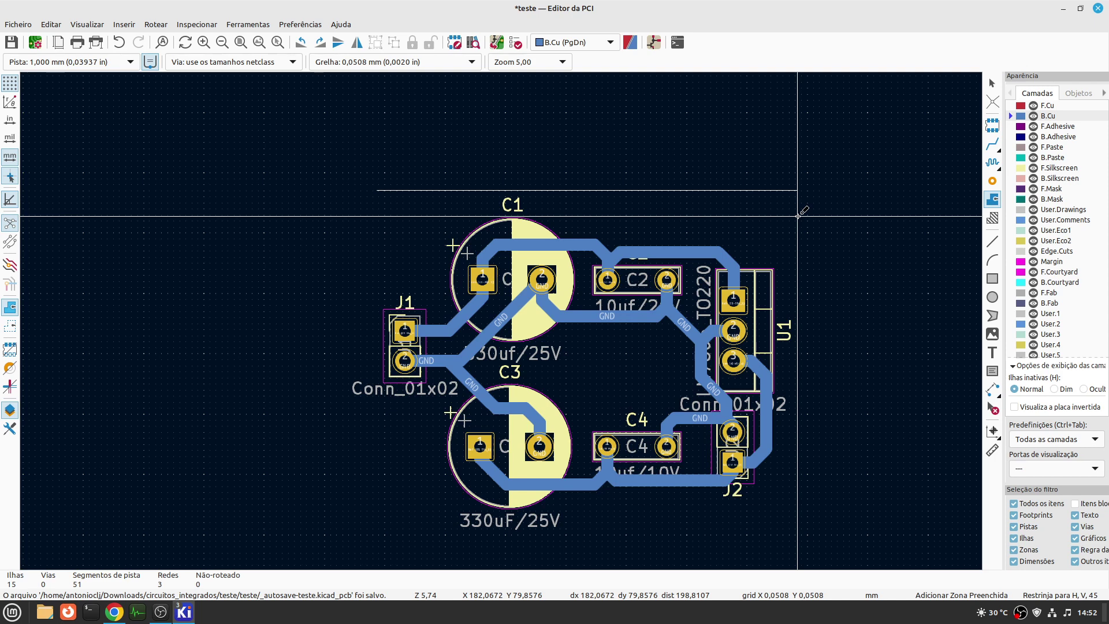
pyautogui.press('Escape')
pyautogui.press('Escape')
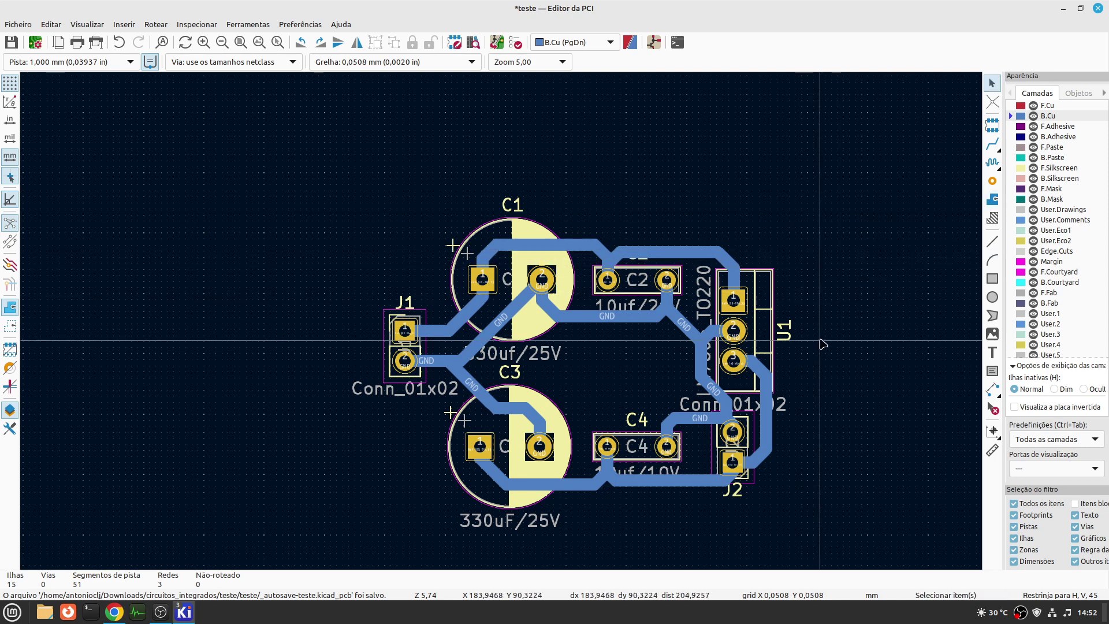
# - Rotate U1's silkscreen reference text to horizontal and place it just above the outer part of the U1 outline
pyautogui.click(783, 339)
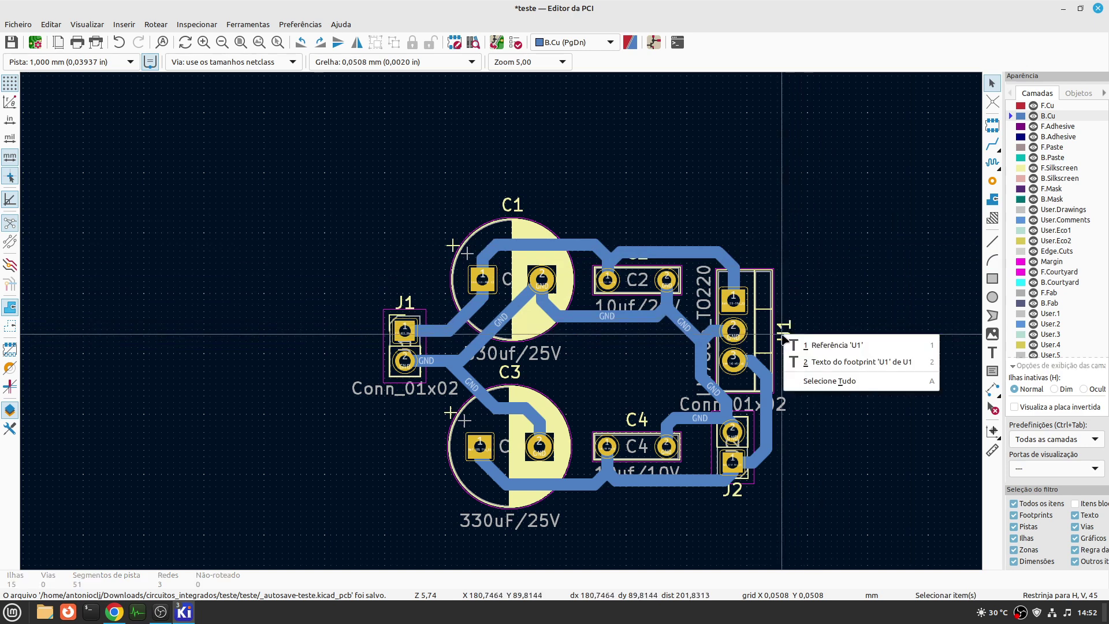
pyautogui.click(855, 347)
pyautogui.press('m')
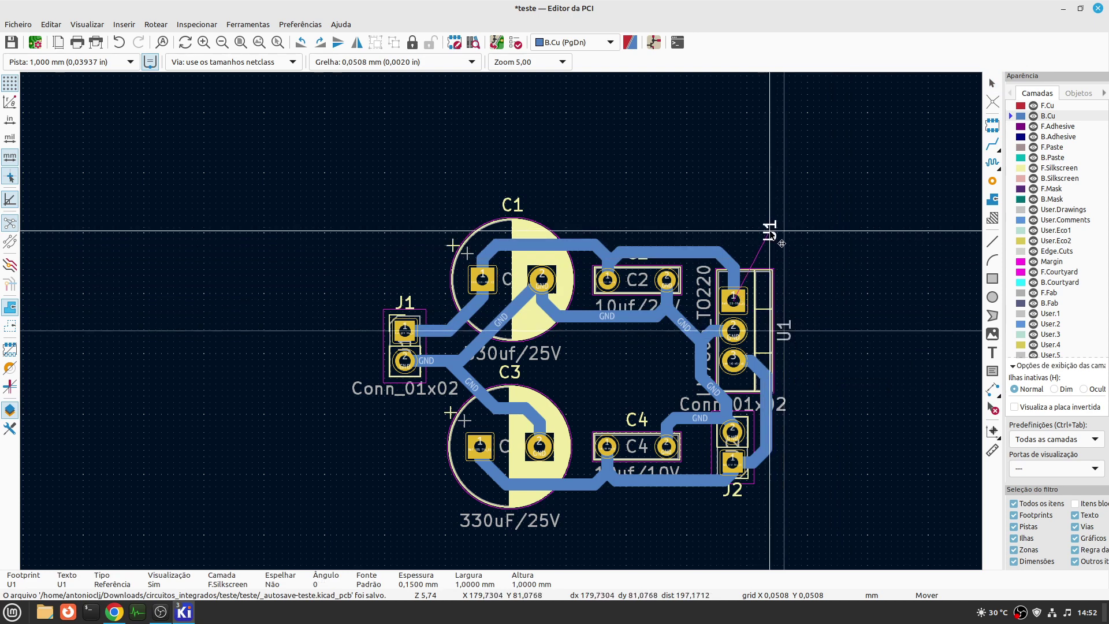
pyautogui.press('r')
pyautogui.click(756, 260)
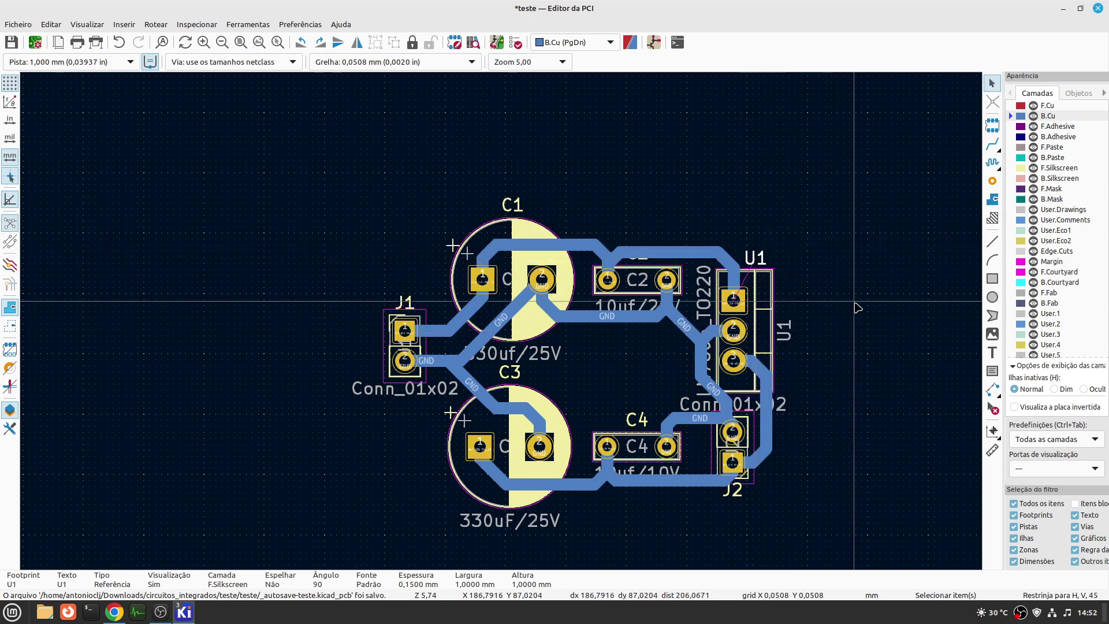
# - Rotate U1's F.Fab reference text to horizontal and place it over the silkscreen reference above U1
pyautogui.press('m')
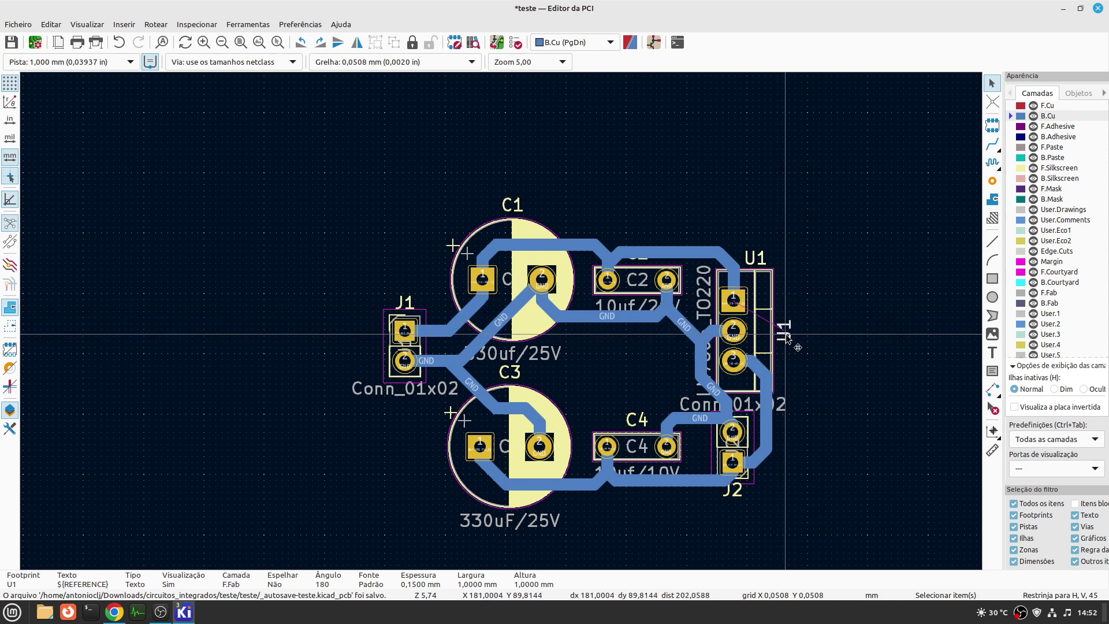
pyautogui.press('r')
pyautogui.press('r')
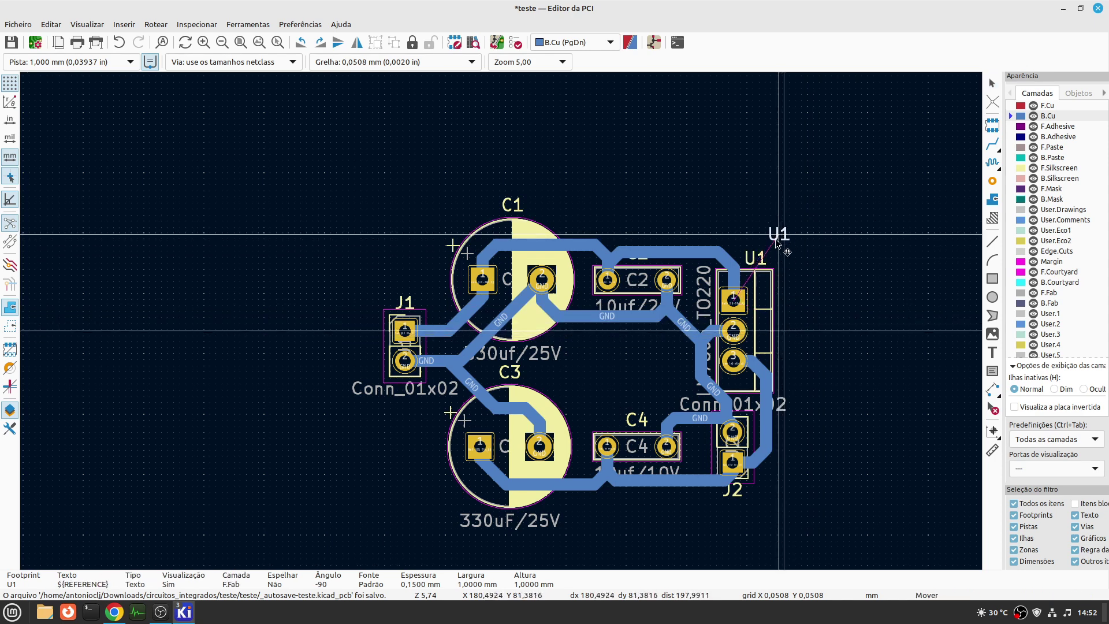
pyautogui.press('r')
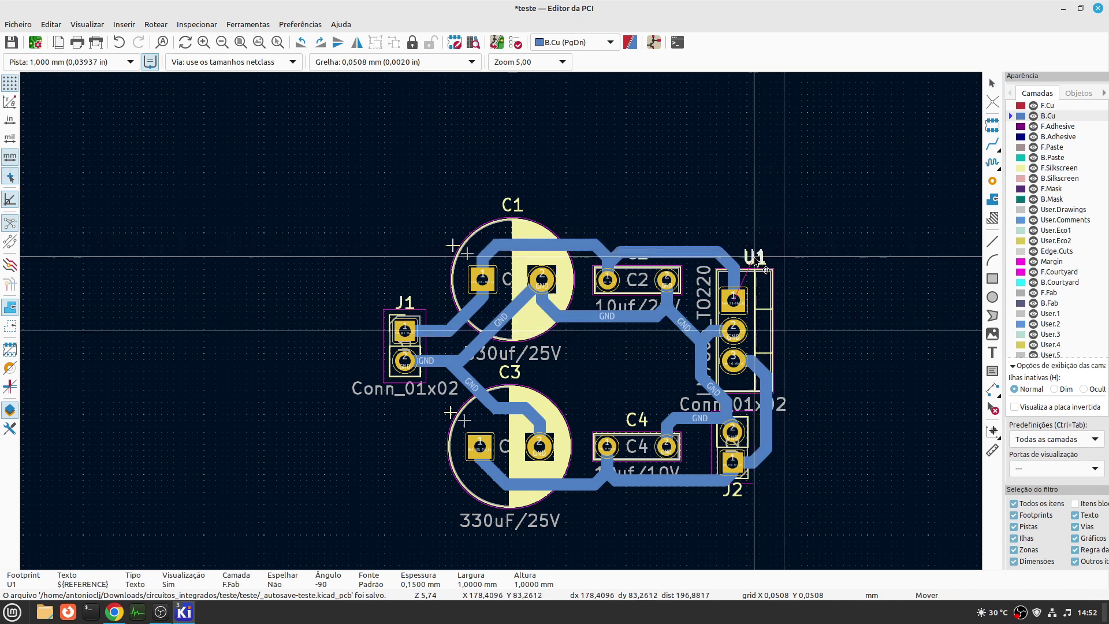
pyautogui.scroll(10, 501, 324)
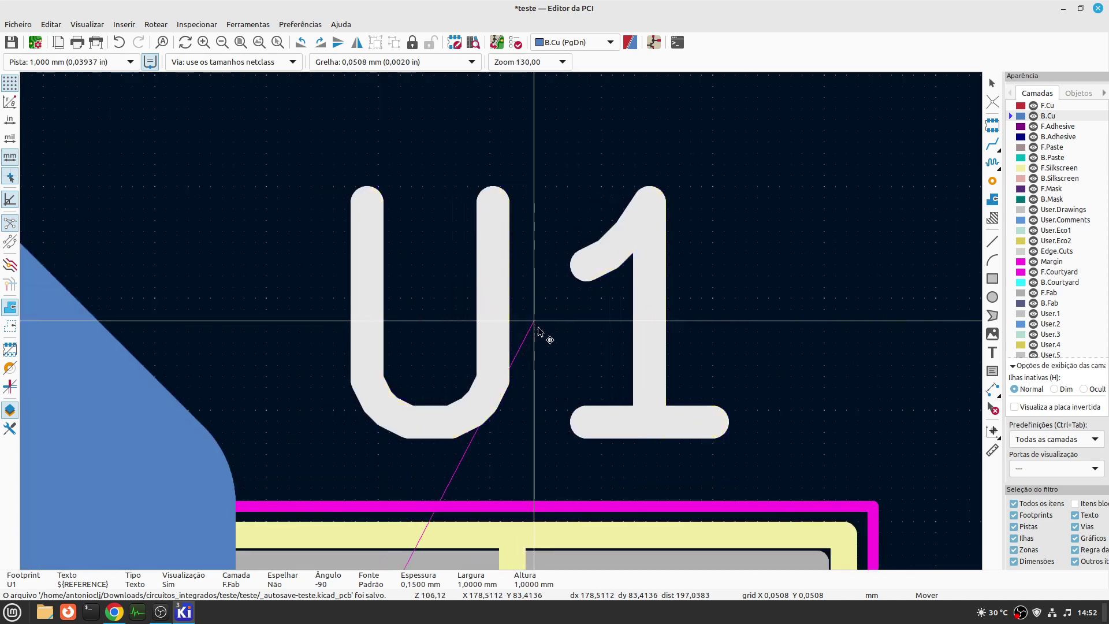
pyautogui.click(541, 327)
pyautogui.scroll(-8, 439, 306)
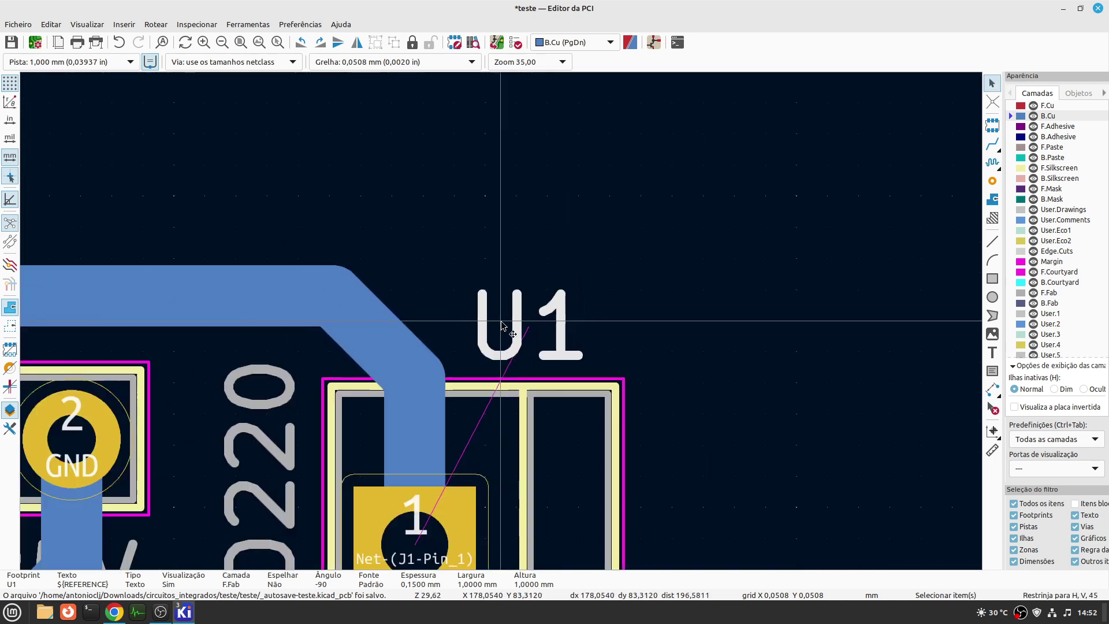
# - Check the placement of U1's reference label in the 3D viewer, and return to the board layout
pyautogui.click(87, 24)
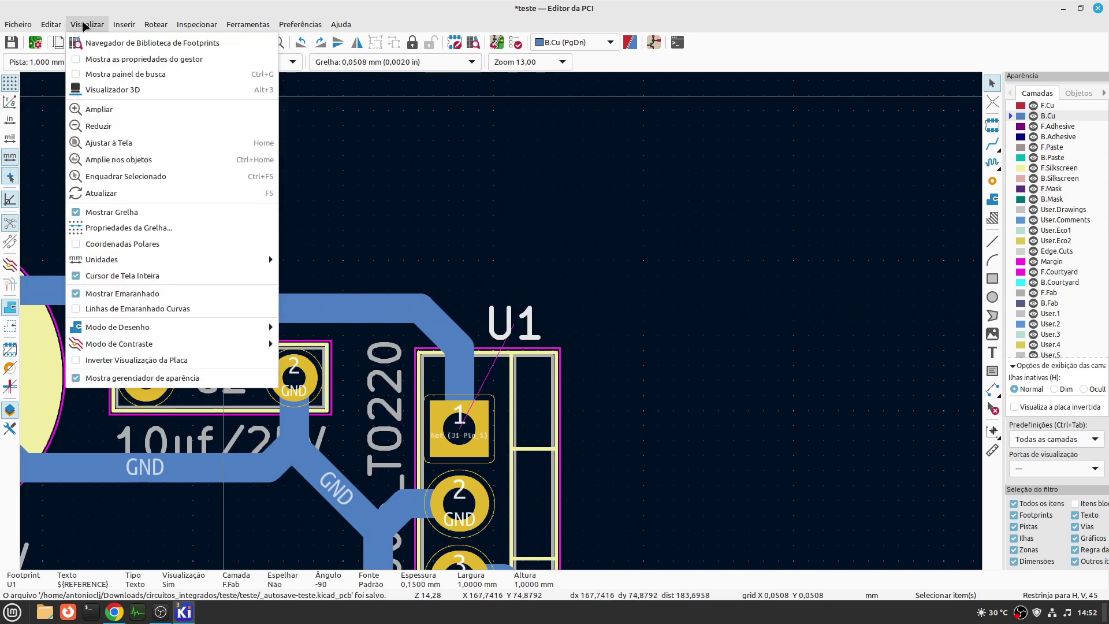
pyautogui.click(113, 90)
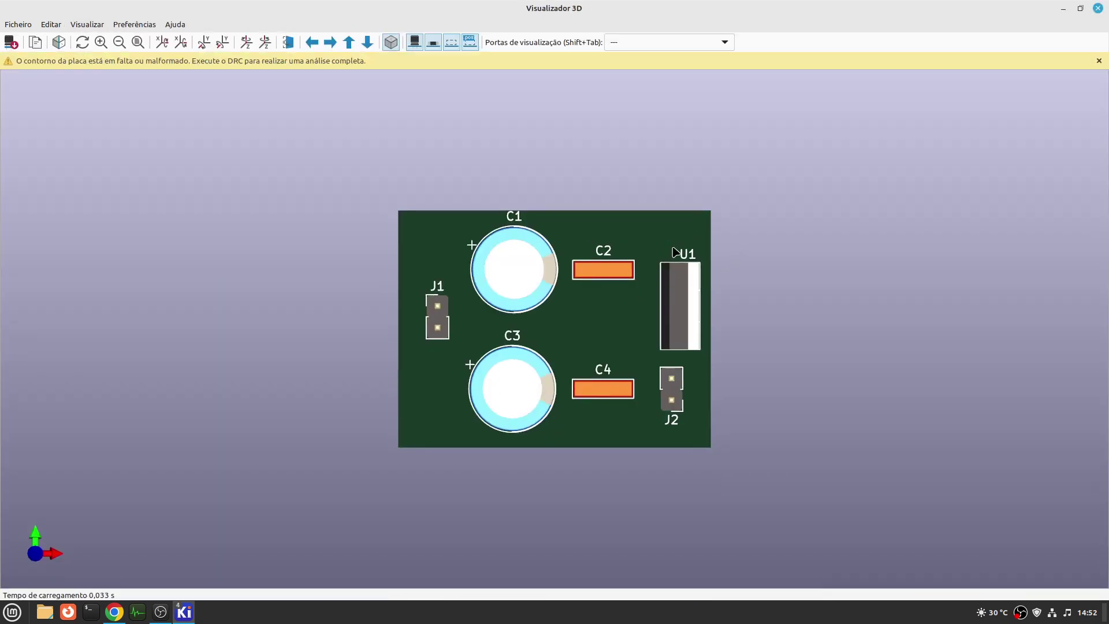
pyautogui.click(1097, 8)
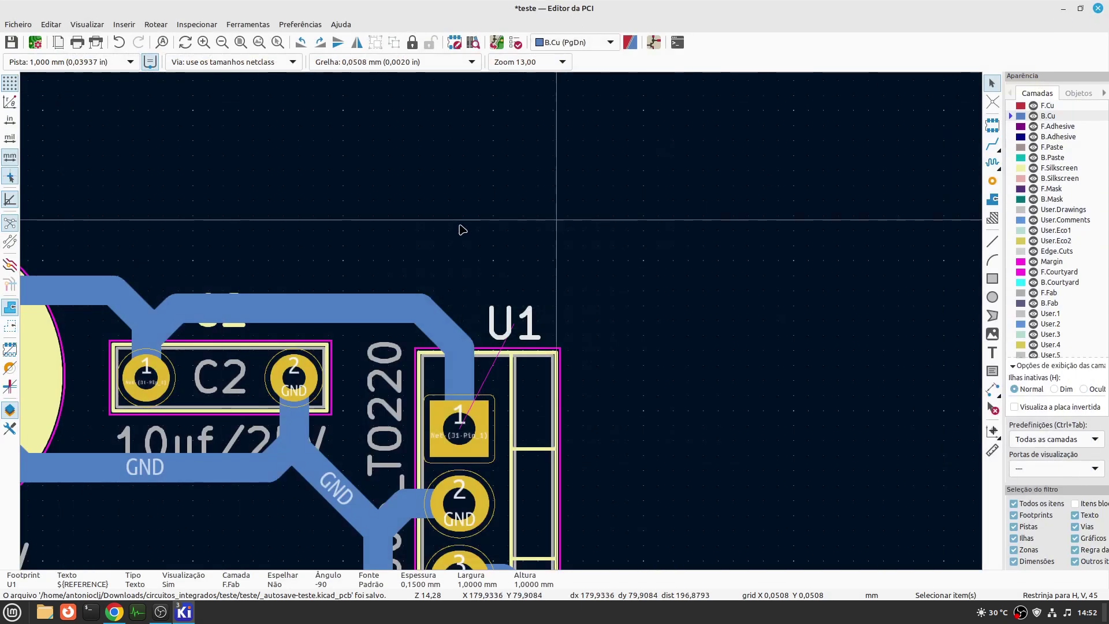
# - Start a solid-filled copper zone on B.Cu assigned to net GND, with its first corner up and outward from J1 and C1
pyautogui.scroll(-4, 496, 323)
pyautogui.scroll(3, 281, 406)
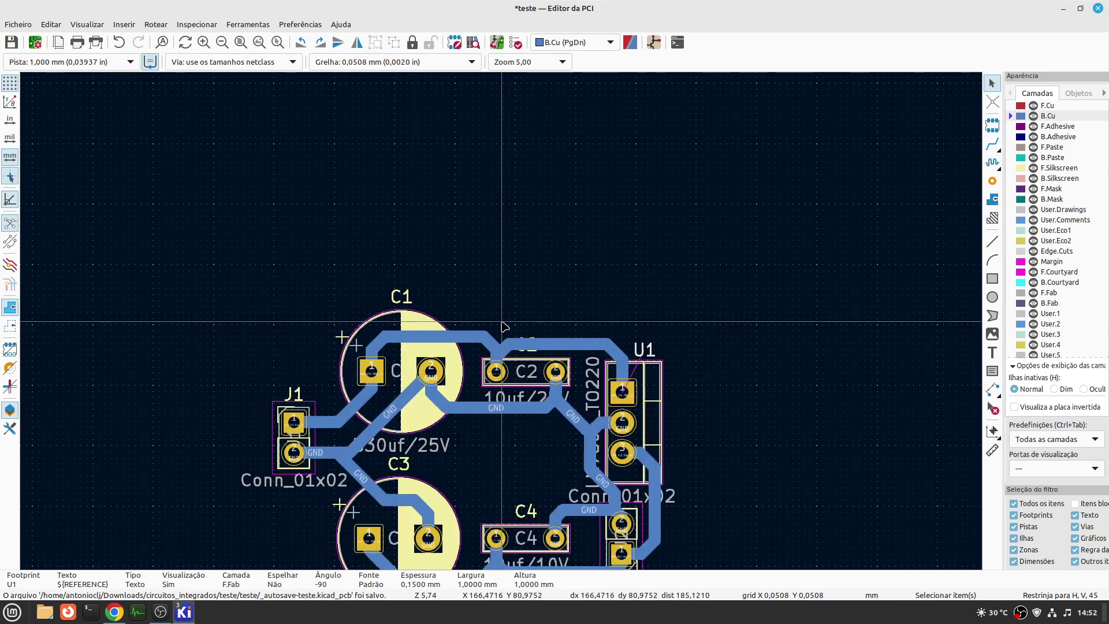
pyautogui.scroll(-2, 500, 321)
pyautogui.scroll(2, 501, 320)
pyautogui.scroll(1, 517, 276)
pyautogui.scroll(-1, 546, 297)
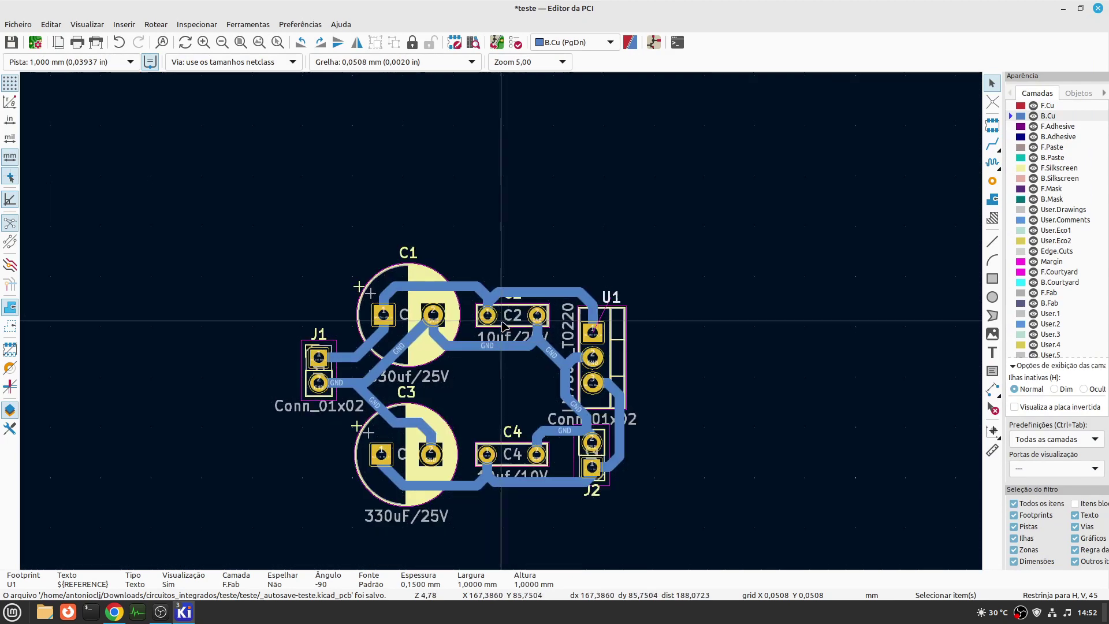
pyautogui.click(992, 198)
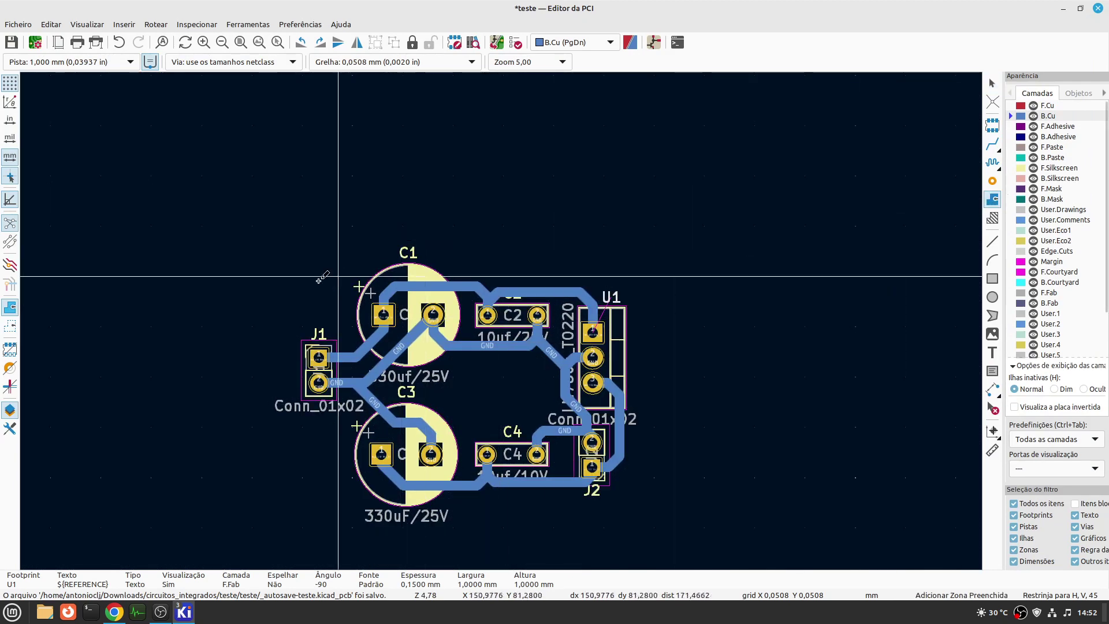
pyautogui.scroll(2, 503, 312)
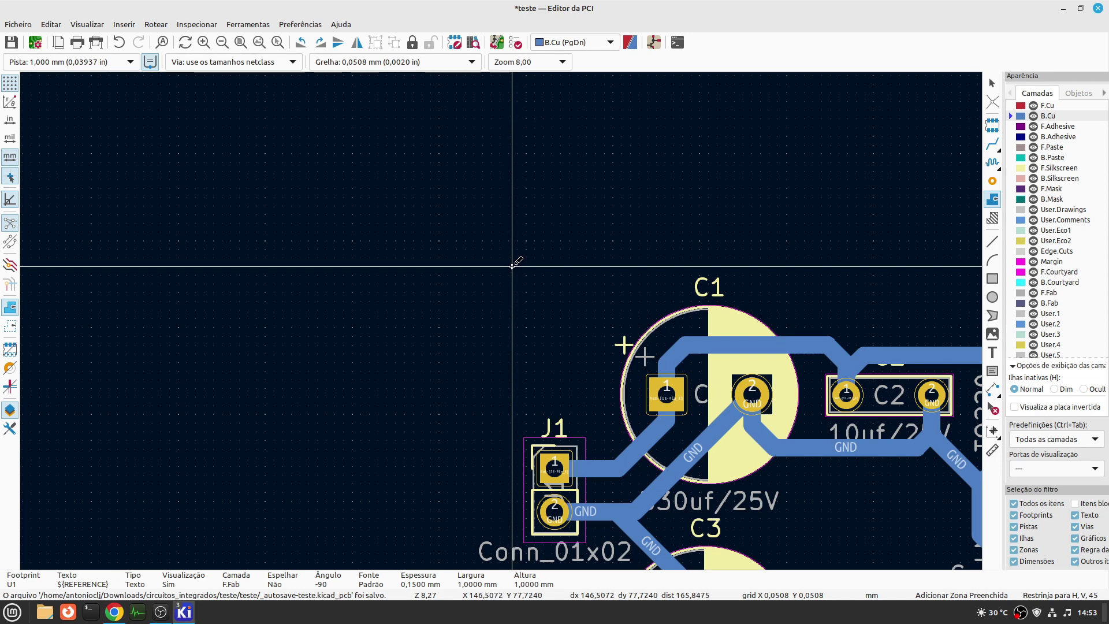
pyautogui.click(511, 266)
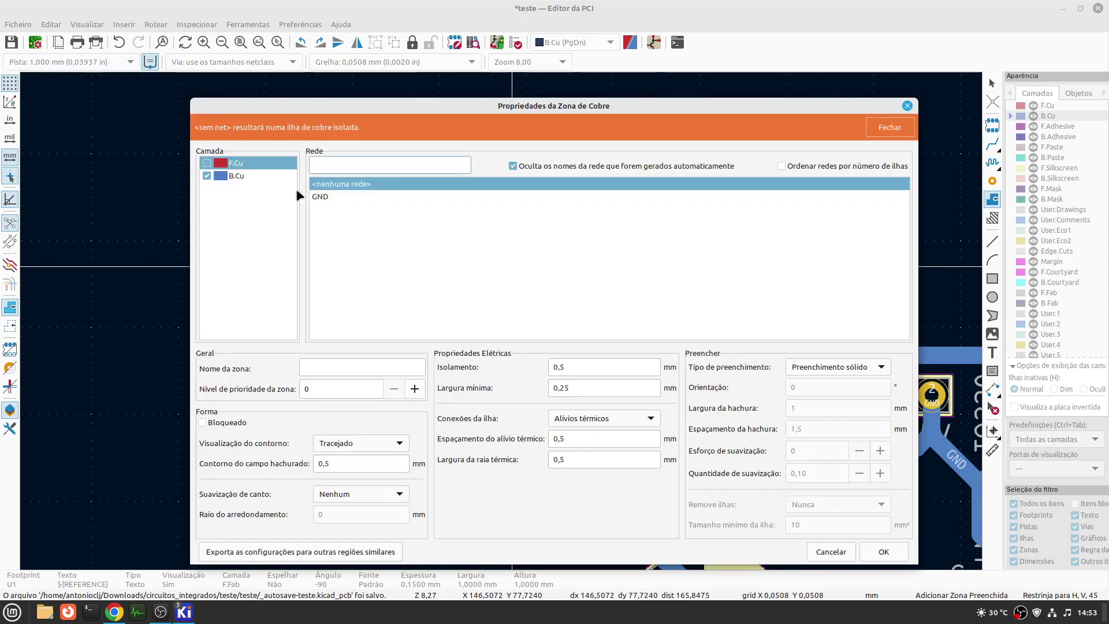
pyautogui.click(346, 196)
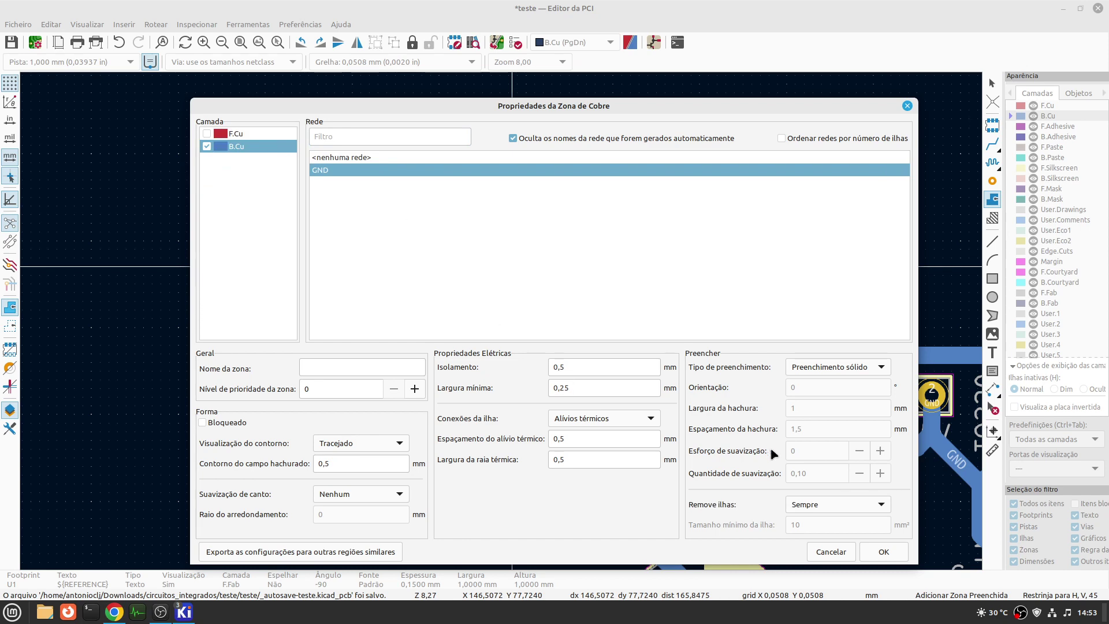
pyautogui.click(899, 556)
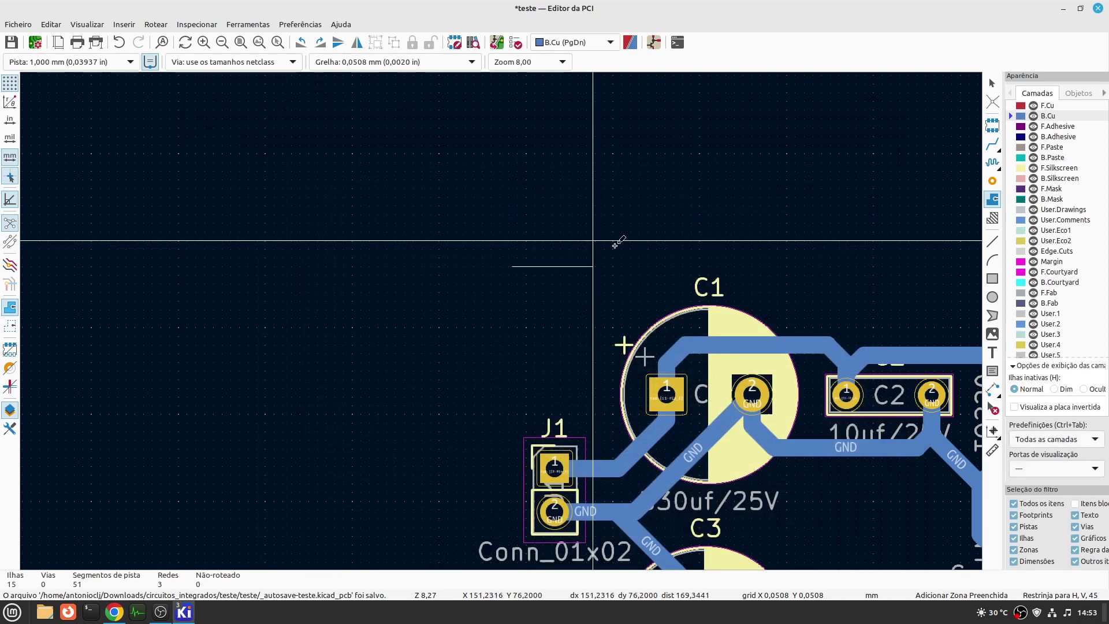
# - Extend the zone outline about 34 mm straight across above C1 to beyond U1, and about 28 mm down past J2
pyautogui.scroll(-4, 804, 280)
pyautogui.scroll(3, 584, 314)
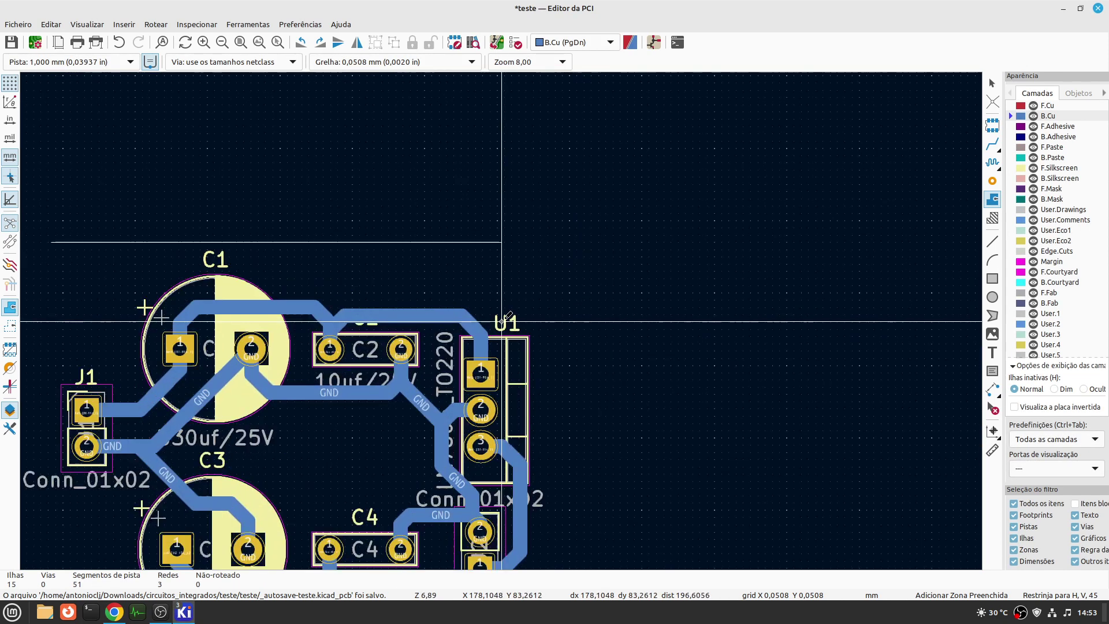
pyautogui.click(541, 299)
pyautogui.scroll(-4, 532, 419)
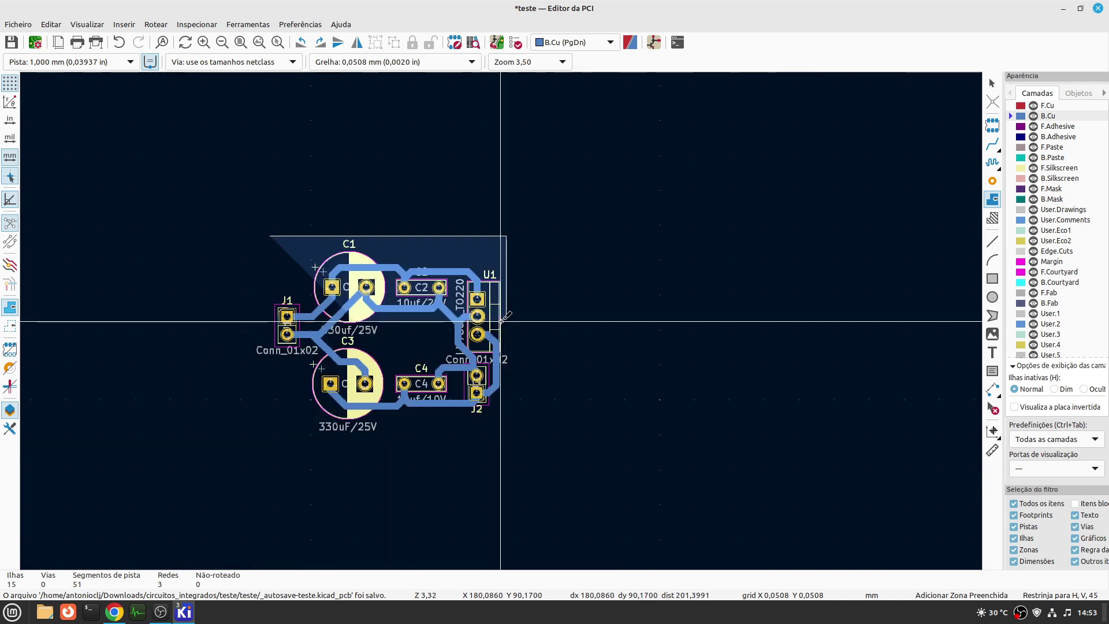
pyautogui.scroll(5, 468, 370)
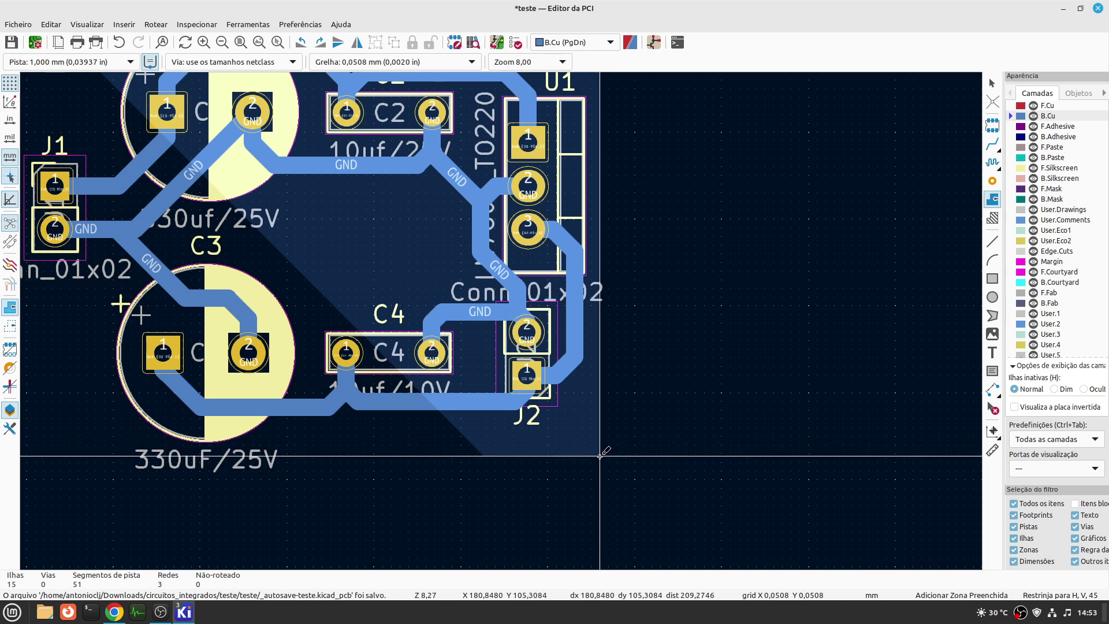
# - Run the zone outline back below C3 and up past J1, and close it at its first corner
pyautogui.scroll(-4, 583, 453)
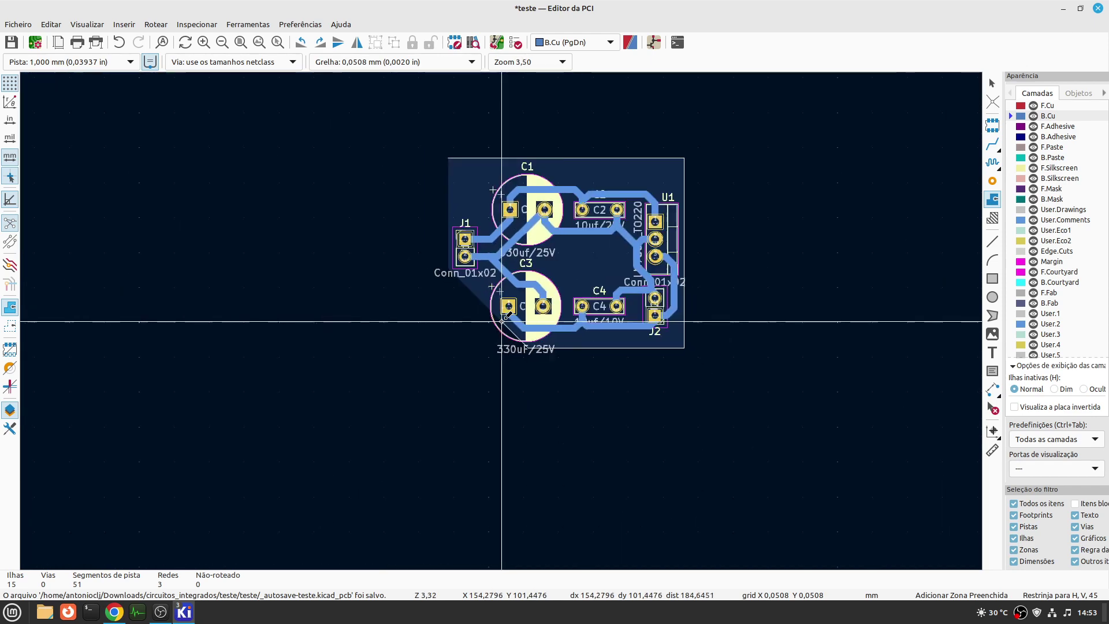
pyautogui.scroll(2, 503, 322)
pyautogui.scroll(3, 405, 295)
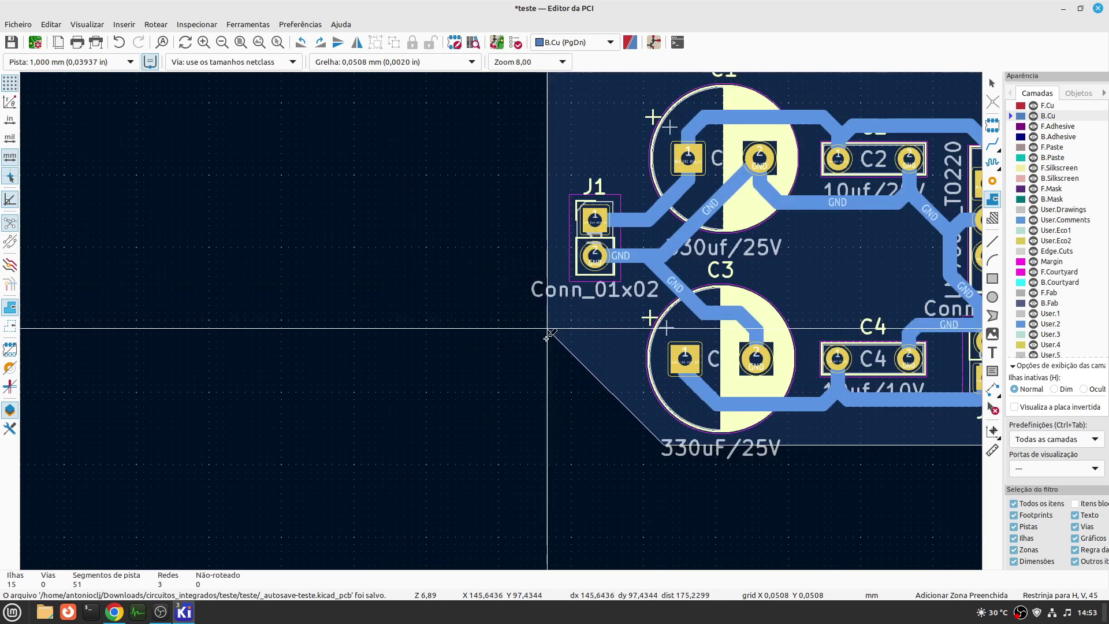
pyautogui.scroll(-1, 502, 320)
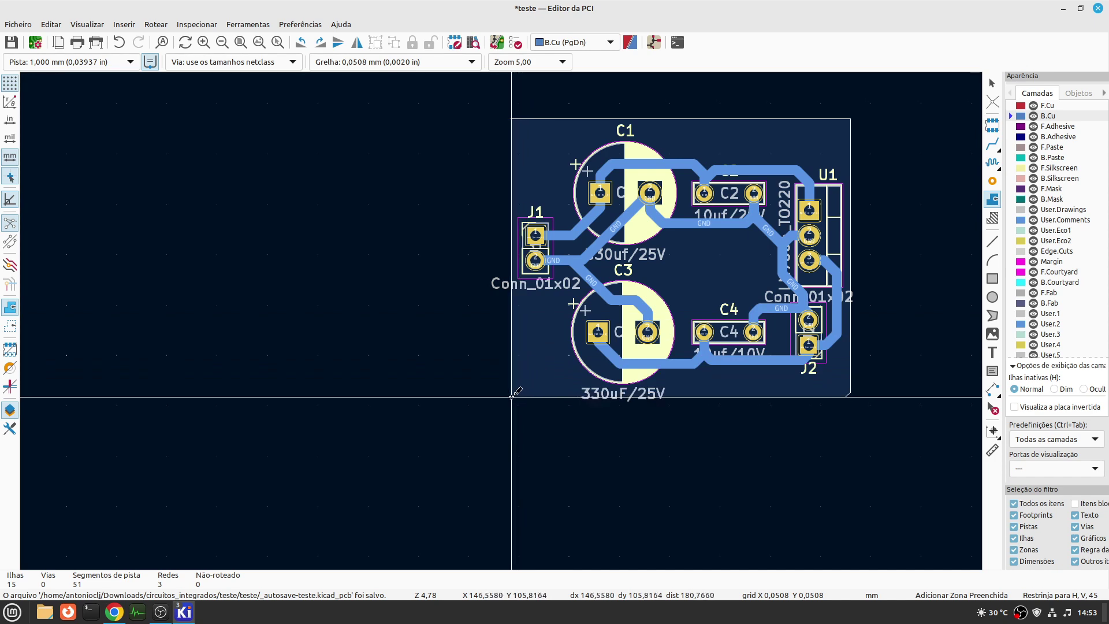
pyautogui.scroll(1, 511, 397)
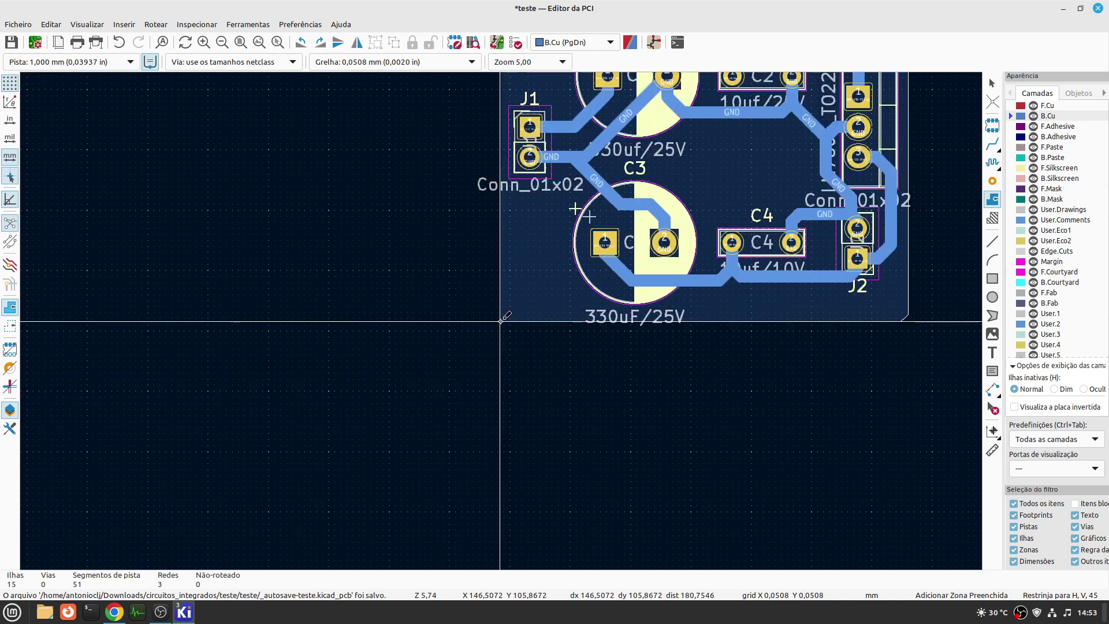
pyautogui.scroll(-2, 501, 320)
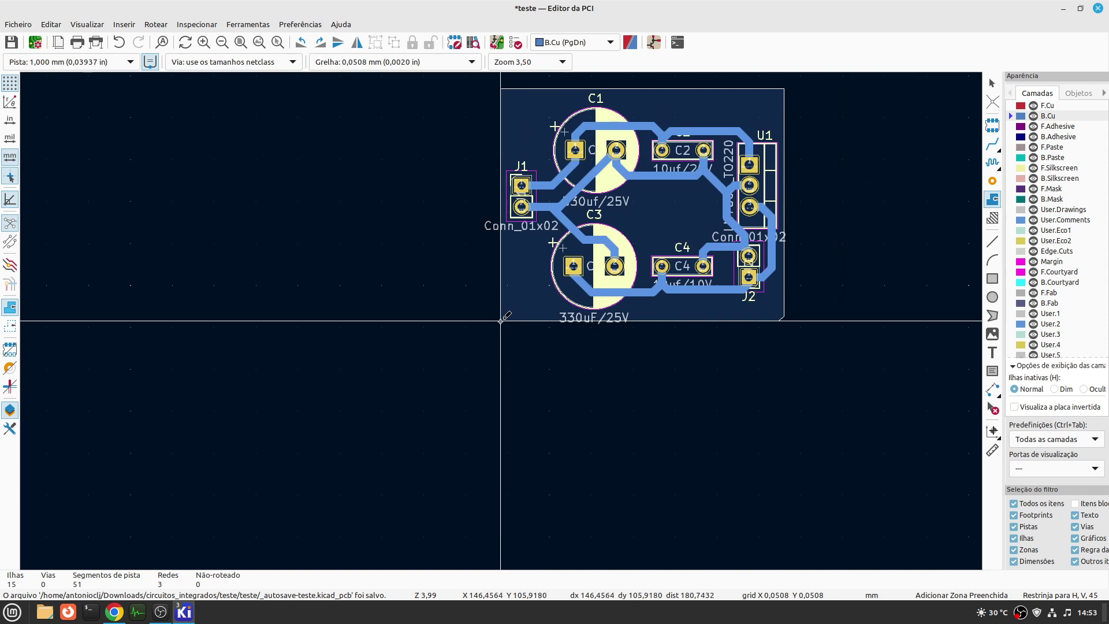
pyautogui.scroll(5, 501, 321)
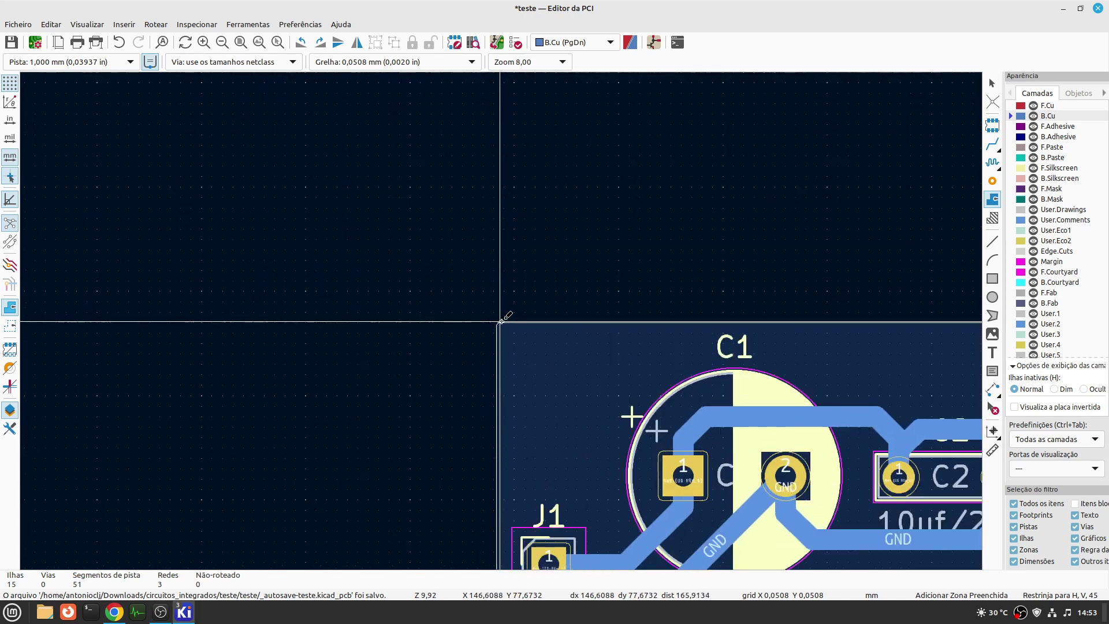
pyautogui.scroll(15, 500, 321)
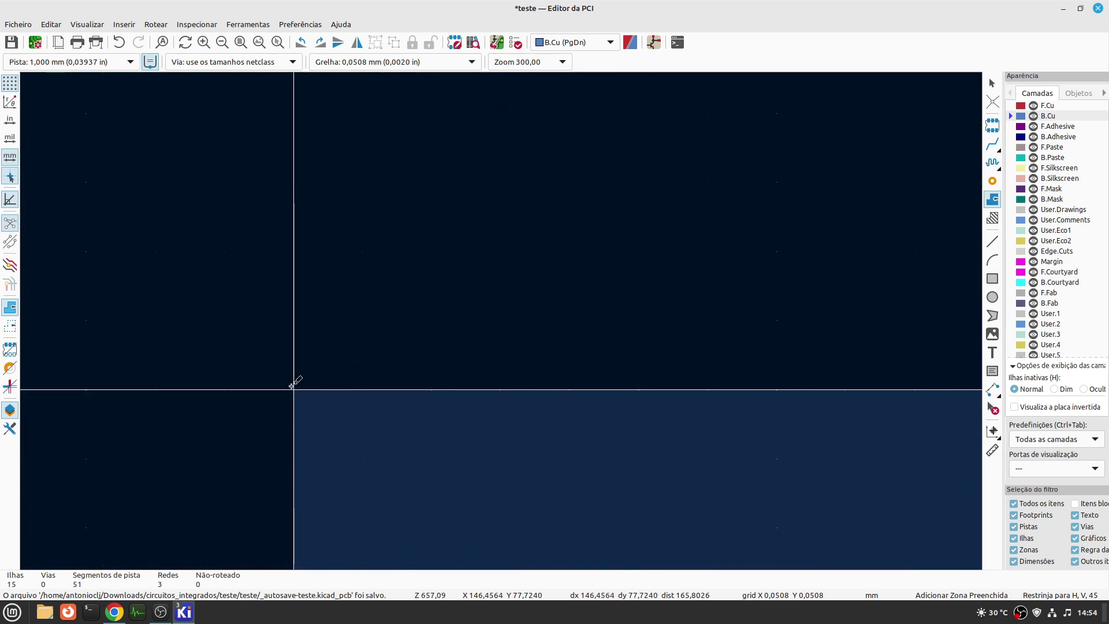
pyautogui.doubleClick(362, 389)
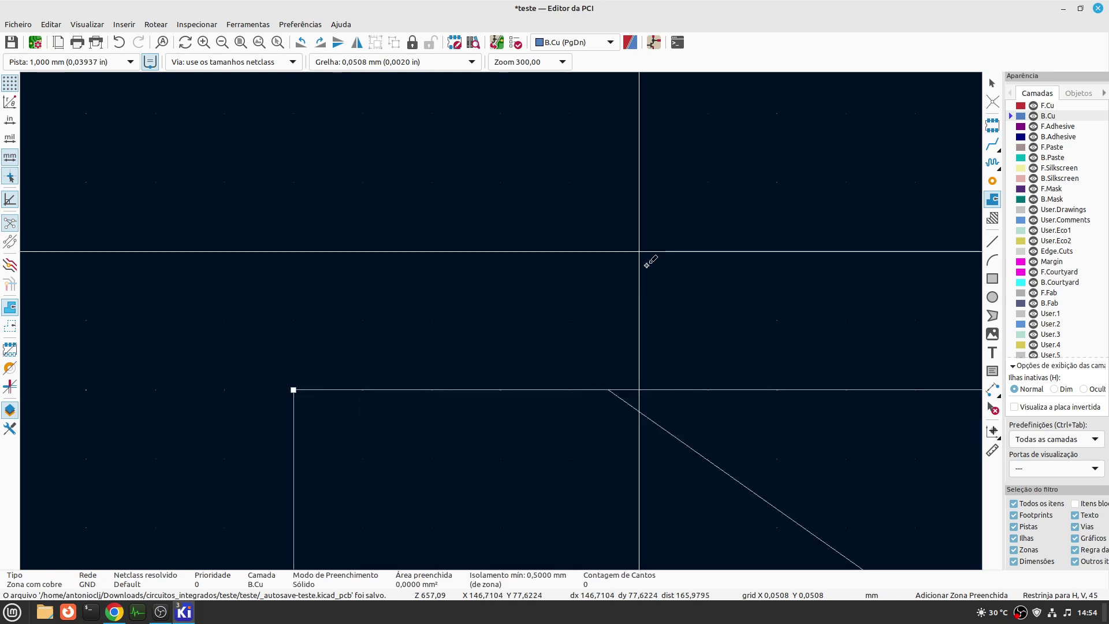
# - Close the outline of the GND zone on B.Cu so it encloses all the components
pyautogui.scroll(-3, 688, 277)
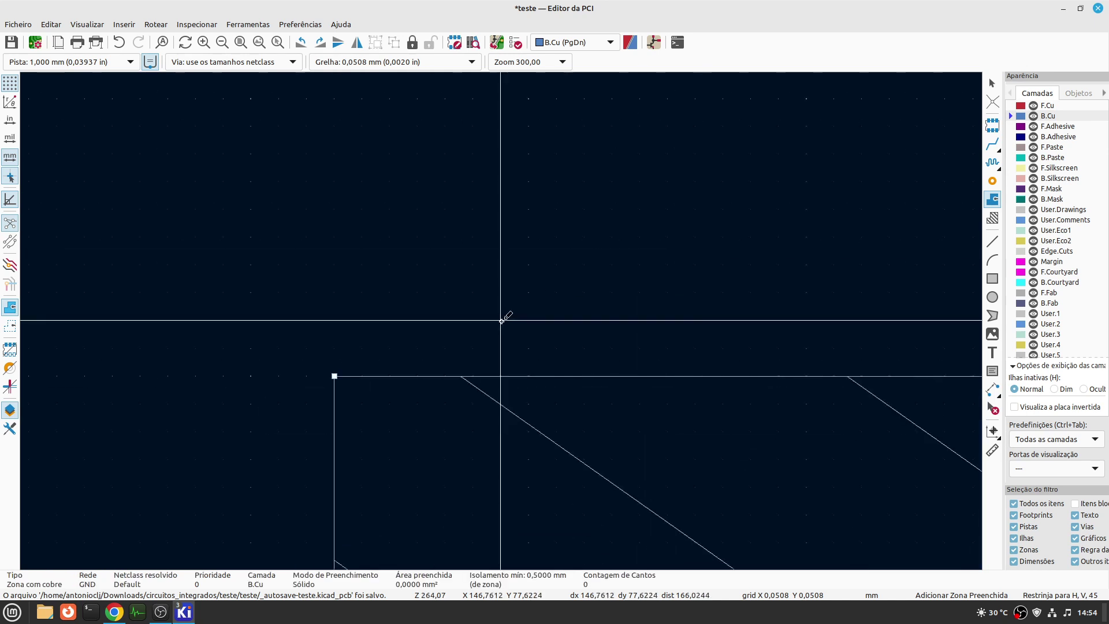
pyautogui.rightClick(556, 209)
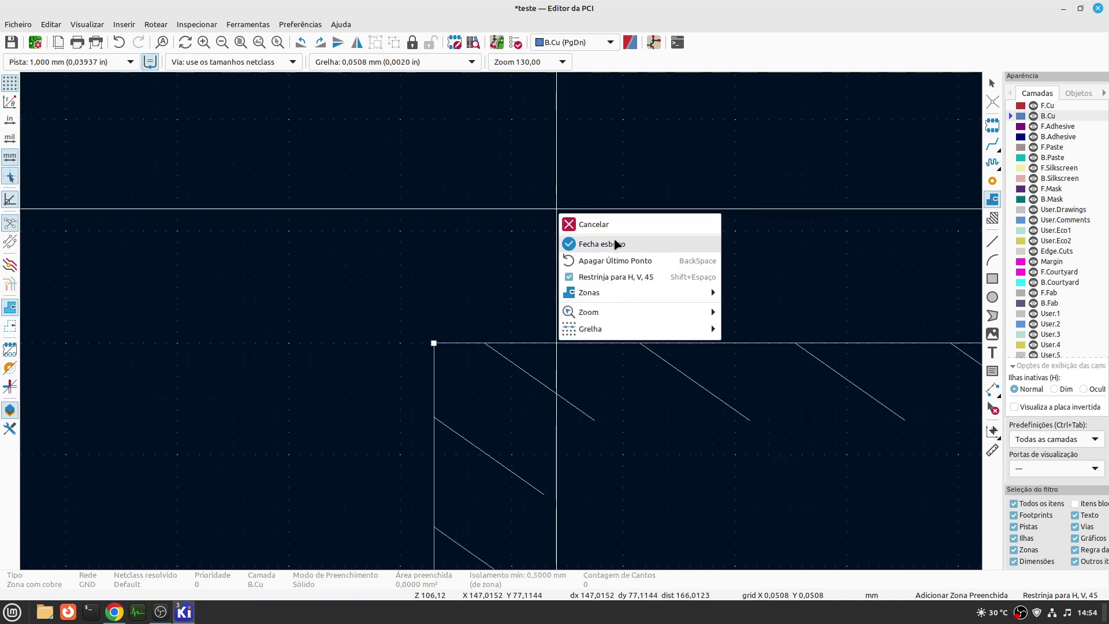
pyautogui.click(624, 243)
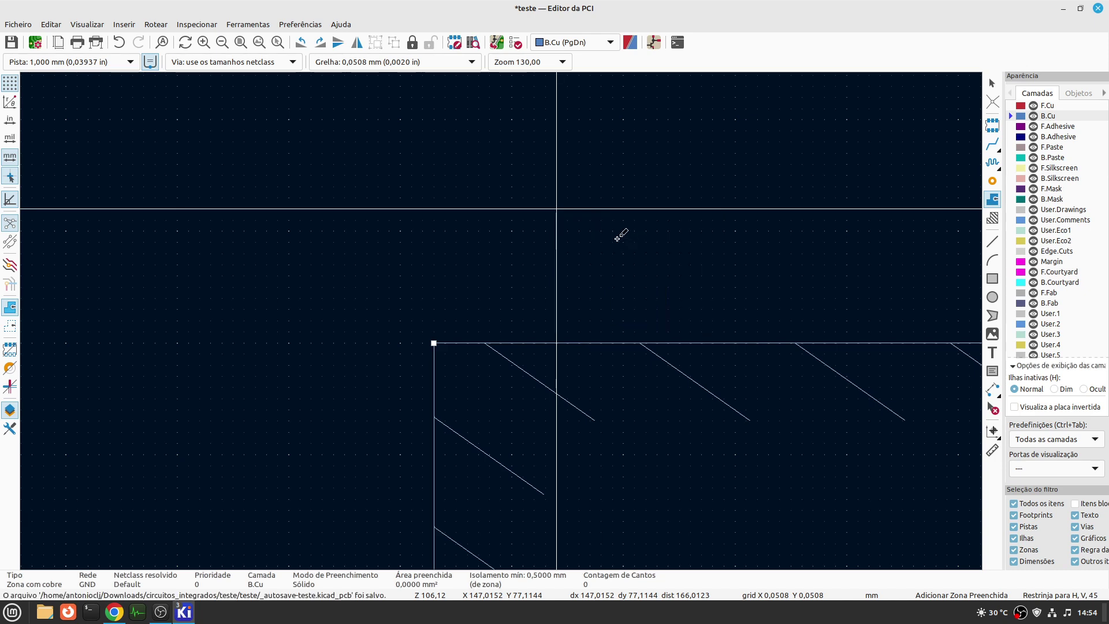
pyautogui.scroll(-8, 619, 235)
pyautogui.scroll(-5, 500, 320)
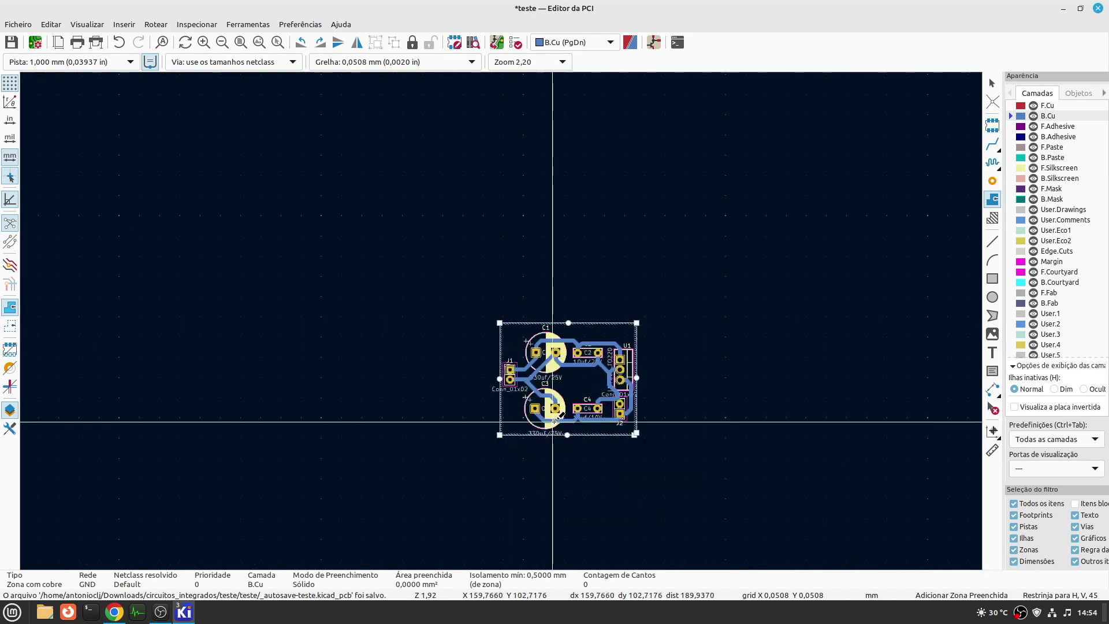
pyautogui.scroll(3, 500, 321)
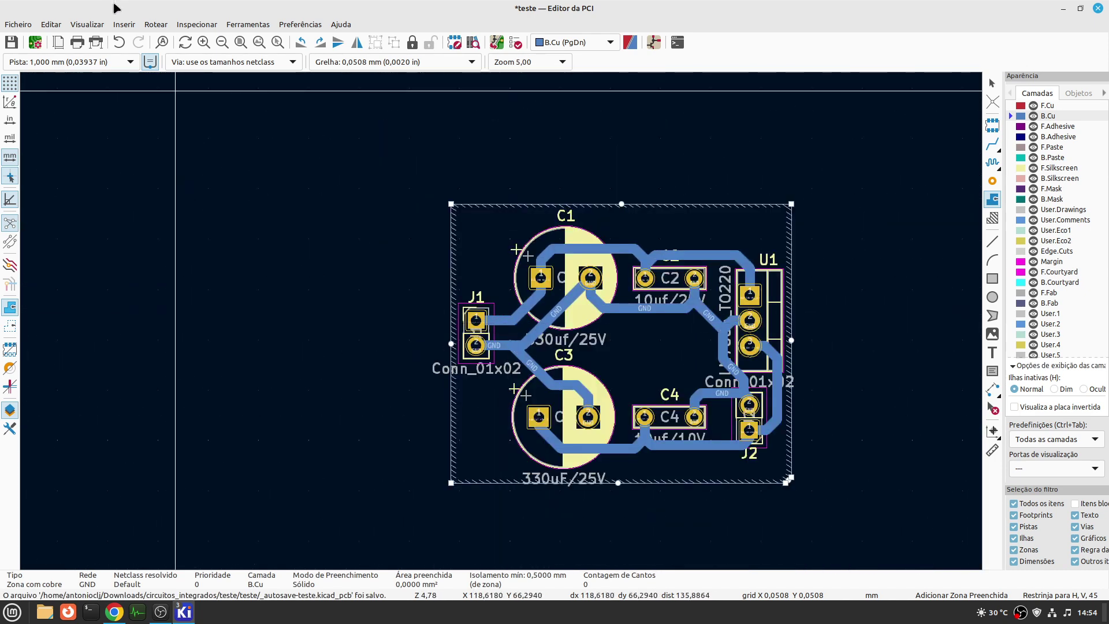
# - Check the board with its new zone in the 3D viewer, and return to the board layout
pyautogui.click(153, 24)
pyautogui.moveTo(86, 26)
pyautogui.click(114, 89)
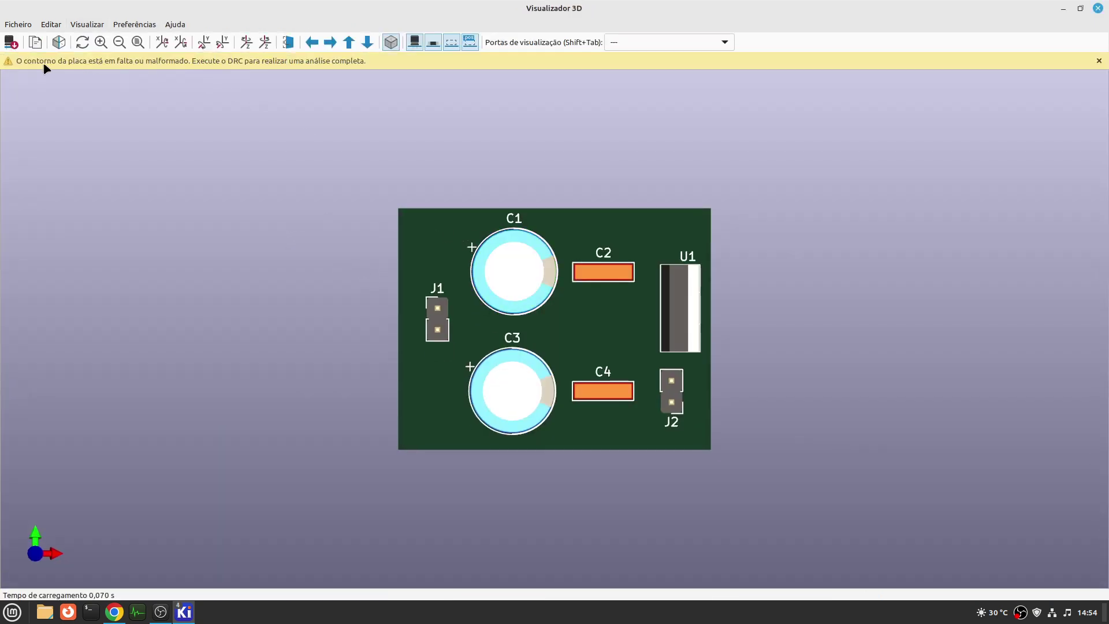
pyautogui.click(1097, 10)
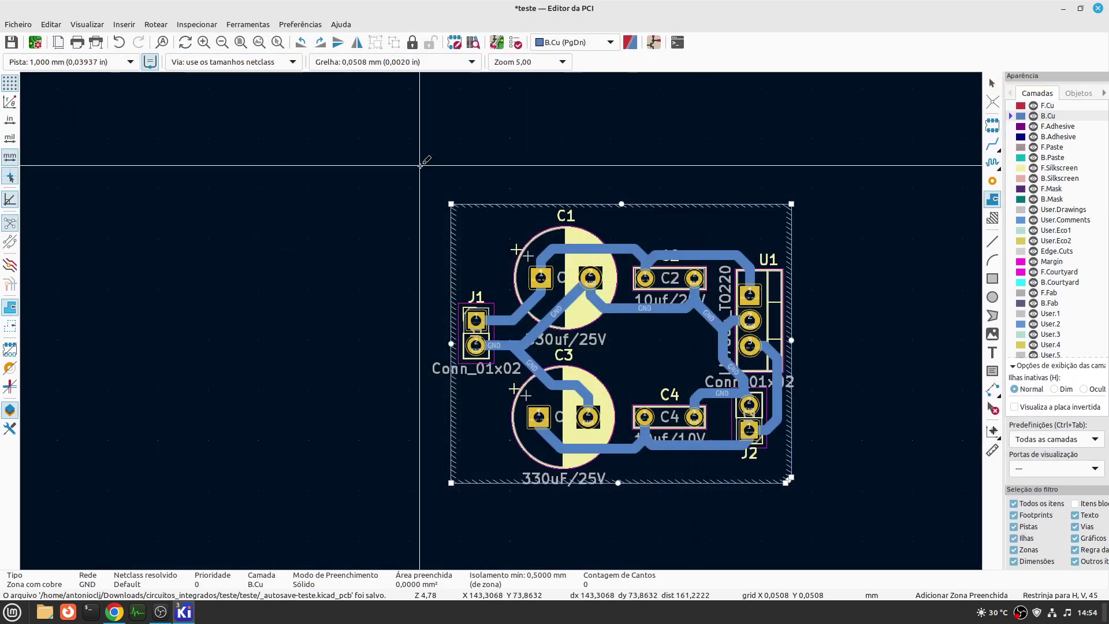
pyautogui.scroll(1, 497, 350)
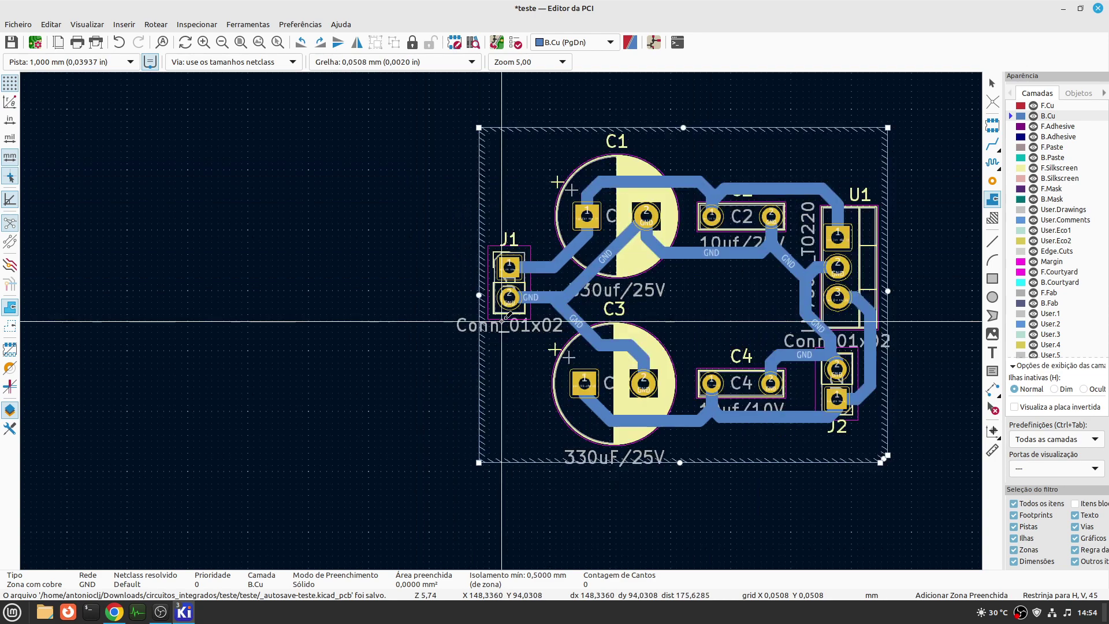
pyautogui.scroll(4, 502, 322)
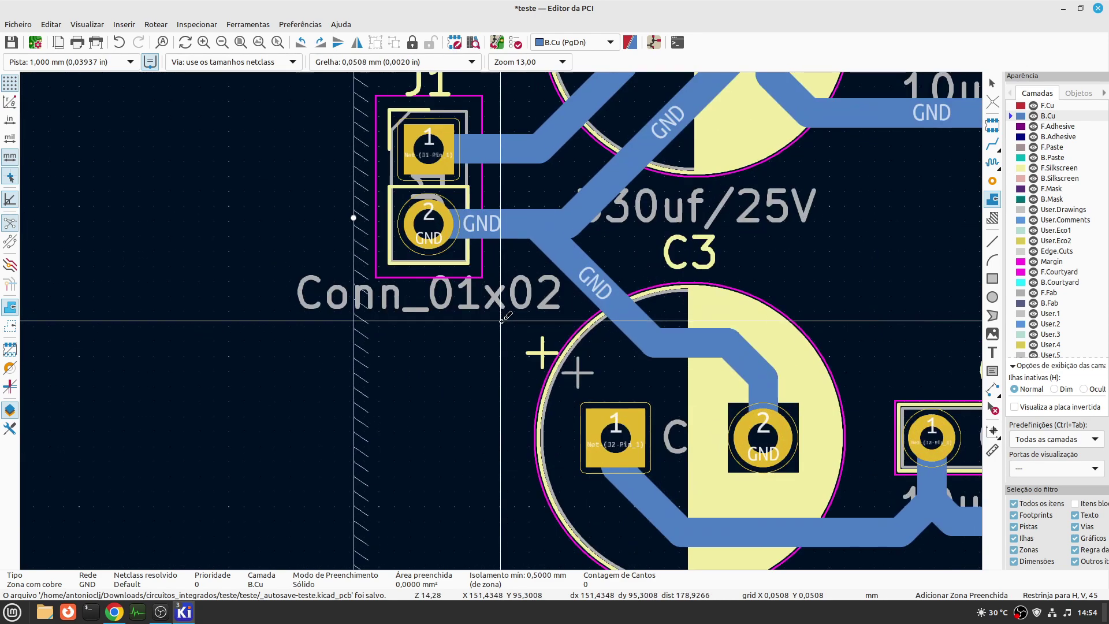
pyautogui.click(413, 396)
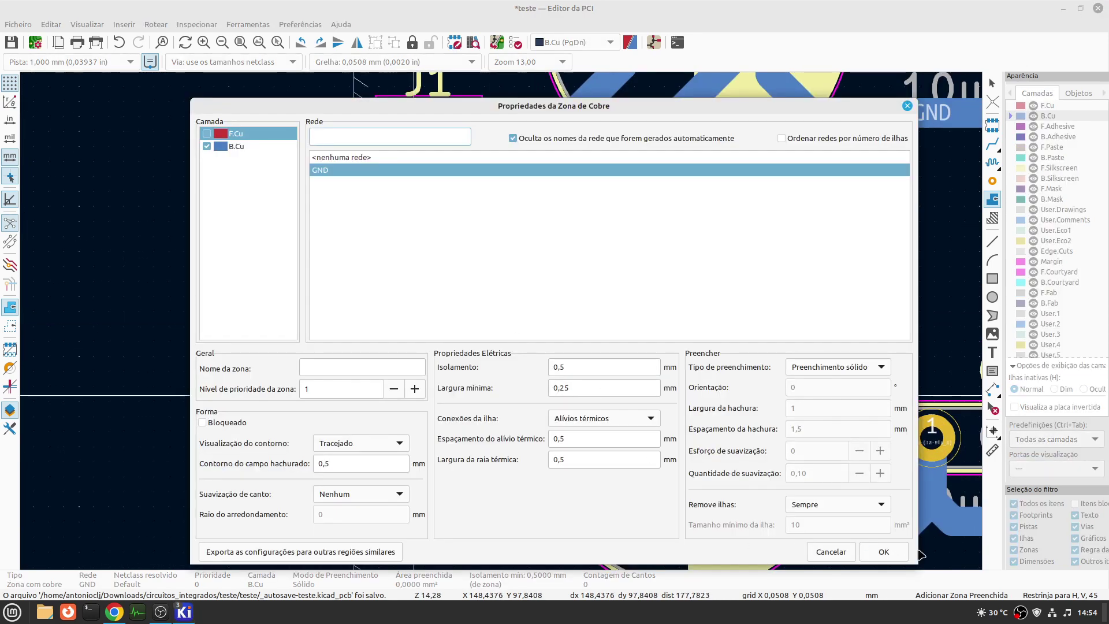
pyautogui.click(882, 551)
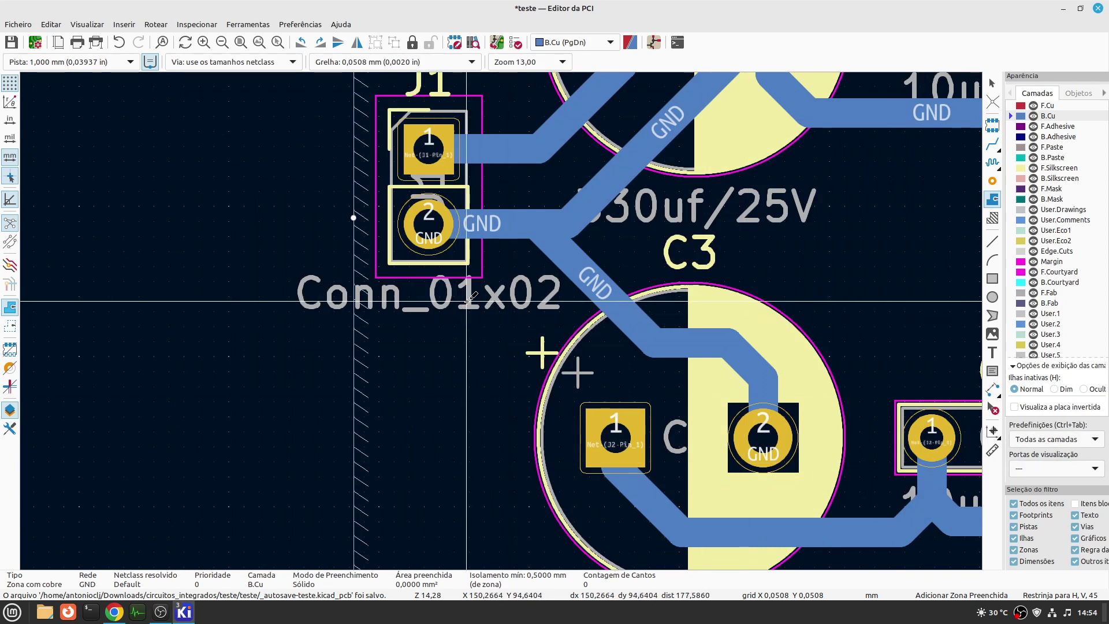
pyautogui.press('m')
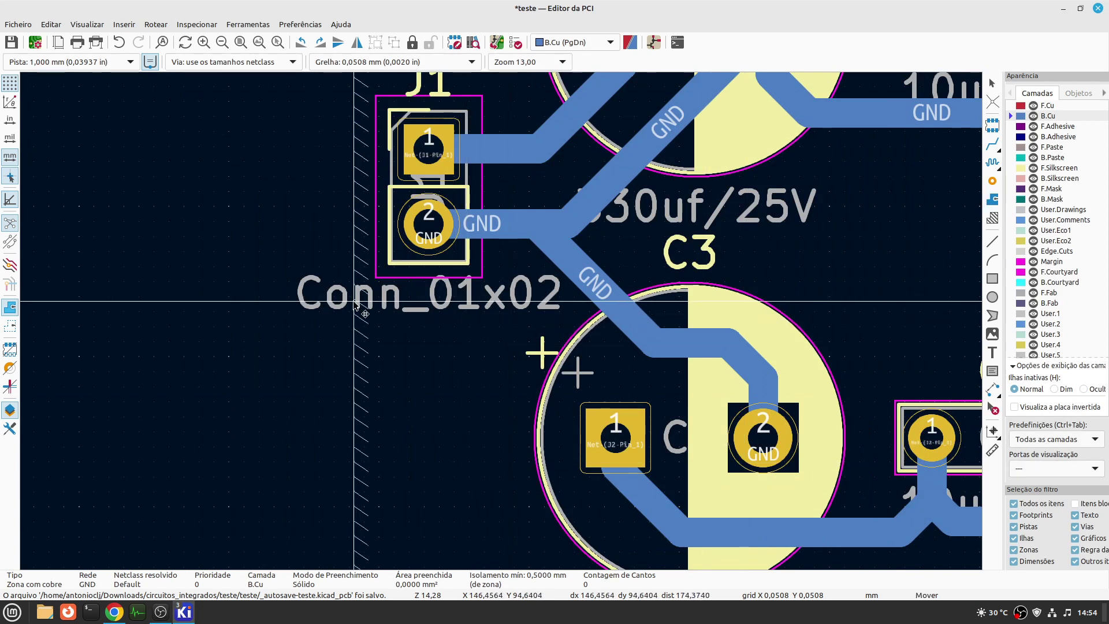
pyautogui.press('Escape')
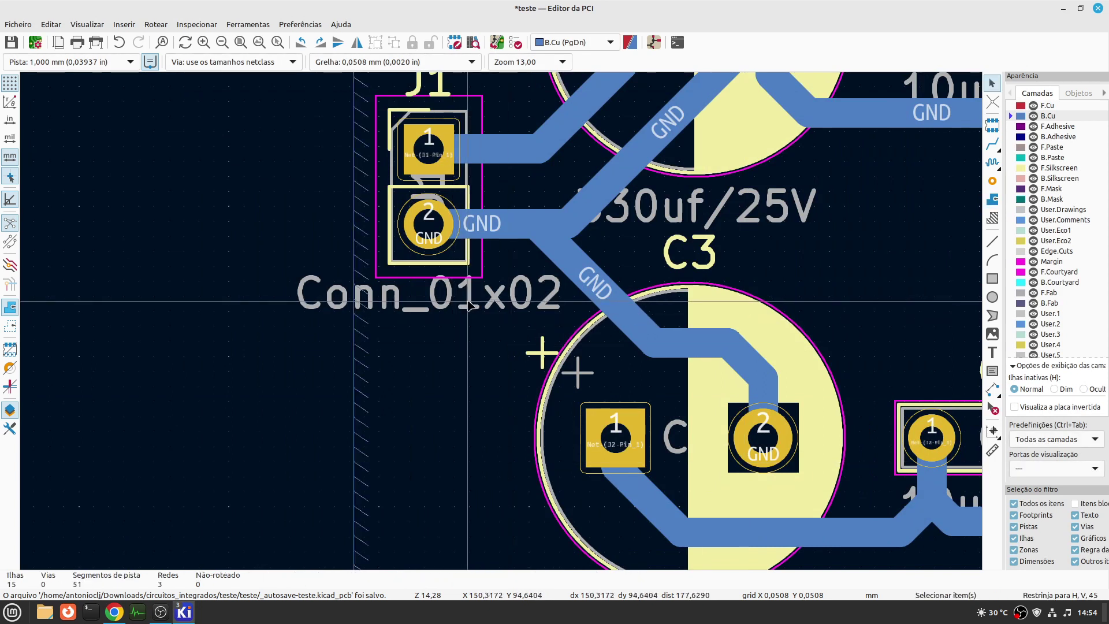
# - Rotate J1's value label Conn_01x02 to 90° and place it upright beside J1, between the connector and the capacitors
pyautogui.click(468, 304)
pyautogui.press('m')
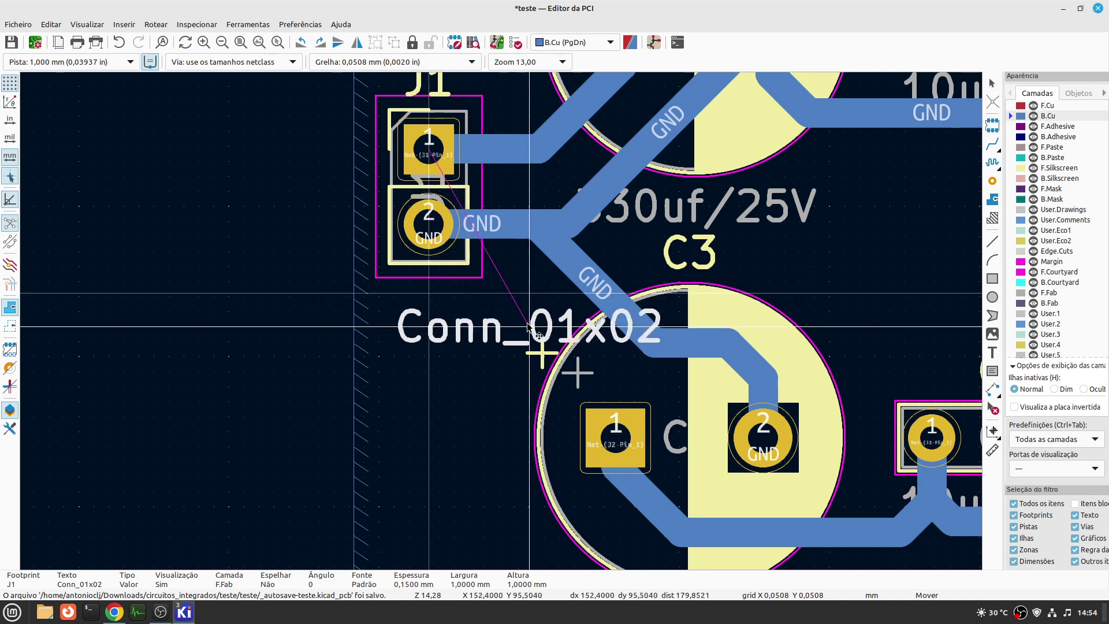
pyautogui.press('r')
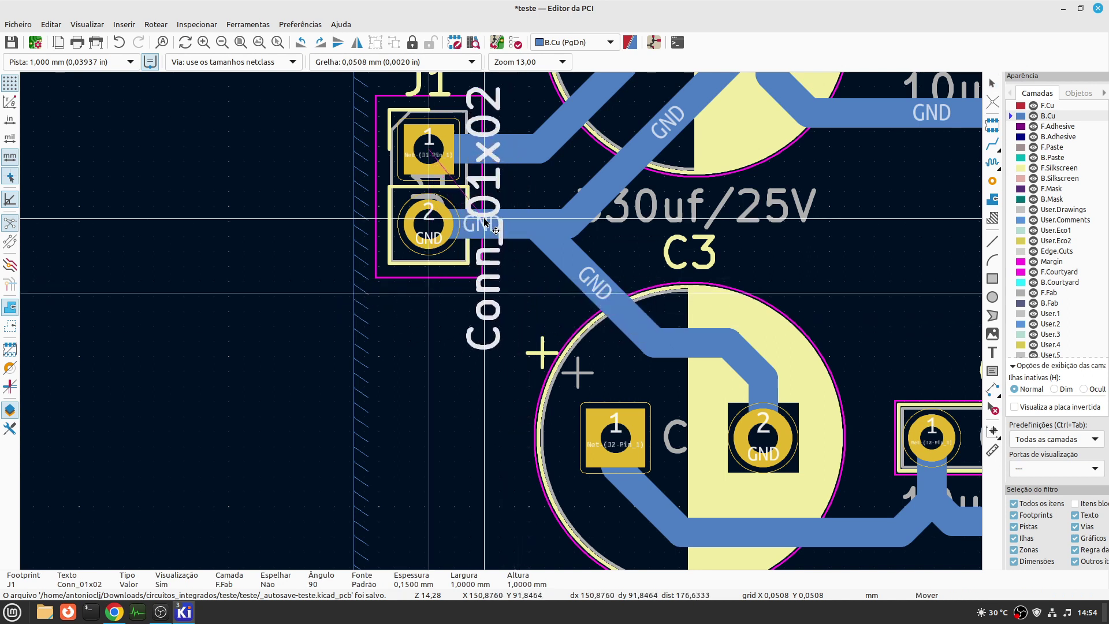
pyautogui.click(506, 200)
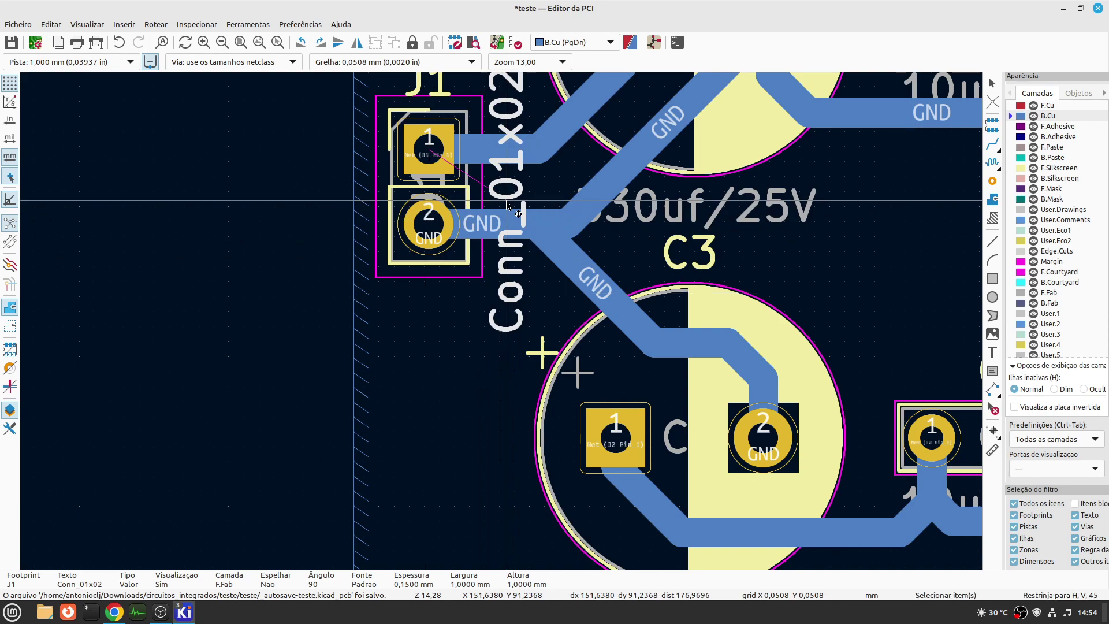
# - Move C3's value label into the gap above C4 and C1's value label above C2, beside C1's reference
pyautogui.scroll(-2, 505, 200)
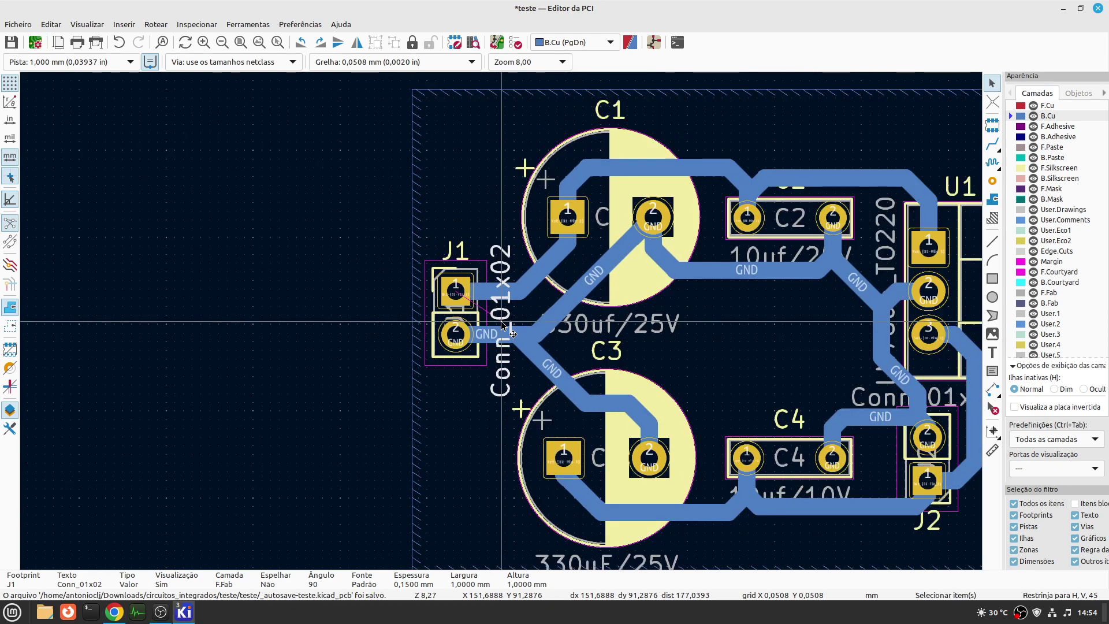
pyautogui.scroll(-2, 501, 323)
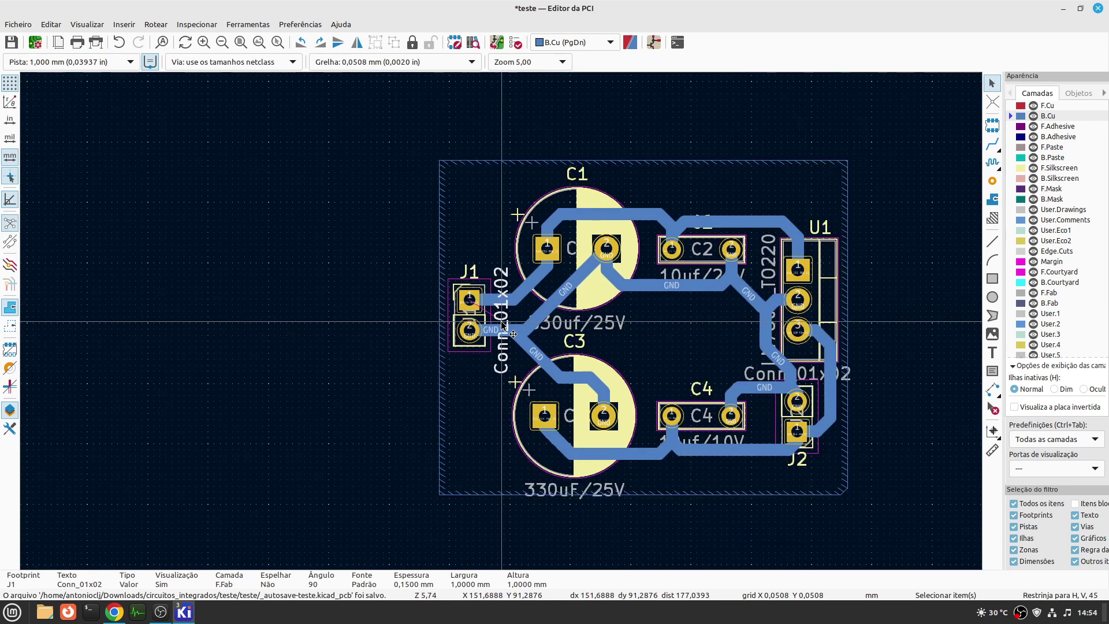
pyautogui.scroll(2, 501, 324)
pyautogui.scroll(-1, 501, 323)
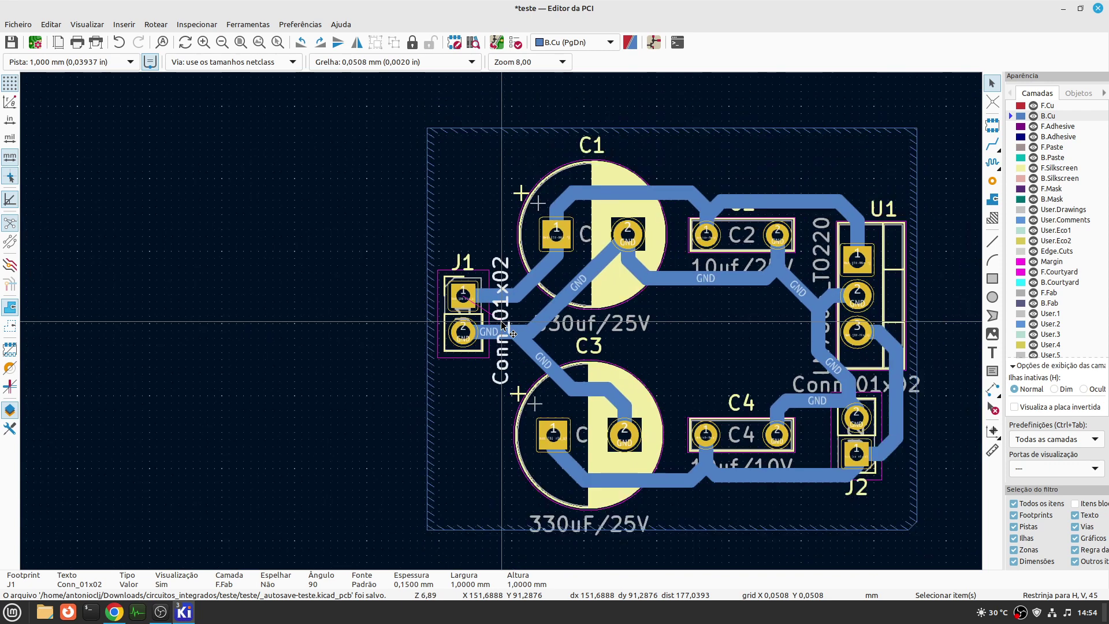
pyautogui.click(585, 520)
pyautogui.press('m')
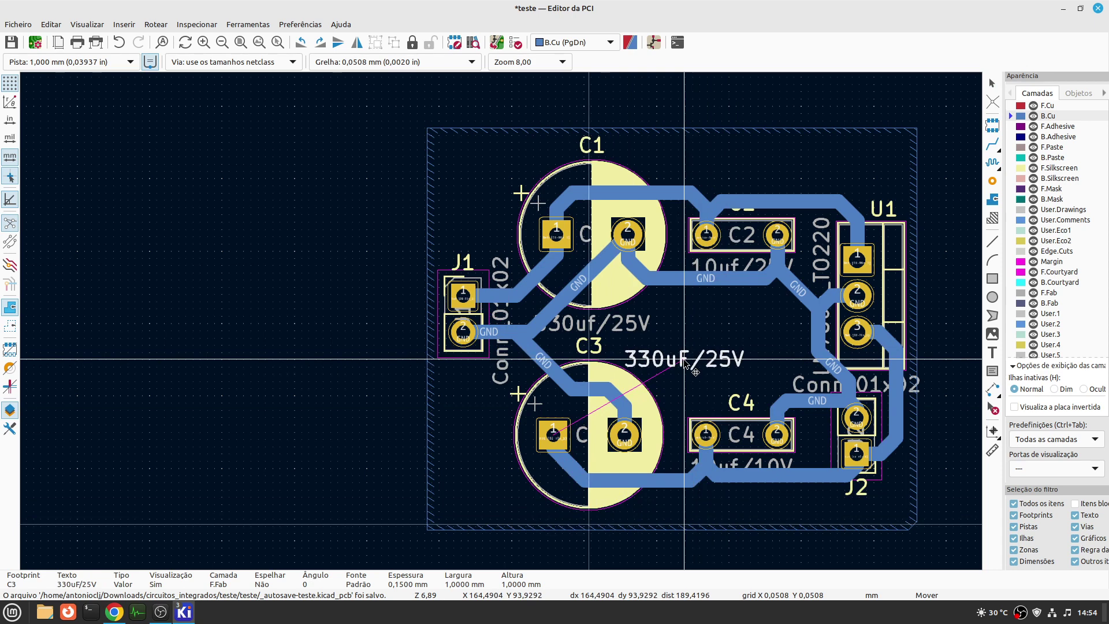
pyautogui.click(687, 363)
pyautogui.click(623, 327)
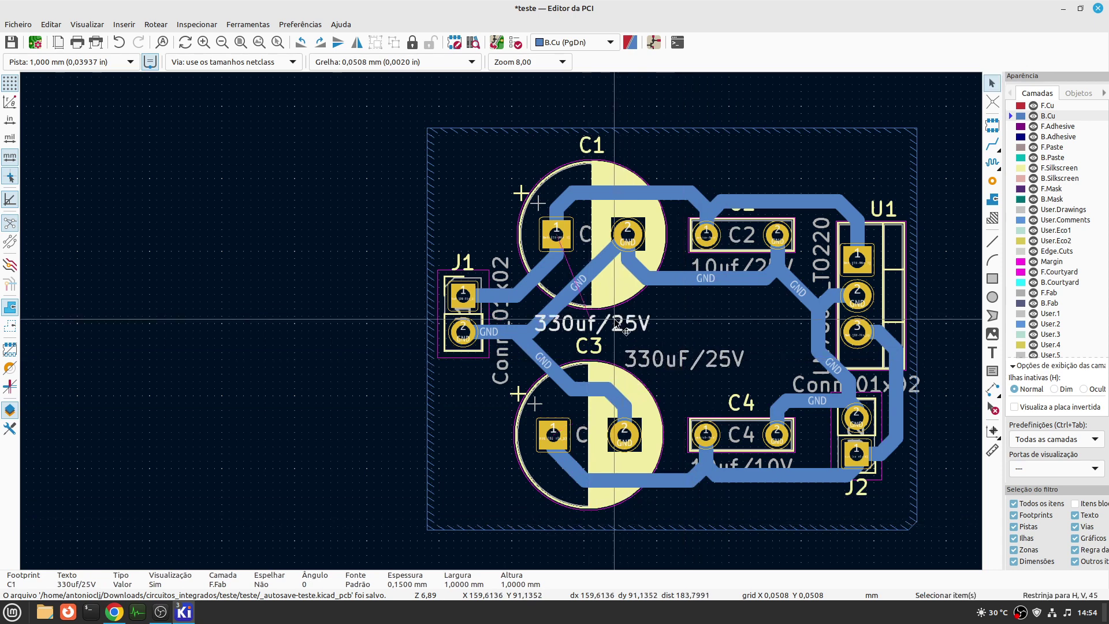
pyautogui.press('m')
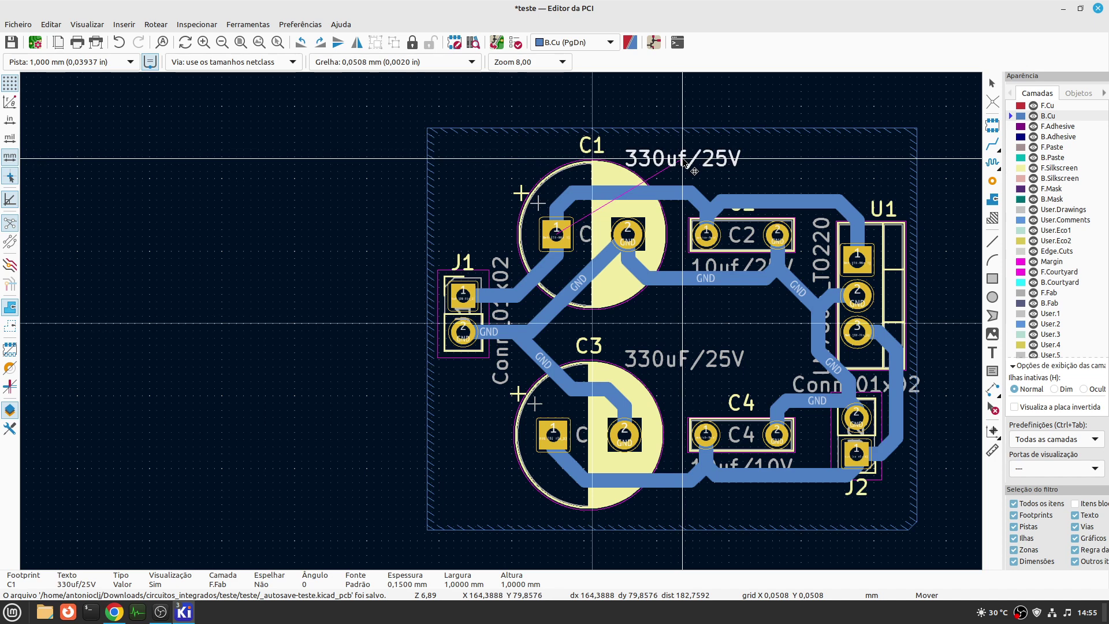
pyautogui.click(686, 164)
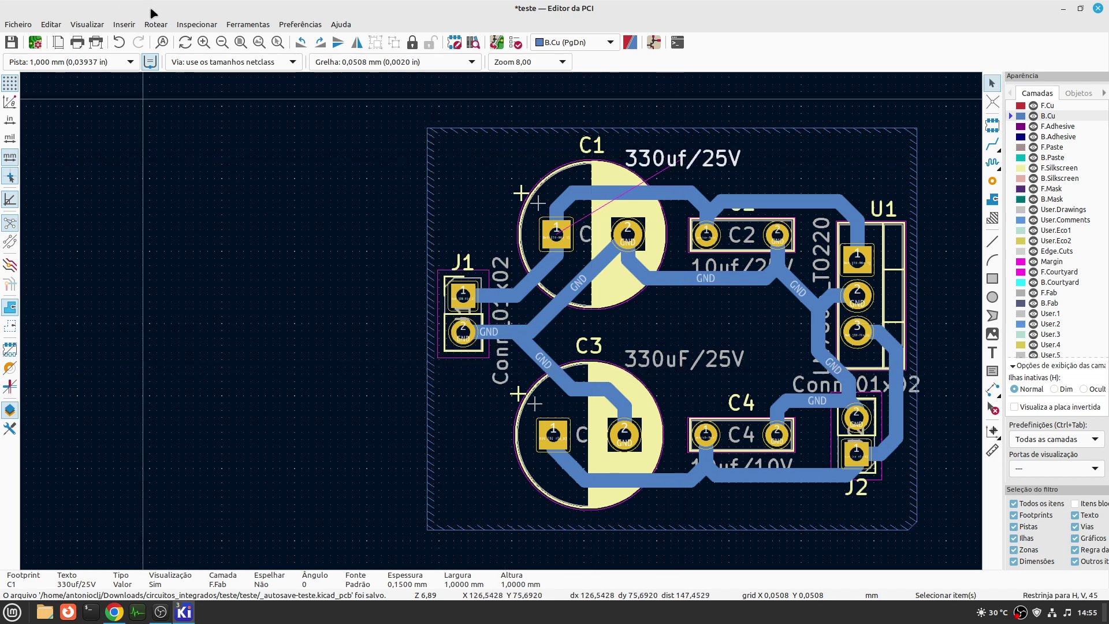
# - Look at the board in the 3D viewer with the value labels rearranged, and go back to the layout
pyautogui.click(86, 24)
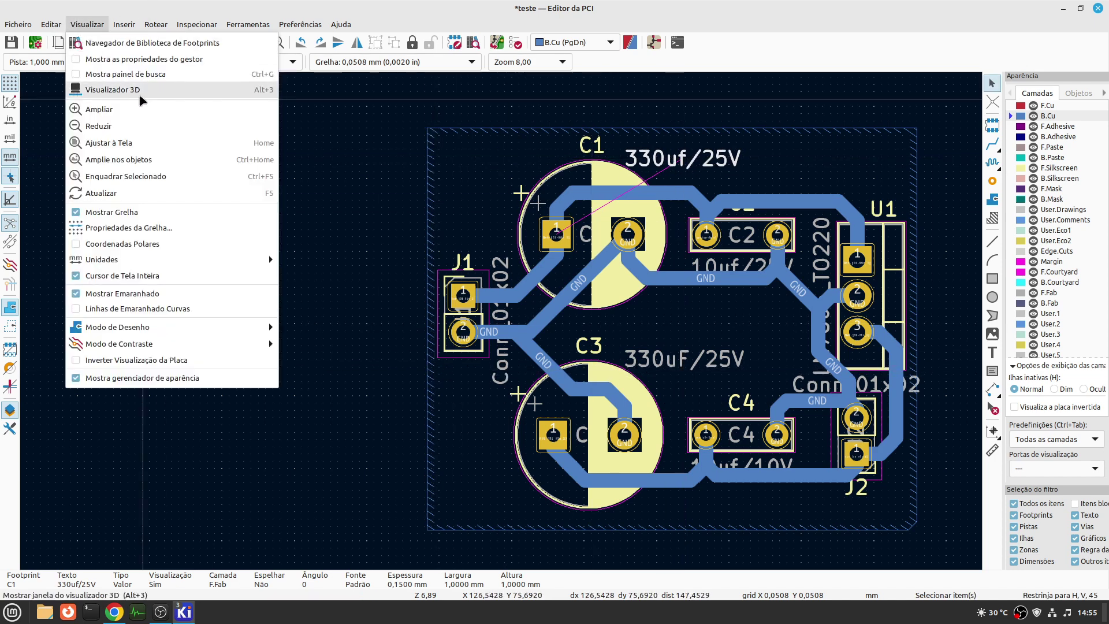
pyautogui.click(104, 85)
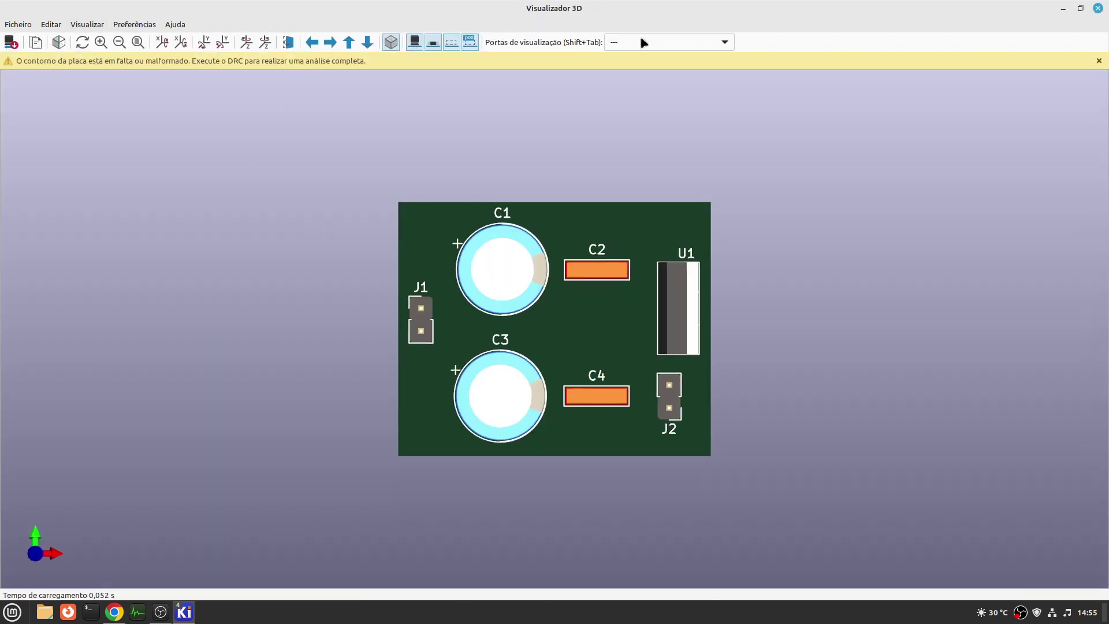
pyautogui.click(1099, 10)
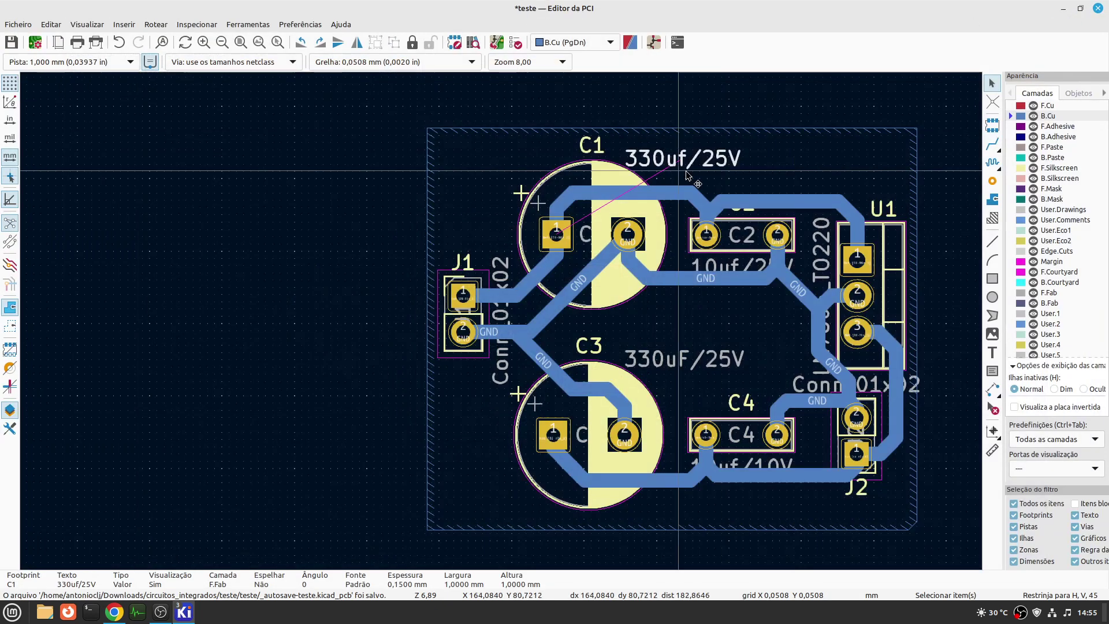
# - Delete the existing copper zone around the board, and set the grid to 1.0000 mm for drawing a new filled zone
pyautogui.click(435, 180)
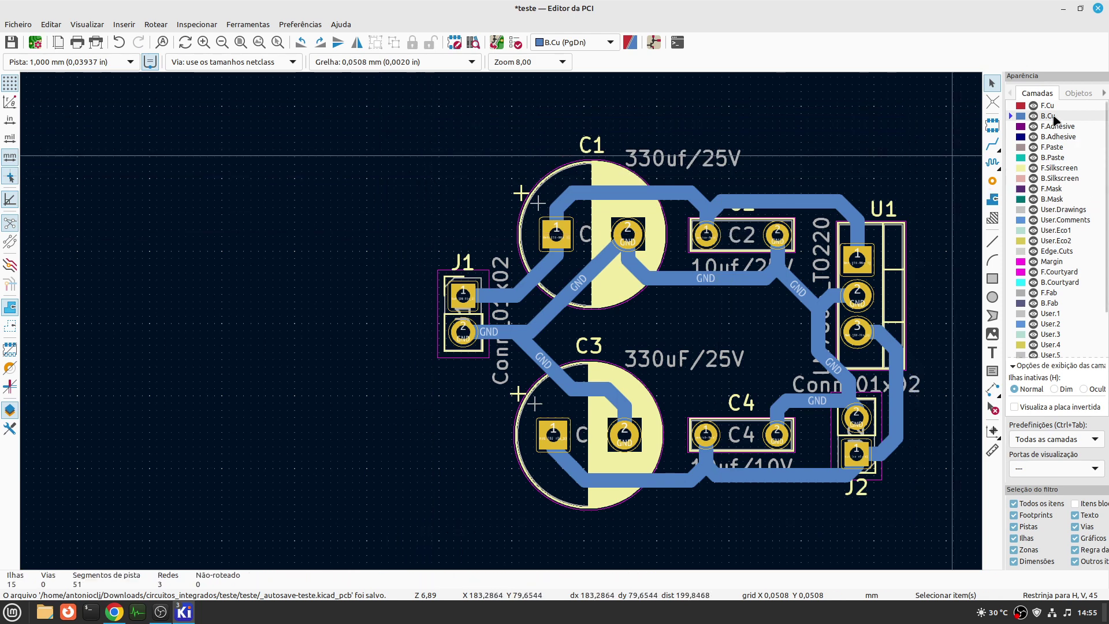
pyautogui.click(992, 199)
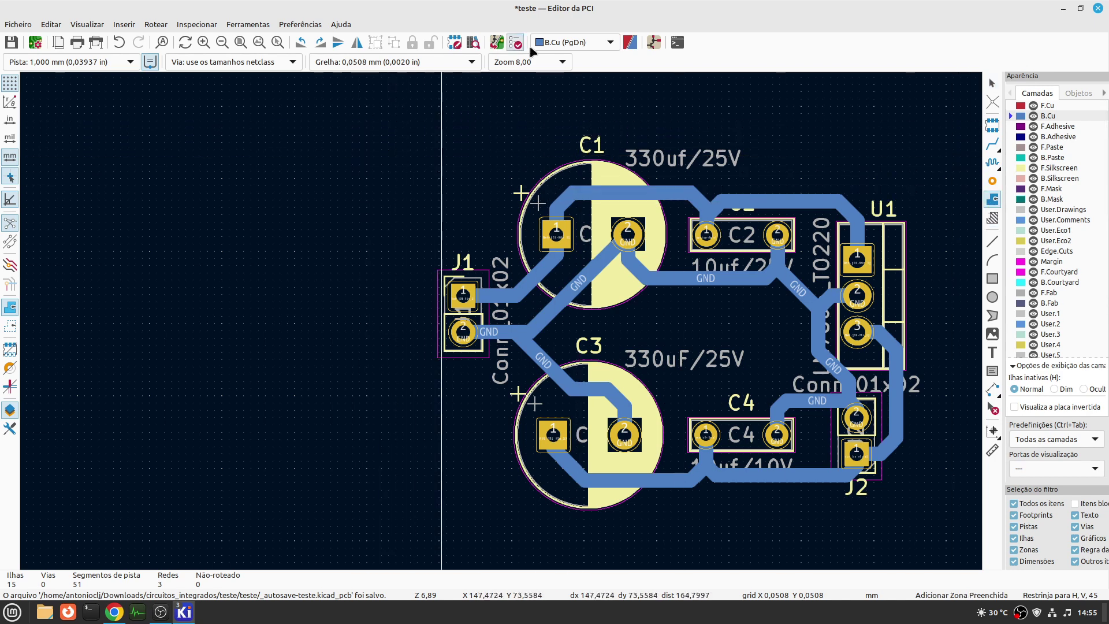
pyautogui.click(471, 63)
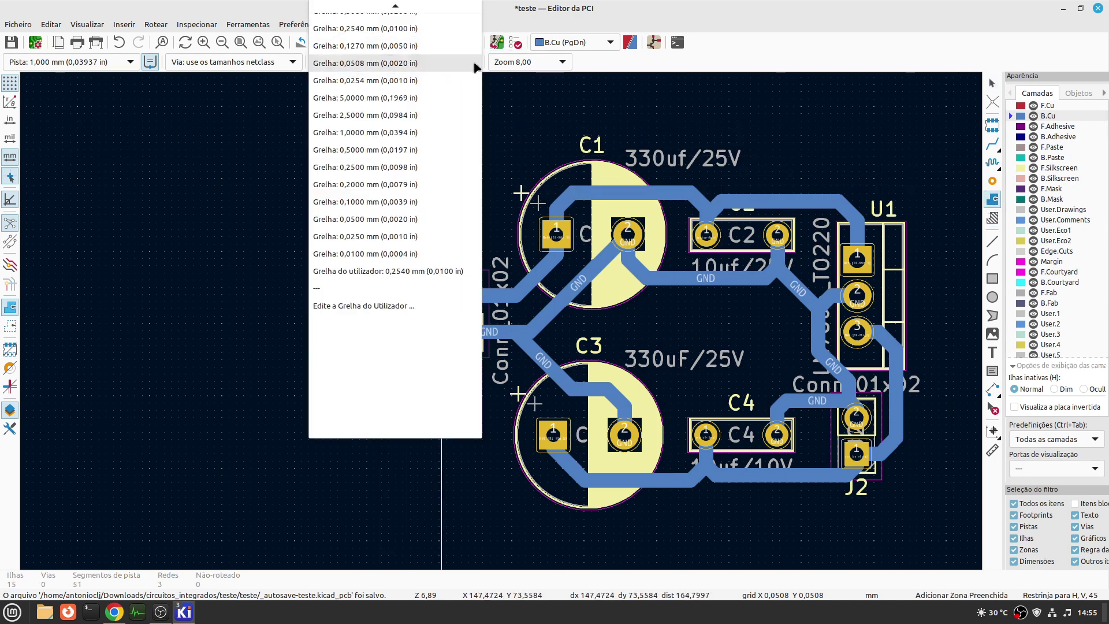
pyautogui.click(413, 132)
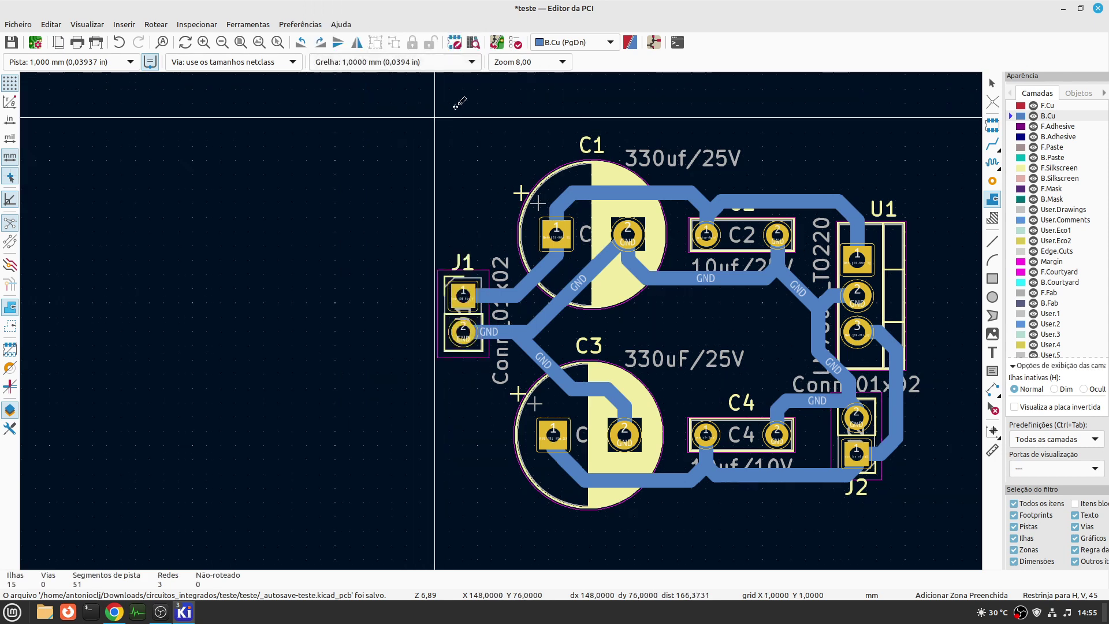
# - Start a filled zone at X 146, Y 77 mm, outside the board's upper-left corner, assigned to B.Cu and the GND net
pyautogui.click(420, 117)
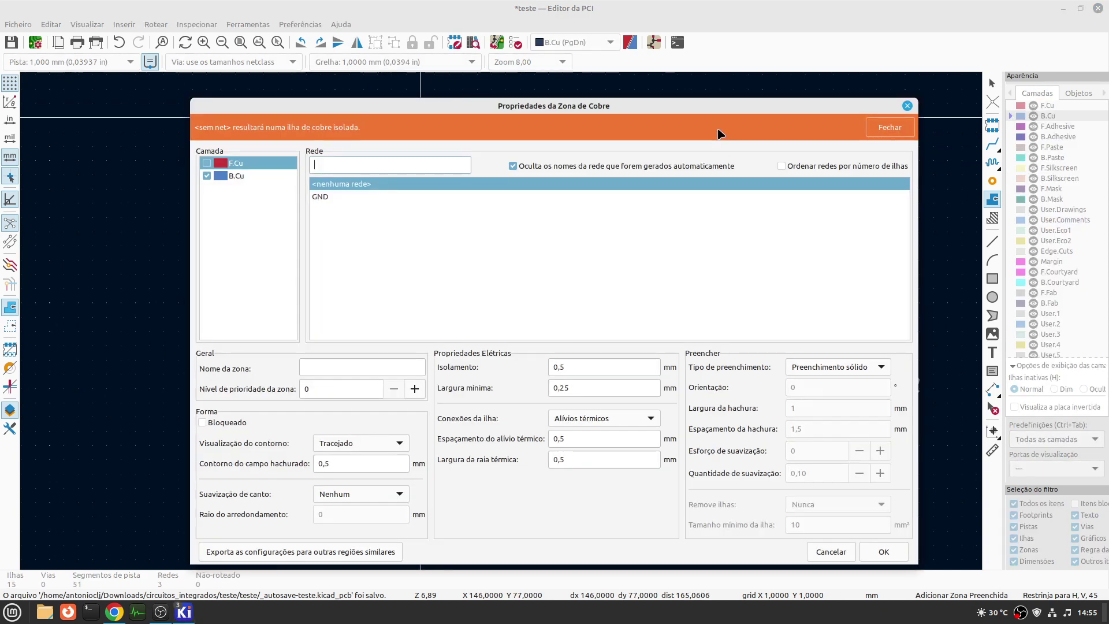
pyautogui.click(344, 198)
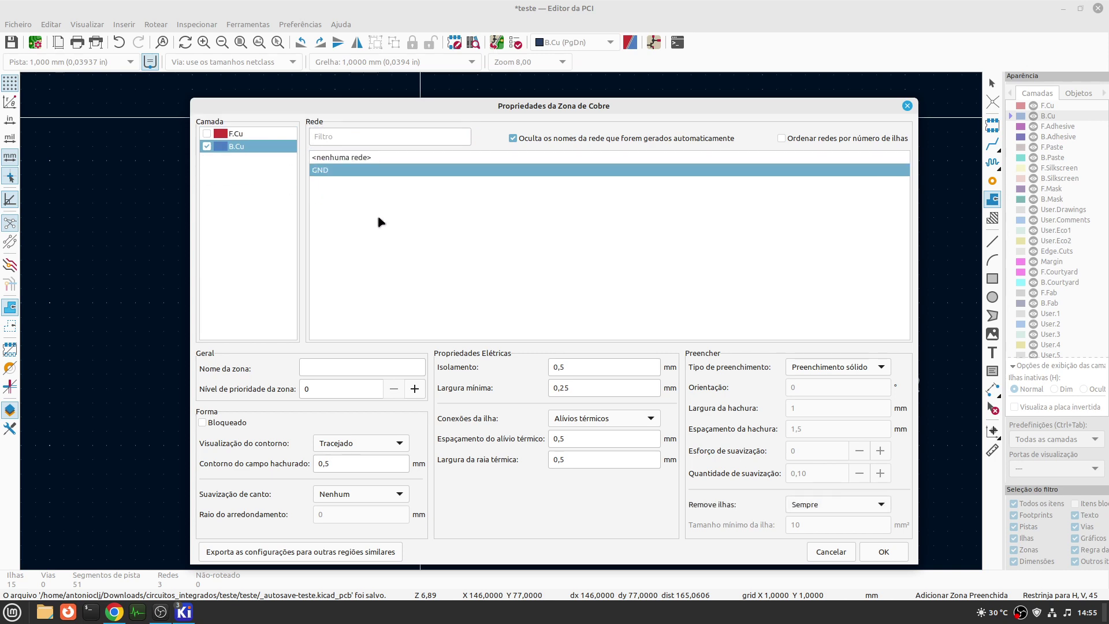
pyautogui.click(895, 557)
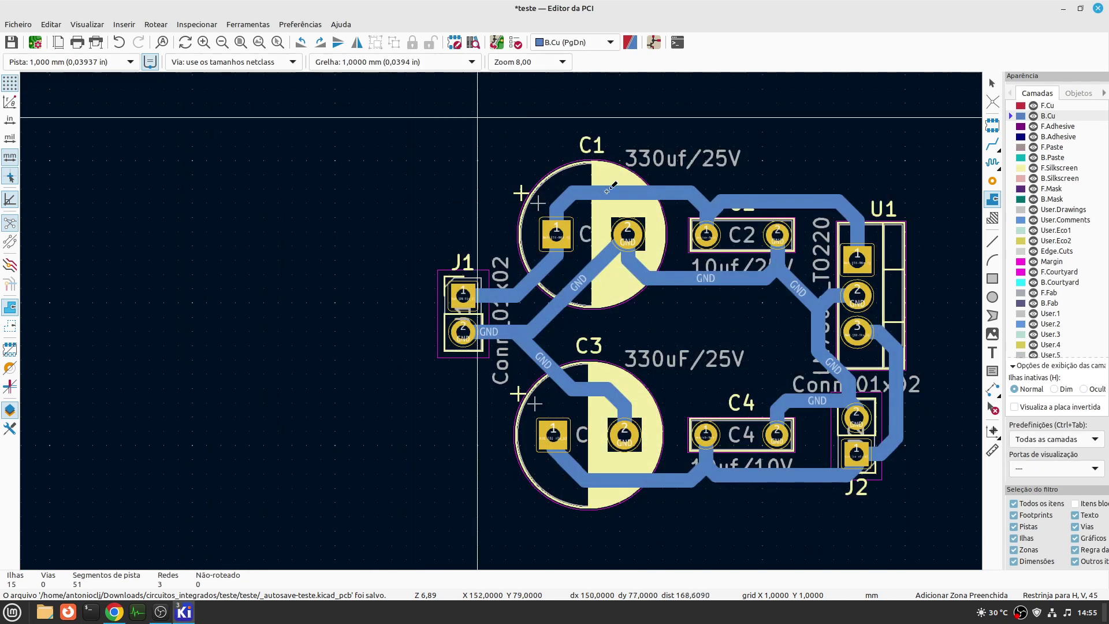
# - Draw the zone outline as a rectangle about 35 by 29 mm enclosing all components and tracks, and close it
pyautogui.click(918, 117)
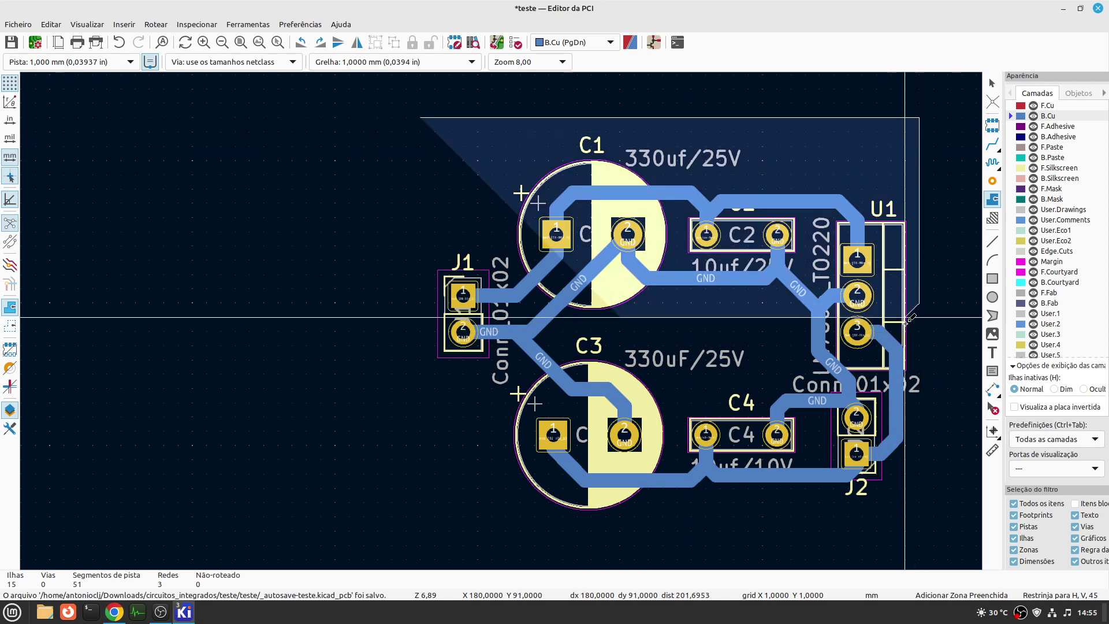
pyautogui.click(920, 530)
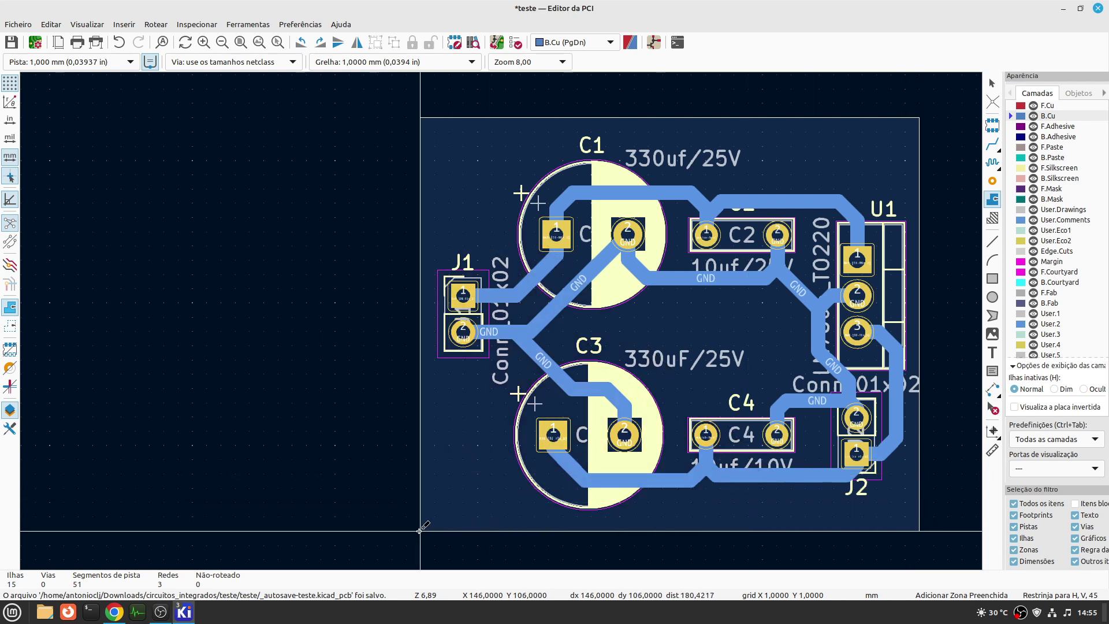
pyautogui.click(420, 530)
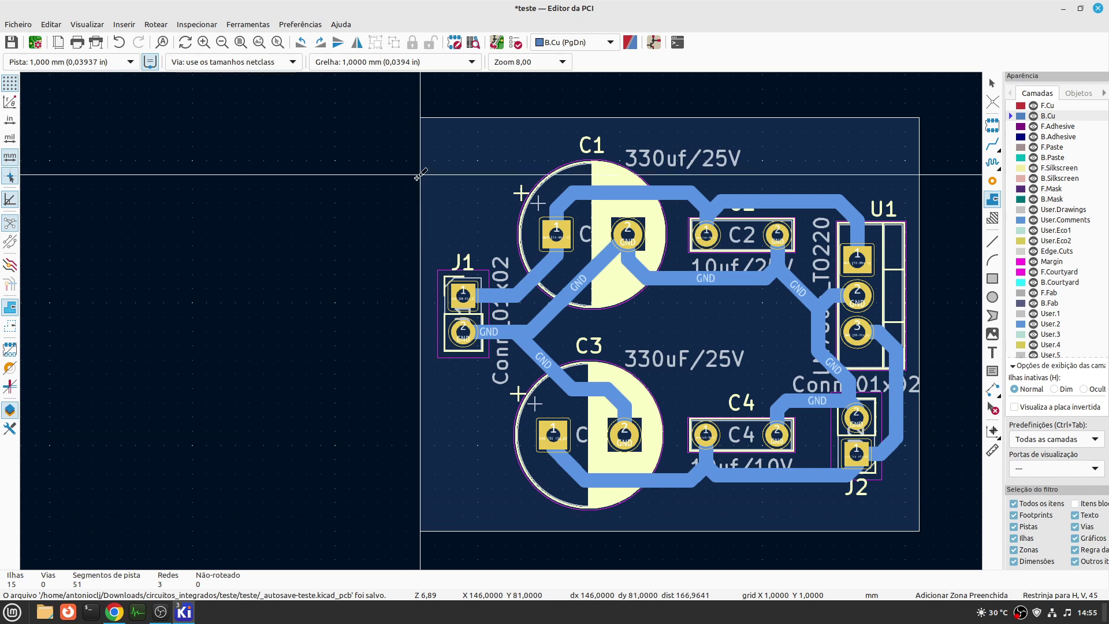
pyautogui.click(420, 117)
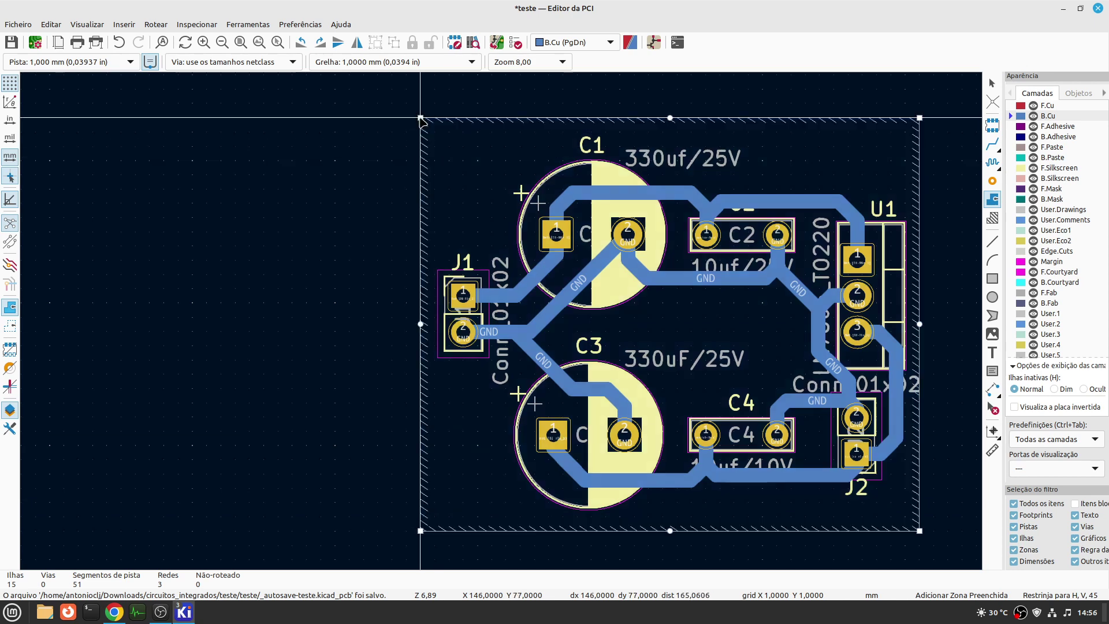
pyautogui.rightClick(449, 102)
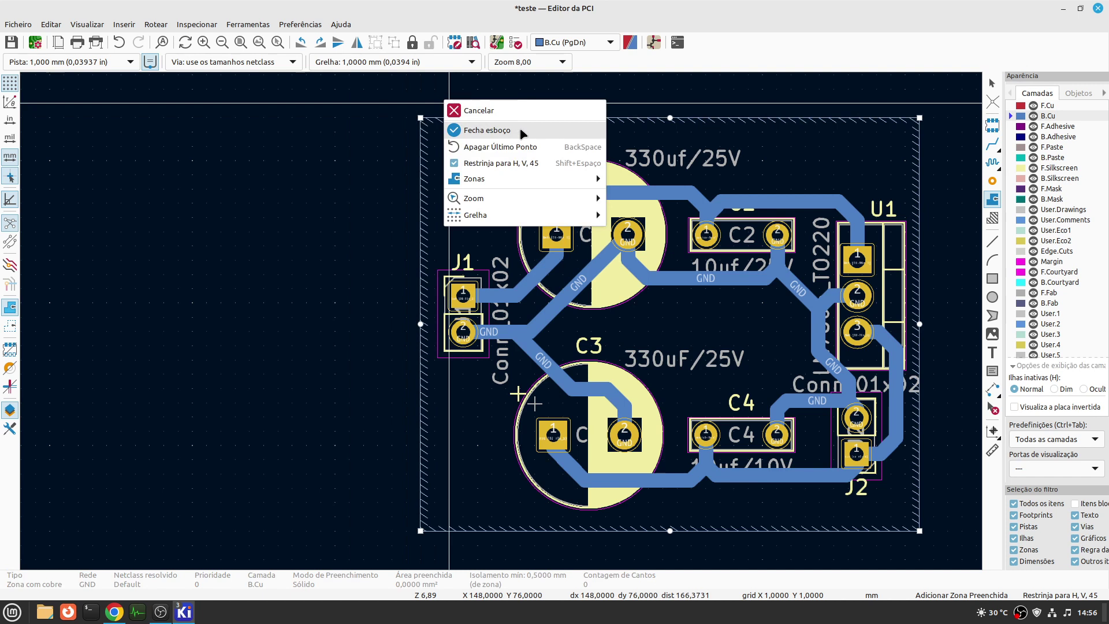
pyautogui.click(520, 131)
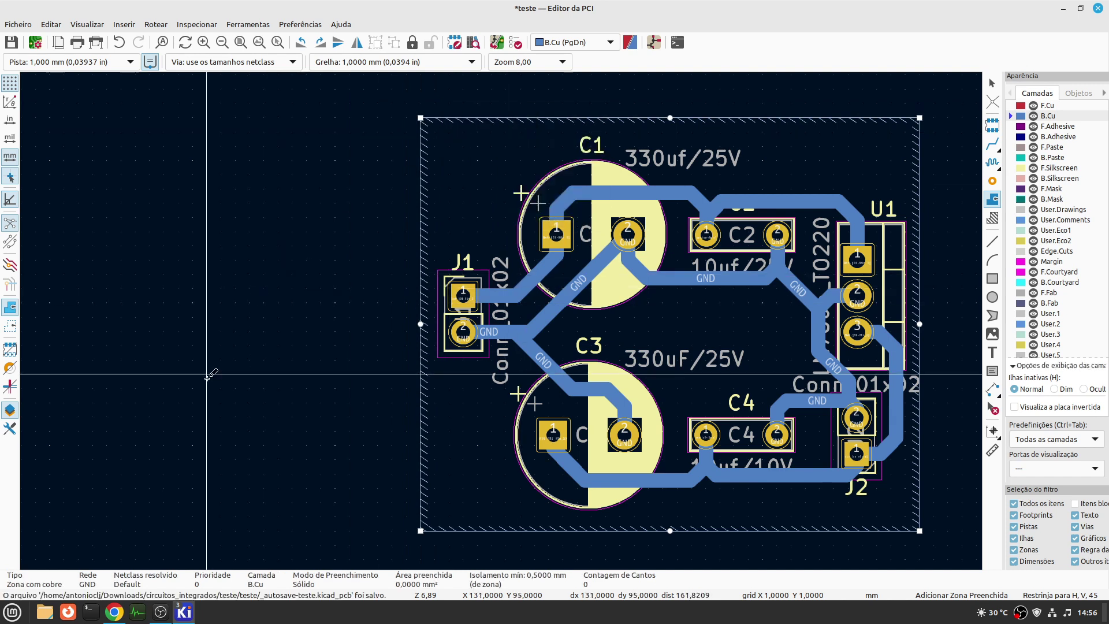
# - Look at the board with the new zone outline in the 3D viewer, and go back to the layout
pyautogui.click(83, 25)
pyautogui.click(159, 92)
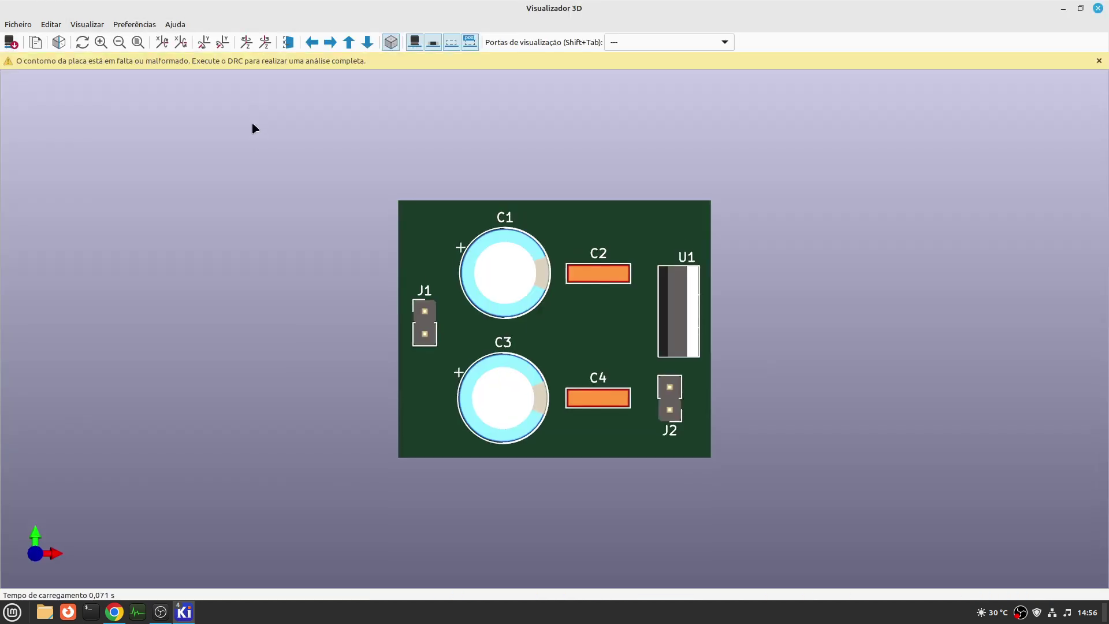
pyautogui.click(1097, 8)
# - Fill all copper zones on the board
pyautogui.rightClick(492, 146)
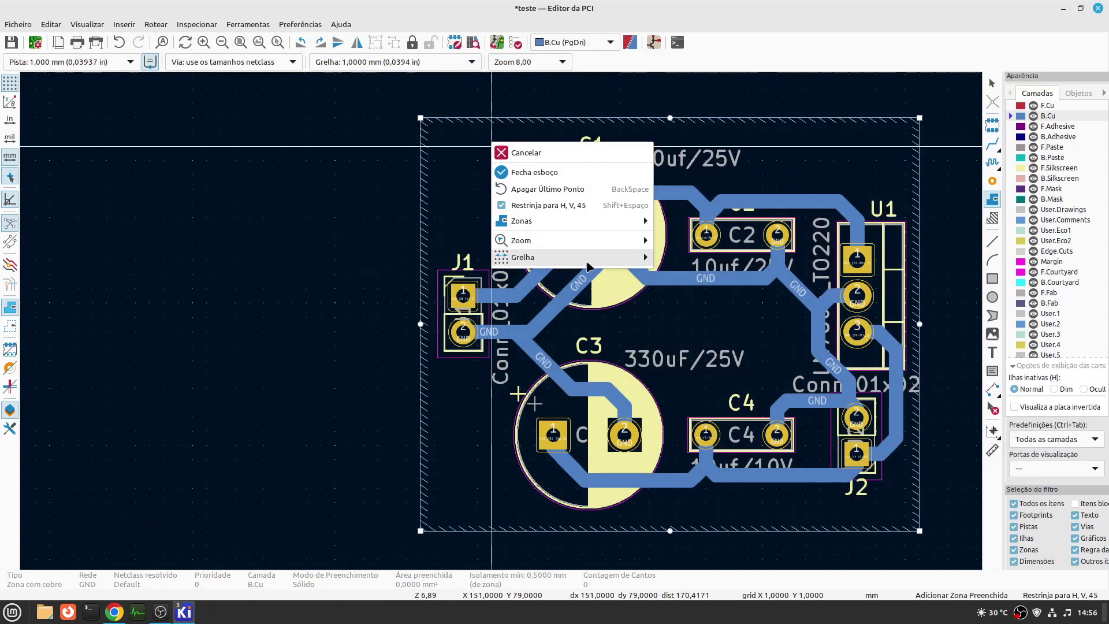
pyautogui.moveTo(595, 232)
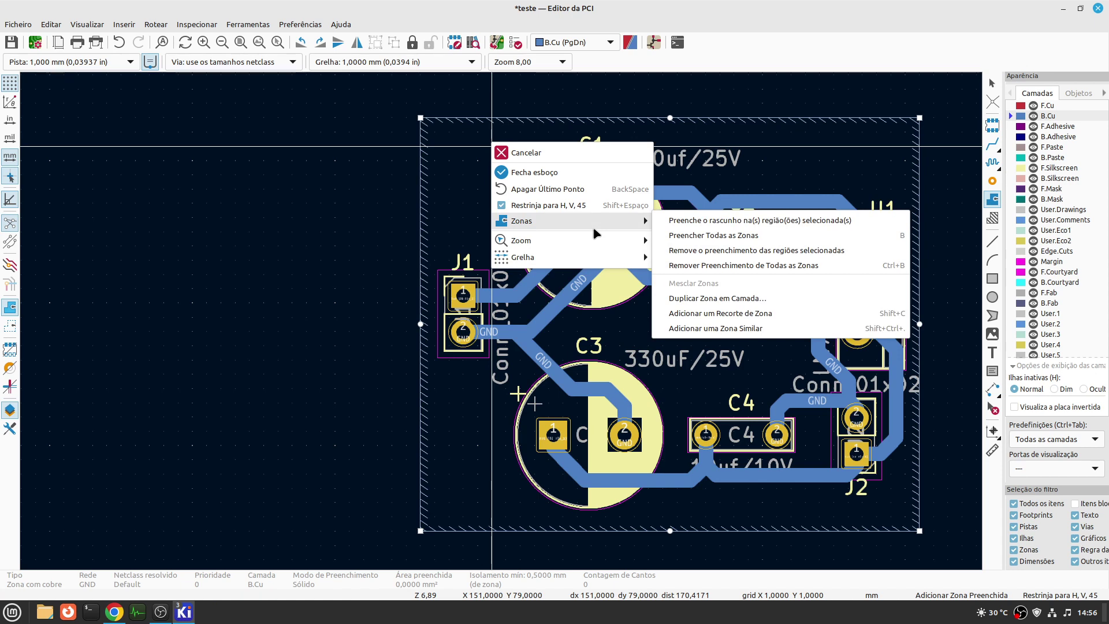
pyautogui.click(731, 235)
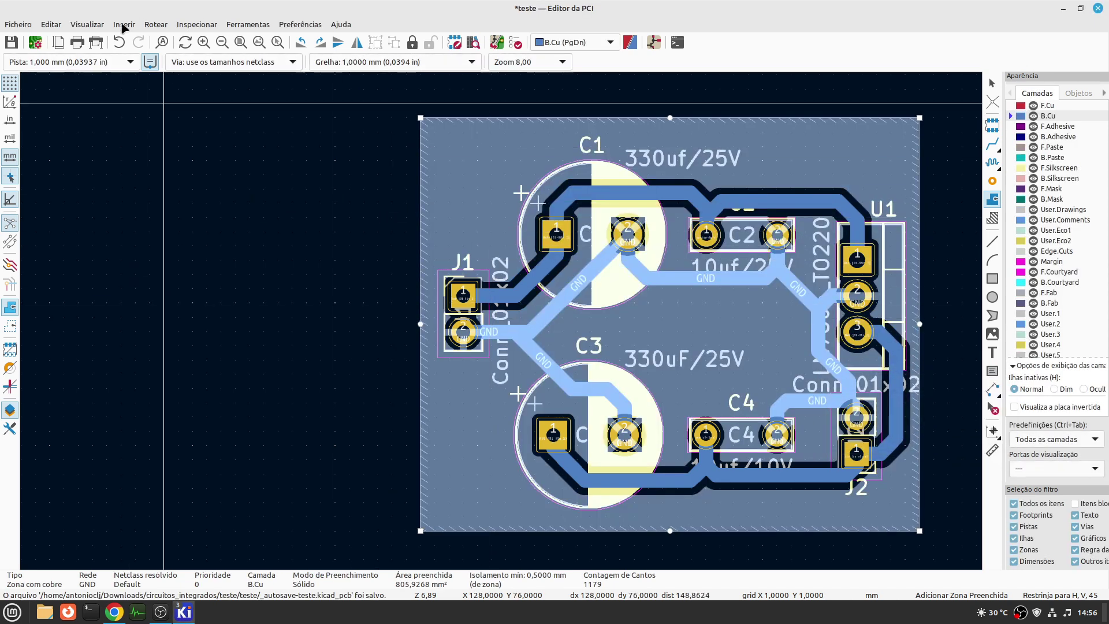
# - Check the board from above in the 3D viewer with the GND zone filled, and return to the layout
pyautogui.click(94, 27)
pyautogui.click(120, 91)
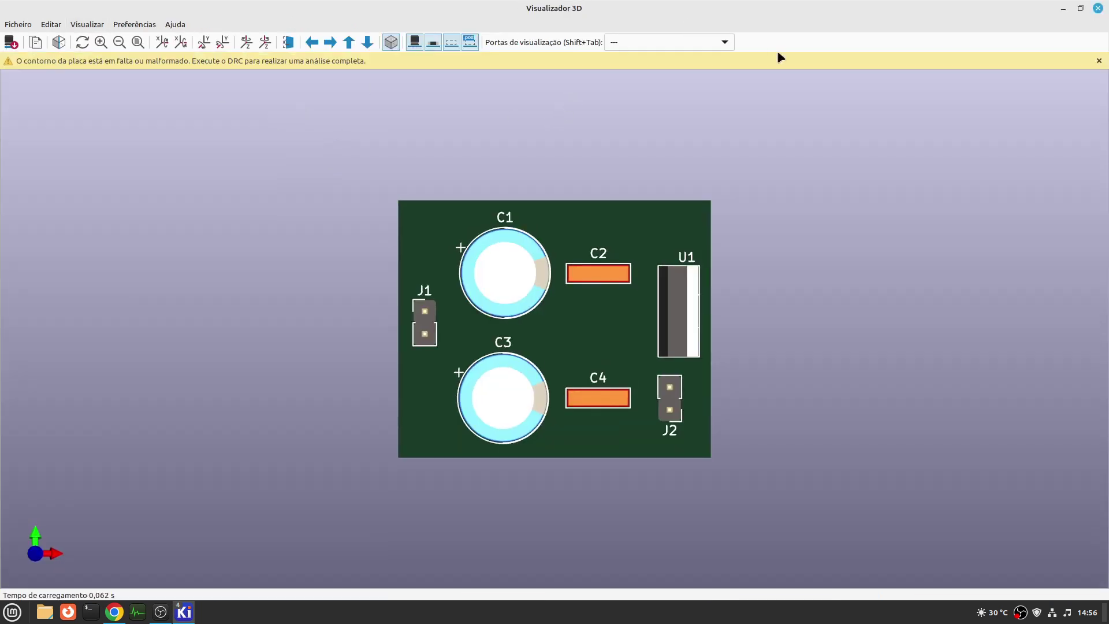
pyautogui.click(1097, 8)
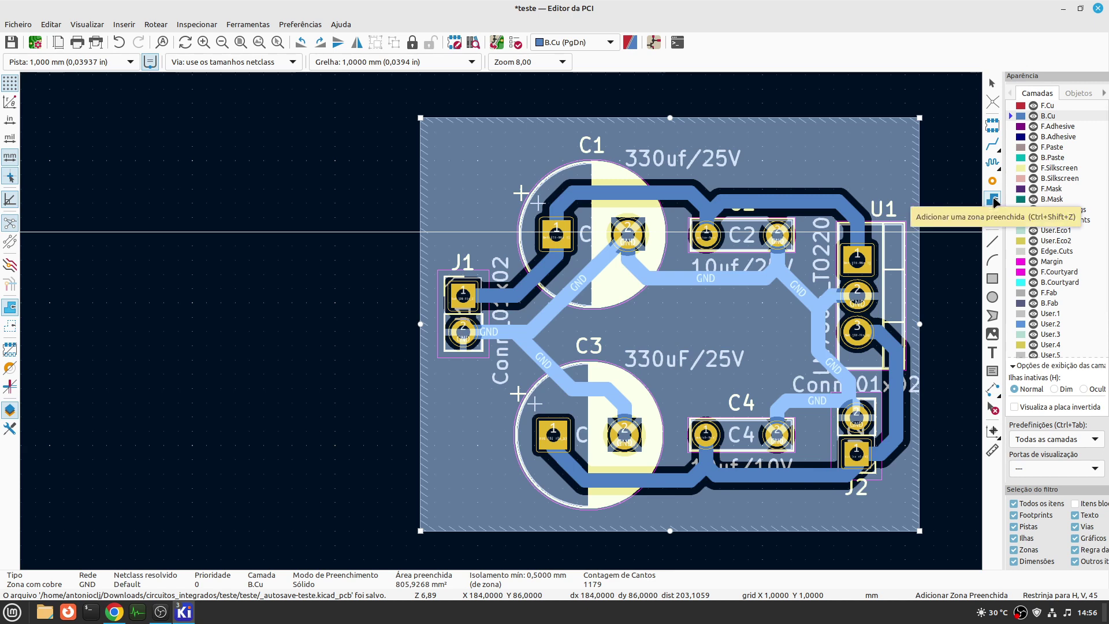
pyautogui.click(992, 200)
pyautogui.scroll(-4, 501, 318)
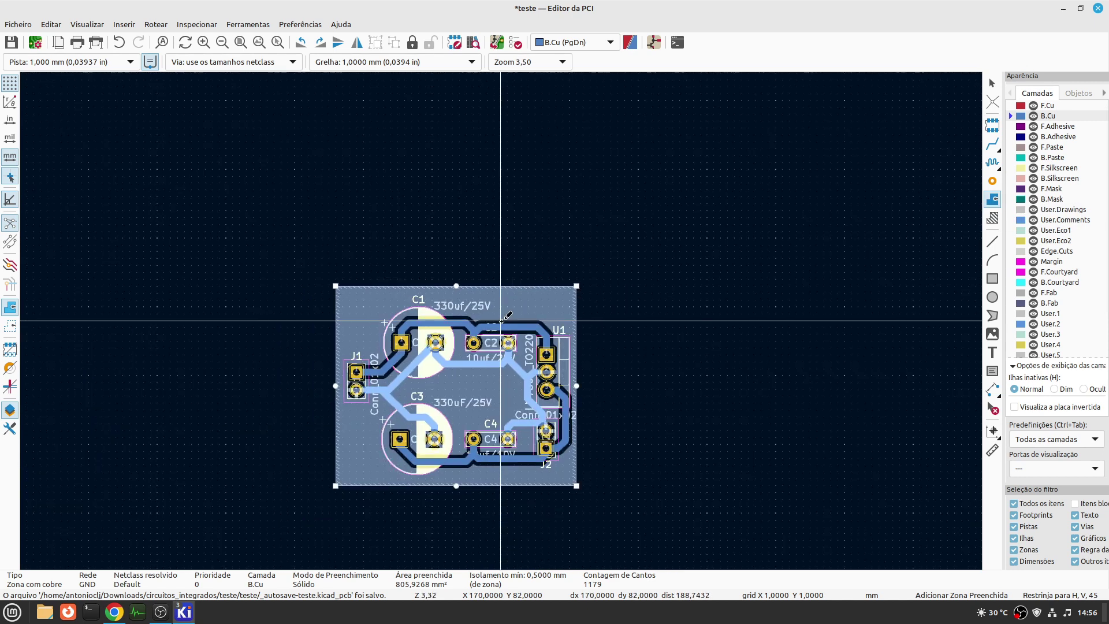
pyautogui.scroll(2, 501, 317)
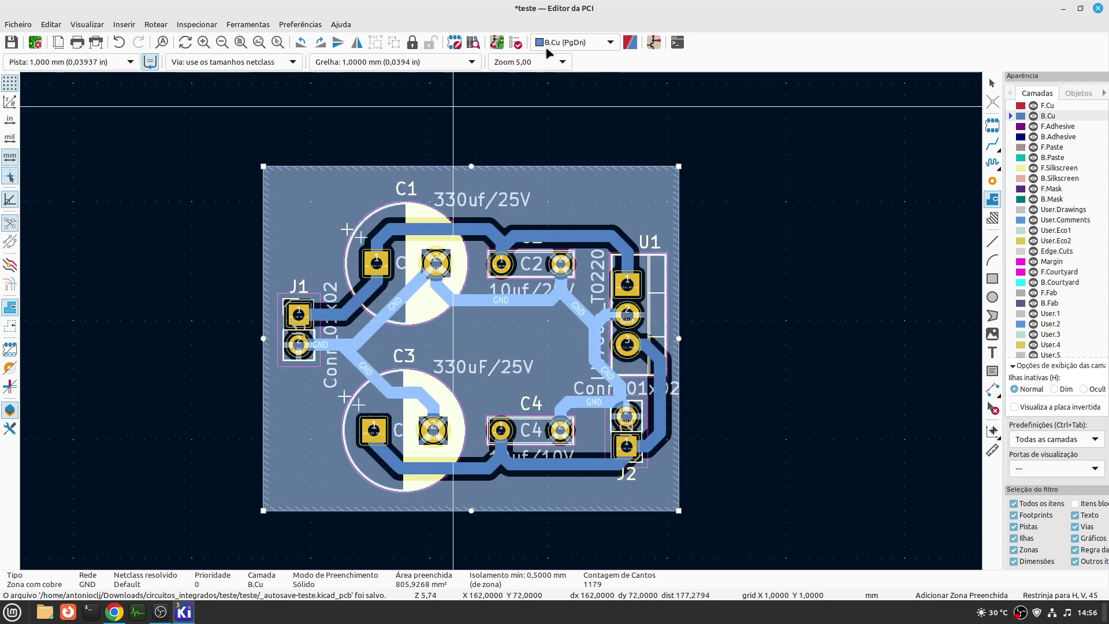
# - Run the design rules check and locate the reported board outline violation in the layout
pyautogui.click(515, 43)
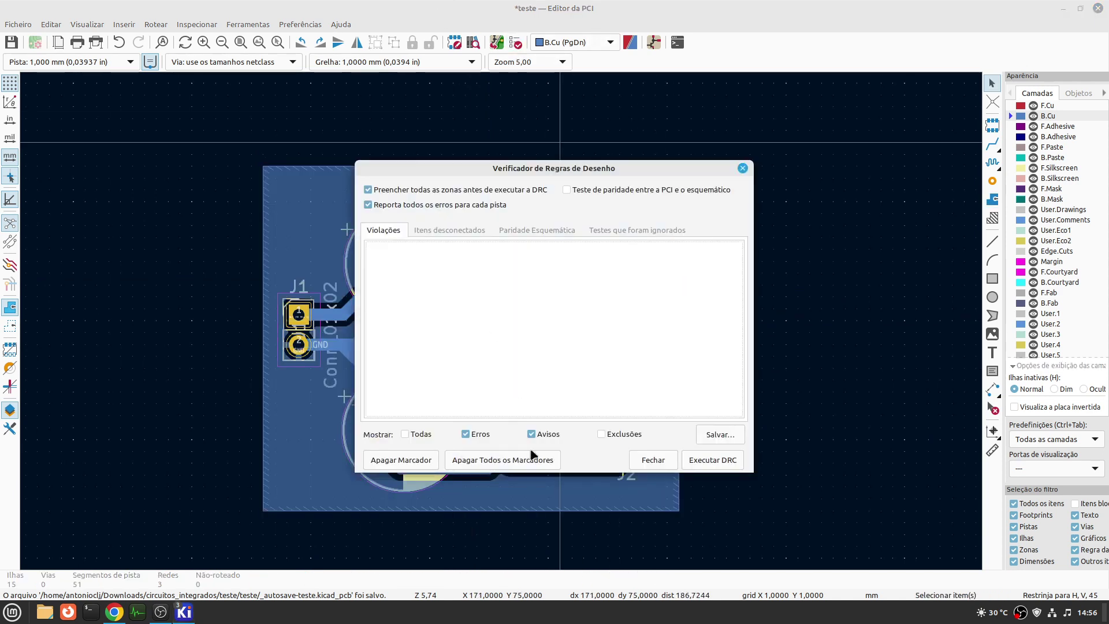
pyautogui.click(718, 459)
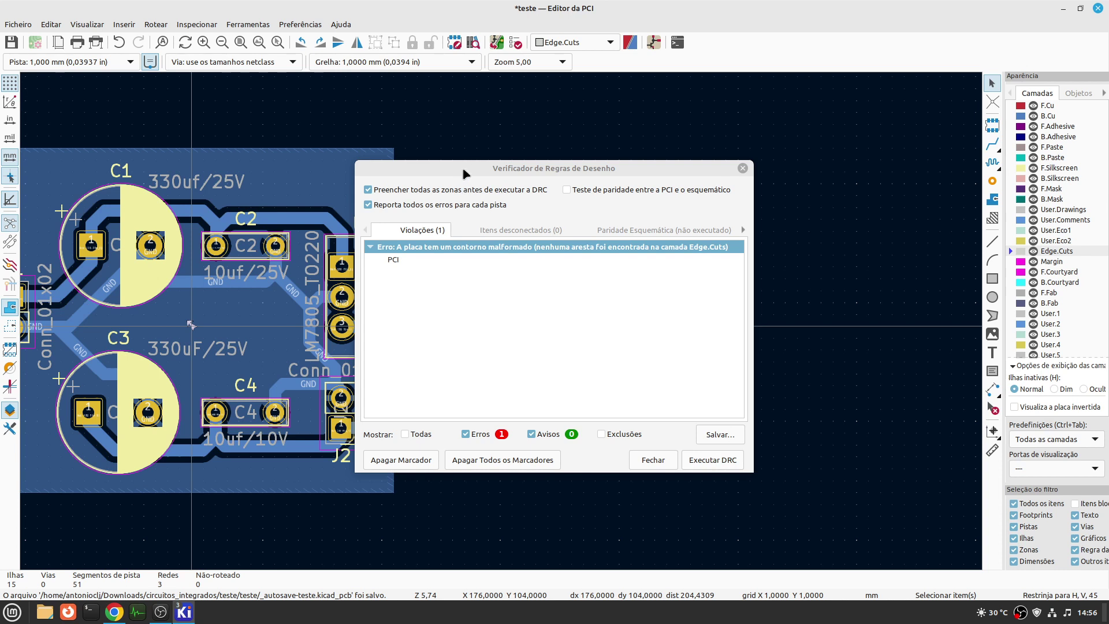
pyautogui.moveTo(464, 173); pyautogui.dragTo(626, 139)
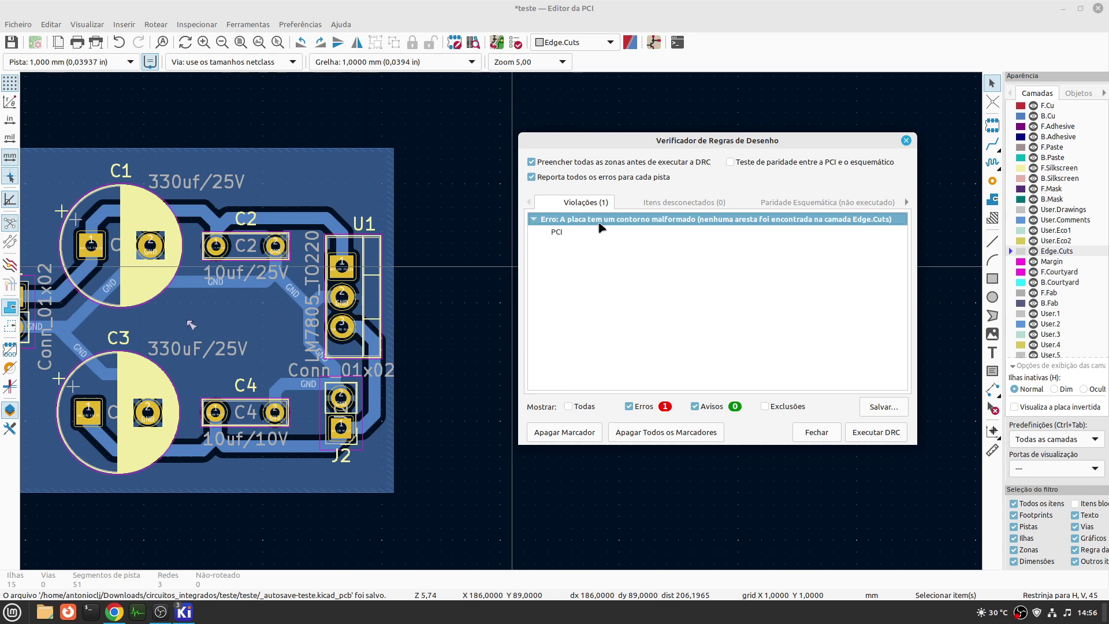
pyautogui.doubleClick(556, 231)
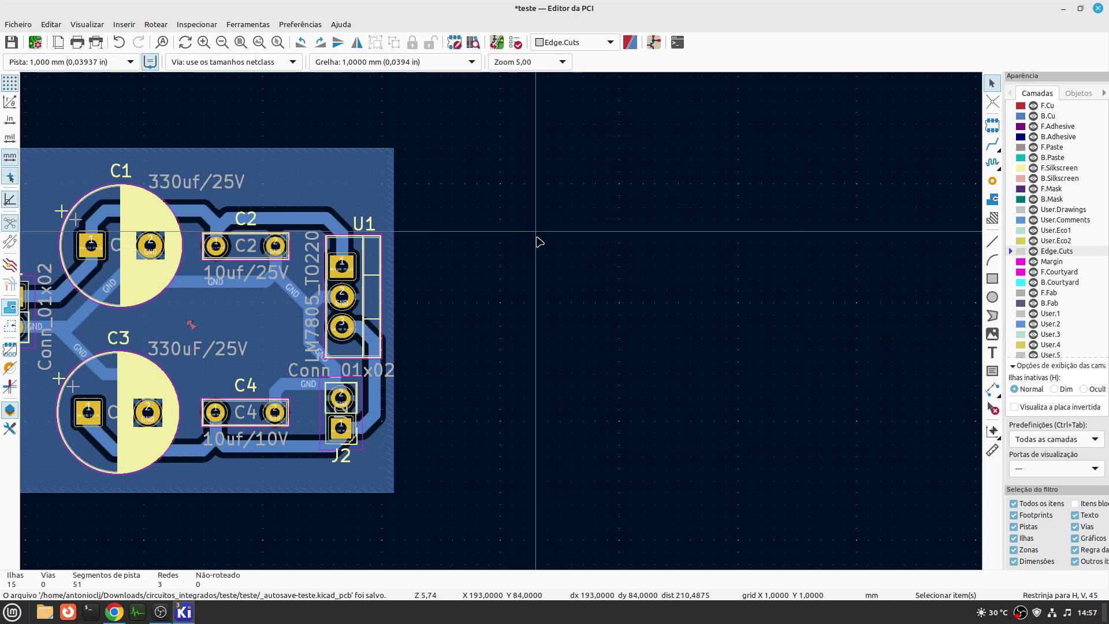
# - Turn the board over in the 3D viewer to inspect the copper zone and tracks on its underside, and return to the layout
pyautogui.scroll(-1, 504, 326)
pyautogui.scroll(-1, 502, 322)
pyautogui.scroll(1, 123, 398)
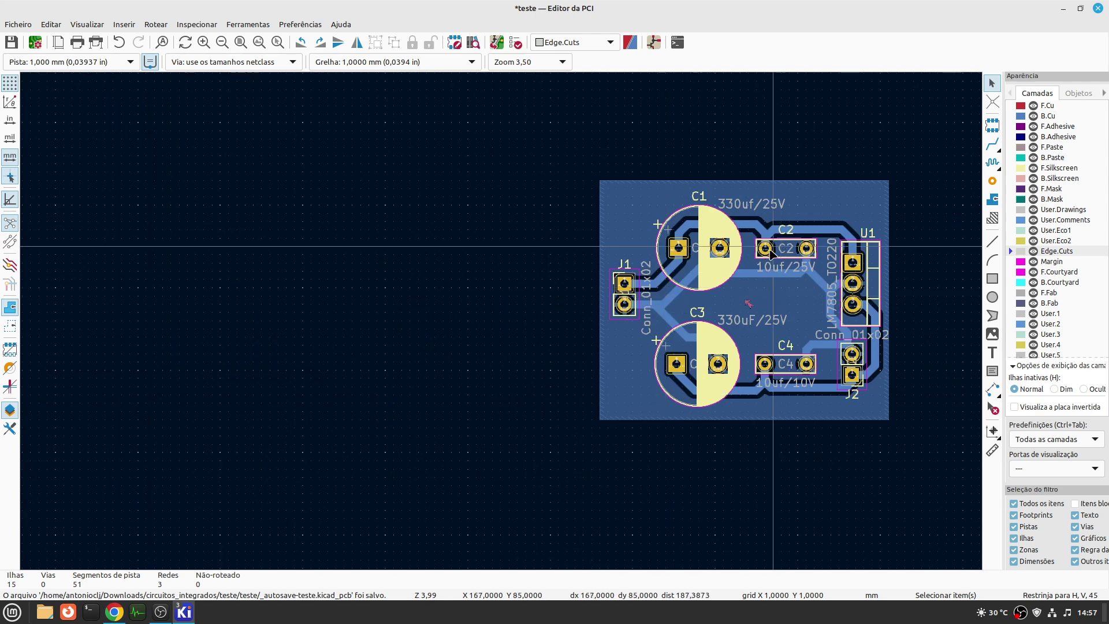
pyautogui.scroll(1, 772, 246)
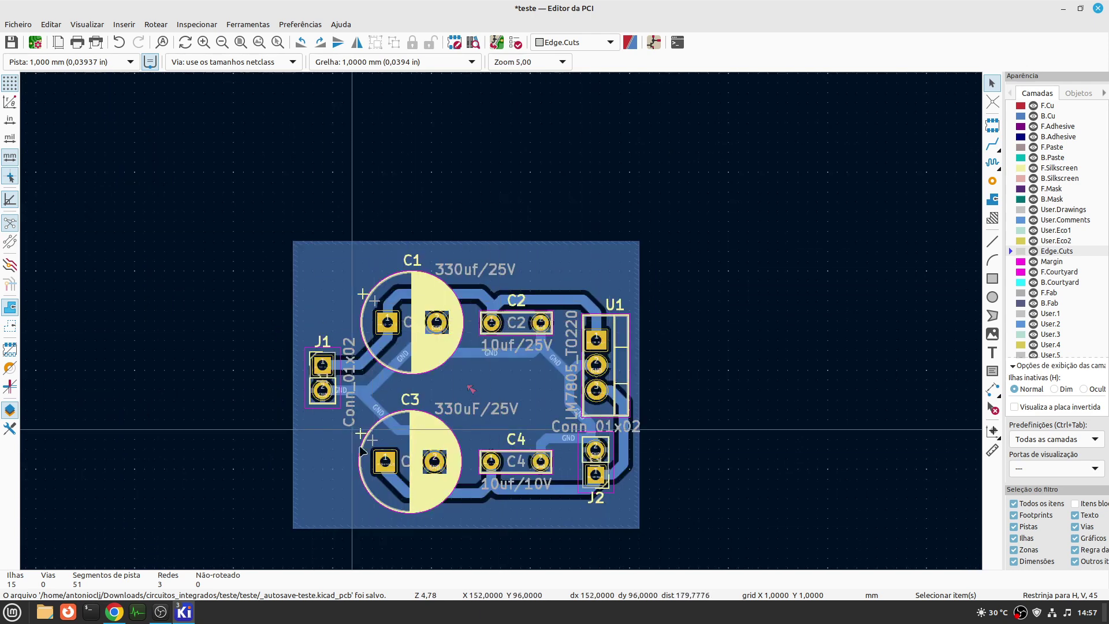
pyautogui.click(87, 24)
pyautogui.click(206, 86)
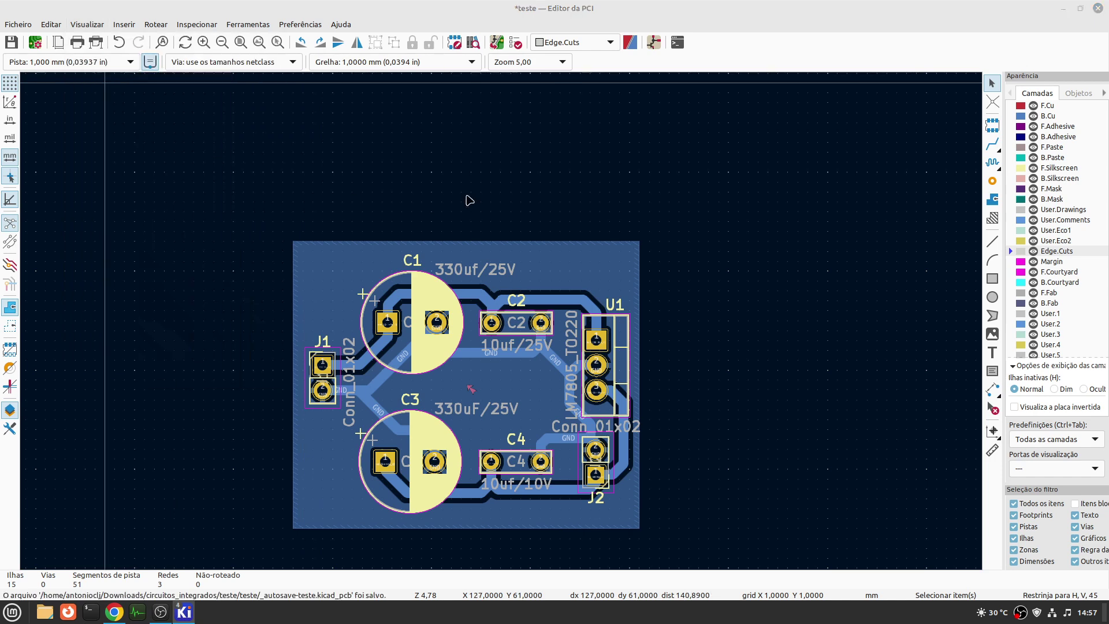
pyautogui.moveTo(583, 431); pyautogui.dragTo(618, 93)
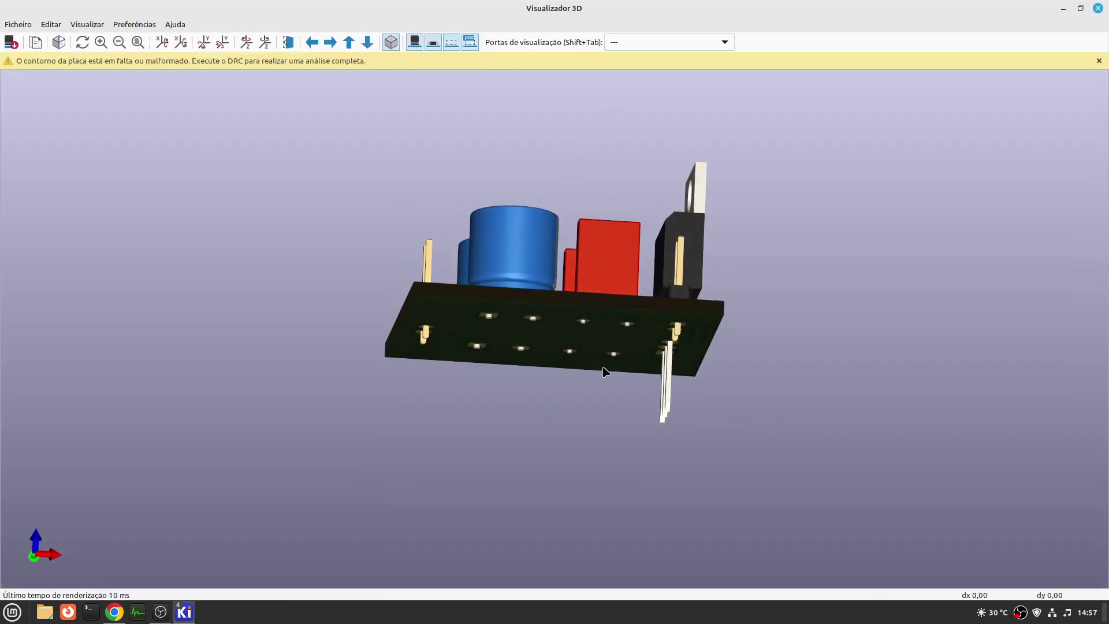
pyautogui.moveTo(604, 343); pyautogui.dragTo(572, 74)
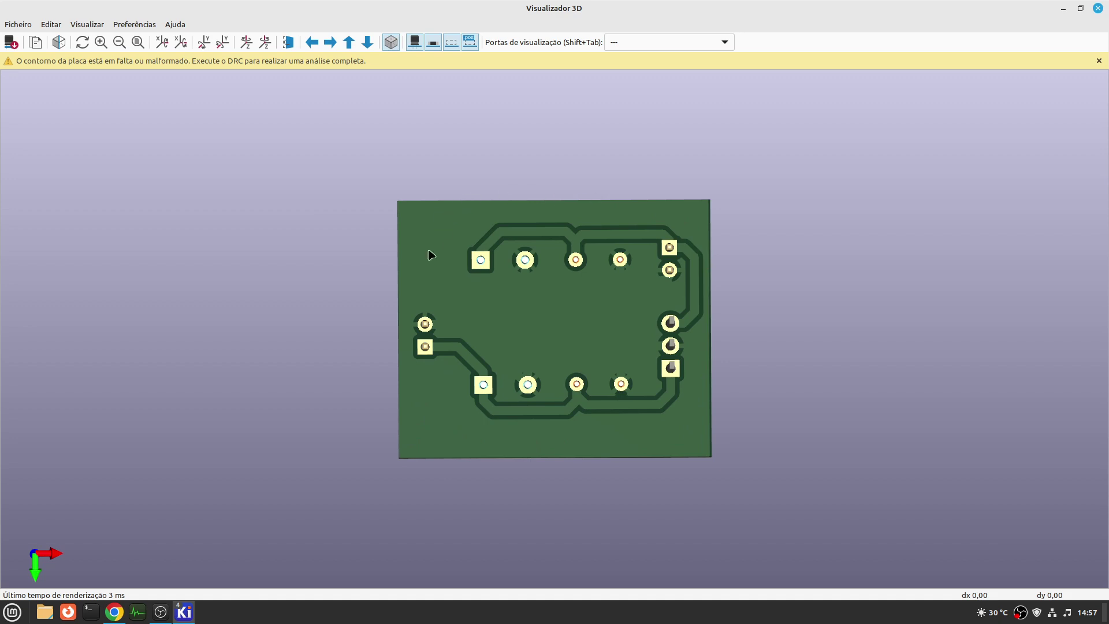
pyautogui.click(1098, 9)
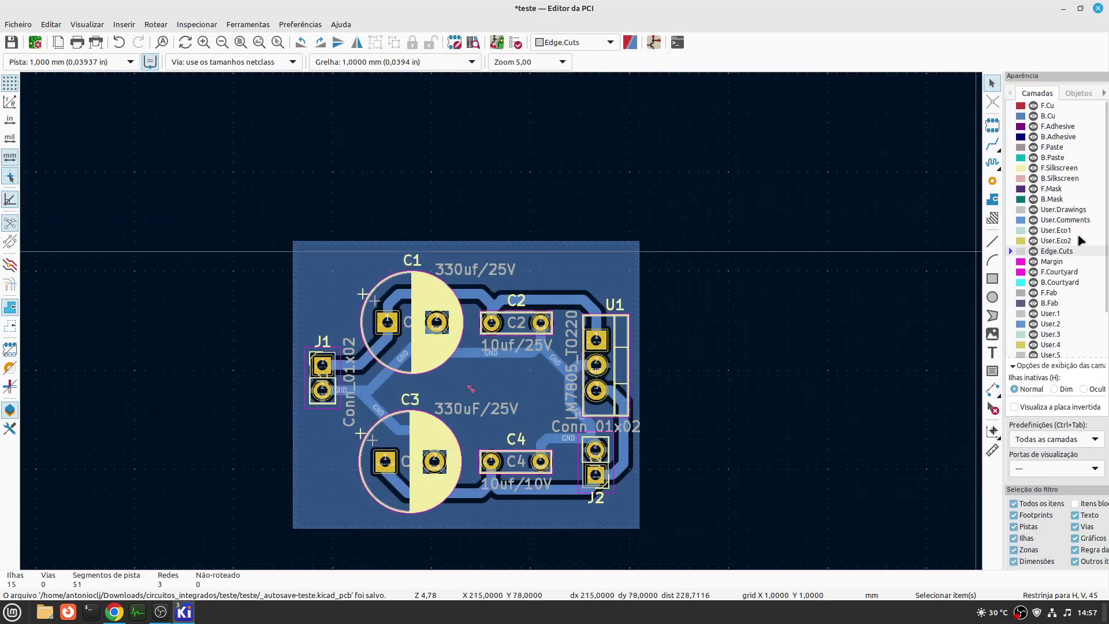
# - Make Edge.Cuts the active layer and start a graphic polygon at the copper zone's upper-left corner, X 146, Y 77 mm
pyautogui.click(1014, 241)
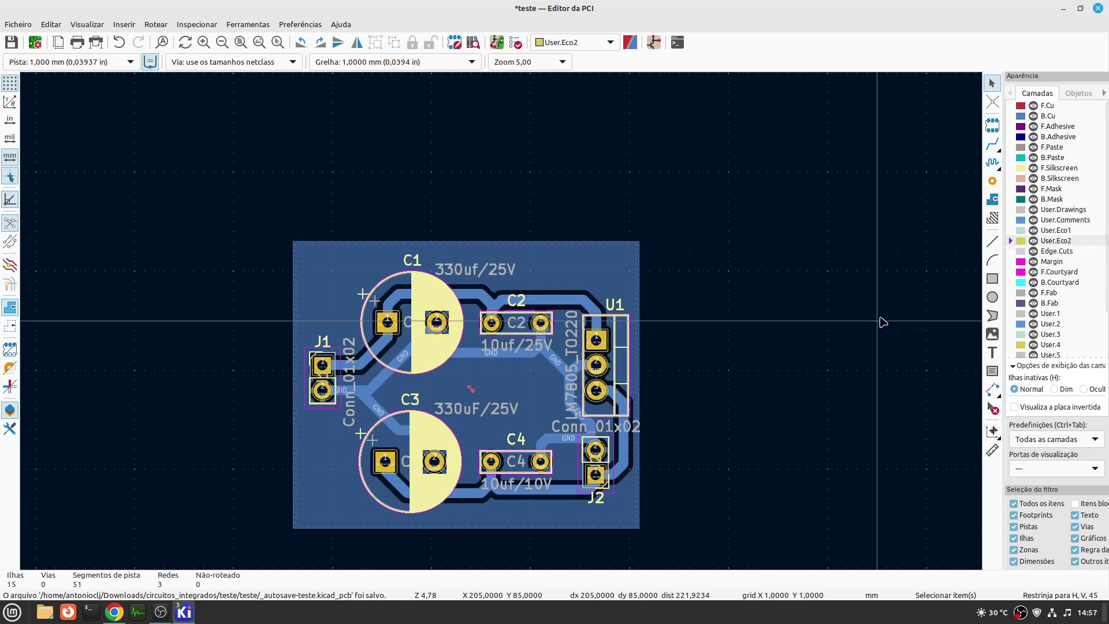
pyautogui.click(1012, 251)
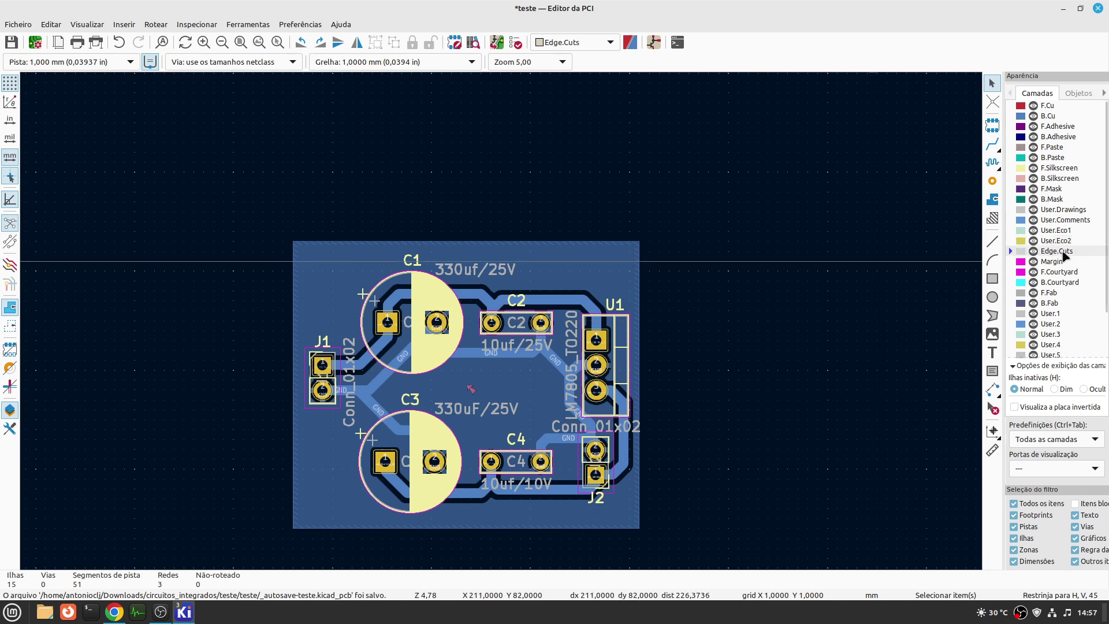
pyautogui.click(992, 315)
pyautogui.scroll(2, 502, 317)
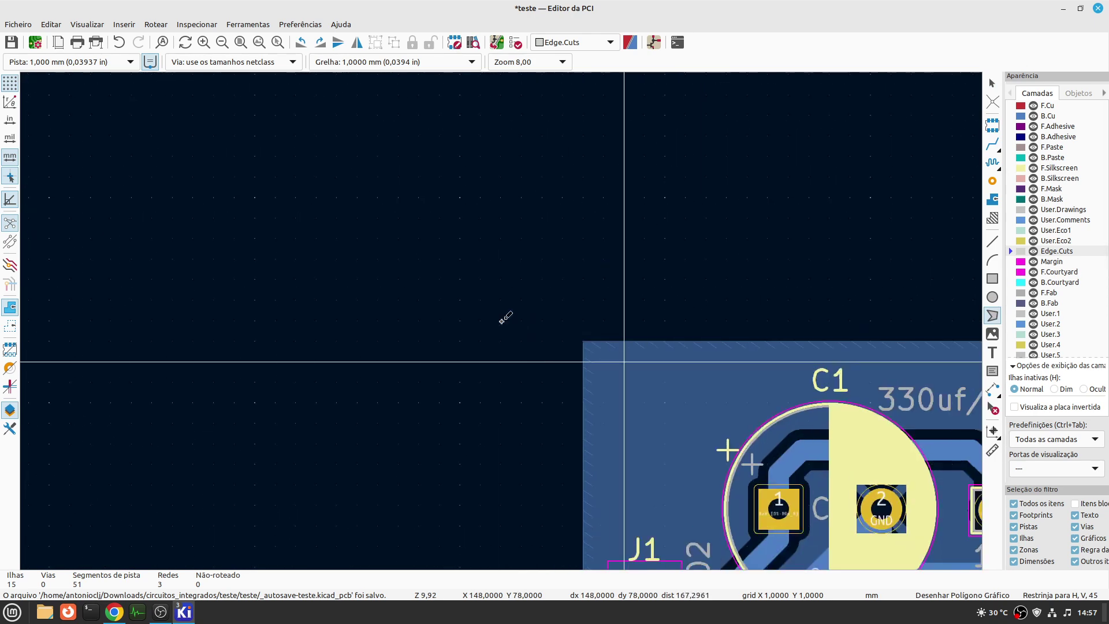
pyautogui.scroll(5, 502, 318)
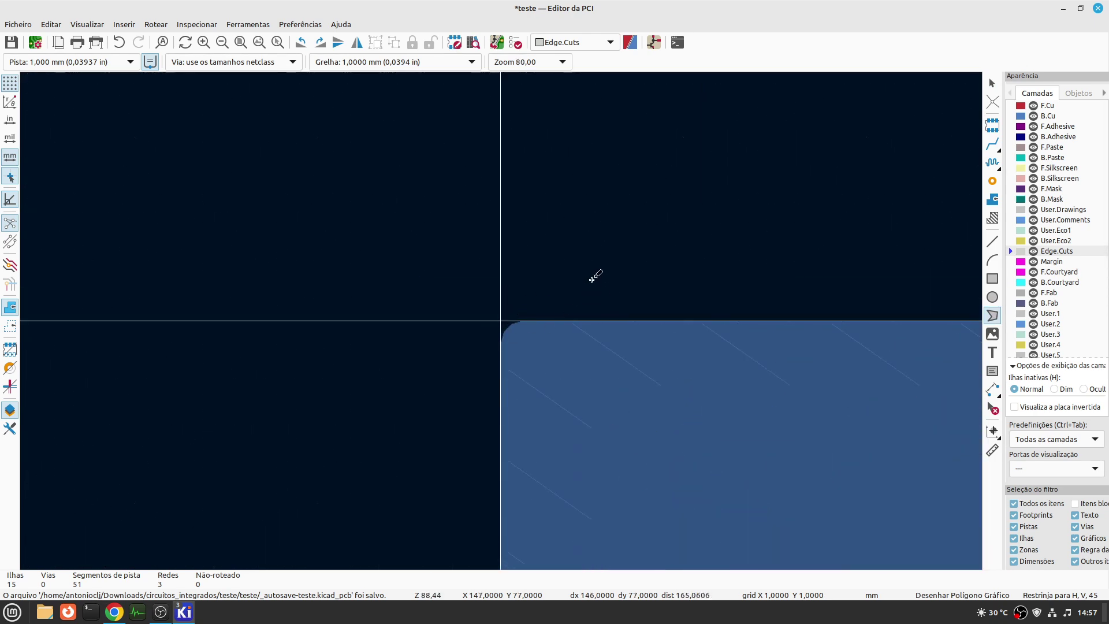
pyautogui.click(553, 312)
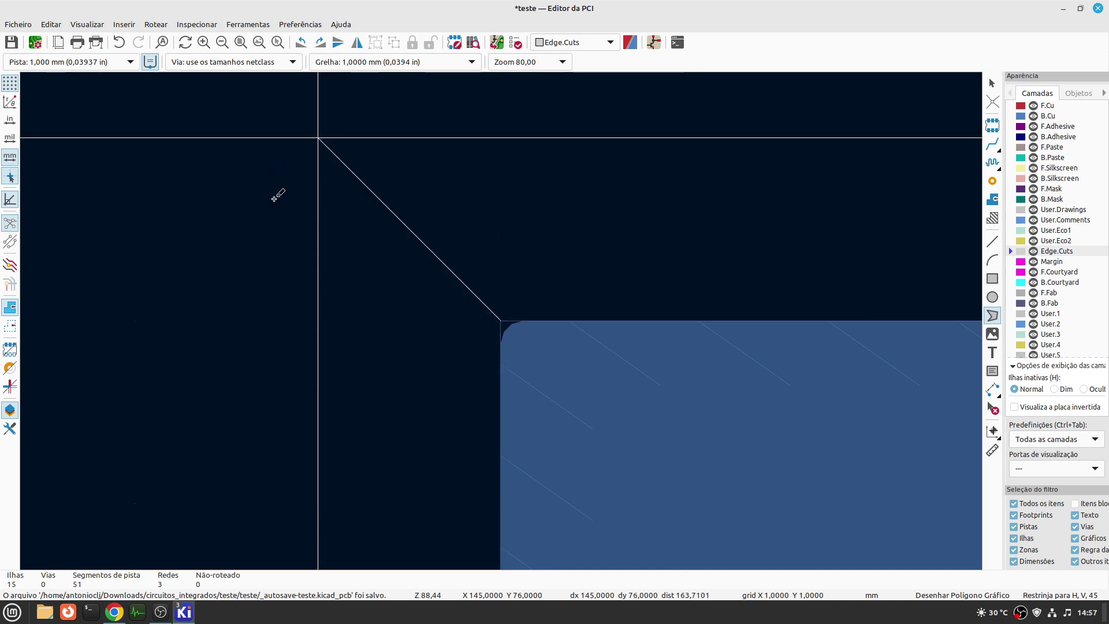
# - Place the outline polygon's upper-right corner at X 181, Y 77 mm and lower-right corner at X 181, Y 106 mm, matching the copper zone
pyautogui.scroll(-5, 502, 317)
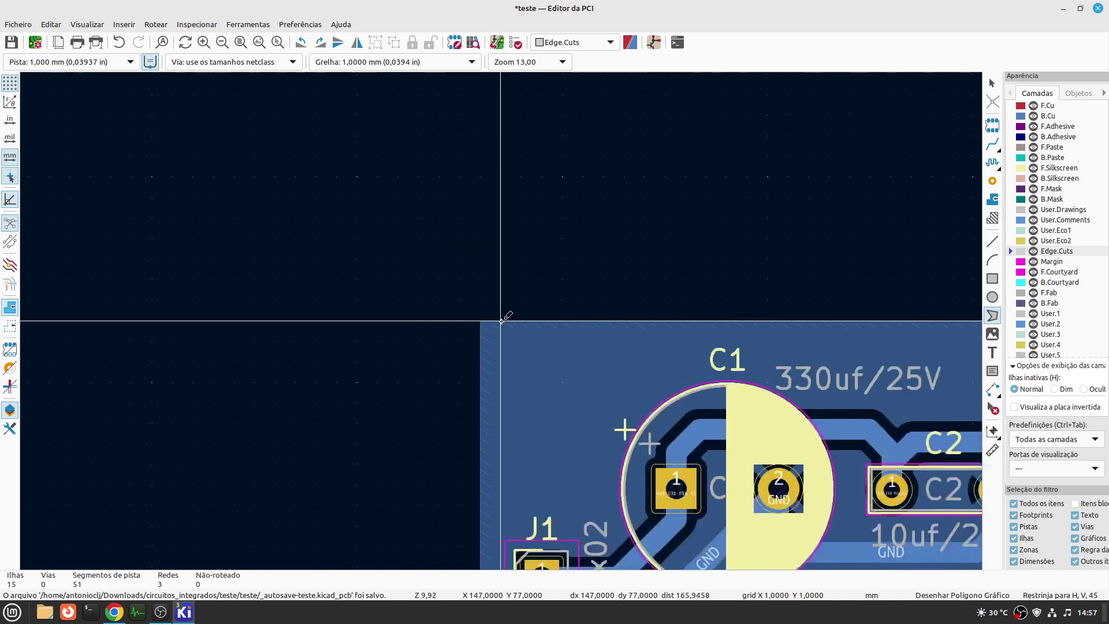
pyautogui.scroll(-3, 501, 320)
pyautogui.scroll(3, 636, 319)
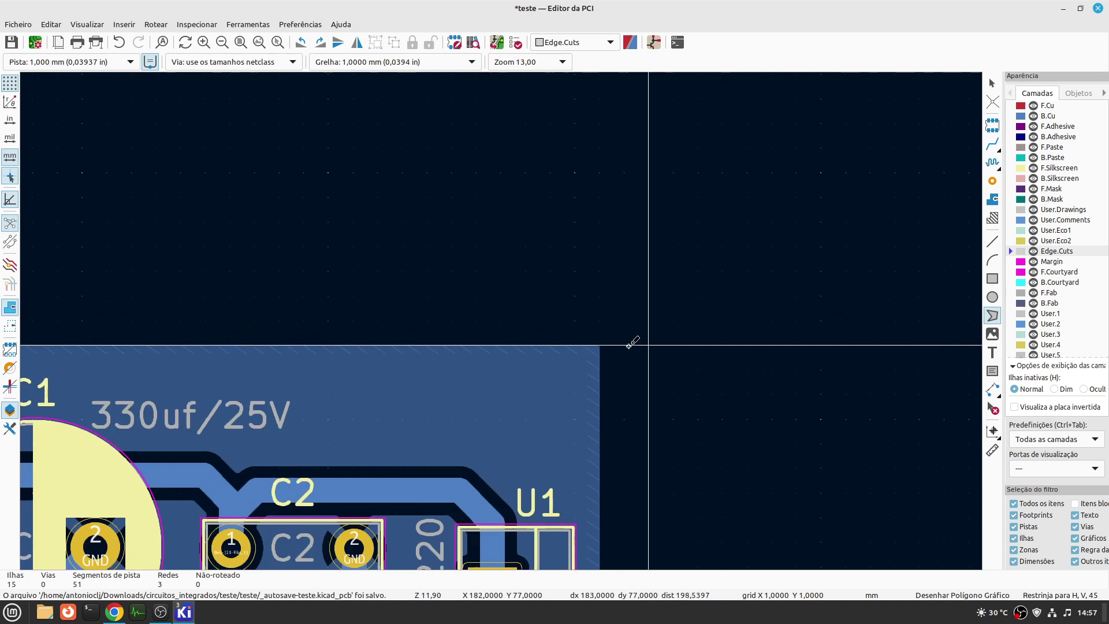
pyautogui.scroll(5, 629, 345)
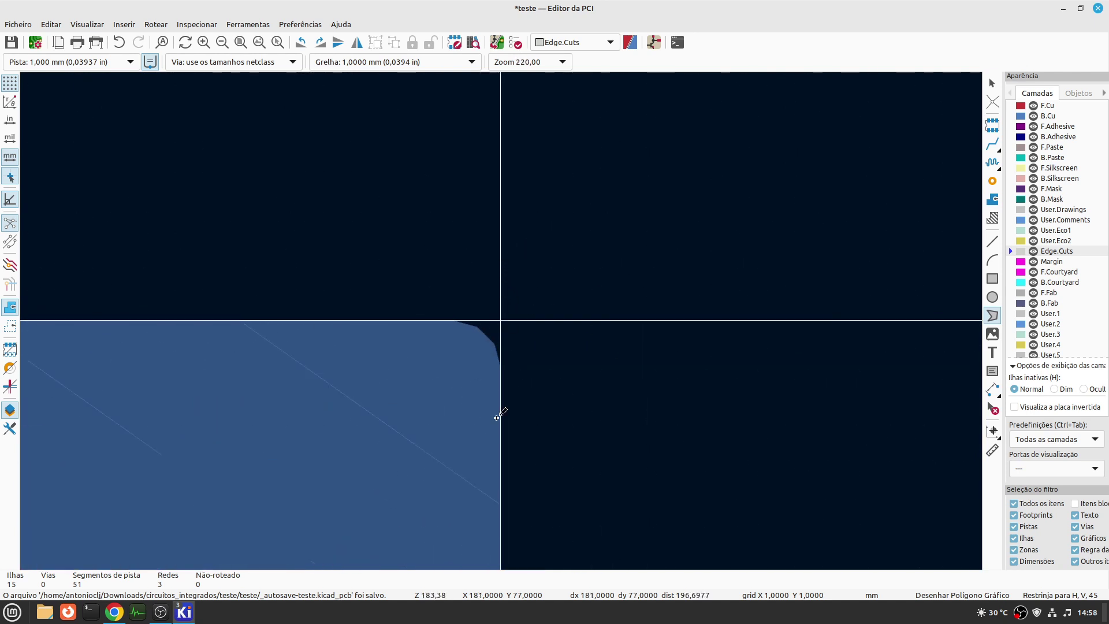
pyautogui.scroll(-10, 498, 414)
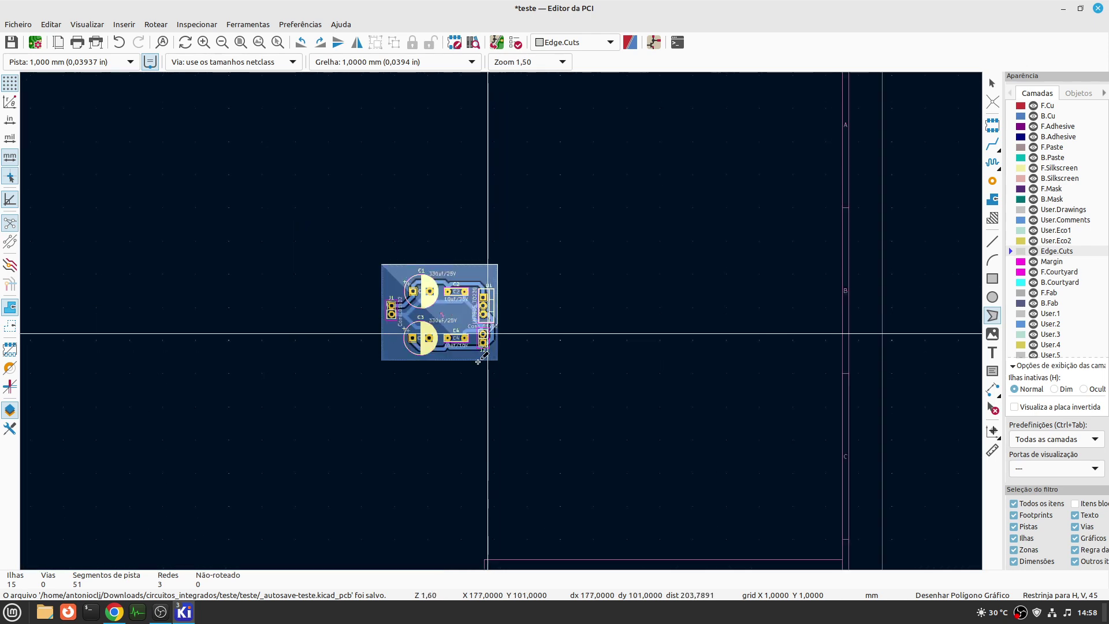
pyautogui.scroll(5, 479, 359)
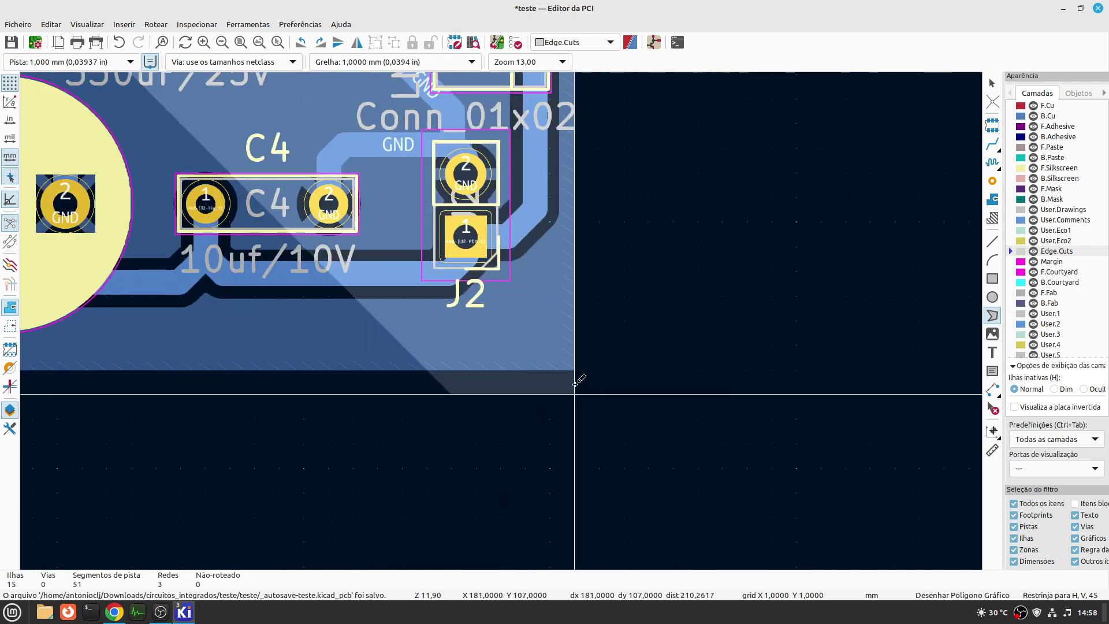
pyautogui.scroll(2, 575, 383)
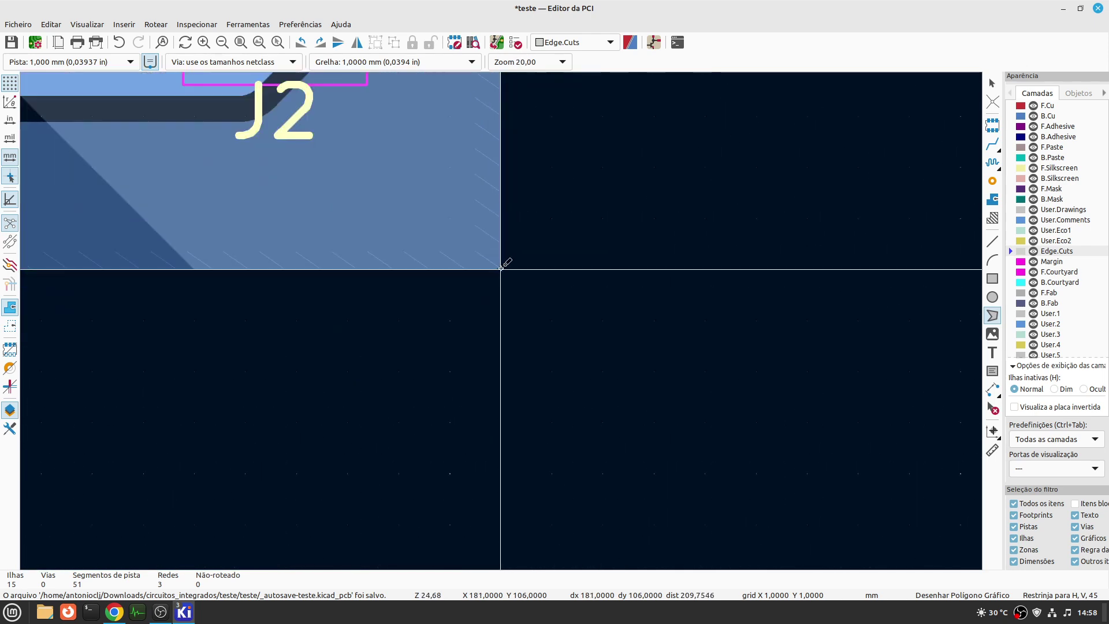
# - Place the outline's lower-left corner at X 146, Y 106 mm and close the polygon at its starting corner, X 146, Y 77 mm
pyautogui.scroll(-5, 280, 231)
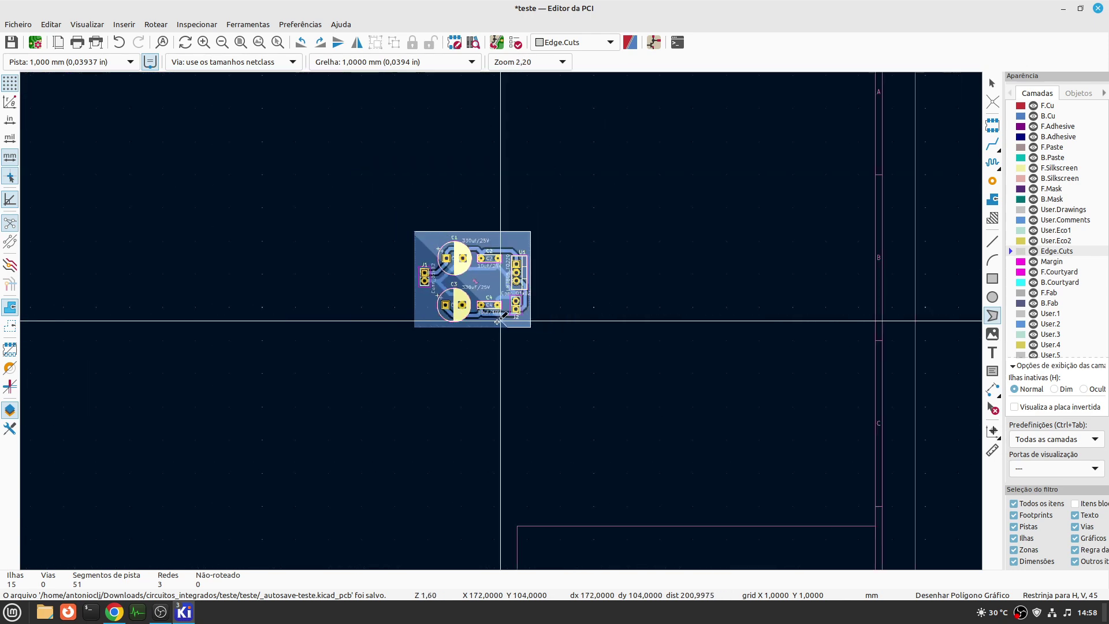
pyautogui.scroll(5, 410, 317)
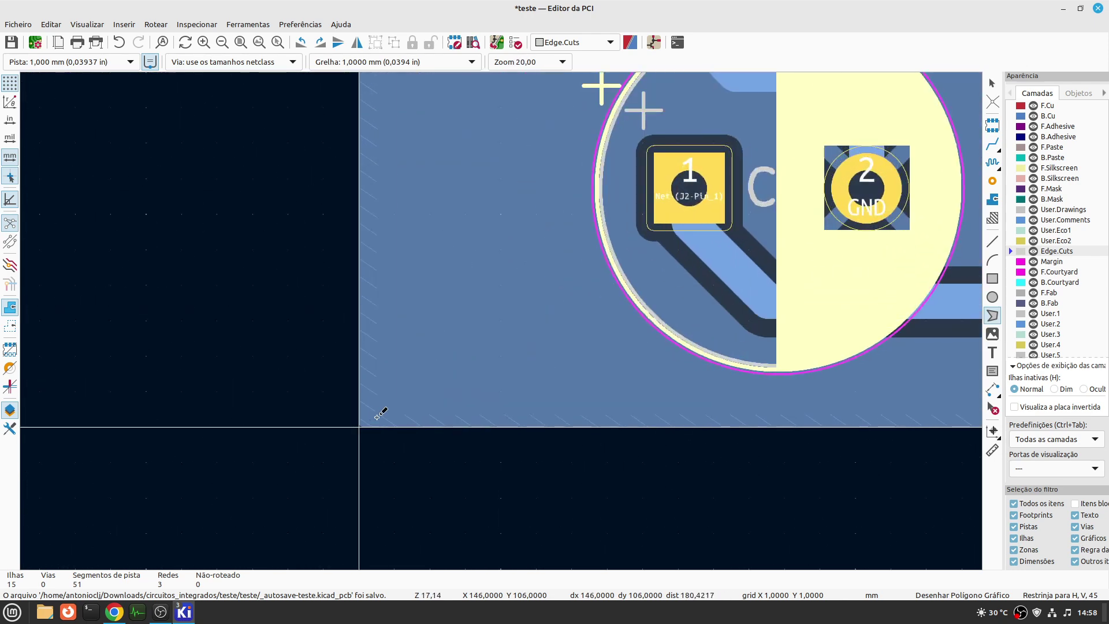
pyautogui.scroll(-4, 356, 373)
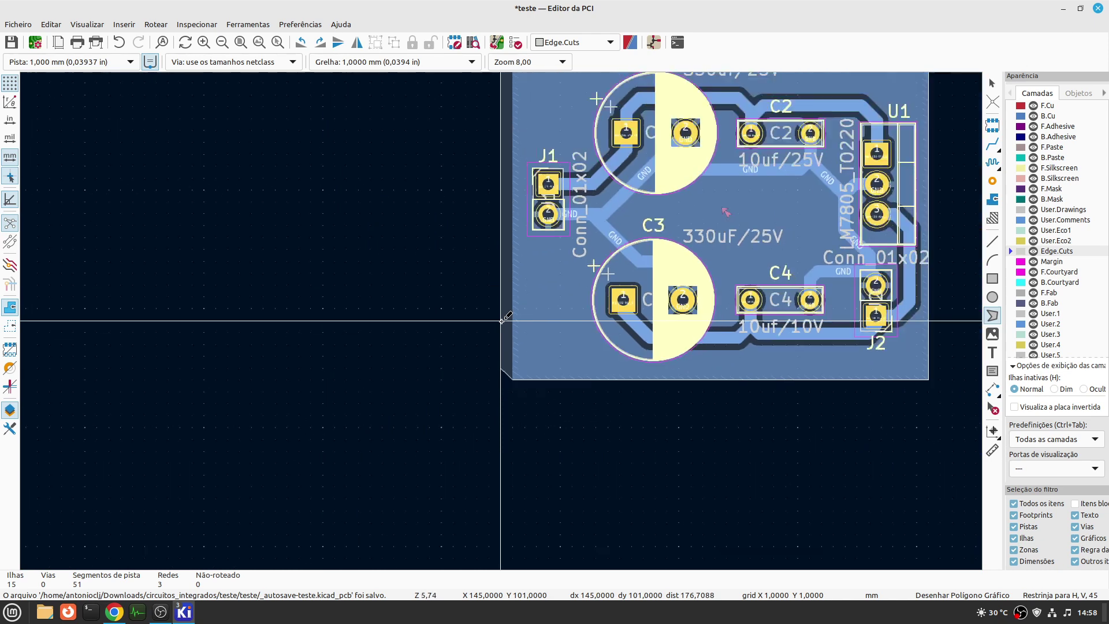
pyautogui.scroll(6, 502, 319)
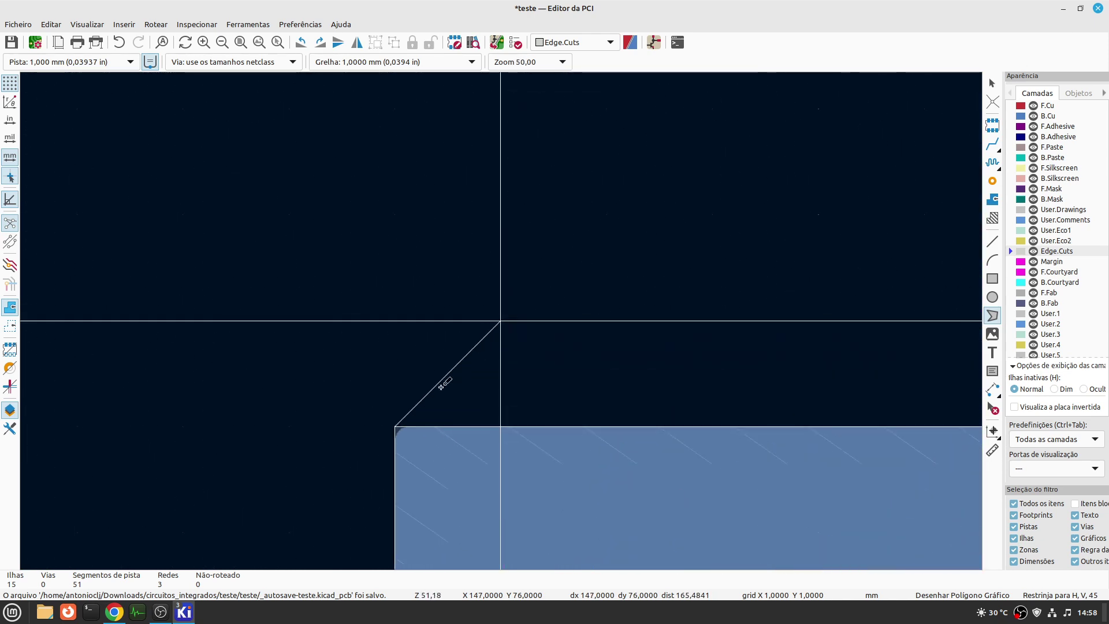
pyautogui.click(395, 426)
pyautogui.rightClick(631, 303)
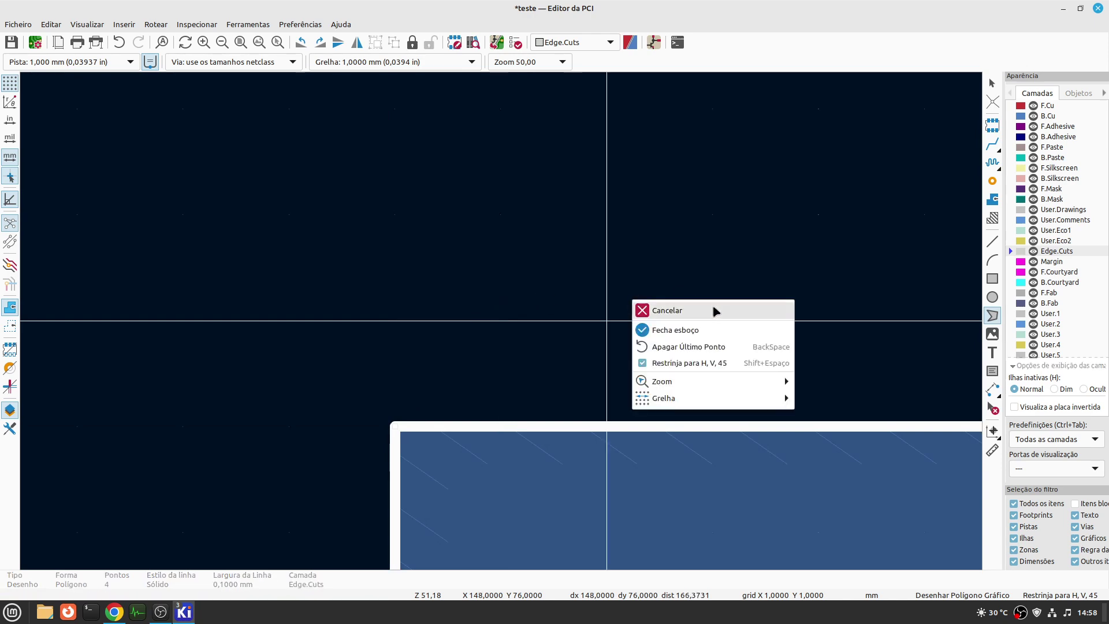
pyautogui.click(693, 329)
pyautogui.scroll(-6, 503, 317)
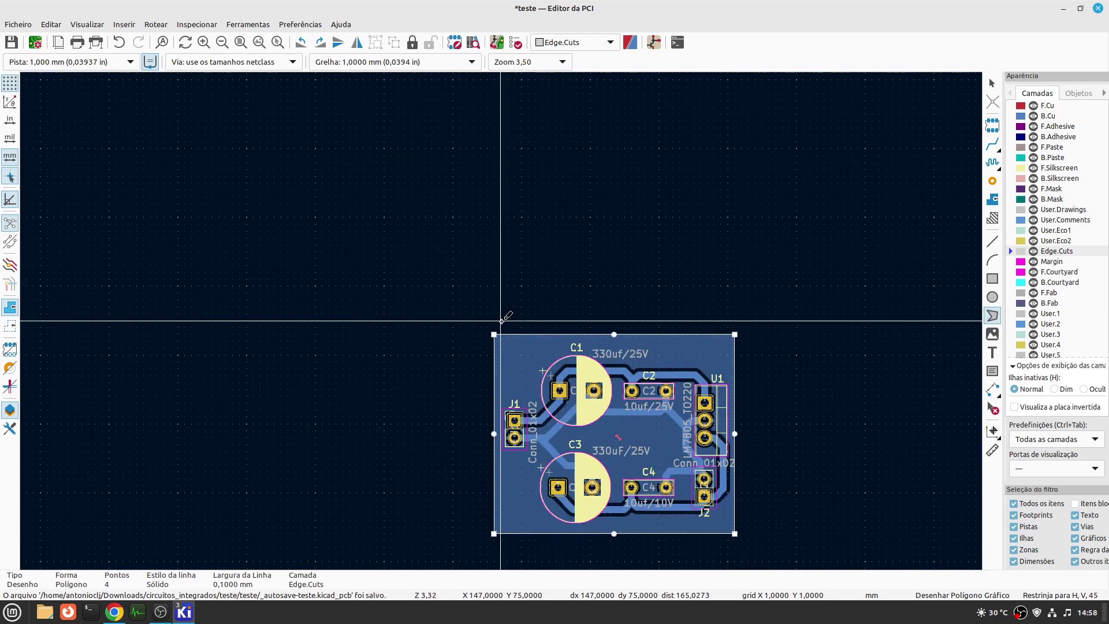
pyautogui.scroll(1, 502, 319)
pyautogui.press('Home')
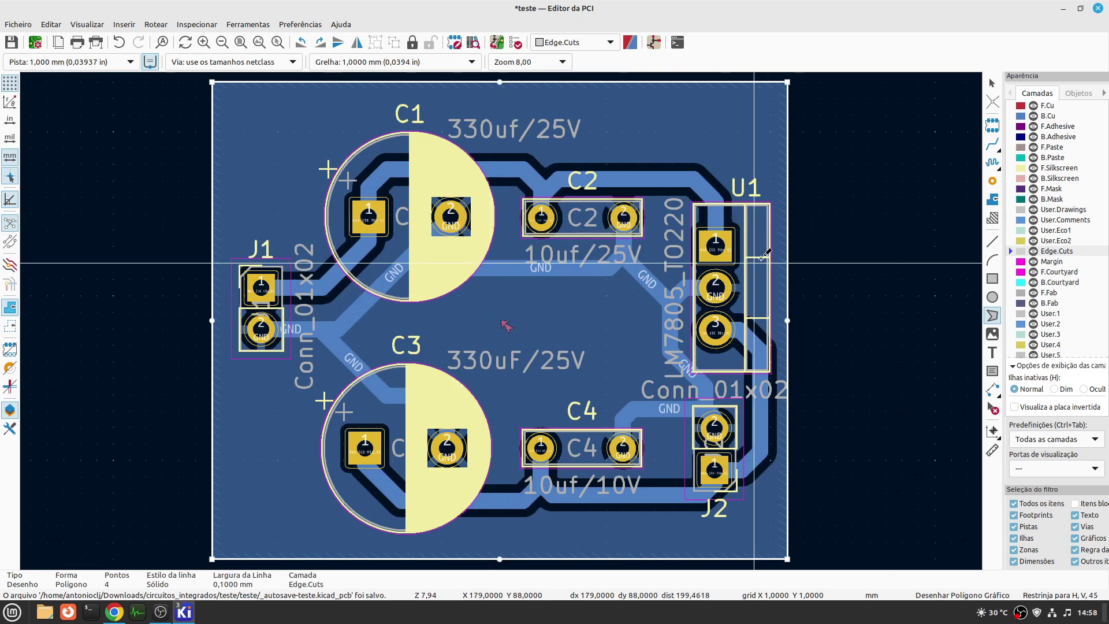
# - Inspect the outlined board in the 3D viewer from above and at a tilt, and return to the layout
pyautogui.click(87, 24)
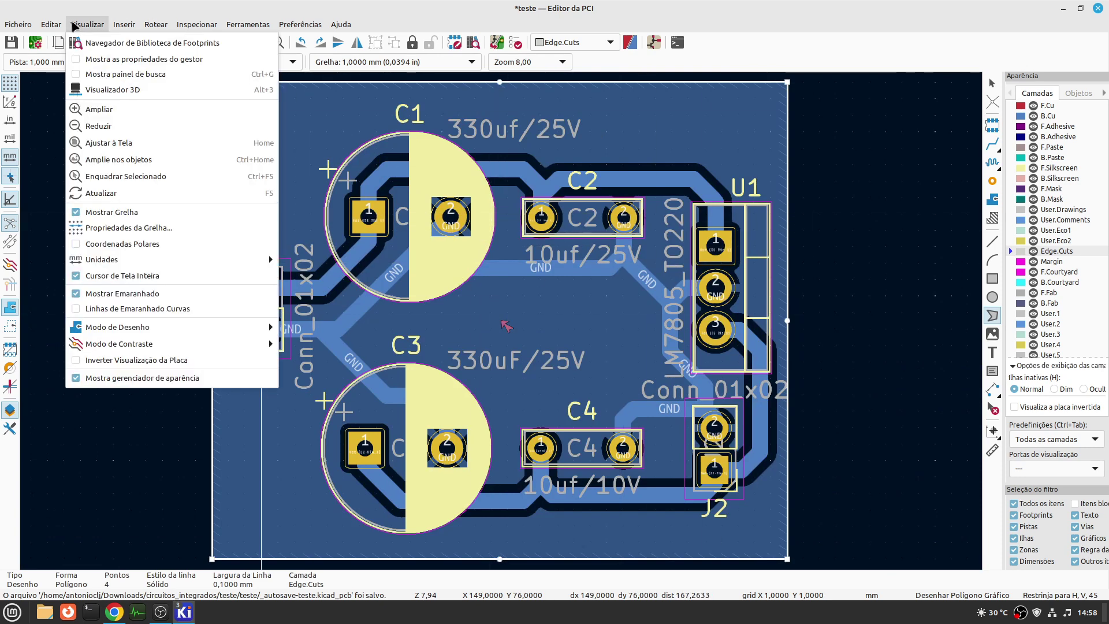
pyautogui.click(116, 87)
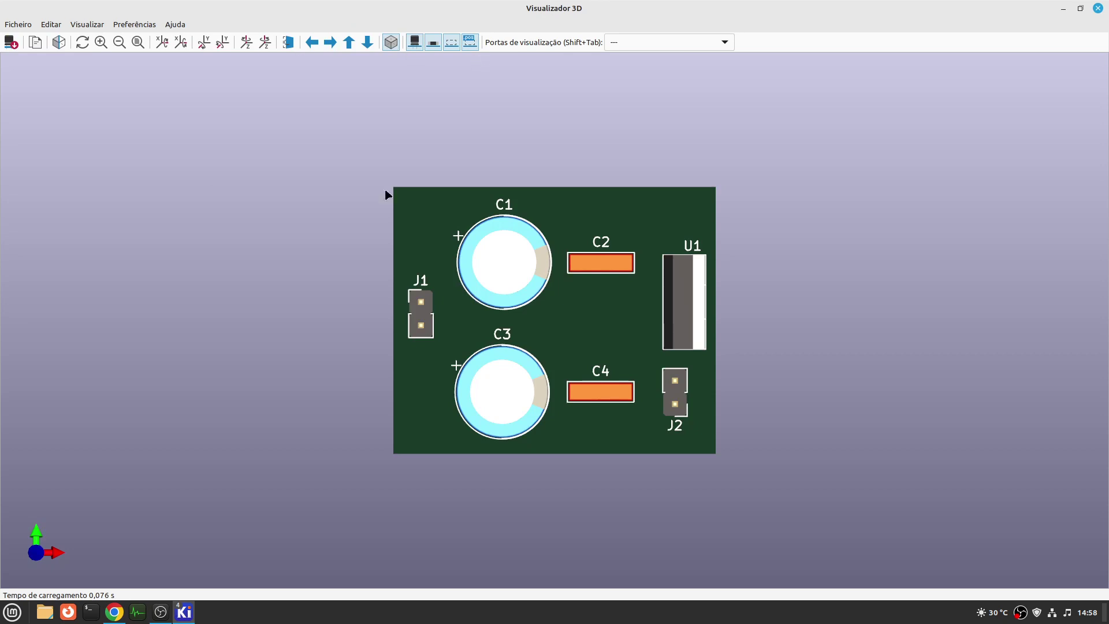
pyautogui.moveTo(608, 452); pyautogui.dragTo(616, 426)
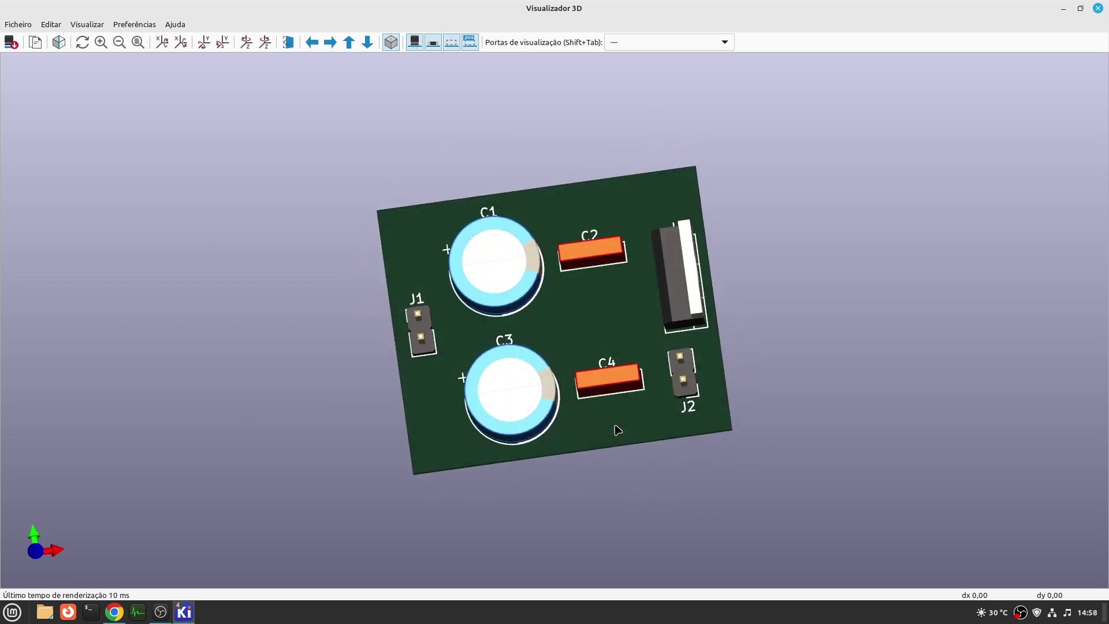
pyautogui.click(1098, 8)
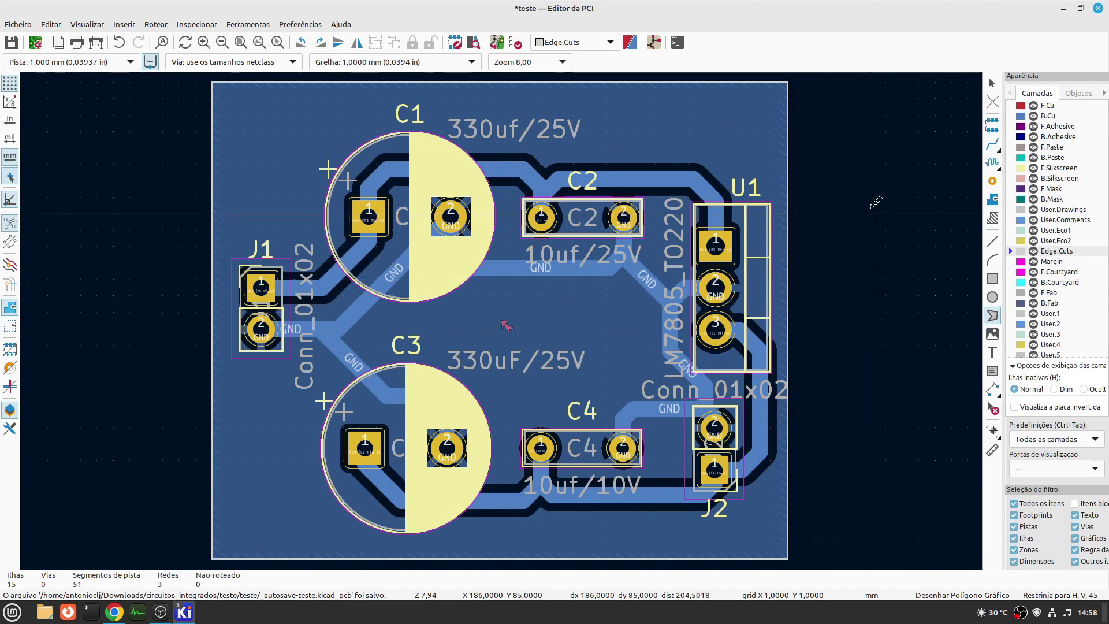
# - Leave the polygon tool and draw a circle of about 1.4 mm radius on Edge.Cuts near the board's upper-left corner, centred at X 149, Y 79 mm
pyautogui.rightClick(884, 271)
pyautogui.click(917, 279)
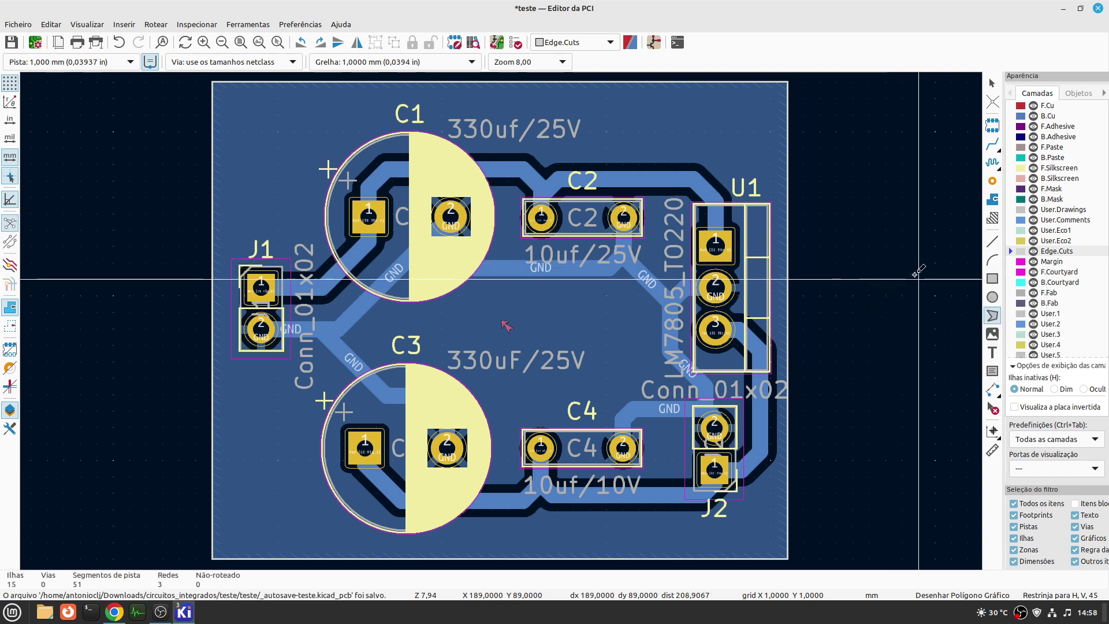
pyautogui.rightClick(908, 238)
pyautogui.click(936, 249)
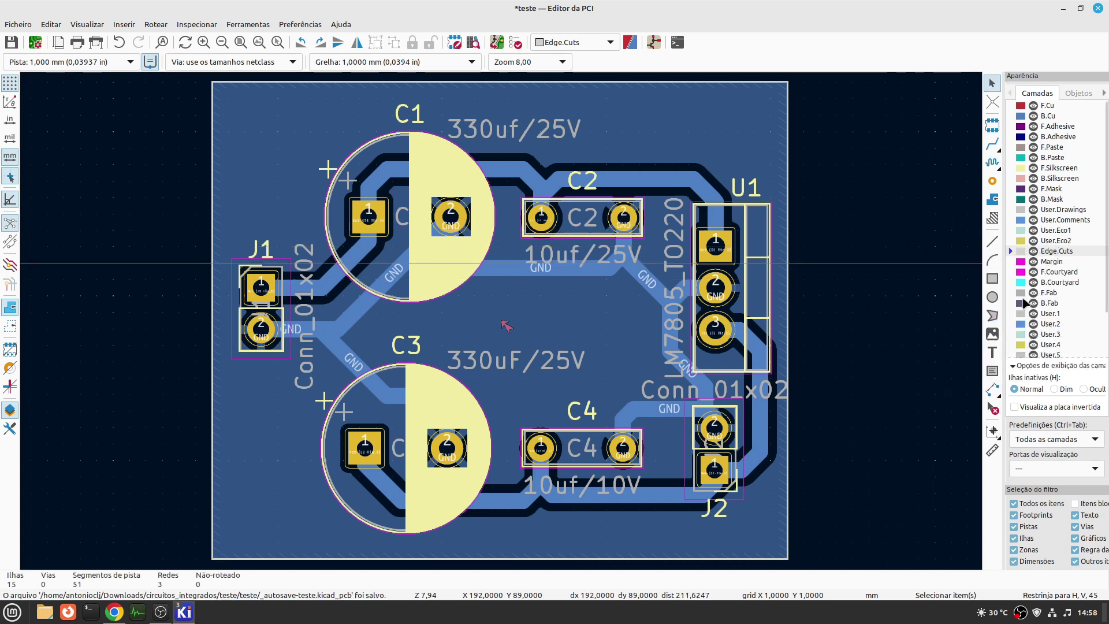
pyautogui.click(992, 297)
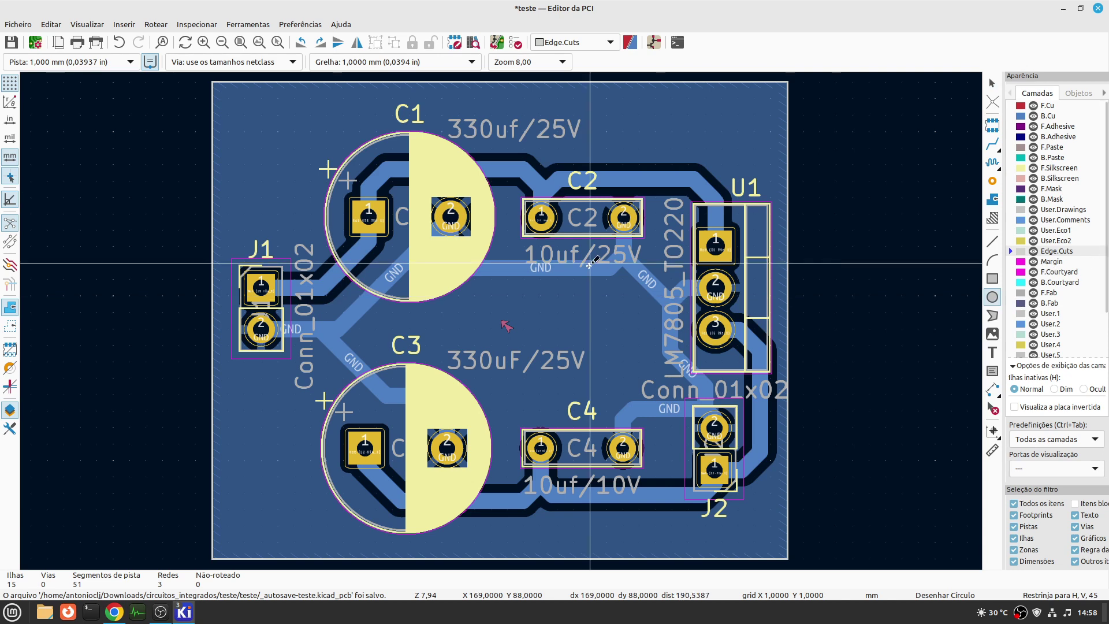
pyautogui.click(261, 114)
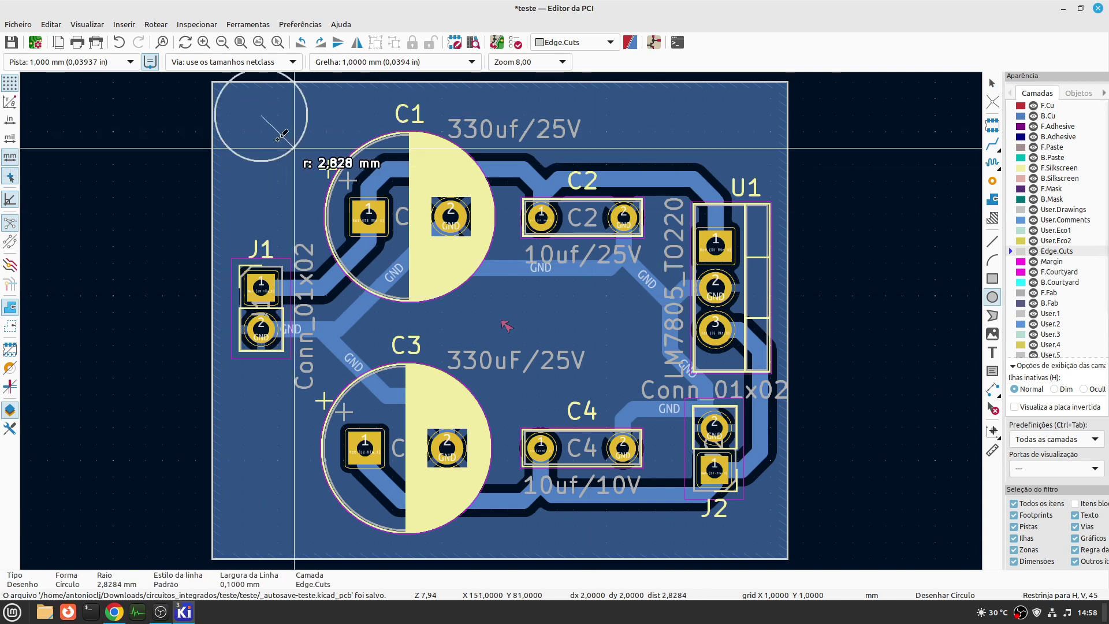
pyautogui.click(278, 132)
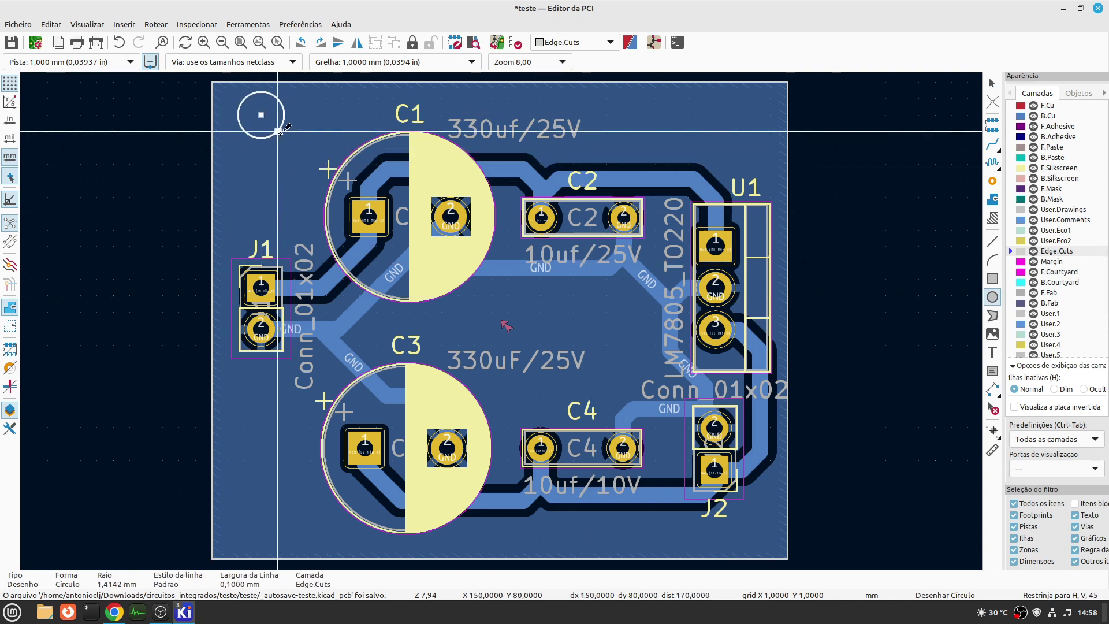
# - Move the Edge.Cuts circle 1 mm right and 2 mm down, between the board's upper-left corner and C1
pyautogui.moveTo(261, 114); pyautogui.dragTo(278, 148)
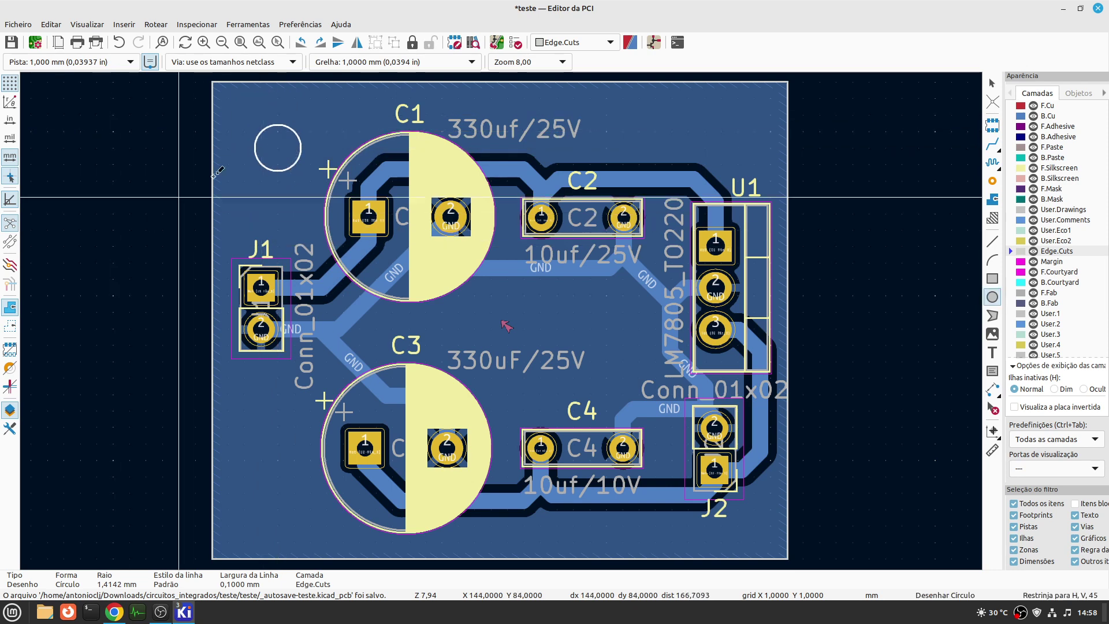
pyautogui.rightClick(293, 185)
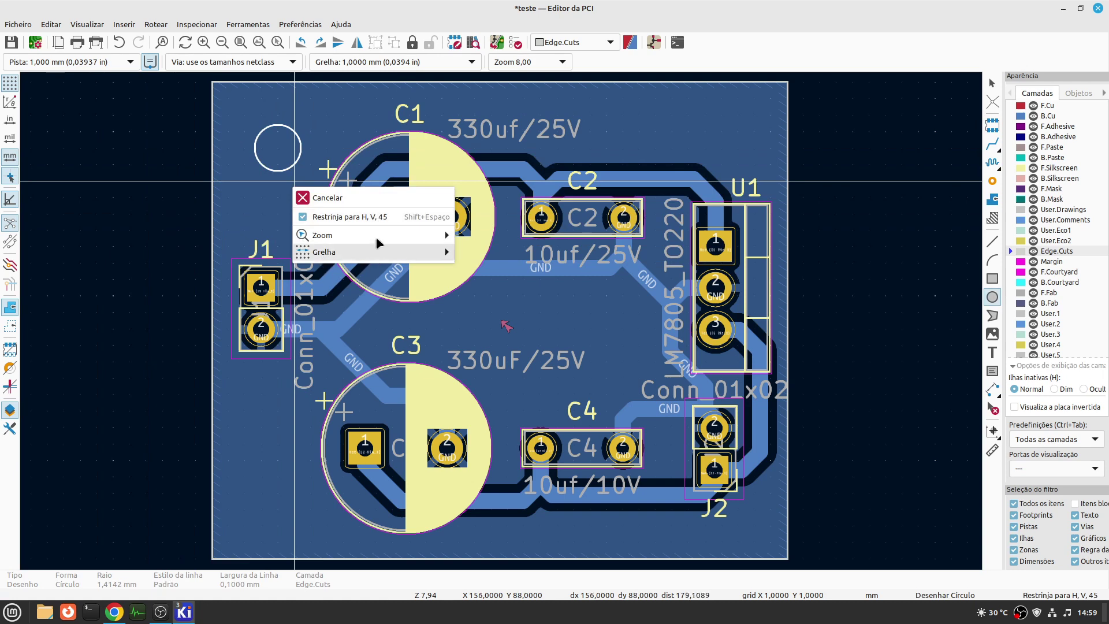
pyautogui.click(158, 225)
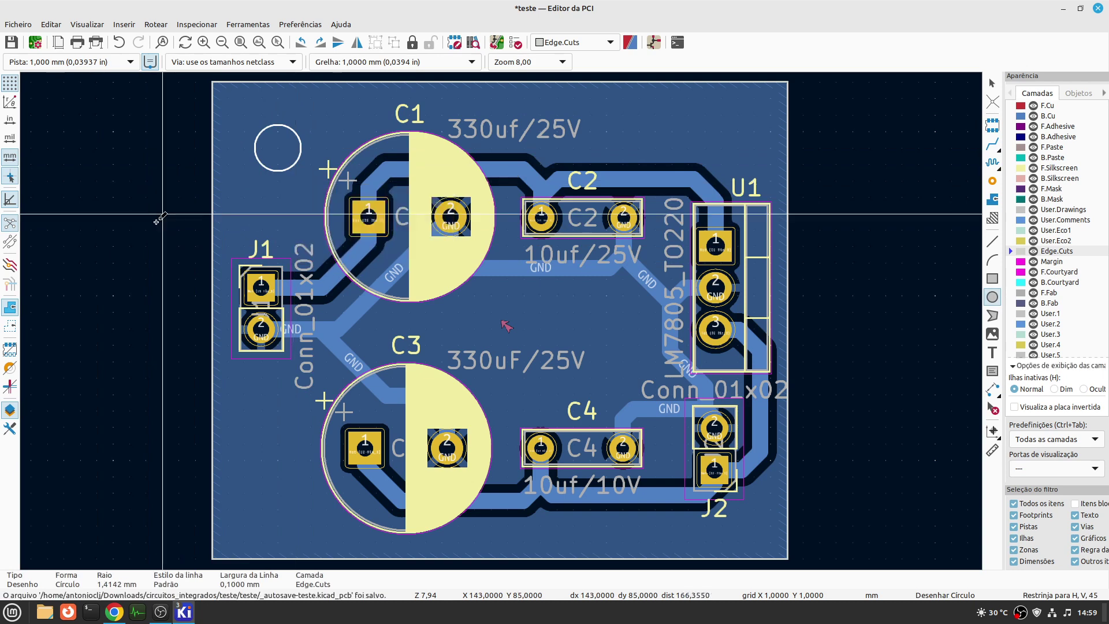
# - Remove the fill from all copper zones and refill them so the GND copper clears the new circular cutout
pyautogui.hotkey('ctrl', 'b')
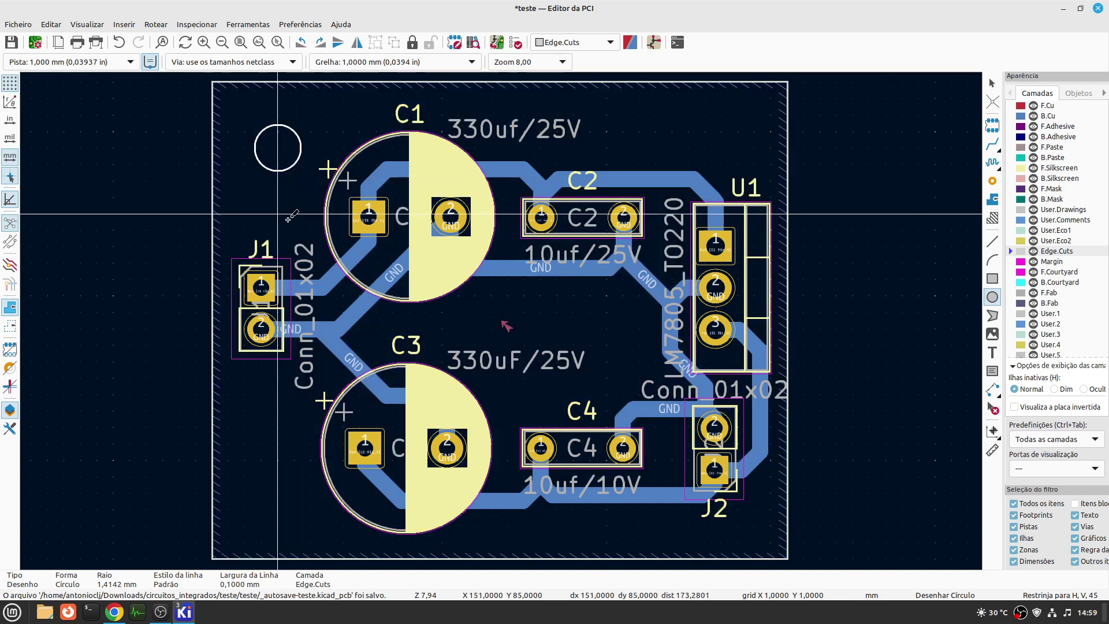
pyautogui.rightClick(251, 180)
pyautogui.click(284, 186)
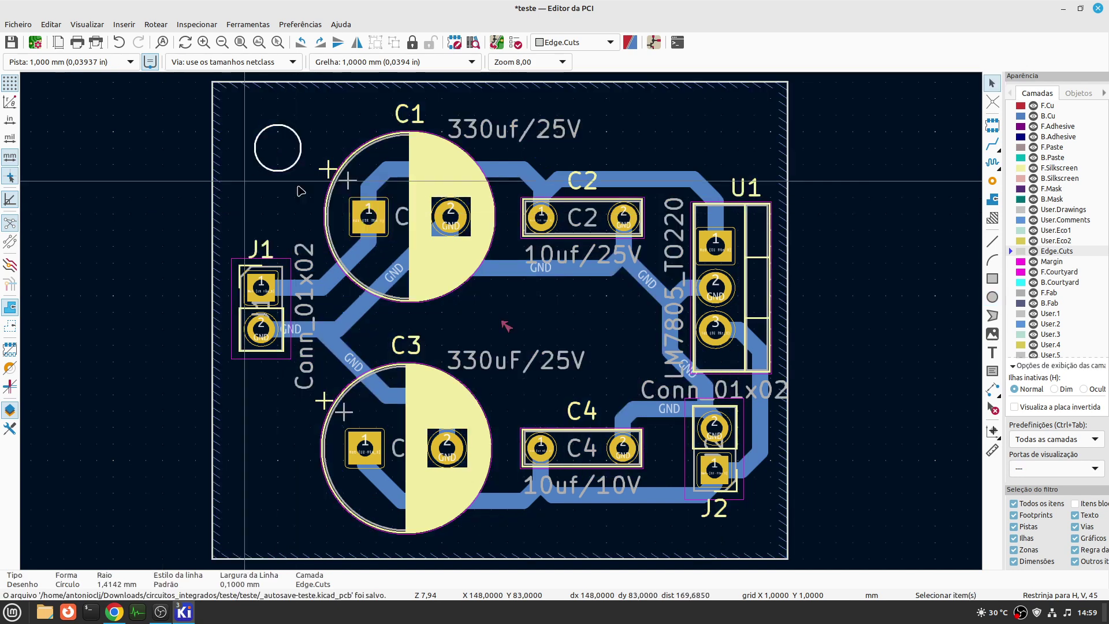
pyautogui.click(992, 199)
pyautogui.rightClick(610, 131)
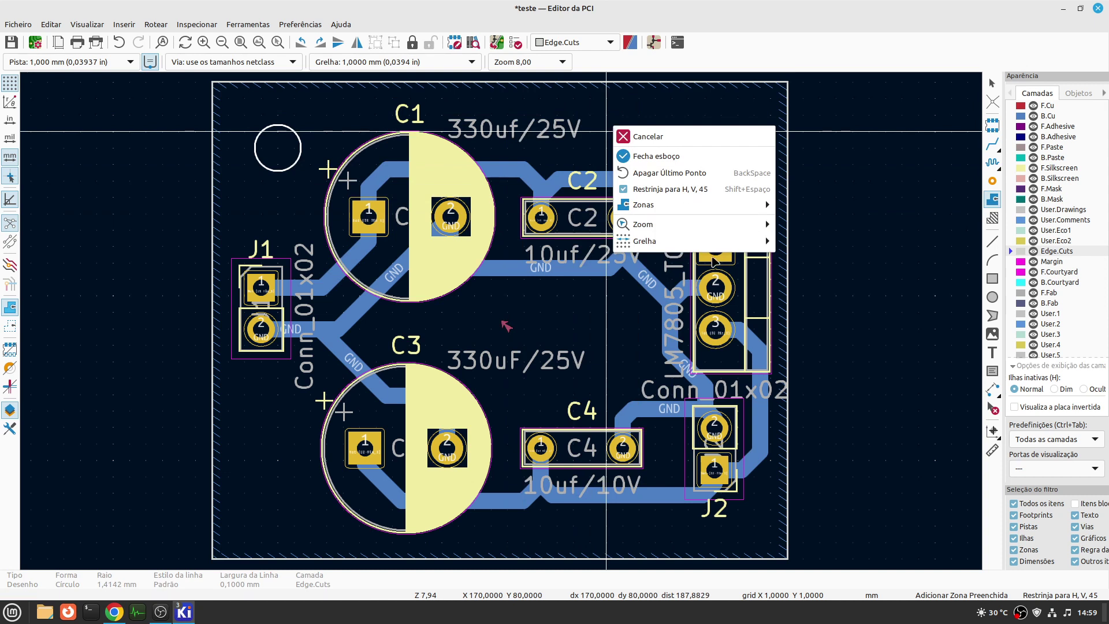
pyautogui.moveTo(691, 209)
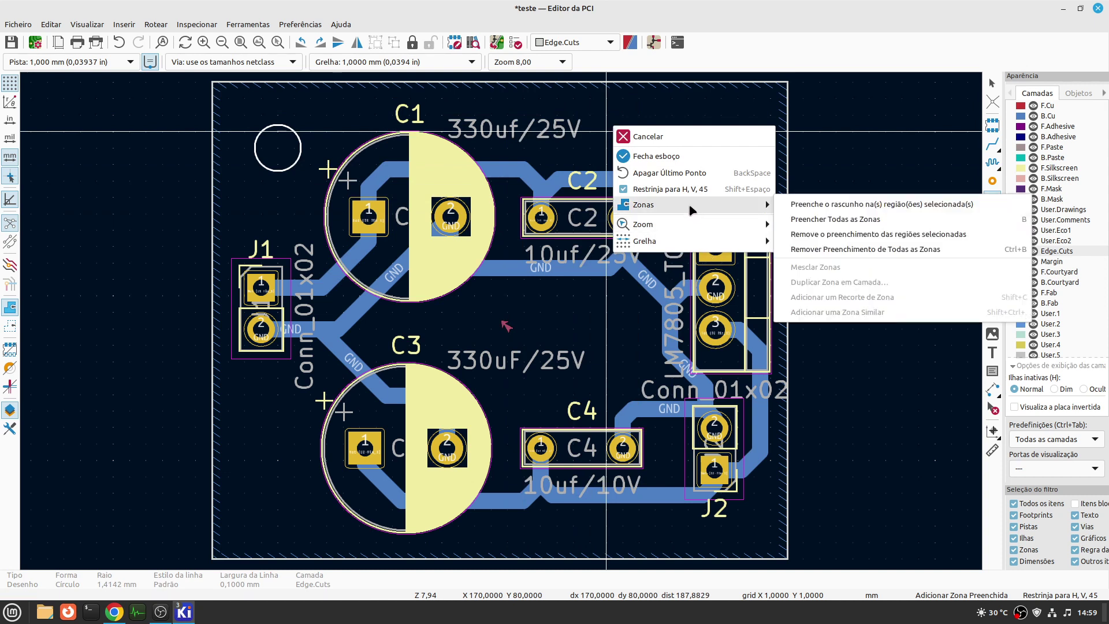
pyautogui.click(936, 213)
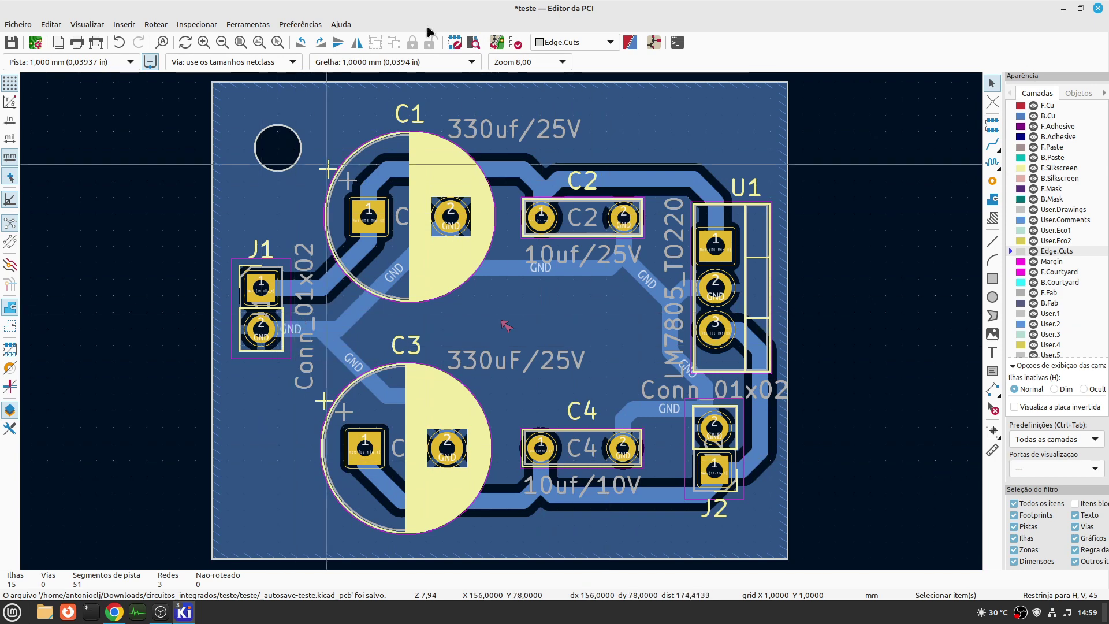
# - Delete all old design rule markers, rerun the design rules check, and close the checker
pyautogui.click(515, 42)
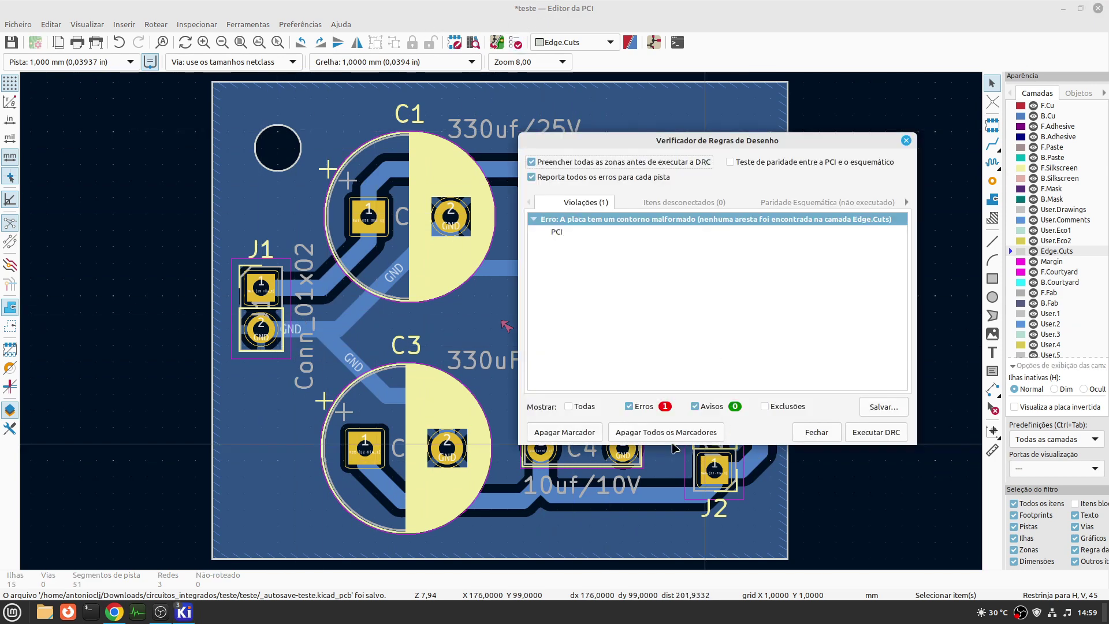
pyautogui.click(627, 434)
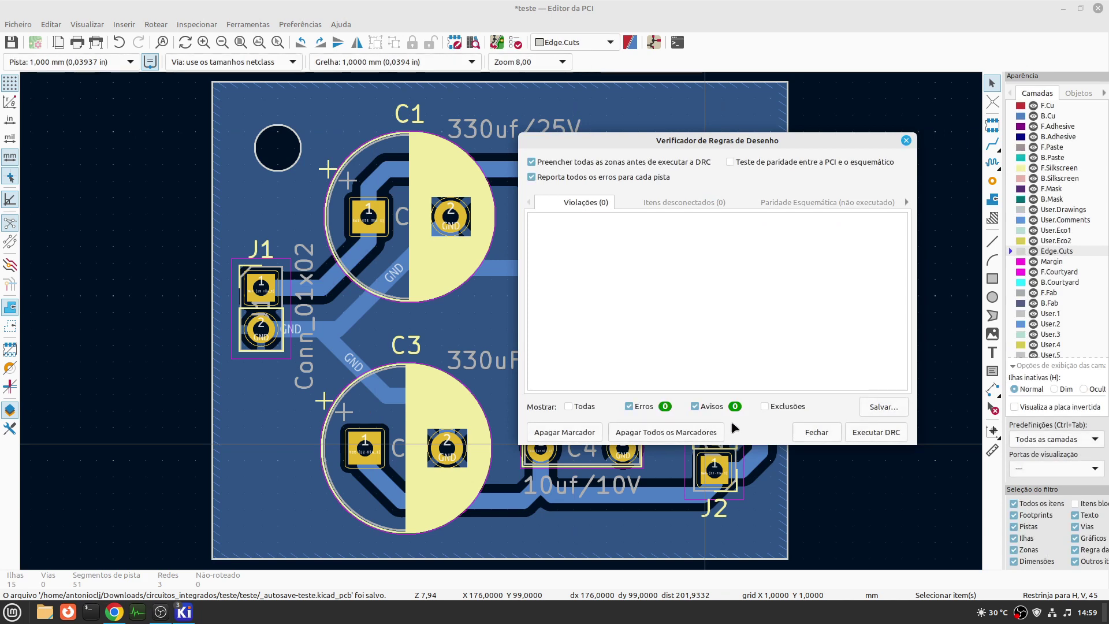
pyautogui.click(875, 432)
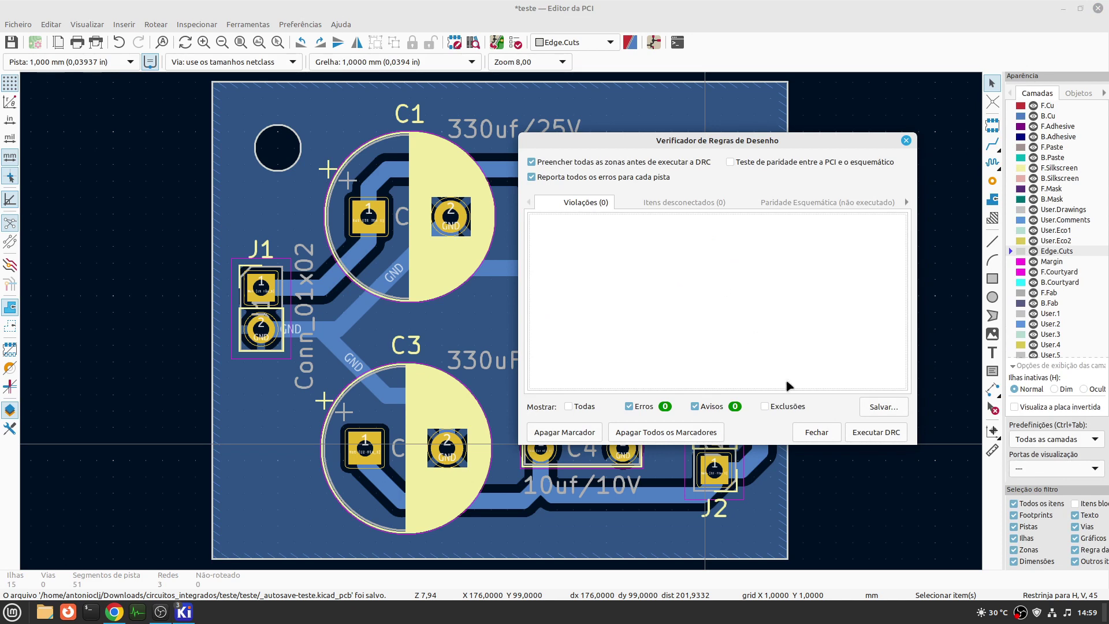
pyautogui.click(816, 432)
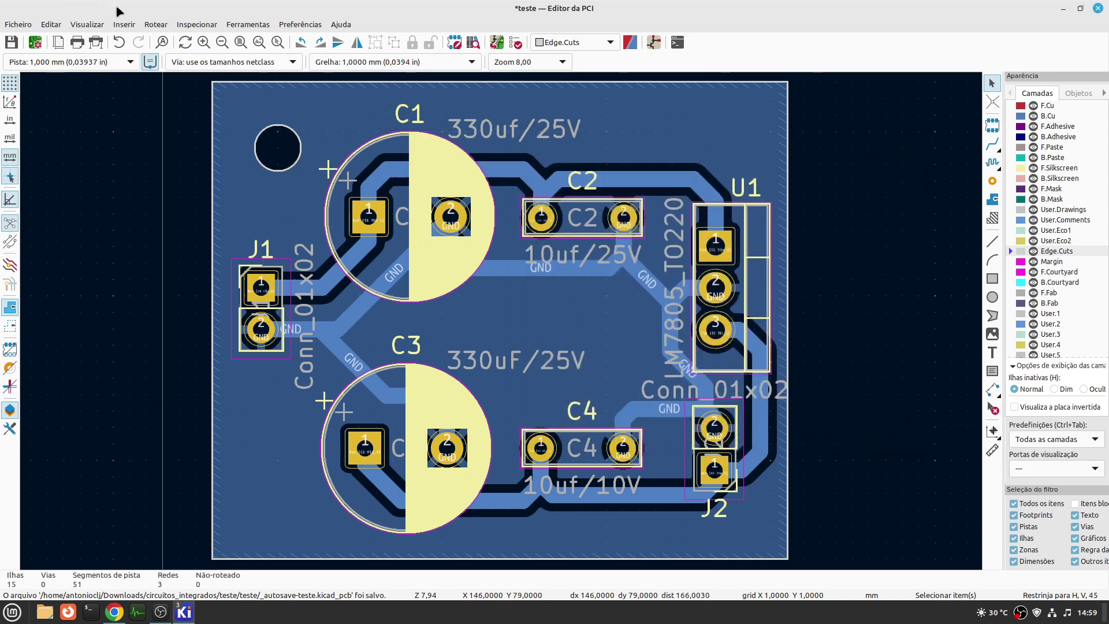
# - Examine the board and its circular cutout in the 3D viewer, and close the viewer
pyautogui.click(91, 25)
pyautogui.click(99, 90)
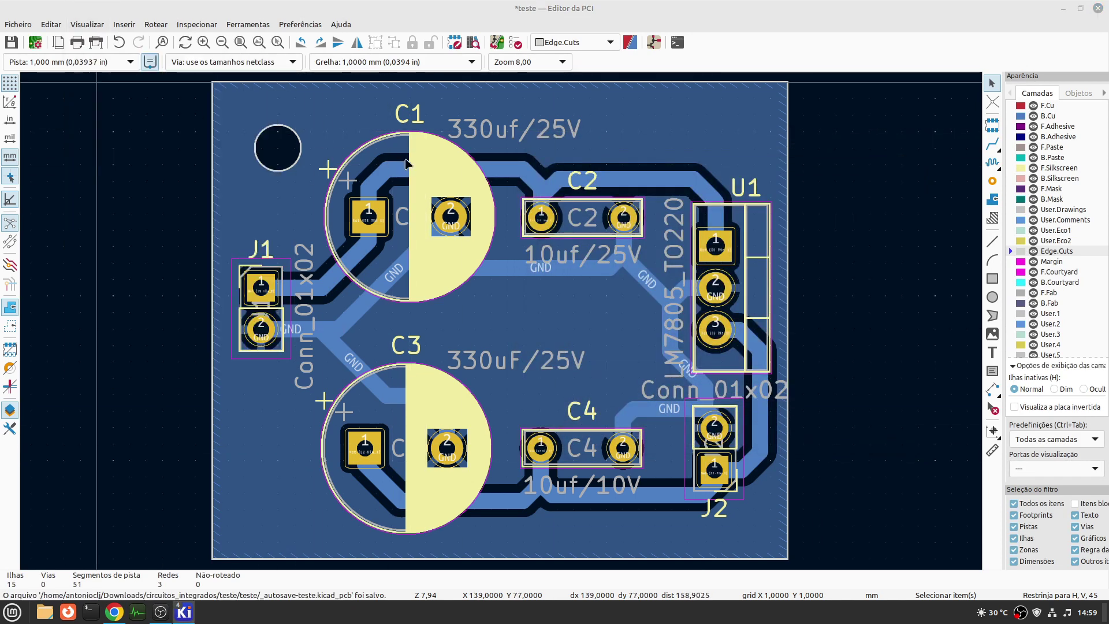
pyautogui.moveTo(442, 271); pyautogui.dragTo(12, 249)
pyautogui.click(1097, 10)
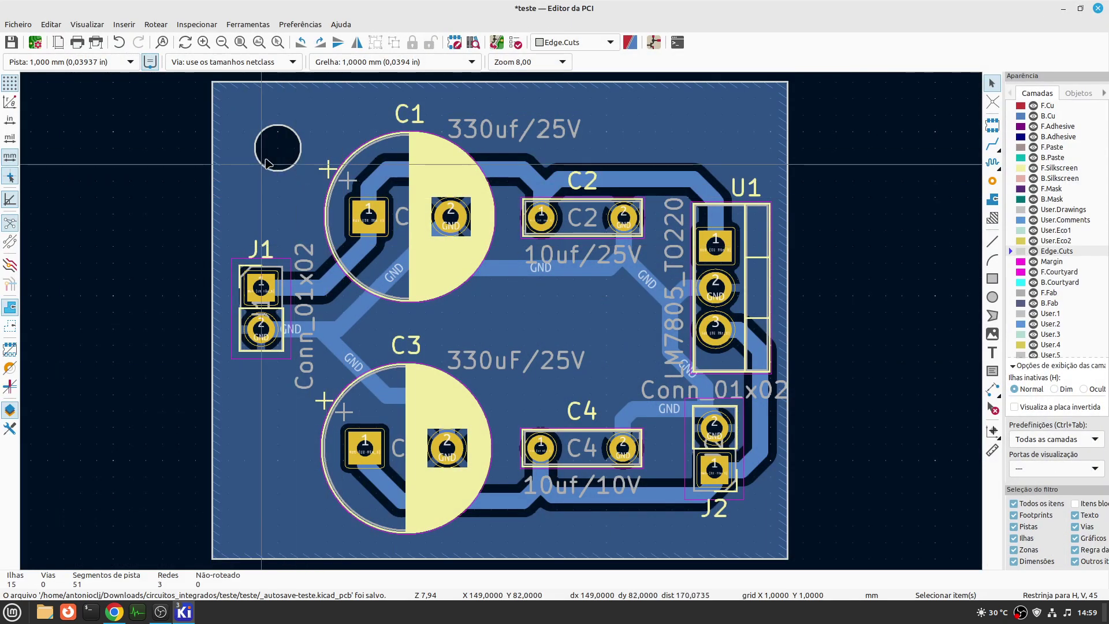
# - Delete the Edge.Cuts circle near the board's upper-left corner and refill the copper zones over the cutout area
pyautogui.scroll(5, 262, 149)
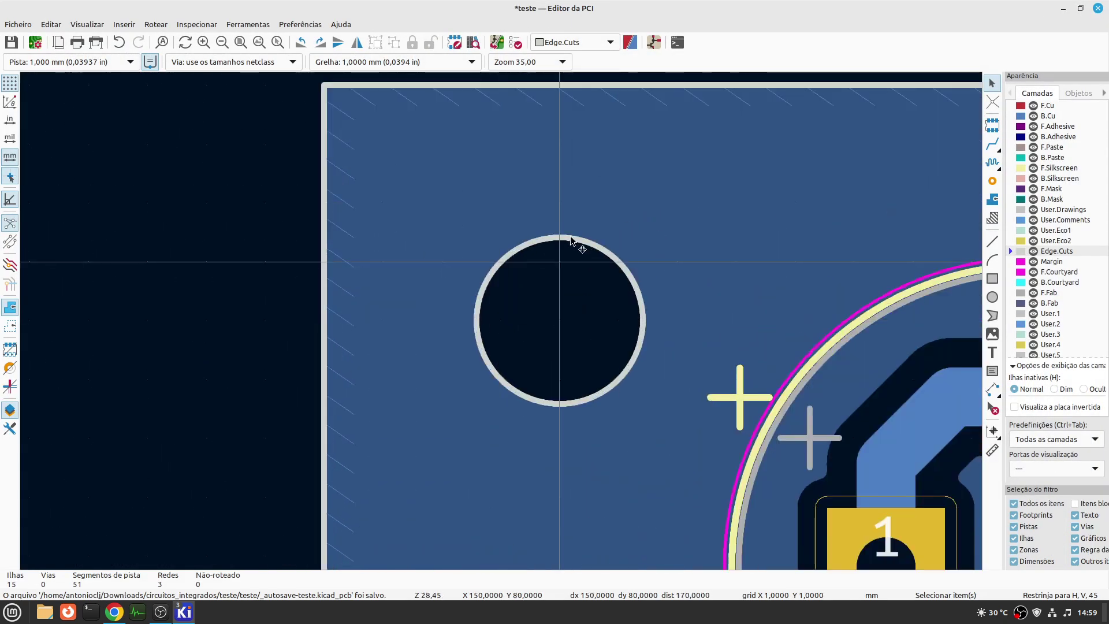
pyautogui.click(571, 240)
pyautogui.press('Delete')
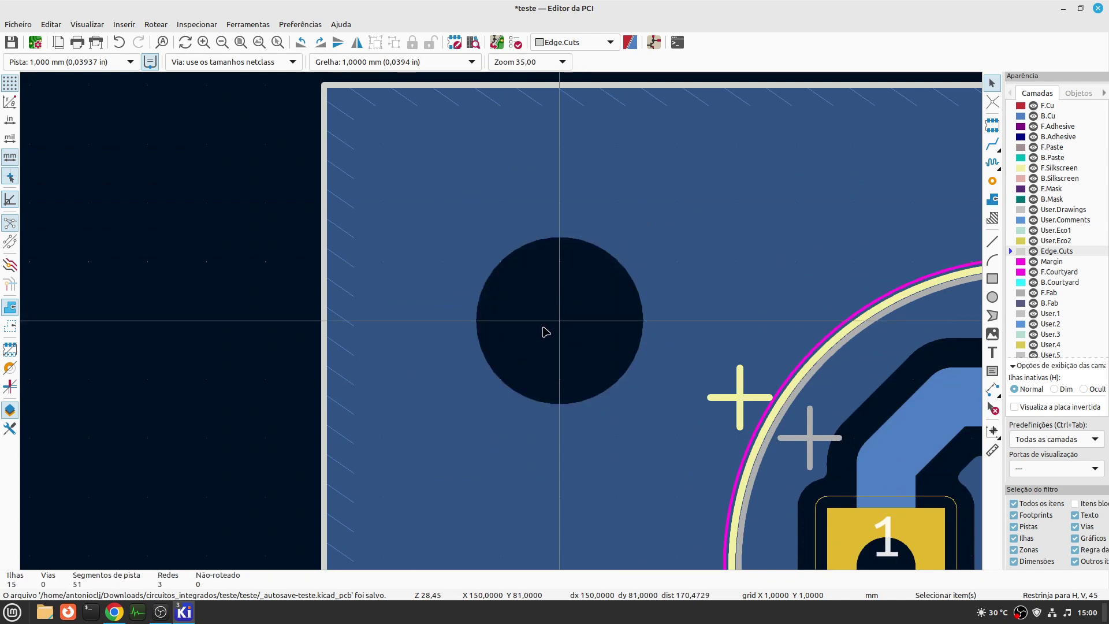
pyautogui.press('b')
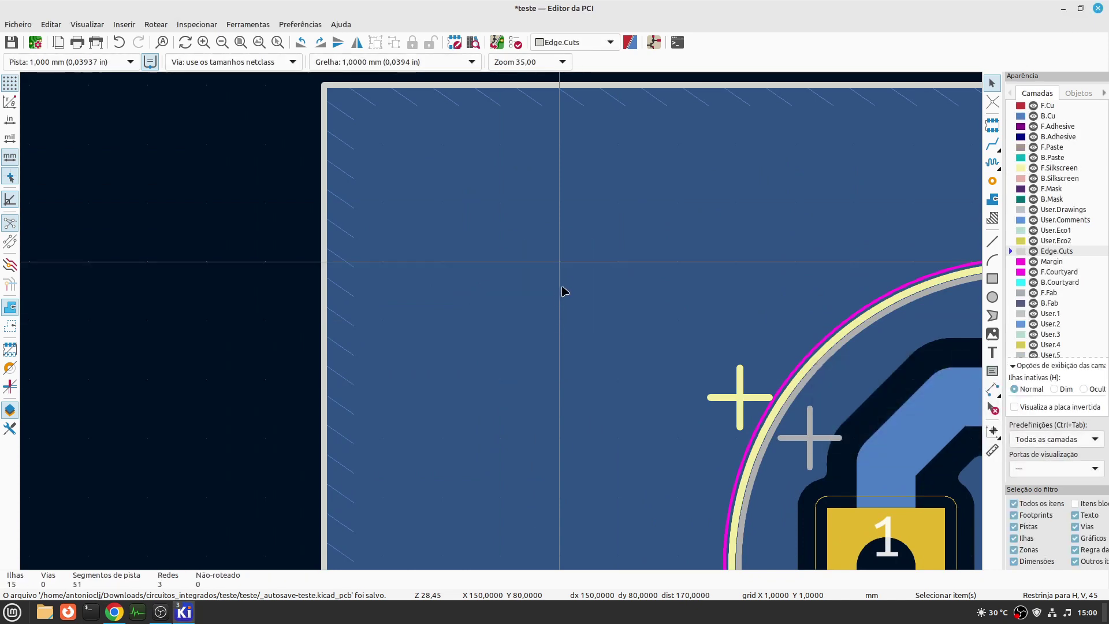
pyautogui.scroll(-3, 501, 326)
pyautogui.scroll(-6, 501, 326)
pyautogui.scroll(2, 421, 302)
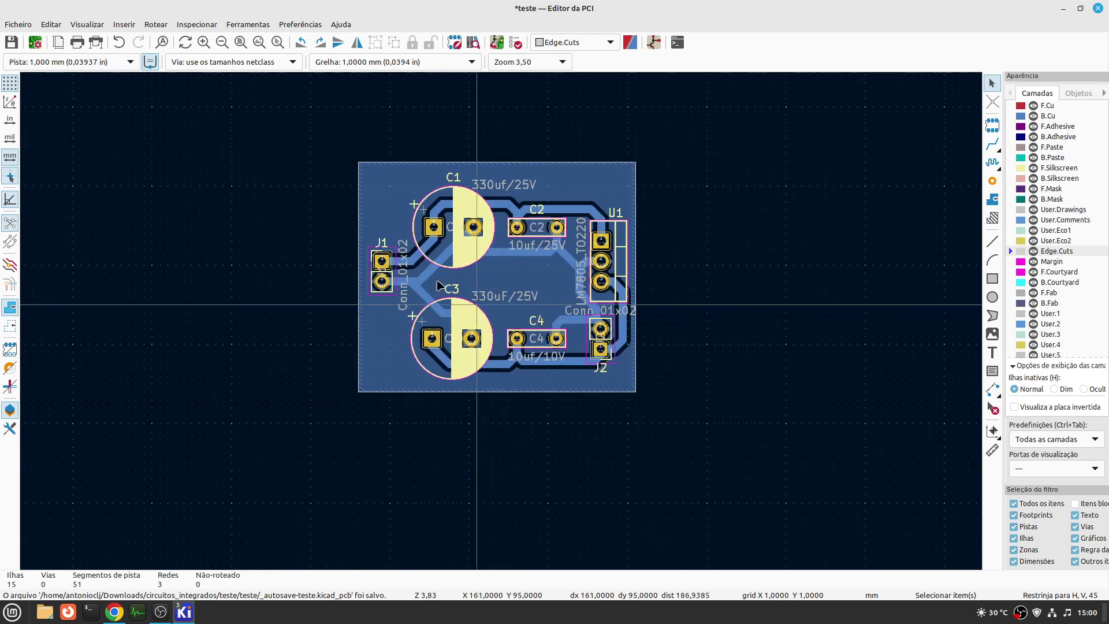
pyautogui.scroll(1, 527, 236)
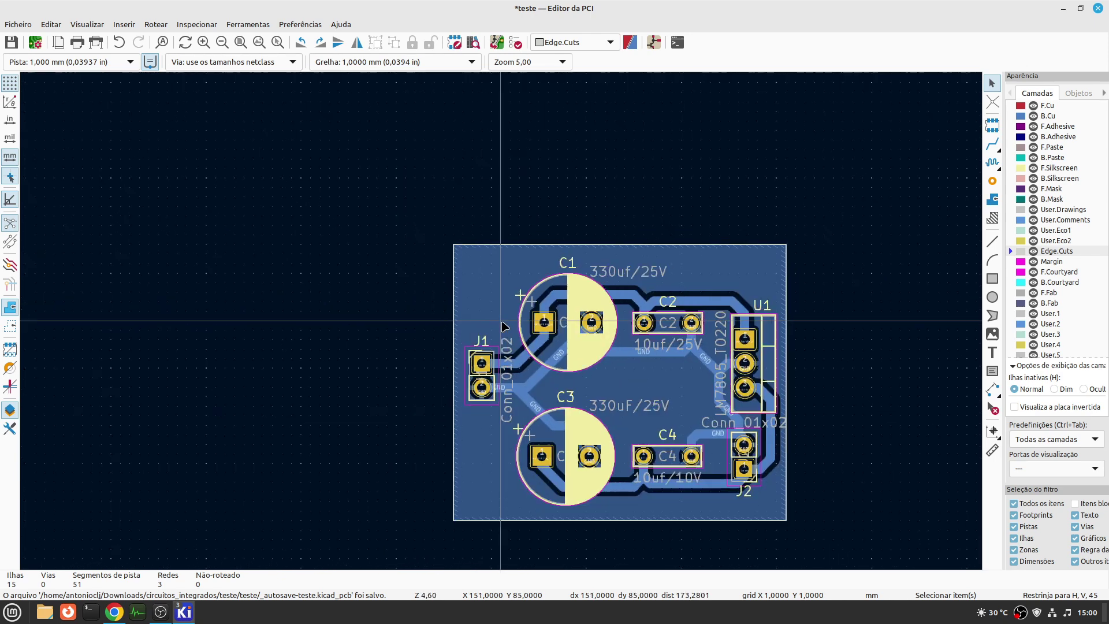
pyautogui.scroll(1, 504, 326)
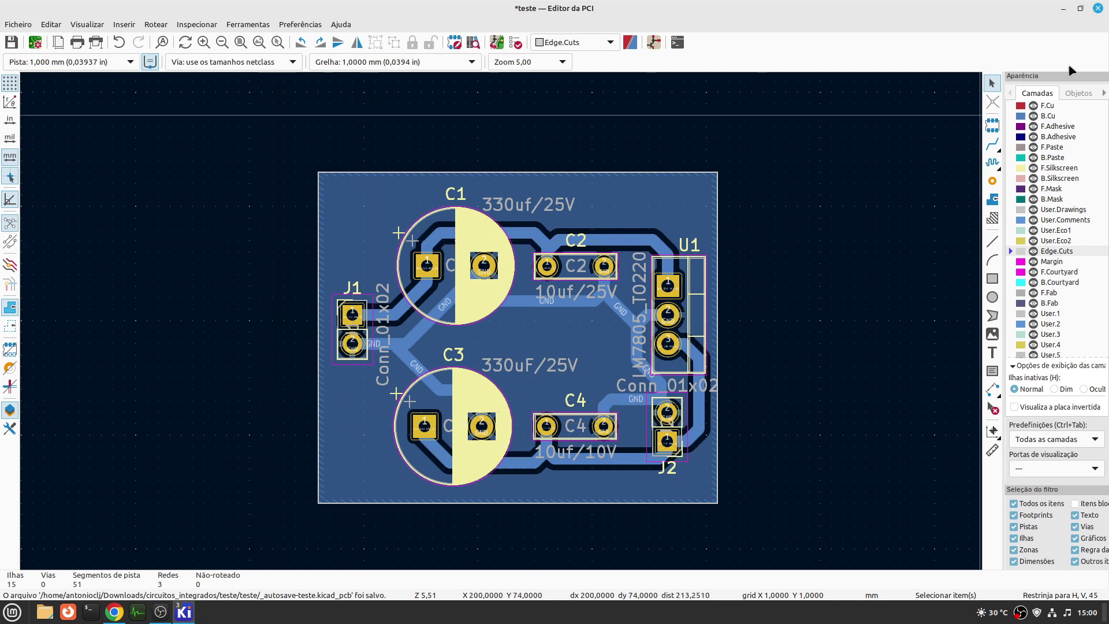
# - Start placing a footprint, search the library for "moun", and preview MountingHole_2.2mm_M2 and MountingHole_3.2mm_M3
pyautogui.click(991, 132)
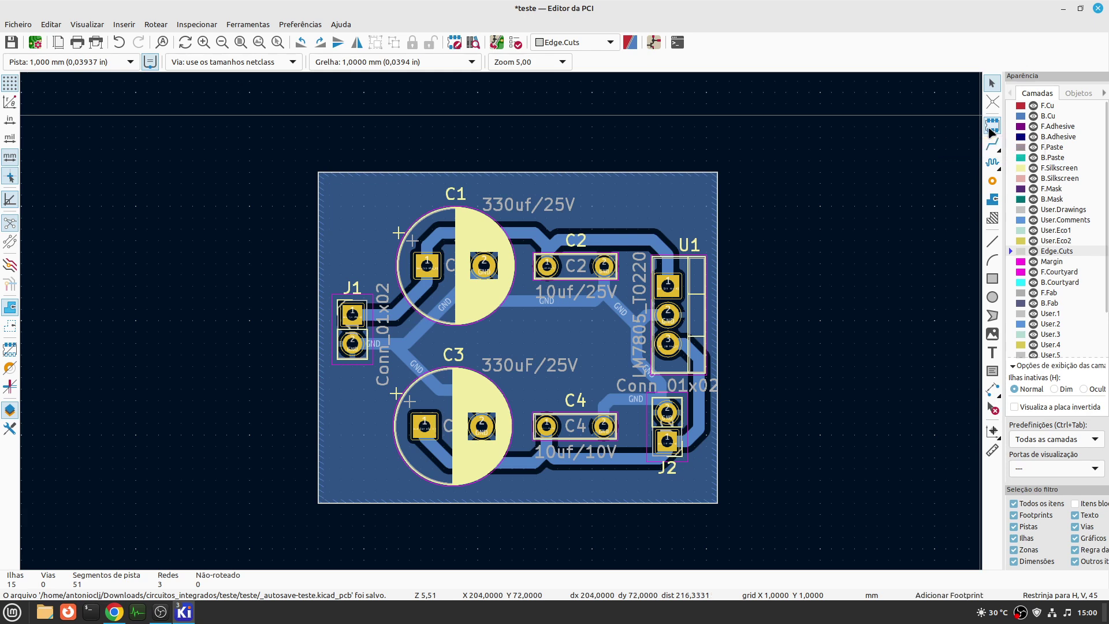
pyautogui.click(725, 114)
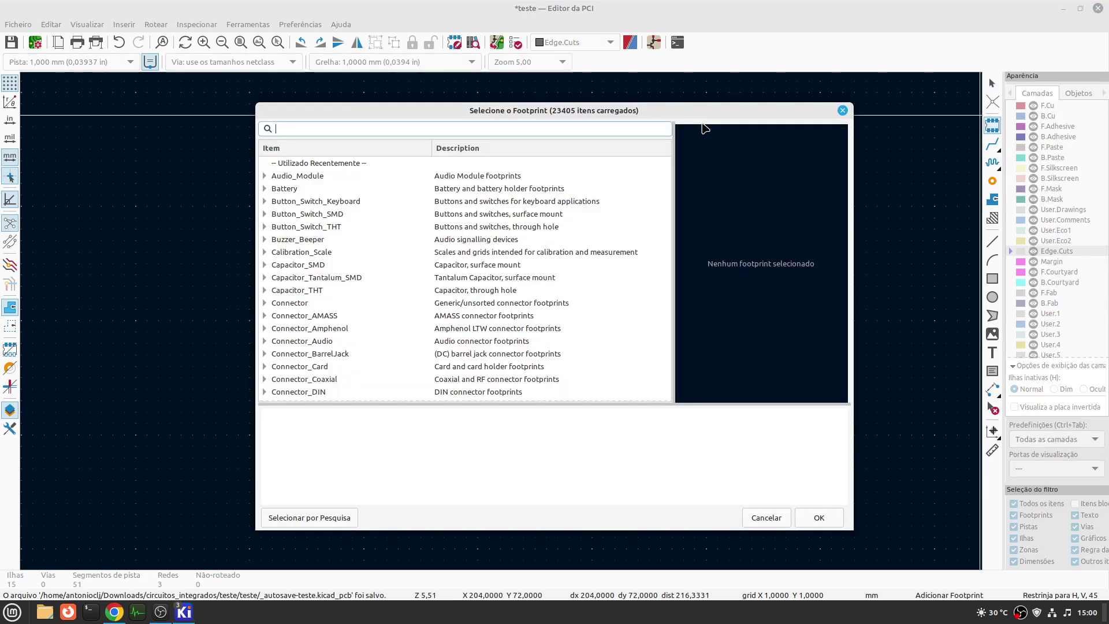
pyautogui.write('moun')
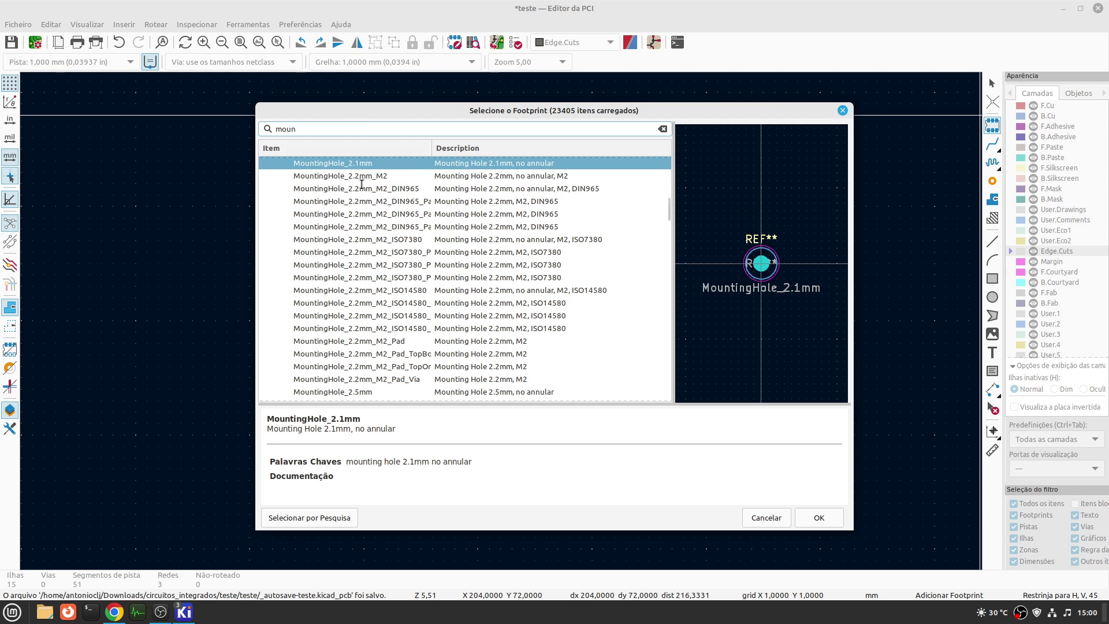
pyautogui.click(400, 176)
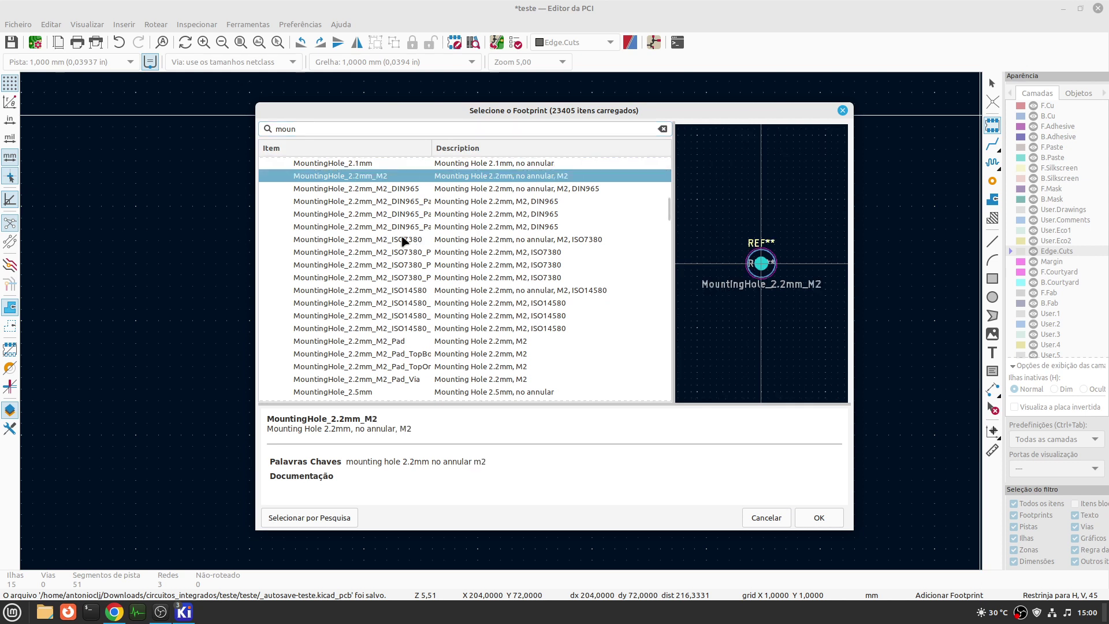
pyautogui.scroll(-3, 405, 242)
pyautogui.scroll(-3, 449, 319)
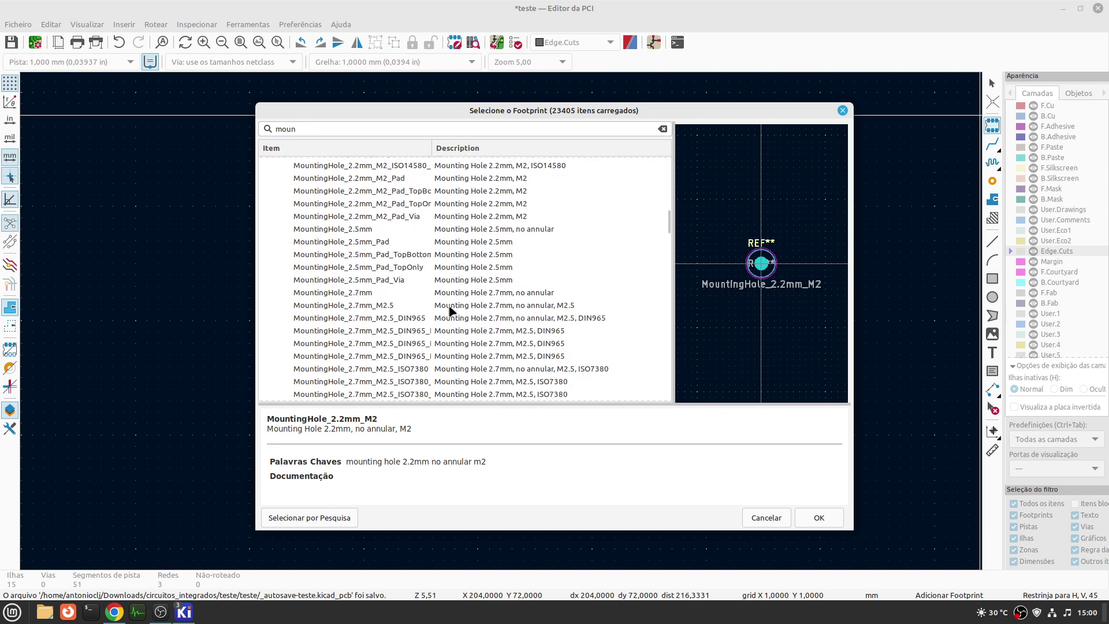
pyautogui.scroll(-6, 452, 295)
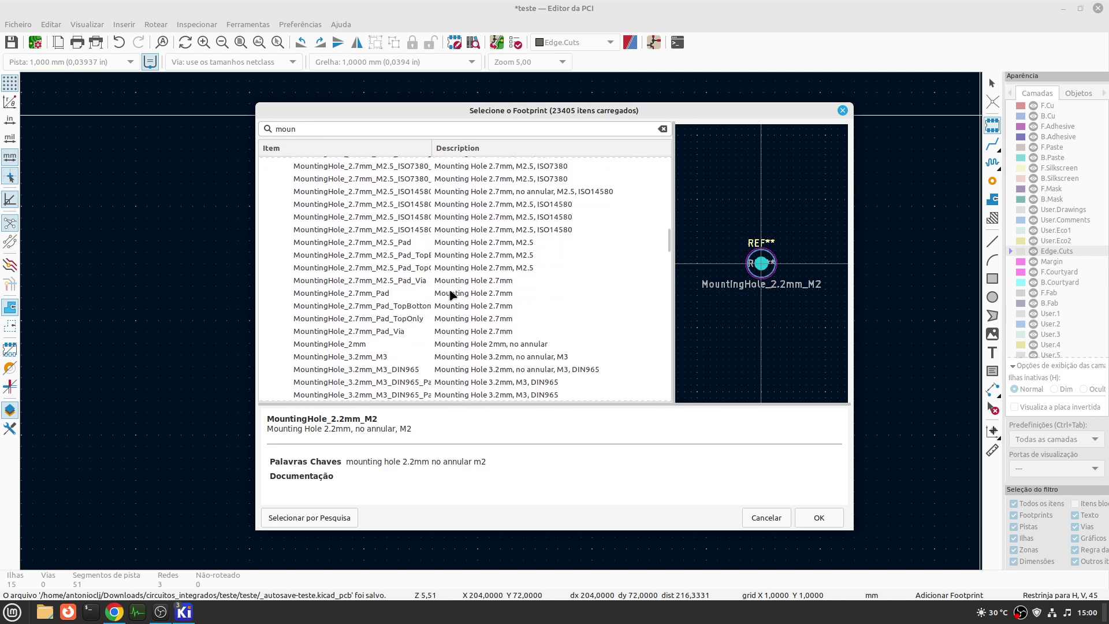
pyautogui.scroll(-2, 452, 295)
pyautogui.click(350, 278)
pyautogui.click(358, 293)
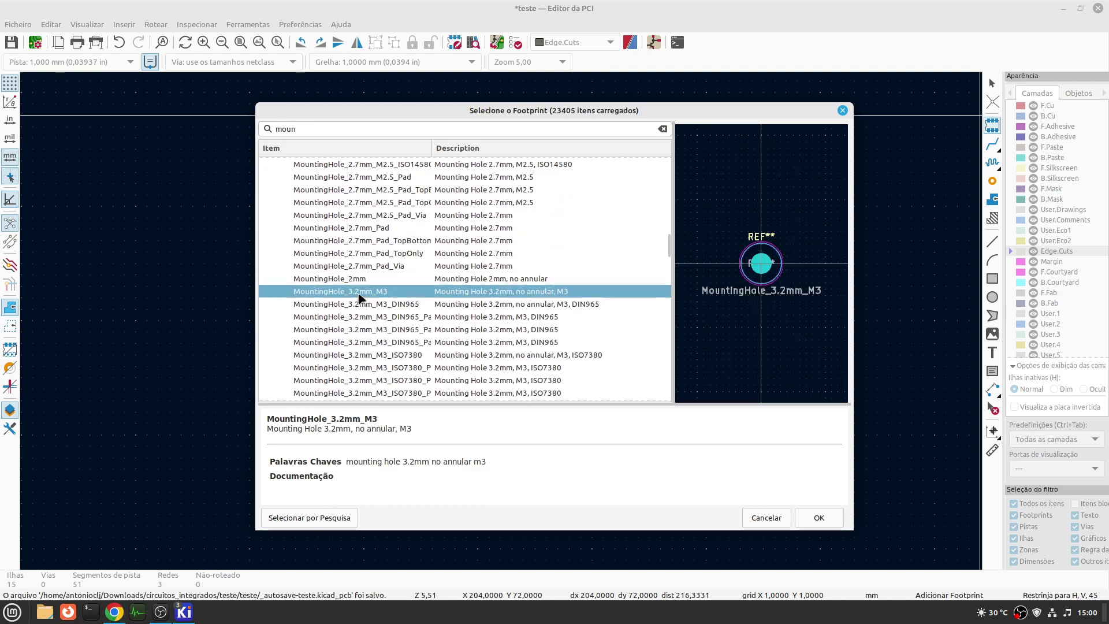
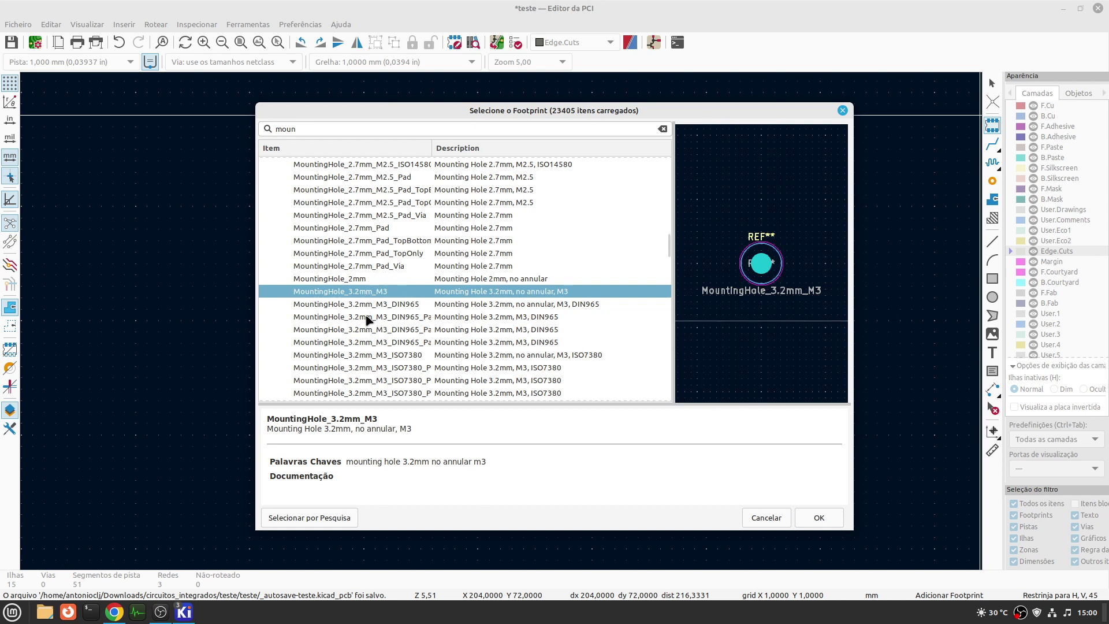
# - Preview the 2.7 mm M2.5 mounting hole footprints, including MountingHole_2.7mm_M2.5_Pad and MountingHole_2.7mm_M2.5_ISO14580_Pad_TopBottom
pyautogui.scroll(-2, 380, 283)
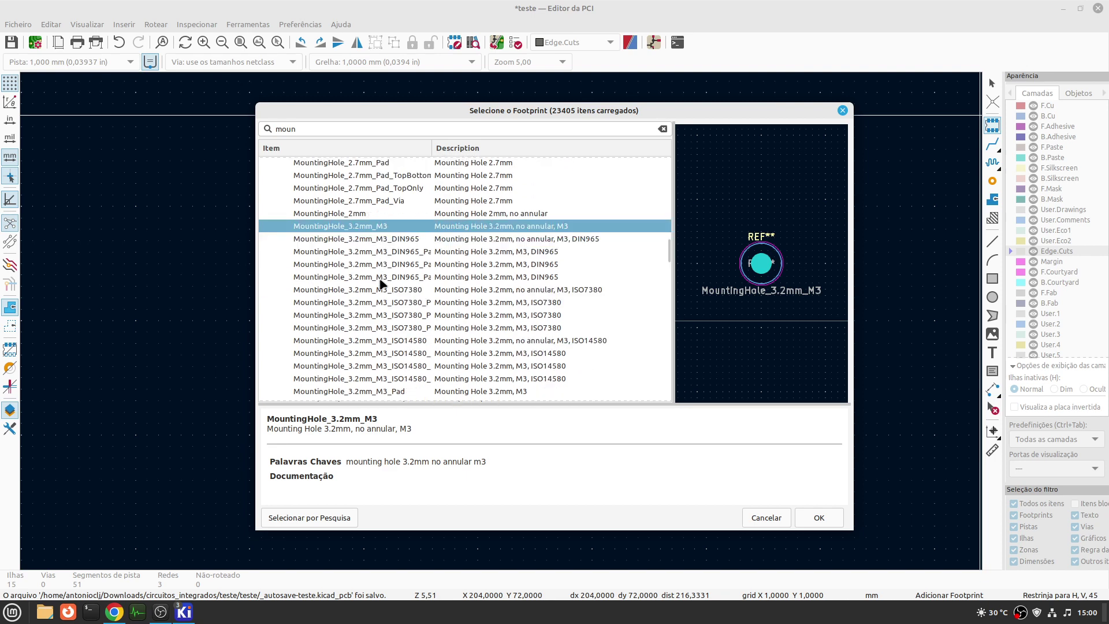
pyautogui.scroll(2, 380, 283)
pyautogui.scroll(1, 380, 283)
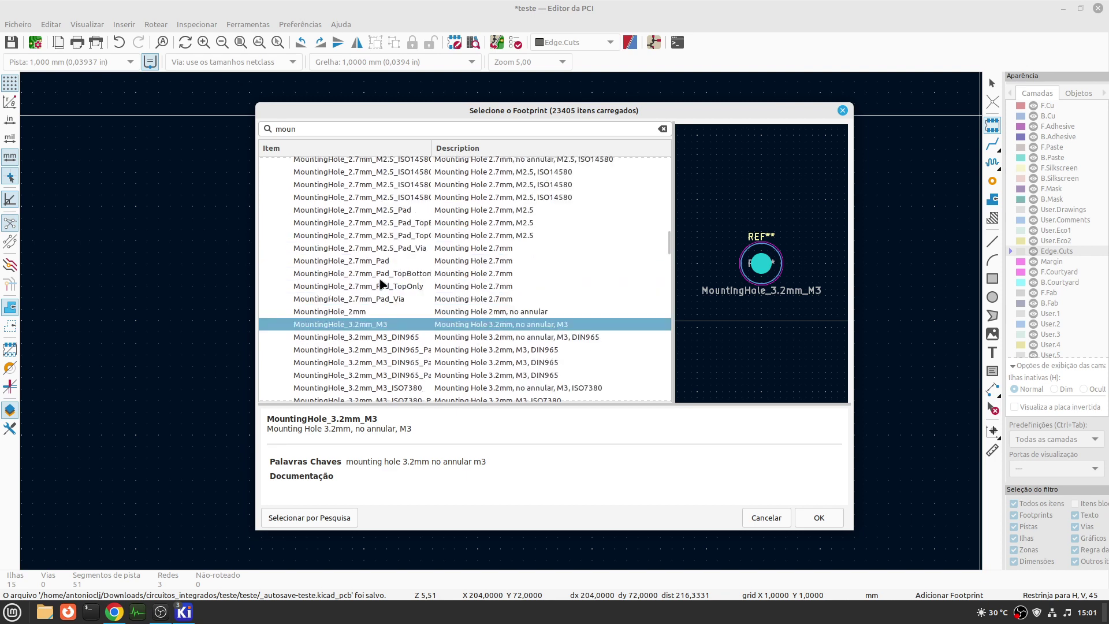
pyautogui.click(412, 212)
pyautogui.scroll(2, 411, 212)
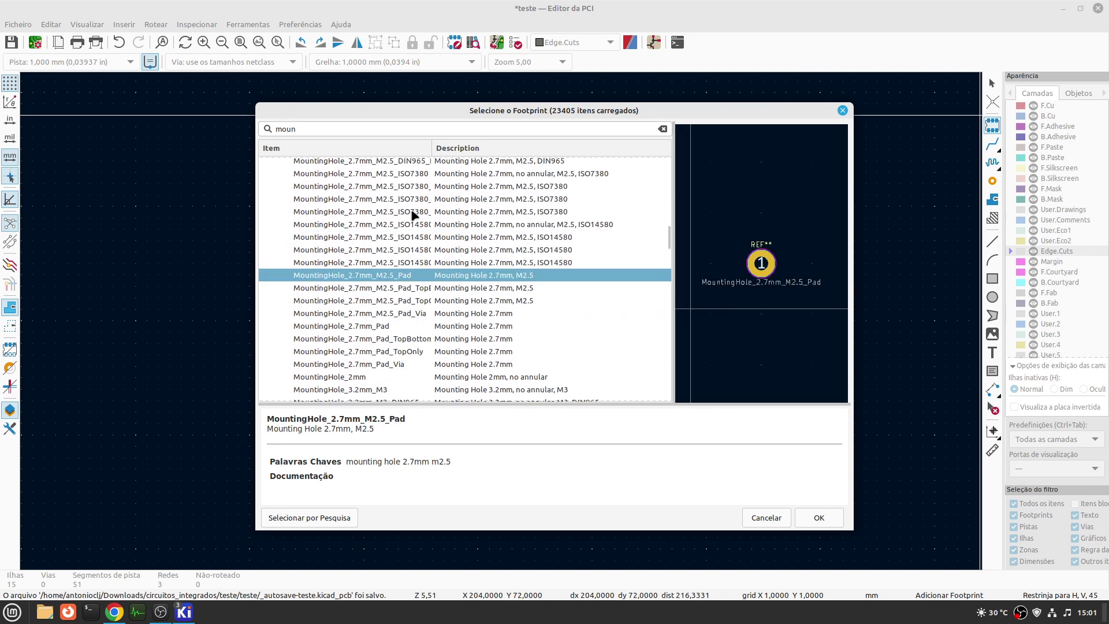
pyautogui.click(412, 199)
pyautogui.click(399, 249)
pyautogui.scroll(7, 399, 249)
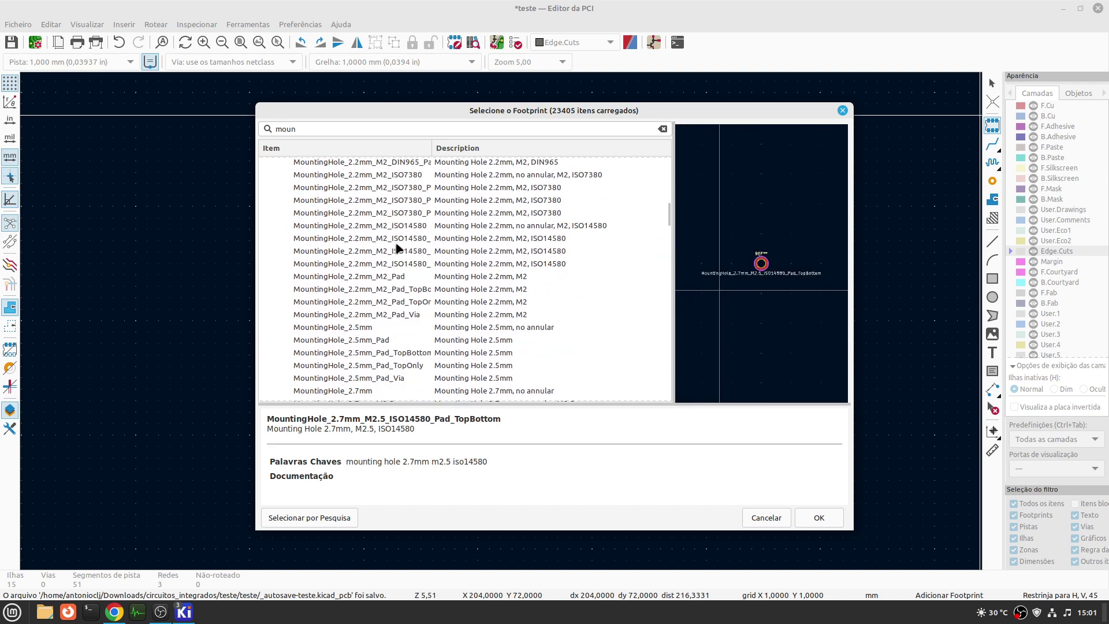
# - Compare the 2.2 mm M2 mounting hole footprints across the DIN965, ISO7380 and ISO14580 variants, with and without pads
pyautogui.click(400, 201)
pyautogui.scroll(5, 399, 207)
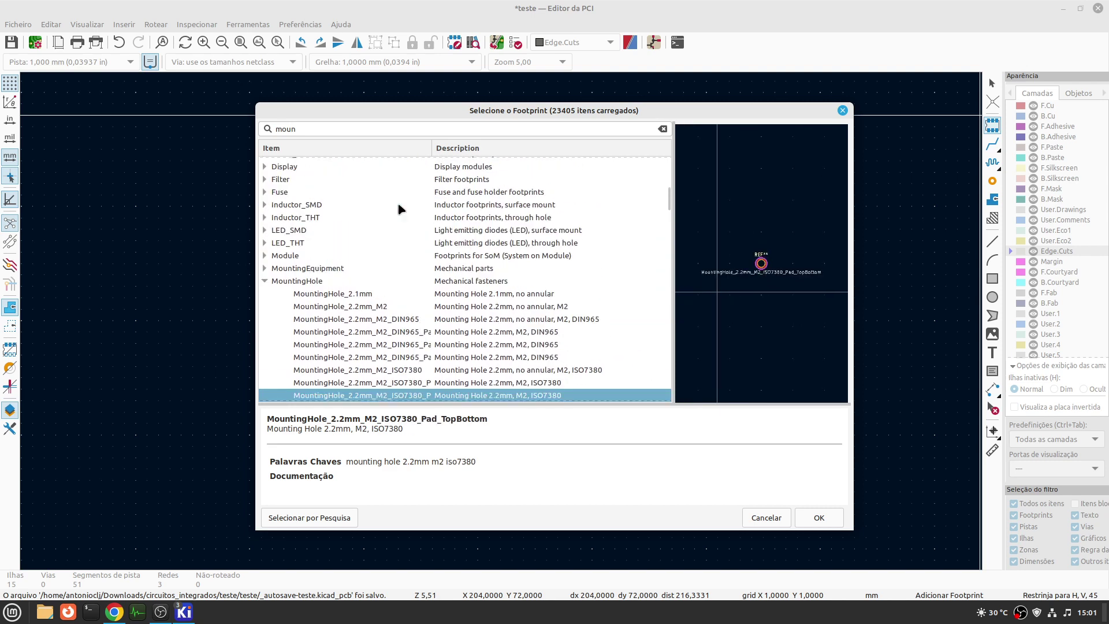
pyautogui.scroll(-2, 400, 208)
pyautogui.click(406, 254)
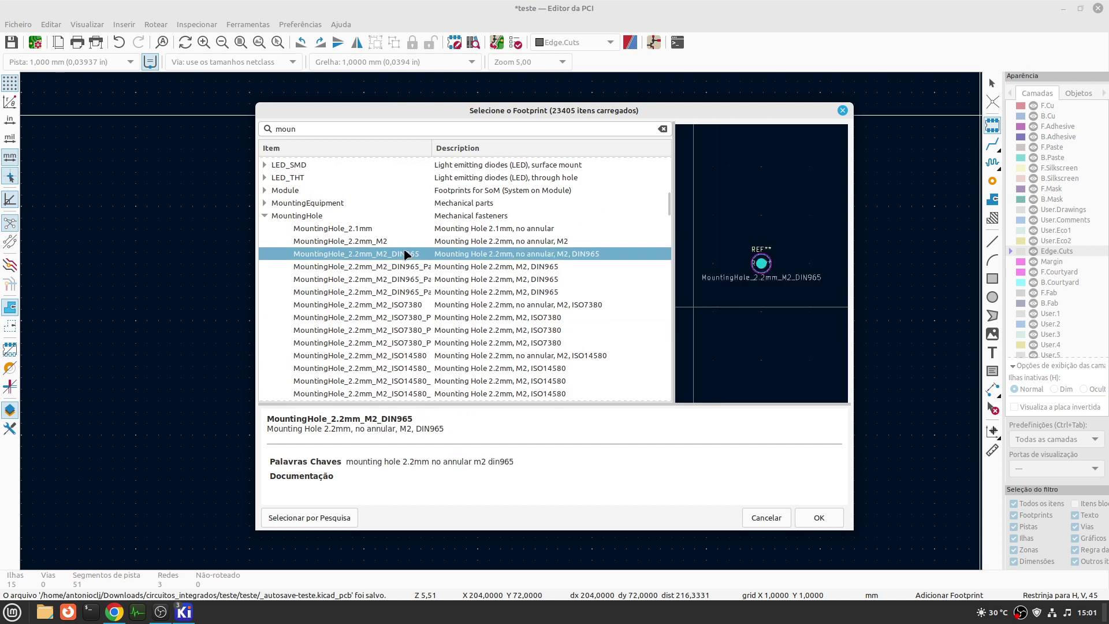
pyautogui.click(407, 267)
pyautogui.click(405, 280)
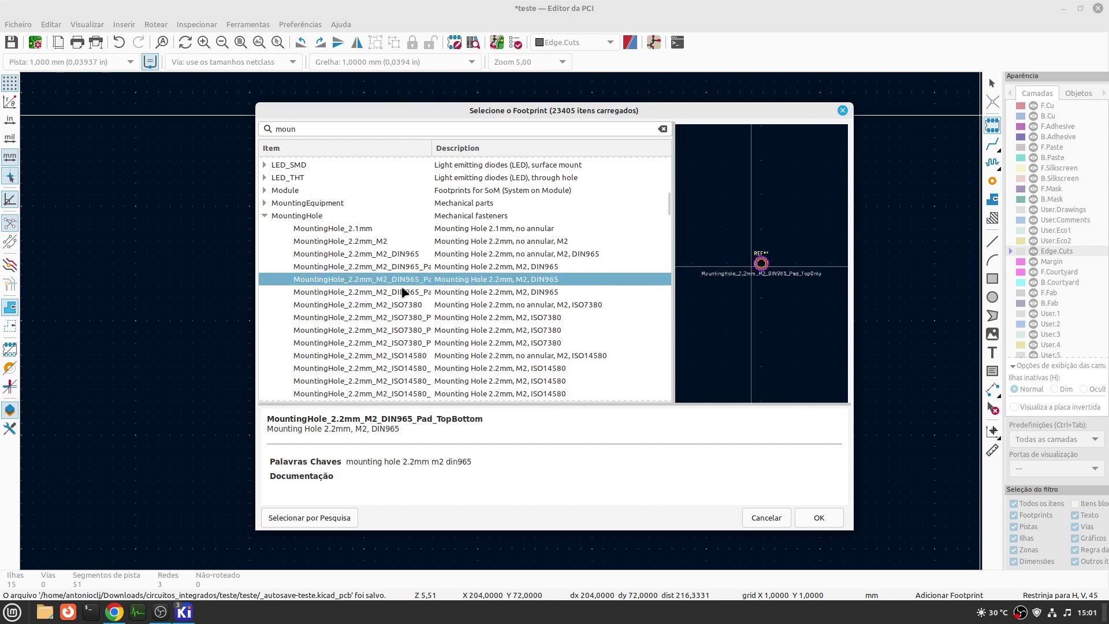
pyautogui.click(402, 289)
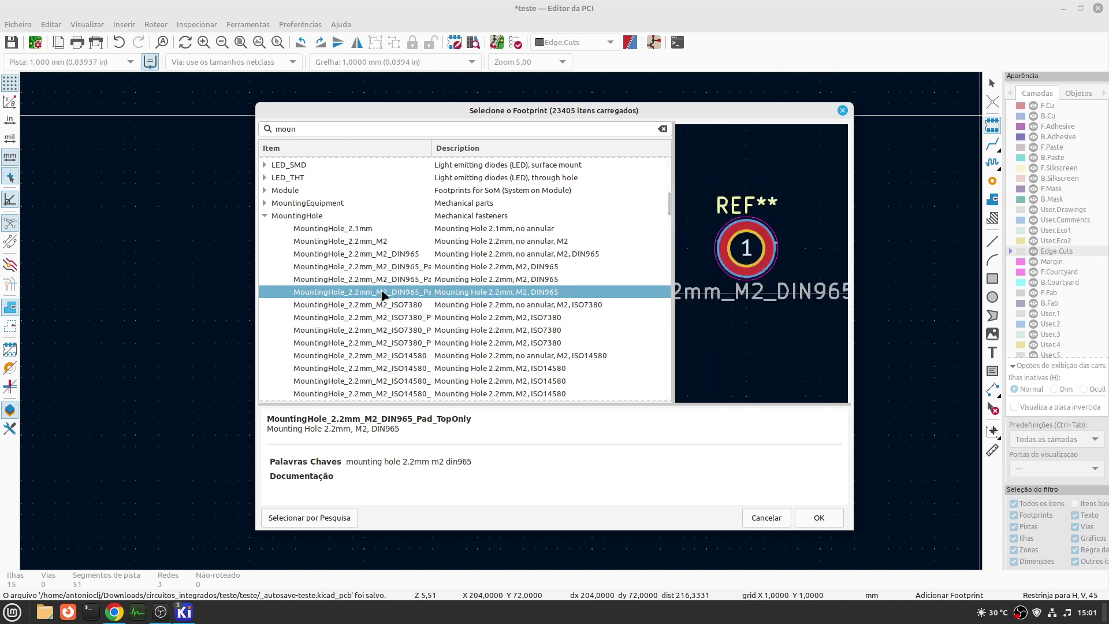
pyautogui.click(384, 305)
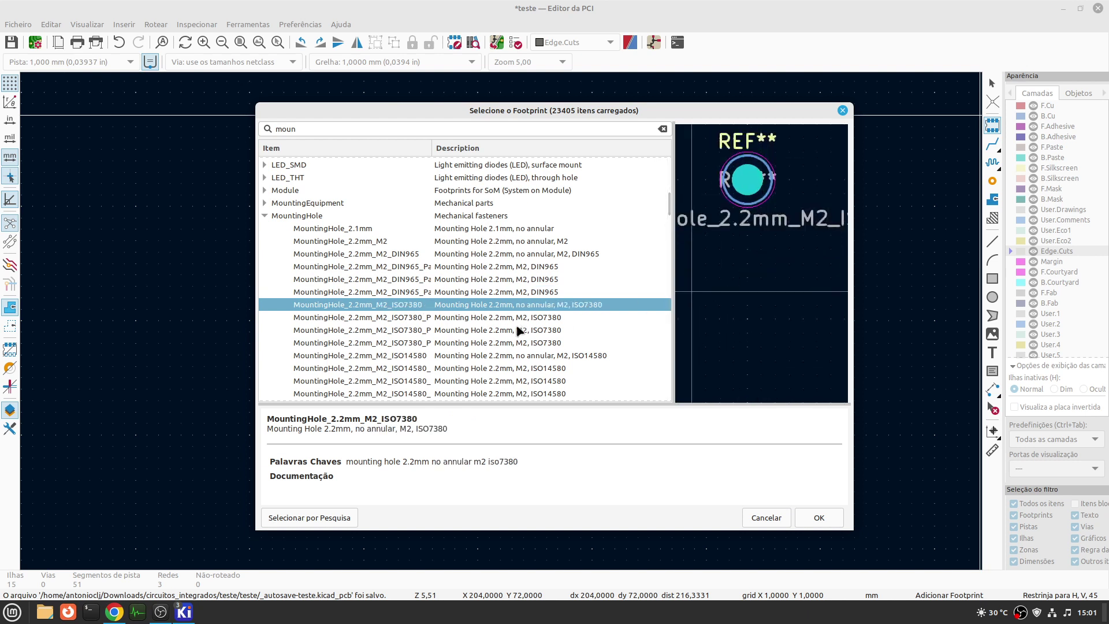
pyautogui.click(410, 318)
pyautogui.click(392, 334)
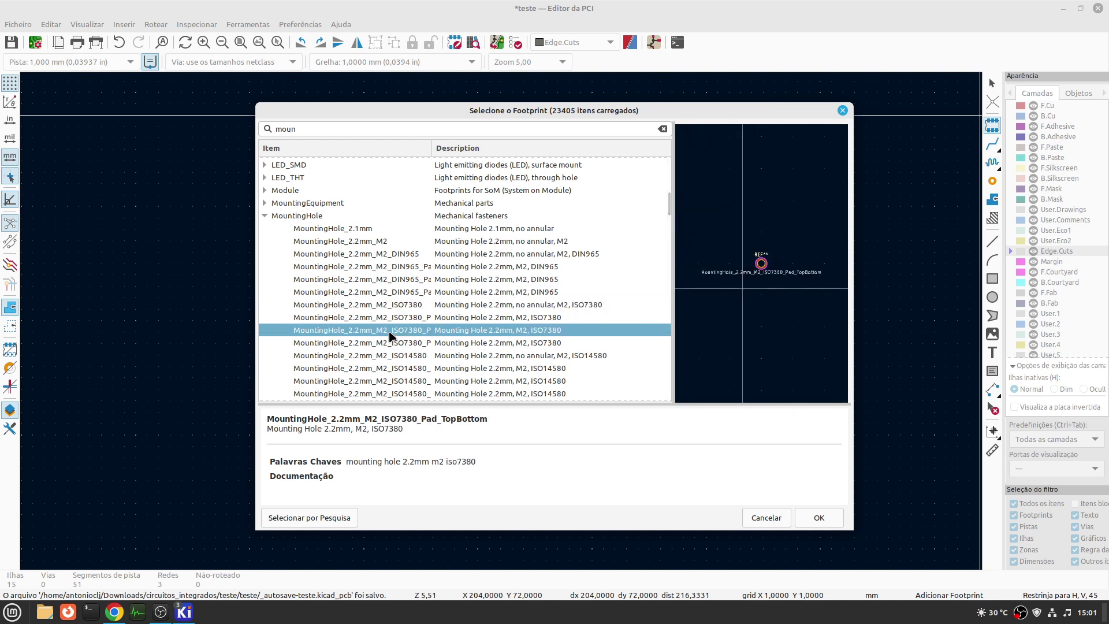
pyautogui.click(385, 343)
pyautogui.click(386, 355)
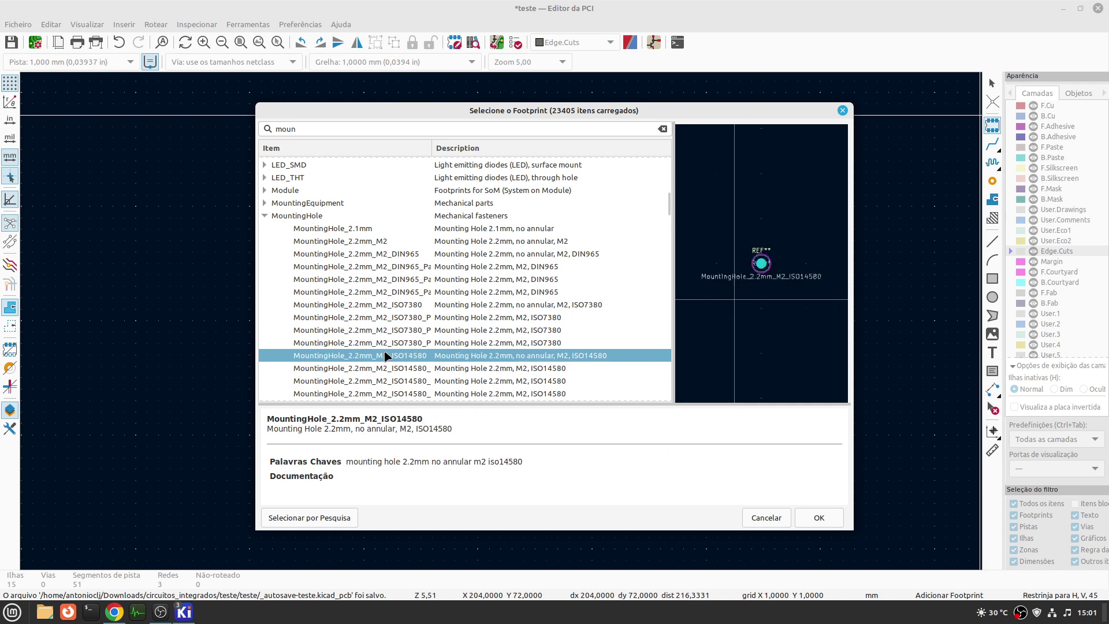
pyautogui.click(387, 371)
# - Preview the 3 mm mounting hole footprints in the MountingHole library, comparing the Pad, Pad_TopBottom, Pad_TopOnly and Pad_Via variants
pyautogui.scroll(-6, 441, 290)
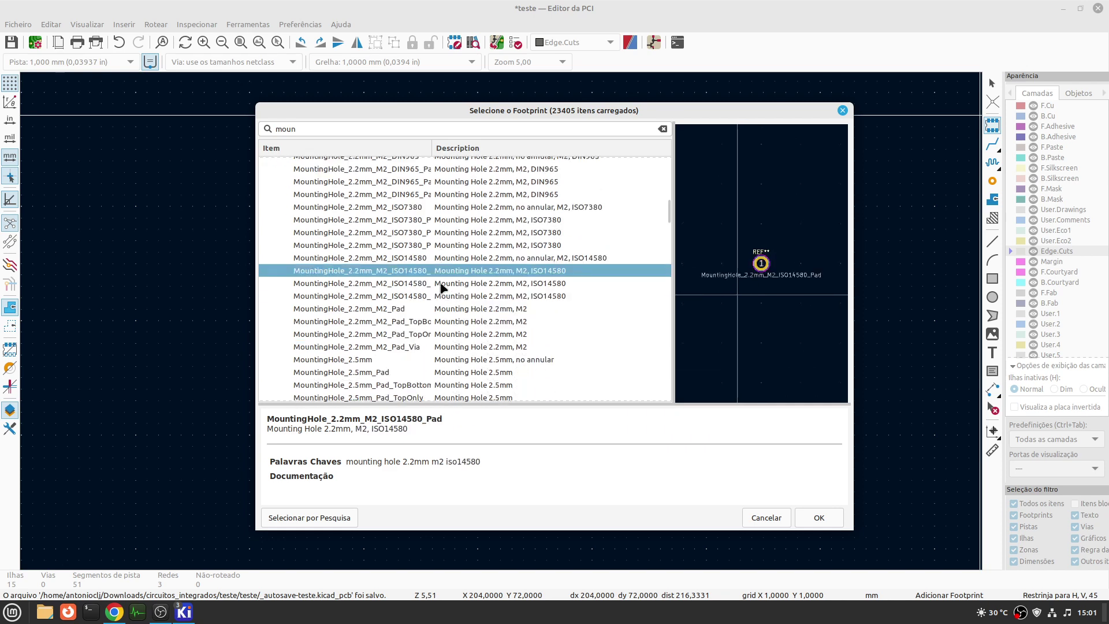
pyautogui.scroll(-18, 440, 287)
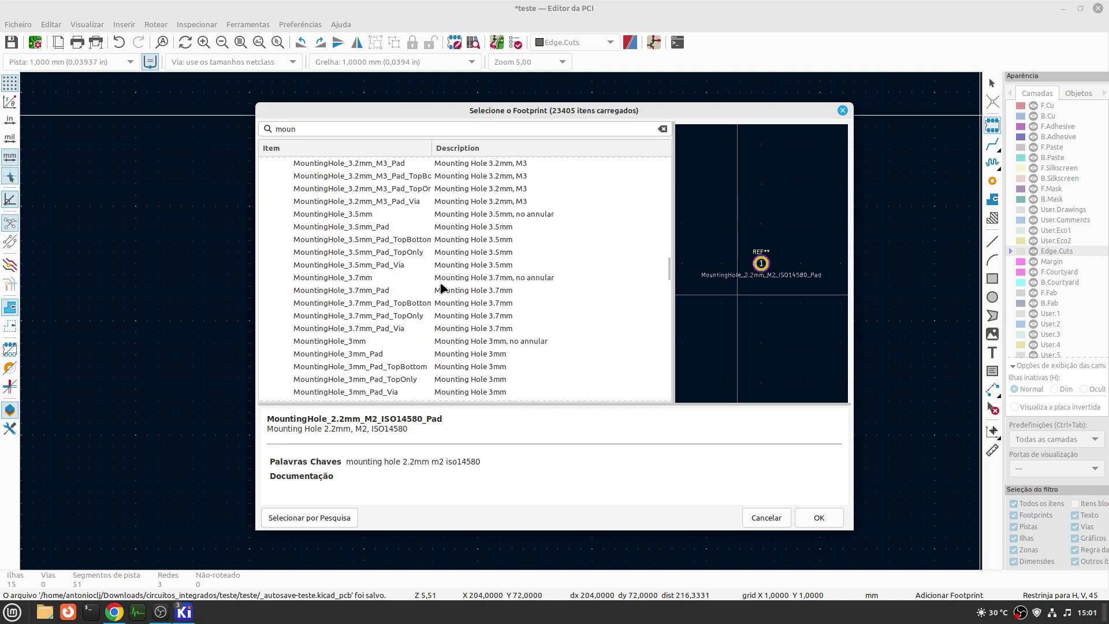
pyautogui.scroll(2, 414, 224)
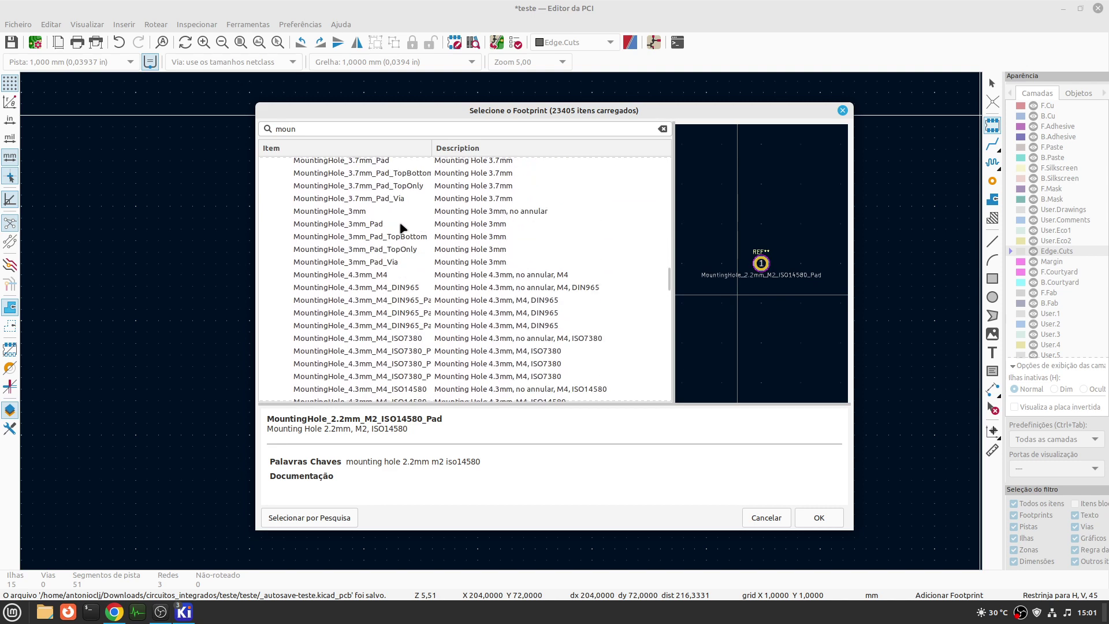
pyautogui.click(381, 225)
pyautogui.click(375, 238)
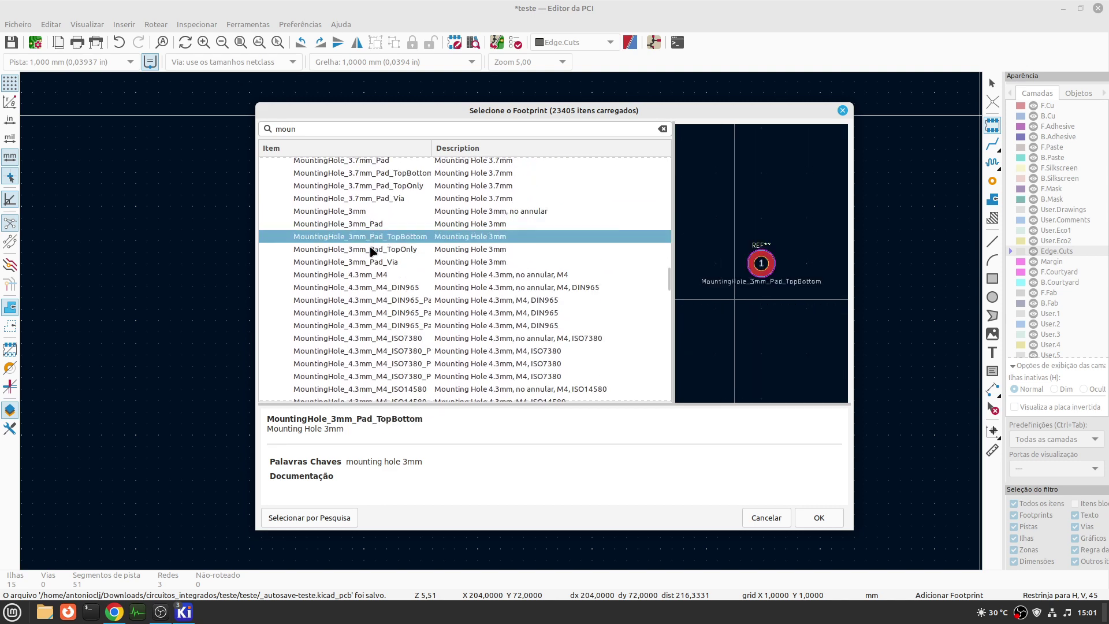
pyautogui.click(372, 250)
pyautogui.click(380, 262)
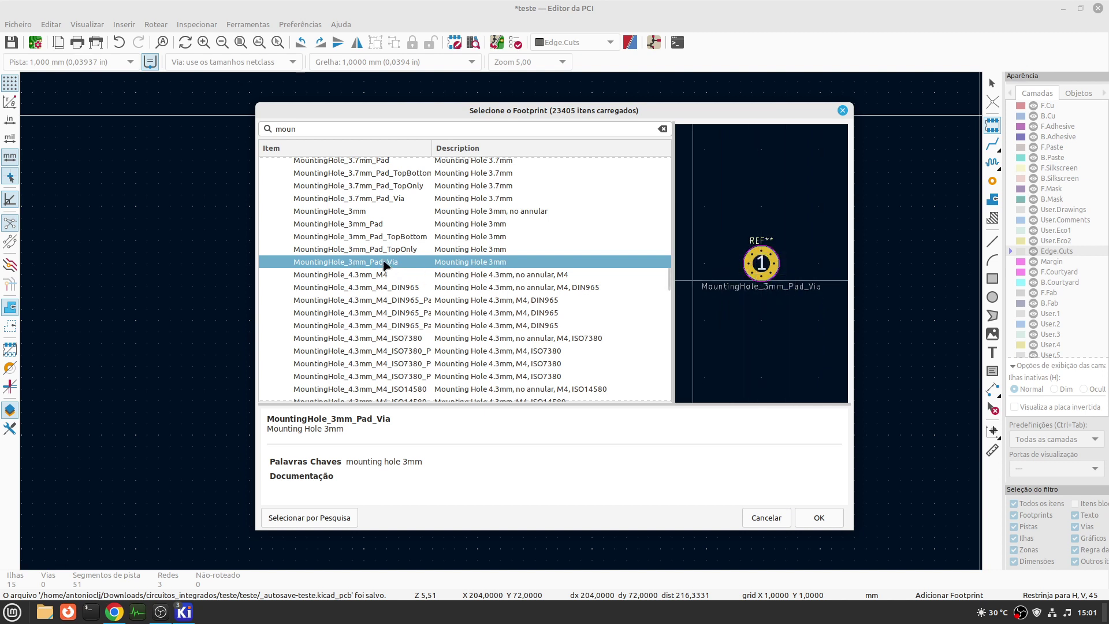
# - Try the MountingHole_3mm_Pad_Via footprint near the board's upper-left corner
pyautogui.scroll(3, 390, 204)
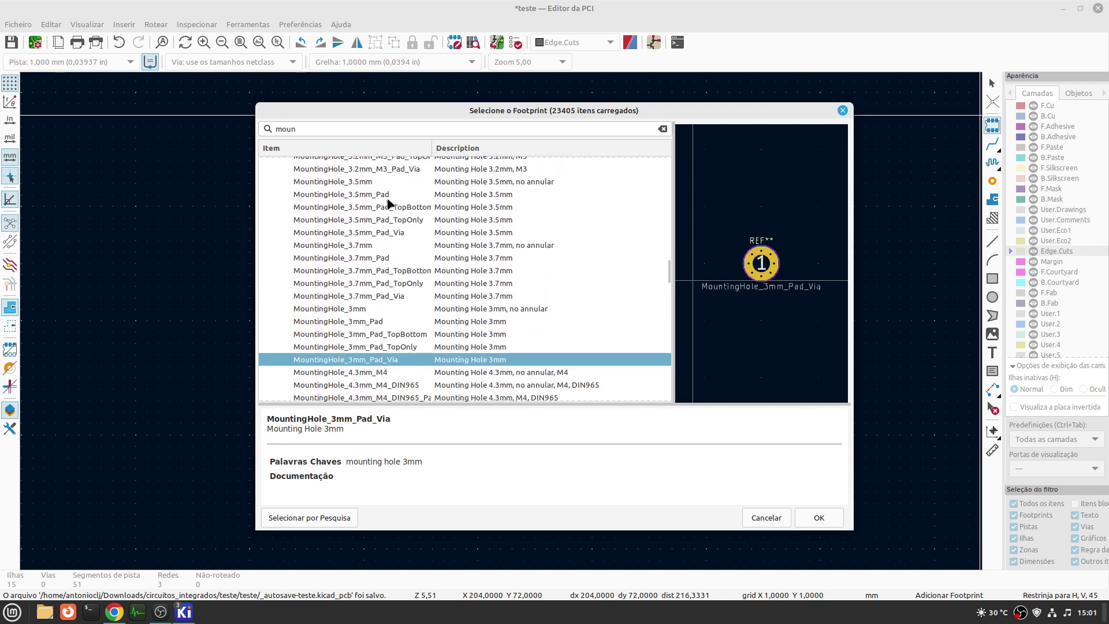
pyautogui.scroll(15, 388, 203)
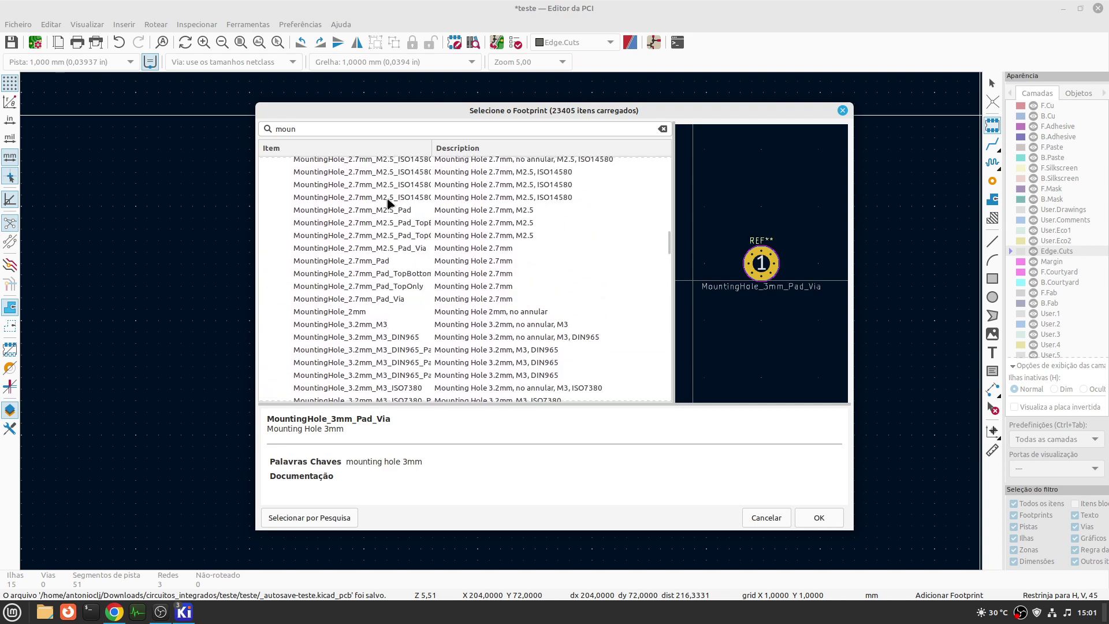
pyautogui.scroll(-6, 390, 203)
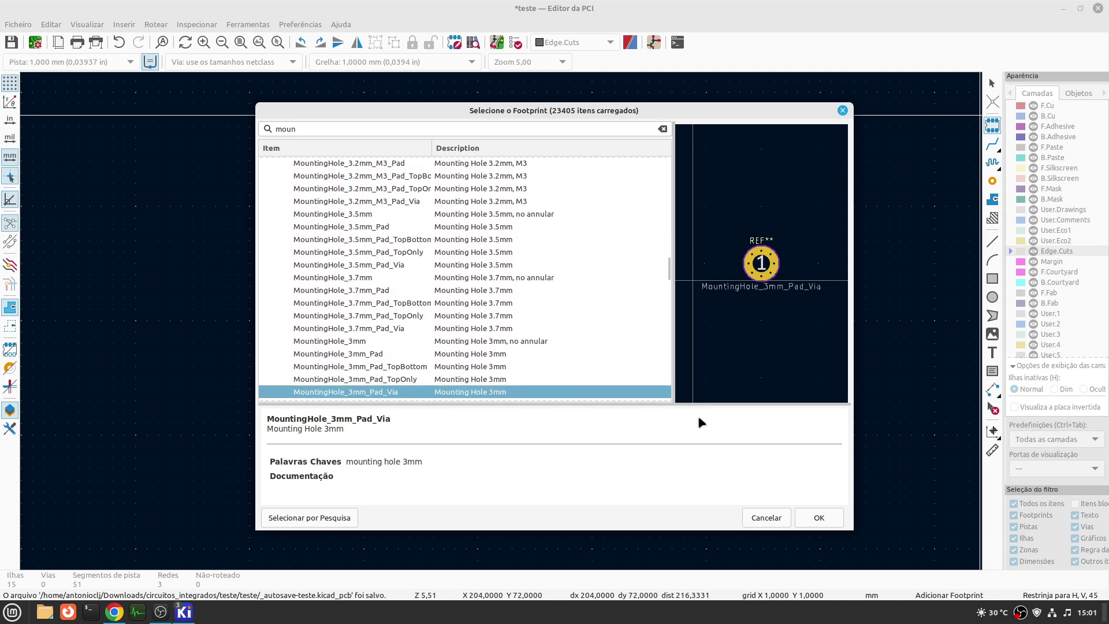
pyautogui.click(817, 517)
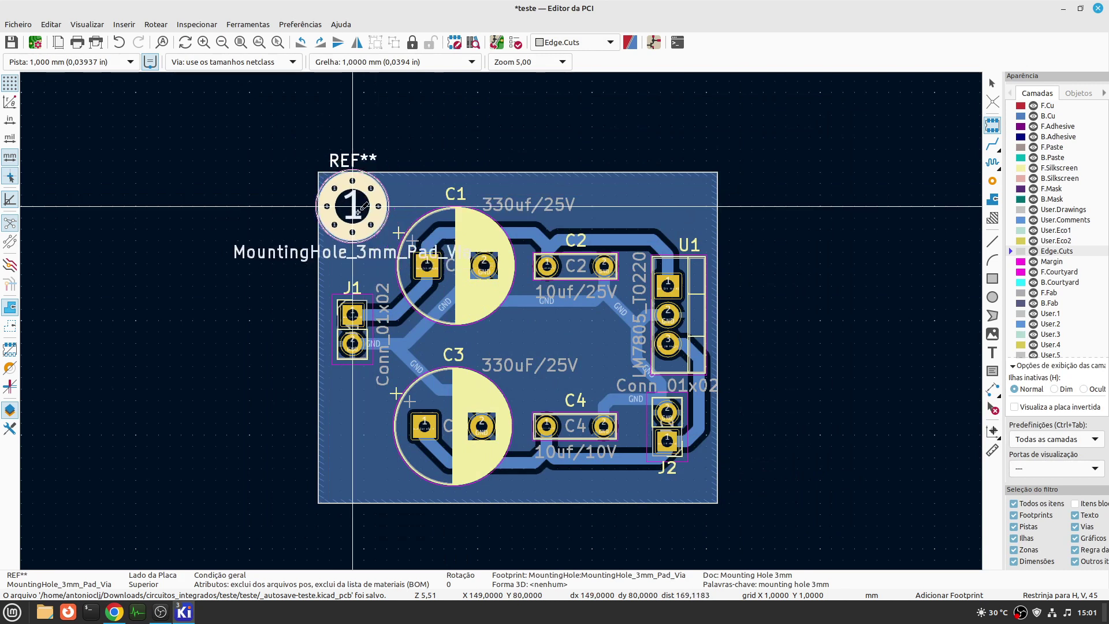
pyautogui.press('Escape')
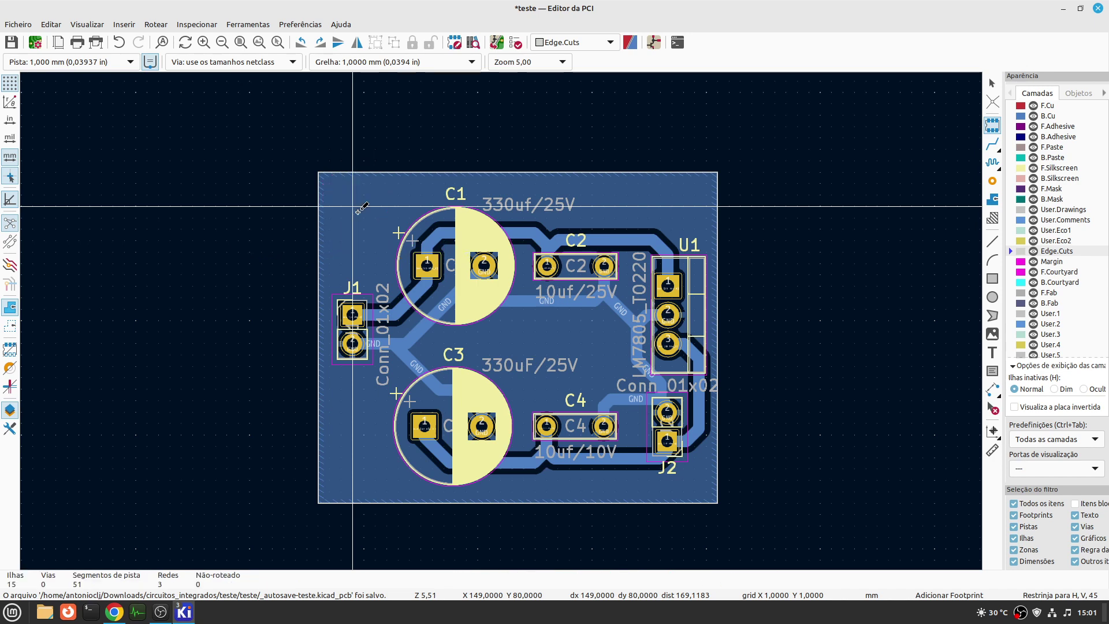
# - Start placing another footprint, search for "mountingHOle", expand the MountingHole library and widen the name column
pyautogui.click(359, 209)
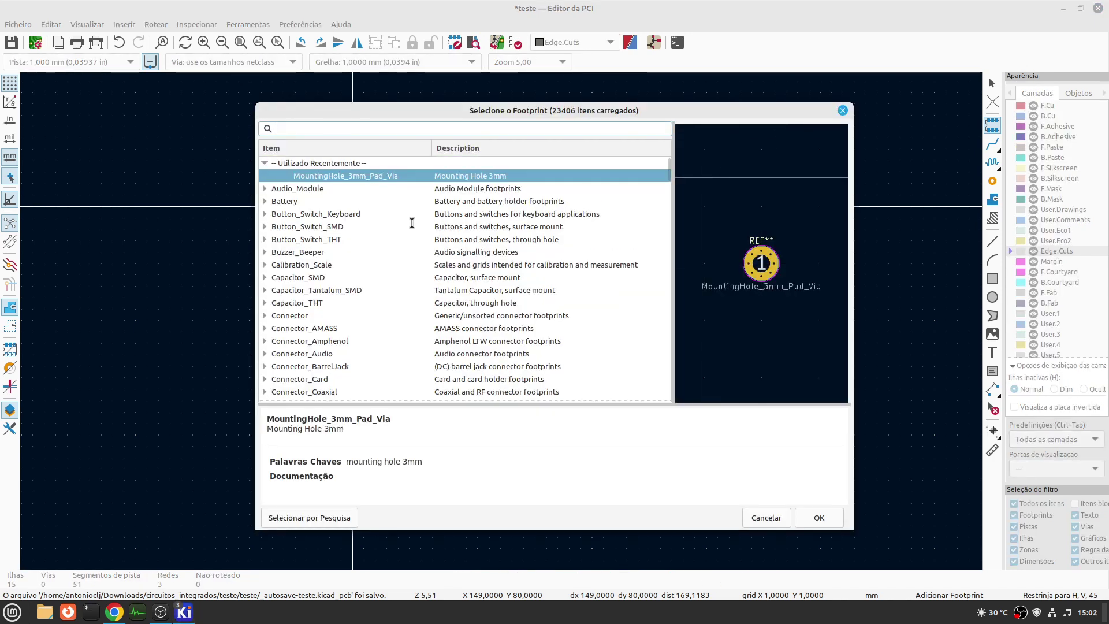
pyautogui.write('mount')
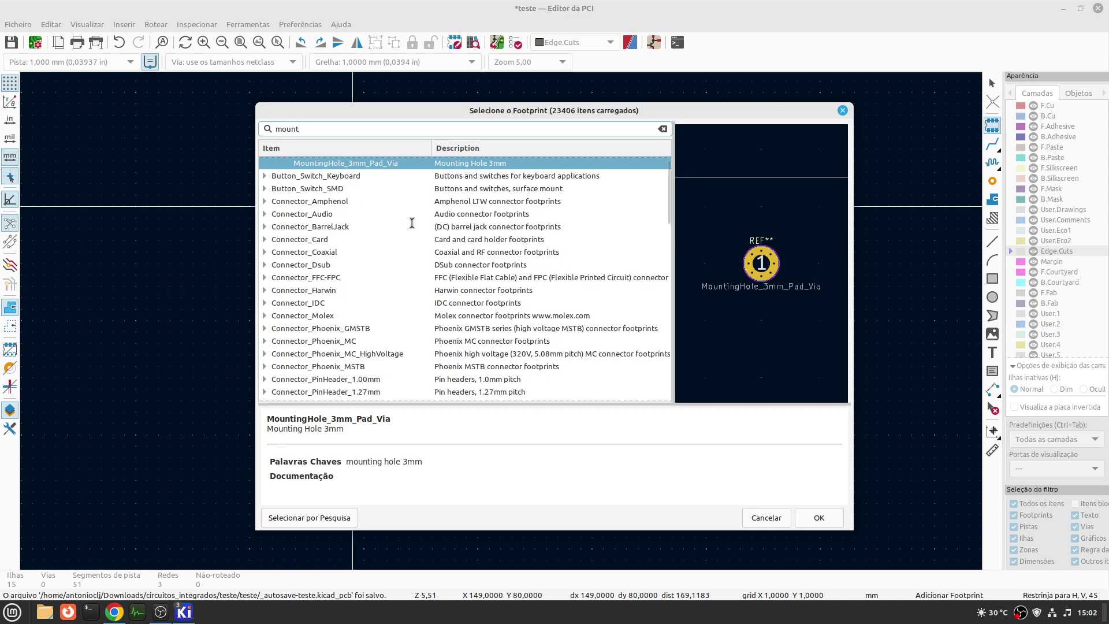
pyautogui.scroll(-4, 413, 222)
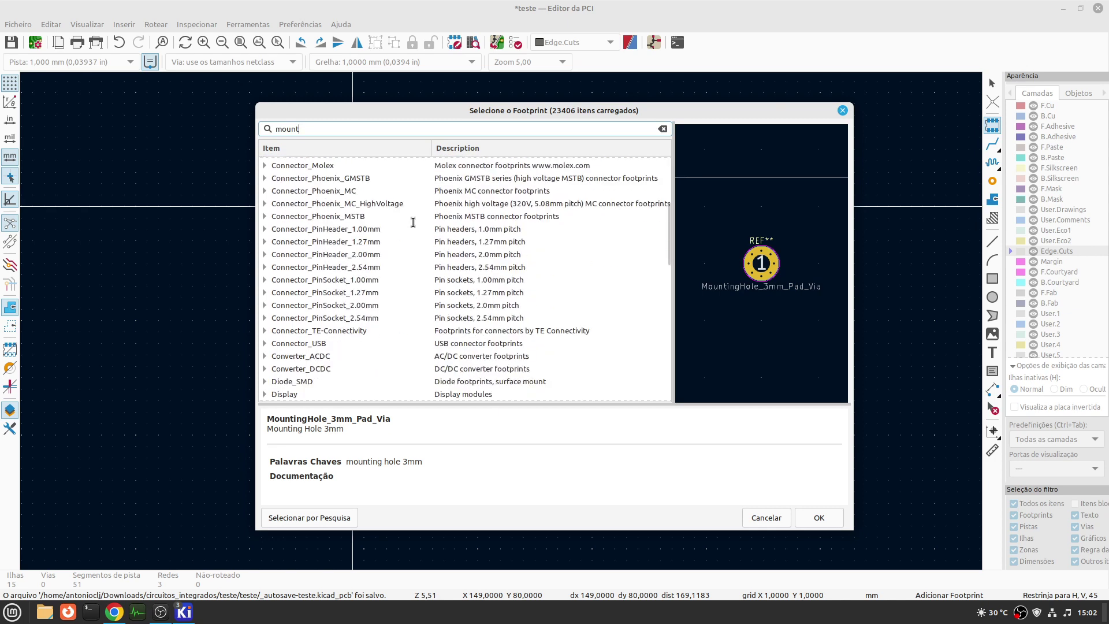
pyautogui.scroll(4, 413, 222)
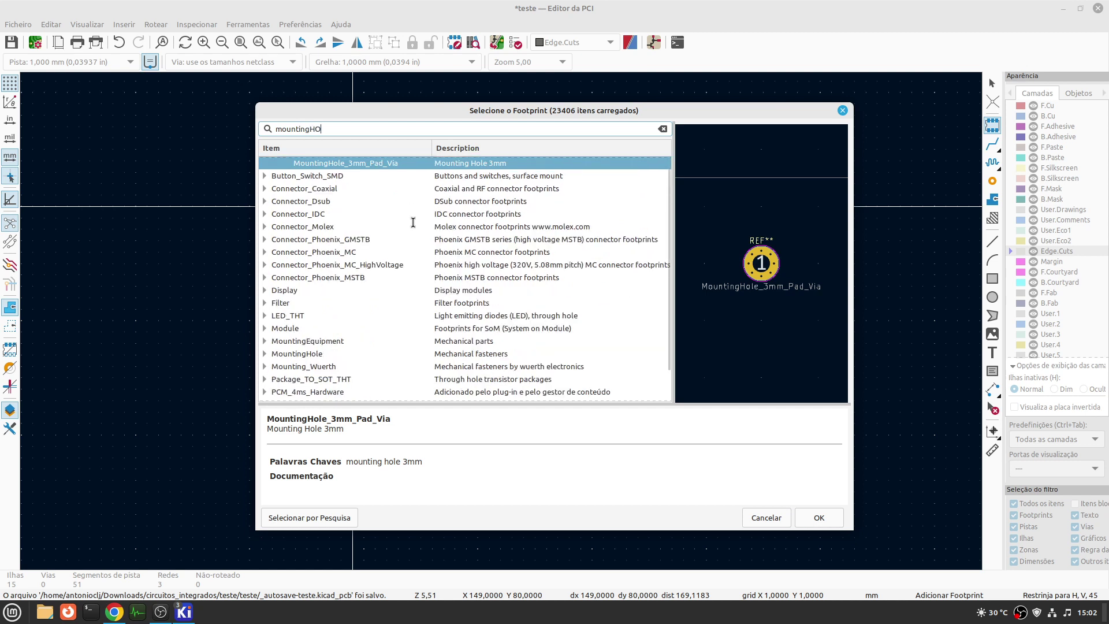
pyautogui.write('le')
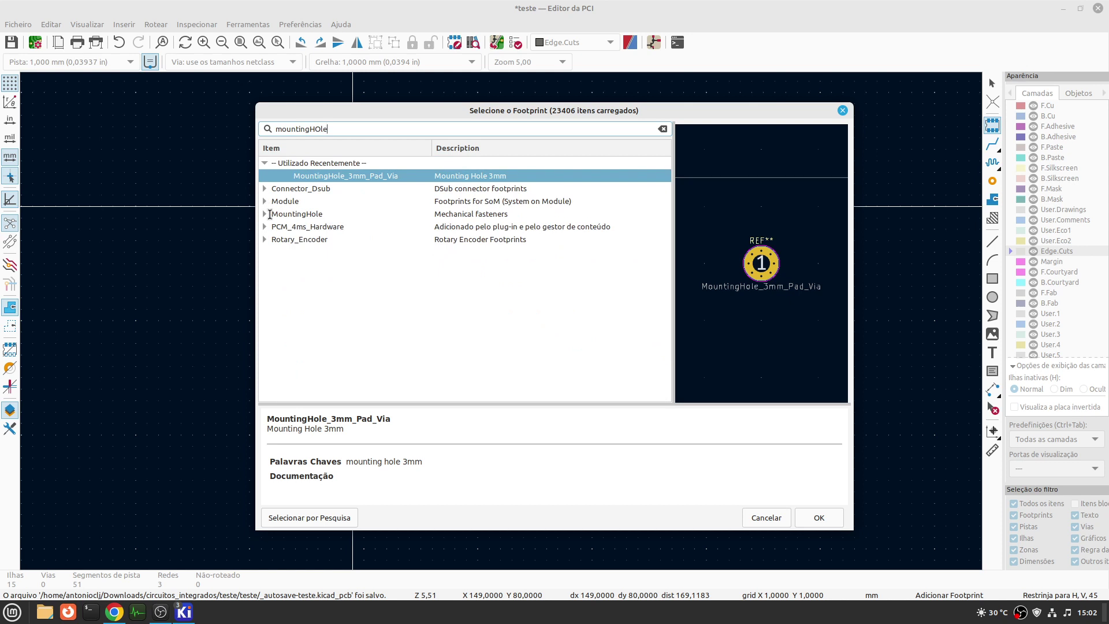
pyautogui.click(265, 214)
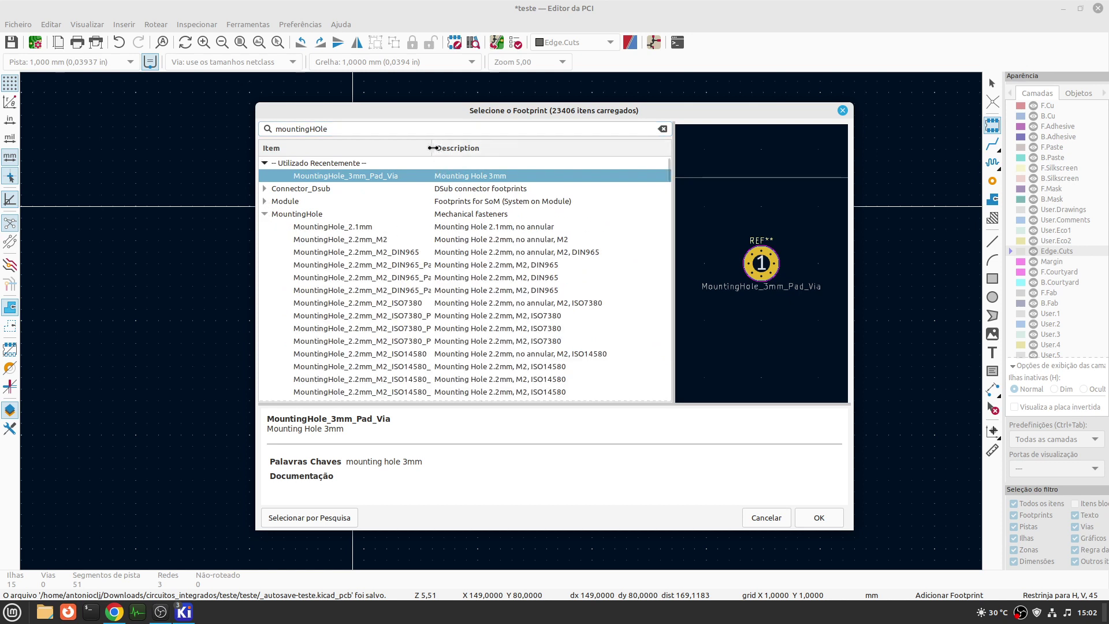
pyautogui.moveTo(431, 148); pyautogui.dragTo(518, 158)
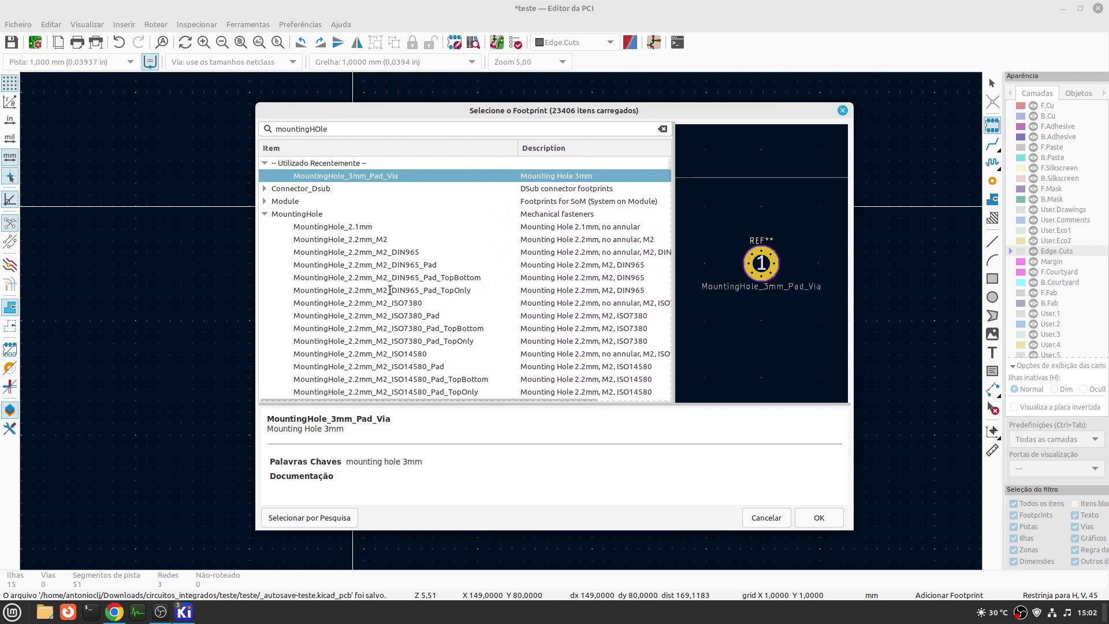
# - Place the MountingHole_2.2mm_M2_Pad_Via footprint near the board's upper-left corner at X 149, Y 80 mm
pyautogui.scroll(-3, 386, 291)
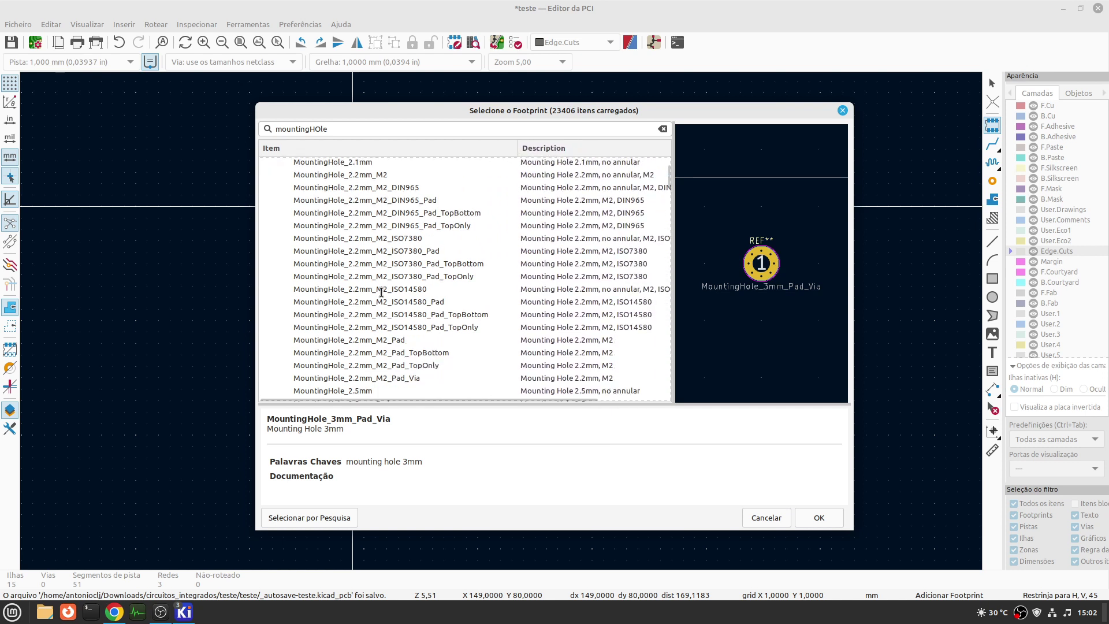
pyautogui.click(420, 378)
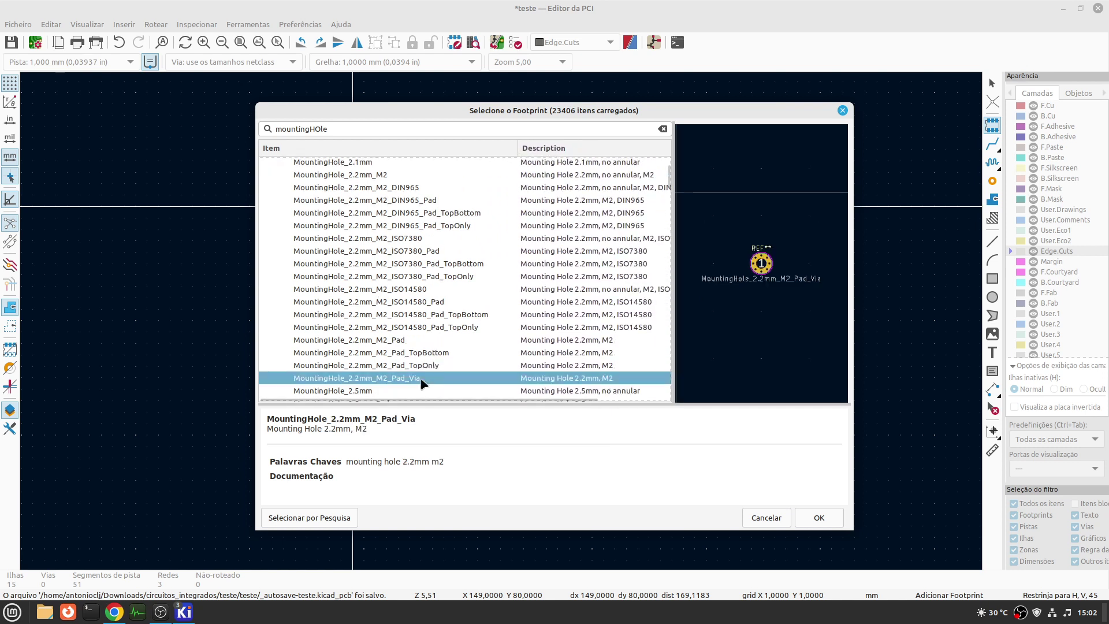
pyautogui.press('Return')
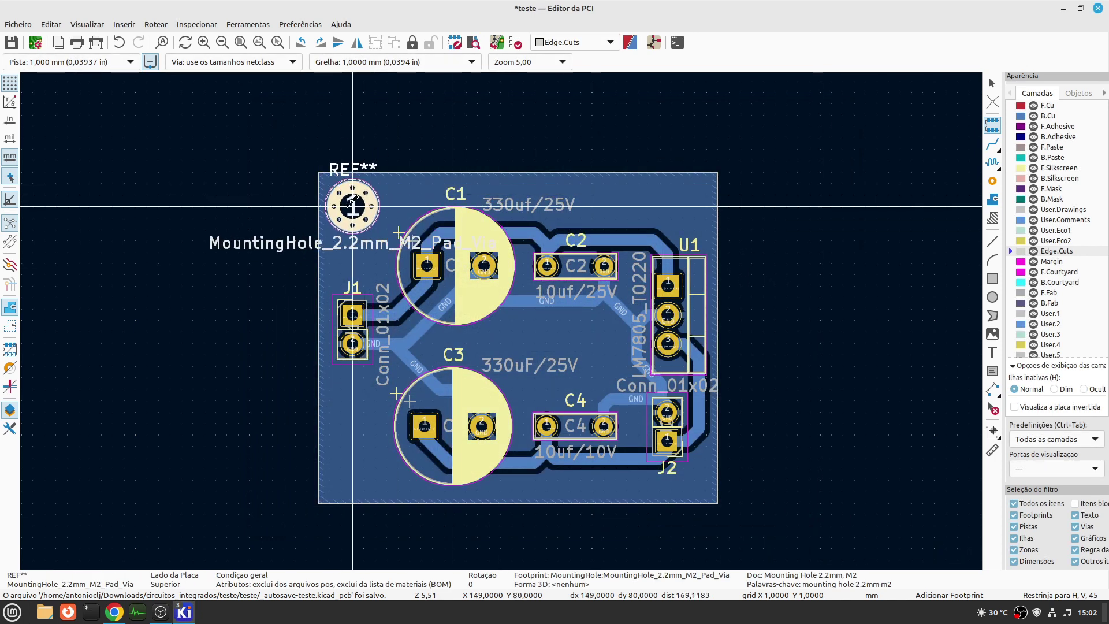
pyautogui.click(352, 205)
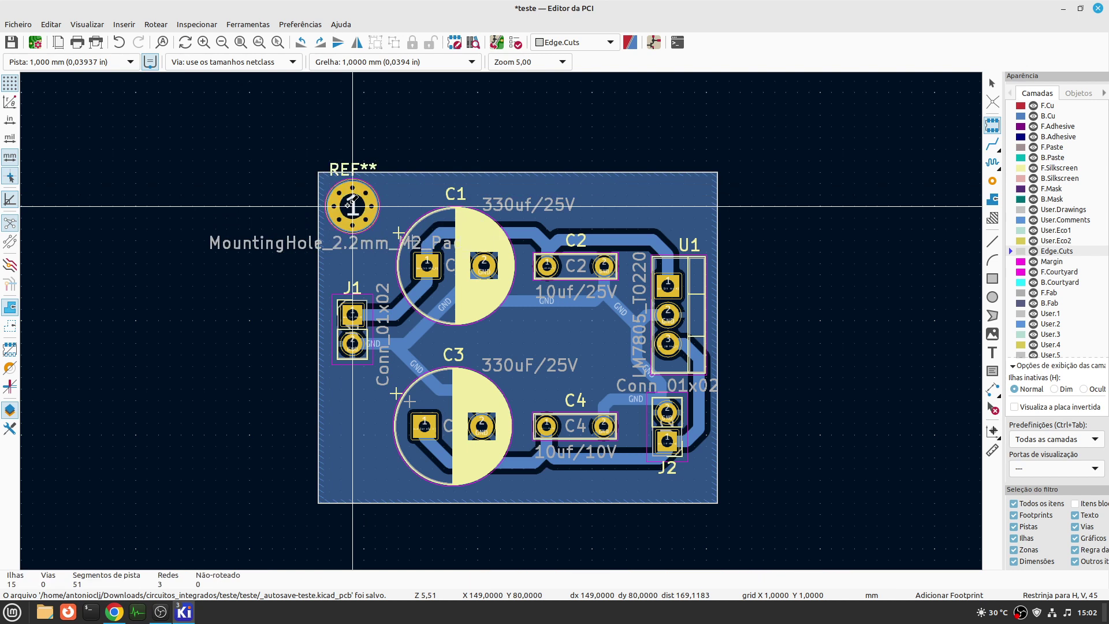
# - End footprint placement and copy pad 1 of the upper-left mounting hole
pyautogui.press('Escape')
pyautogui.hotkey('ctrl', 'c')
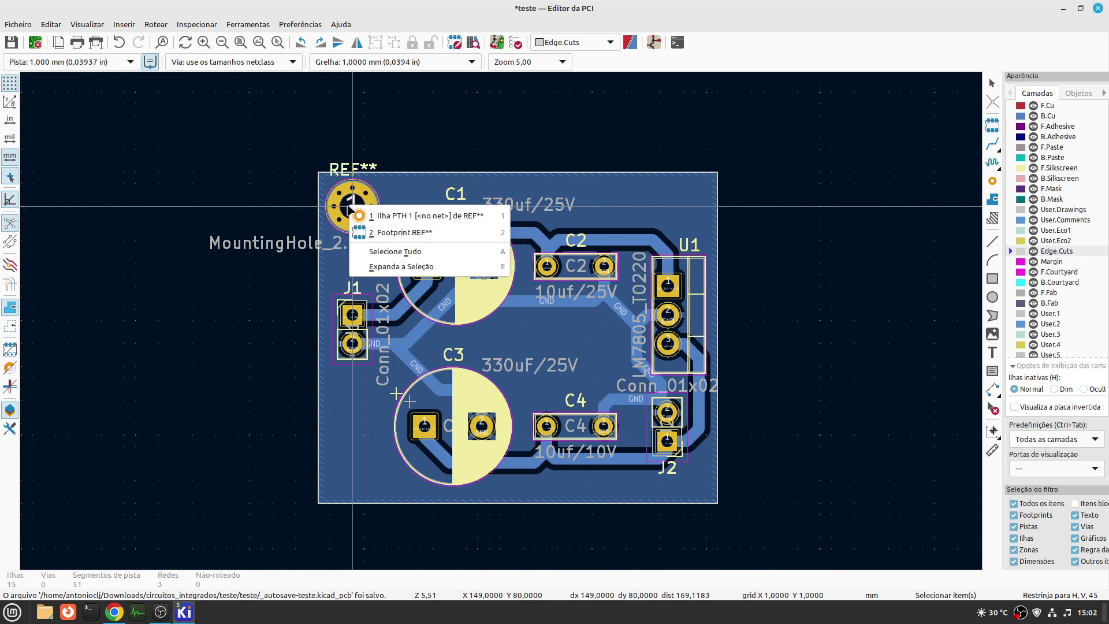
pyautogui.click(474, 215)
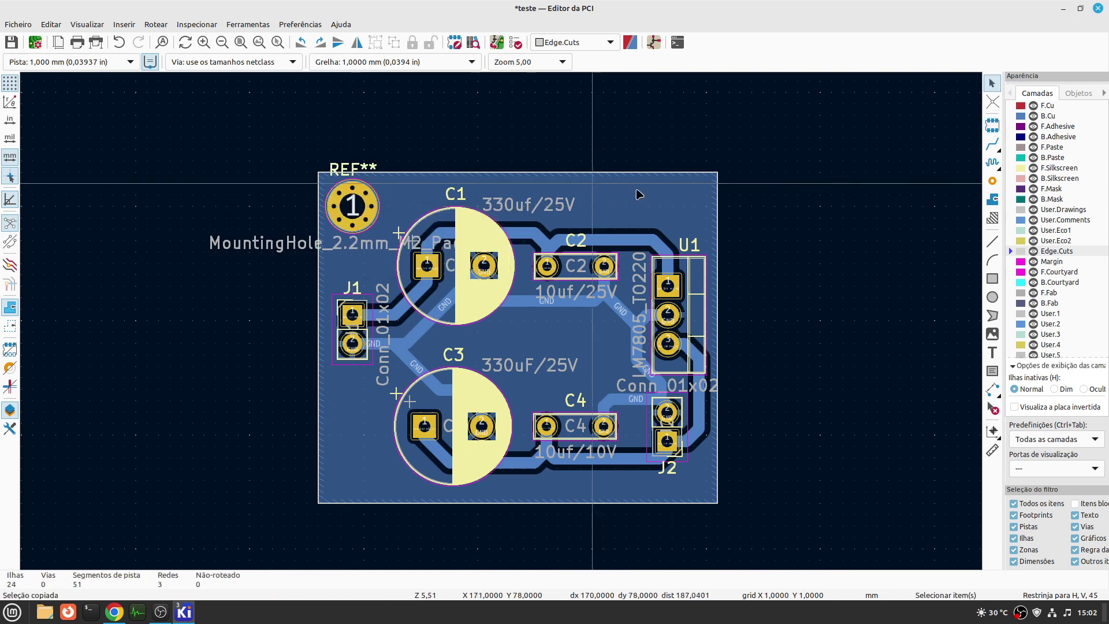
pyautogui.click(353, 214)
pyautogui.click(398, 218)
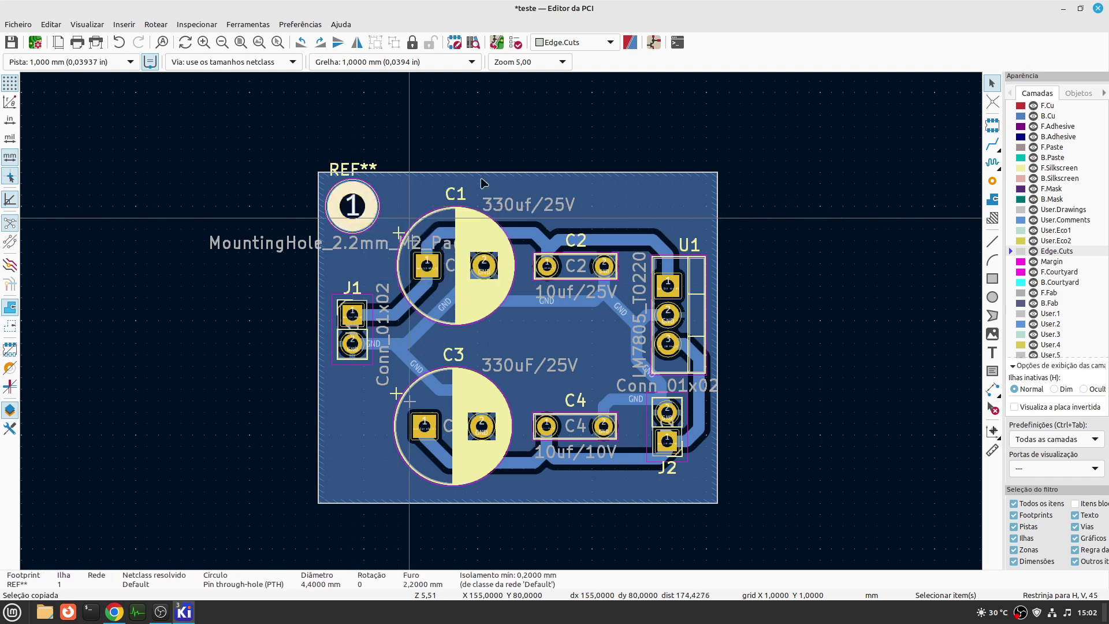
pyautogui.press('Escape')
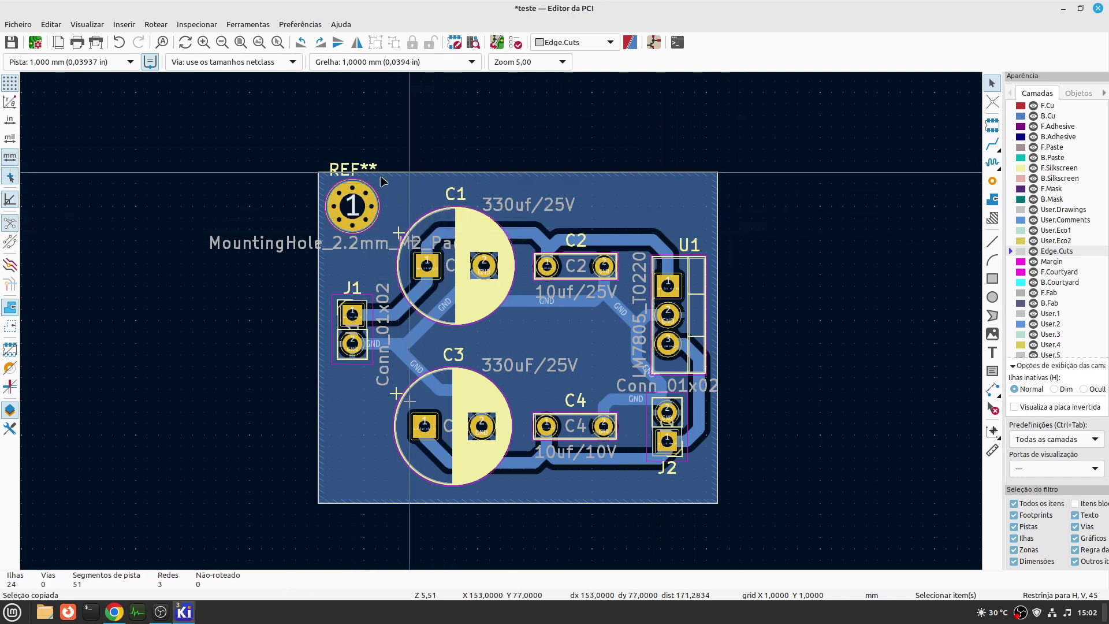
# - Paste the copied mounting hole pad near the board's upper-right corner at X 178, Y 80 mm
pyautogui.click(344, 195)
pyautogui.click(396, 205)
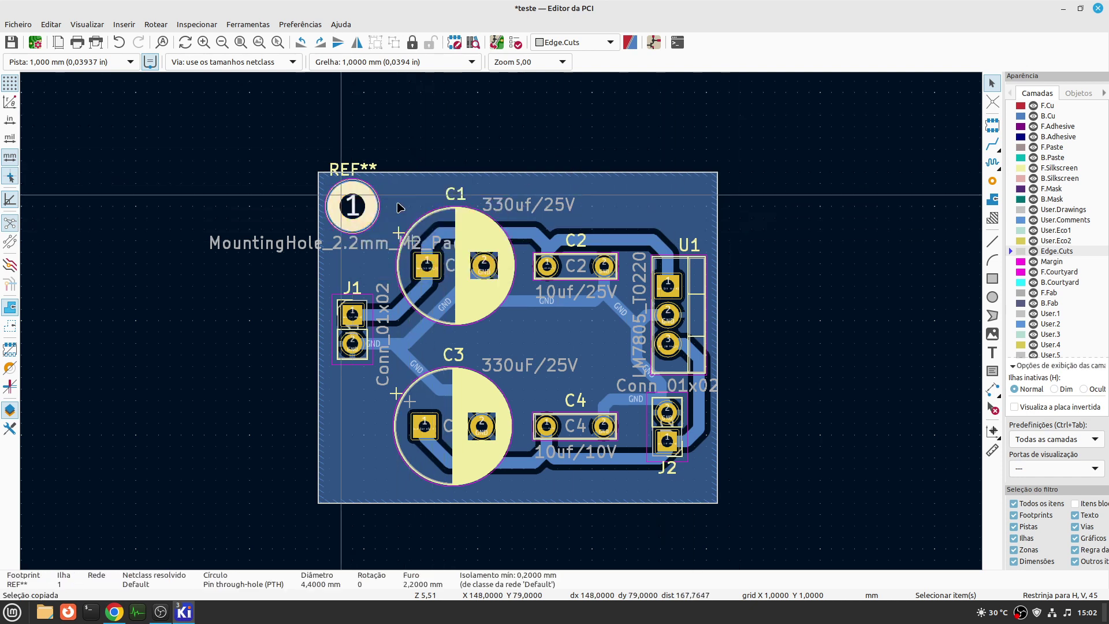
pyautogui.hotkey('ctrl', 'v')
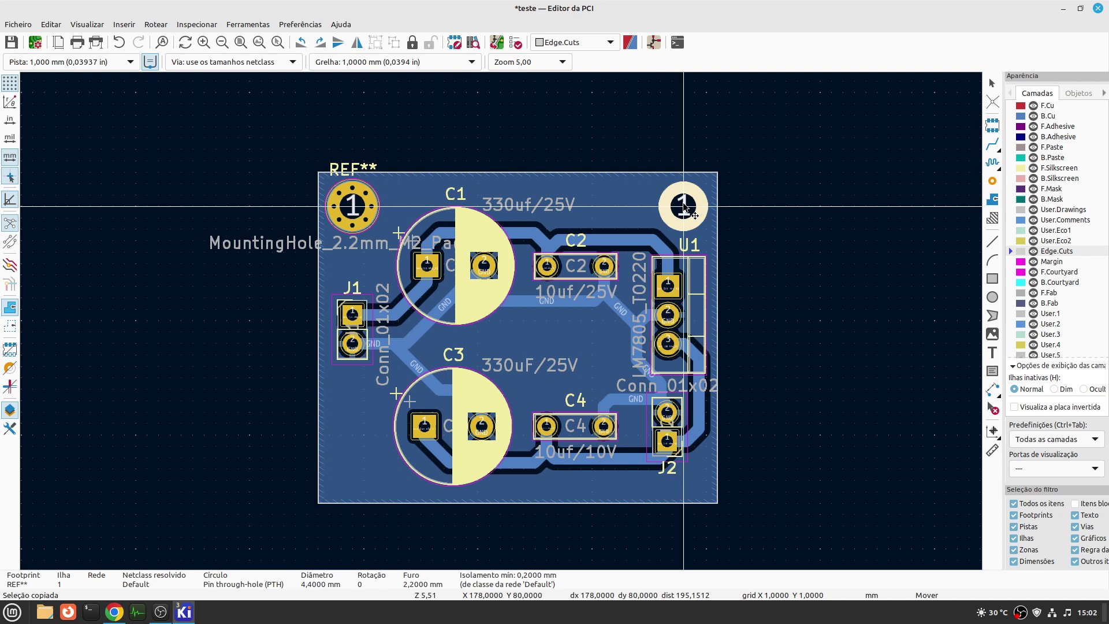
pyautogui.click(683, 206)
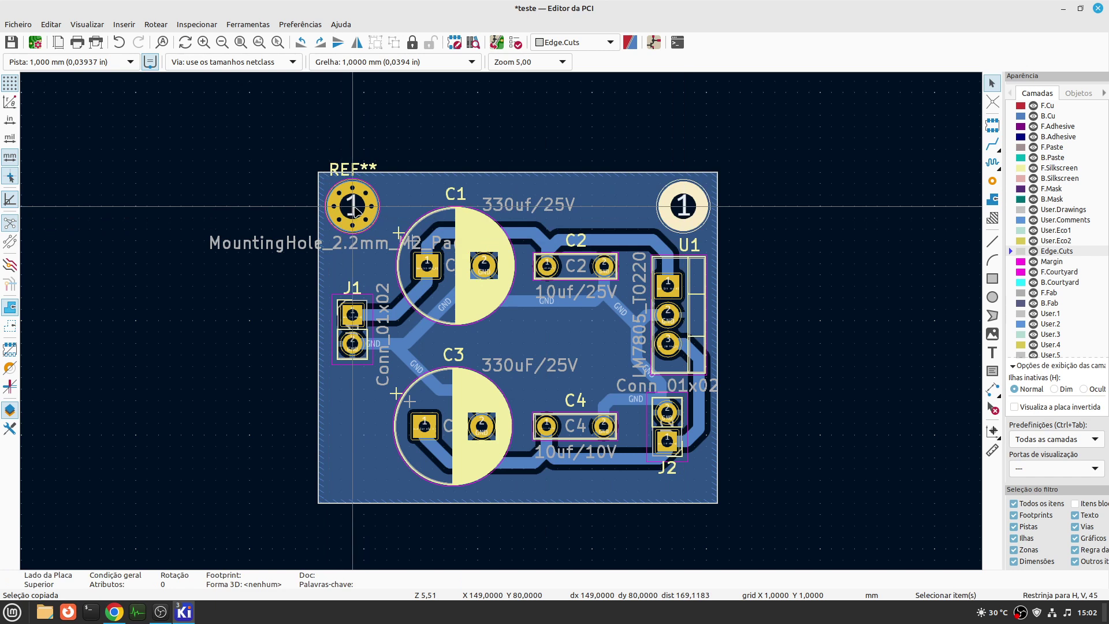
pyautogui.press('m')
pyautogui.click(683, 207)
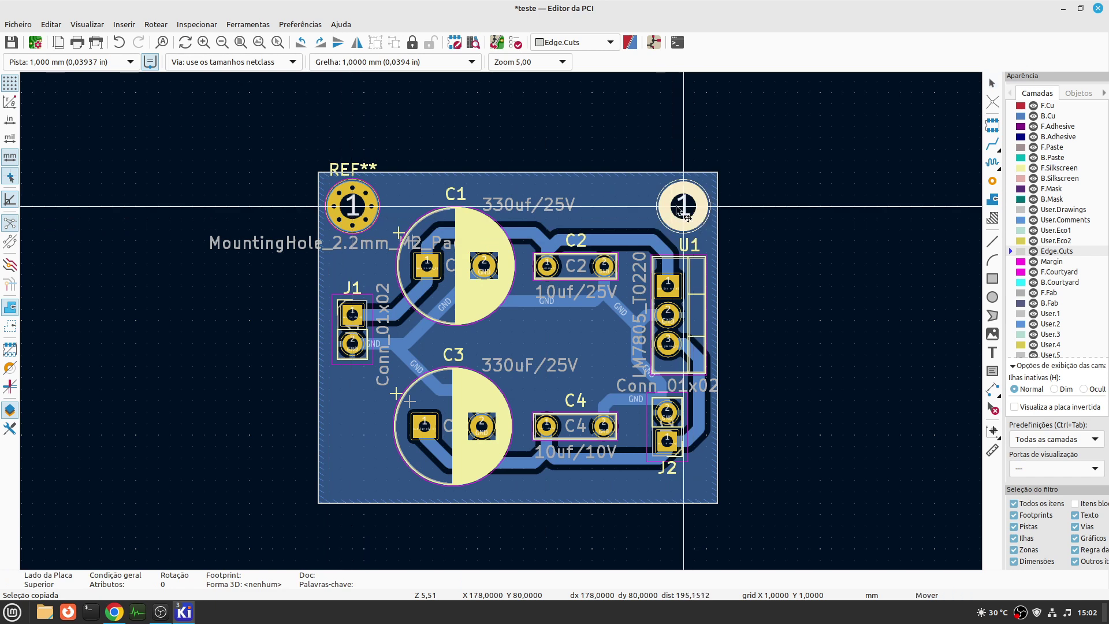
# - Try to select and copy the upper-left mounting hole footprint
pyautogui.click(345, 209)
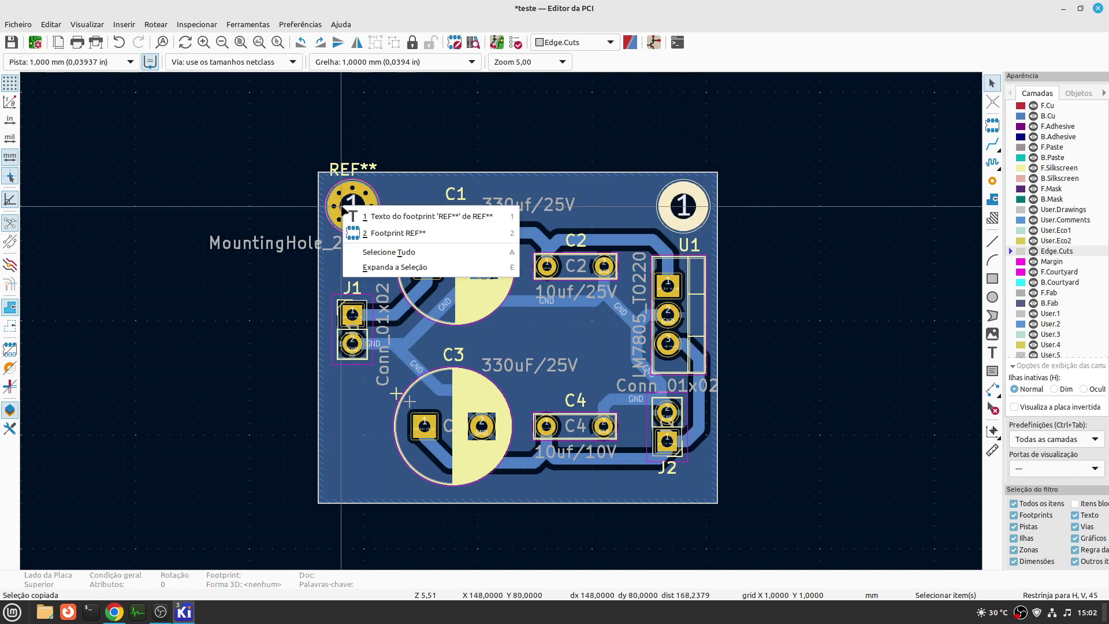
pyautogui.click(402, 237)
pyautogui.hotkey('ctrl', 'c')
pyautogui.click(344, 219)
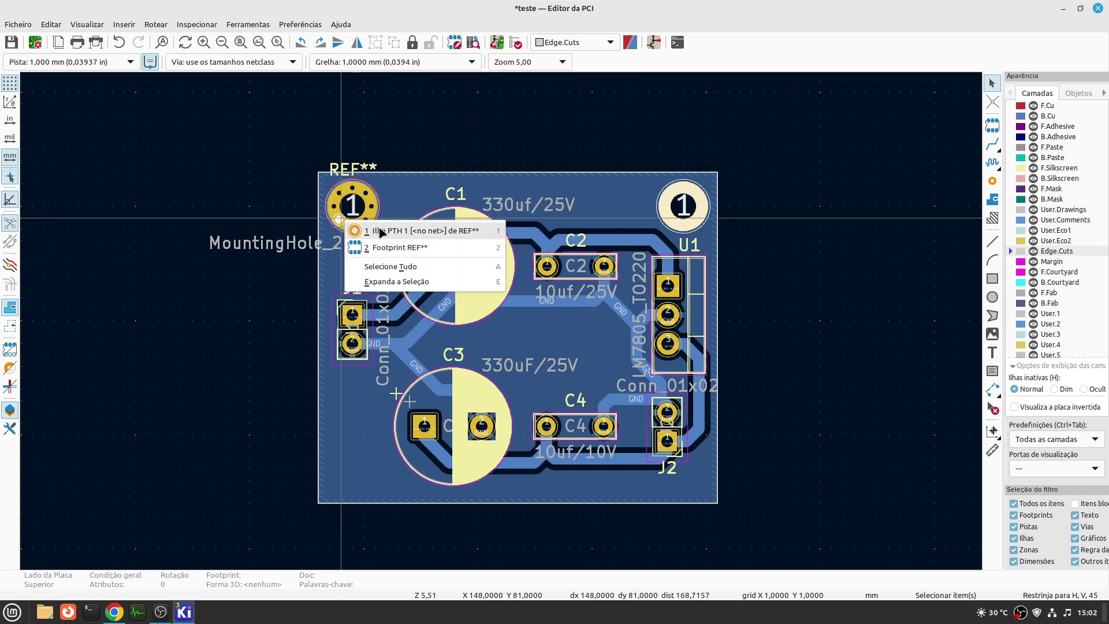
pyautogui.click(354, 231)
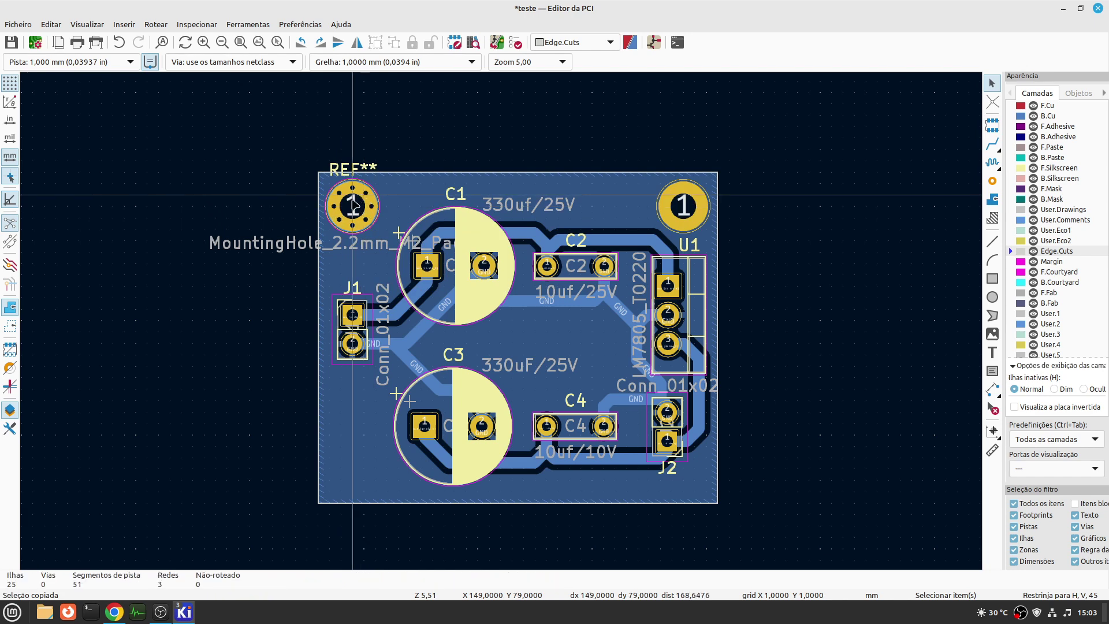
# - Copy the upper-left mounting hole footprint and shift the original right to X 150.35, Y 80 mm
pyautogui.press('F1')
pyautogui.press('F1')
pyautogui.click(483, 358)
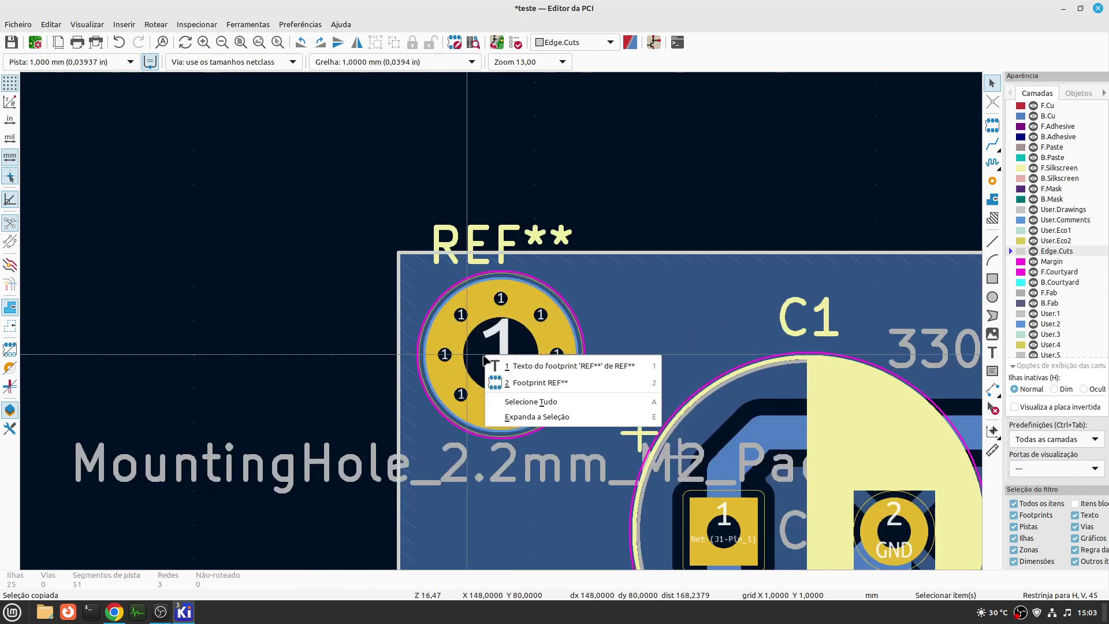
pyautogui.click(483, 358)
pyautogui.click(475, 345)
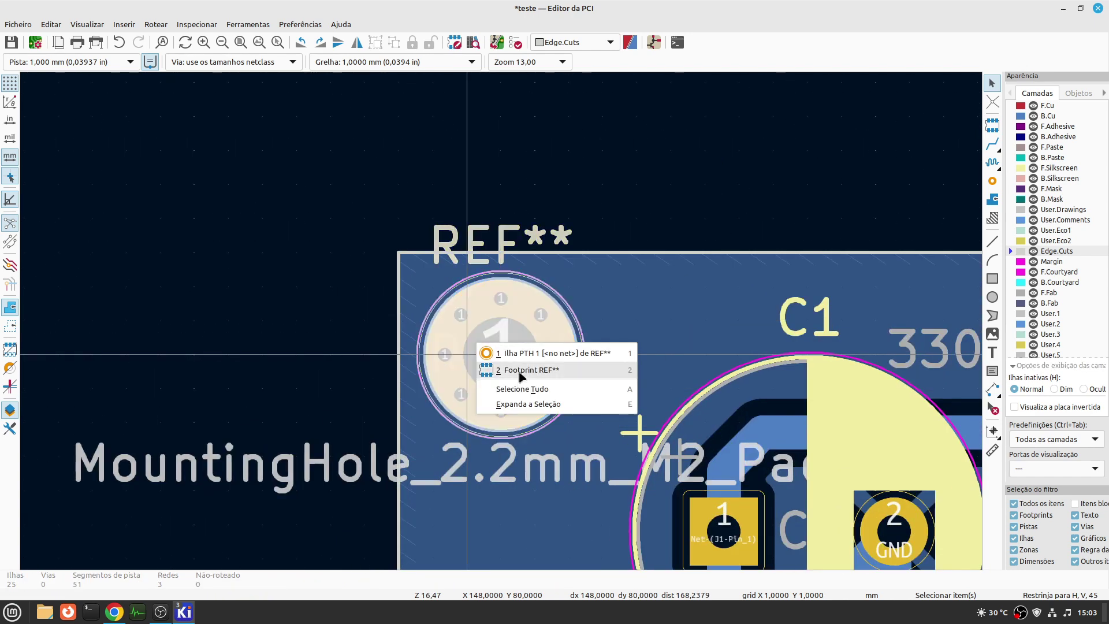
pyautogui.click(522, 370)
pyautogui.hotkey('ctrl', 'c')
pyautogui.press('m')
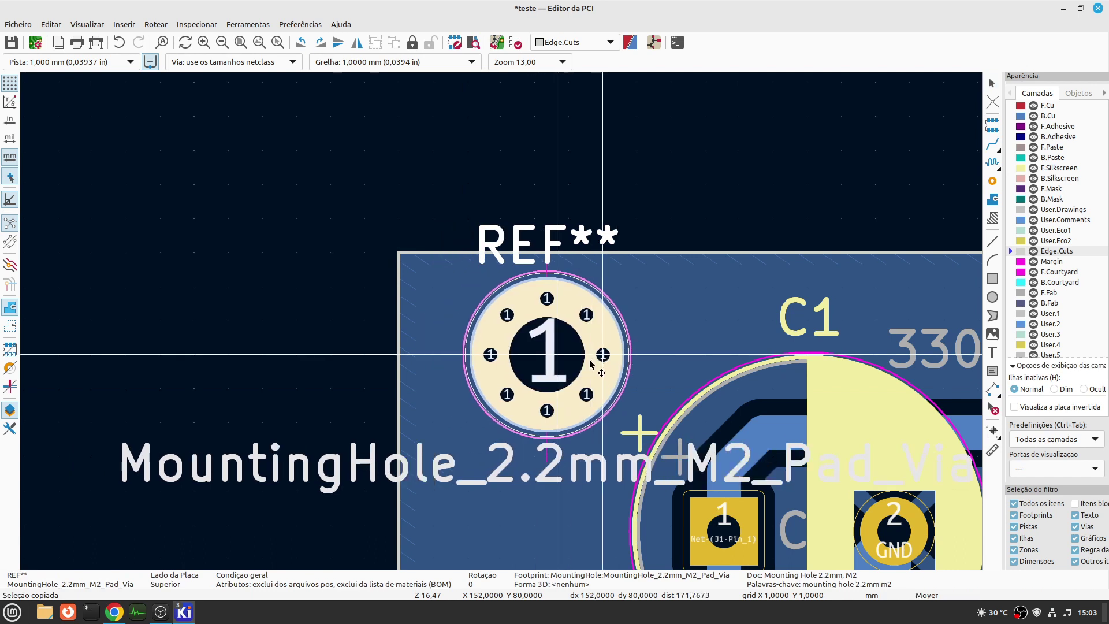
pyautogui.click(590, 364)
# - Paste a copy of the mounting hole footprint near the board's lower-left corner at X 150, Y 102 mm
pyautogui.scroll(-2, 590, 364)
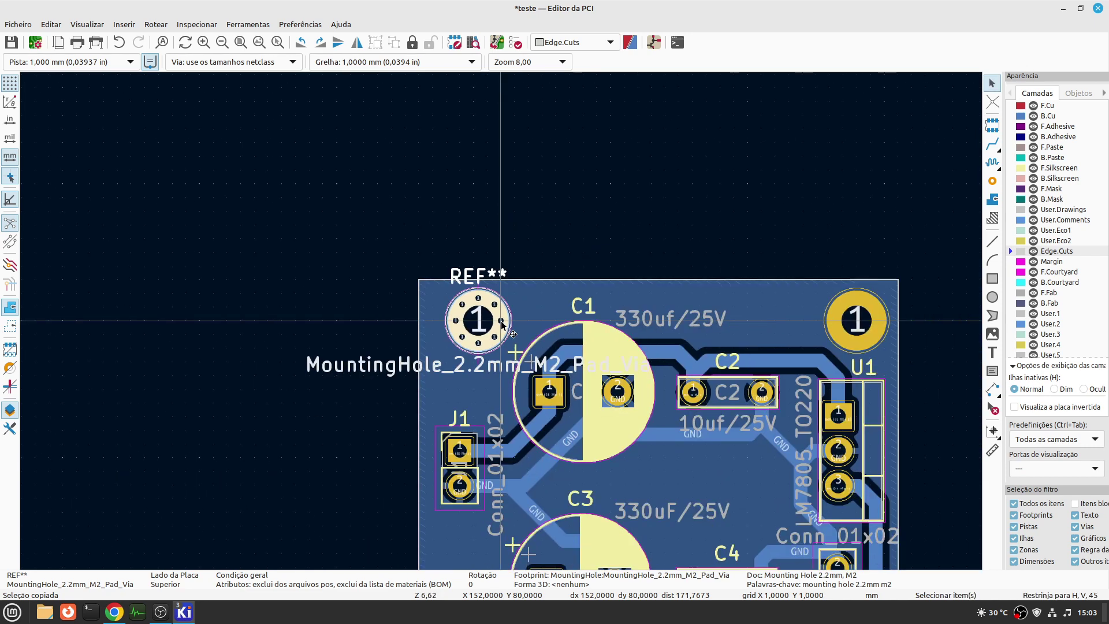
pyautogui.scroll(-2, 501, 325)
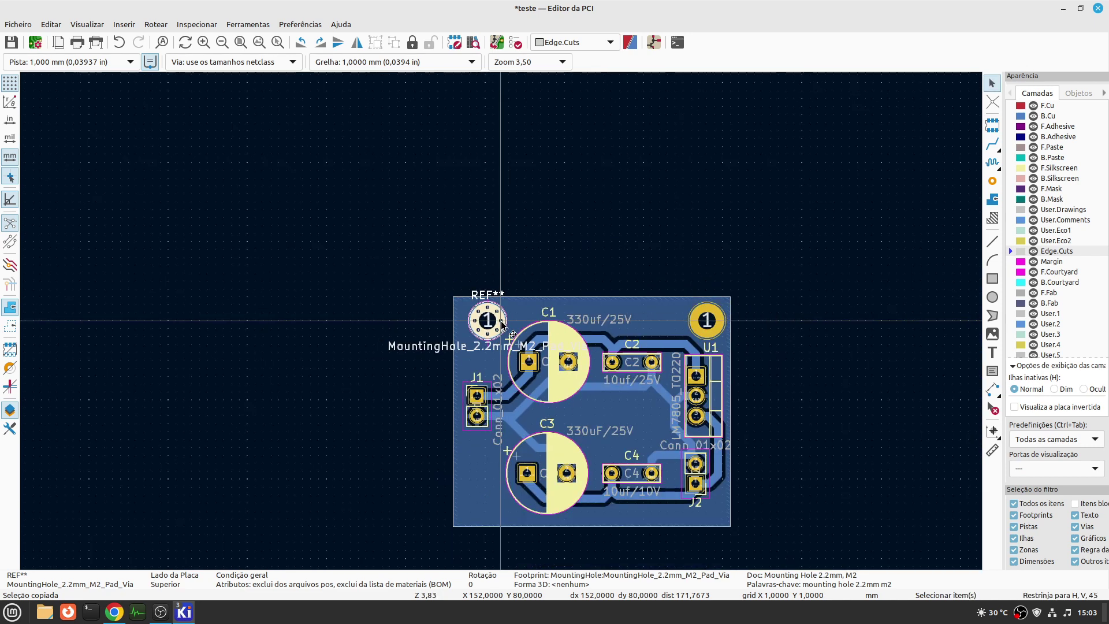
pyautogui.scroll(1, 508, 326)
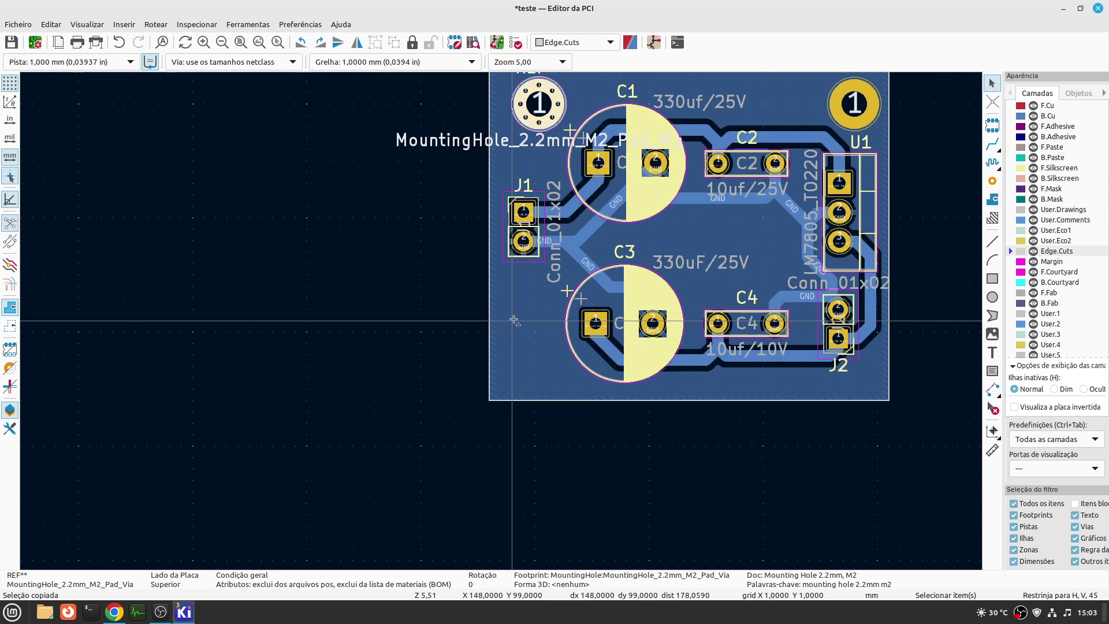
pyautogui.hotkey('ctrl', 'v')
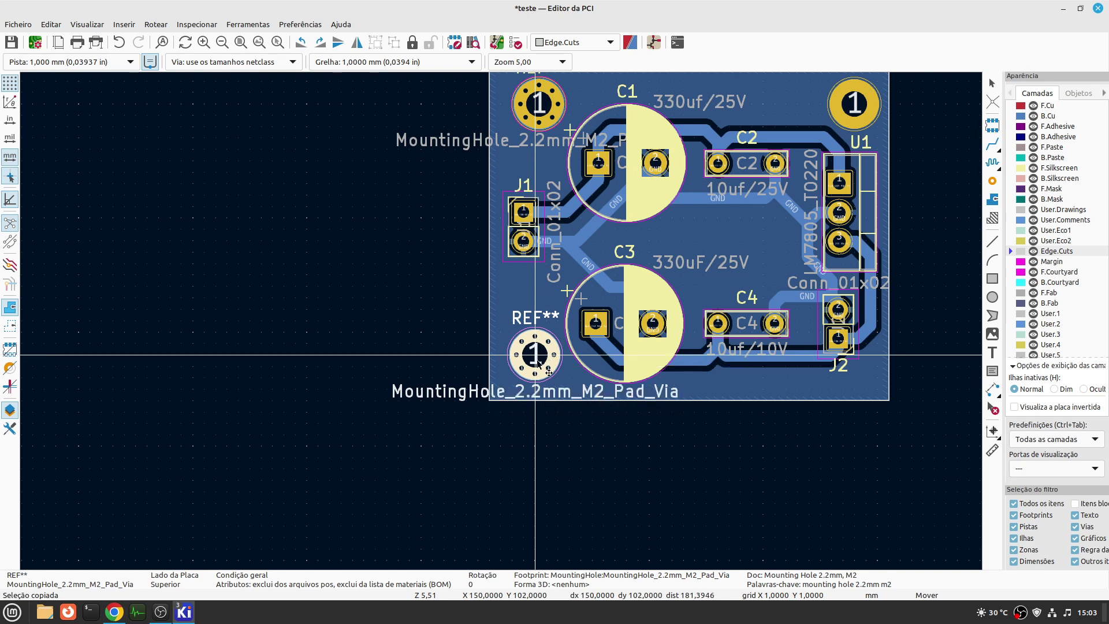
pyautogui.click(536, 361)
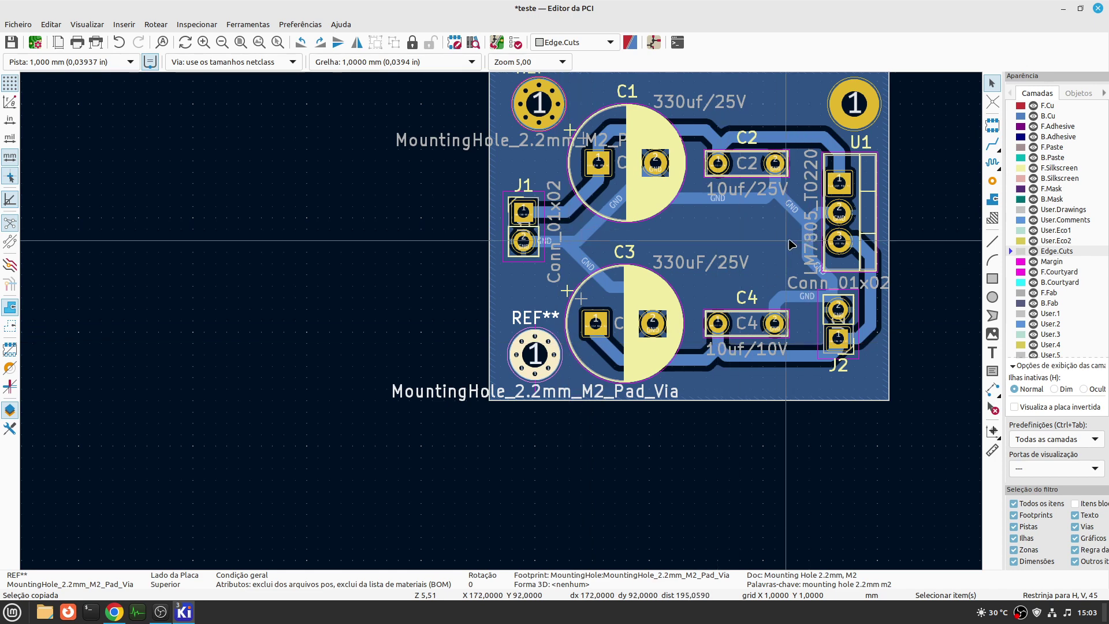
# - Paste another mounting hole footprint in the free area between C2 and C4 at X 170, Y 91 mm
pyautogui.scroll(-1, 791, 245)
pyautogui.scroll(1, 484, 333)
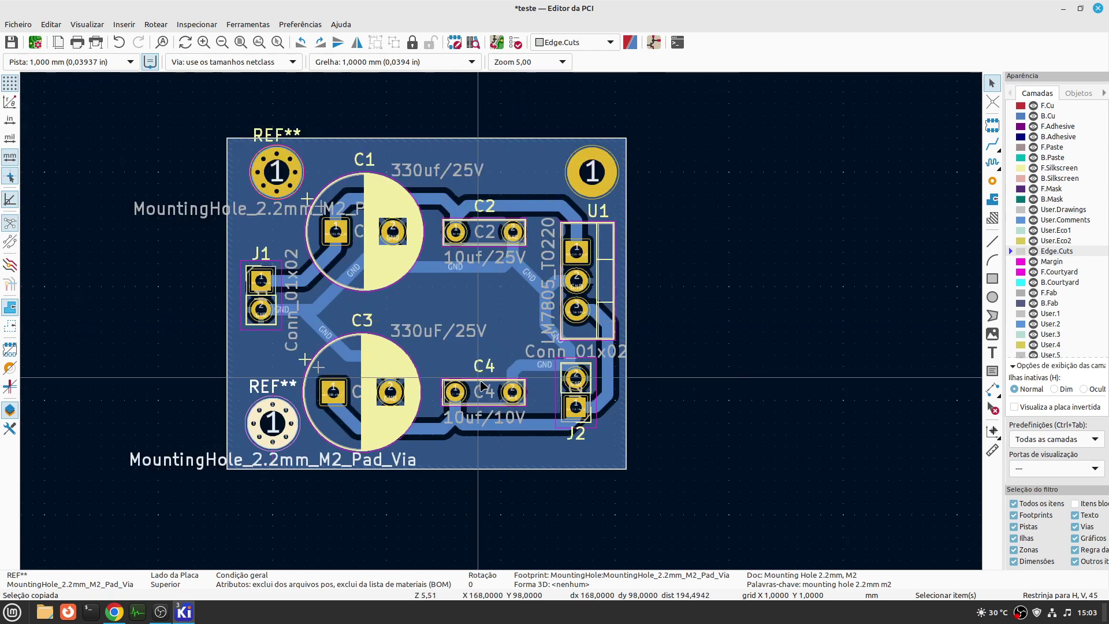
pyautogui.hotkey('ctrl', 'v')
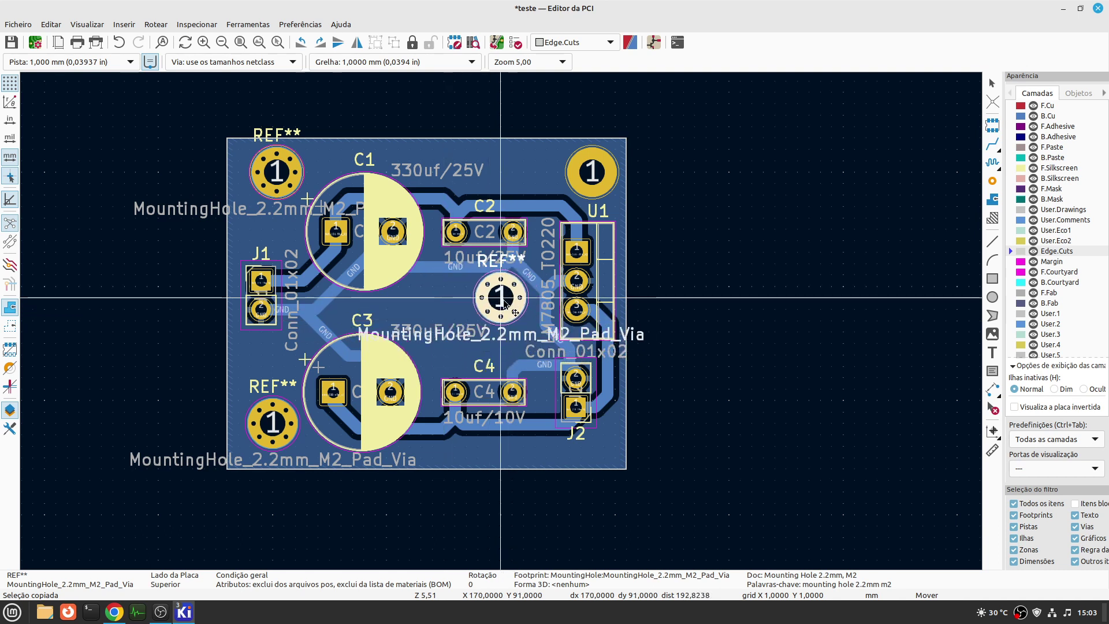
pyautogui.click(503, 299)
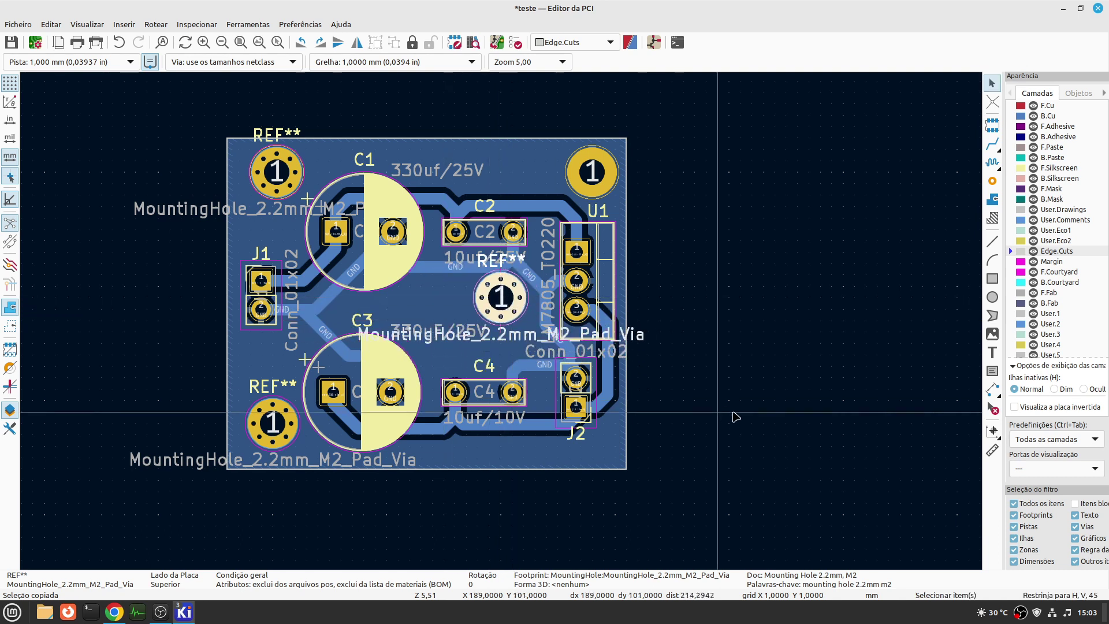
# - Refill the copper zones so the ground pour clears the mounting holes
pyautogui.press('b')
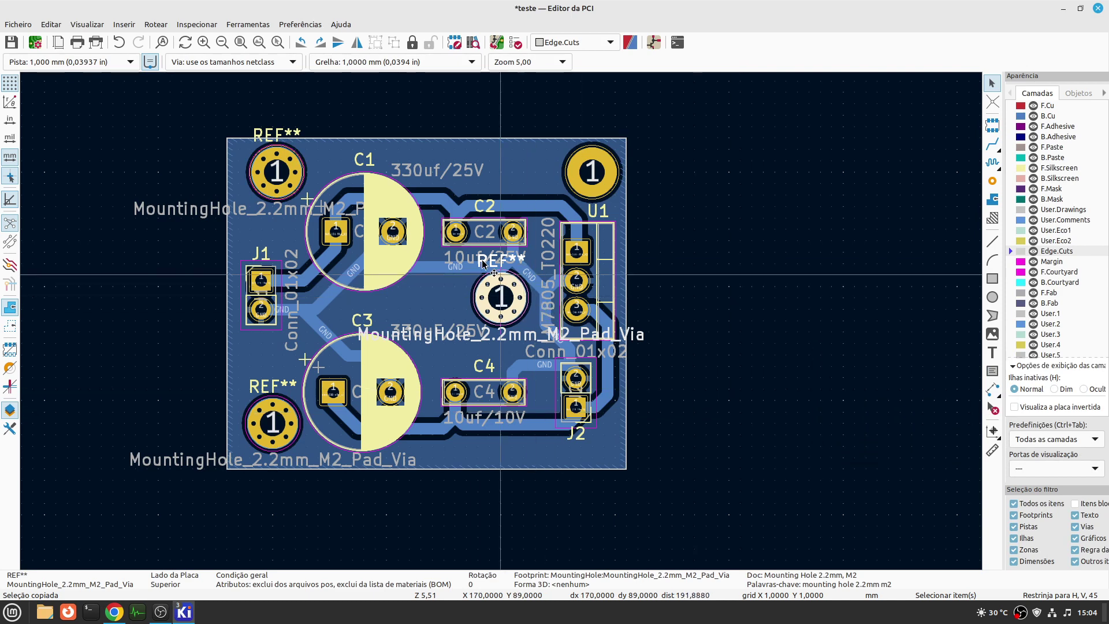
pyautogui.scroll(2, 479, 265)
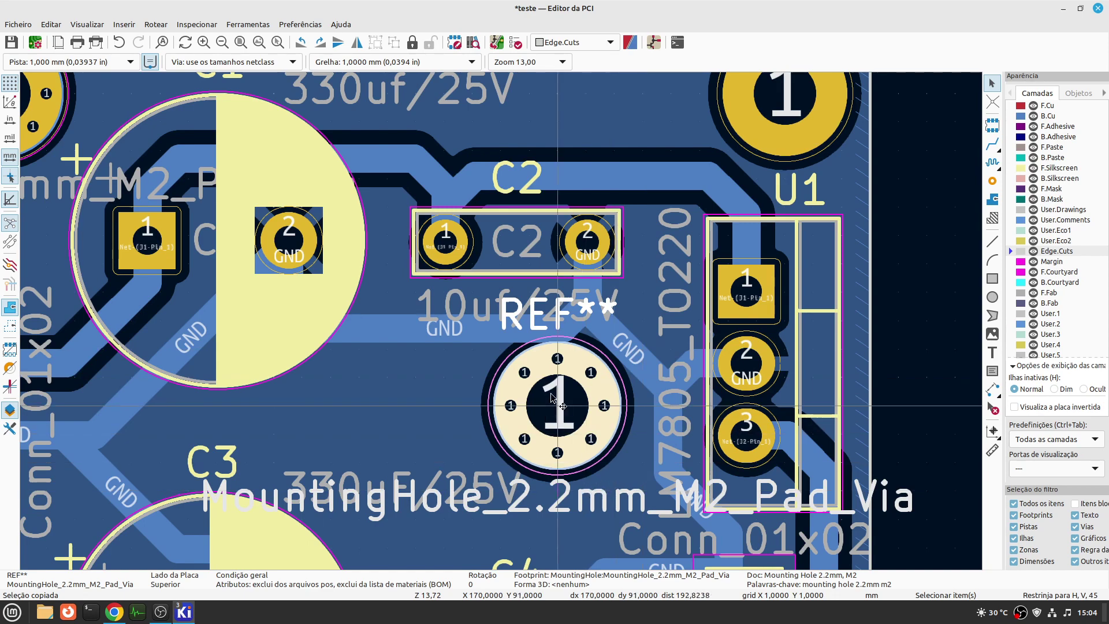
pyautogui.scroll(-2, 552, 399)
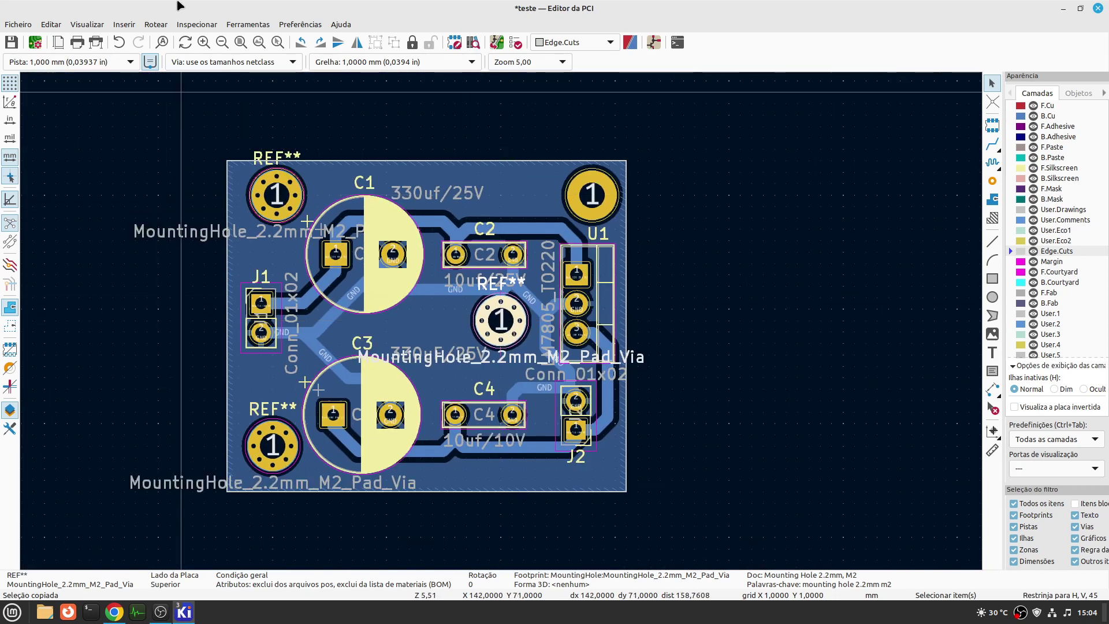
# - Inspect the board with its mounting holes in the 3D viewer and close it
pyautogui.click(87, 25)
pyautogui.click(135, 90)
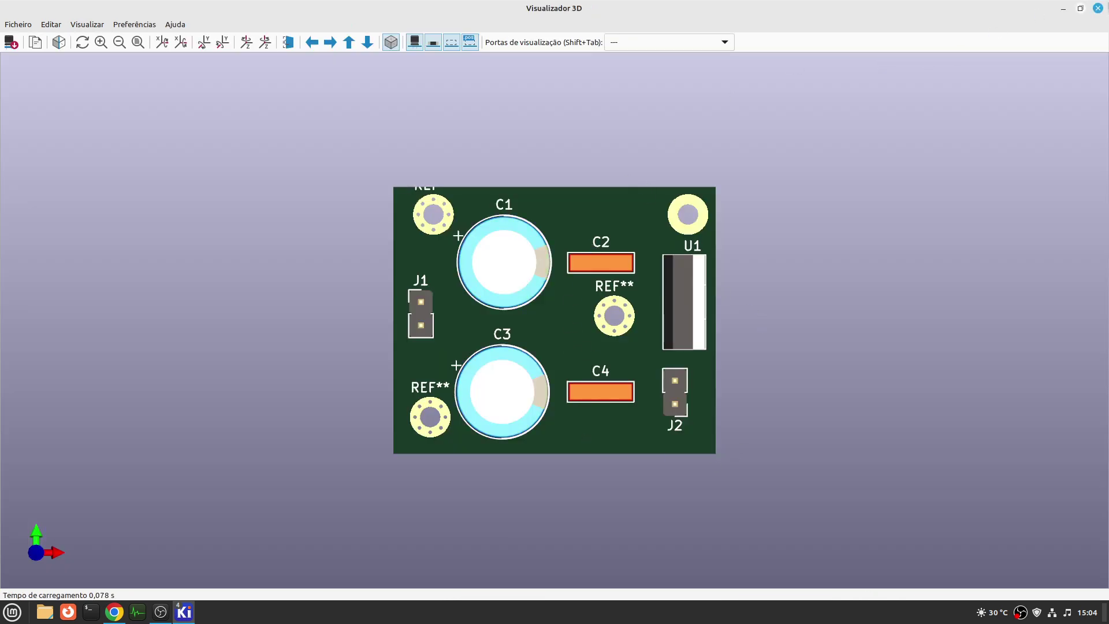
pyautogui.click(1098, 9)
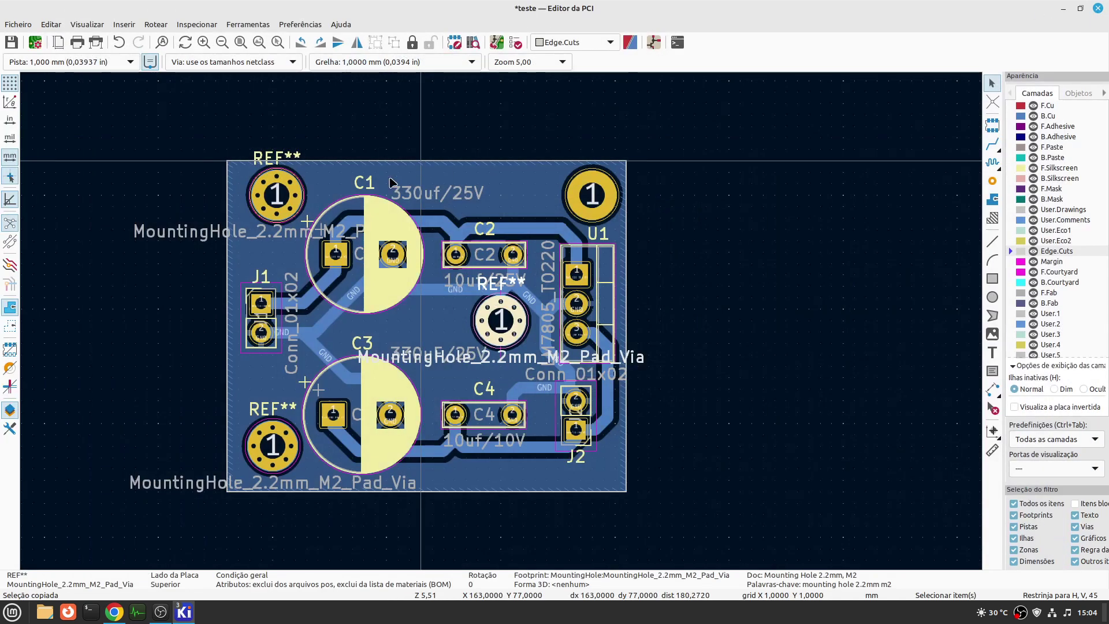
# - Hide the reference designator and value texts of the upper-left mounting hole footprint
pyautogui.click(276, 176)
pyautogui.click(269, 202)
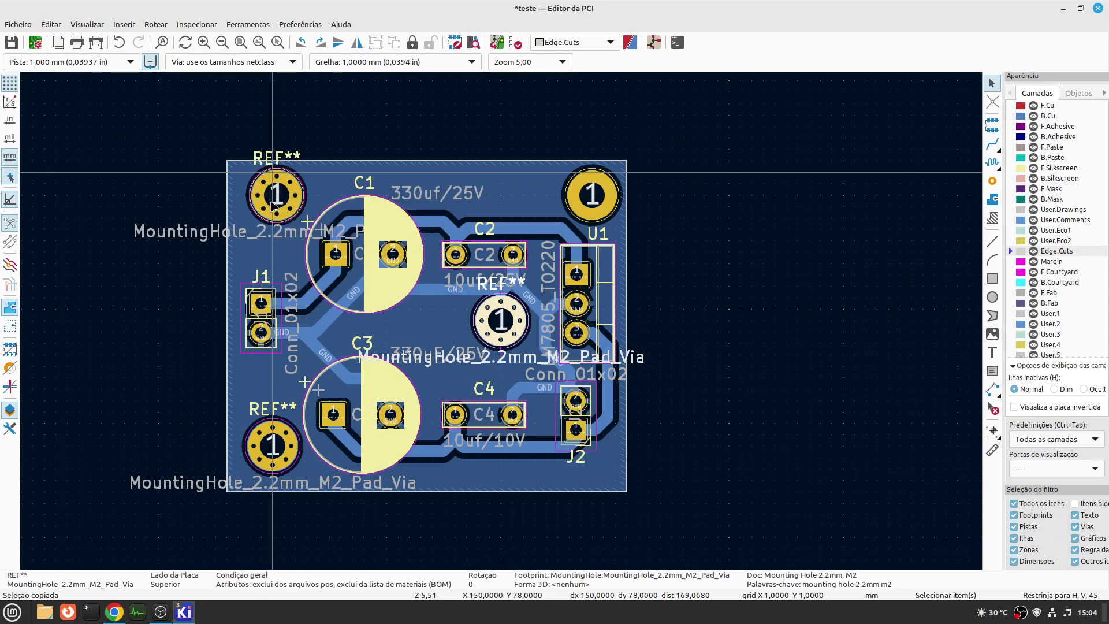
pyautogui.click(266, 196)
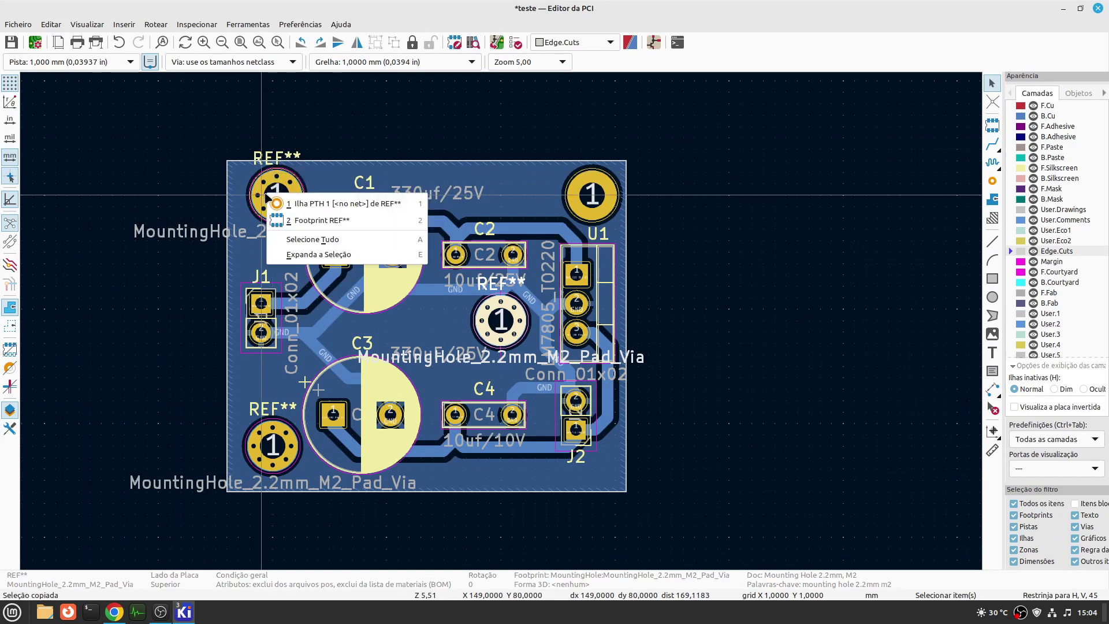
pyautogui.click(312, 220)
pyautogui.rightClick(275, 197)
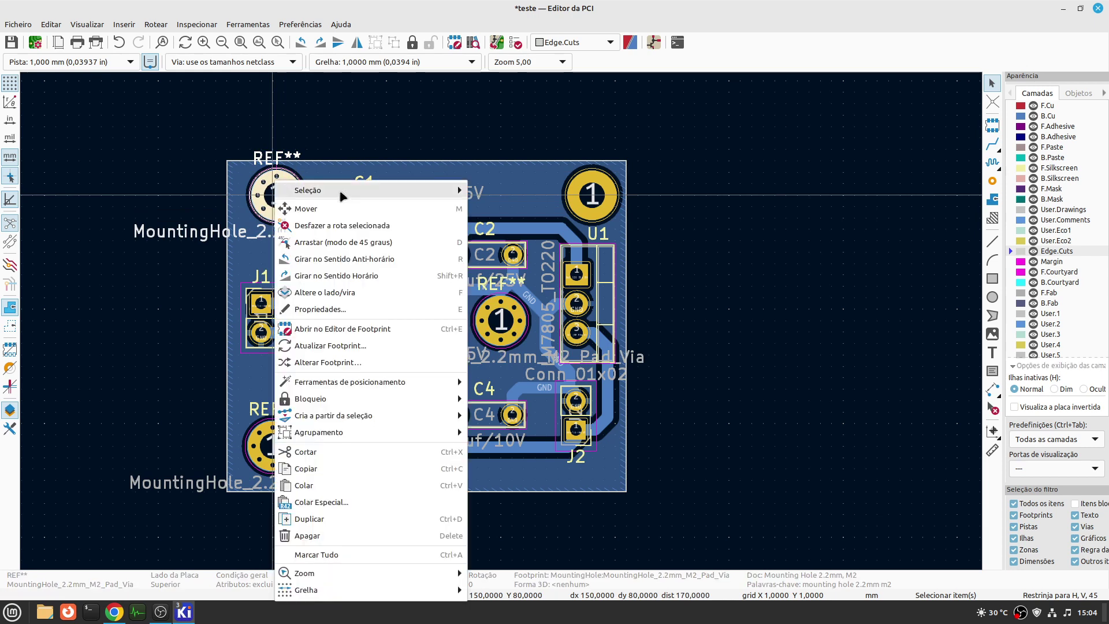
pyautogui.click(364, 309)
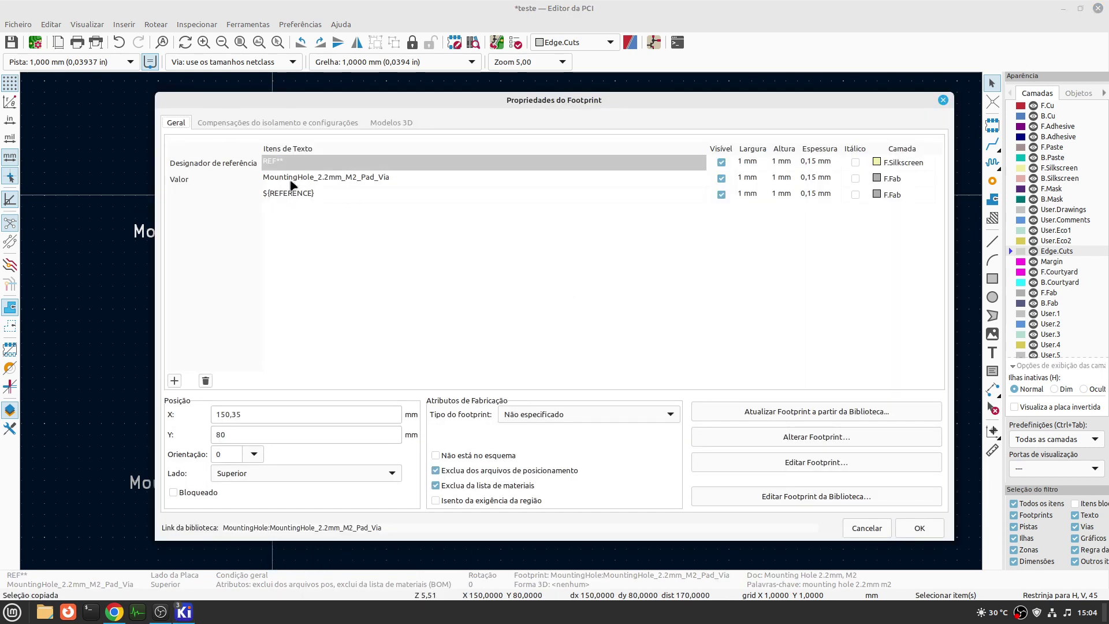
pyautogui.click(721, 162)
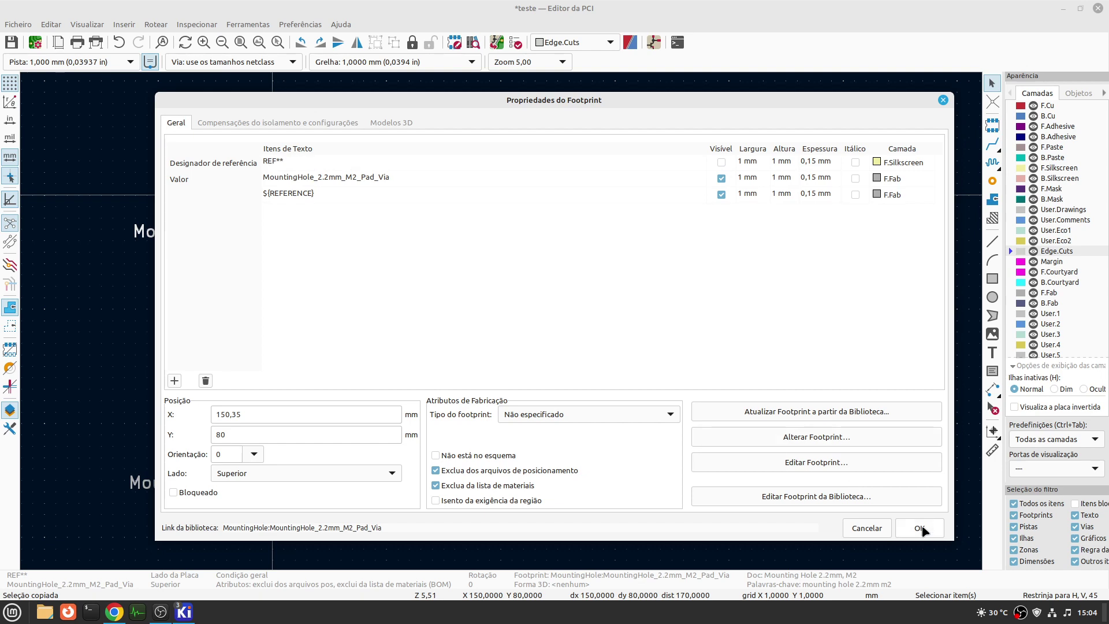
pyautogui.click(721, 178)
pyautogui.click(919, 527)
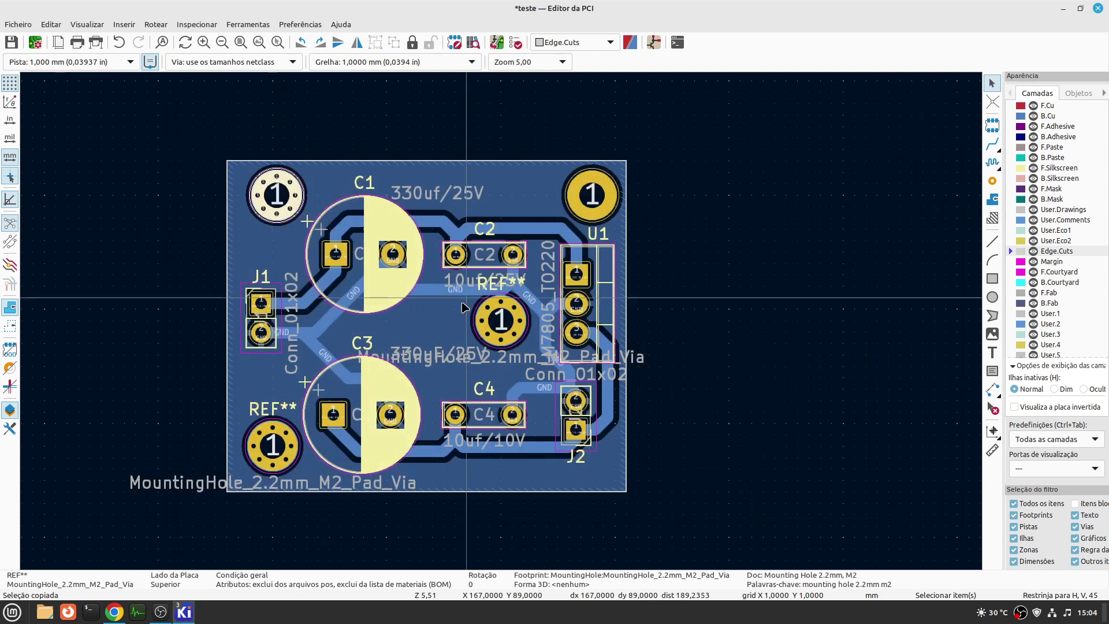
# - Hide the reference designator and value texts of the lower-left mounting hole footprint
pyautogui.click(287, 450)
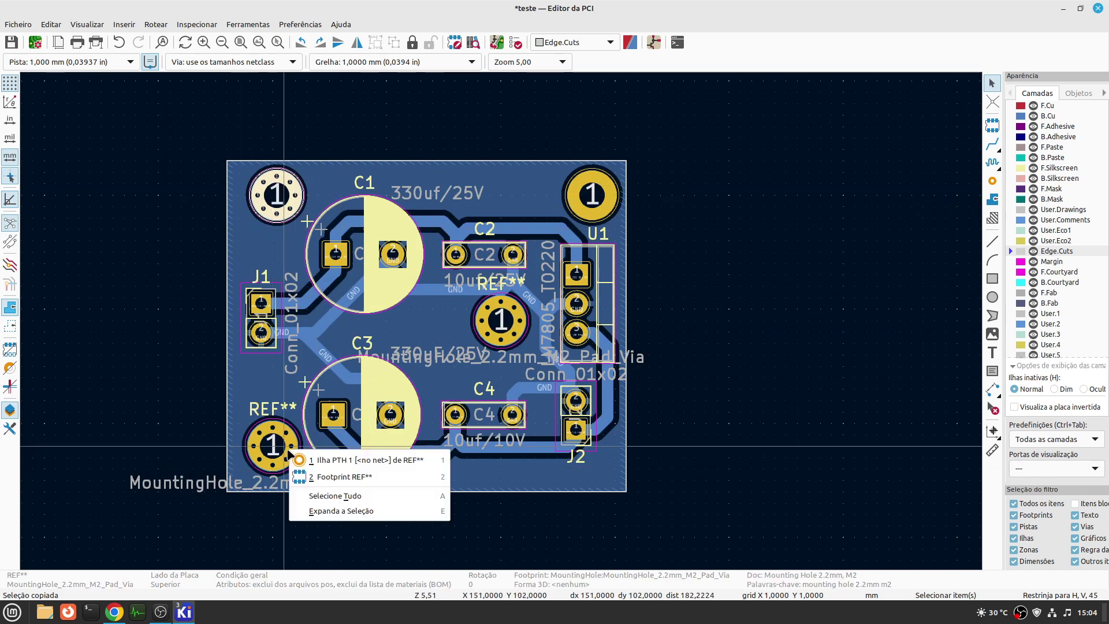
pyautogui.click(334, 476)
pyautogui.press('e')
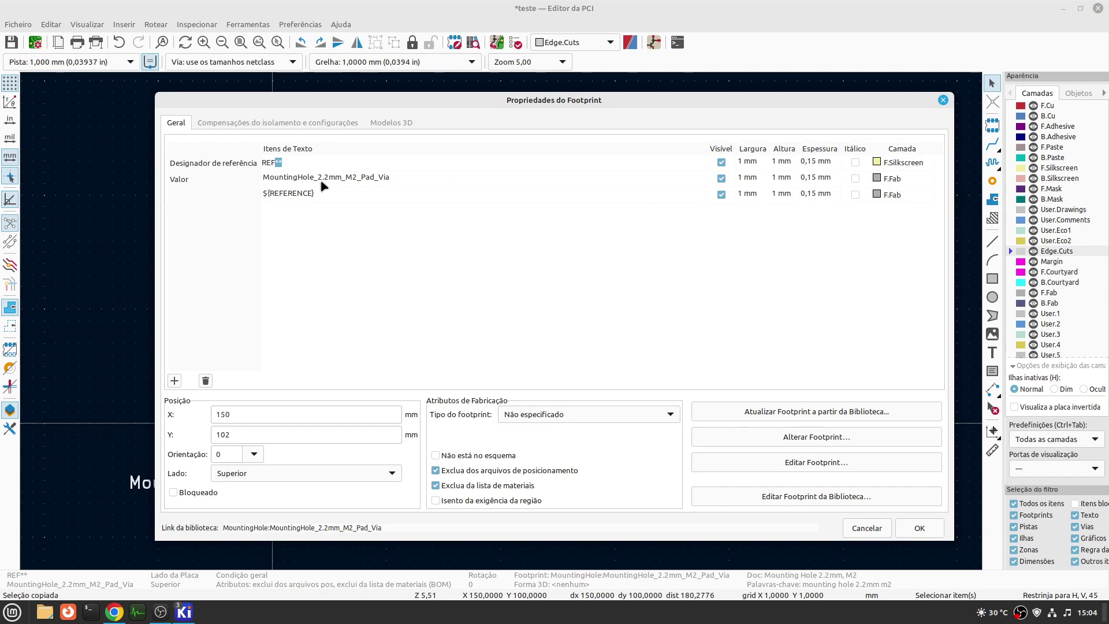
pyautogui.click(720, 178)
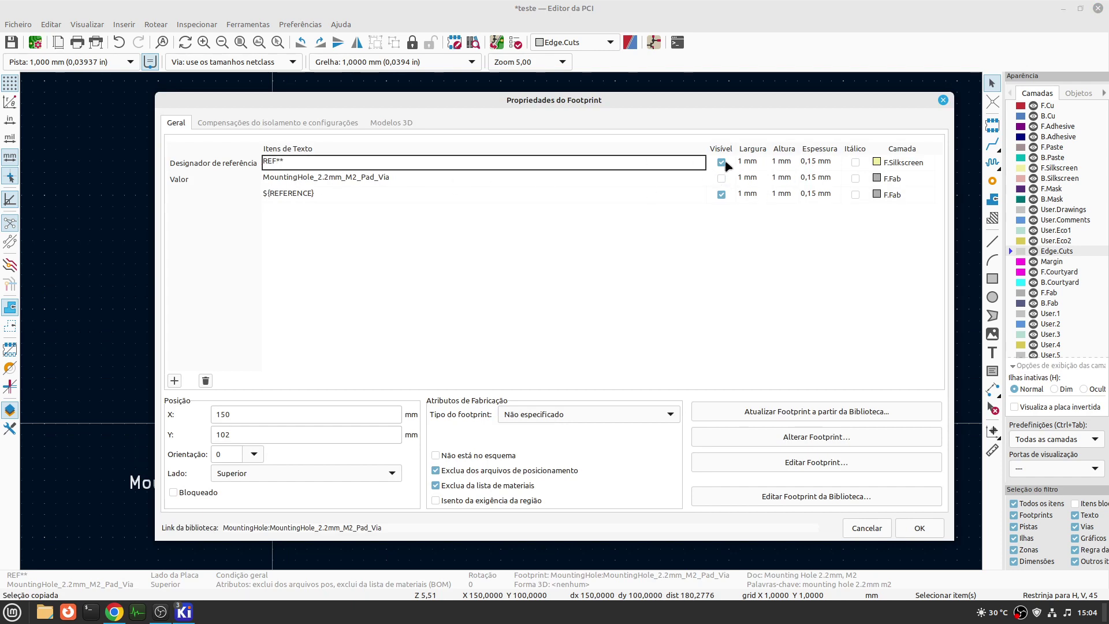
pyautogui.click(919, 527)
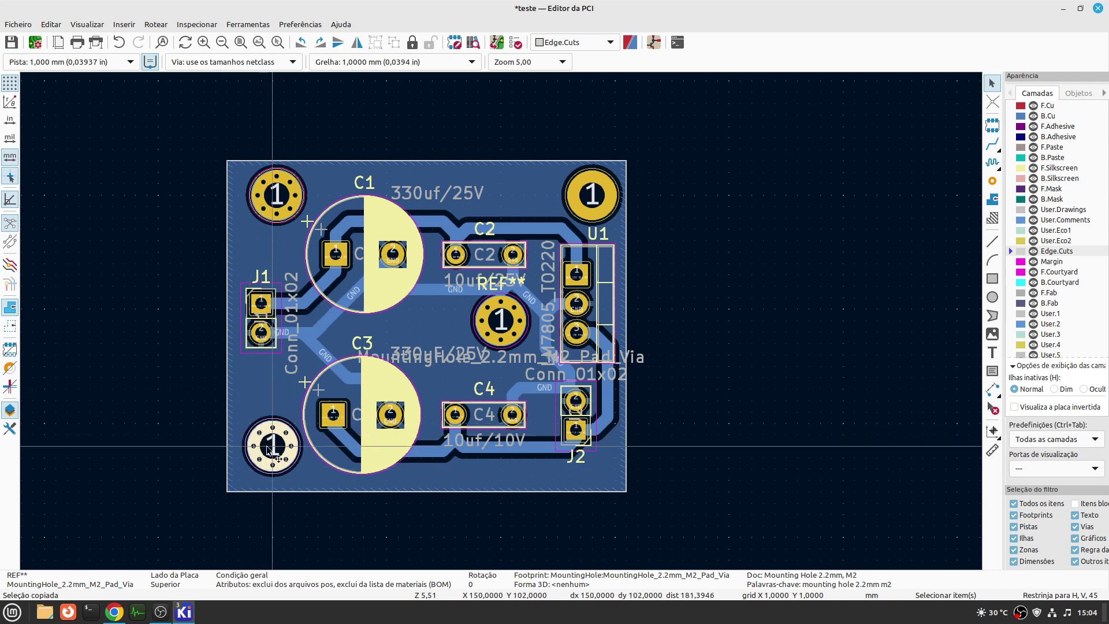
# - Select the mounting hole footprint located between C2 and C4
pyautogui.click(511, 323)
pyautogui.press('2')
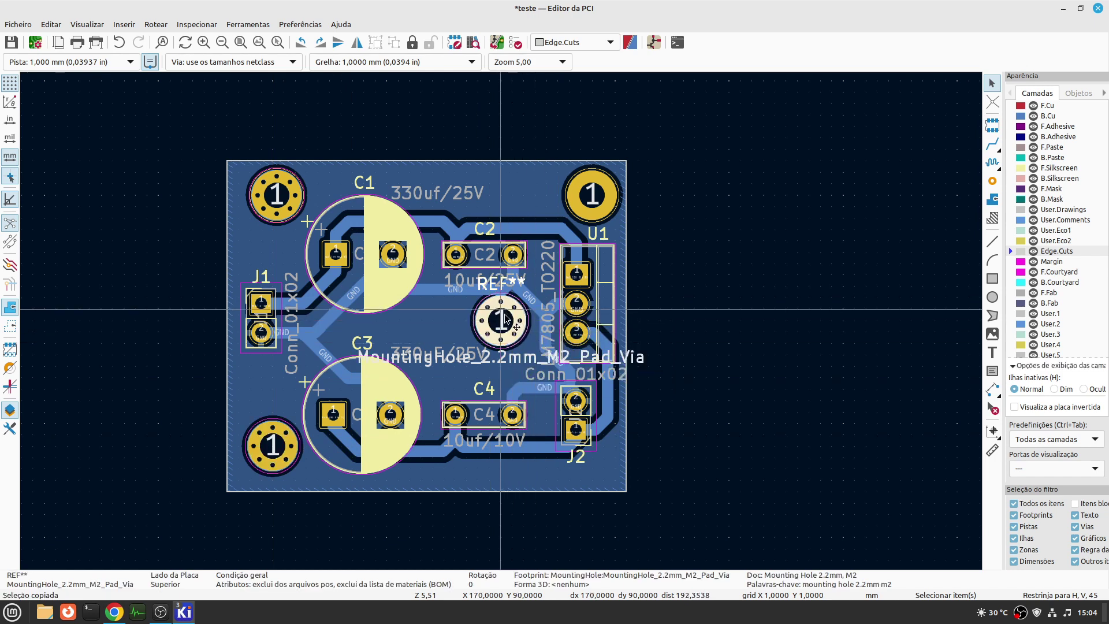
# - Inspect the footprint properties of the mounting hole in the board's upper-right corner without changing anything
pyautogui.click(582, 211)
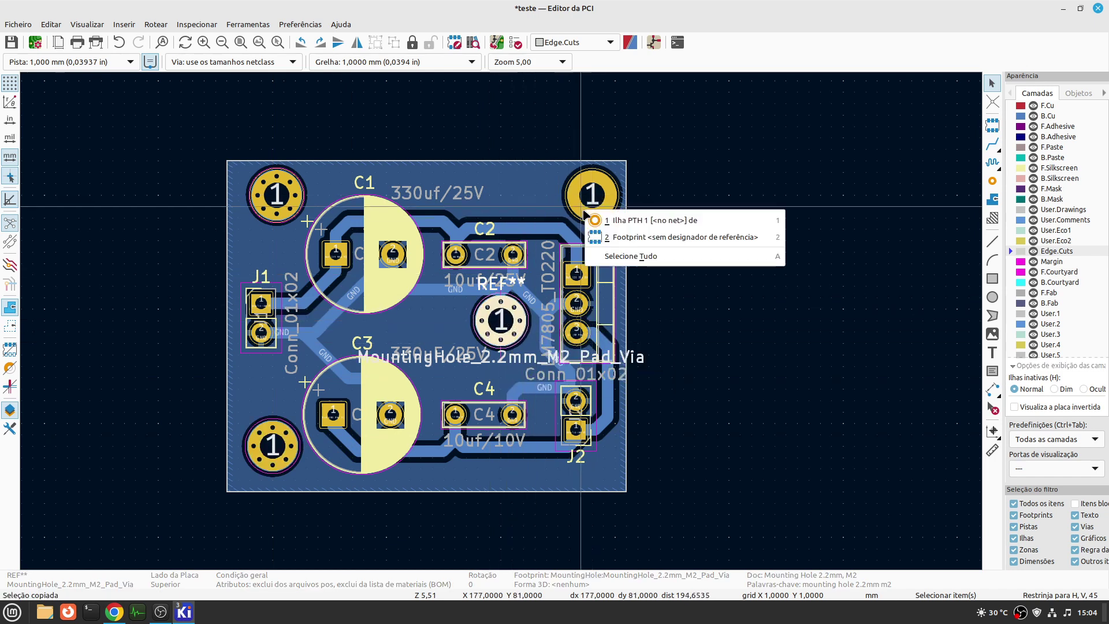
pyautogui.click(642, 238)
pyautogui.hotkey('ctrl', 'c')
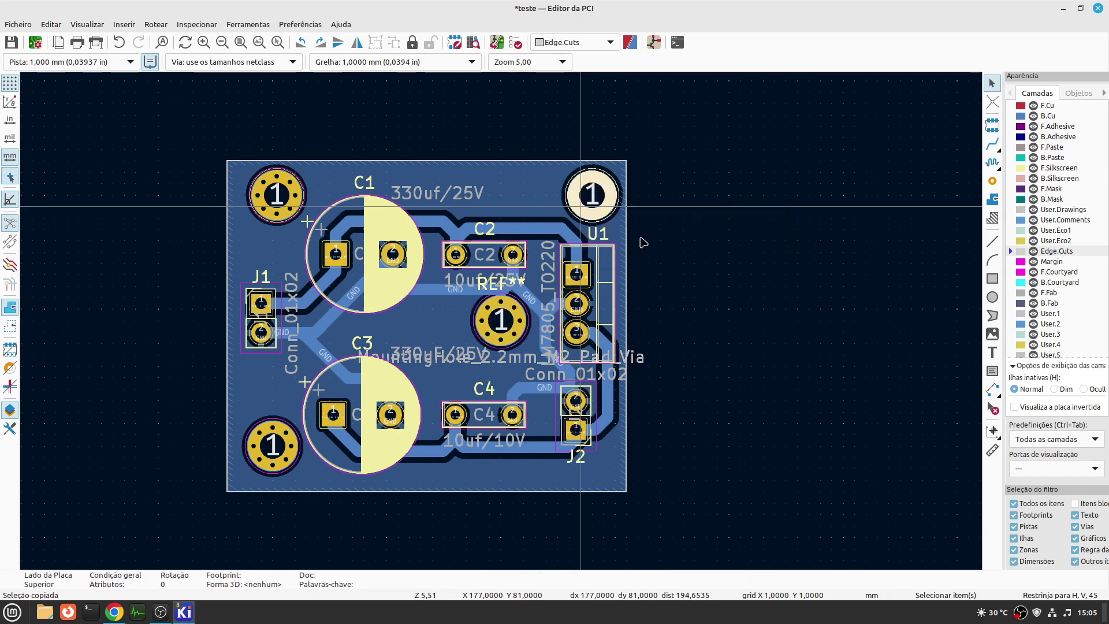
pyautogui.press('e')
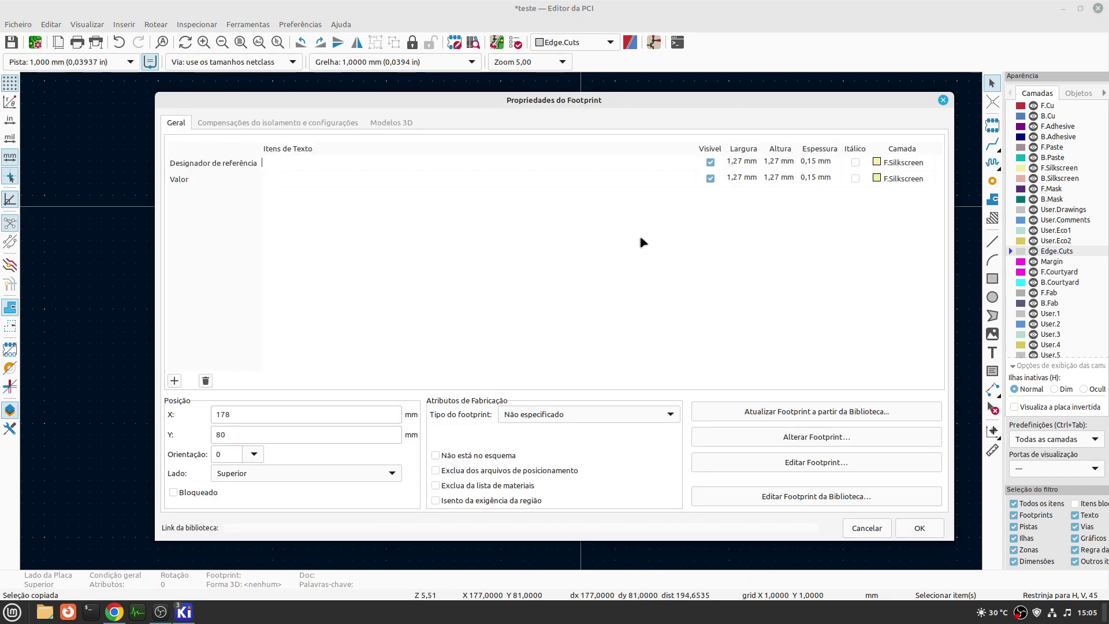
pyautogui.click(883, 532)
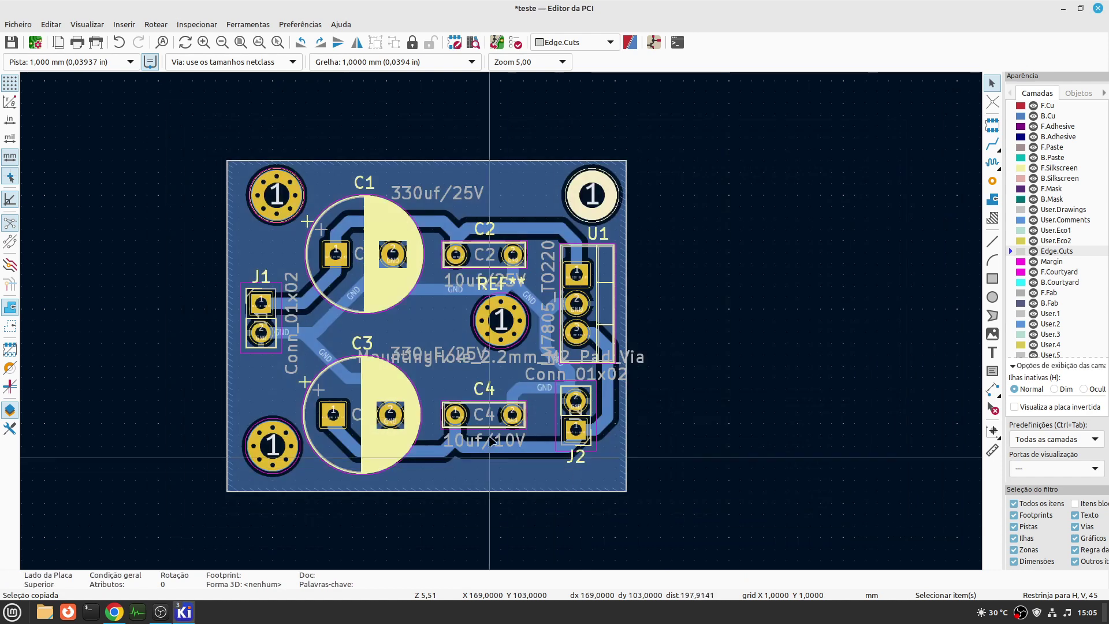
# - Hide the reference designator and value texts of the mounting hole footprint between C2 and C4
pyautogui.click(512, 328)
pyautogui.press('2')
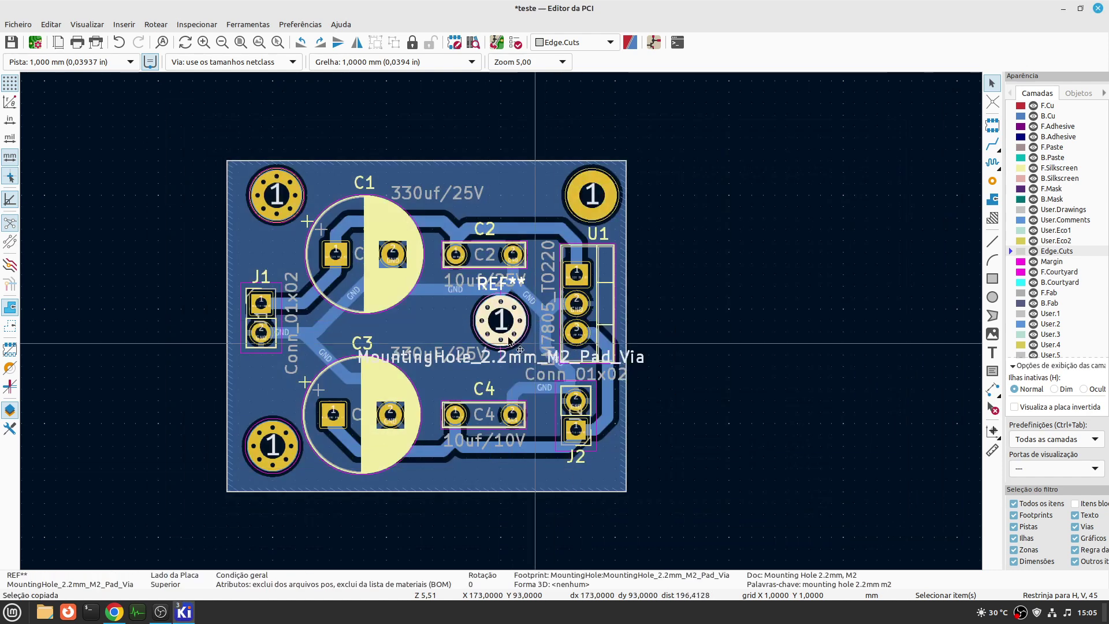
pyautogui.doubleClick(506, 328)
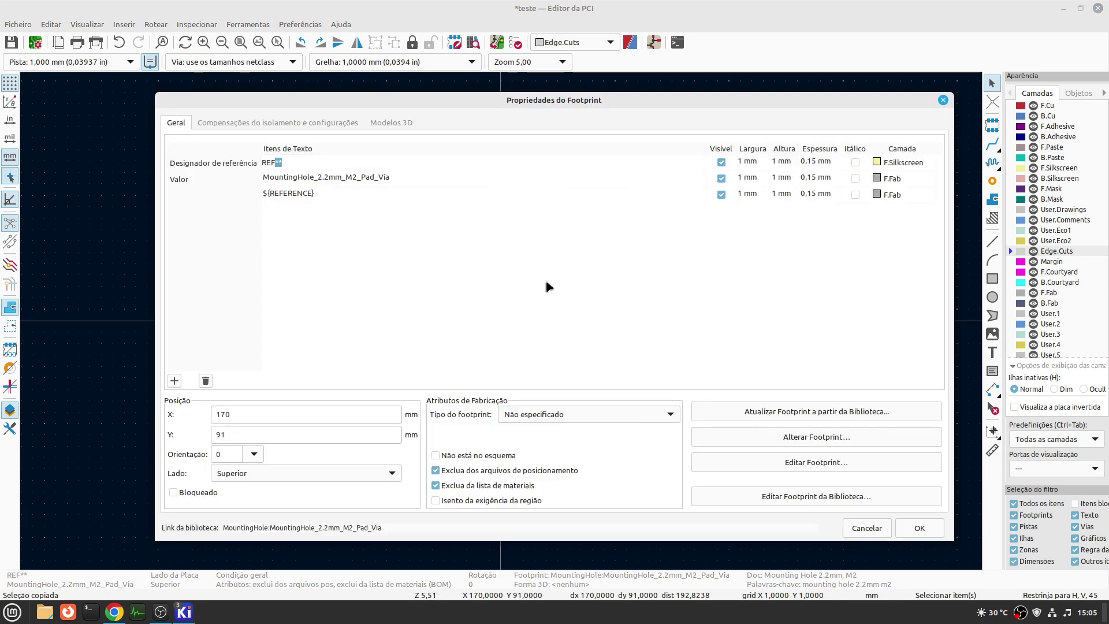
pyautogui.click(721, 162)
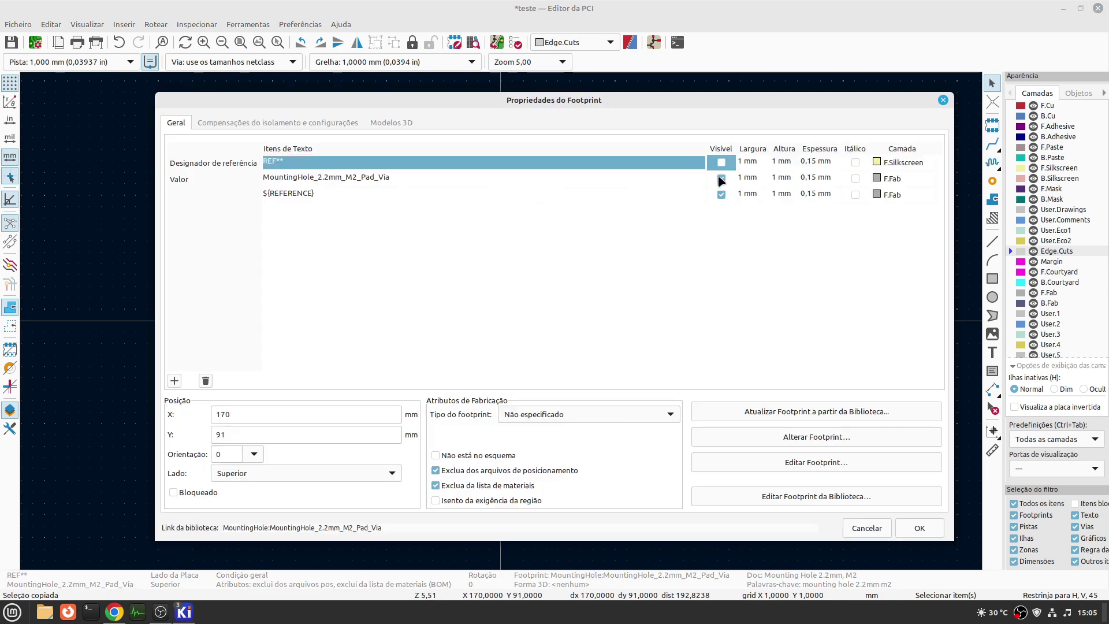
pyautogui.click(721, 179)
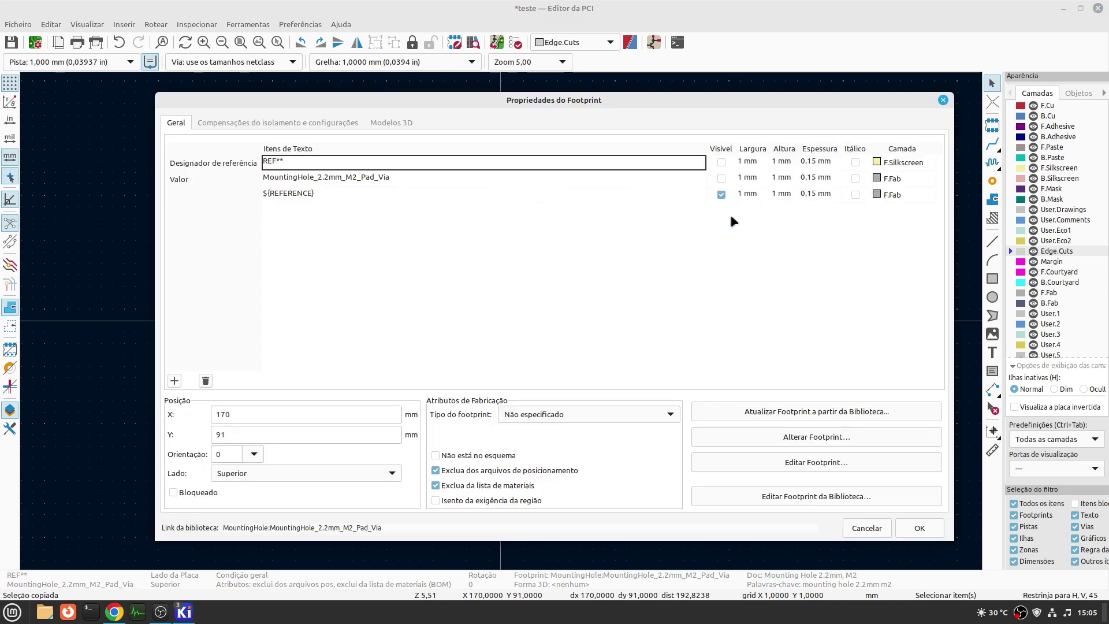
pyautogui.click(919, 527)
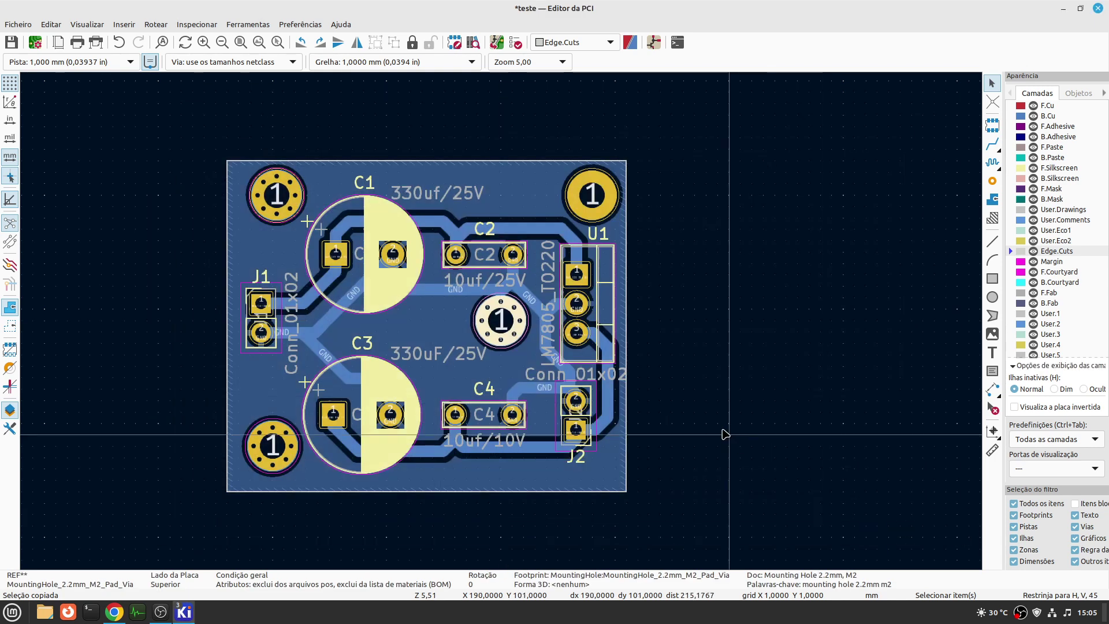
# - Hide the Conn_01x02 value text of connector J2 in its footprint properties
pyautogui.click(576, 406)
pyautogui.scroll(4, 575, 406)
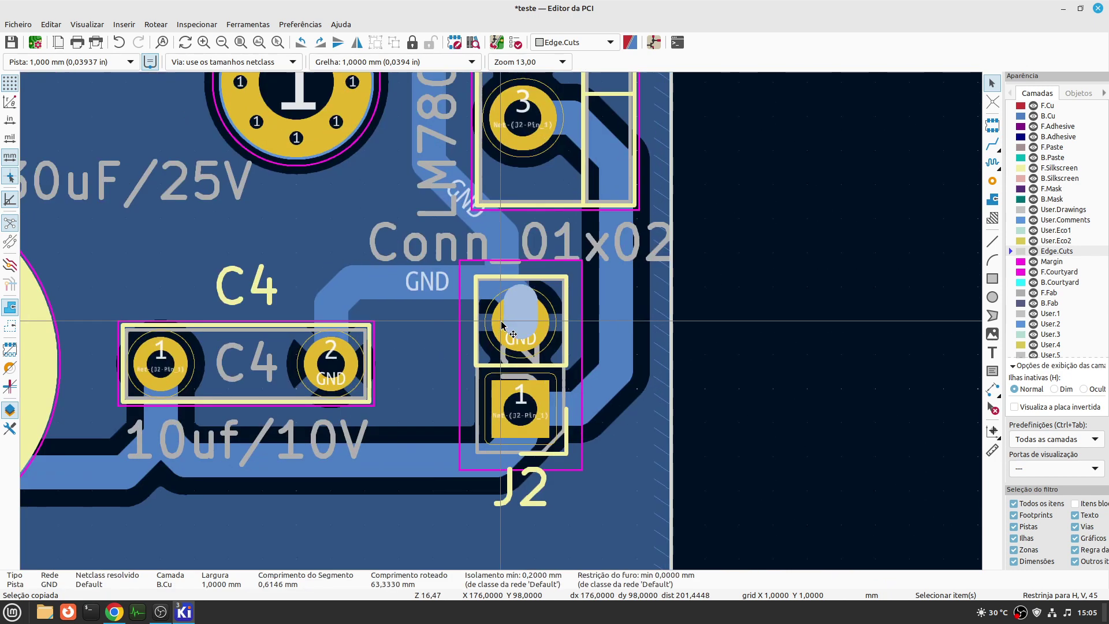
pyautogui.click(518, 363)
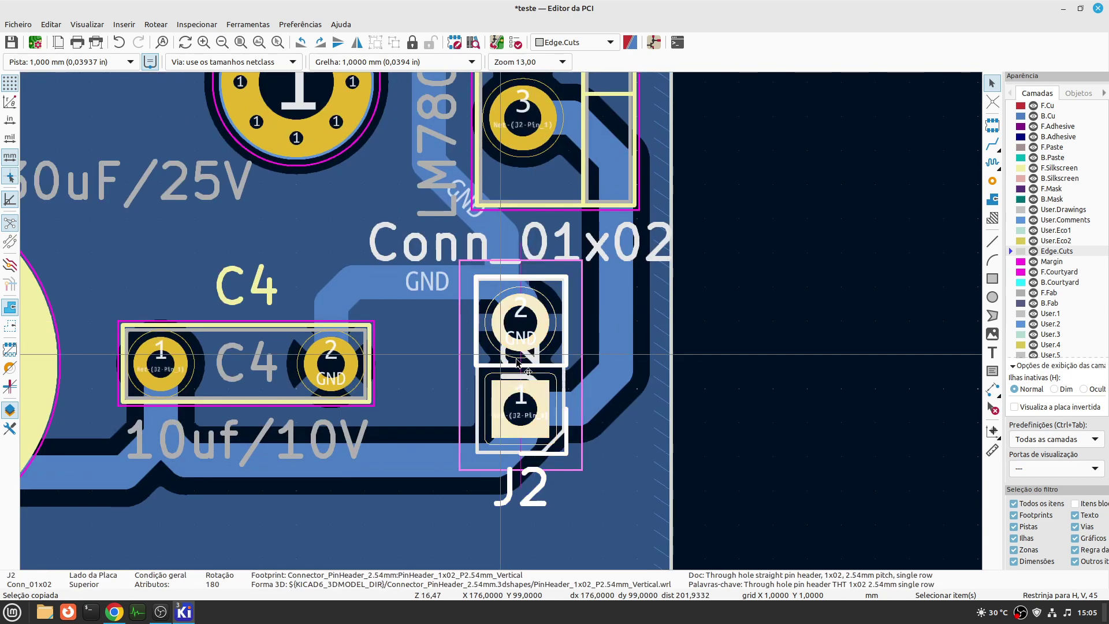
pyautogui.doubleClick(518, 363)
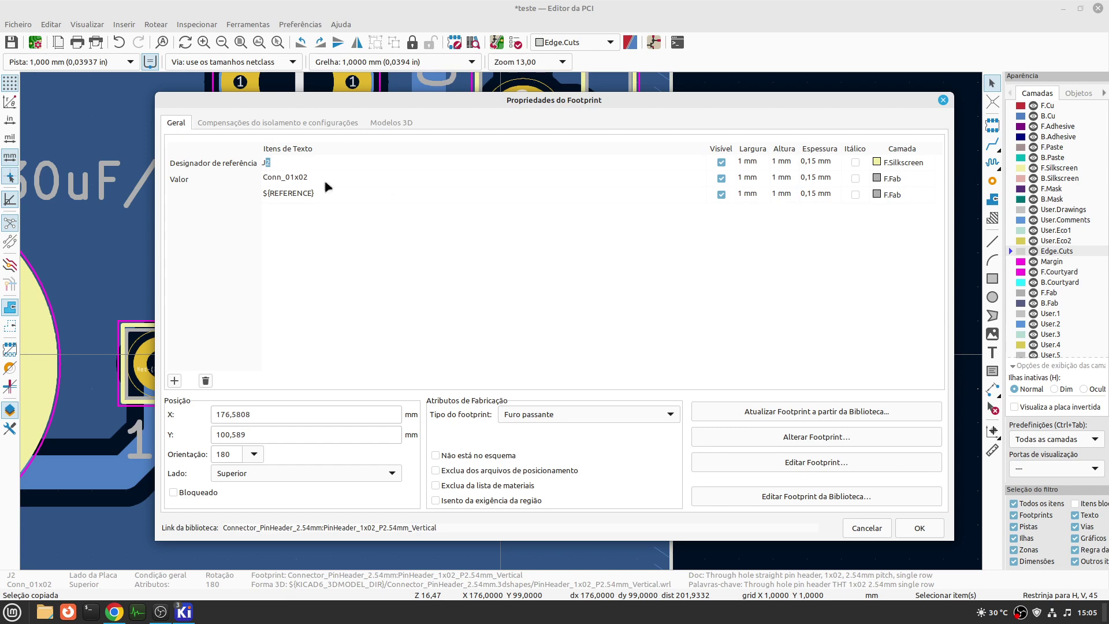
pyautogui.click(719, 179)
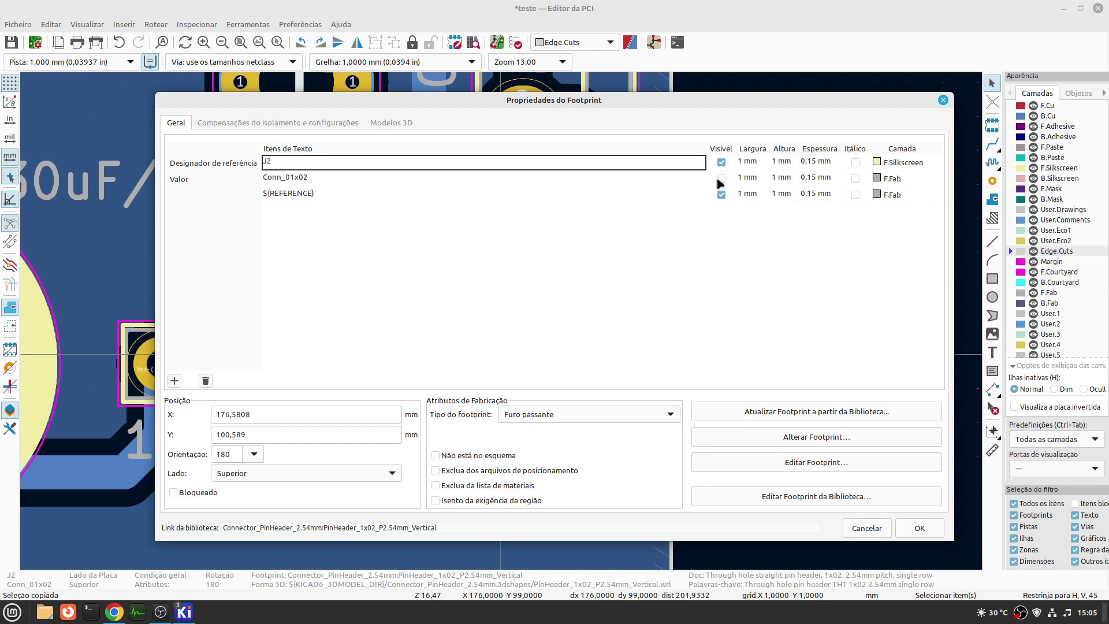
pyautogui.click(921, 528)
# - Hide the Conn_01x02 value text of connector J1 and refill the copper zones
pyautogui.scroll(-2, 399, 260)
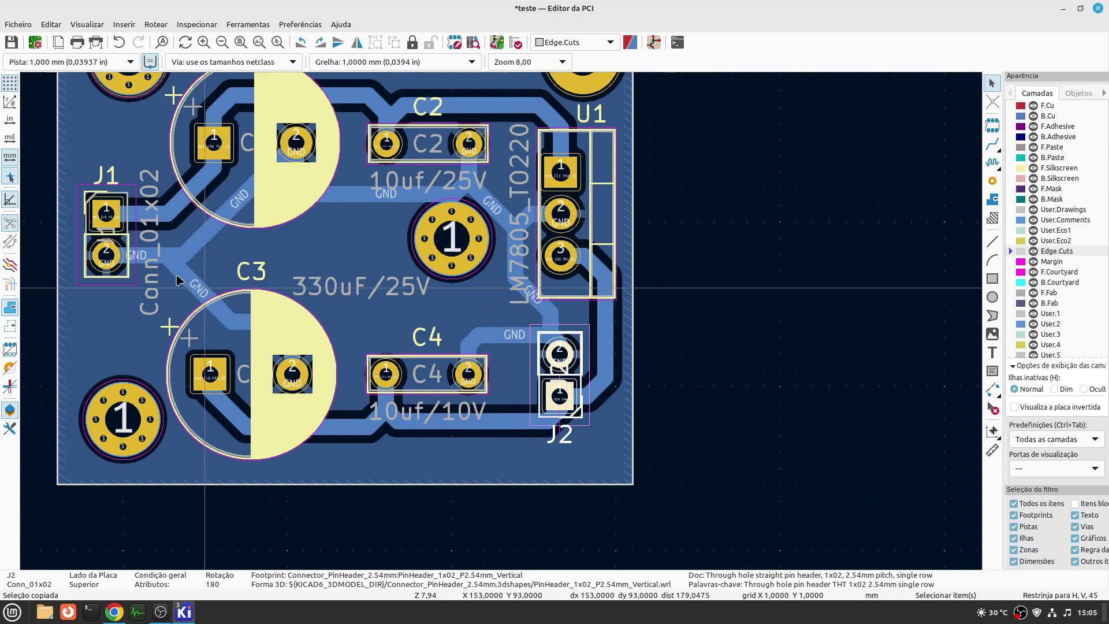
pyautogui.scroll(2, 107, 254)
pyautogui.doubleClick(521, 277)
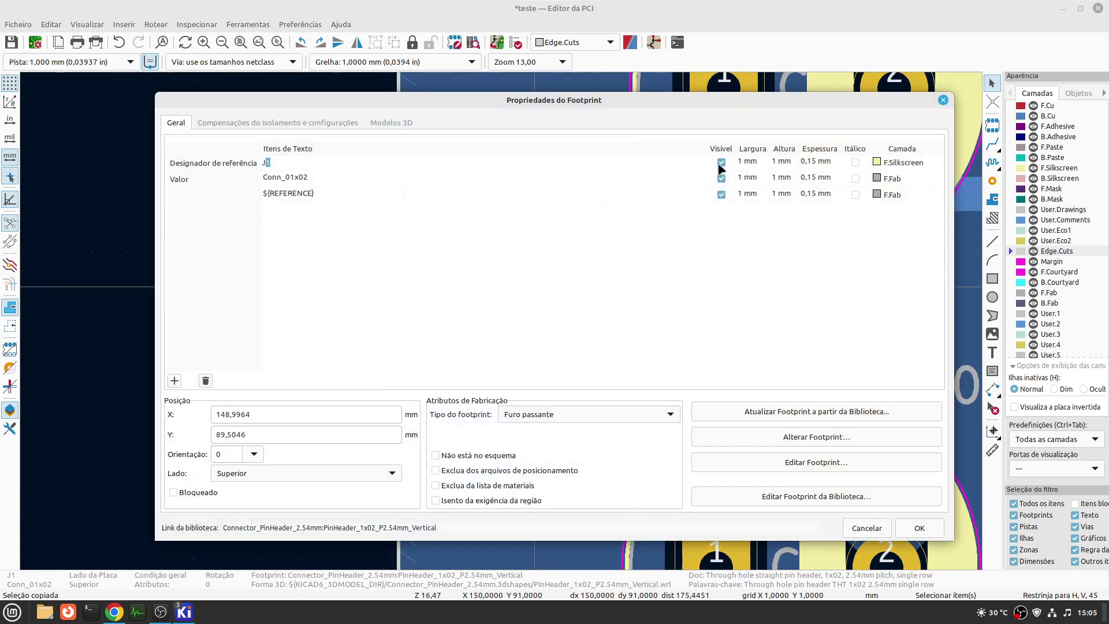
pyautogui.click(722, 178)
pyautogui.click(917, 526)
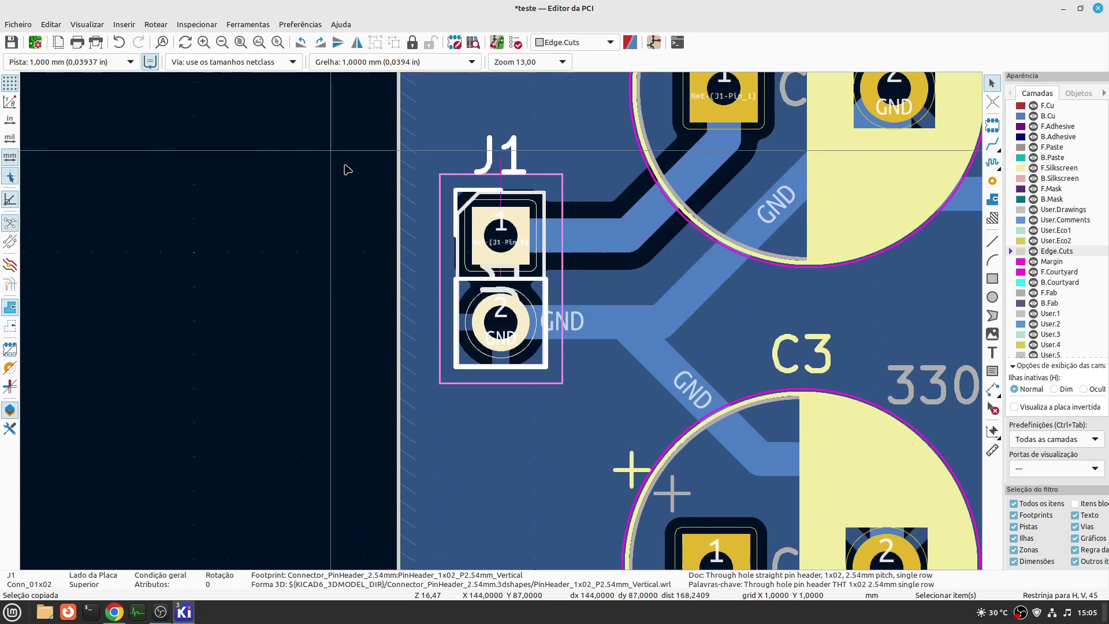
pyautogui.press('b')
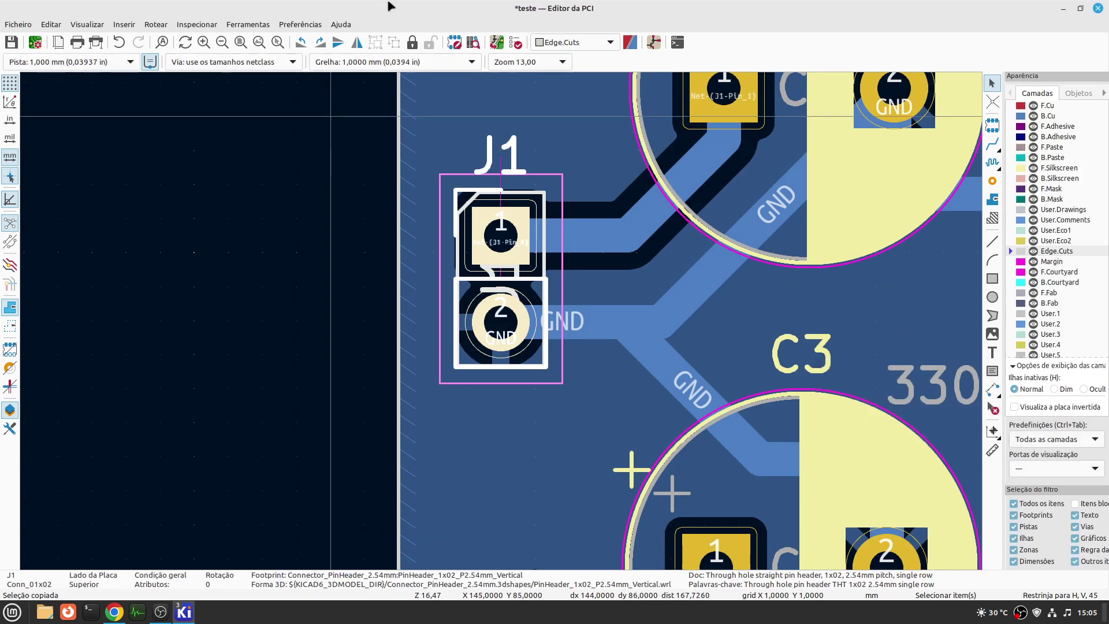
# - Inspect the board and its mounting holes in the 3D viewer from several angles, and return to the layout
pyautogui.press('Home')
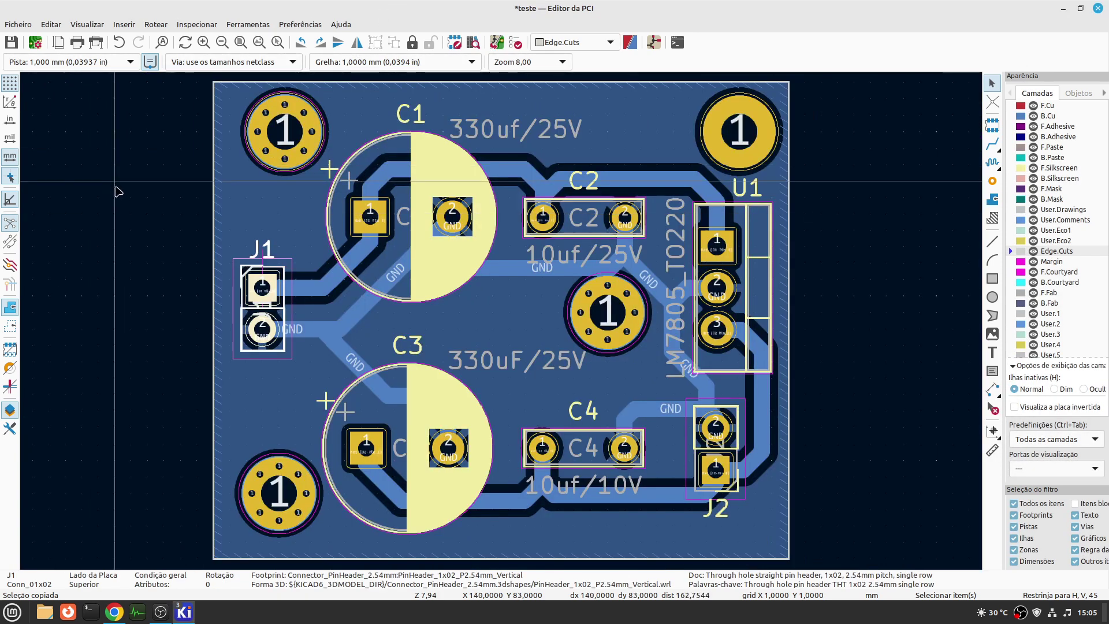
pyautogui.click(92, 25)
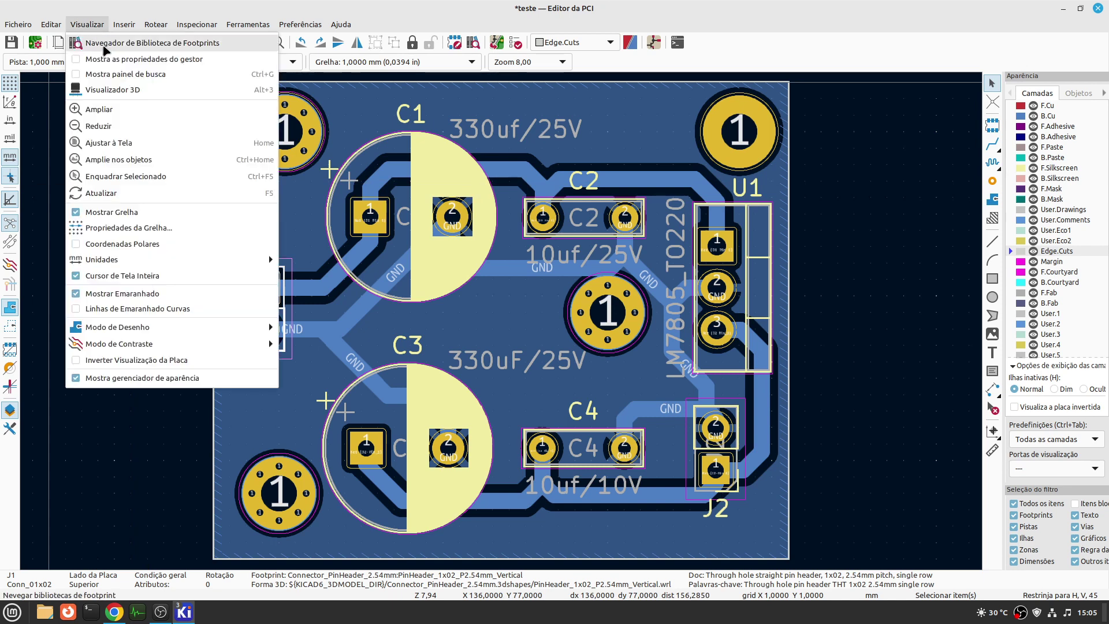
pyautogui.click(115, 89)
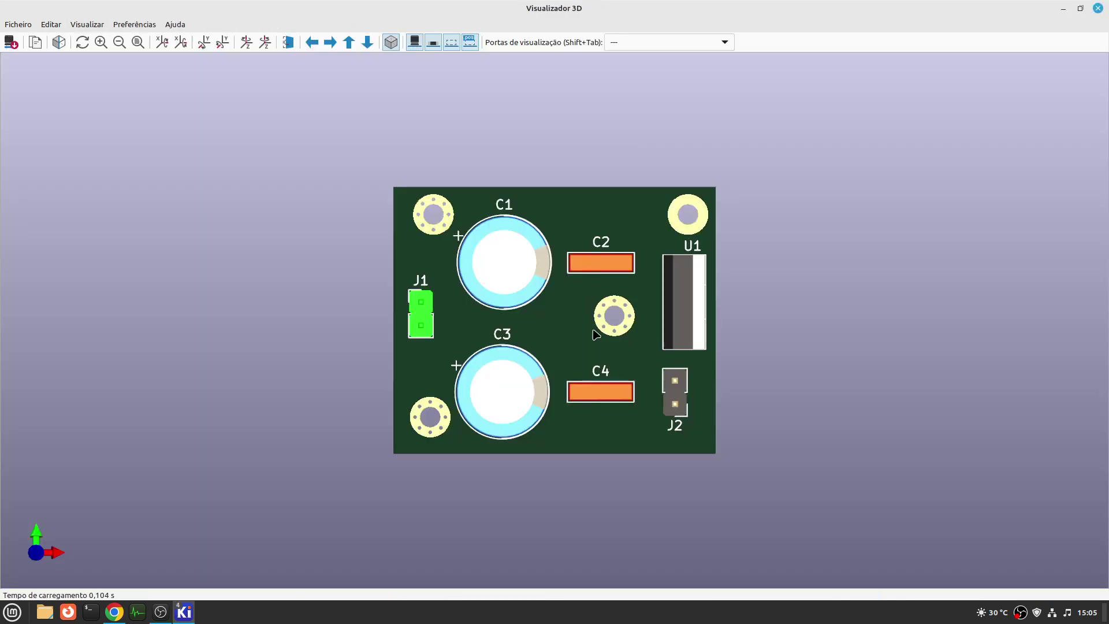
pyautogui.moveTo(612, 433); pyautogui.dragTo(567, 497)
pyautogui.scroll(3, 706, 241)
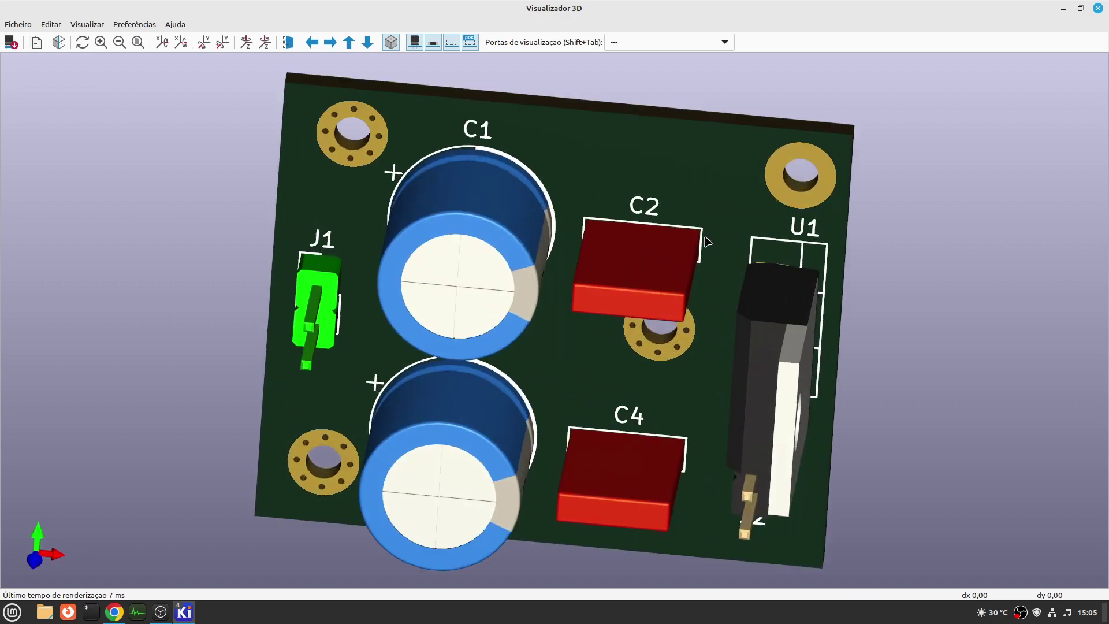
pyautogui.scroll(3, 797, 178)
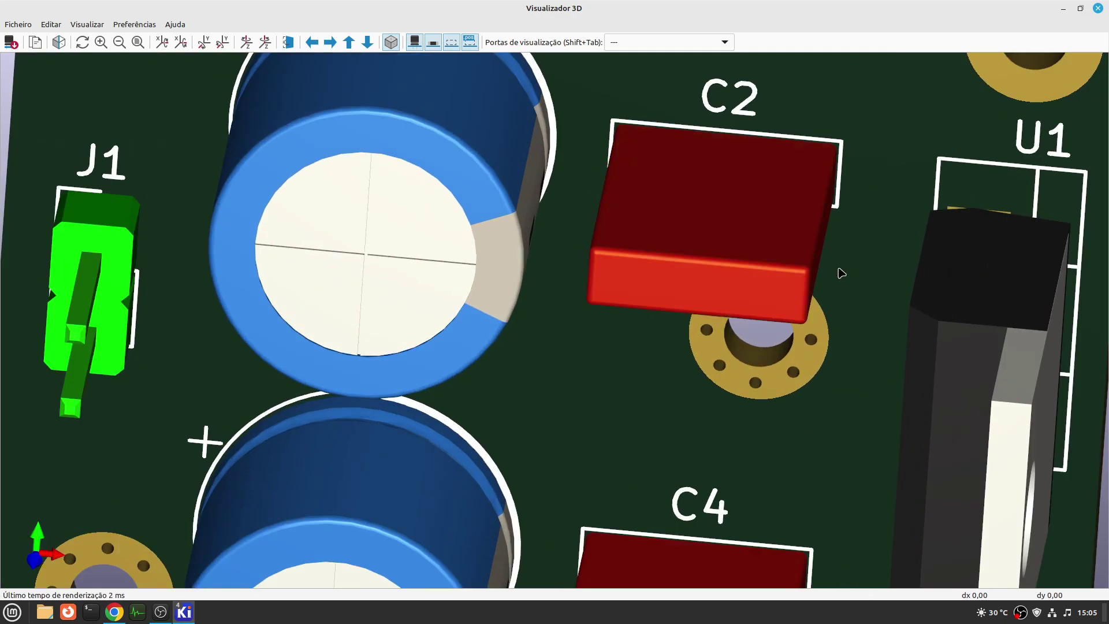
pyautogui.moveTo(841, 273); pyautogui.dragTo(735, 185)
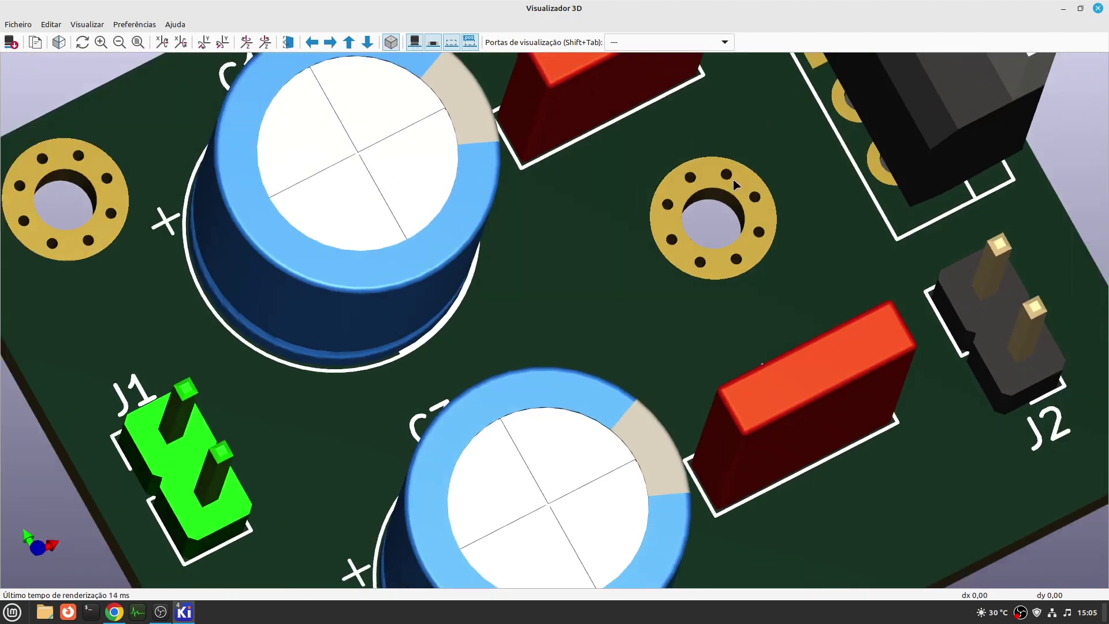
pyautogui.scroll(-8, 736, 186)
pyautogui.scroll(4, 672, 79)
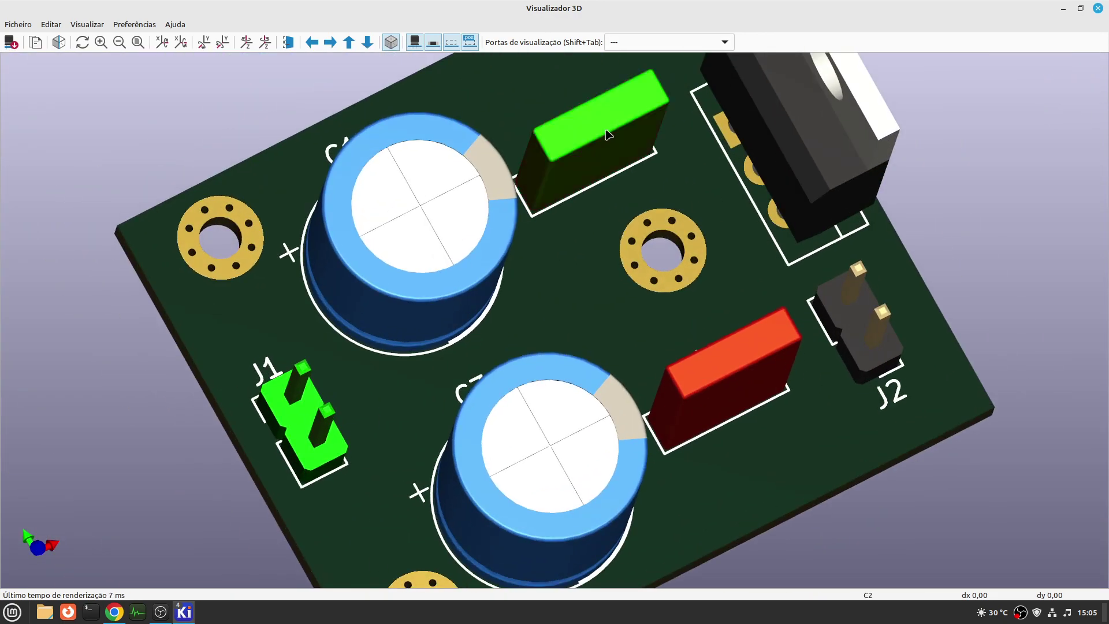
pyautogui.scroll(-3, 607, 134)
pyautogui.click(1097, 8)
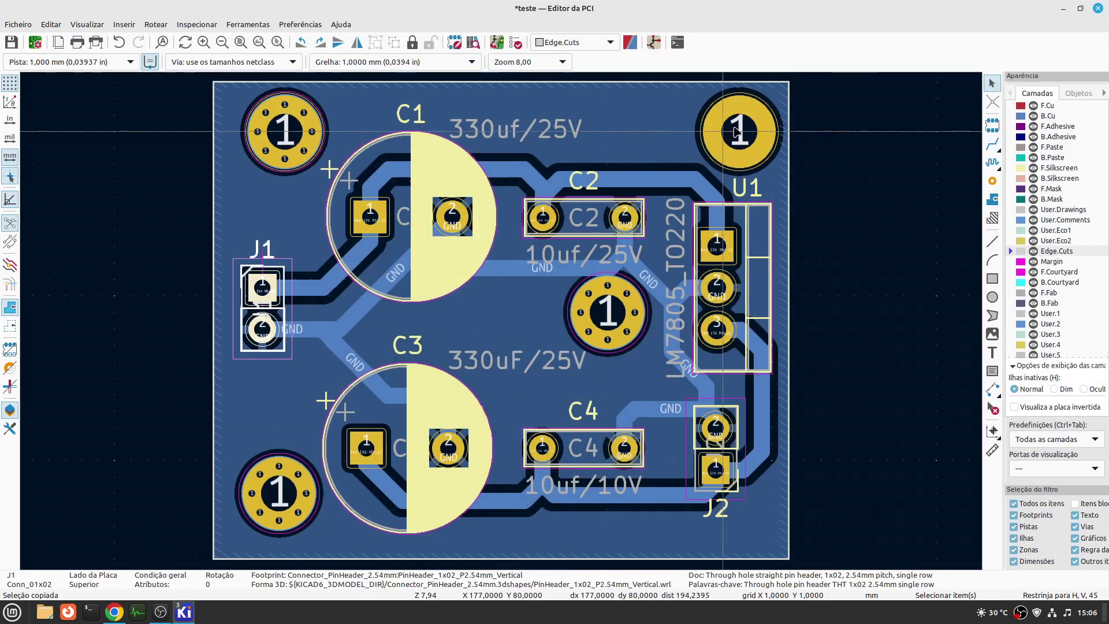
# - Delete the mounting hole without vias in the board's upper-right corner
pyautogui.click(718, 137)
pyautogui.click(756, 144)
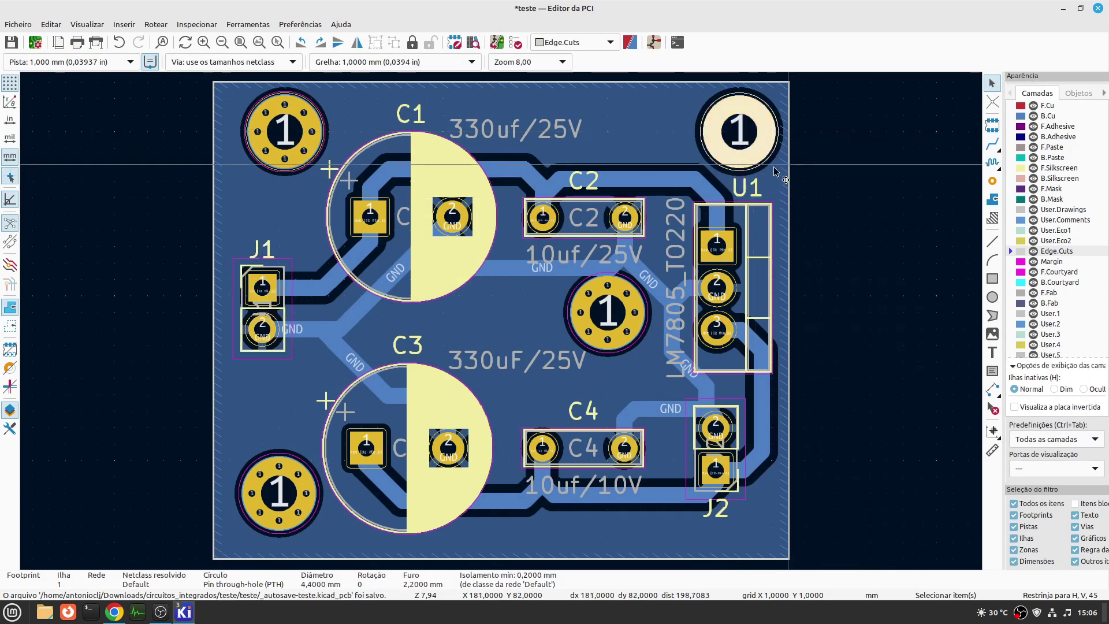
pyautogui.click(756, 151)
pyautogui.click(804, 167)
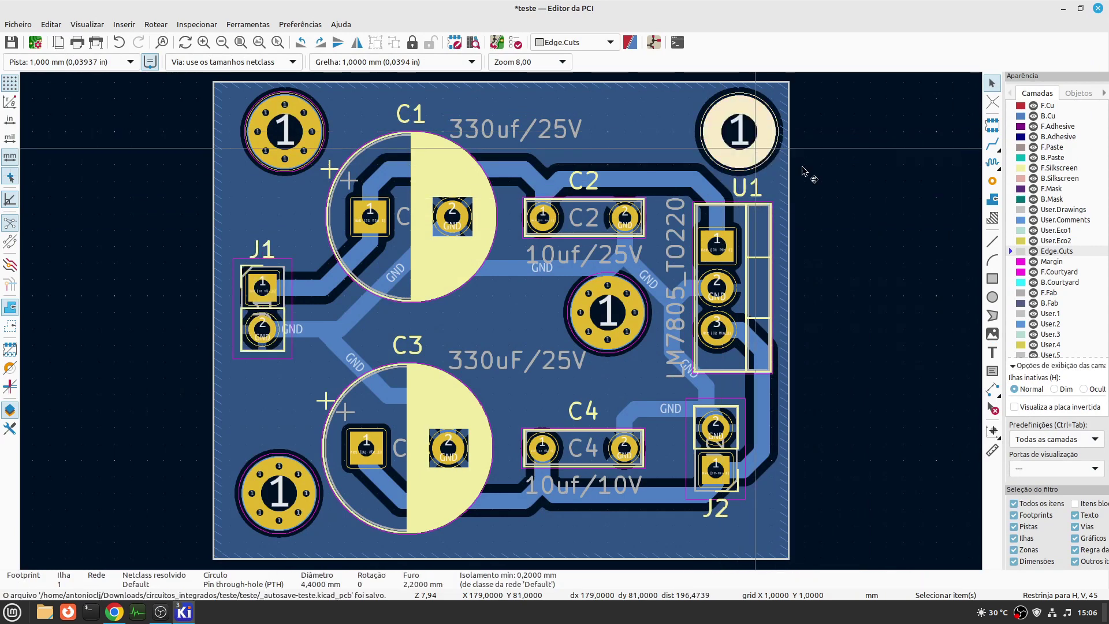
pyautogui.press('Delete')
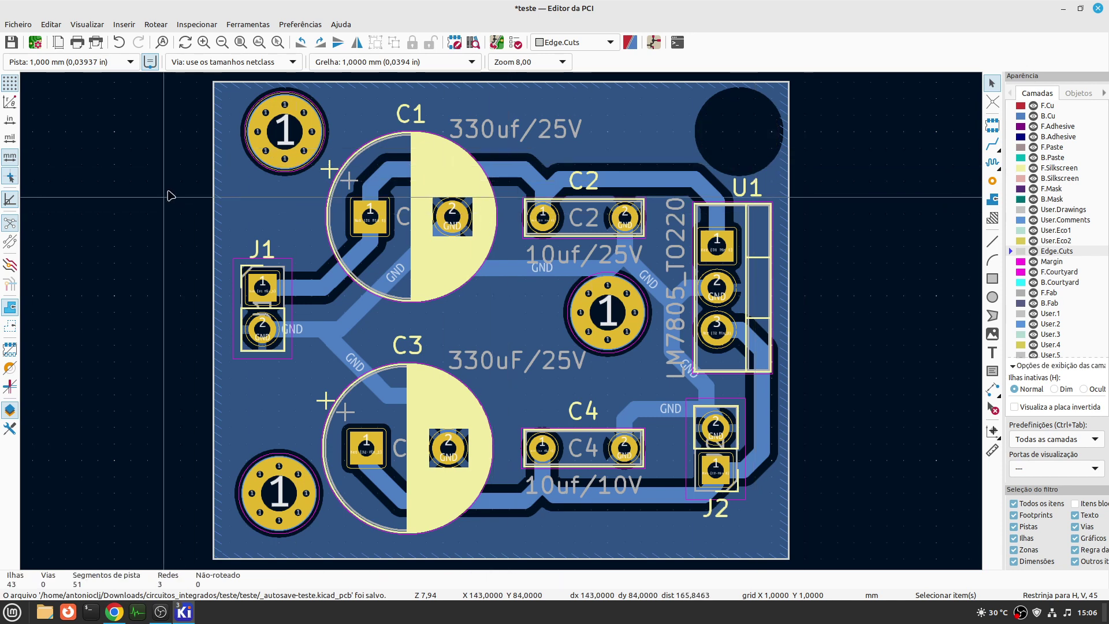
# - Copy the upper-left mounting hole's pad to X 178, Y 80 in the upper-right corner and refill the copper zones
pyautogui.click(277, 164)
pyautogui.click(311, 168)
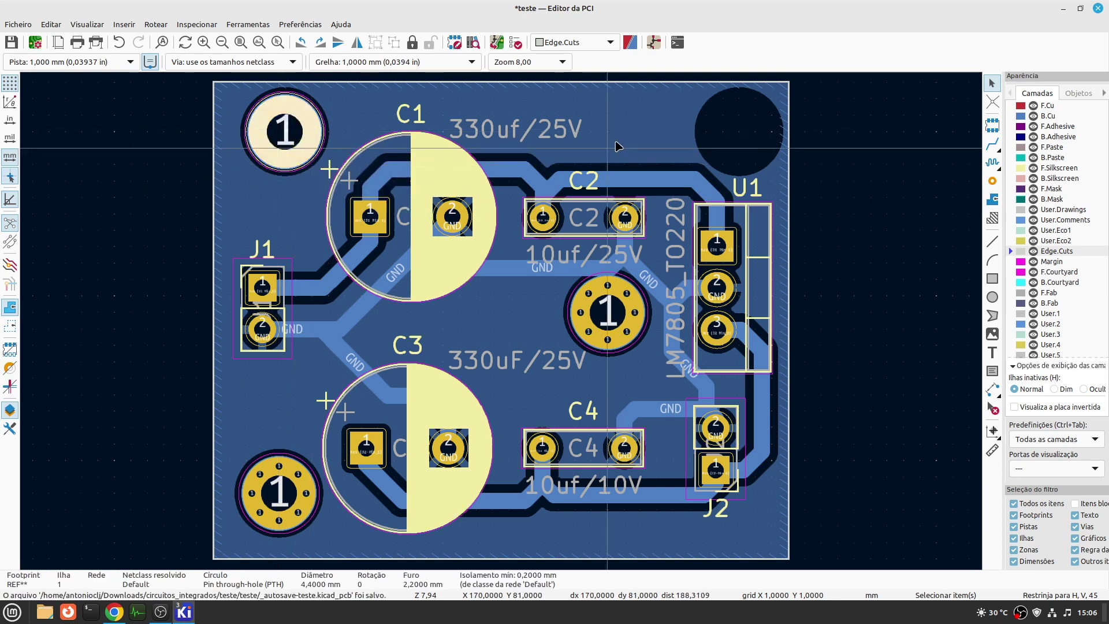
pyautogui.hotkey('ctrl', 'c')
pyautogui.hotkey('ctrl', 'v')
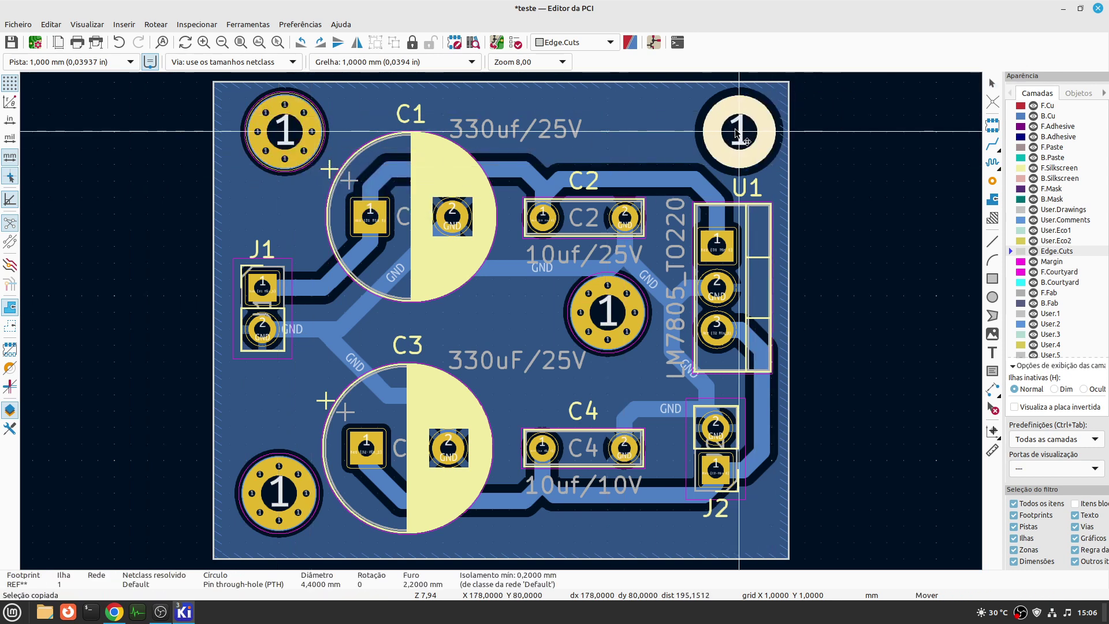
pyautogui.click(736, 131)
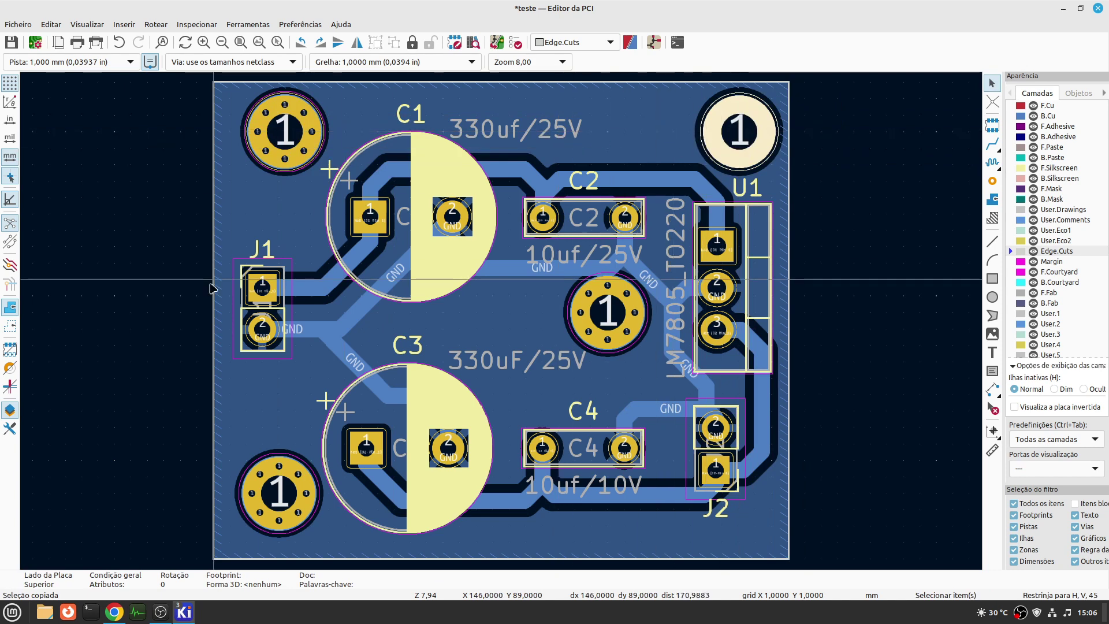
pyautogui.press('b')
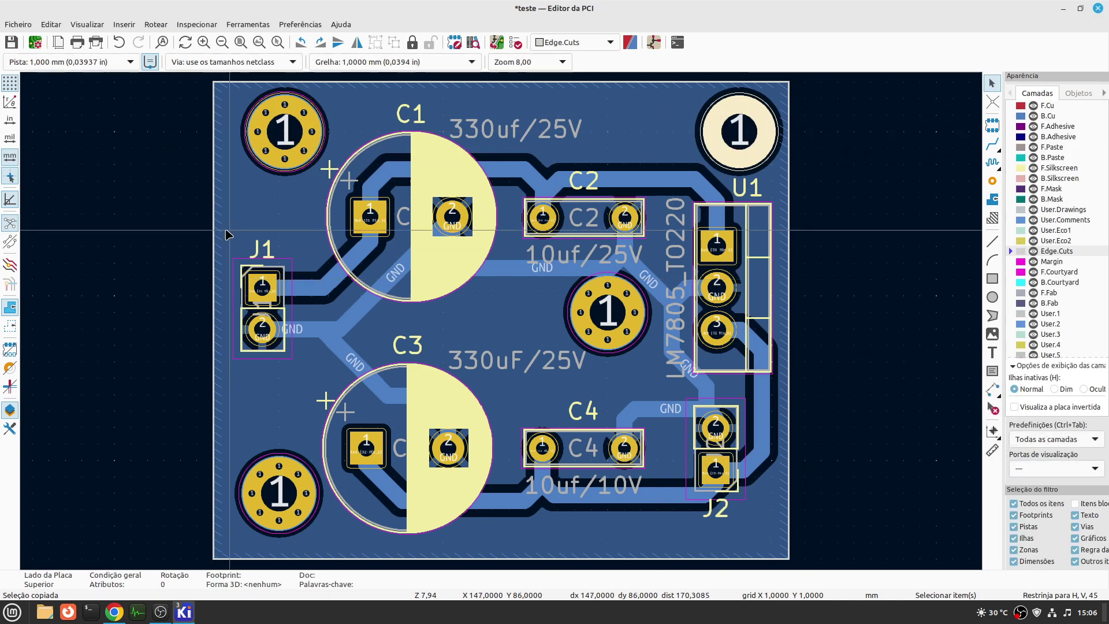
pyautogui.click(147, 241)
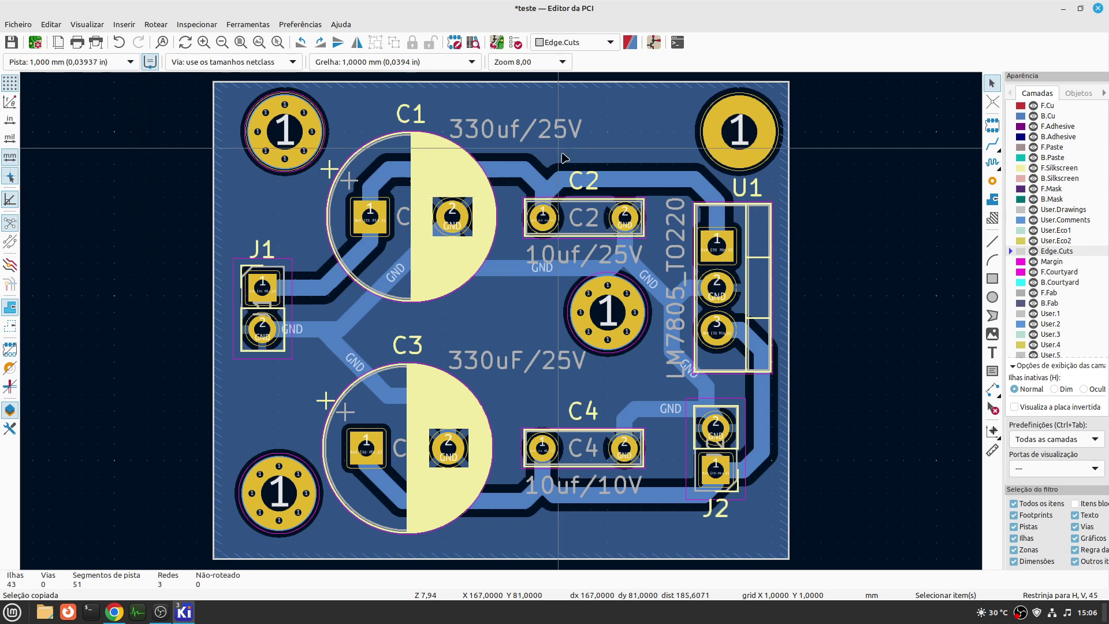
# - Delete the copied pad without vias in the board's upper-right corner and refill the copper zones
pyautogui.scroll(4, 769, 114)
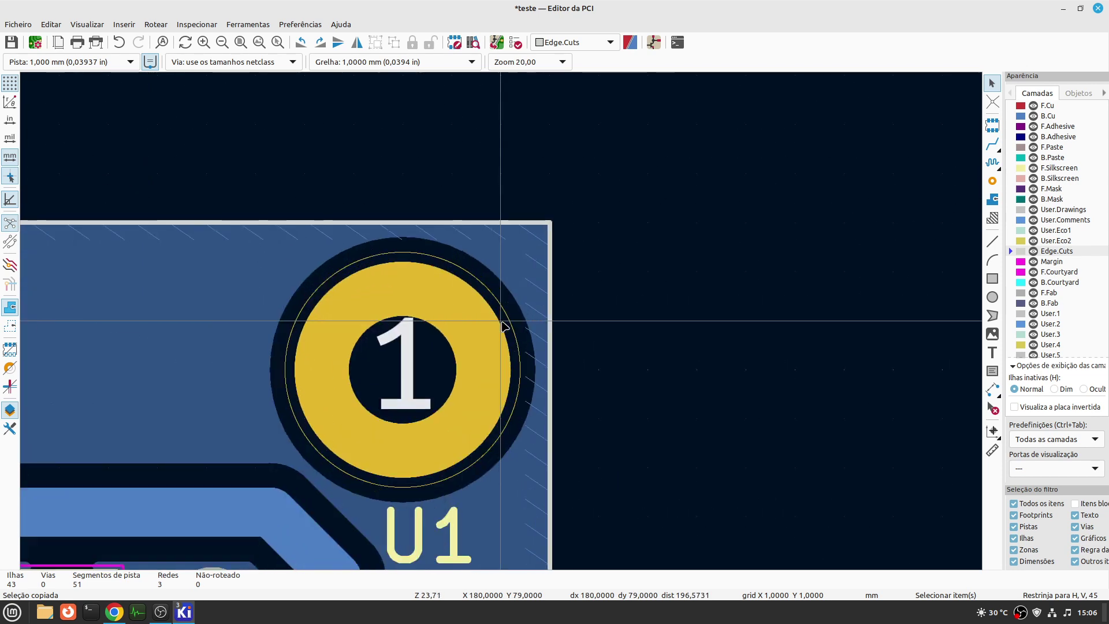
pyautogui.scroll(-2, 503, 327)
pyautogui.click(442, 310)
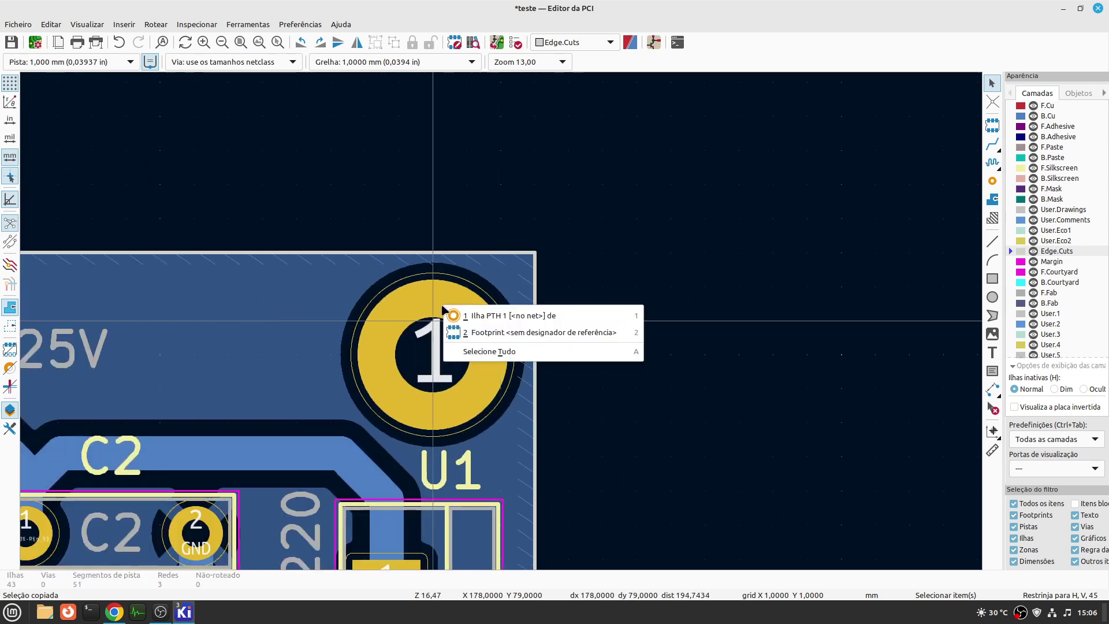
pyautogui.click(508, 316)
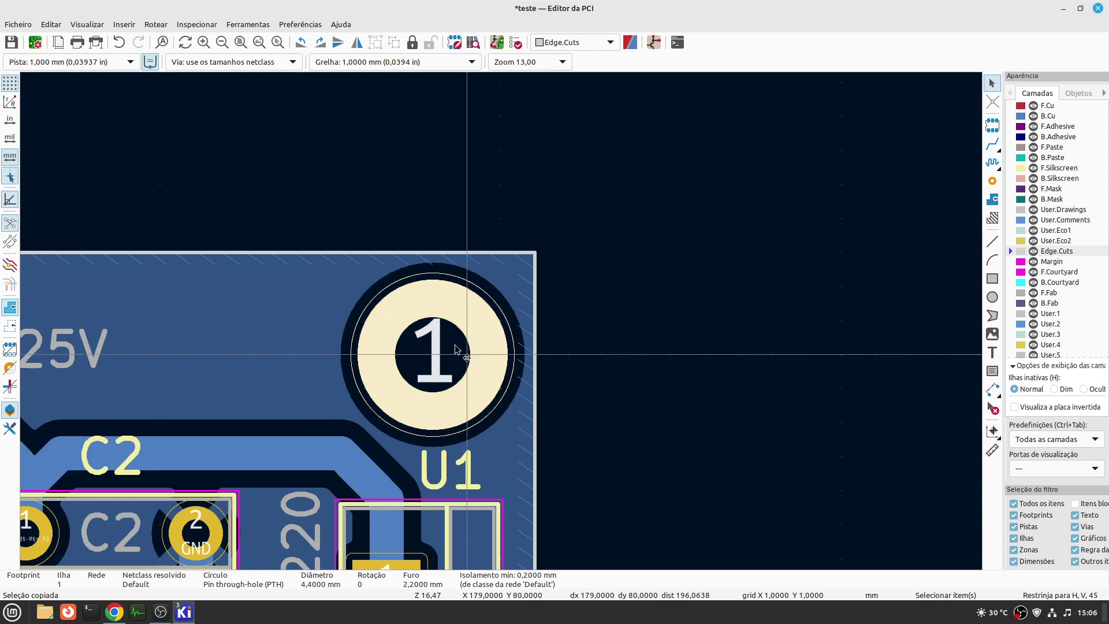
pyautogui.press('Delete')
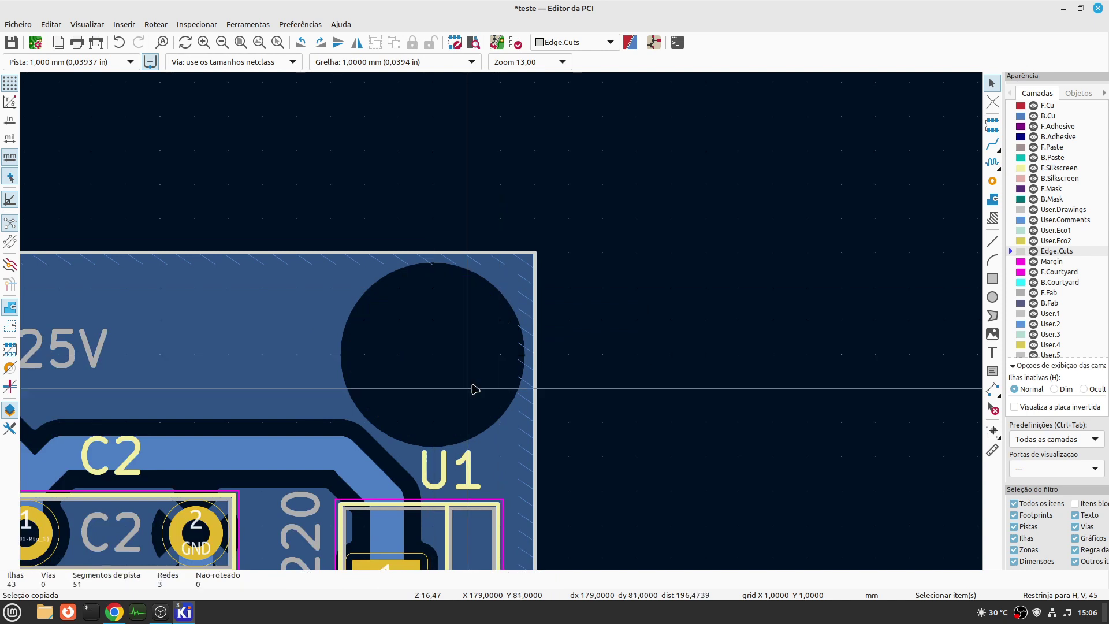
pyautogui.press('b')
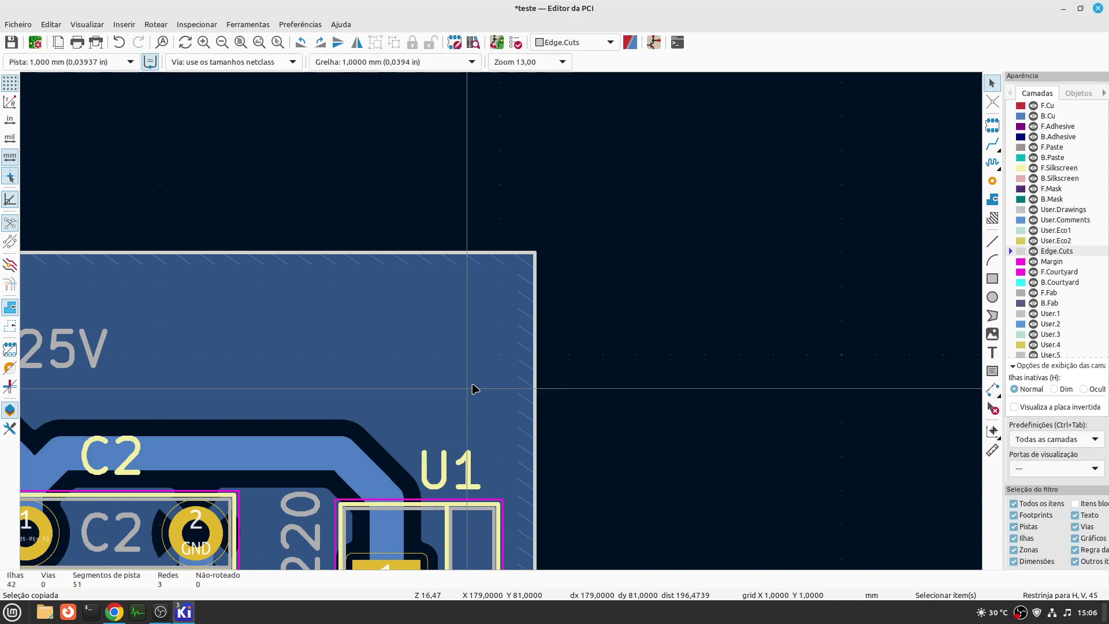
# - Place a MountingHole_2.2mm_M2_Pad_Via footprint at X 178, Y 80 in the board's upper-right corner and refill the copper zones
pyautogui.scroll(-3, 366, 312)
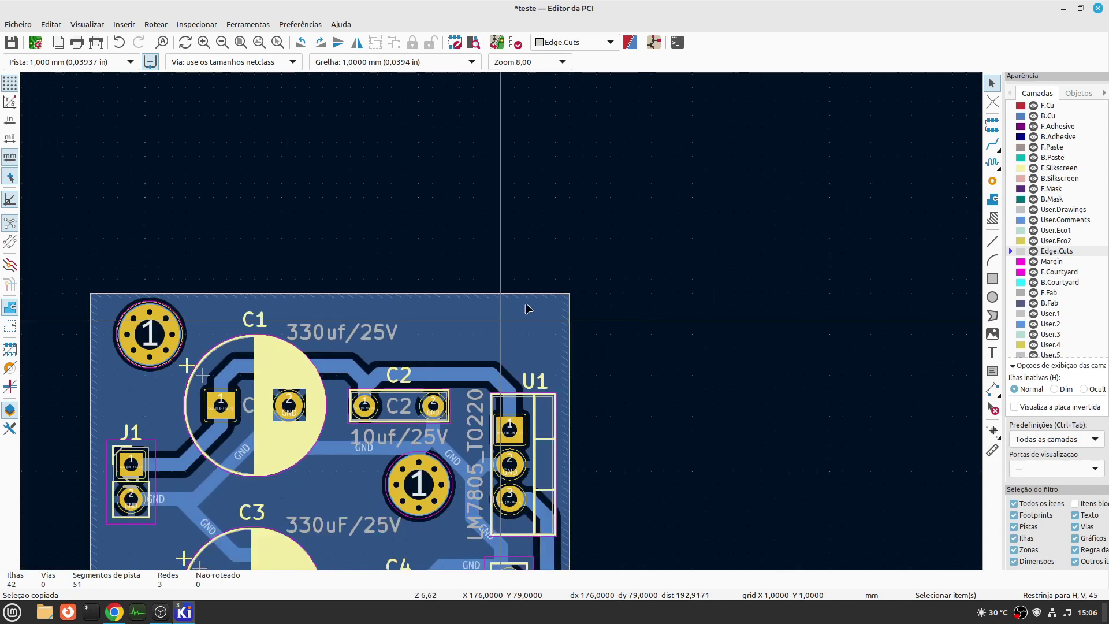
pyautogui.click(992, 125)
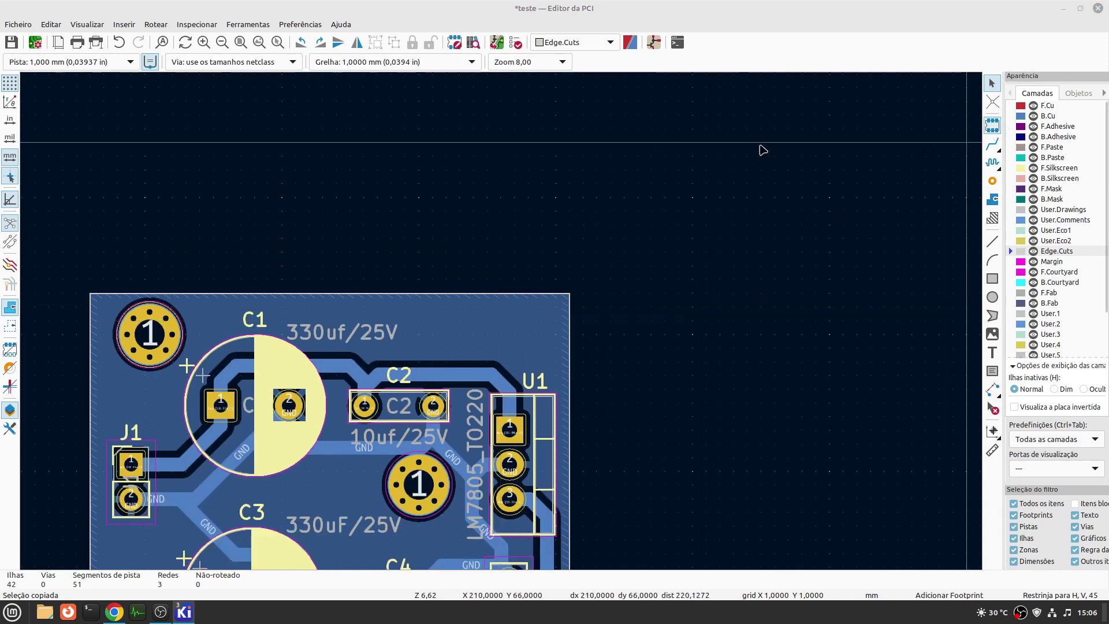
pyautogui.click(392, 123)
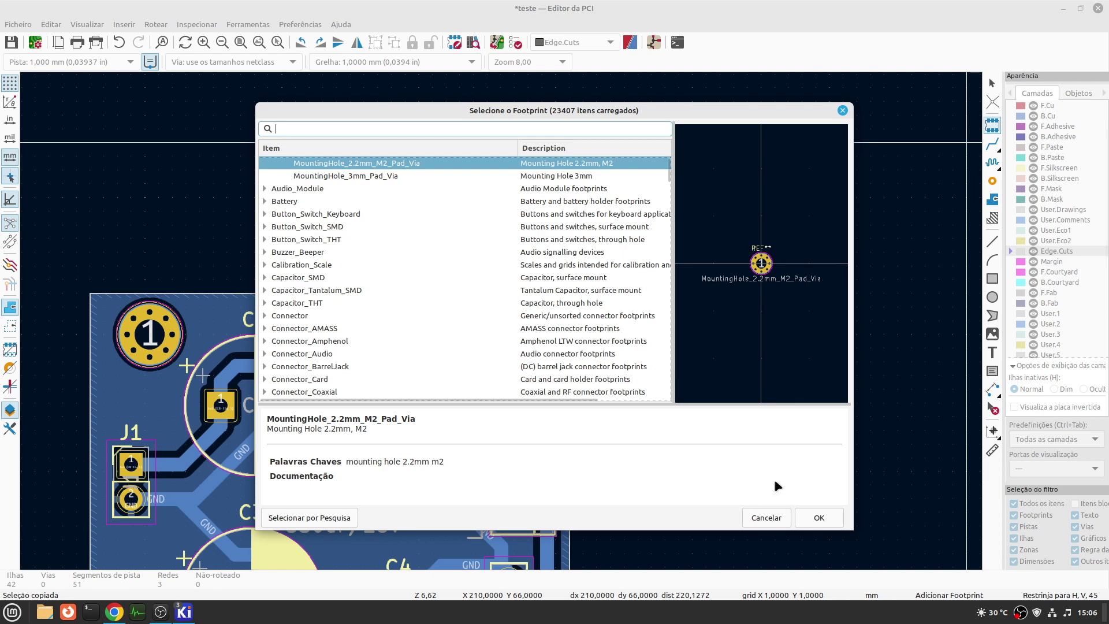
pyautogui.click(818, 517)
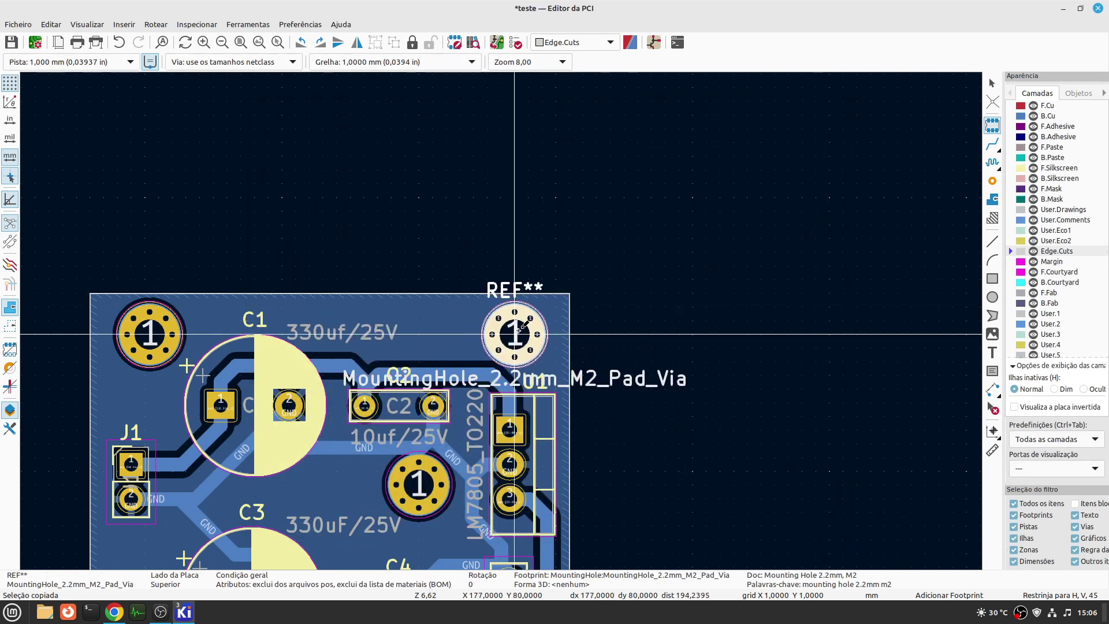
pyautogui.click(528, 334)
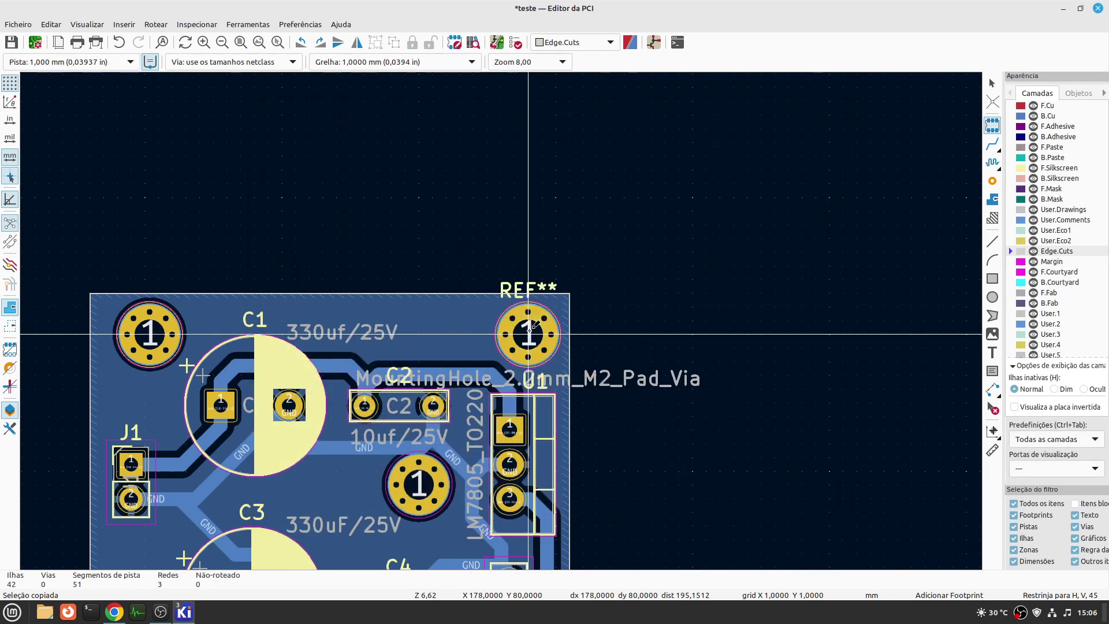
pyautogui.press('b')
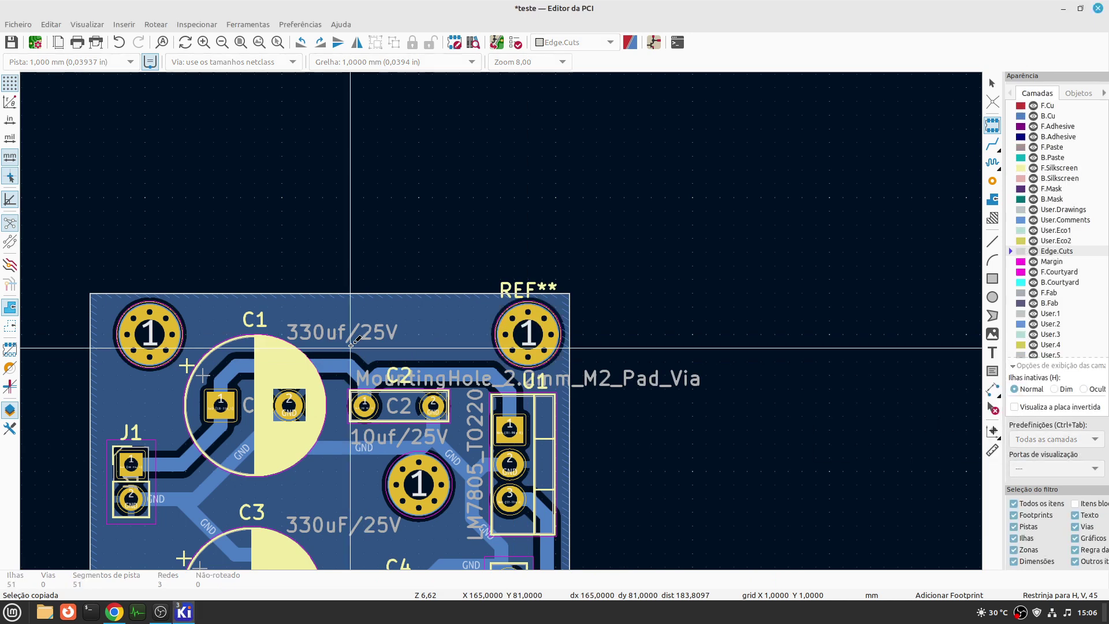
pyautogui.scroll(-1, 268, 209)
pyautogui.scroll(-2, 491, 326)
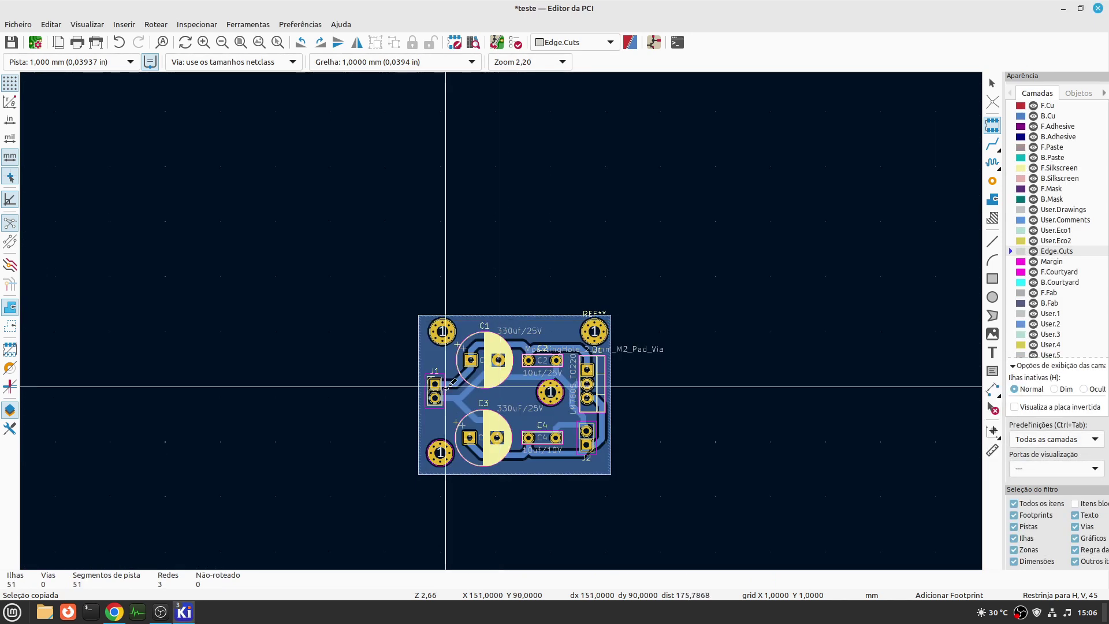
pyautogui.scroll(1, 459, 358)
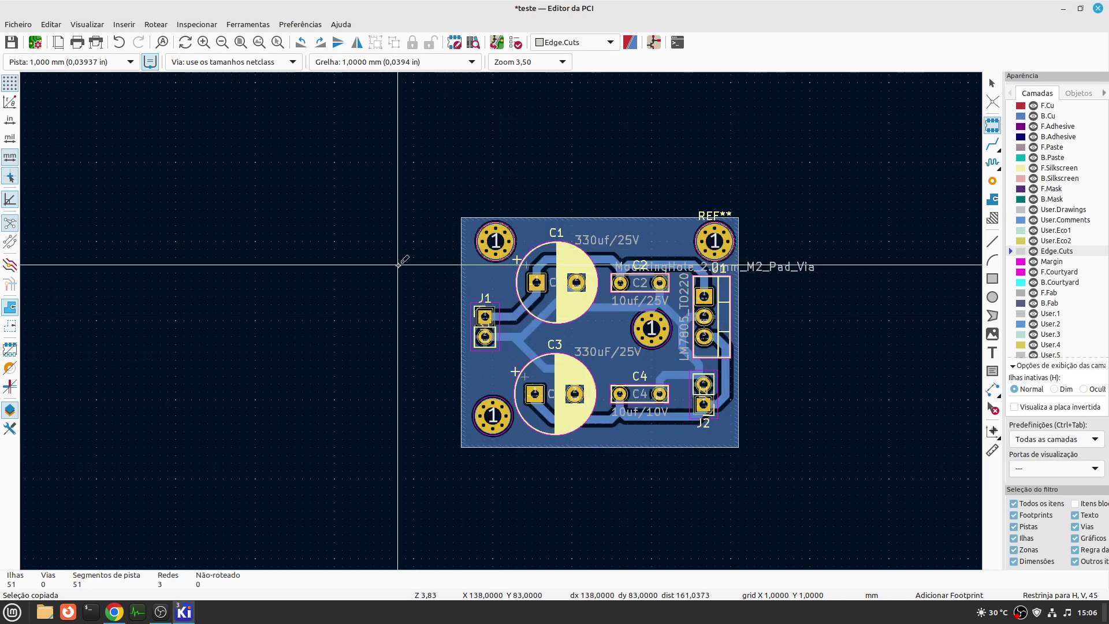
pyautogui.scroll(3, 674, 249)
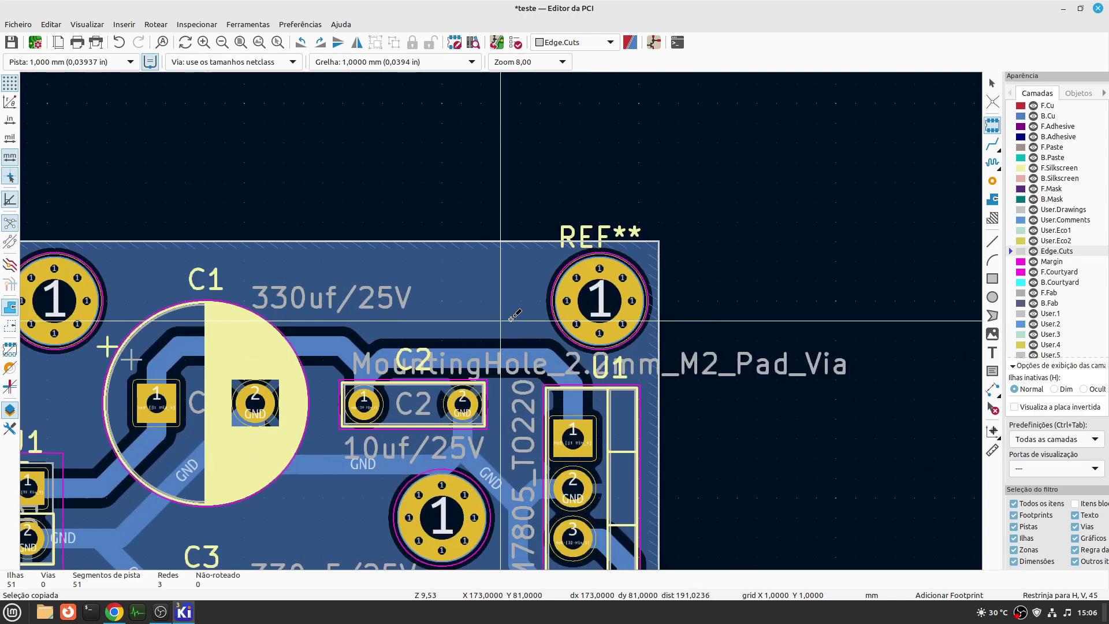
pyautogui.click(599, 300)
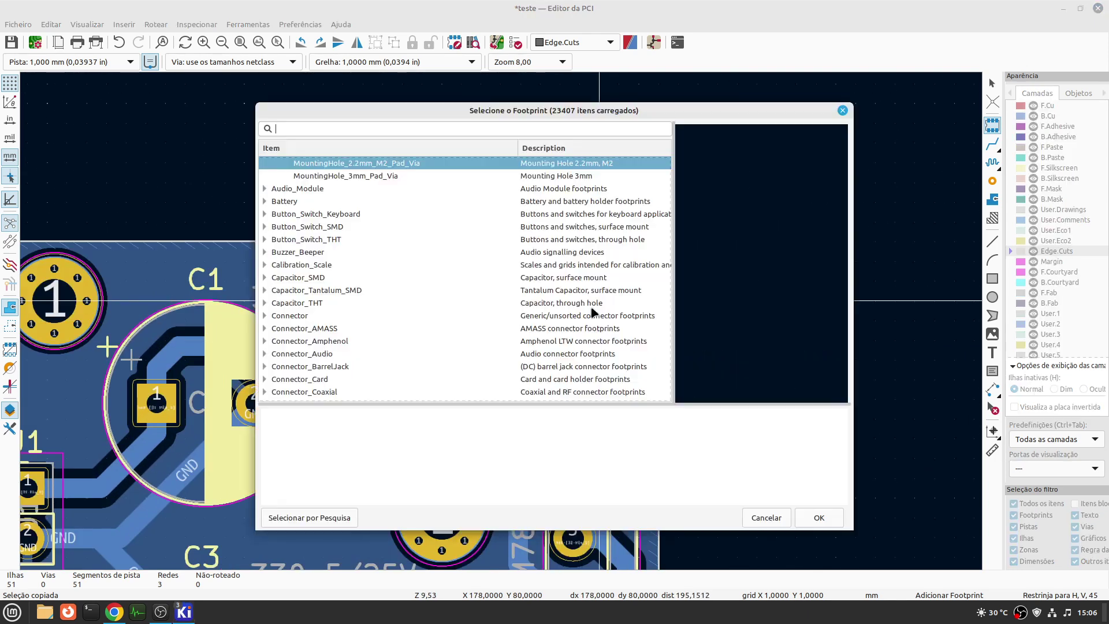
pyautogui.press('Escape')
pyautogui.click(584, 306)
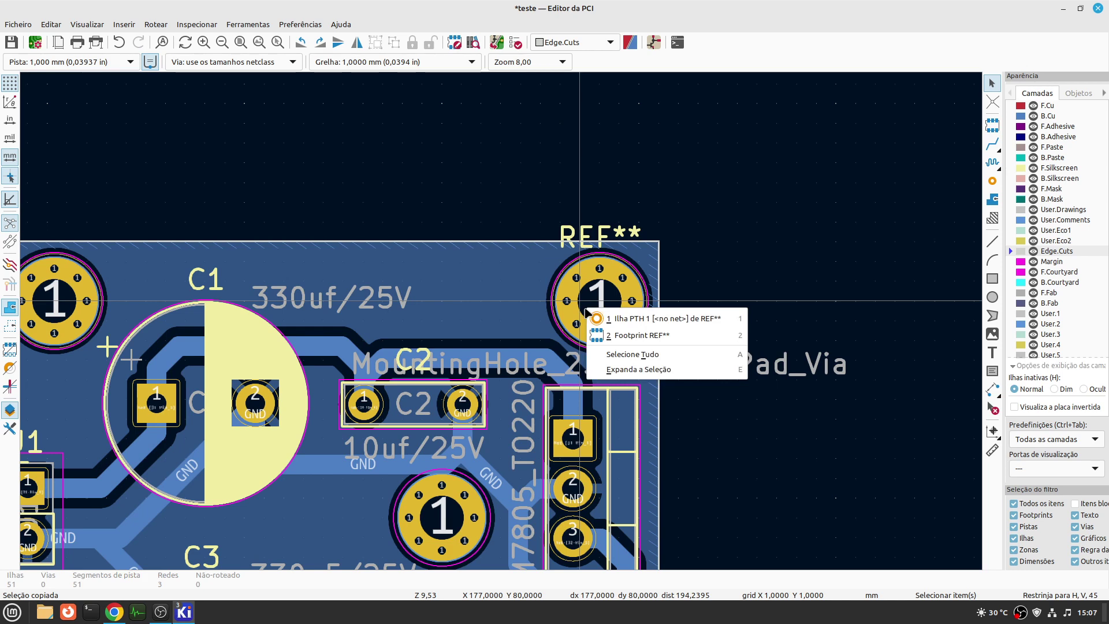
pyautogui.click(622, 317)
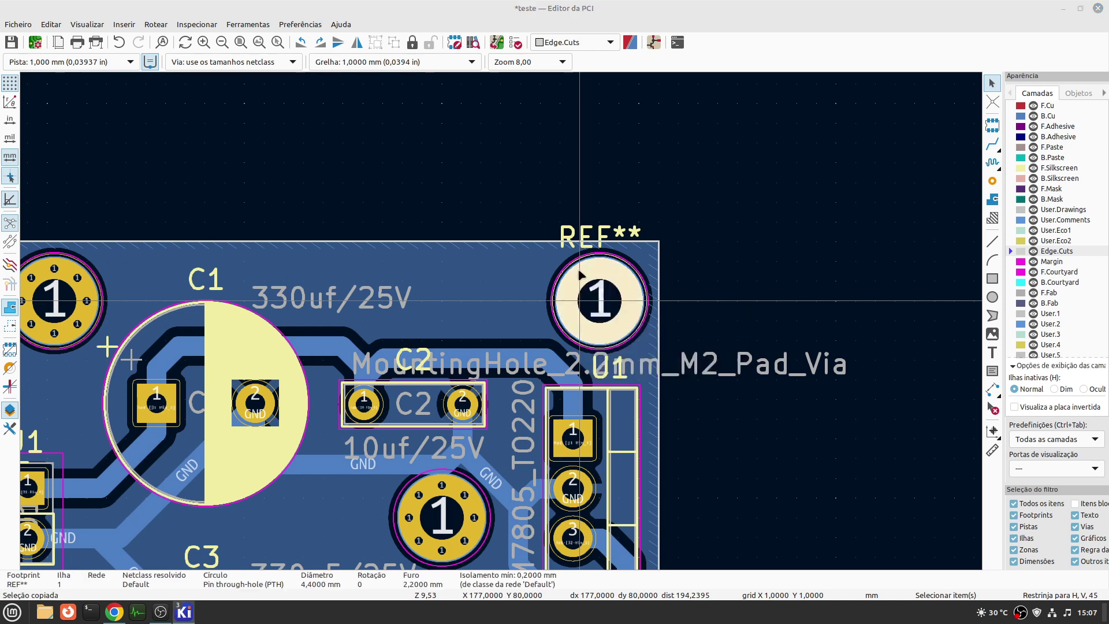
pyautogui.doubleClick(570, 277)
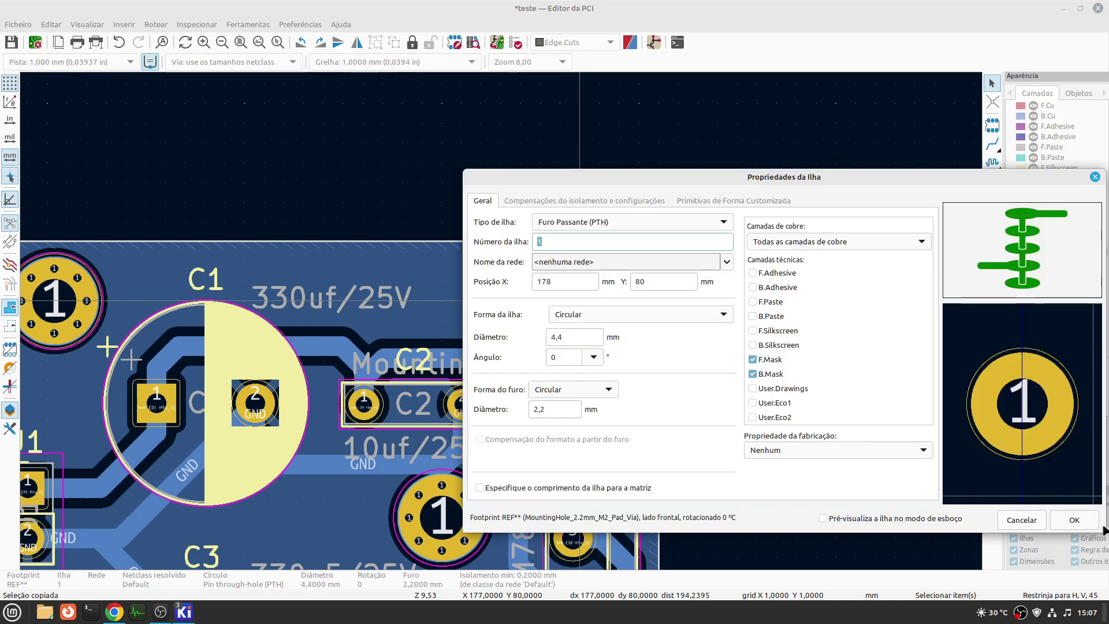
pyautogui.click(1035, 519)
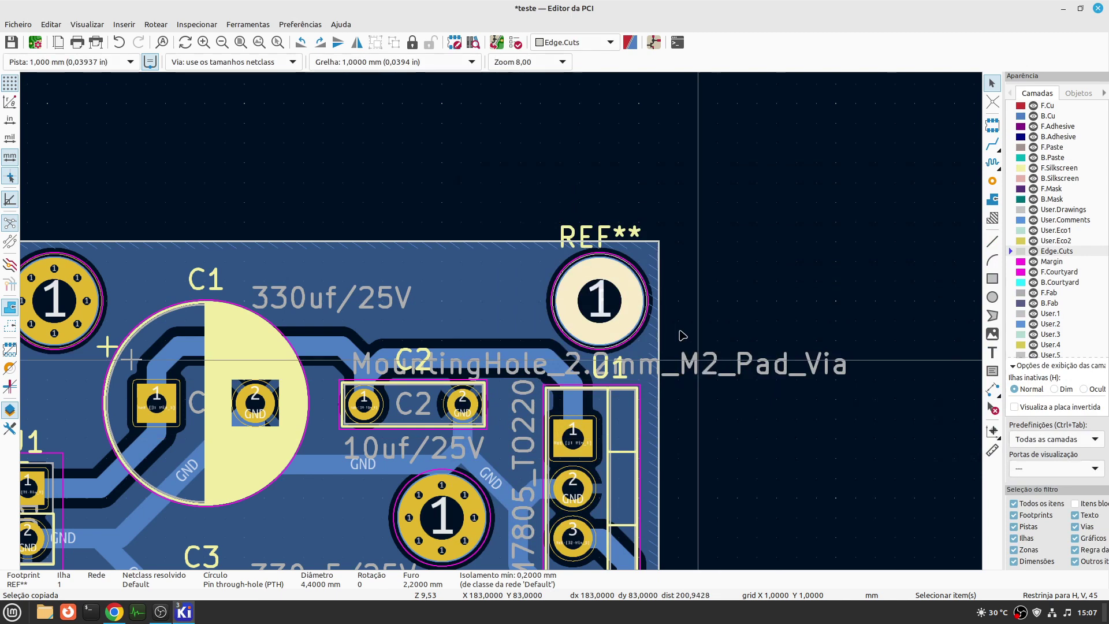
pyautogui.doubleClick(566, 293)
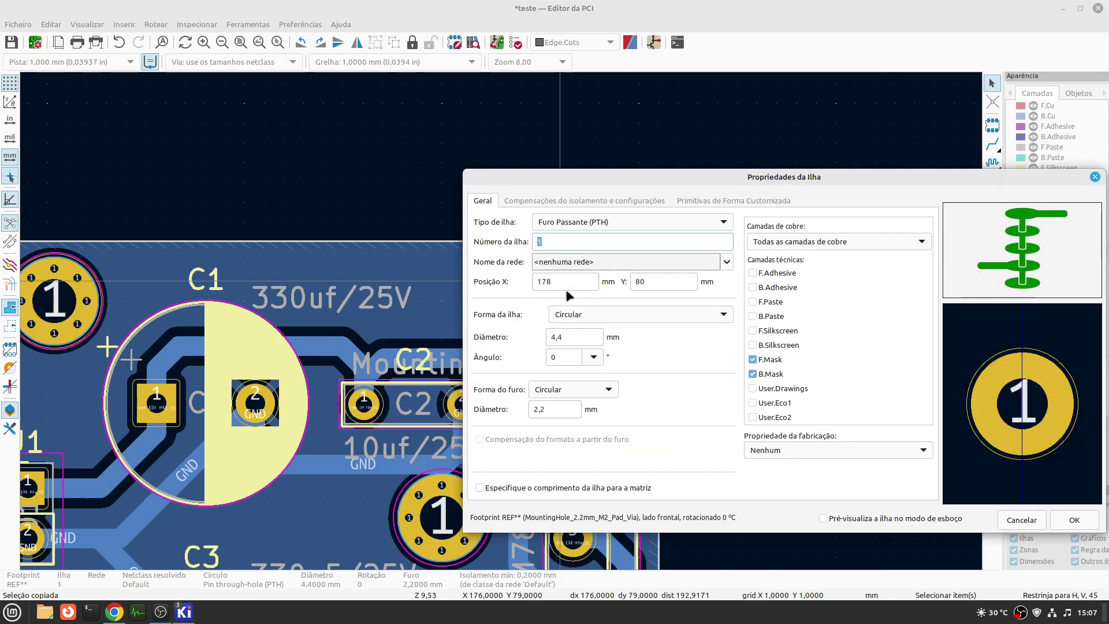
pyautogui.press('Escape')
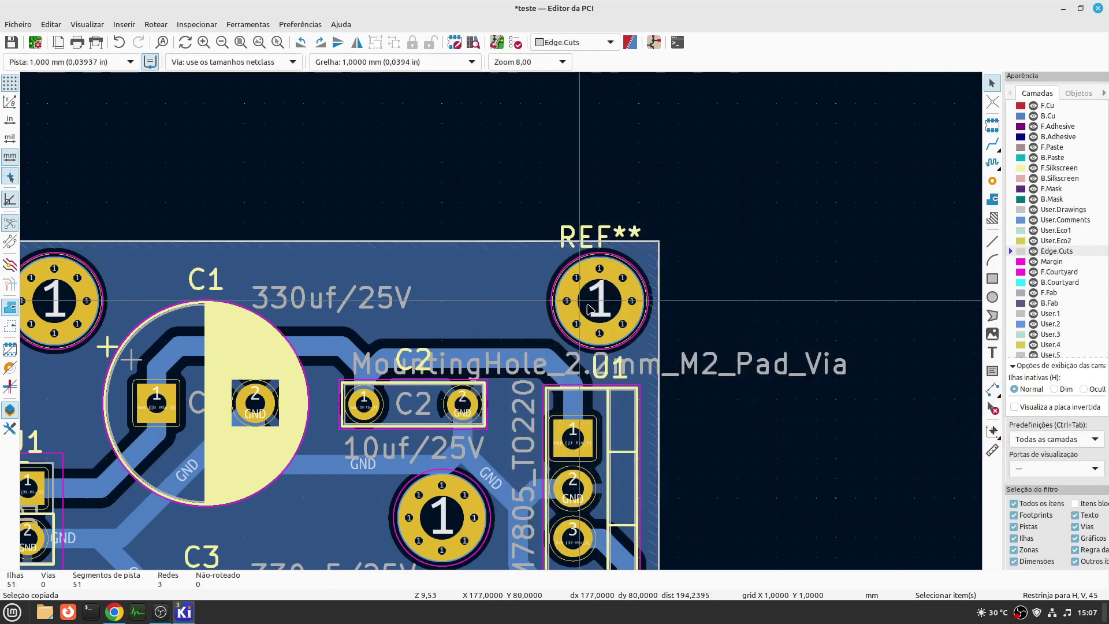
pyautogui.click(590, 308)
pyautogui.click(622, 314)
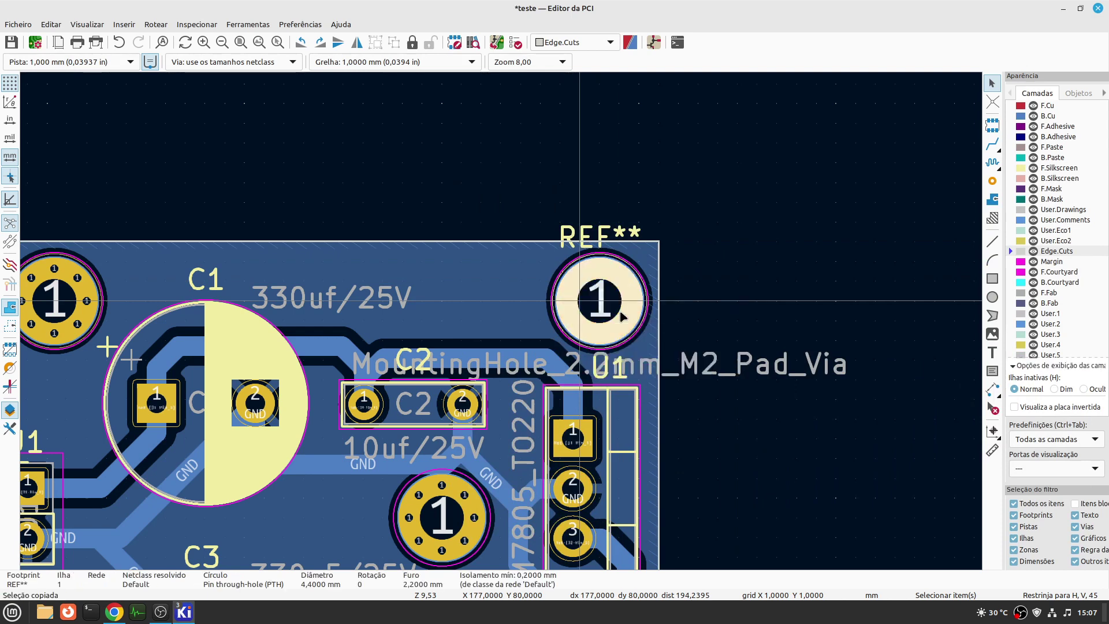
pyautogui.doubleClick(622, 314)
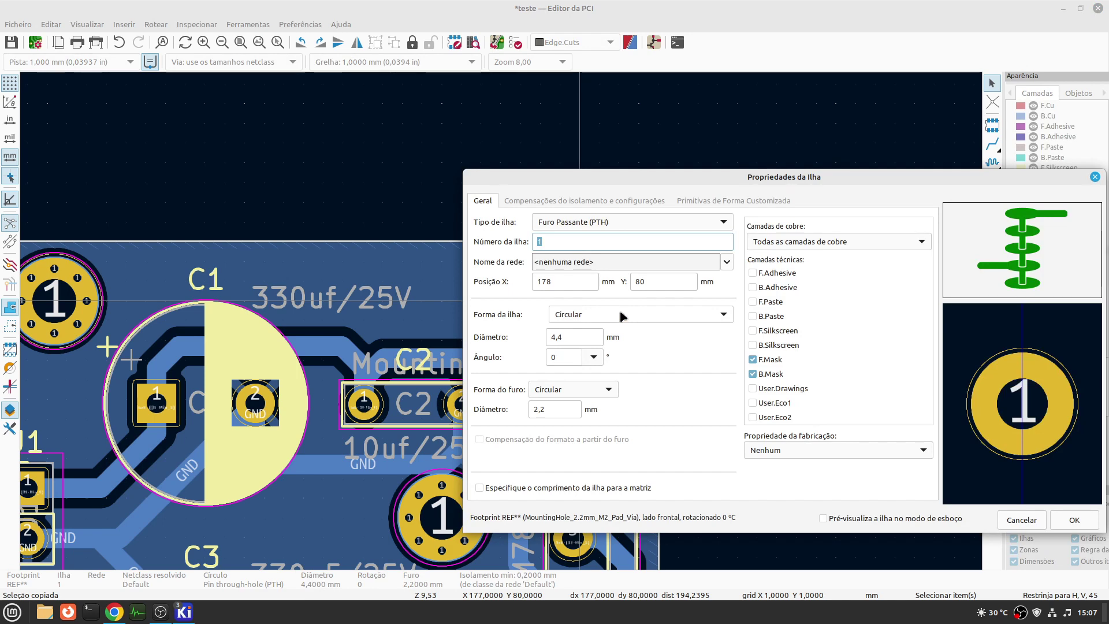
pyautogui.press('Escape')
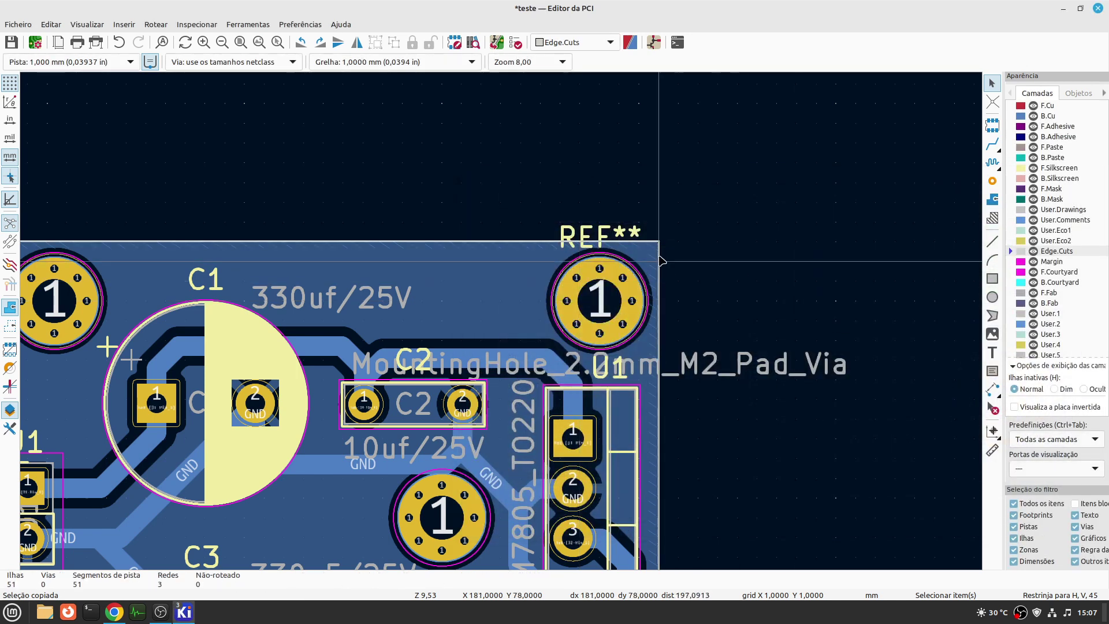
# - Review the general, clearance override and custom shape properties of the upper-right mounting hole's pad, and close them
pyautogui.scroll(2, 658, 242)
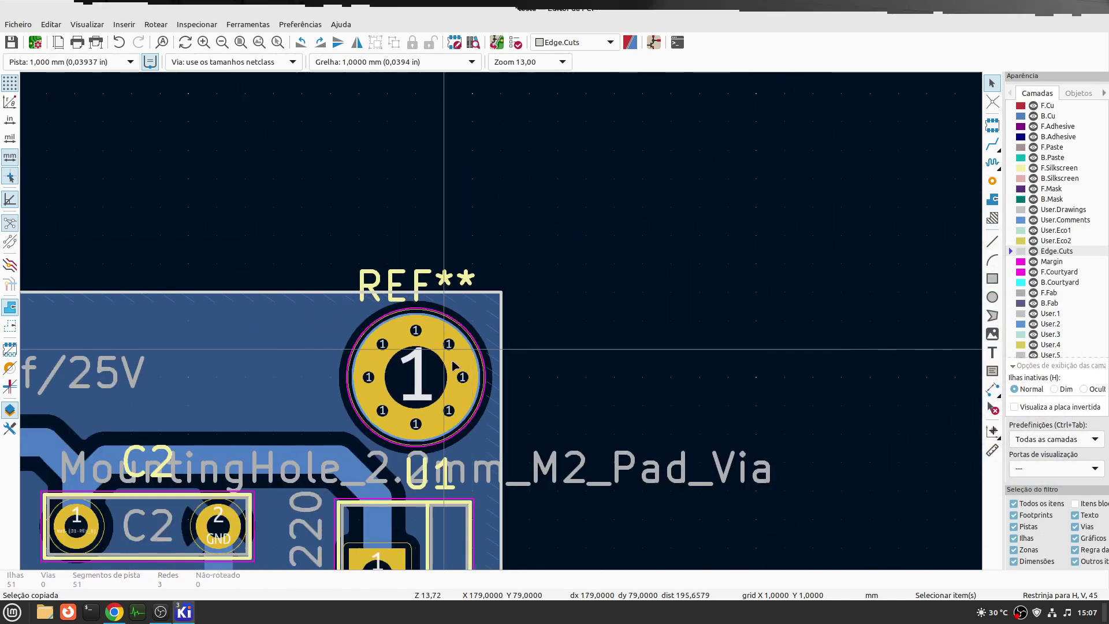
pyautogui.click(453, 366)
pyautogui.click(479, 368)
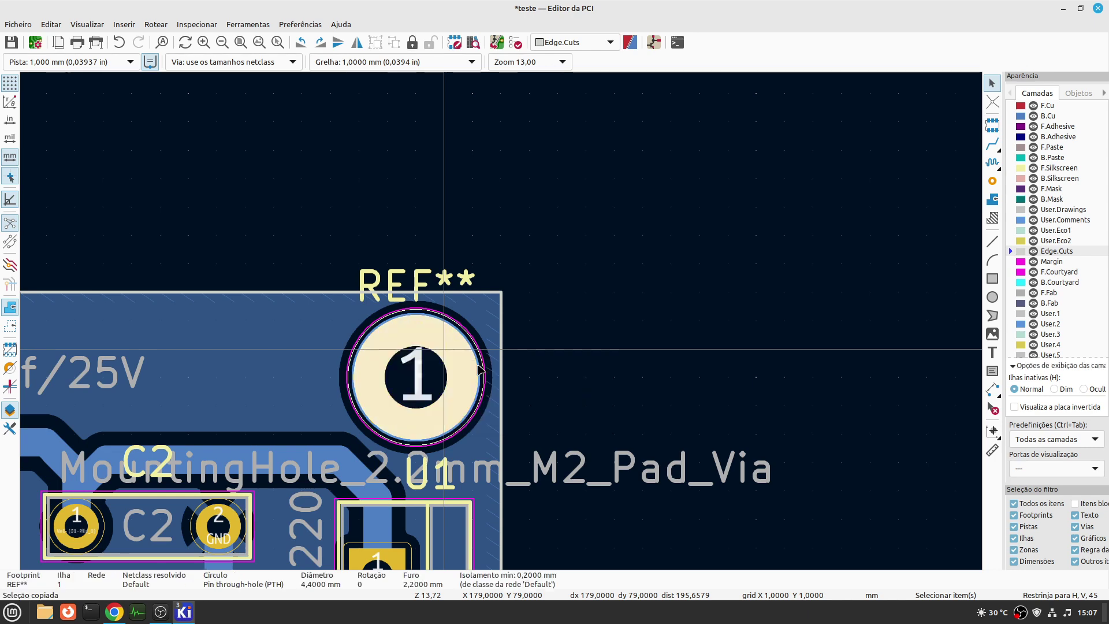
pyautogui.rightClick(478, 364)
pyautogui.click(559, 115)
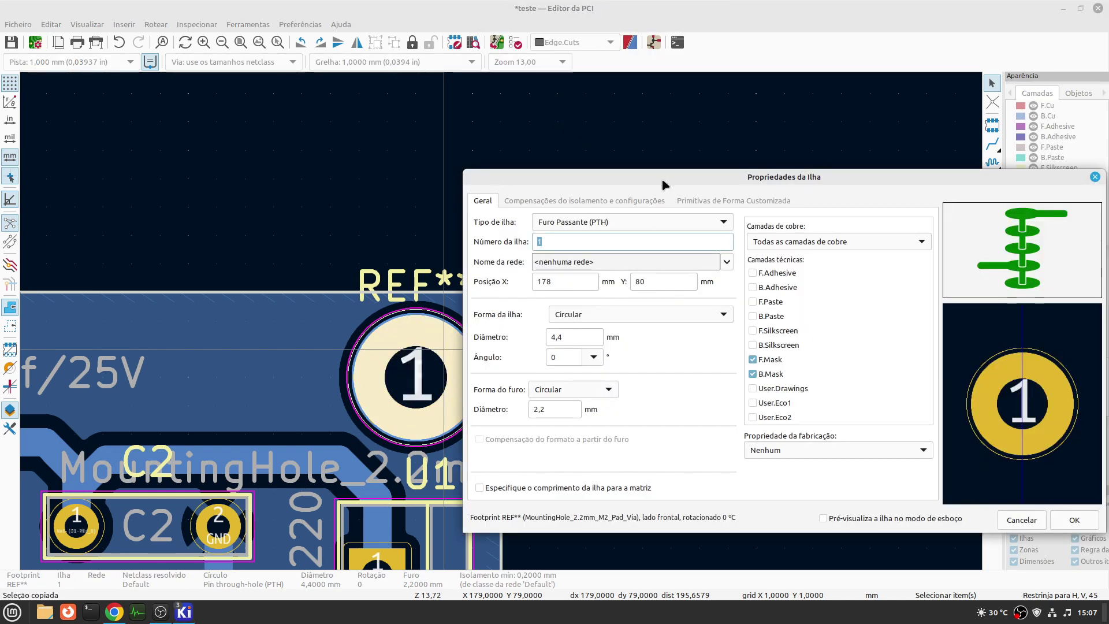
pyautogui.moveTo(662, 179); pyautogui.dragTo(441, 164)
pyautogui.click(361, 185)
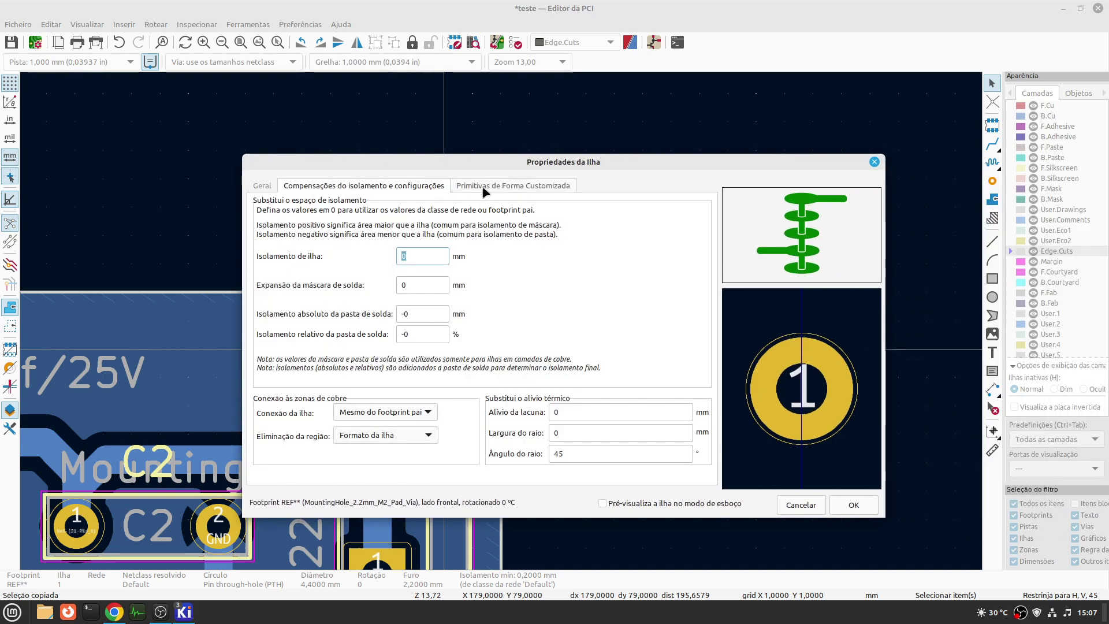
pyautogui.click(512, 186)
pyautogui.click(263, 185)
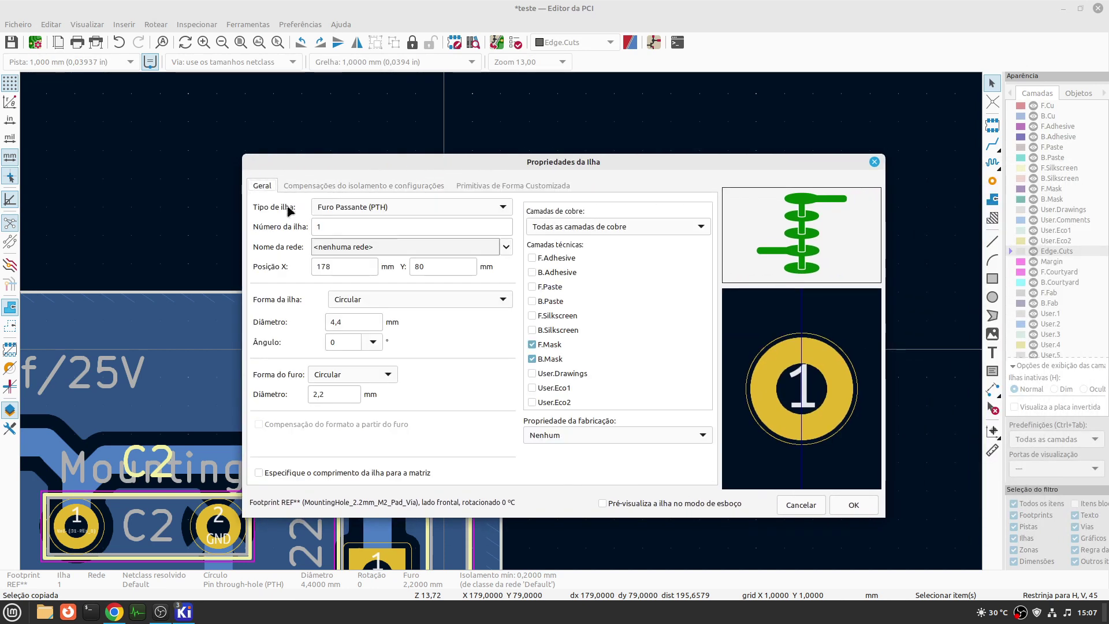
pyautogui.click(801, 505)
# - Hide the reference designator and value texts of the mounting hole footprint in the board's upper-right corner
pyautogui.scroll(-5, 501, 321)
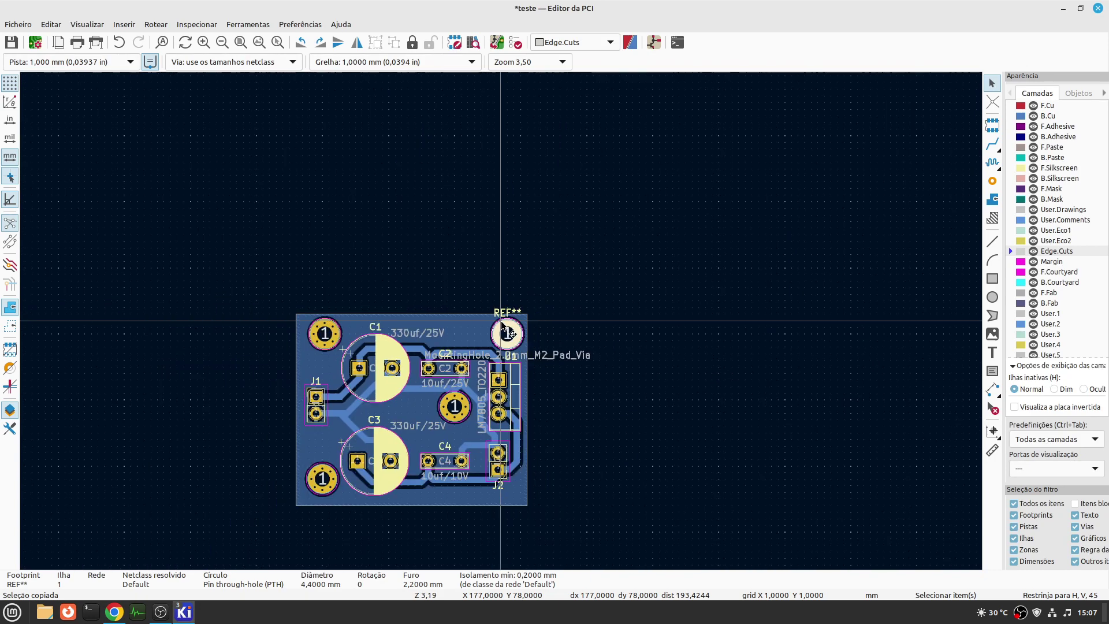
pyautogui.scroll(3, 507, 308)
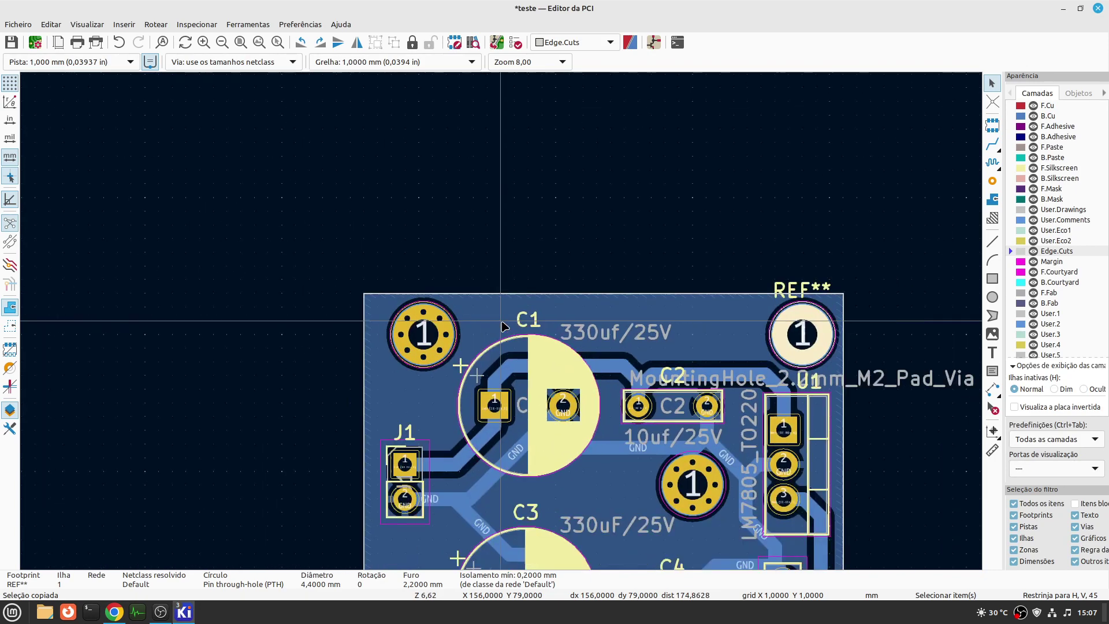
pyautogui.scroll(4, 758, 293)
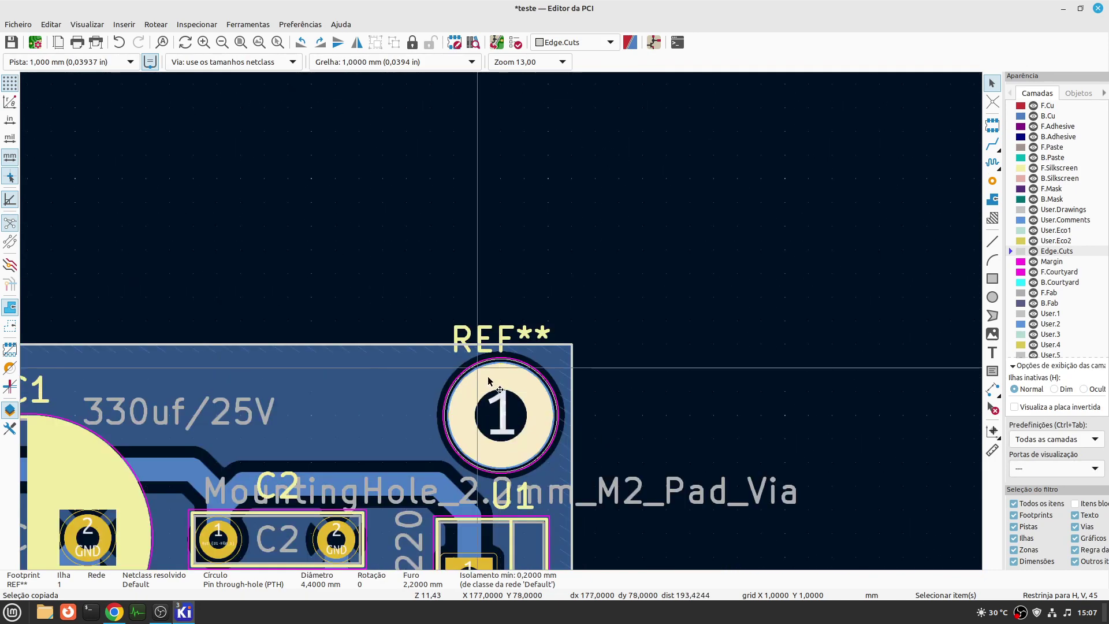
pyautogui.press('Escape')
pyautogui.click(503, 362)
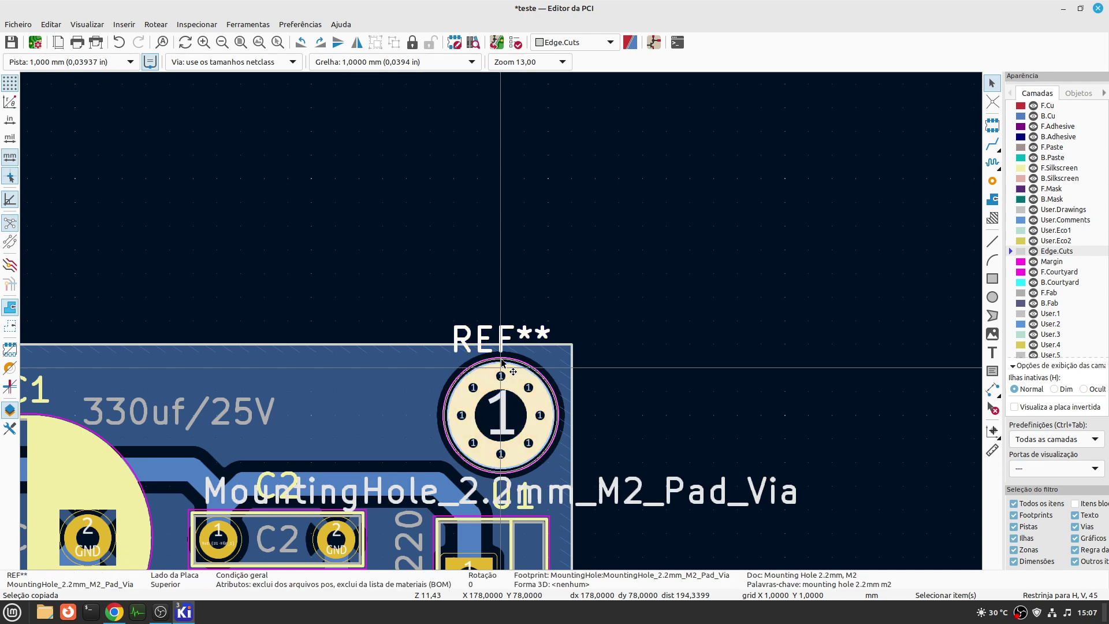
pyautogui.doubleClick(502, 362)
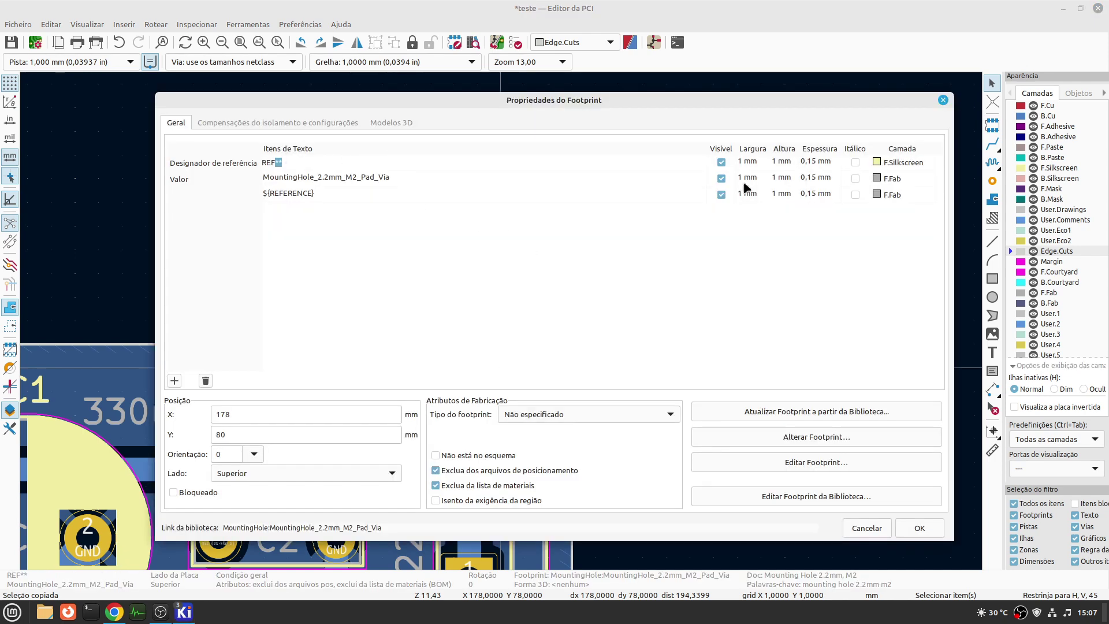
pyautogui.click(720, 179)
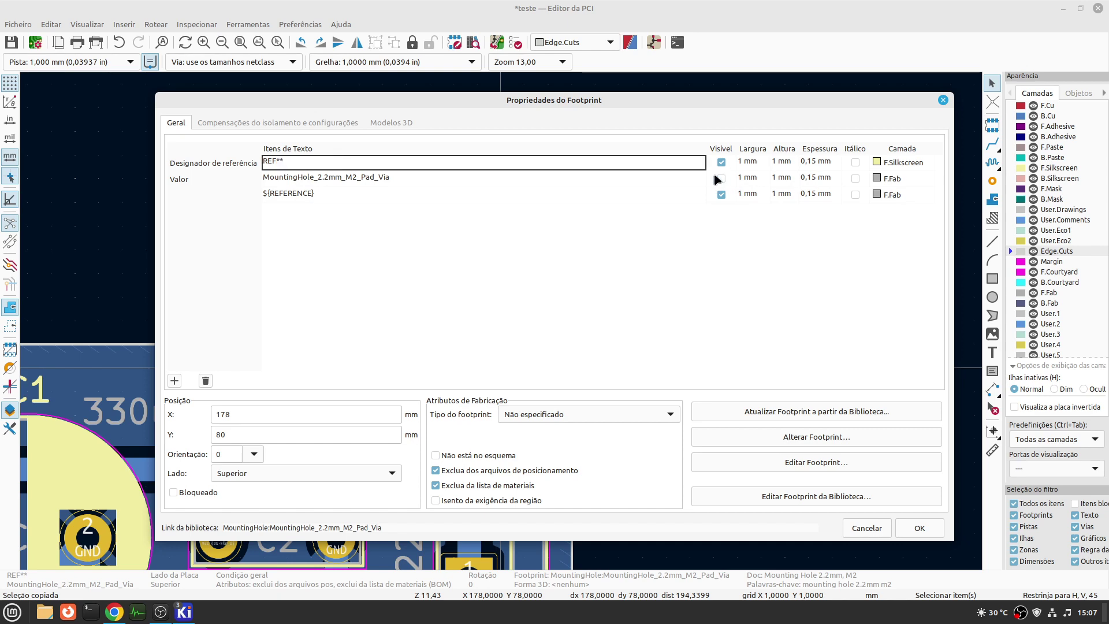
pyautogui.click(720, 163)
pyautogui.click(915, 526)
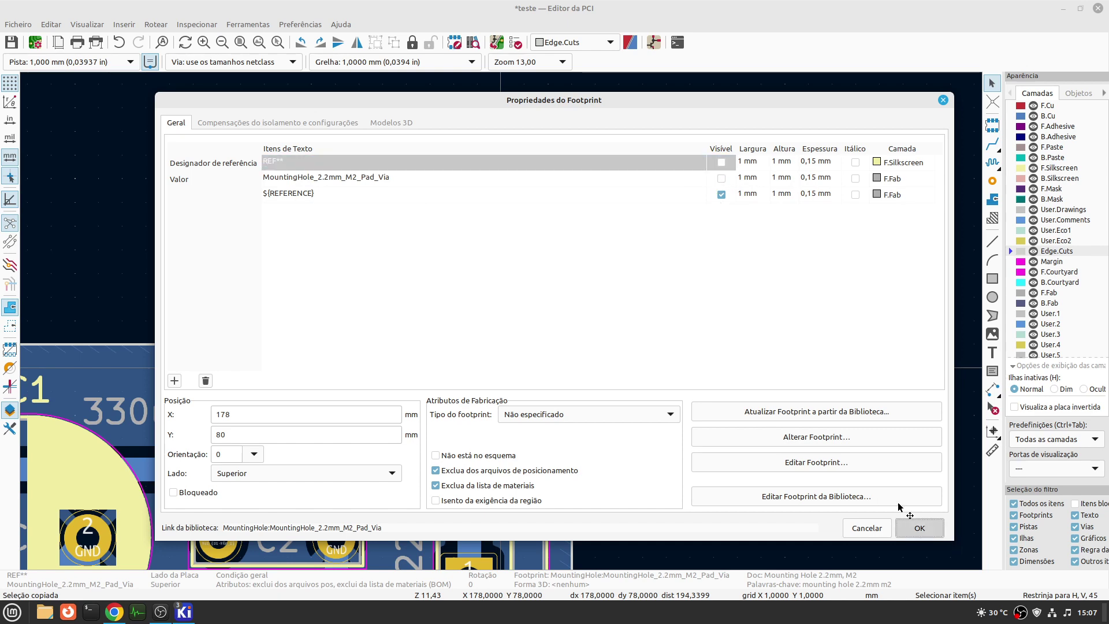
# - Refill the board's copper zones and look over the whole layout
pyautogui.scroll(-2, 681, 314)
pyautogui.click(681, 314)
pyautogui.scroll(-2, 503, 327)
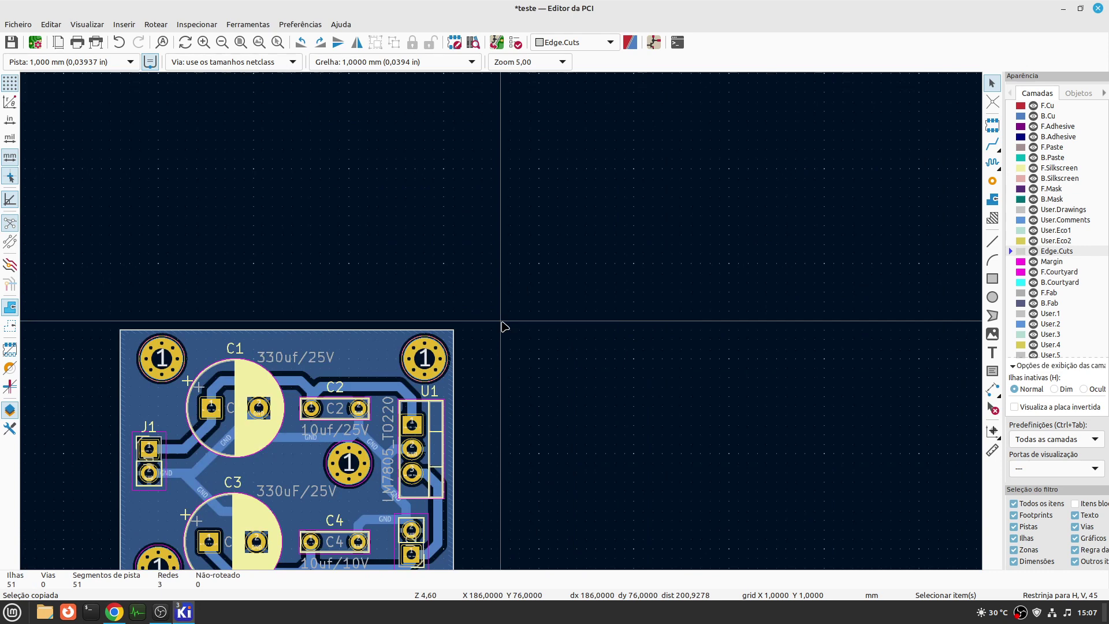
pyautogui.press('b')
pyautogui.scroll(-3, 500, 327)
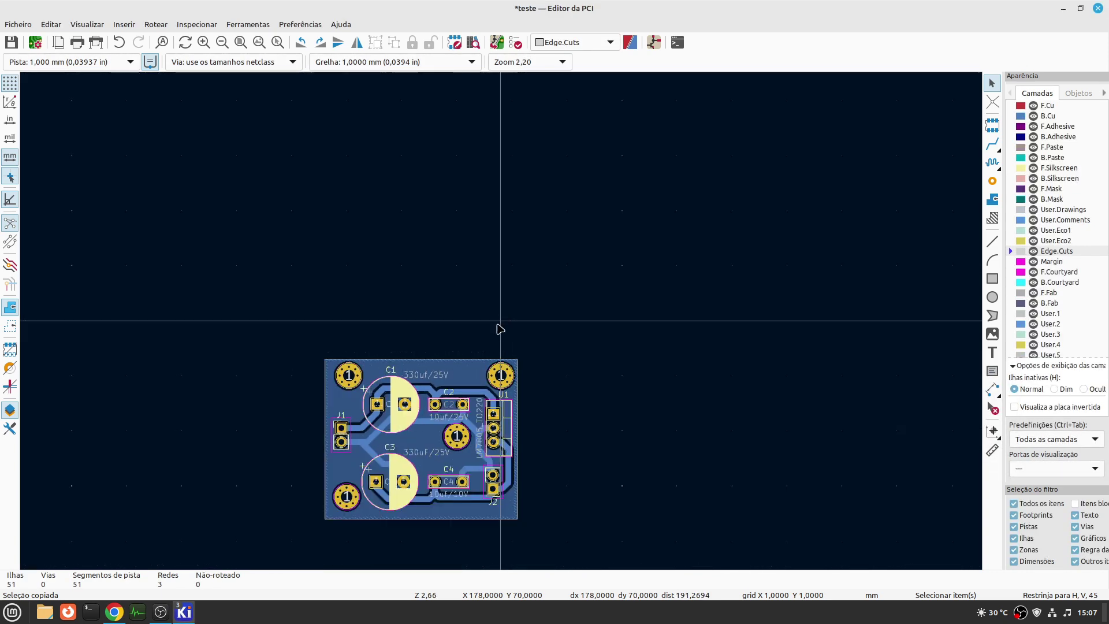
pyautogui.scroll(3, 500, 328)
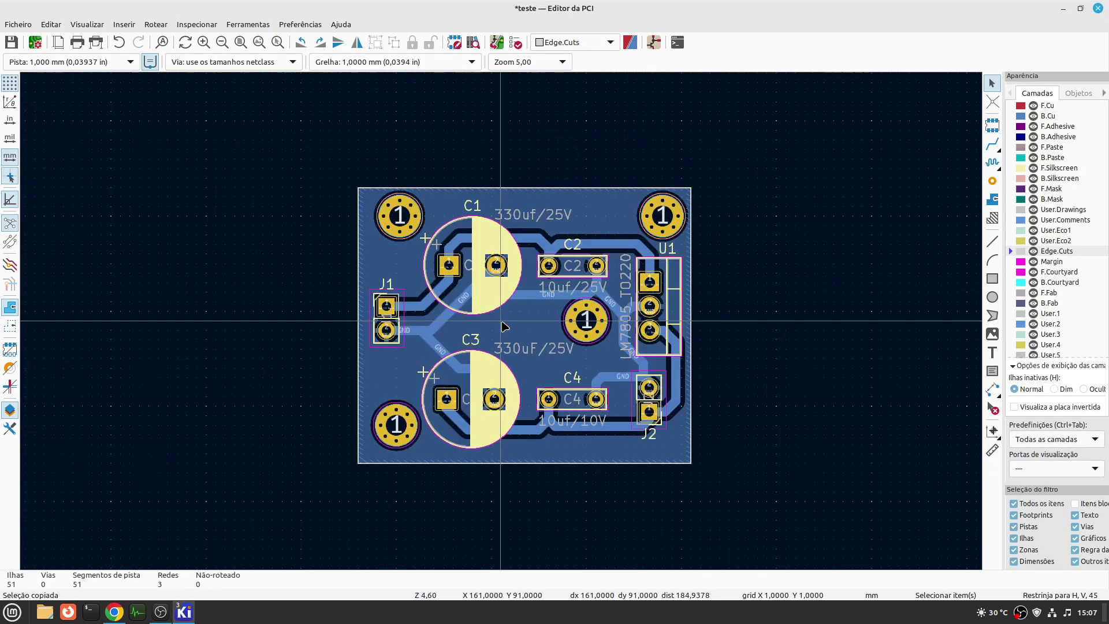
pyautogui.scroll(1, 501, 327)
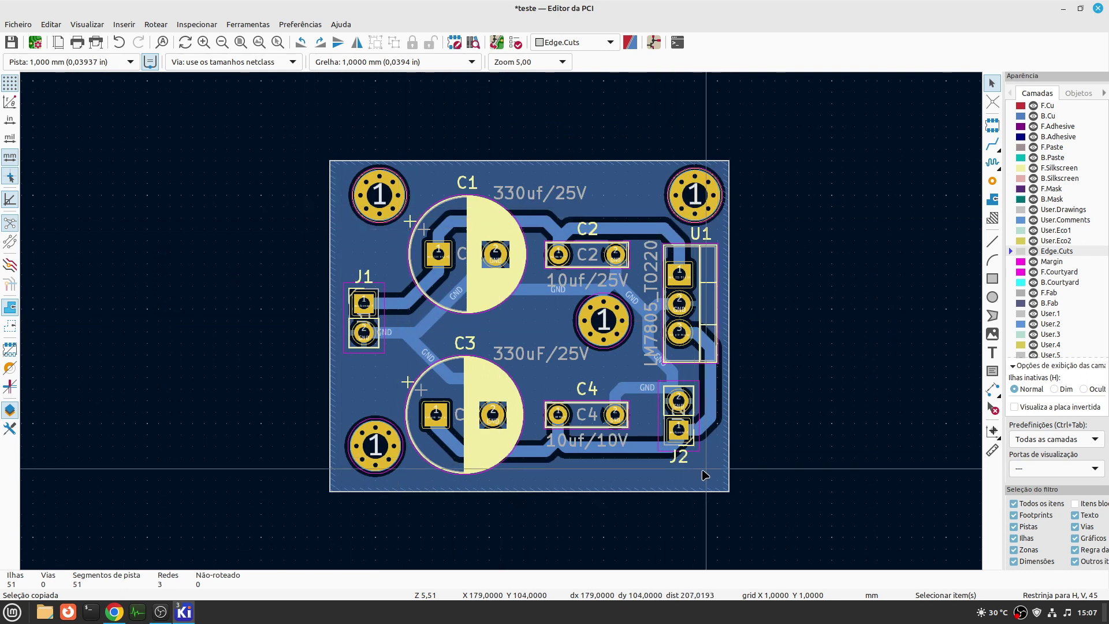
# - Inspect the board's underside and mounting holes in the 3D viewer, and return to the PCB layout
pyautogui.click(82, 25)
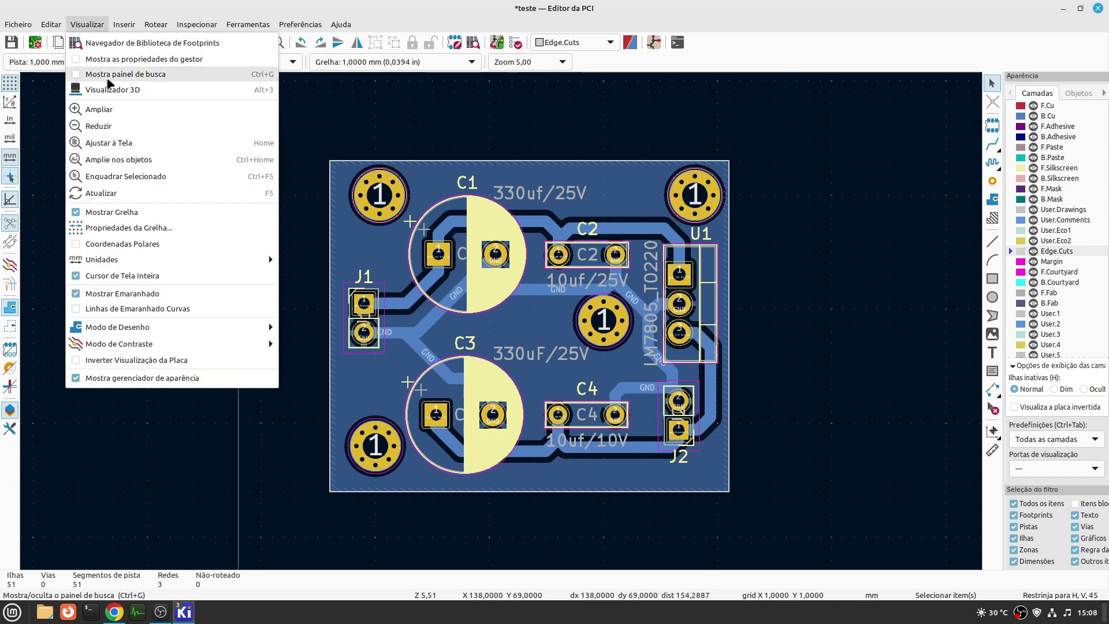
pyautogui.click(113, 89)
pyautogui.moveTo(582, 420); pyautogui.dragTo(534, 100)
pyautogui.moveTo(581, 340); pyautogui.dragTo(553, 208)
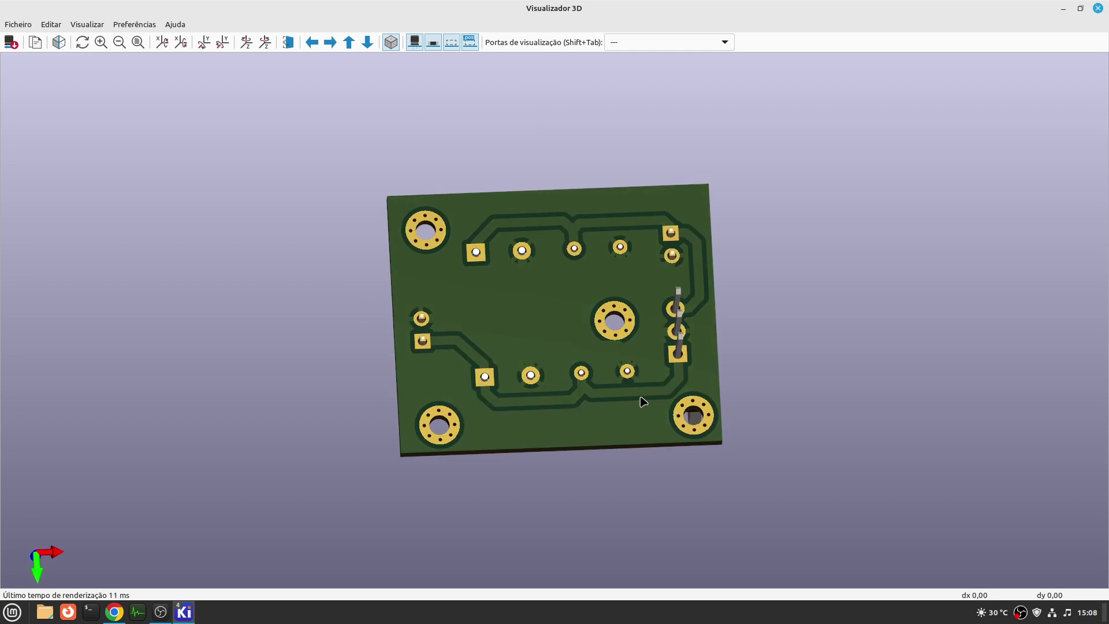
pyautogui.scroll(5, 661, 356)
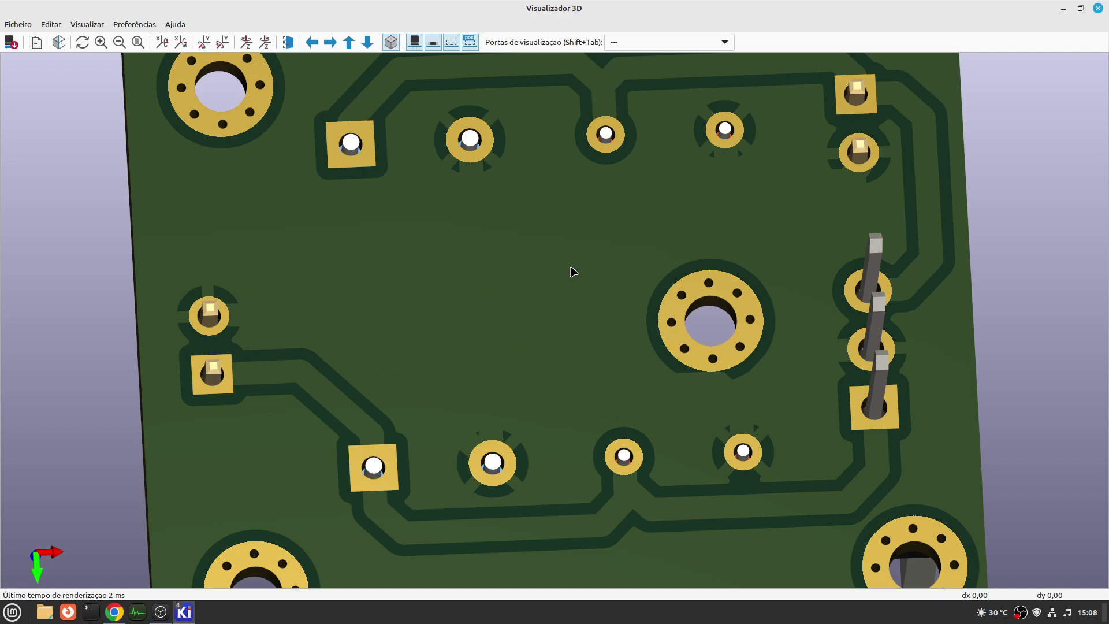
pyautogui.scroll(-3, 573, 271)
pyautogui.moveTo(737, 404); pyautogui.dragTo(598, 331)
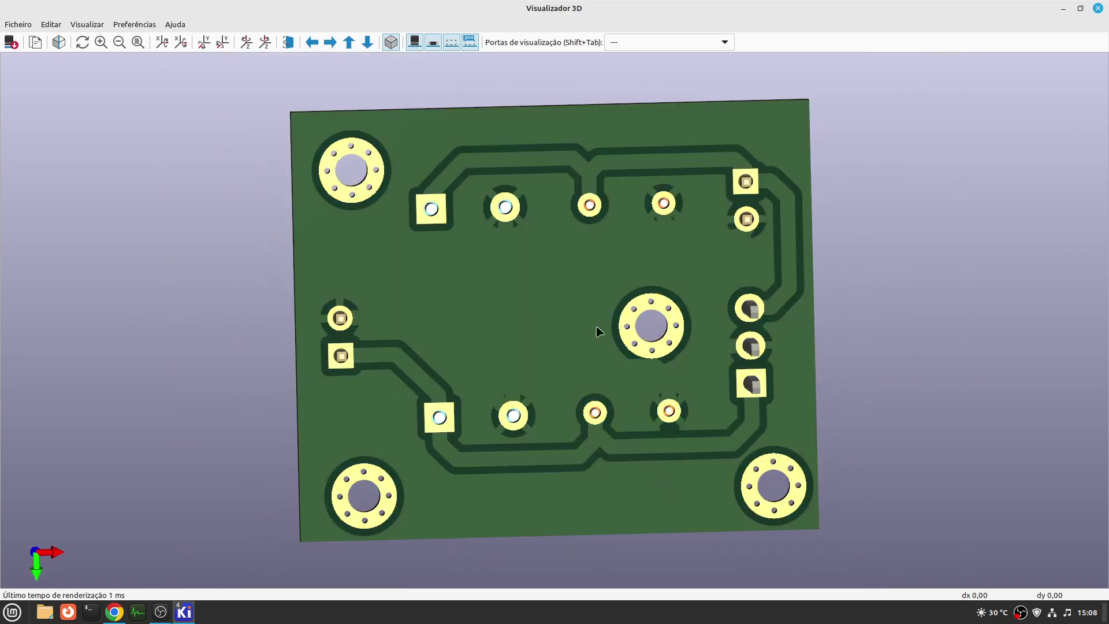
pyautogui.click(1100, 9)
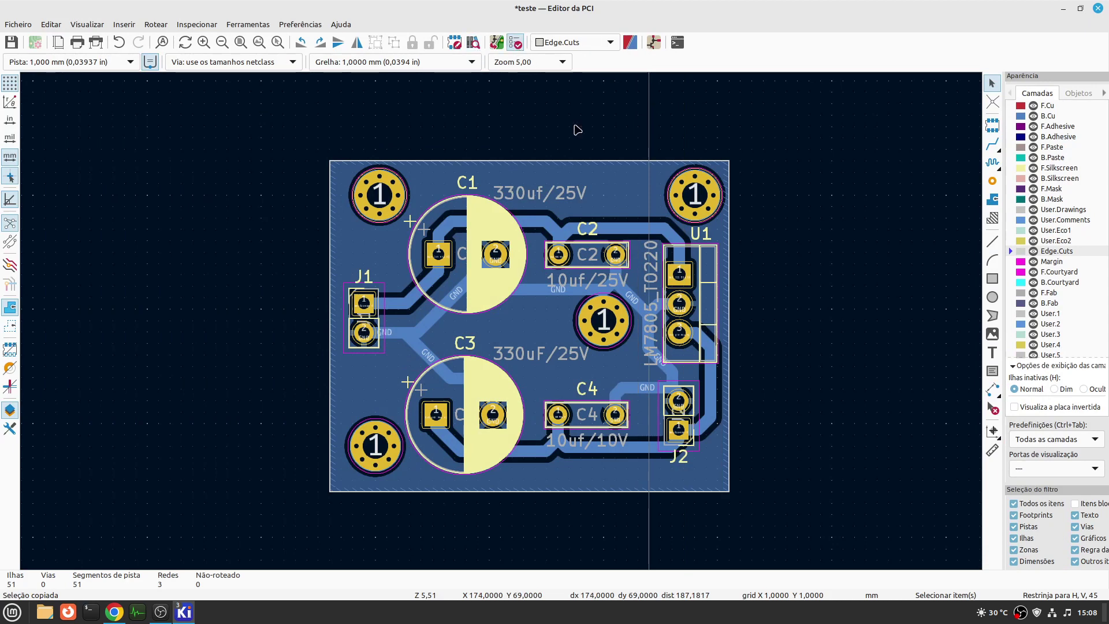
# - Run the design rule check, close it and inspect the marked spot between C2 and the central mounting hole
pyautogui.click(879, 436)
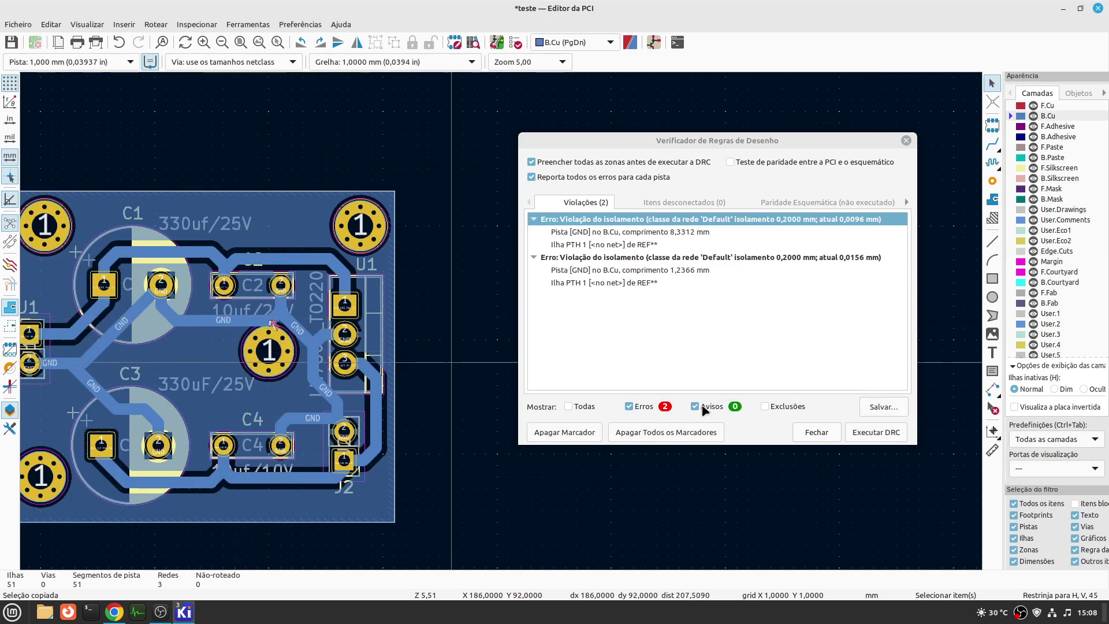
pyautogui.click(816, 431)
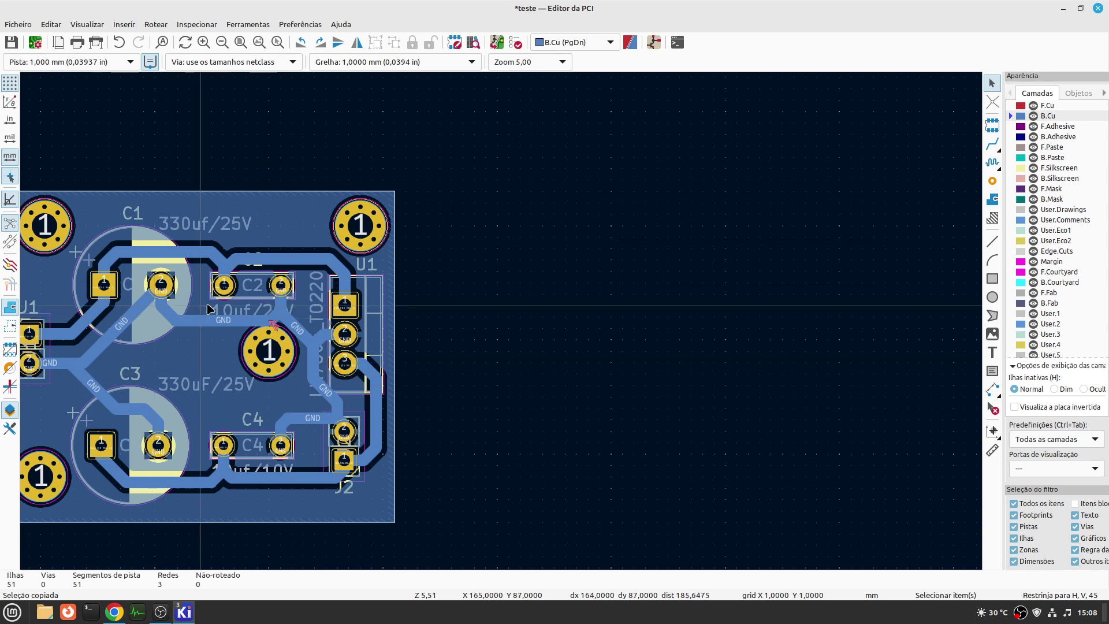
pyautogui.scroll(3, 212, 310)
pyautogui.scroll(3, 502, 326)
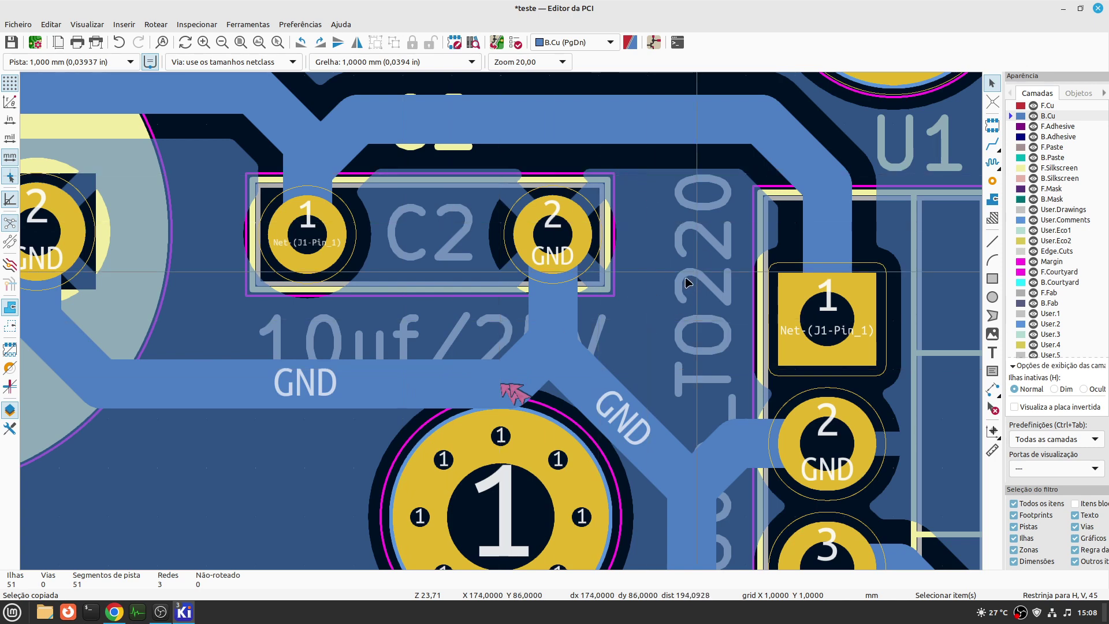
# - Delete the horizontal GND track above the central mounting hole and the diagonal segment joining it to C1's pad 2
pyautogui.click(475, 384)
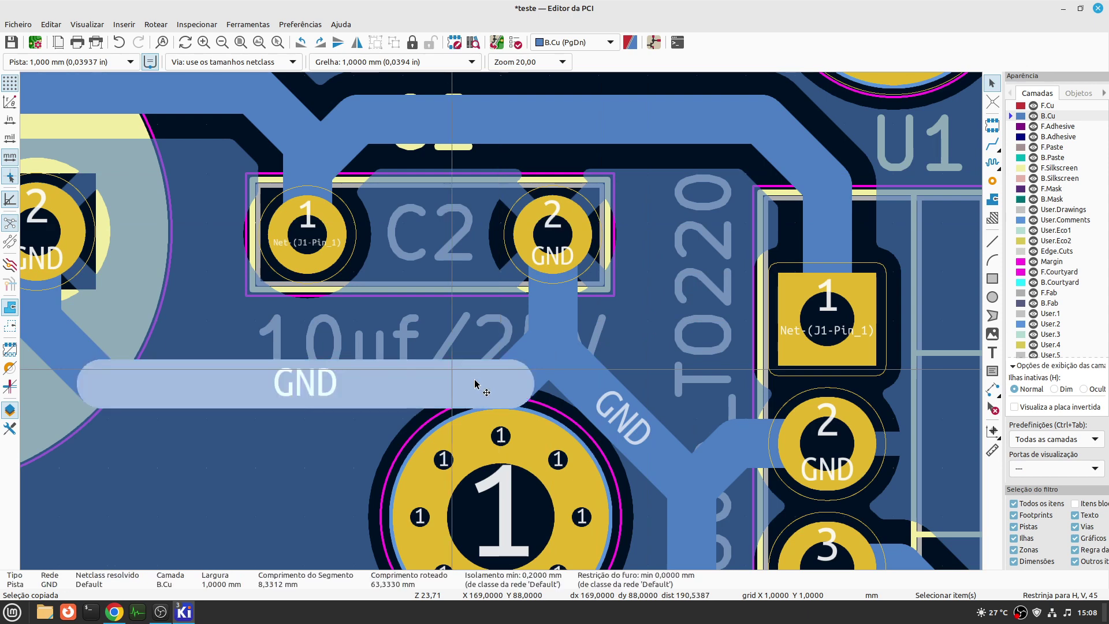
pyautogui.press('Delete')
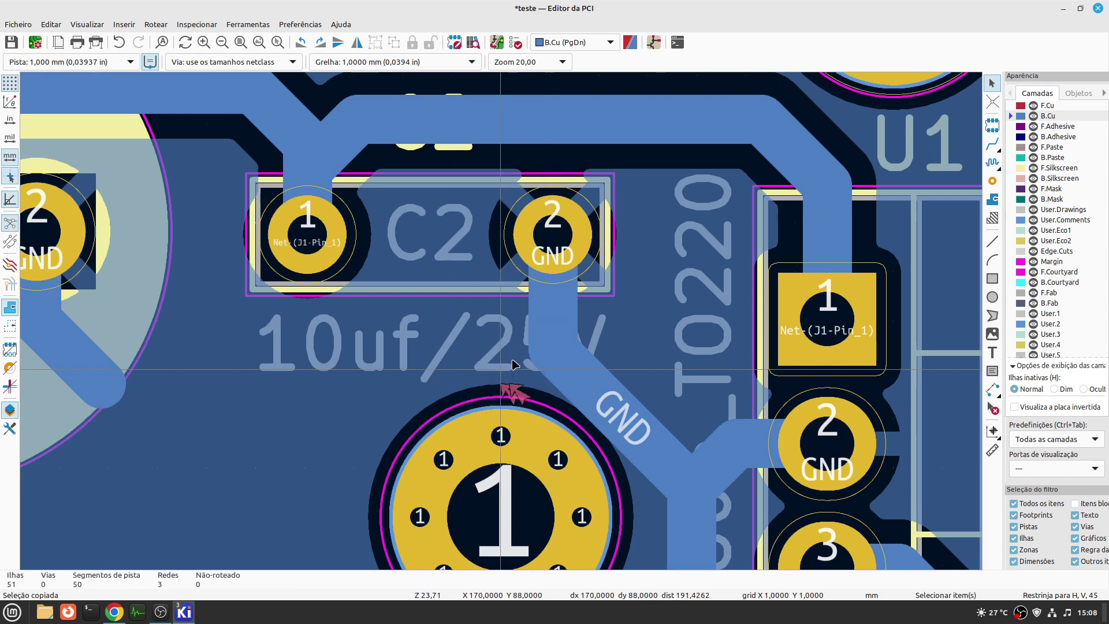
pyautogui.click(85, 380)
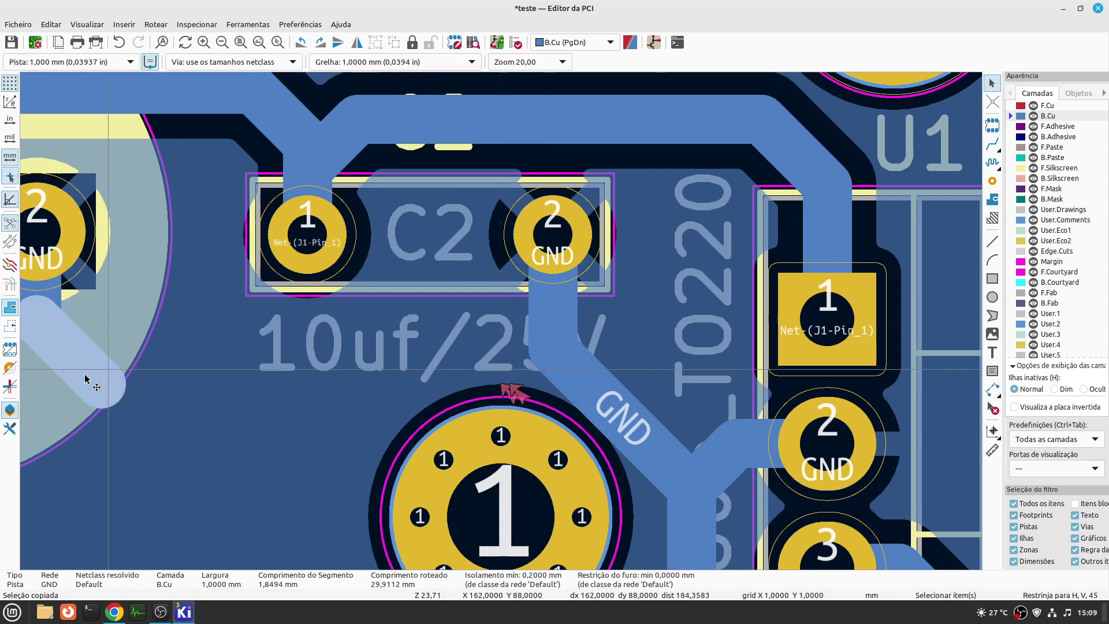
pyautogui.press('Delete')
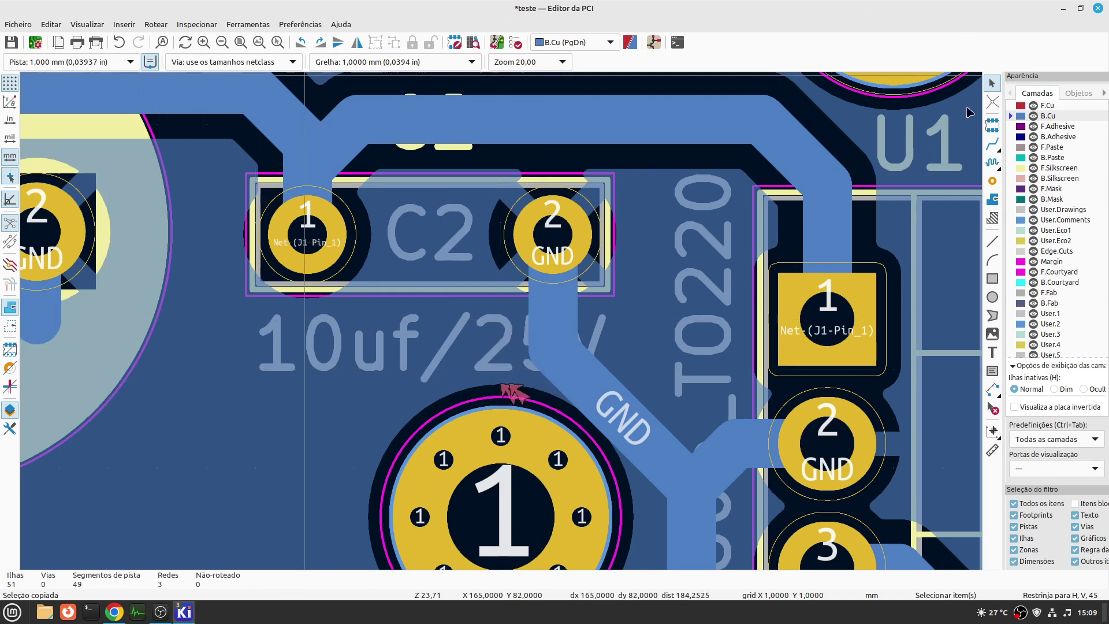
# - Route a 1 mm GND track on B.Cu from below C1's pad 2 to the track under C2's pad 2, clearing the central mounting hole
pyautogui.click(992, 144)
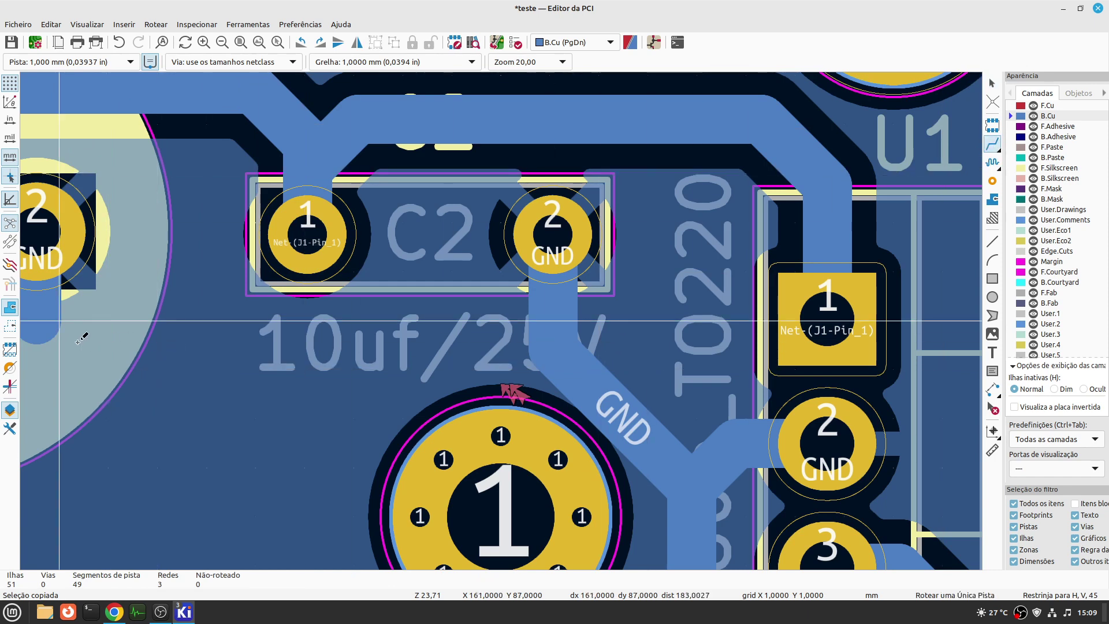
pyautogui.click(38, 327)
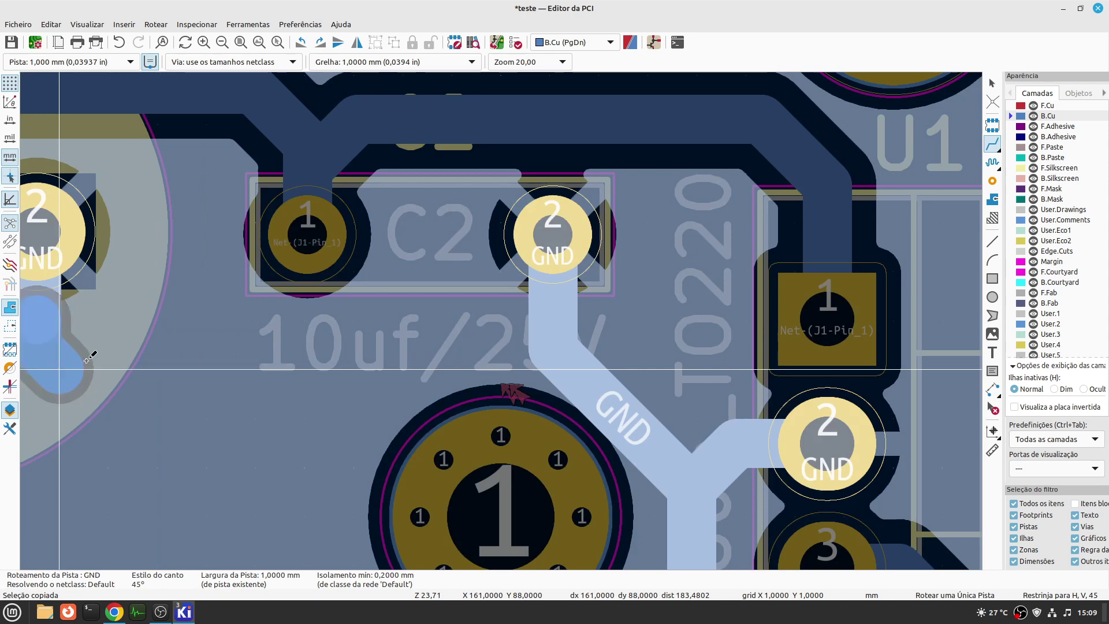
pyautogui.click(319, 345)
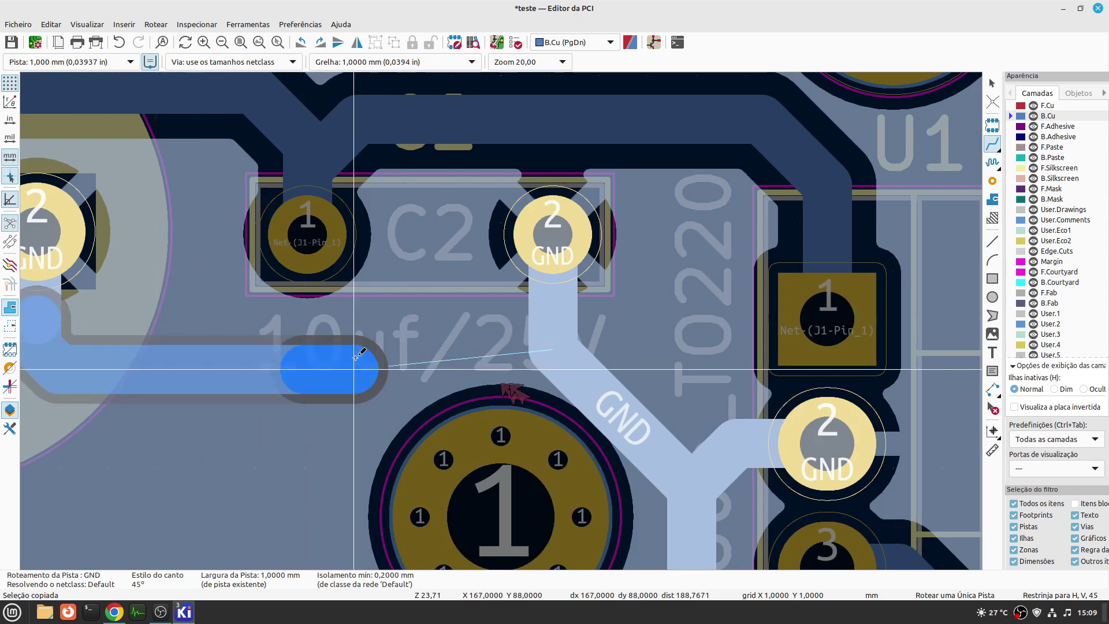
pyautogui.click(551, 318)
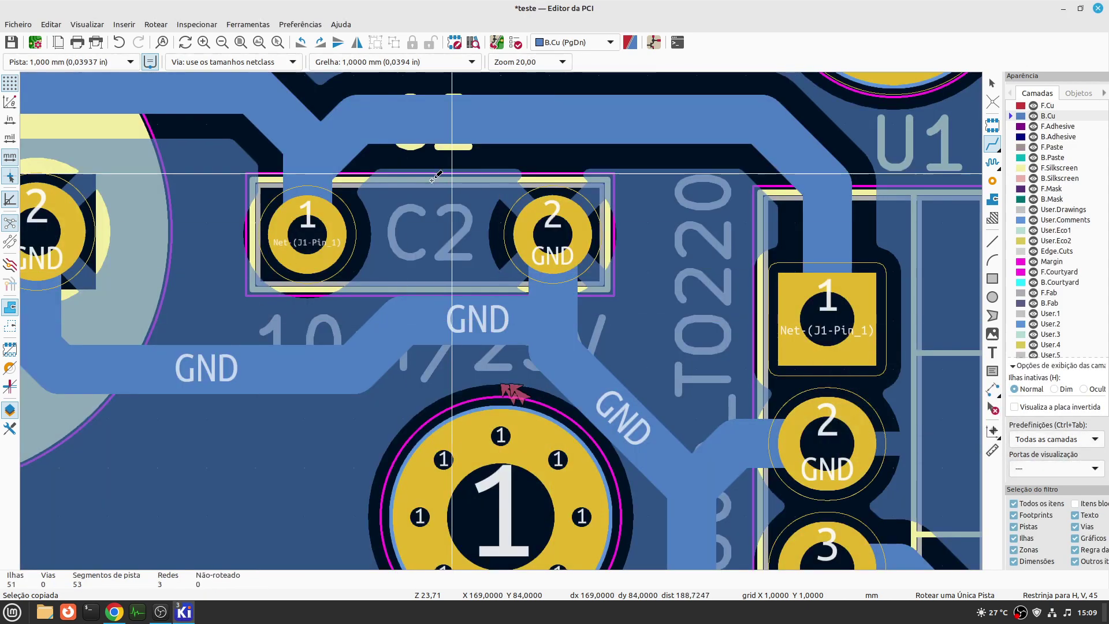
# - Rerun the design rule check on the rerouted board and close the checker
pyautogui.click(515, 42)
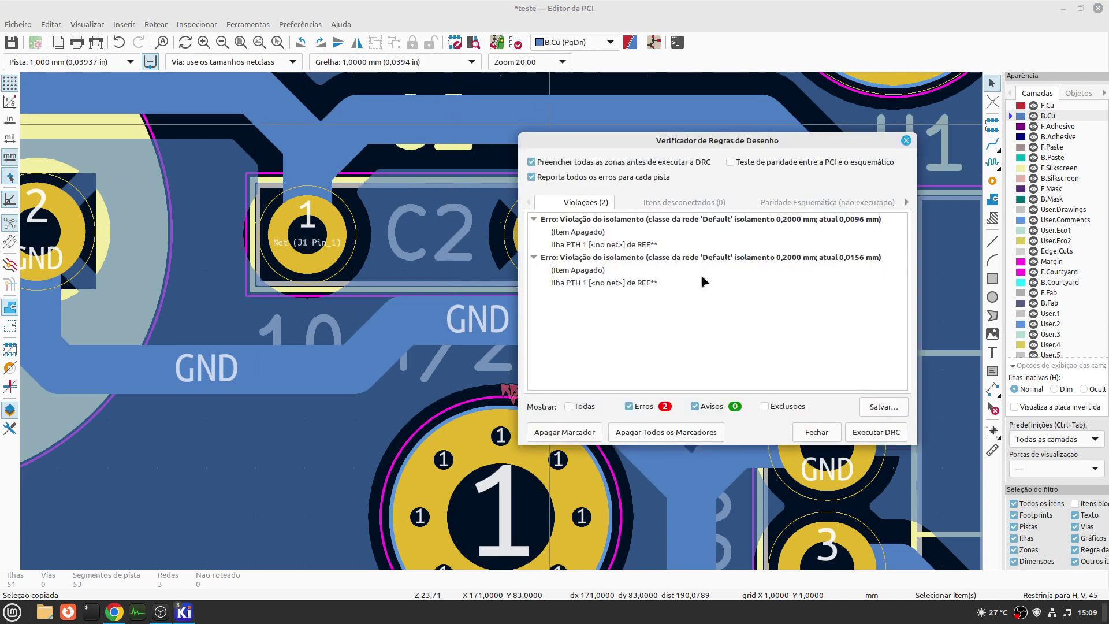
pyautogui.click(894, 435)
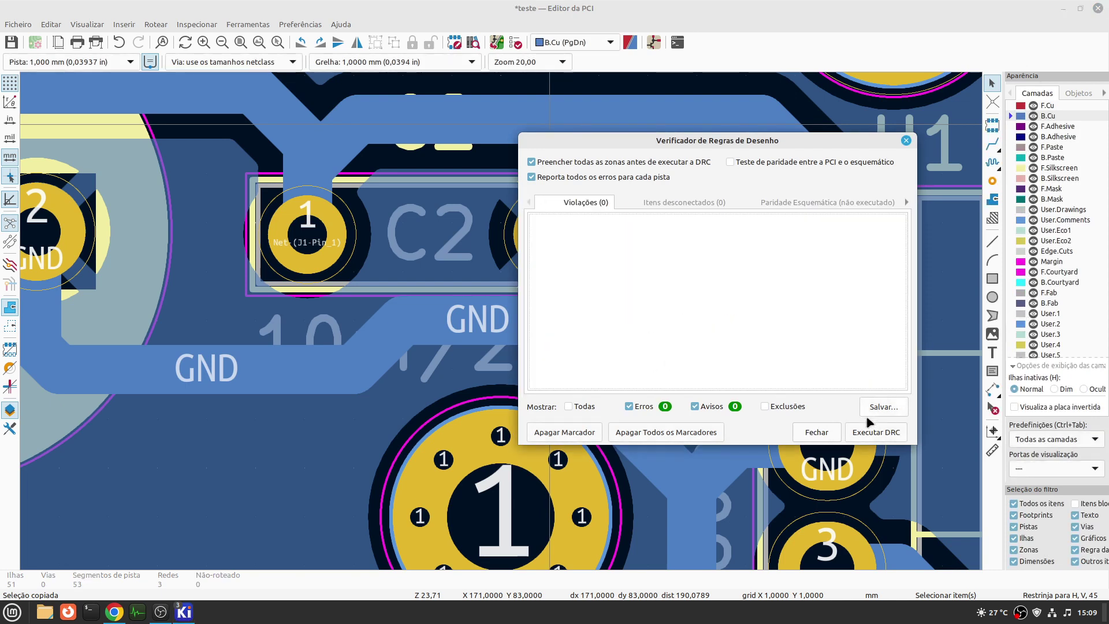
pyautogui.click(816, 432)
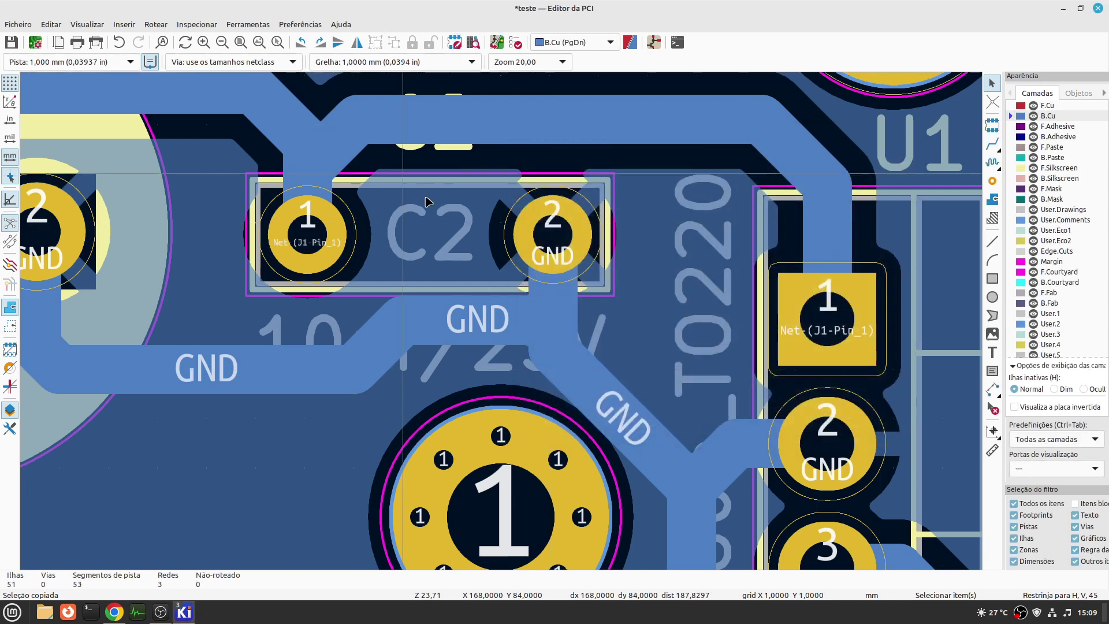
# - Inspect the rerouted board in the 3D viewer from the copper side, and flip it to the component side
pyautogui.press('Home')
pyautogui.click(86, 24)
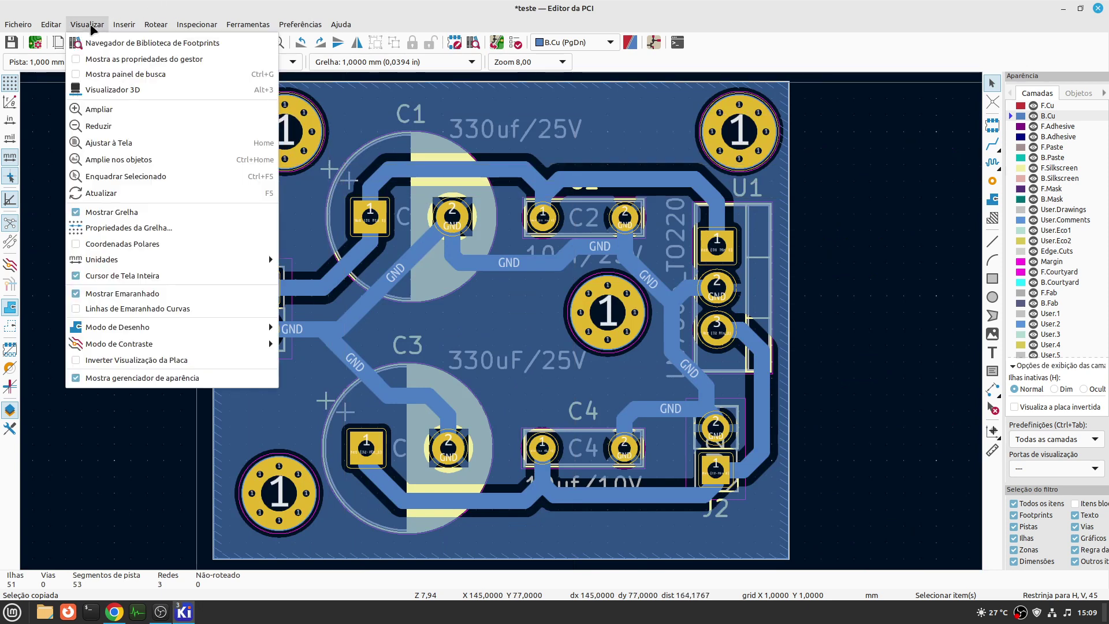
pyautogui.click(128, 92)
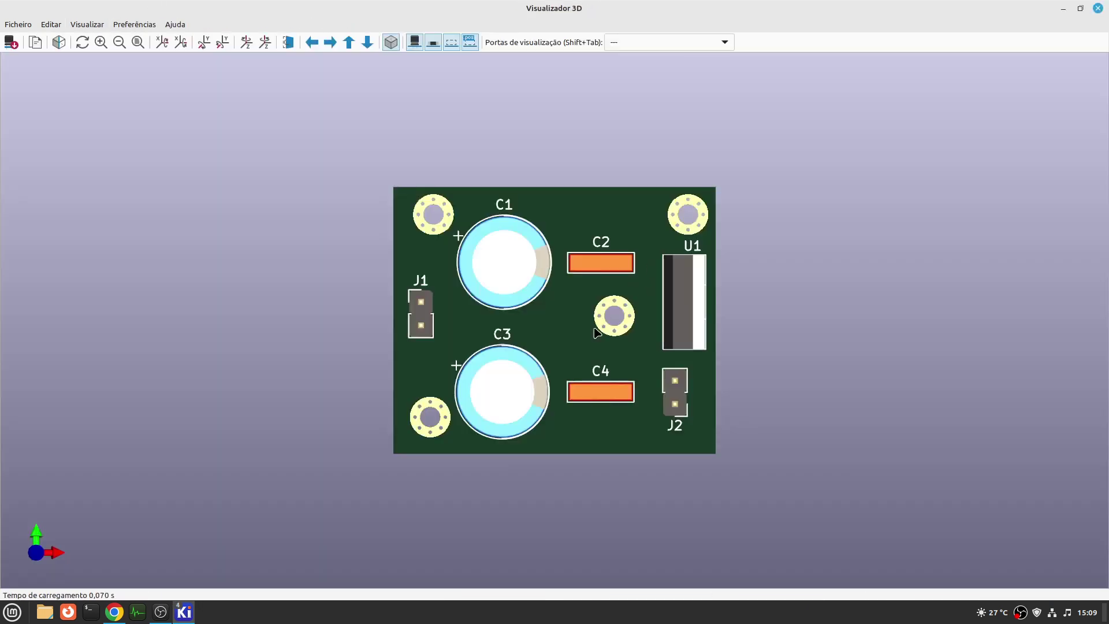
pyautogui.moveTo(577, 358); pyautogui.dragTo(631, 196)
pyautogui.moveTo(585, 311); pyautogui.dragTo(499, 54)
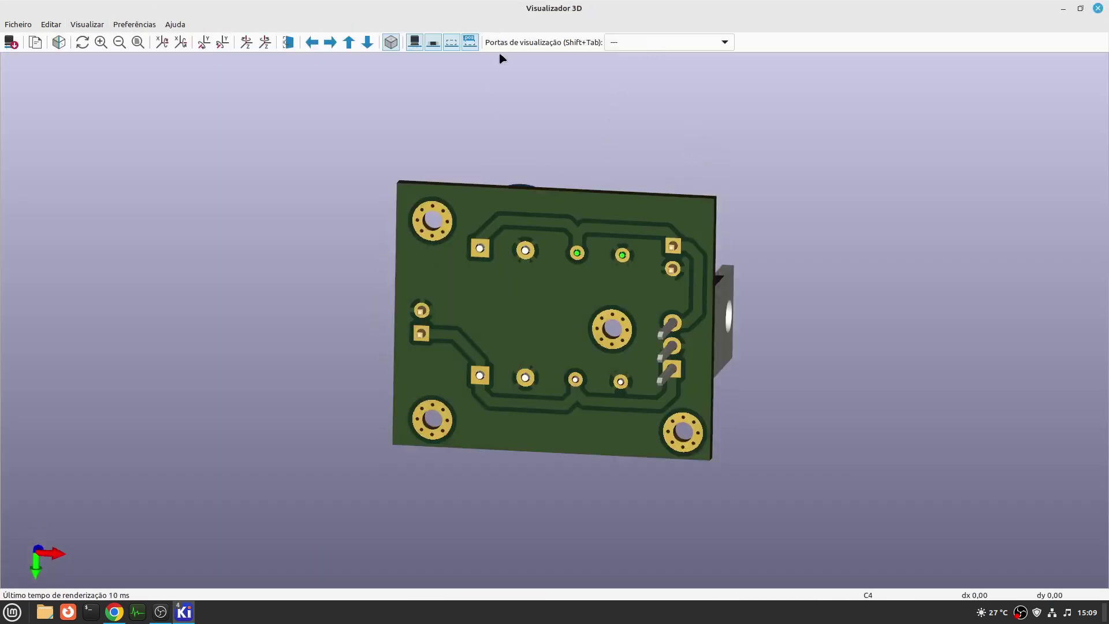
pyautogui.moveTo(603, 310); pyautogui.dragTo(655, 216)
pyautogui.scroll(5, 536, 347)
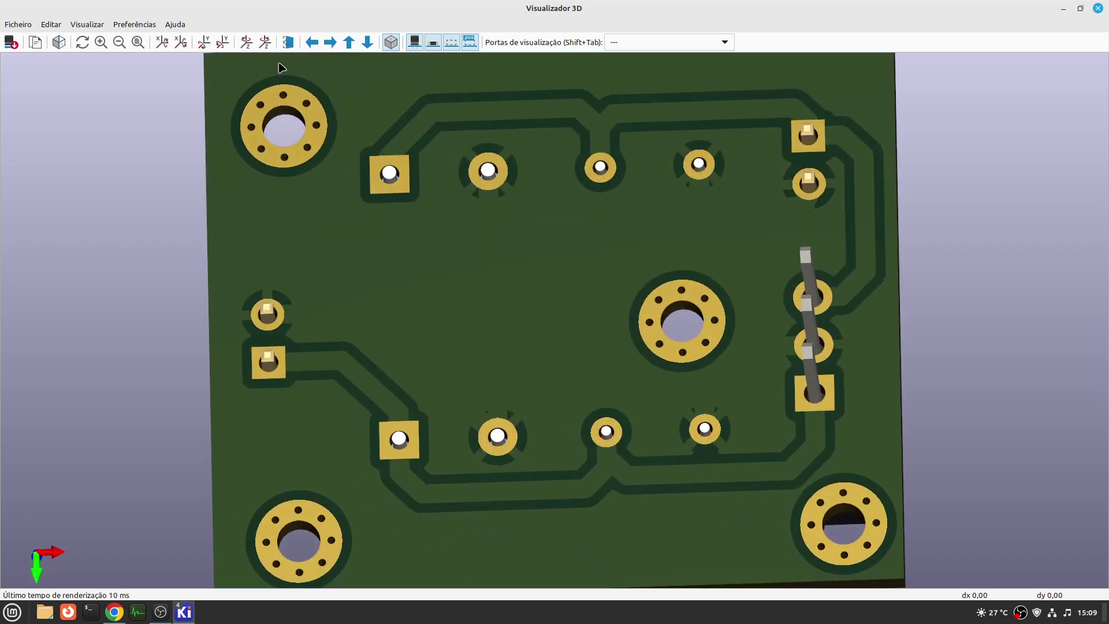
pyautogui.click(288, 43)
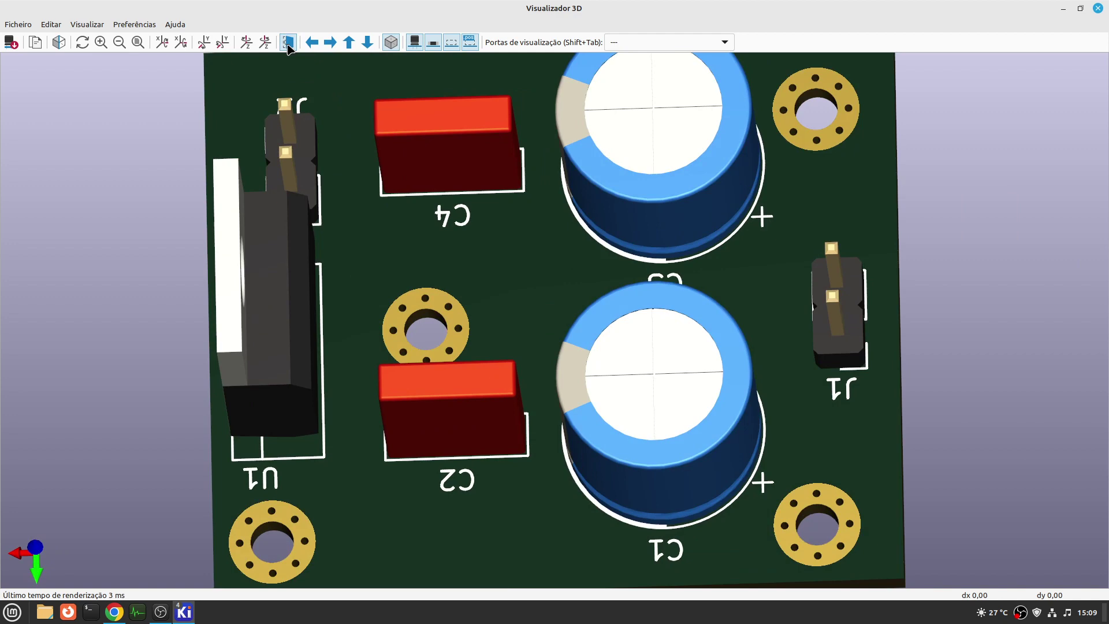
# - Compare the copper side and component side of the rerouted board in the 3D viewer, and close it
pyautogui.click(289, 42)
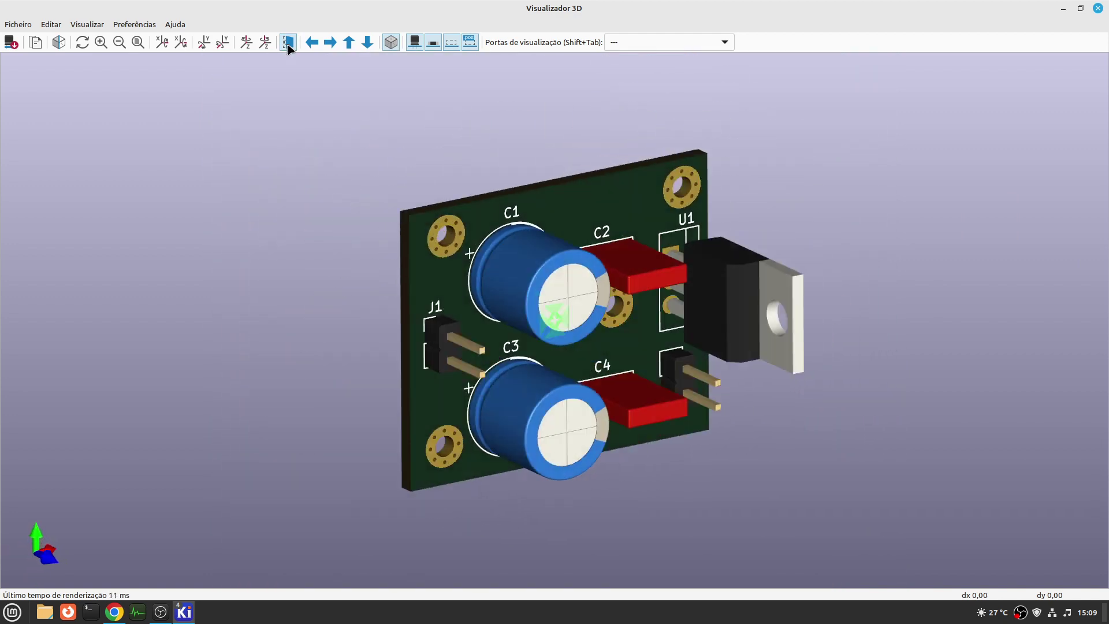
pyautogui.click(288, 42)
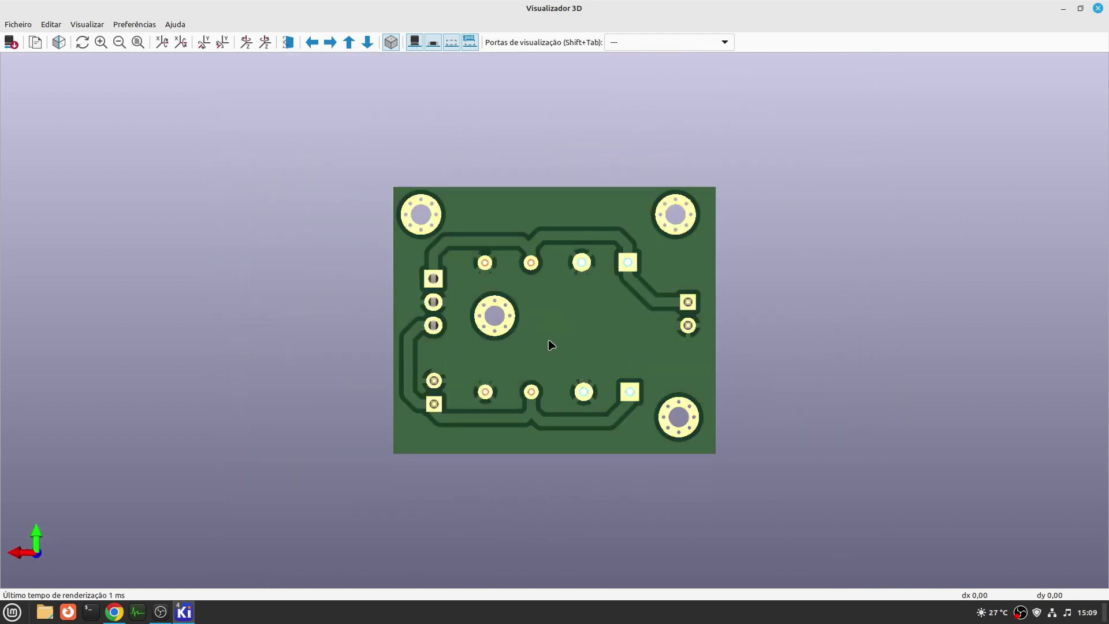
pyautogui.scroll(3, 552, 345)
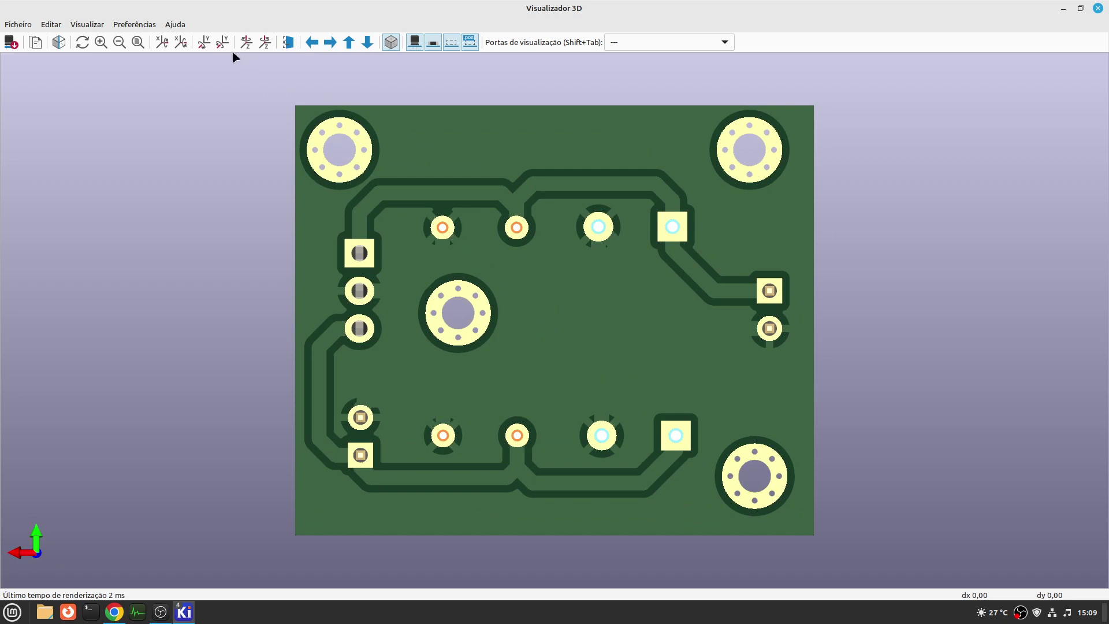
pyautogui.click(288, 42)
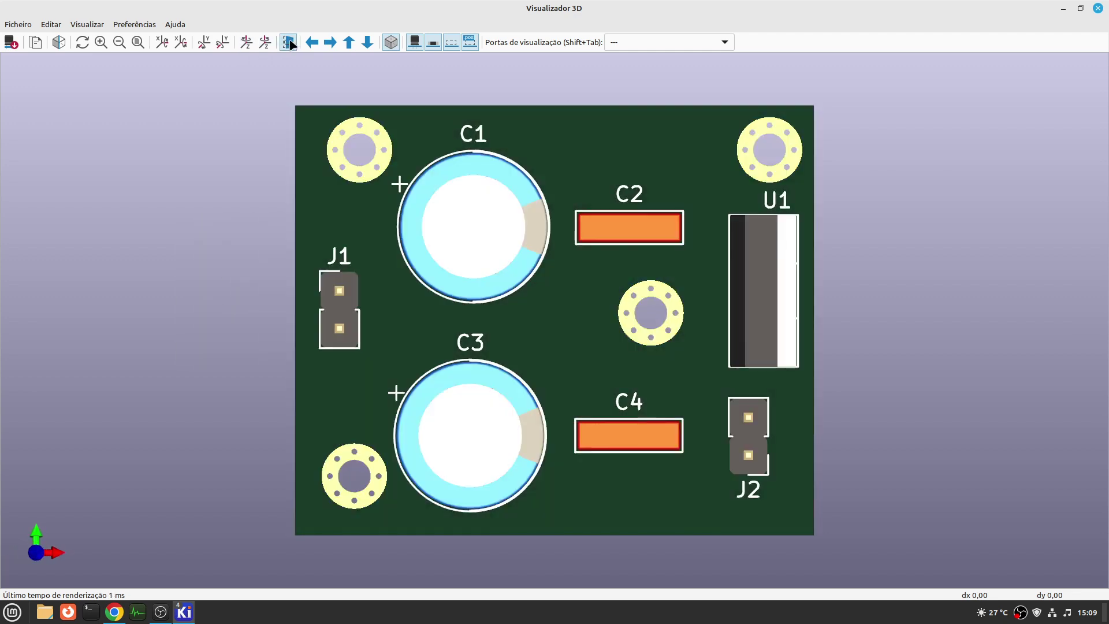
pyautogui.click(288, 42)
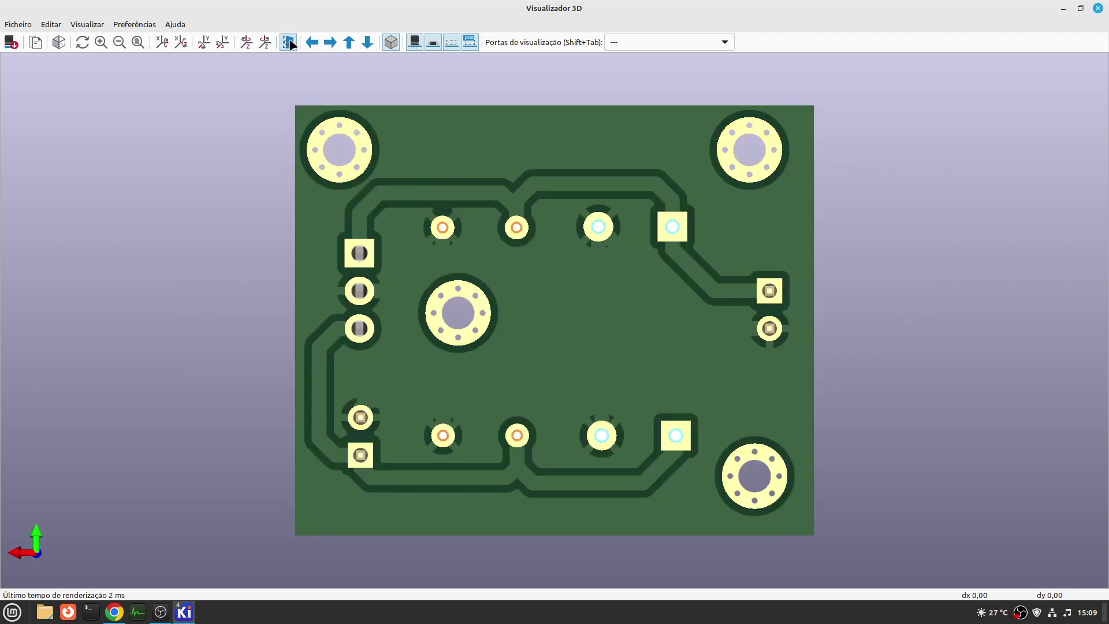
pyautogui.click(288, 42)
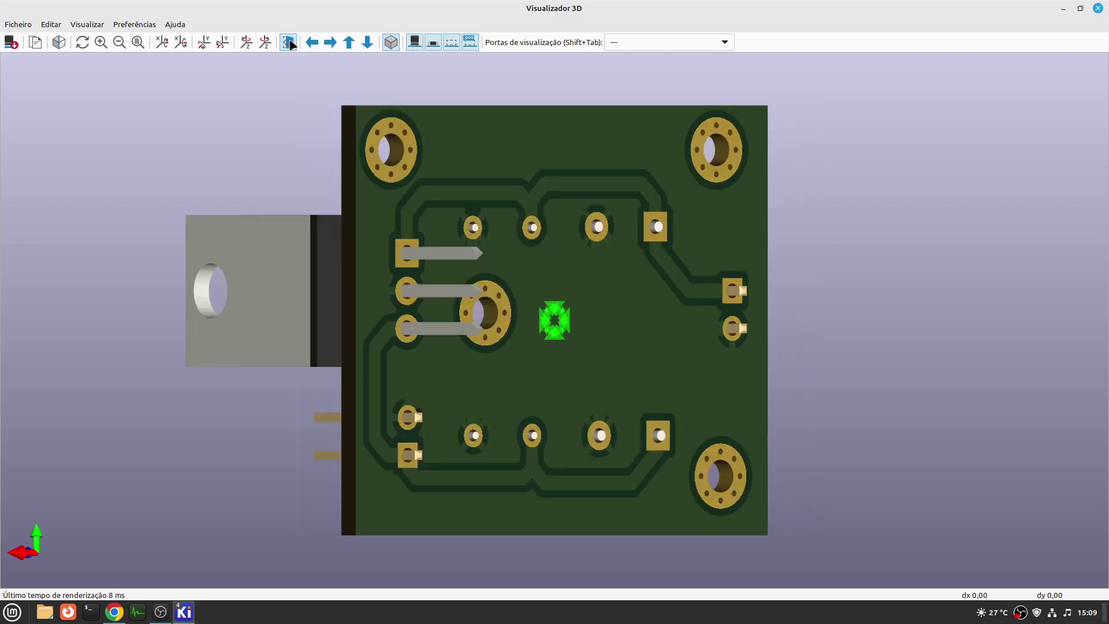
pyautogui.click(1097, 8)
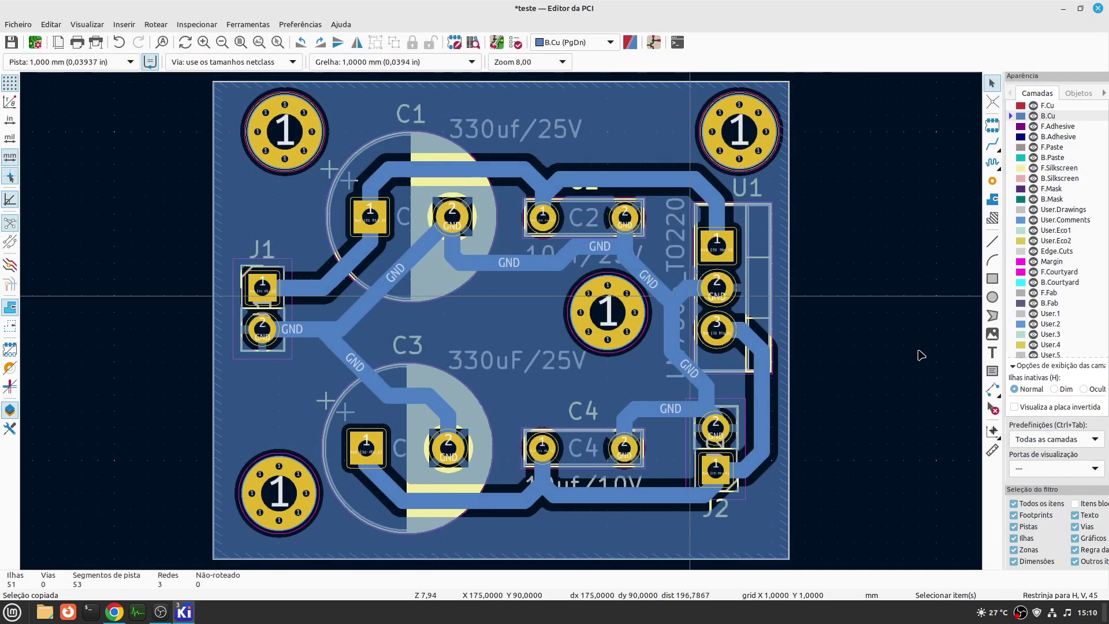
# - Add the two-line F.Silkscreen text "Placa teste / Kicad 7" at the board's upper edge, between C1 and the upper-right mounting hole
pyautogui.click(992, 353)
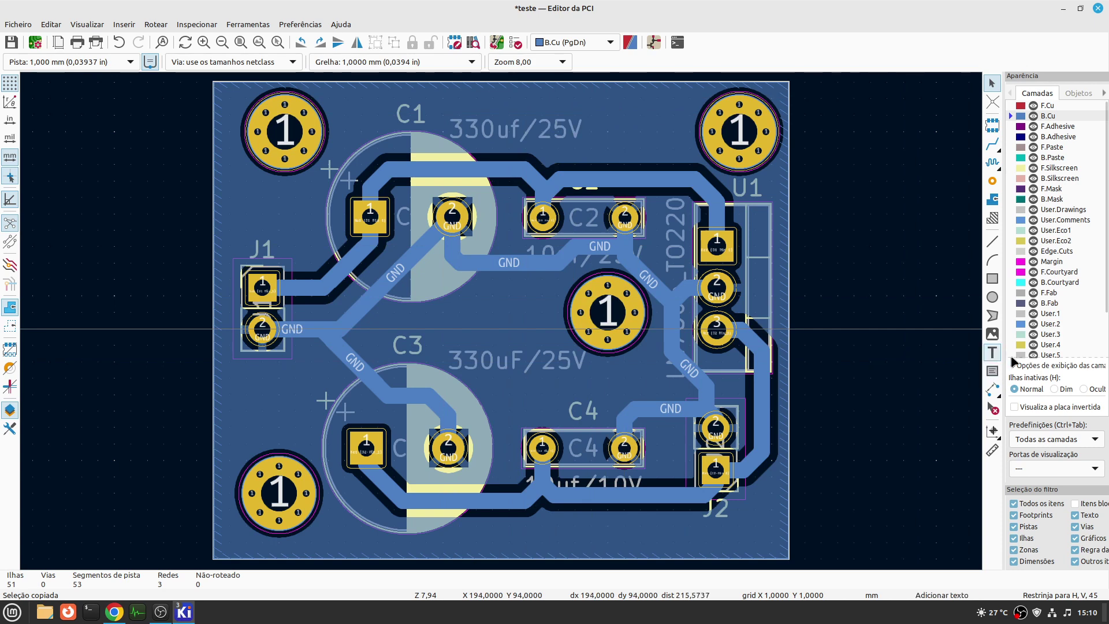
pyautogui.click(979, 362)
pyautogui.moveTo(849, 265); pyautogui.dragTo(433, 247)
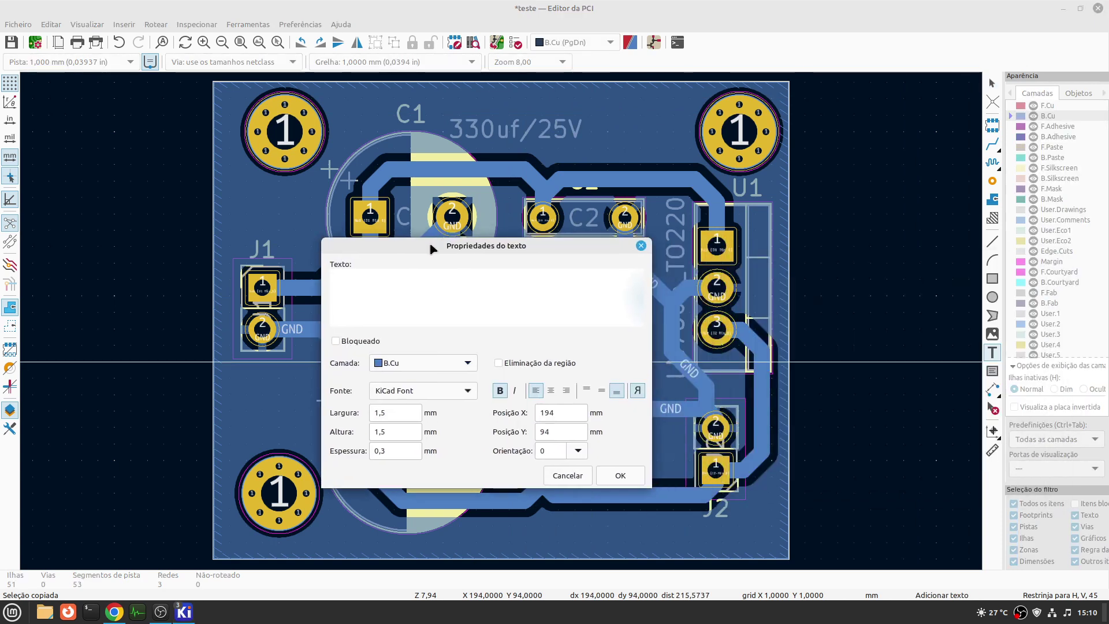
pyautogui.click(468, 363)
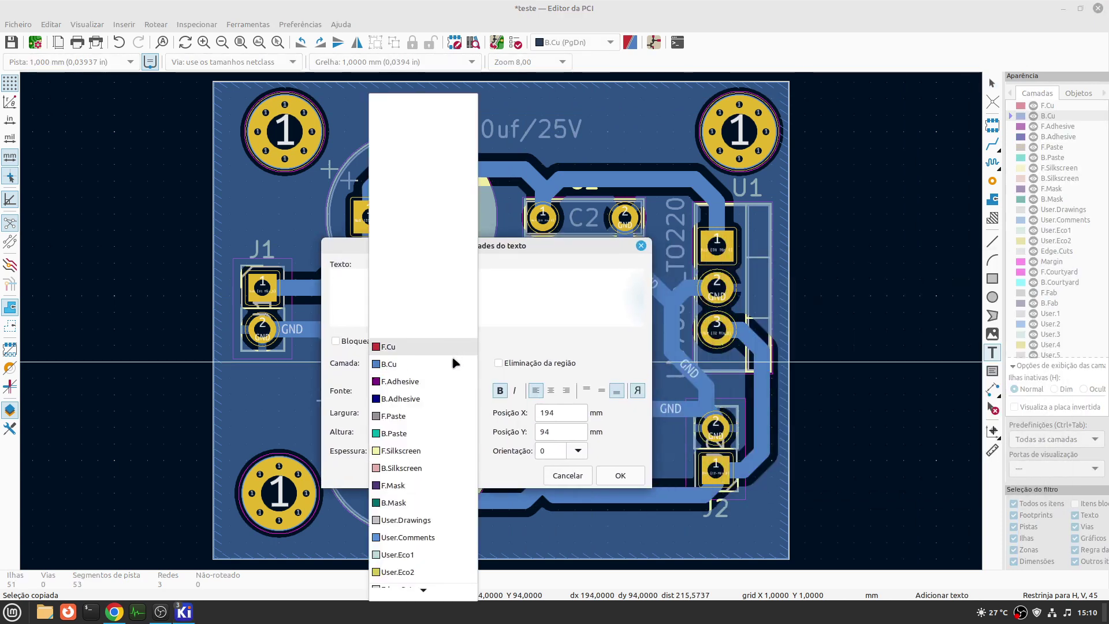
pyautogui.click(415, 457)
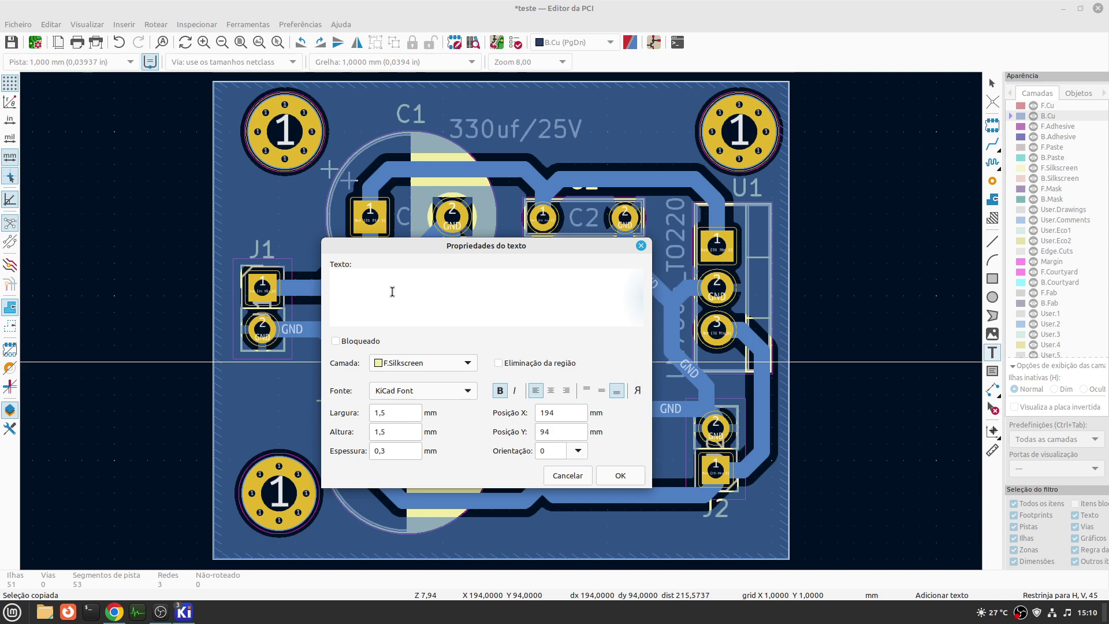
pyautogui.write('Placa teste')
pyautogui.click(620, 475)
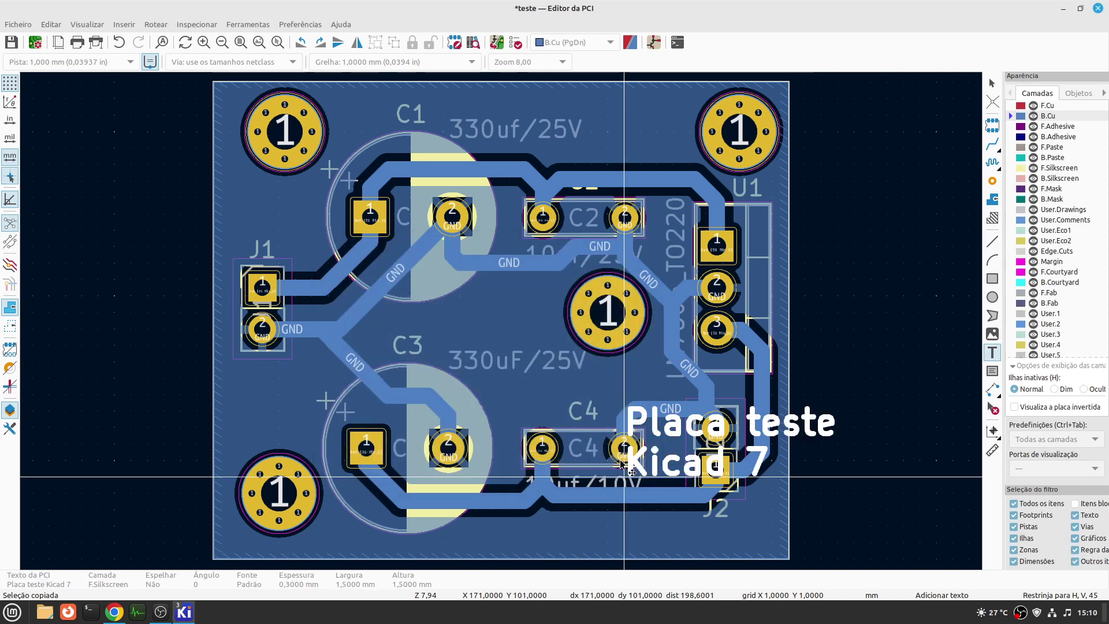
pyautogui.click(483, 151)
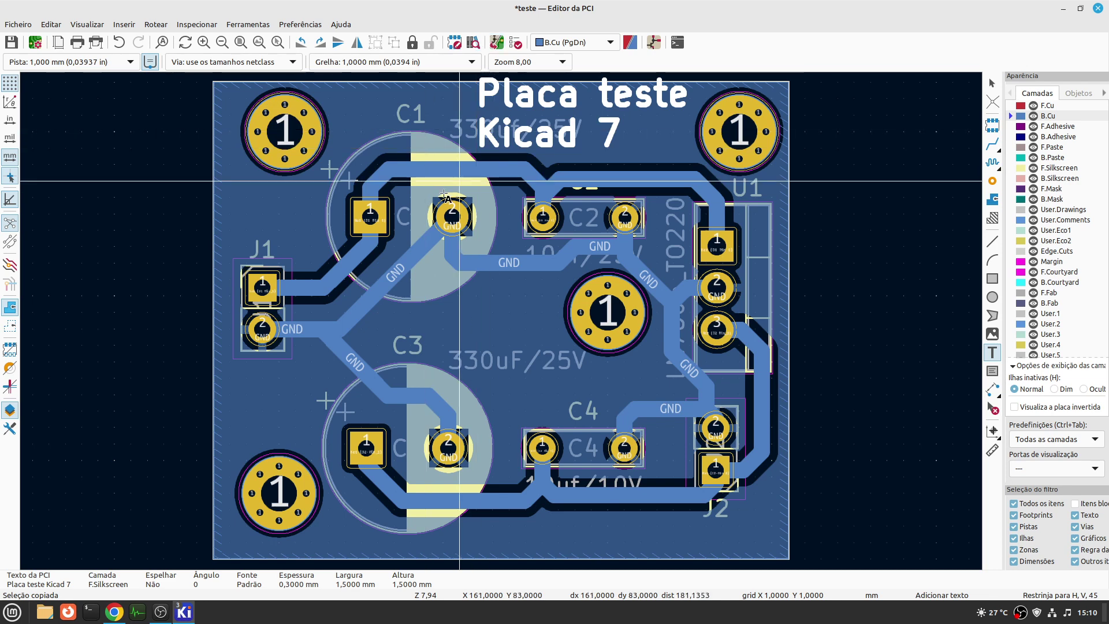
pyautogui.click(493, 98)
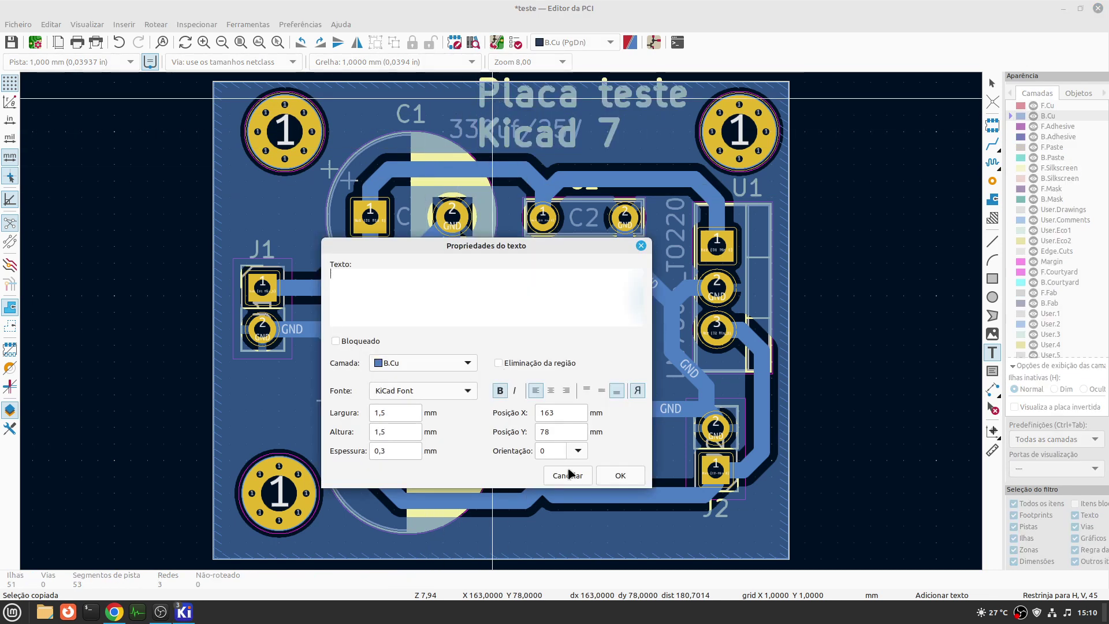
pyautogui.press('Escape')
pyautogui.press('Escape')
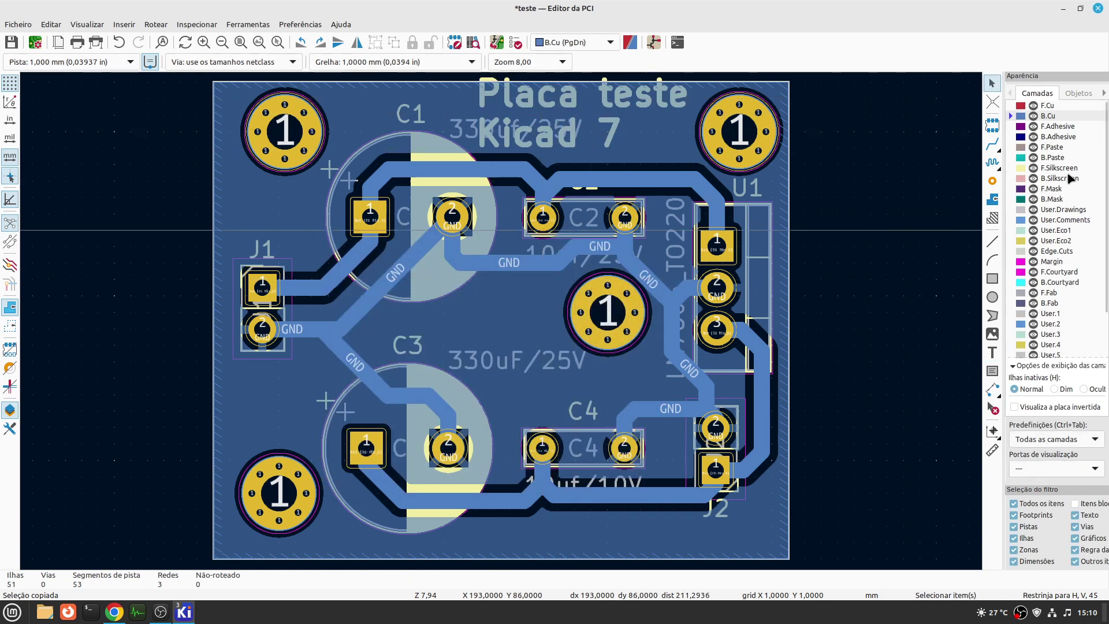
# - Make F.Silkscreen the active layer and set the board title's text width and height to 1.25 mm
pyautogui.click(1021, 169)
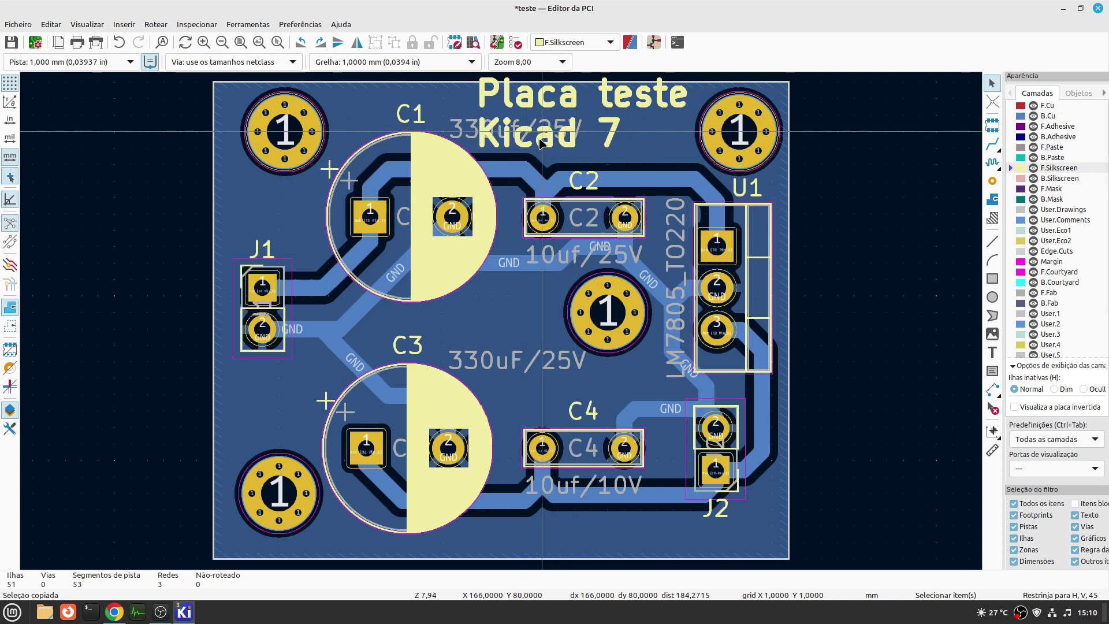
pyautogui.doubleClick(545, 142)
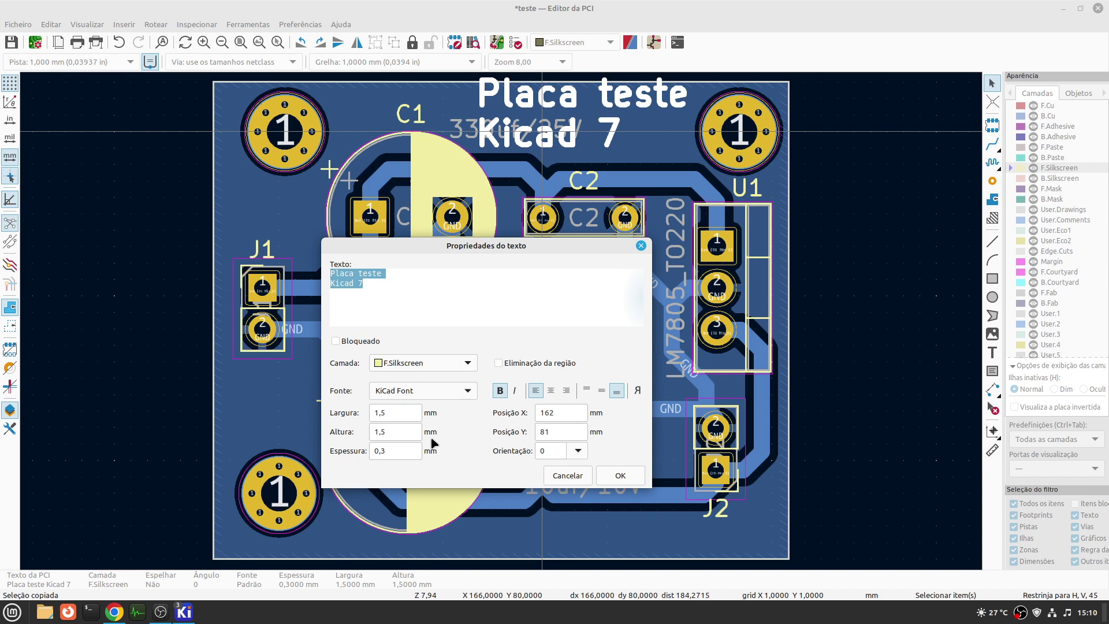
pyautogui.click(401, 414)
pyautogui.press('Tab')
pyautogui.click(619, 474)
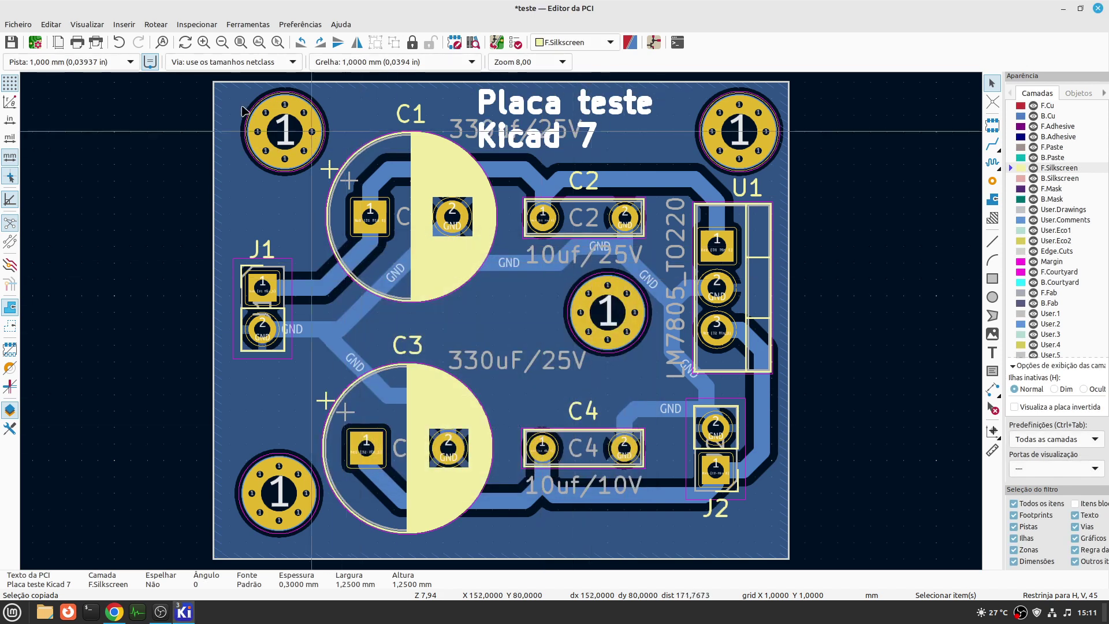
# - Check the resized board title in the 3D viewer and close the viewer
pyautogui.click(85, 24)
pyautogui.click(115, 74)
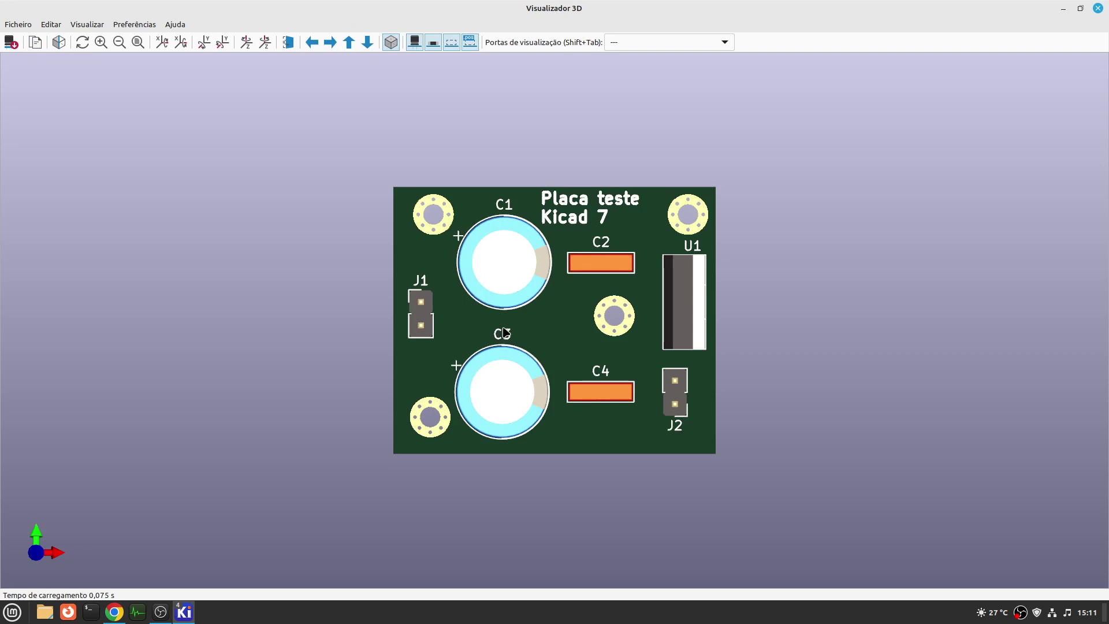
pyautogui.click(1097, 8)
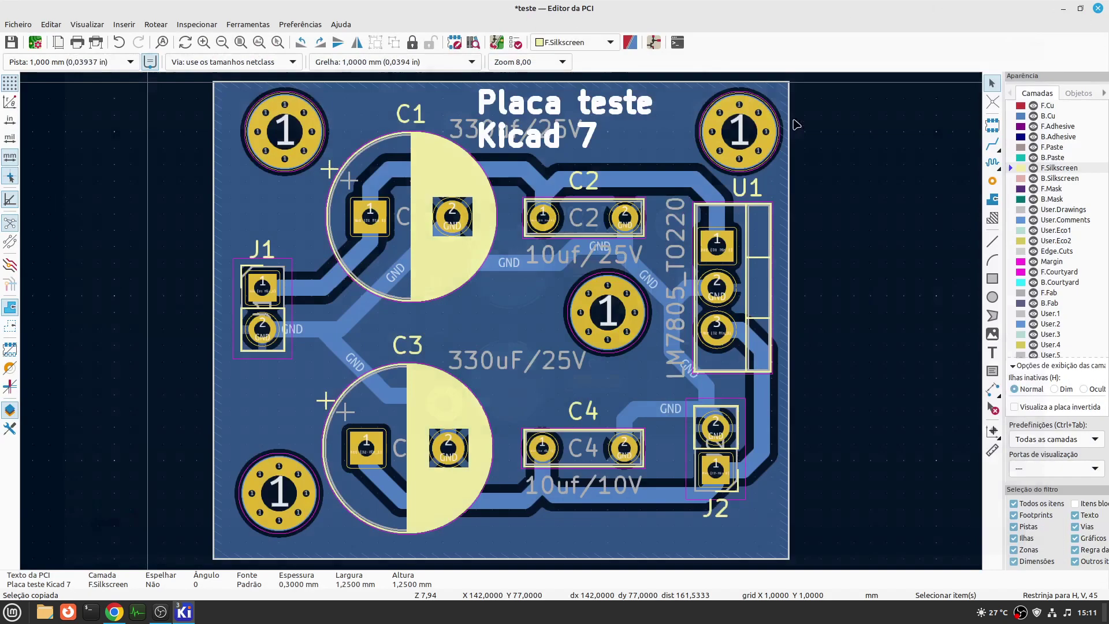
# - Set the line thickness of the "Placa teste / Kicad 7" text to 0.2 mm
pyautogui.doubleClick(520, 109)
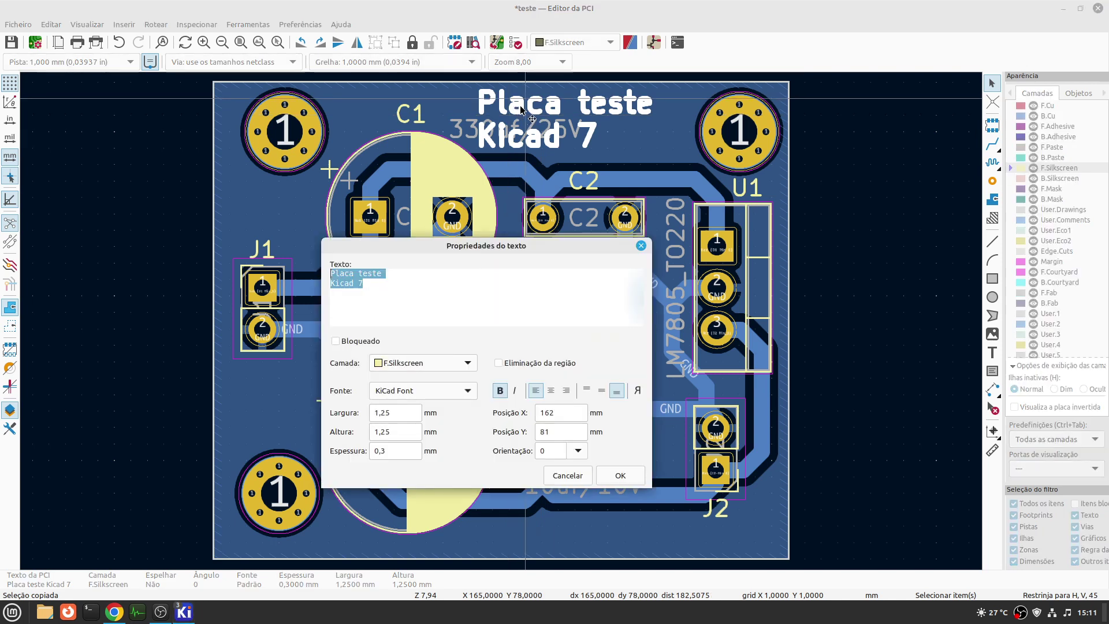
pyautogui.click(396, 449)
pyautogui.write('0,2')
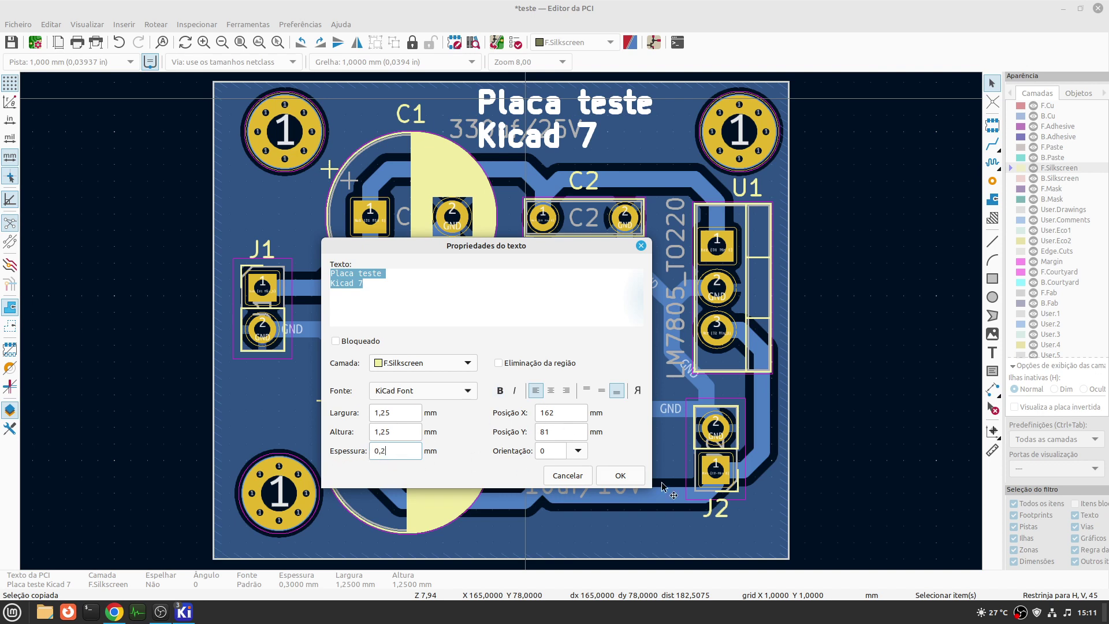
pyautogui.click(620, 475)
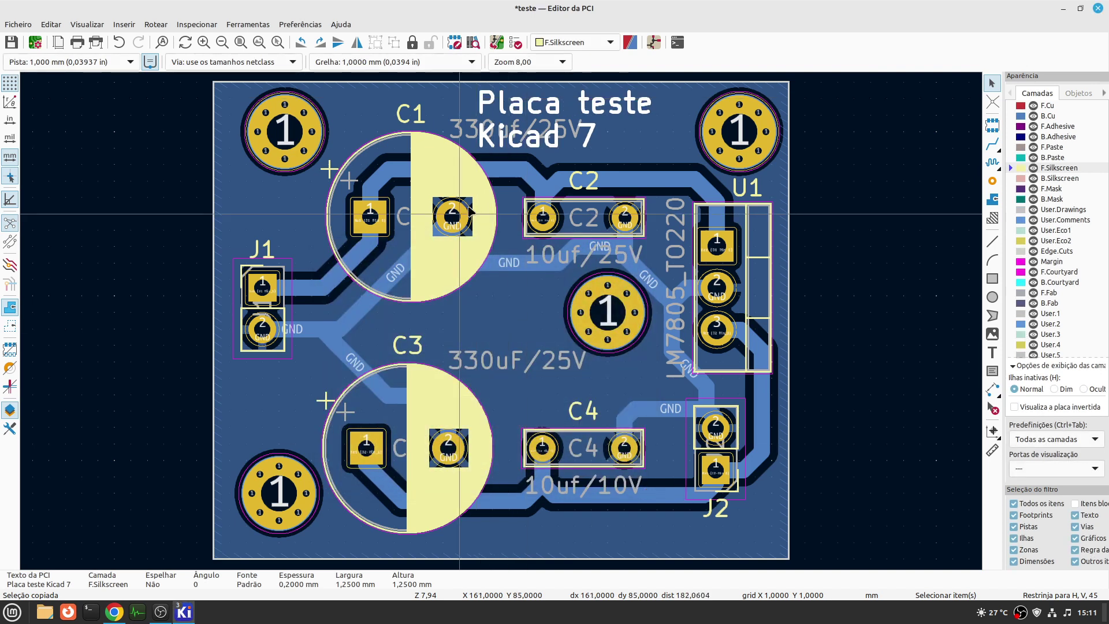
# - Inspect the thinner board title up close in the 3D viewer and return to the layout
pyautogui.click(101, 25)
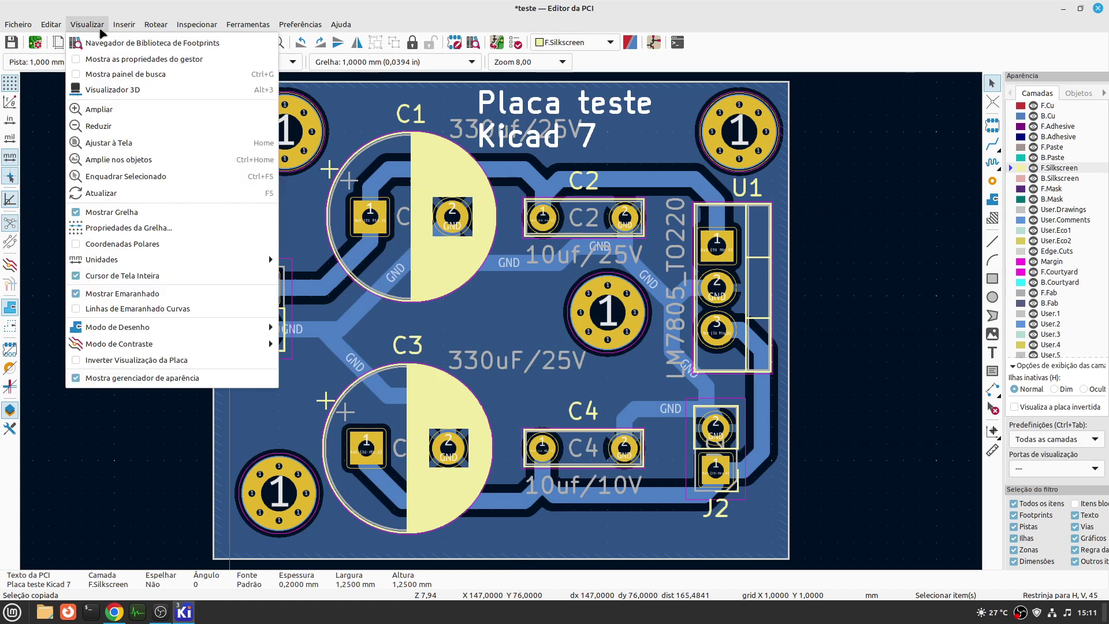
pyautogui.click(98, 91)
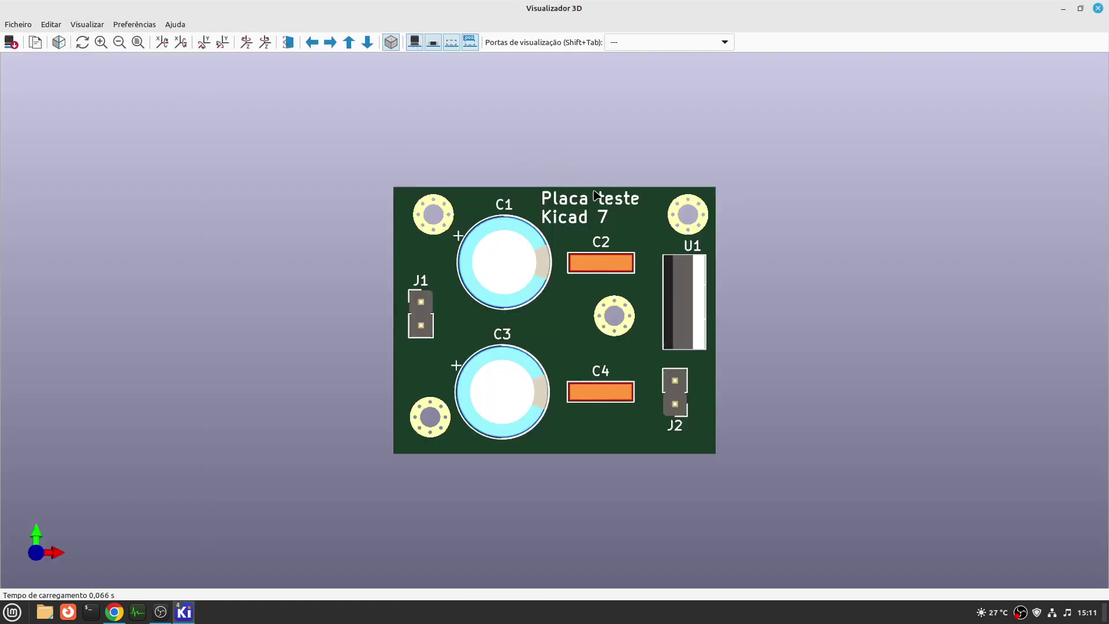
pyautogui.scroll(8, 594, 195)
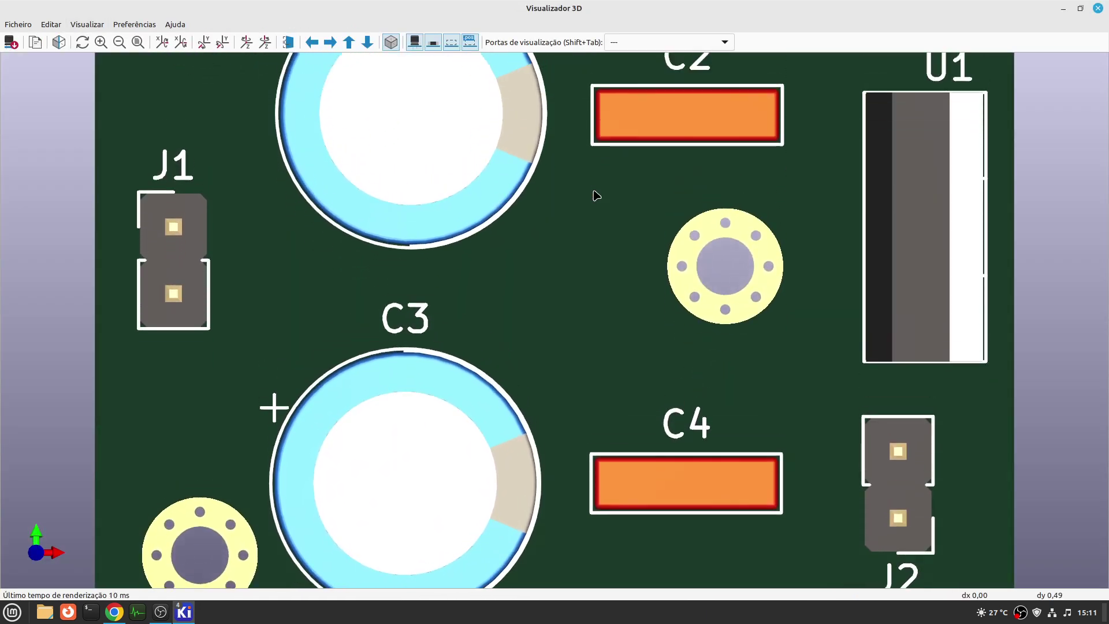
pyautogui.scroll(5, 597, 195)
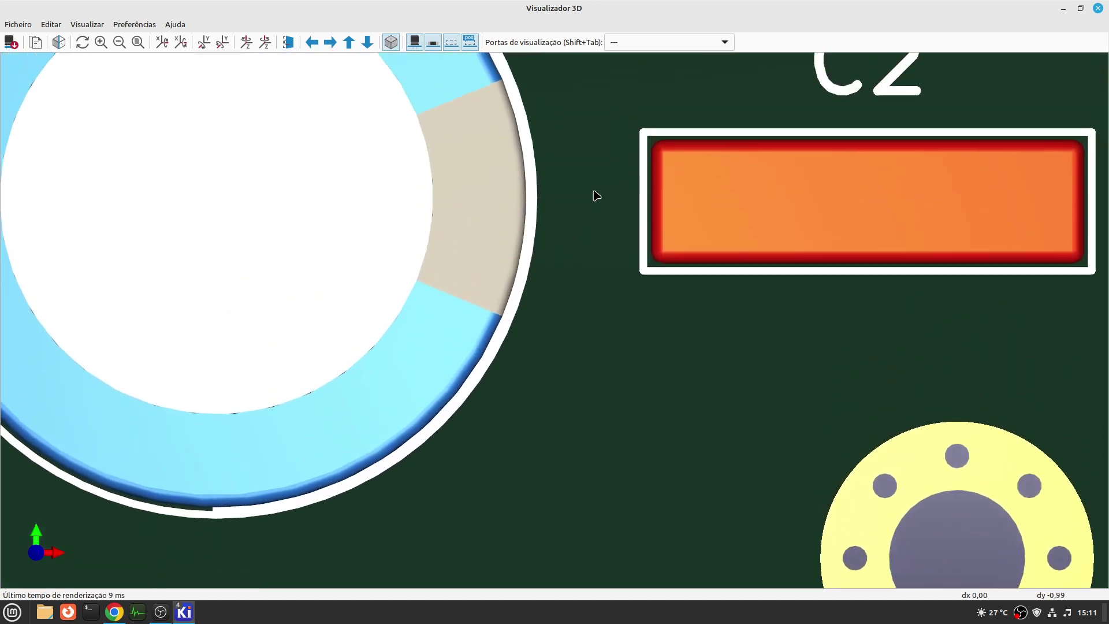
pyautogui.scroll(-6, 596, 195)
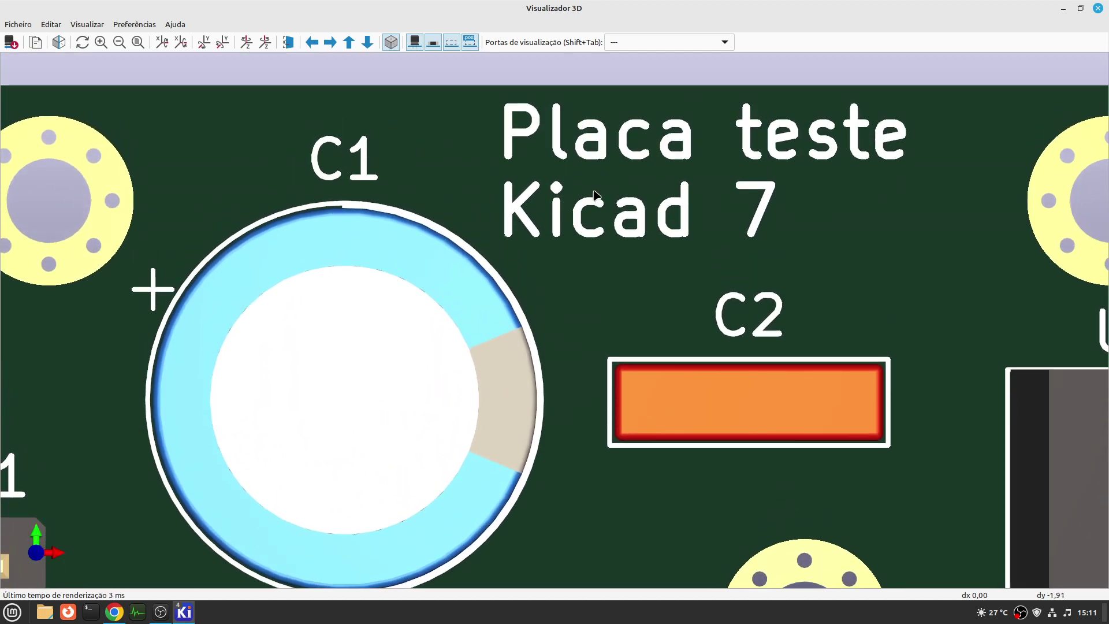
pyautogui.keyDown('shift'); pyautogui.scroll(1, 595, 195); pyautogui.keyUp('shift')
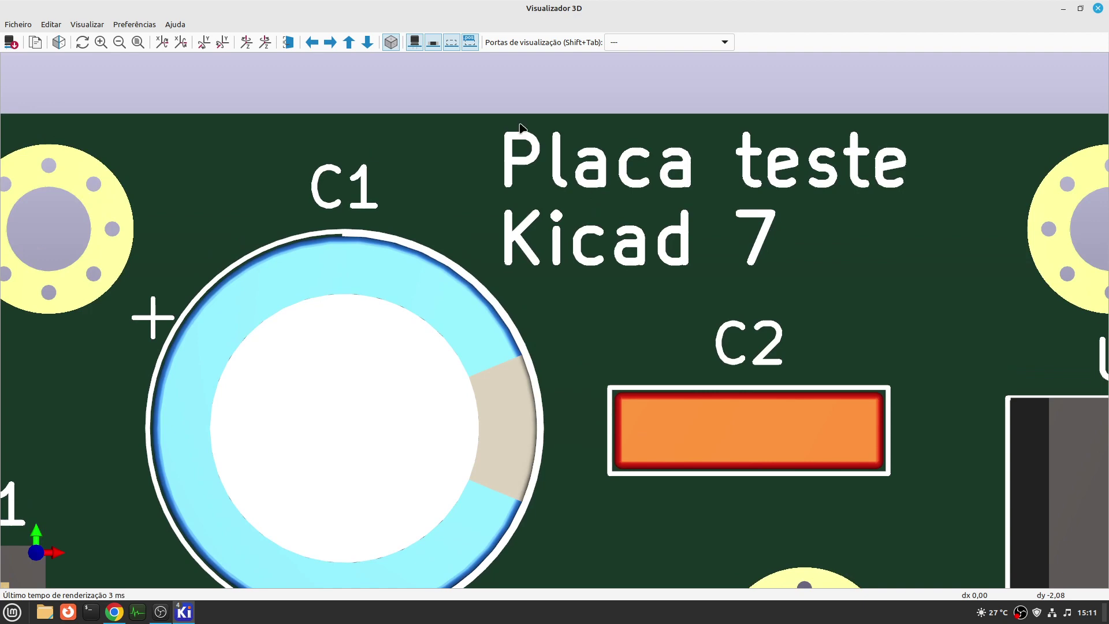
pyautogui.click(1097, 8)
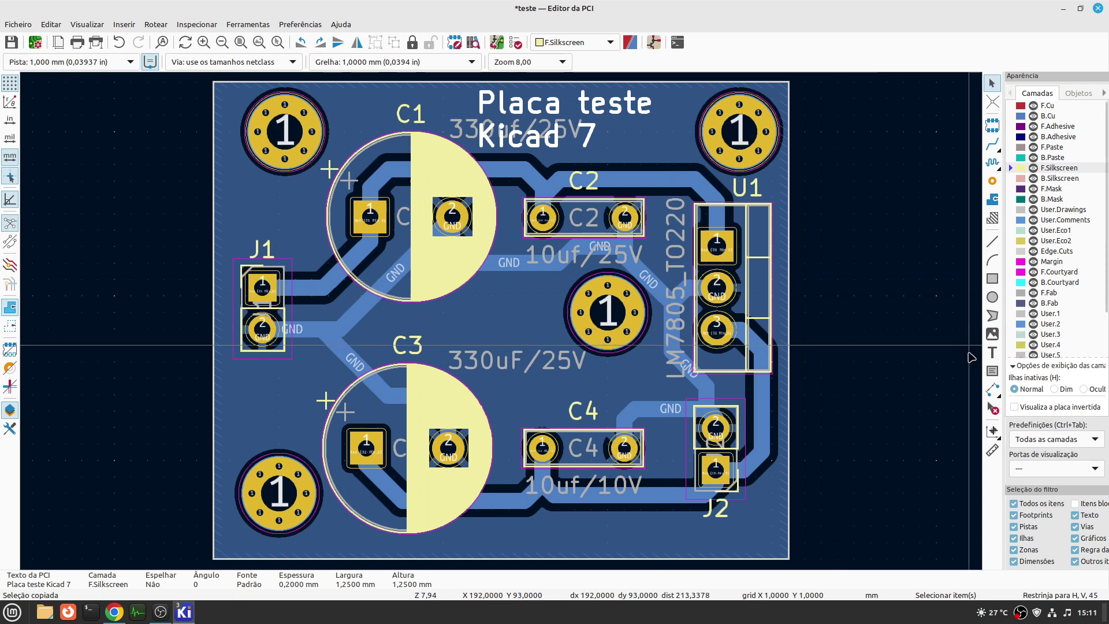
# - Create the F.Silkscreen text "+12V" as a knockout label, centred horizontally and vertically
pyautogui.click(992, 353)
pyautogui.click(980, 362)
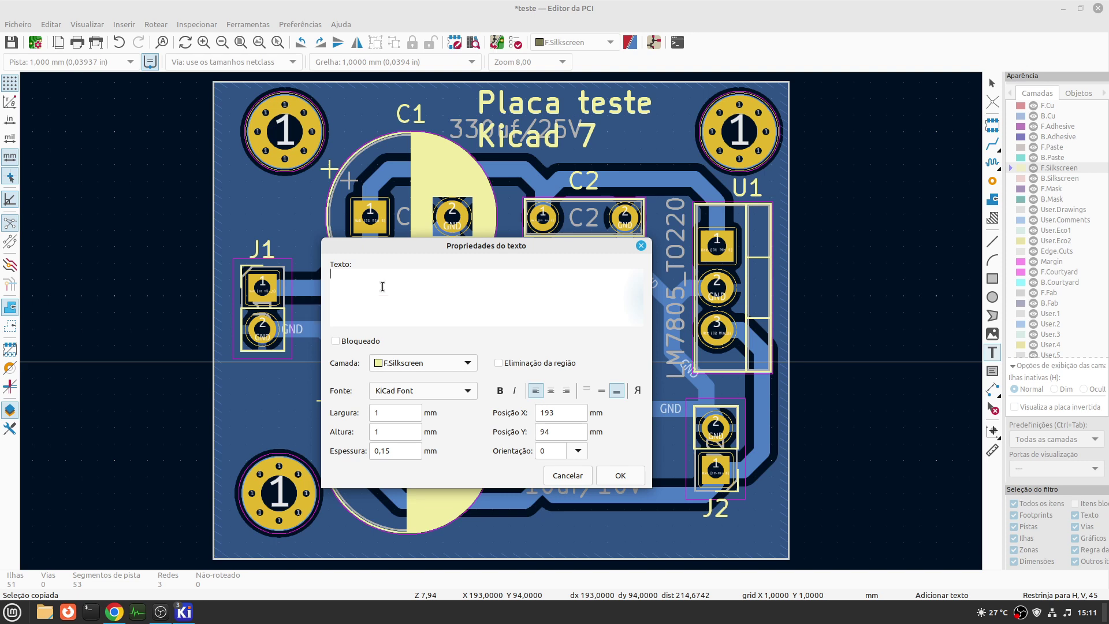
pyautogui.write('+12V')
pyautogui.click(500, 363)
pyautogui.click(602, 392)
pyautogui.click(550, 391)
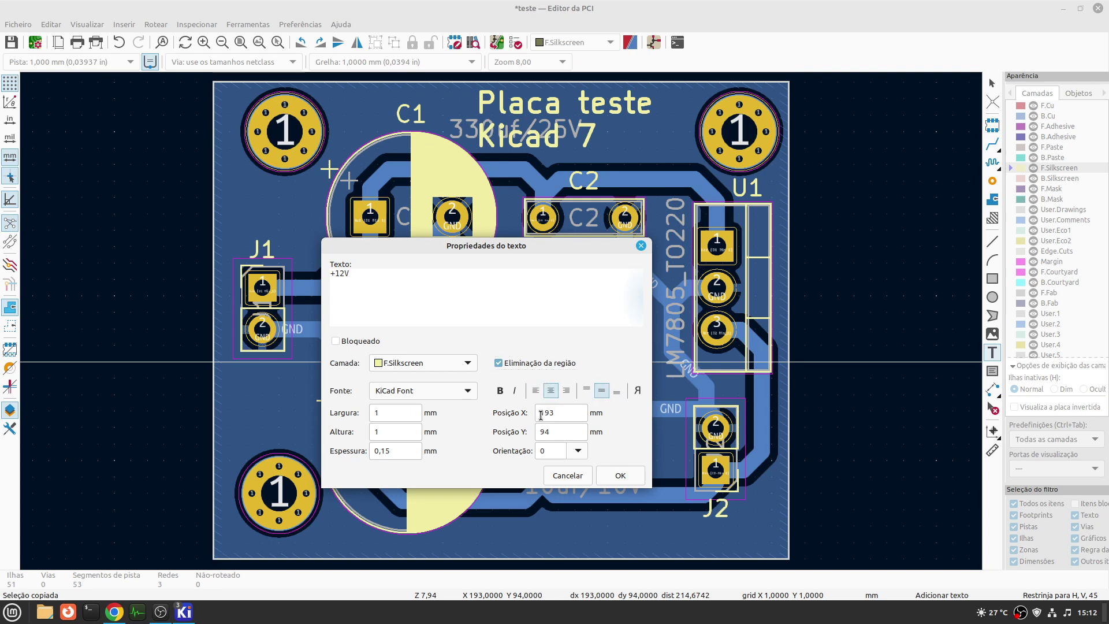
pyautogui.click(621, 475)
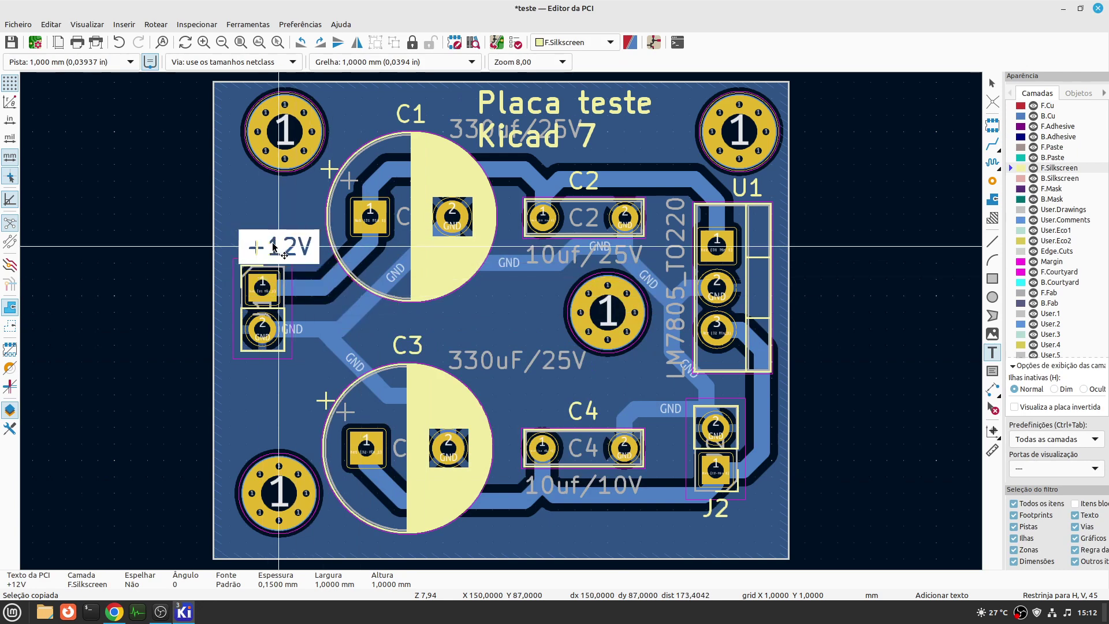
# - Rotate the "+12V" label to -90° and place it beside pin 1 of J1 at X 152, Y 88 mm
pyautogui.scroll(3, 196, 247)
pyautogui.scroll(-1, 506, 325)
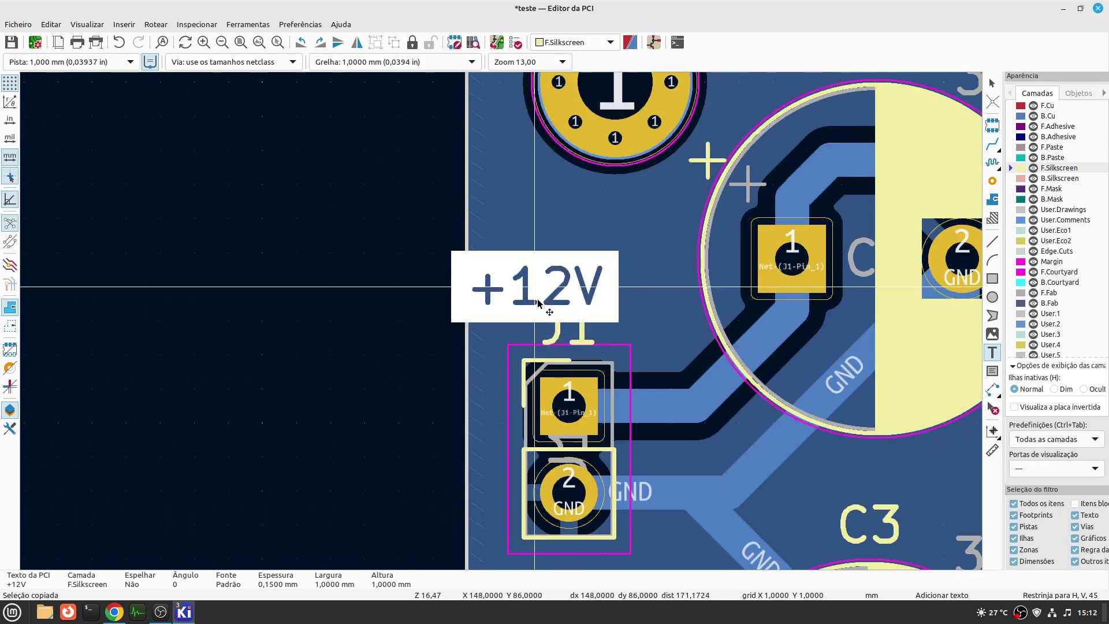
pyautogui.press('r')
pyautogui.press('r')
pyautogui.press('r')
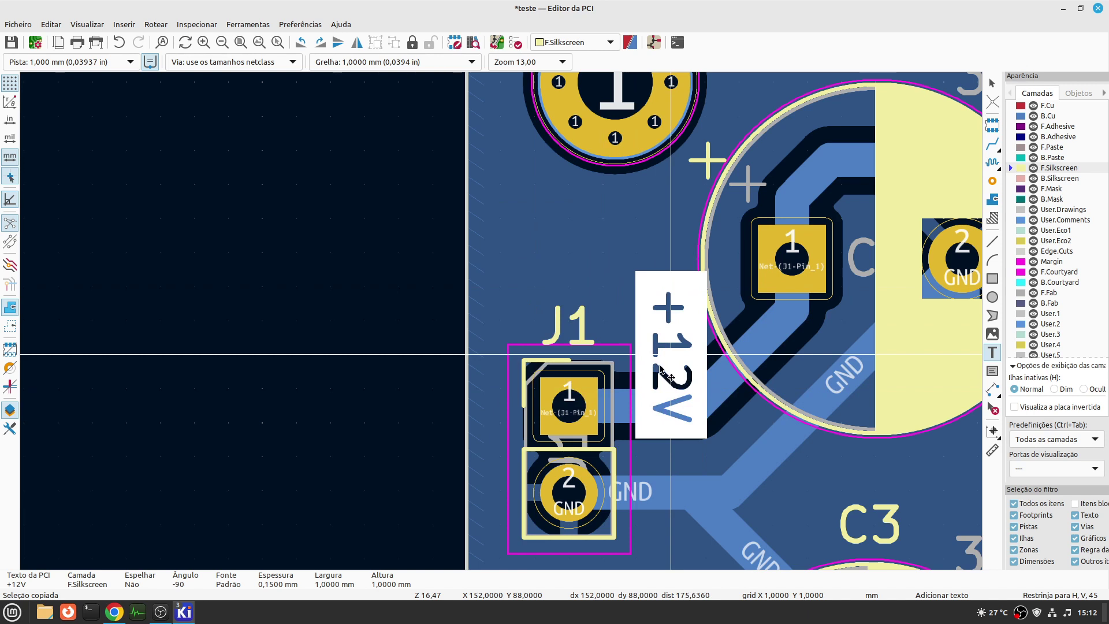
pyautogui.click(660, 366)
pyautogui.scroll(-5, 660, 365)
pyautogui.scroll(3, 501, 321)
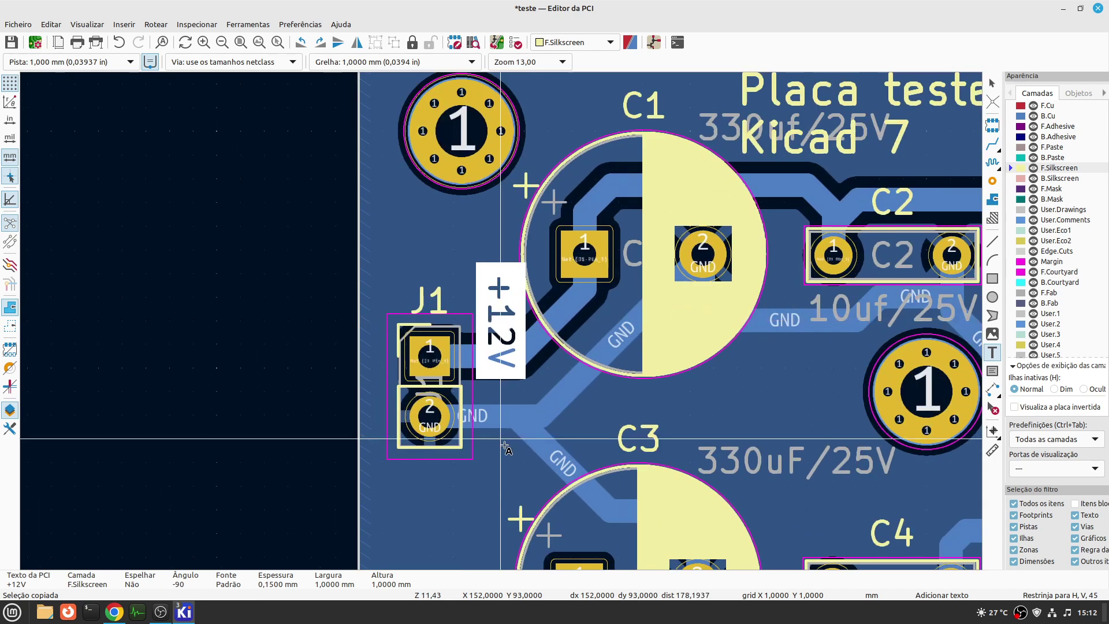
# - Set the width and height of the "+12V" label to 0.7 mm
pyautogui.click(498, 328)
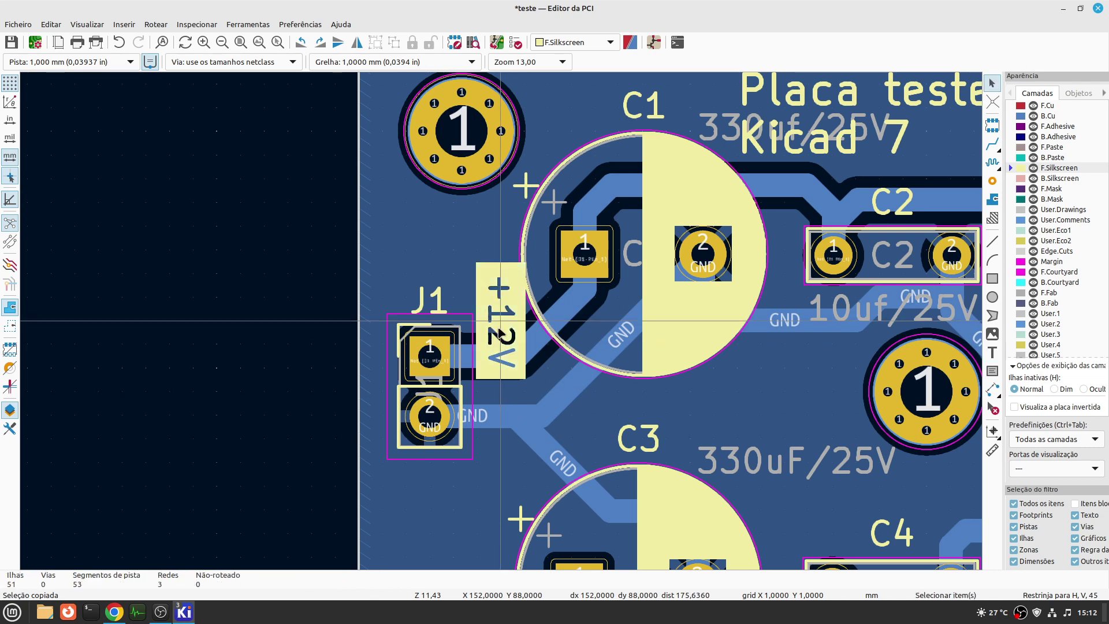
pyautogui.doubleClick(498, 328)
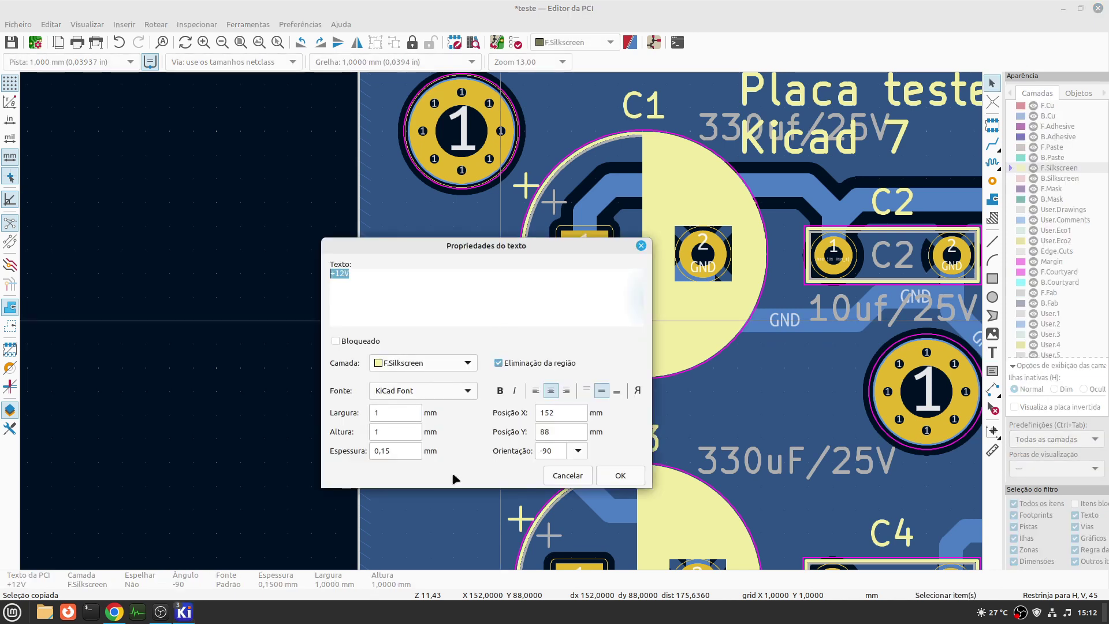
pyautogui.click(380, 412)
pyautogui.write('0')
pyautogui.press('Tab')
pyautogui.write('0,7')
pyautogui.press('Tab')
pyautogui.click(621, 476)
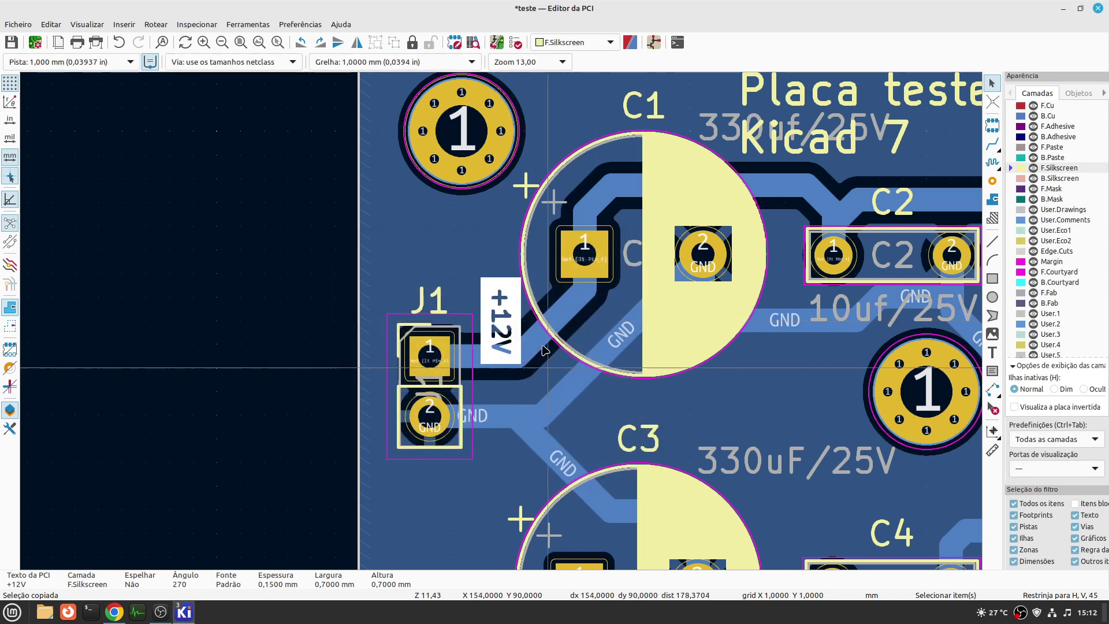
# - Try to nudge the "+12V" label beside J1 on the existing grid and on a 0.5 mm grid
pyautogui.press('m')
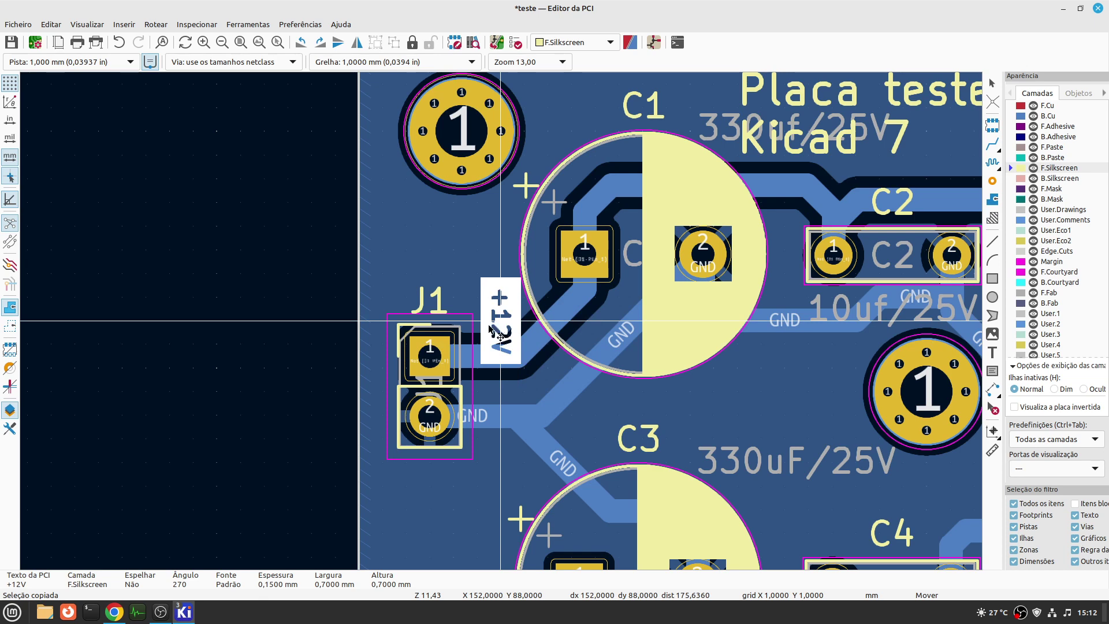
pyautogui.click(500, 337)
pyautogui.click(475, 63)
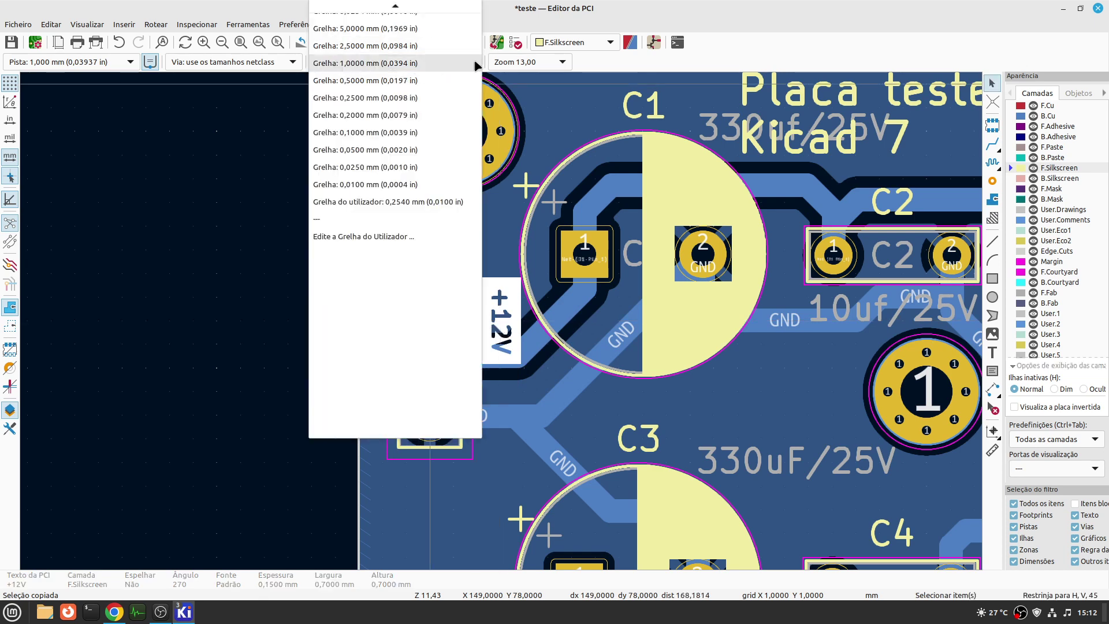
pyautogui.click(390, 80)
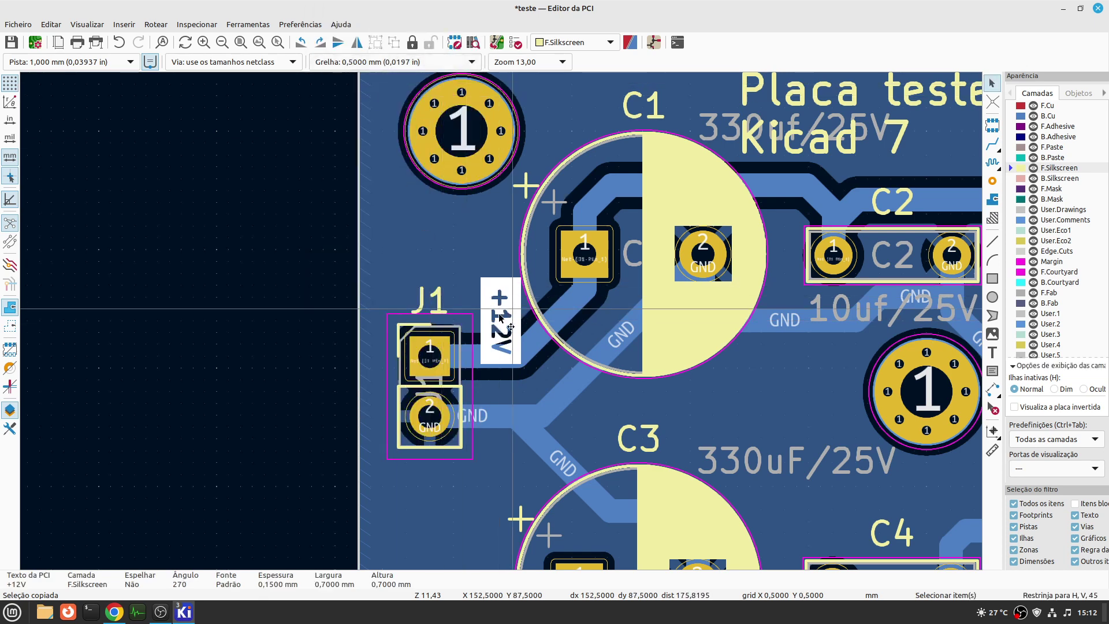
pyautogui.press('m')
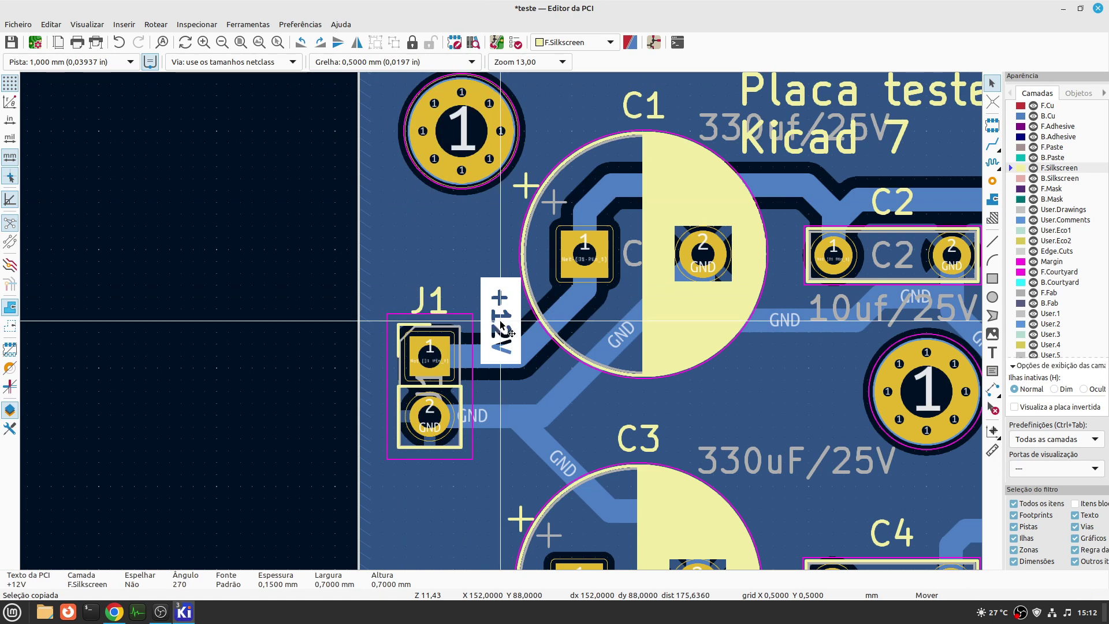
pyautogui.click(498, 329)
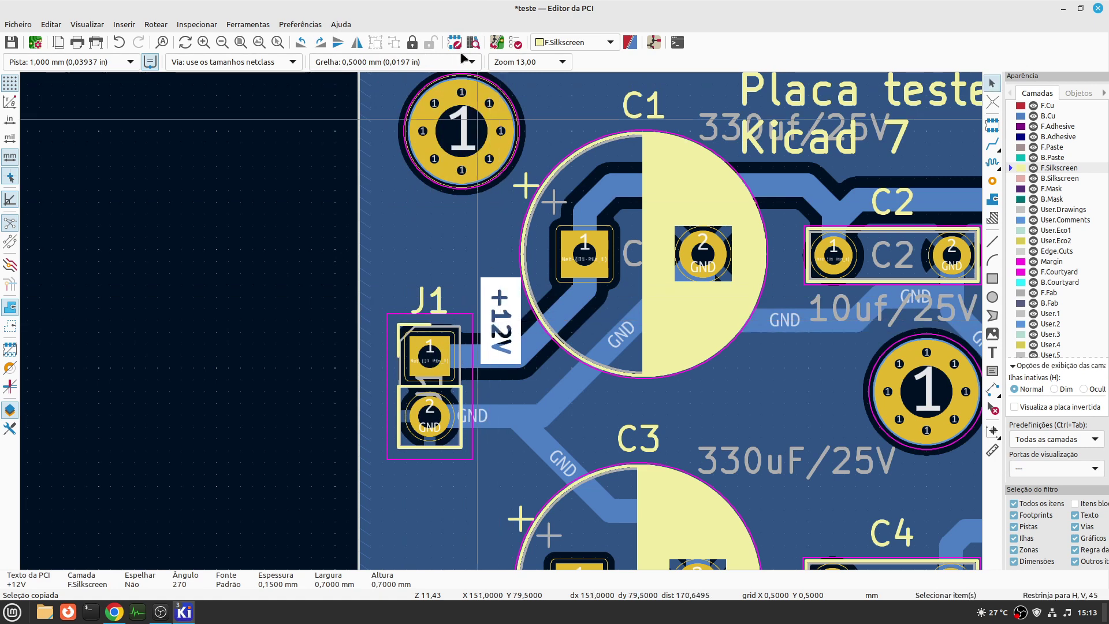
# - Set the grid to 0.1 mm and move the "+12V" label closer to J1, to X 151.8, Y 88.4 mm
pyautogui.click(393, 62)
pyautogui.click(370, 115)
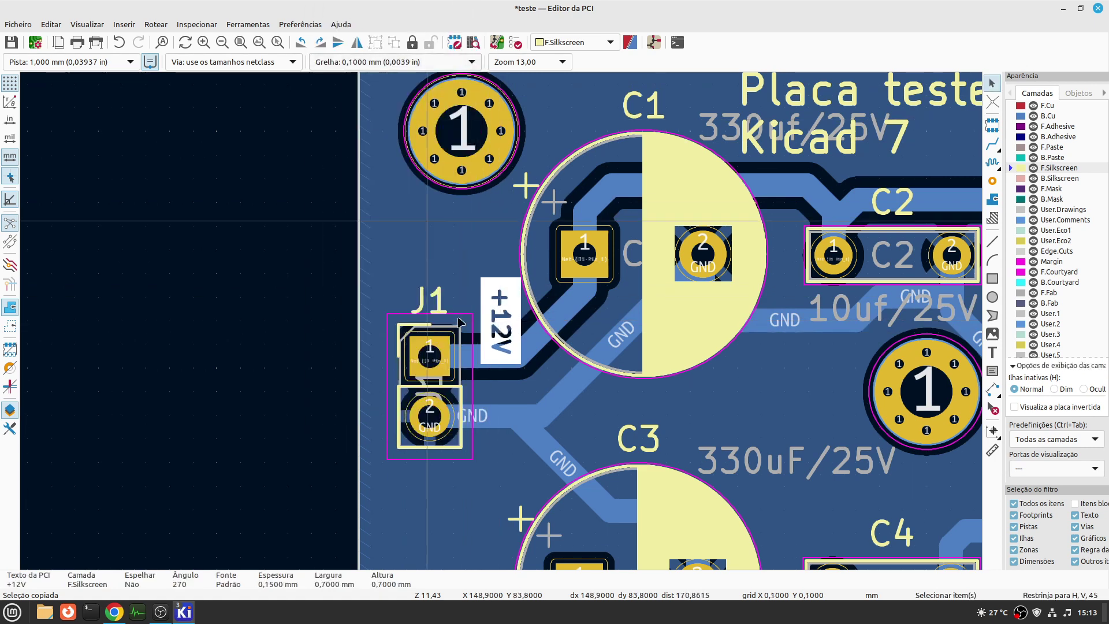
pyautogui.press('m')
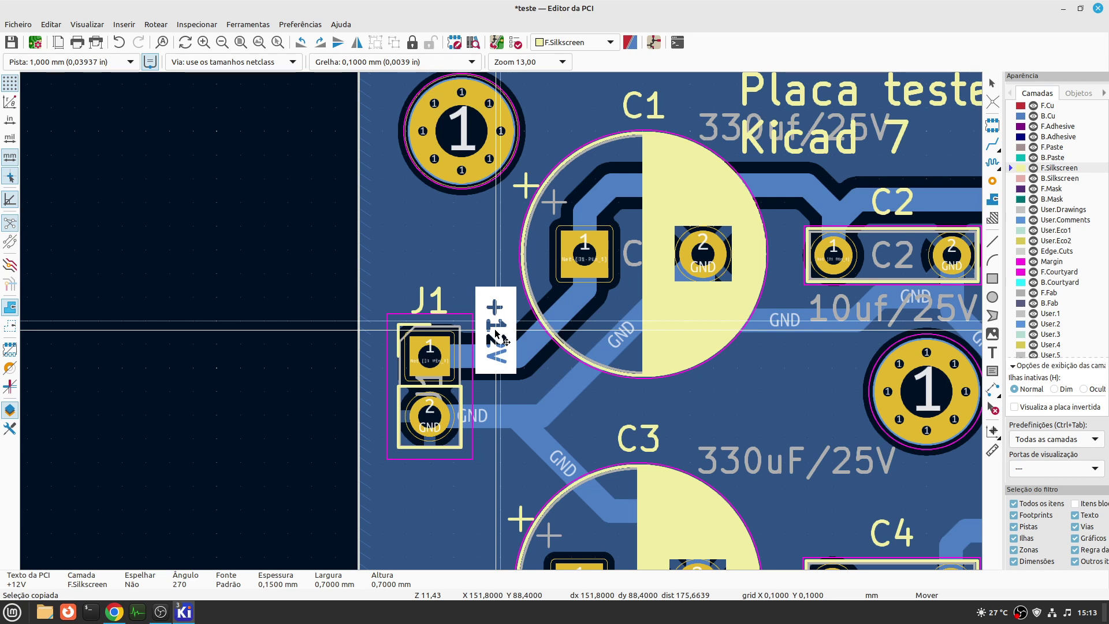
pyautogui.click(495, 332)
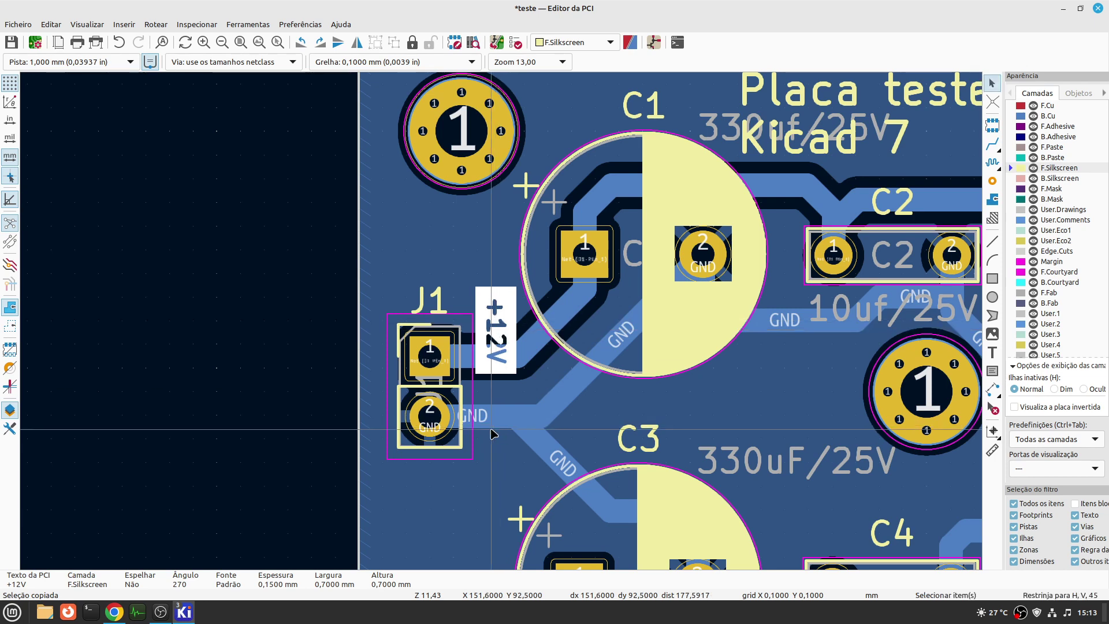
pyautogui.press('Escape')
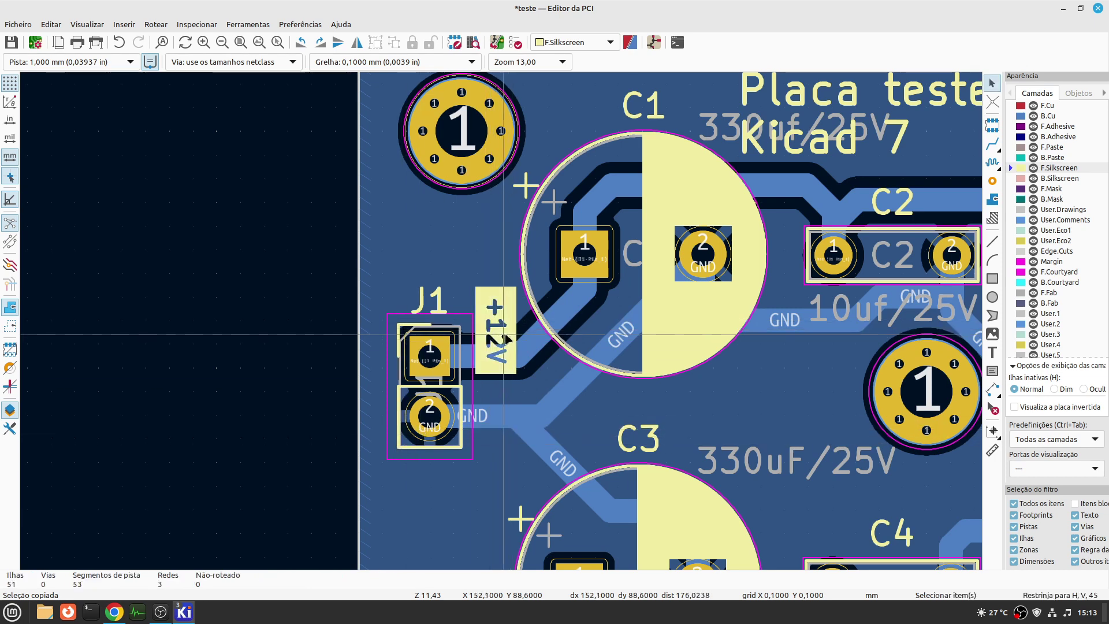
# - Paste a copy of the "+12V" label beside pin 2 of J1 at X 151.8, Y 92.8 mm and change its text to "GND"
pyautogui.click(508, 332)
pyautogui.hotkey('ctrl', 'v')
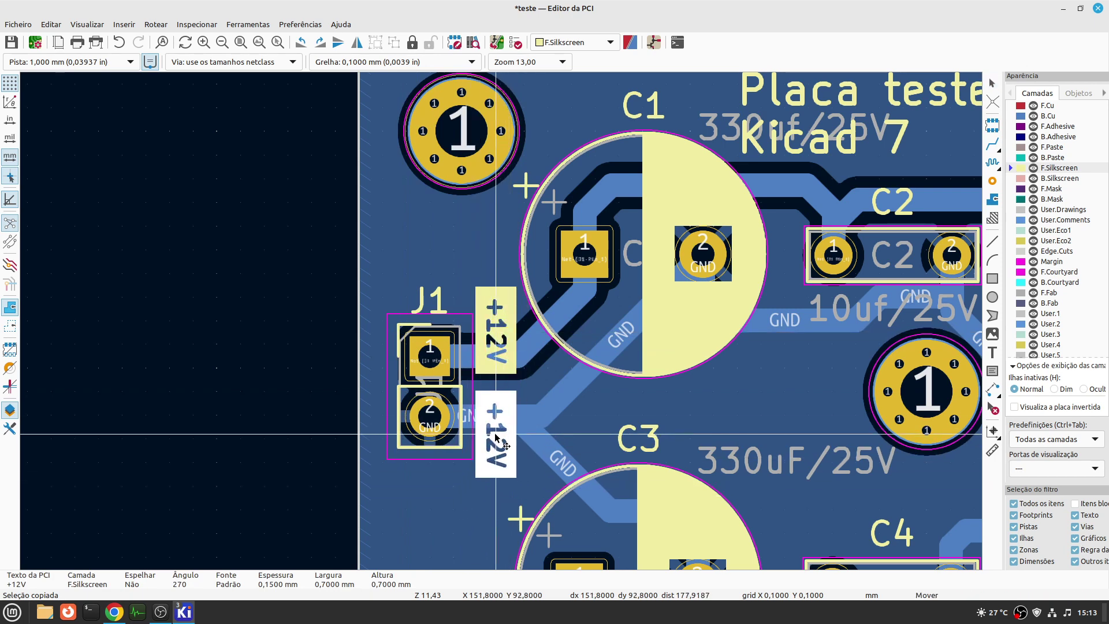
pyautogui.click(494, 437)
pyautogui.doubleClick(495, 437)
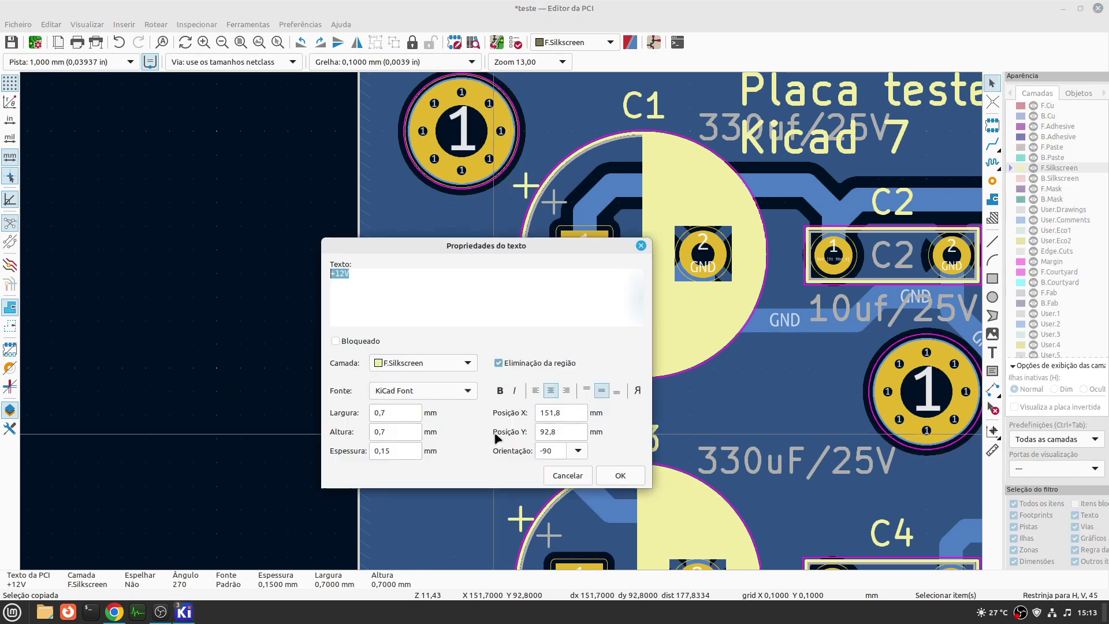
pyautogui.write('GND')
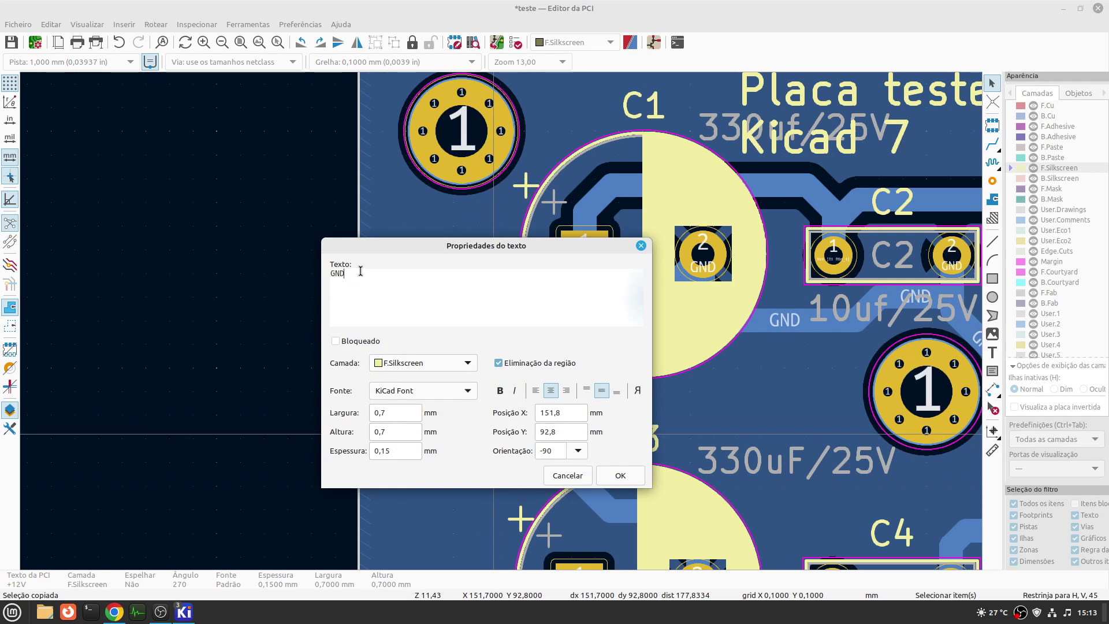
pyautogui.click(620, 475)
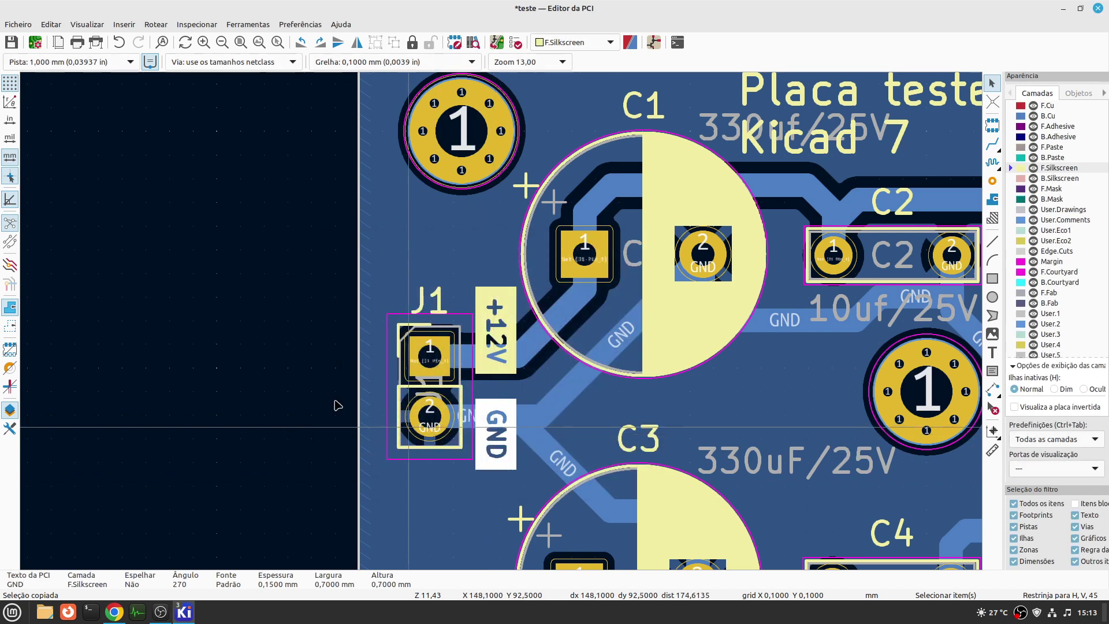
pyautogui.click(324, 383)
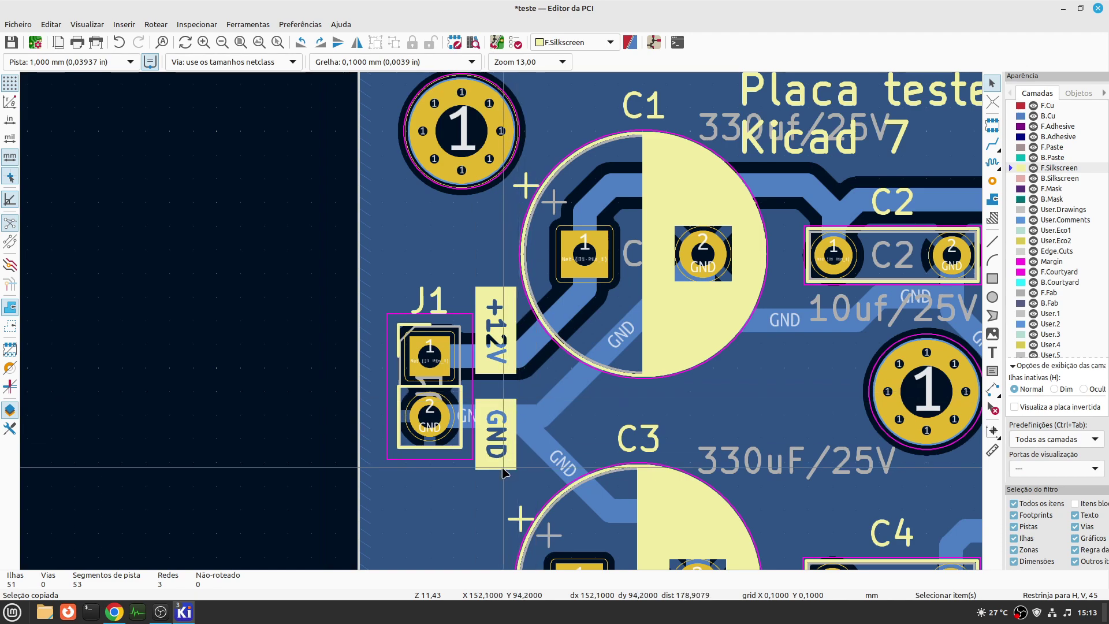
# - Place a copy of the "GND" label beside pin 2 of J2, between the connector and the board edge, rotated to 90°
pyautogui.scroll(-5, 502, 325)
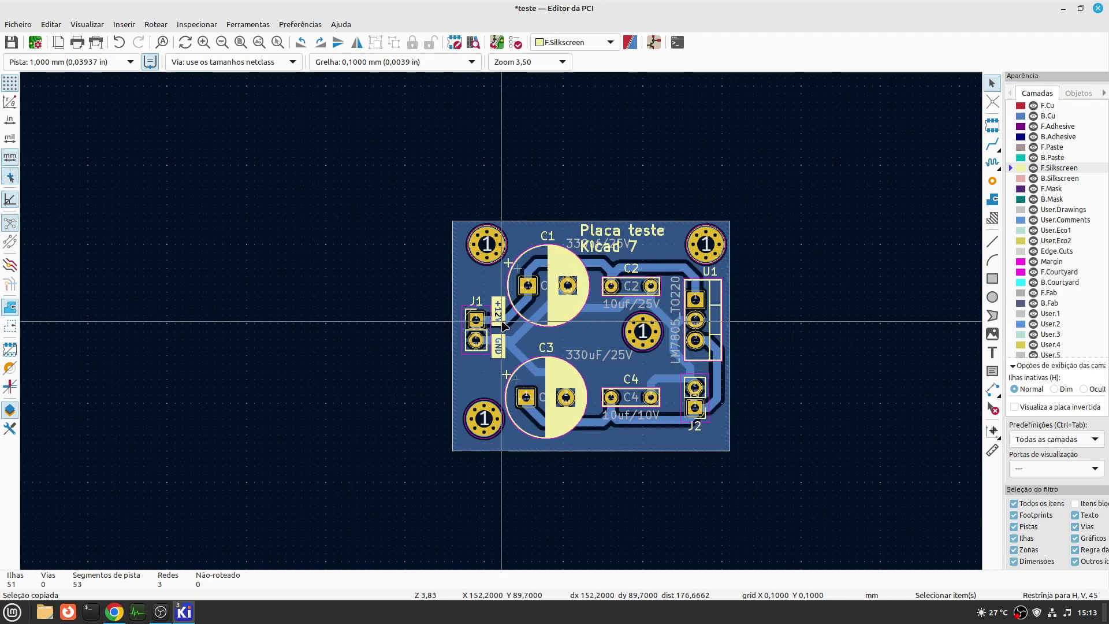
pyautogui.scroll(3, 722, 293)
pyautogui.scroll(-2, 501, 322)
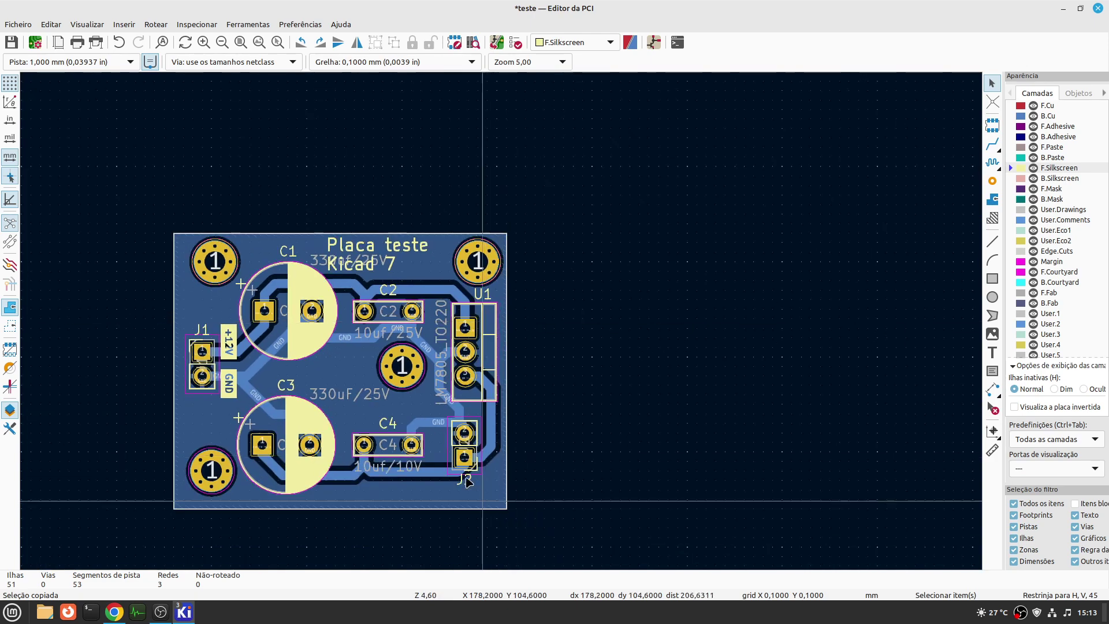
pyautogui.scroll(2, 456, 465)
pyautogui.scroll(-2, 503, 325)
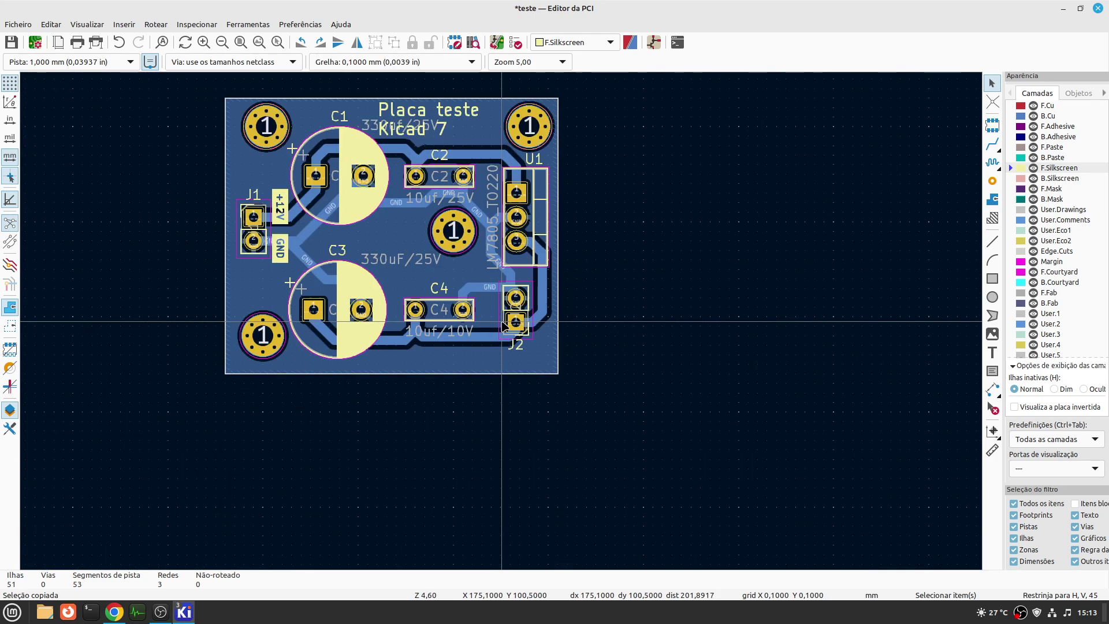
pyautogui.click(283, 242)
pyautogui.hotkey('ctrl', 'v')
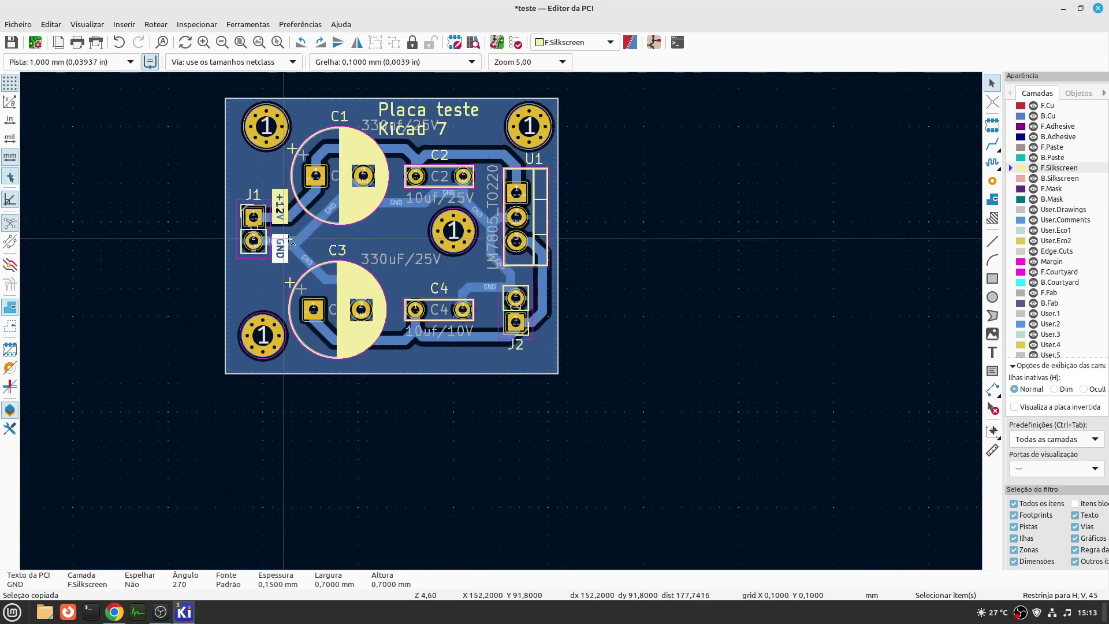
pyautogui.press('r')
pyautogui.press('r')
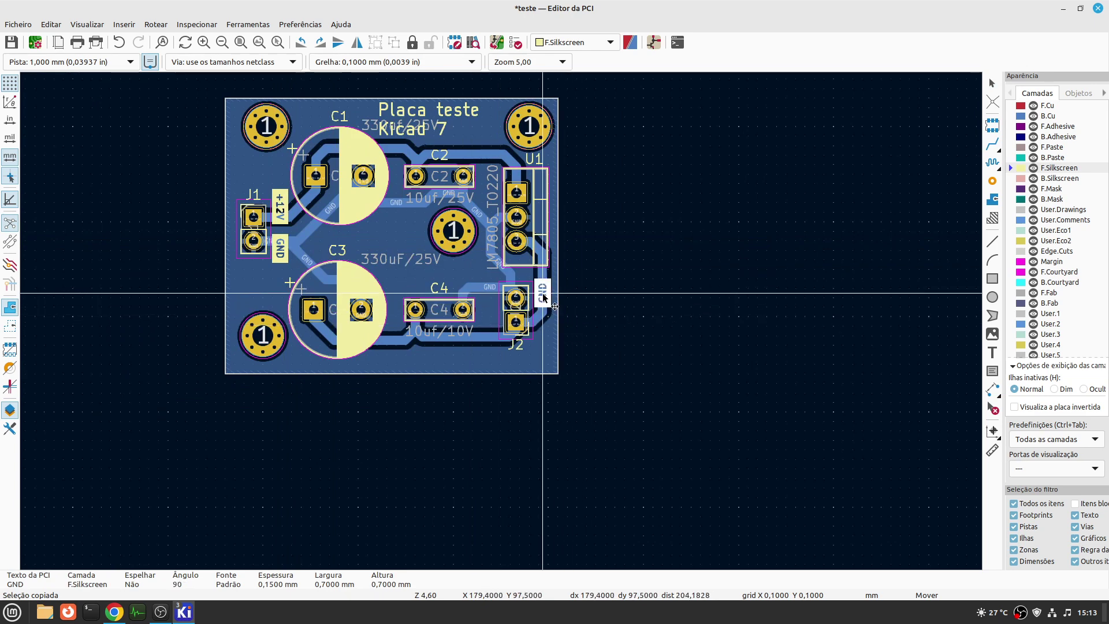
pyautogui.scroll(3, 503, 318)
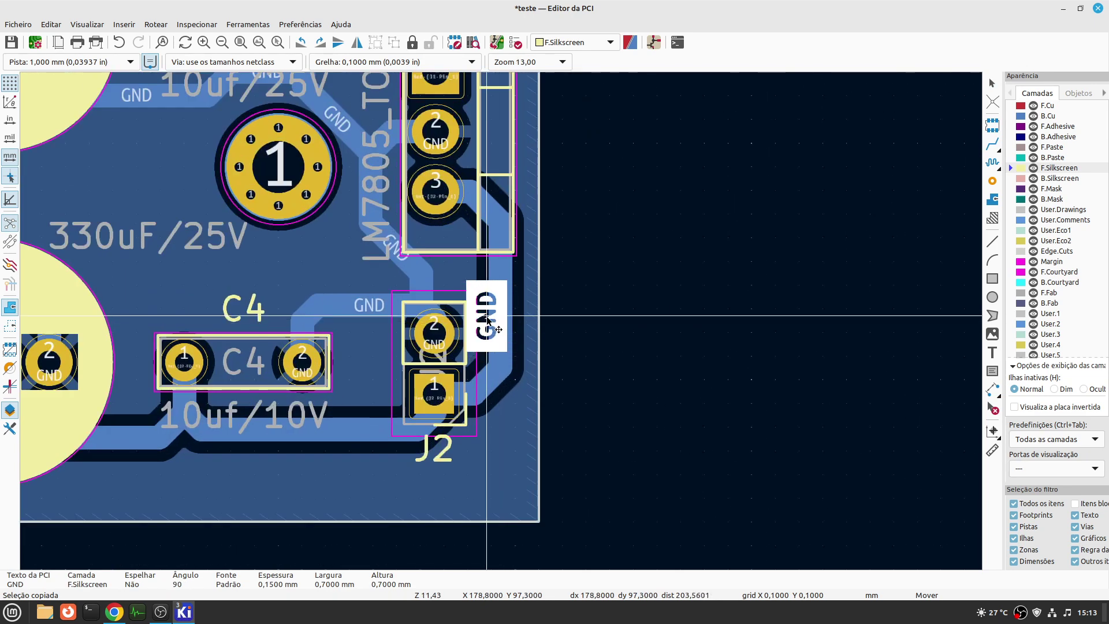
pyautogui.click(492, 319)
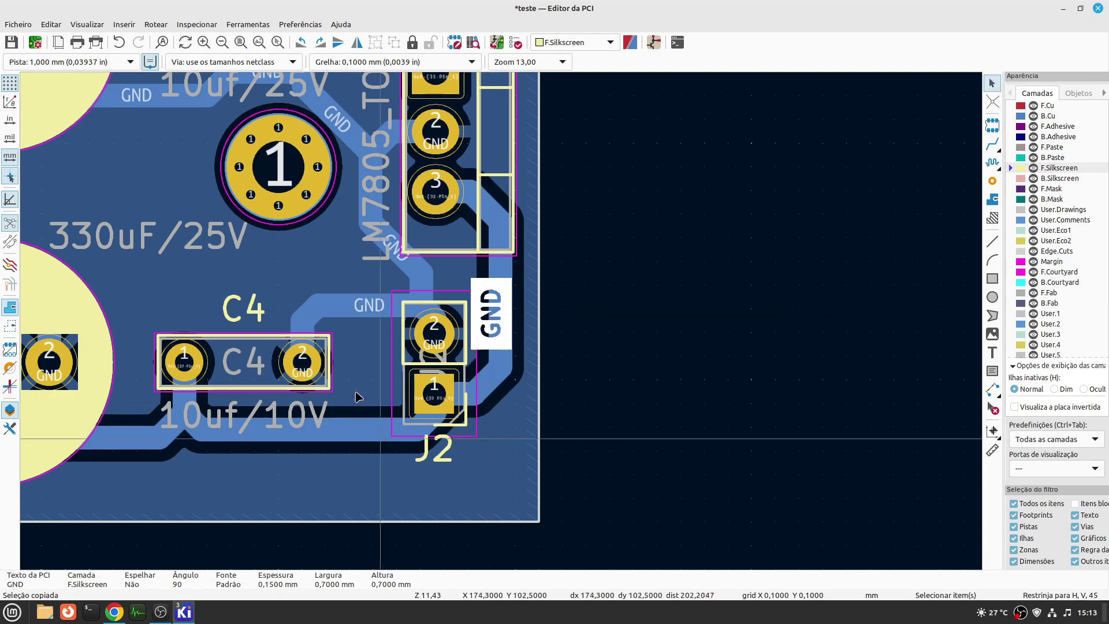
# - Place a copy of the "+12V" label beside pin 1 of J2 at X 179, Y 101.6 mm, rotated to 90°
pyautogui.scroll(-3, 497, 358)
pyautogui.scroll(2, 260, 200)
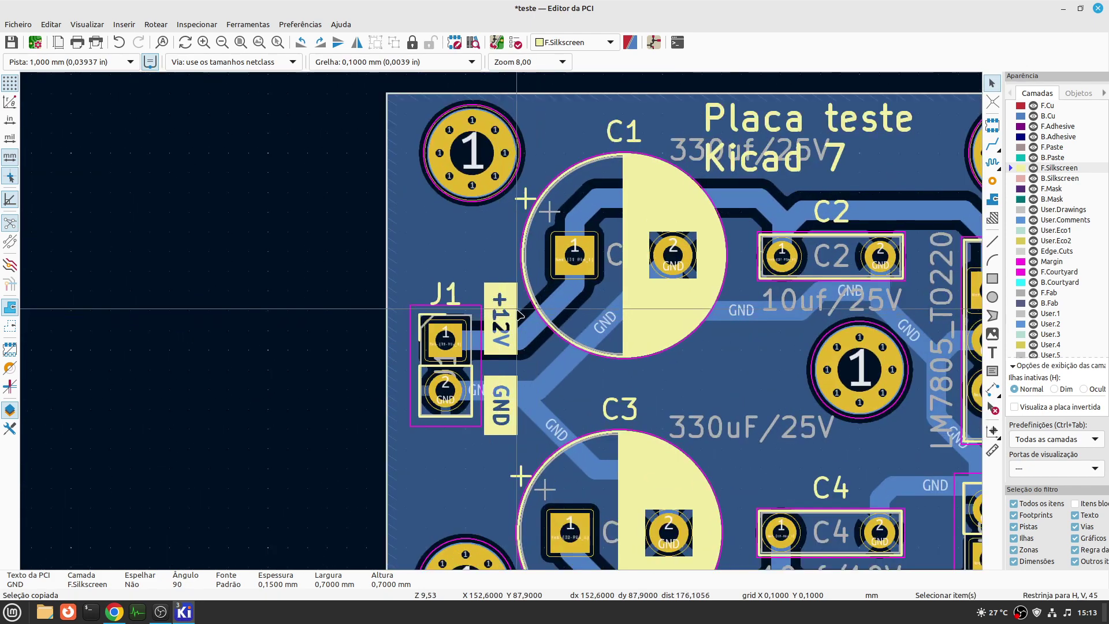
pyautogui.click(508, 312)
pyautogui.hotkey('ctrl', 'v')
pyautogui.scroll(-4, 566, 324)
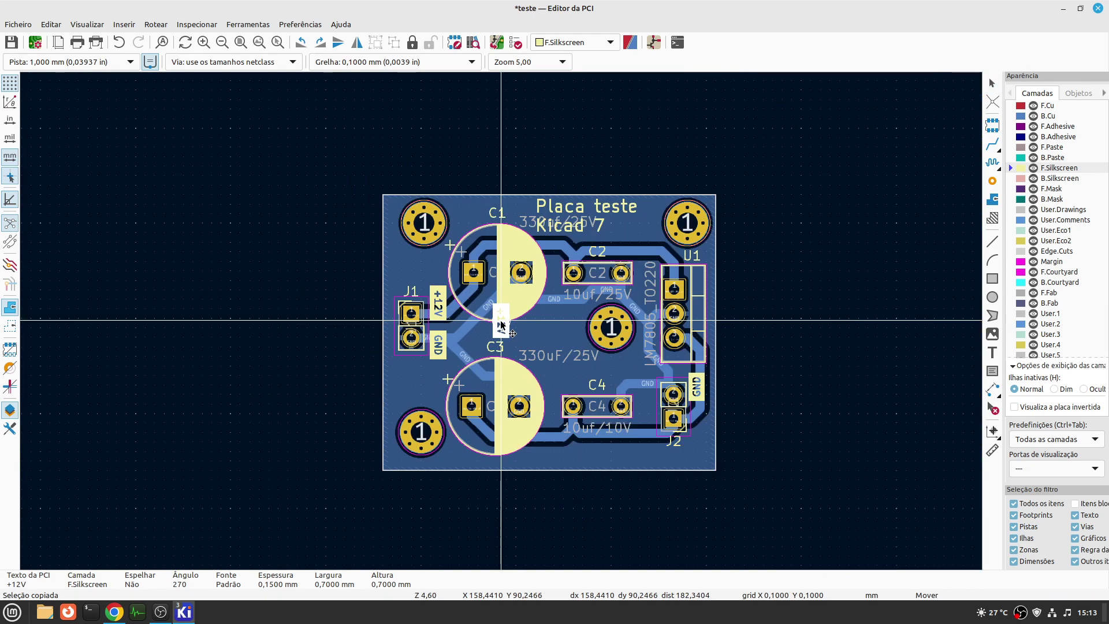
pyautogui.scroll(3, 577, 352)
pyautogui.scroll(2, 495, 310)
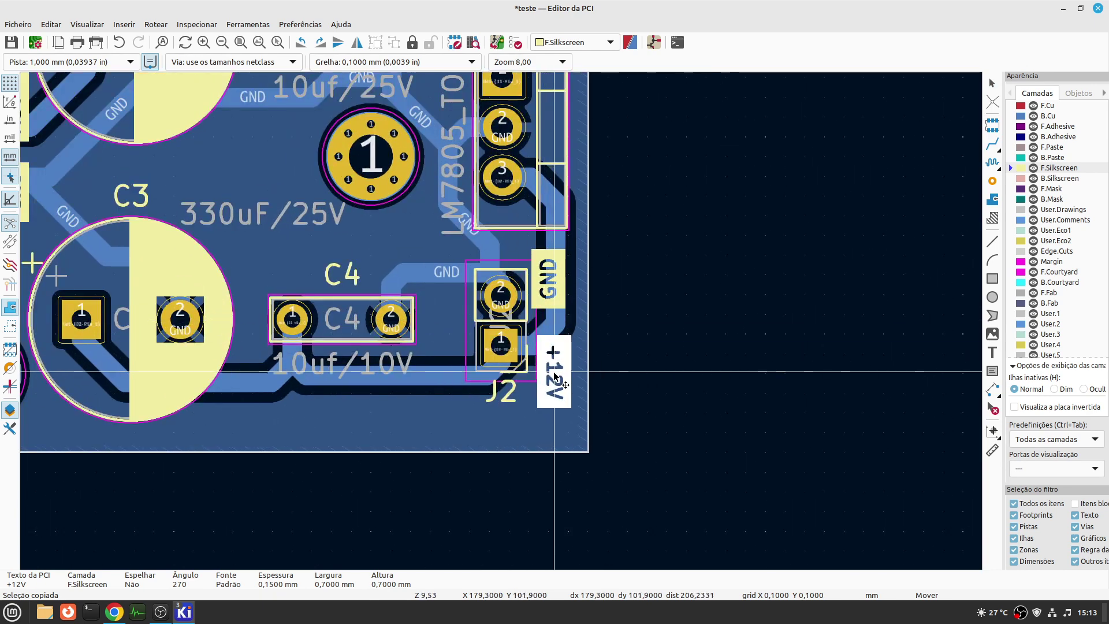
pyautogui.press('r')
pyautogui.press('r')
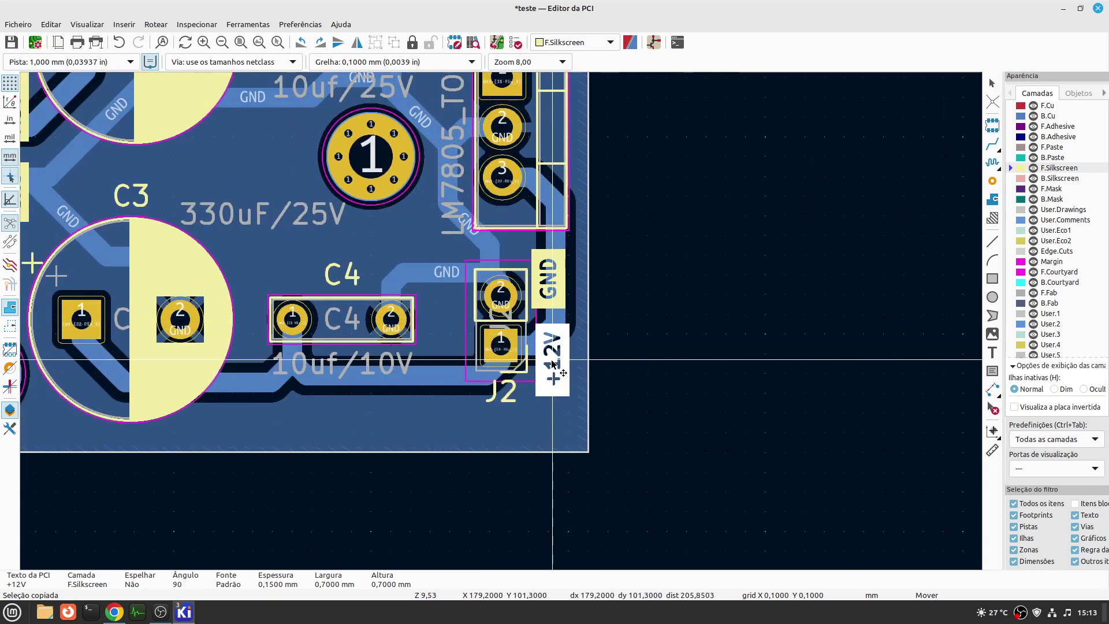
pyautogui.scroll(2, 552, 362)
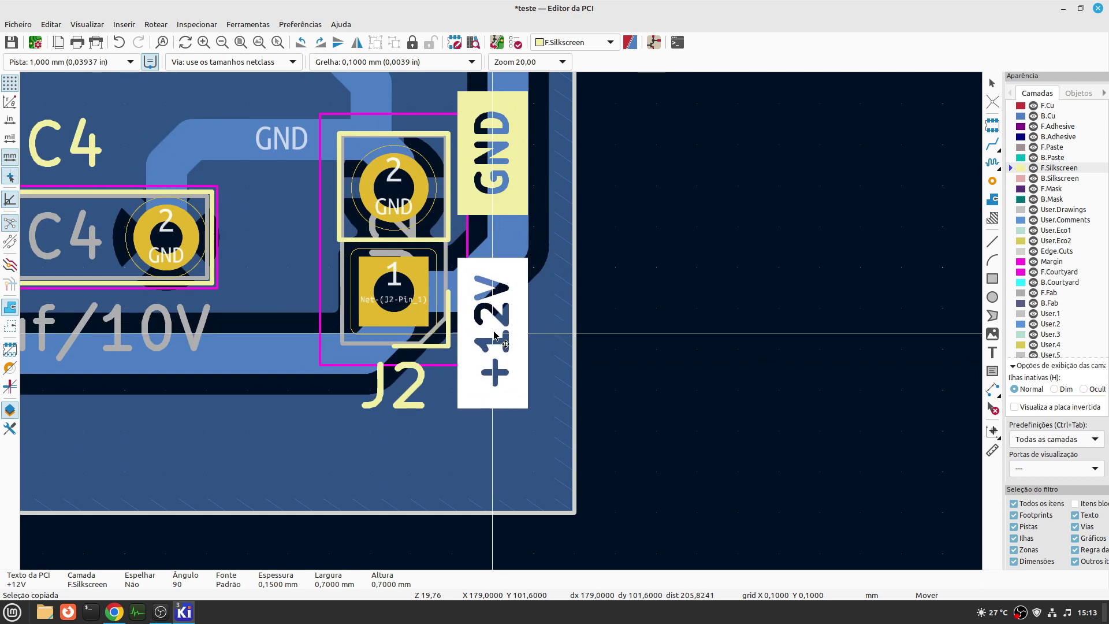
pyautogui.click(494, 333)
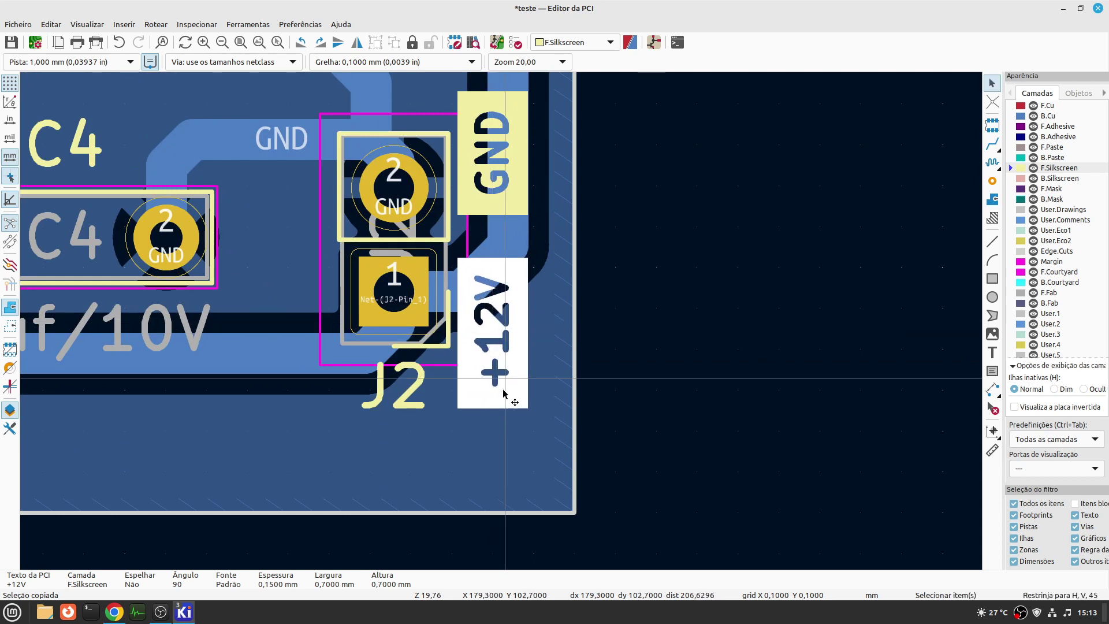
# - Change the text of the copied label beside pin 1 of J2 to "+5V"
pyautogui.doubleClick(501, 351)
pyautogui.write('+5V')
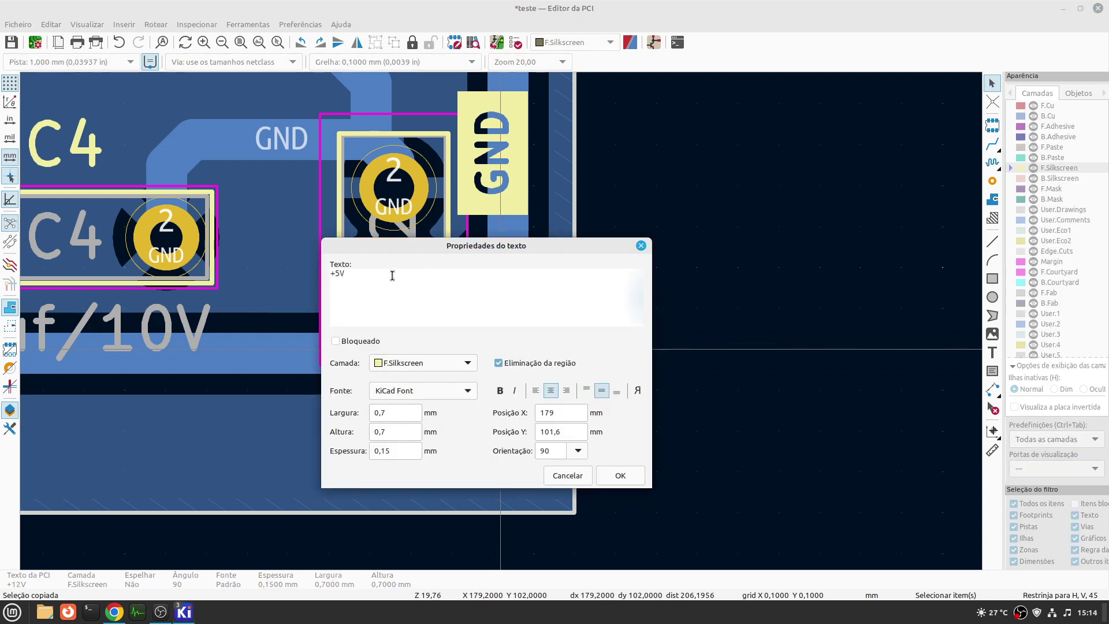
pyautogui.click(622, 479)
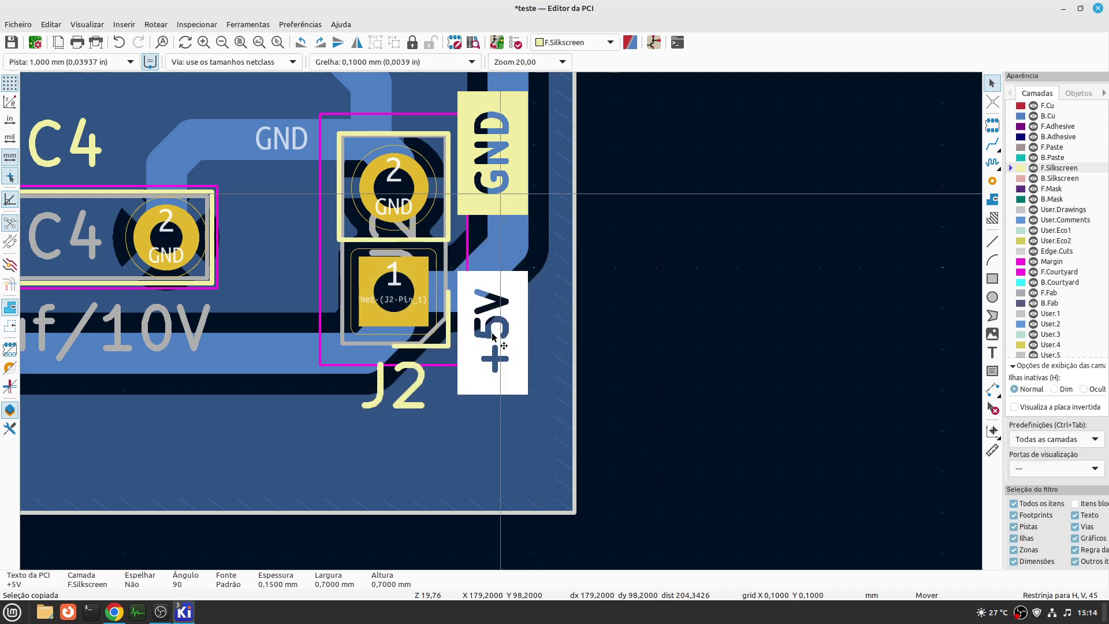
# - Realign the labels beside J2, moving "GND" to X 179, Y 97.5 mm and "+5V" to X 179, Y 101.5 mm
pyautogui.moveTo(495, 336); pyautogui.dragTo(493, 341)
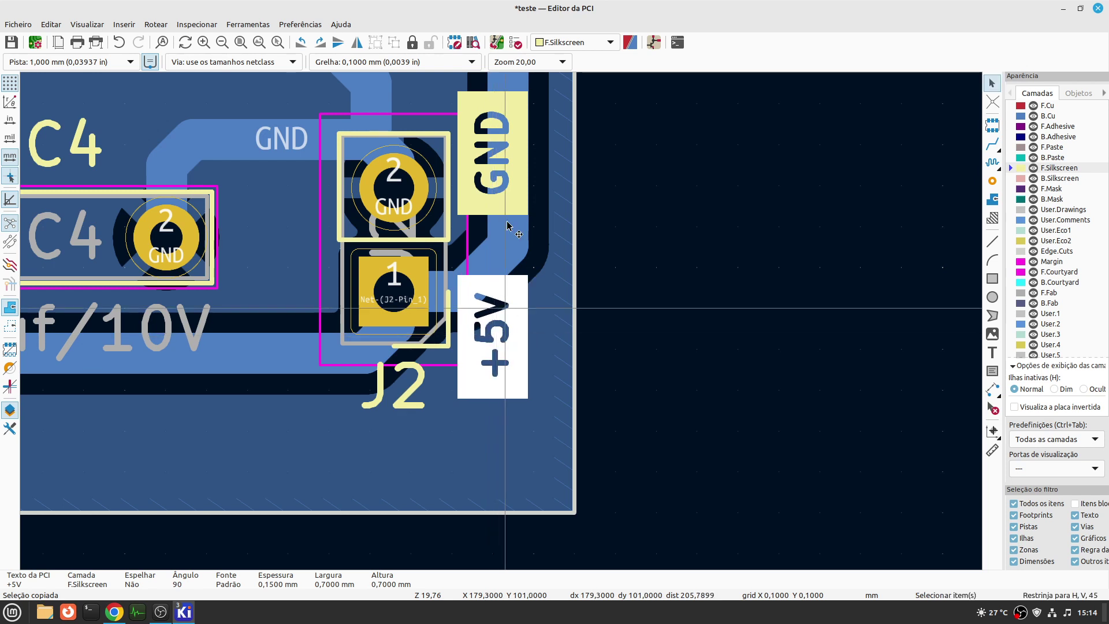
pyautogui.click(494, 188)
pyautogui.press('m')
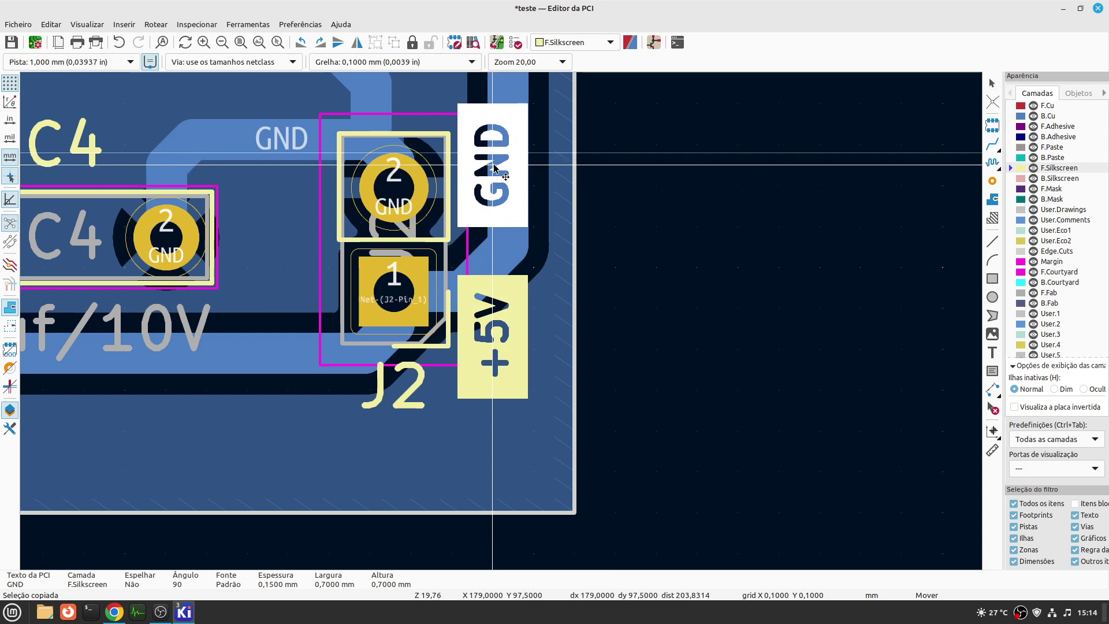
pyautogui.click(494, 168)
pyautogui.click(471, 311)
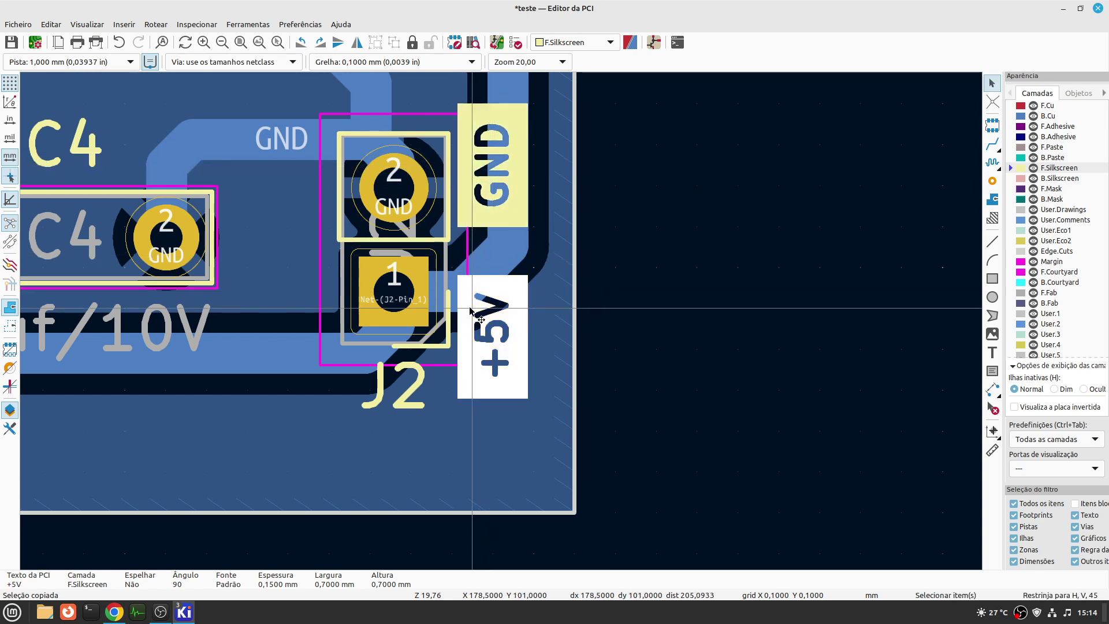
pyautogui.press('m')
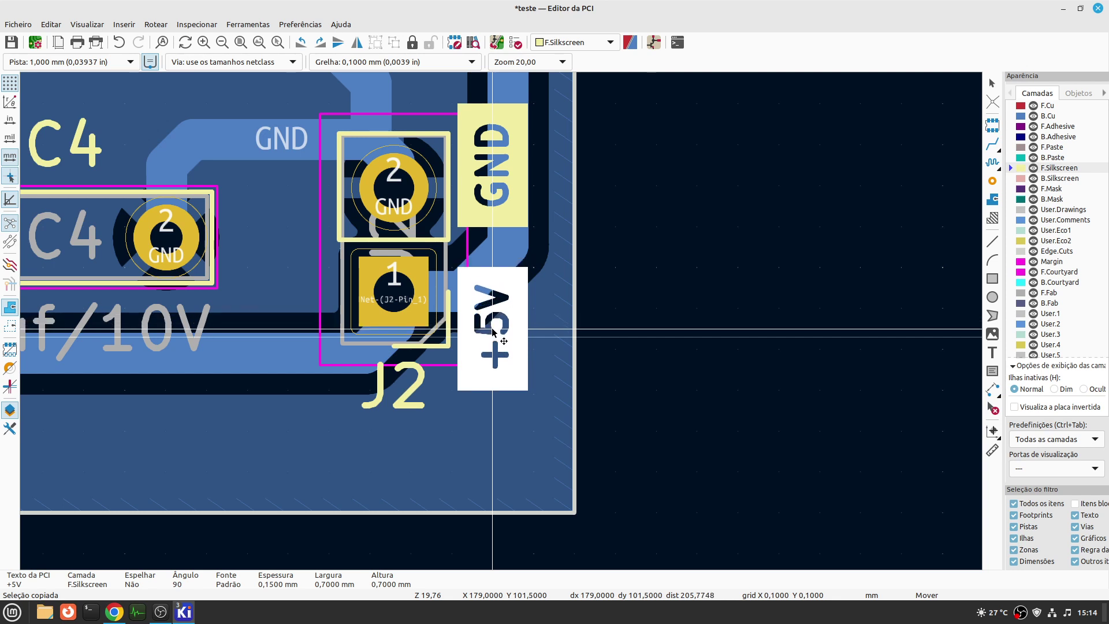
pyautogui.click(494, 332)
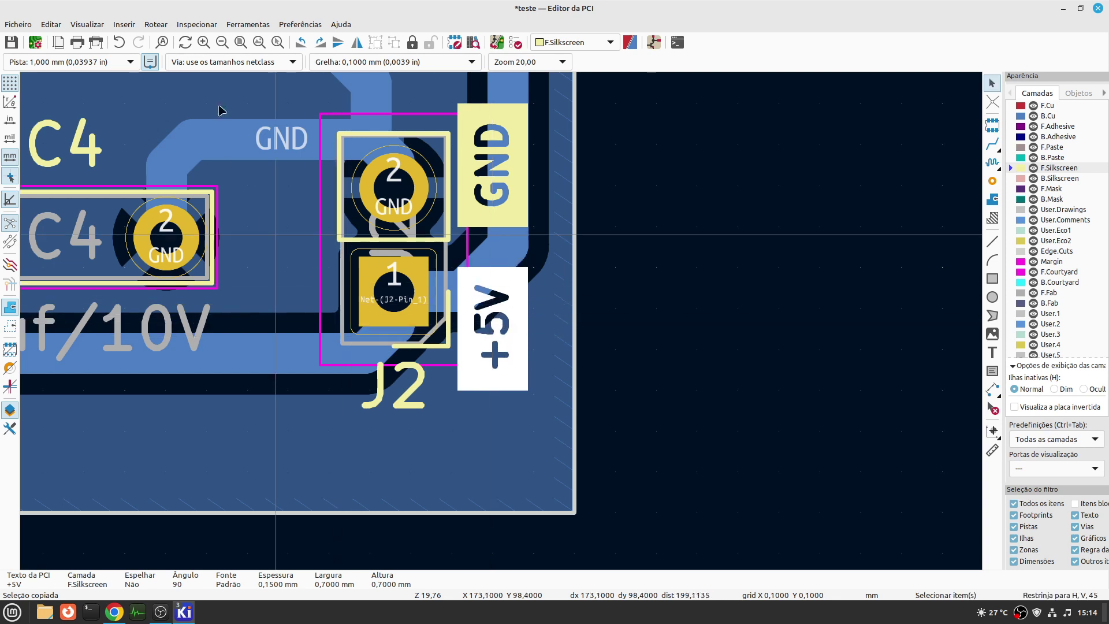
# - Check the connector labels around J1 and J2 in the 3D view of the board
pyautogui.click(85, 24)
pyautogui.click(114, 91)
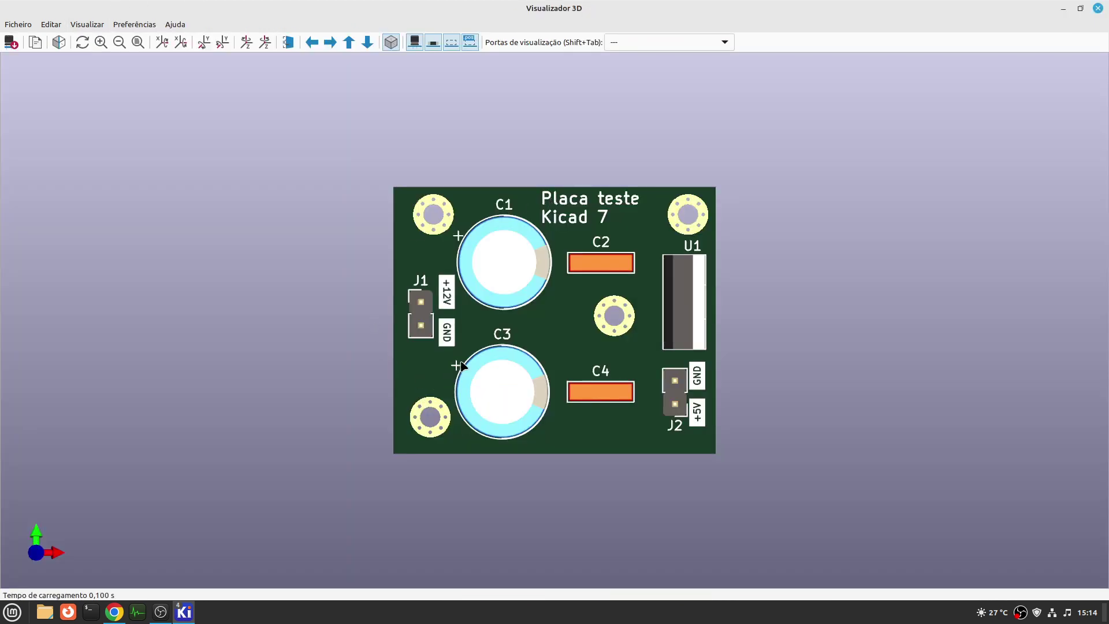
pyautogui.scroll(3, 722, 430)
pyautogui.scroll(1, 722, 430)
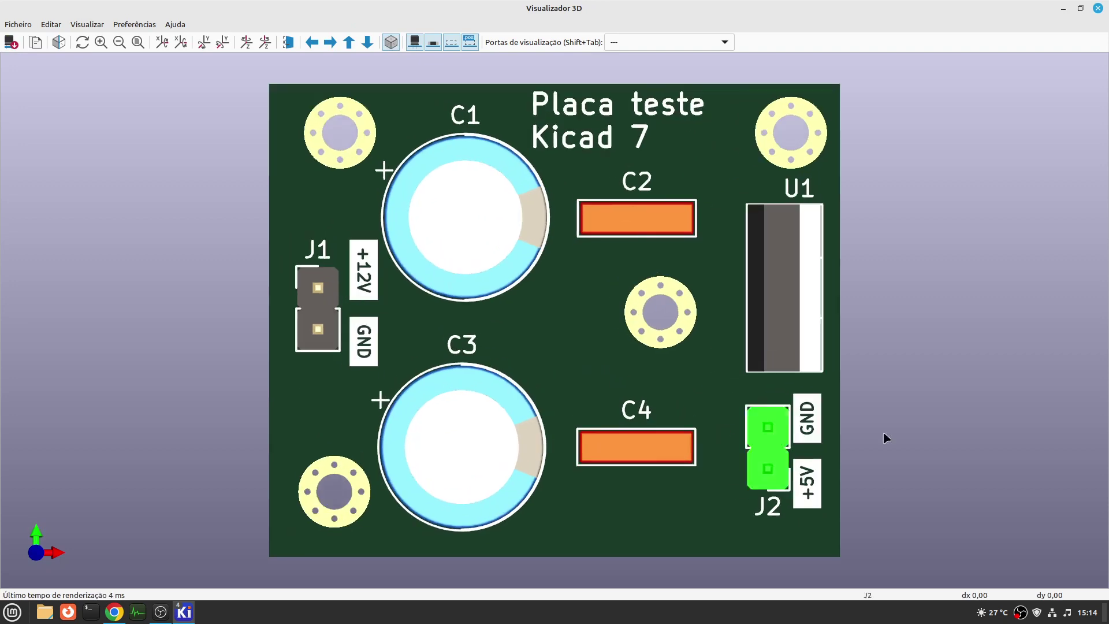
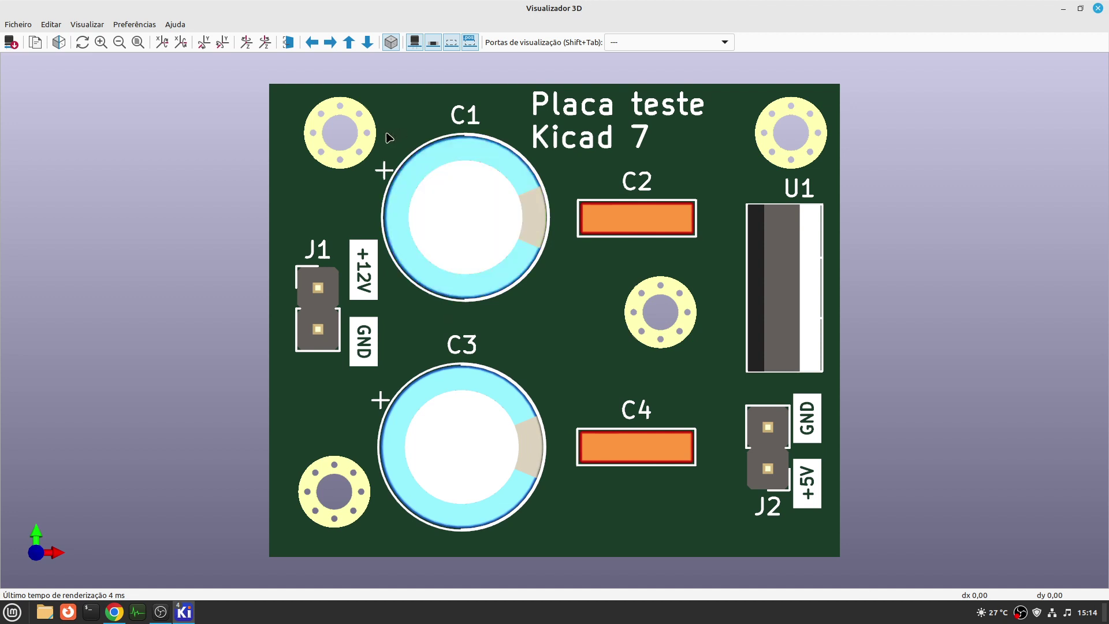
pyautogui.click(1097, 8)
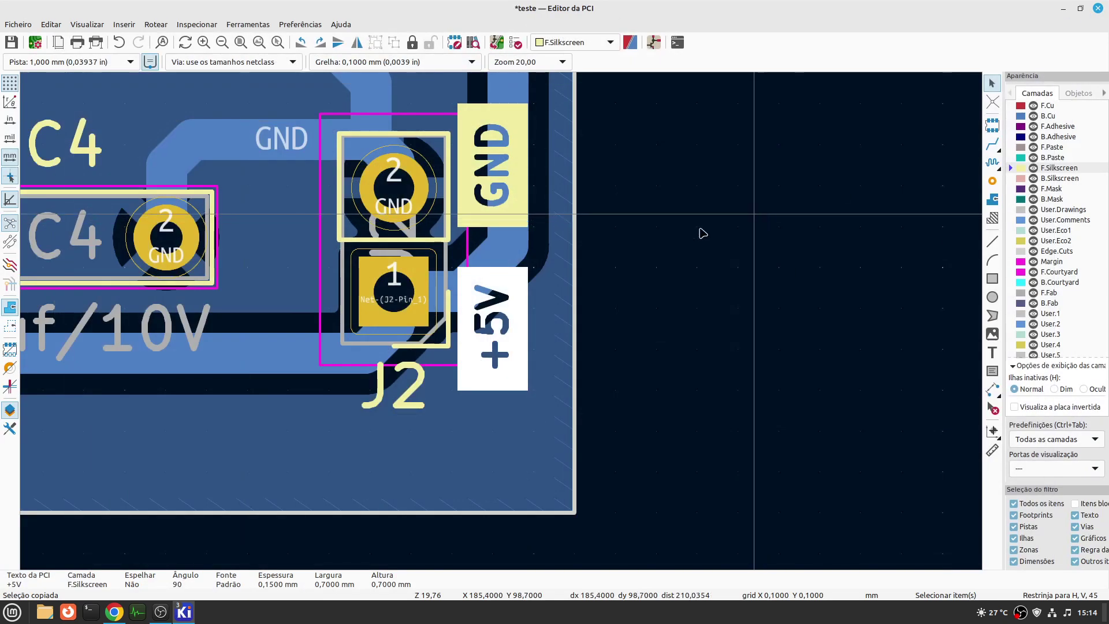
# - Place a copy of the "+5V" label between C4 and J2 at X 173.8, Y 99.2 mm
pyautogui.click(667, 310)
pyautogui.scroll(-2, 667, 310)
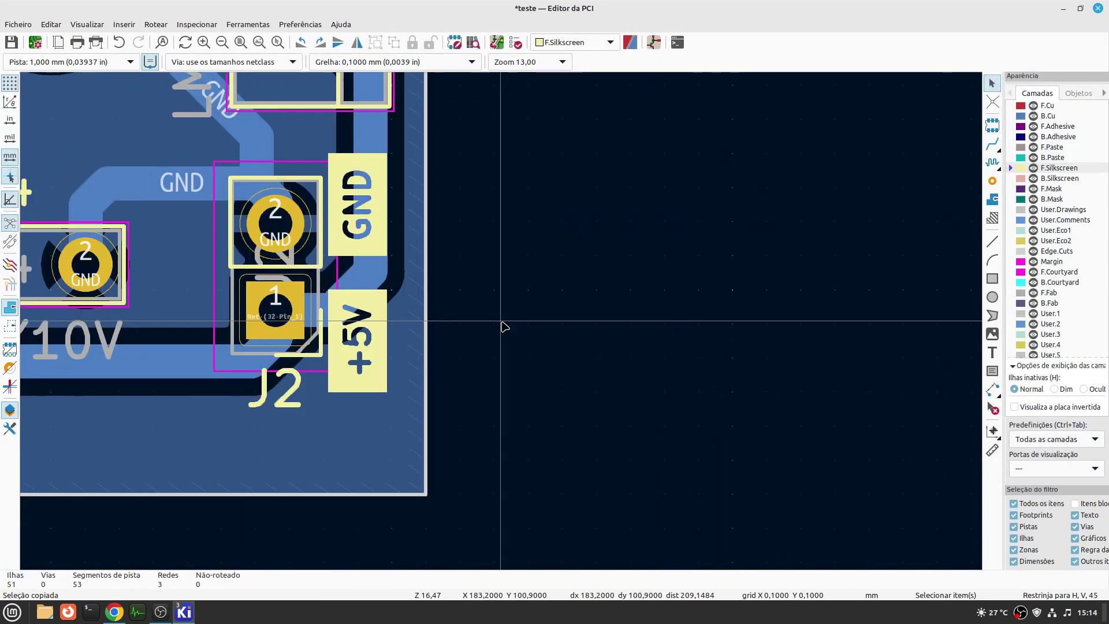
pyautogui.scroll(-1, 146, 290)
pyautogui.scroll(1, 502, 323)
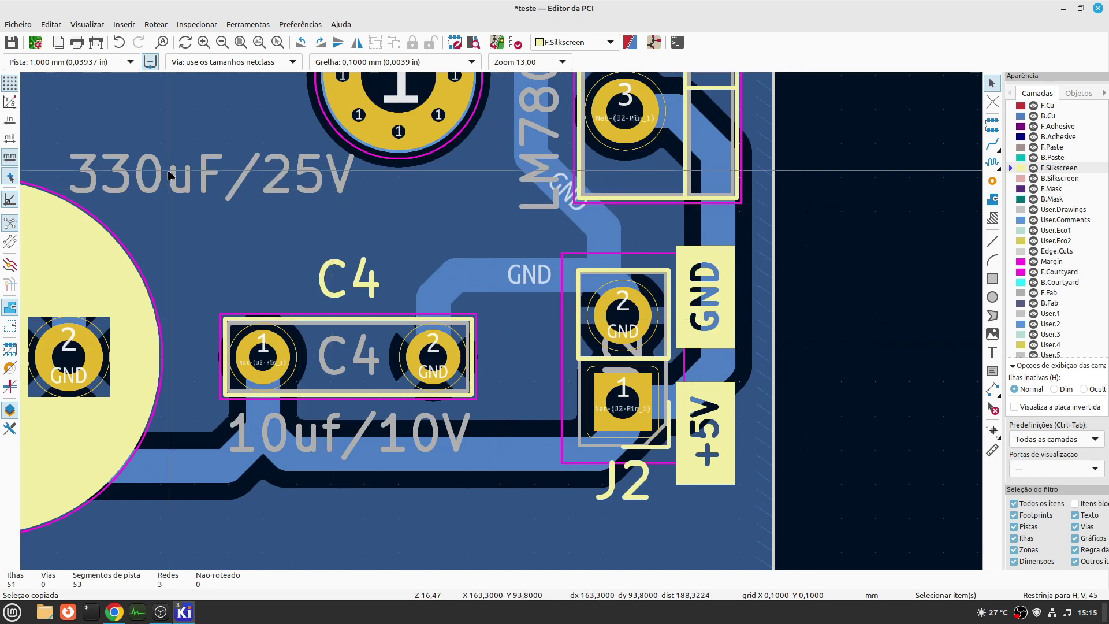
pyautogui.click(727, 444)
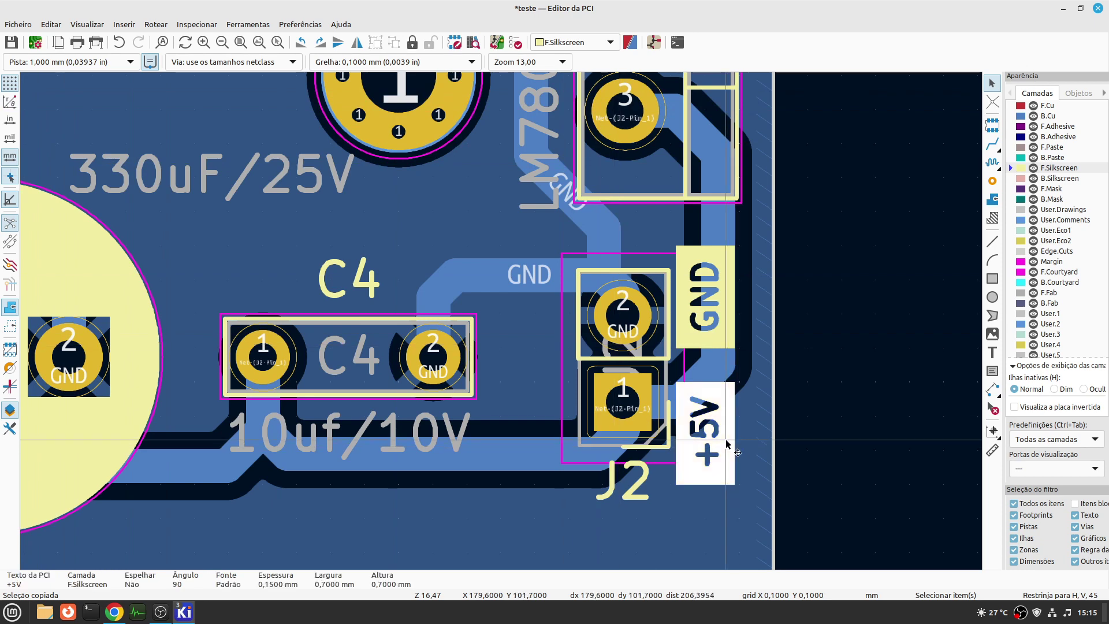
pyautogui.hotkey('ctrl', 'v')
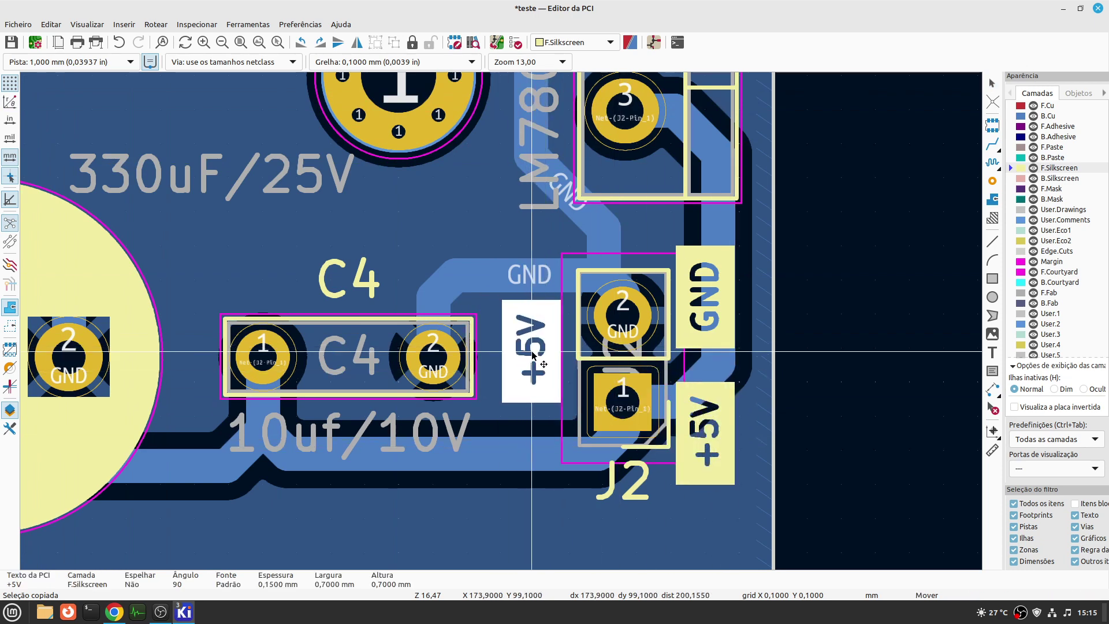
pyautogui.click(530, 357)
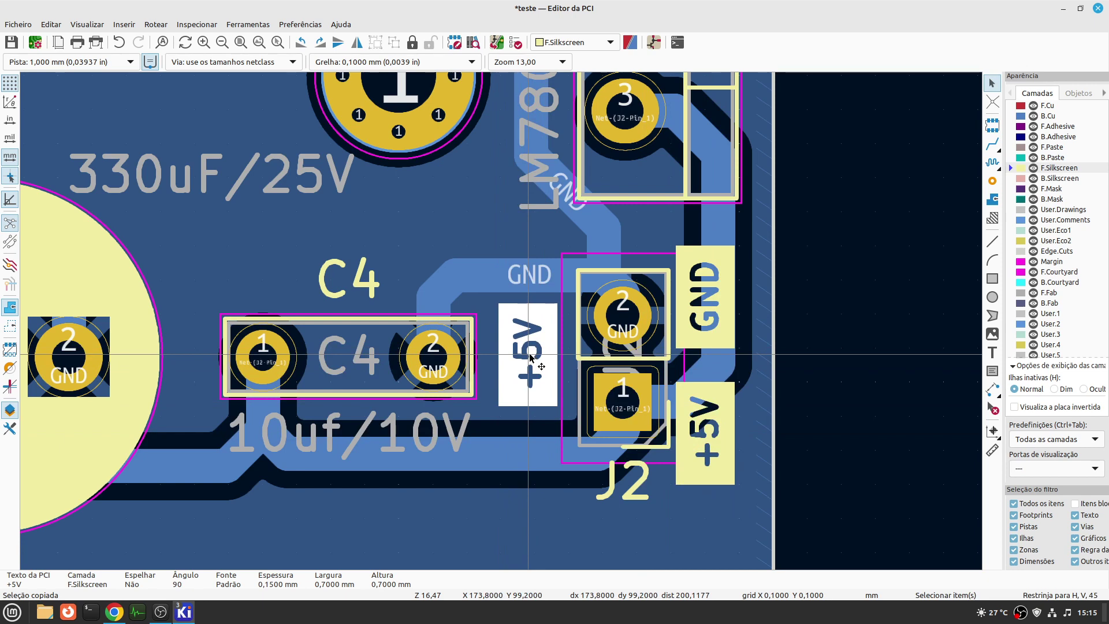
# - Change the text of the copied label between C4 and J2 to "SAÍDA"
pyautogui.doubleClick(530, 356)
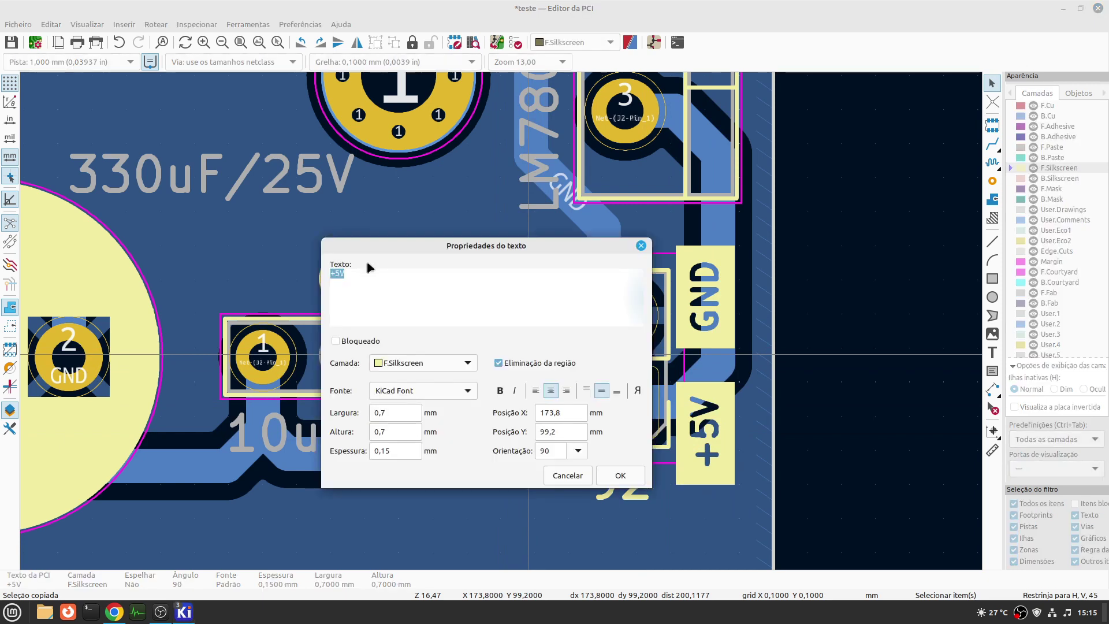
pyautogui.write('saida')
pyautogui.hotkey('ctrl', 'a')
pyautogui.write('SAÍDA')
pyautogui.click(620, 475)
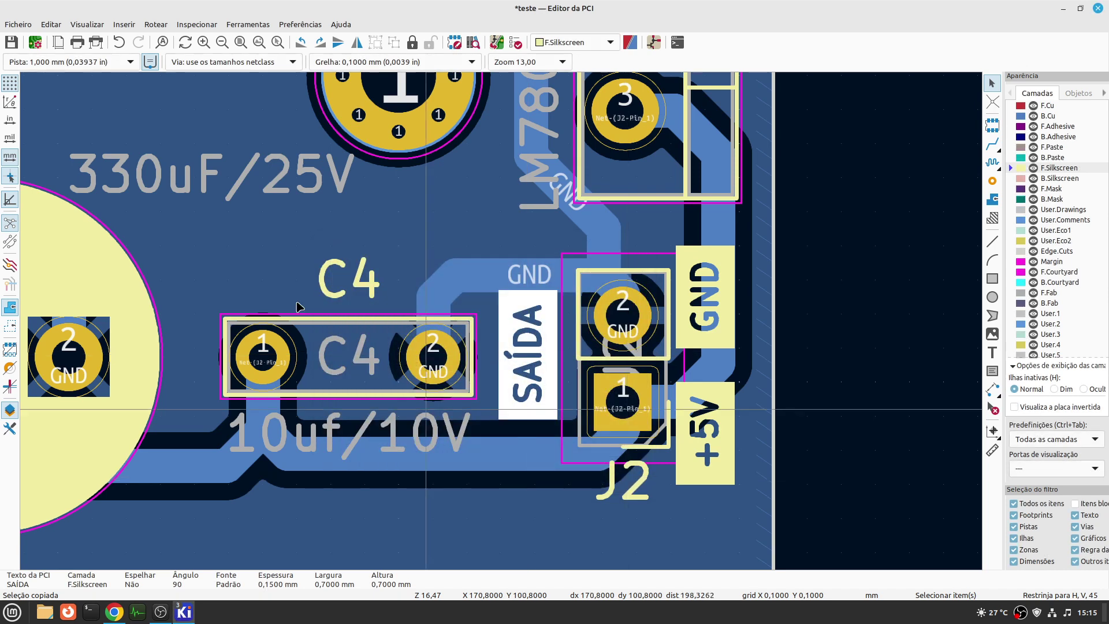
# - View the board in 3D and rotate it a quarter turn about the Z axis to read the J2 labels upright
pyautogui.click(87, 25)
pyautogui.click(128, 91)
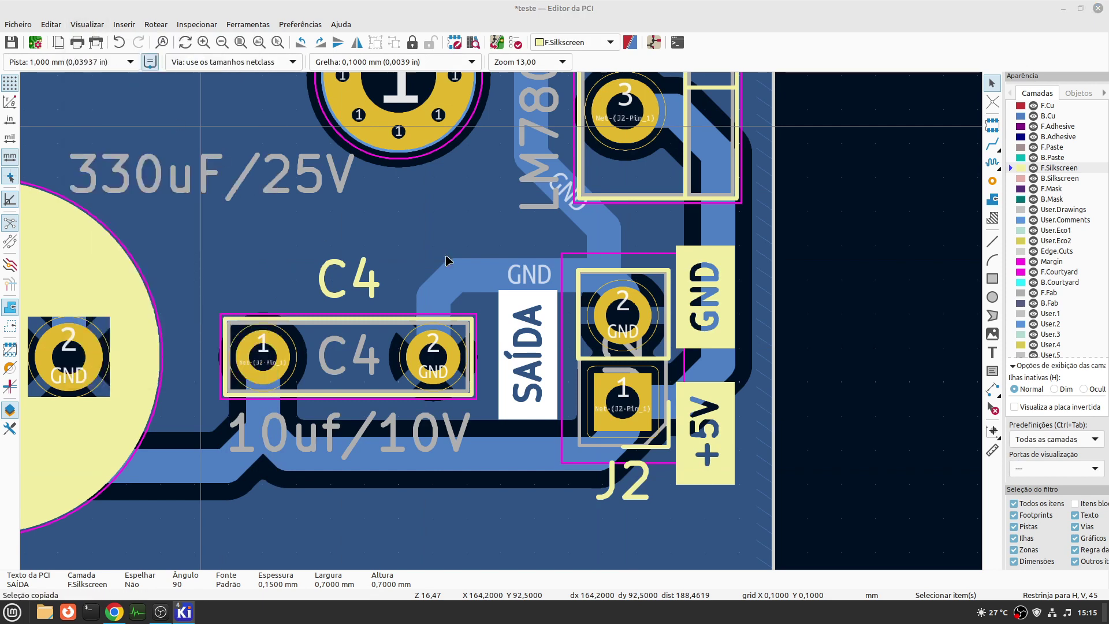
pyautogui.scroll(5, 714, 419)
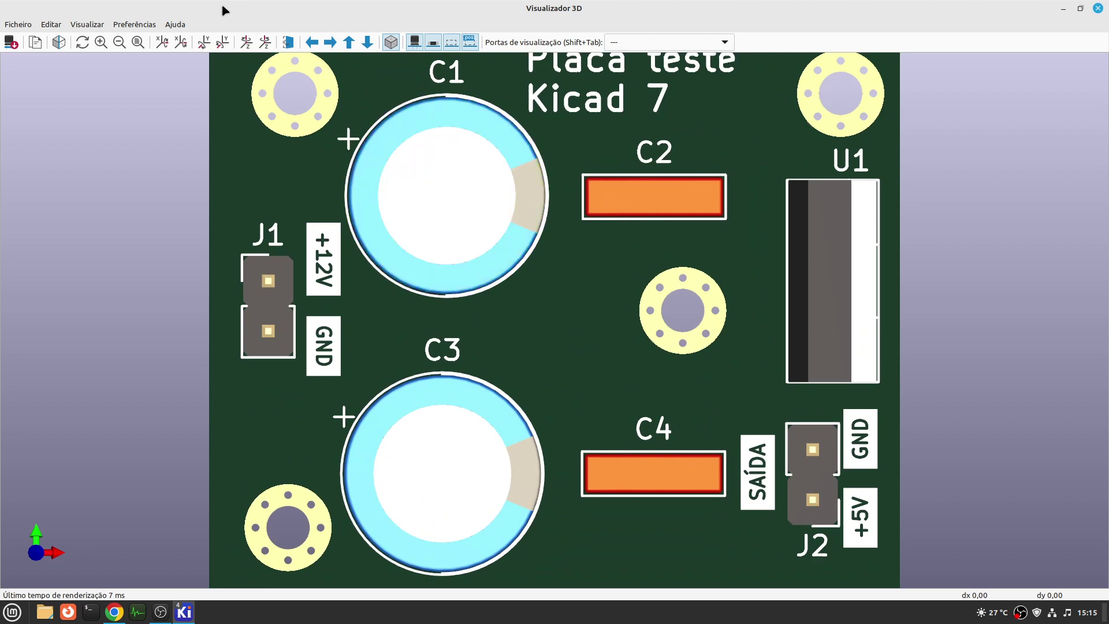
pyautogui.click(246, 42)
pyautogui.click(245, 44)
pyautogui.click(245, 44)
pyautogui.click(245, 44)
pyautogui.click(245, 44)
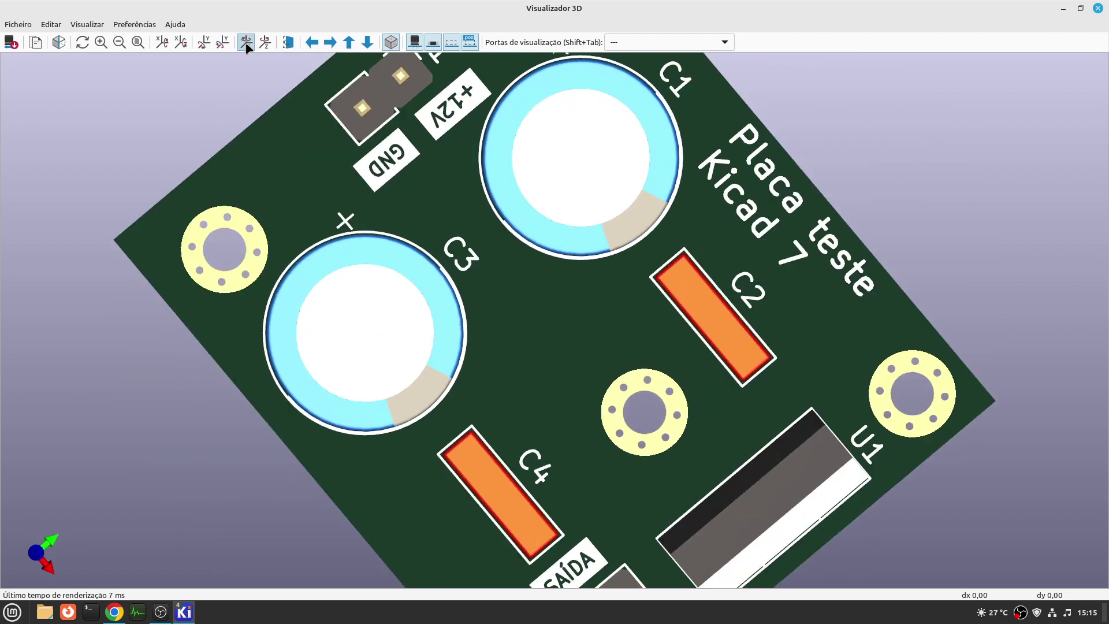
pyautogui.click(245, 44)
pyautogui.click(245, 43)
pyautogui.click(246, 44)
pyautogui.click(245, 44)
pyautogui.scroll(-5, 347, 257)
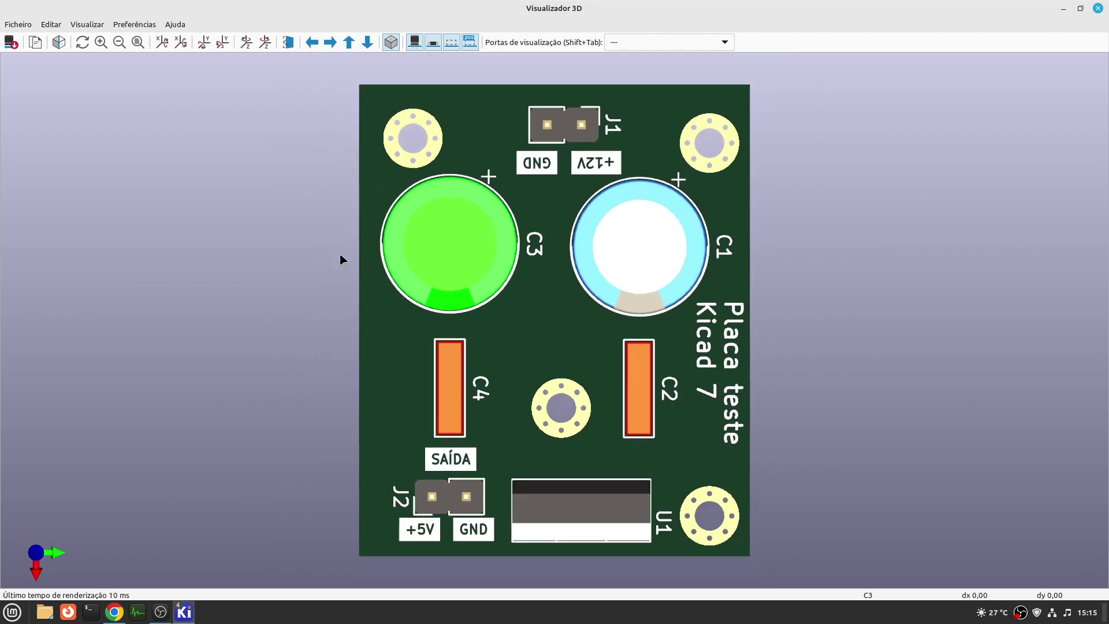
# - Examine the "SAÍDA", "+5V" and "GND" labels around J2 up close in 3D and return to the board layout
pyautogui.scroll(3, 439, 539)
pyautogui.scroll(4, 439, 540)
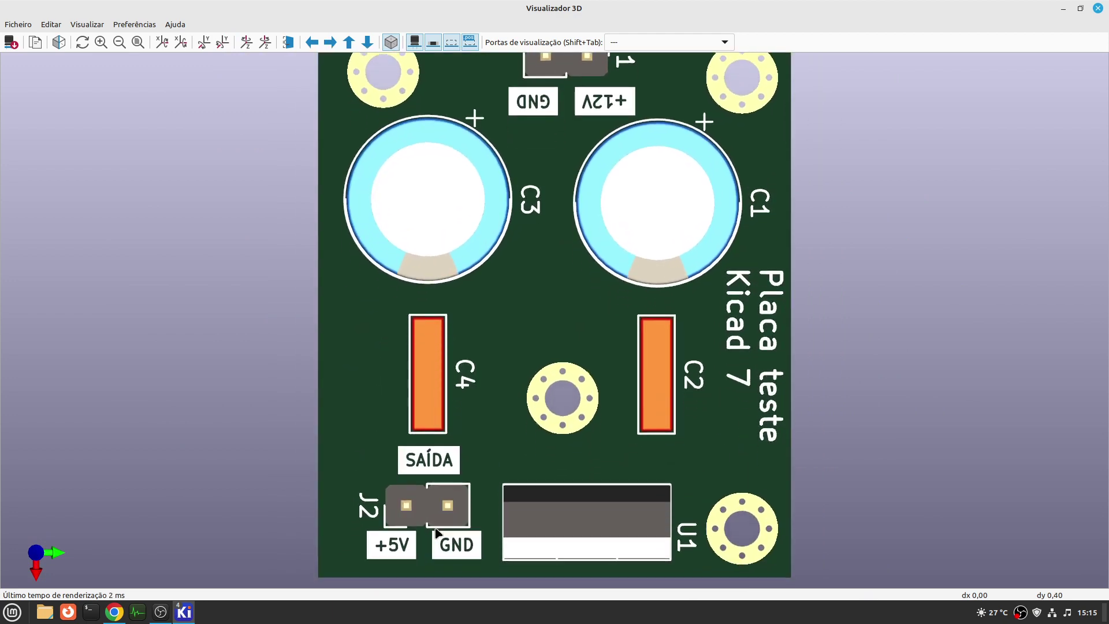
pyautogui.press('Up')
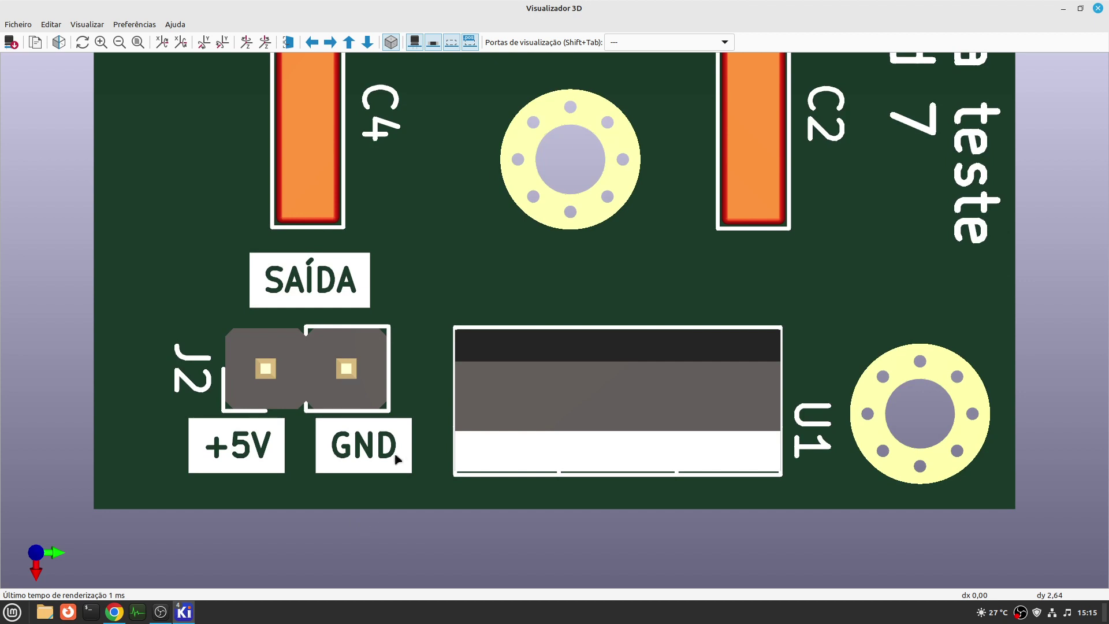
pyautogui.click(1097, 8)
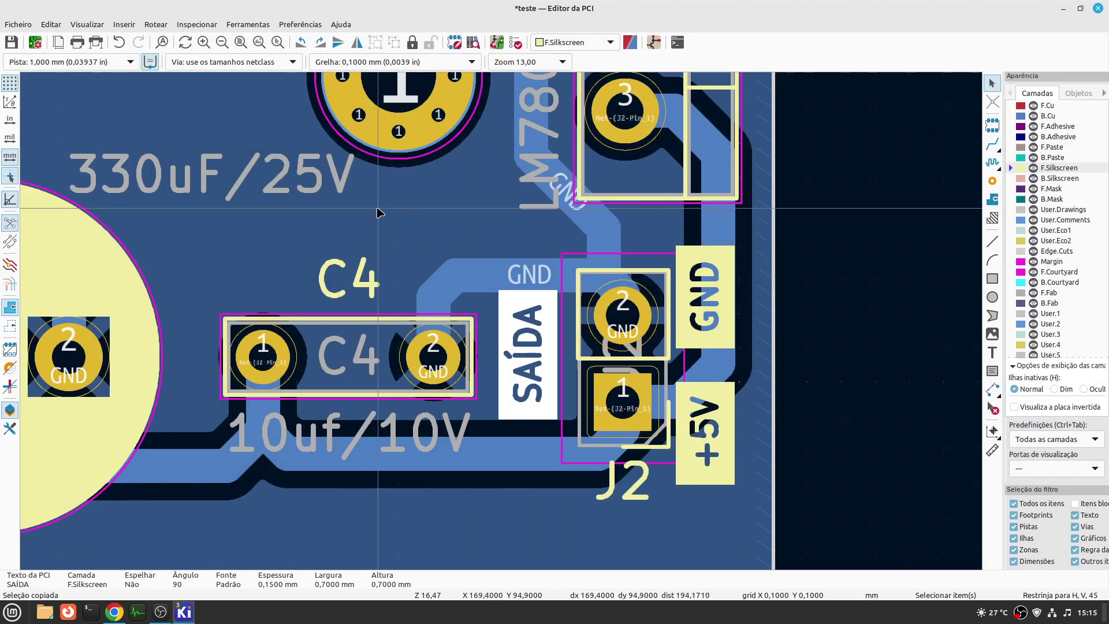
# - Refill all copper zones on the board
pyautogui.scroll(-3, 376, 212)
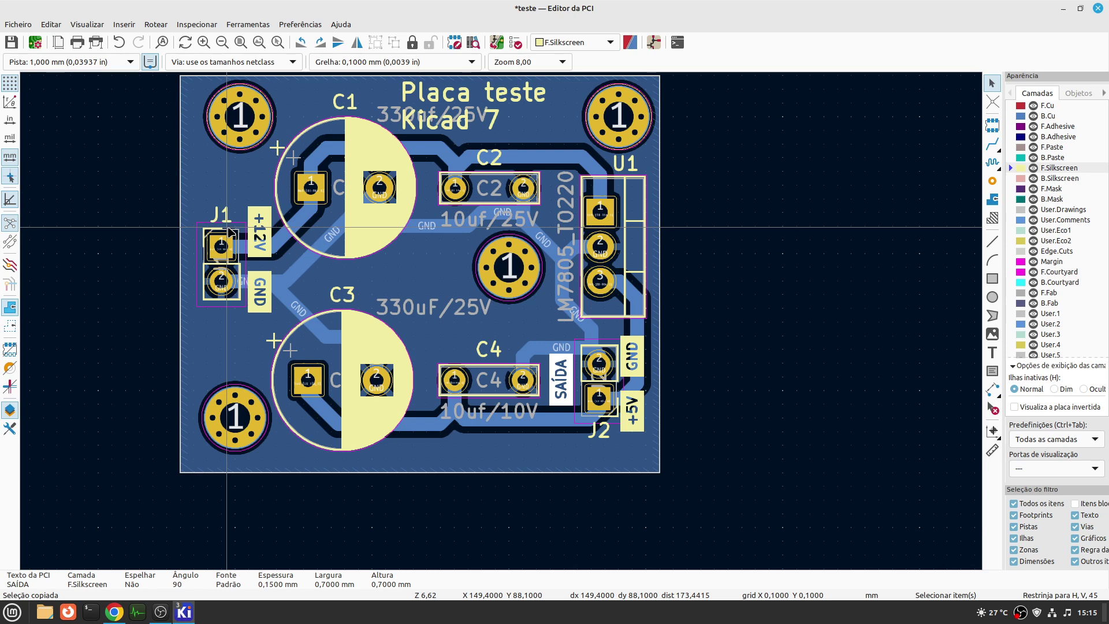
pyautogui.press('b')
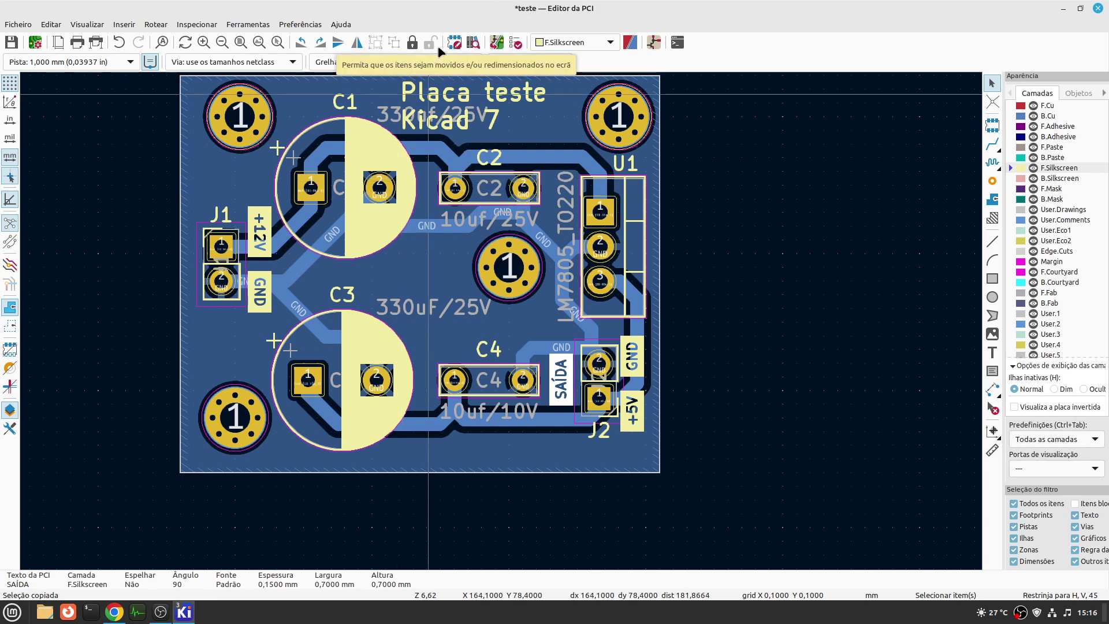
pyautogui.press('Home')
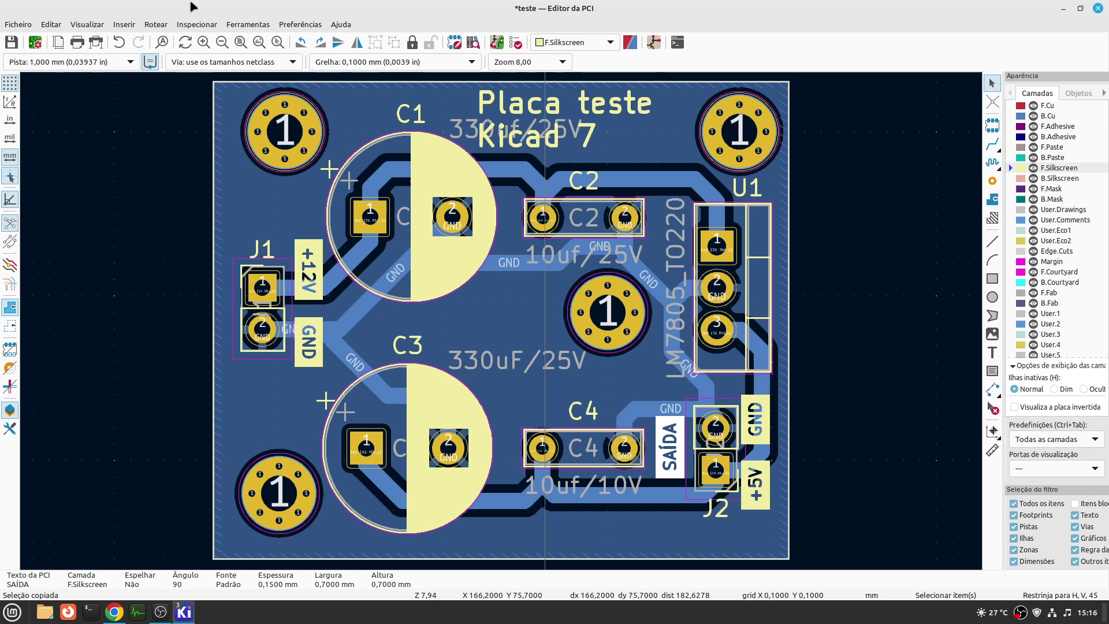
# - Open the Gerber fabrication output settings and keep Gerber as the plot format
pyautogui.click(29, 28)
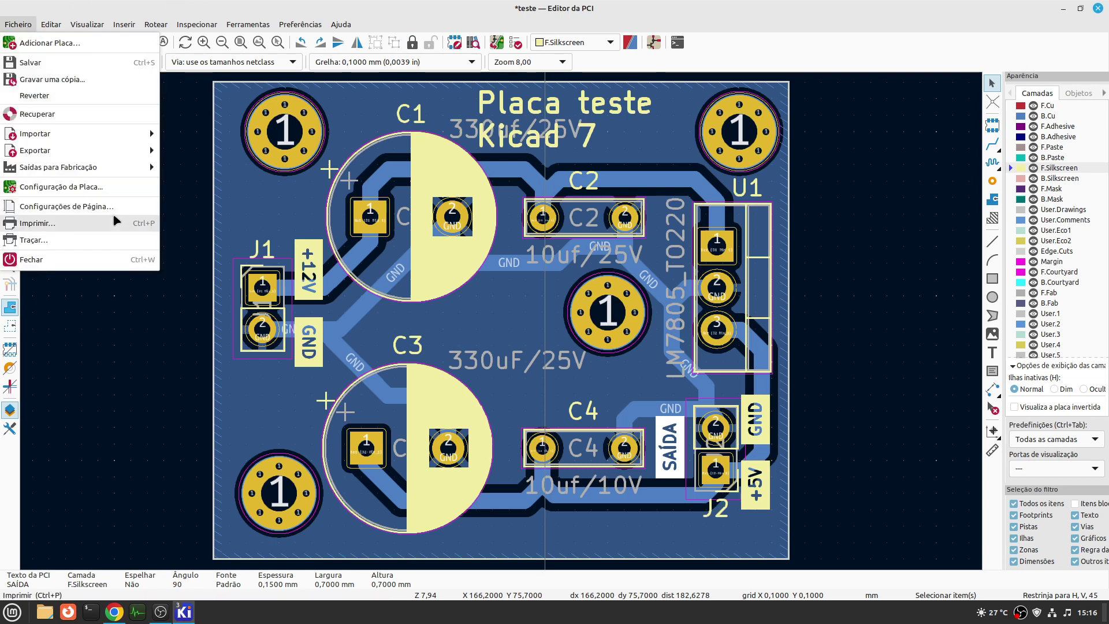
pyautogui.moveTo(128, 167)
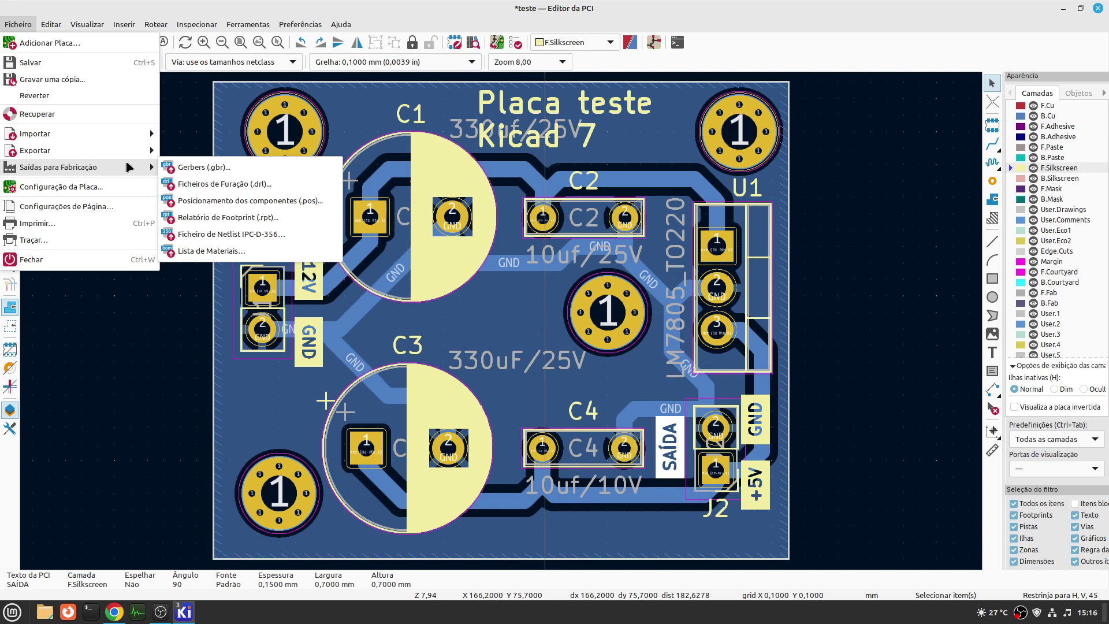
pyautogui.click(210, 168)
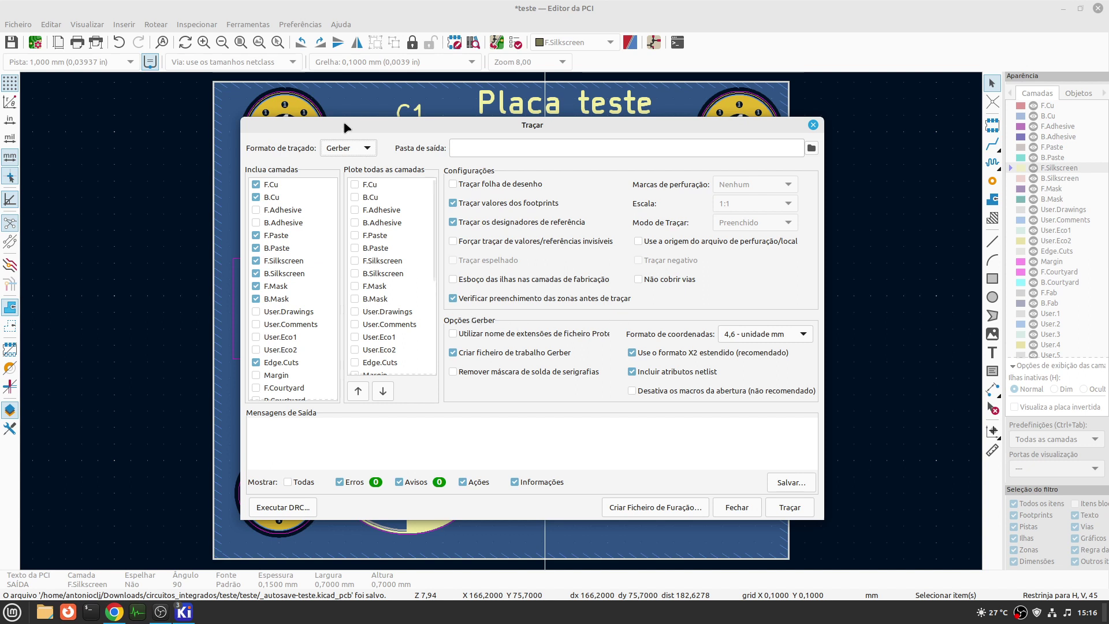
pyautogui.click(366, 149)
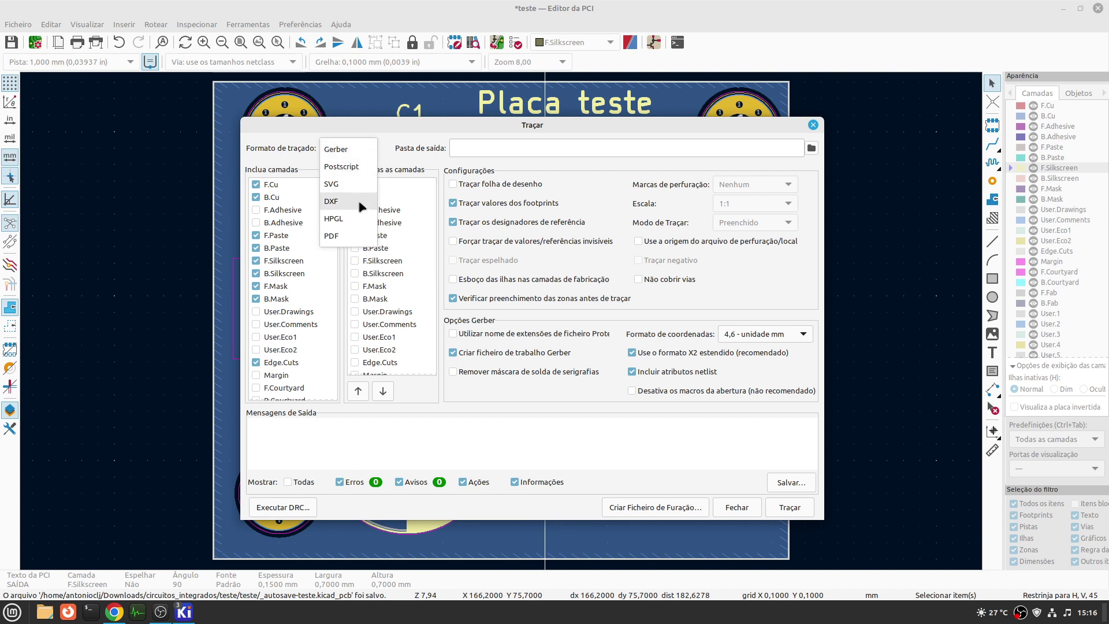
pyautogui.click(365, 148)
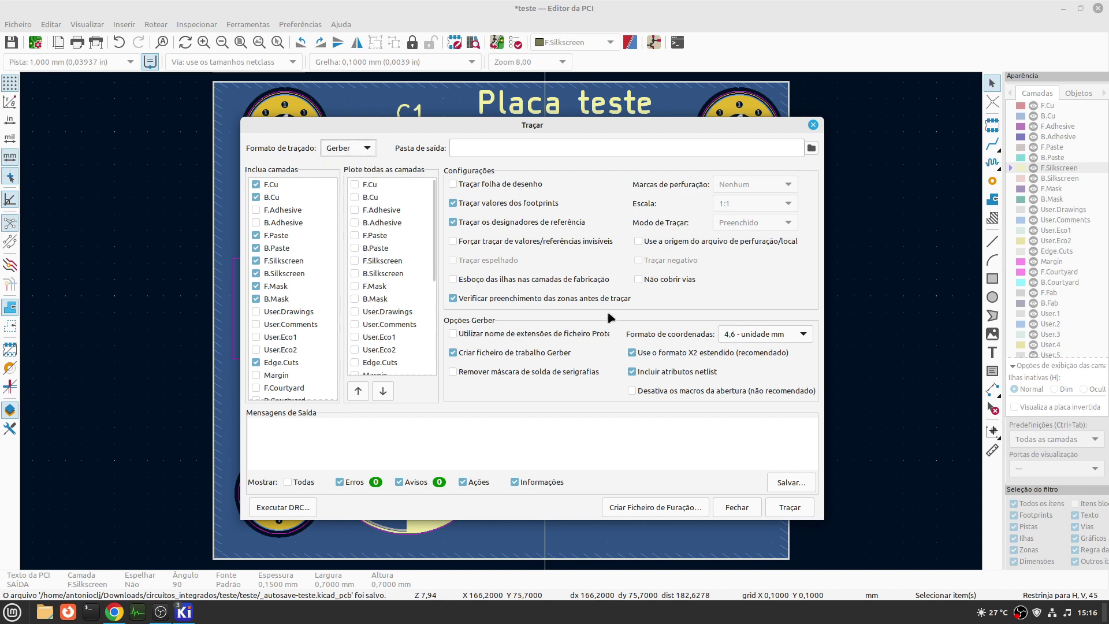
# - Set the output folder to the project's "teste" folder as a relative path and plot the Gerber files
pyautogui.click(811, 148)
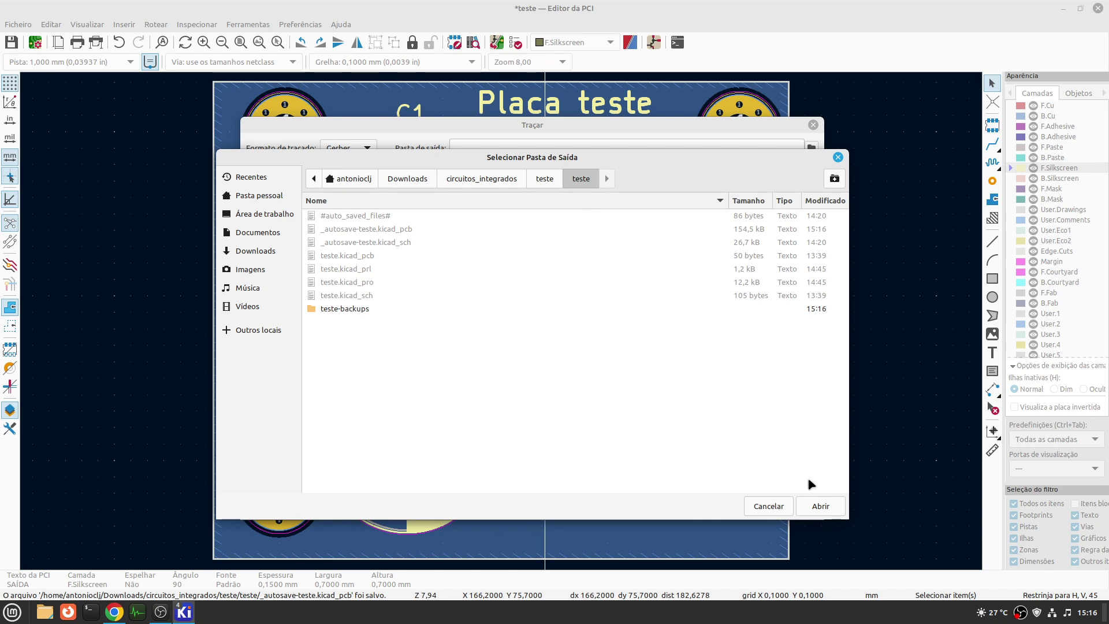
pyautogui.click(822, 506)
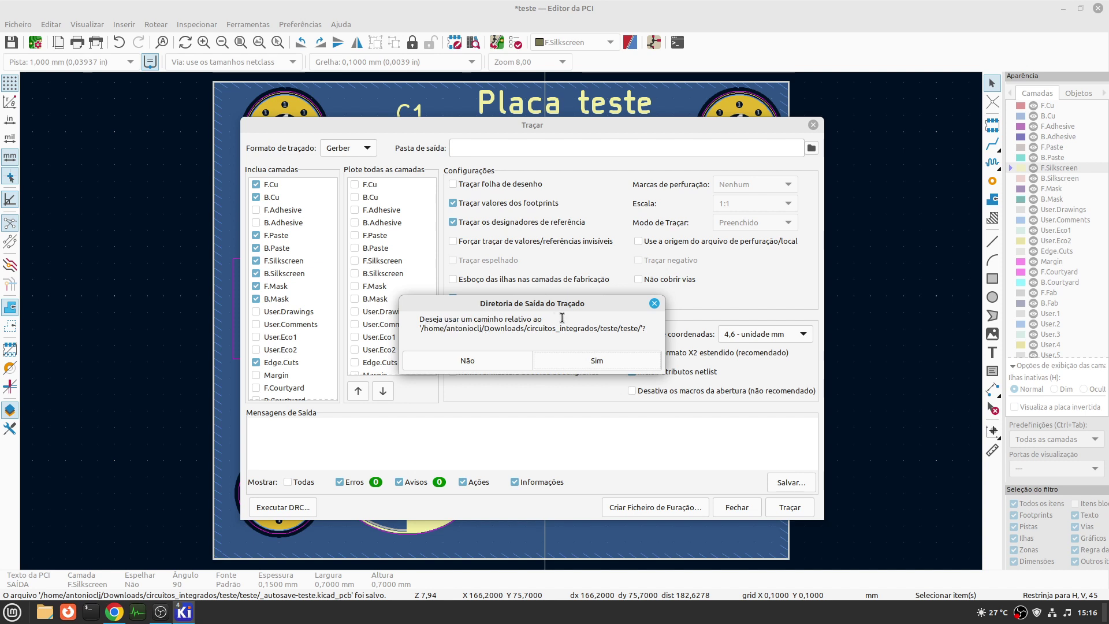
pyautogui.click(597, 361)
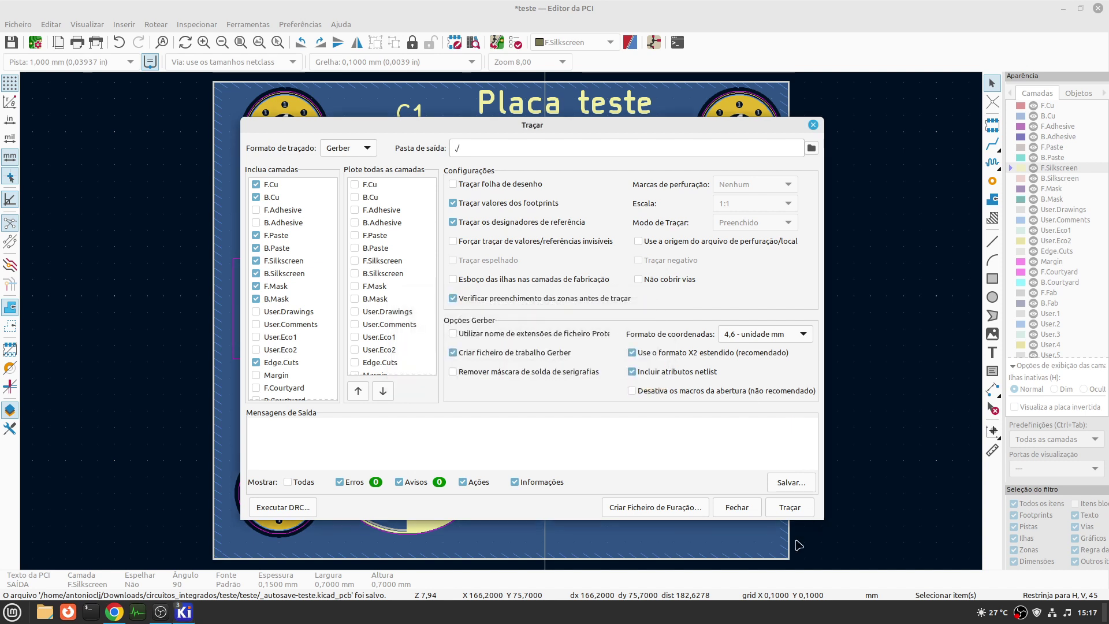
pyautogui.click(791, 508)
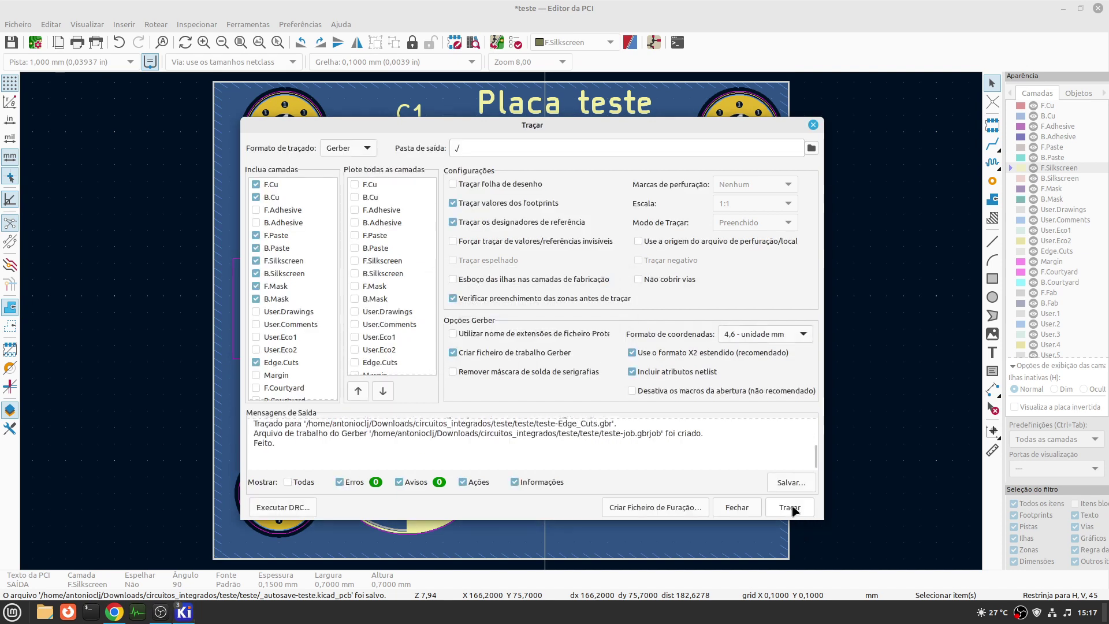
# - Generate the Excellon drill files in the same output folder and close the plot settings
pyautogui.click(658, 508)
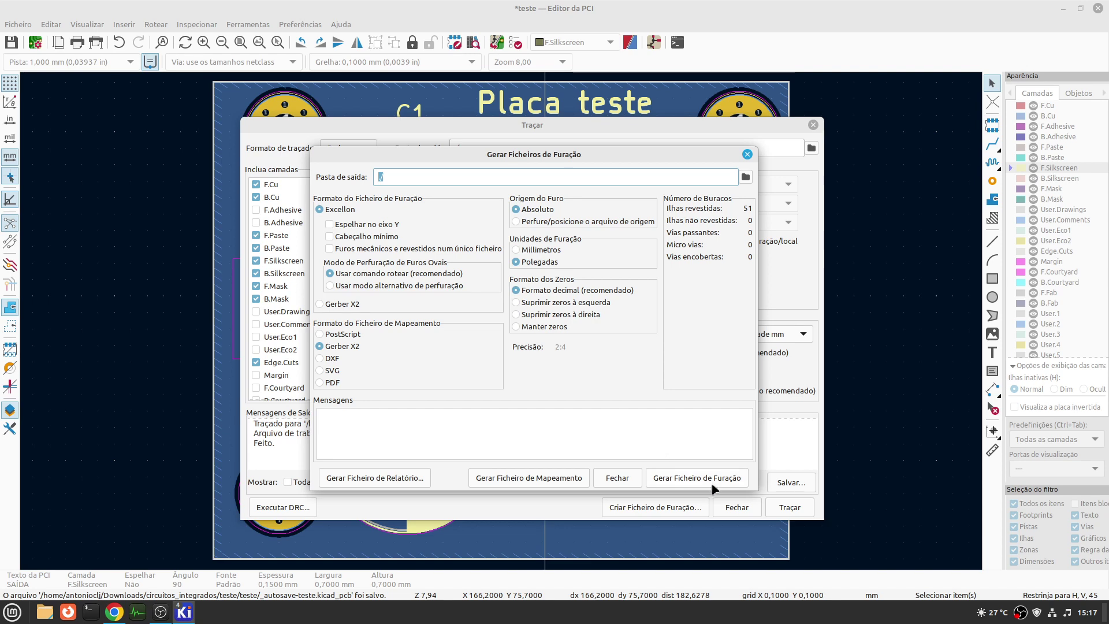
pyautogui.click(683, 480)
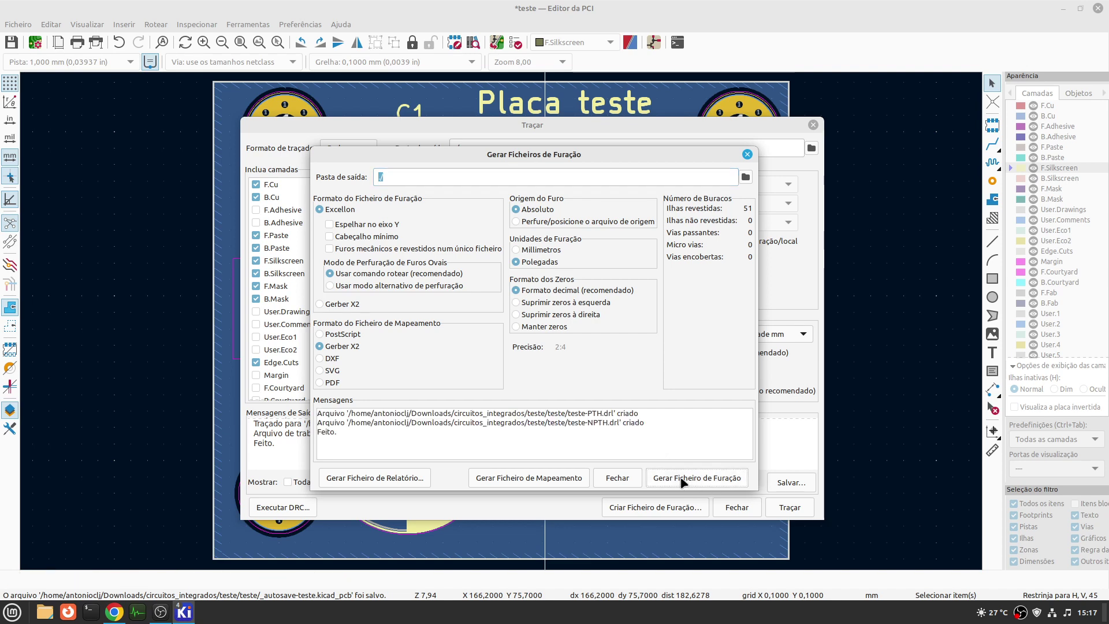
pyautogui.click(630, 483)
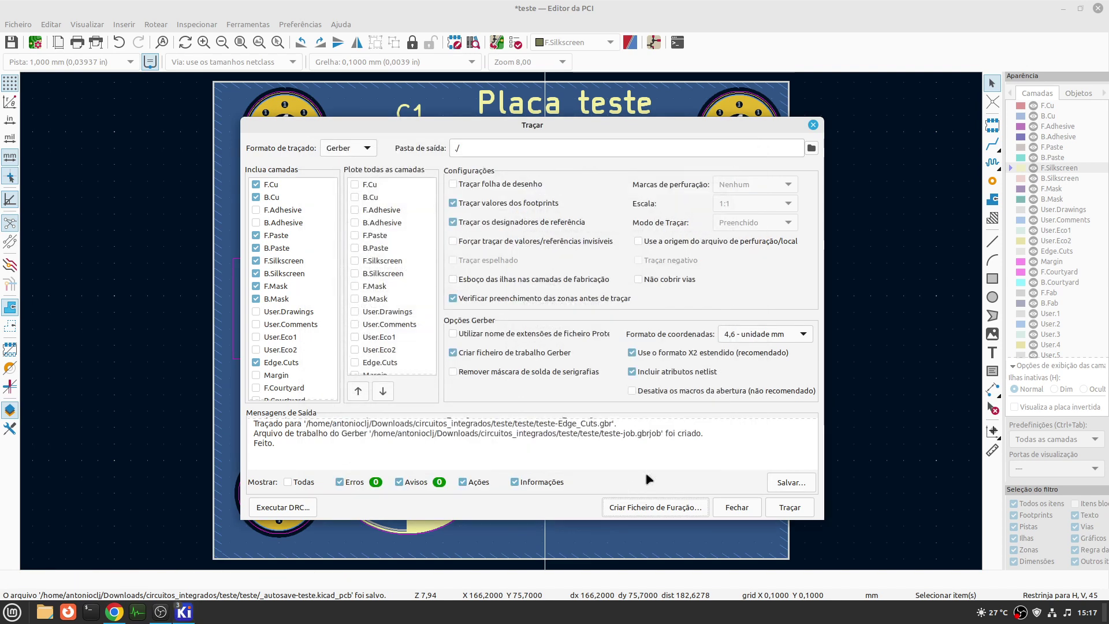
pyautogui.click(736, 507)
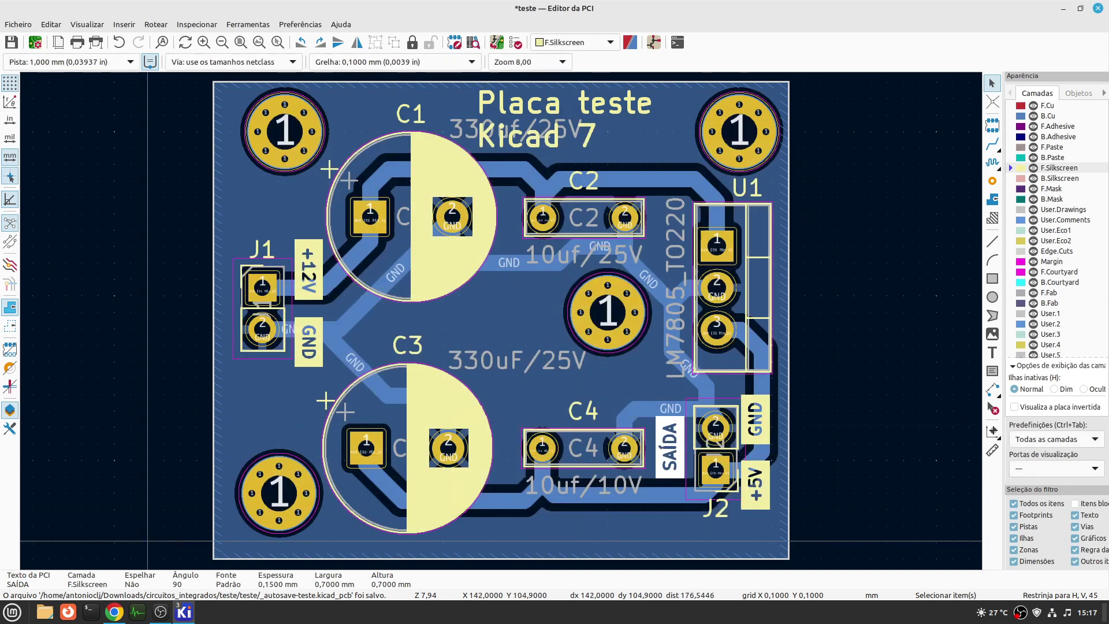
# - Switch to the file manager, open the project's inner "teste" folder and show its files as a detailed list
pyautogui.click(43, 614)
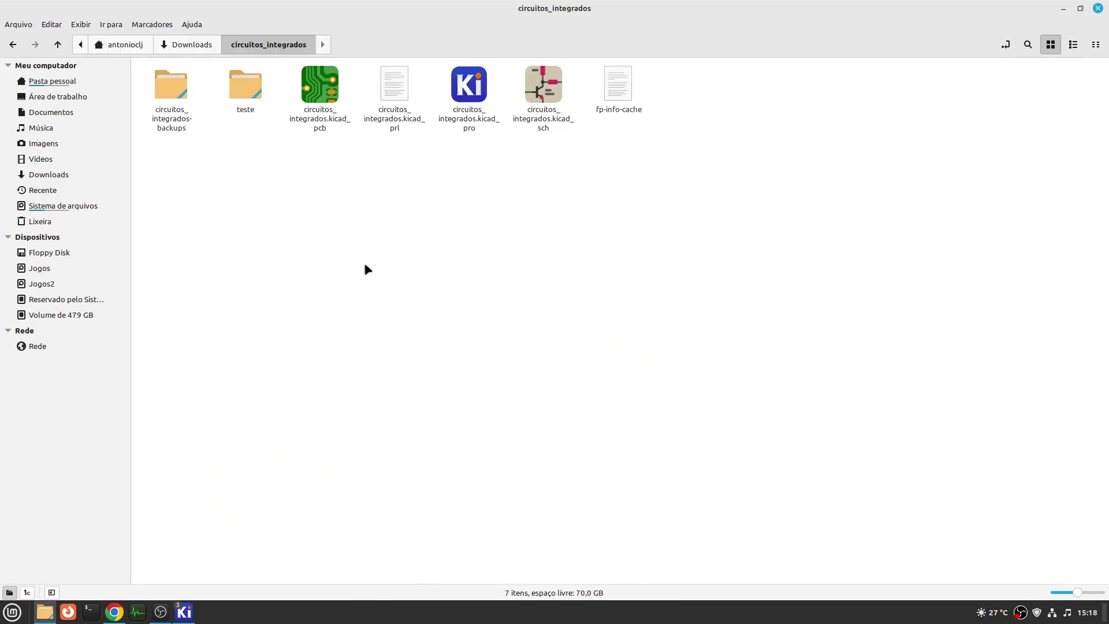
pyautogui.doubleClick(241, 88)
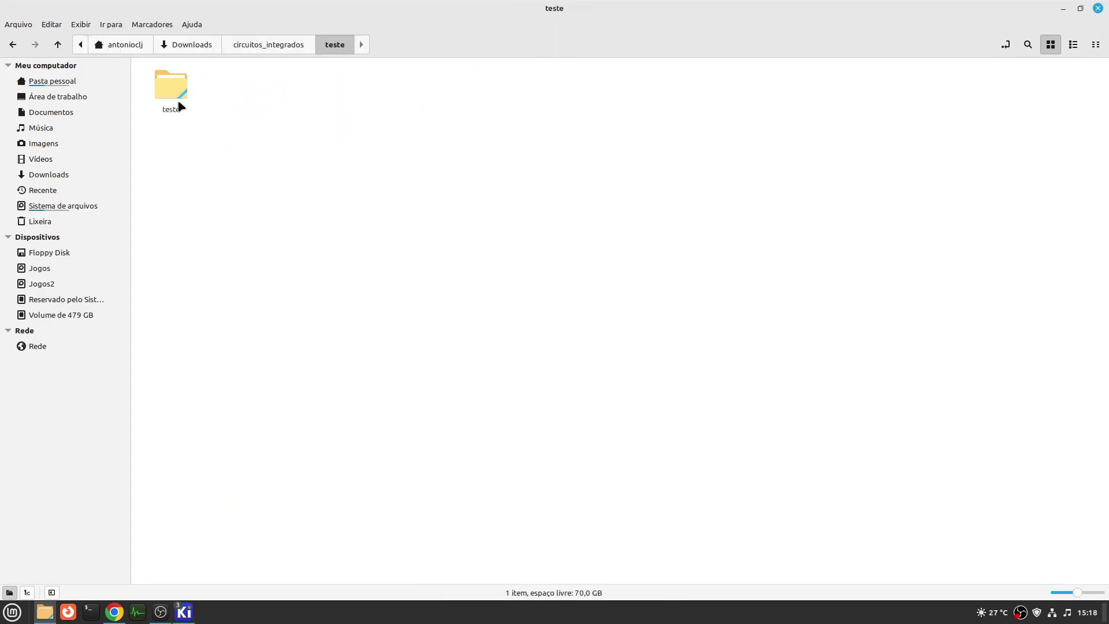
pyautogui.doubleClick(176, 93)
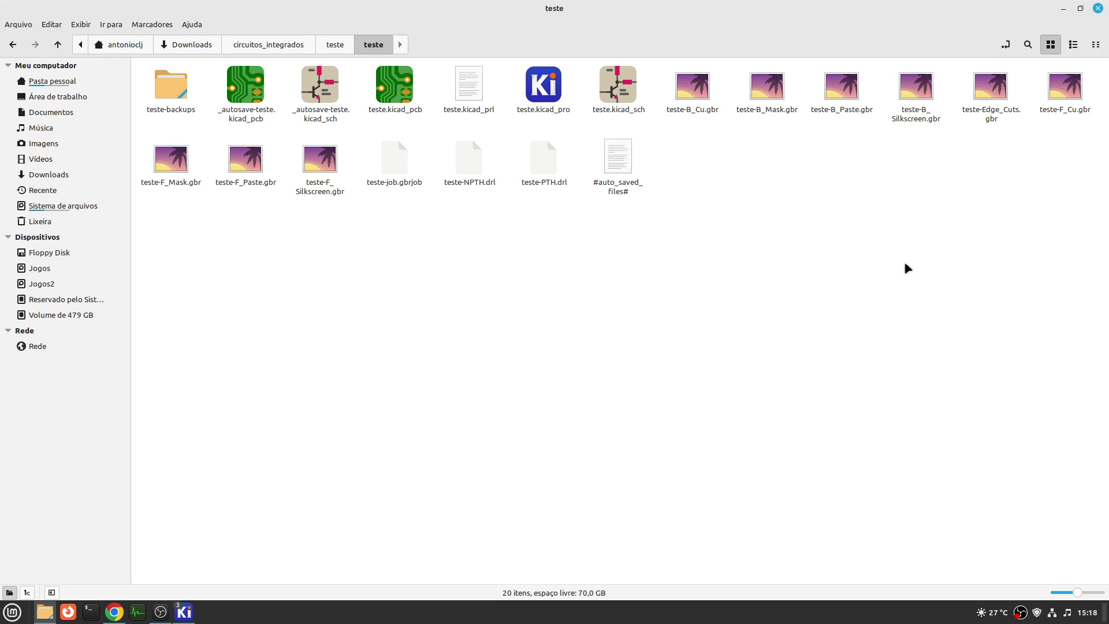
pyautogui.click(1073, 45)
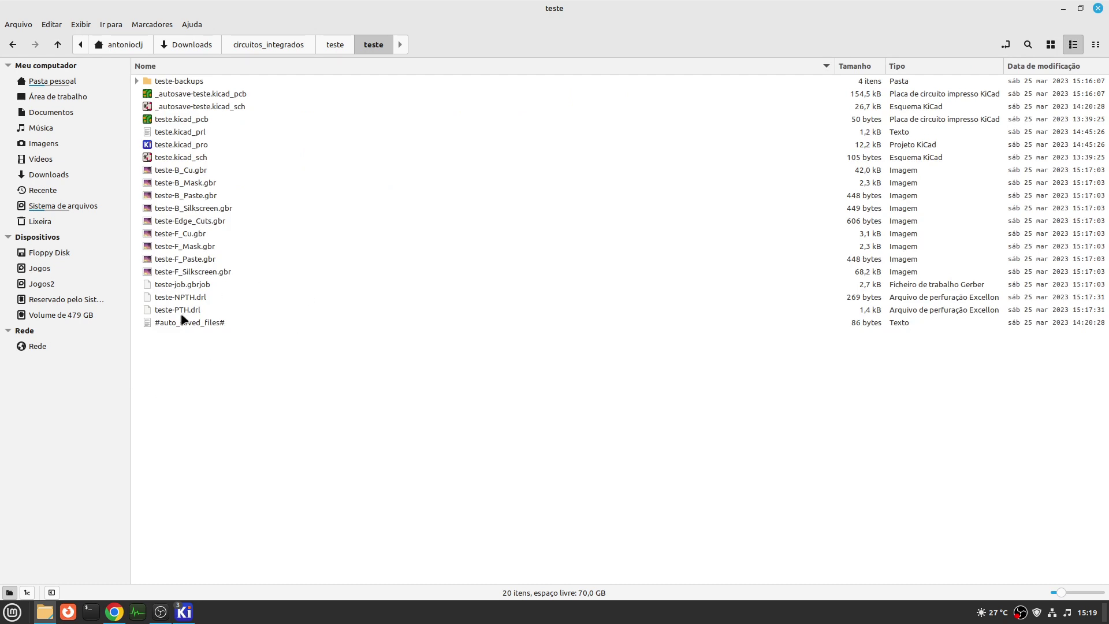
# - Compress all the .gbr layer files and both .drl drill files, without the job file, into teste.zip in the same folder
pyautogui.click(201, 311)
pyautogui.keyDown('shift'); pyautogui.click(209, 298); pyautogui.keyUp('shift')
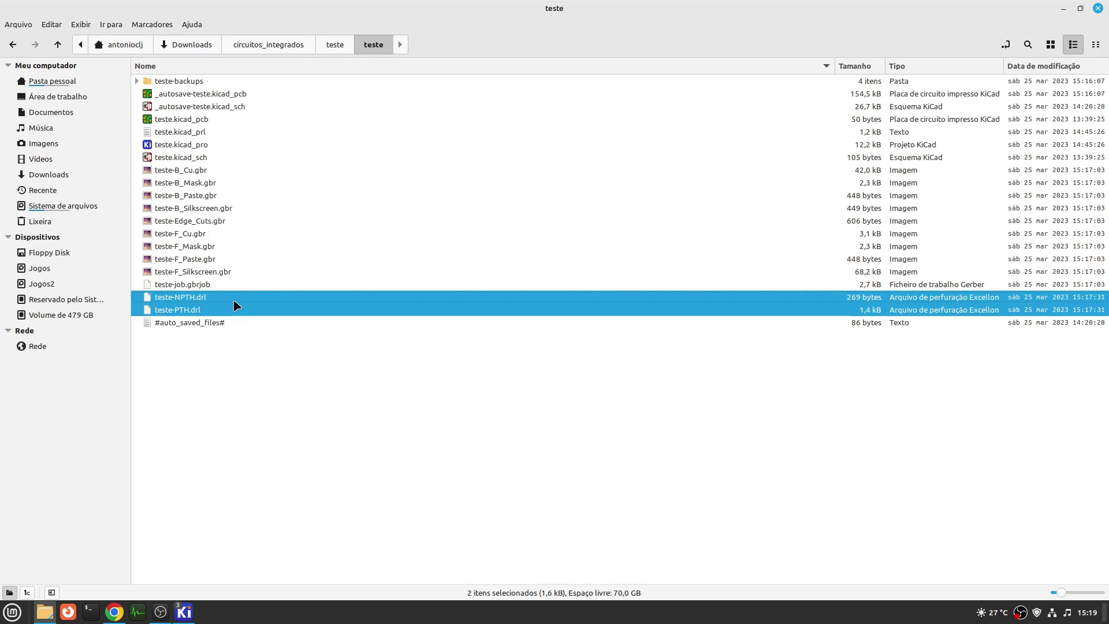
pyautogui.keyDown('ctrl'); pyautogui.click(203, 274); pyautogui.keyUp('ctrl')
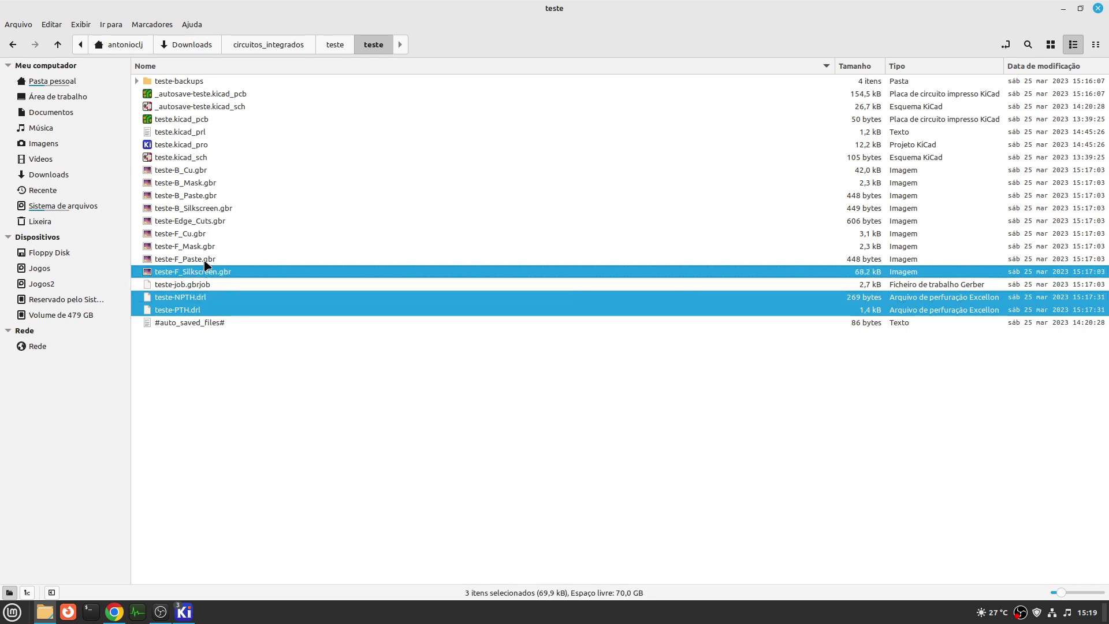
pyautogui.keyDown('ctrl'); pyautogui.click(214, 259); pyautogui.keyUp('ctrl')
pyautogui.keyDown('ctrl'); pyautogui.click(224, 248); pyautogui.keyUp('ctrl')
pyautogui.keyDown('ctrl'); pyautogui.click(185, 235); pyautogui.keyUp('ctrl')
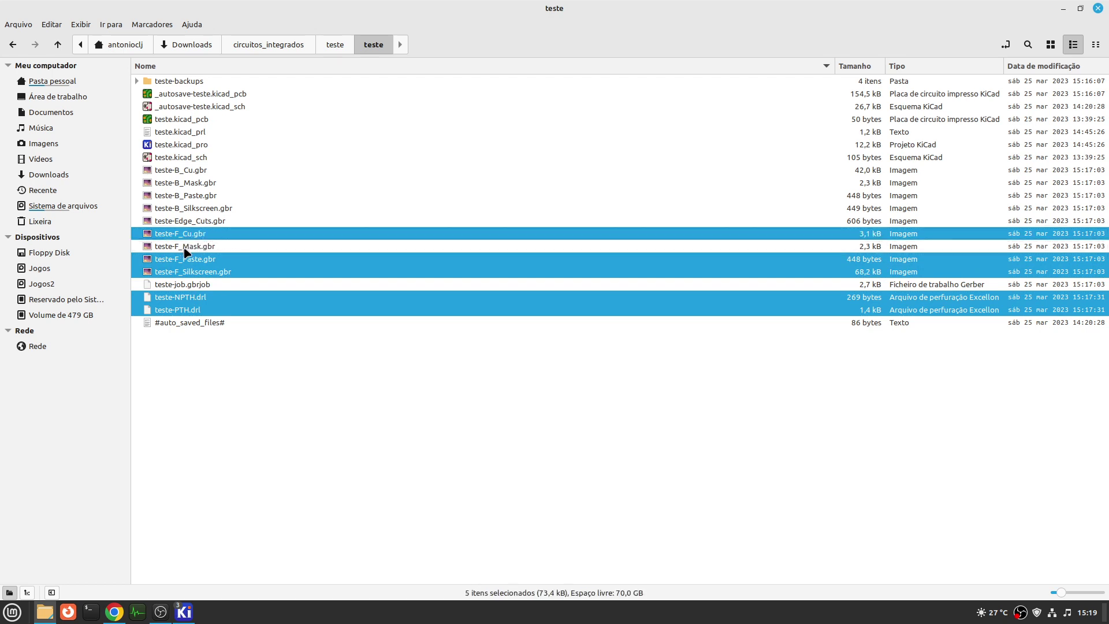
pyautogui.keyDown('ctrl'); pyautogui.click(198, 221); pyautogui.keyUp('ctrl')
pyautogui.keyDown('ctrl'); pyautogui.click(187, 209); pyautogui.keyUp('ctrl')
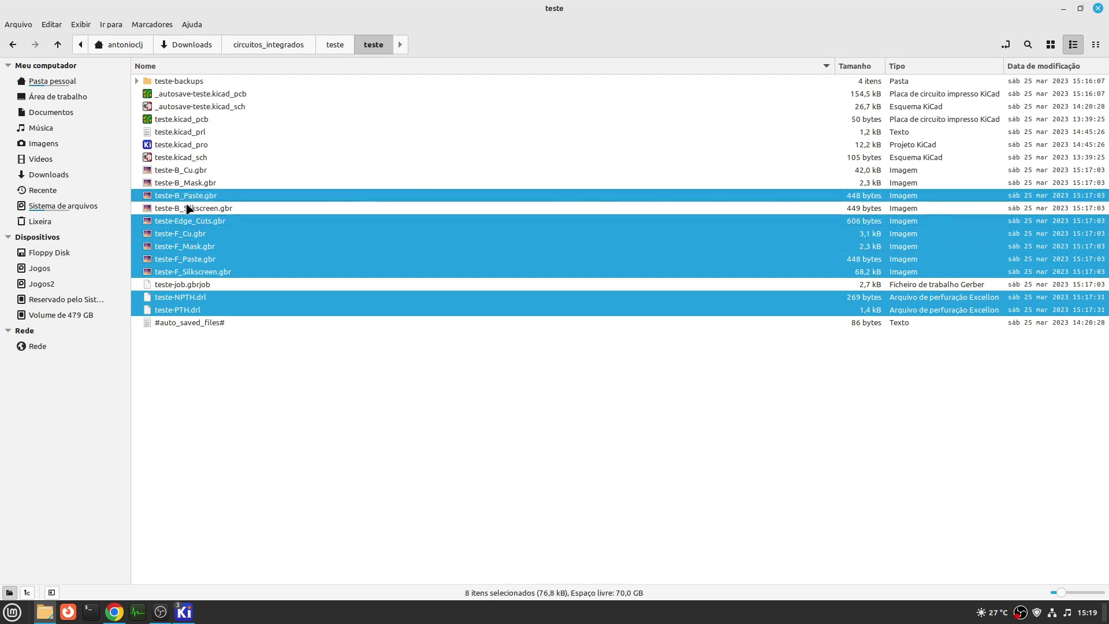
pyautogui.keyDown('ctrl'); pyautogui.click(185, 195); pyautogui.keyUp('ctrl')
pyautogui.keyDown('ctrl'); pyautogui.click(181, 183); pyautogui.keyUp('ctrl')
pyautogui.keyDown('ctrl'); pyautogui.click(181, 171); pyautogui.keyUp('ctrl')
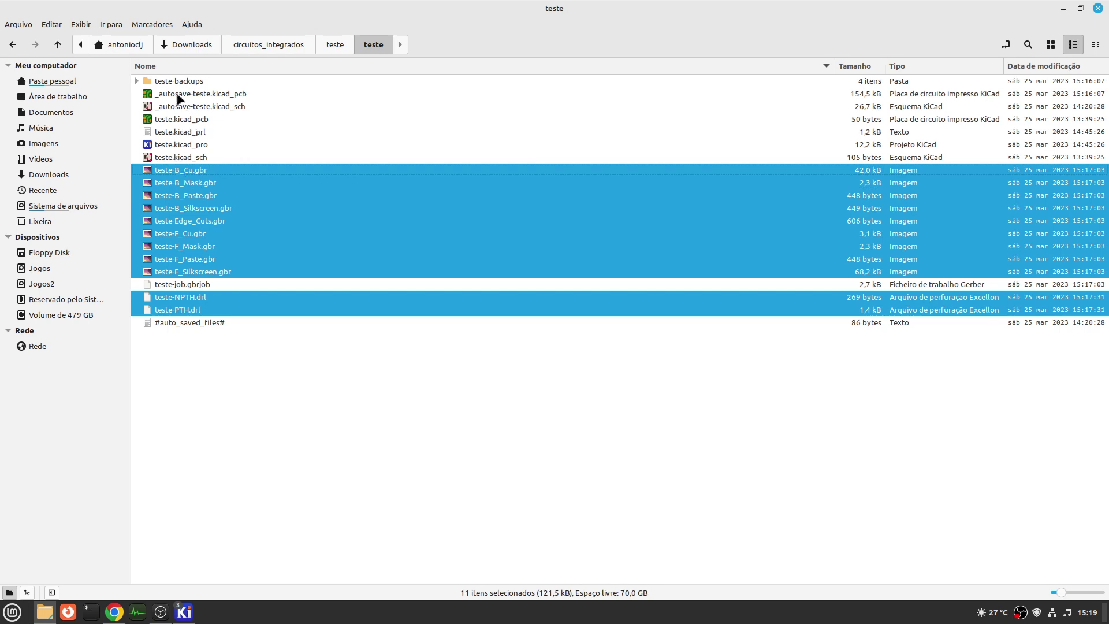
pyautogui.rightClick(206, 213)
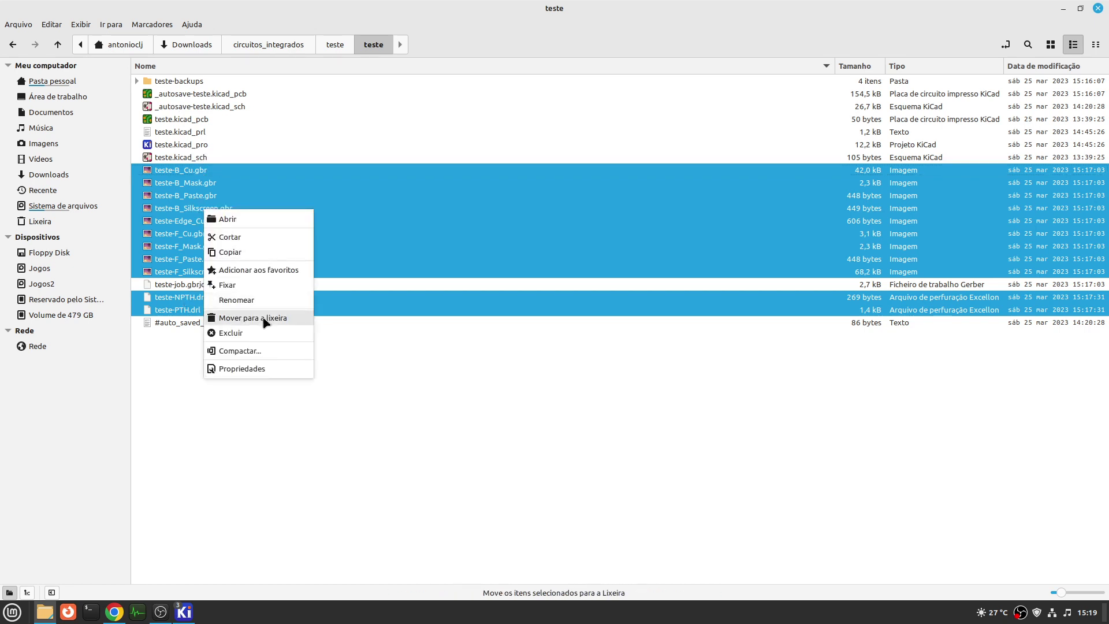
pyautogui.click(259, 351)
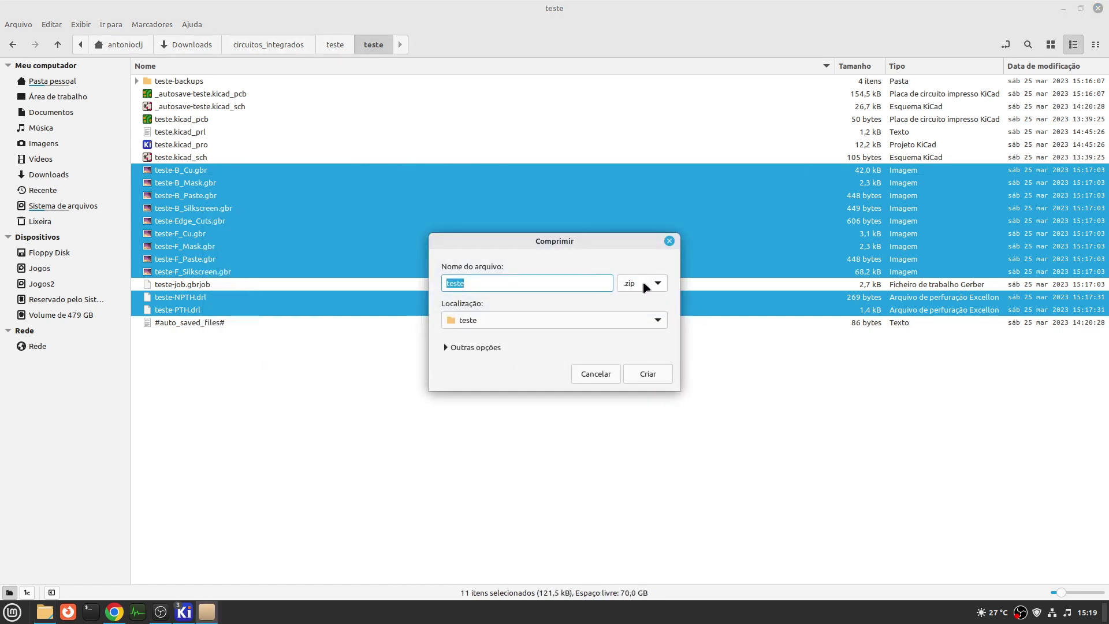
pyautogui.click(649, 375)
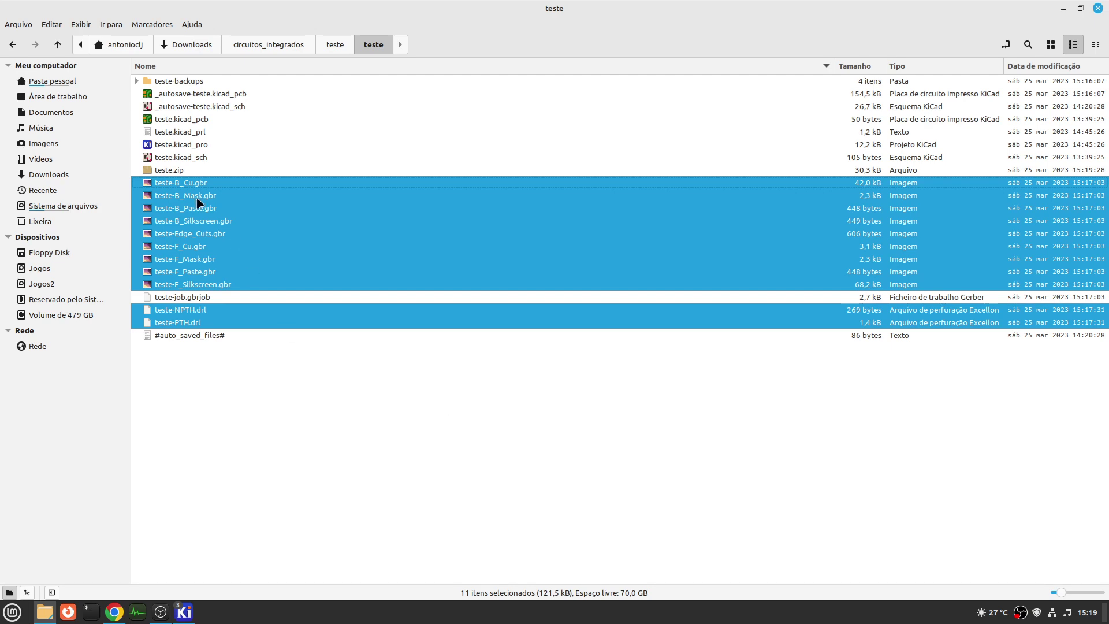
# - Switch to the Chrome browser, load jlc.com and dismiss the translation offer
pyautogui.click(114, 611)
pyautogui.press('super+Up')
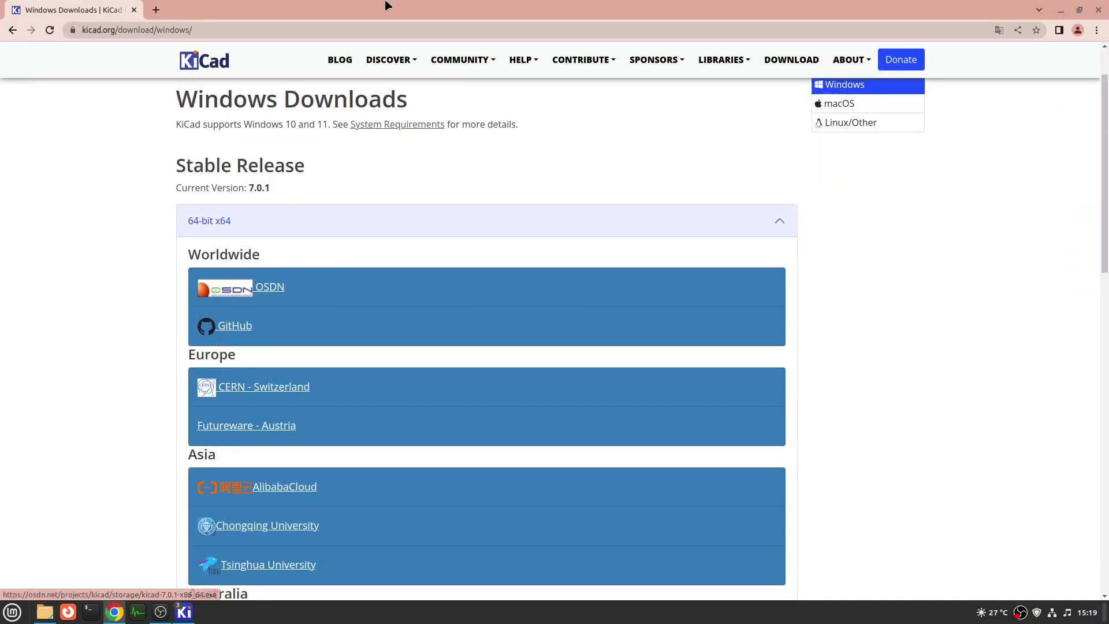
pyautogui.click(219, 29)
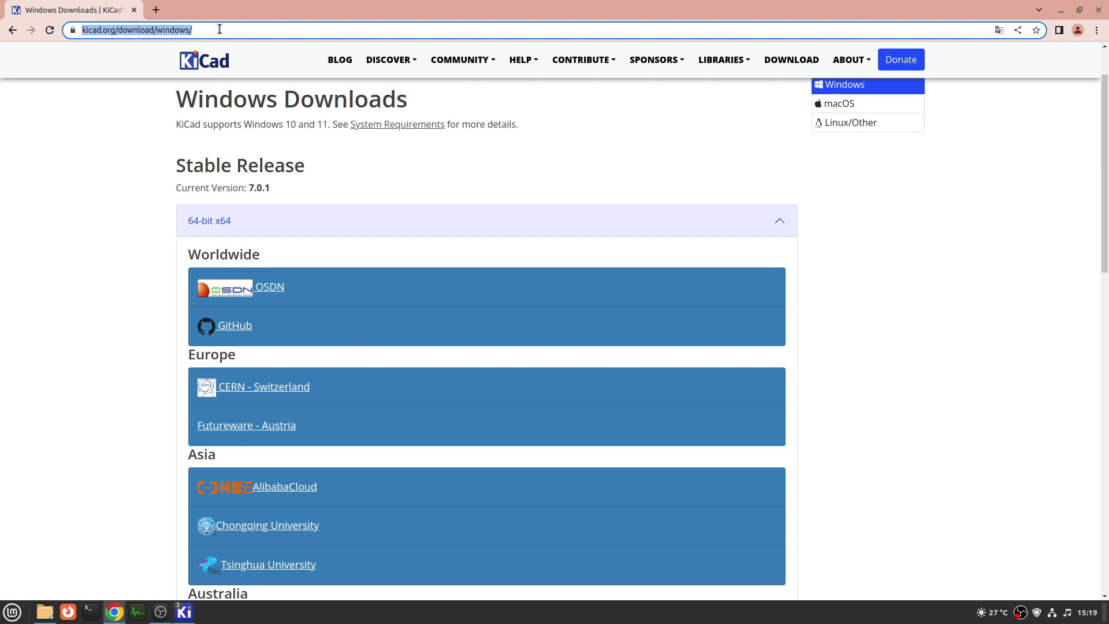
pyautogui.write('jlc.com')
pyautogui.press('Return')
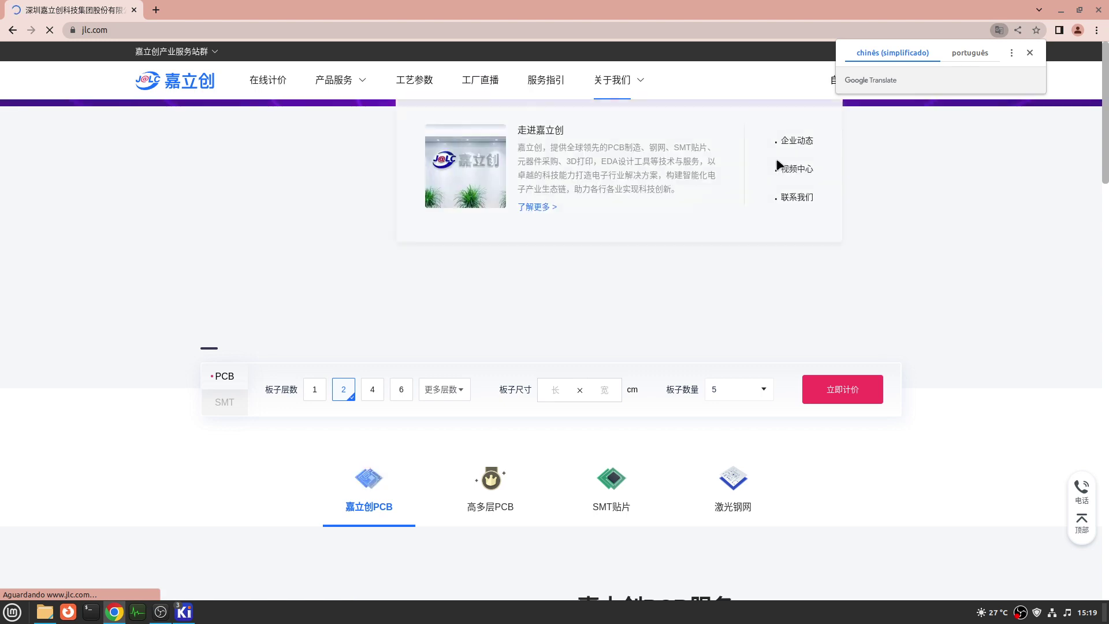
pyautogui.click(1030, 53)
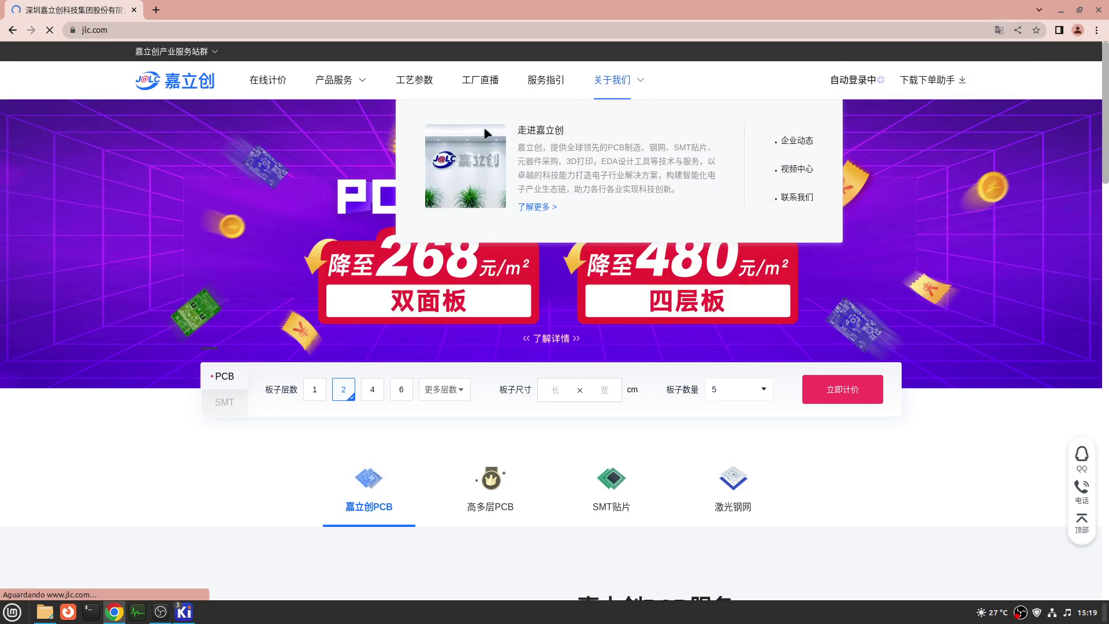
# - Look over the JLC home page and translate it into Portuguese
pyautogui.moveTo(214, 53)
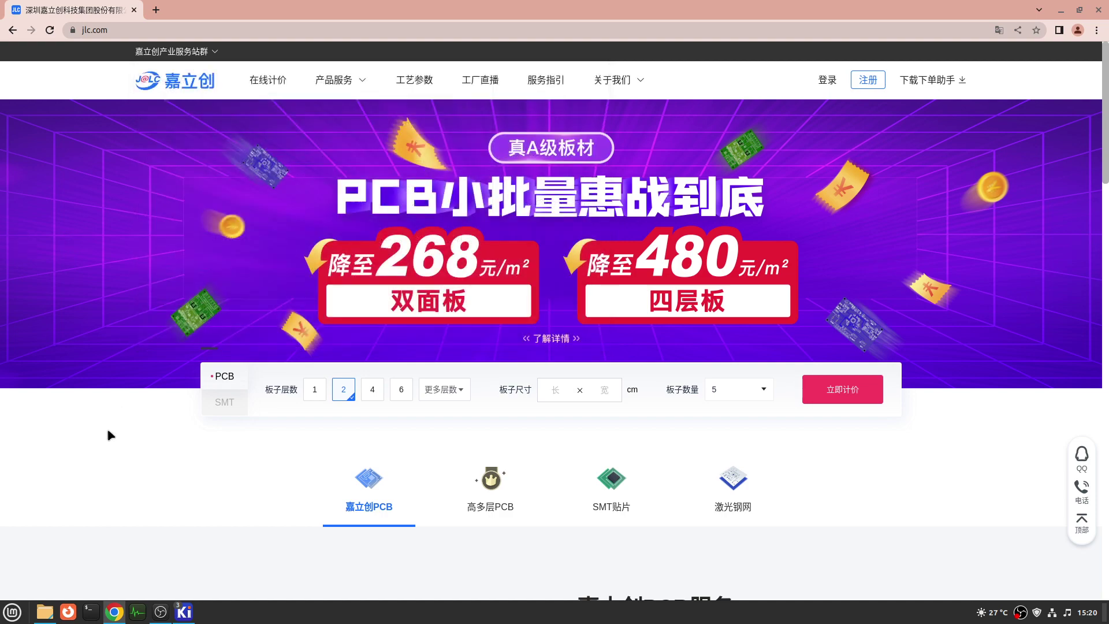
pyautogui.scroll(-3, 95, 383)
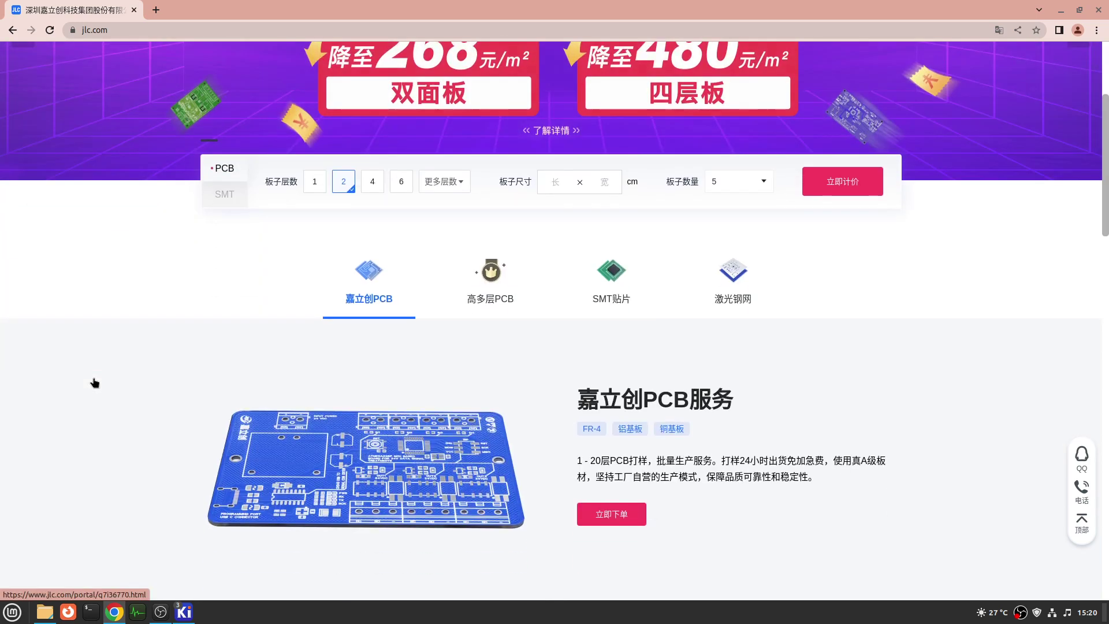
pyautogui.scroll(-4, 96, 384)
pyautogui.scroll(8, 94, 384)
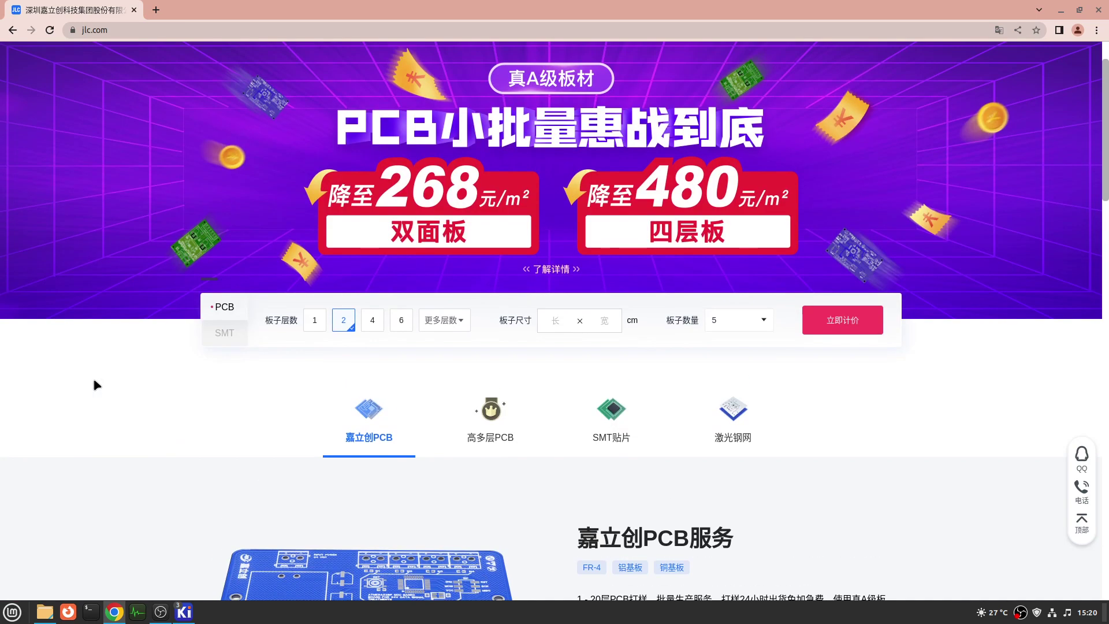
pyautogui.rightClick(49, 75)
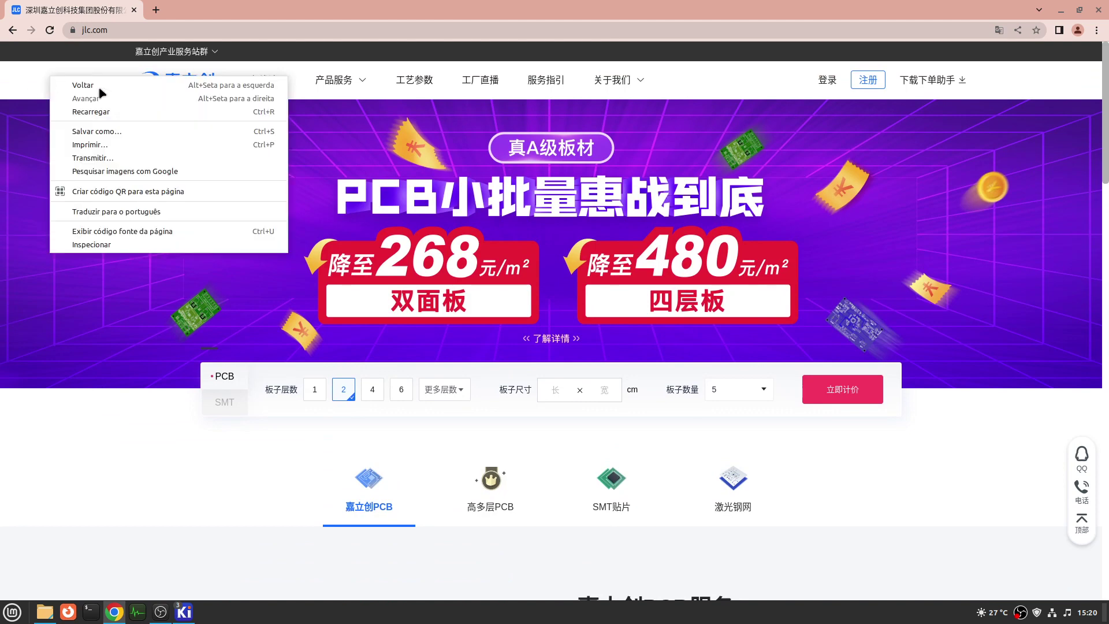
pyautogui.click(164, 211)
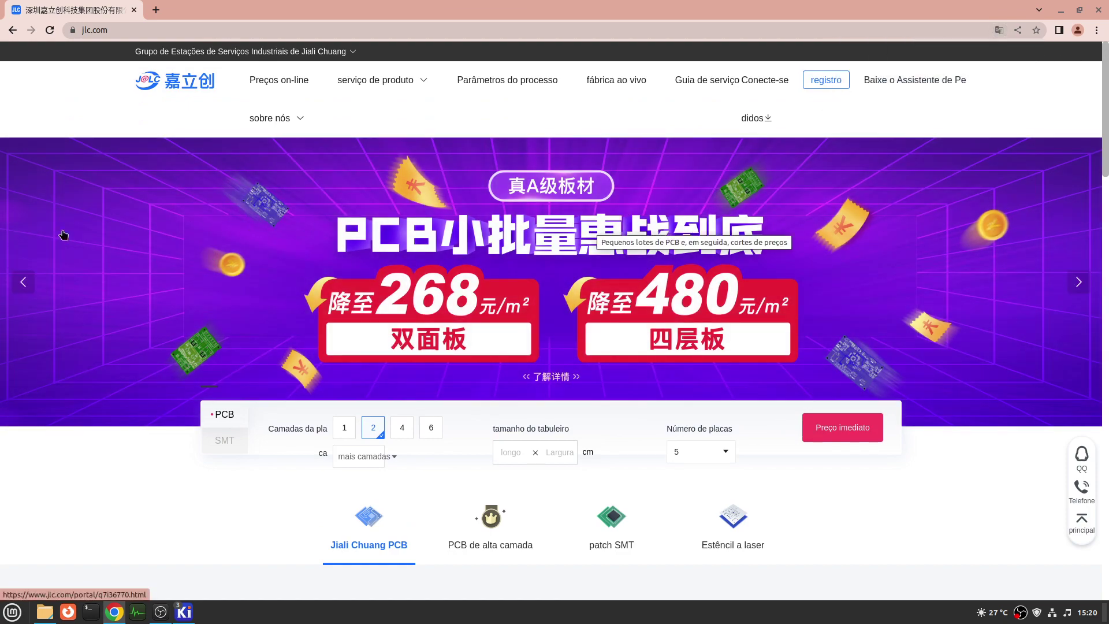
# - Open the instant PCB quote with 2 layers and 5 boards, and choose FR-4 as the board material
pyautogui.scroll(-3, 159, 214)
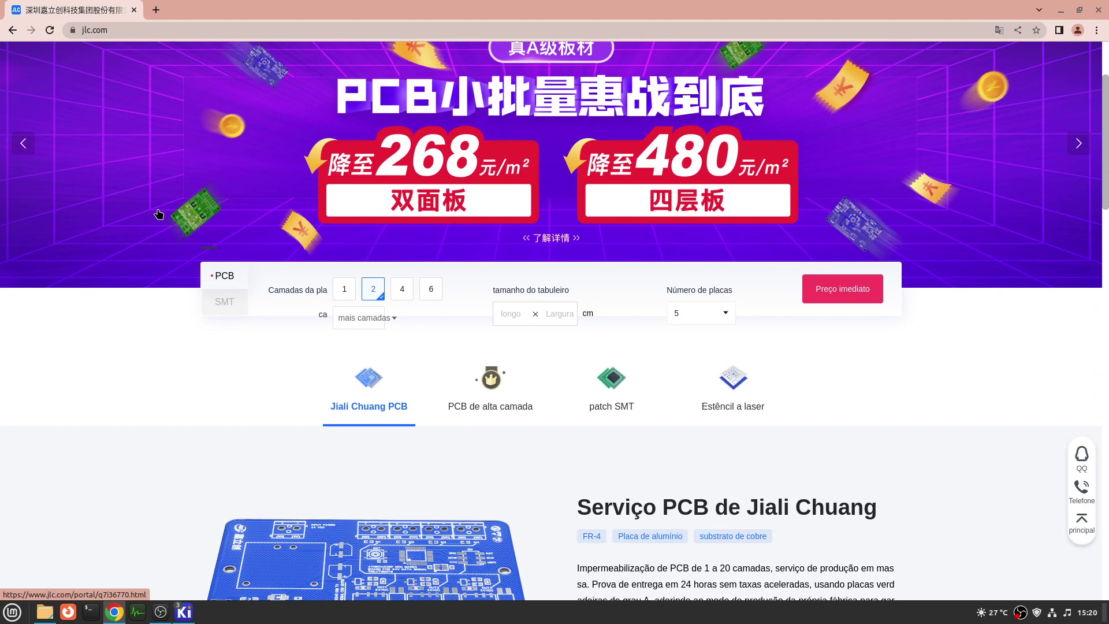
pyautogui.click(867, 303)
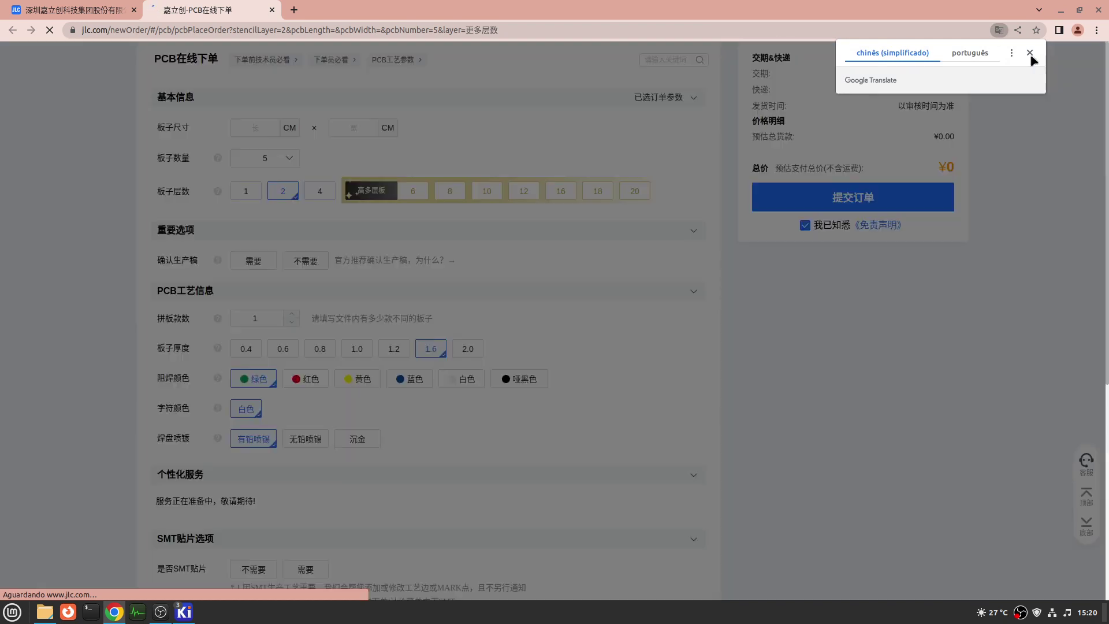
pyautogui.click(1028, 54)
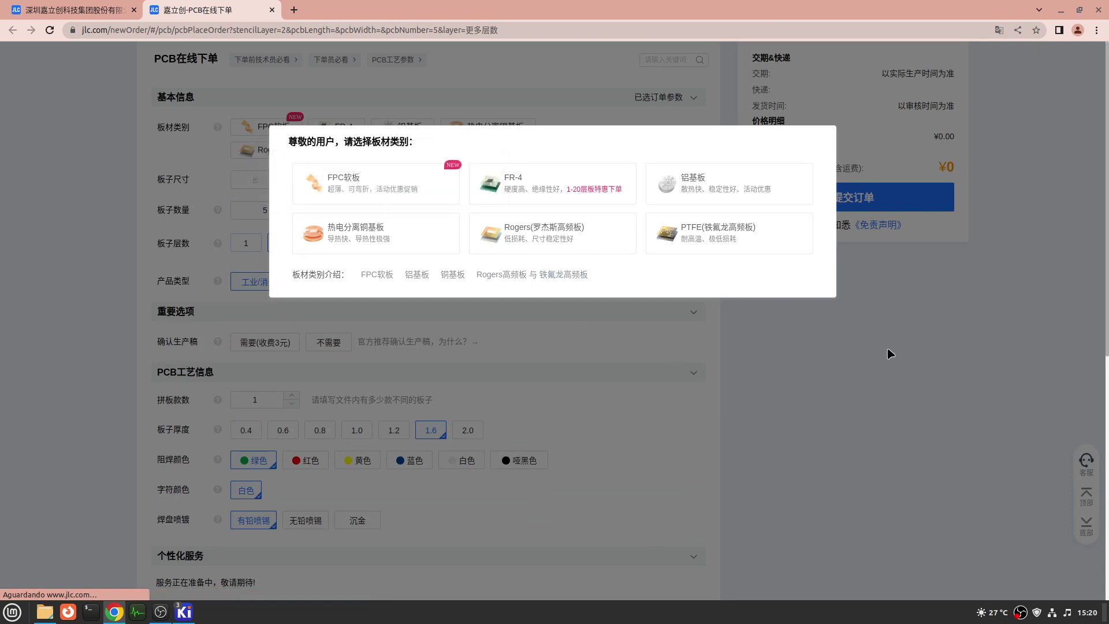
pyautogui.click(533, 193)
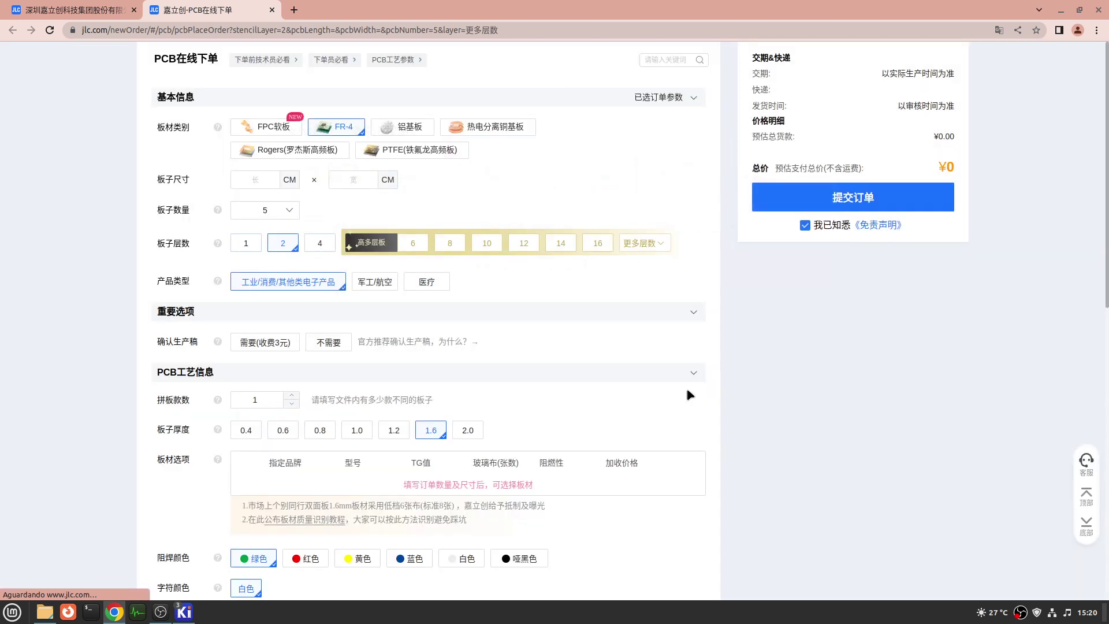
# - Translate the PCB order page into Portuguese and dismiss the login prompt
pyautogui.rightClick(854, 344)
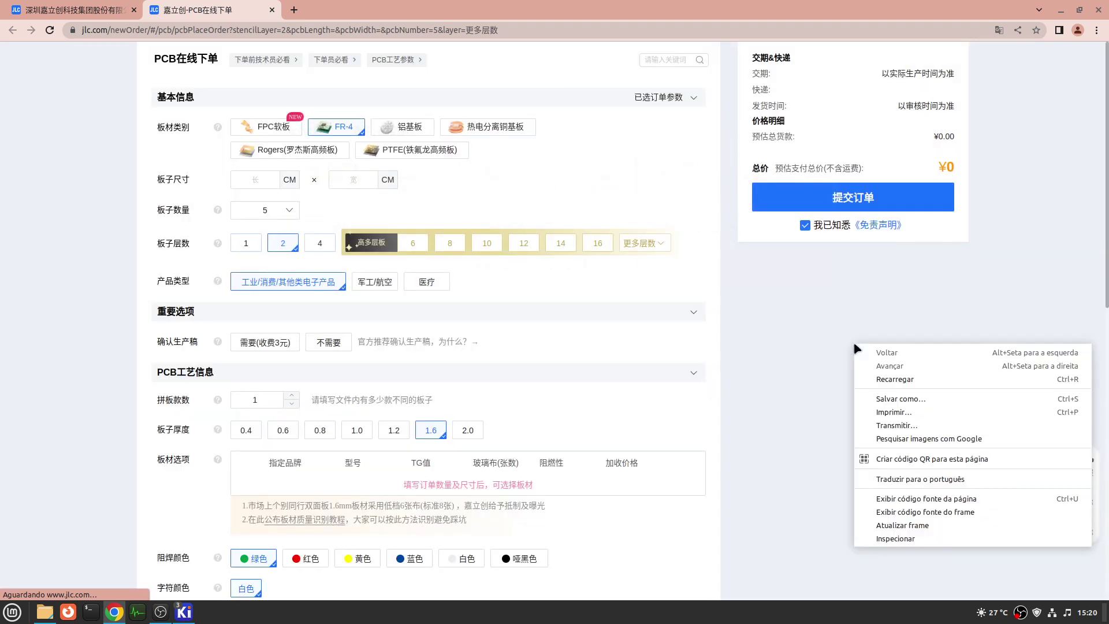
pyautogui.click(921, 479)
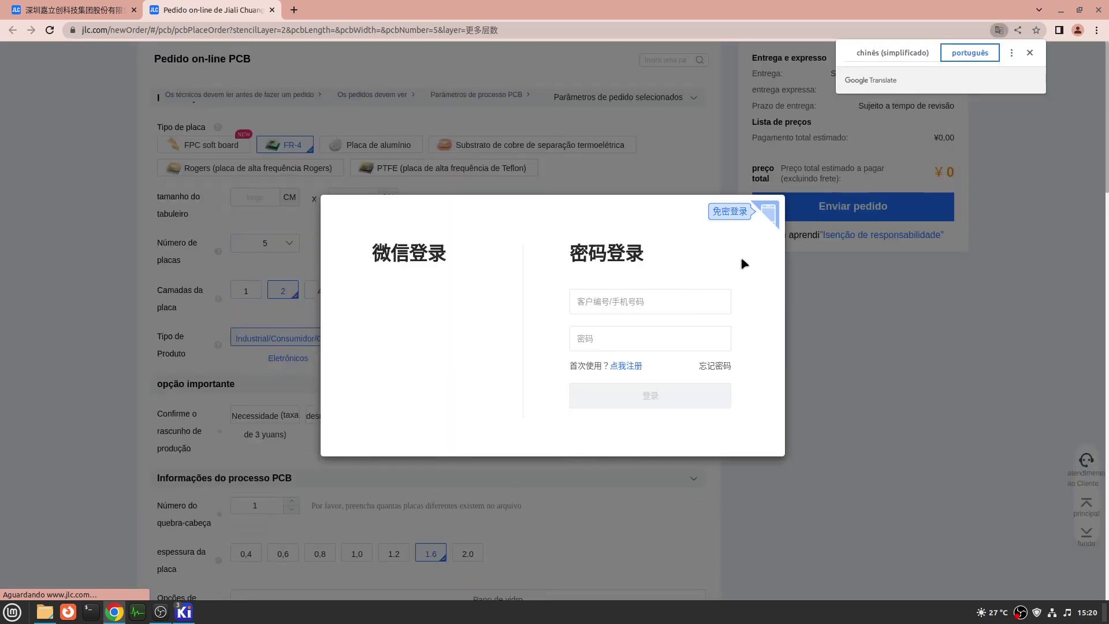
pyautogui.click(777, 176)
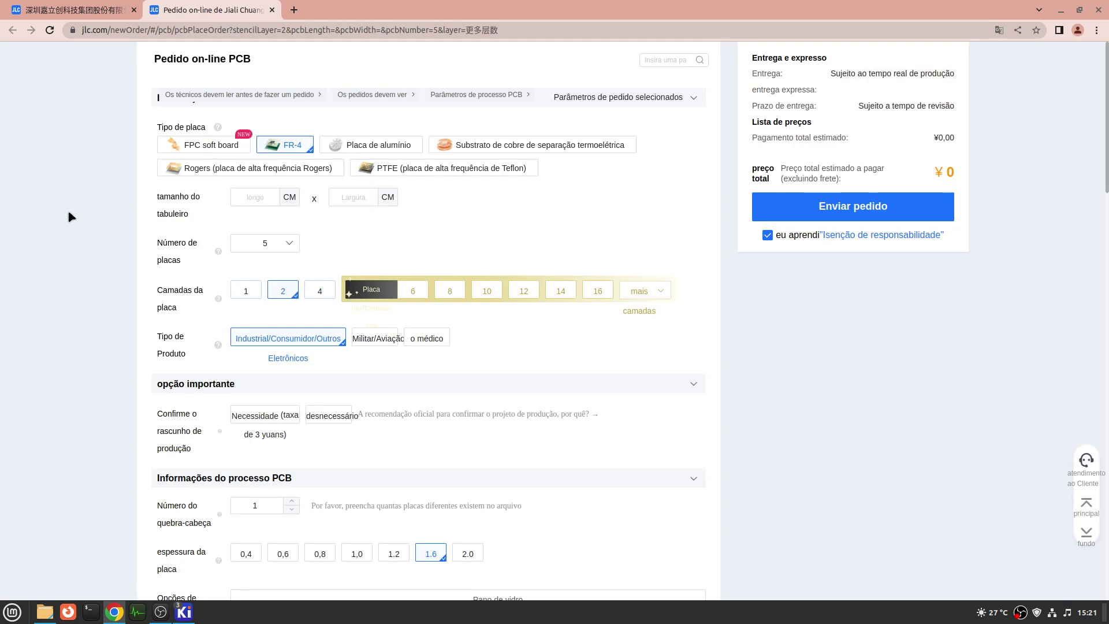
# - Examine the order form's manufacturing, SMT, stencil, billing and delivery options down to the end of the page
pyautogui.scroll(-15, 69, 217)
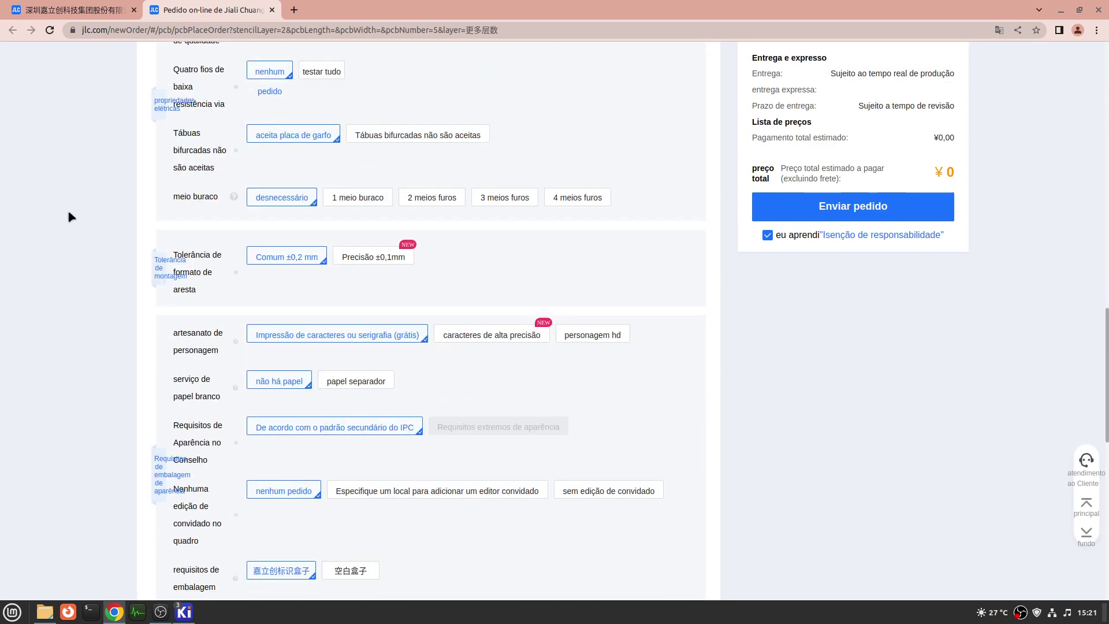
pyautogui.scroll(-10, 70, 216)
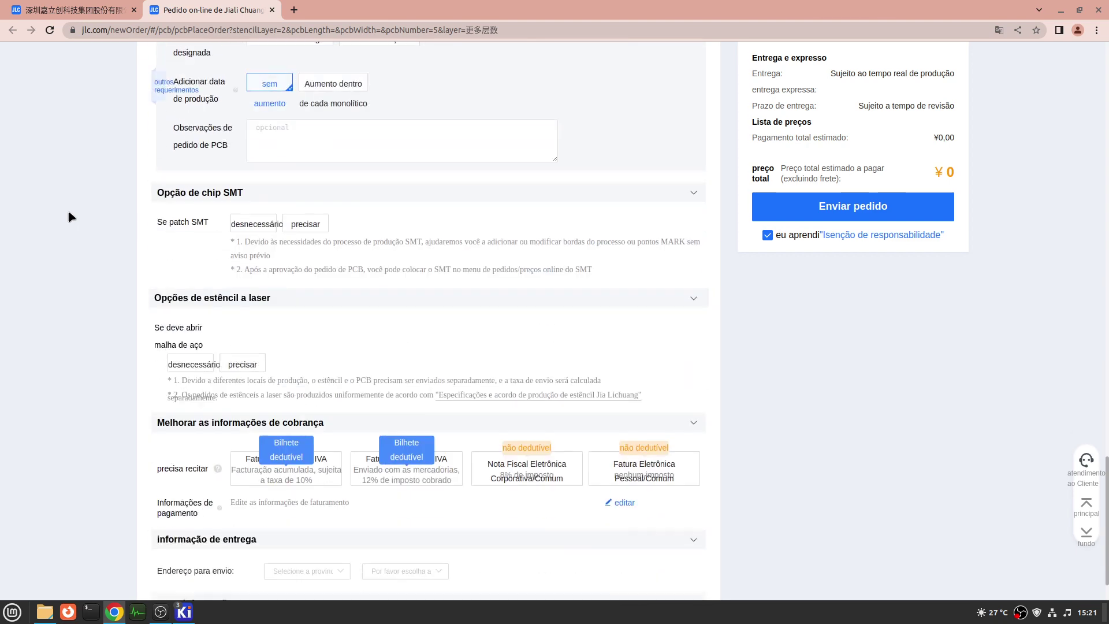
pyautogui.scroll(-2, 70, 217)
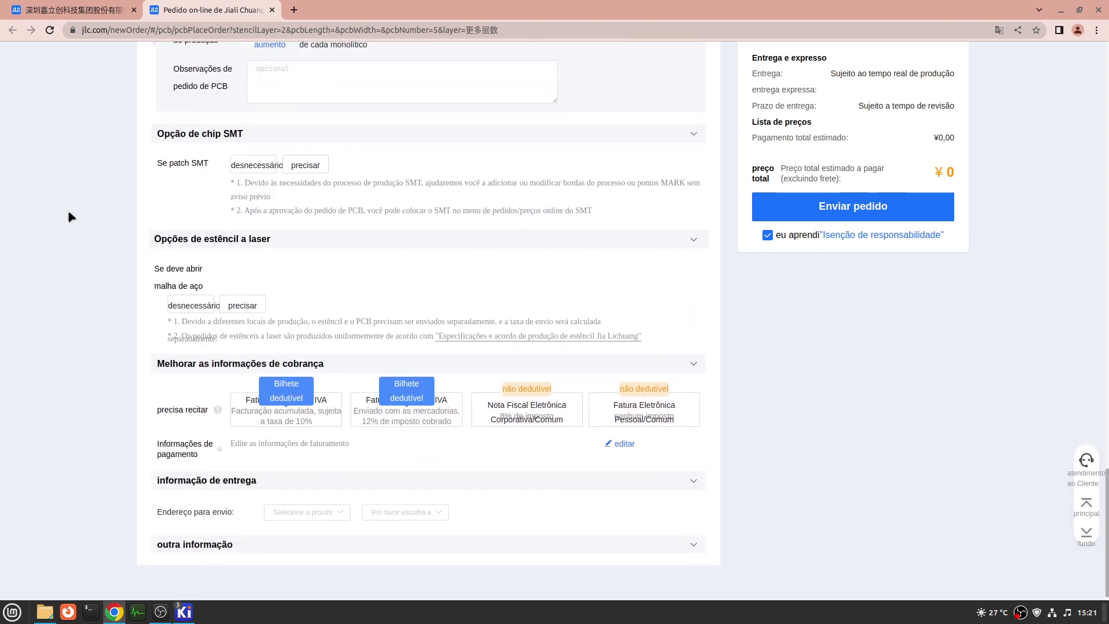
# - Go to allpcb.com and open its online PCB quote form with 2 layers and 1.6 mm thickness
pyautogui.scroll(10, 69, 217)
pyautogui.scroll(8, 69, 216)
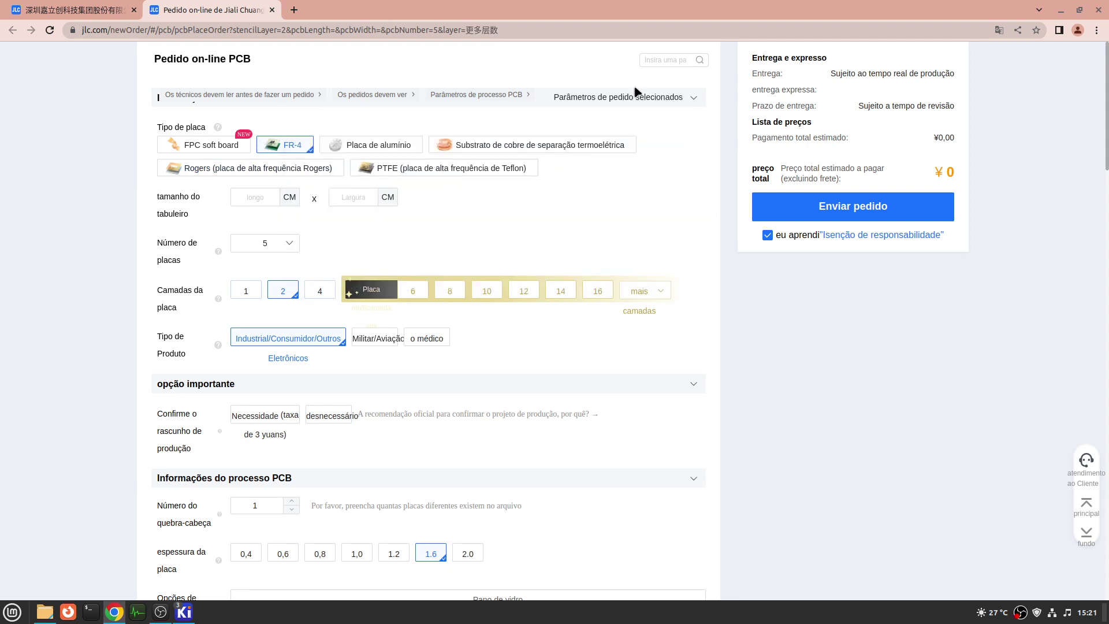
pyautogui.moveTo(617, 97)
pyautogui.click(159, 28)
pyautogui.write('allpcb.com')
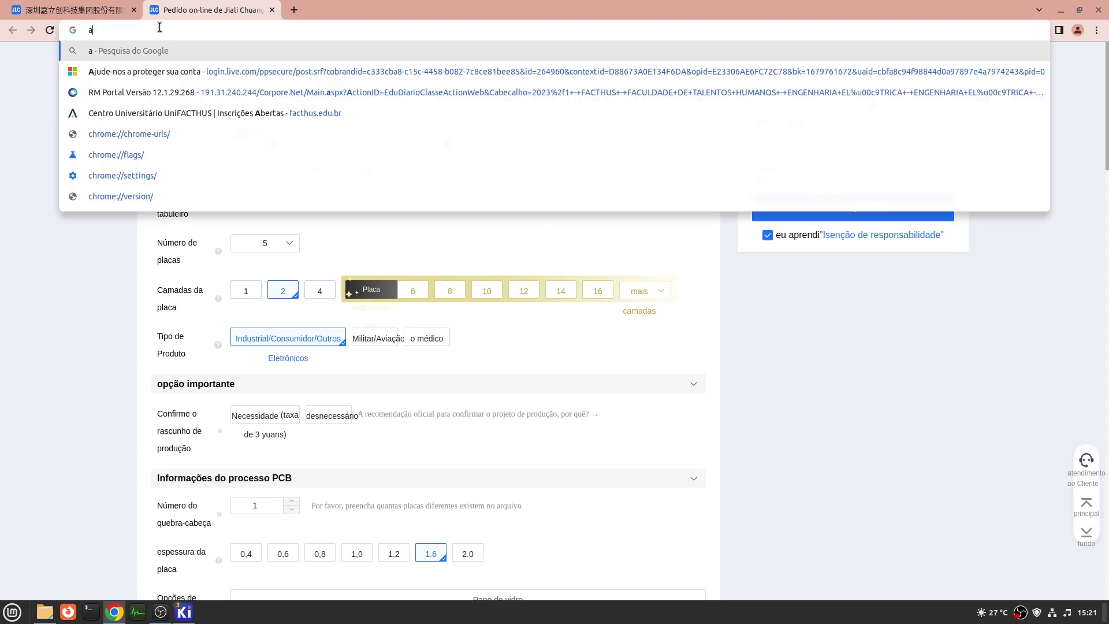
pyautogui.press('Return')
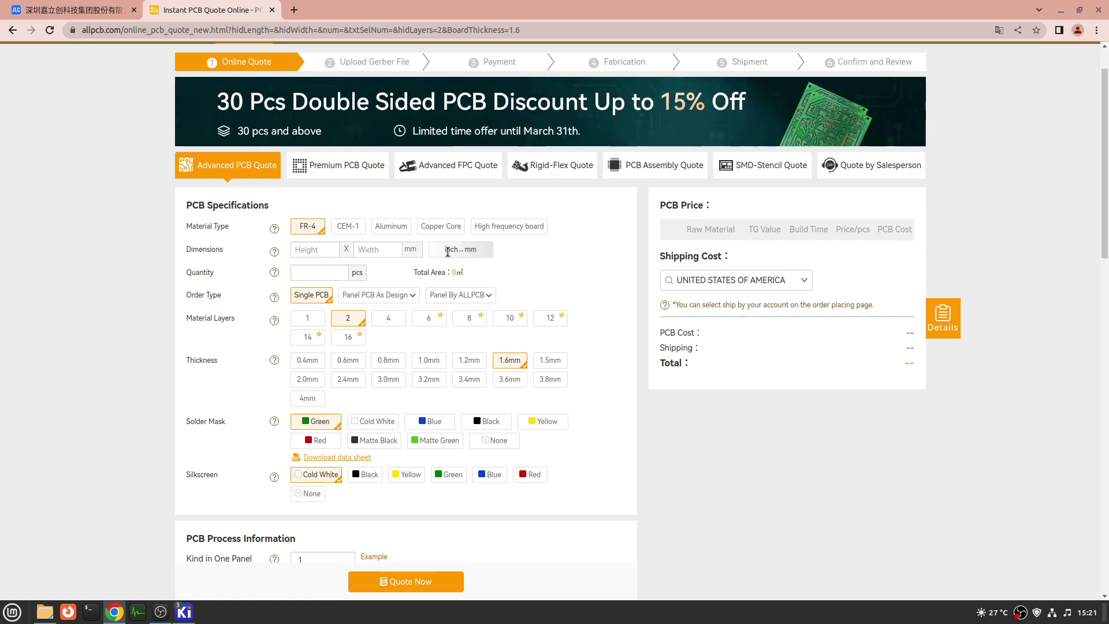
# - Examine the quote form's board specifications, process information, special techniques and assembly options down to the page footer
pyautogui.scroll(-2, 447, 250)
pyautogui.scroll(-14, 450, 254)
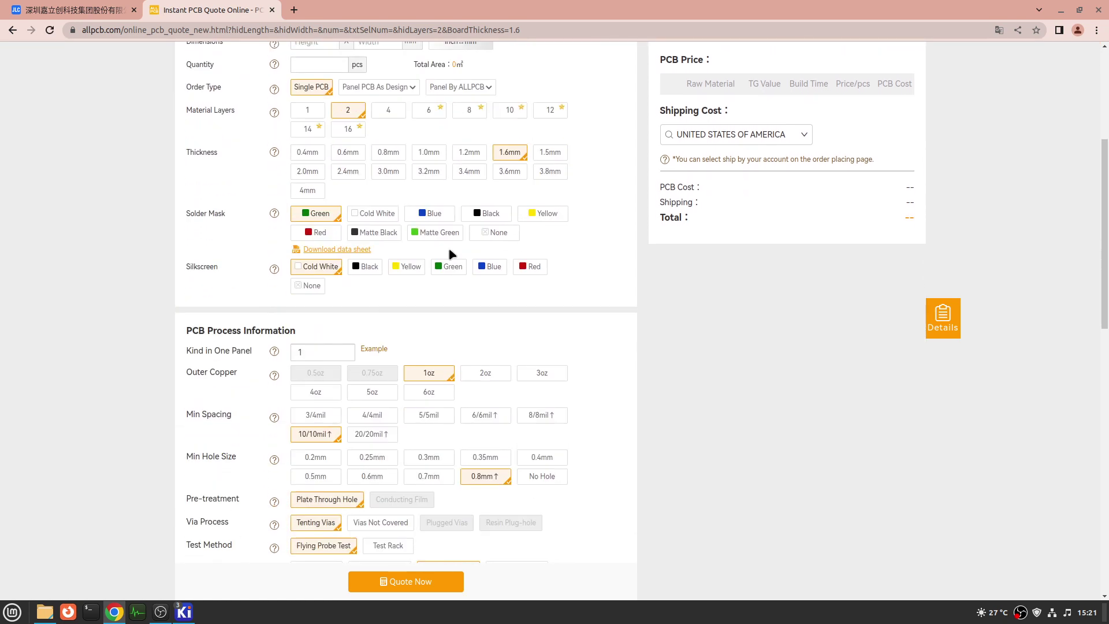
pyautogui.scroll(-6, 450, 254)
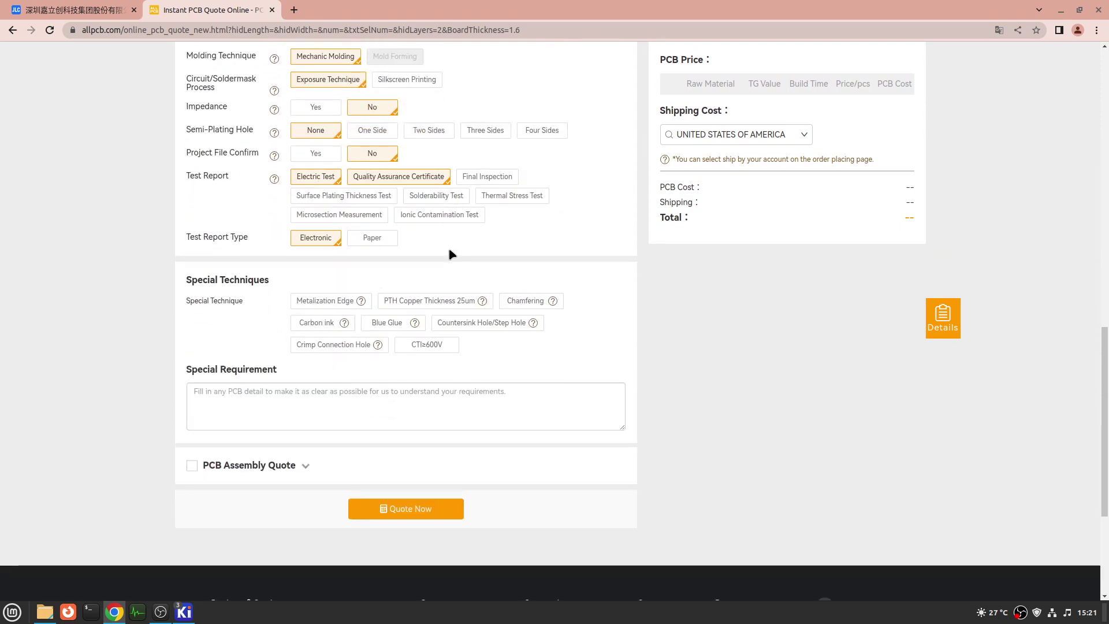
pyautogui.scroll(-6, 451, 254)
pyautogui.scroll(10, 449, 254)
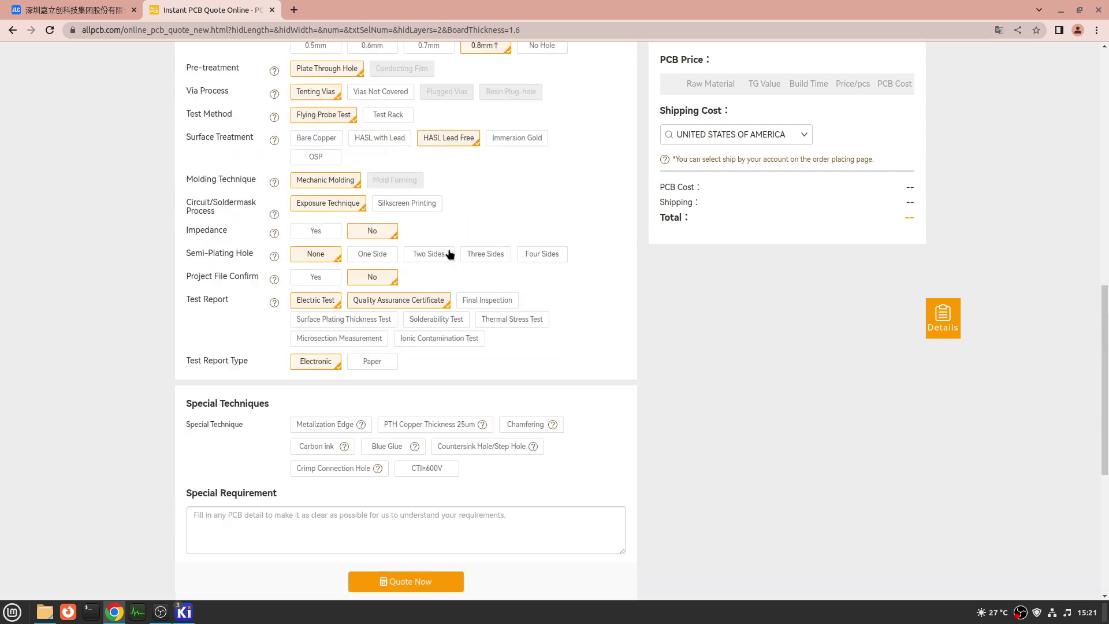
pyautogui.scroll(-10, 450, 254)
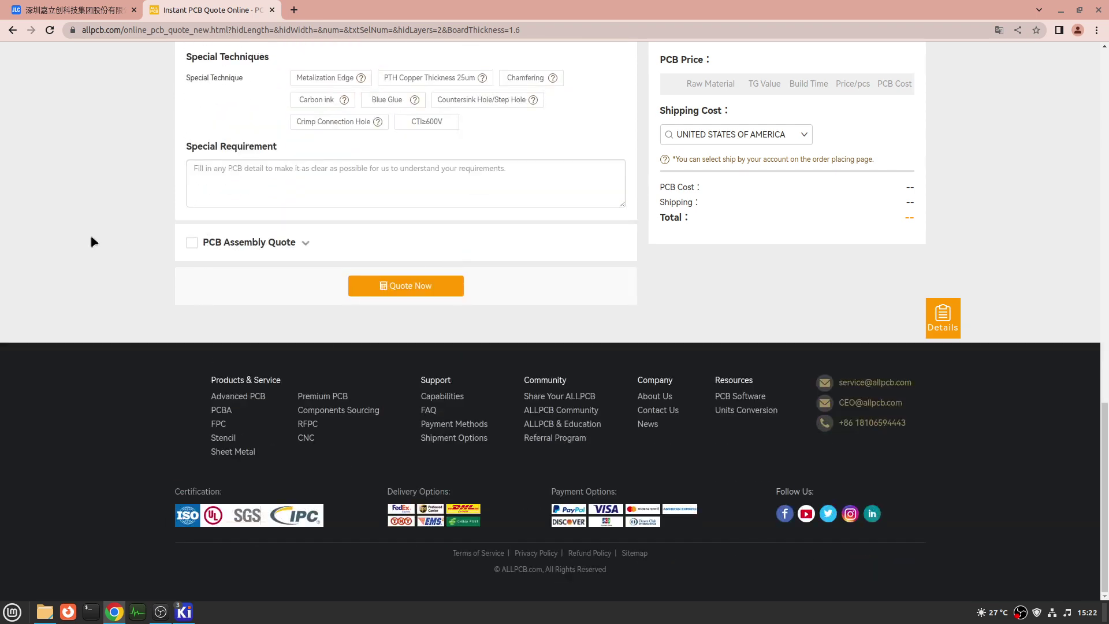
pyautogui.scroll(8, 92, 241)
pyautogui.scroll(10, 93, 241)
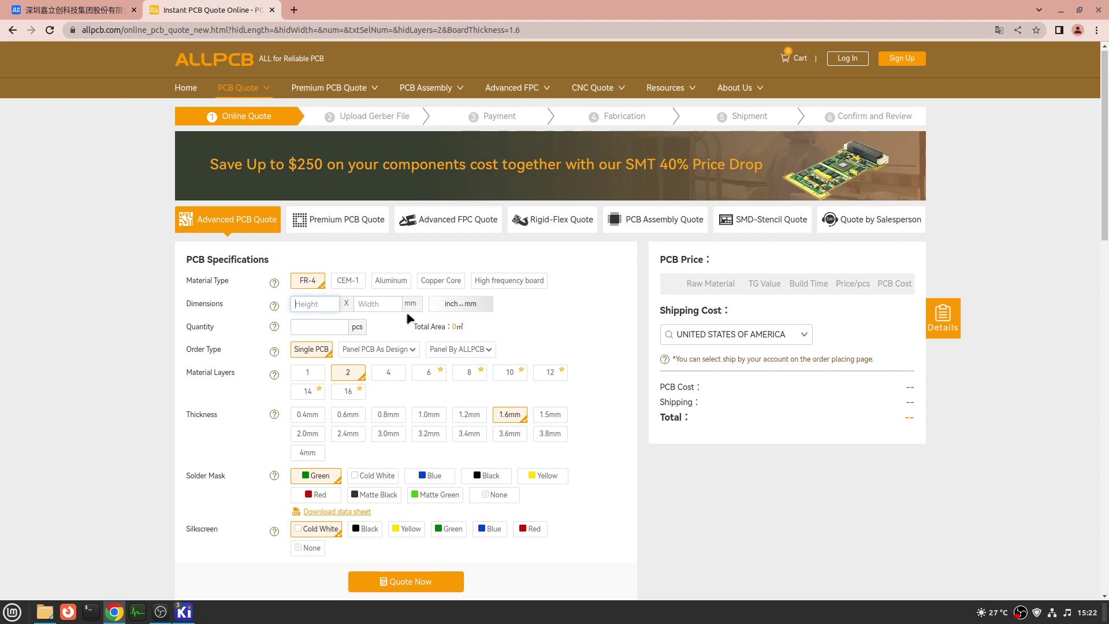
# - Set the board dimensions to 10 x 10 mm and the quantity to 5 pcs, and request the quote
pyautogui.click(378, 304)
pyautogui.write('10')
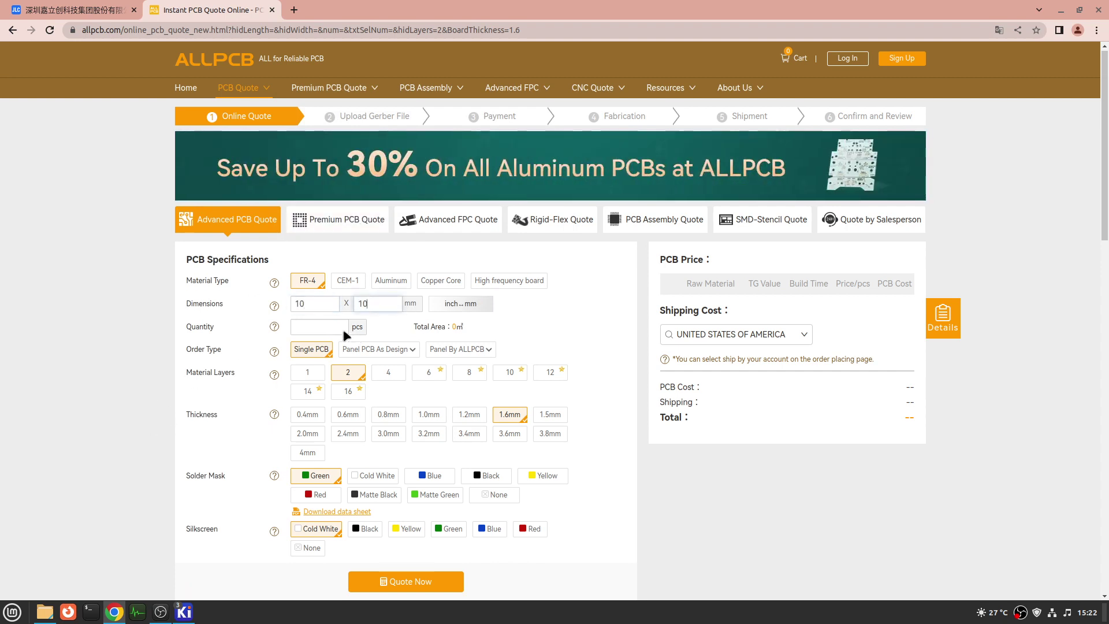
pyautogui.click(320, 325)
pyautogui.click(305, 346)
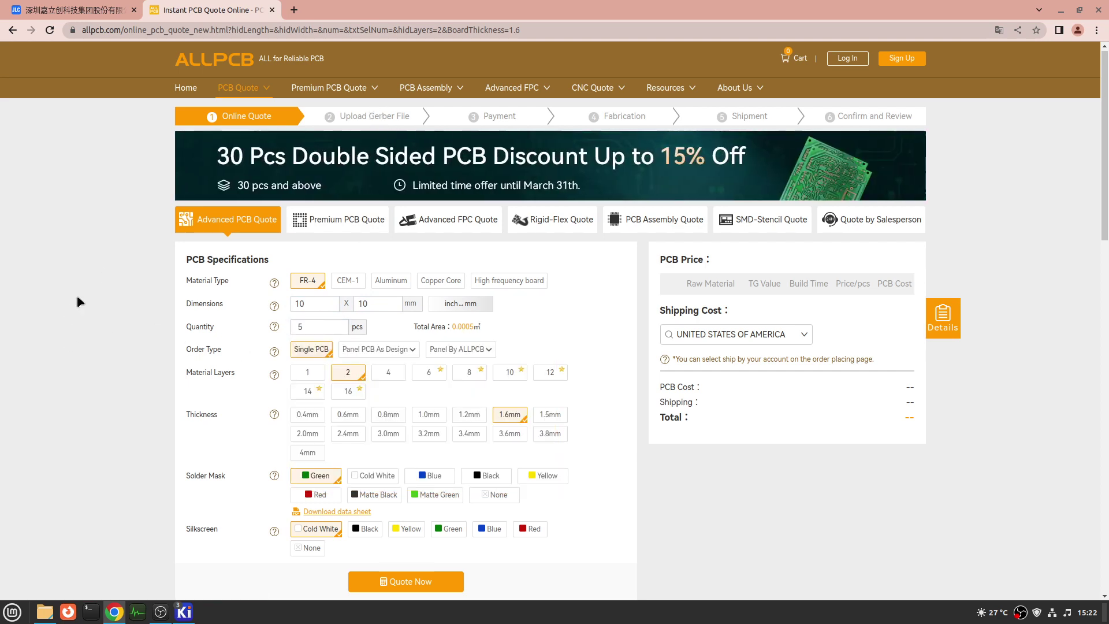
pyautogui.scroll(-2, 70, 309)
pyautogui.scroll(2, 70, 309)
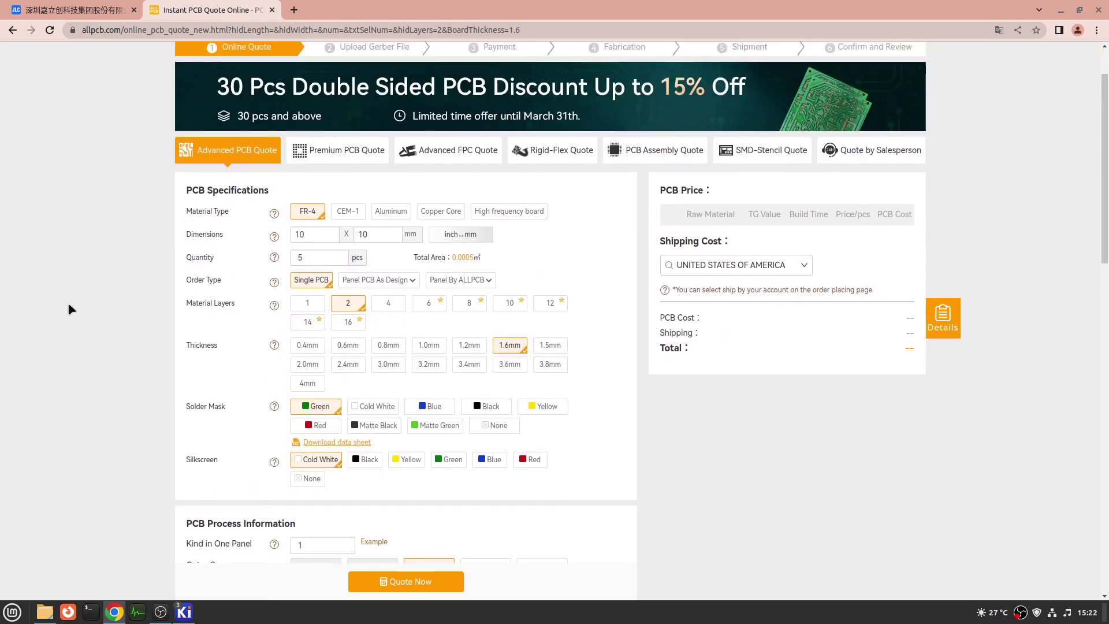
pyautogui.click(409, 582)
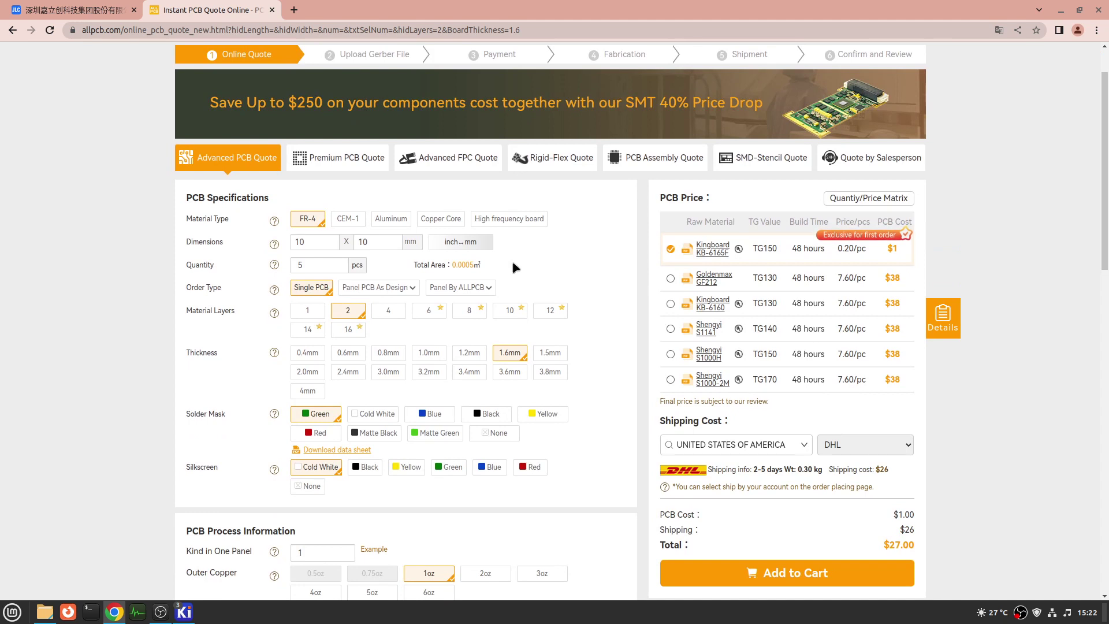
# - Review the quoted material prices and shipping cost, the remaining form options and the site's service categories
pyautogui.scroll(2, 516, 267)
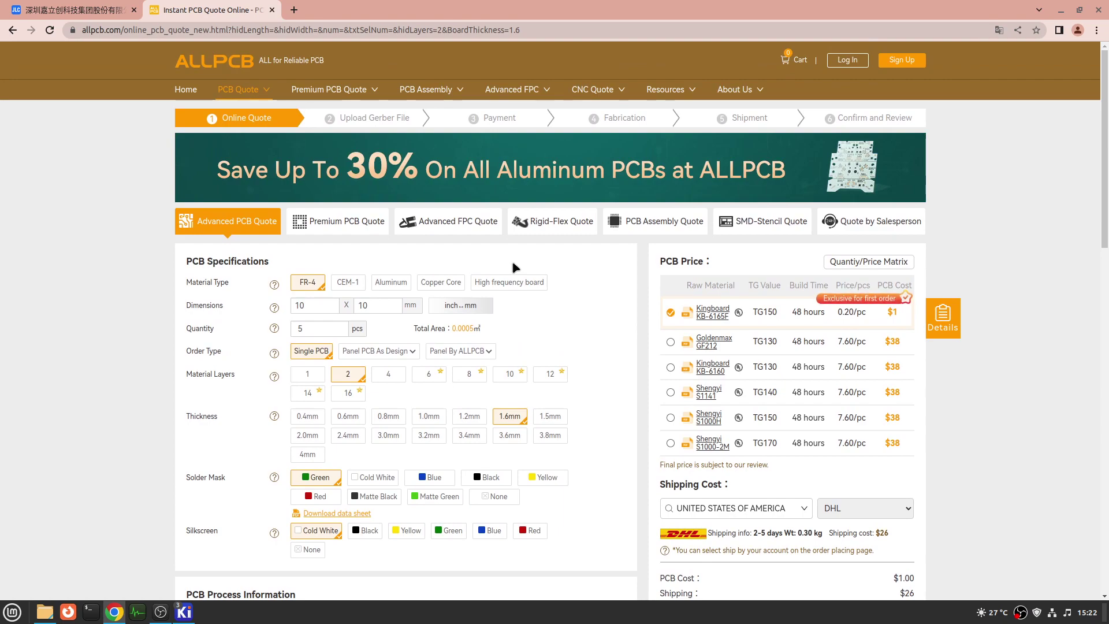
pyautogui.scroll(-5, 516, 267)
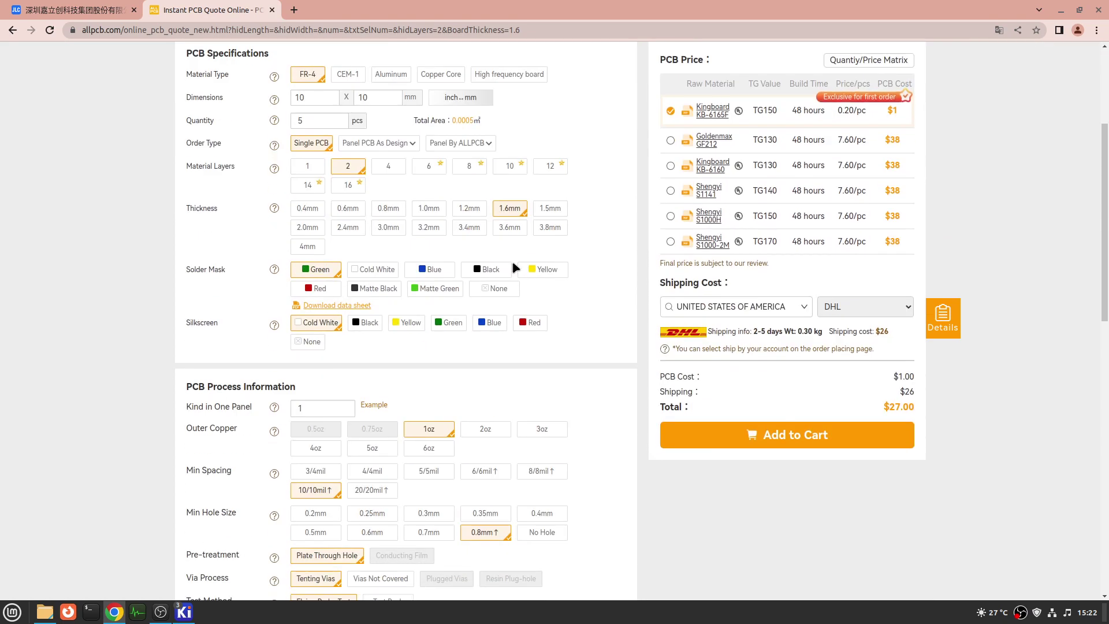
pyautogui.scroll(-5, 516, 267)
pyautogui.scroll(-12, 516, 267)
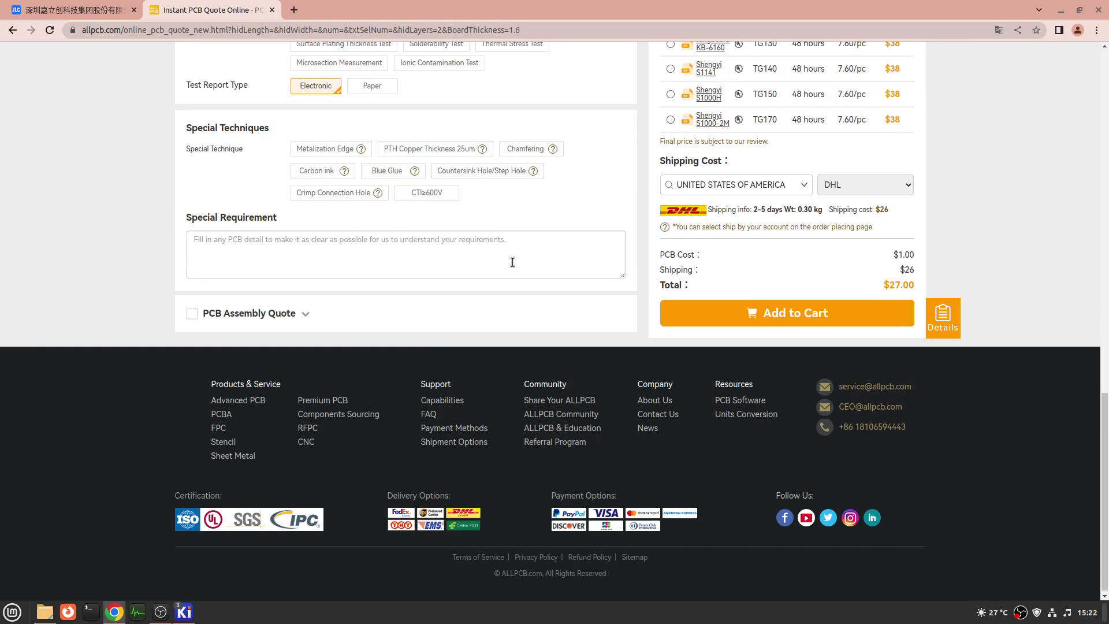
pyautogui.scroll(20, 512, 263)
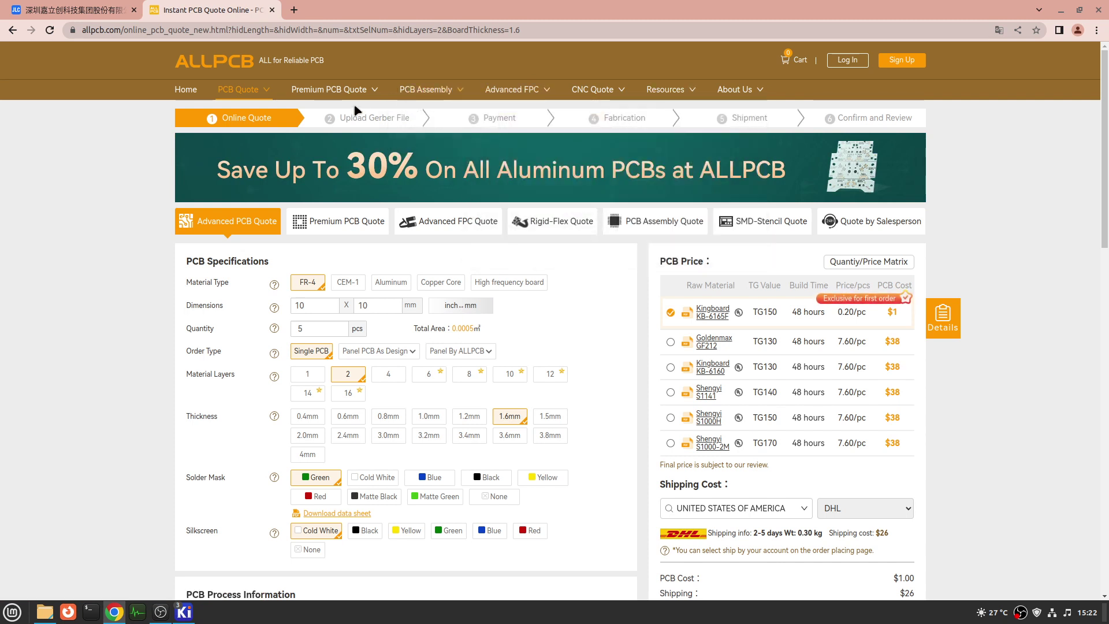
pyautogui.moveTo(367, 90)
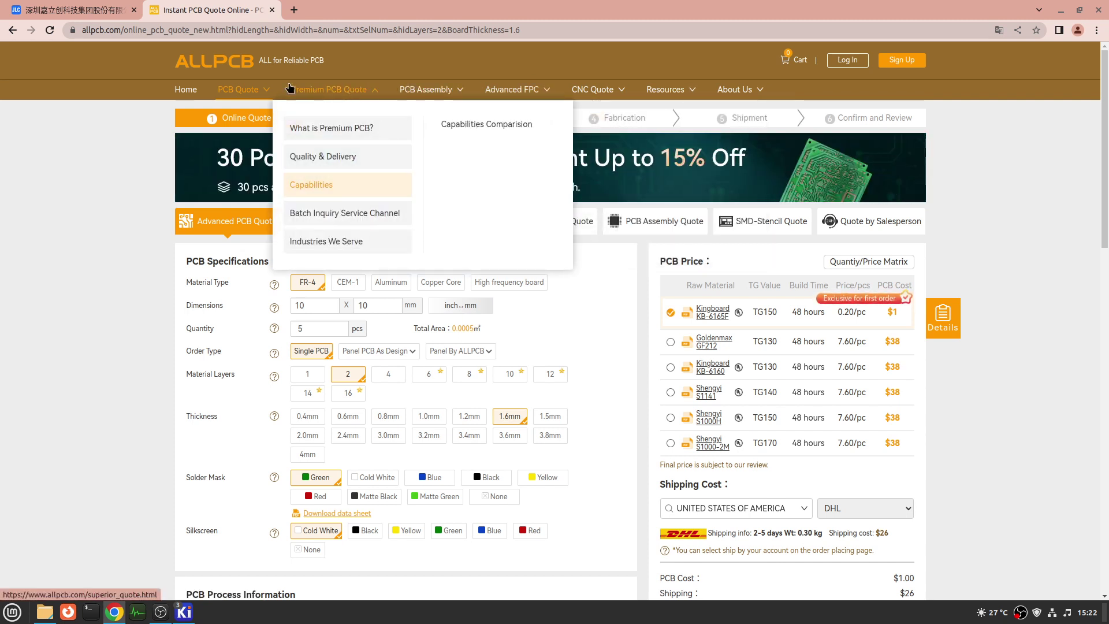
pyautogui.moveTo(255, 92)
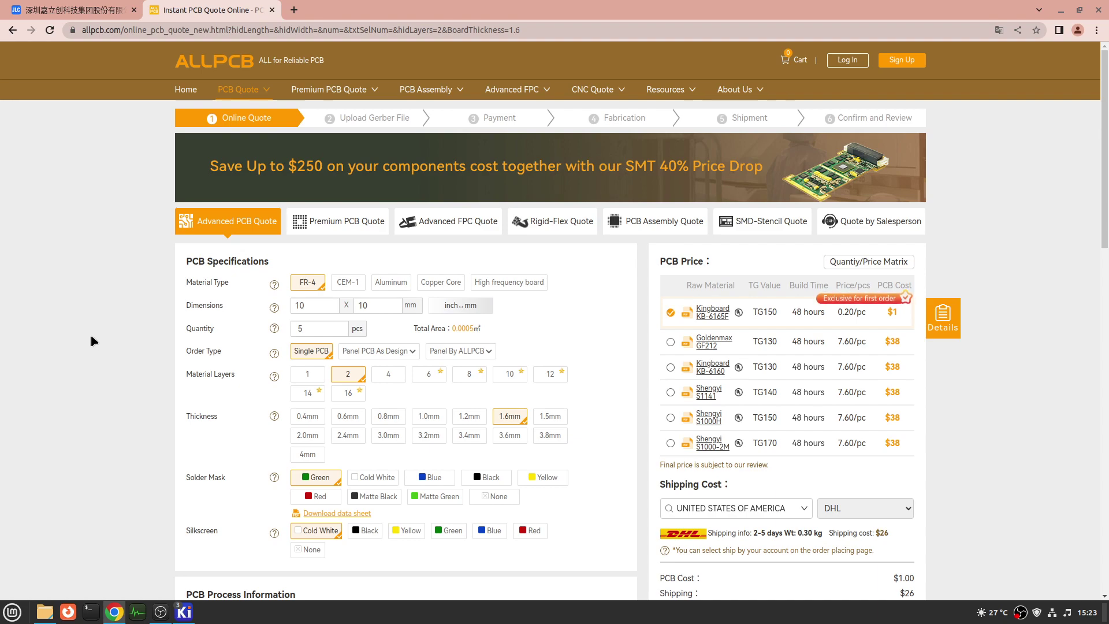
pyautogui.scroll(-13, 93, 341)
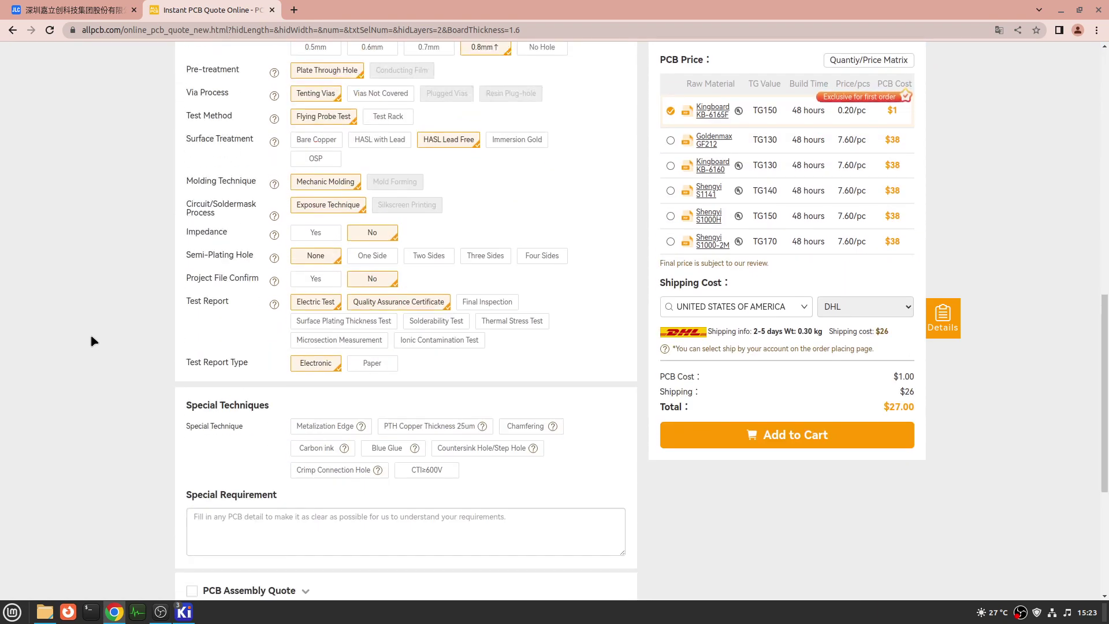
pyautogui.scroll(-5, 92, 340)
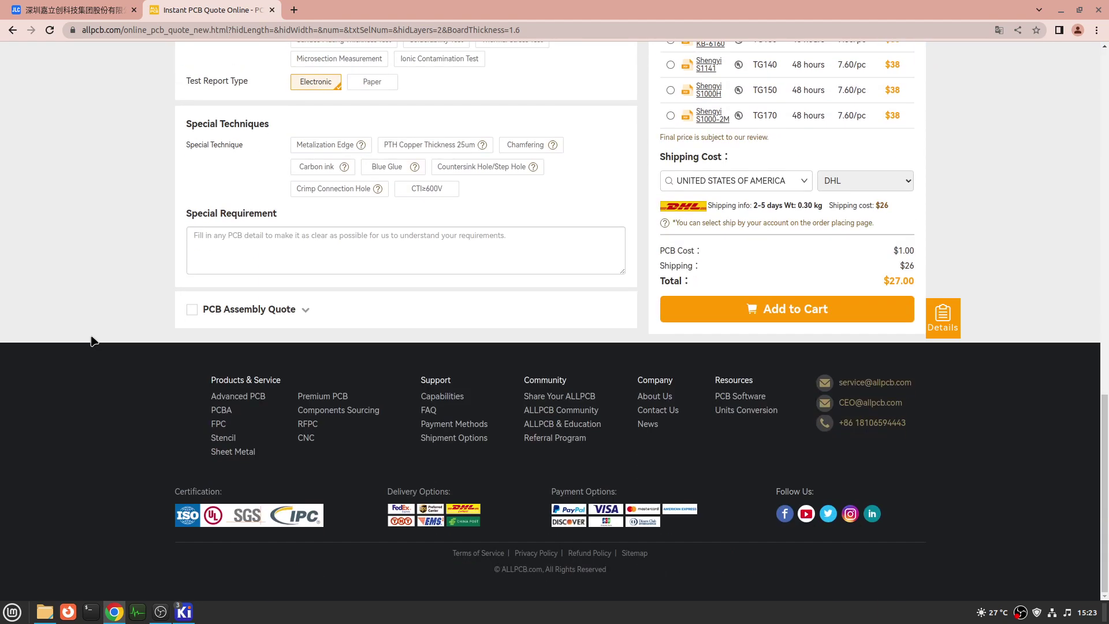
pyautogui.scroll(20, 92, 341)
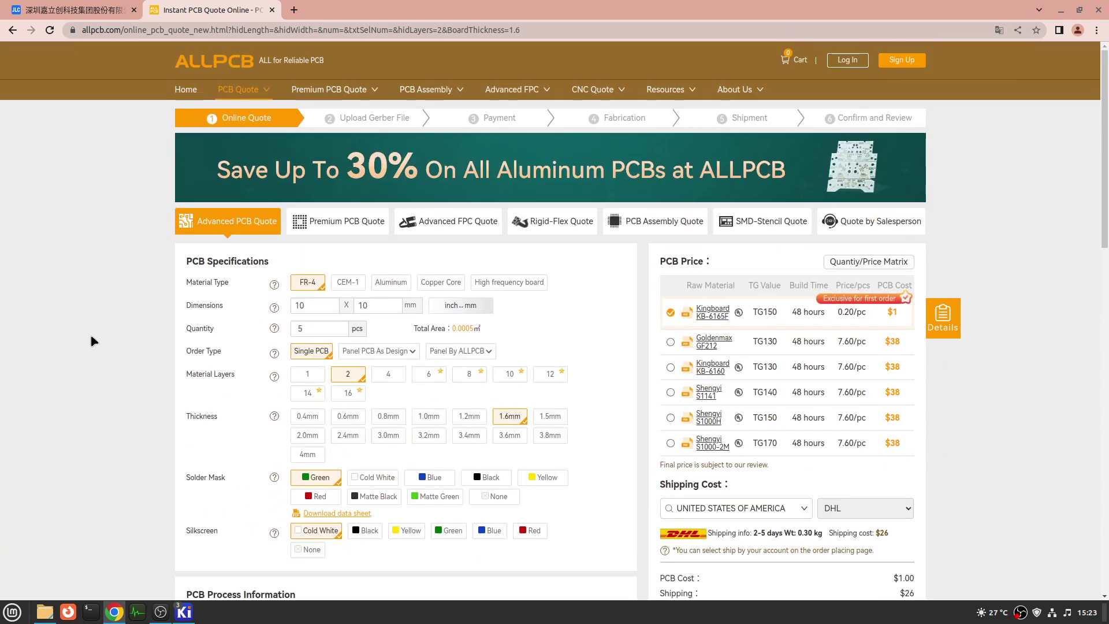
# - Return to the allpcb.com home page, look it over, and open a blank Advanced PCB Quote
pyautogui.click(219, 31)
pyautogui.write('allpcb.c')
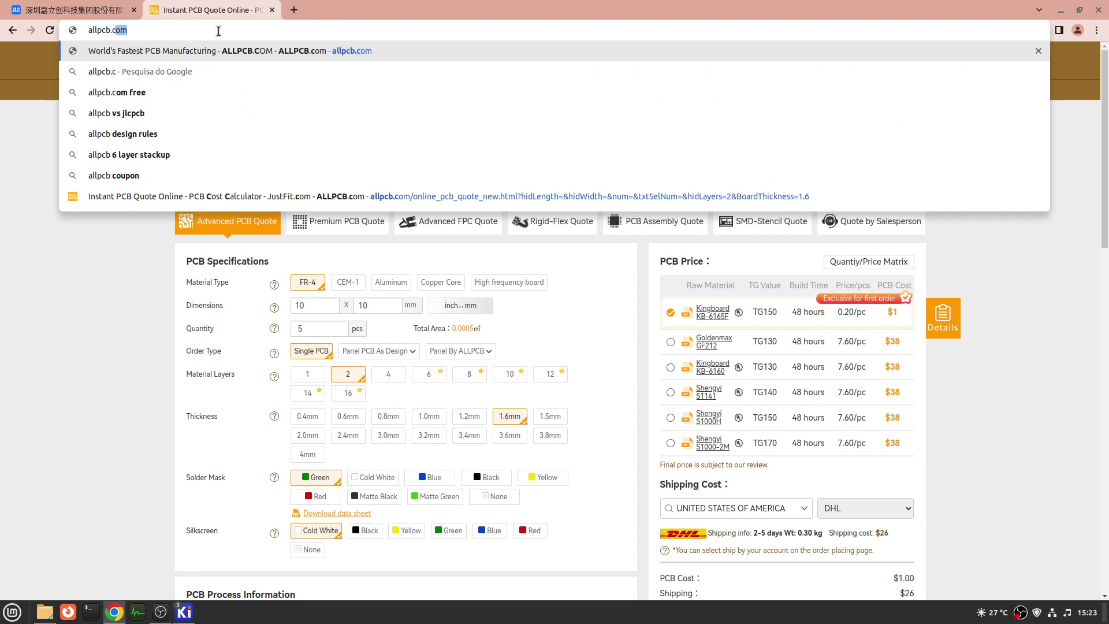
pyautogui.press('Return')
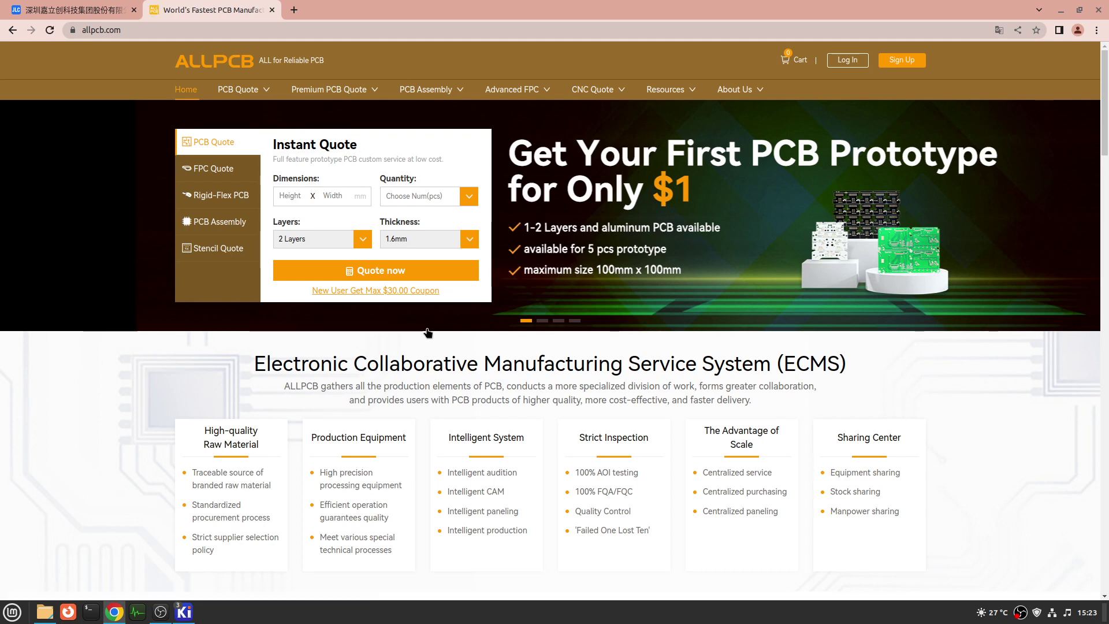
pyautogui.scroll(-2, 428, 333)
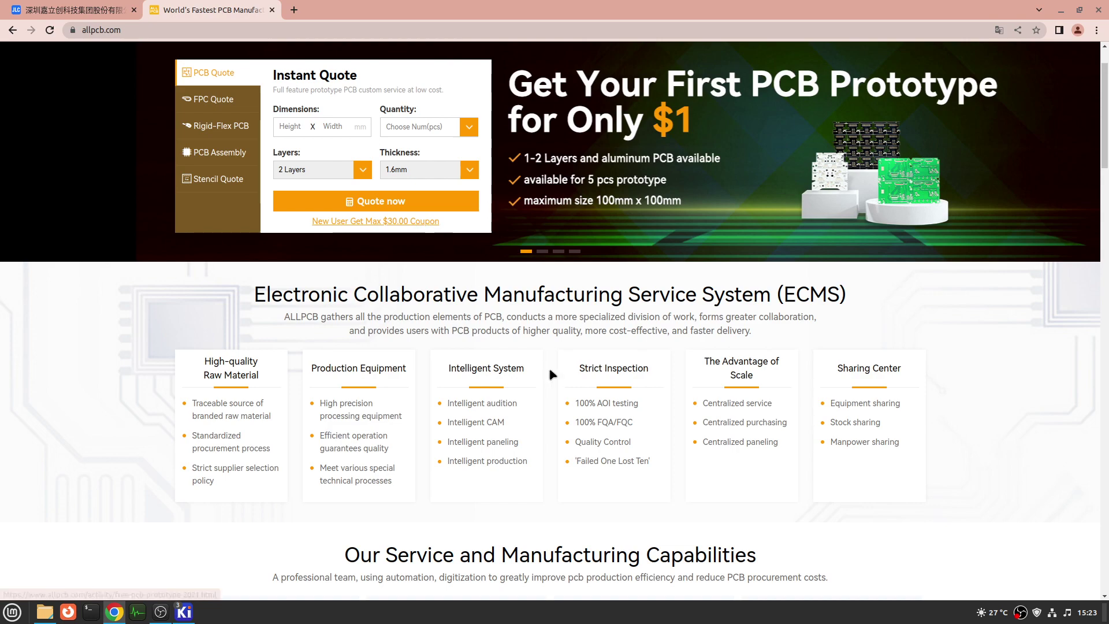
pyautogui.scroll(-8, 538, 366)
pyautogui.scroll(8, 541, 367)
pyautogui.scroll(1, 541, 368)
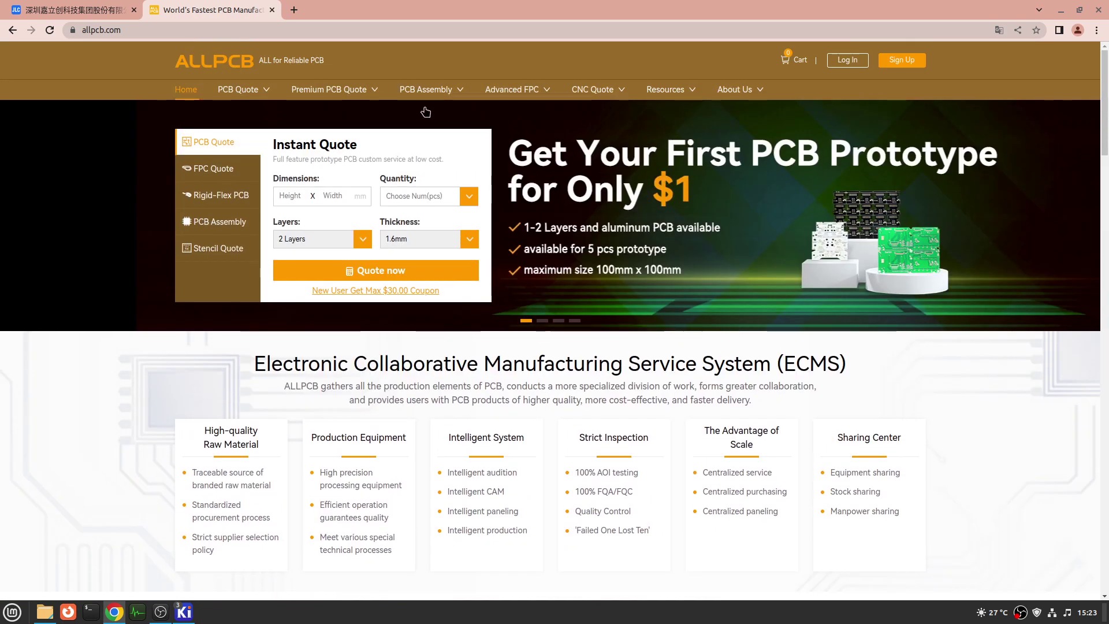
pyautogui.moveTo(327, 93)
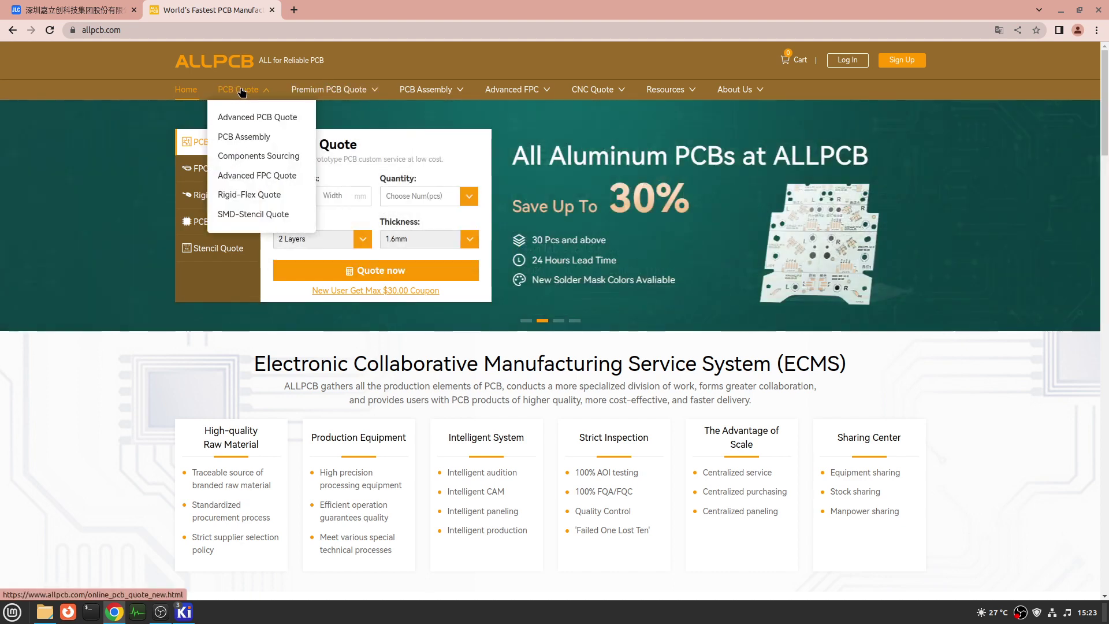
pyautogui.click(250, 117)
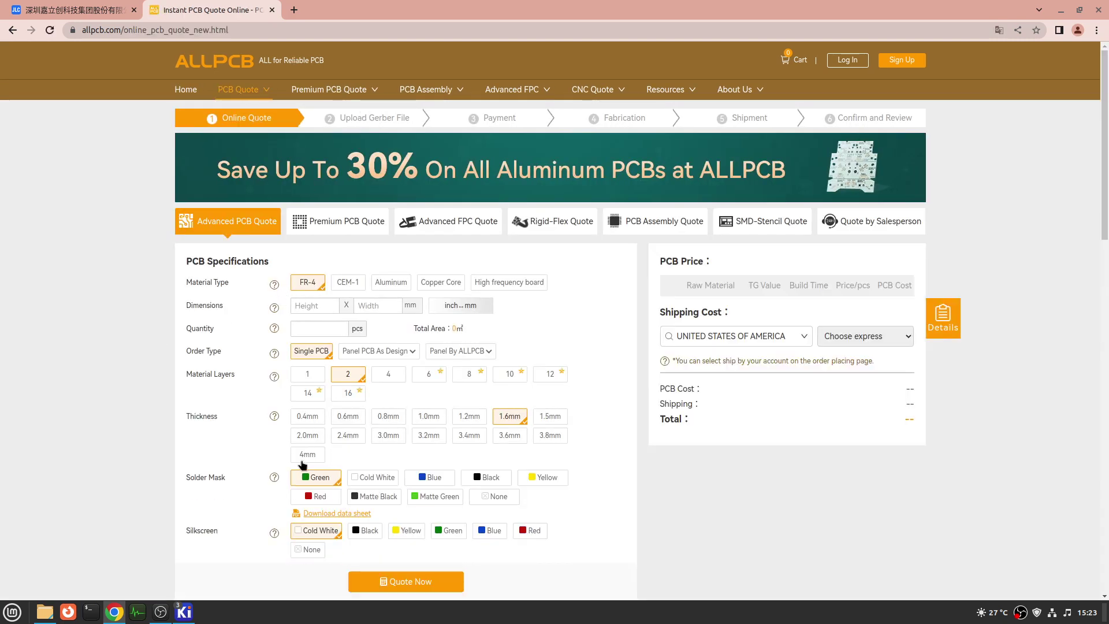
# - Switch to the KiCad PCB editor and measure the board's width along its upper edge
pyautogui.click(185, 613)
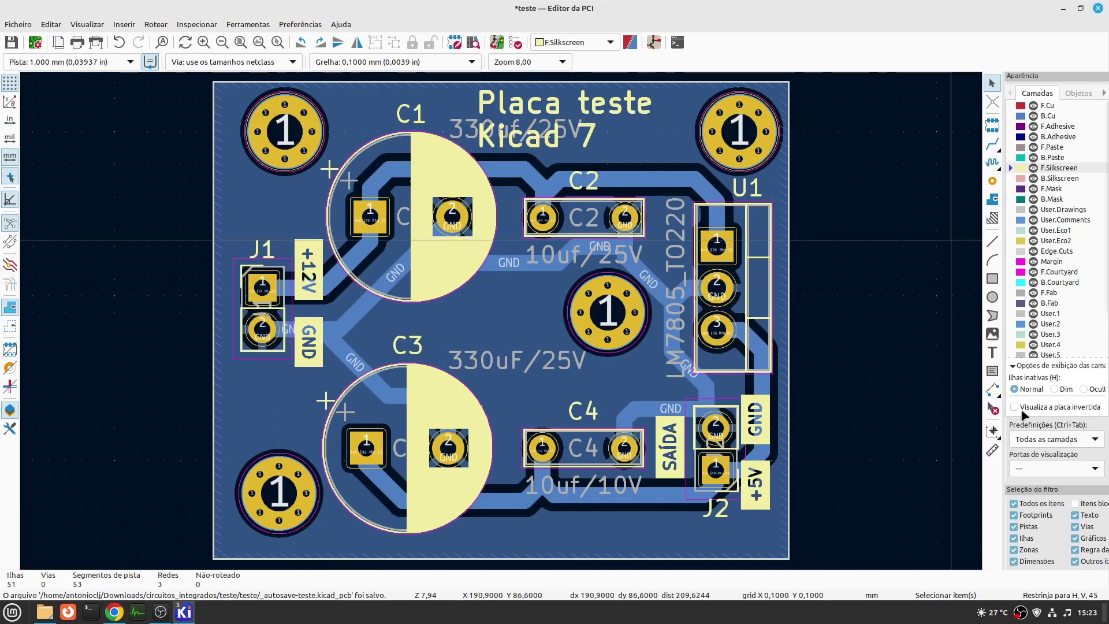
pyautogui.click(992, 449)
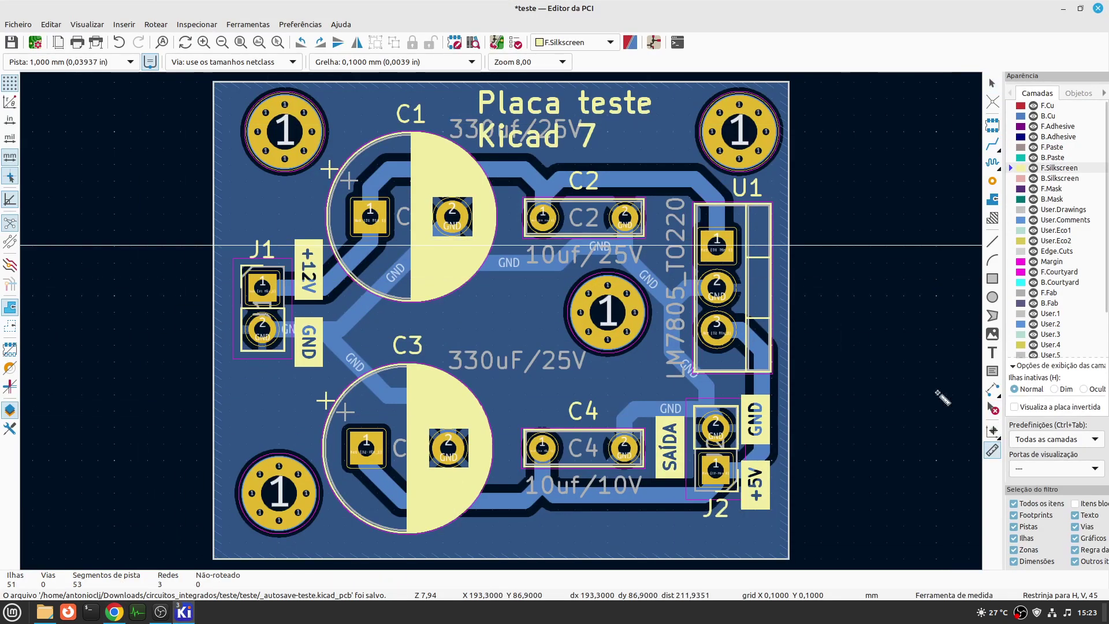
pyautogui.click(212, 83)
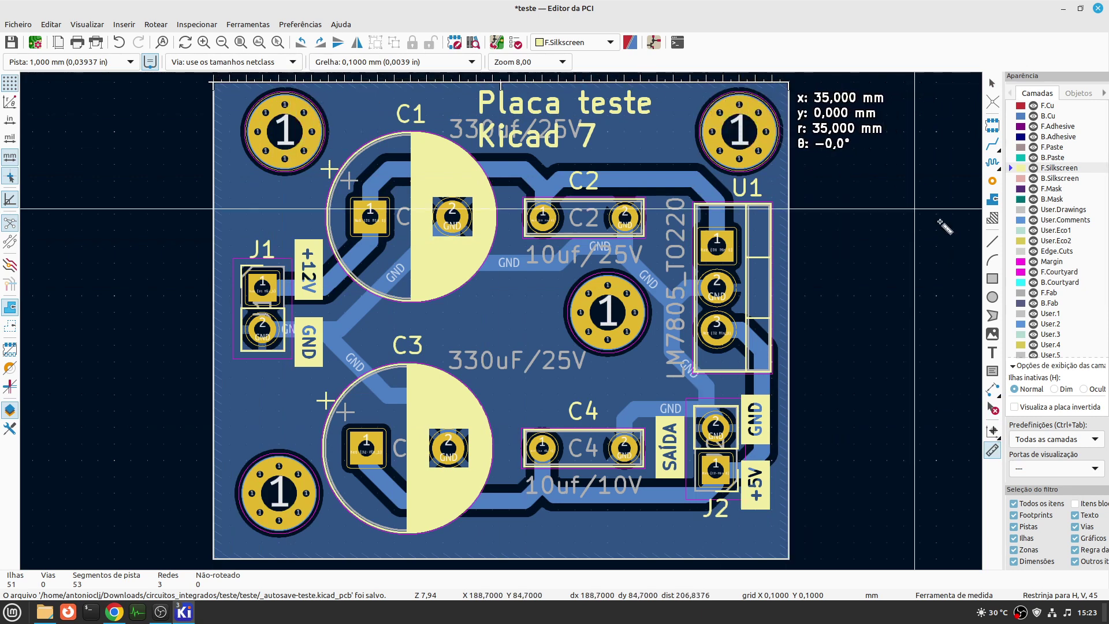
pyautogui.press('Escape')
pyautogui.press('Escape')
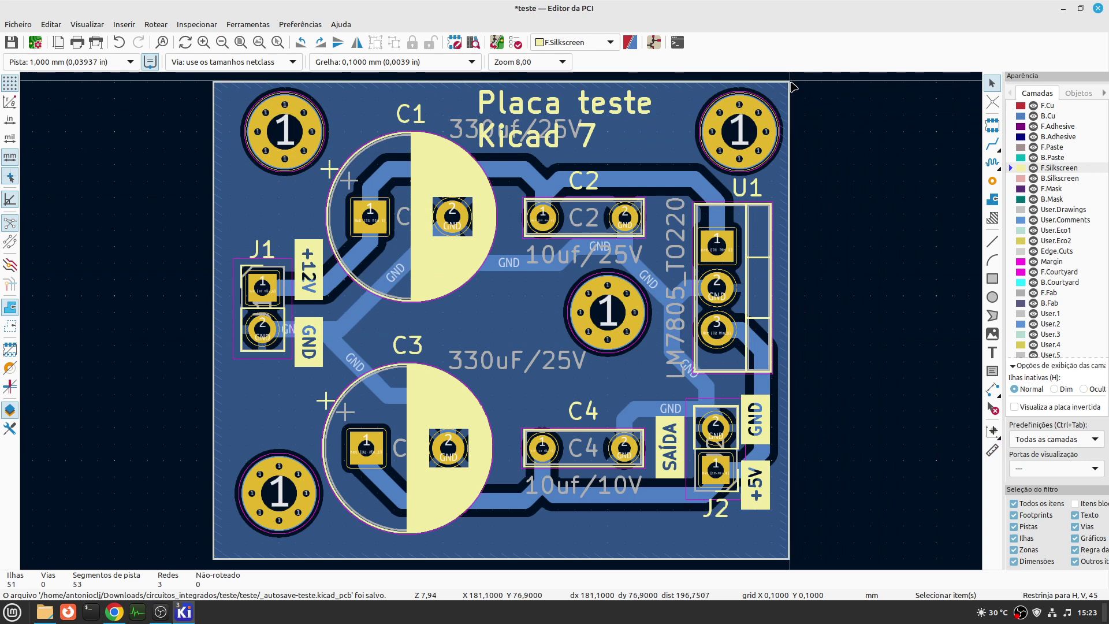
# - Measure the board's height along its right edge, from the upper corner to the lower corner
pyautogui.click(992, 449)
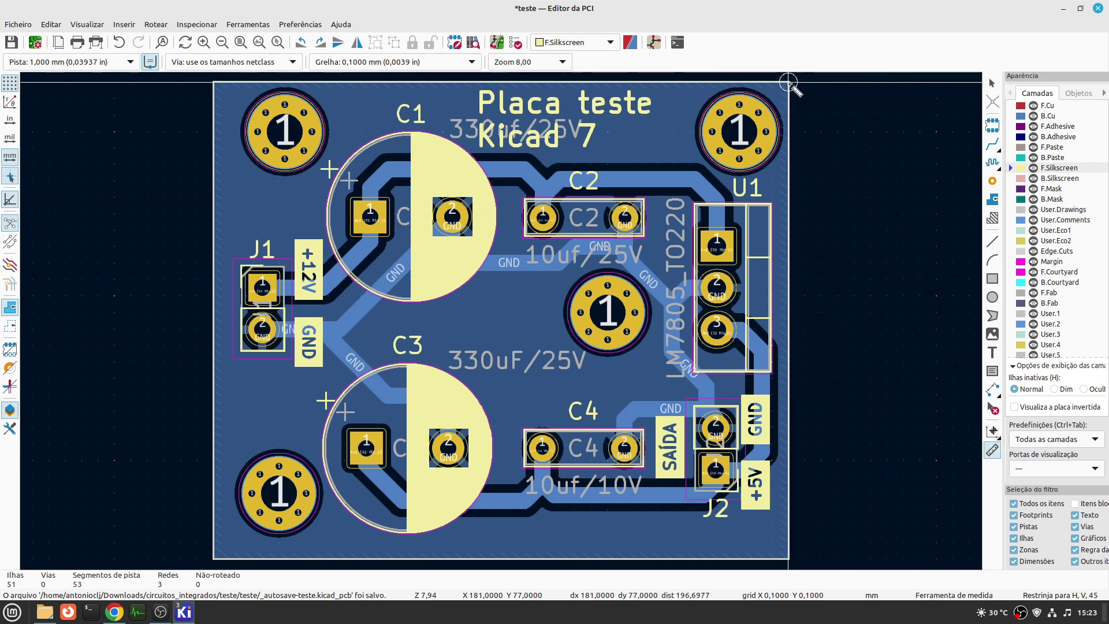
pyautogui.click(788, 81)
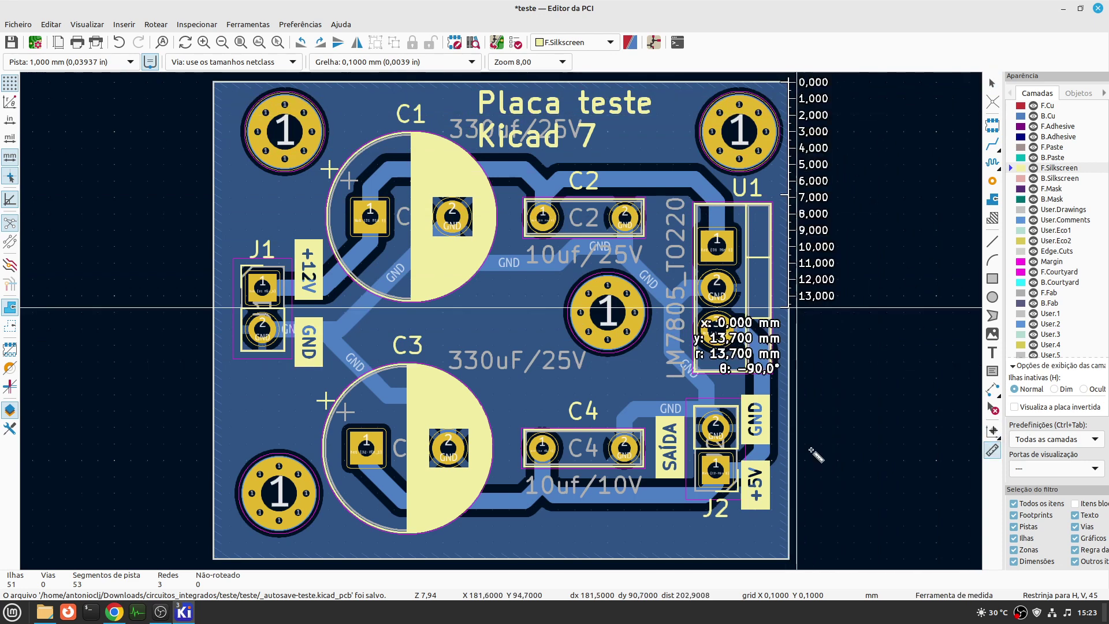
pyautogui.click(788, 559)
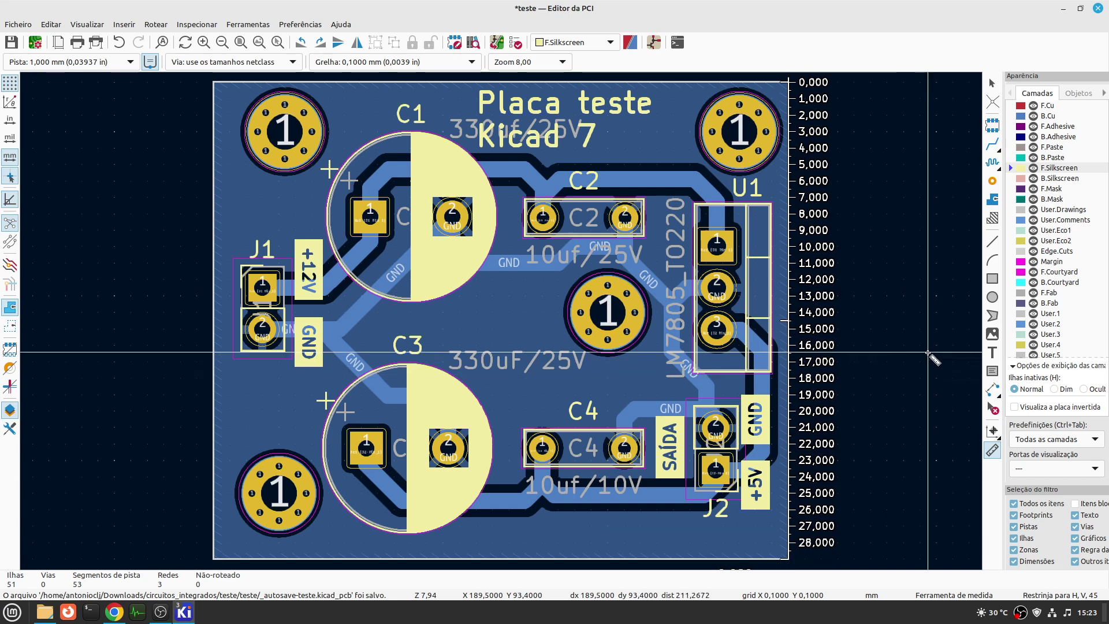
pyautogui.press('Escape')
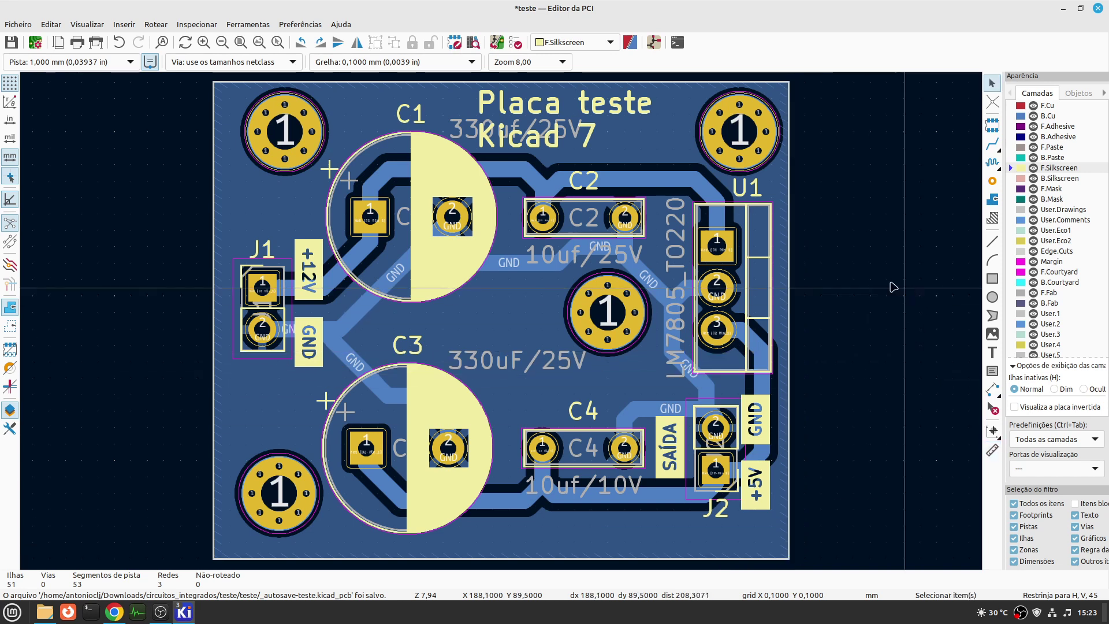
# - Switch to the ALLPCB quote in the browser and enter a height of 35 mm, a width of 29 mm and a quantity of 5 pcs
pyautogui.click(113, 614)
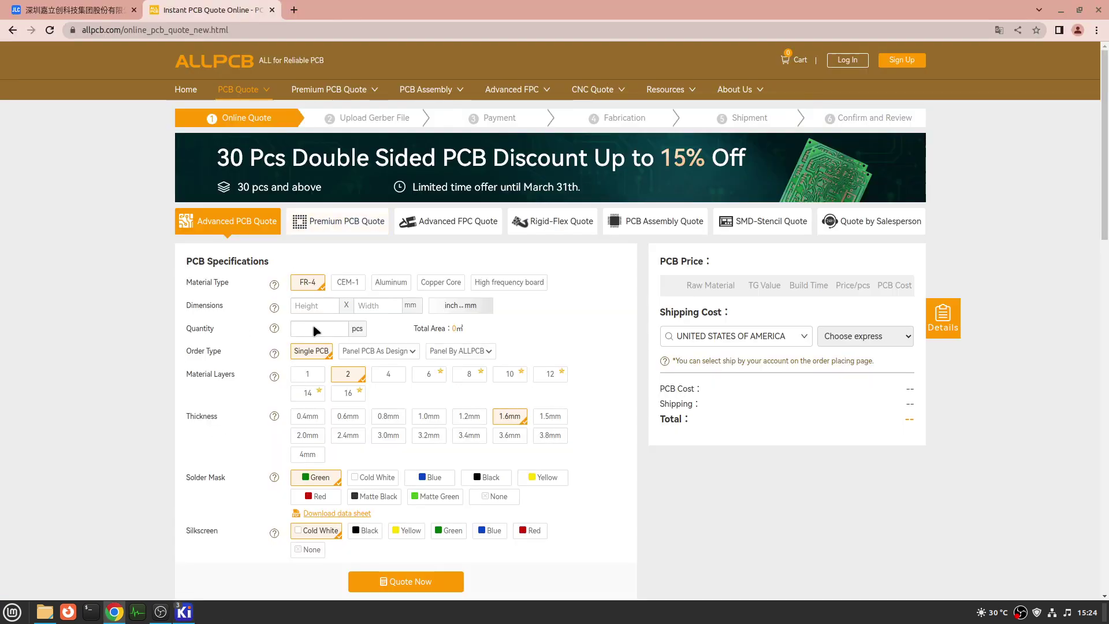
pyautogui.click(306, 302)
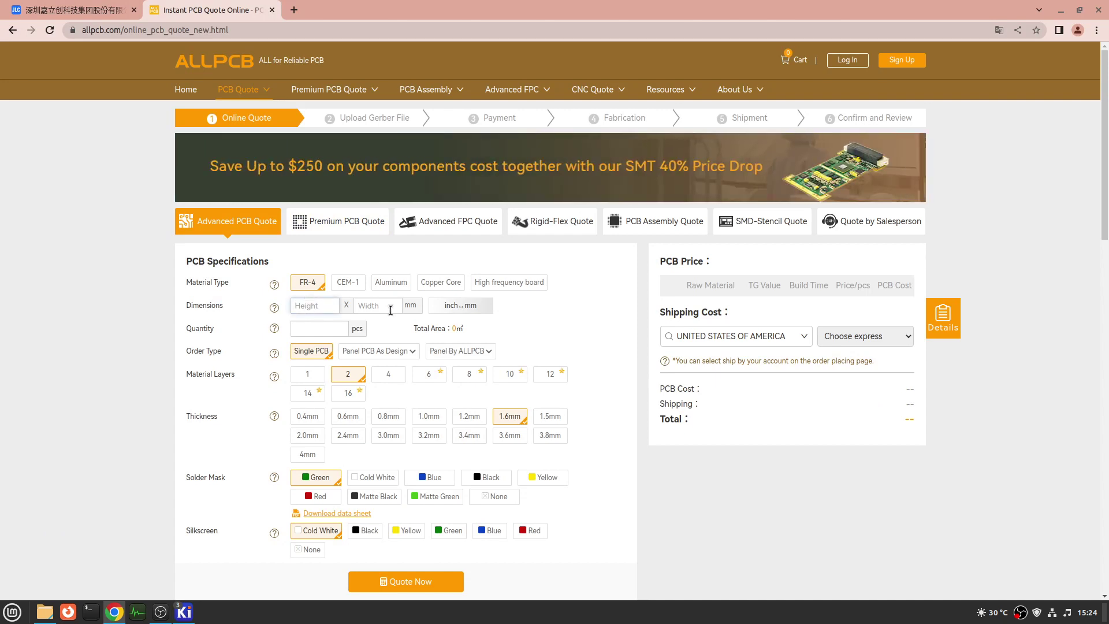
pyautogui.write('35')
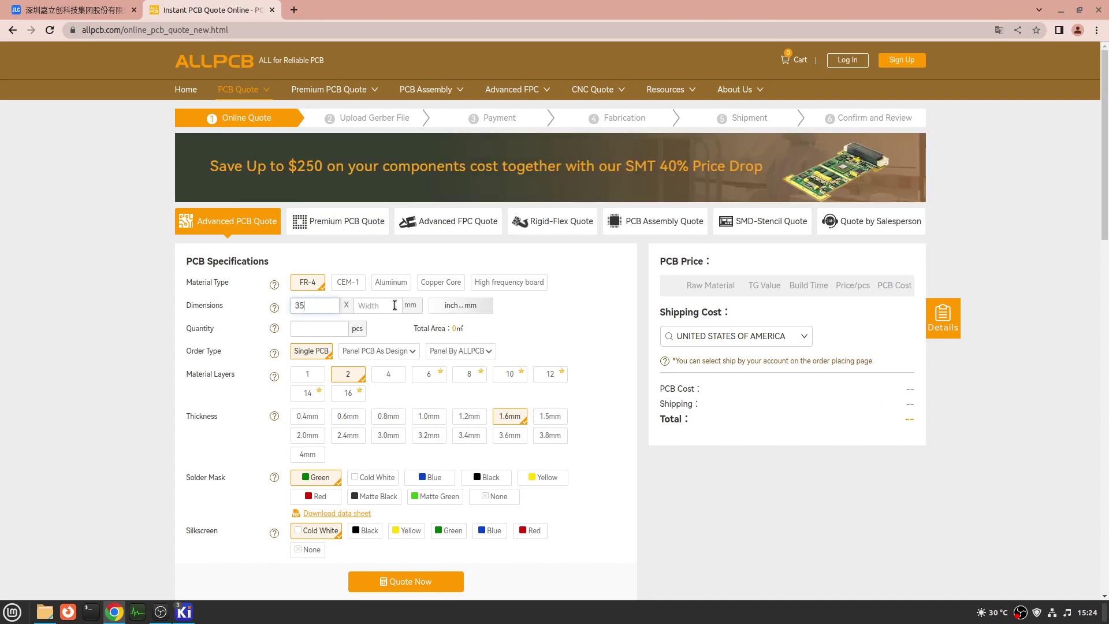
pyautogui.click(385, 308)
pyautogui.write('29')
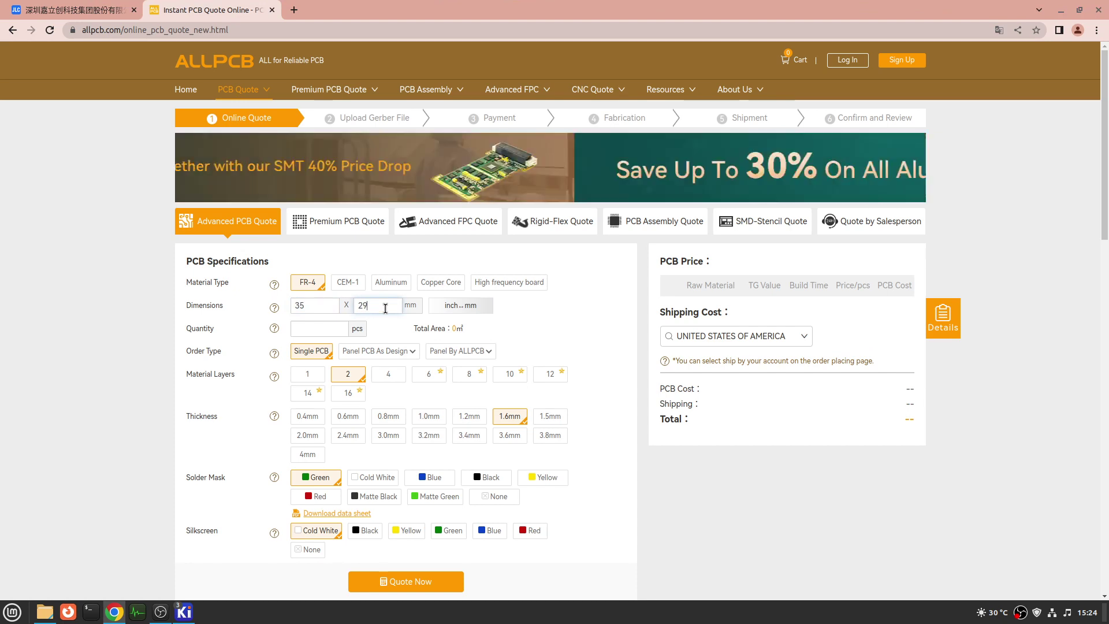
pyautogui.click(332, 329)
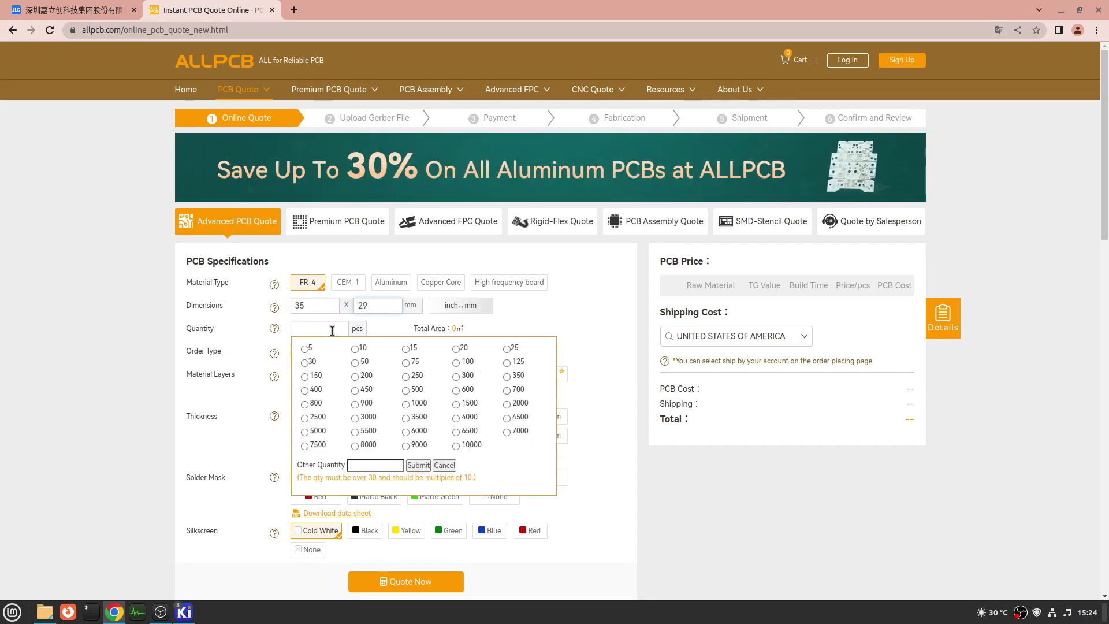
pyautogui.click(305, 349)
pyautogui.click(486, 308)
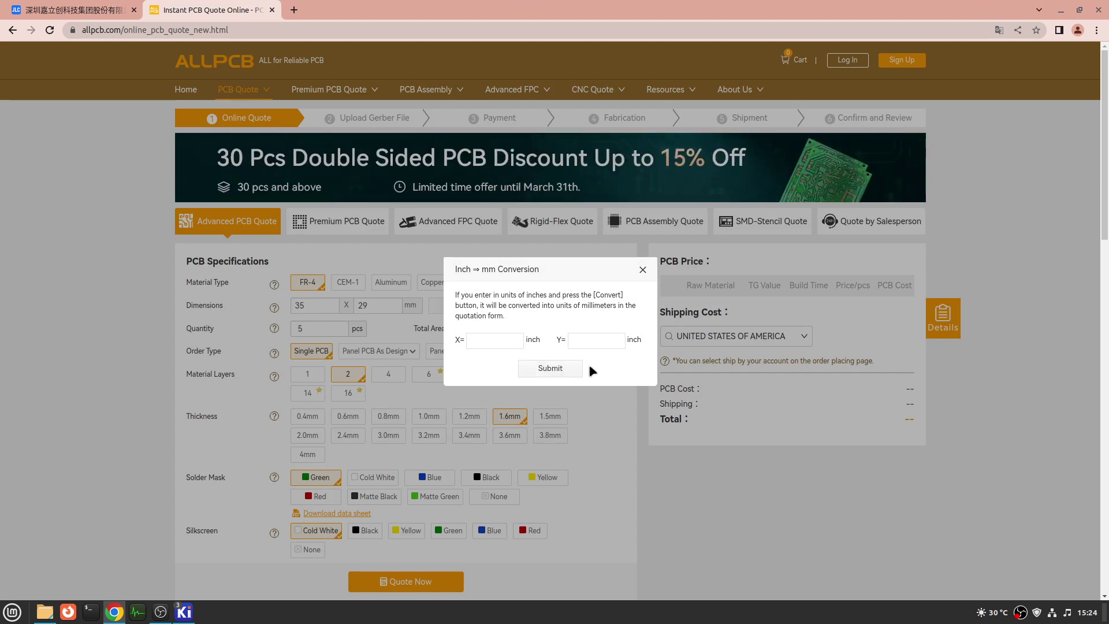
pyautogui.click(642, 269)
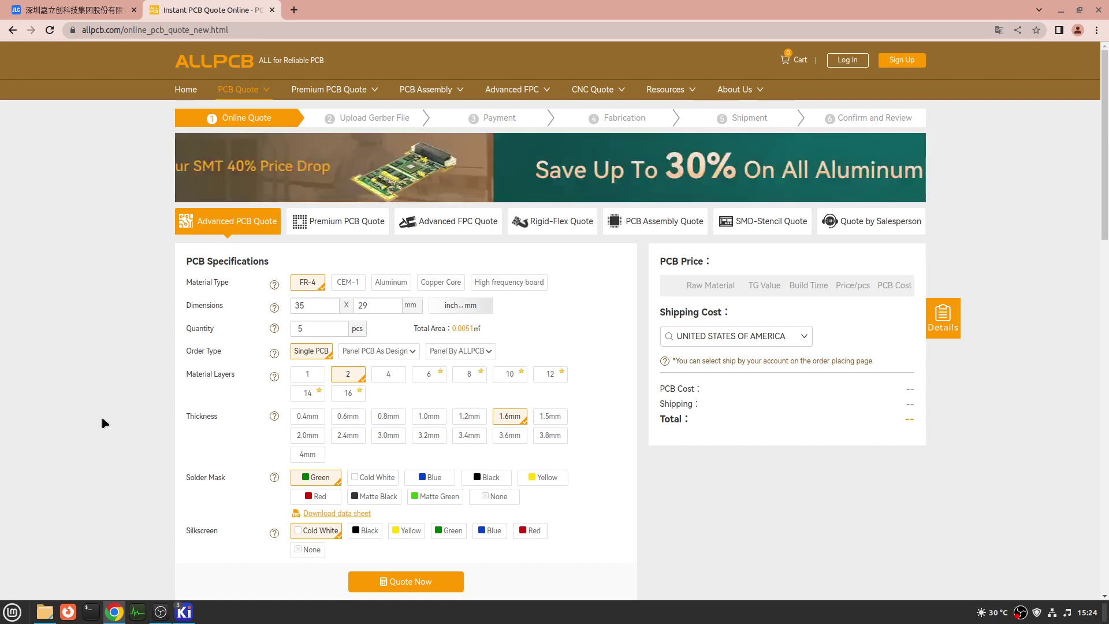
# - Set the solder mask to Black and keep the silkscreen as Cold White
pyautogui.scroll(-3, 103, 423)
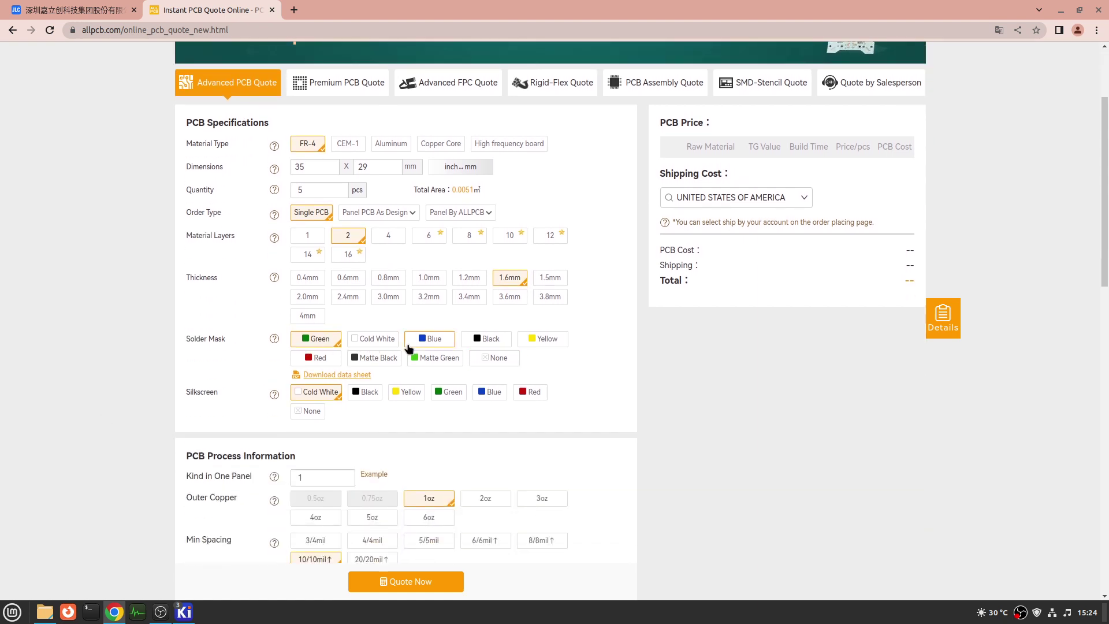
pyautogui.click(493, 345)
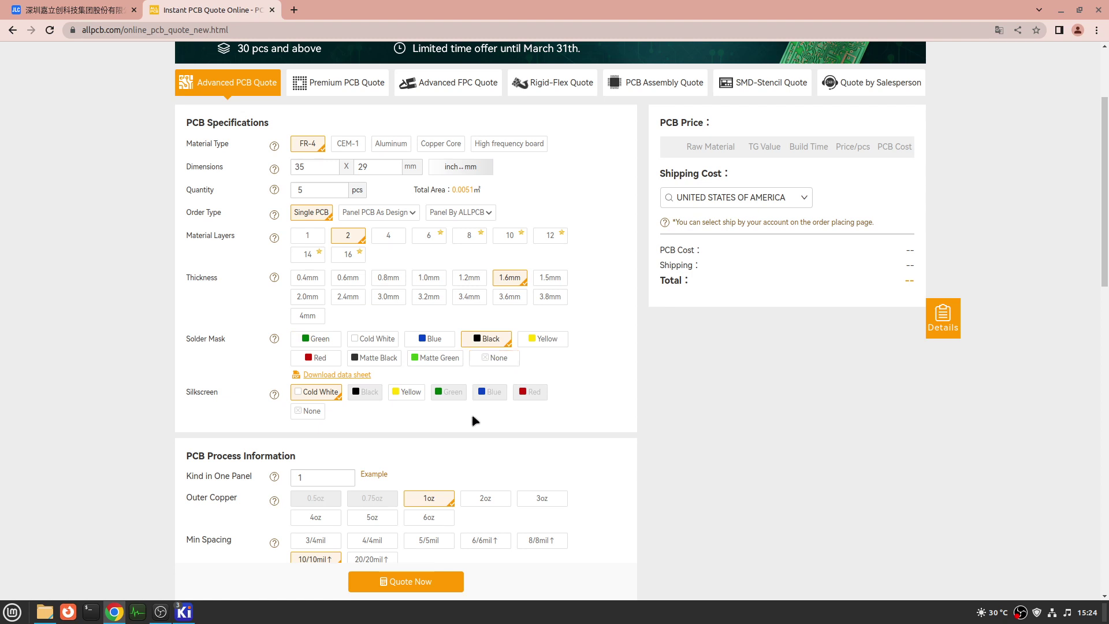
pyautogui.click(409, 393)
pyautogui.click(304, 393)
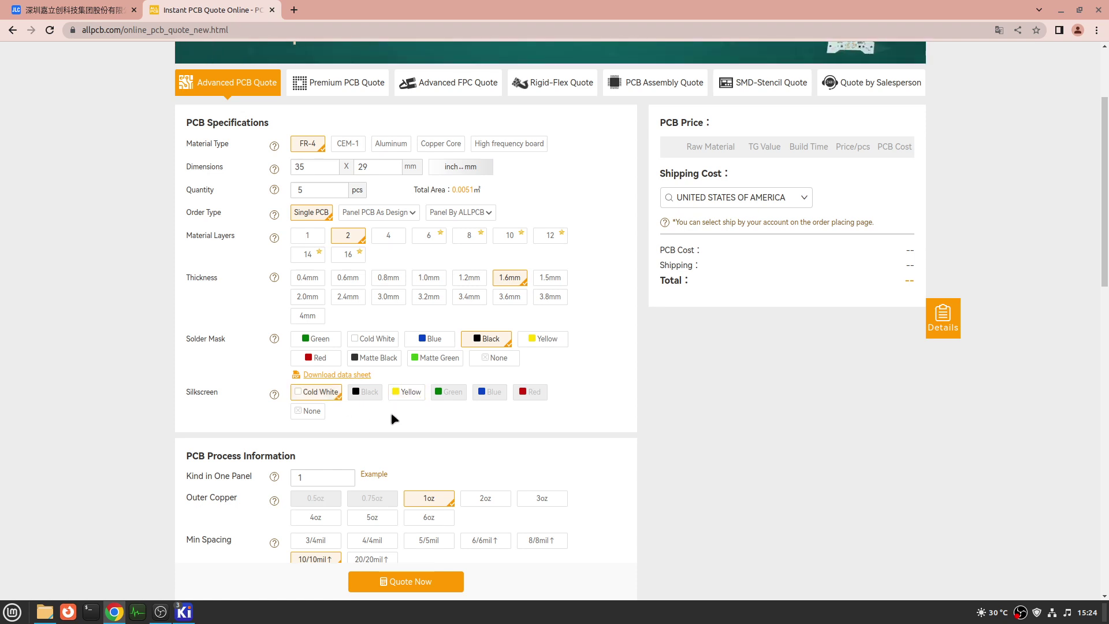
# - Examine the process, test report, special technique and PCB Assembly Quote options, leaving the assembly quote disabled
pyautogui.scroll(-2, 392, 418)
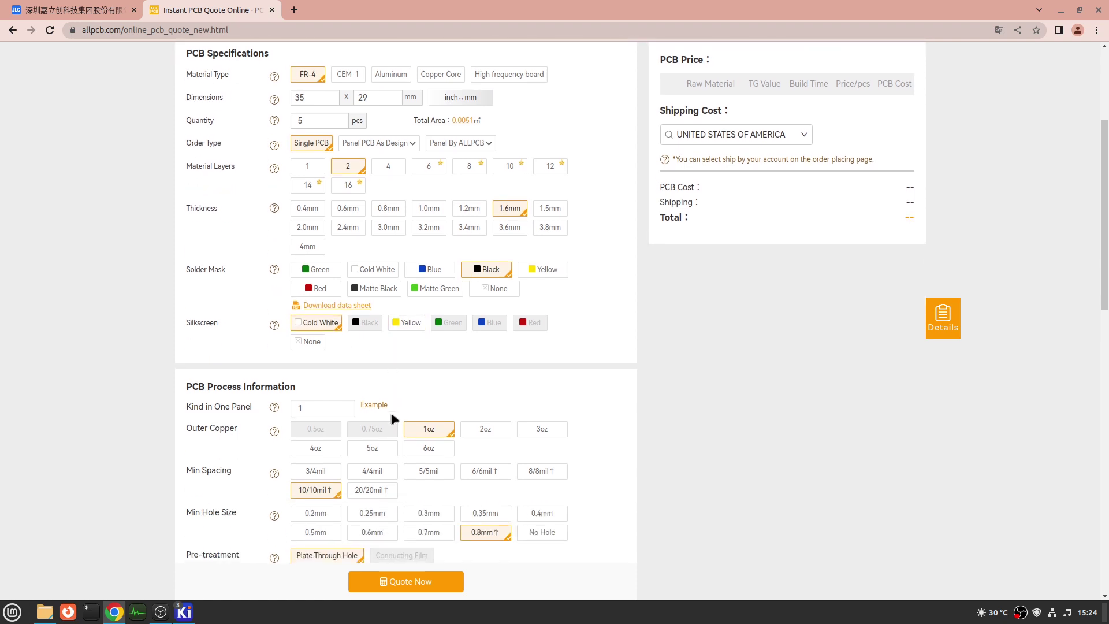
pyautogui.scroll(-4, 392, 418)
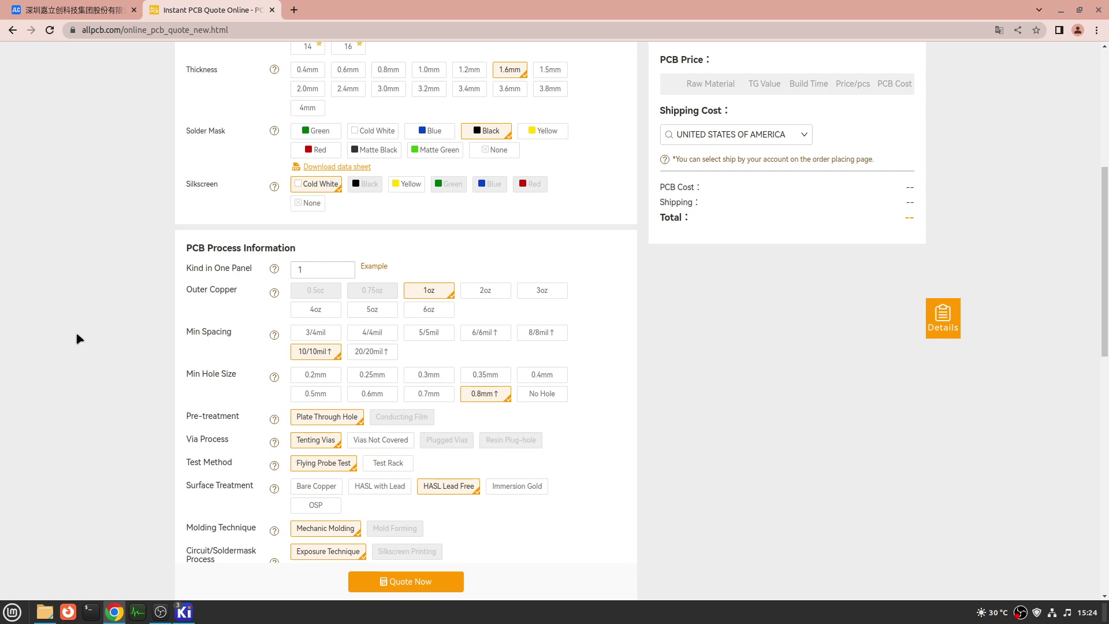
pyautogui.scroll(-3, 79, 338)
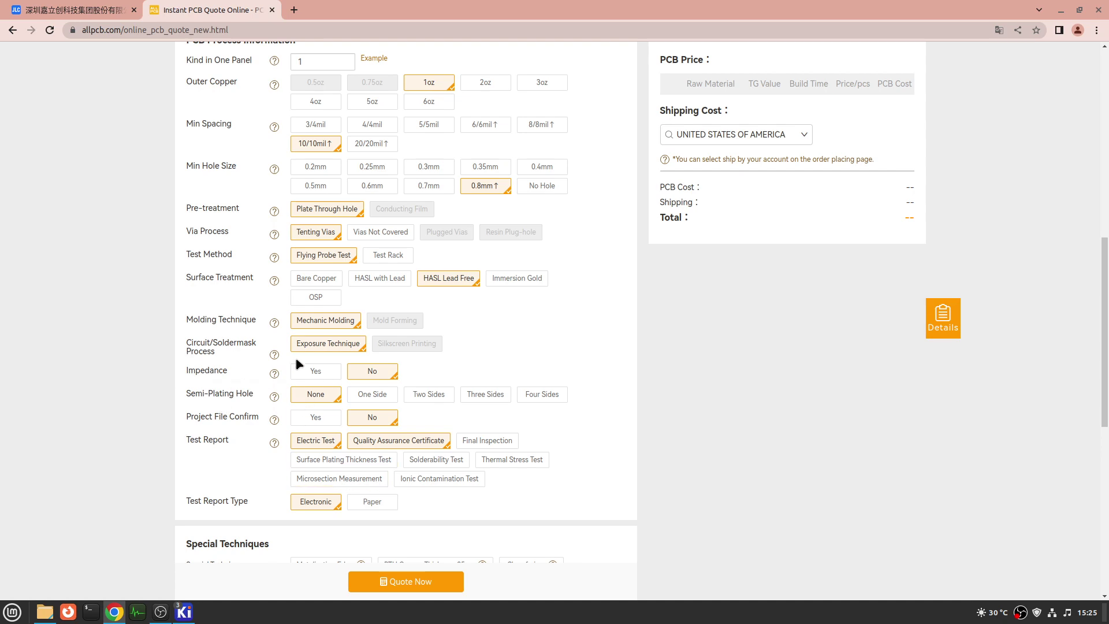
pyautogui.scroll(-2, 297, 363)
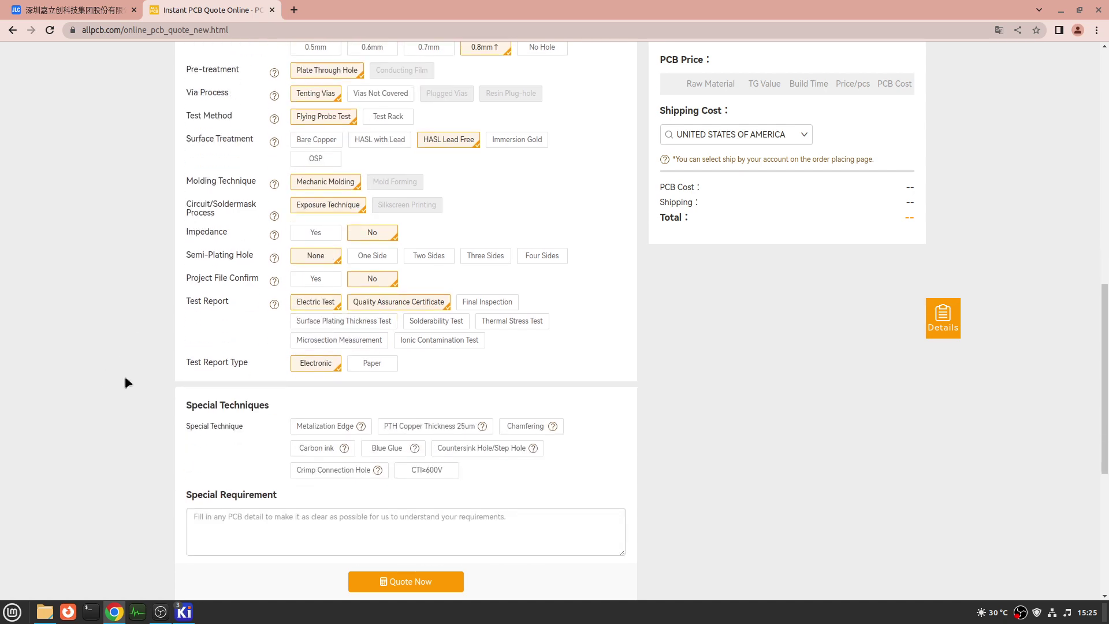
pyautogui.scroll(-4, 127, 382)
pyautogui.scroll(2, 128, 382)
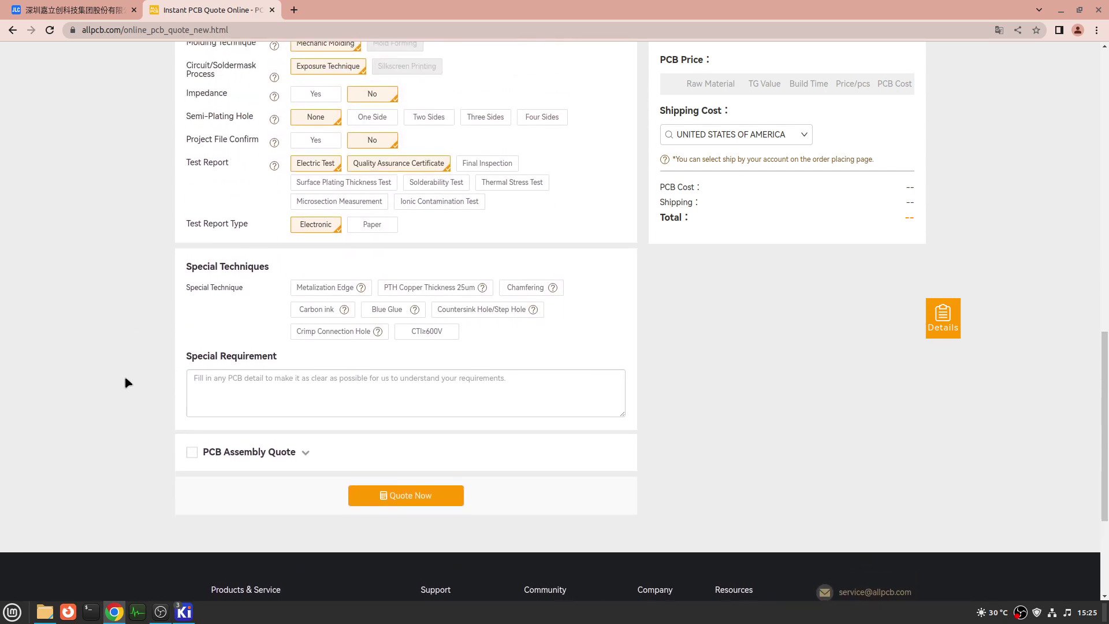
pyautogui.scroll(-1, 126, 381)
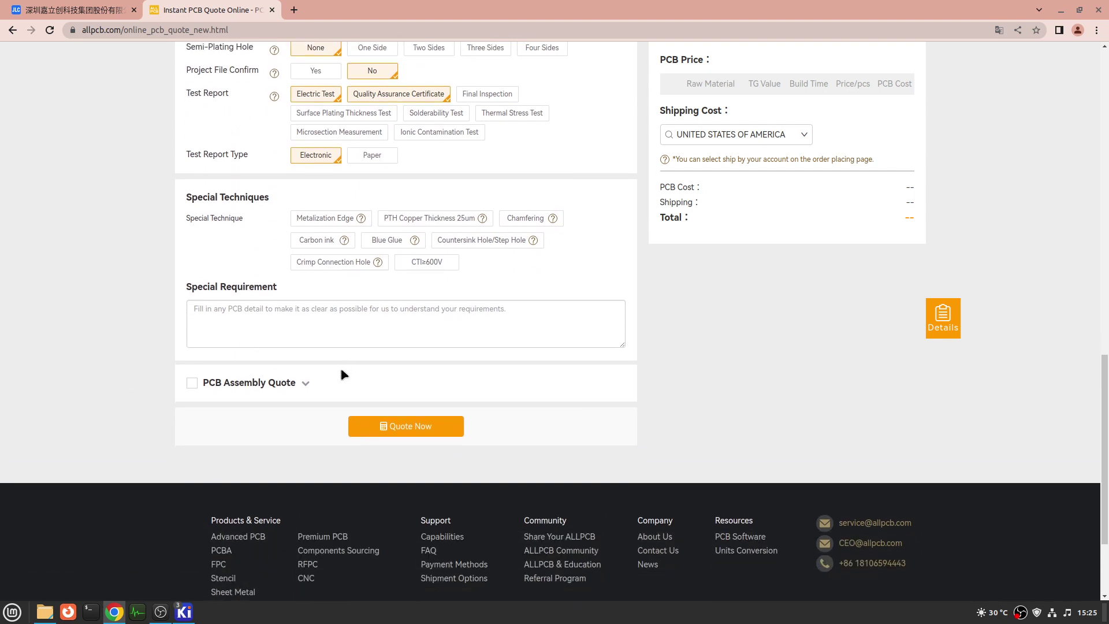
pyautogui.click(308, 385)
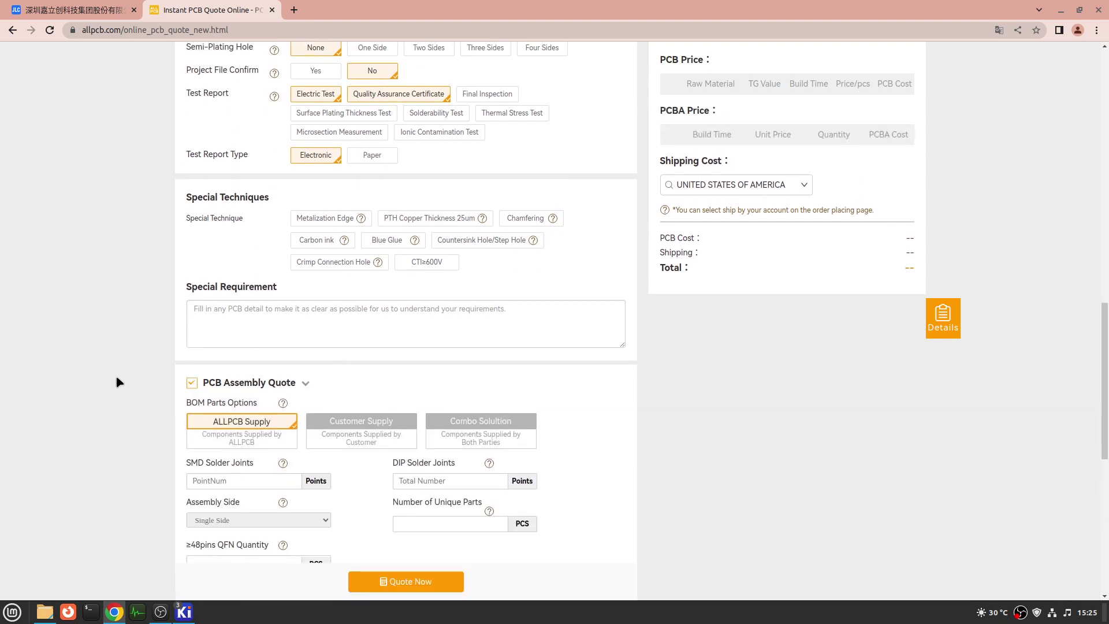
pyautogui.scroll(-1, 118, 381)
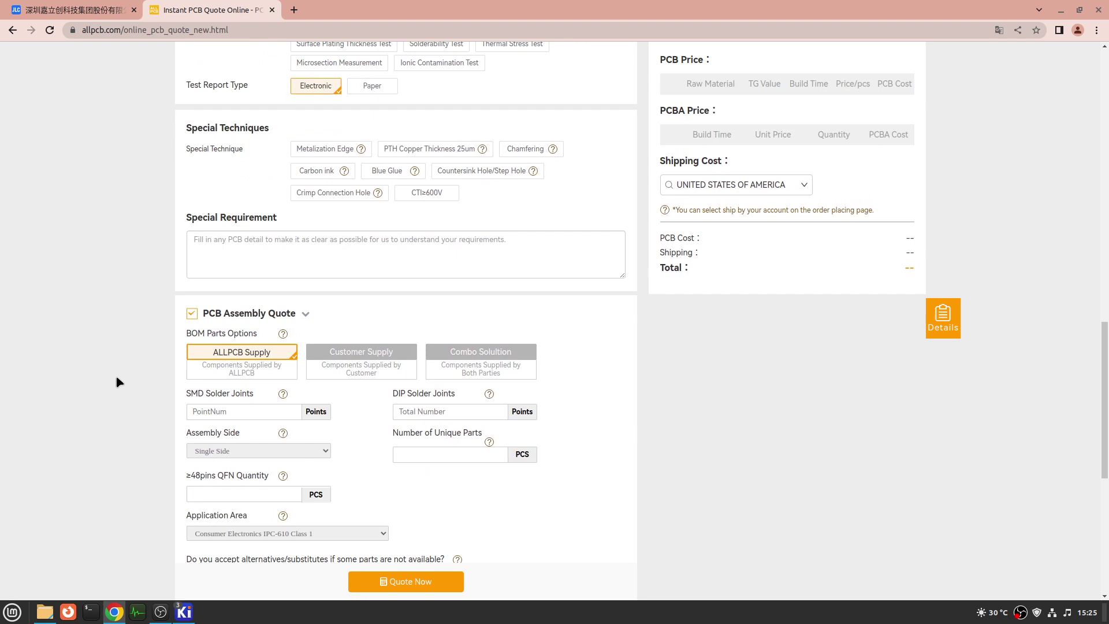
pyautogui.click(192, 314)
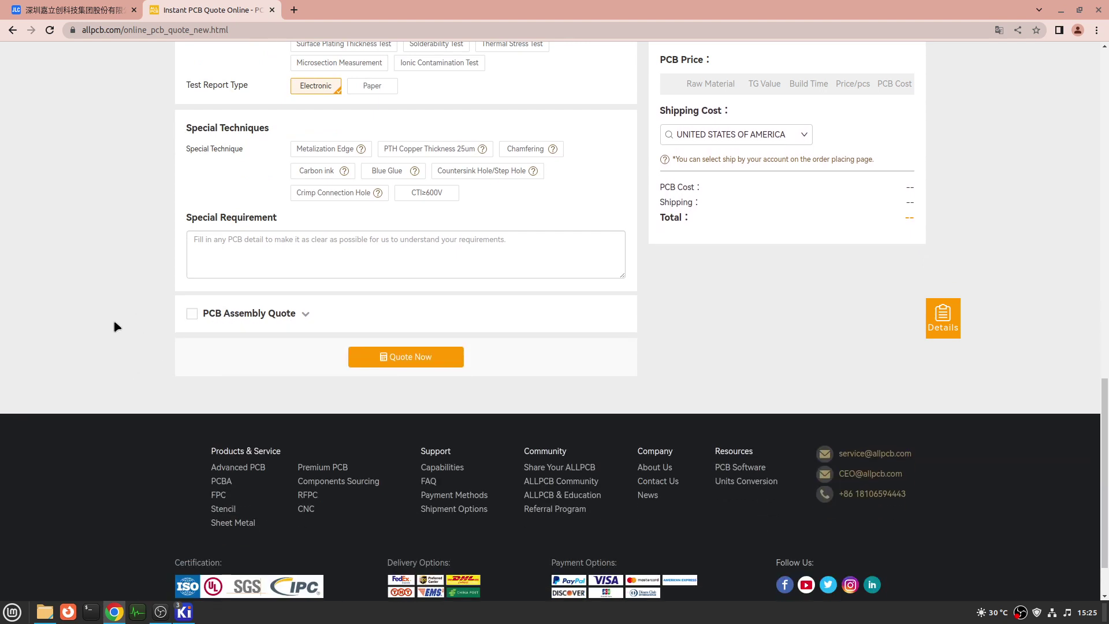
# - Calculate the PCB quote and review the material prices and shipping cost
pyautogui.click(450, 358)
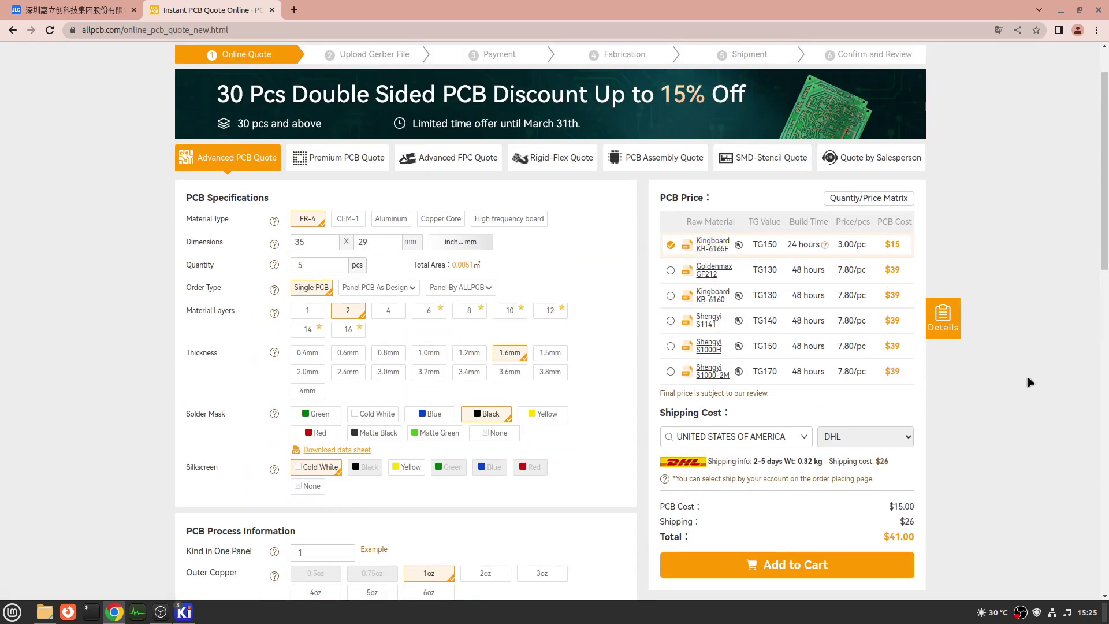
pyautogui.scroll(2, 1029, 382)
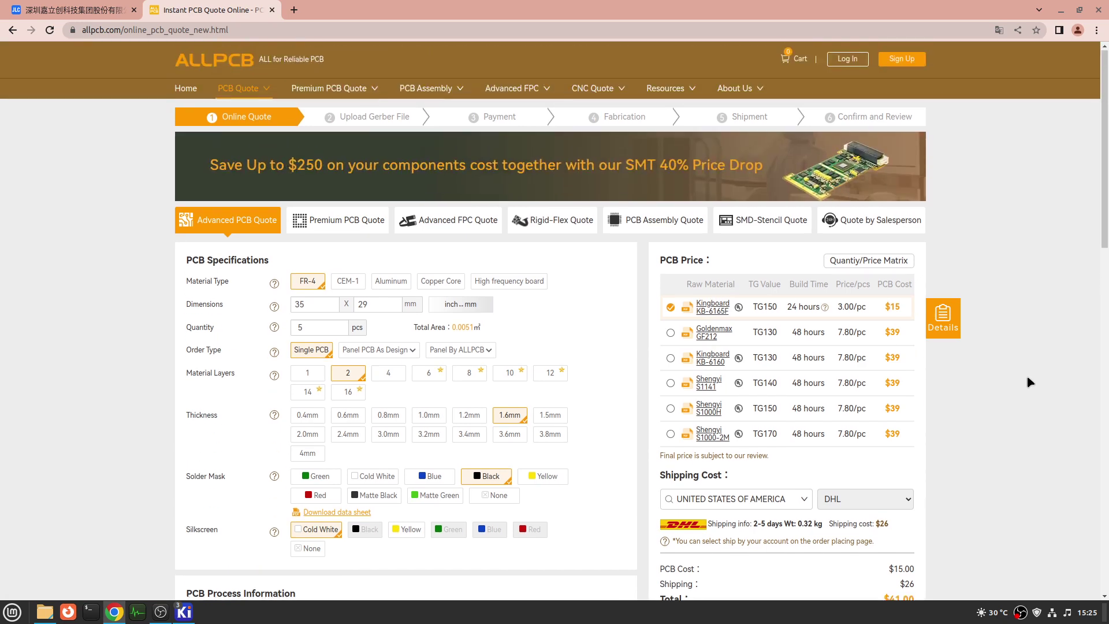
pyautogui.scroll(-5, 1029, 382)
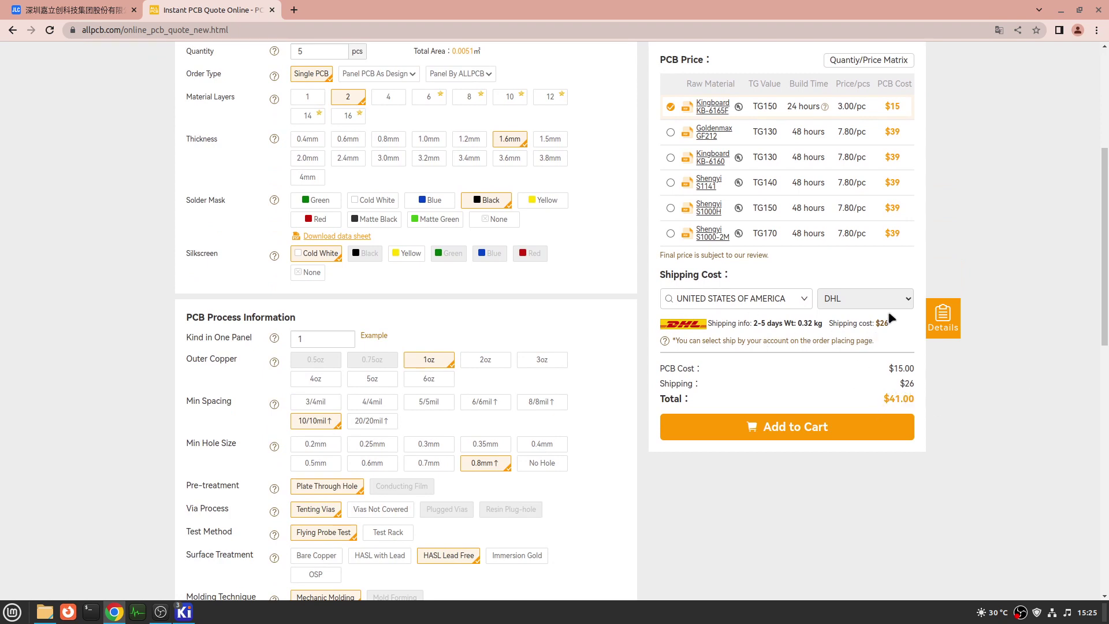
# - Set the shipping destination country to BRAZIL
pyautogui.click(862, 299)
pyautogui.click(749, 304)
pyautogui.click(805, 300)
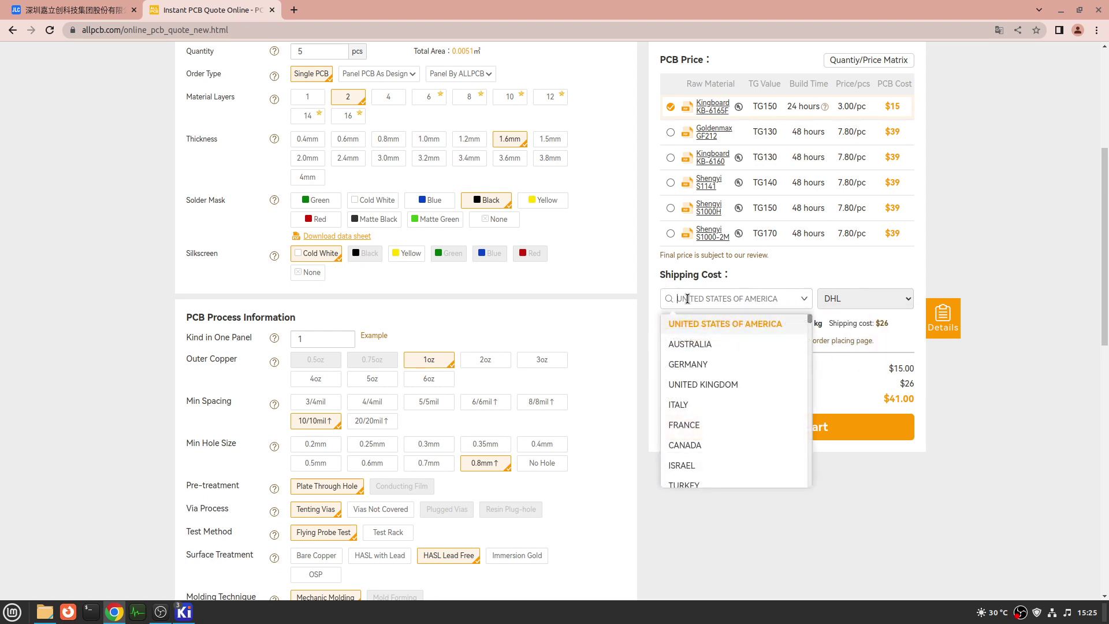
pyautogui.write('brasil')
pyautogui.press('BackSpace')
pyautogui.press('BackSpace')
pyautogui.press('BackSpace')
pyautogui.write('zil')
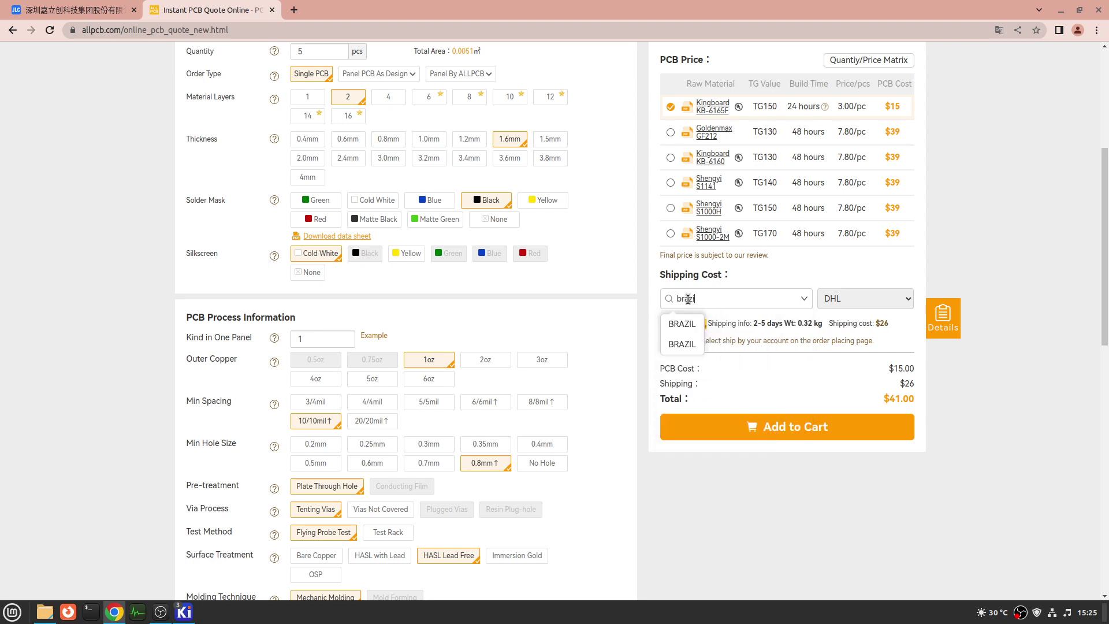
pyautogui.click(700, 325)
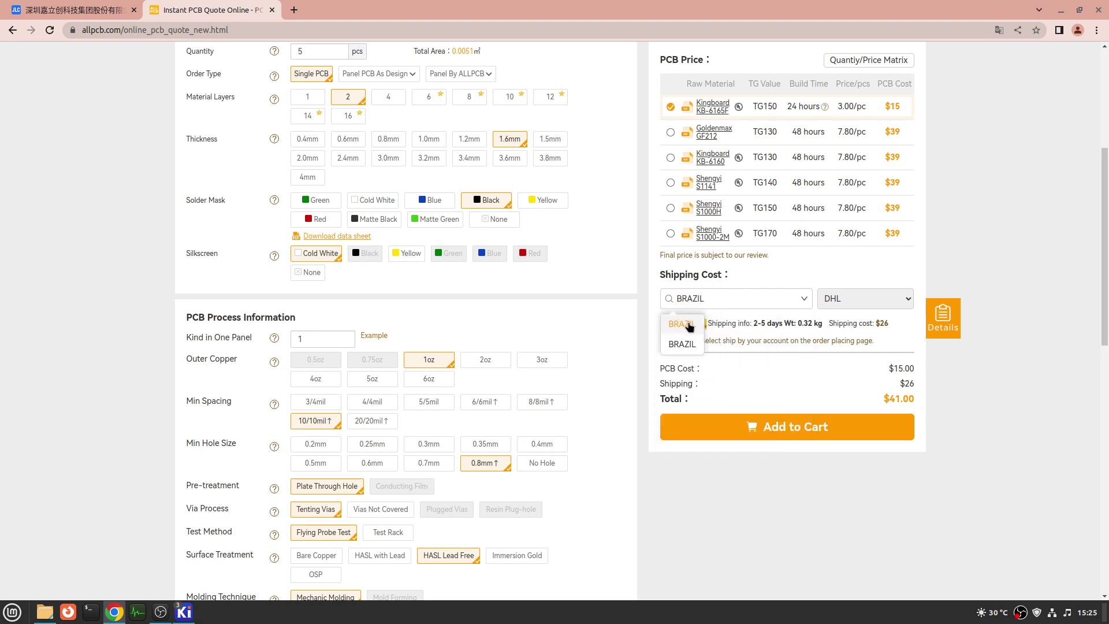
# - Try CHINA POST, EMS and DHL in turn as the shipping method to compare their costs and delivery times
pyautogui.click(867, 303)
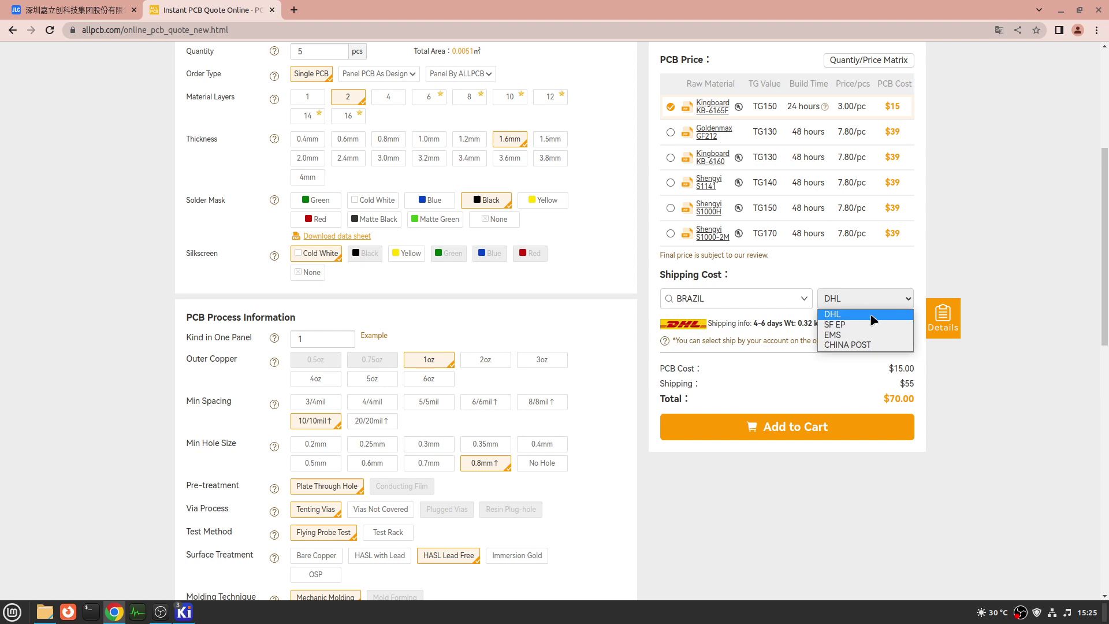
pyautogui.click(864, 345)
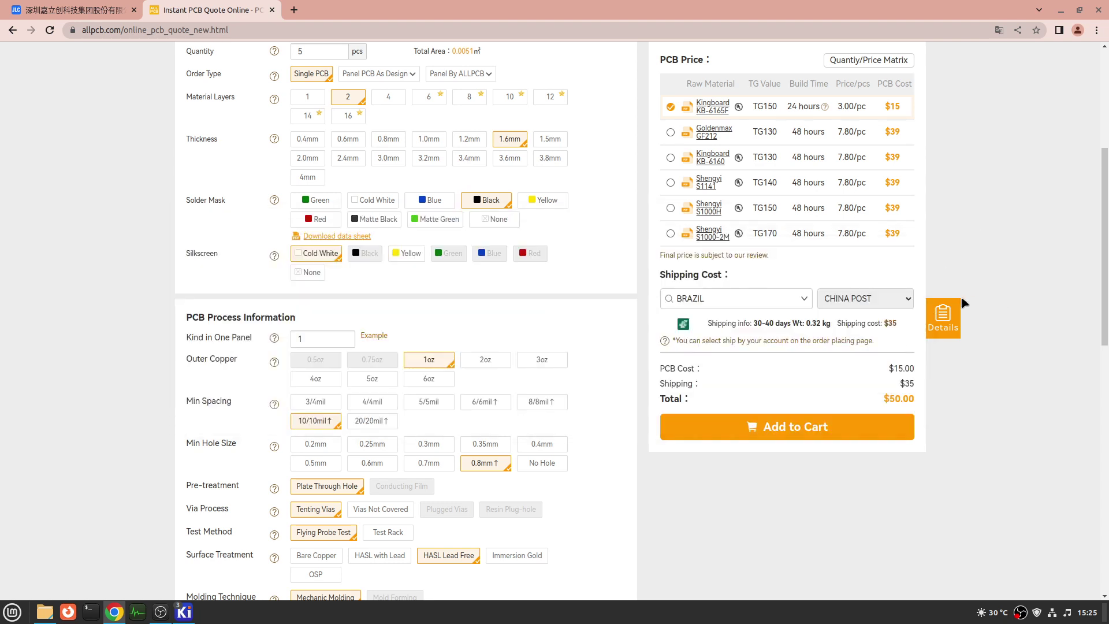
pyautogui.click(882, 299)
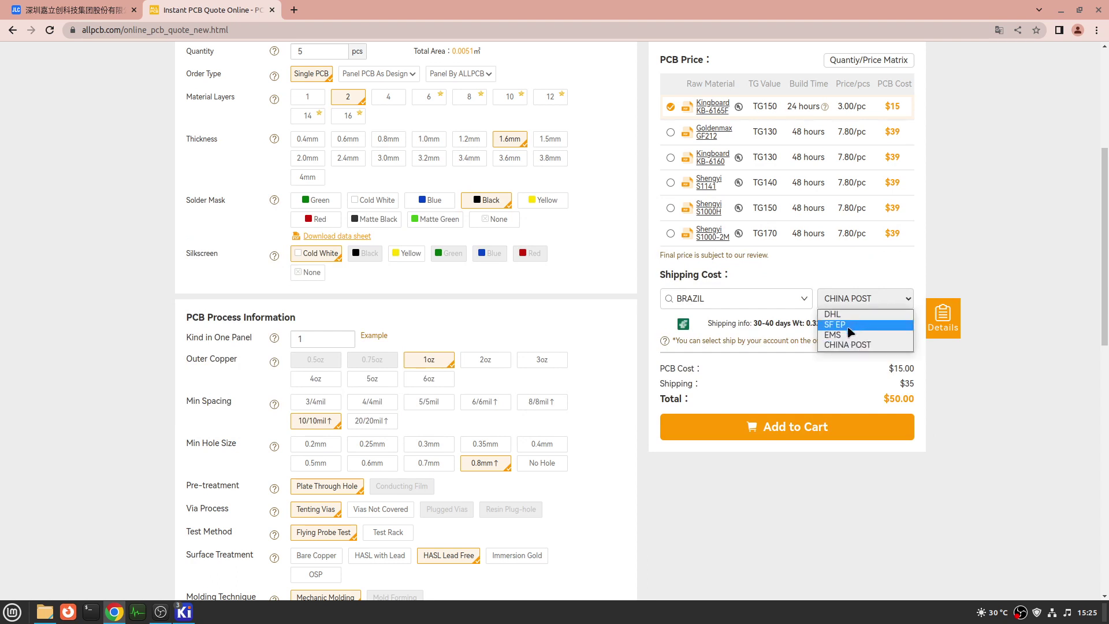
pyautogui.click(899, 325)
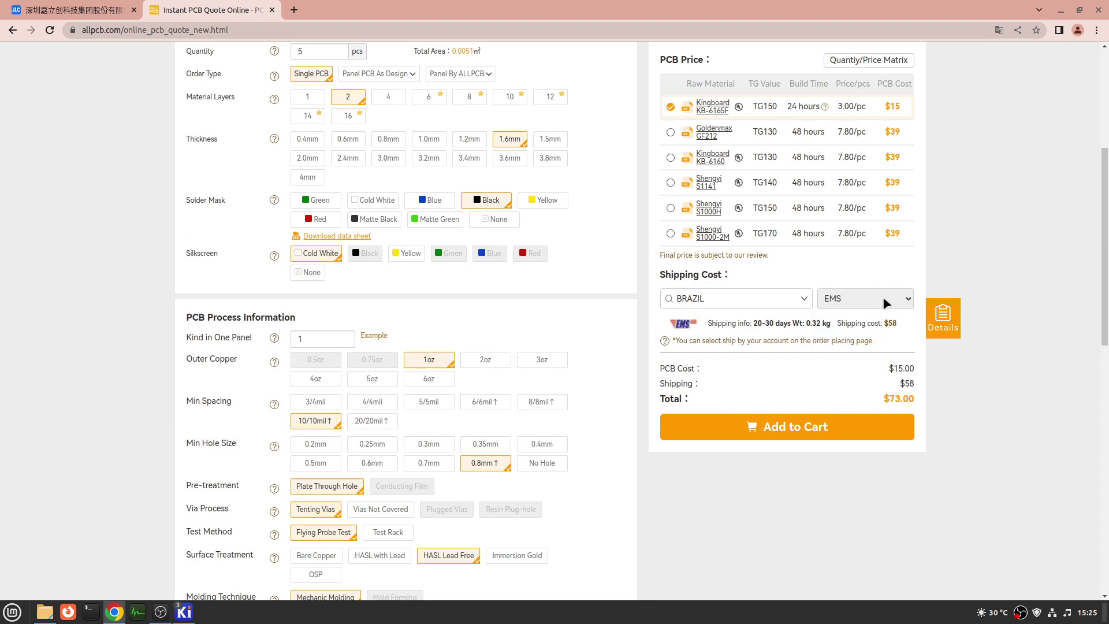
pyautogui.click(883, 300)
pyautogui.click(865, 315)
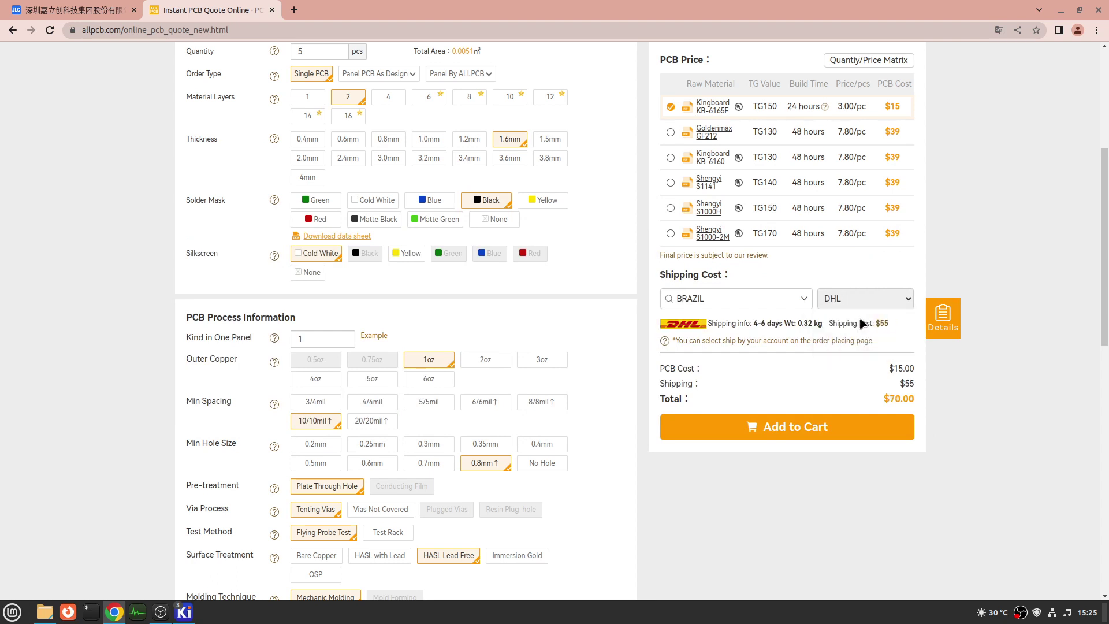
# - Choose SF EP as the shipping method and review the quote's total and the available carriers
pyautogui.click(866, 303)
pyautogui.click(889, 325)
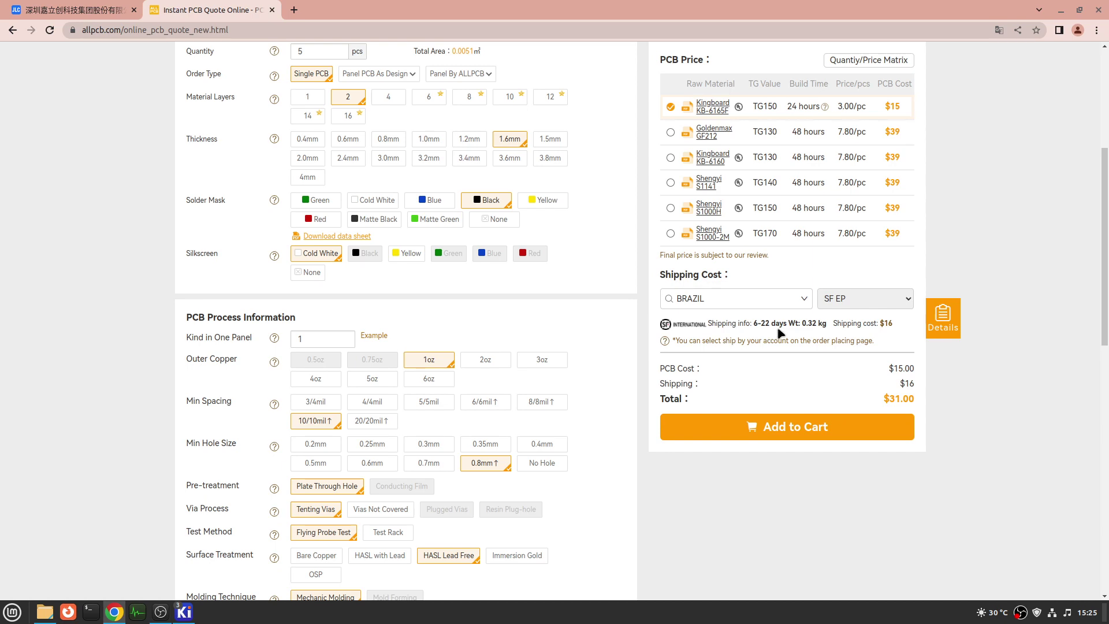
pyautogui.scroll(4, 1026, 233)
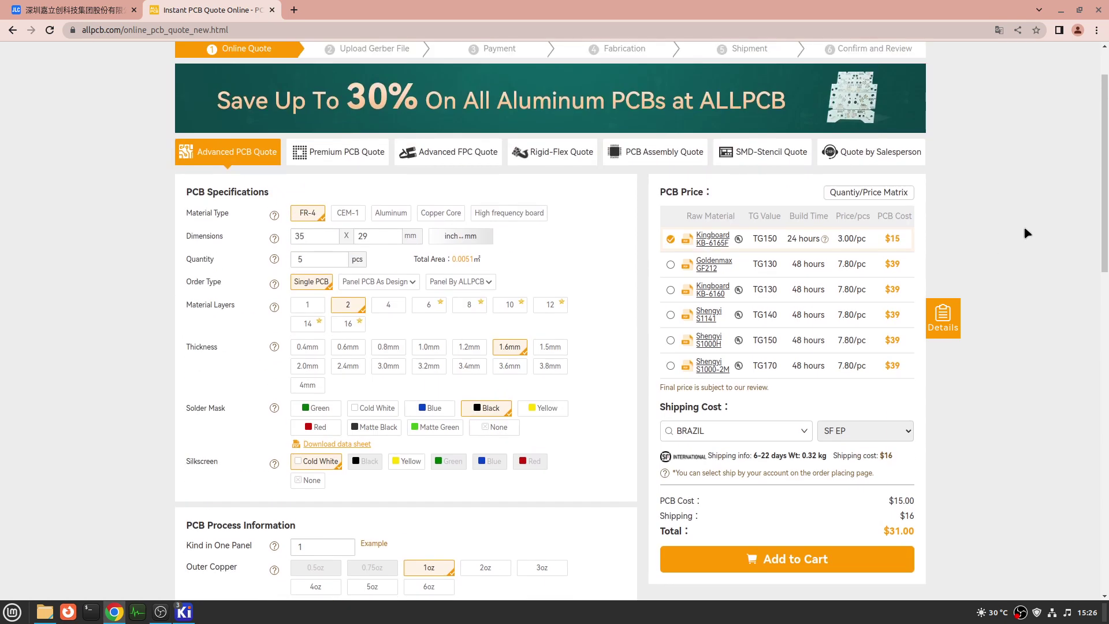
pyautogui.scroll(-3, 1026, 232)
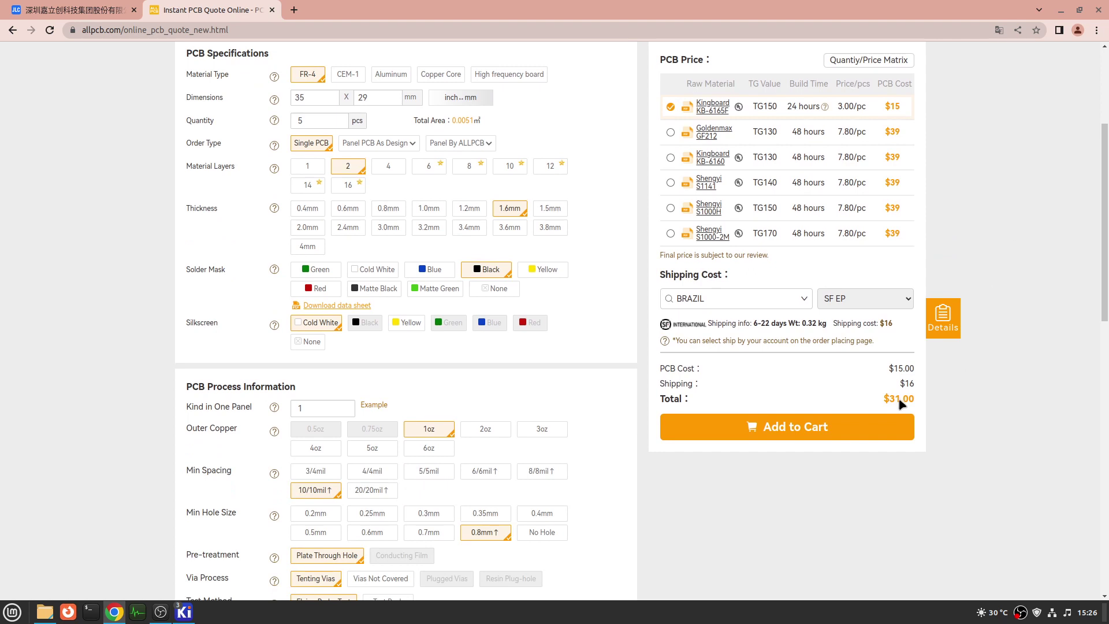
pyautogui.click(907, 302)
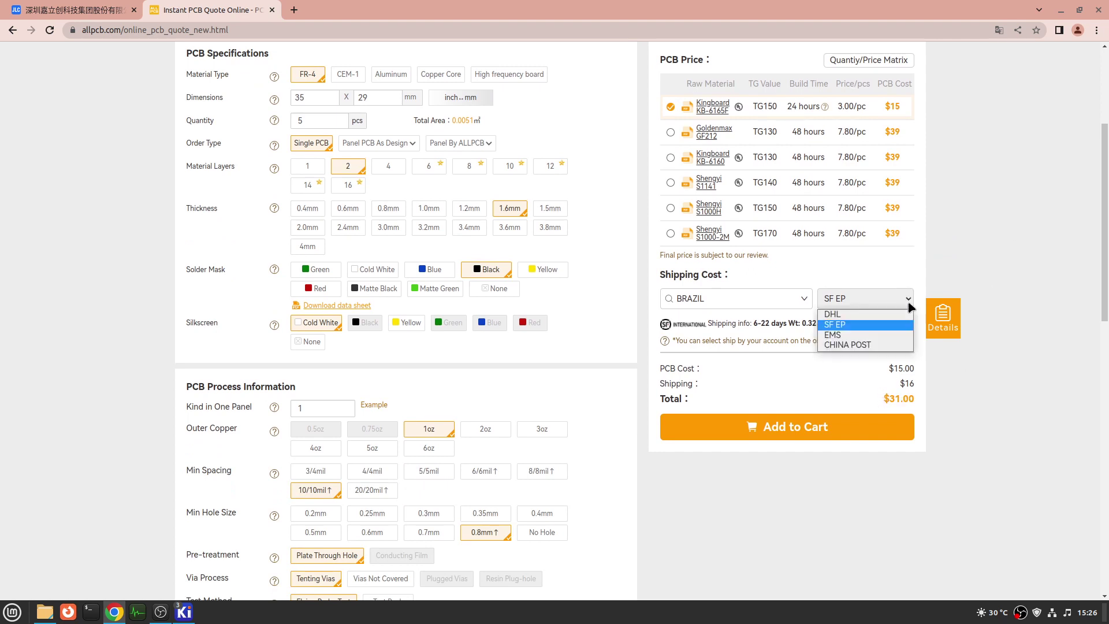
pyautogui.click(908, 300)
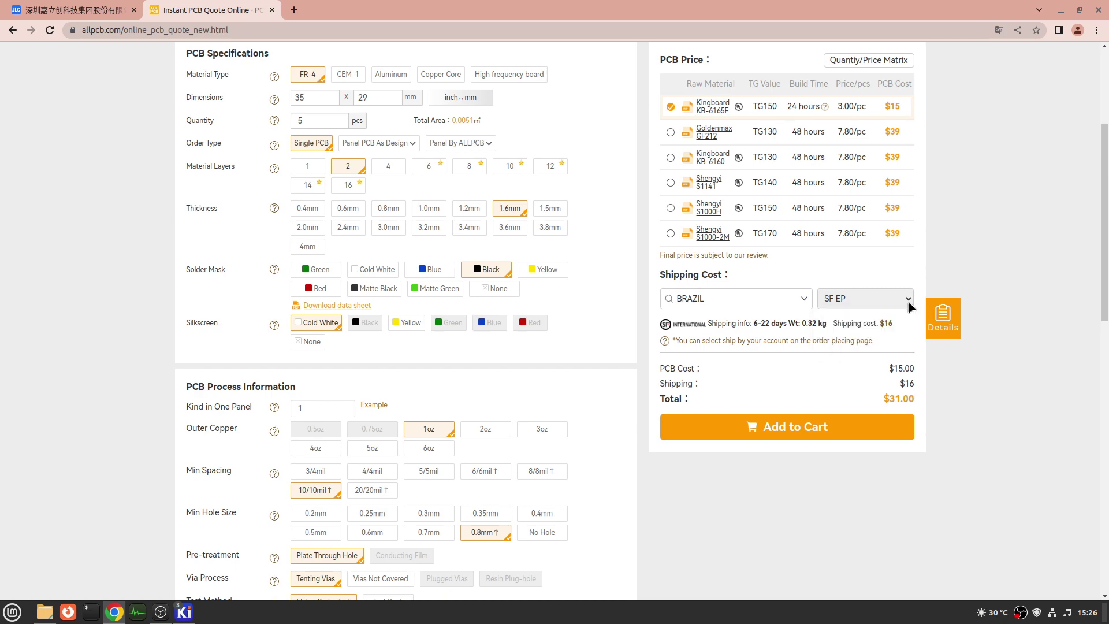
# - Search the web for "on line 3d gerber view"
pyautogui.click(943, 318)
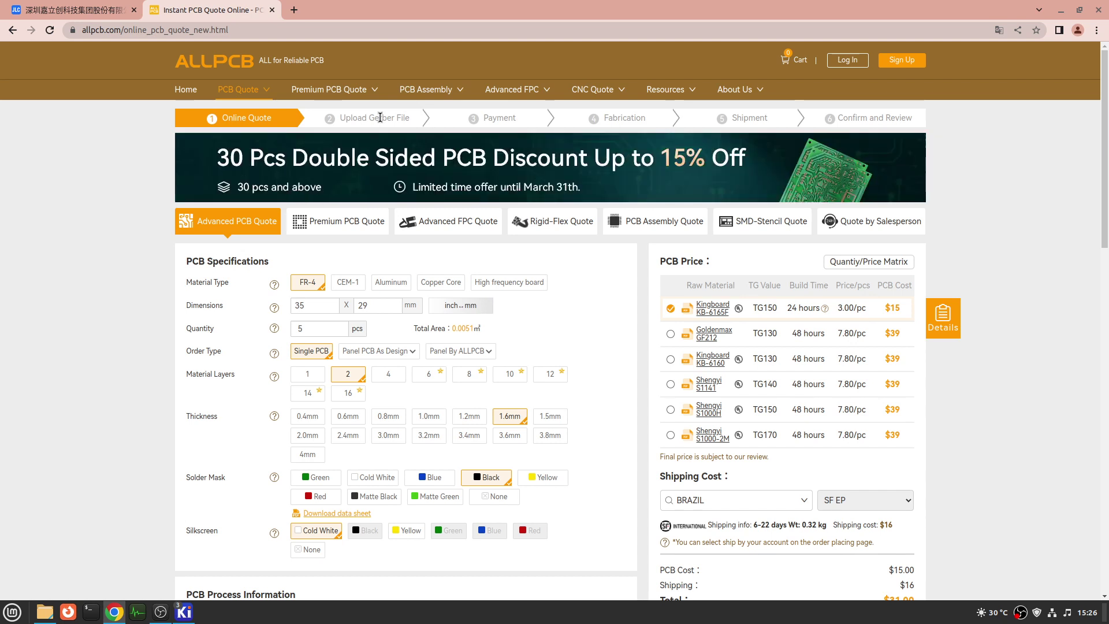
pyautogui.click(297, 28)
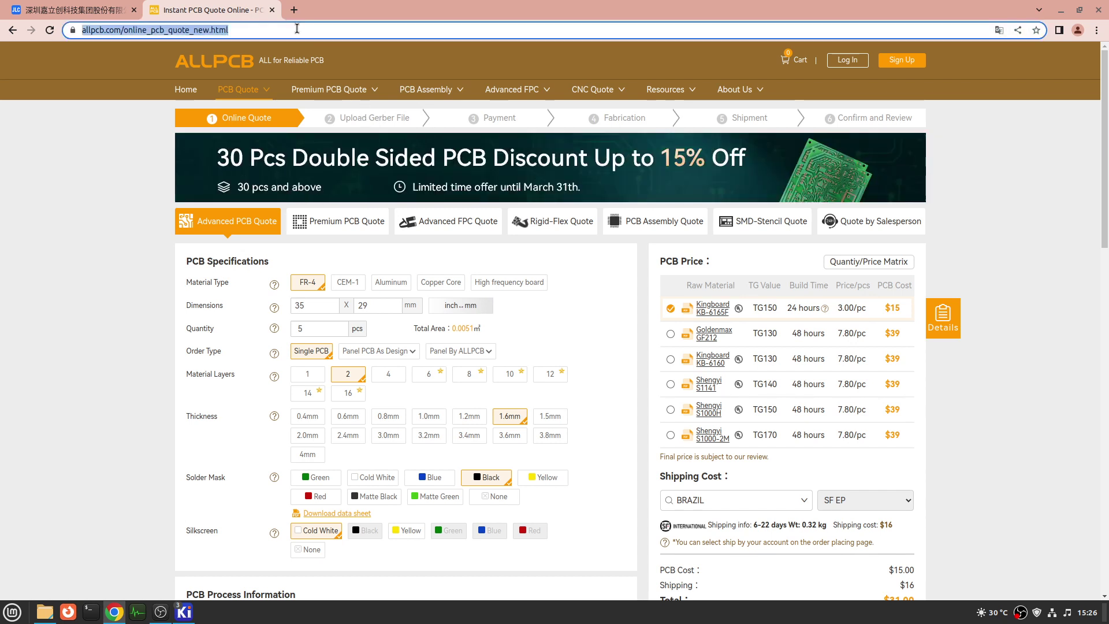
pyautogui.write('on')
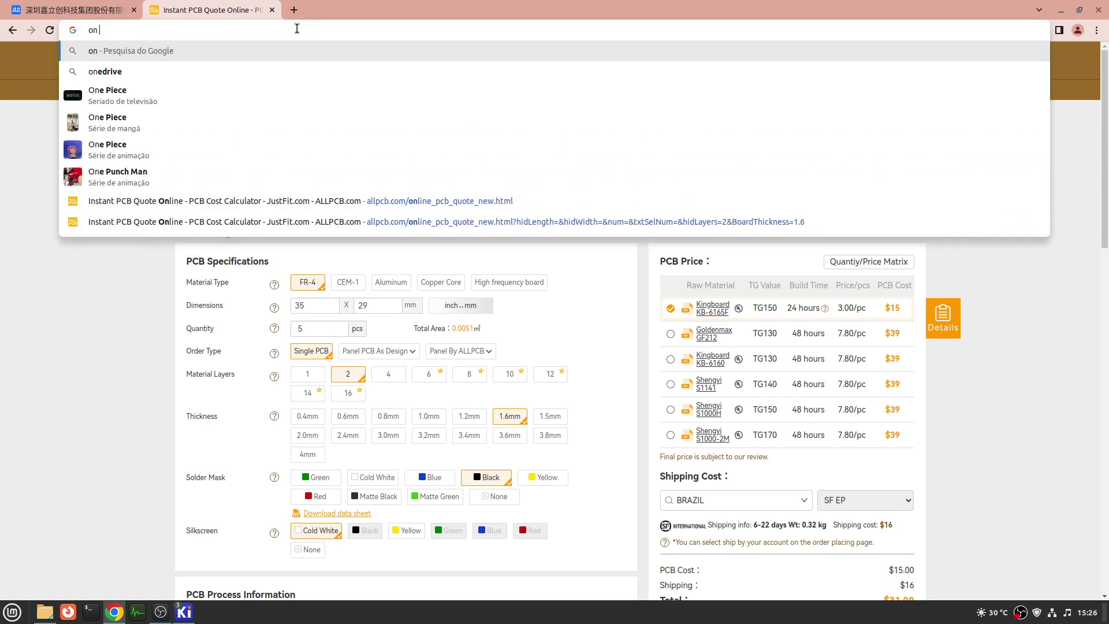
pyautogui.write(' line 3d ger')
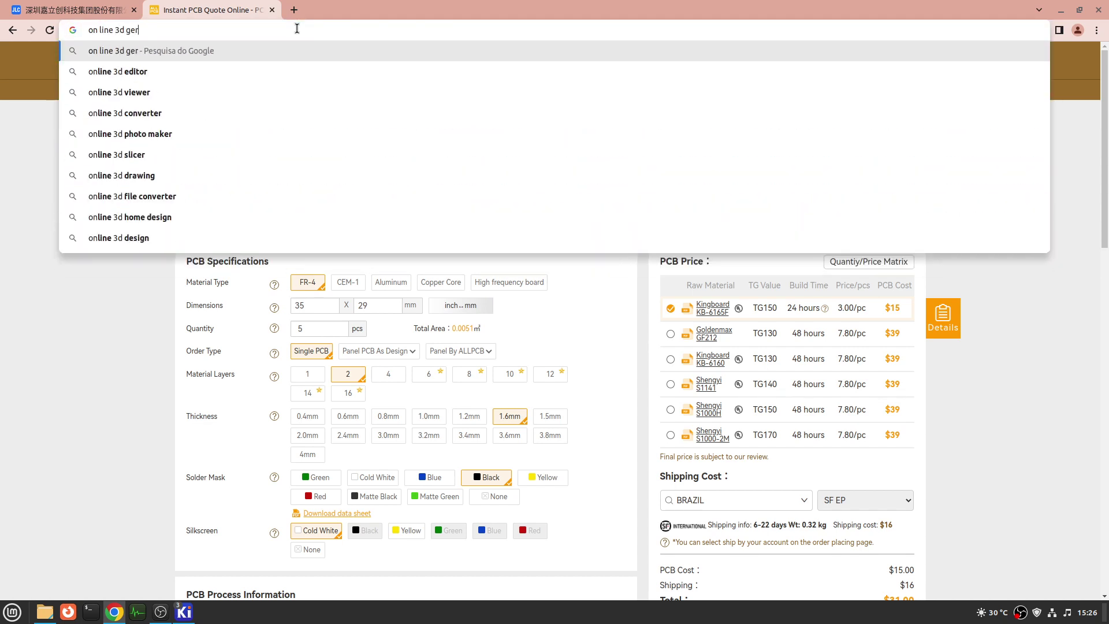
pyautogui.write('ber view')
pyautogui.press('Return')
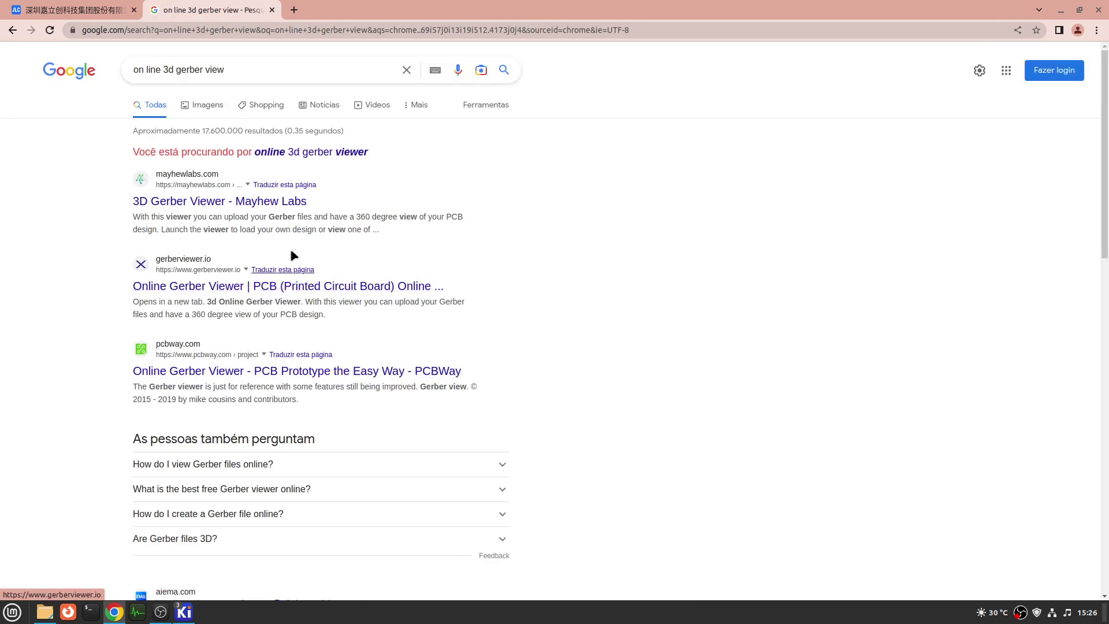
# - Look at the Mayhew Labs 3D Gerber Viewer result, then open PCBWay's Online Gerber Viewer from the search results
pyautogui.click(211, 202)
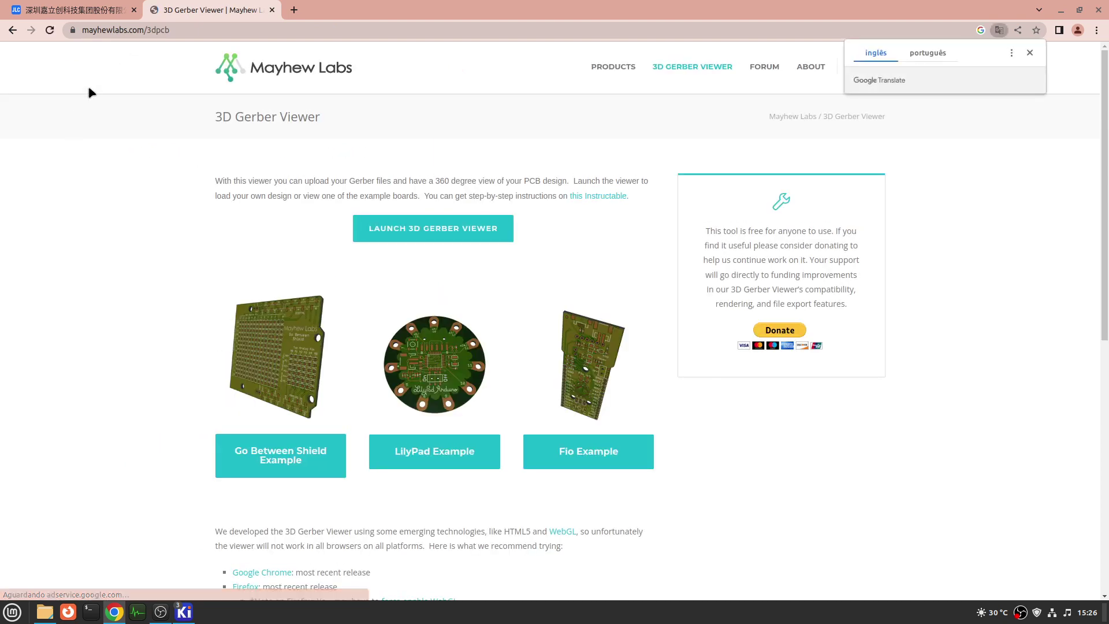
pyautogui.hotkey('alt', 'Left')
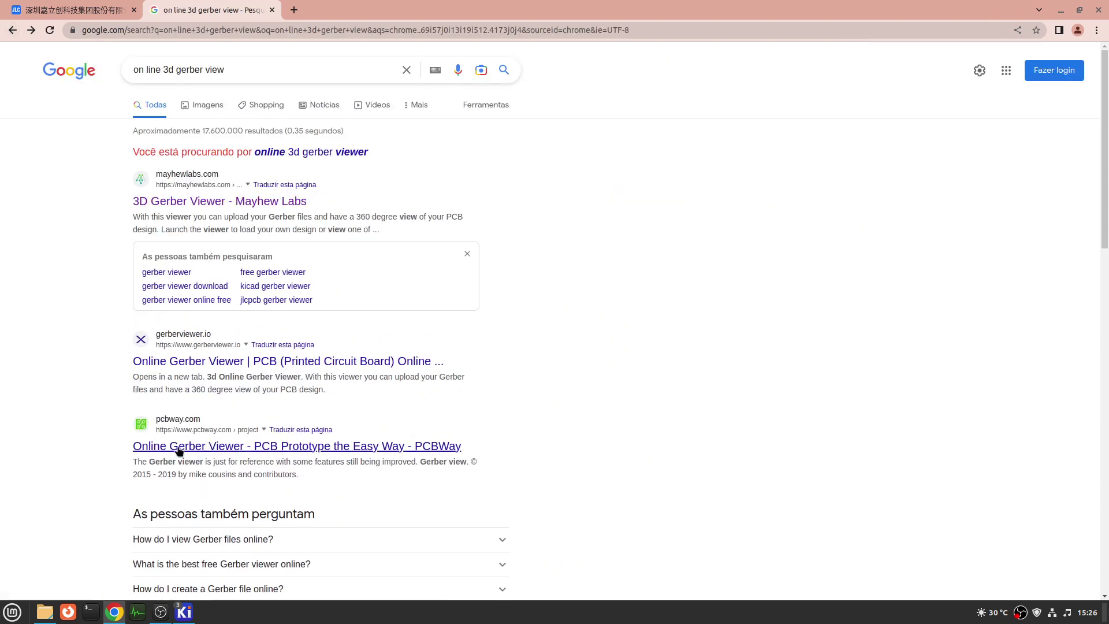
pyautogui.click(200, 448)
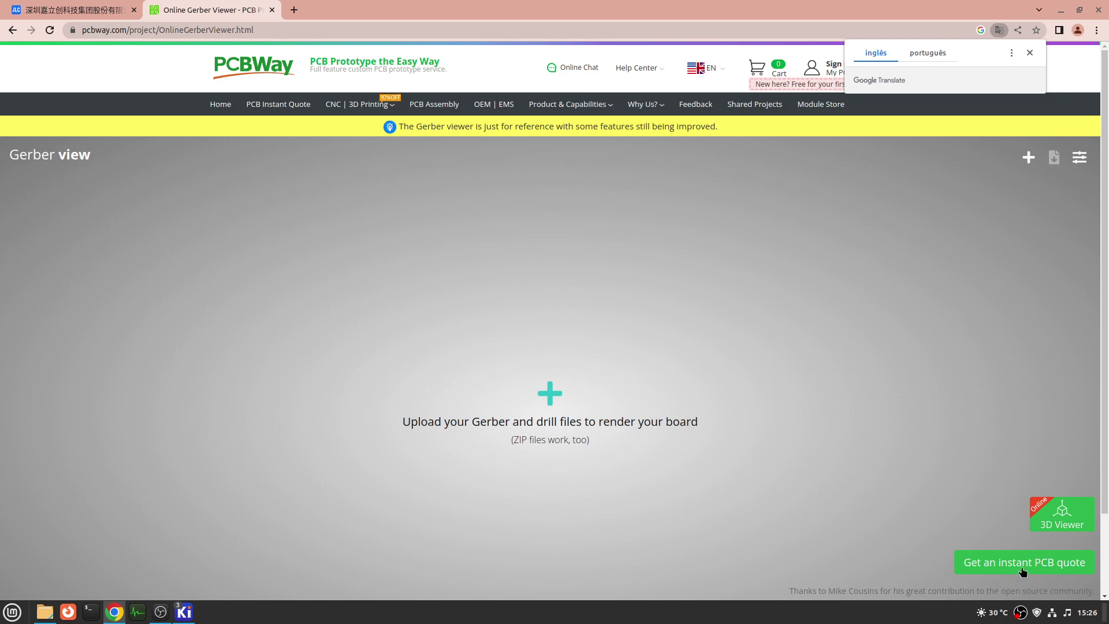
# - Arrange the browser and the teste folder in smaller windows and load teste.zip into the Gerber viewer
pyautogui.click(1081, 10)
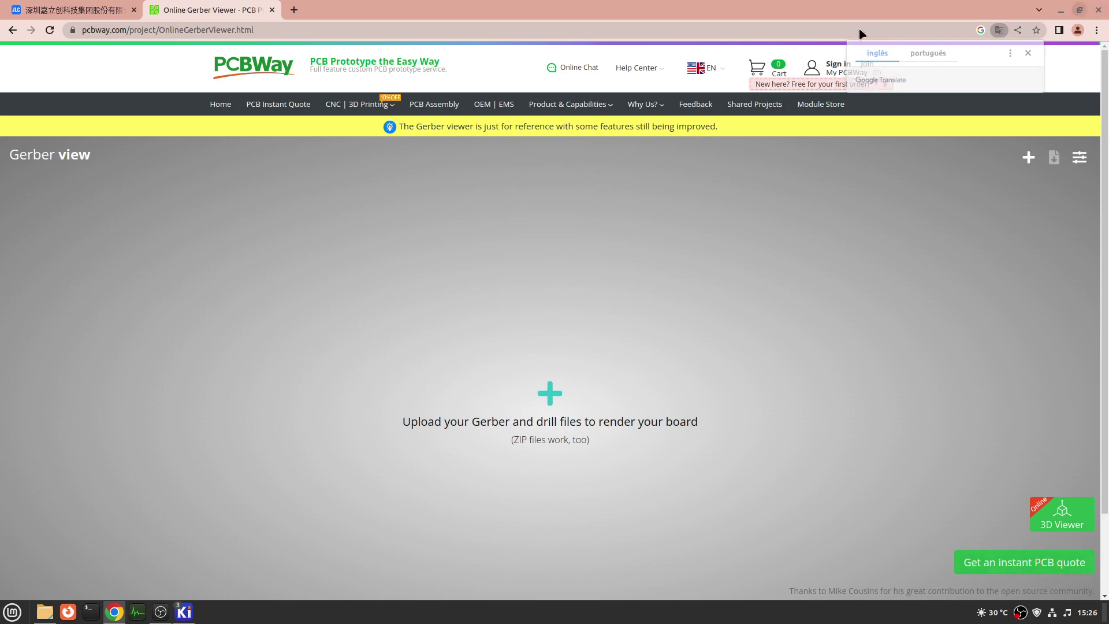
pyautogui.click(1059, 10)
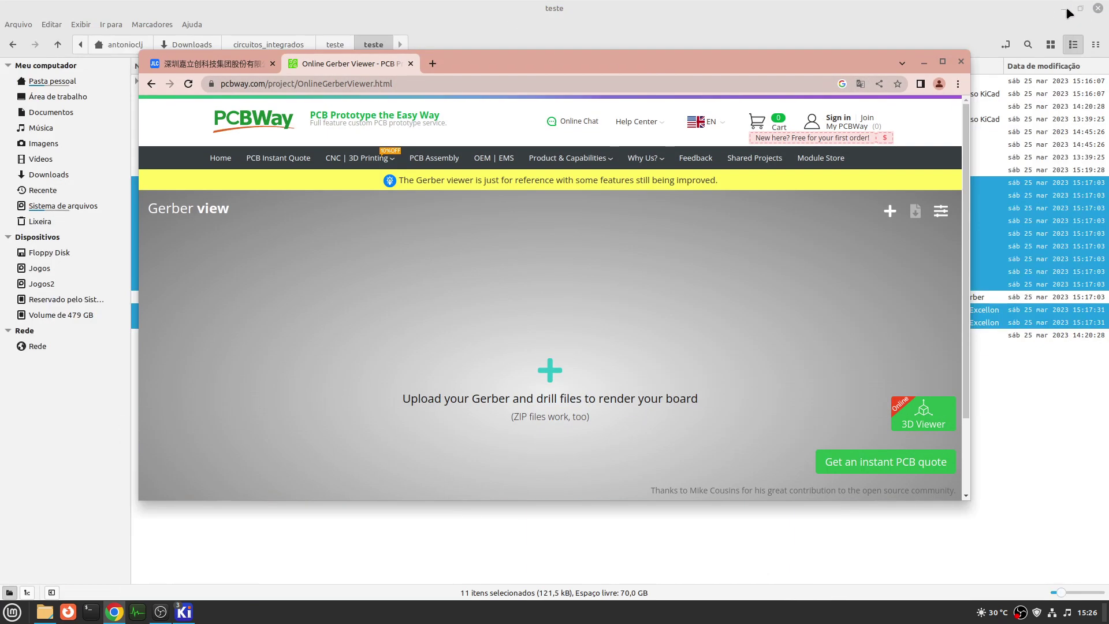
pyautogui.click(1064, 8)
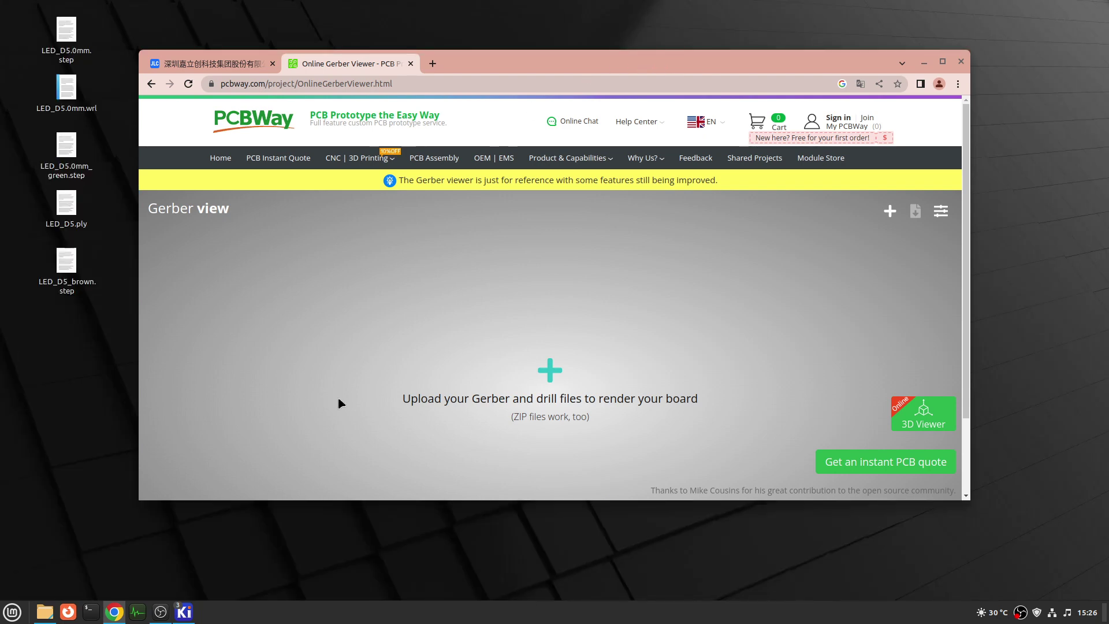
pyautogui.click(45, 612)
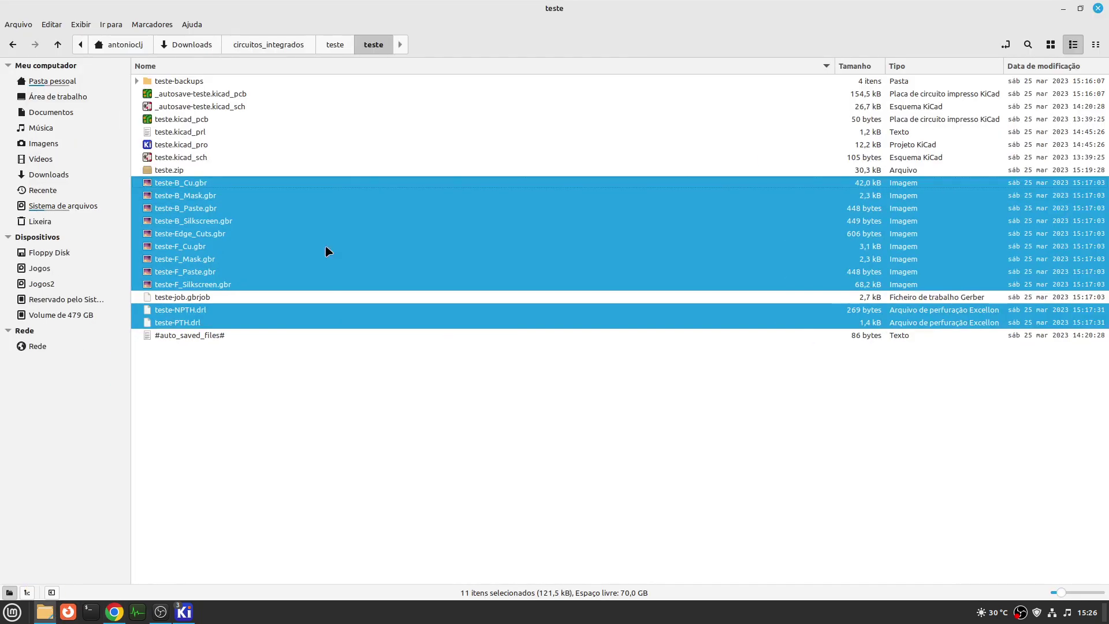
pyautogui.click(1080, 8)
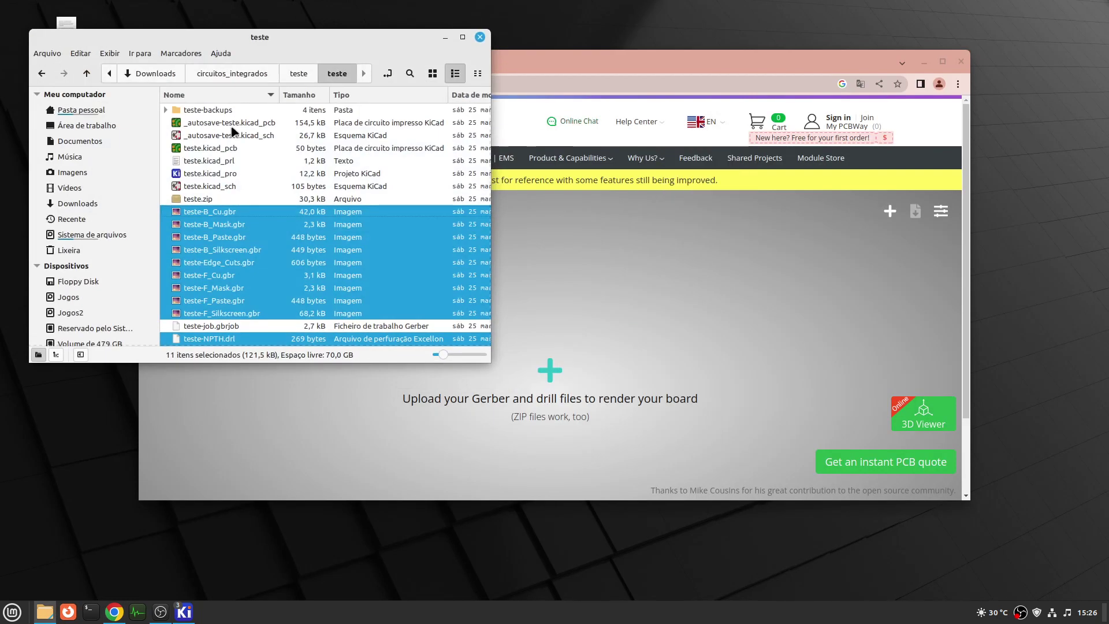
pyautogui.moveTo(197, 198); pyautogui.dragTo(628, 326)
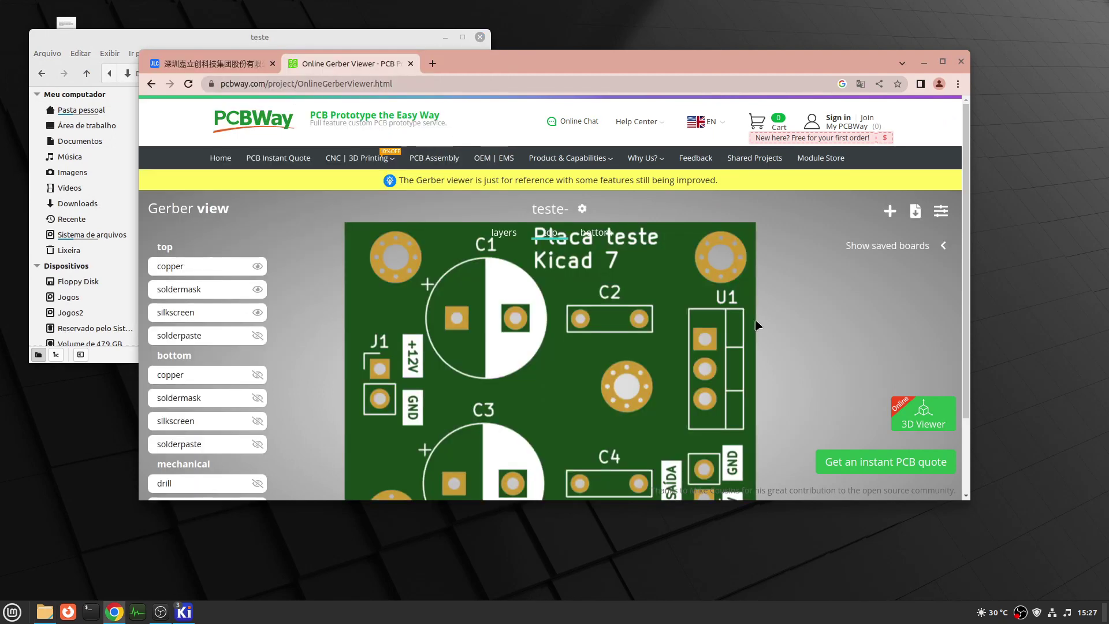
# - Examine the top side of the rendered board at full window size, checking its silkscreen, pads, mounting holes and outline
pyautogui.click(943, 62)
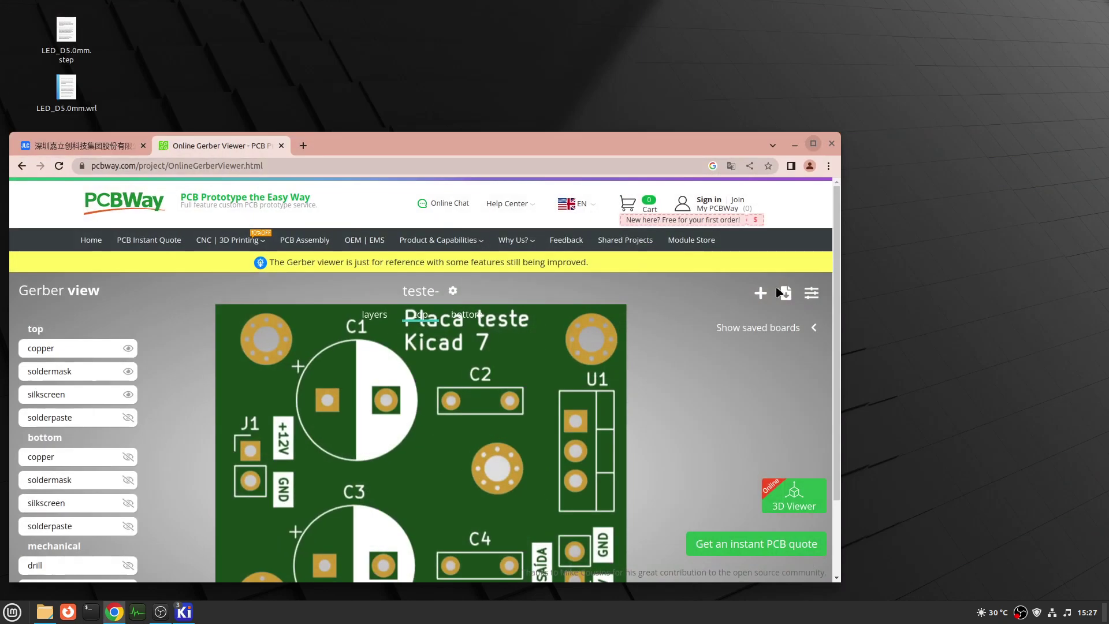
pyautogui.scroll(-3, 462, 387)
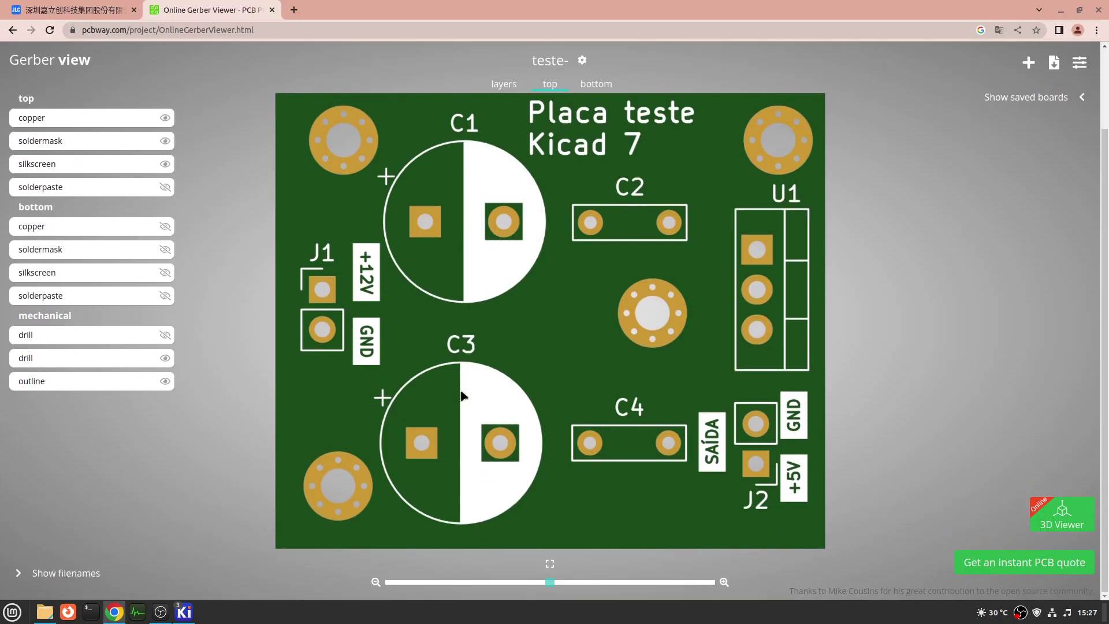
pyautogui.scroll(2, 462, 396)
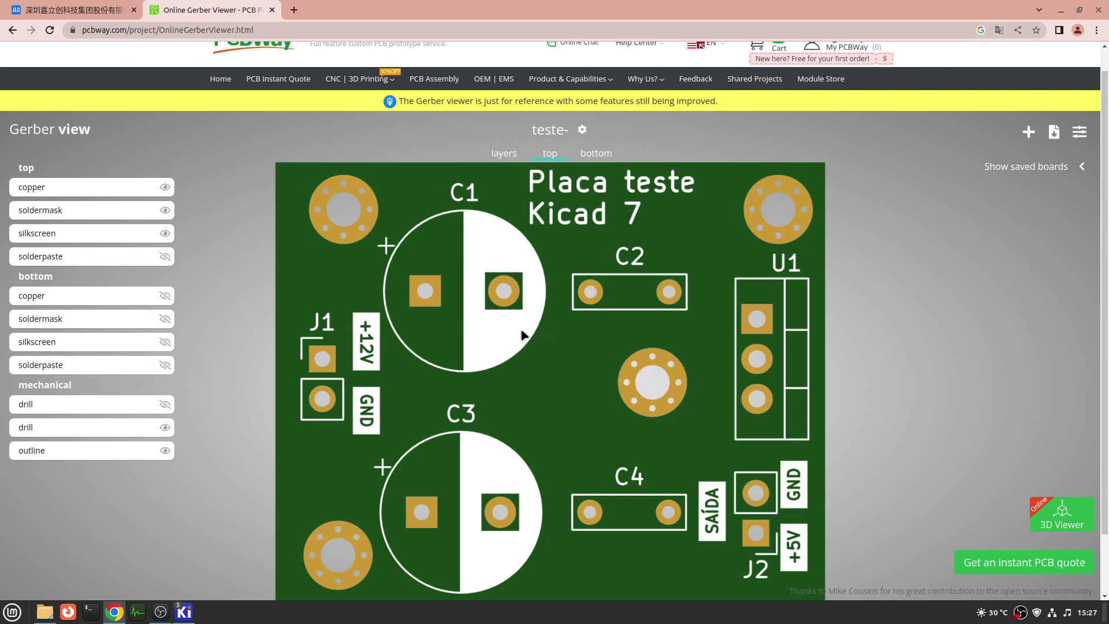
pyautogui.hotkey('ctrl', '-')
pyautogui.hotkey('ctrl', '+')
pyautogui.hotkey('ctrl', '+')
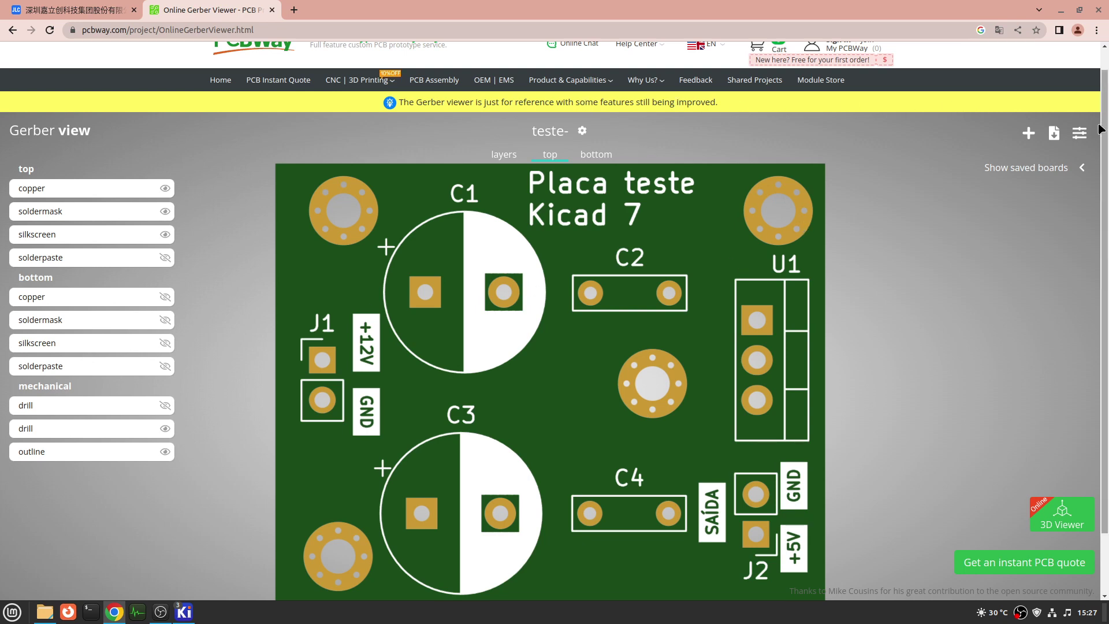
pyautogui.click(1078, 134)
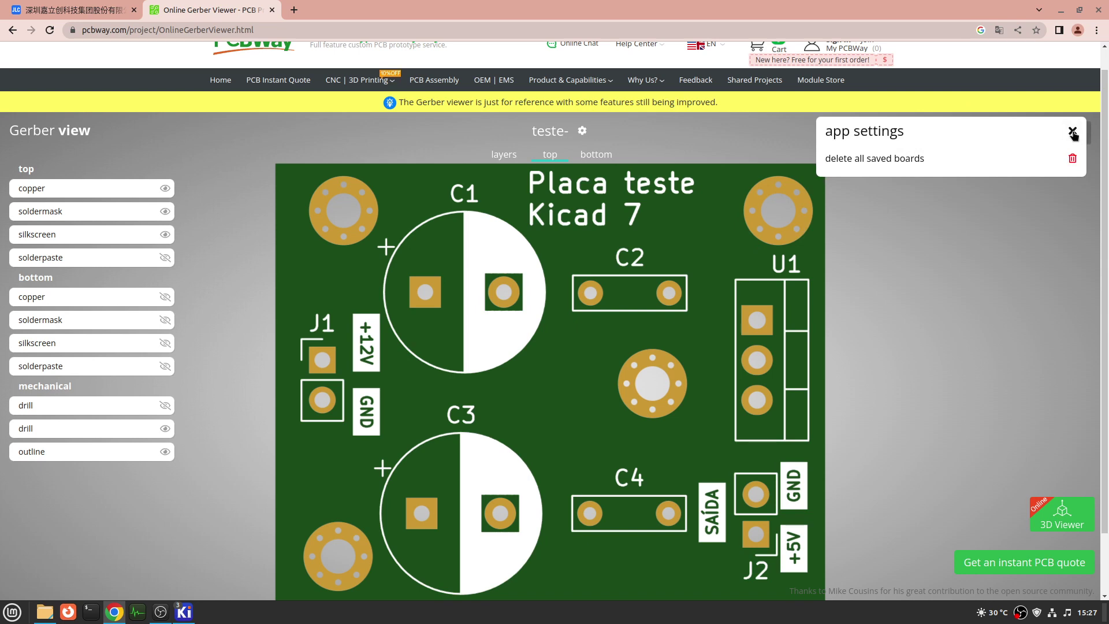
pyautogui.click(1072, 131)
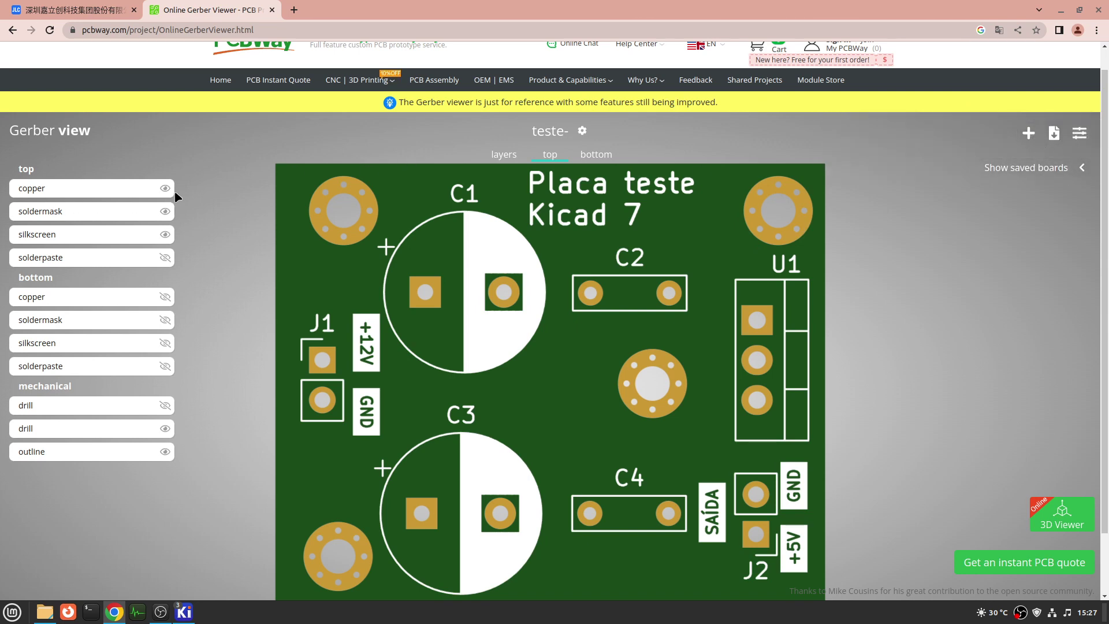
pyautogui.rightClick(324, 475)
pyautogui.moveTo(331, 471); pyautogui.dragTo(328, 419)
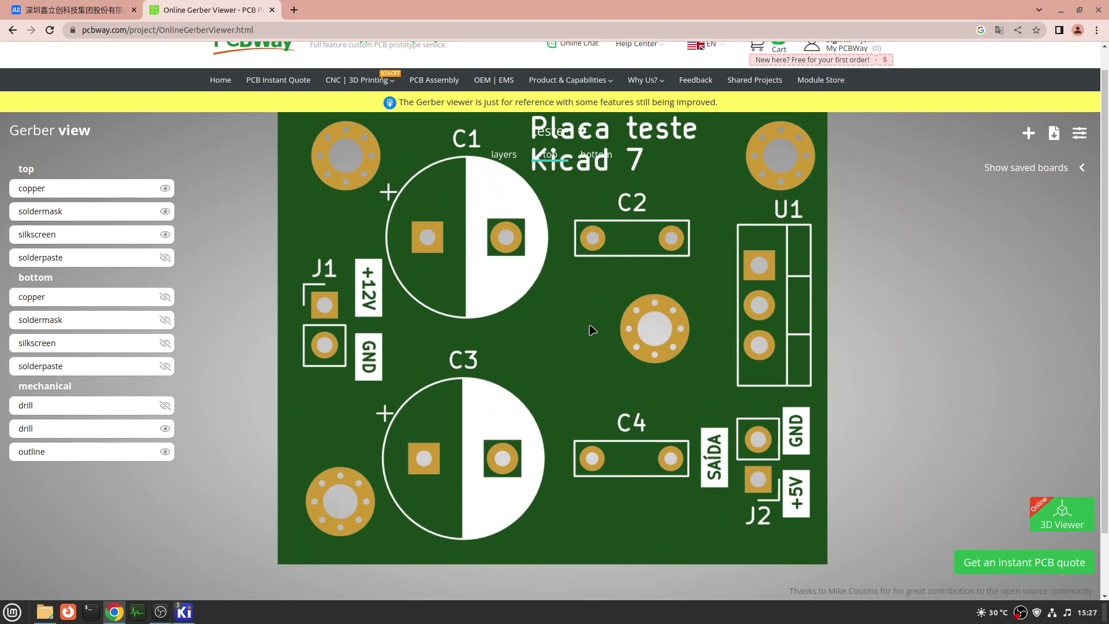
pyautogui.moveTo(564, 342); pyautogui.dragTo(554, 383)
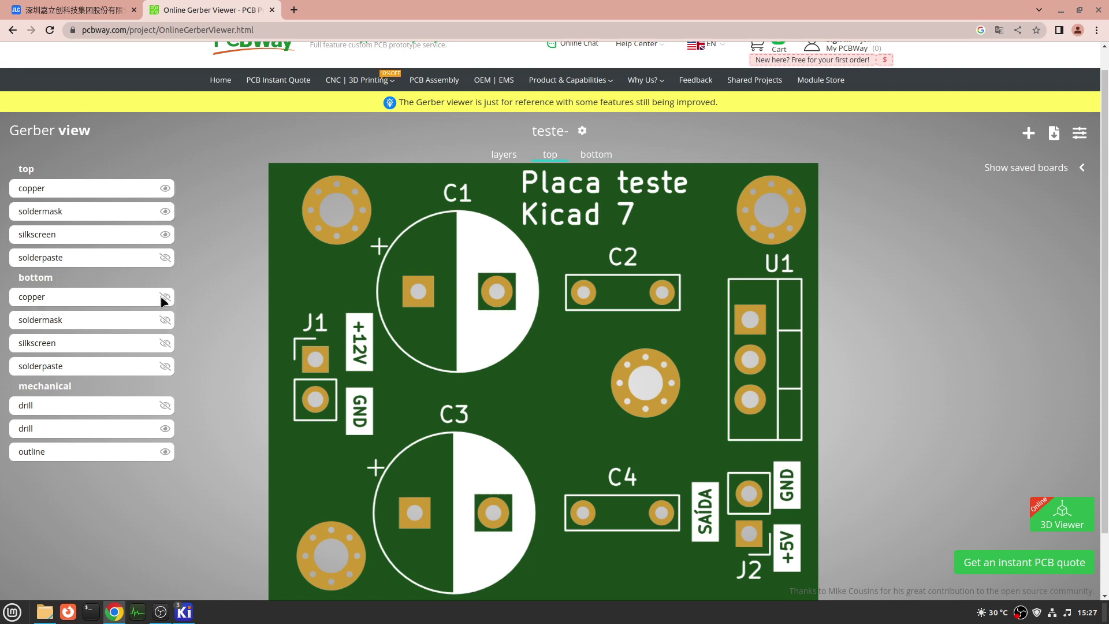
# - Show the board's bottom side and examine its copper tracks, ground plane and pads
pyautogui.click(606, 154)
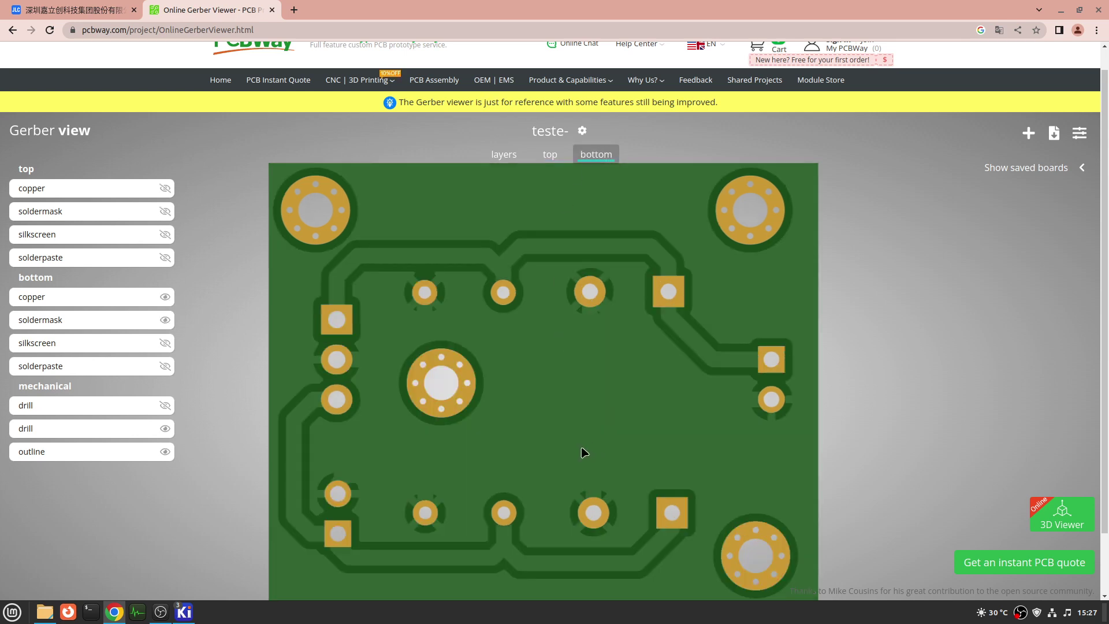
pyautogui.moveTo(584, 452); pyautogui.dragTo(584, 424)
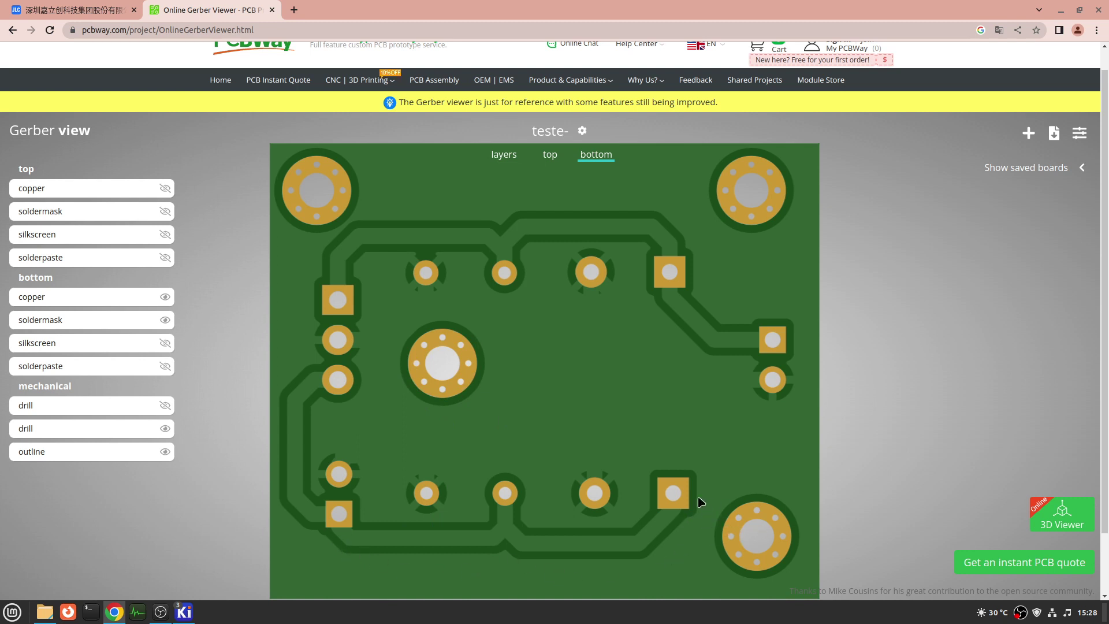
pyautogui.moveTo(676, 267); pyautogui.dragTo(699, 238)
# - Examine the overlaid layers of the board, then return the Gerber view to the top side
pyautogui.click(503, 153)
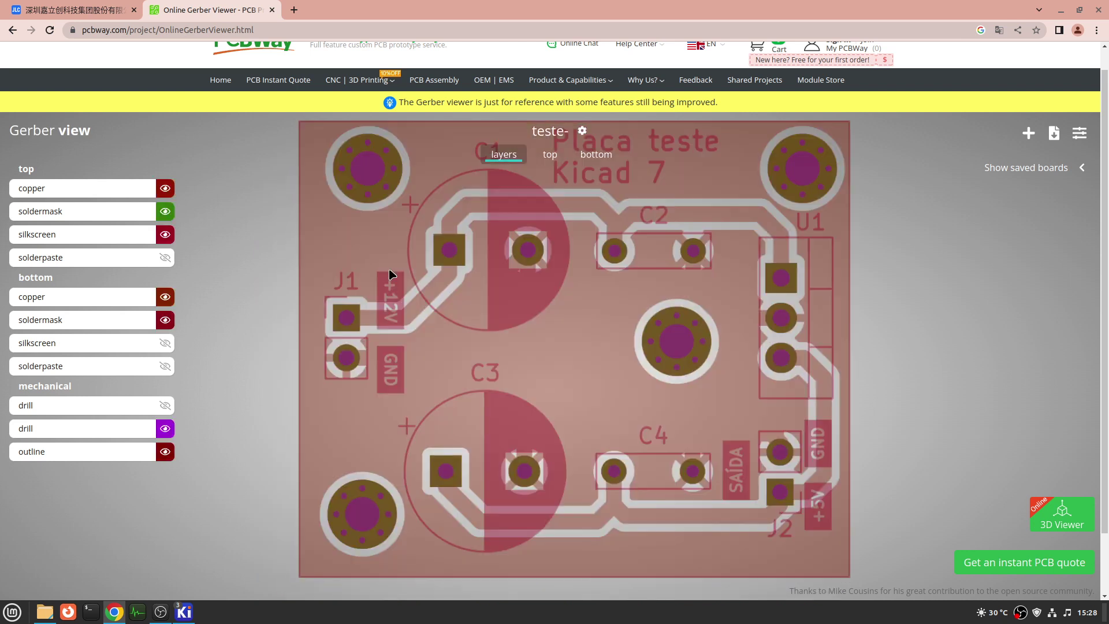
pyautogui.scroll(-2, 498, 324)
pyautogui.scroll(3, 498, 325)
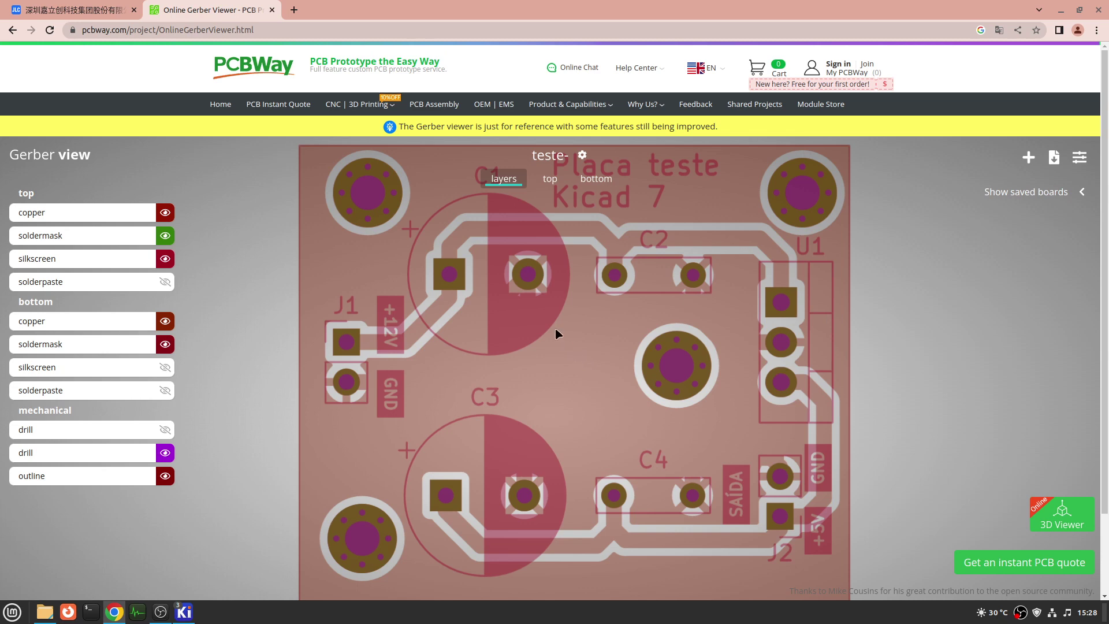
pyautogui.hotkey('ctrl', '-')
pyautogui.hotkey('ctrl', '-')
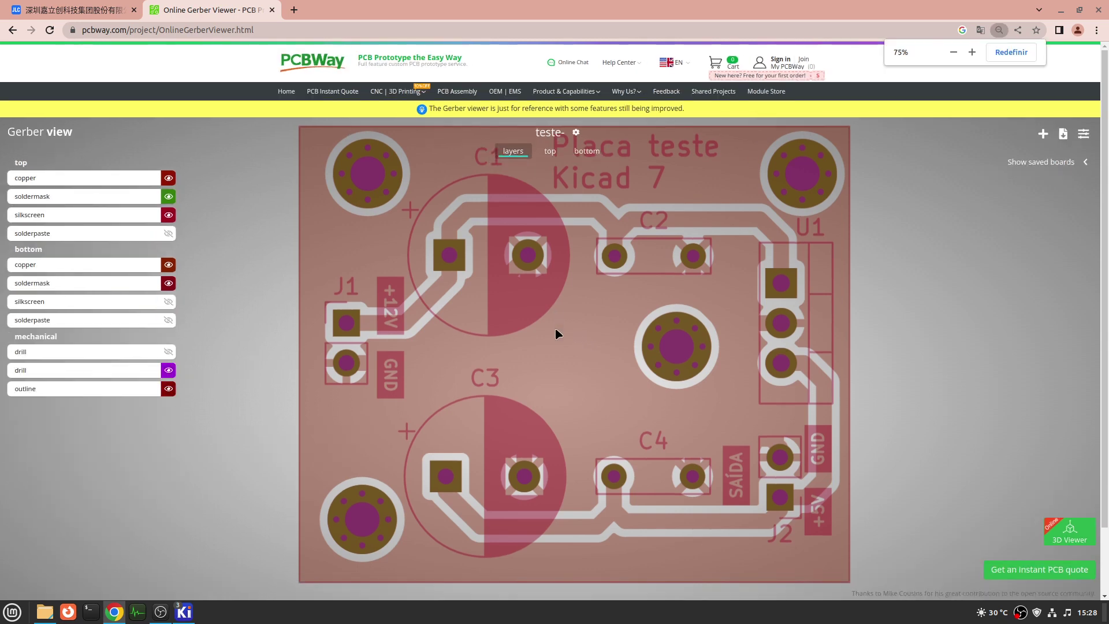
pyautogui.hotkey('ctrl', '+')
pyautogui.hotkey('ctrl', '+')
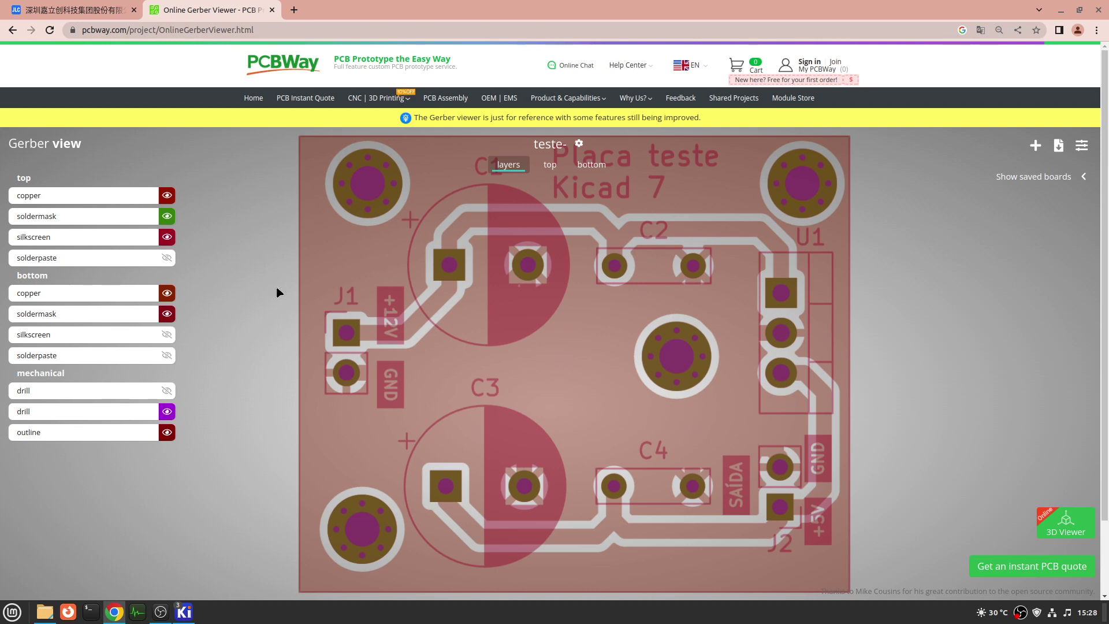
pyautogui.click(550, 167)
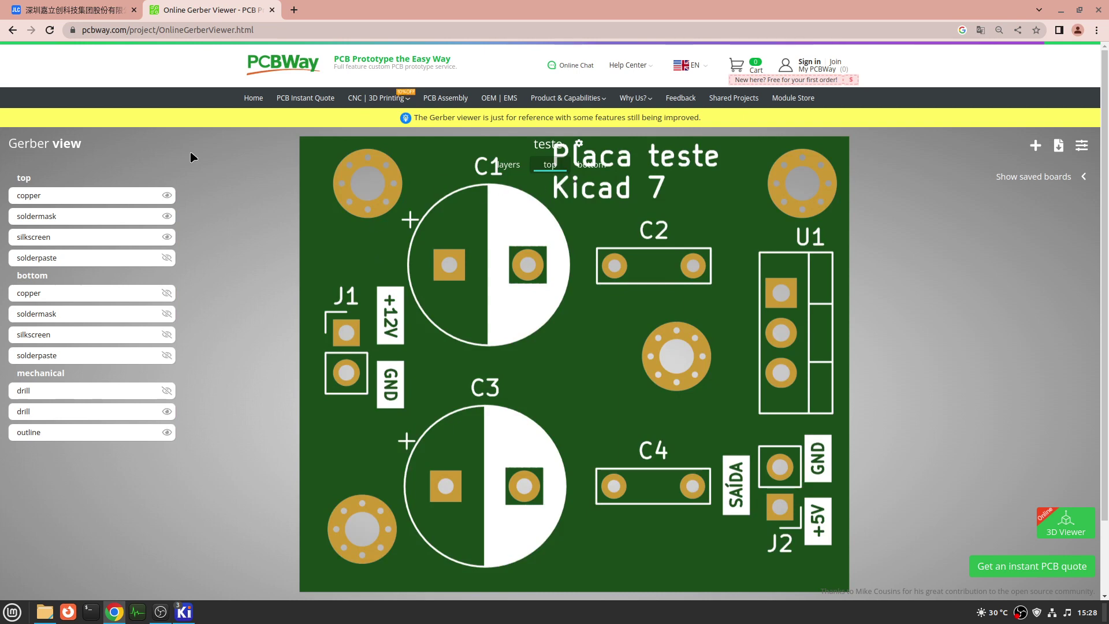
# - Close the browser with the Gerber viewer and JLC pages, and switch back to the teste board in KiCad's PCB editor
pyautogui.click(272, 10)
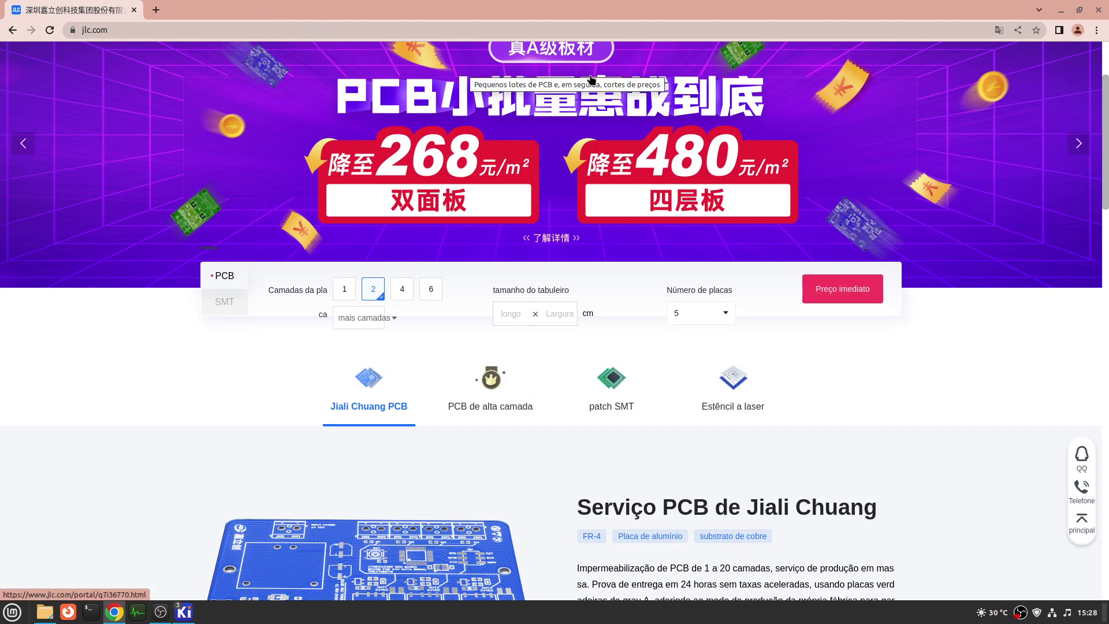
pyautogui.click(1098, 10)
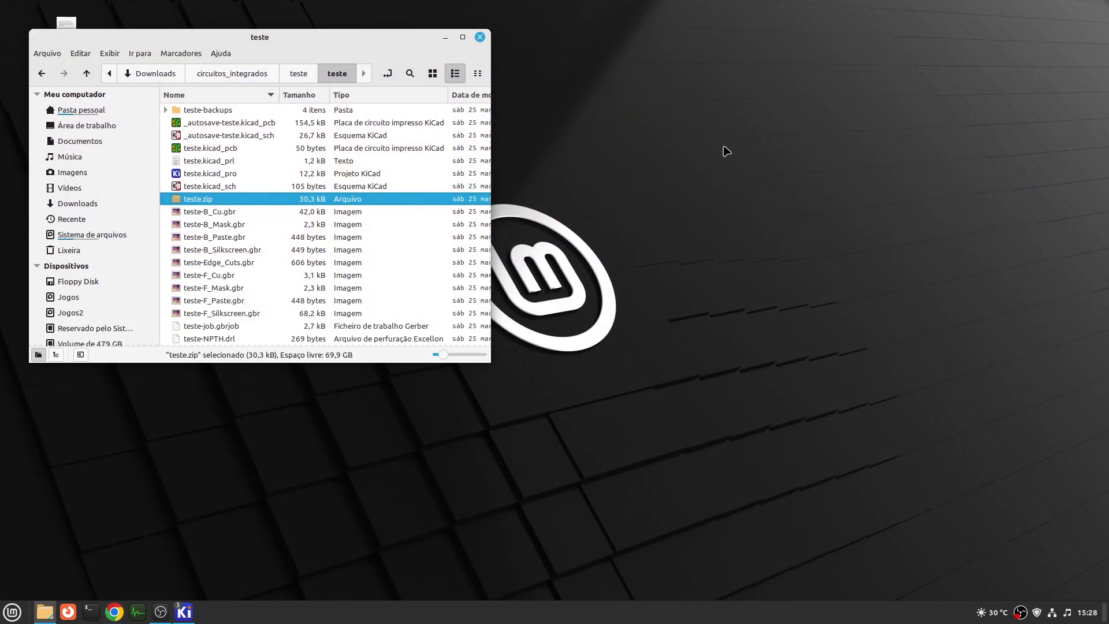
pyautogui.click(445, 37)
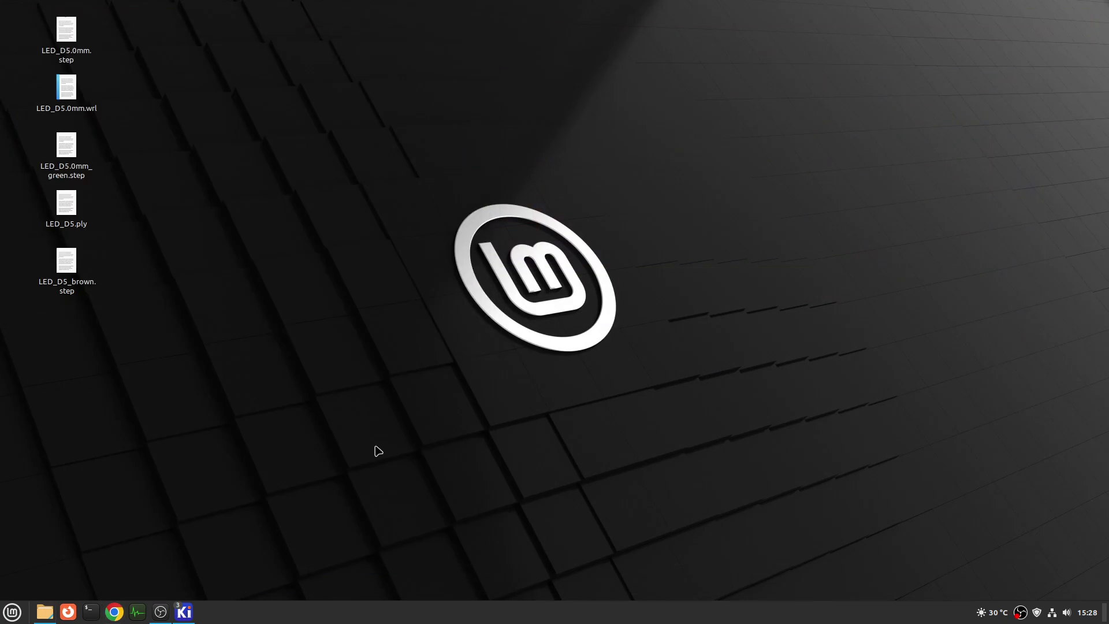
pyautogui.click(183, 613)
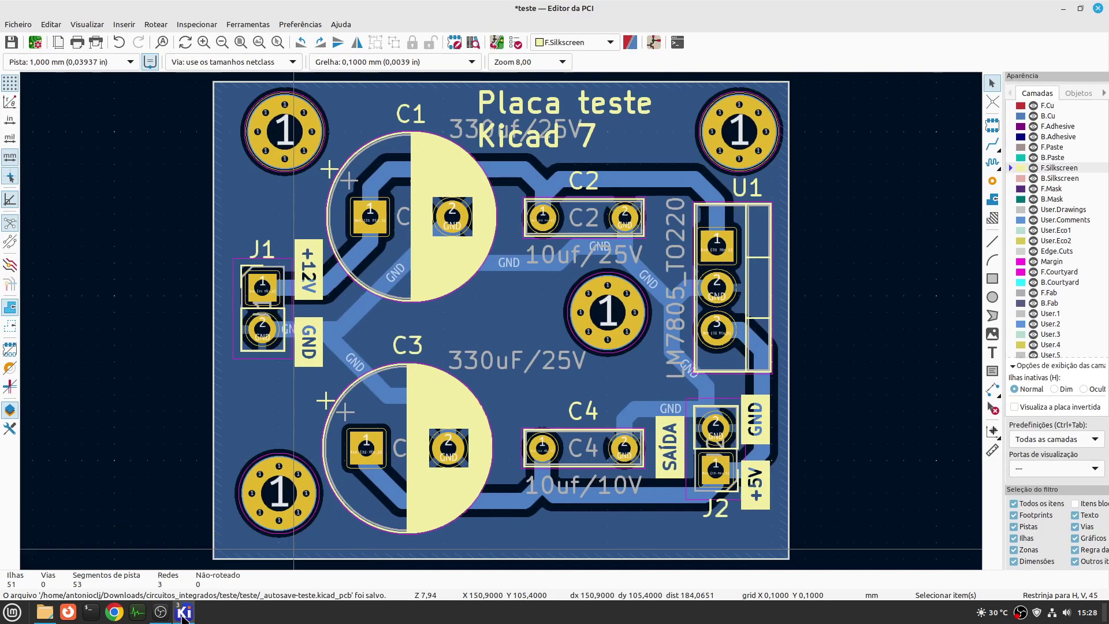
pyautogui.click(184, 613)
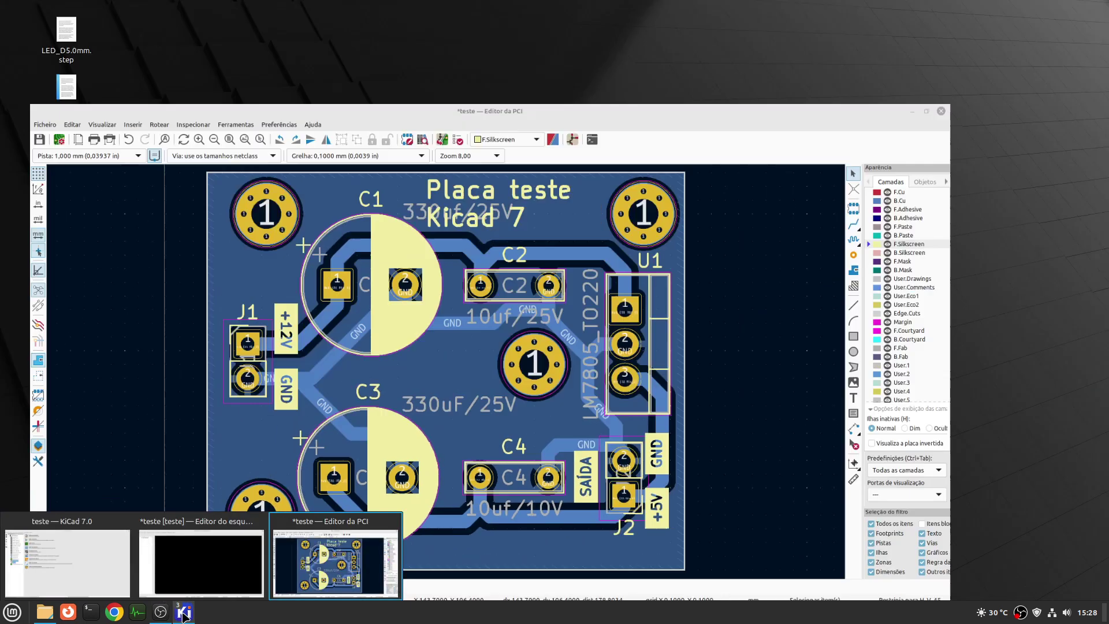
pyautogui.click(183, 614)
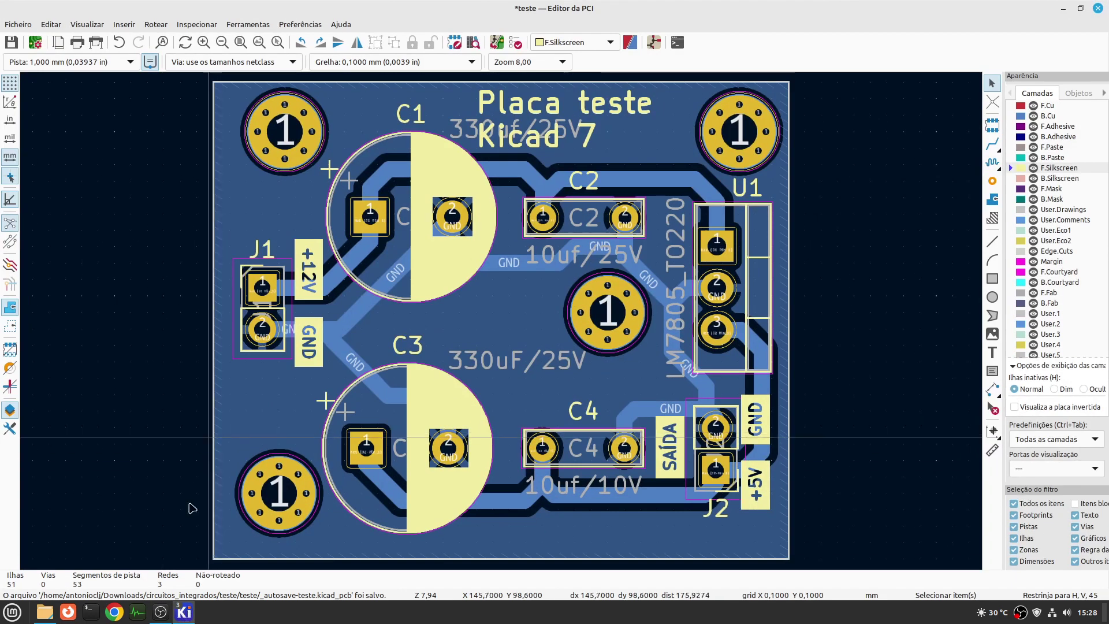
pyautogui.moveTo(184, 612)
pyautogui.click(198, 566)
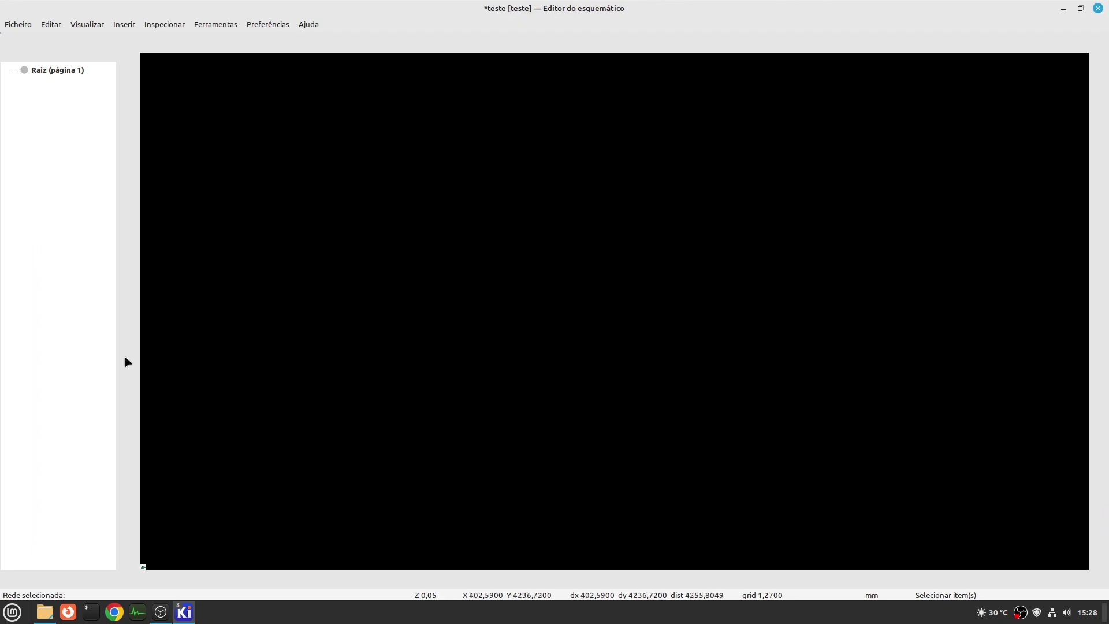
pyautogui.click(1063, 8)
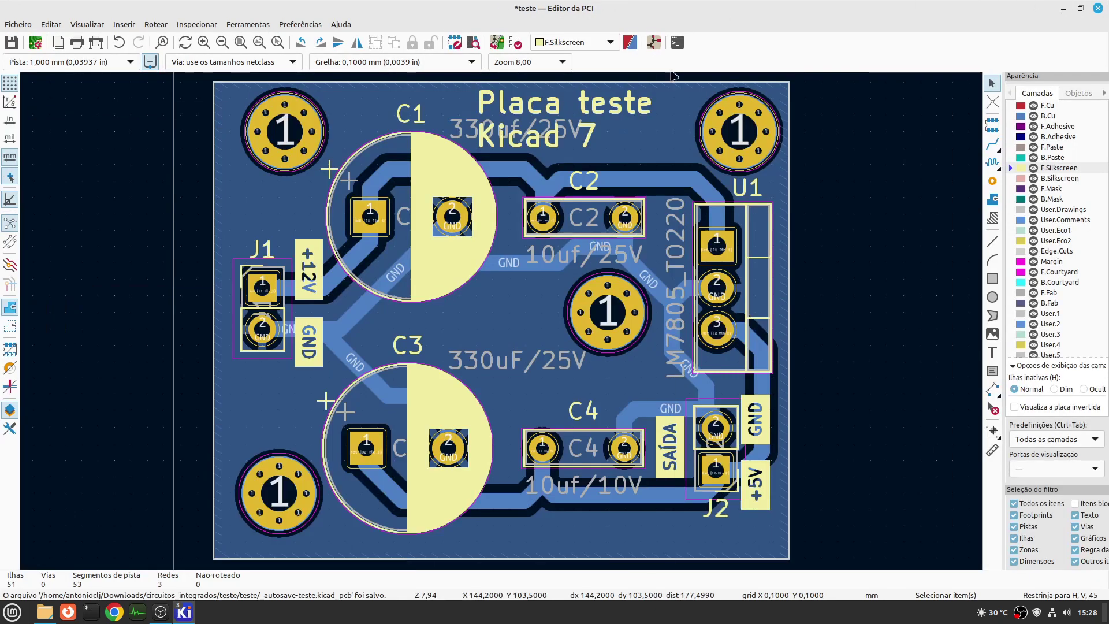
# - Close the PCB editor, saving the changes to teste.kicad_pcb
pyautogui.moveTo(177, 614)
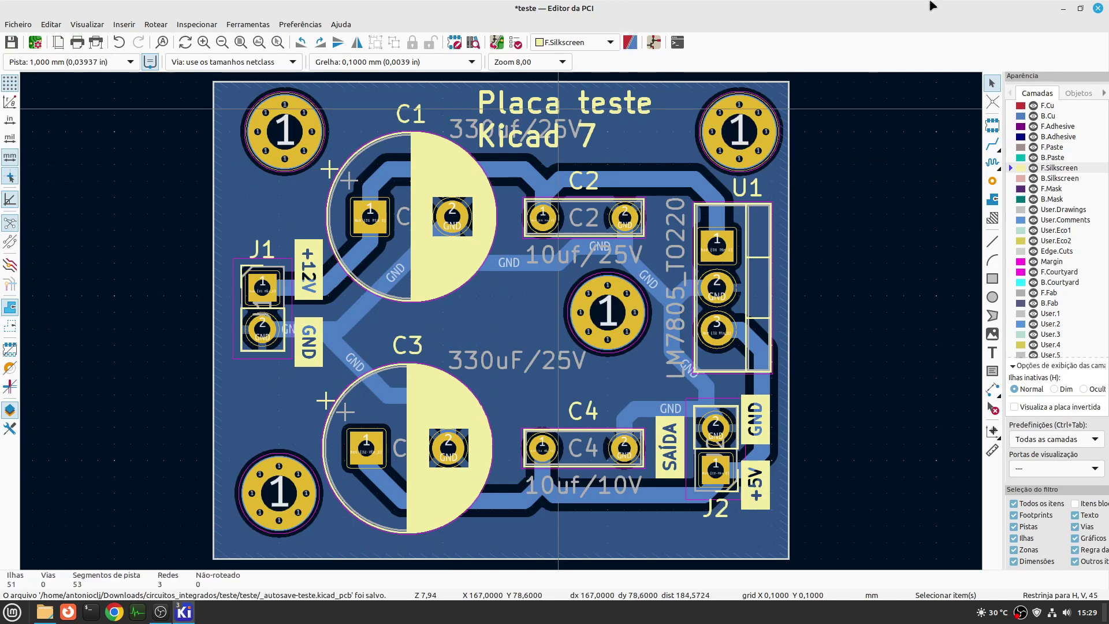
pyautogui.click(1099, 9)
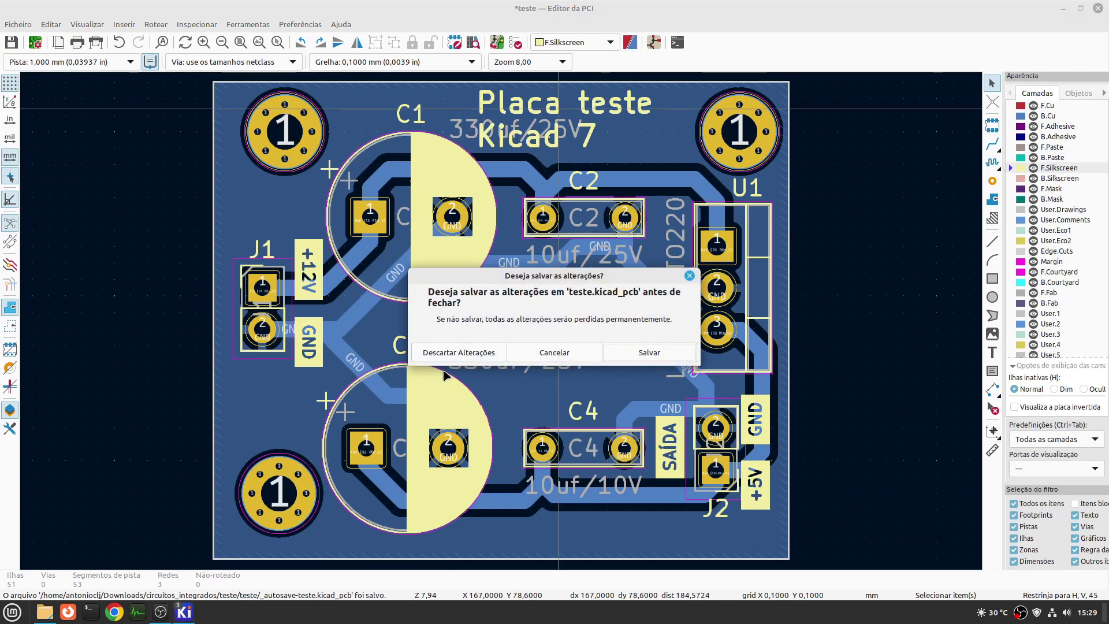
pyautogui.click(649, 352)
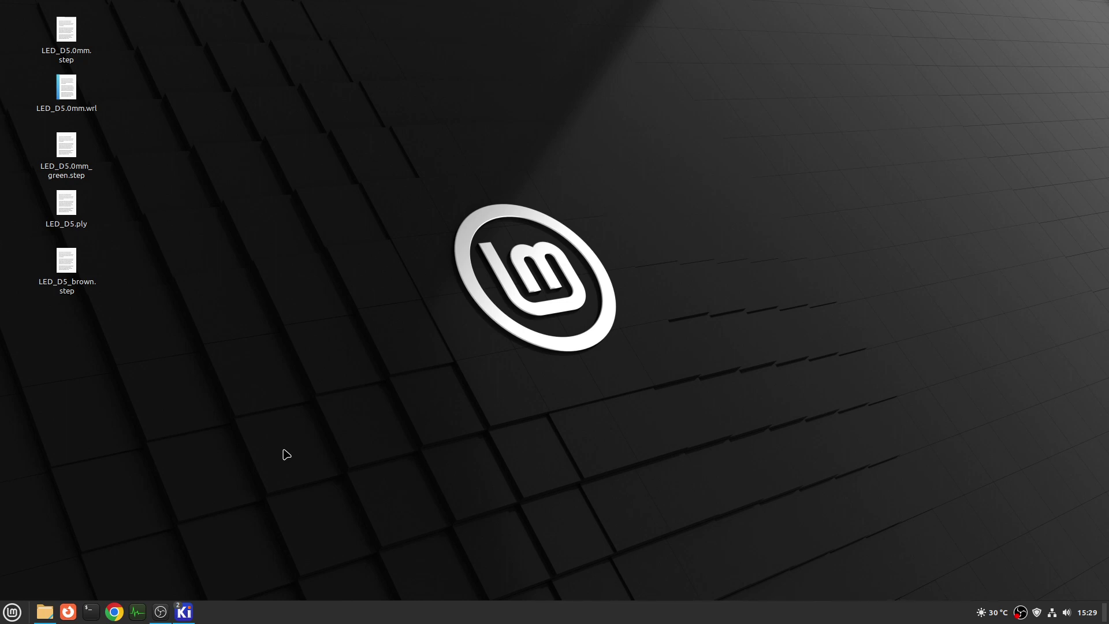
# - Close the schematic editor, discarding the changes to teste.kicad_sch, and close the teste project's main KiCad window
pyautogui.click(184, 611)
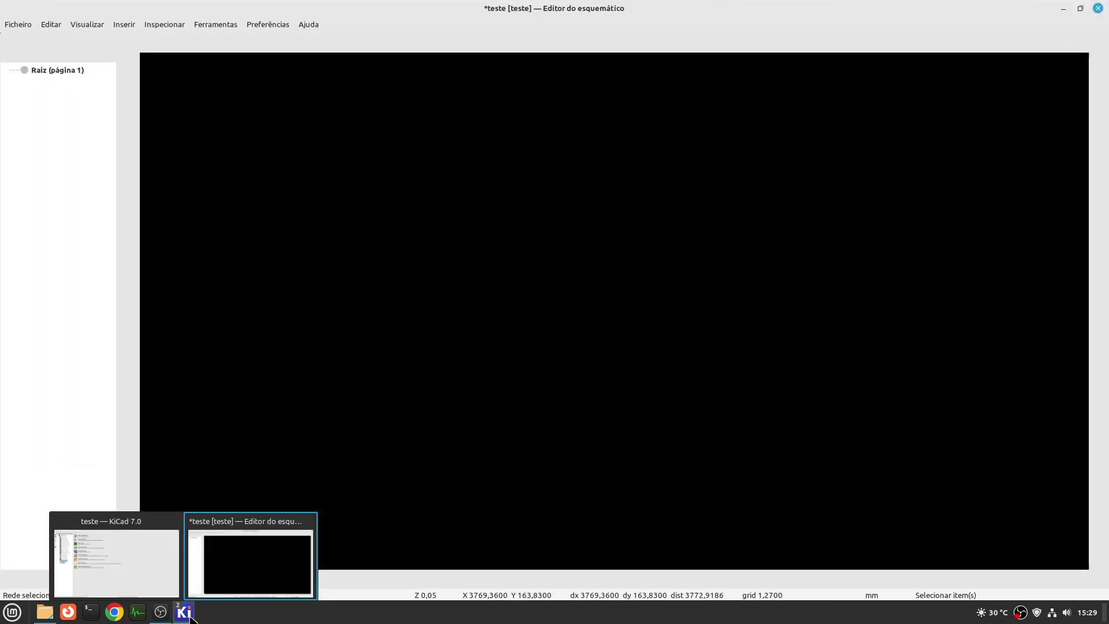
pyautogui.click(184, 611)
pyautogui.click(184, 611)
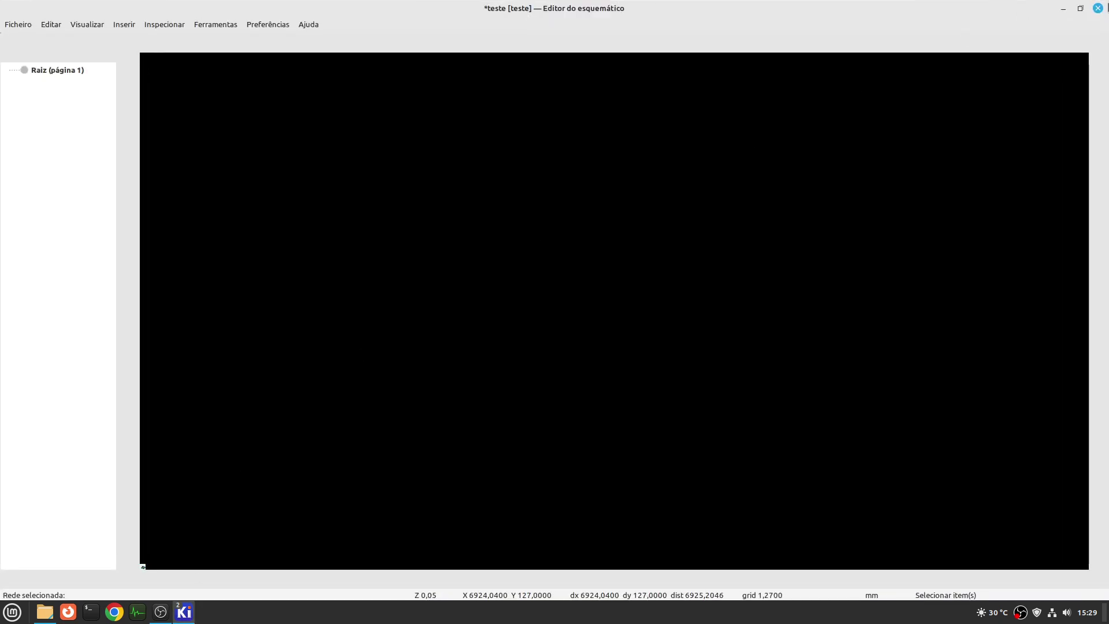
pyautogui.click(1099, 10)
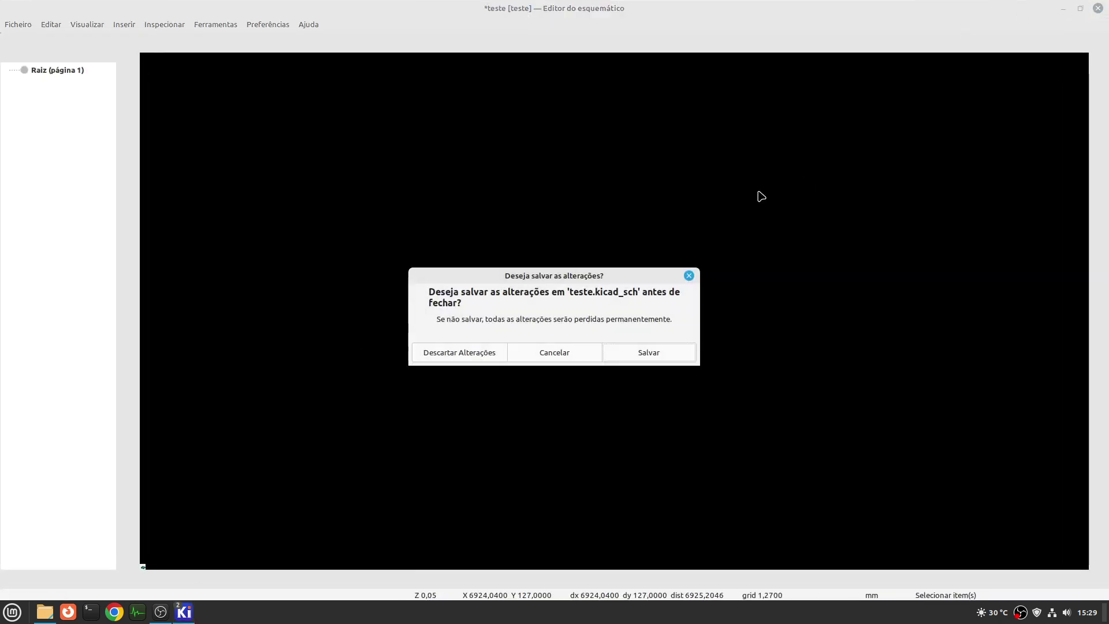
pyautogui.click(460, 357)
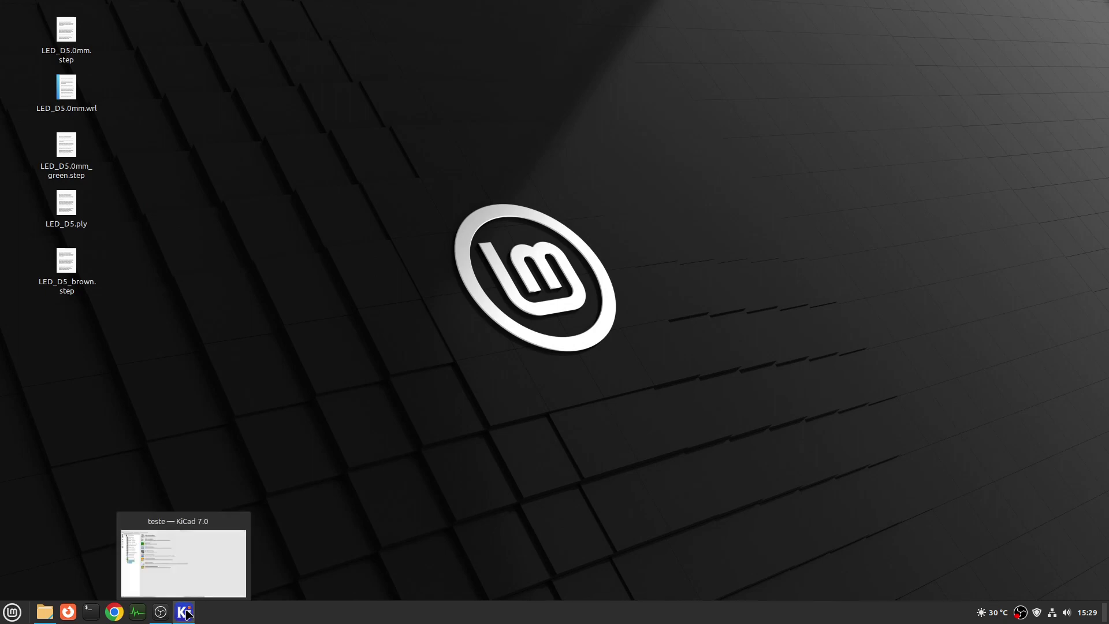
pyautogui.click(187, 613)
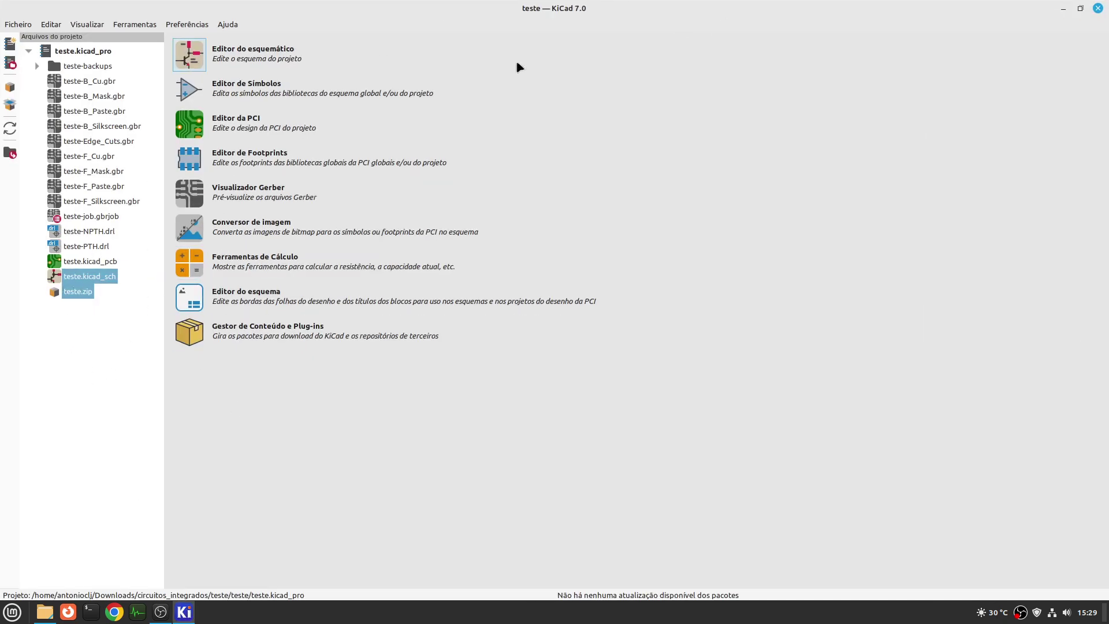
pyautogui.click(1097, 9)
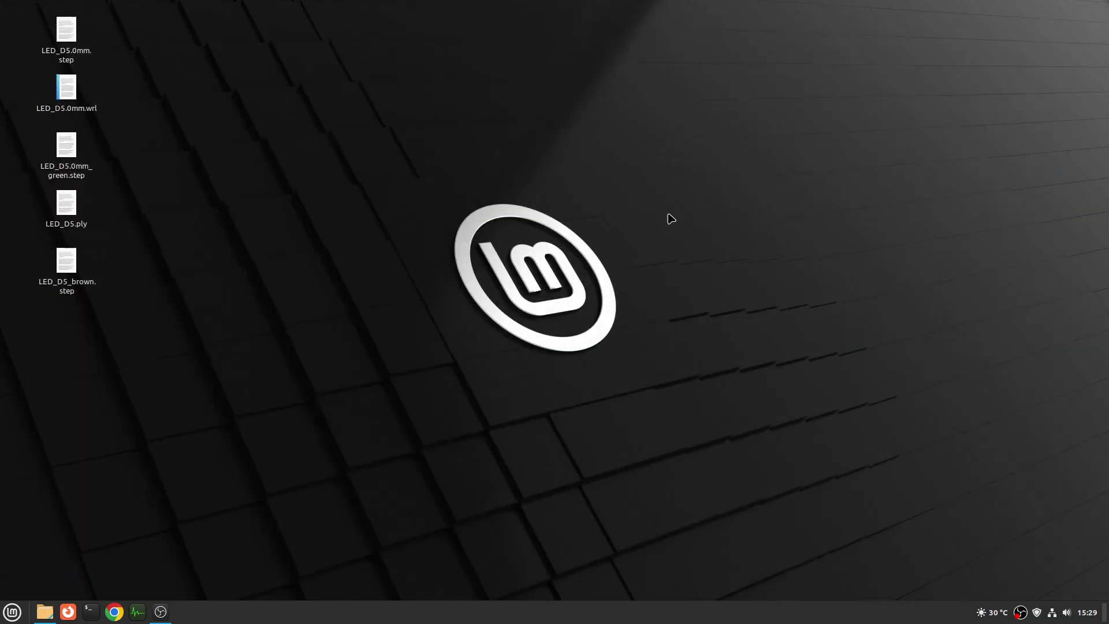